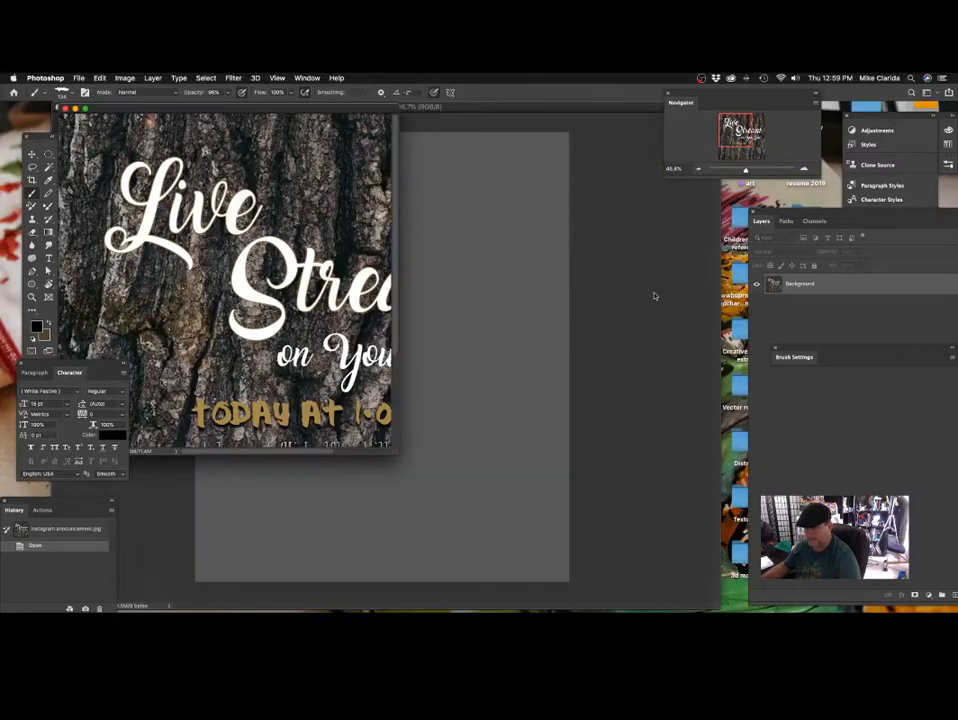
Close the Instagram announcement.jpg image and show the Parrot art c1.psd document in full-screen view.
left_click_drag(364, 108, 629, 174)
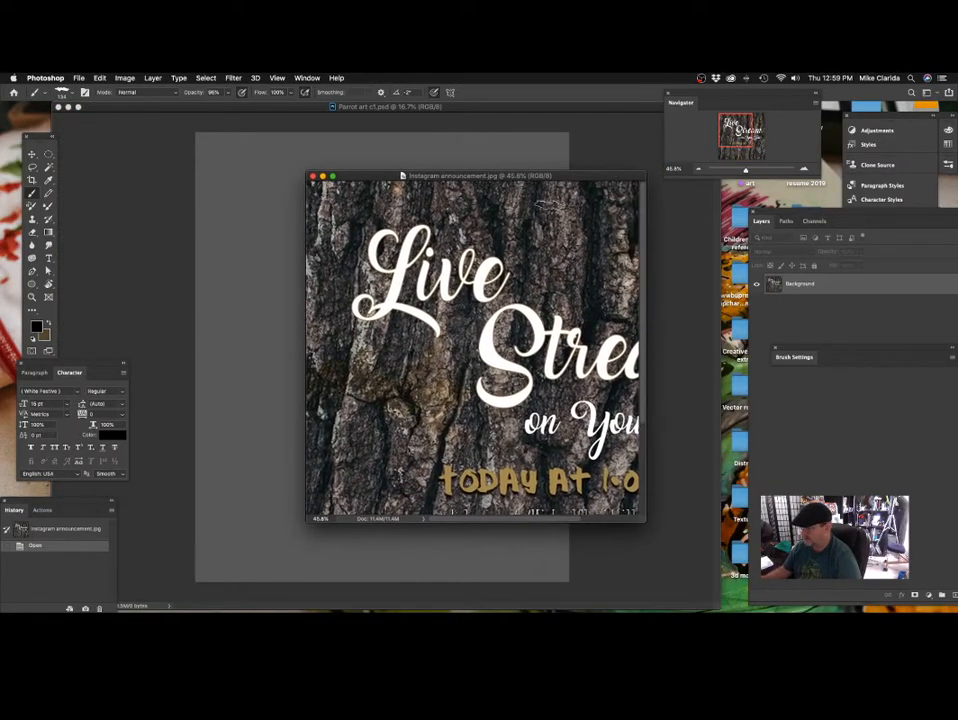
left_click(312, 176)
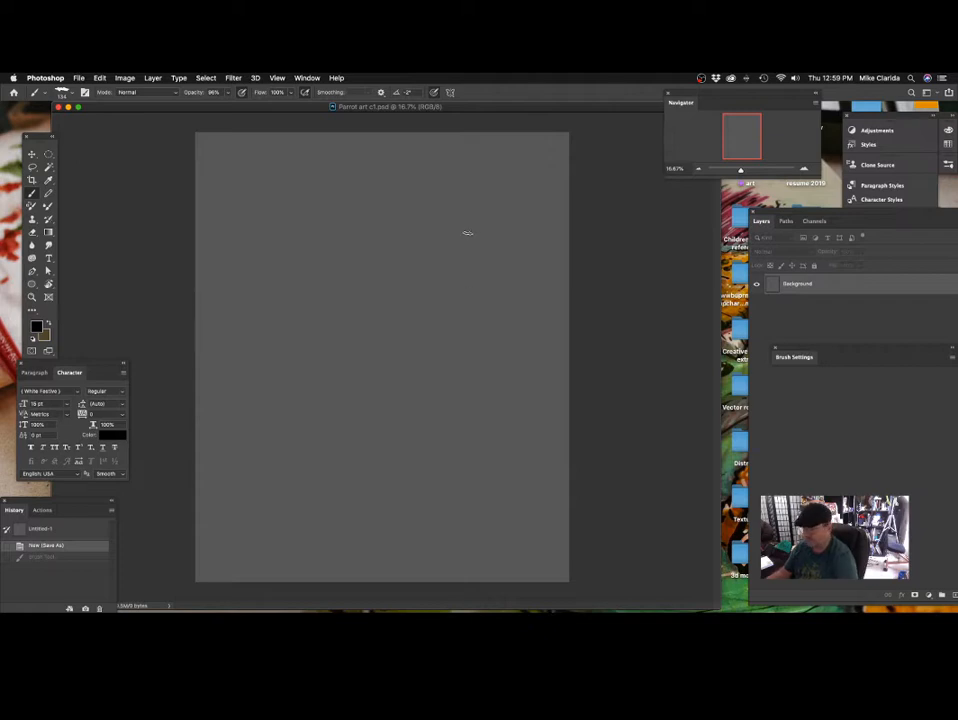
left_click_drag(517, 105, 527, 117)
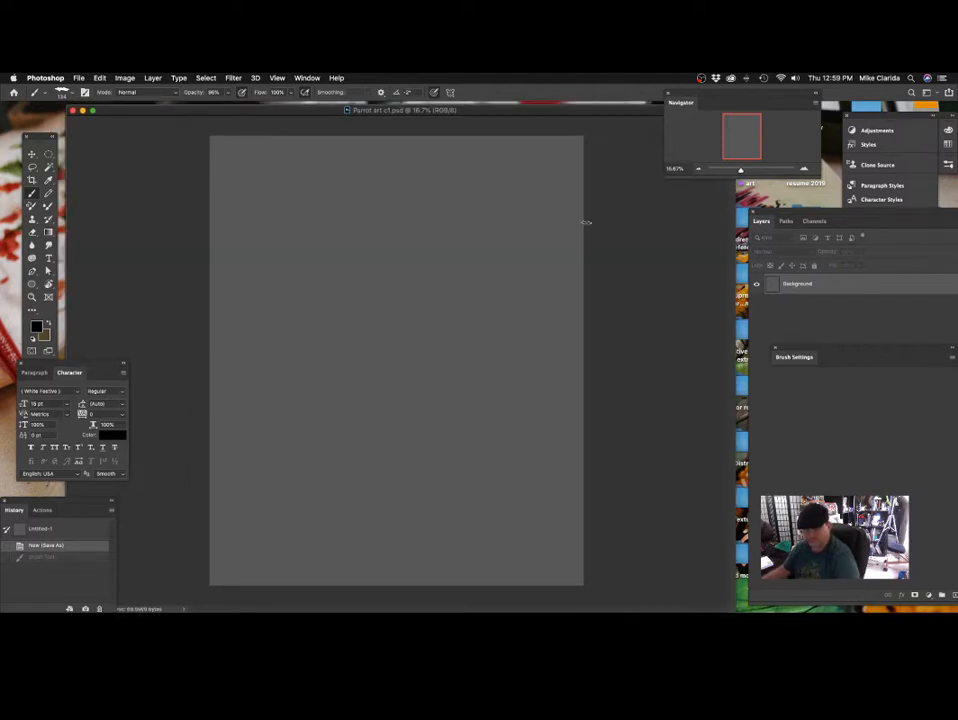
key("f")
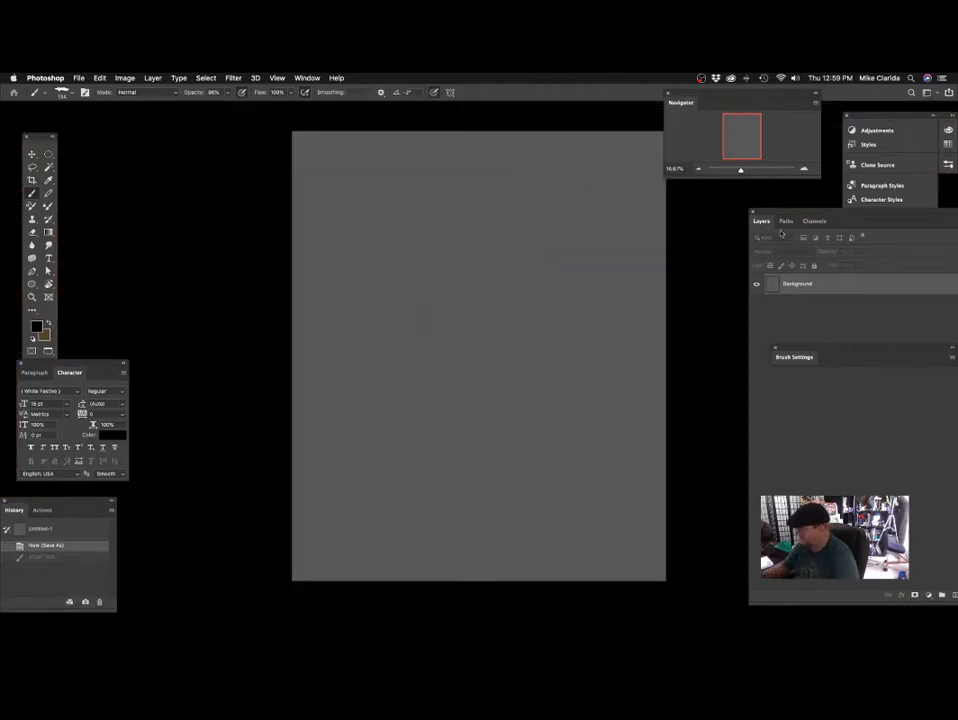
Move the floating Layers and Navigator windows clear of the canvas.
mouse_move(781, 233)
left_mouse_down()
mouse_move(778, 218)
mouse_move(736, 197)
mouse_move(751, 200)
left_mouse_up()
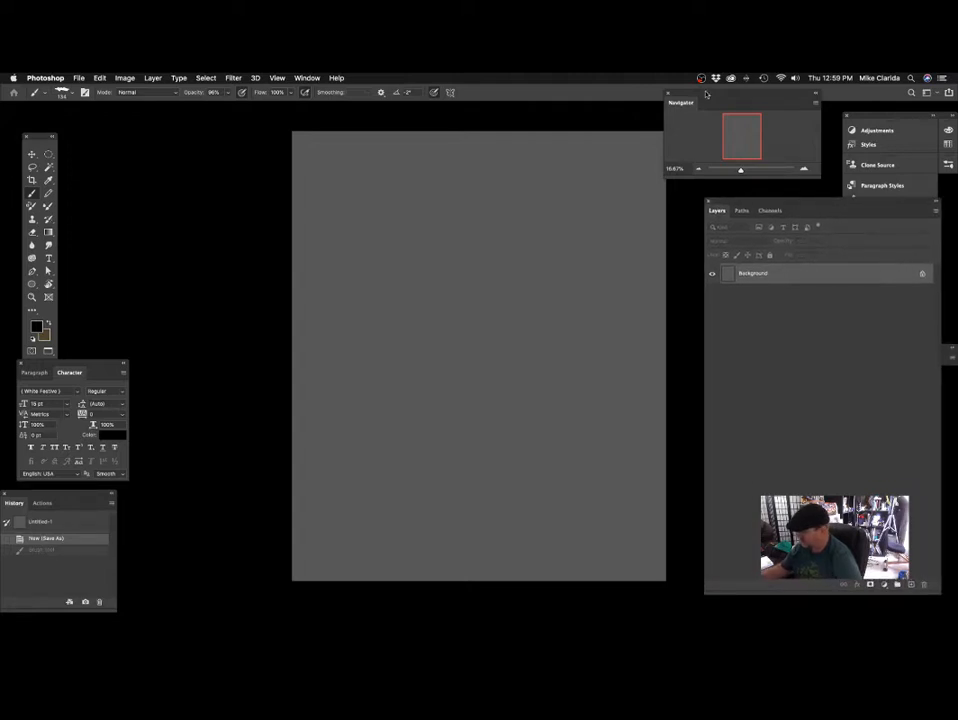
left_click_drag(706, 94, 753, 94)
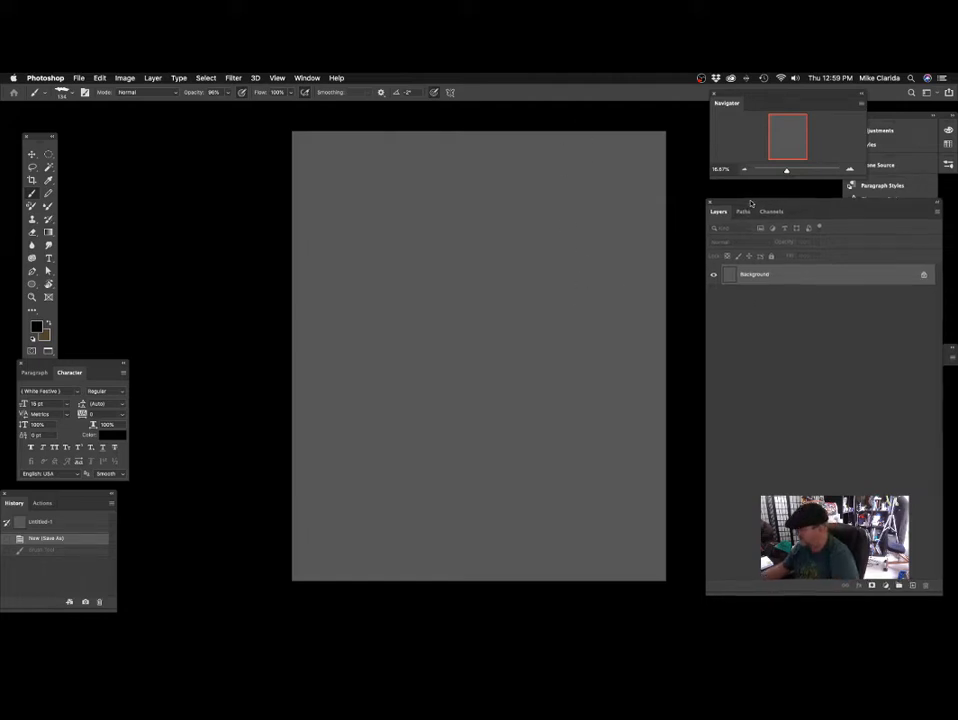
left_click_drag(750, 203, 790, 196)
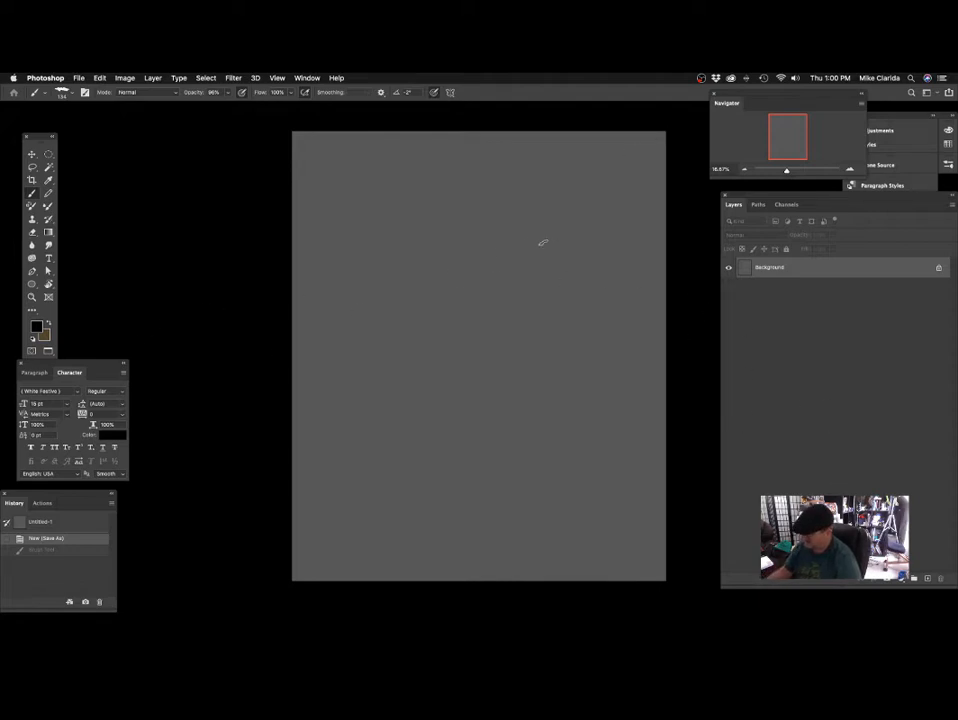
Sample the canvas and set the foreground colour to a neutral grey with RGB 118, 117, 117.
right_click(362, 224)
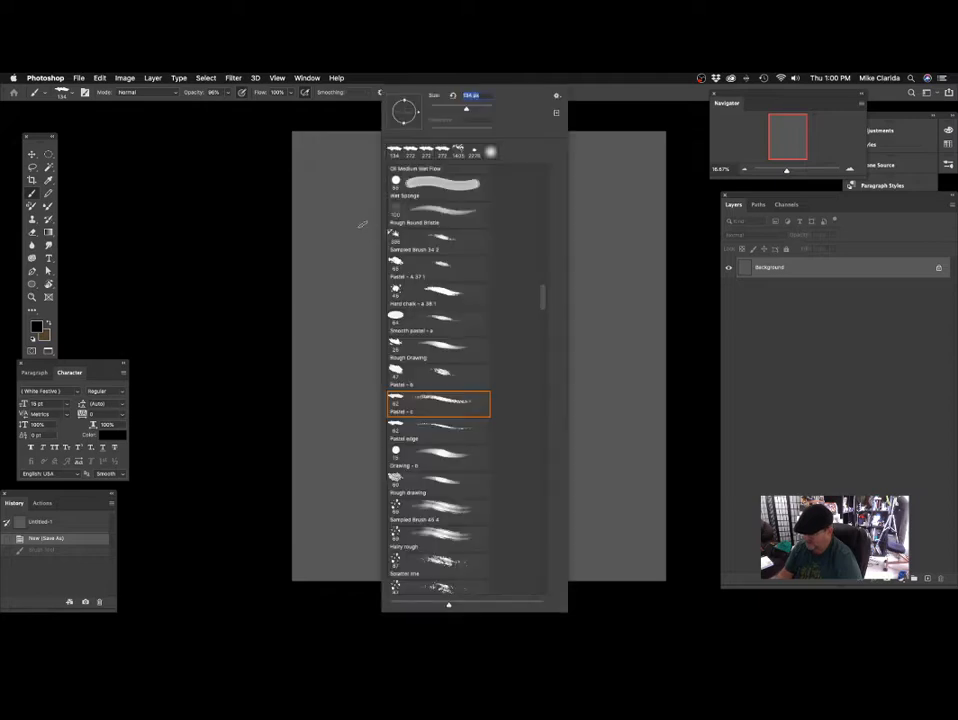
left_click(346, 184)
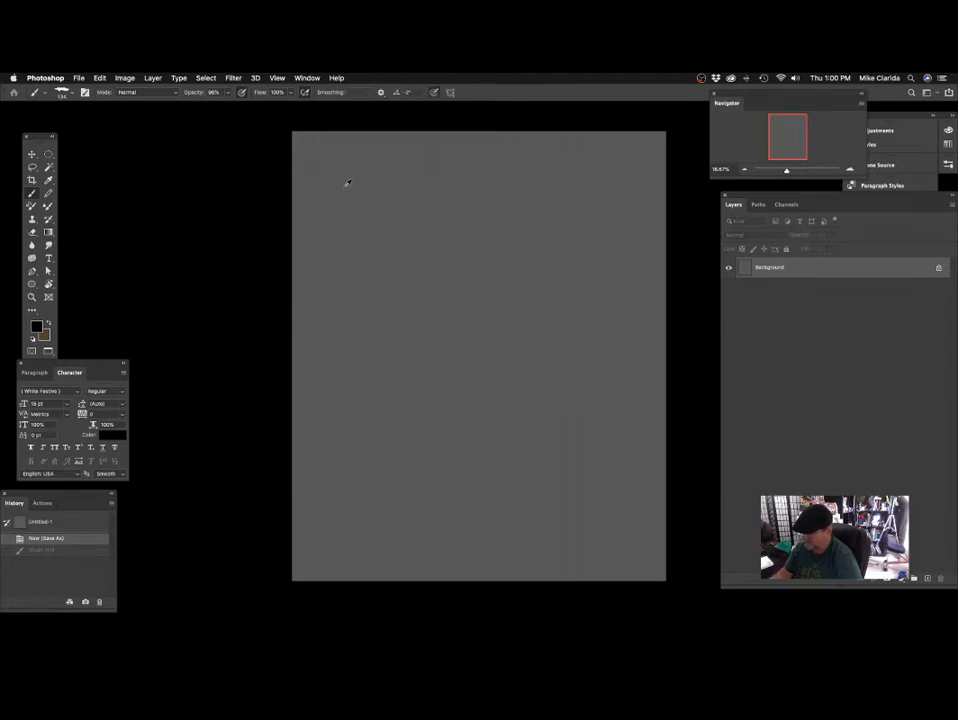
left_click(345, 186, "alt")
left_click(38, 328)
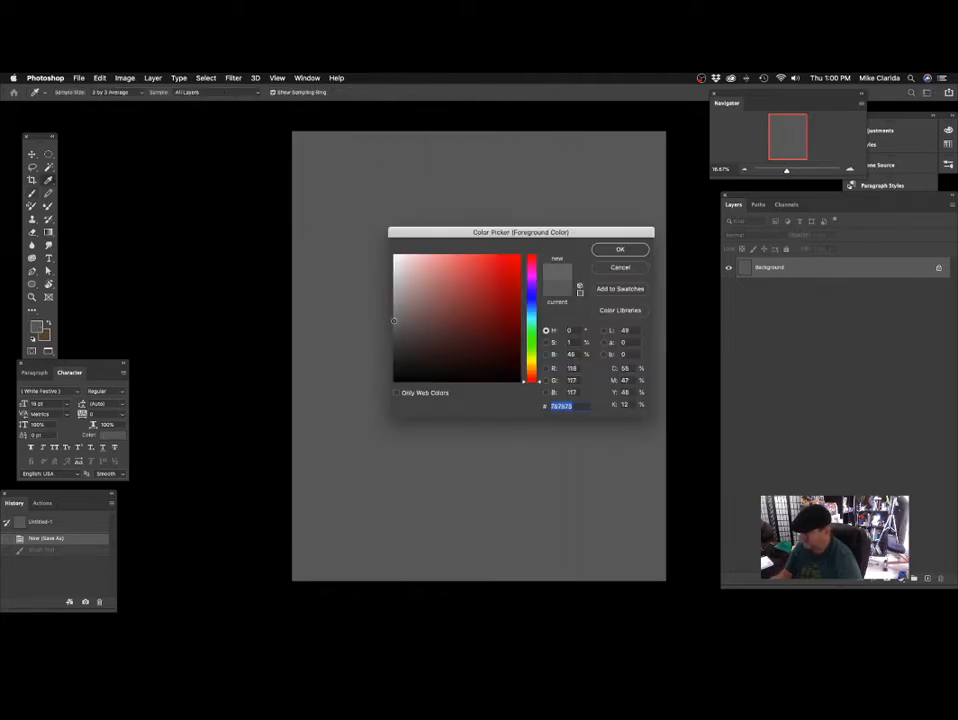
key("Return")
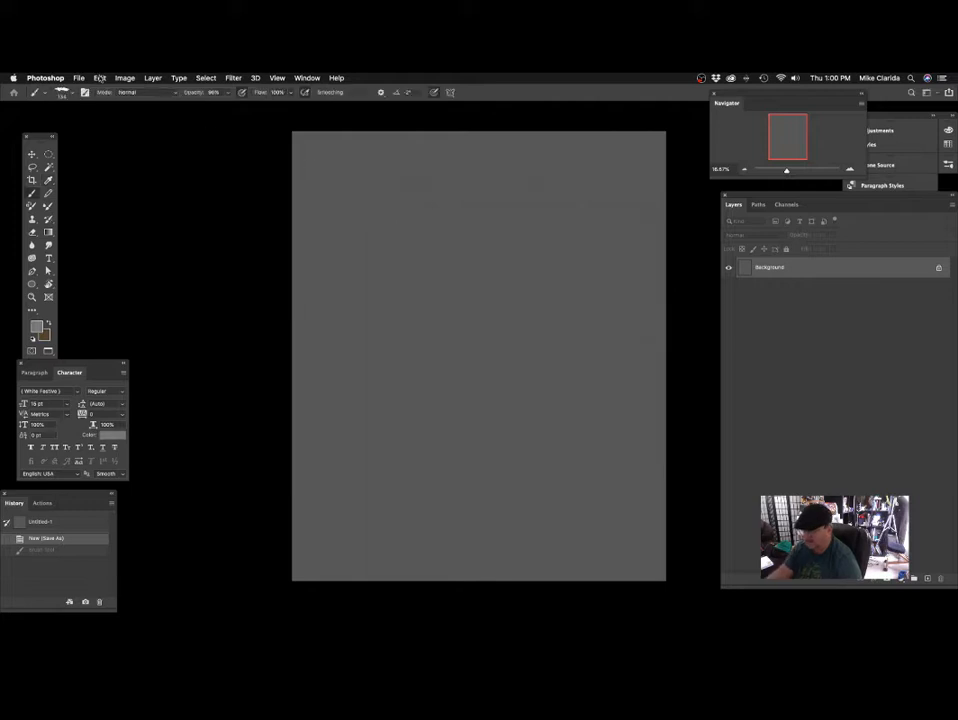
Fill the Background layer with the grey foreground colour at 100% opacity.
left_click(100, 77)
left_click(105, 237)
left_click(515, 304)
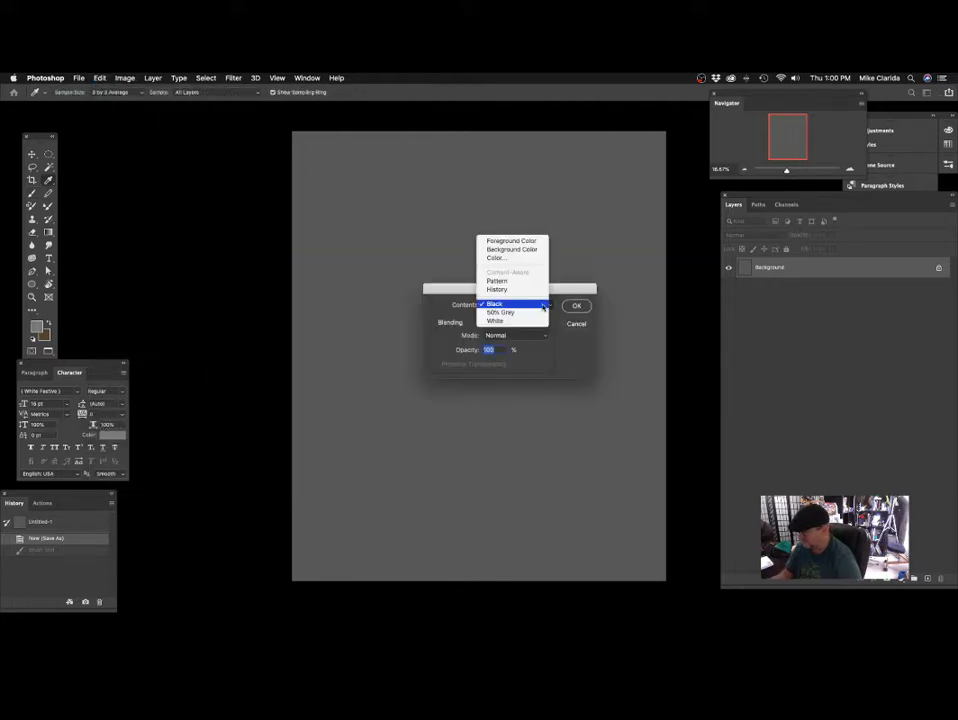
left_click(512, 242)
key("Return")
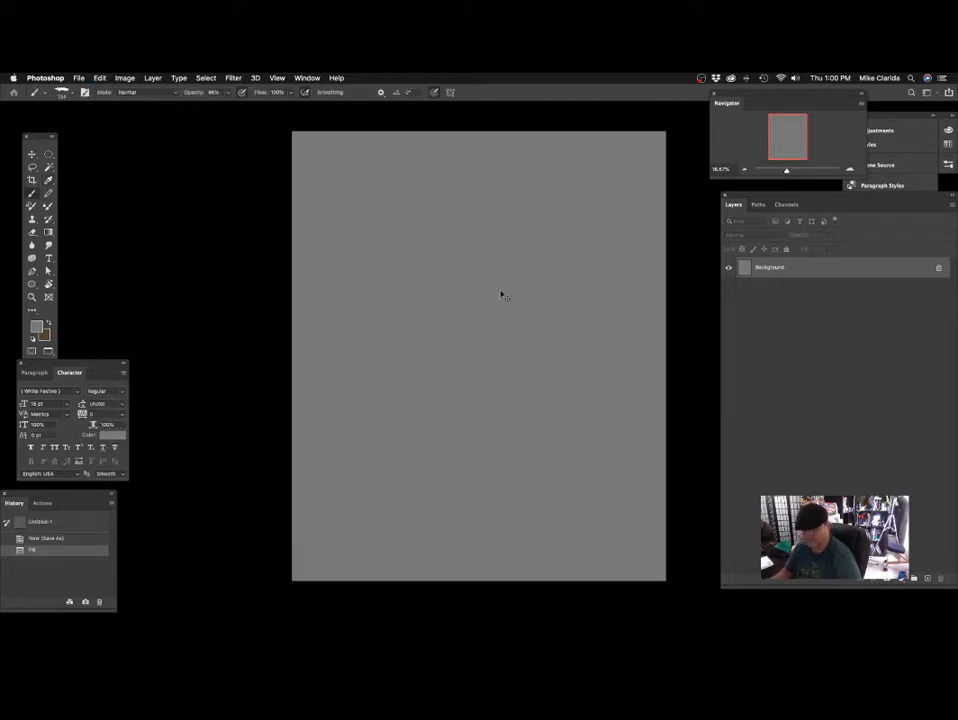
Add a new layer above the Background and set the brush's foreground colour to black, 000000.
left_click_drag(672, 204, 592, 195)
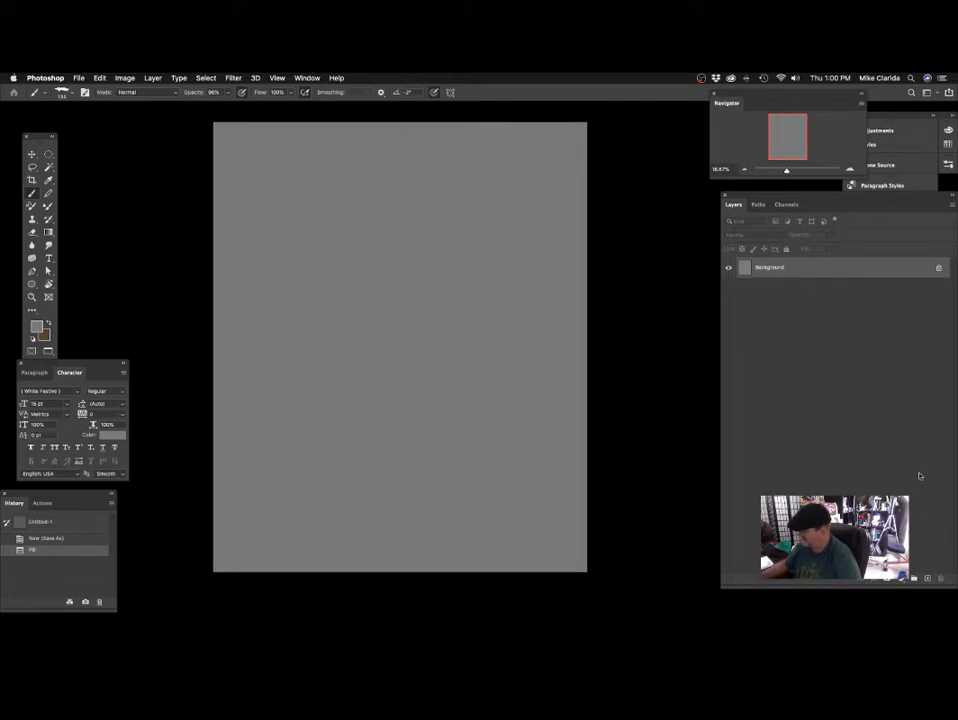
left_click(928, 578)
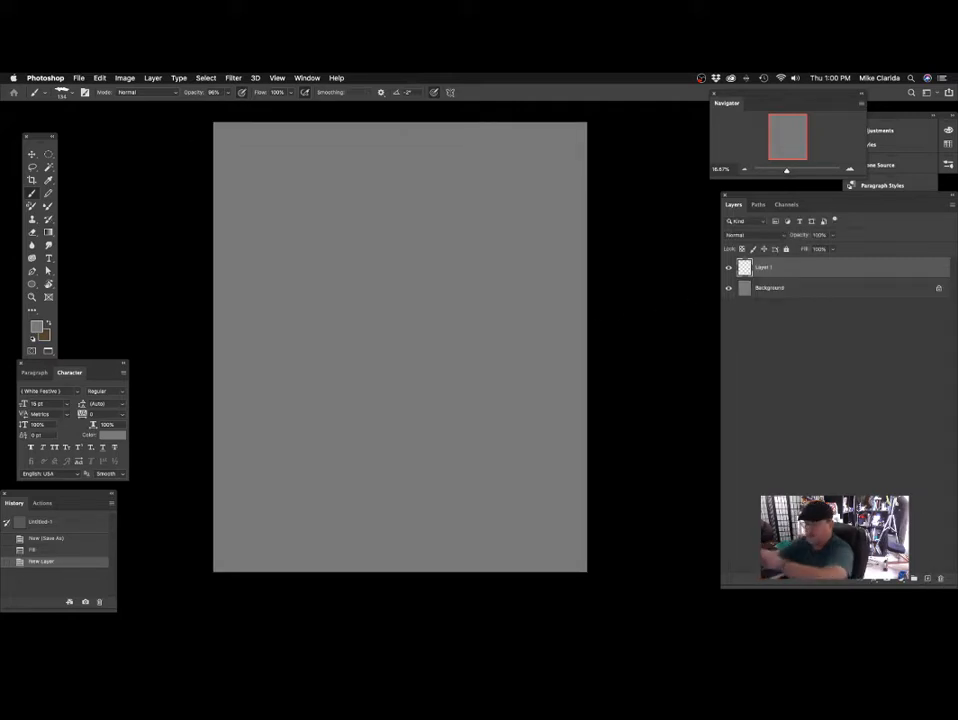
left_click(38, 326)
left_click_drag(464, 308, 527, 389)
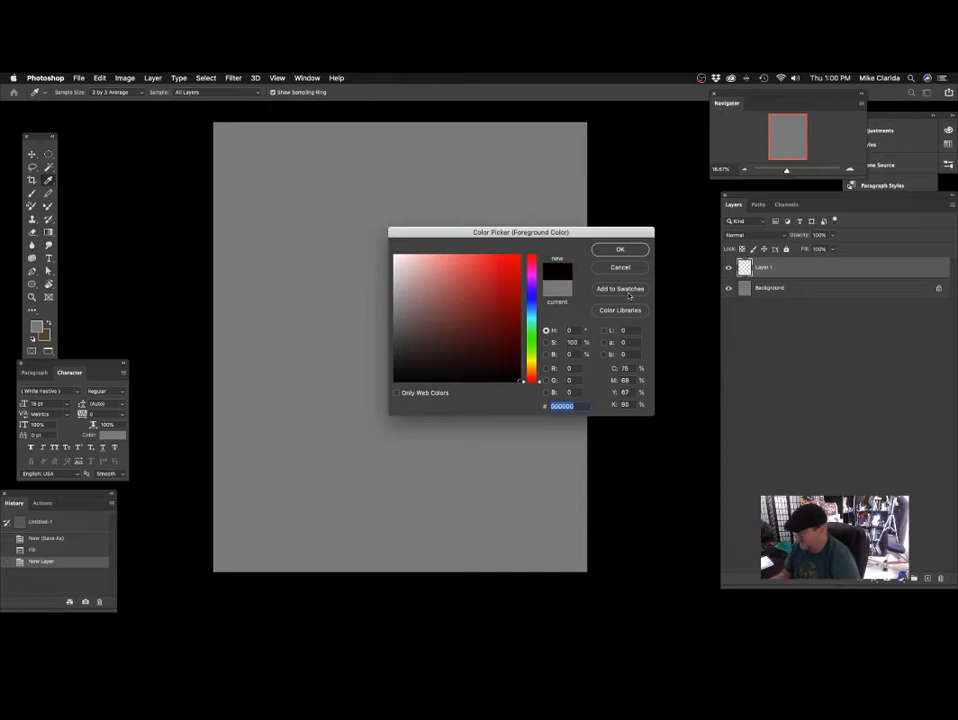
key("Return")
key("b")
Test the brush with black zigzag strokes on the new layer and undo them.
left_click_drag(458, 214, 468, 198)
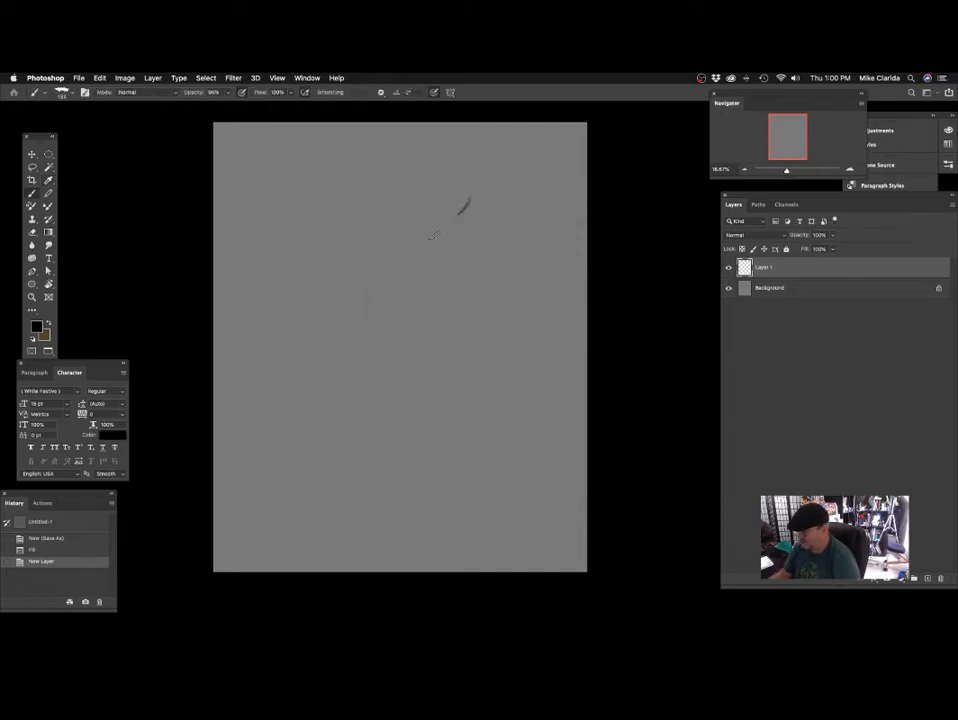
mouse_move(433, 234)
left_mouse_down()
mouse_move(410, 275)
mouse_move(430, 340)
left_mouse_up()
key("super+z")
scroll(433, 265, "up", 2)
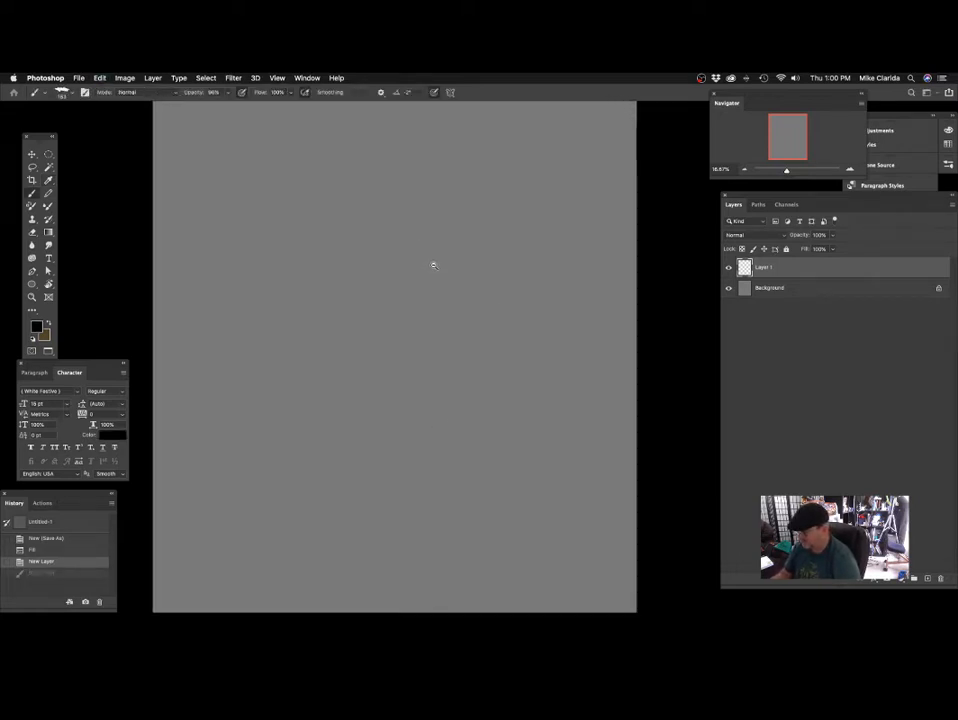
scroll(433, 265, "down", 2)
mouse_move(494, 199)
left_mouse_down()
mouse_move(456, 233)
mouse_move(435, 293)
left_mouse_up()
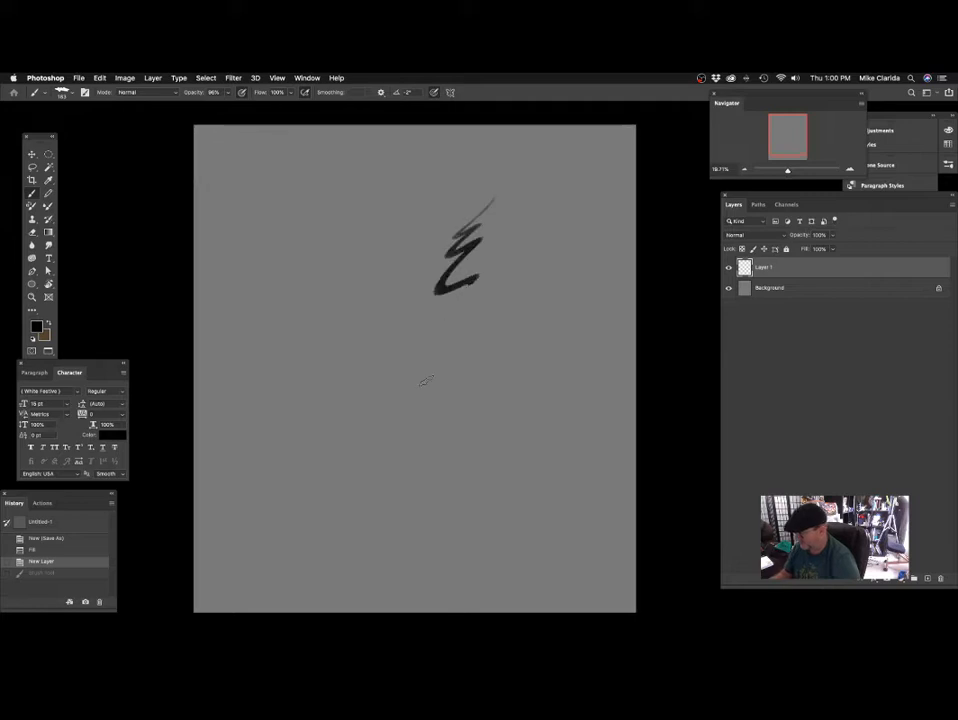
key("super+z")
Resize the image proportionally to a height of 10 inches at 300 pixels/inch.
left_click(124, 78)
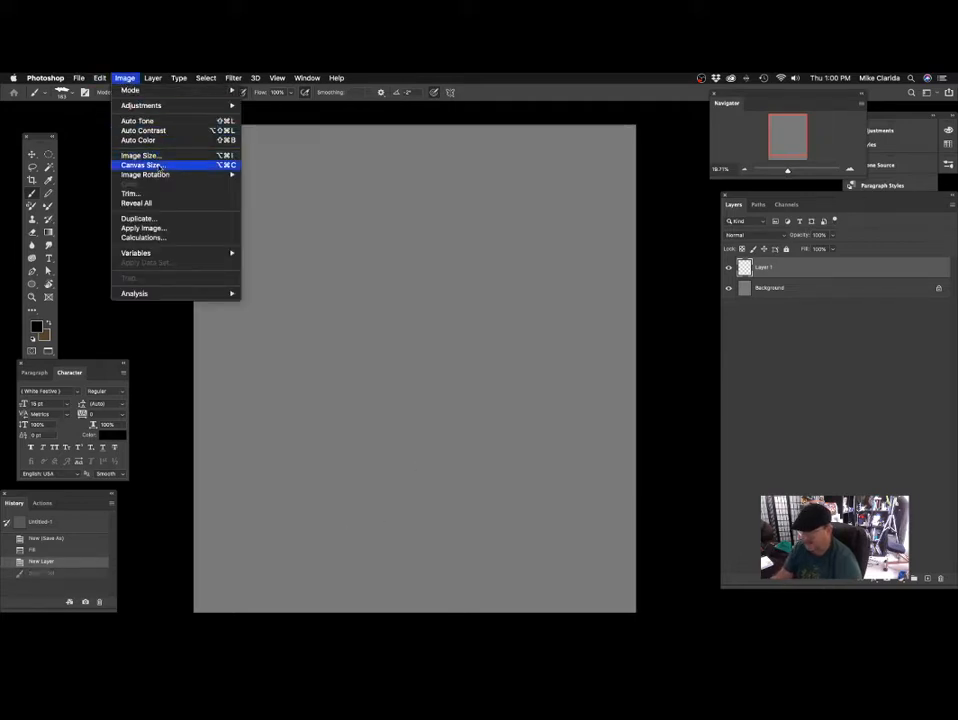
left_click(160, 156)
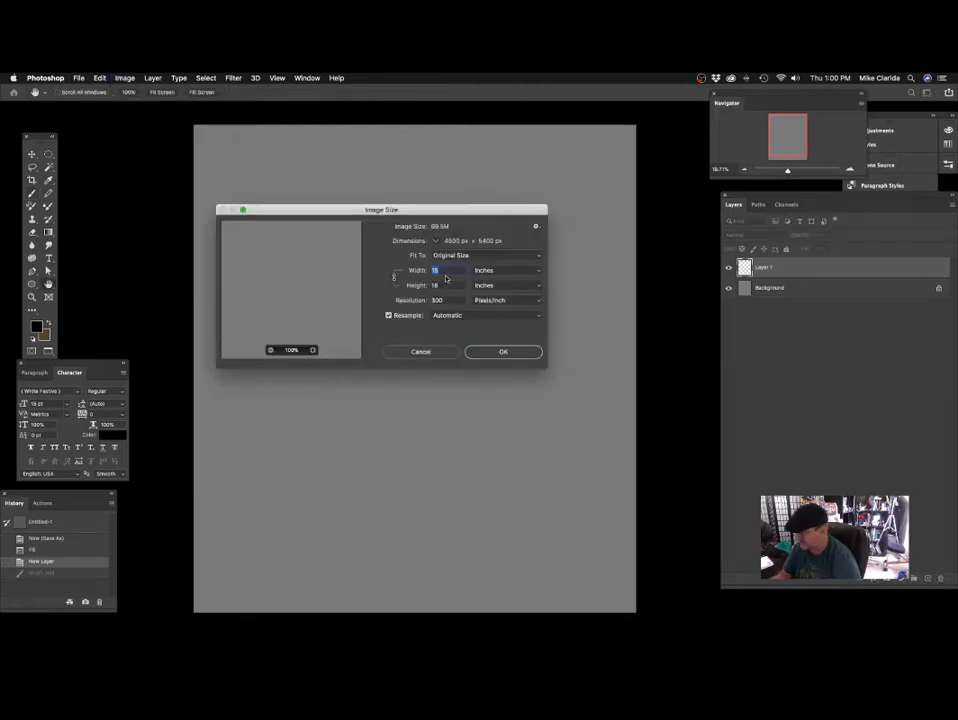
key("Tab")
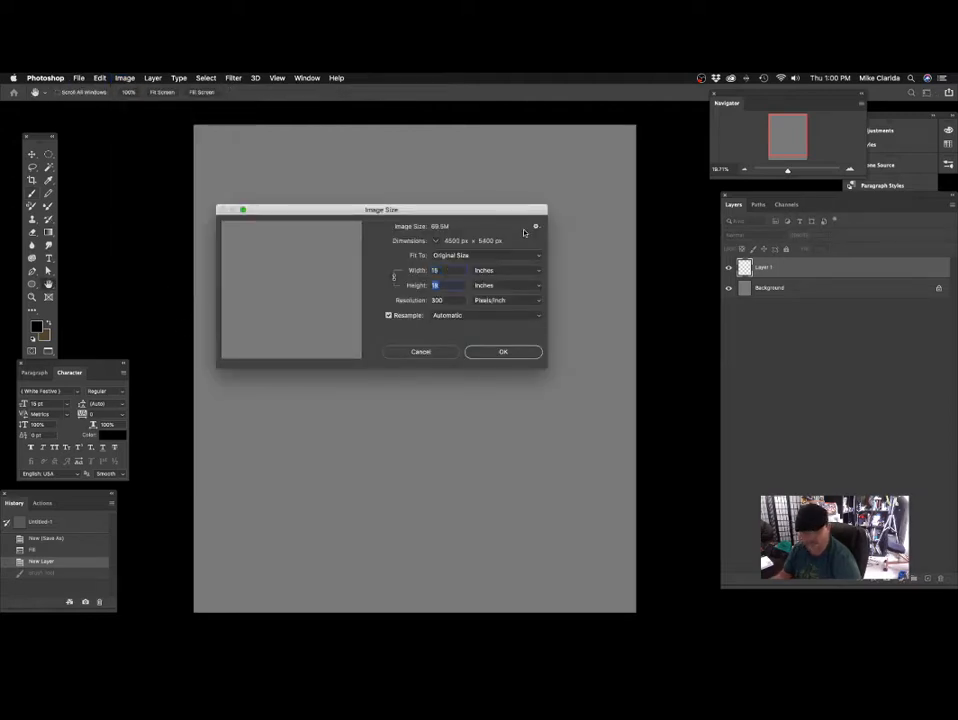
type("10")
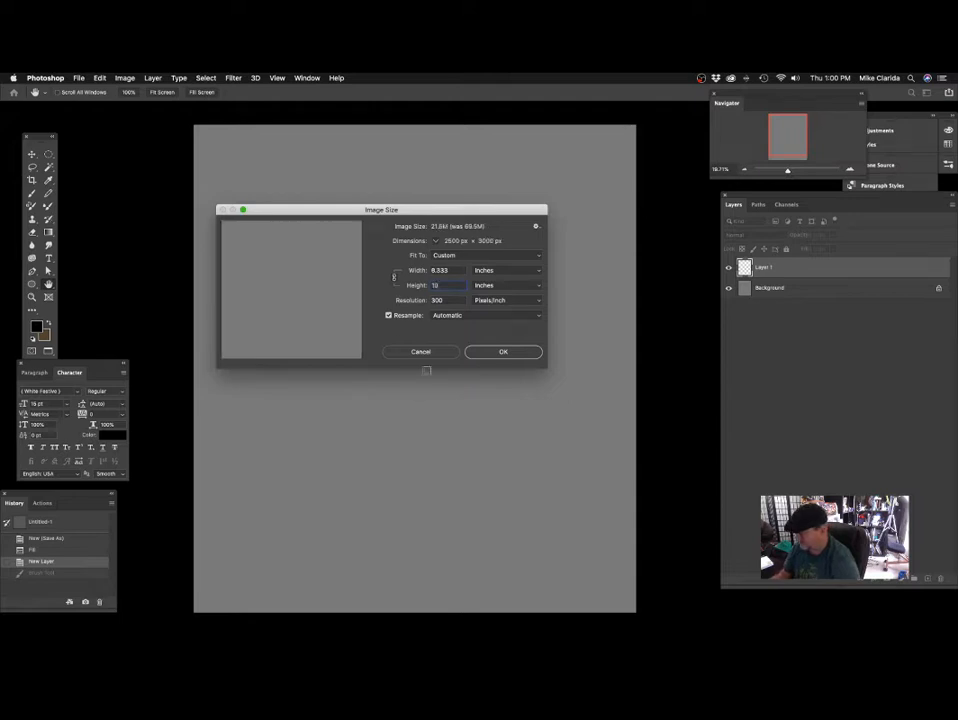
left_click(504, 353)
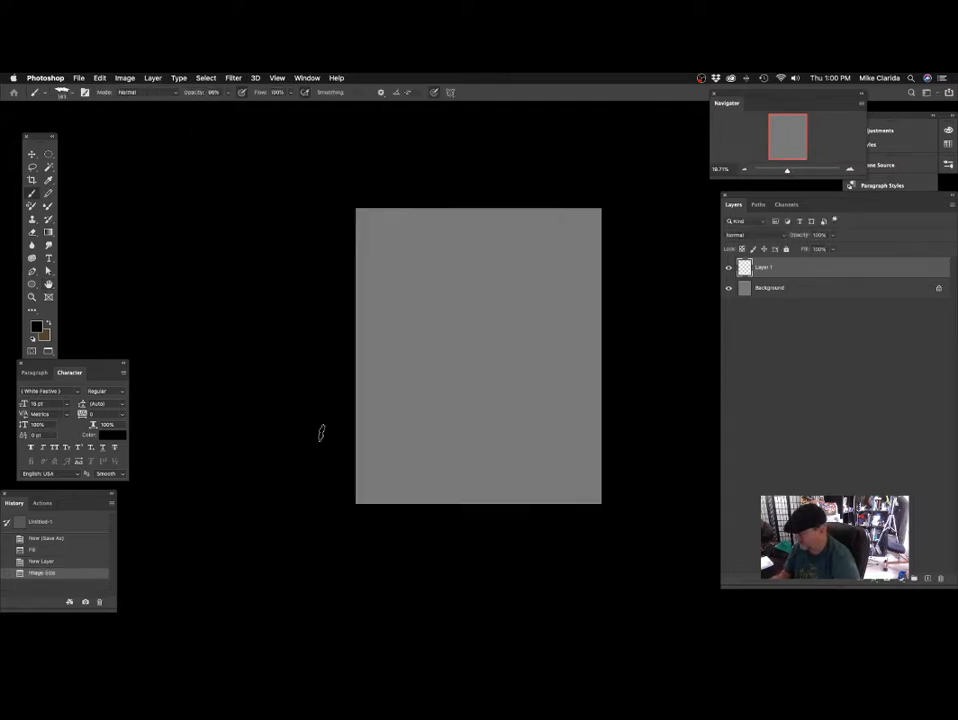
Reduce the brush size to 67 px, trying out strokes on the resized canvas and undoing them.
left_click_drag(460, 288, 494, 282)
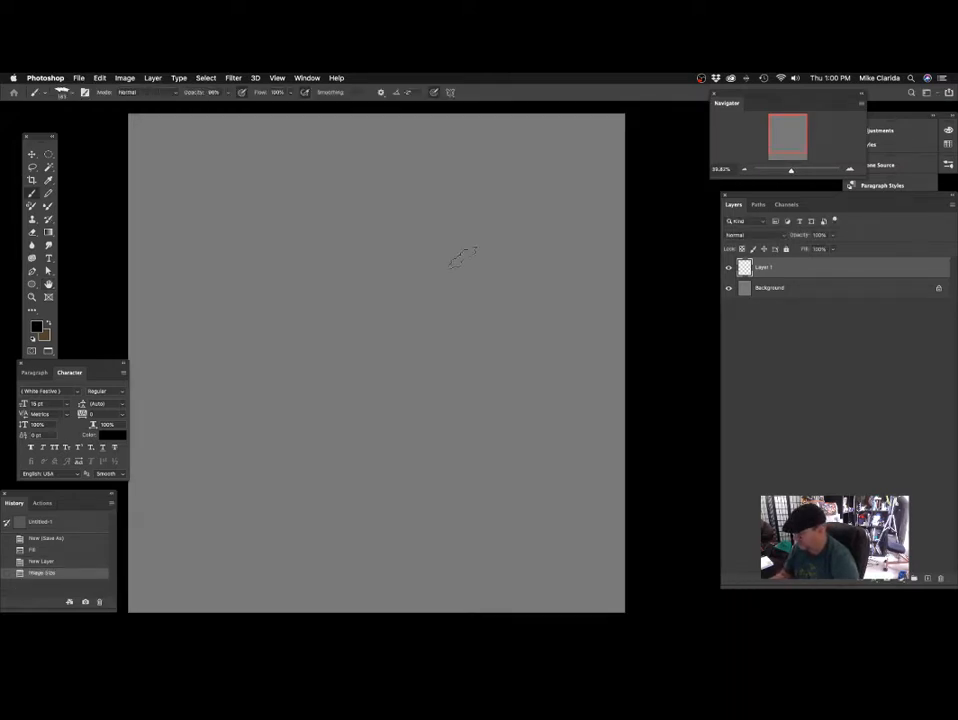
mouse_move(470, 212)
left_mouse_down()
mouse_move(381, 299)
mouse_move(402, 418)
left_mouse_up()
key("super+z")
mouse_move(423, 279)
left_mouse_down()
mouse_move(470, 255)
mouse_move(429, 247)
left_mouse_up()
left_click_drag(482, 185, 412, 290)
key("super+z")
scroll(460, 145, "up", 2)
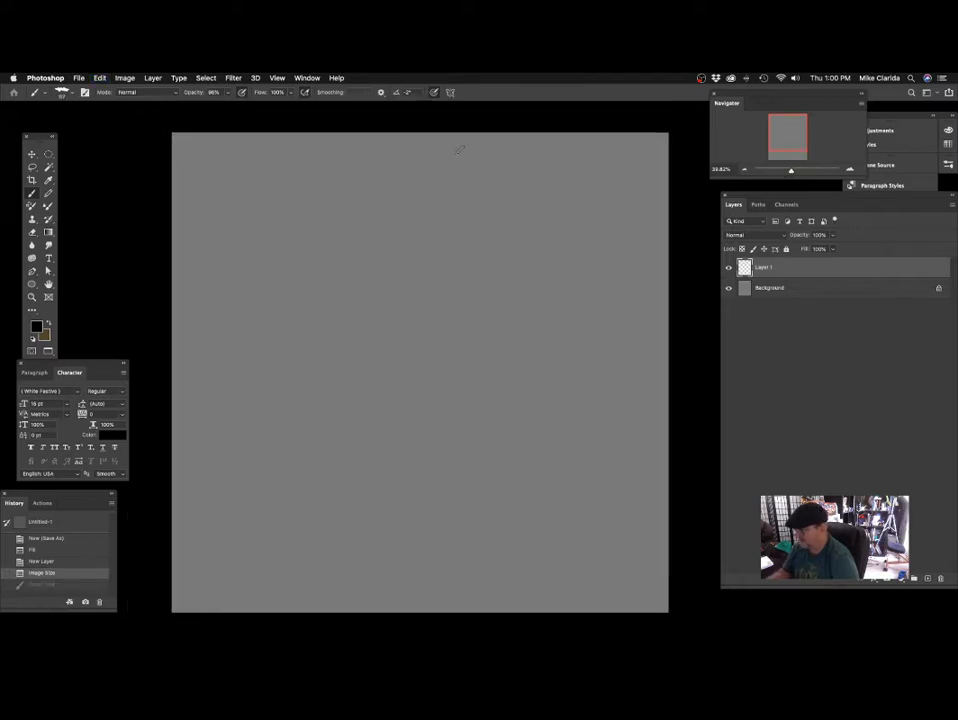
left_click_drag(475, 145, 359, 385)
key("super+z")
scroll(447, 231, "down", 1)
left_click_drag(447, 231, 414, 234)
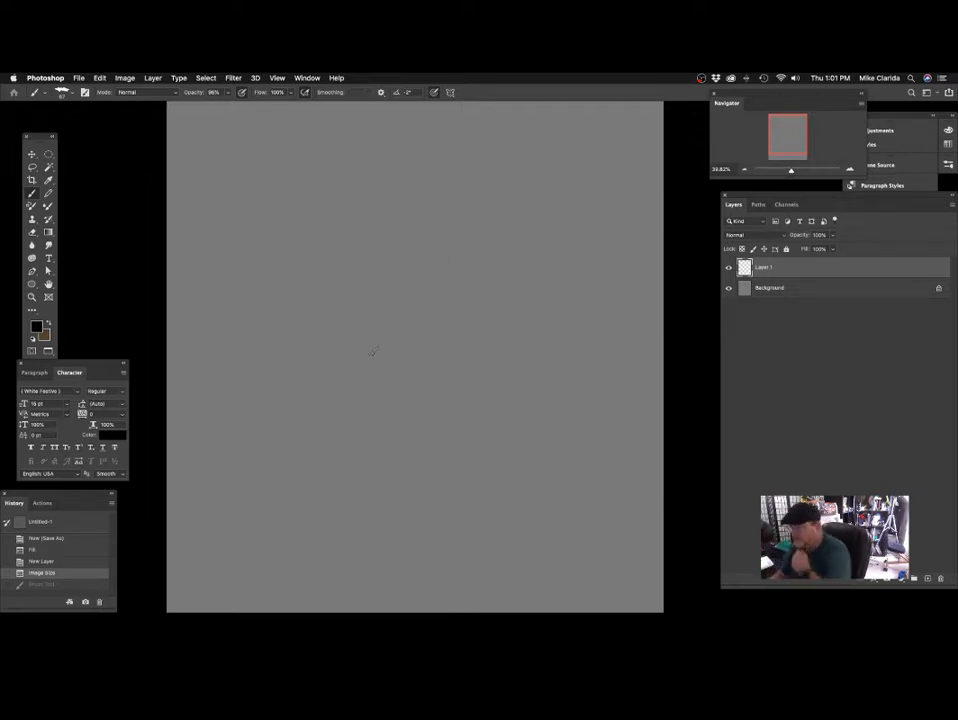
Set the brush opacity to 100% and undo the test strokes made with it.
left_click(228, 93)
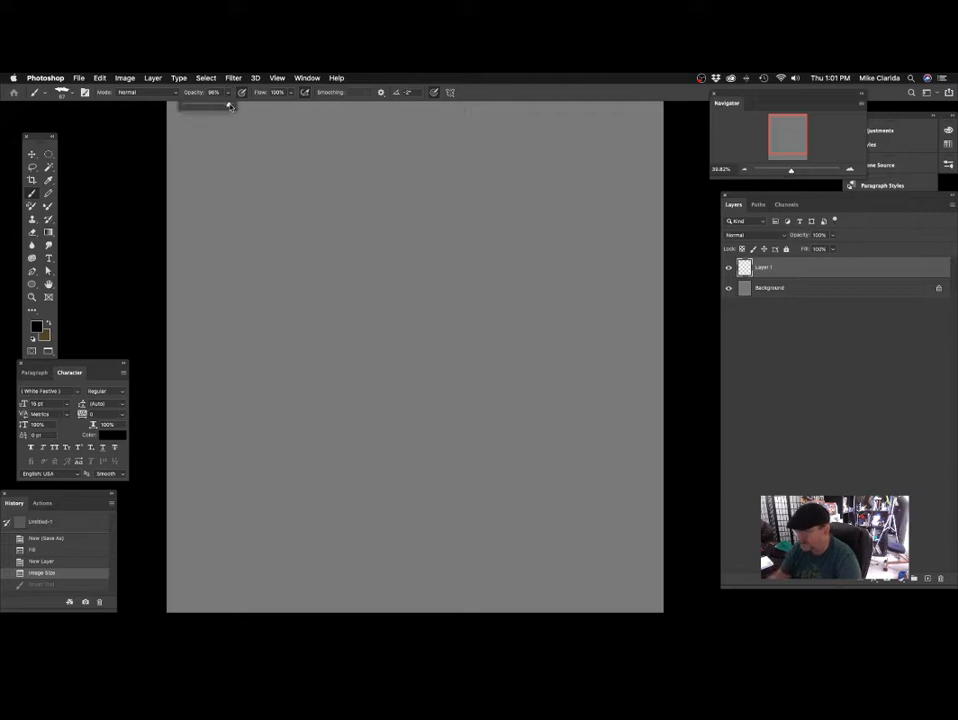
left_click_drag(229, 105, 236, 105)
left_click(286, 184)
left_click_drag(406, 167, 396, 259)
key("super+z")
key("super+z")
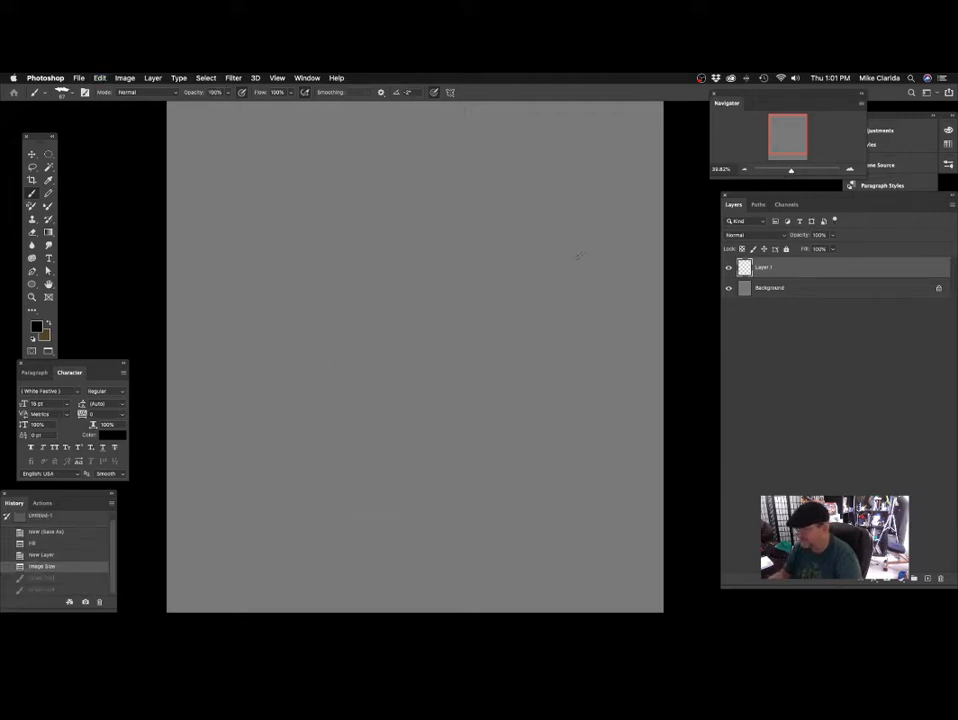
Sketch a loose circle for the parrot's head in the canvas's upper left, undoing the first attempt and redrawing it larger.
mouse_move(380, 186)
left_mouse_down()
mouse_move(329, 210)
mouse_move(380, 178)
left_mouse_up()
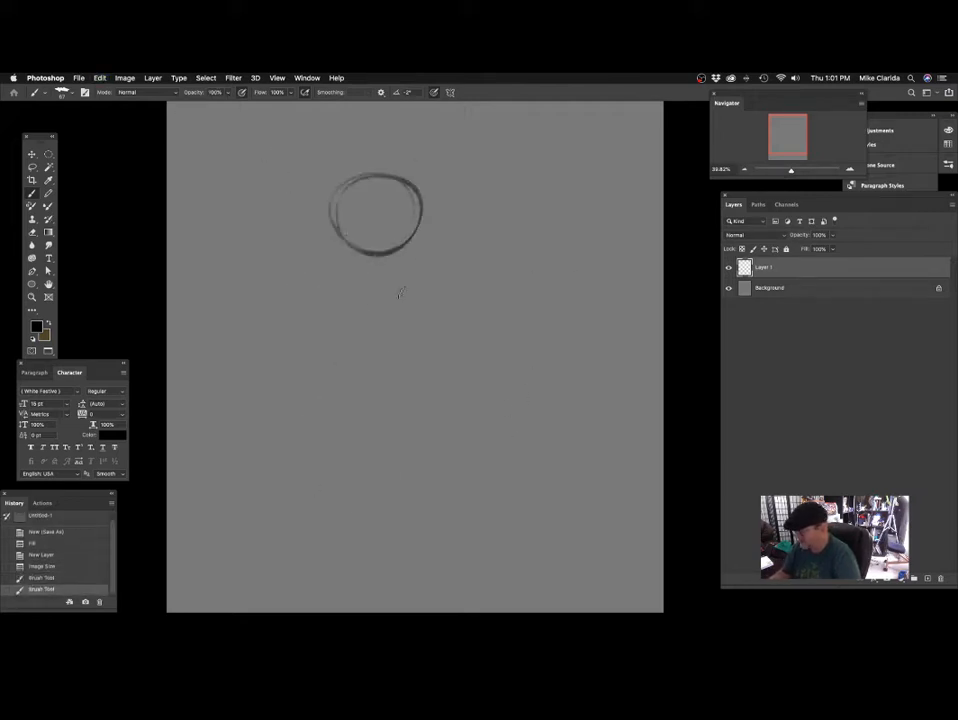
key("super+z")
left_click_drag(423, 273, 411, 274)
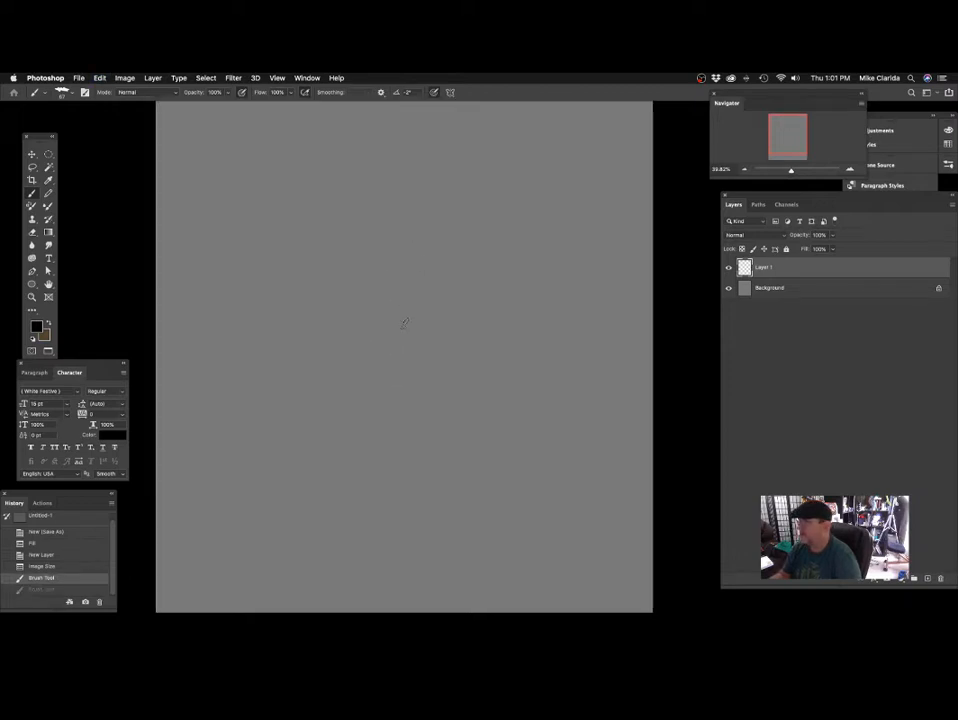
mouse_move(333, 147)
left_mouse_down()
mouse_move(367, 227)
mouse_move(271, 215)
mouse_move(318, 146)
left_mouse_up()
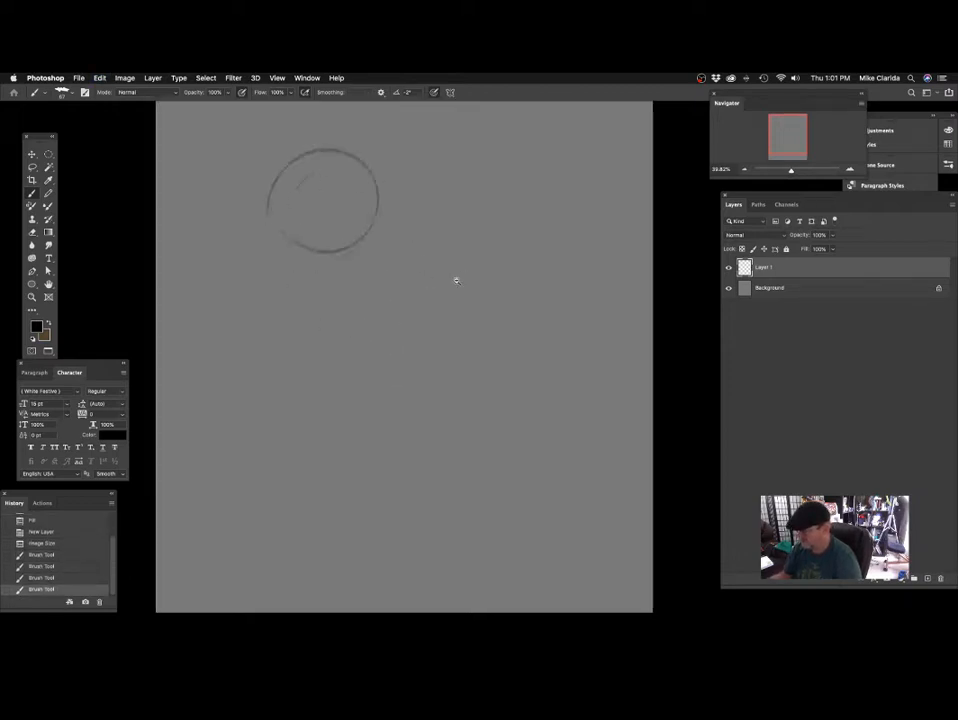
Rough in sweeping curves around the head circle for the parrot's crown, neck, back and wing, slanting down to the right.
scroll(453, 278, "down", 2)
left_click_drag(434, 300, 461, 291)
left_click_drag(460, 291, 445, 272)
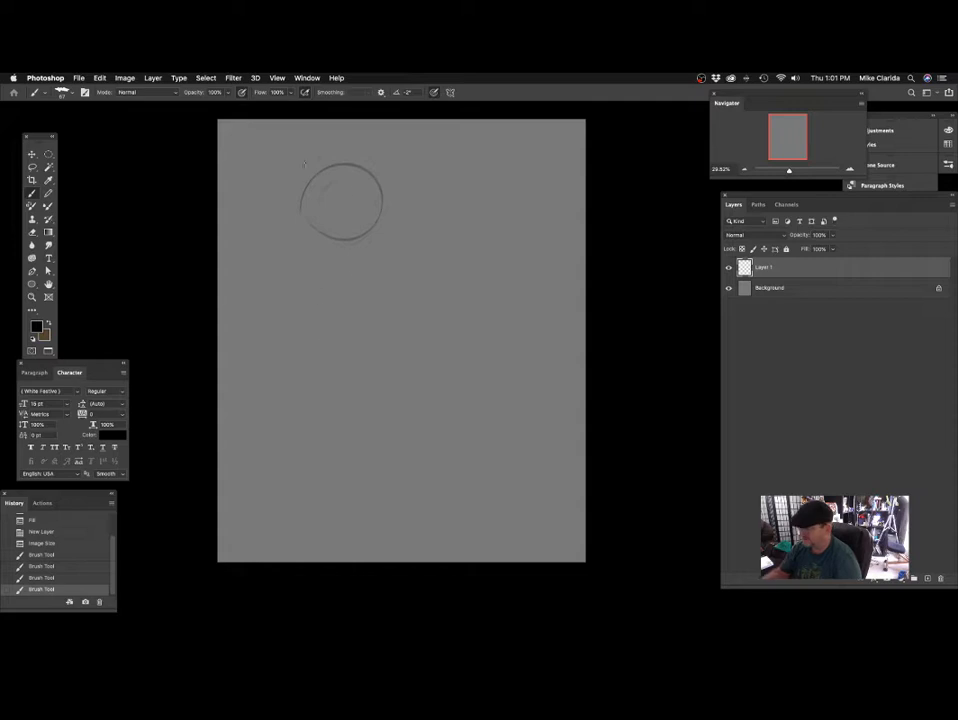
mouse_move(285, 185)
left_mouse_down()
mouse_move(372, 292)
mouse_move(353, 348)
mouse_move(514, 267)
left_mouse_up()
left_click_drag(383, 157, 494, 277)
left_click_drag(467, 340, 506, 355)
mouse_move(531, 245)
left_mouse_down()
mouse_move(503, 258)
mouse_move(405, 187)
left_mouse_up()
left_click_drag(420, 185, 489, 209)
mouse_move(463, 197)
left_mouse_down()
mouse_move(408, 165)
mouse_move(336, 169)
left_mouse_up()
left_click_drag(410, 179, 326, 247)
Sketch the parrot's hooked beak on the left side of the head circle.
mouse_move(475, 223)
left_mouse_down()
mouse_move(458, 252)
mouse_move(464, 231)
left_mouse_up()
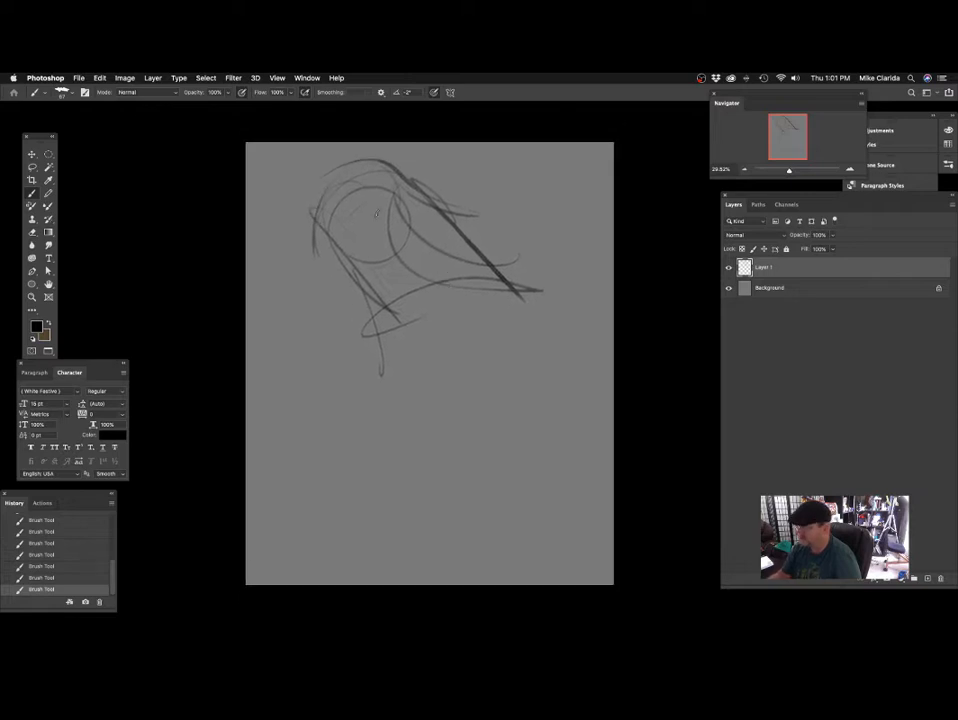
left_click_drag(313, 236, 305, 288)
mouse_move(309, 231)
left_mouse_down()
mouse_move(308, 295)
mouse_move(374, 262)
left_mouse_up()
left_click_drag(333, 217, 368, 293)
mouse_move(477, 345)
left_mouse_down()
mouse_move(490, 281)
mouse_move(455, 277)
left_mouse_up()
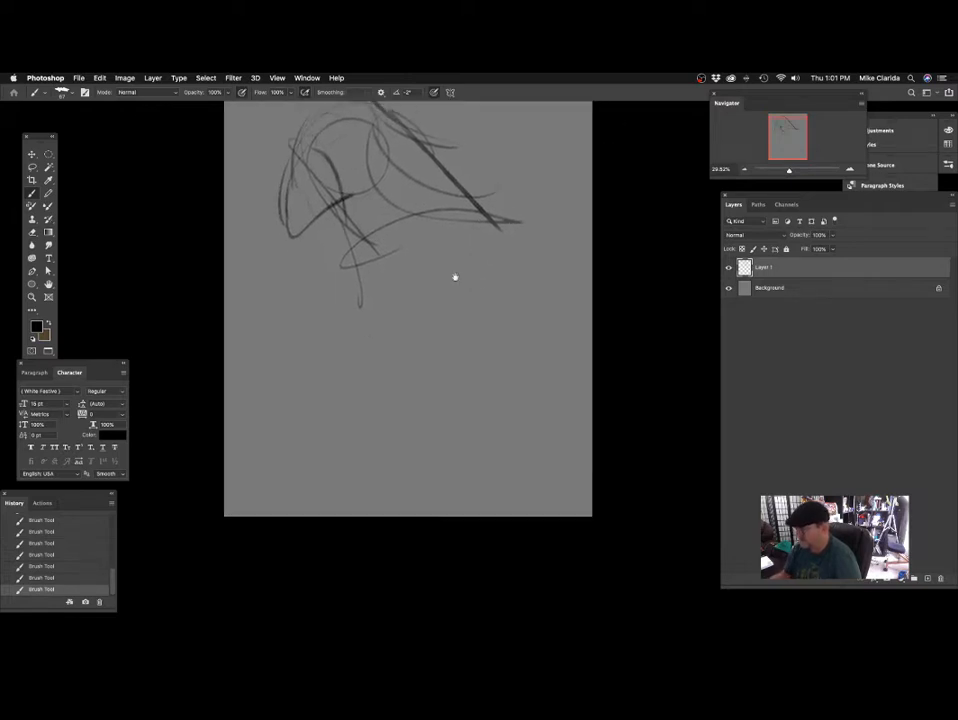
Scale the whole parrot sketch down to about 83% with Free Transform, keeping it in the canvas's upper left.
scroll(453, 306, "up", 2)
key("ctrl+t")
scroll(436, 321, "up", 2)
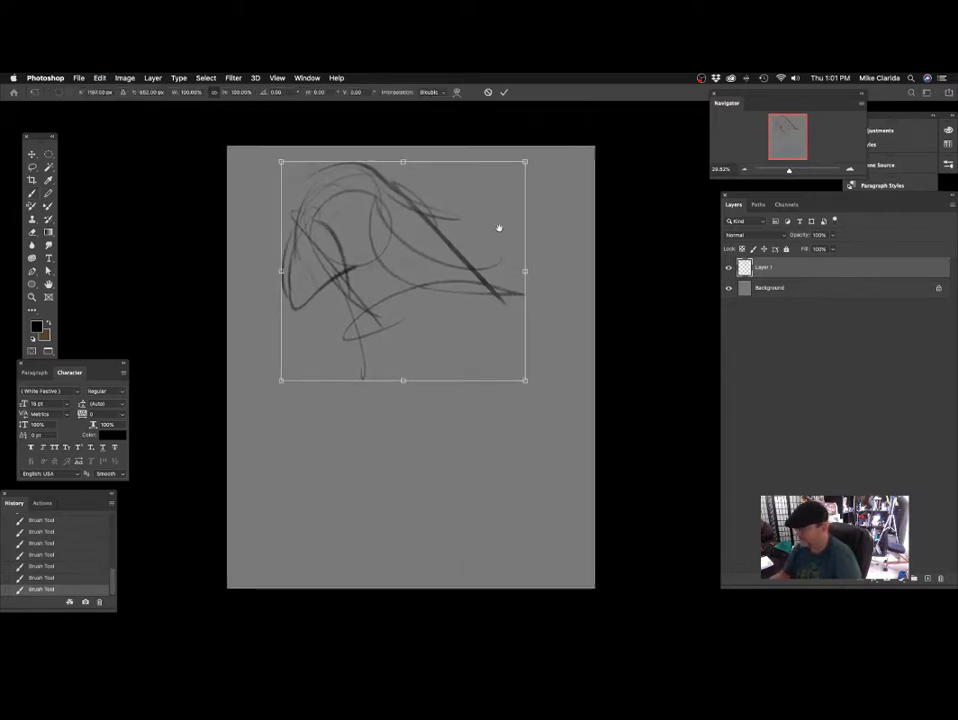
left_click_drag(525, 161, 484, 198)
left_click_drag(461, 232, 470, 215)
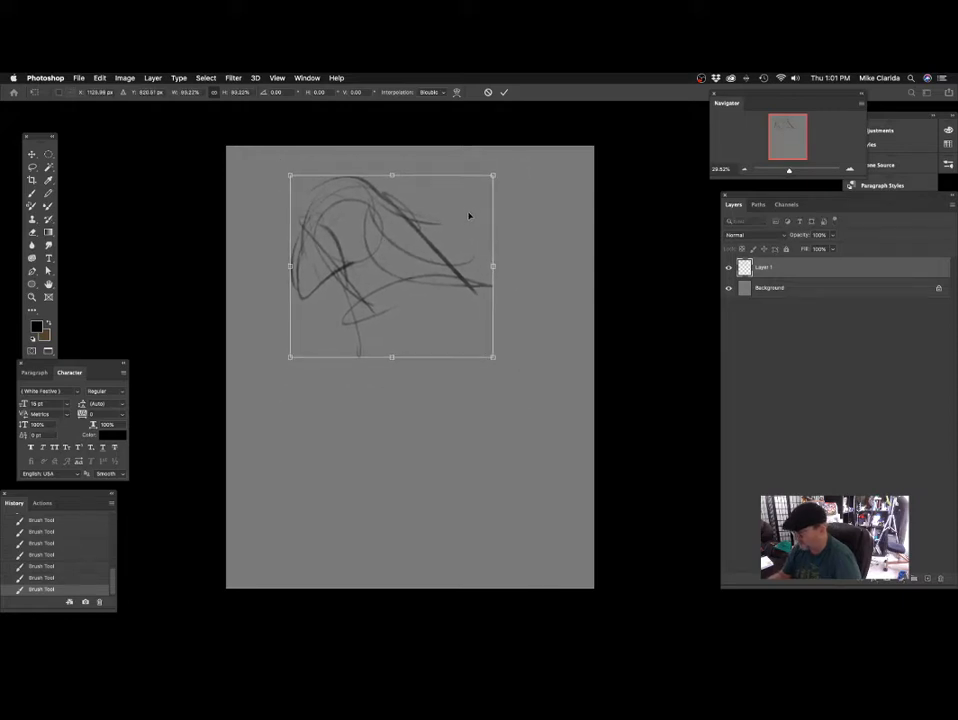
key("Return")
Sketch the parrot's curved back and a large egg-shaped body below the head.
left_click_drag(478, 279, 468, 253)
mouse_move(380, 186)
left_mouse_down()
mouse_move(434, 343)
mouse_move(457, 345)
left_mouse_up()
left_click_drag(380, 174, 422, 433)
mouse_move(459, 386)
left_mouse_down()
mouse_move(485, 327)
mouse_move(472, 346)
left_mouse_up()
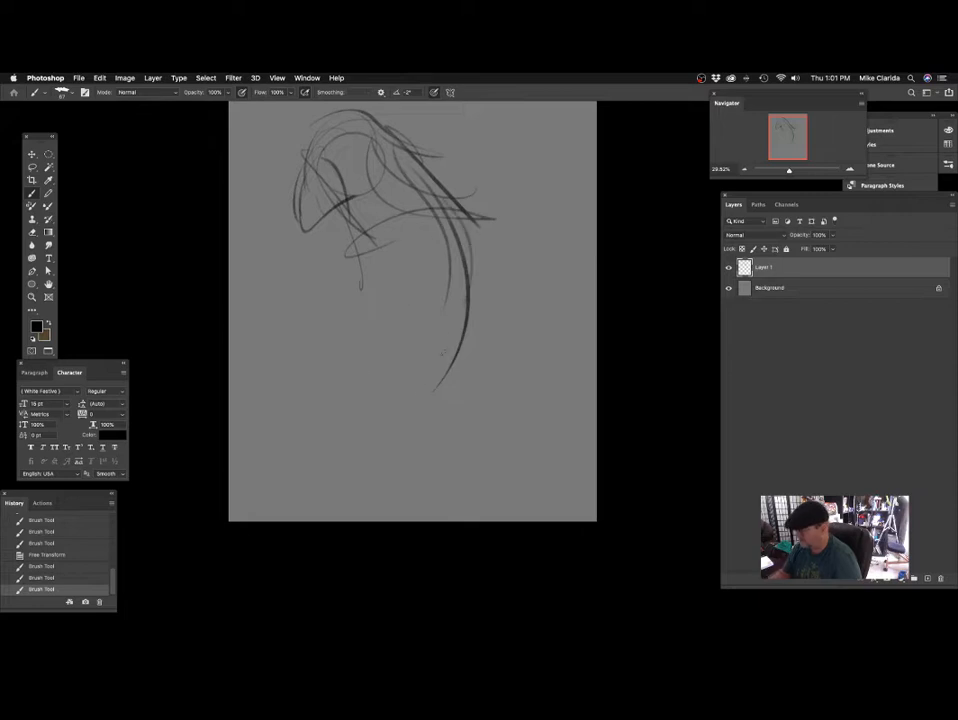
mouse_move(417, 401)
left_mouse_down()
mouse_move(331, 283)
mouse_move(335, 407)
left_mouse_up()
mouse_move(459, 339)
left_mouse_down()
mouse_move(479, 291)
mouse_move(455, 326)
left_mouse_up()
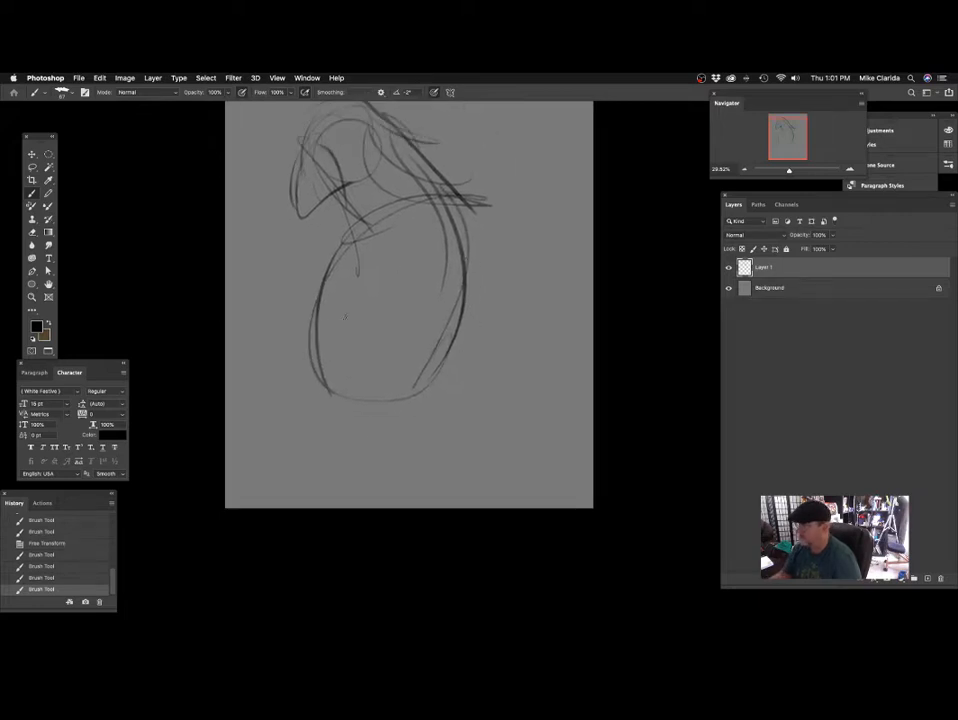
Extend the body into a tapering lower form, add an outer back curve, and start the perch's slanting lines at the lower left.
left_click_drag(353, 230, 306, 461)
left_click_drag(320, 368, 387, 415)
left_click_drag(460, 234, 382, 454)
mouse_move(487, 285)
left_mouse_down()
mouse_move(476, 309)
mouse_move(443, 331)
left_mouse_up()
left_click_drag(393, 224, 362, 438)
left_click_drag(422, 233, 458, 362)
mouse_move(442, 268)
left_mouse_down()
mouse_move(380, 466)
mouse_move(426, 343)
mouse_move(452, 336)
left_mouse_up()
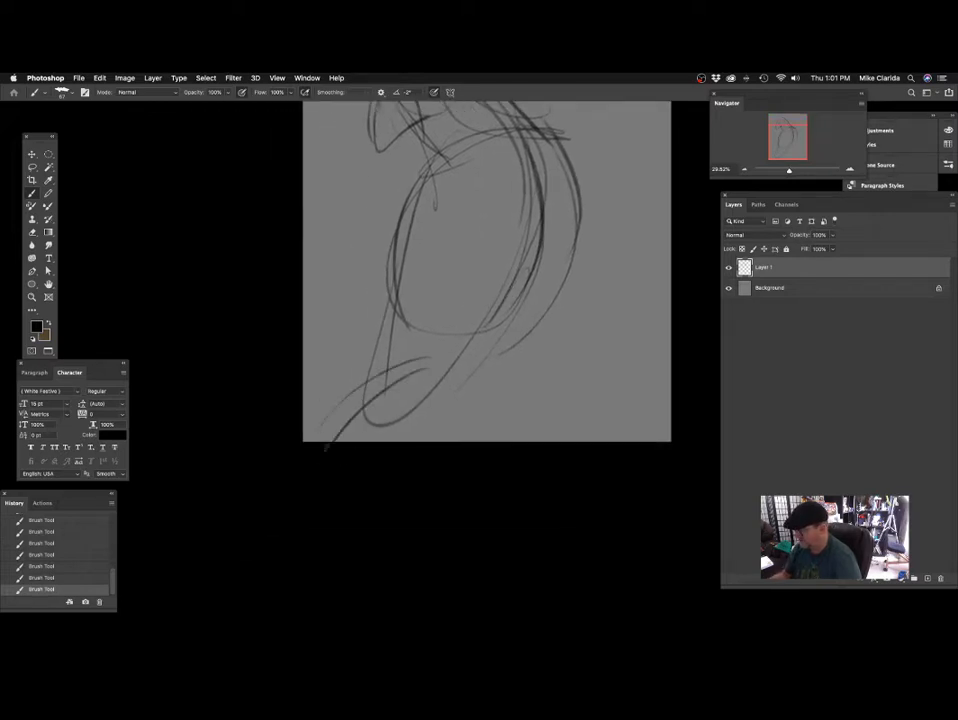
Rough in the perch beneath the body with a wavy upper edge, a long lower edge and an upturned right end.
left_click_drag(359, 385, 424, 368)
mouse_move(394, 351)
left_mouse_down()
mouse_move(445, 379)
mouse_move(533, 372)
left_mouse_up()
mouse_move(515, 440)
left_mouse_down()
mouse_move(505, 455)
mouse_move(458, 428)
left_mouse_up()
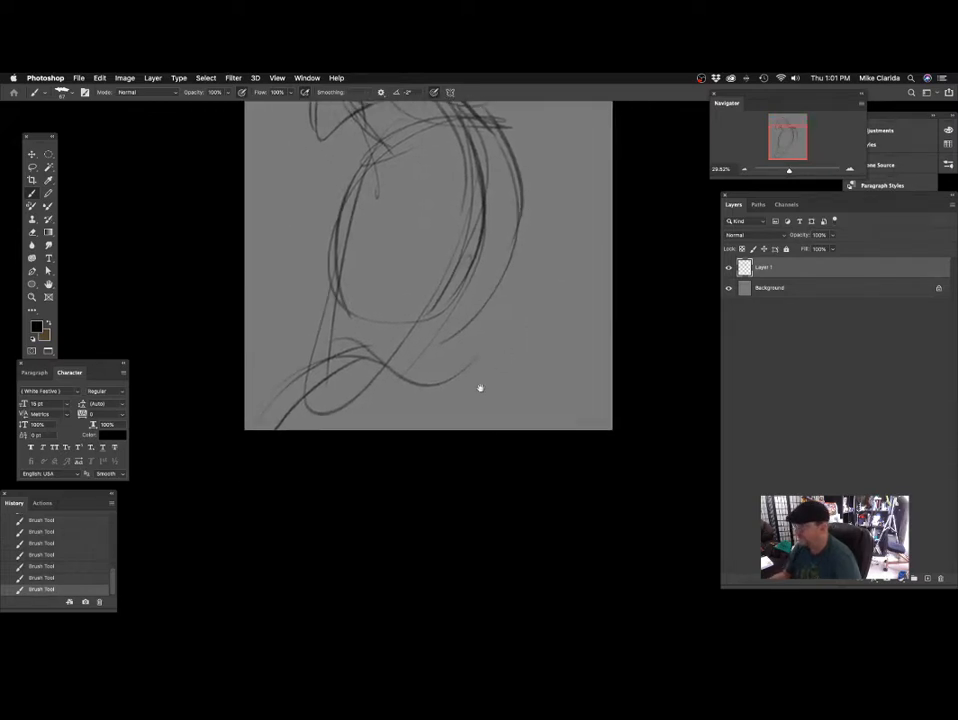
left_click_drag(480, 388, 455, 387)
left_click_drag(479, 291, 456, 387)
mouse_move(478, 343)
left_mouse_down()
mouse_move(447, 393)
mouse_move(395, 400)
left_mouse_up()
left_click_drag(435, 395, 327, 429)
left_click_drag(243, 431, 321, 428)
mouse_move(360, 367)
left_mouse_down()
mouse_move(304, 403)
mouse_move(403, 344)
left_mouse_up()
left_click_drag(388, 330, 494, 381)
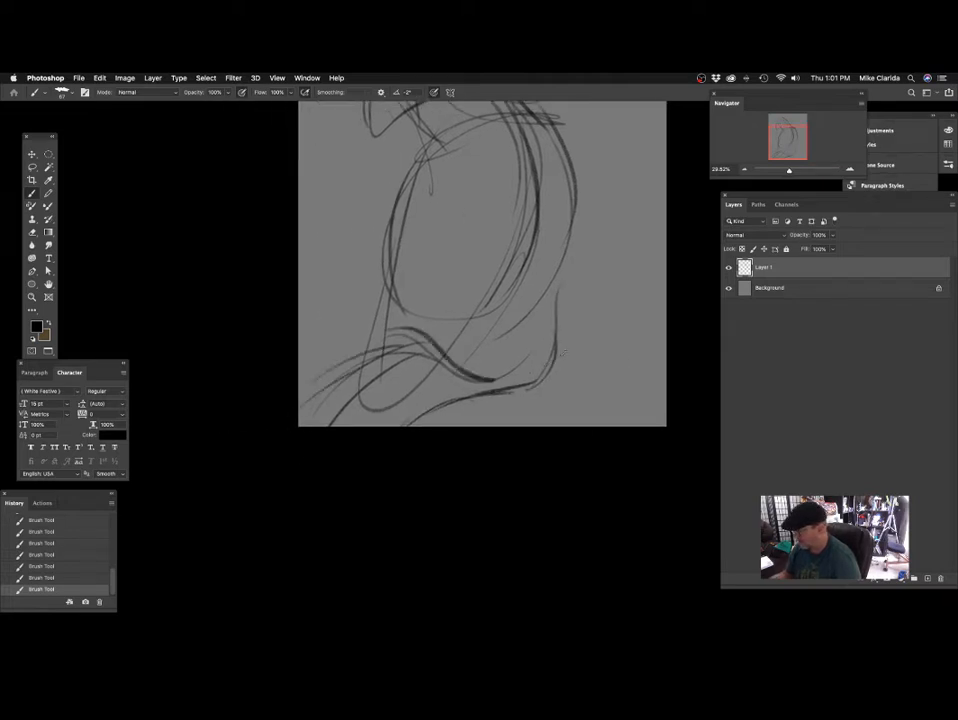
left_click_drag(611, 281, 559, 386)
left_click_drag(507, 311, 475, 332)
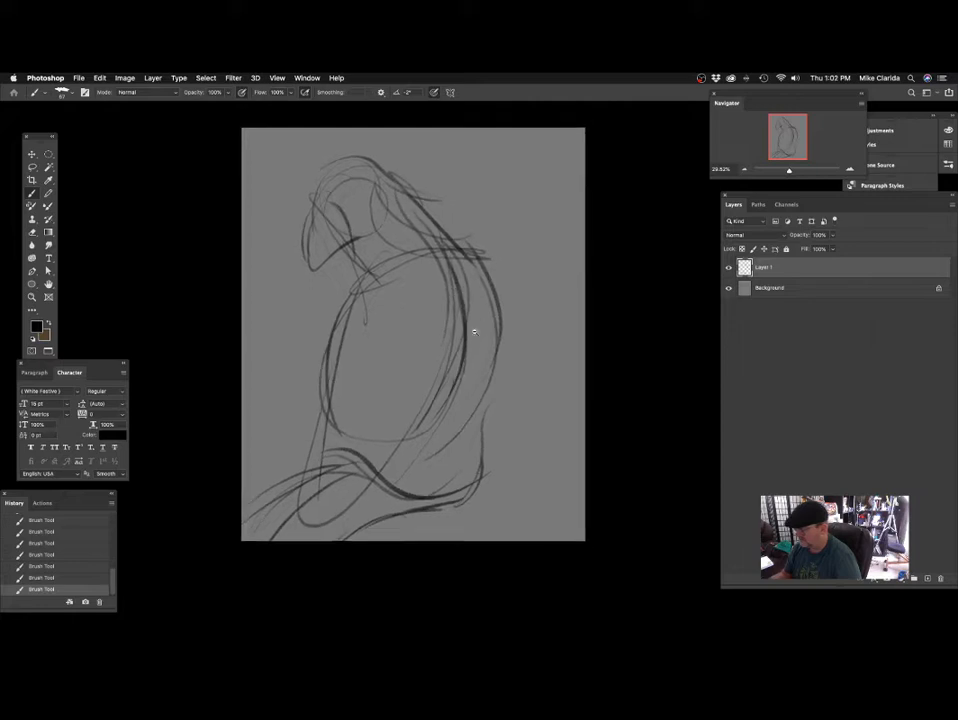
Scale the whole sketch down slightly with Free Transform and move it right on the canvas.
key("super+minus")
key("super+t")
left_click_drag(500, 210, 475, 242)
key("Return")
scroll(451, 321, "down", 2)
key("super+plus")
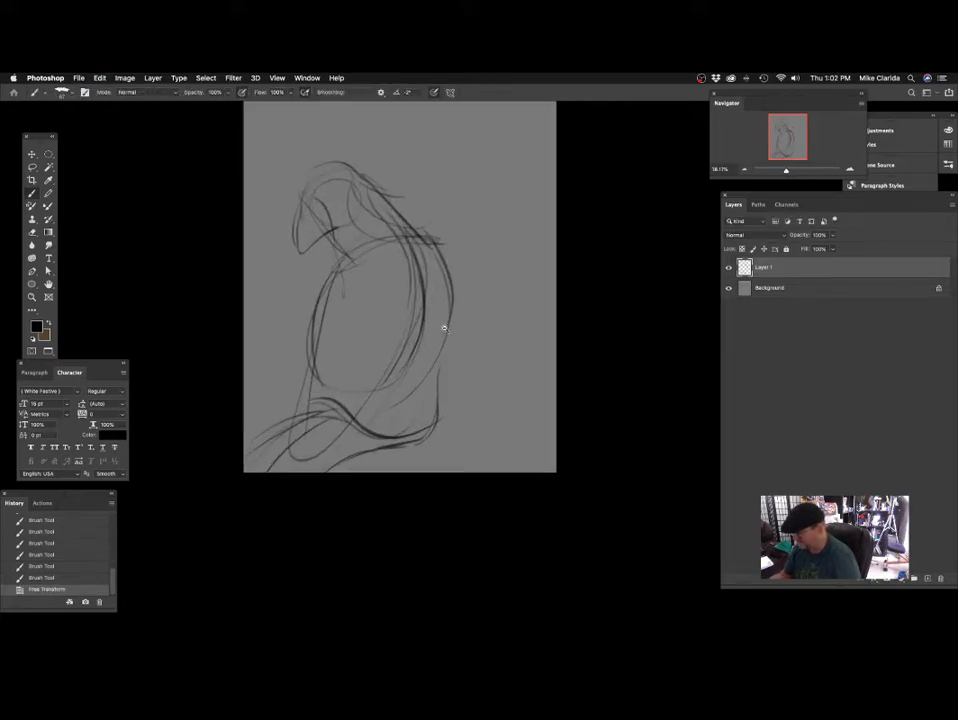
mouse_move(423, 325)
left_mouse_down()
mouse_move(437, 305)
mouse_move(477, 350)
mouse_move(451, 329)
mouse_move(430, 334)
mouse_move(424, 315)
mouse_move(449, 336)
mouse_move(455, 330)
left_mouse_up()
mouse_move(469, 329)
left_mouse_down()
mouse_move(476, 345)
mouse_move(517, 356)
mouse_move(509, 370)
mouse_move(511, 327)
left_mouse_up()
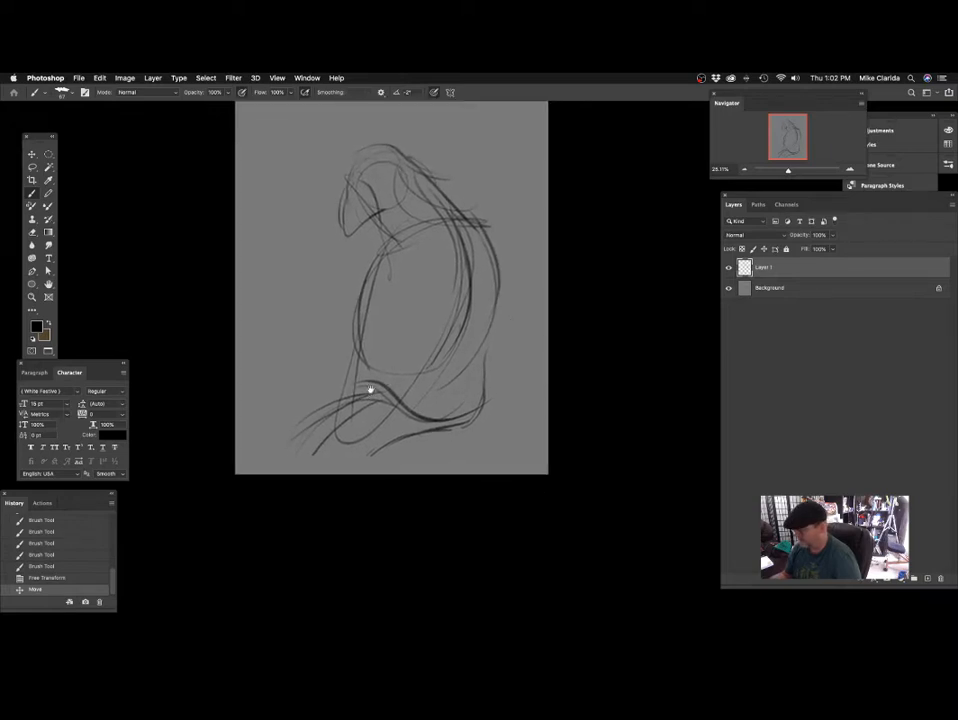
Sketch a rounded form at the perch's left end, with lines and a thick arc running to the canvas's lower-left corner.
mouse_move(370, 389)
left_mouse_down()
mouse_move(479, 344)
mouse_move(442, 374)
left_mouse_up()
left_click_drag(395, 338, 448, 389)
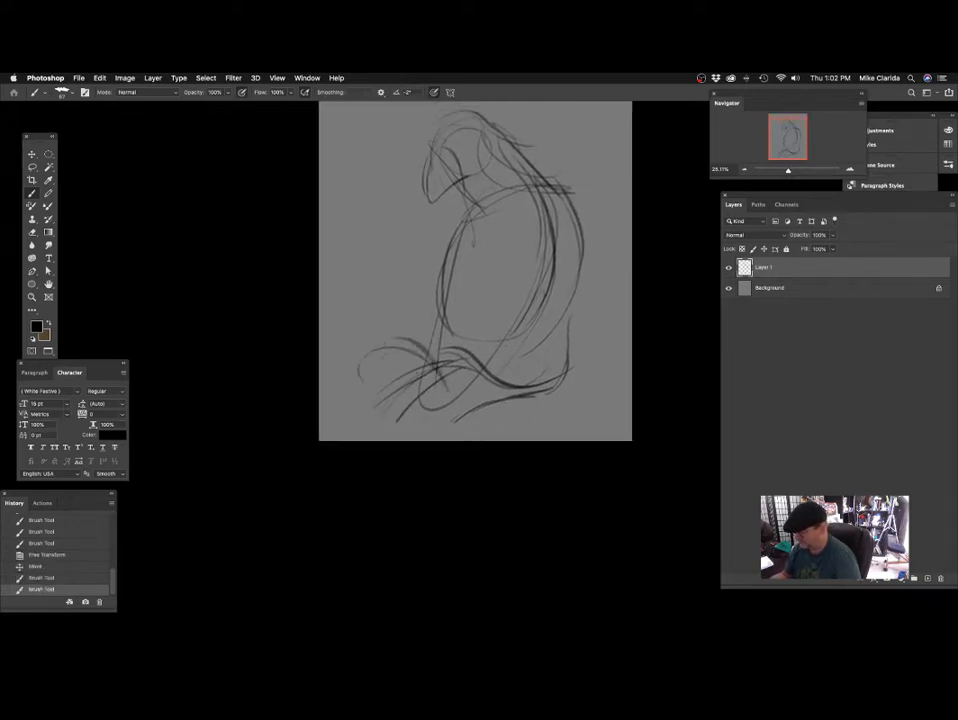
mouse_move(365, 365)
left_mouse_down()
mouse_move(430, 345)
mouse_move(440, 360)
left_mouse_up()
mouse_move(332, 410)
left_mouse_down()
mouse_move(400, 370)
mouse_move(320, 420)
mouse_move(386, 440)
left_mouse_up()
mouse_move(529, 379)
left_mouse_down()
mouse_move(509, 404)
mouse_move(508, 373)
left_mouse_up()
left_click_drag(423, 329, 394, 434)
left_click_drag(408, 404, 400, 434)
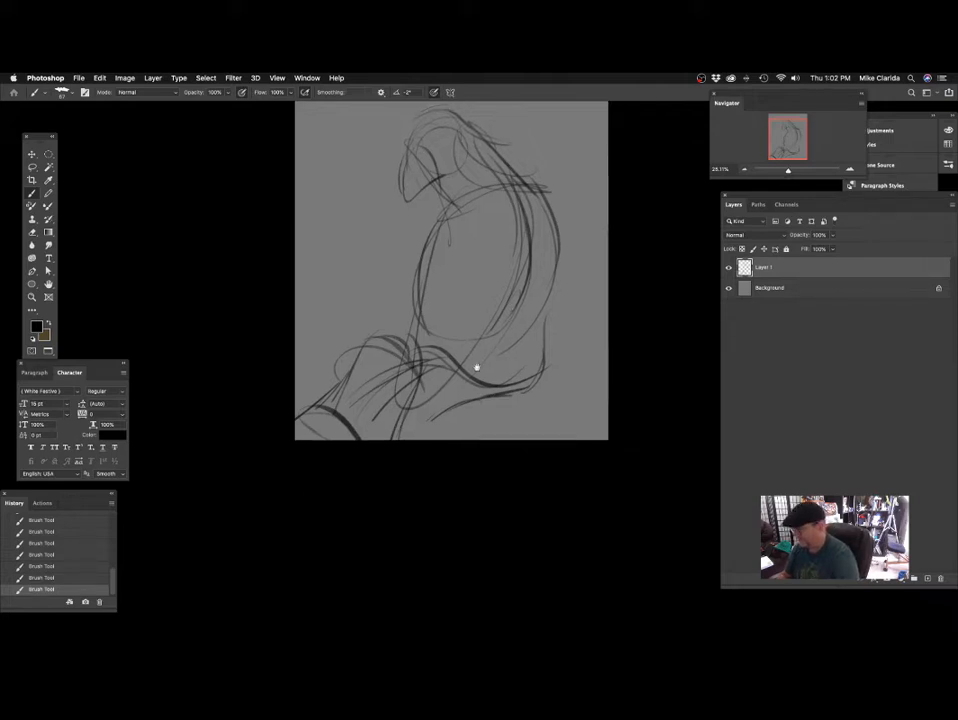
Darken the perch's lower edge, then draw its pointed right end and arched upper contour under the body.
scroll(475, 368, "up", 2)
scroll(475, 368, "right", 2)
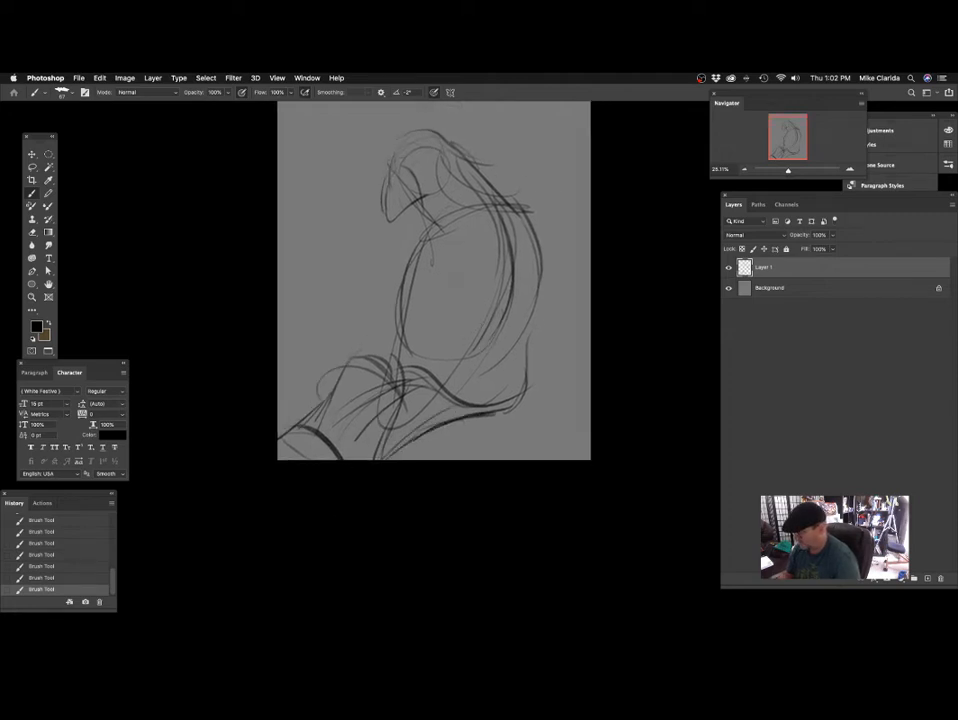
scroll(484, 390, "up", 1)
scroll(484, 390, "up", 1)
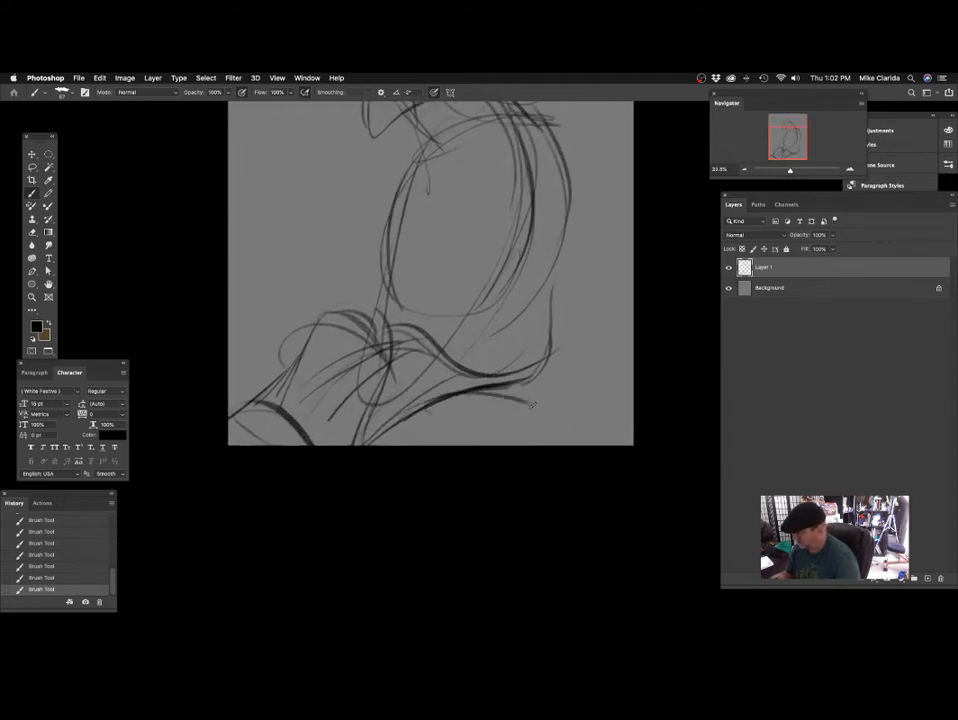
scroll(567, 370, "left", 2)
scroll(511, 387, "down", 1)
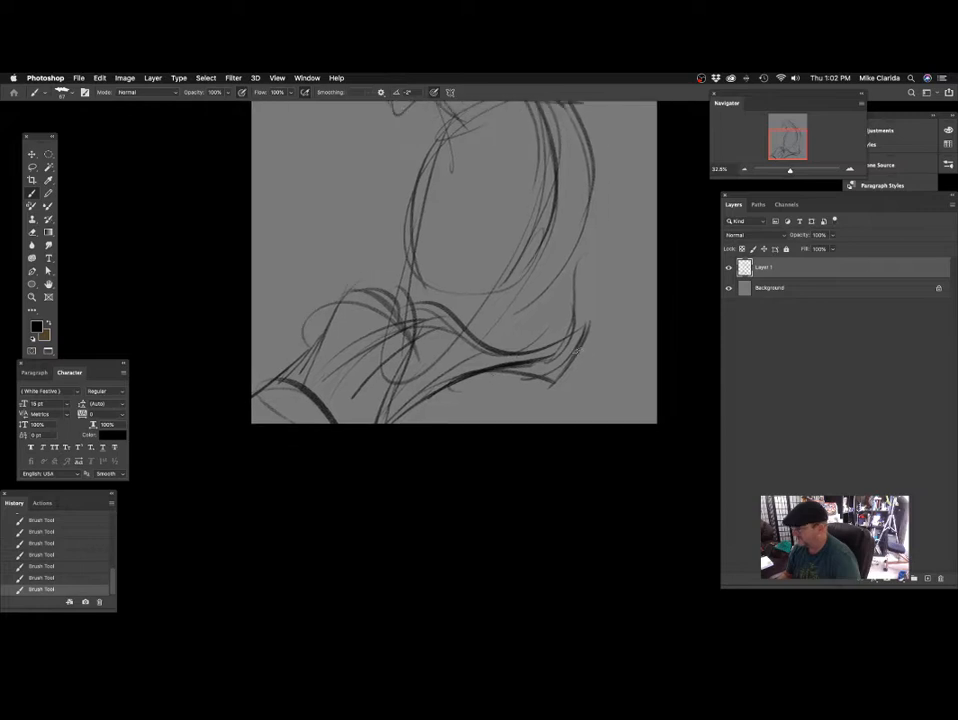
scroll(449, 346, "up", 2)
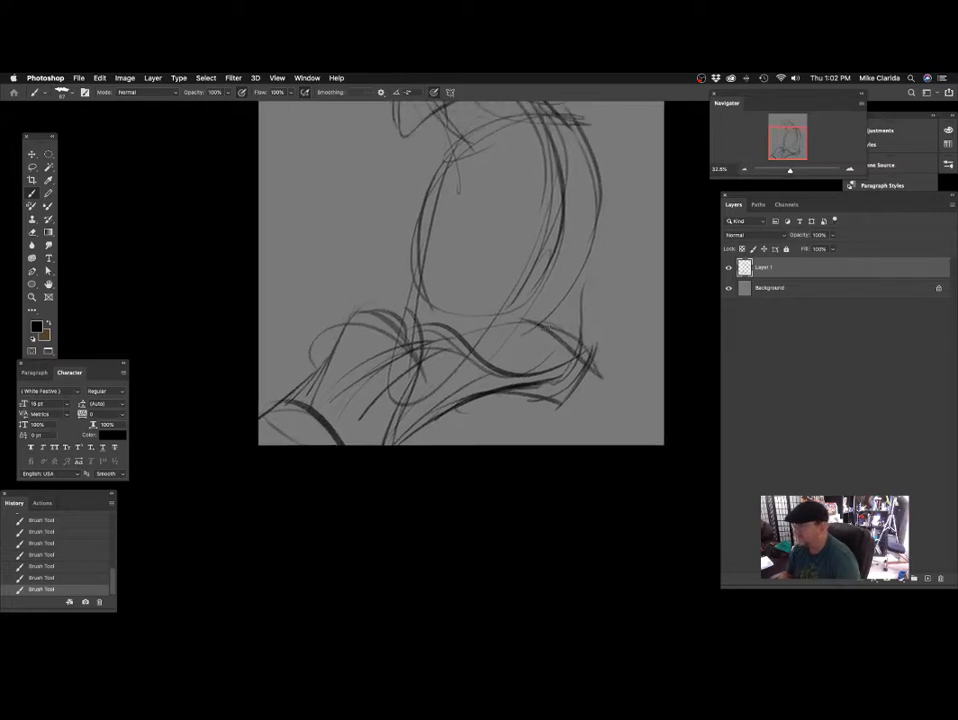
scroll(453, 331, "up", 3)
scroll(453, 331, "right", 1)
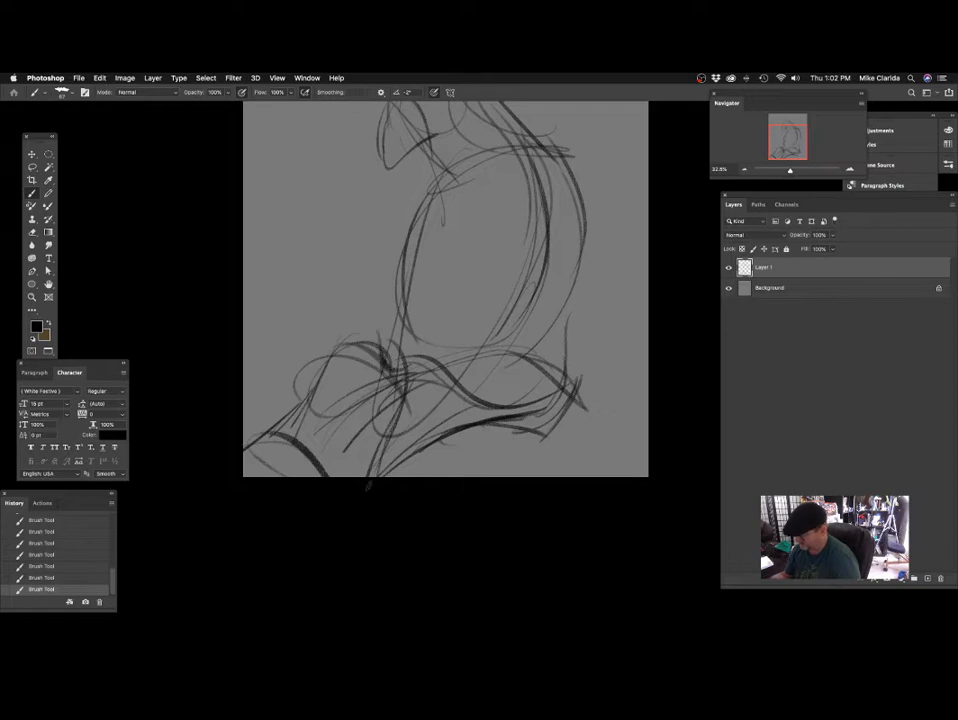
scroll(400, 466, "down", 3)
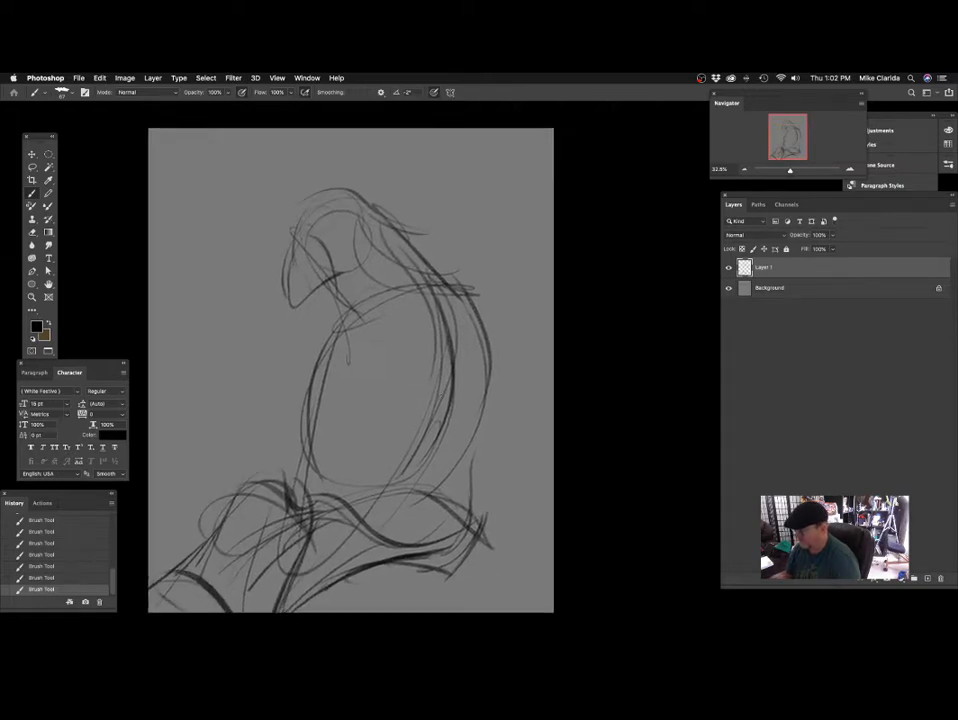
Draw long, slightly curved guide lines from the upper body down through the tail and past the perch.
left_click_drag(392, 250, 308, 575)
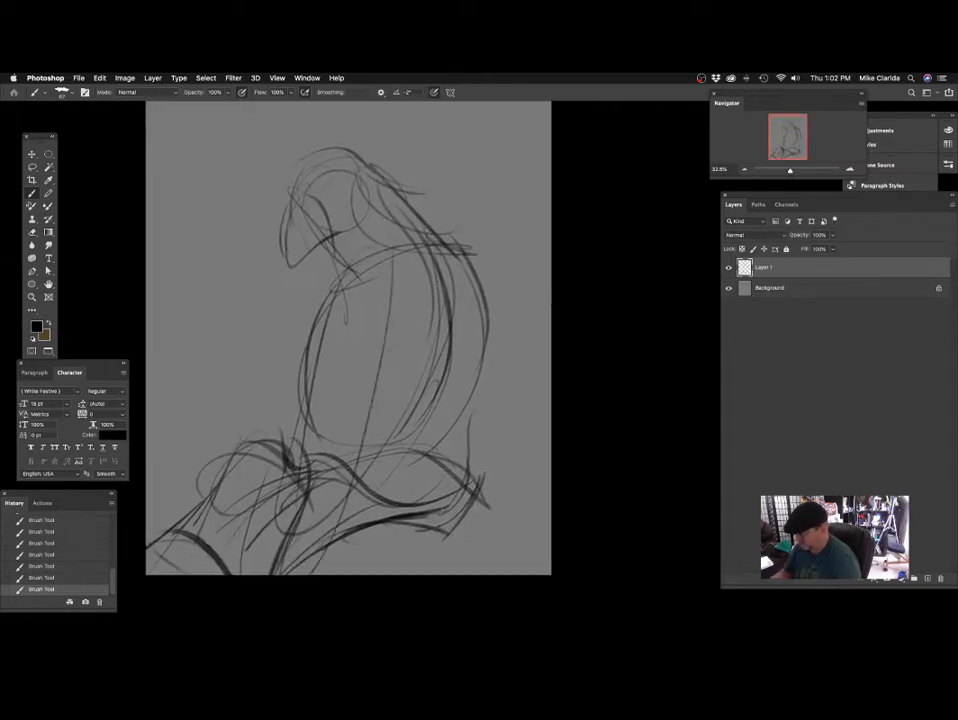
left_click_drag(391, 363, 335, 533)
left_click_drag(419, 406, 390, 436)
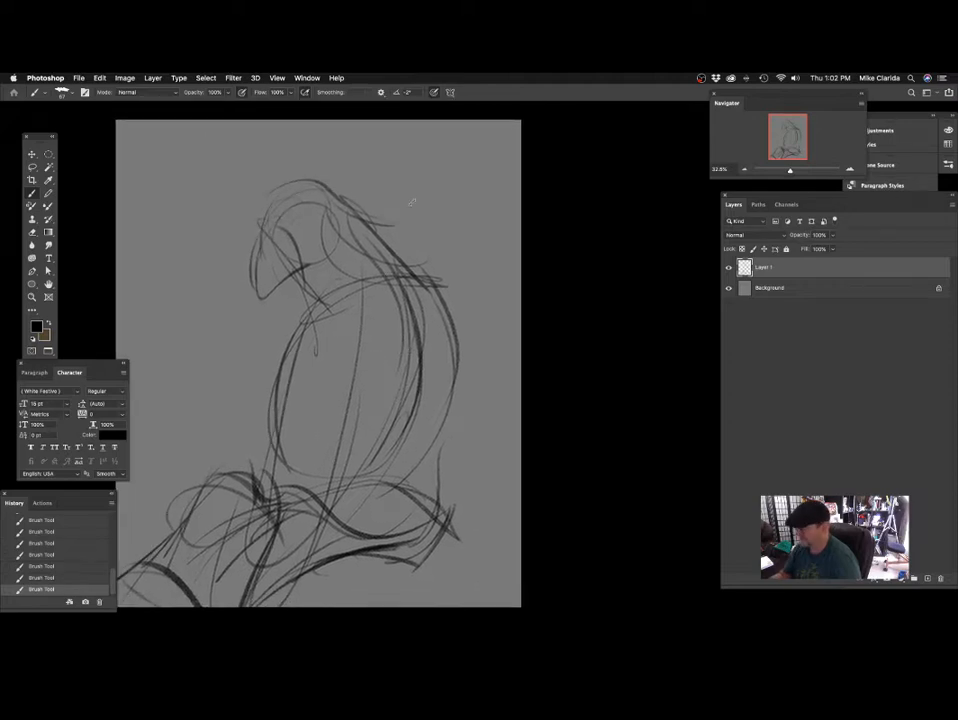
Sketch a bulging shoulder curve behind the neck and a rounded curve across the parrot's chest.
mouse_move(371, 198)
left_mouse_down()
mouse_move(426, 325)
mouse_move(379, 374)
left_mouse_up()
left_click_drag(319, 314, 400, 363)
left_click_drag(480, 286, 491, 328)
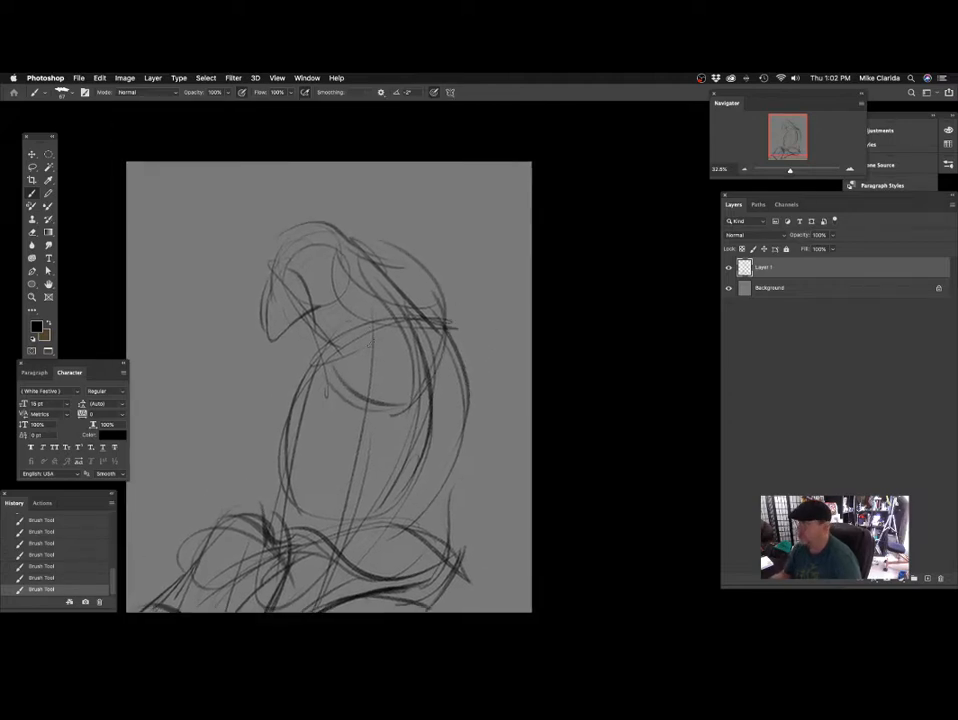
left_click_drag(375, 270, 401, 362)
Redraw the parrot's crown and nape with fuller curves around the head circle.
left_click_drag(311, 210, 374, 262)
left_click_drag(326, 228, 403, 342)
left_click_drag(376, 264, 417, 281)
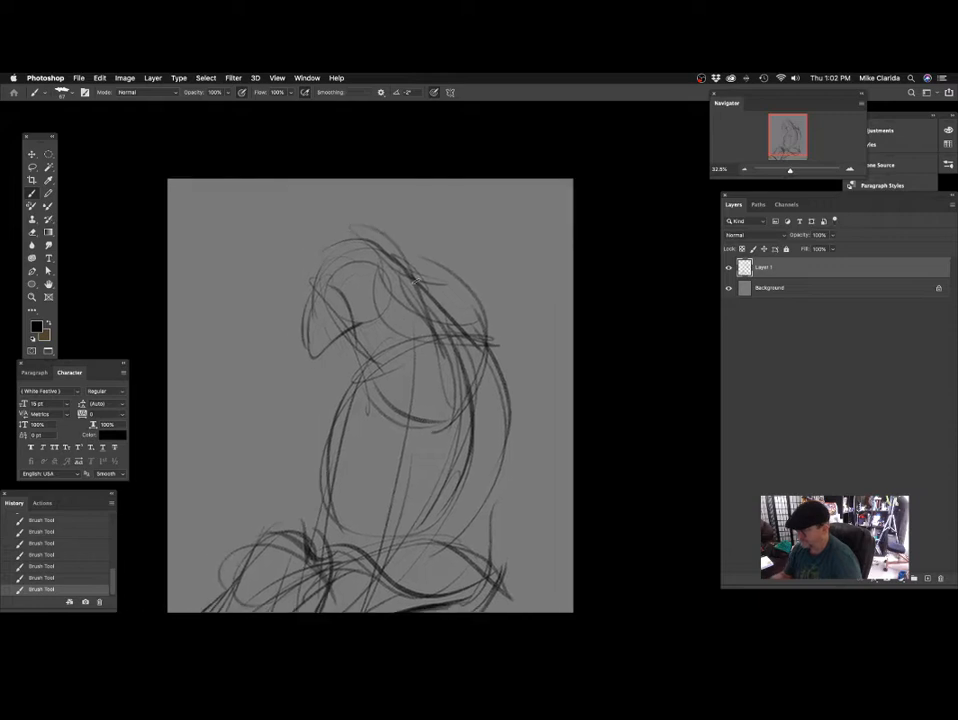
left_click_drag(345, 215, 405, 262)
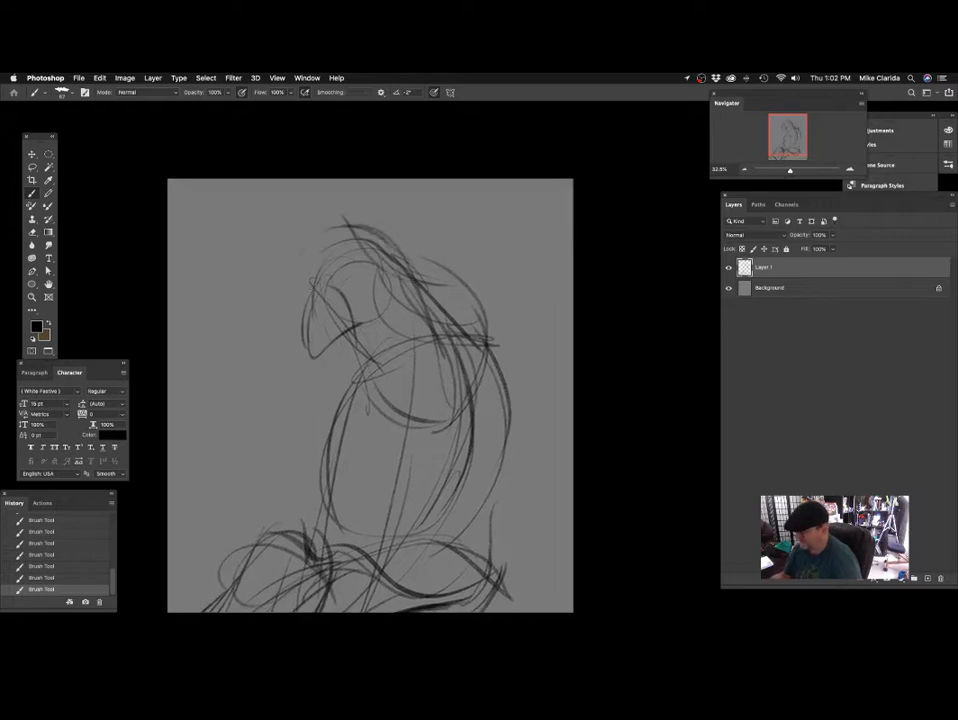
mouse_move(338, 252)
left_mouse_down()
mouse_move(312, 320)
mouse_move(403, 277)
left_mouse_up()
mouse_move(418, 320)
left_mouse_down()
mouse_move(382, 316)
mouse_move(405, 283)
left_mouse_up()
scroll(381, 316, "up", 2)
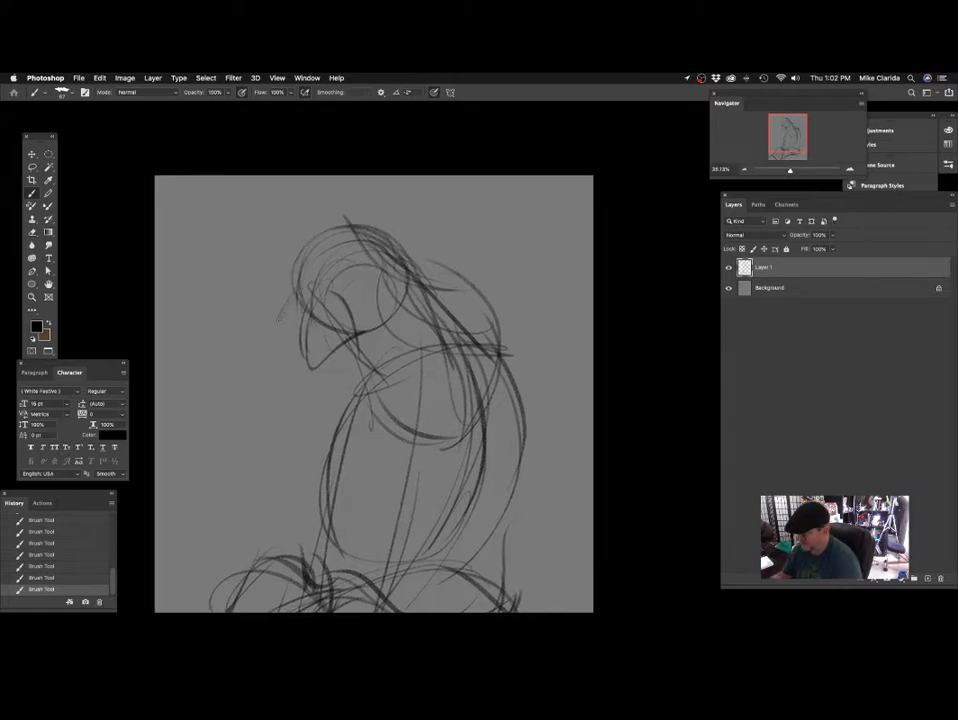
Redraw the beak further left with a larger, darker hooked outline joined to the front of the head.
left_click_drag(362, 295, 362, 285)
mouse_move(292, 282)
left_mouse_down()
mouse_move(286, 352)
mouse_move(296, 362)
left_mouse_up()
mouse_move(343, 283)
left_mouse_down()
mouse_move(294, 358)
mouse_move(270, 343)
mouse_move(291, 277)
left_mouse_up()
left_click_drag(291, 277, 346, 304)
left_click_drag(426, 255, 412, 262)
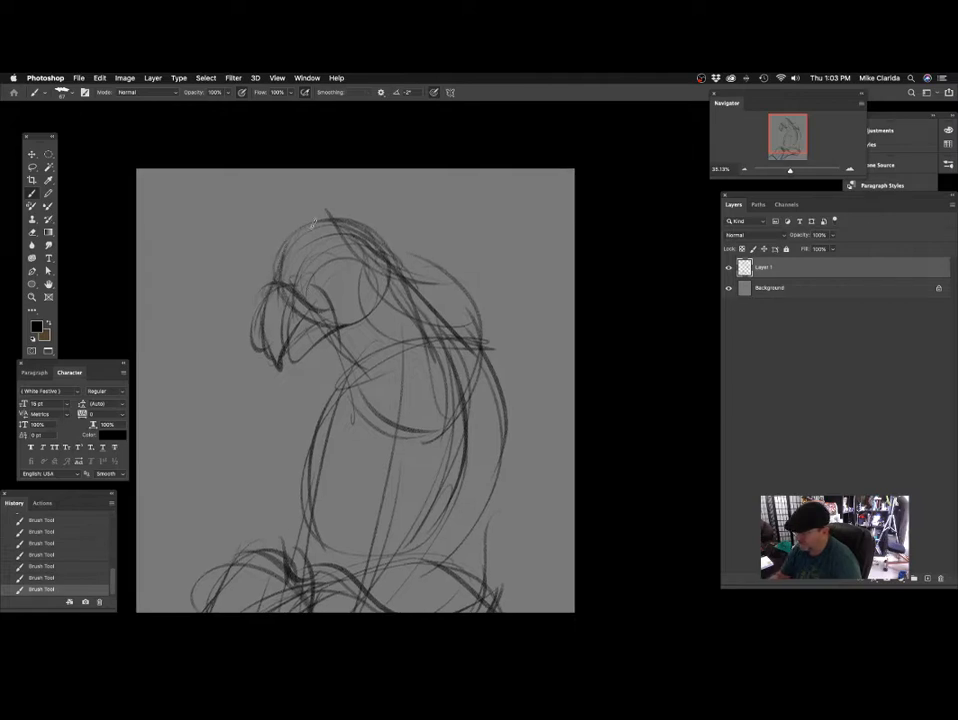
mouse_move(492, 250)
left_mouse_down()
mouse_move(424, 232)
mouse_move(412, 272)
mouse_move(451, 259)
left_mouse_up()
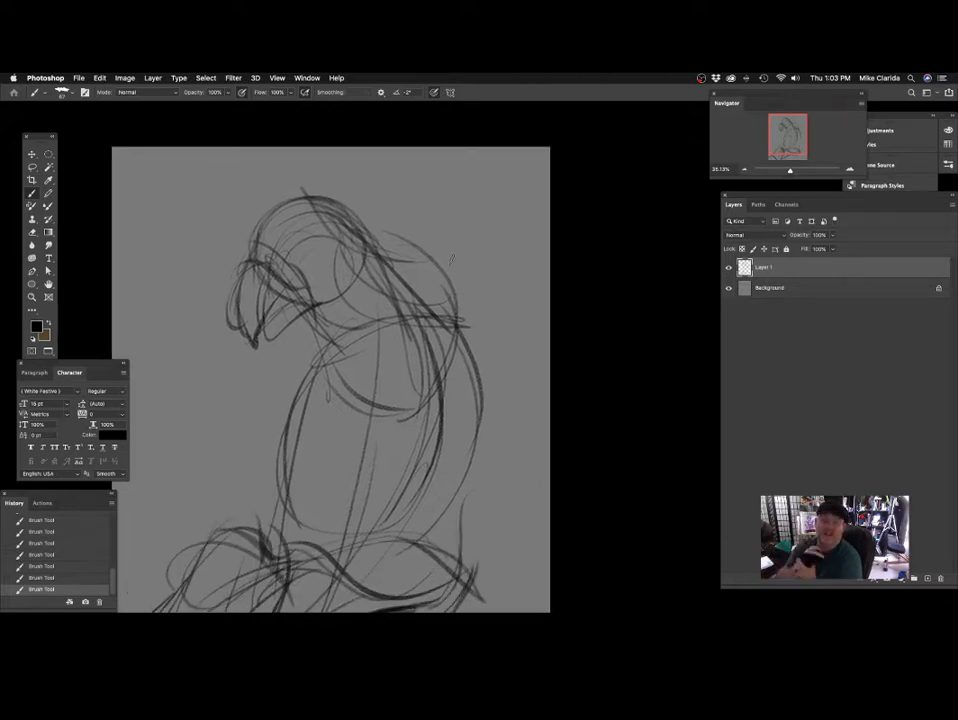
Sketch the throat line, a small rounded form under the beak, and curves across the upper chest to the shoulder.
mouse_move(363, 363)
left_mouse_down()
mouse_move(402, 301)
mouse_move(383, 310)
mouse_move(298, 289)
left_mouse_up()
mouse_move(388, 292)
left_mouse_down()
mouse_move(381, 280)
mouse_move(377, 288)
left_mouse_up()
left_click_drag(290, 282, 301, 335)
mouse_move(415, 296)
left_mouse_down()
mouse_move(402, 323)
mouse_move(400, 295)
left_mouse_up()
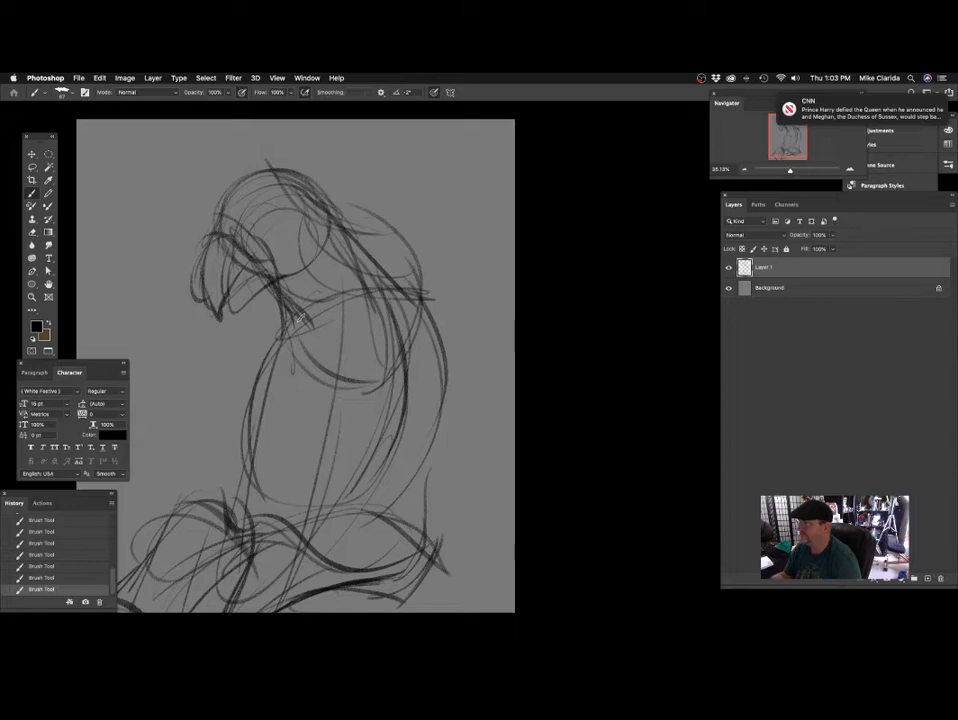
mouse_move(300, 332)
left_mouse_down()
mouse_move(352, 334)
mouse_move(408, 287)
mouse_move(418, 291)
left_mouse_up()
left_click_drag(293, 311, 419, 306)
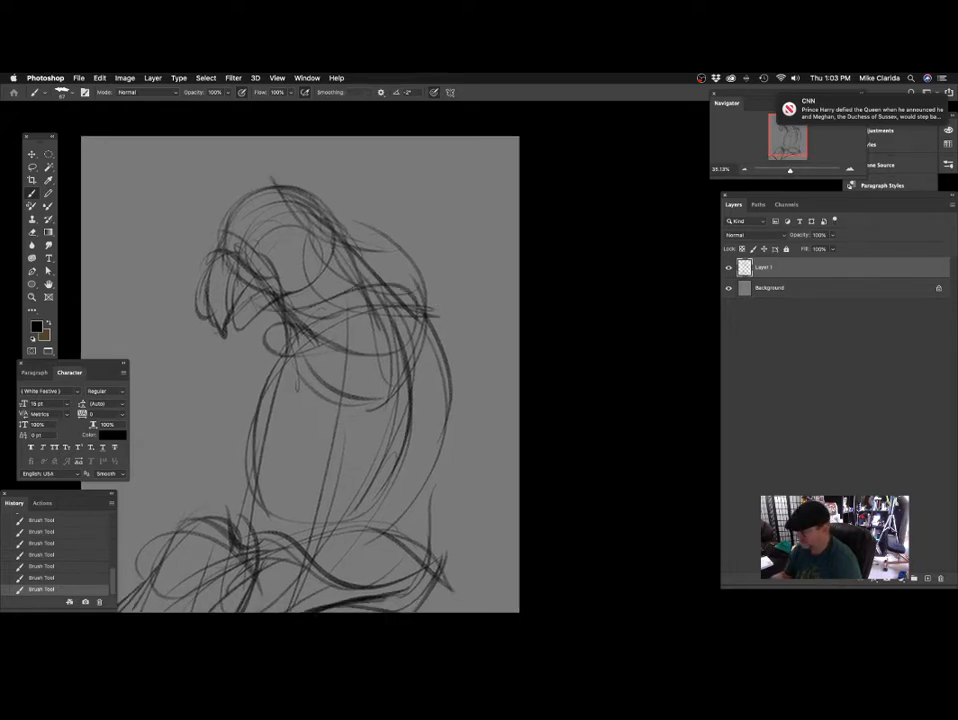
Strengthen the outline from the nape over the shoulder and down the upper back.
mouse_move(327, 200)
left_mouse_down()
mouse_move(415, 272)
mouse_move(449, 271)
mouse_move(441, 254)
left_mouse_up()
left_click_drag(405, 304, 395, 304)
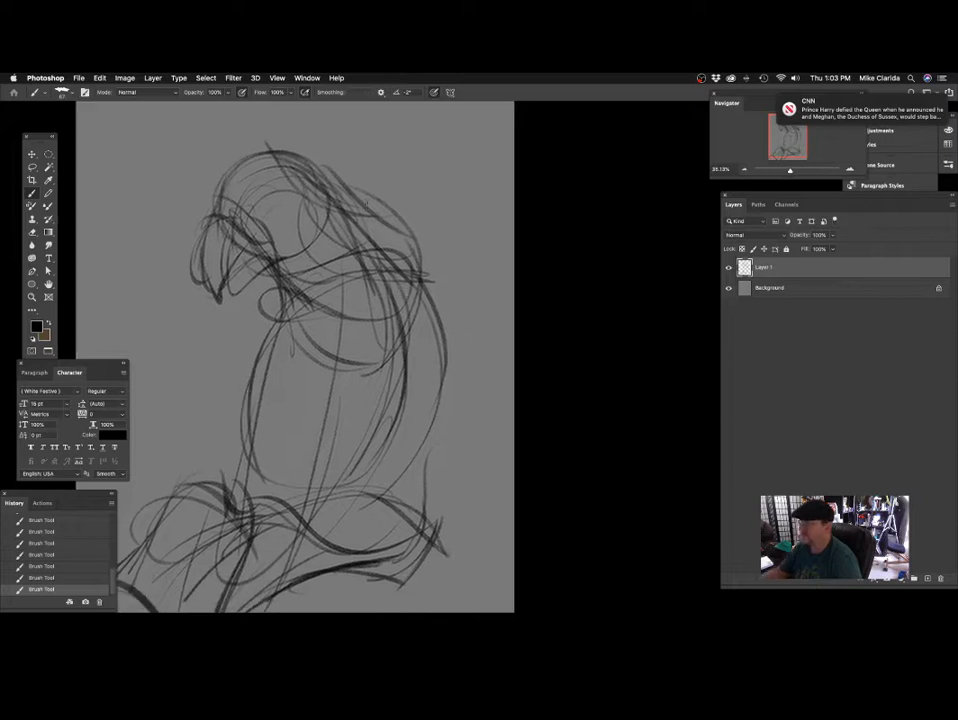
mouse_move(368, 216)
left_mouse_down()
mouse_move(449, 325)
mouse_move(483, 312)
left_mouse_up()
left_click_drag(413, 320, 371, 292)
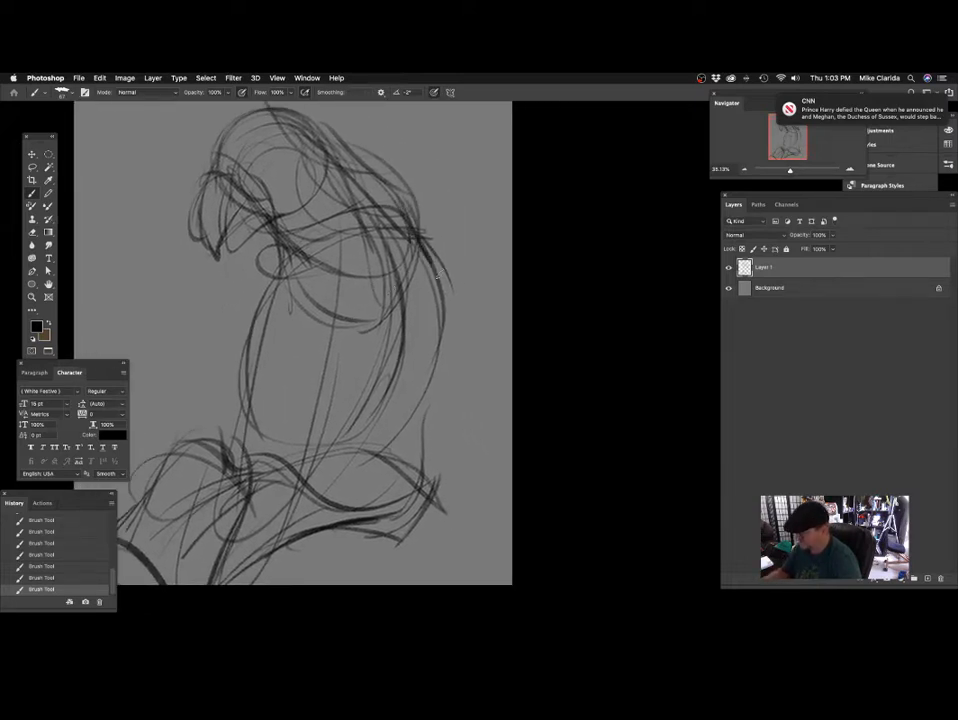
left_click_drag(401, 245, 447, 248)
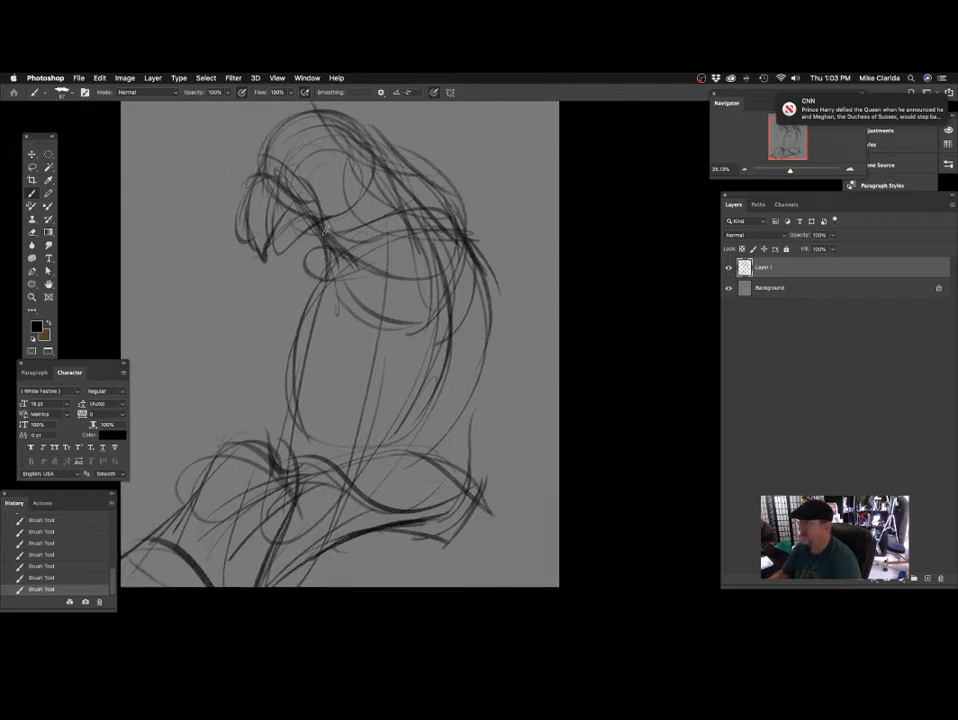
Darken the chest curve and the front body contour down to the perch, and add lines along the wing.
mouse_move(326, 253)
left_mouse_down()
mouse_move(375, 319)
mouse_move(408, 321)
left_mouse_up()
left_click_drag(432, 280, 455, 259)
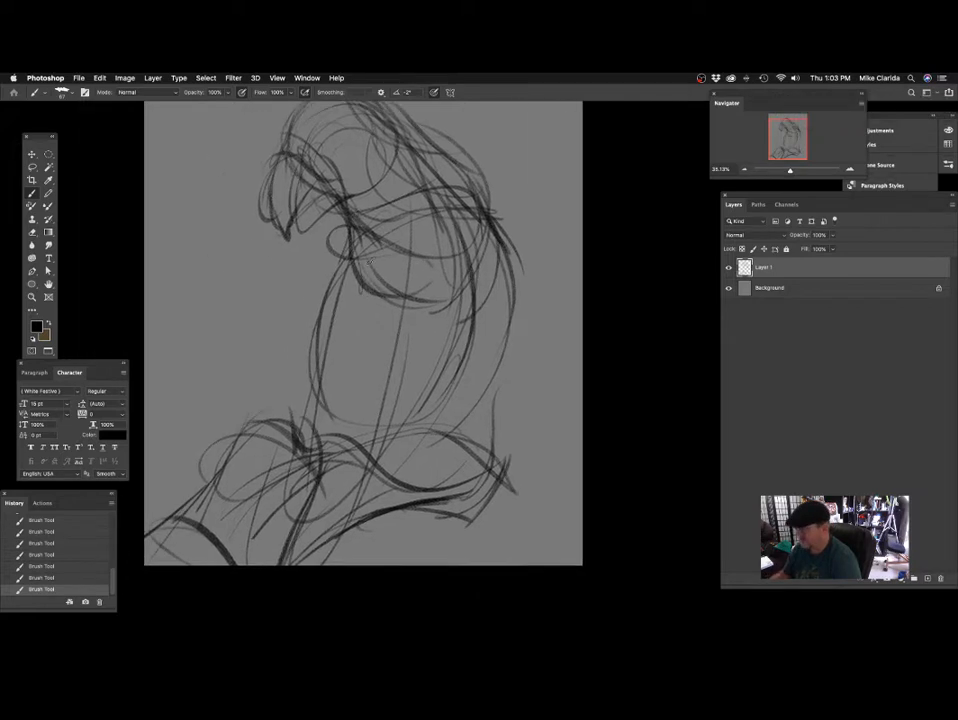
left_click_drag(349, 228, 306, 446)
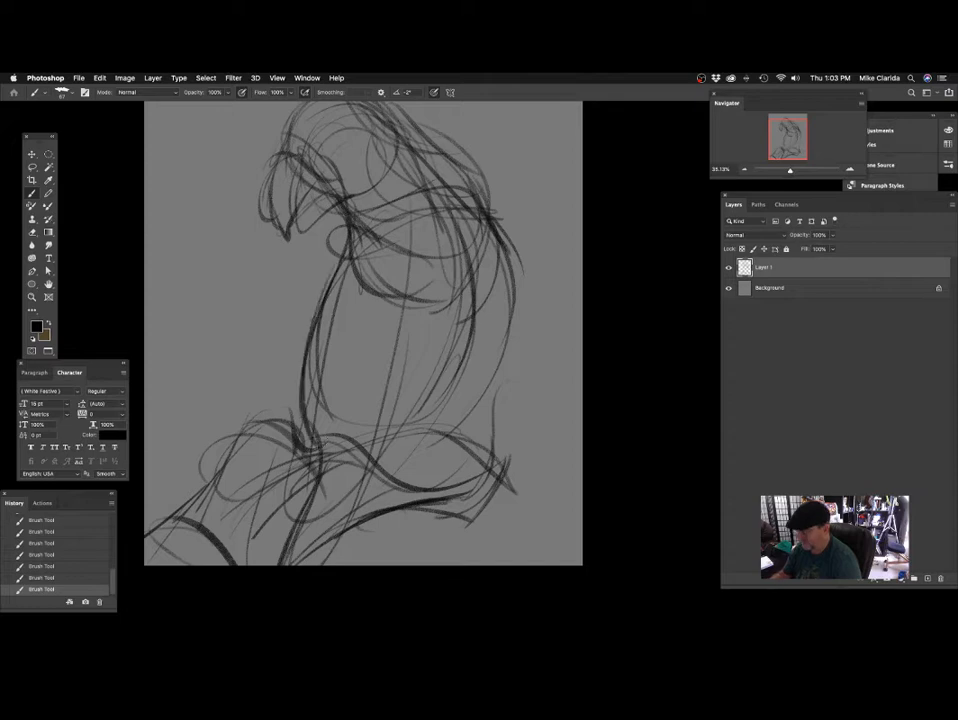
mouse_move(436, 222)
left_mouse_down()
mouse_move(417, 392)
mouse_move(421, 359)
mouse_move(406, 376)
mouse_move(430, 390)
left_mouse_up()
mouse_move(385, 440)
left_mouse_down()
mouse_move(417, 374)
mouse_move(409, 382)
left_mouse_up()
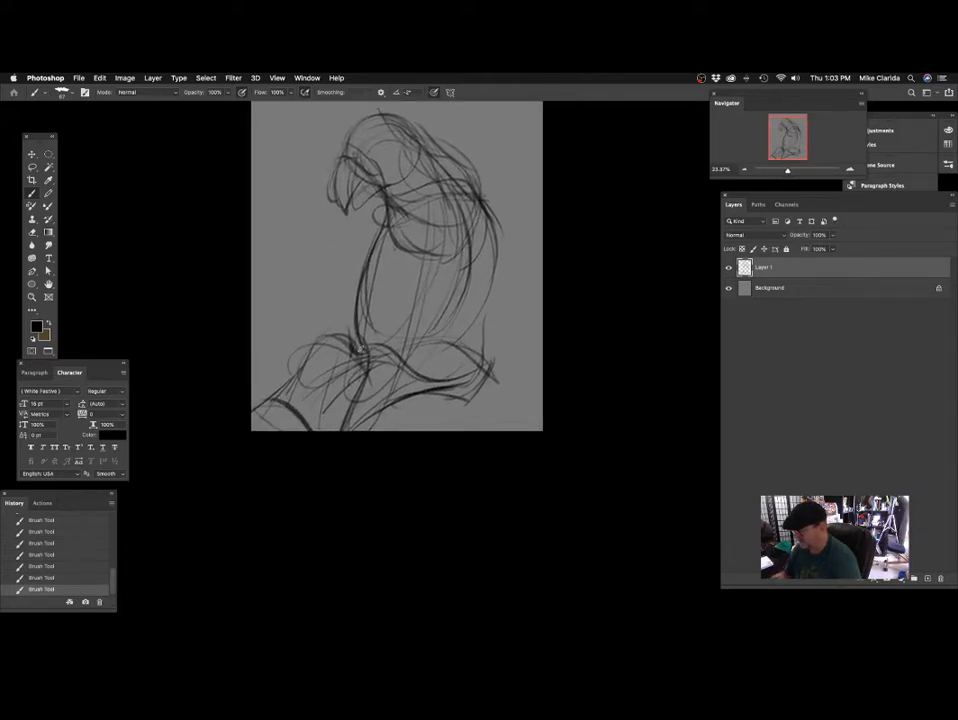
mouse_move(441, 289)
left_mouse_down()
mouse_move(421, 359)
mouse_move(429, 336)
left_mouse_up()
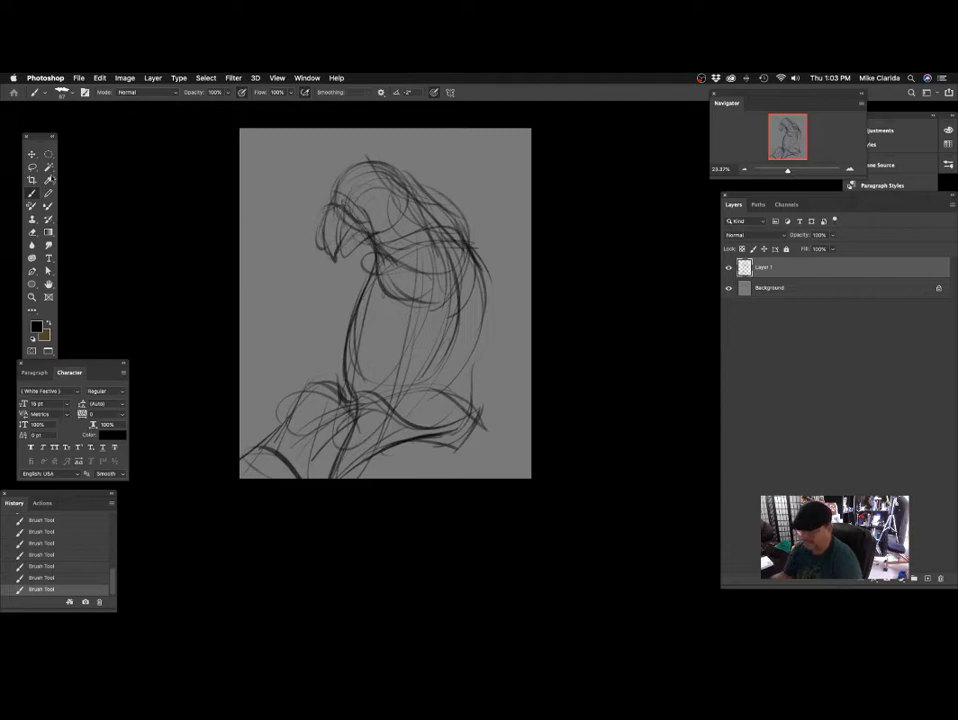
Lasso the parrot's head and body above the perch, and cut and paste them onto a new layer.
left_click(33, 168)
mouse_move(395, 150)
left_mouse_down()
mouse_move(316, 174)
mouse_move(330, 362)
left_mouse_up()
left_click_drag(445, 403, 445, 403)
key("ctrl+z")
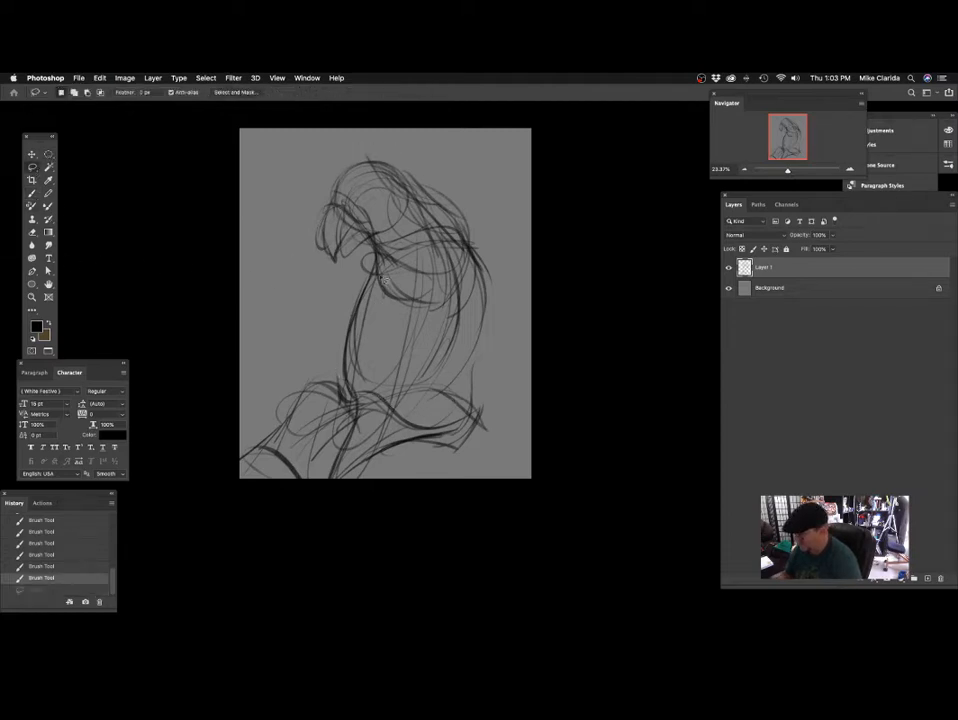
mouse_move(437, 155)
left_mouse_down()
mouse_move(293, 215)
mouse_move(318, 275)
mouse_move(430, 398)
mouse_move(470, 177)
mouse_move(440, 152)
left_mouse_up()
key("Delete")
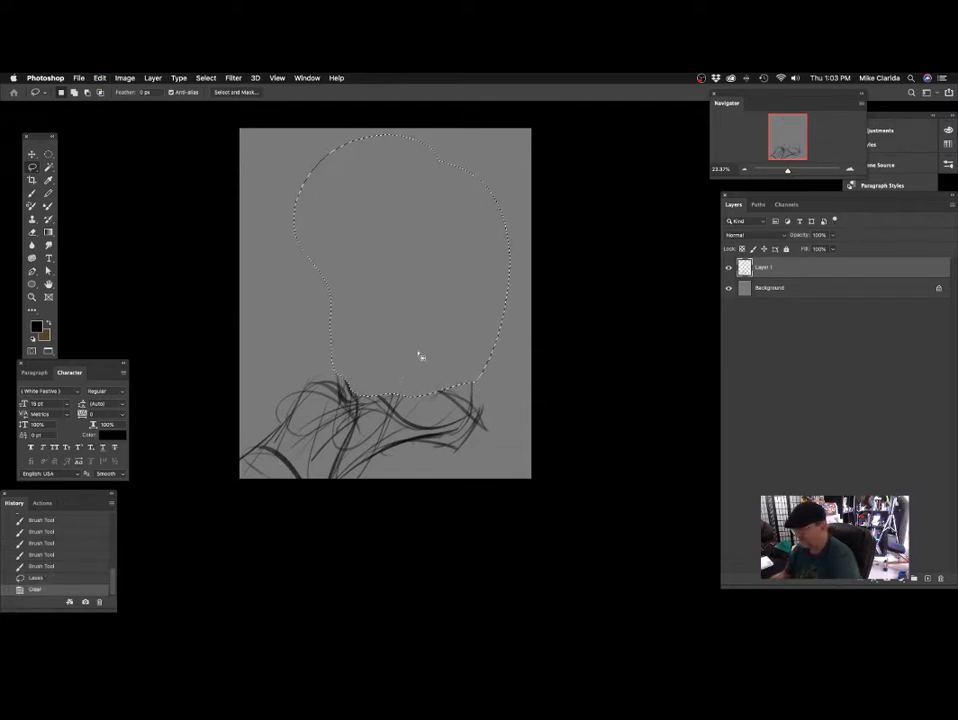
key("ctrl+v")
Move the pasted parrot straight up, leaving a gap between its body and the perch.
key("ctrl+t")
left_click_drag(483, 241, 535, 296)
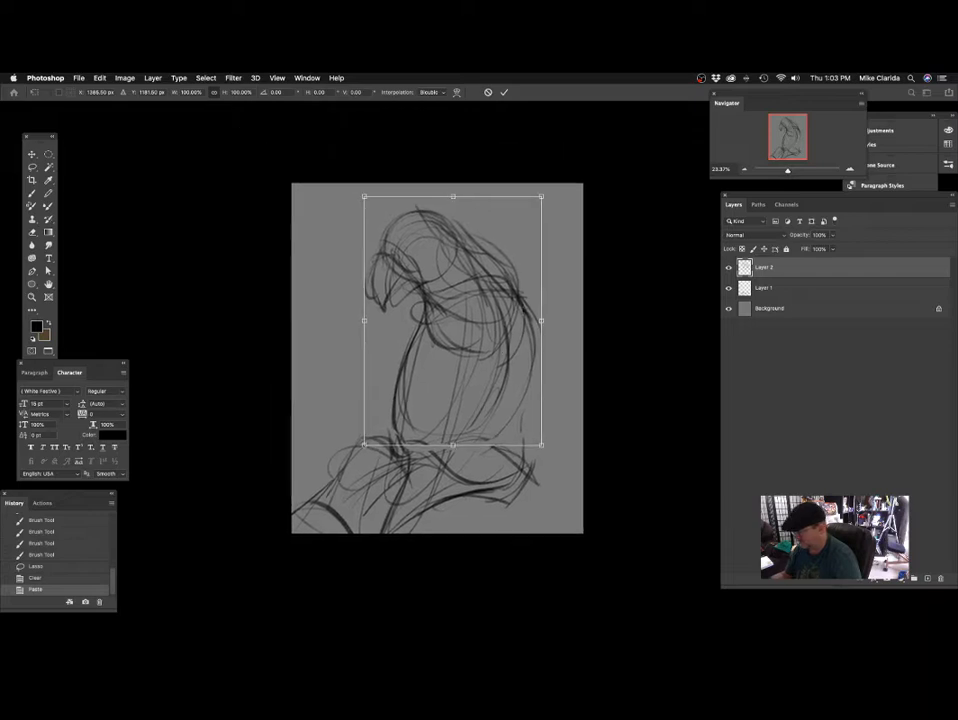
left_click_drag(506, 352, 502, 323)
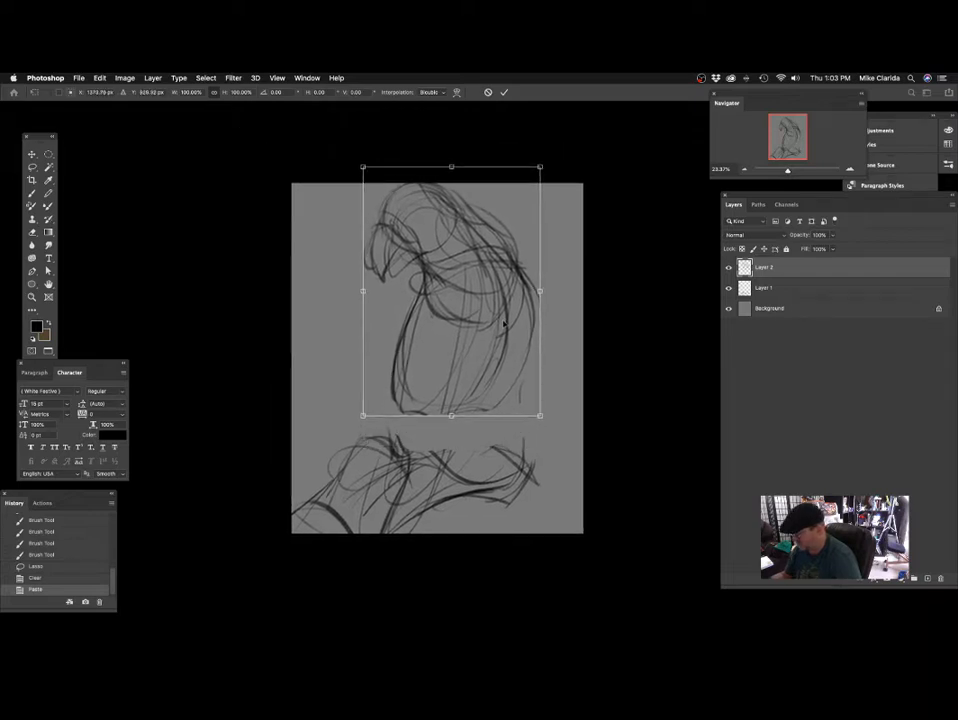
key("Return")
Scale both sketch layers together to about 94% and shift them right within the canvas.
key("super+minus")
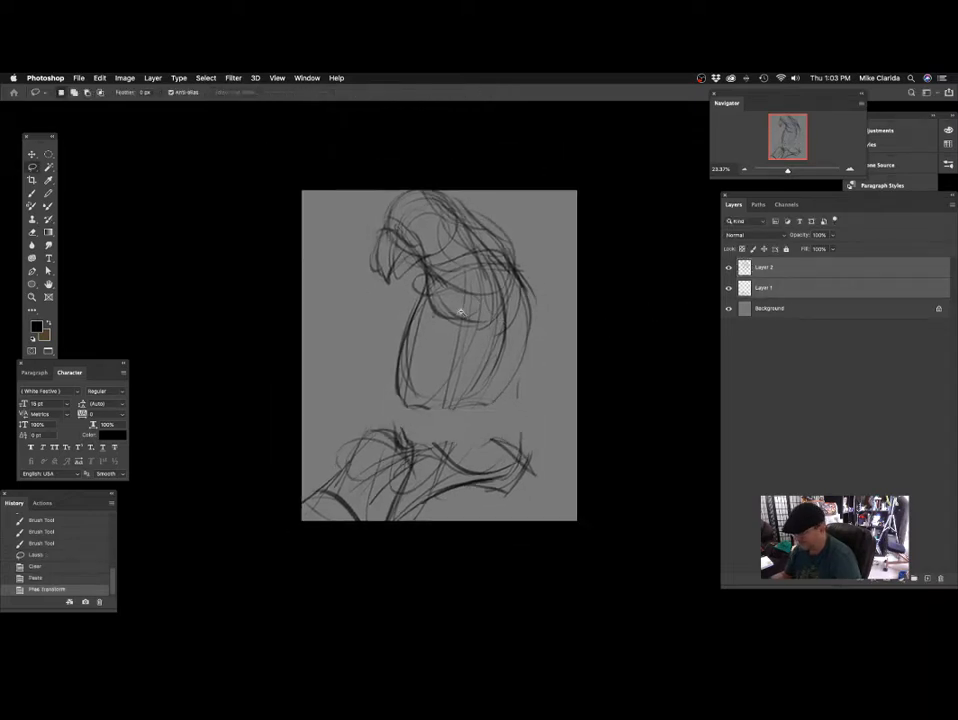
key("super+t")
left_click_drag(512, 221, 501, 238)
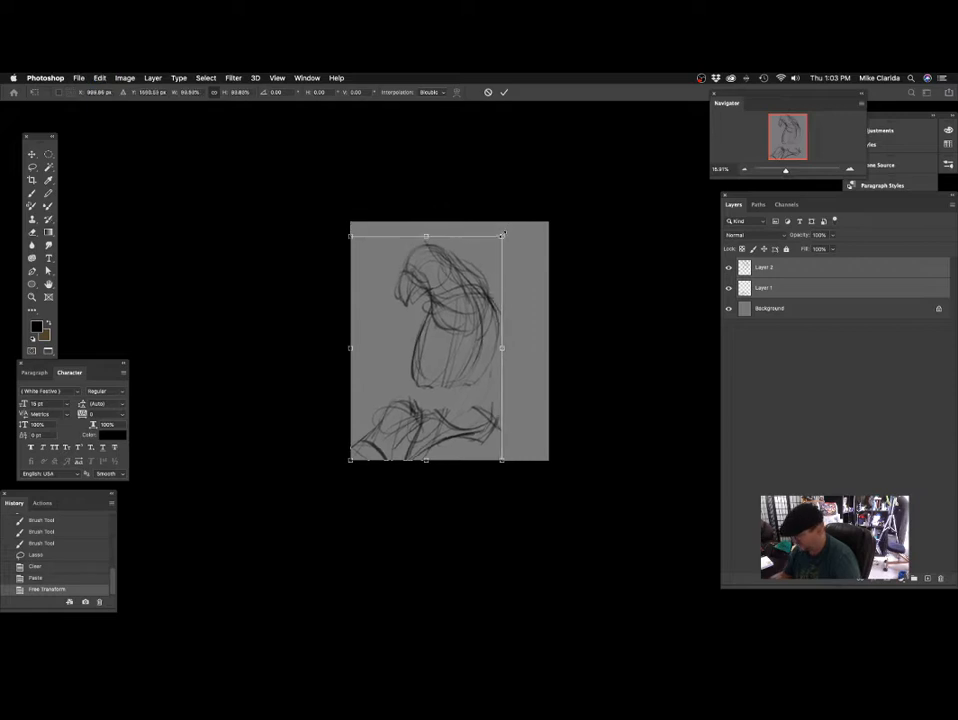
left_click_drag(481, 289, 506, 291)
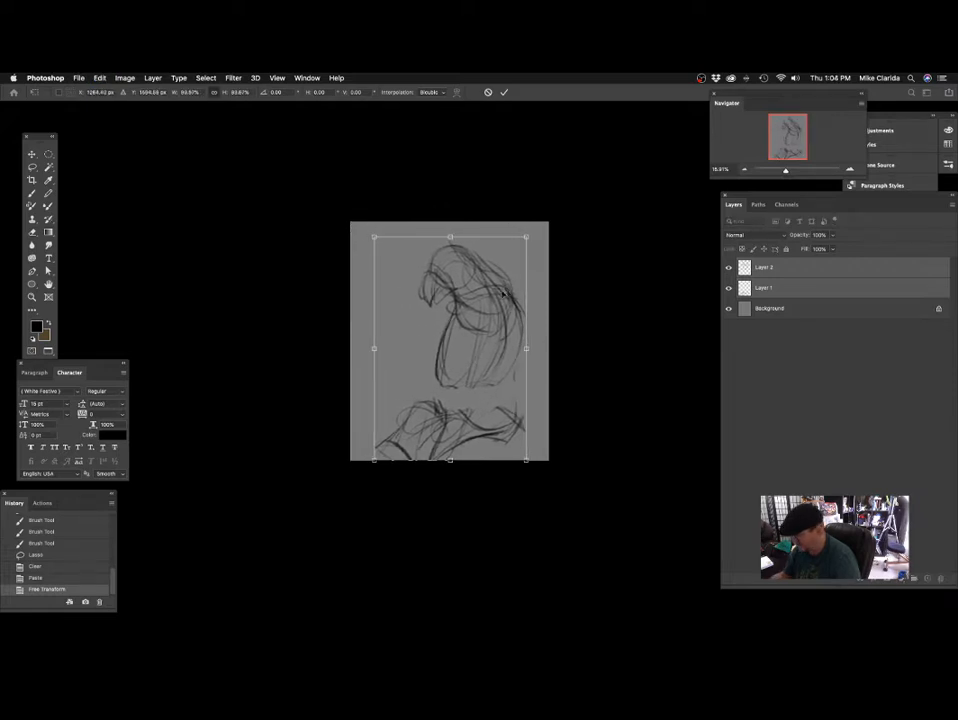
key("Return")
key("super+plus")
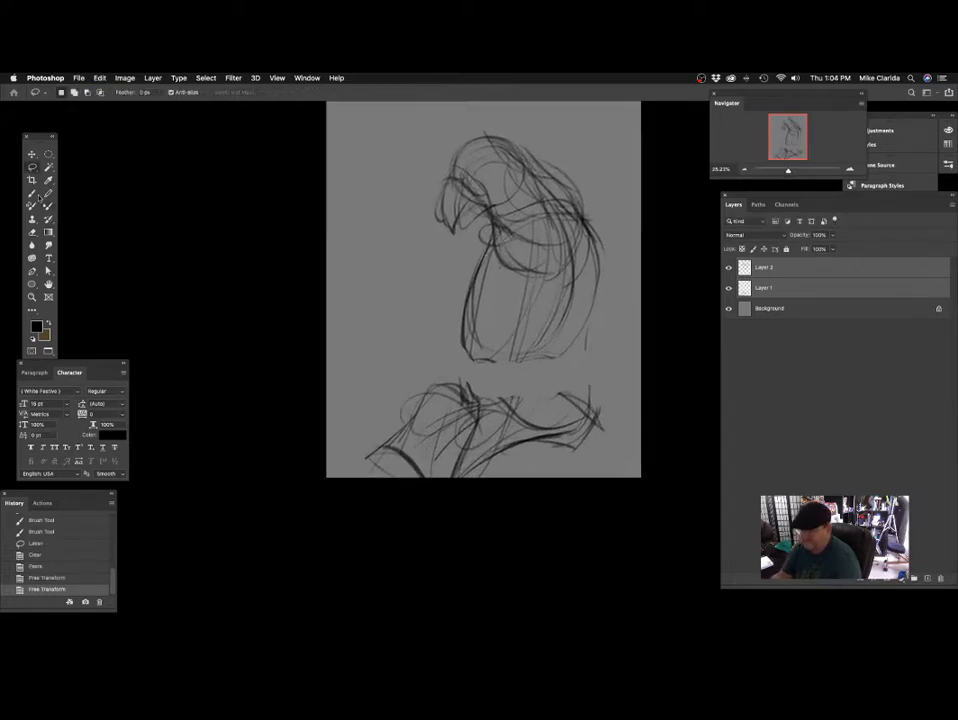
Toggle the perch layer off and on to check its contents, and merge the two sketch layers.
key("b")
mouse_move(435, 387)
left_mouse_down()
mouse_move(470, 318)
mouse_move(453, 314)
left_mouse_up()
left_click(728, 288)
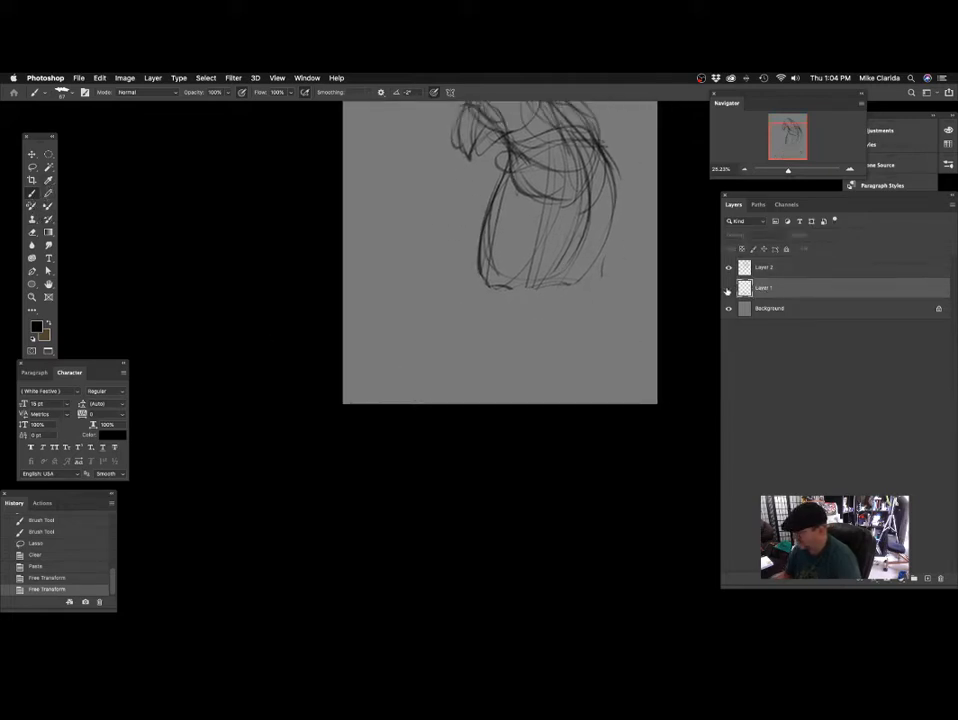
left_click(728, 288)
key("super+e")
scroll(470, 327, "up", 2)
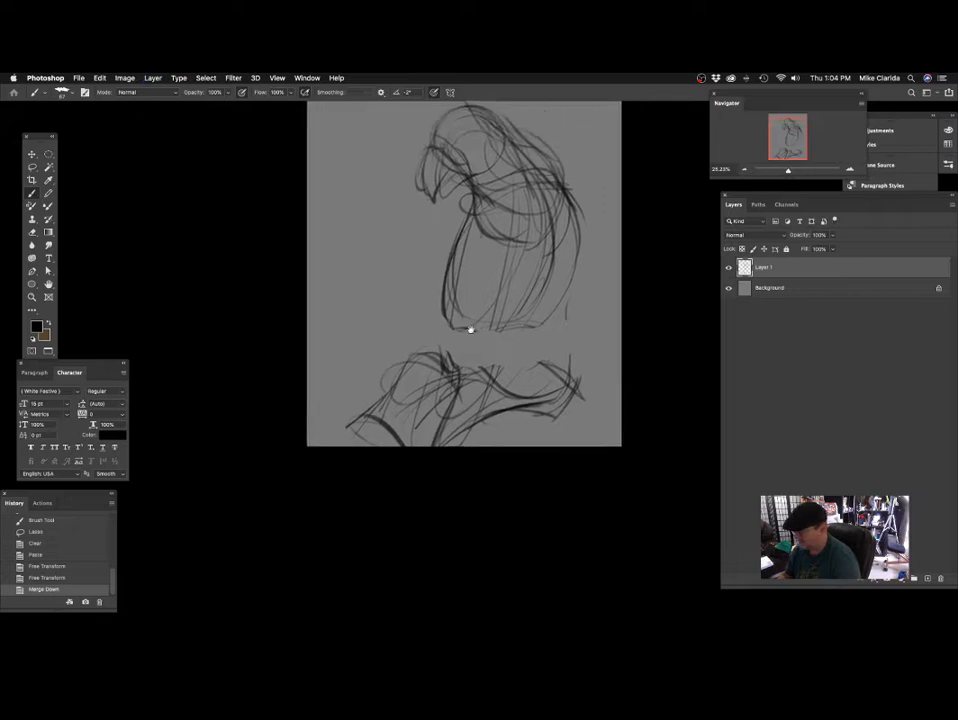
Brush the perch lines out to both lower corners of the canvas and add rounded arcs along the bottom edge.
scroll(406, 300, "up", 3)
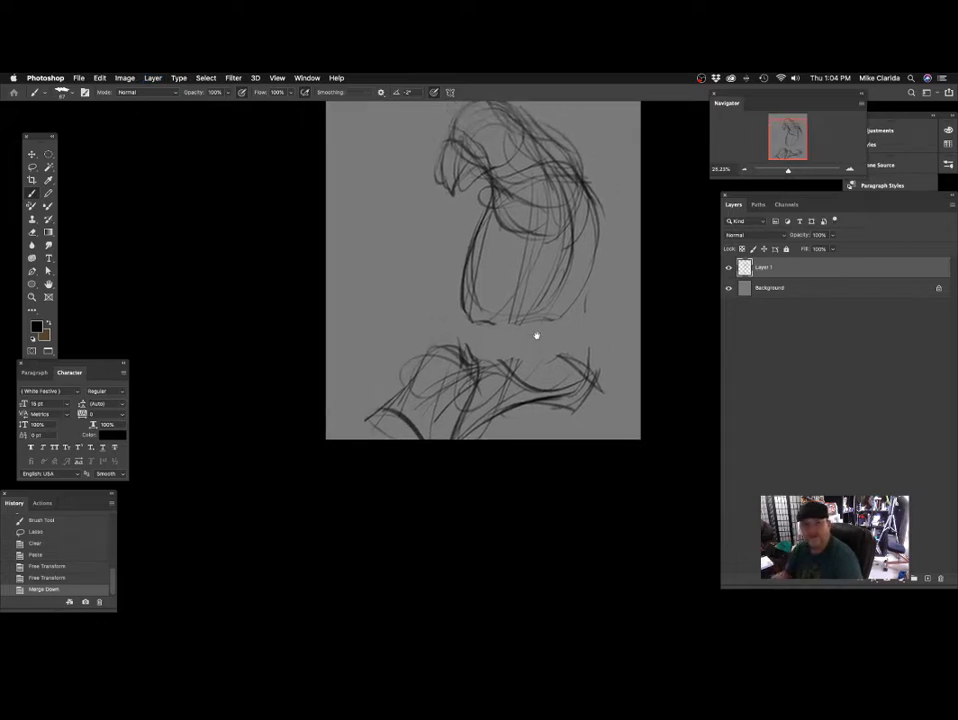
scroll(545, 268, "up", 3)
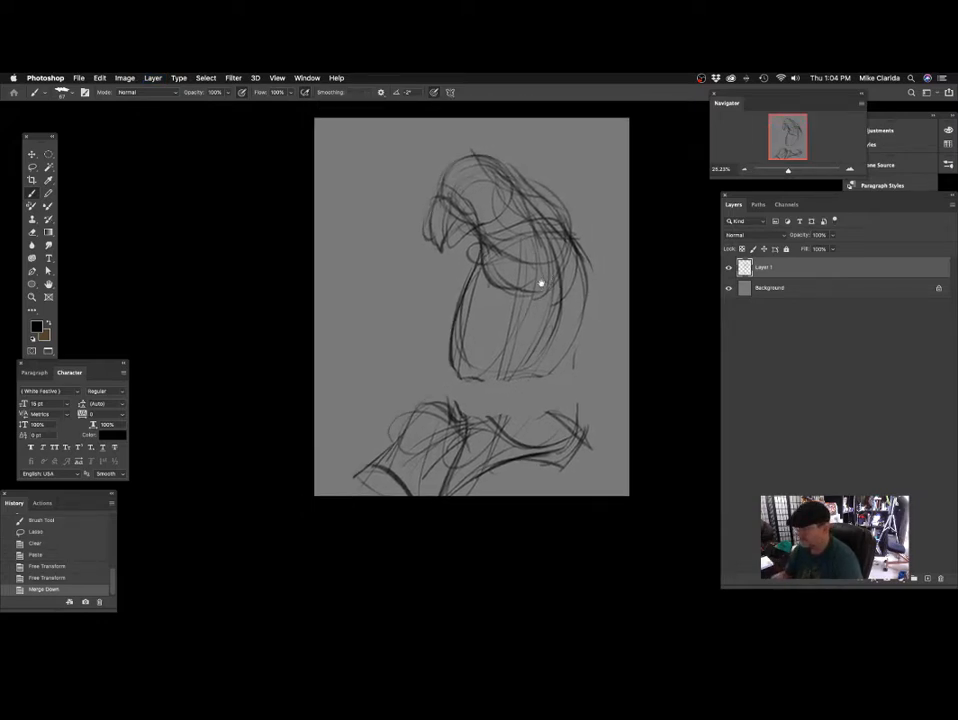
scroll(545, 313, "up", 1)
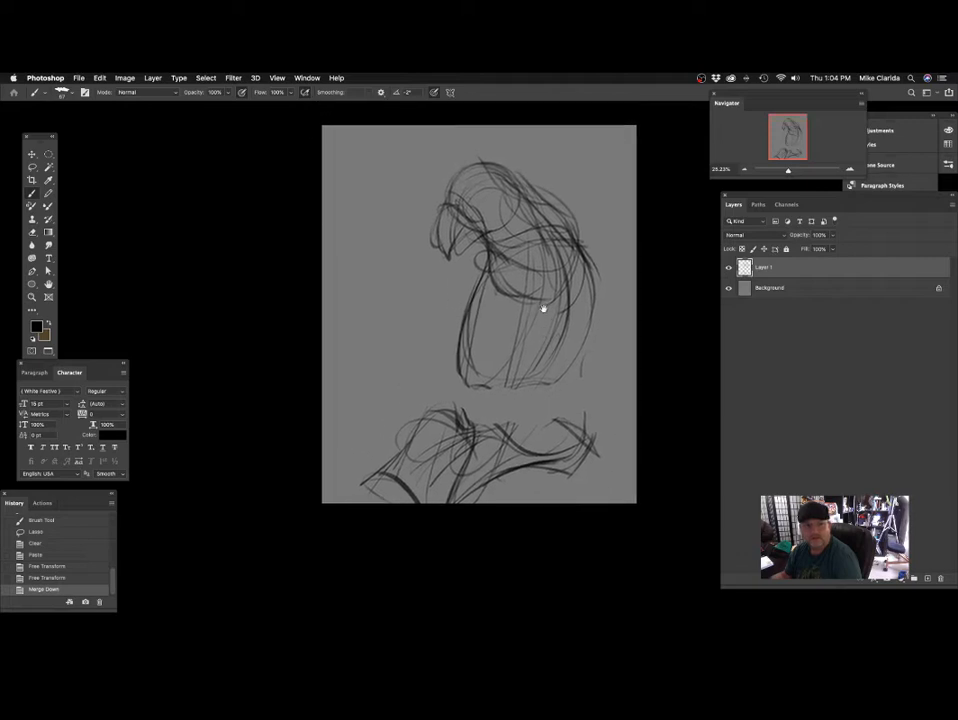
scroll(574, 323, "down", 2)
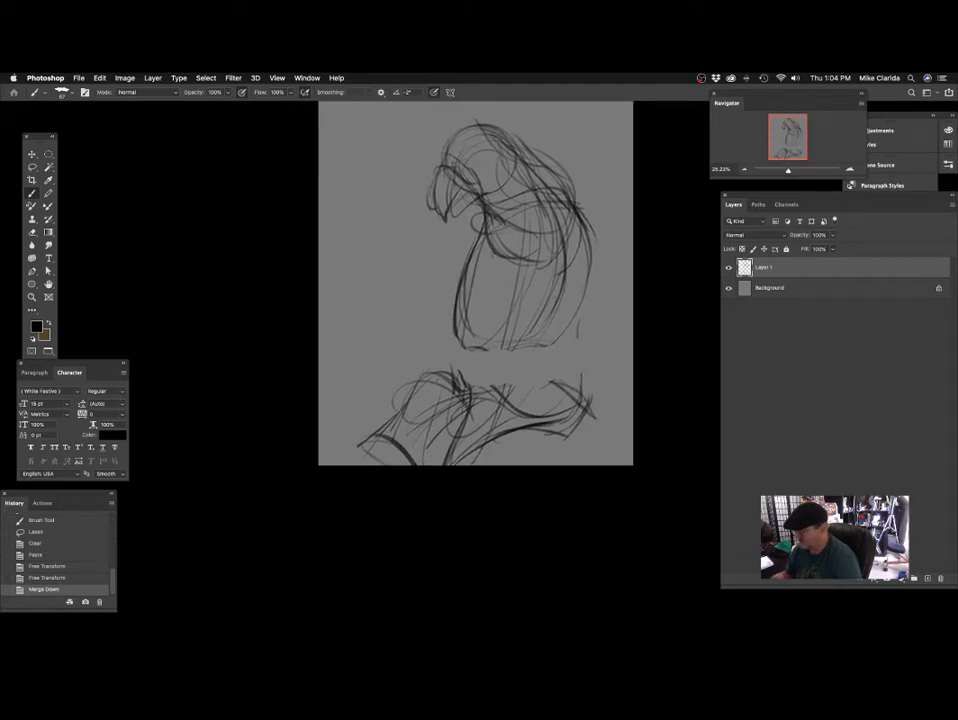
left_click_drag(340, 463, 415, 434)
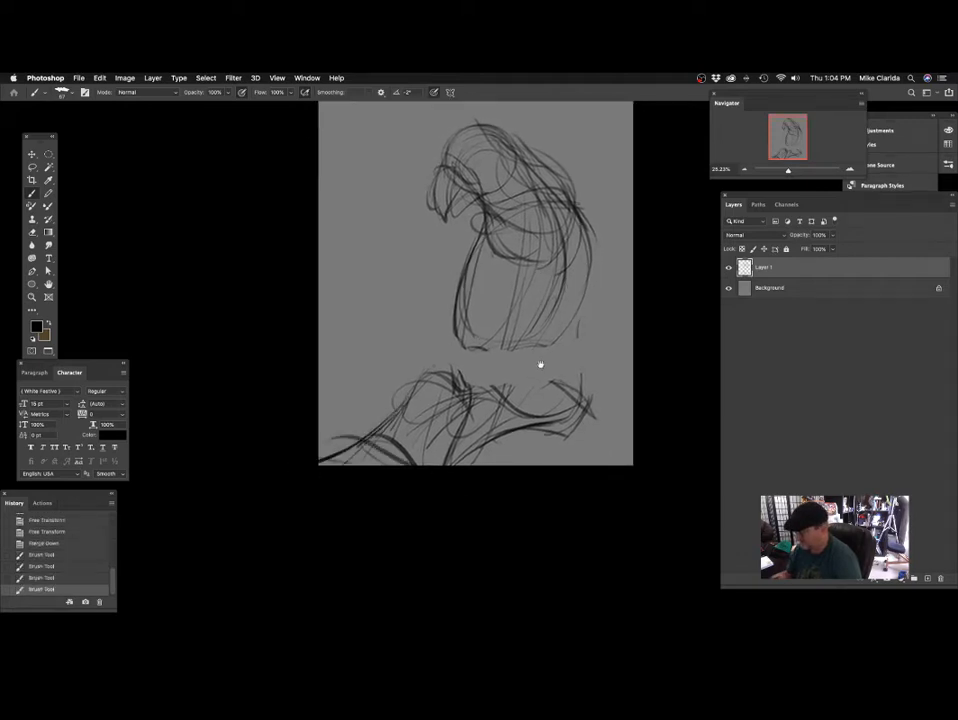
left_click_drag(541, 364, 505, 380)
left_click_drag(363, 458, 419, 479)
left_click_drag(528, 431, 452, 454)
mouse_move(562, 357)
left_mouse_down()
mouse_move(502, 362)
mouse_move(497, 376)
left_mouse_up()
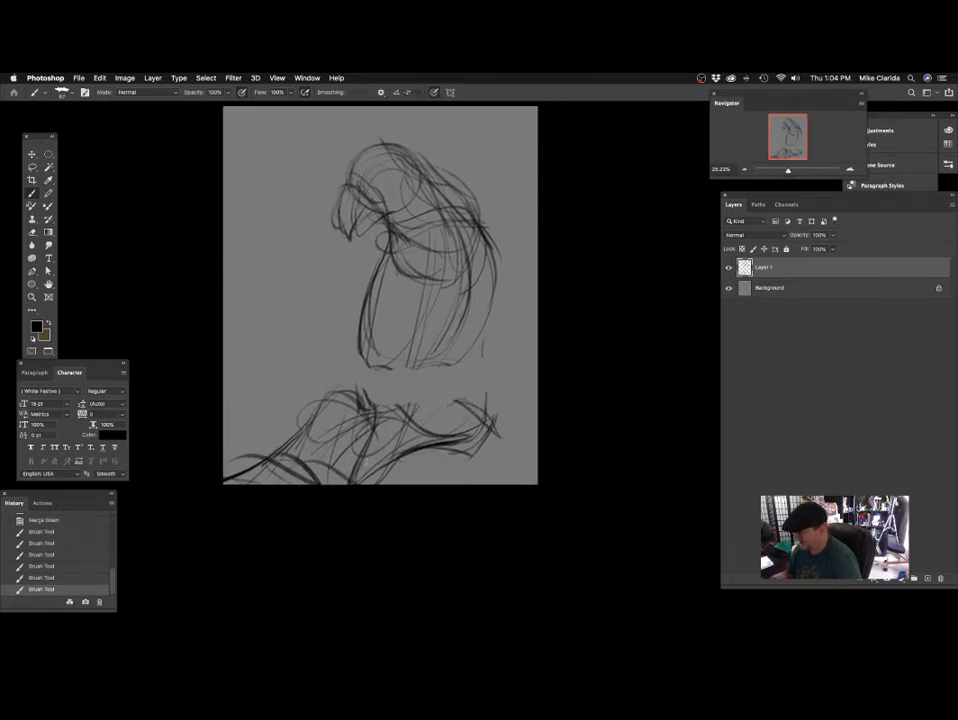
left_click_drag(420, 448, 455, 482)
scroll(590, 420, "up", 5)
scroll(590, 420, "left", 3)
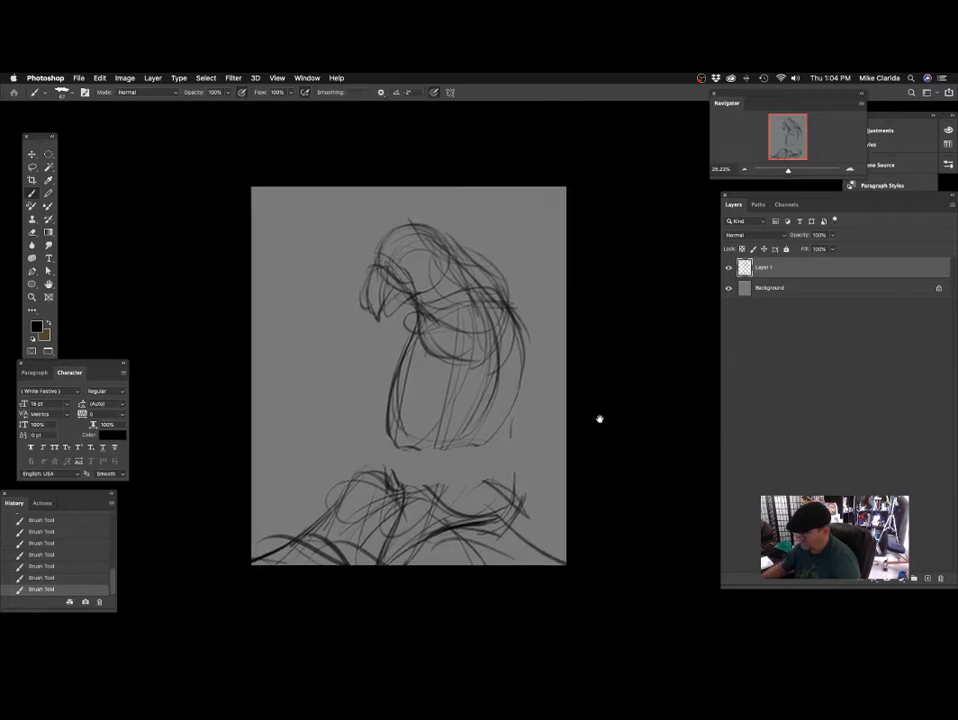
Sketch large sweeping background arcs left of the parrot and a curve from its back to the right canvas edge.
left_click_drag(503, 417, 518, 385)
mouse_move(286, 430)
left_mouse_down()
mouse_move(376, 441)
mouse_move(426, 486)
left_mouse_up()
left_click_drag(323, 401, 430, 463)
mouse_move(595, 298)
left_mouse_down()
mouse_move(530, 349)
mouse_move(528, 373)
mouse_move(573, 402)
mouse_move(575, 414)
left_mouse_up()
left_click_drag(446, 379, 282, 314)
left_click_drag(436, 416, 303, 321)
scroll(378, 378, "right", 4)
scroll(378, 378, "up", 1)
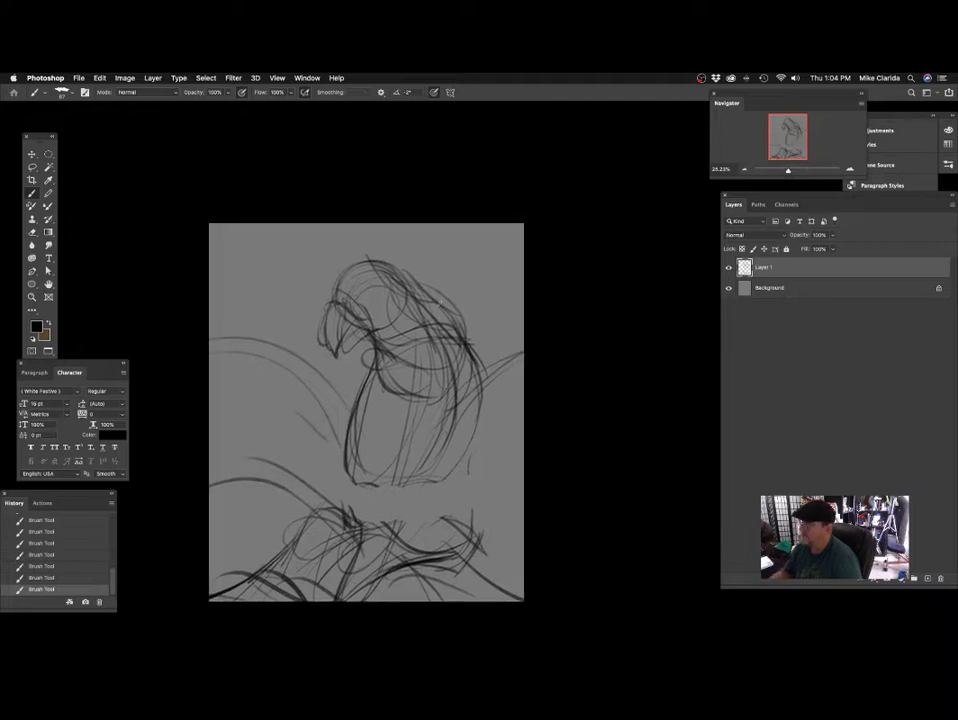
Add crossing curves in the canvas's upper right behind the parrot's back, plus loose strokes on the lower wing.
scroll(547, 357, "down", 2)
scroll(547, 357, "right", 2)
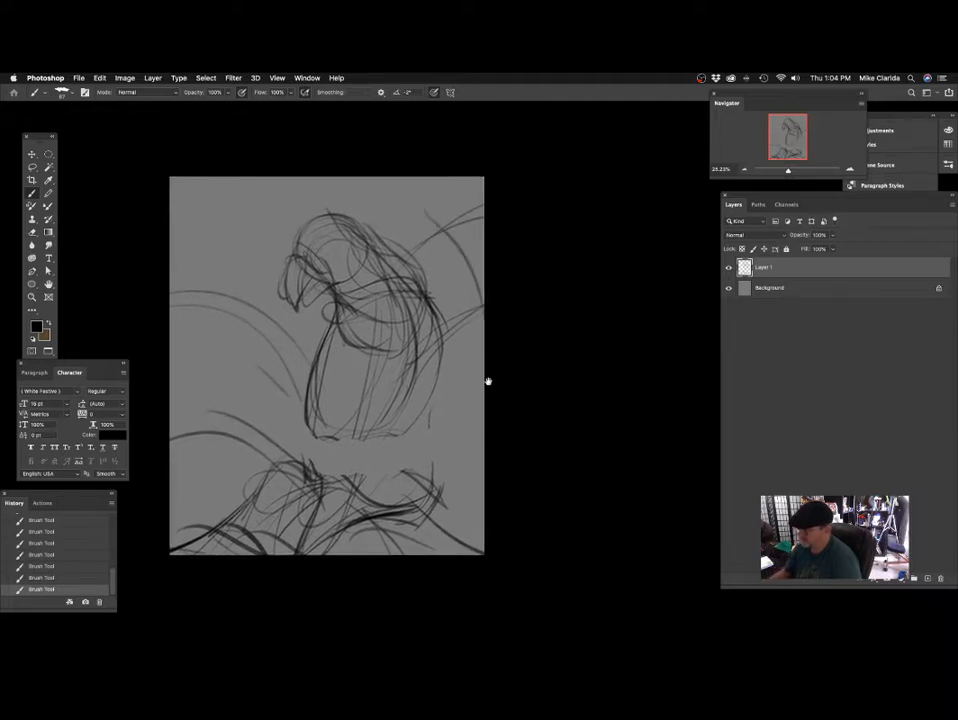
scroll(490, 381, "right", 2)
scroll(468, 346, "left", 2)
scroll(468, 346, "down", 1)
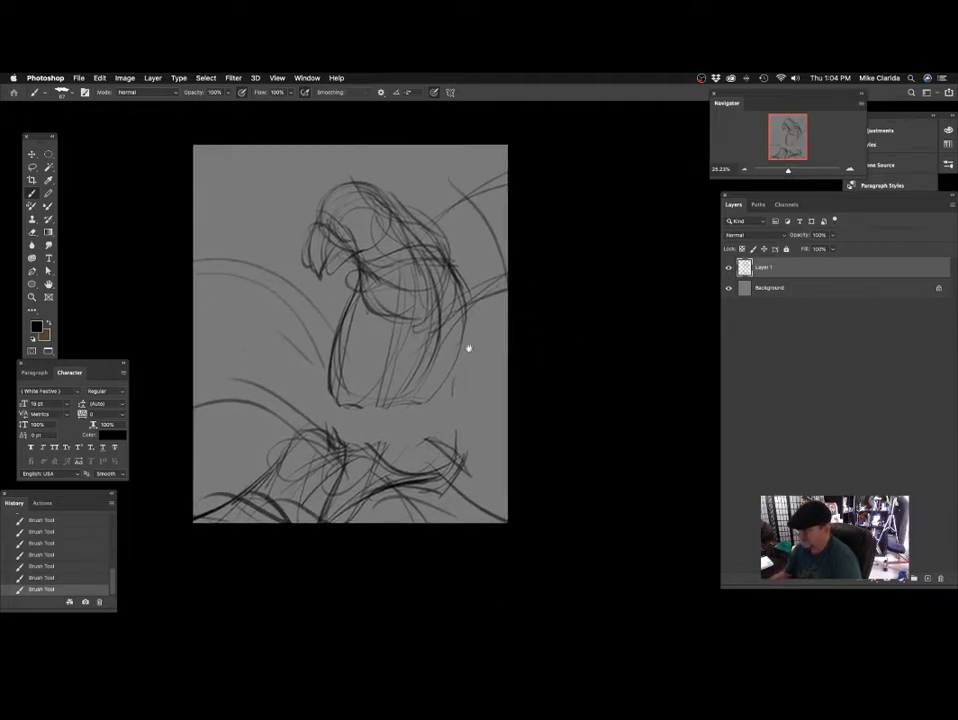
scroll(413, 319, "up", 3)
scroll(461, 328, "left", 4)
scroll(461, 328, "up", 1)
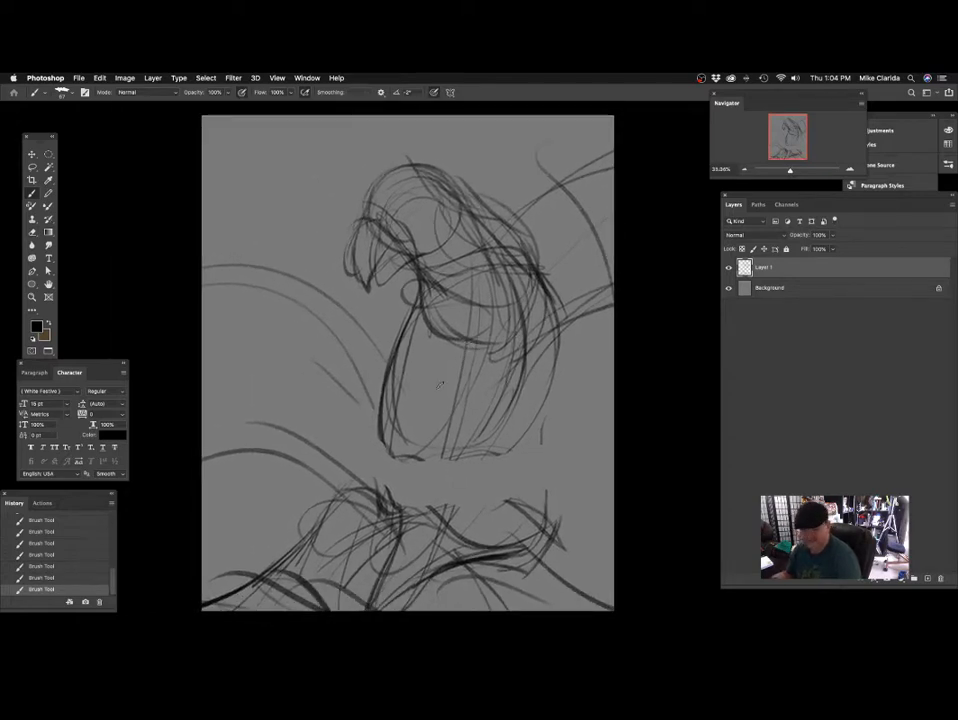
Check the whole composition in full-screen mode and return to the standard workspace.
key("f")
key("f")
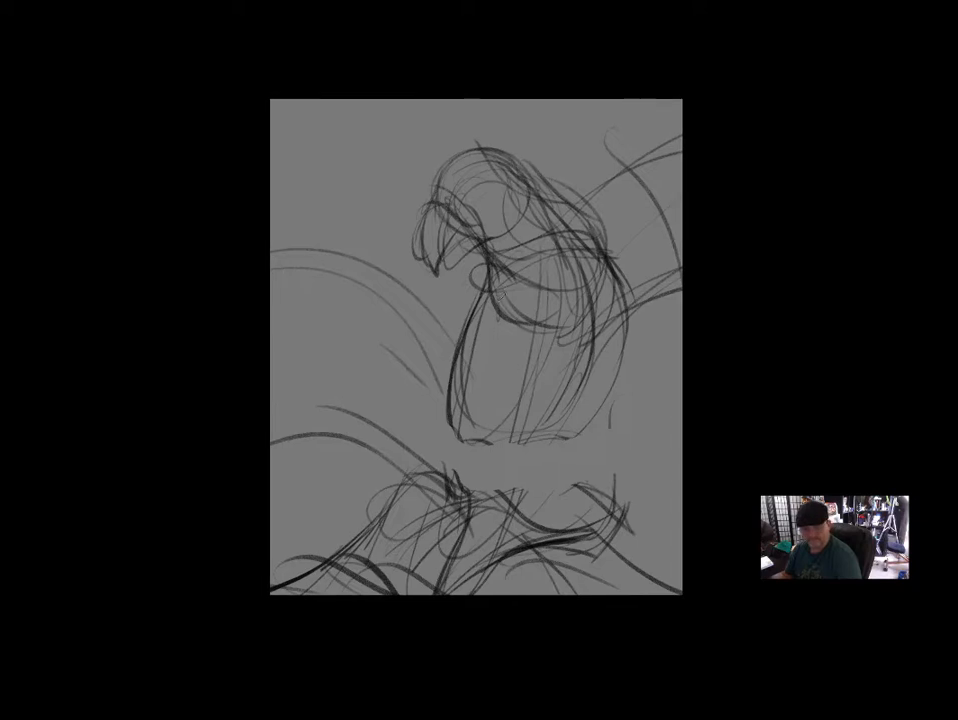
key("f")
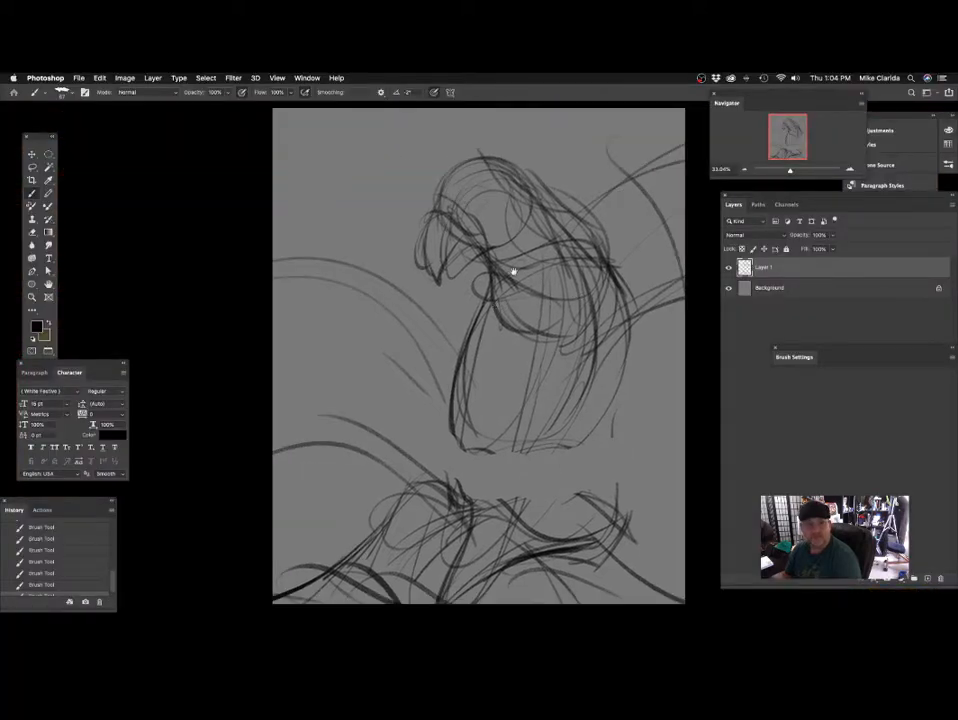
mouse_move(515, 251)
left_mouse_down()
mouse_move(395, 252)
mouse_move(417, 248)
left_mouse_up()
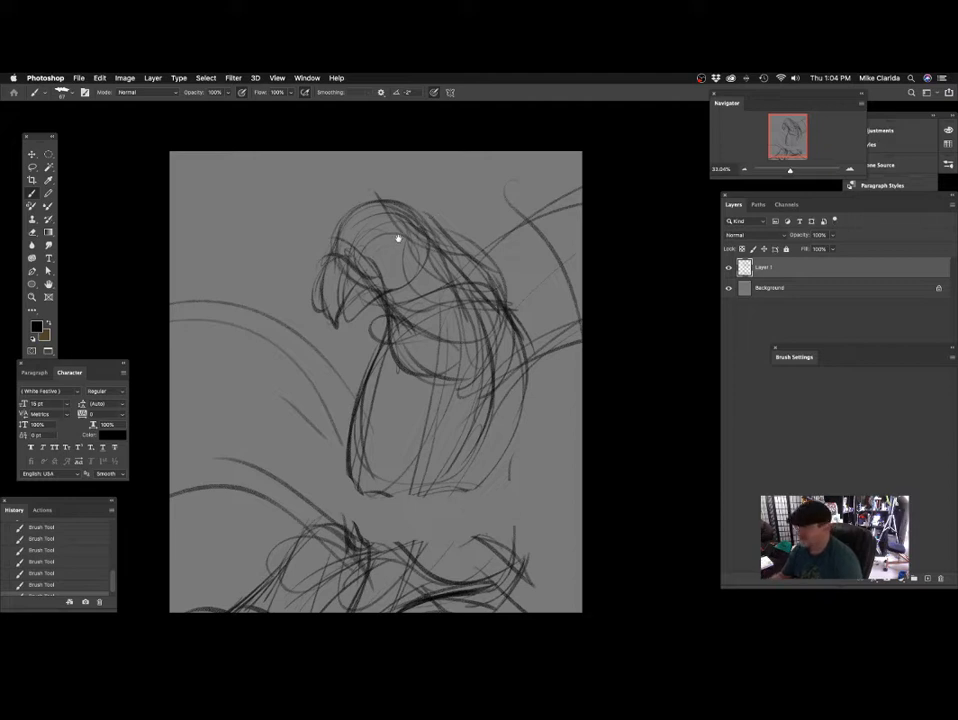
Darken the base and front contour of the beak and add short strokes where it meets the face.
scroll(392, 250, "up", 2)
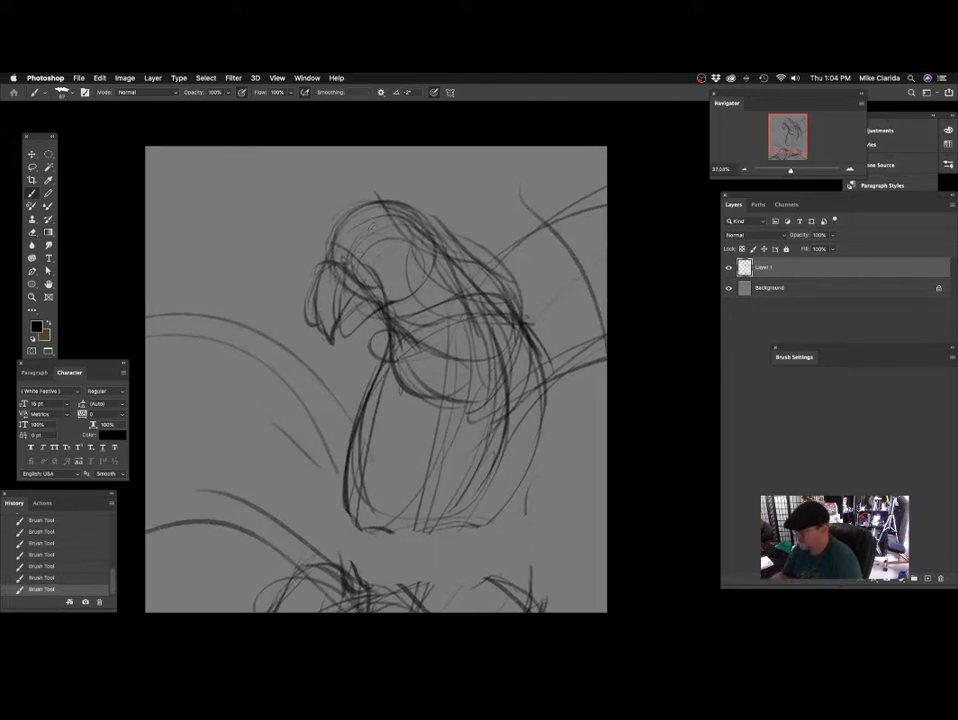
scroll(367, 224, "up", 1)
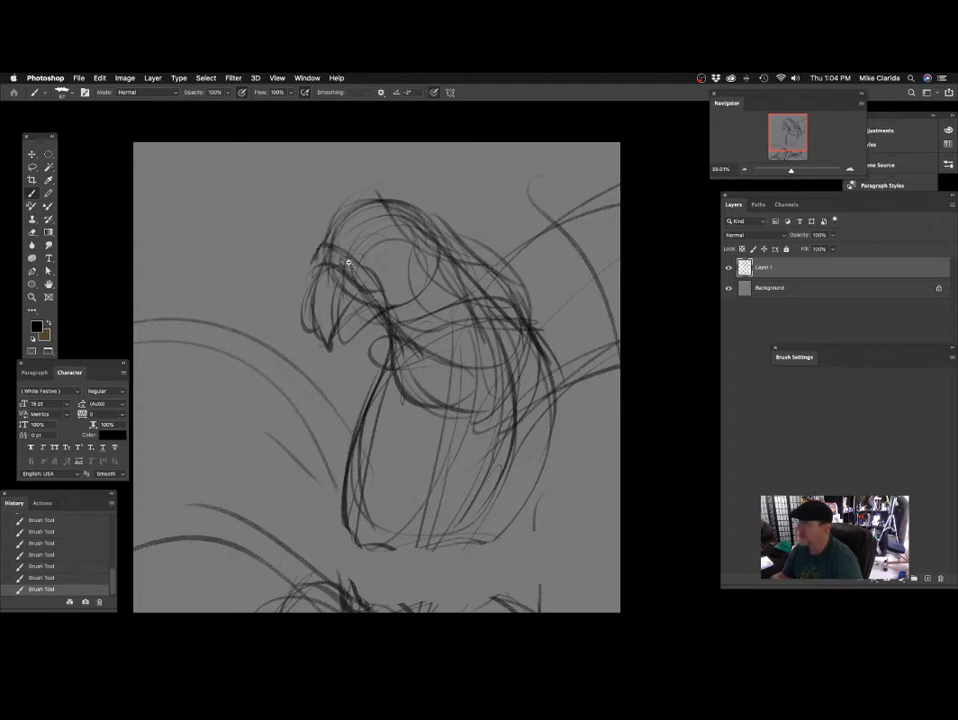
scroll(348, 262, "up", 1)
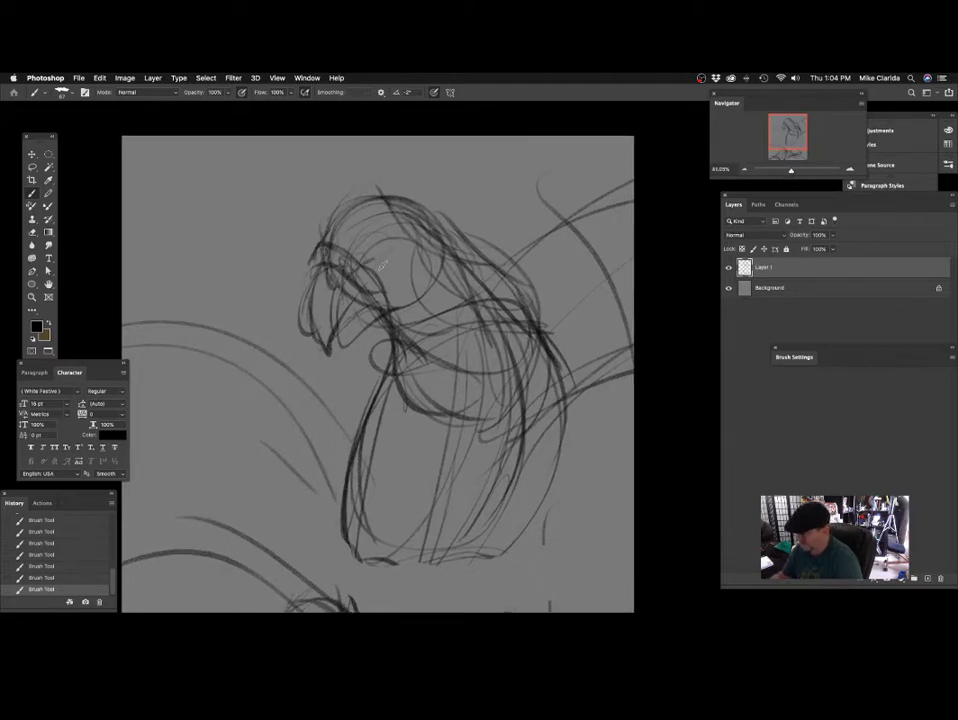
scroll(320, 250, "down", 1)
mouse_move(316, 252)
left_mouse_down()
mouse_move(297, 302)
mouse_move(312, 332)
left_mouse_up()
mouse_move(394, 241)
left_mouse_down()
mouse_move(363, 252)
mouse_move(354, 269)
left_mouse_up()
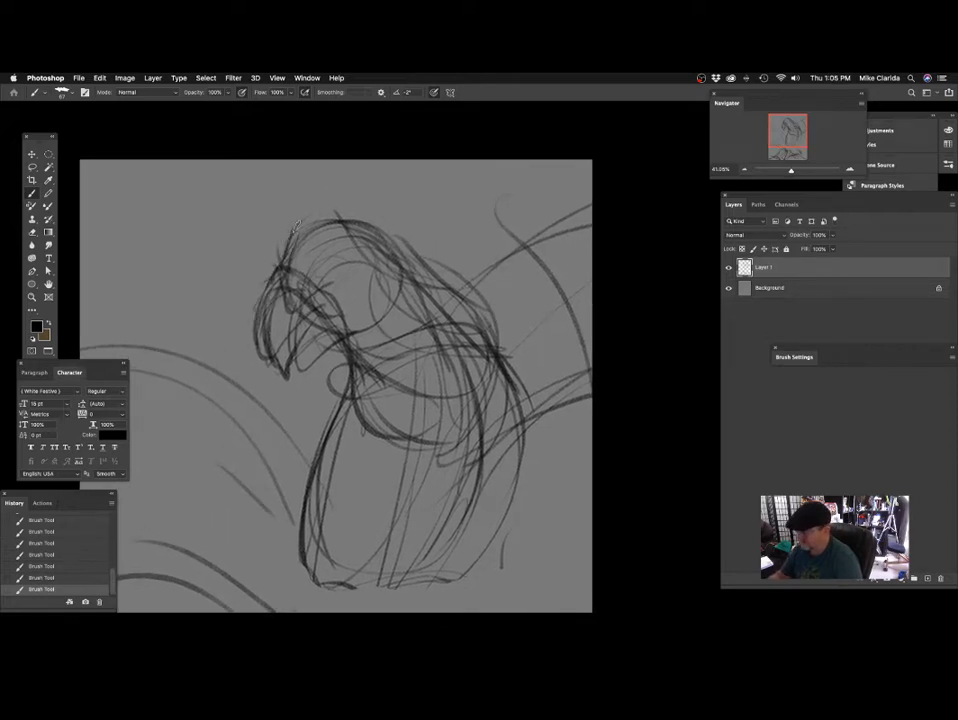
Thicken the outline over the crown and add an upturned feather tuft at the nape.
left_click_drag(294, 229, 348, 207)
mouse_move(453, 264)
left_mouse_down()
mouse_move(428, 276)
mouse_move(416, 267)
mouse_move(430, 265)
mouse_move(421, 256)
left_mouse_up()
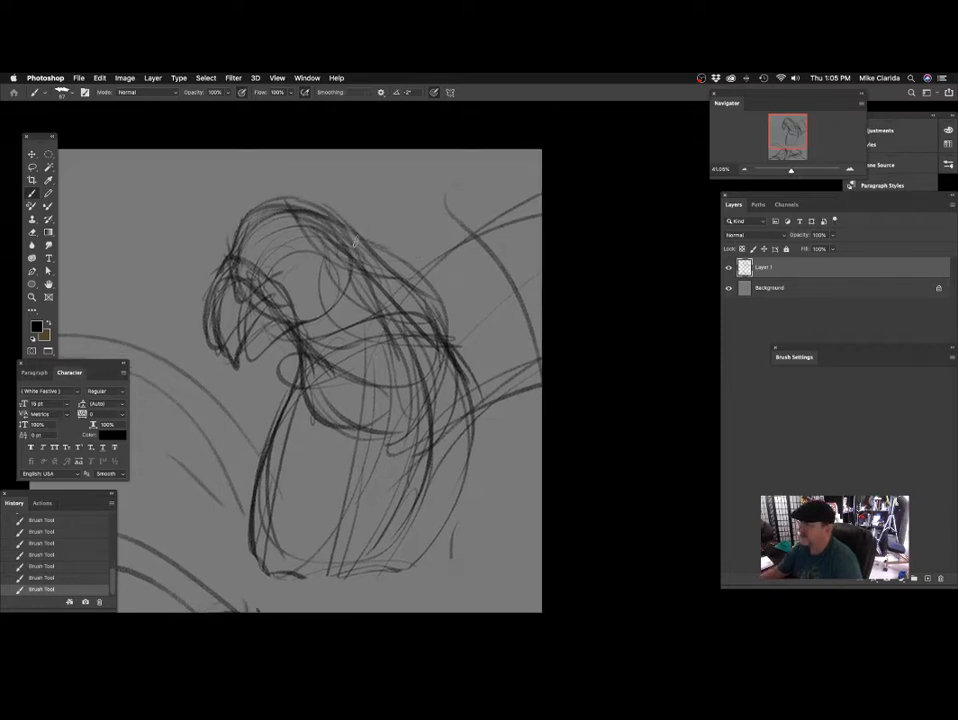
left_click_drag(283, 190, 334, 178)
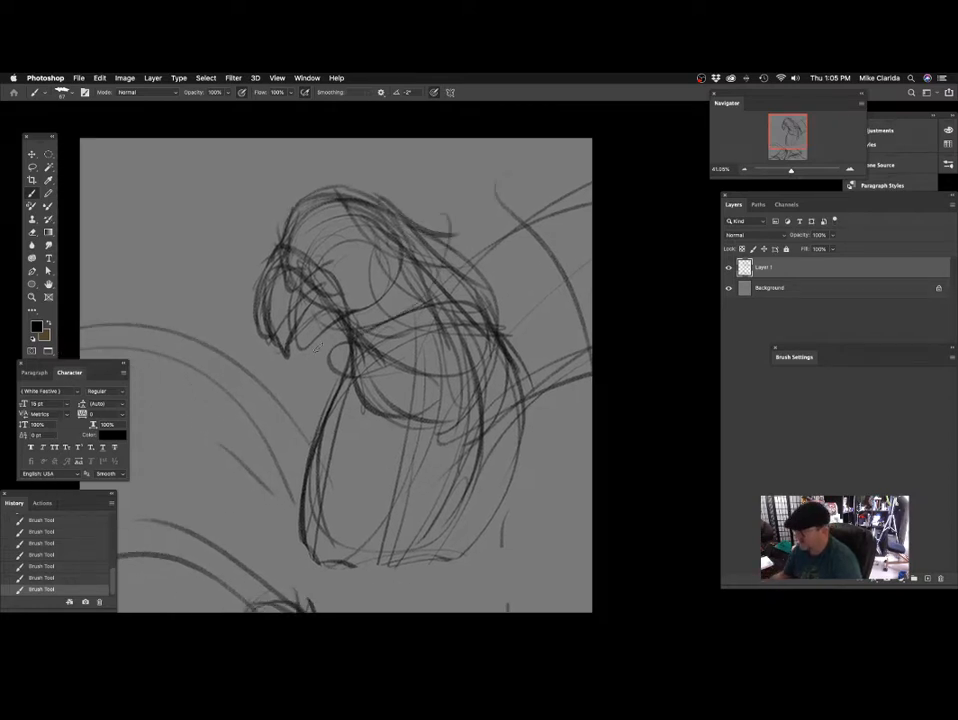
left_click_drag(370, 320, 344, 290)
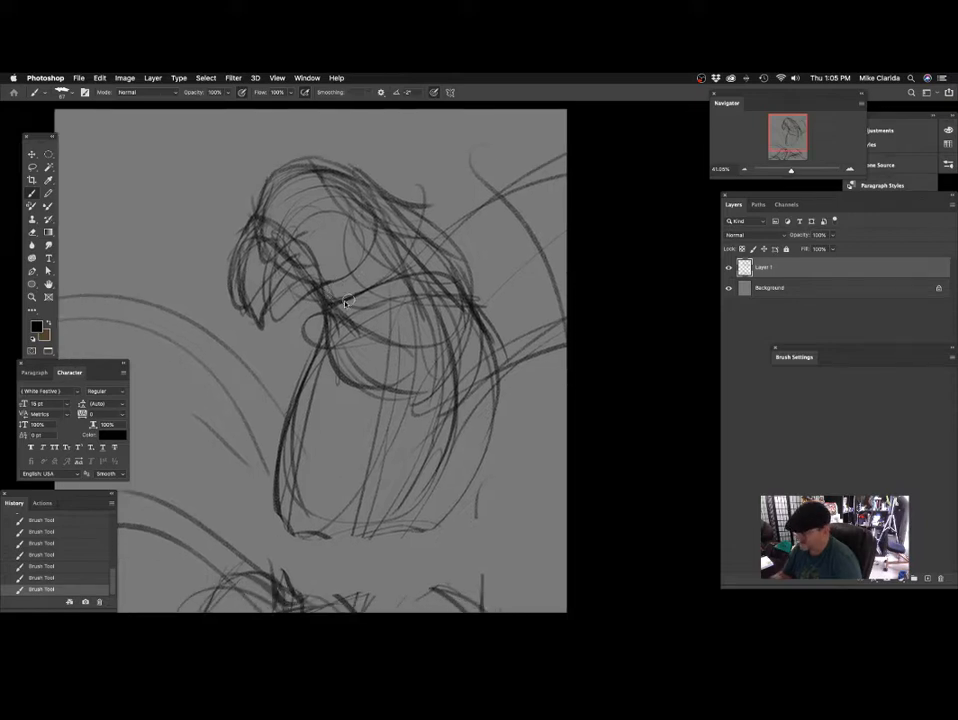
Reinforce the hooked beak's outer curve and inner edge with the brush at size 58.
left_click_drag(270, 293, 296, 302)
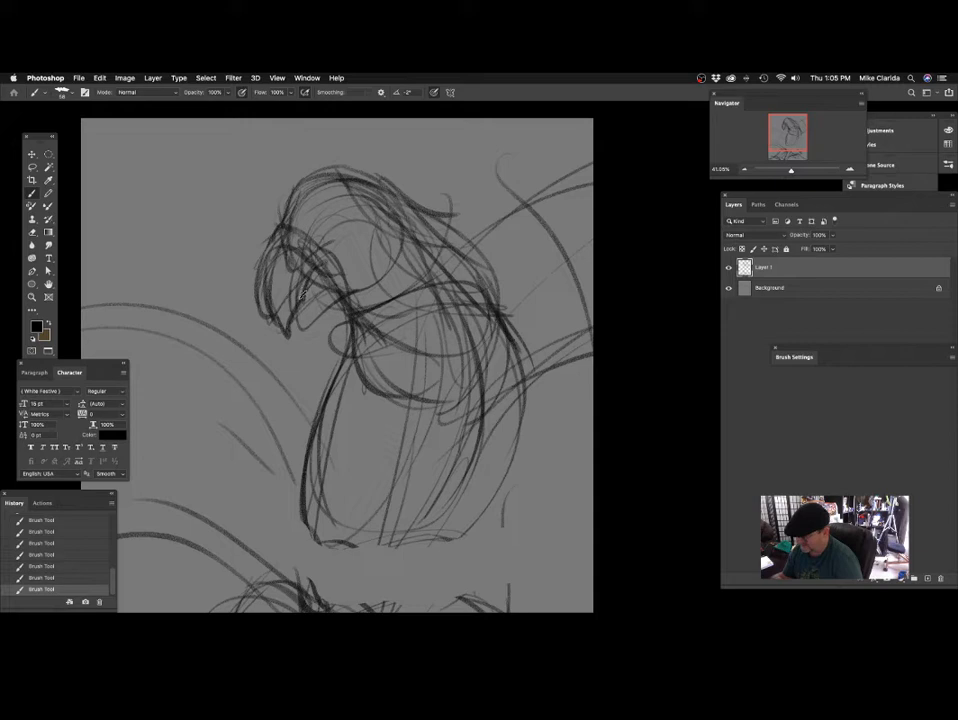
left_click_drag(400, 297, 390, 350)
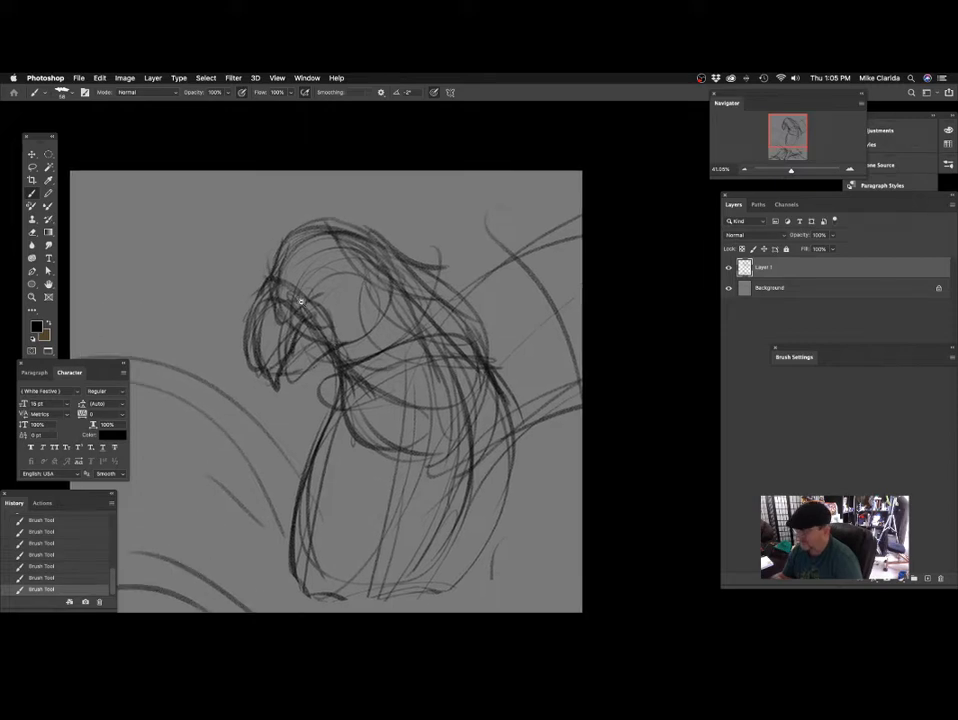
mouse_move(302, 303)
left_mouse_down()
mouse_move(319, 304)
mouse_move(328, 284)
left_mouse_up()
left_click_drag(260, 284, 258, 369)
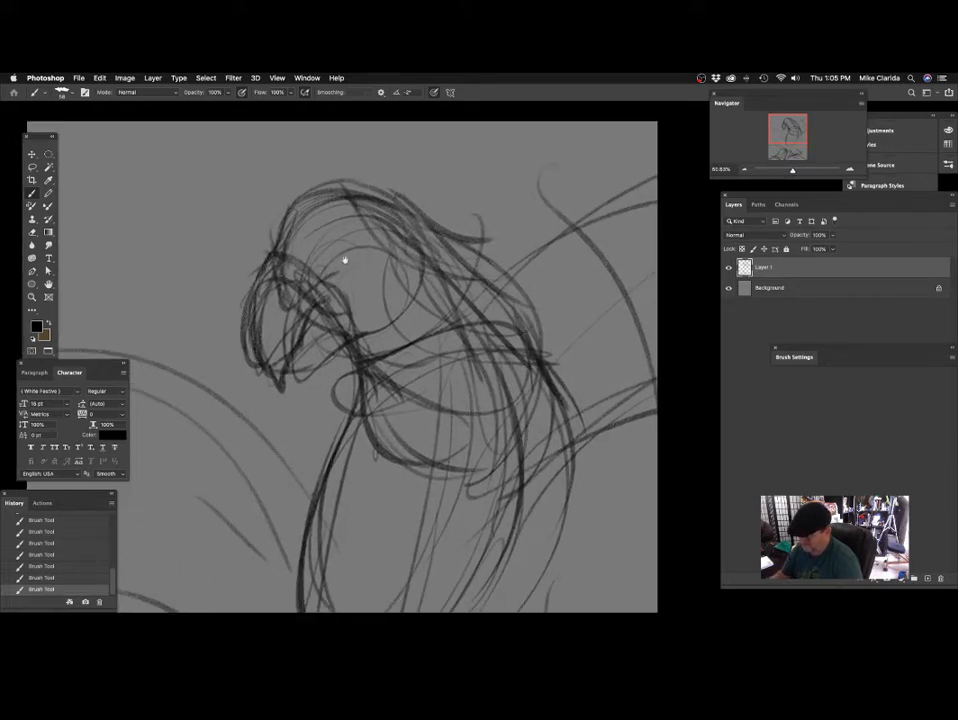
Build up the forehead and top of the head with quick overlapping crest strokes.
left_click_drag(344, 261, 335, 293)
mouse_move(266, 270)
left_mouse_down()
mouse_move(276, 236)
mouse_move(321, 185)
left_mouse_up()
left_click_drag(303, 210, 338, 186)
left_click_drag(318, 206, 366, 199)
left_click_drag(462, 302, 438, 270)
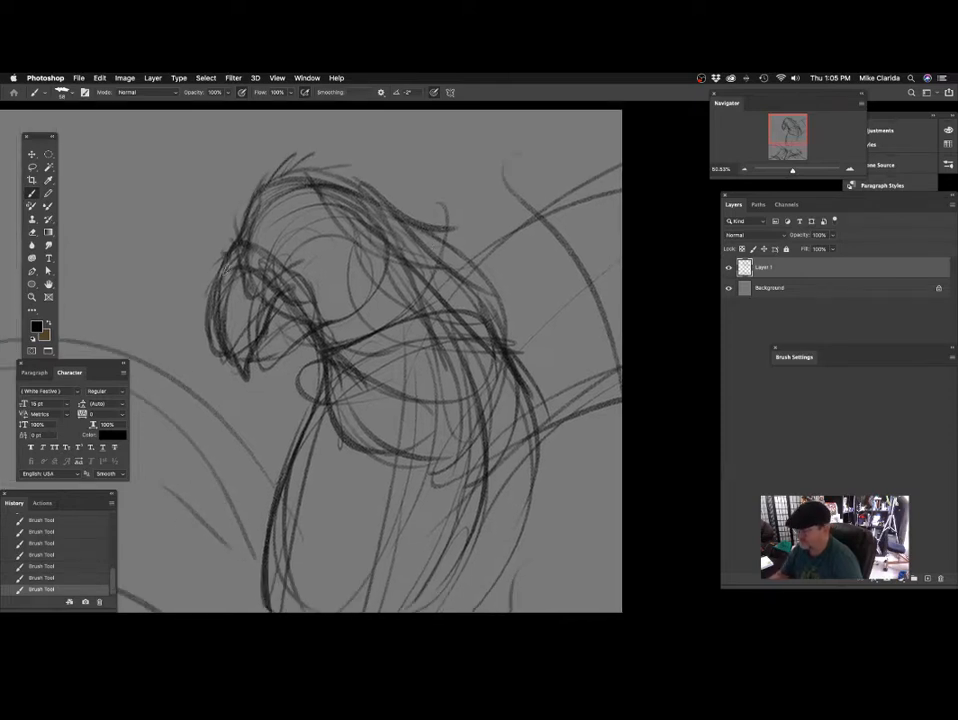
Sketch the parrot's round eye as overlapping circles, with contour lines running from the beak base past it.
mouse_move(238, 246)
left_mouse_down()
mouse_move(364, 230)
mouse_move(382, 241)
left_mouse_up()
mouse_move(251, 236)
left_mouse_down()
mouse_move(354, 238)
mouse_move(330, 224)
left_mouse_up()
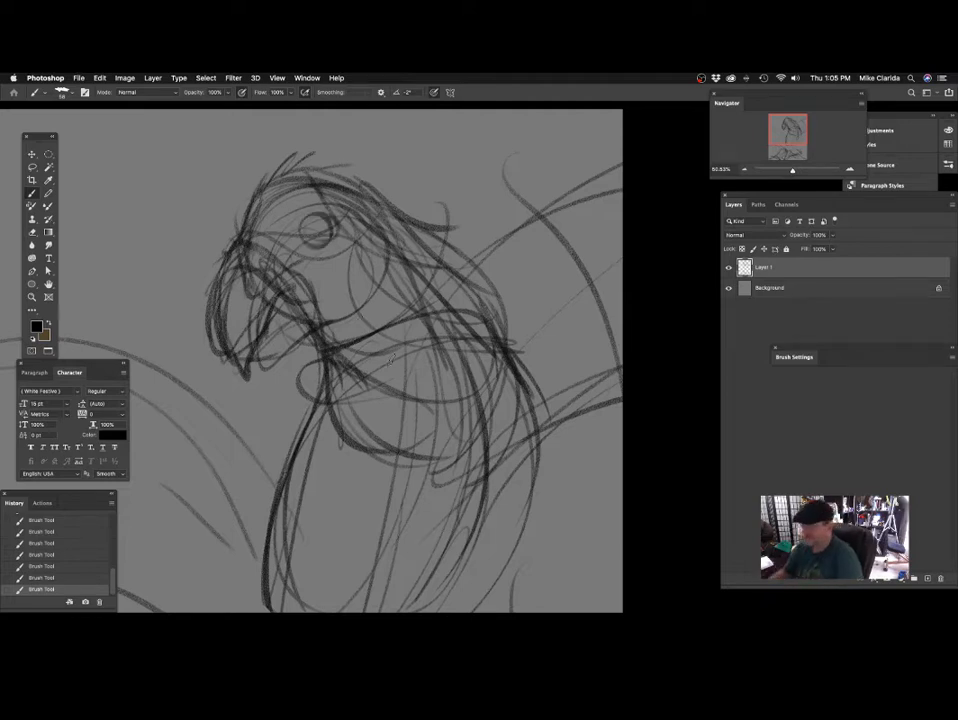
left_click_drag(366, 236, 390, 250)
mouse_move(275, 280)
left_mouse_down()
mouse_move(319, 261)
mouse_move(372, 217)
left_mouse_up()
left_click_drag(393, 276, 401, 269)
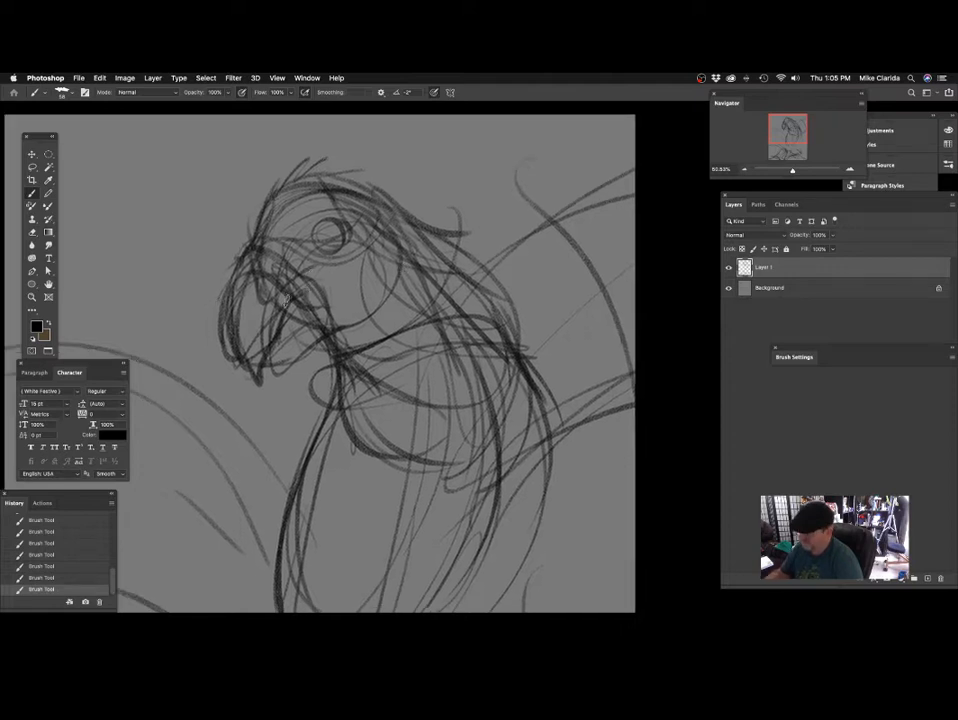
Darken the edge between beak and cheek with overlapping strokes and strengthen the lower beak.
left_click_drag(282, 276, 293, 276)
mouse_move(359, 319)
left_mouse_down()
mouse_move(340, 286)
mouse_move(340, 257)
left_mouse_up()
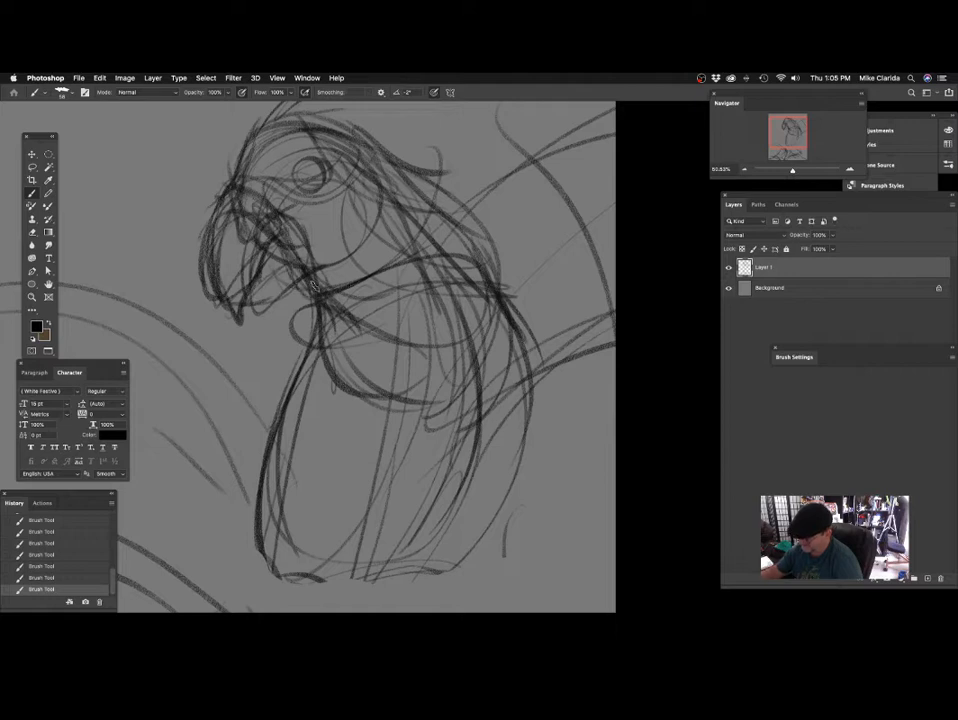
left_click_drag(393, 250, 426, 246)
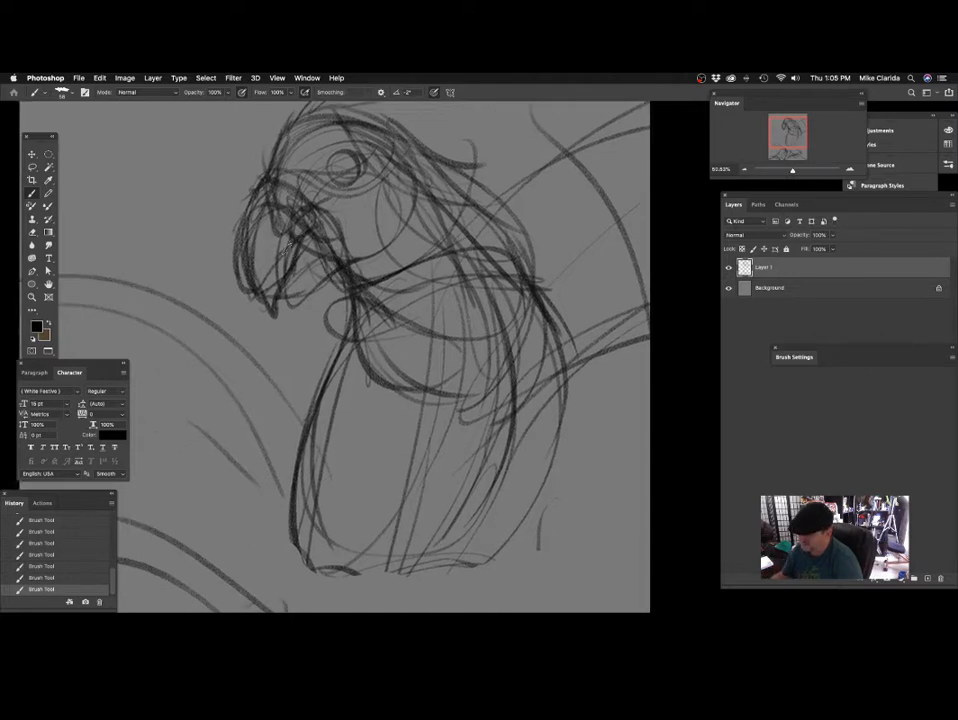
left_click_drag(292, 240, 271, 285)
mouse_move(252, 207)
left_mouse_down()
mouse_move(247, 237)
mouse_move(263, 297)
mouse_move(286, 241)
mouse_move(313, 242)
left_mouse_up()
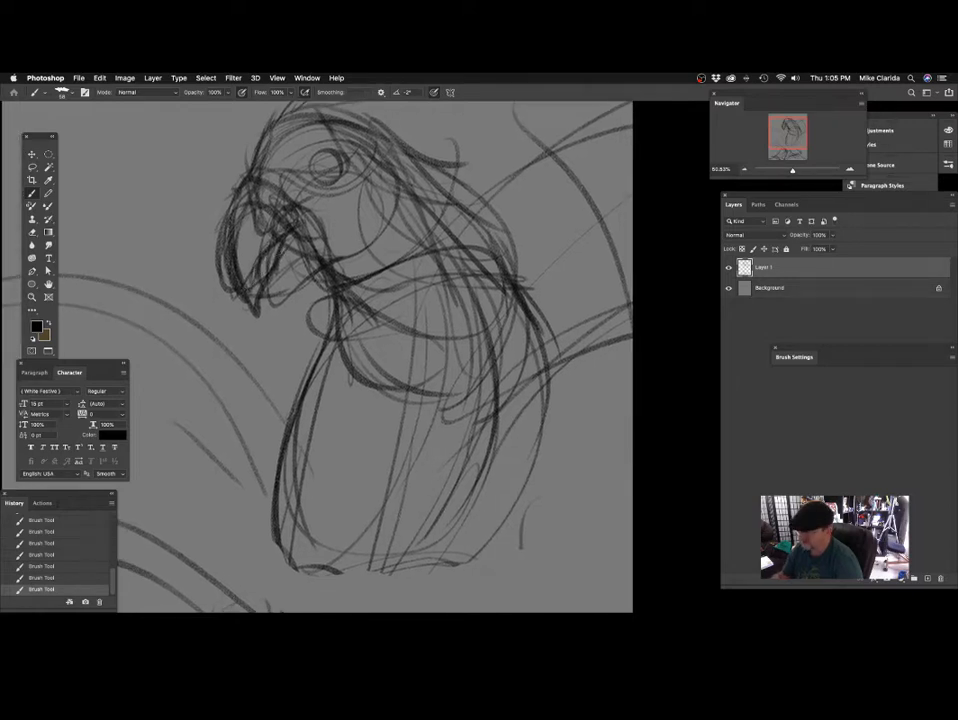
left_click_drag(382, 231, 290, 221)
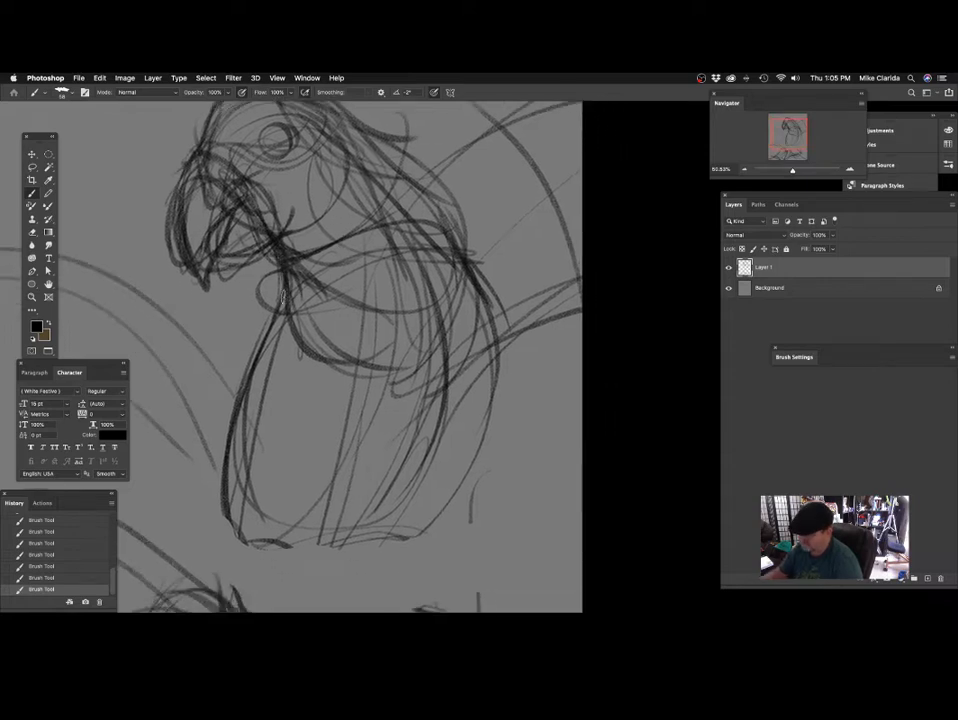
Build up the throat around the small circle under the beak and draw curved bands across the lower chest.
mouse_move(331, 299)
left_mouse_down()
mouse_move(359, 263)
mouse_move(298, 286)
left_mouse_up()
left_click_drag(424, 306, 433, 262)
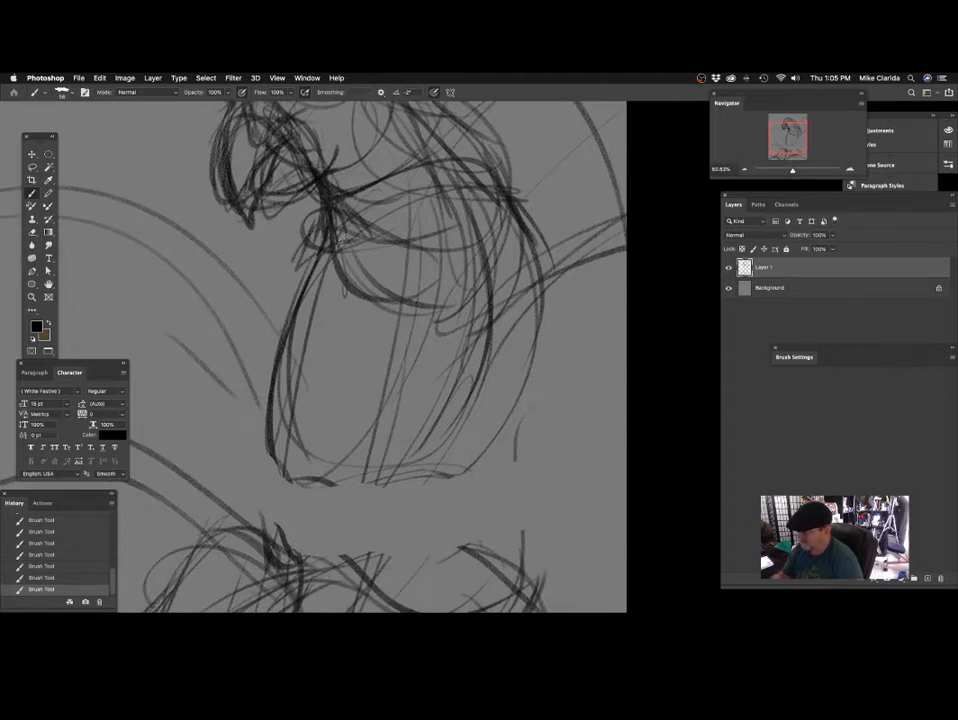
left_click_drag(322, 296, 322, 258)
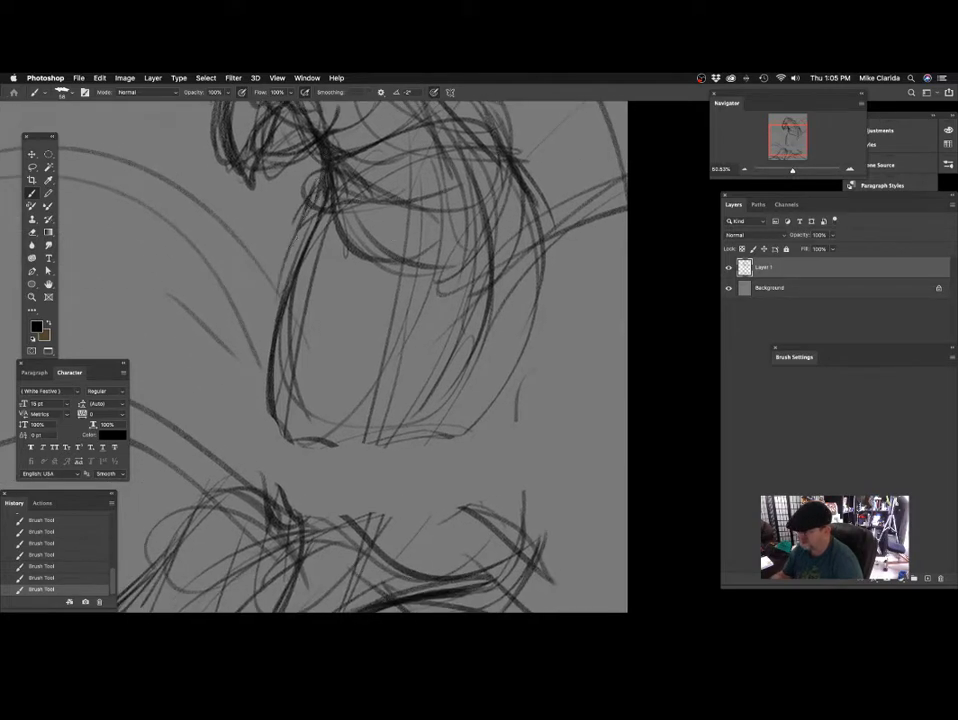
mouse_move(478, 280)
left_mouse_down()
mouse_move(434, 330)
mouse_move(419, 298)
left_mouse_up()
mouse_move(338, 156)
left_mouse_down()
mouse_move(362, 306)
mouse_move(469, 208)
left_mouse_up()
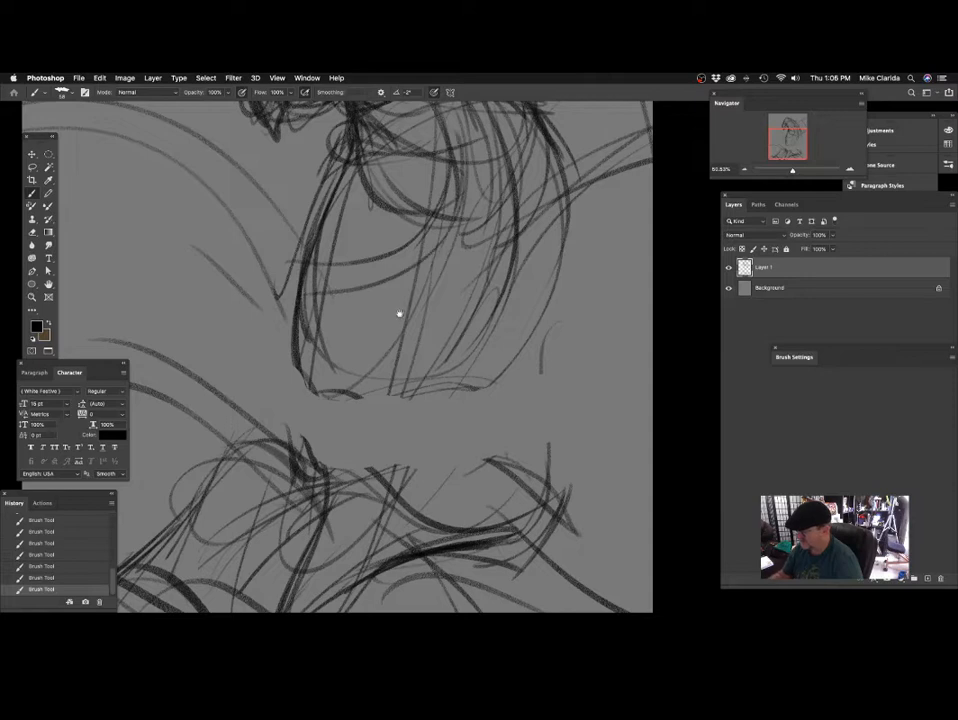
scroll(400, 316, "down", 3)
Extend the front body contour down to the perch and sweep long curved lines through the lower body.
left_click_drag(277, 268, 267, 412)
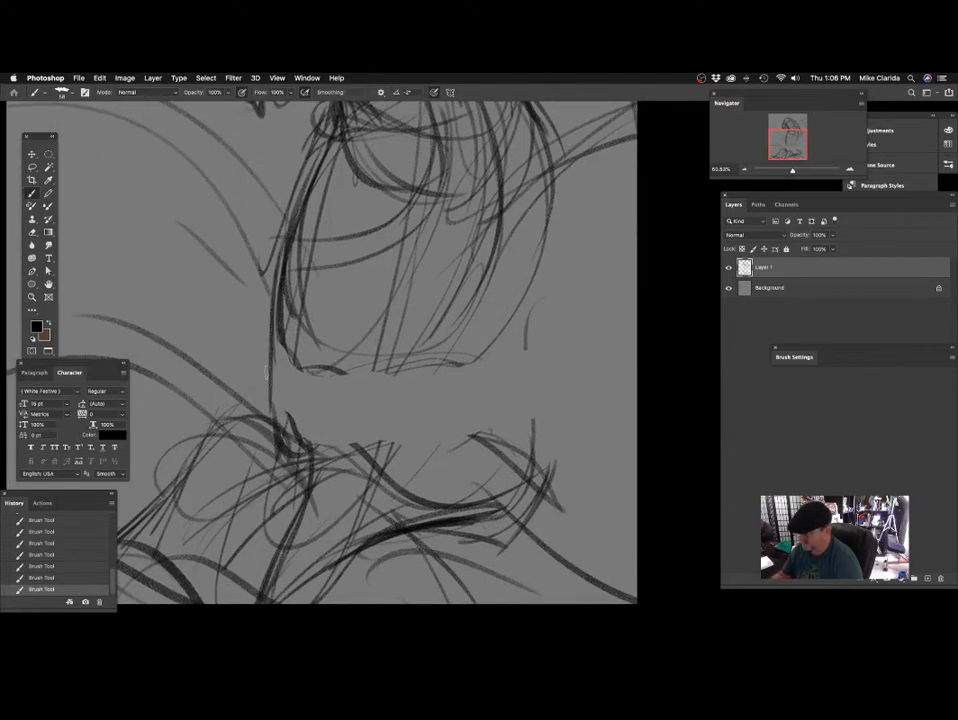
left_click_drag(272, 327, 247, 451)
mouse_move(370, 341)
left_mouse_down()
mouse_move(368, 351)
mouse_move(345, 313)
left_mouse_up()
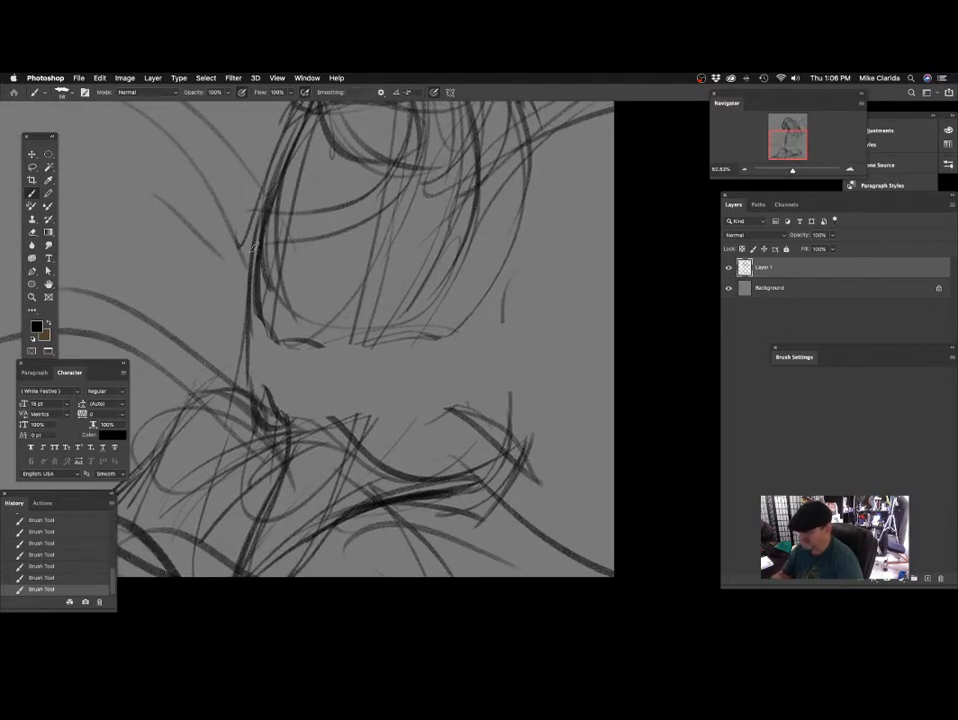
left_click_drag(253, 247, 195, 458)
left_click_drag(375, 200, 291, 421)
left_click_drag(415, 326, 336, 428)
left_click_drag(375, 352, 332, 481)
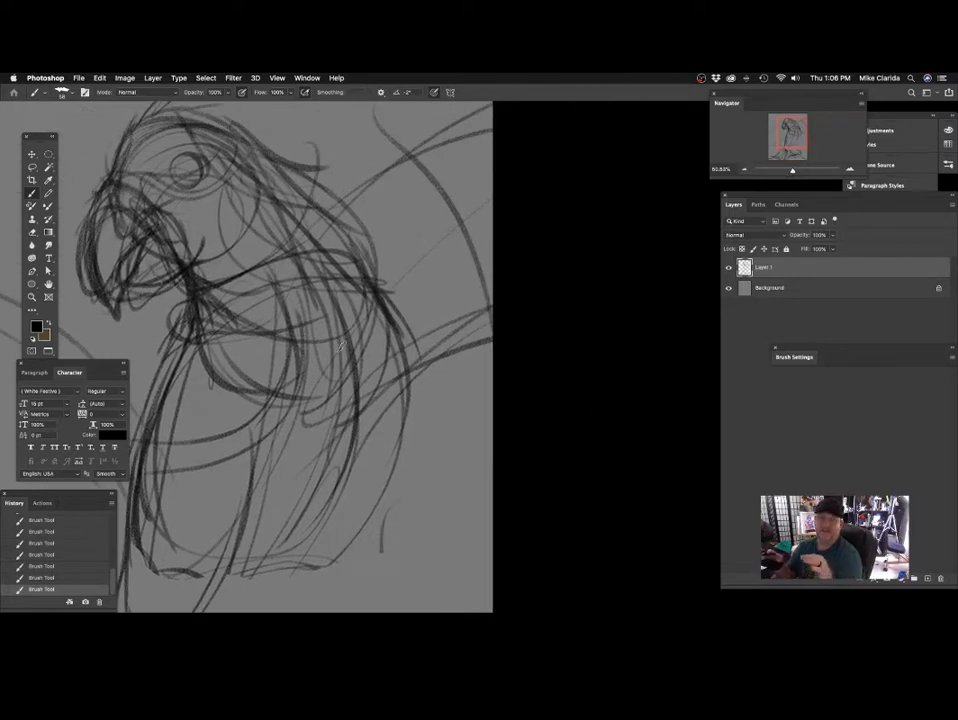
Draw the curved brow above the eye and the line running from the eye corner toward the beak.
left_click_drag(326, 260, 422, 301)
left_click_drag(362, 229, 383, 269)
left_click_drag(311, 246, 361, 223)
mouse_move(260, 260)
left_mouse_down()
mouse_move(240, 284)
mouse_move(244, 270)
mouse_move(395, 244)
mouse_move(395, 268)
left_mouse_up()
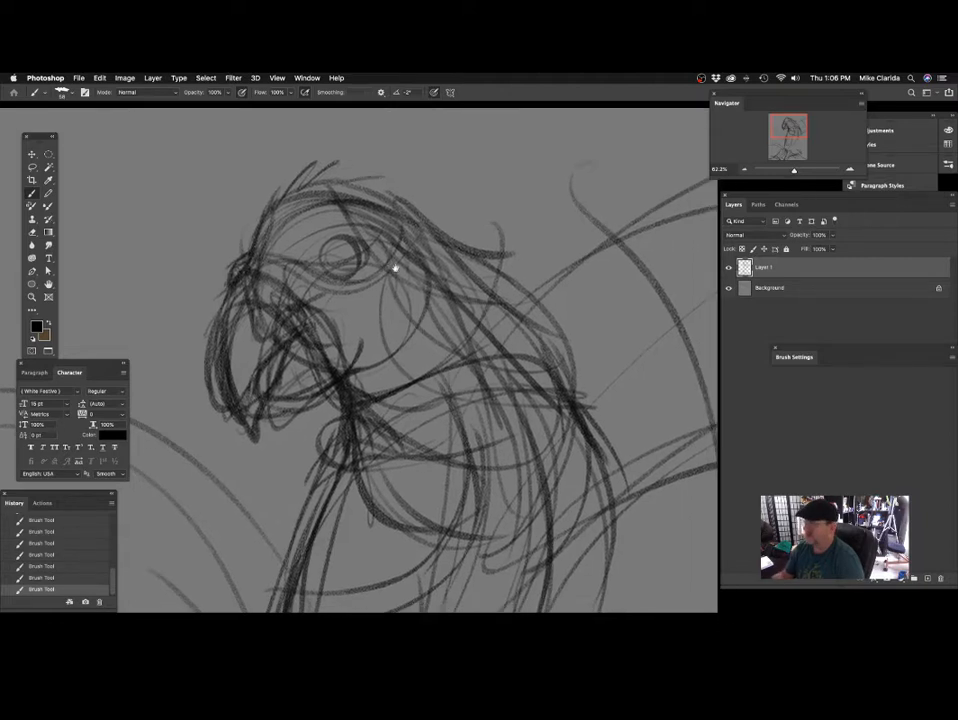
mouse_move(256, 260)
left_mouse_down()
mouse_move(324, 217)
mouse_move(383, 229)
left_mouse_up()
left_click_drag(453, 259, 406, 237)
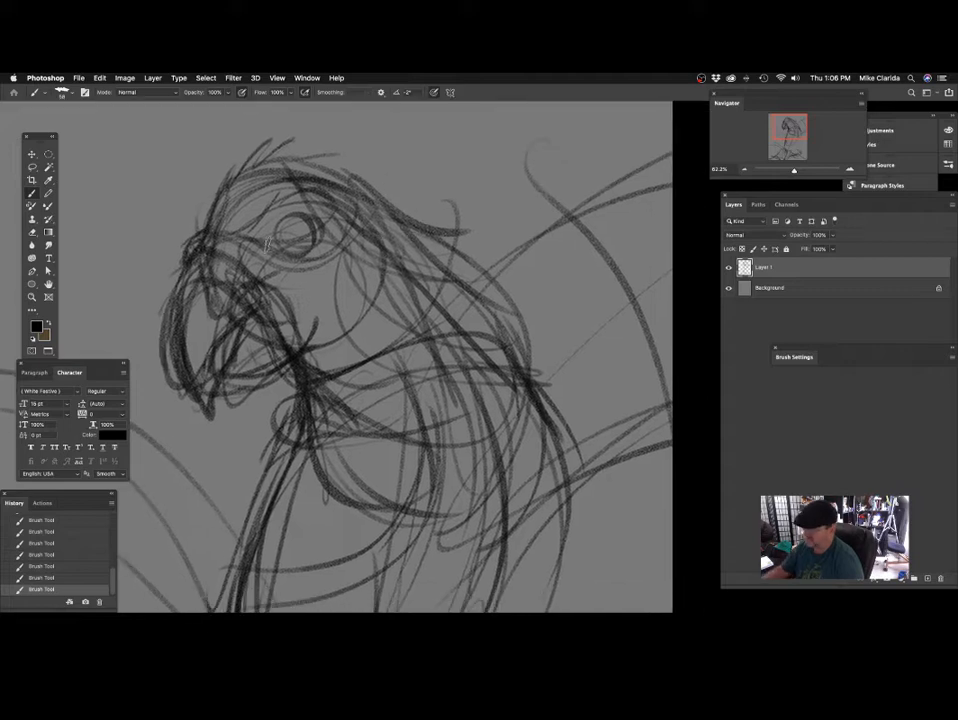
left_click_drag(339, 274, 369, 267)
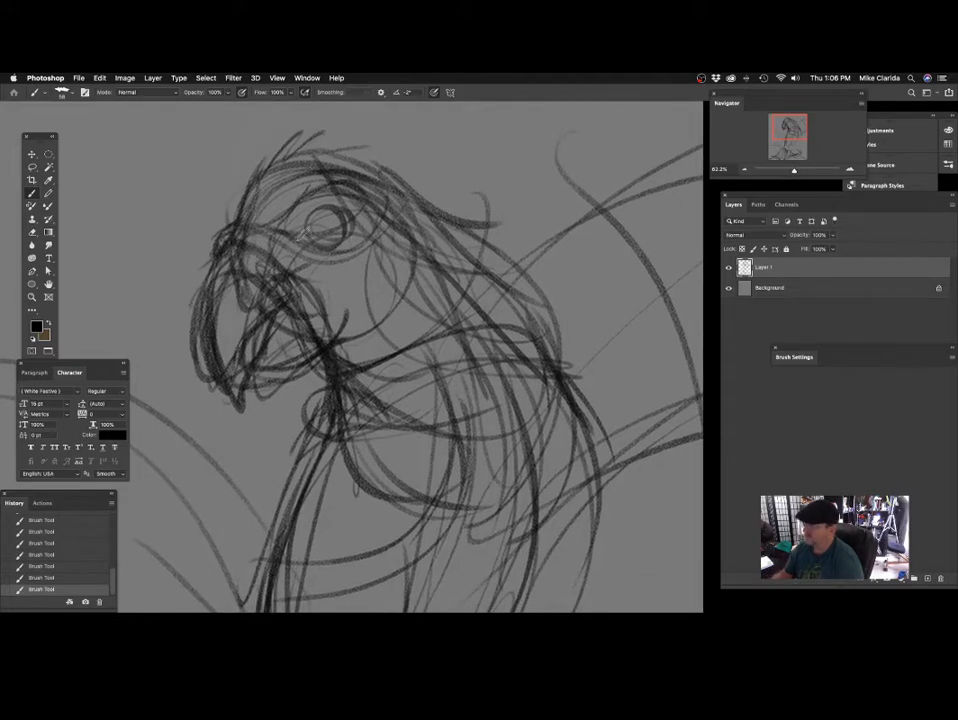
Add short upright feather strokes along the forehead, from the beak base up to the crown.
mouse_move(247, 241)
left_mouse_down()
mouse_move(270, 221)
mouse_move(233, 230)
mouse_move(226, 194)
left_mouse_up()
left_click_drag(224, 222, 237, 174)
mouse_move(234, 203)
left_mouse_down()
mouse_move(255, 155)
mouse_move(286, 148)
left_mouse_up()
Draw the iris ring and pupil inside the eye with the brush at size 21.
left_click_drag(469, 279, 430, 279)
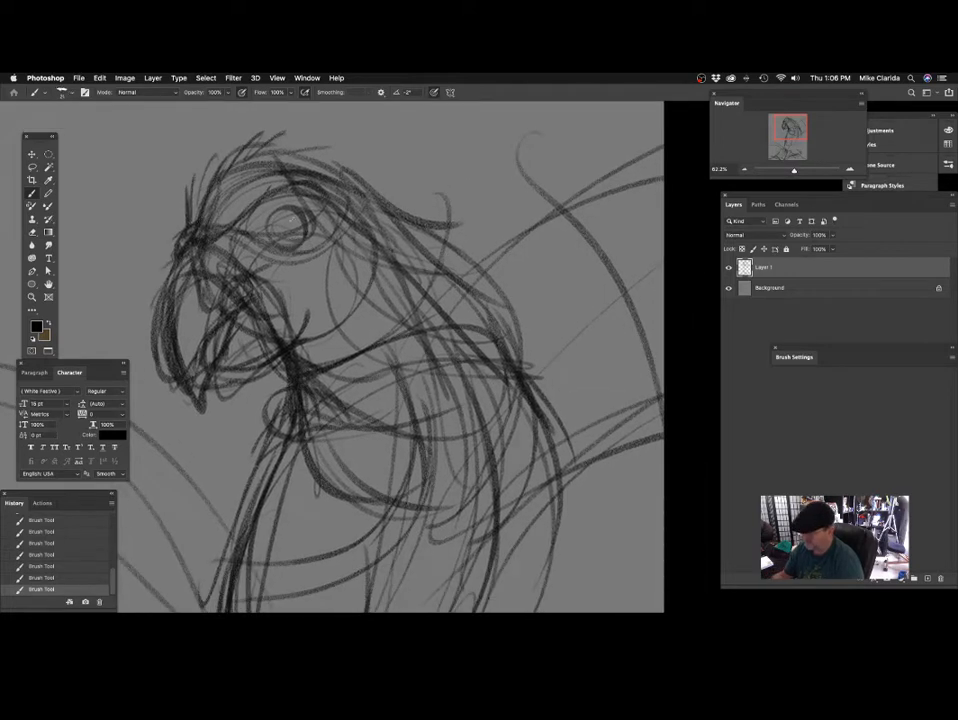
left_click_drag(361, 256, 357, 247)
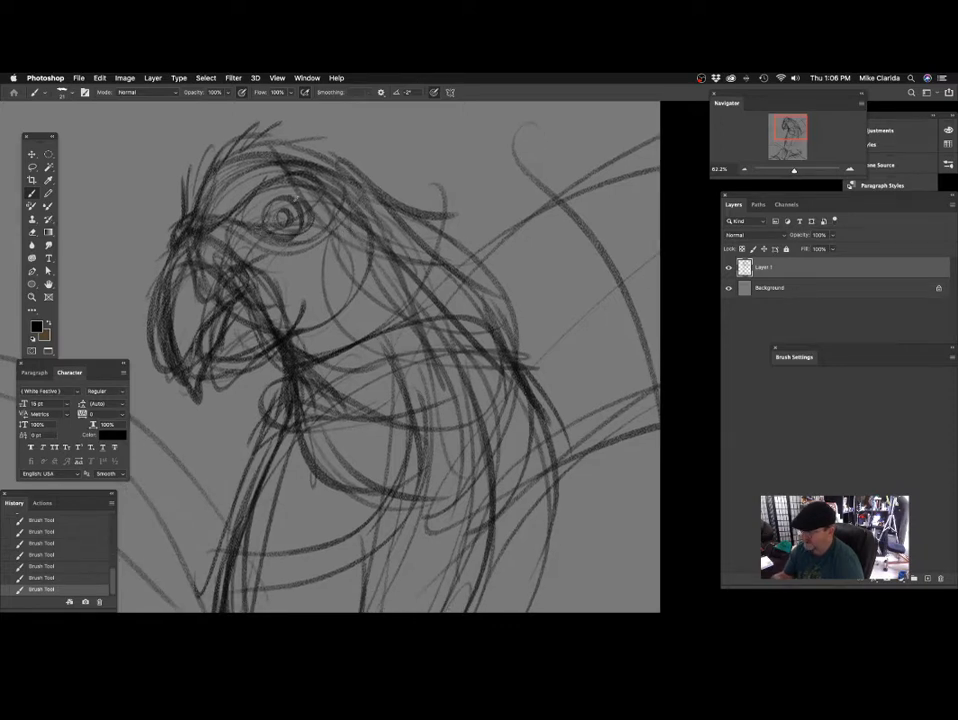
left_click_drag(343, 211, 342, 216)
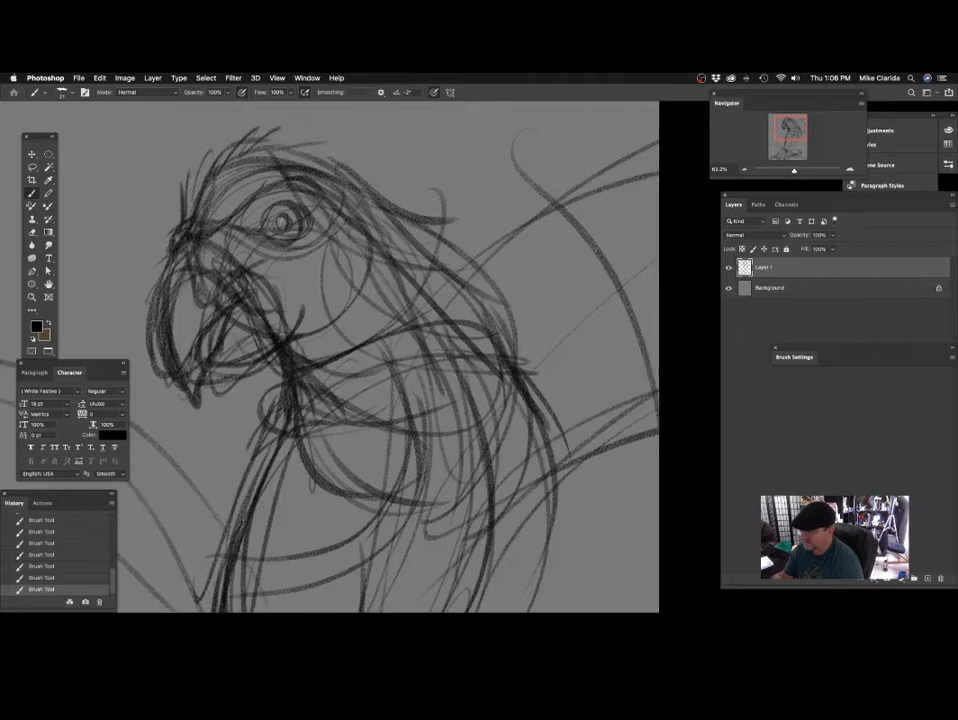
mouse_move(372, 282)
left_mouse_down()
mouse_move(361, 308)
mouse_move(368, 273)
left_mouse_up()
Fill in the dark pupil and sketch thin curved contour lines below the eye across the cheek.
left_click_drag(372, 330, 403, 339)
left_click_drag(327, 272, 353, 288)
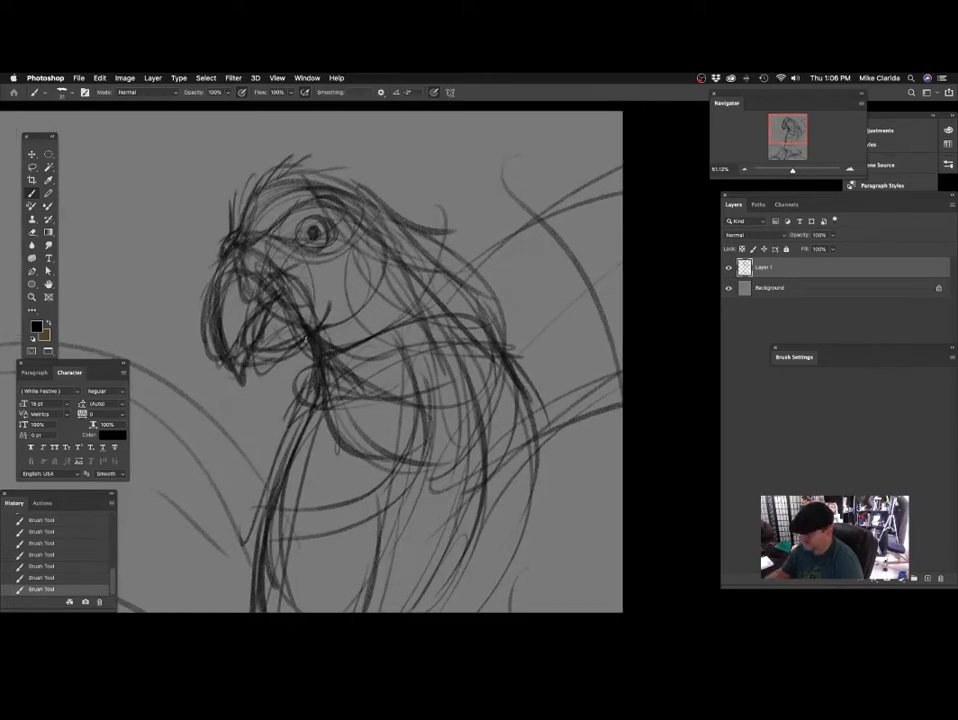
left_click_drag(493, 295, 464, 310)
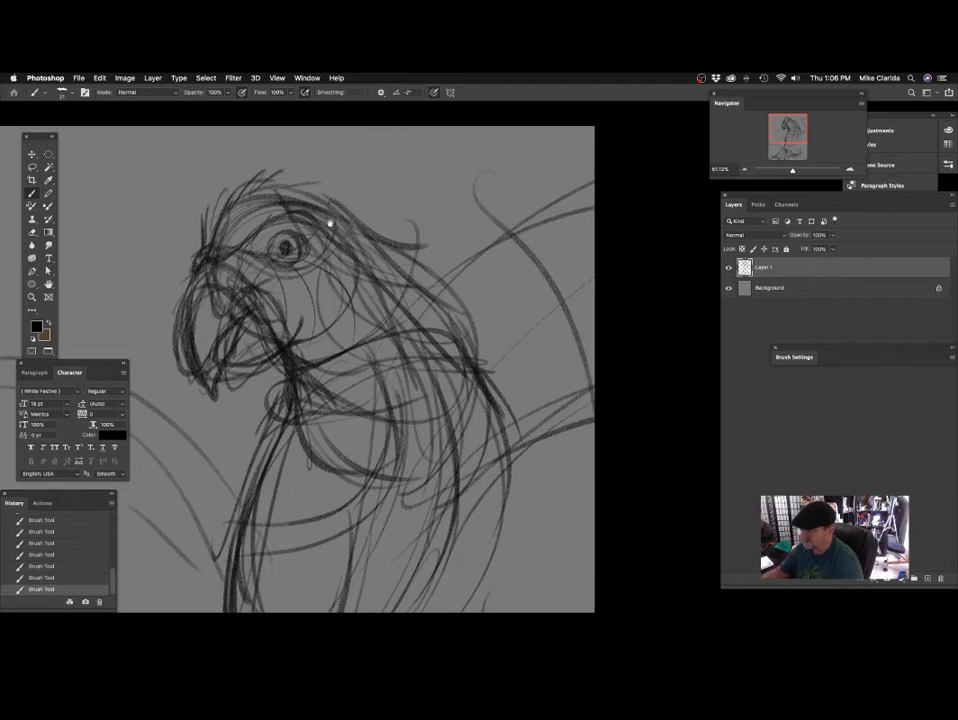
left_click_drag(329, 222, 344, 235)
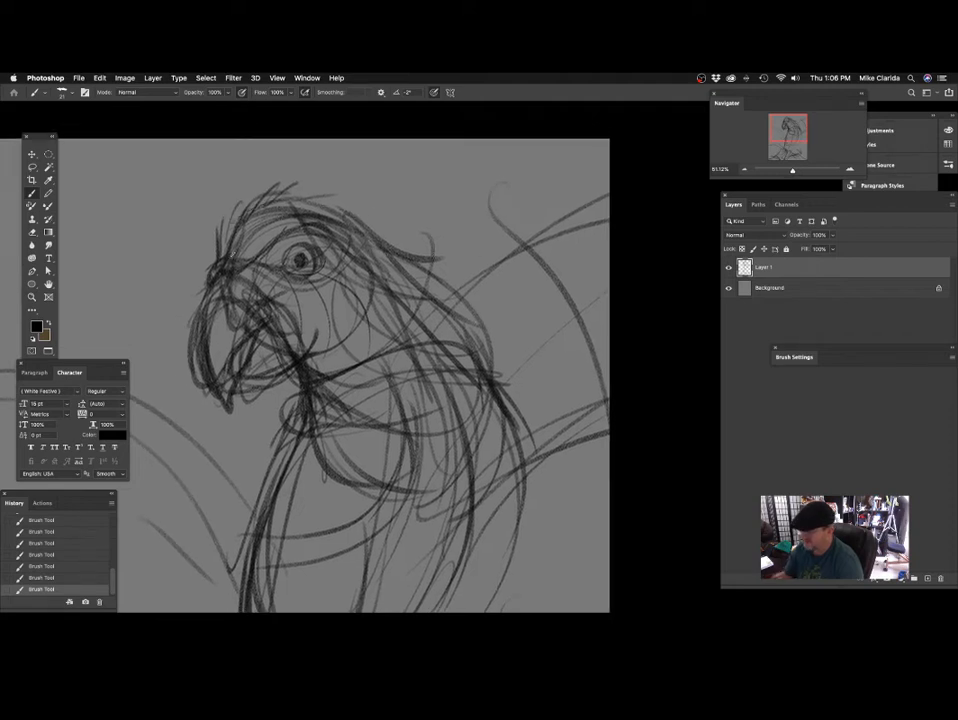
left_click_drag(211, 272, 226, 271)
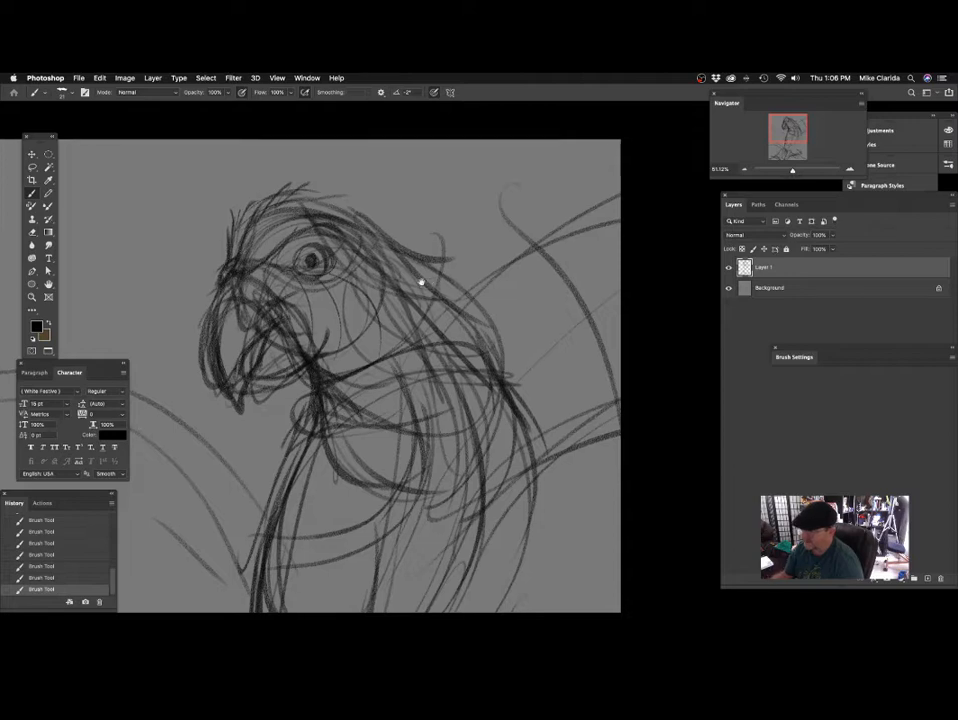
Enlarge the brush to size 48 and reinforce the crown, nape feathers and upper back outline with sweeping strokes.
left_click_drag(421, 278, 377, 273)
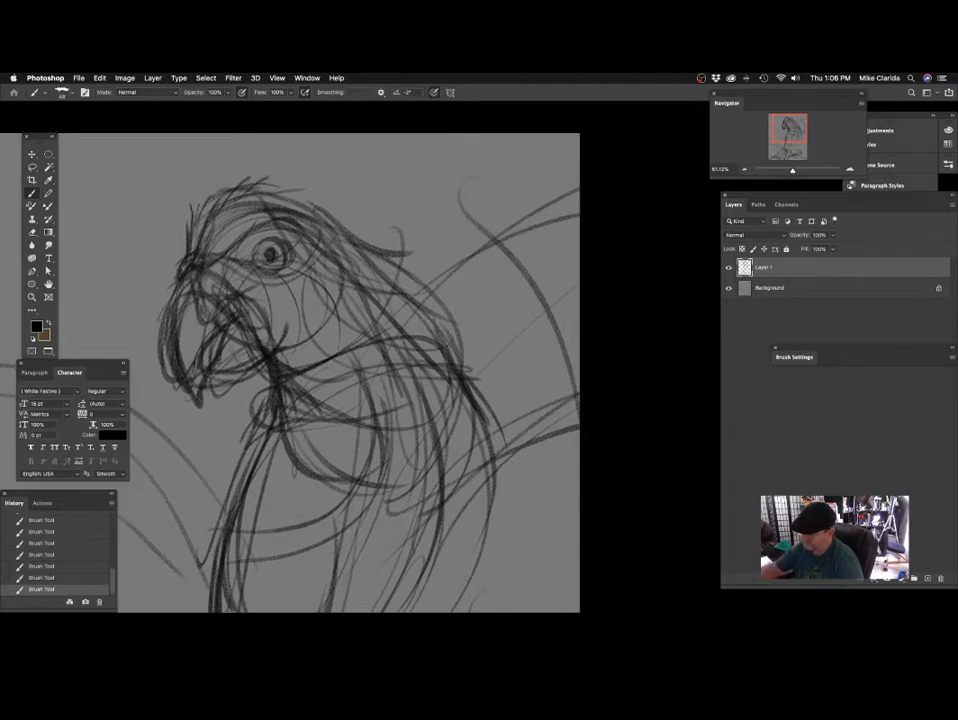
mouse_move(387, 255)
left_mouse_down()
mouse_move(343, 242)
mouse_move(391, 272)
left_mouse_up()
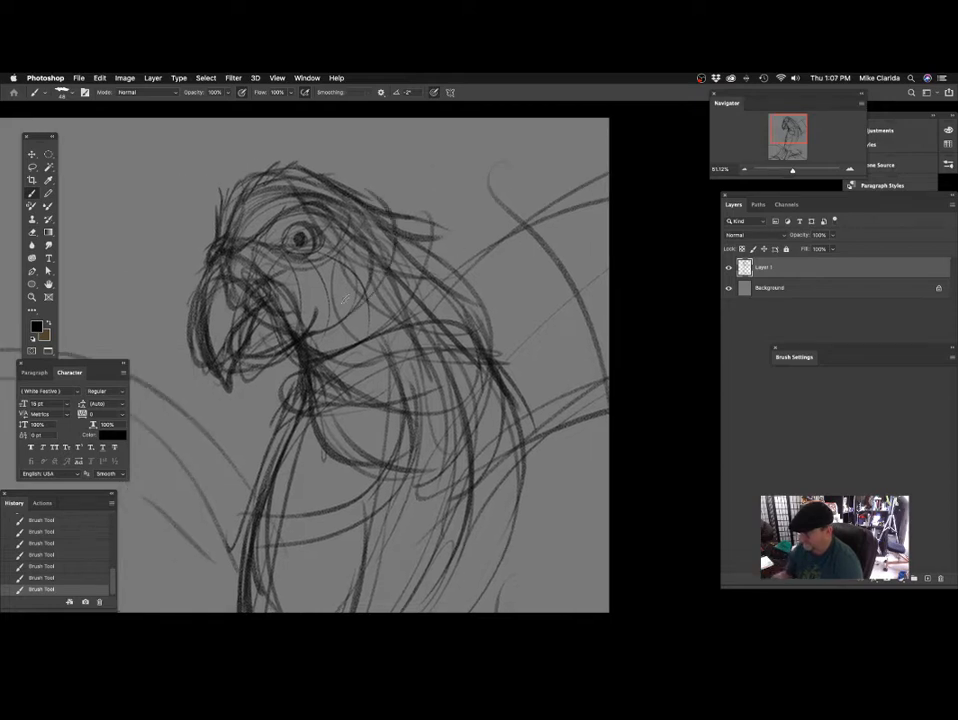
left_click_drag(413, 336, 342, 338)
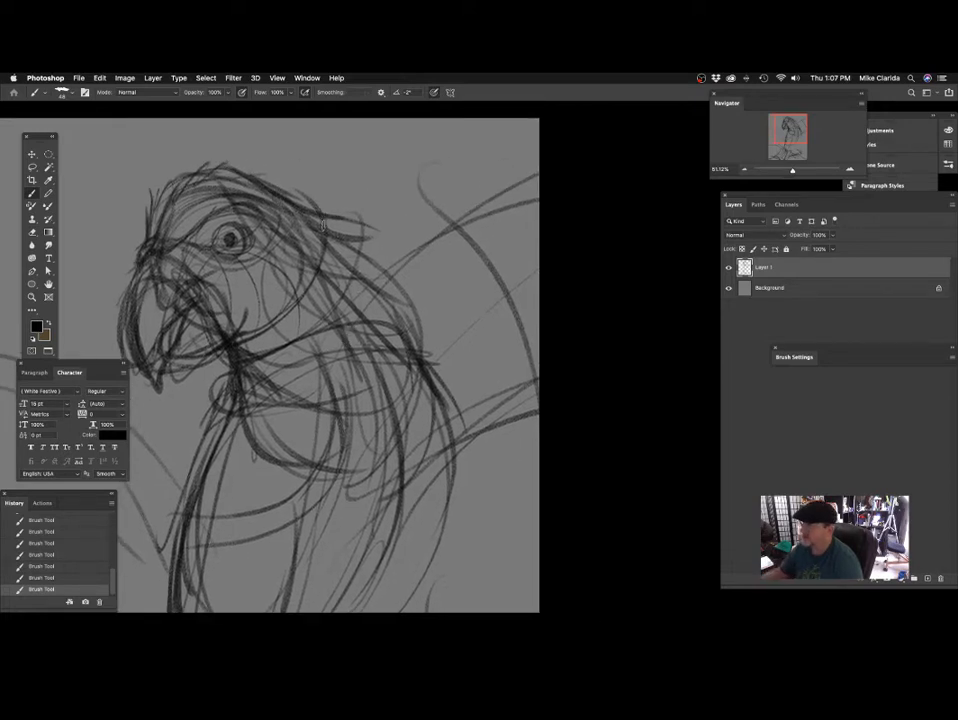
mouse_move(288, 205)
left_mouse_down()
mouse_move(379, 249)
mouse_move(422, 335)
left_mouse_up()
left_click_drag(354, 225, 434, 359)
left_click_drag(446, 332, 516, 303)
mouse_move(423, 185)
left_mouse_down()
mouse_move(396, 244)
mouse_move(311, 319)
mouse_move(331, 291)
mouse_move(344, 297)
left_mouse_up()
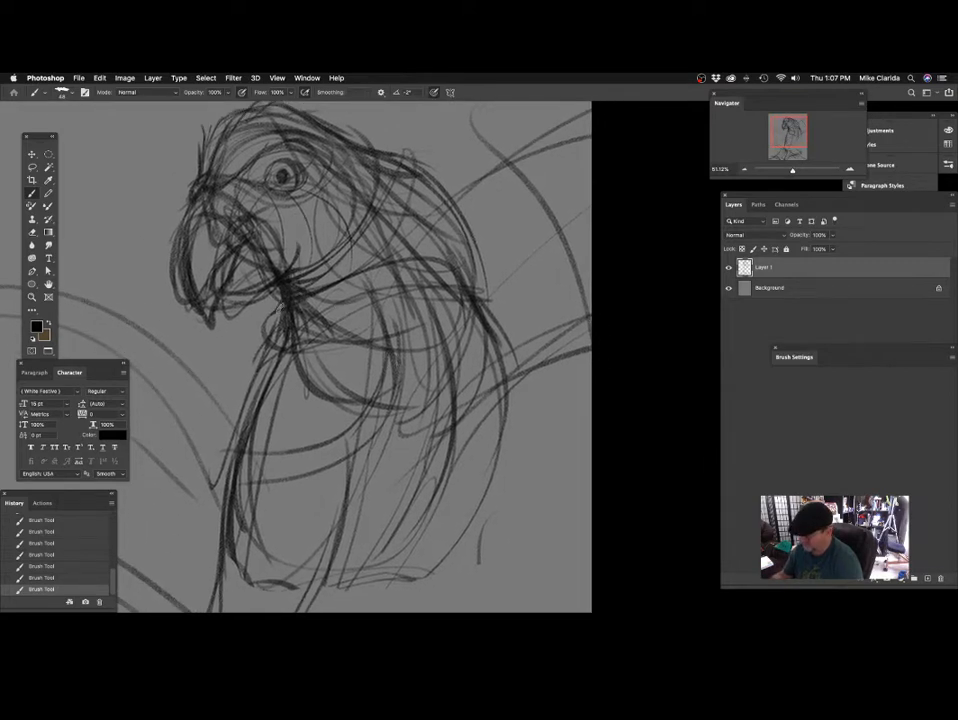
Darken the throat knot under the beak and the feather tuft at the nape.
mouse_move(460, 272)
left_mouse_down()
mouse_move(408, 293)
mouse_move(302, 310)
left_mouse_up()
mouse_move(272, 208)
left_mouse_down()
mouse_move(332, 231)
mouse_move(288, 205)
left_mouse_up()
mouse_move(318, 266)
left_mouse_down()
mouse_move(326, 225)
mouse_move(401, 239)
left_mouse_up()
mouse_move(242, 243)
left_mouse_down()
mouse_move(306, 278)
mouse_move(316, 272)
left_mouse_up()
left_click_drag(379, 281, 352, 284)
left_click_drag(352, 284, 380, 264)
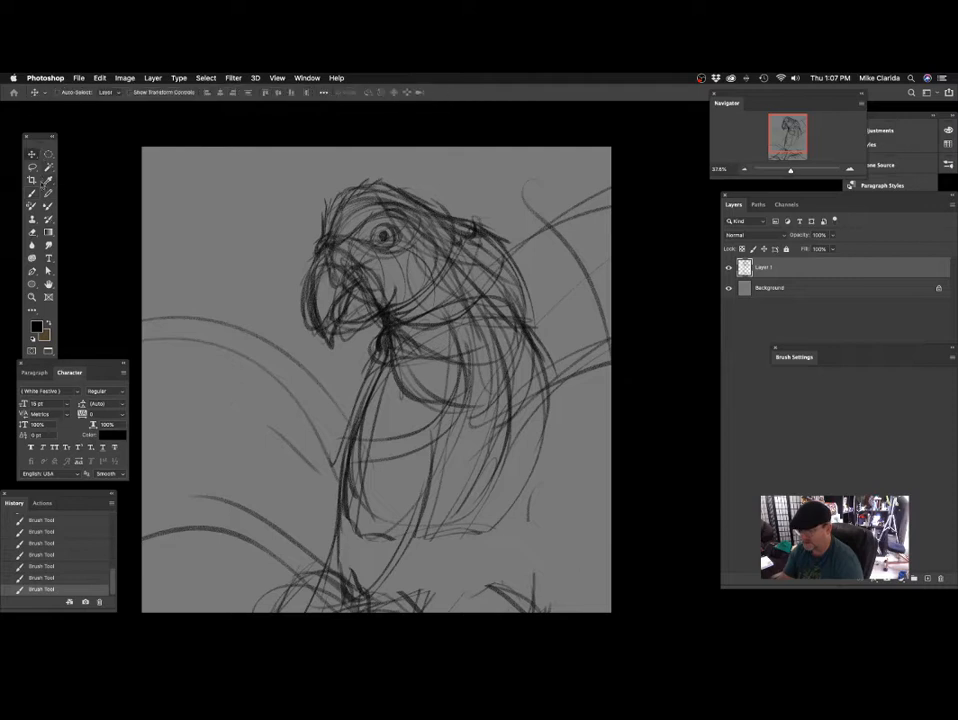
Lasso the parrot's head and beak, widen them toward the front to about 108.7% with Free Transform, and deselect.
key("l")
mouse_move(452, 255)
left_mouse_down()
mouse_move(400, 168)
mouse_move(299, 318)
mouse_move(312, 340)
mouse_move(345, 350)
left_mouse_up()
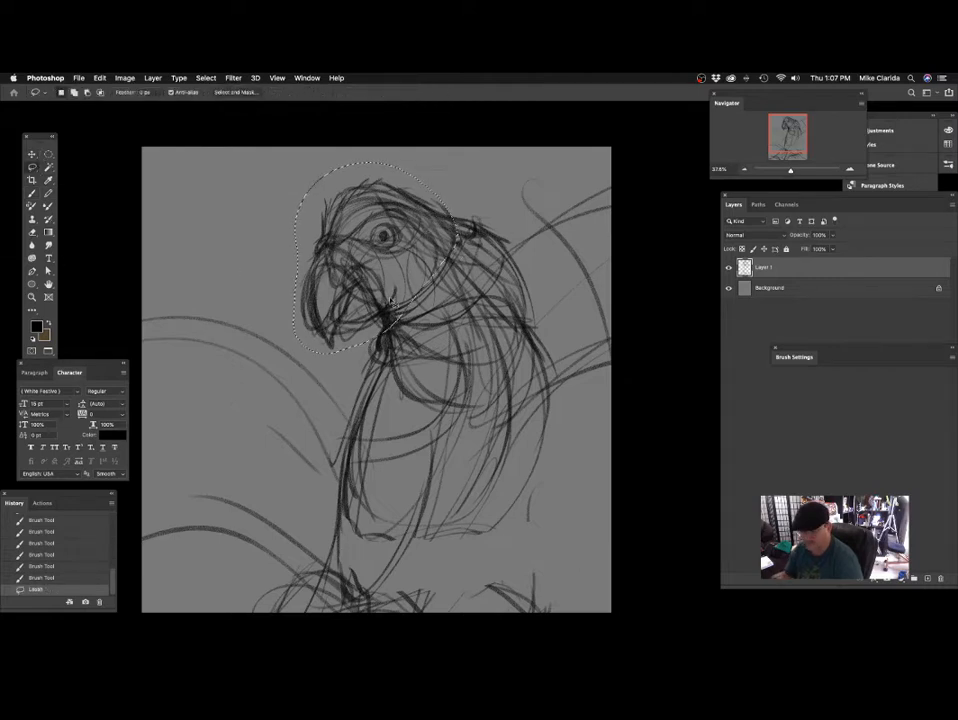
key("ctrl+t")
left_click_drag(293, 258, 278, 258)
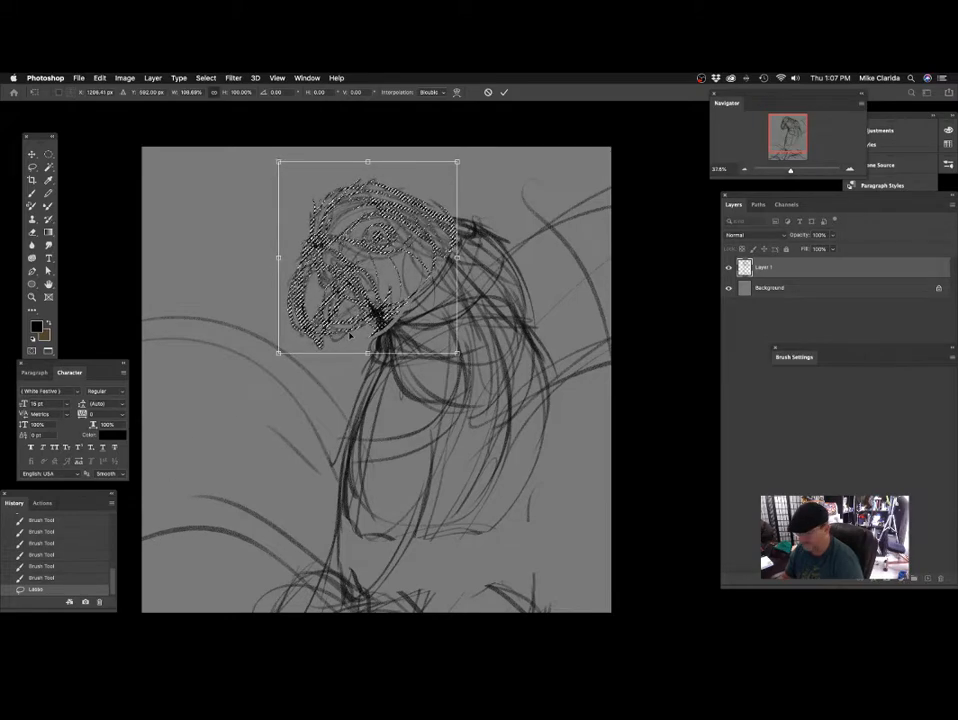
key("Return")
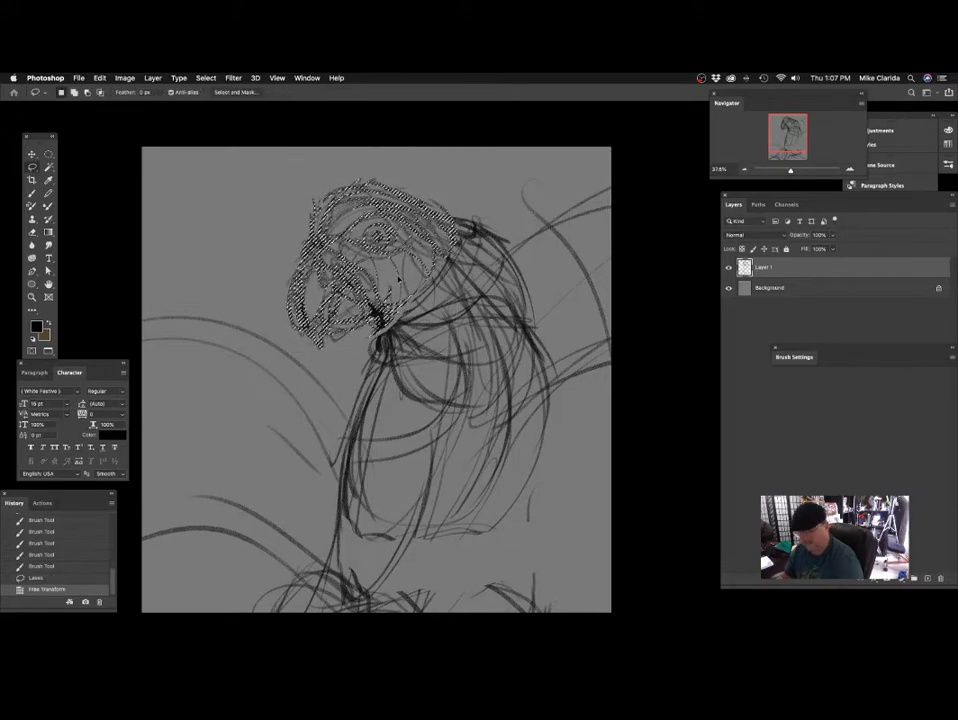
key("ctrl+d")
scroll(430, 290, "right", 2)
left_click_drag(441, 291, 435, 247)
scroll(390, 280, "up", 2)
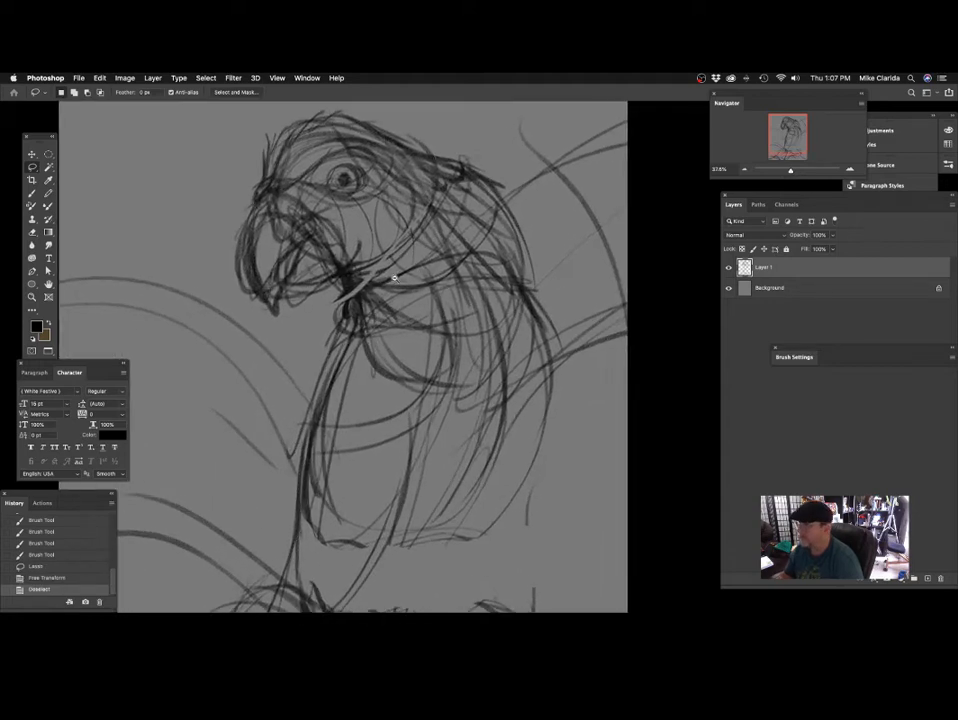
left_click_drag(396, 279, 372, 288)
left_click(350, 313)
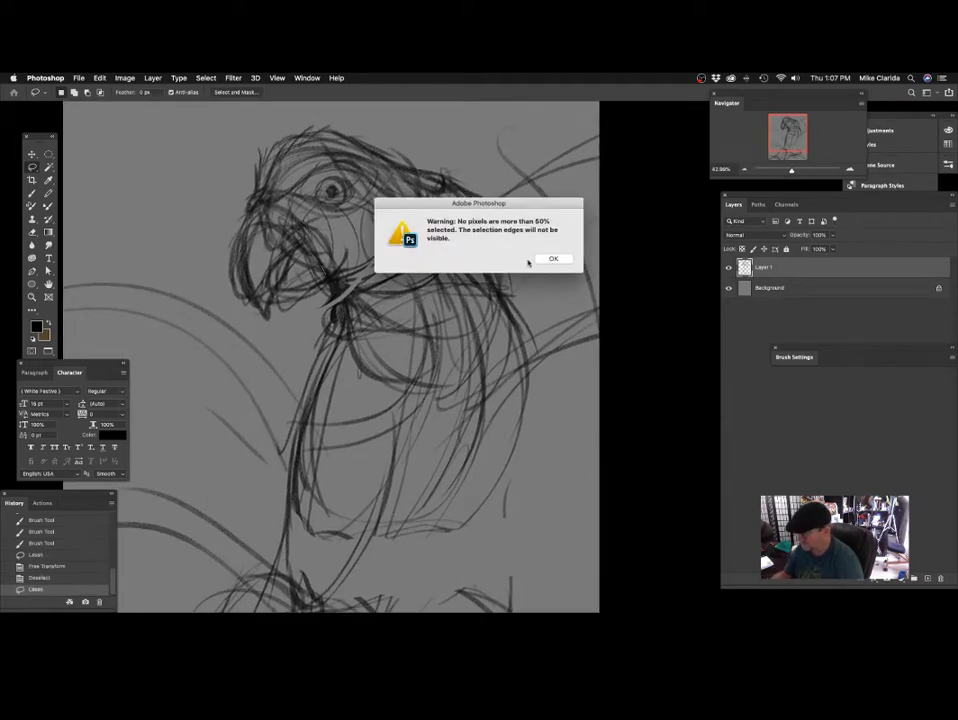
key("Return")
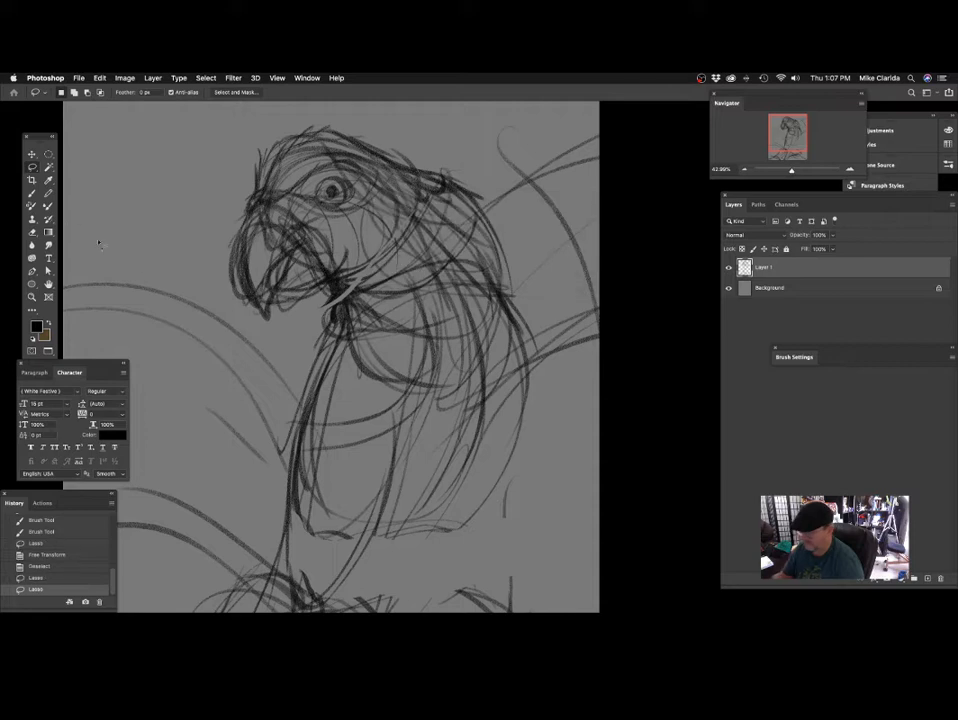
Switch back to the Brush tool and clear the leftover selection.
left_click(33, 194)
left_click_drag(487, 272, 481, 283)
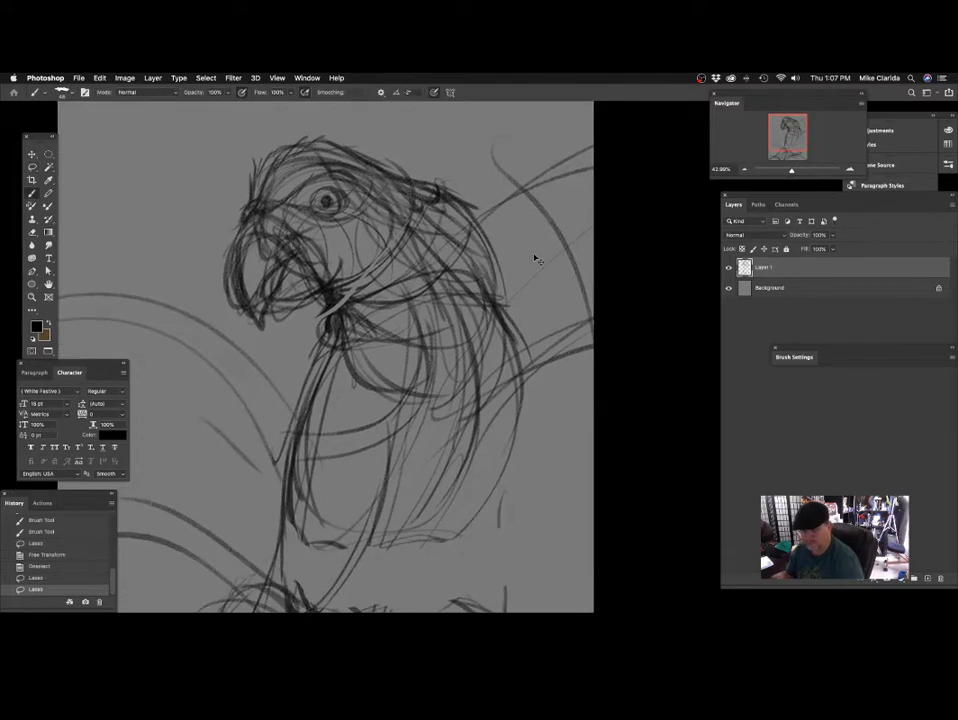
key("super+d")
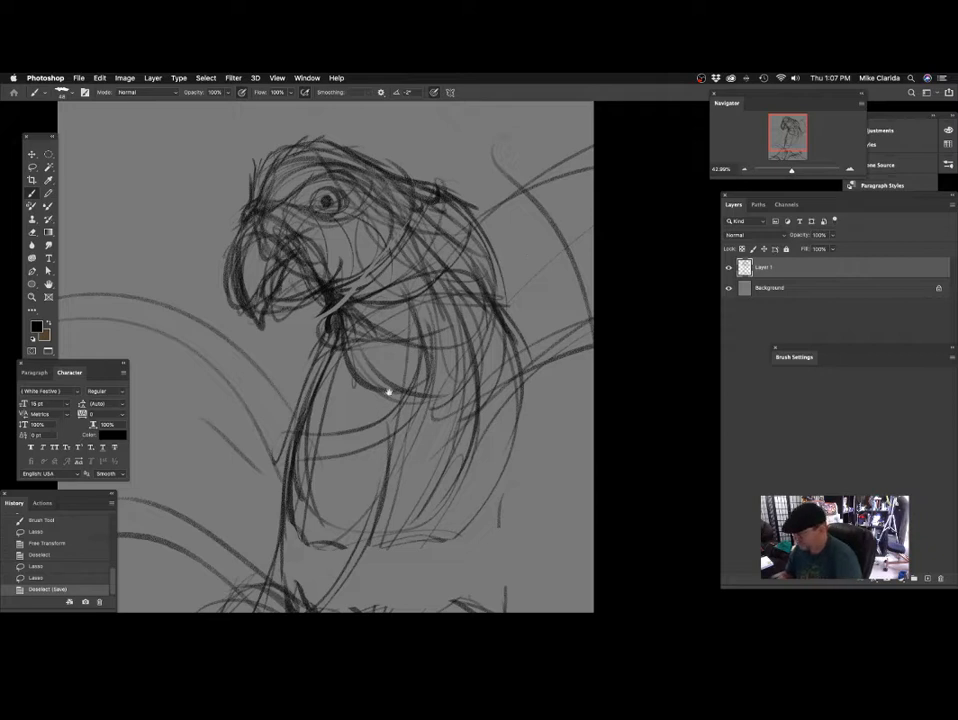
Reinforce the parrot's nape and upper back outline with dark strokes running down over the shoulder.
left_click_drag(389, 392, 350, 405)
left_click_drag(381, 310, 351, 302)
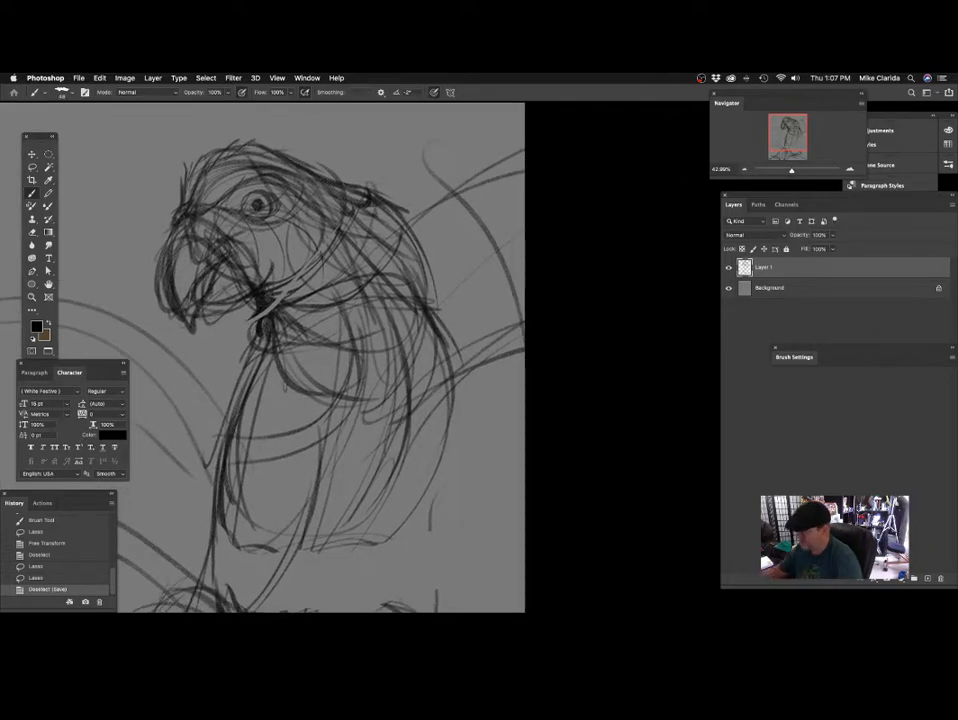
left_click_drag(352, 187, 369, 193)
mouse_move(385, 205)
left_mouse_down()
mouse_move(422, 279)
mouse_move(378, 210)
mouse_move(391, 230)
left_mouse_up()
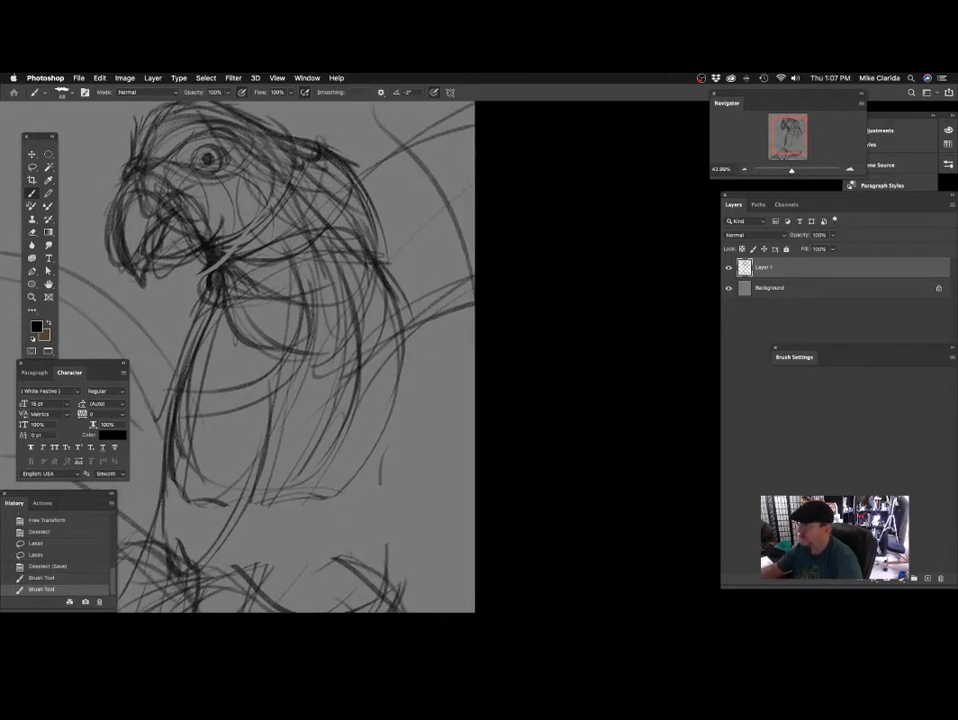
mouse_move(248, 147)
left_mouse_down()
mouse_move(286, 168)
mouse_move(302, 208)
left_mouse_up()
left_click_drag(281, 174, 324, 253)
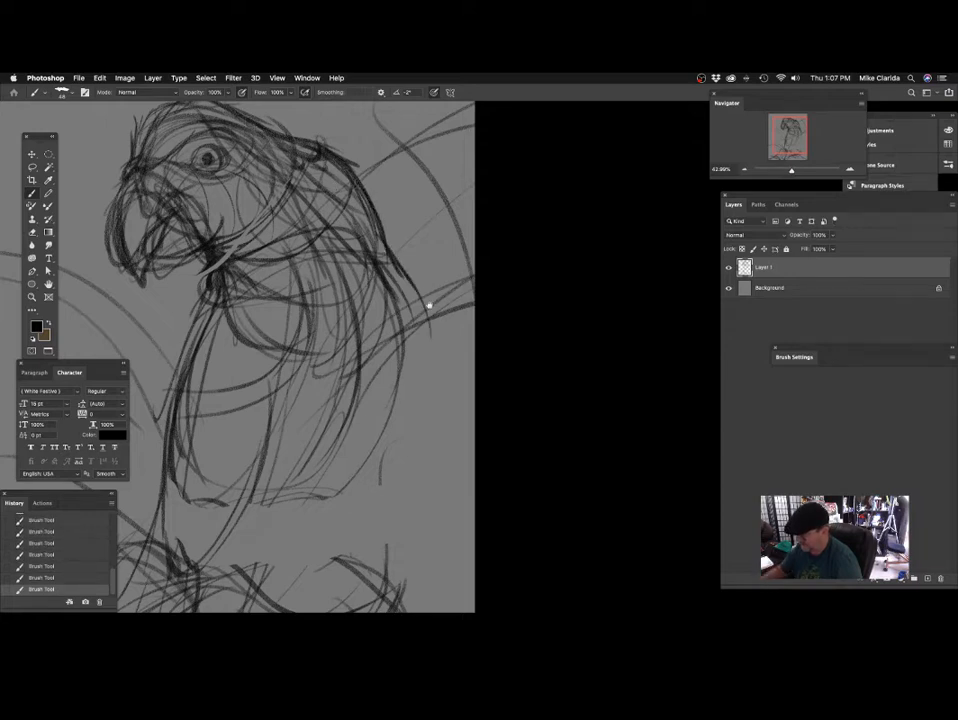
mouse_move(436, 302)
left_mouse_down()
mouse_move(490, 293)
mouse_move(442, 280)
left_mouse_up()
Darken the shoulder line and sweep a bold curve down the outer edge of the folded wing.
mouse_move(367, 207)
left_mouse_down()
mouse_move(396, 275)
mouse_move(393, 316)
left_mouse_up()
mouse_move(373, 238)
left_mouse_down()
mouse_move(397, 324)
mouse_move(430, 332)
mouse_move(418, 334)
left_mouse_up()
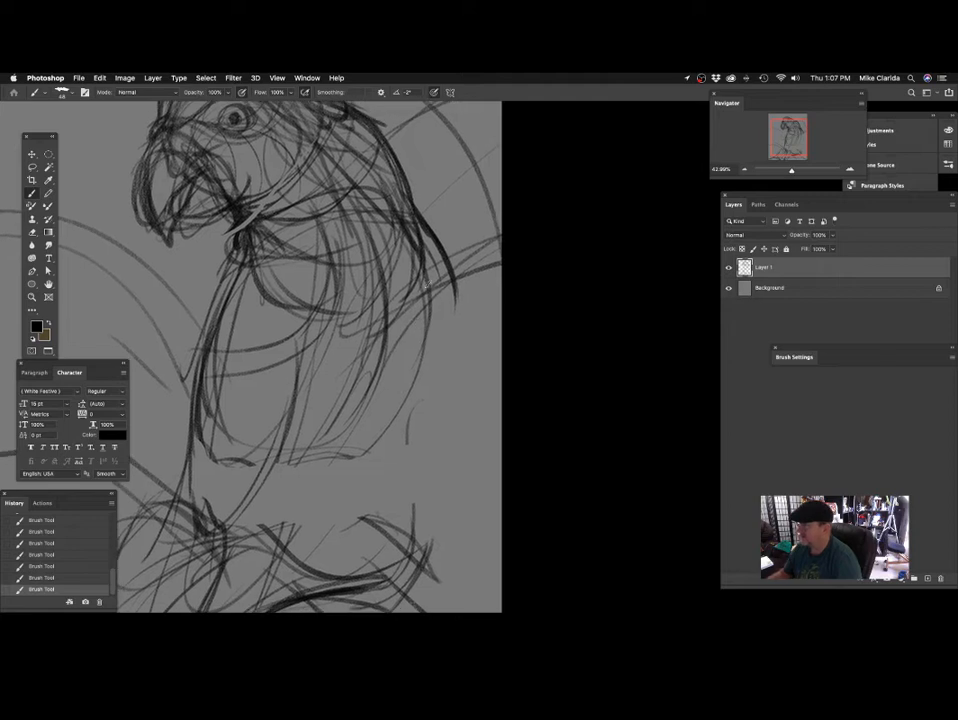
left_click_drag(405, 218, 428, 338)
mouse_move(422, 260)
left_mouse_down()
mouse_move(424, 368)
mouse_move(389, 444)
left_mouse_up()
mouse_move(392, 419)
left_mouse_down()
mouse_move(440, 393)
mouse_move(425, 409)
left_mouse_up()
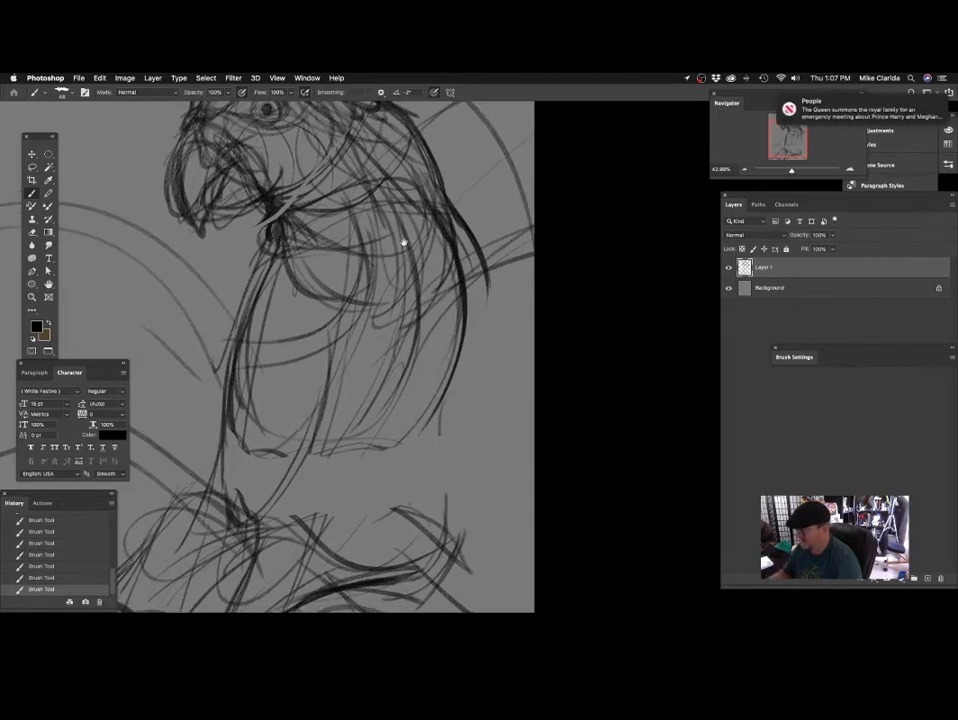
Sketch curved feather strokes below the throat knot and along the front of the chest, undoing one stray stroke.
mouse_move(406, 275)
left_mouse_down()
mouse_move(433, 313)
mouse_move(451, 310)
mouse_move(446, 289)
left_mouse_up()
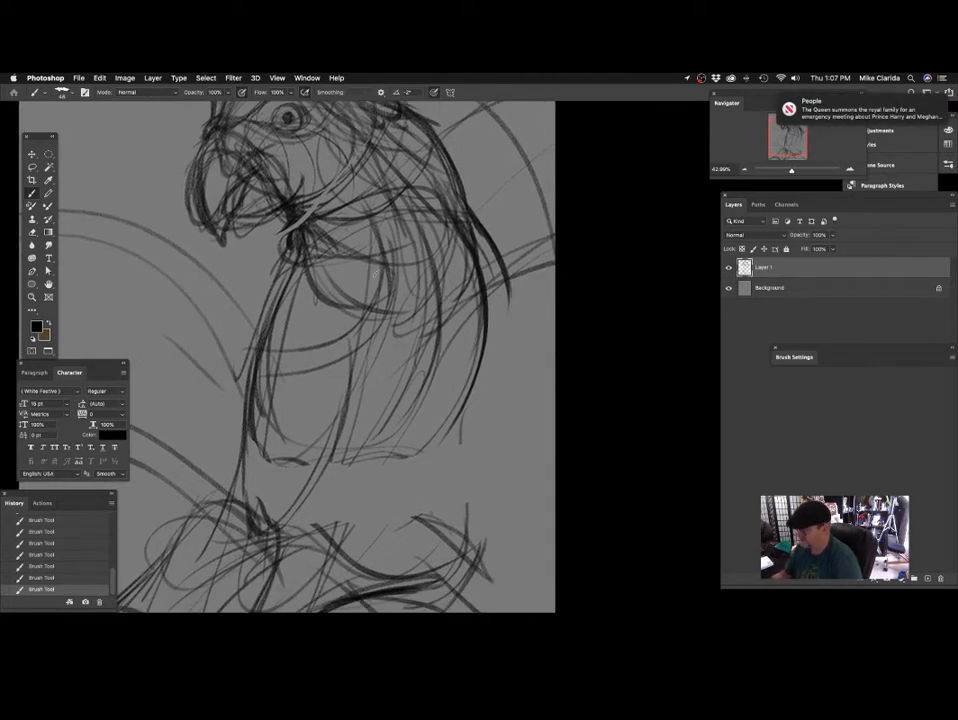
mouse_move(336, 221)
left_mouse_down()
mouse_move(353, 300)
mouse_move(346, 342)
left_mouse_up()
left_click_drag(358, 346, 399, 356)
left_click_drag(333, 235, 294, 308)
left_click_drag(352, 295, 356, 279)
key("super+z")
left_click_drag(331, 226, 305, 288)
left_click_drag(330, 238, 311, 306)
mouse_move(383, 213)
left_mouse_down()
mouse_move(317, 291)
mouse_move(366, 286)
left_mouse_up()
left_click_drag(397, 317, 388, 265)
left_click_drag(331, 189, 286, 314)
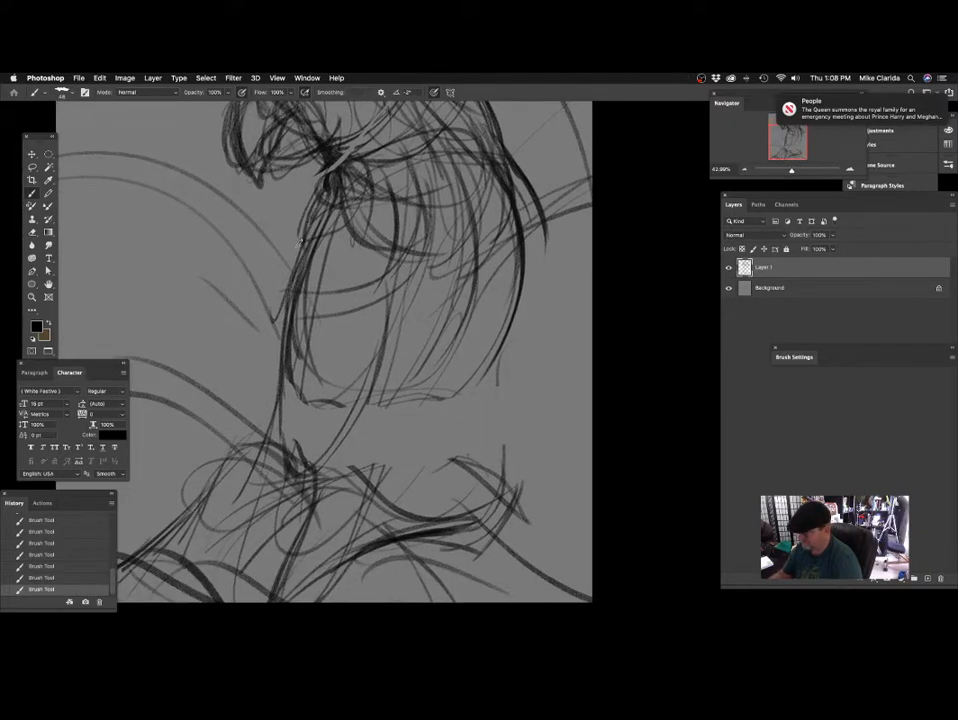
Strengthen the front breast contour and draw a darker curve across the belly up to the throat feathers.
left_click_drag(314, 210, 282, 312)
mouse_move(304, 283)
left_mouse_down()
mouse_move(389, 243)
mouse_move(390, 229)
left_mouse_up()
left_click_drag(386, 169, 368, 260)
left_click_drag(455, 252, 404, 308)
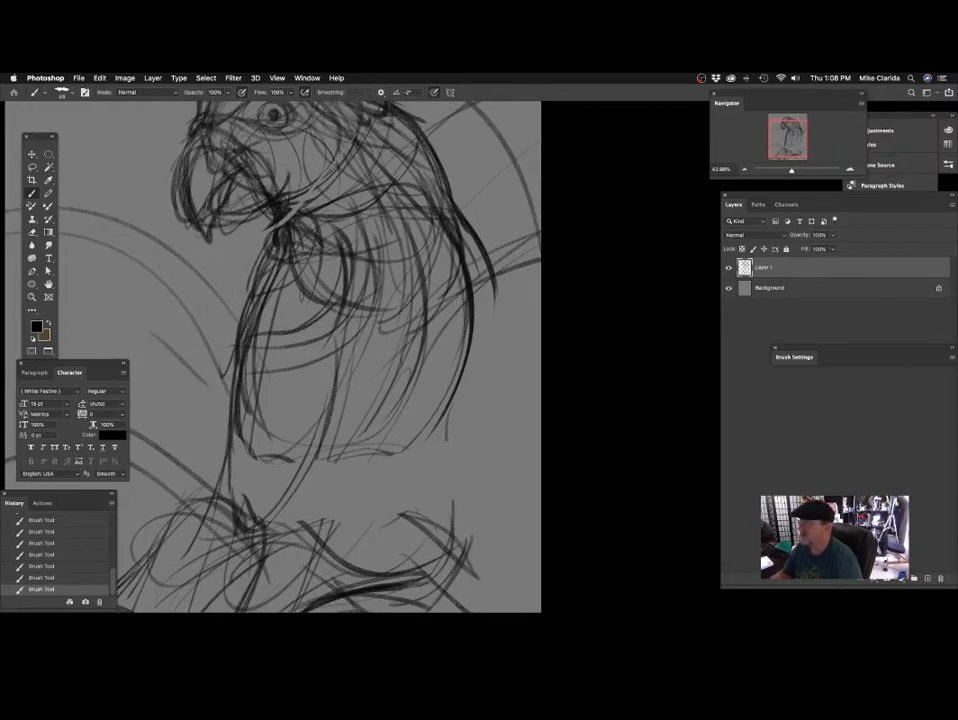
Add long curved feather strokes from the throat across the shoulder and down the inner wing.
left_click_drag(271, 258, 386, 213)
left_click_drag(442, 221, 421, 246)
mouse_move(342, 179)
left_mouse_down()
mouse_move(394, 288)
mouse_move(380, 347)
left_mouse_up()
left_click_drag(438, 319, 402, 280)
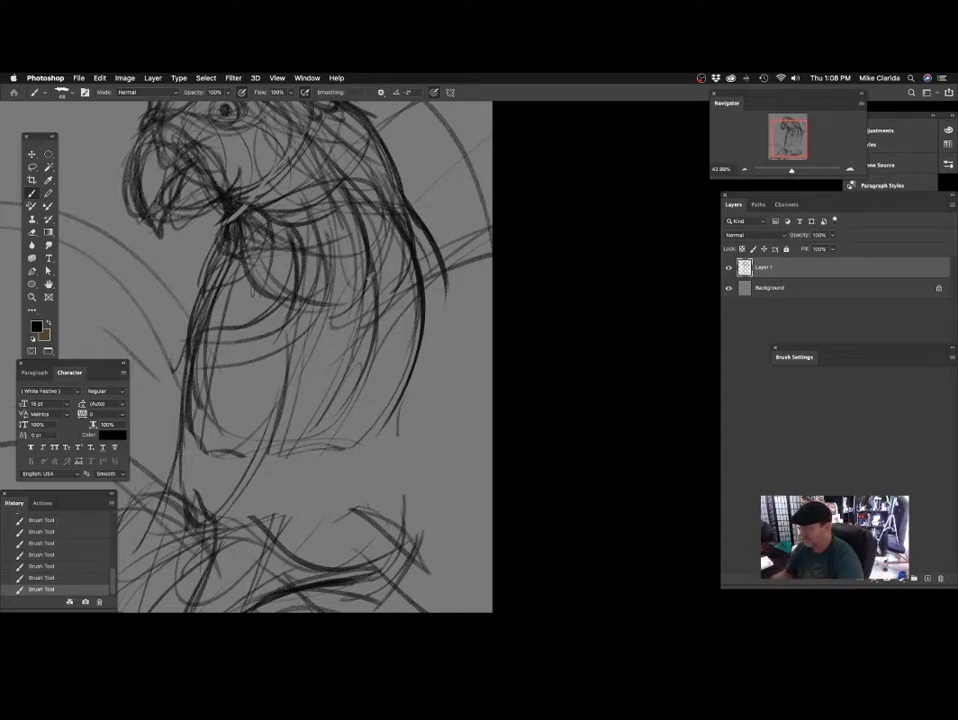
left_click_drag(277, 206, 348, 165)
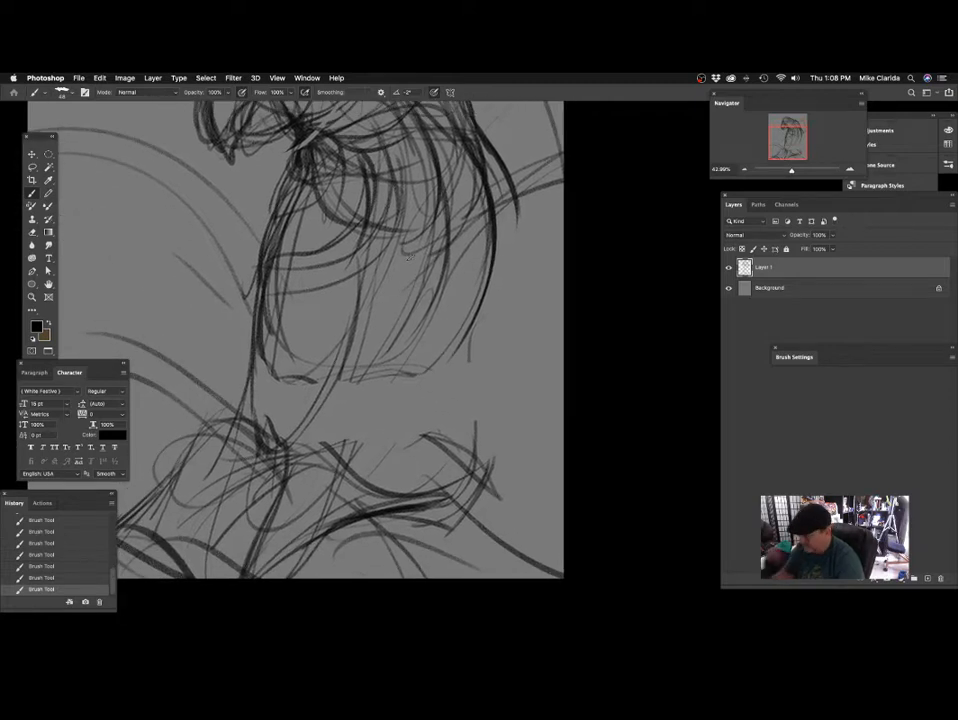
mouse_move(408, 256)
left_mouse_down()
mouse_move(428, 342)
mouse_move(449, 295)
mouse_move(440, 321)
mouse_move(362, 348)
left_mouse_up()
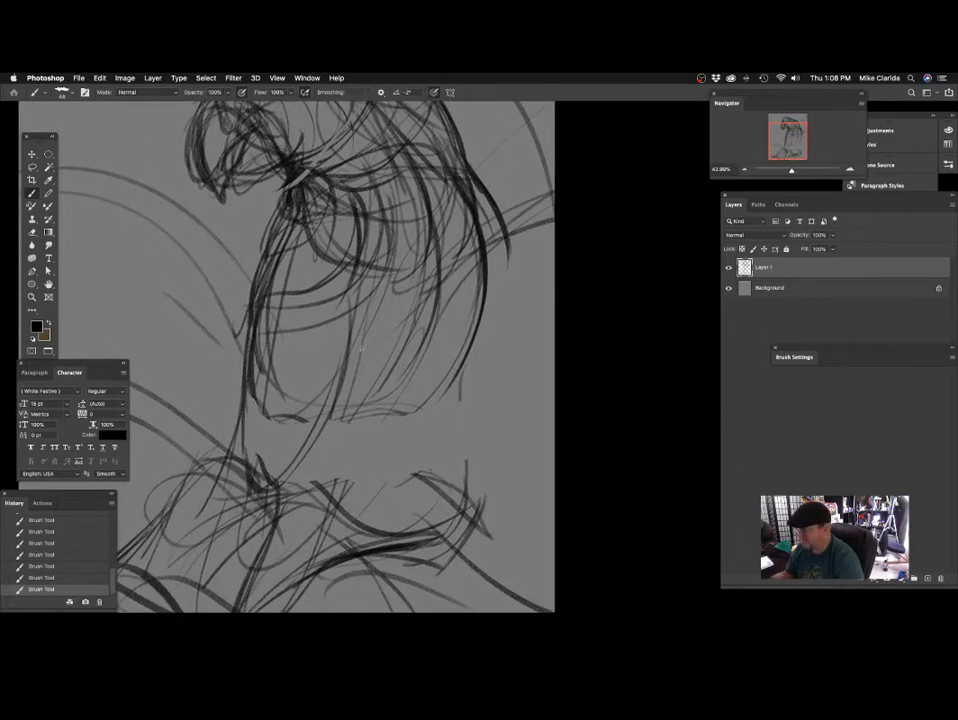
left_click_drag(363, 267, 374, 259)
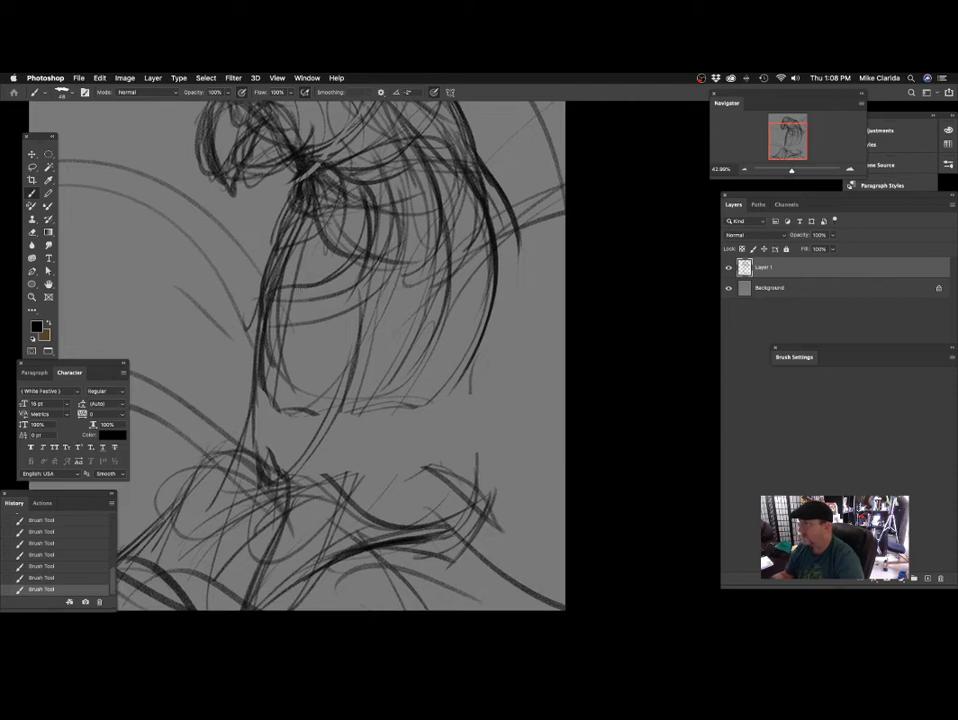
Build up the belly's front edge, add crosswise contour curves and round off its lower end.
left_click_drag(273, 249, 238, 356)
mouse_move(293, 208)
left_mouse_down()
mouse_move(253, 286)
mouse_move(245, 350)
left_mouse_up()
mouse_move(258, 269)
left_mouse_down()
mouse_move(303, 341)
mouse_move(289, 351)
left_mouse_up()
mouse_move(238, 352)
left_mouse_down()
mouse_move(371, 257)
mouse_move(387, 186)
left_mouse_up()
left_click_drag(439, 251, 430, 258)
scroll(430, 258, "down", 2)
left_click_drag(338, 148, 332, 315)
mouse_move(346, 225)
left_mouse_down()
mouse_move(349, 264)
mouse_move(308, 356)
left_mouse_up()
left_click_drag(330, 313, 362, 259)
left_click_drag(336, 342, 341, 314)
left_click_drag(325, 258, 275, 190)
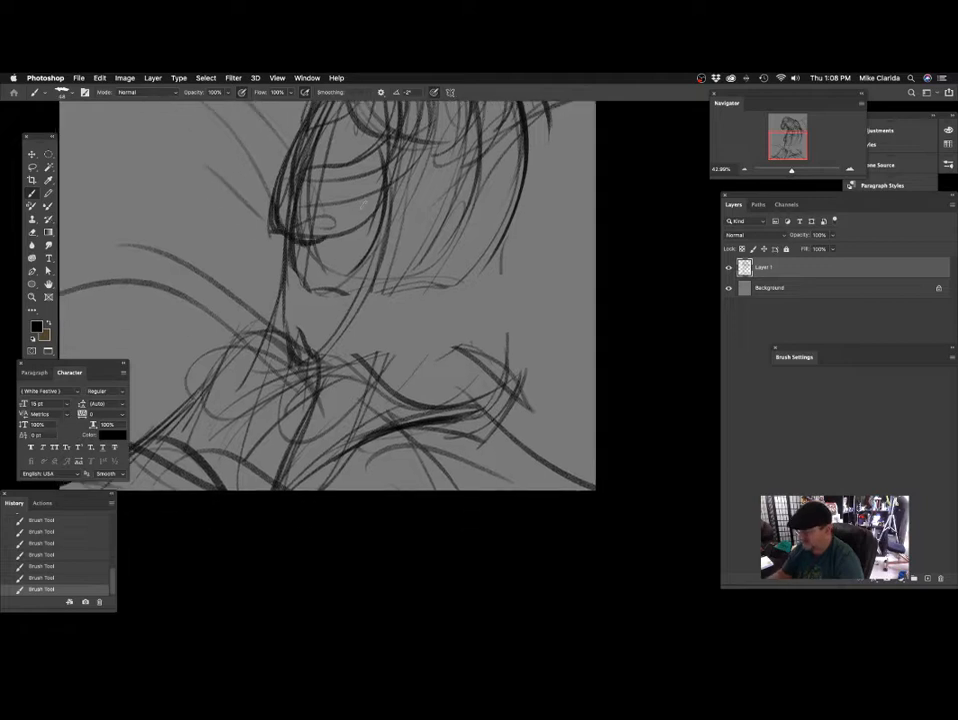
left_click_drag(360, 200, 260, 340)
Draw bold lines from the belly down to the perch and arch the perch's contour beneath them.
scroll(368, 297, "down", 2)
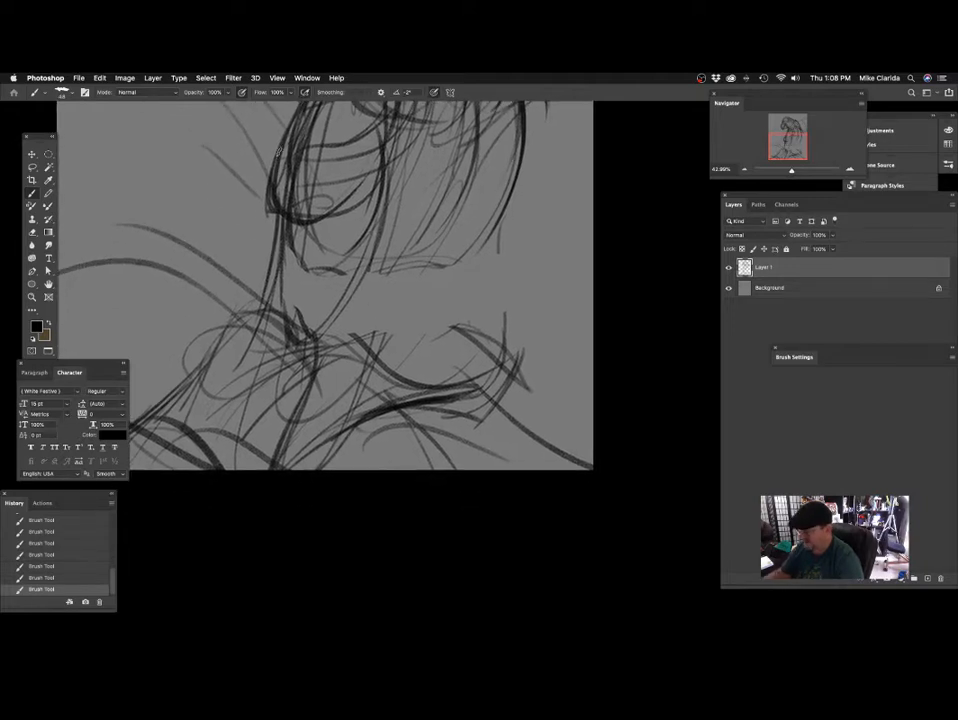
left_click_drag(292, 165, 257, 335)
left_click_drag(282, 238, 257, 368)
left_click_drag(340, 327, 364, 284)
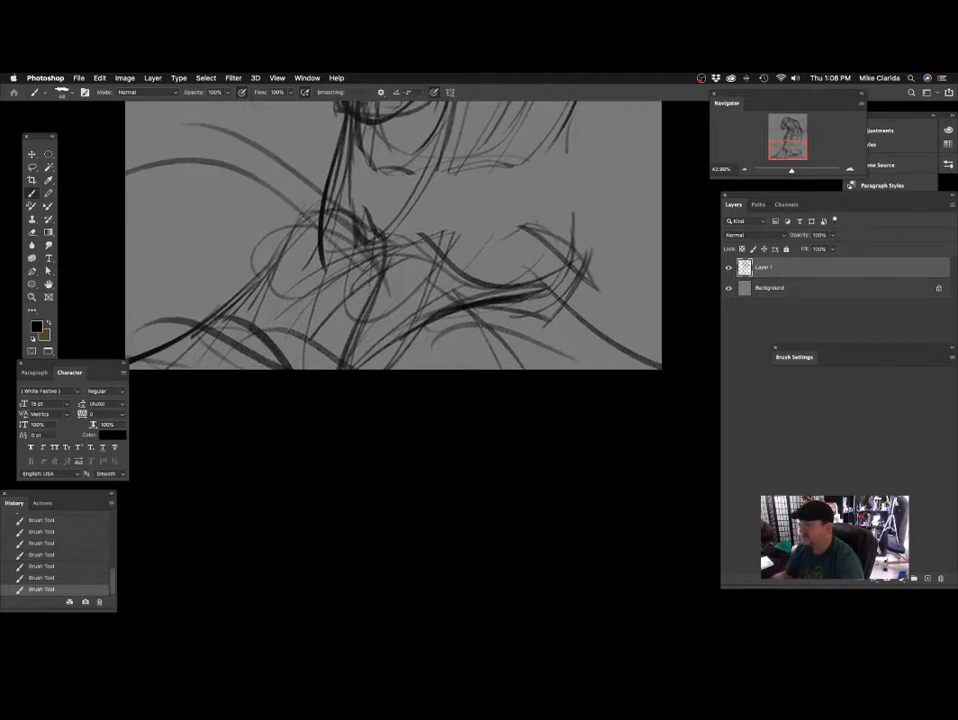
mouse_move(348, 168)
left_mouse_down()
mouse_move(310, 284)
mouse_move(349, 292)
mouse_move(350, 302)
left_mouse_up()
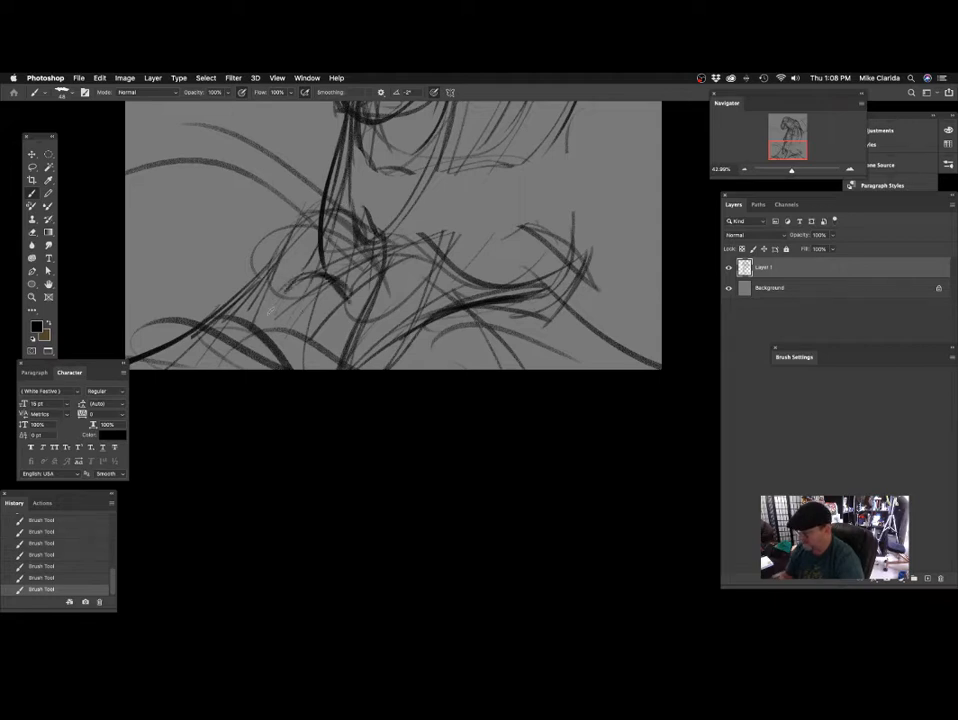
left_click_drag(270, 310, 237, 345)
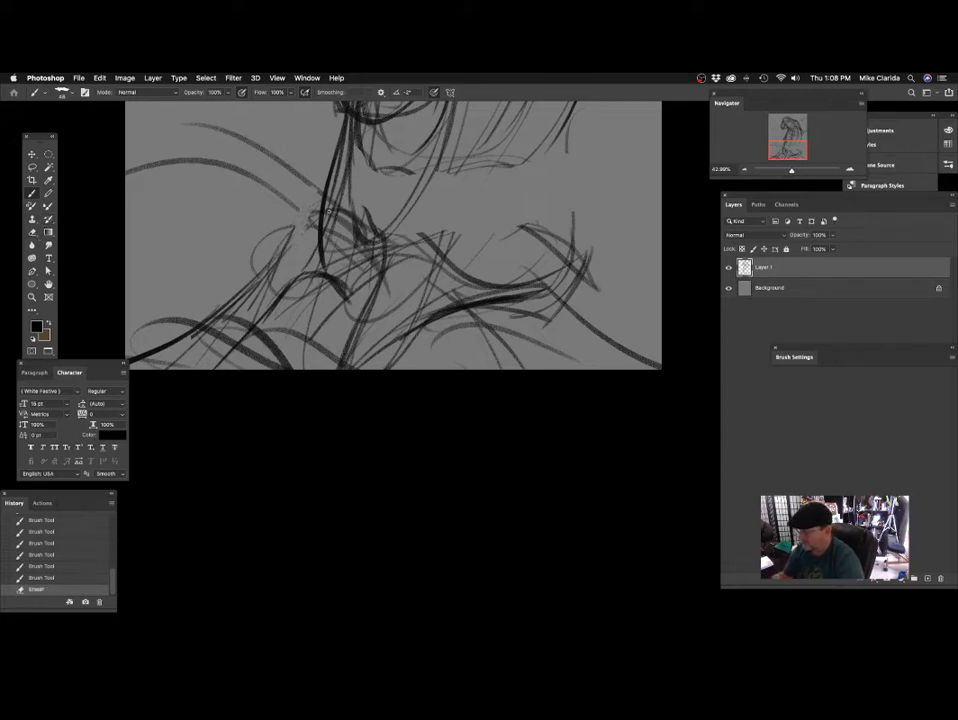
Erase the old construction lines beside the lower body and across the lower-left corner of the sketch.
left_click(330, 212)
left_click(540, 258)
left_click_drag(302, 216, 308, 237)
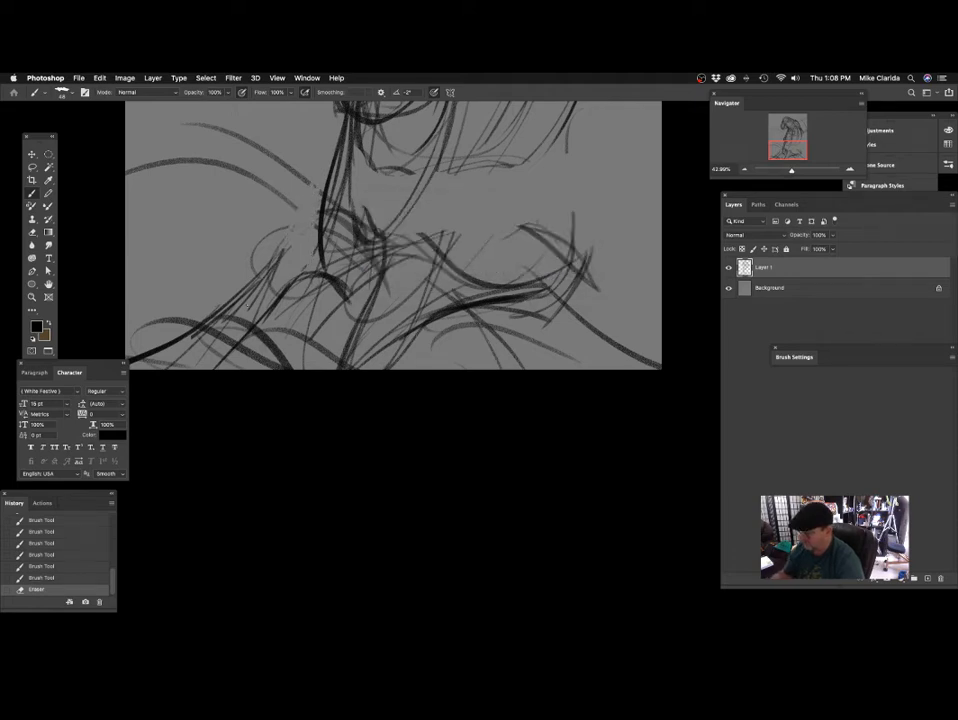
mouse_move(249, 307)
left_mouse_down()
mouse_move(238, 292)
mouse_move(211, 316)
left_mouse_up()
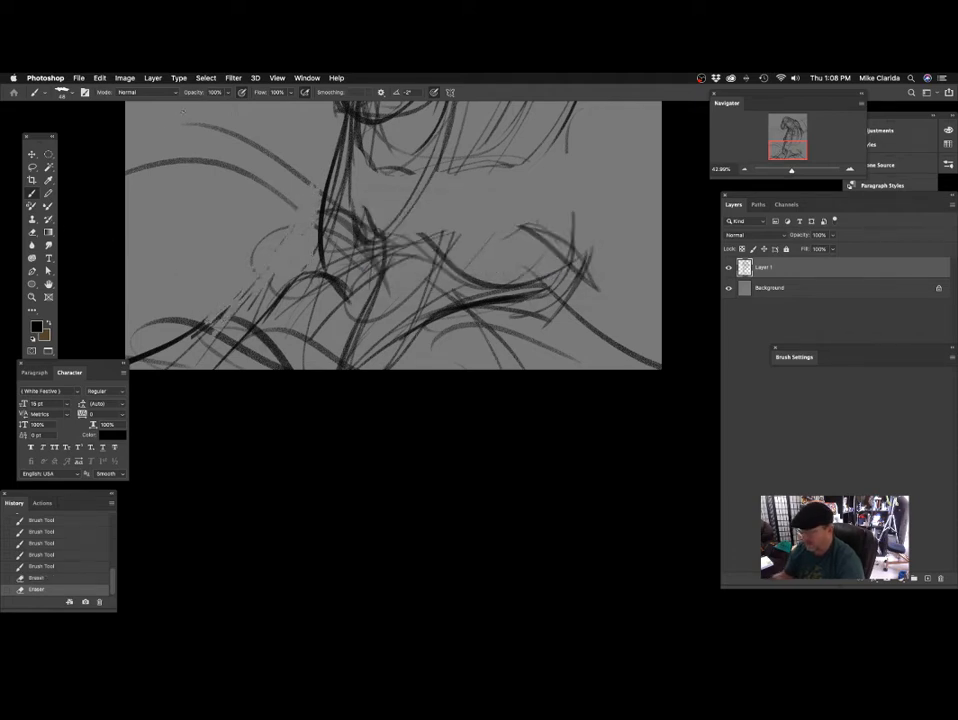
left_click_drag(325, 280, 367, 283)
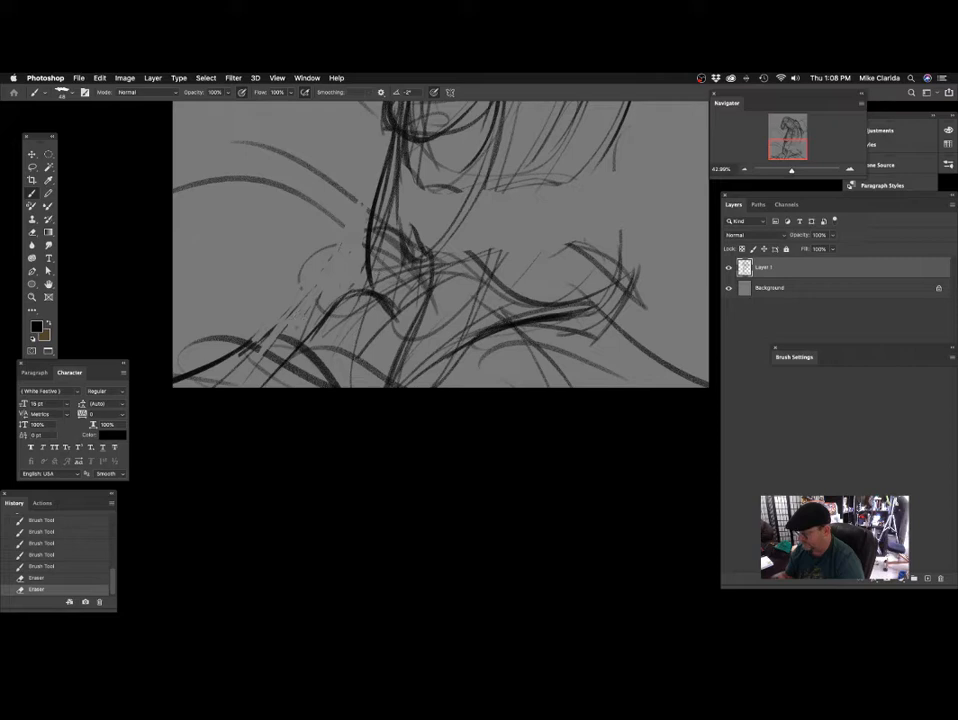
mouse_move(278, 352)
left_mouse_down()
mouse_move(253, 382)
mouse_move(243, 342)
mouse_move(259, 321)
left_mouse_up()
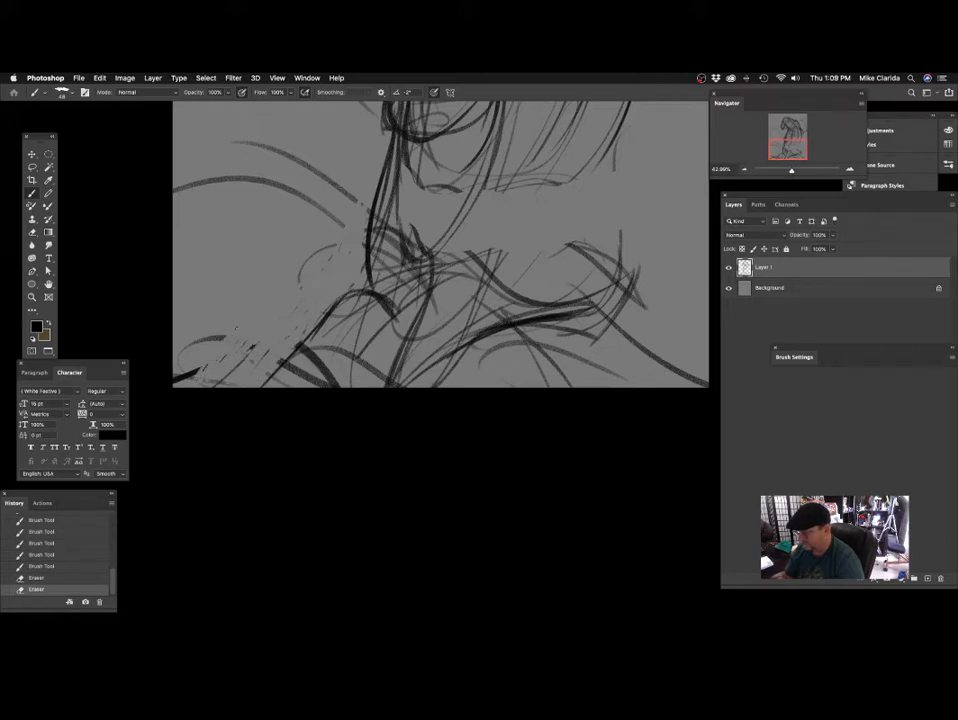
Redraw the near end of the perch with diagonal strokes and thicken the lines meeting it from above.
mouse_move(458, 244)
left_mouse_down()
mouse_move(335, 354)
mouse_move(447, 269)
mouse_move(374, 287)
left_mouse_up()
left_click_drag(245, 387, 282, 322)
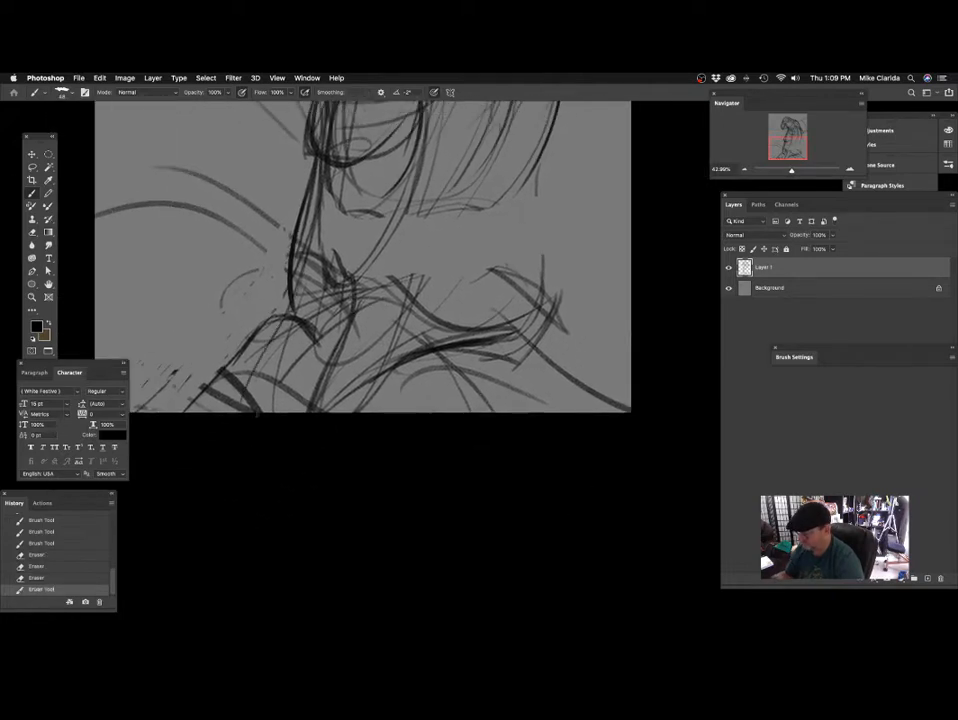
left_click_drag(234, 410, 271, 341)
left_click_drag(208, 355, 273, 292)
left_click_drag(346, 321, 349, 295)
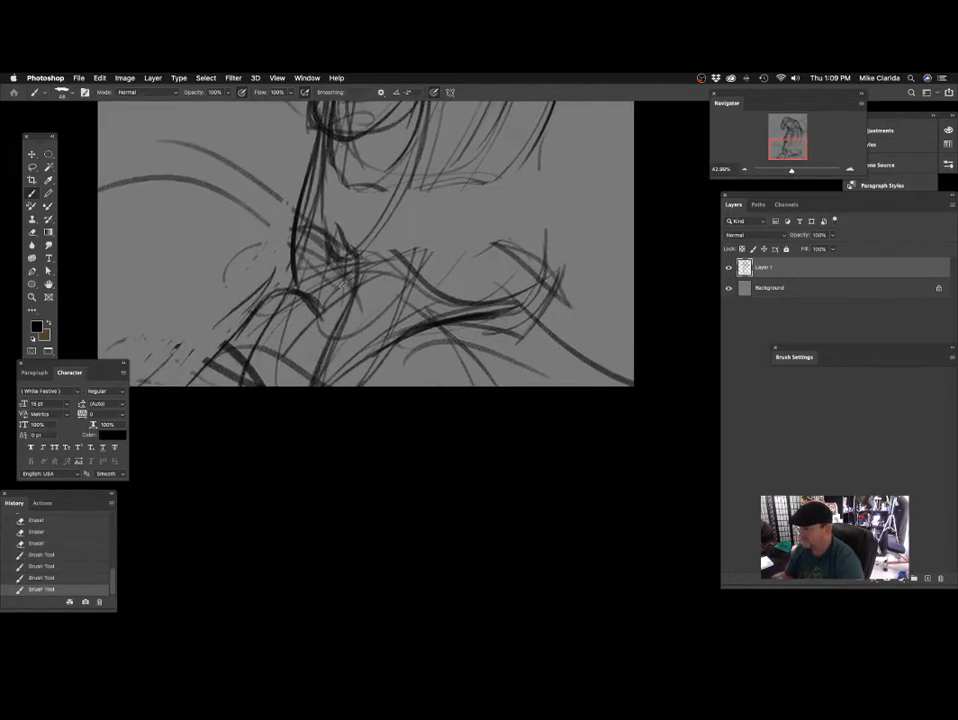
mouse_move(304, 160)
left_mouse_down()
mouse_move(288, 246)
mouse_move(313, 303)
left_mouse_up()
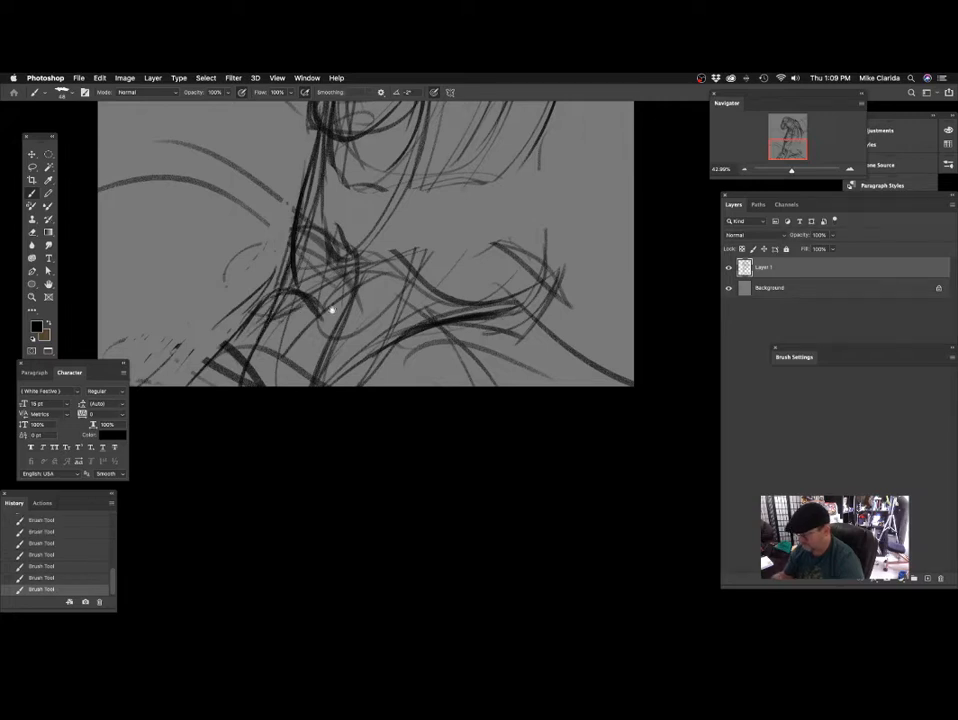
Darken the arch at the perch's near end and extend the branch's upper edge toward its far tip.
scroll(332, 310, "down", 3)
scroll(390, 289, "left", 3)
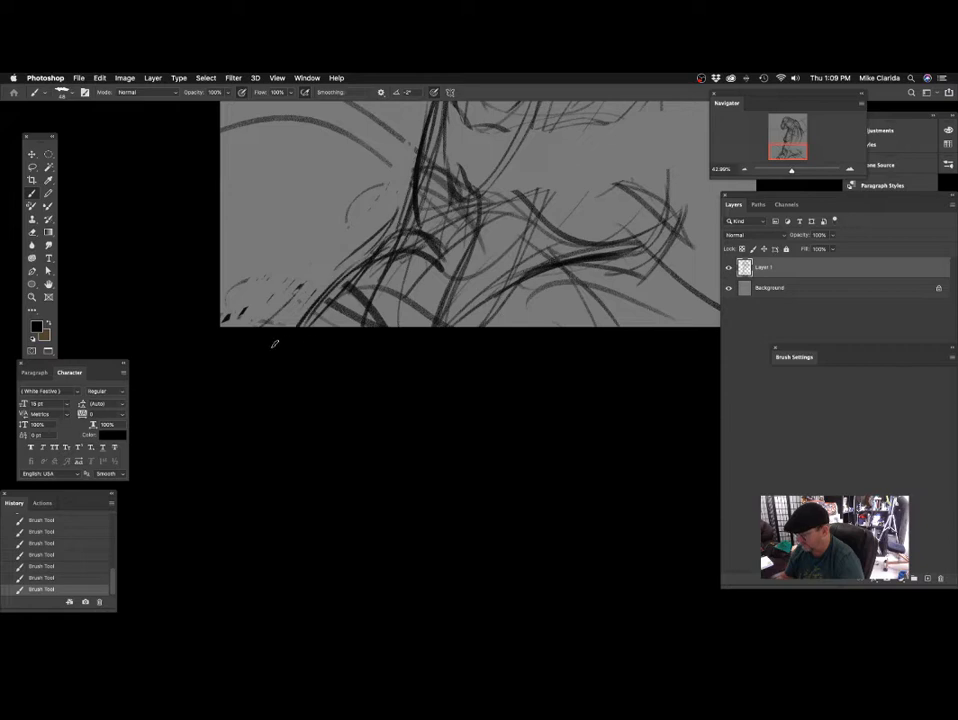
scroll(457, 293, "right", 3)
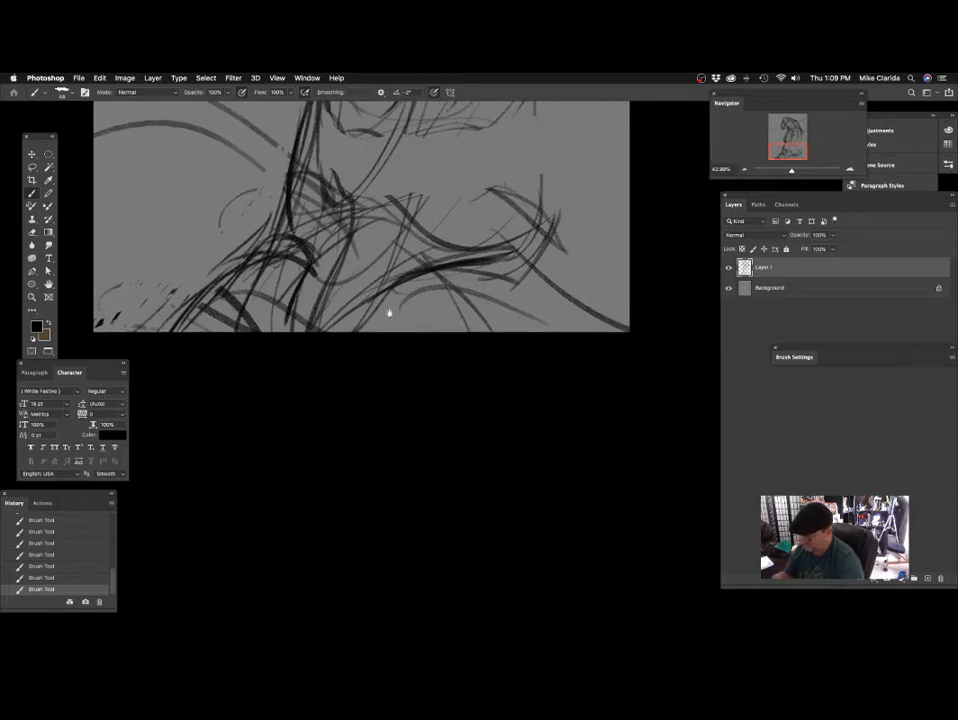
scroll(387, 314, "up", 3)
scroll(330, 330, "down", 2)
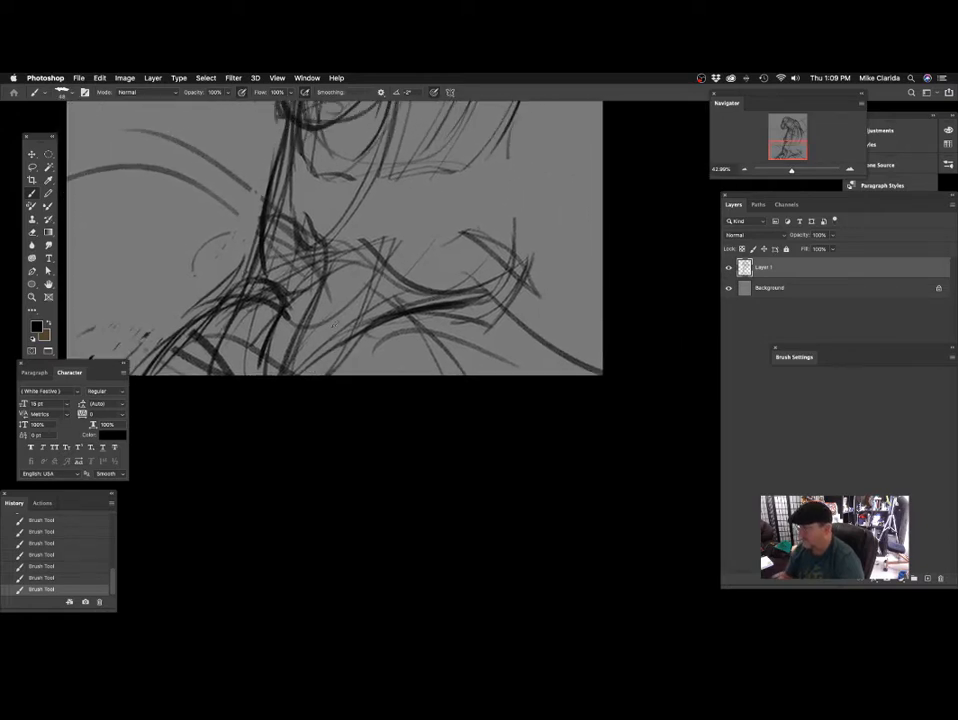
scroll(417, 310, "right", 3)
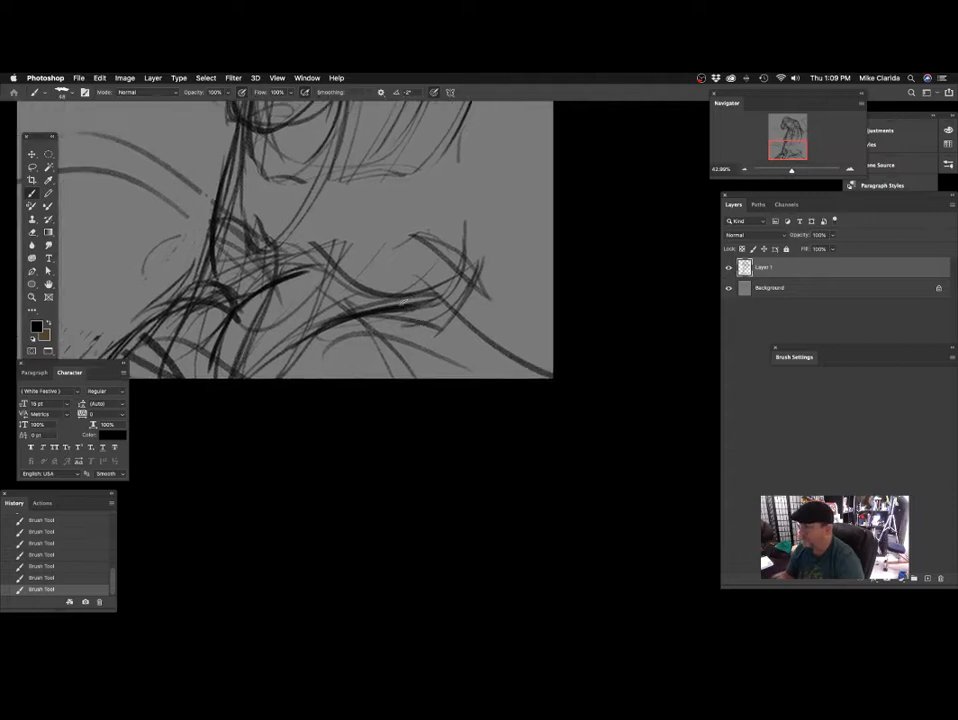
left_click_drag(456, 315, 468, 311)
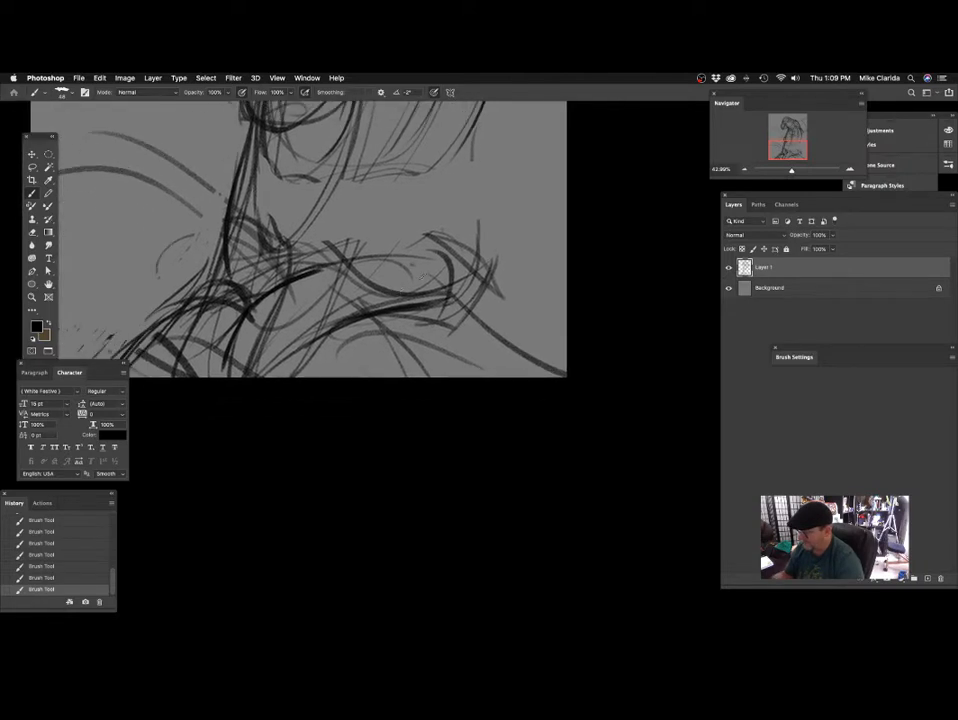
Wrap curved contour strokes around the branch to show its rounded form.
left_click_drag(414, 264, 406, 334)
mouse_move(329, 260)
left_mouse_down()
mouse_move(350, 315)
mouse_move(336, 338)
left_mouse_up()
mouse_move(361, 253)
left_mouse_down()
mouse_move(386, 310)
mouse_move(356, 348)
left_mouse_up()
mouse_move(435, 316)
left_mouse_down()
mouse_move(392, 535)
mouse_move(415, 406)
mouse_move(396, 437)
left_mouse_up()
mouse_move(398, 319)
left_mouse_down()
mouse_move(371, 351)
mouse_move(376, 358)
mouse_move(471, 408)
left_mouse_up()
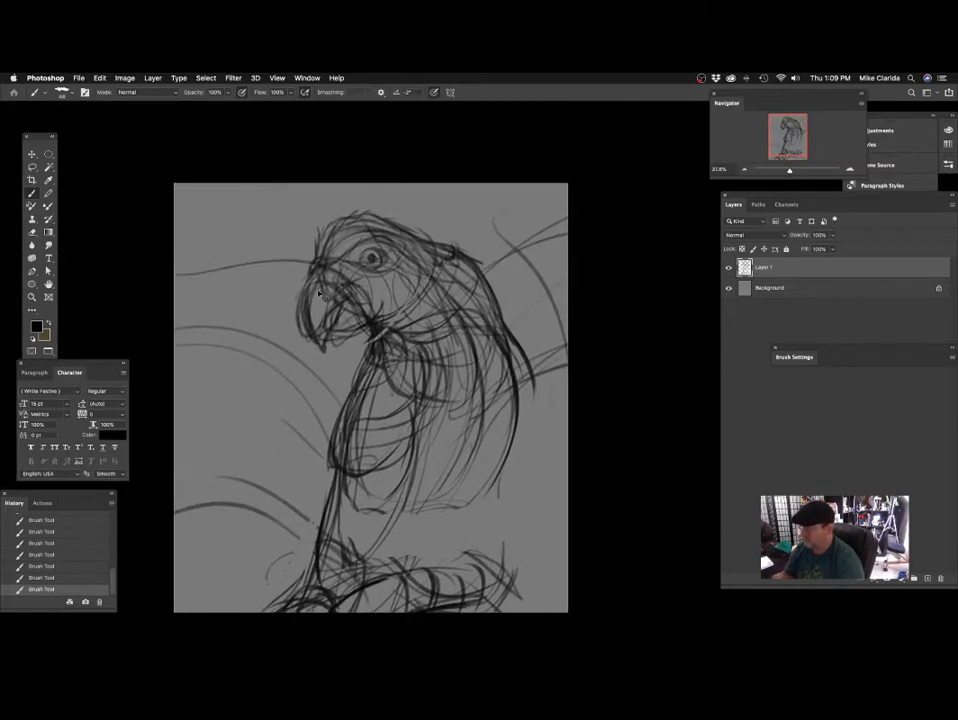
Undo the stray background stroke and sweep a large circular arc behind the parrot's head.
left_click_drag(316, 421, 360, 405)
left_click_drag(455, 329, 460, 356)
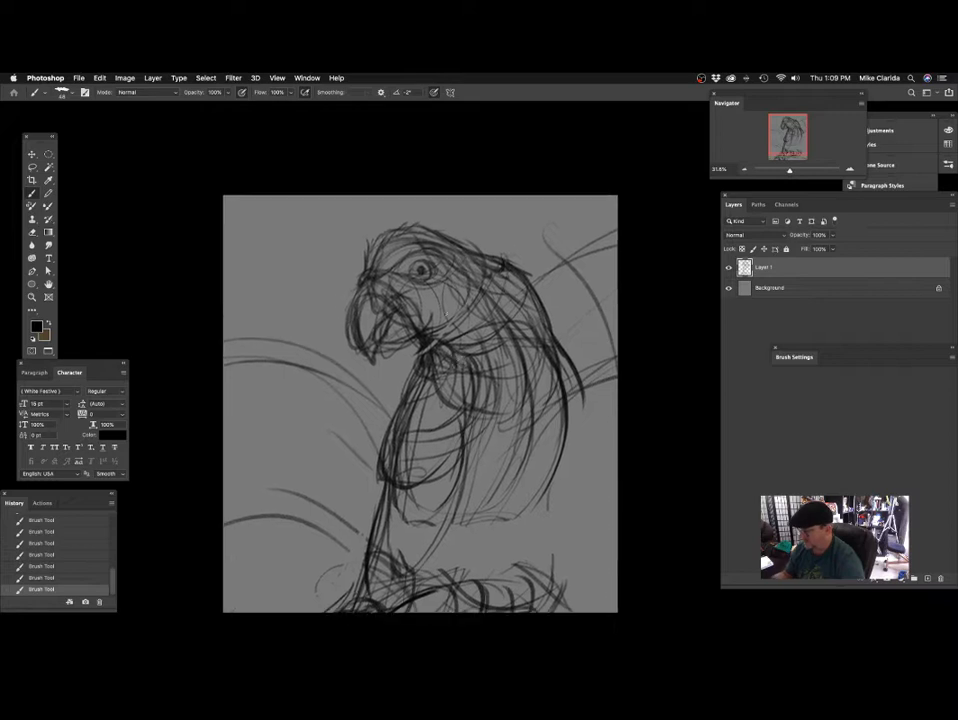
left_click_drag(327, 306, 335, 314)
left_click_drag(246, 306, 352, 217)
left_click_drag(418, 198, 470, 193)
key("super+z")
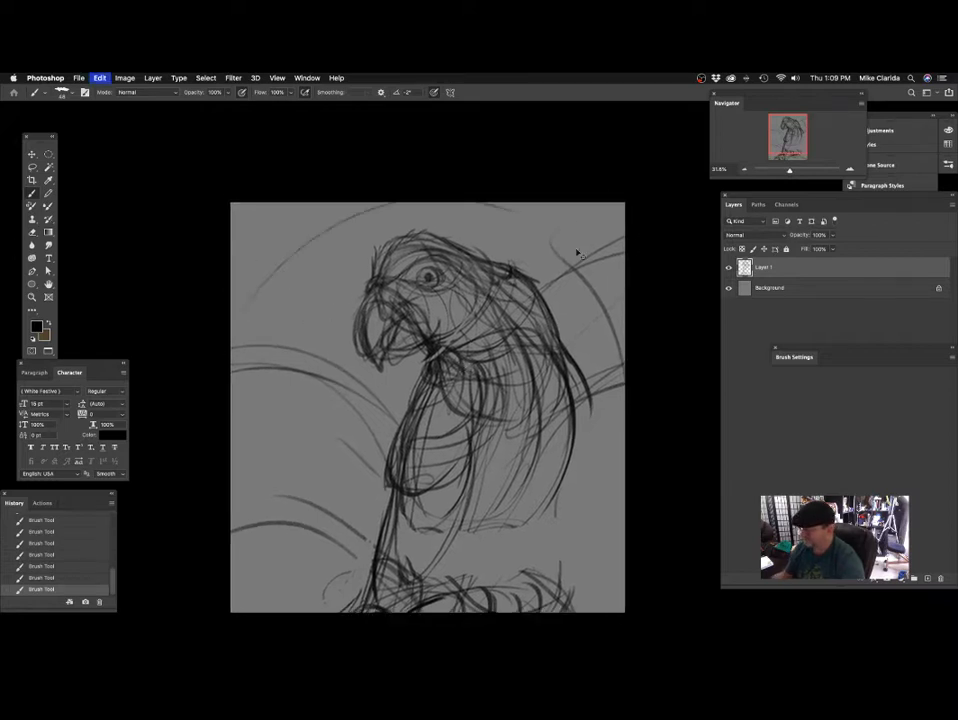
mouse_move(597, 287)
left_mouse_down()
mouse_move(510, 210)
mouse_move(247, 312)
left_mouse_up()
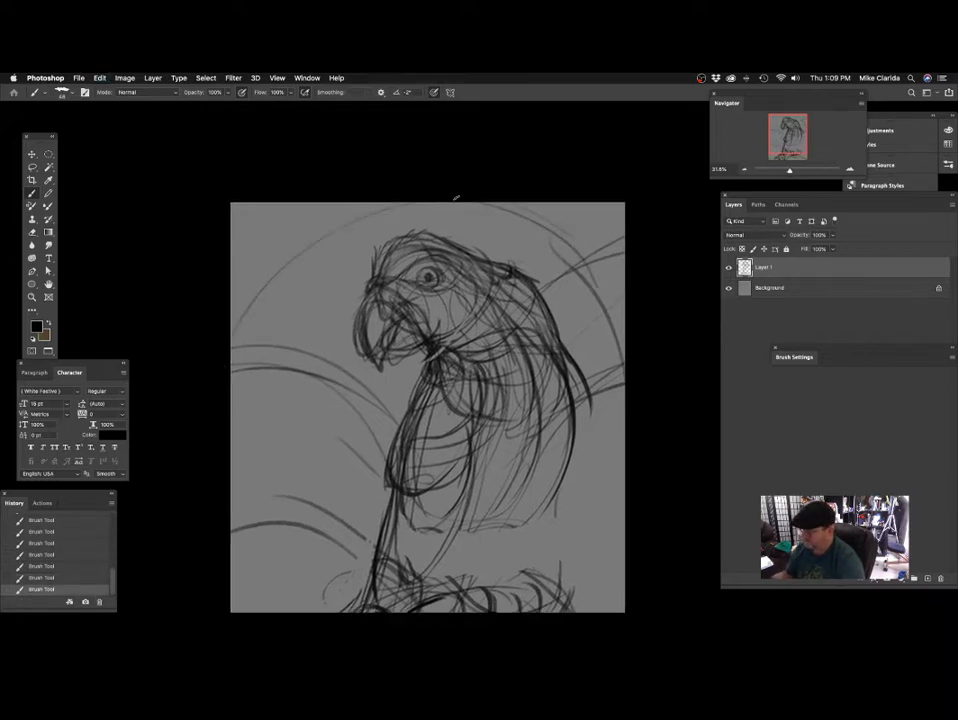
Sketch zigzag marks along the circular arc and add another sweeping background curve below the beak.
mouse_move(367, 281)
left_mouse_down()
mouse_move(357, 259)
mouse_move(372, 312)
left_mouse_up()
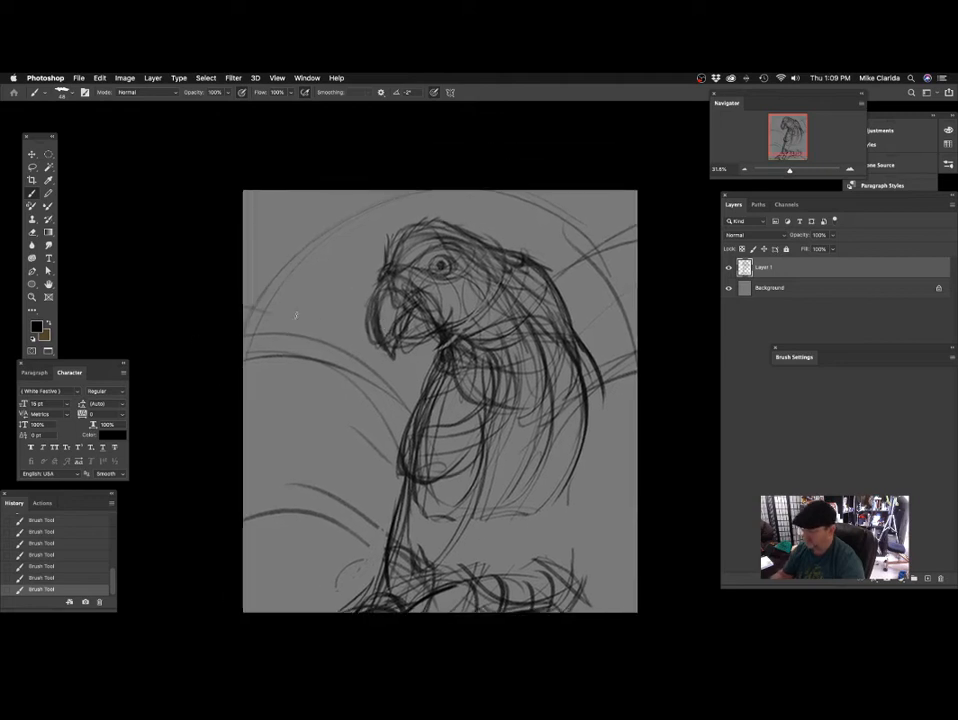
mouse_move(275, 290)
left_mouse_down()
mouse_move(346, 223)
mouse_move(398, 197)
left_mouse_up()
mouse_move(547, 316)
left_mouse_down()
mouse_move(541, 321)
mouse_move(485, 247)
left_mouse_up()
mouse_move(350, 329)
left_mouse_down()
mouse_move(413, 304)
mouse_move(386, 308)
left_mouse_up()
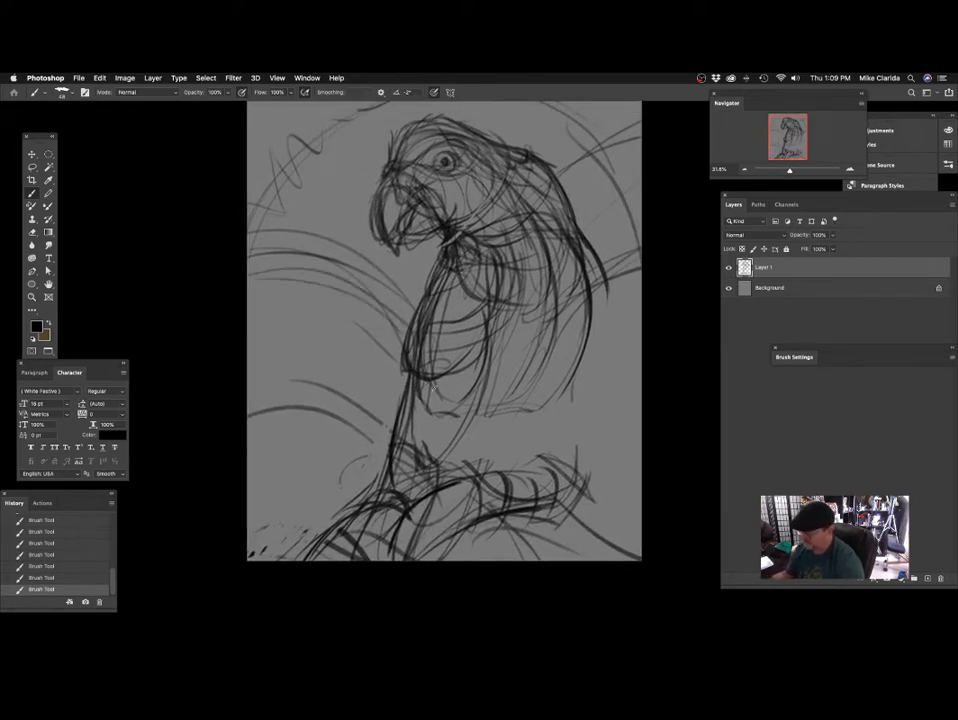
Sketch sweeping background curves behind the parrot's lower back, rising from the branch toward the canvas edge.
left_click_drag(590, 362, 378, 357)
left_click_drag(307, 413, 387, 352)
mouse_move(343, 403)
left_mouse_down()
mouse_move(391, 359)
mouse_move(357, 370)
left_mouse_up()
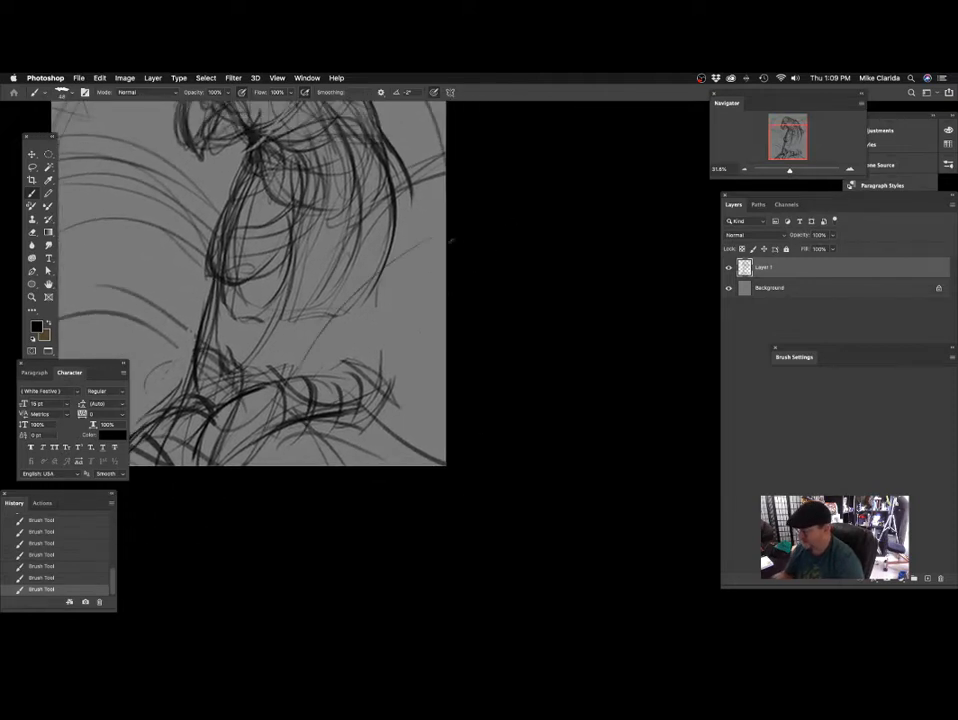
mouse_move(457, 412)
left_mouse_down()
mouse_move(511, 458)
mouse_move(561, 536)
left_mouse_up()
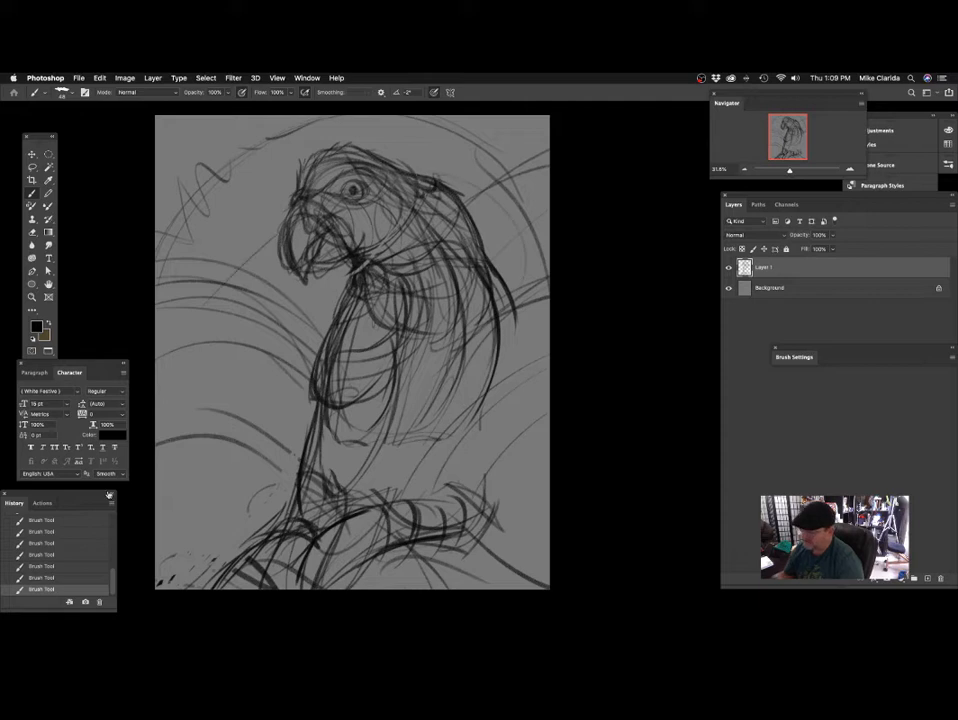
key("super+z")
scroll(430, 333, "down", 3)
mouse_move(385, 424)
left_mouse_down()
mouse_move(389, 359)
mouse_move(454, 311)
left_mouse_up()
key("super+z")
key("shift+super+z")
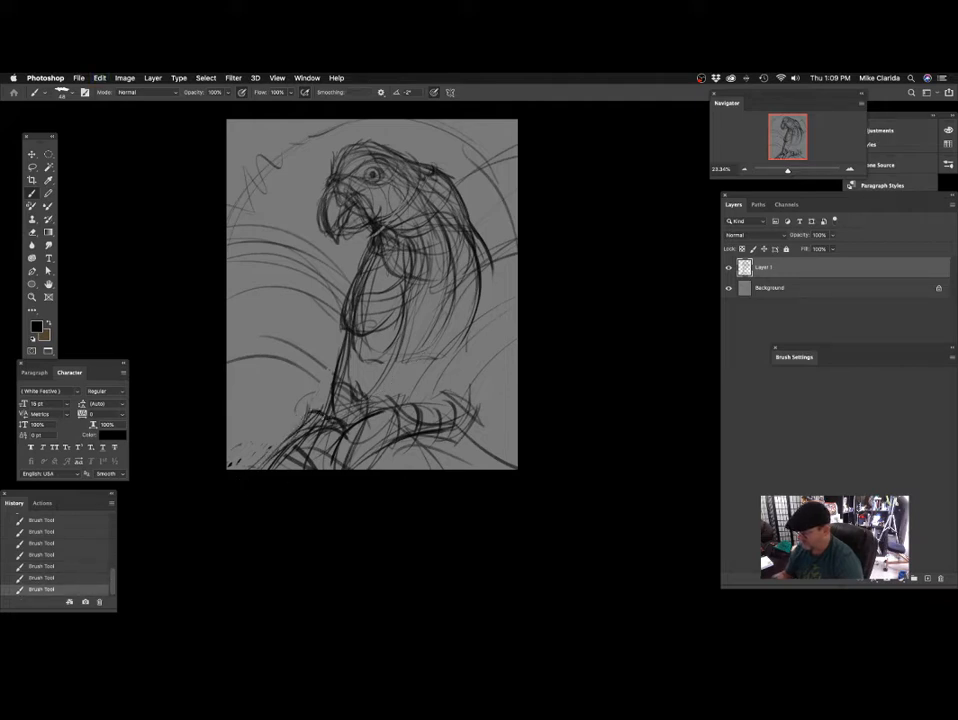
Shade the perch's near end with a larger brush and undo the last stroke.
left_click_drag(366, 391, 424, 350)
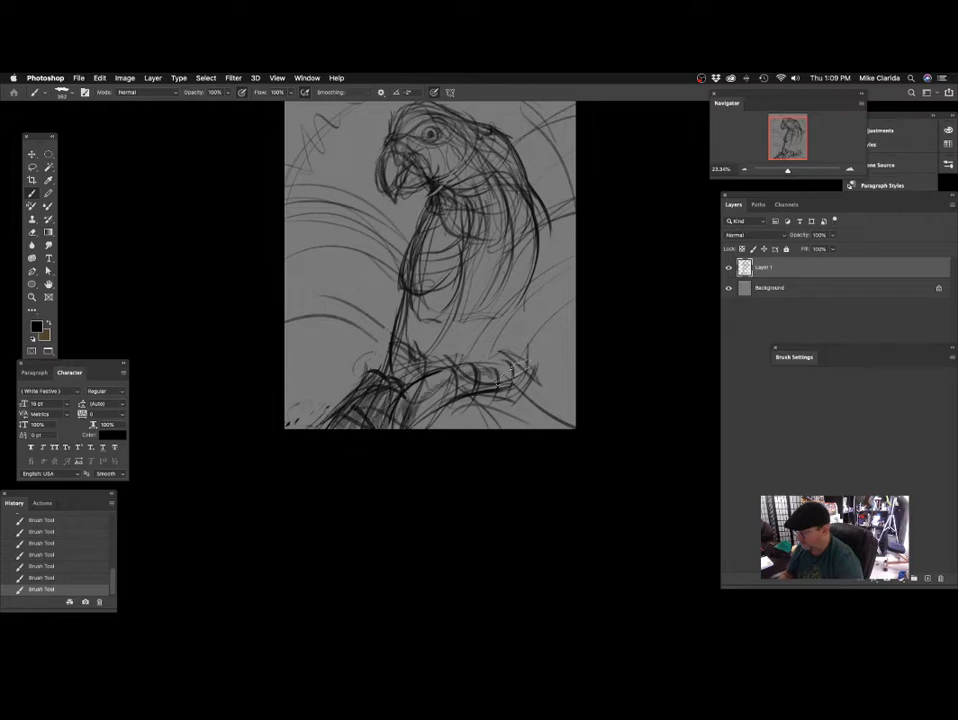
left_click_drag(381, 438, 392, 459)
left_click_drag(424, 370, 429, 371)
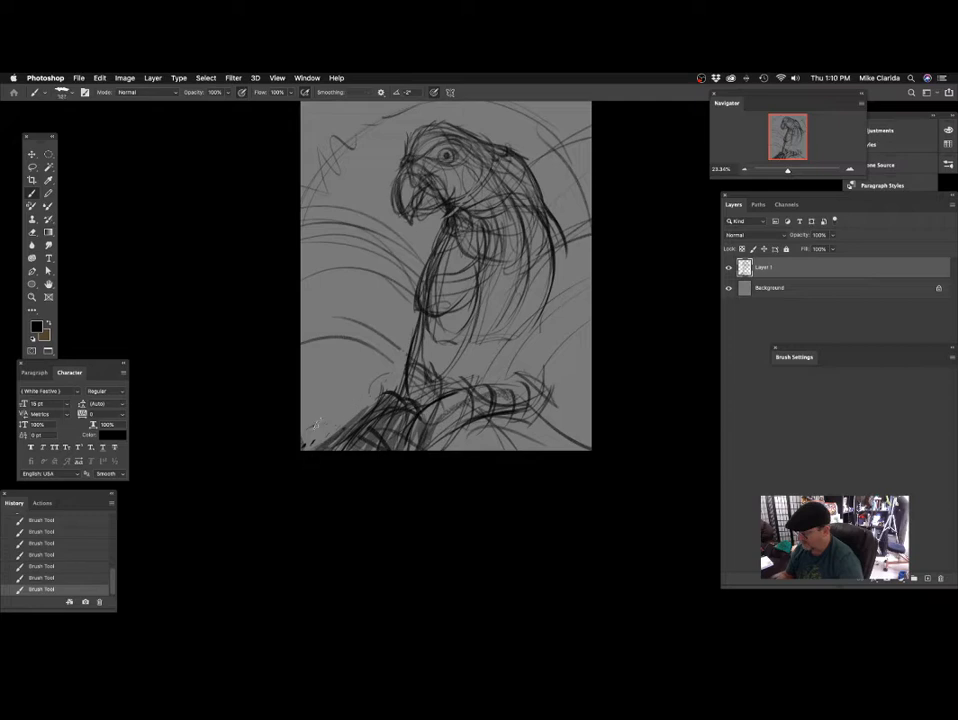
scroll(419, 432, "right", 5)
key("super+z")
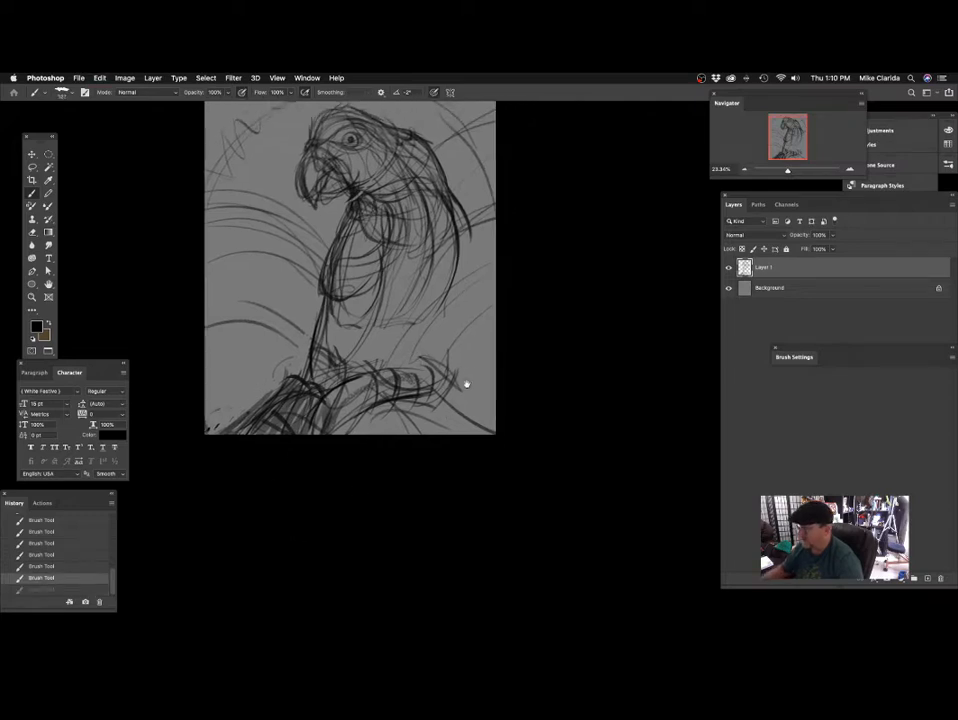
Add more textured shading strokes along the branch beneath the parrot using a medium-sized brush.
left_click_drag(467, 384, 433, 369)
left_click_drag(373, 384, 430, 465)
left_click_drag(441, 348, 497, 443)
left_click_drag(205, 310, 373, 344)
left_click_drag(481, 394, 447, 422)
left_click_drag(391, 370, 428, 365)
left_click_drag(394, 275, 470, 324)
left_click_drag(541, 276, 364, 218)
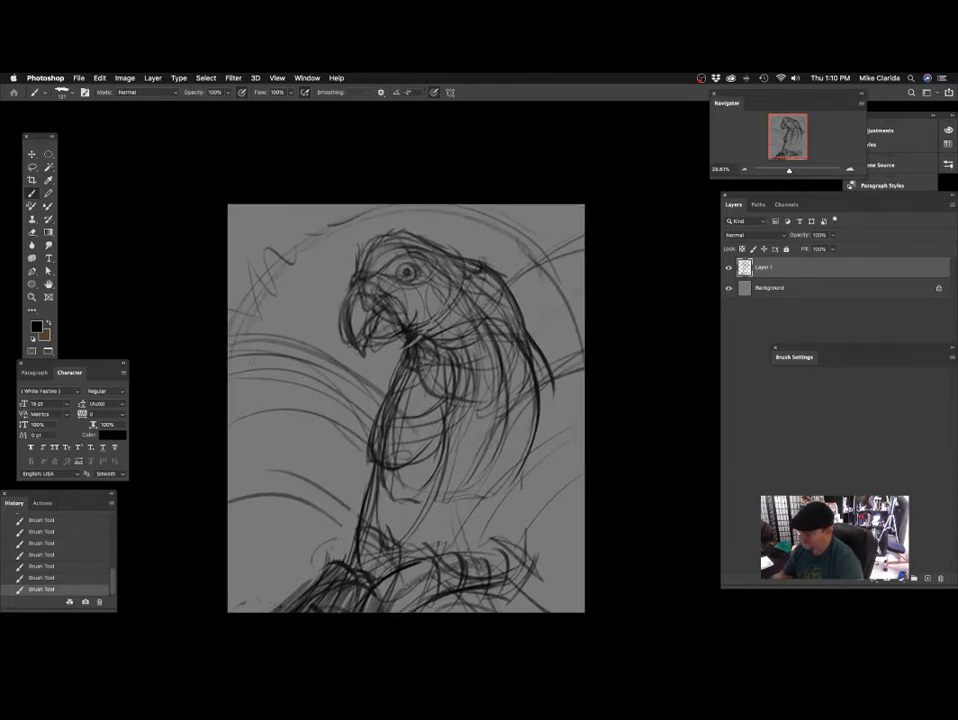
Undo the broad stroke inside the circular arc, and shade outside it and along its upper band.
mouse_move(330, 288)
left_mouse_down()
mouse_move(330, 302)
mouse_move(284, 301)
left_mouse_up()
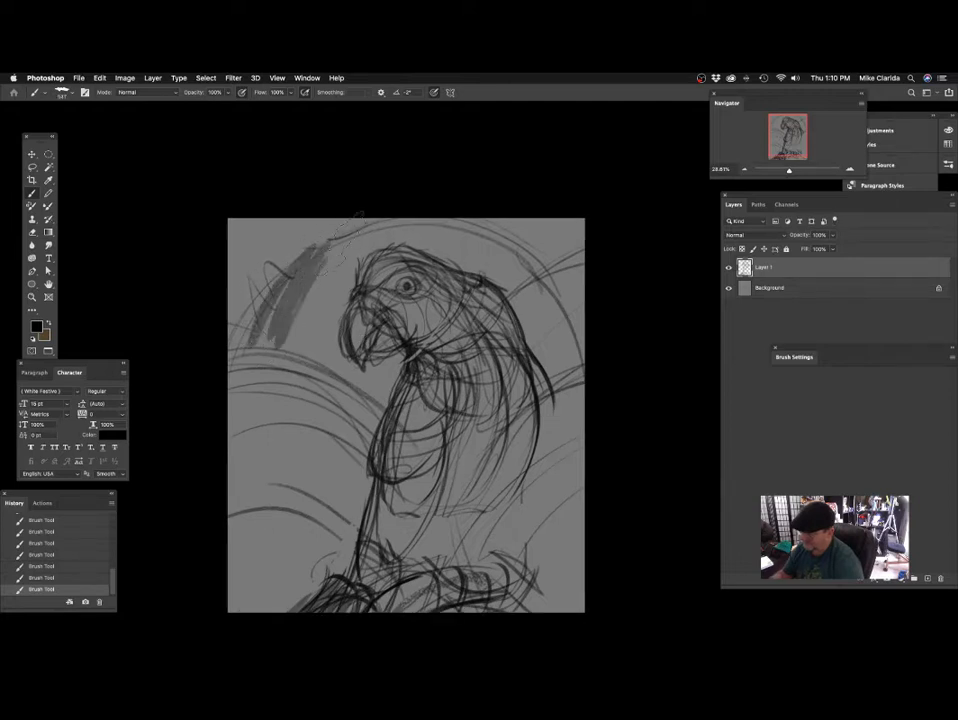
key("super+z")
left_click_drag(204, 275, 212, 310)
mouse_move(234, 352)
left_mouse_down()
mouse_move(350, 238)
mouse_move(382, 230)
left_mouse_up()
left_click_drag(523, 273, 484, 271)
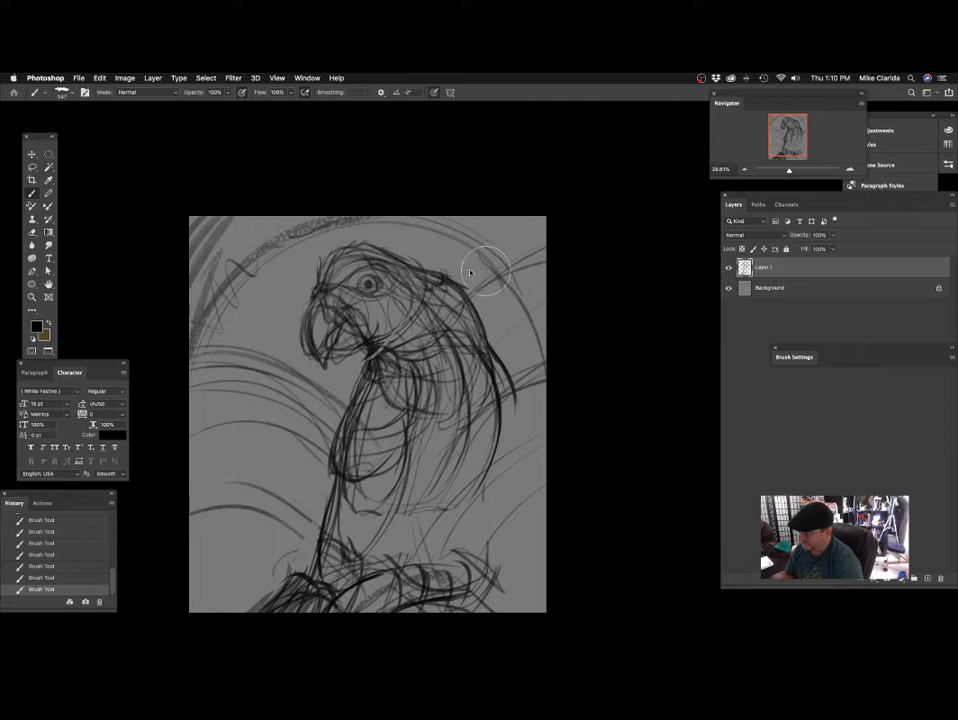
Sketch leaf-like strokes in the background corner behind the parrot's back.
left_click_drag(512, 331, 464, 314)
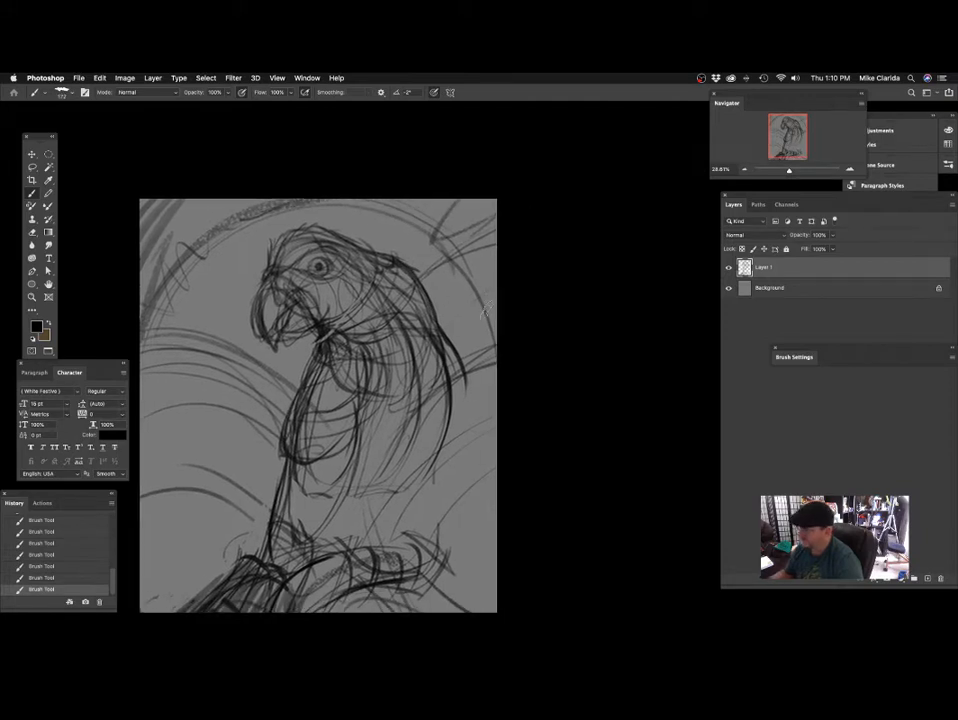
left_click_drag(484, 259, 432, 261)
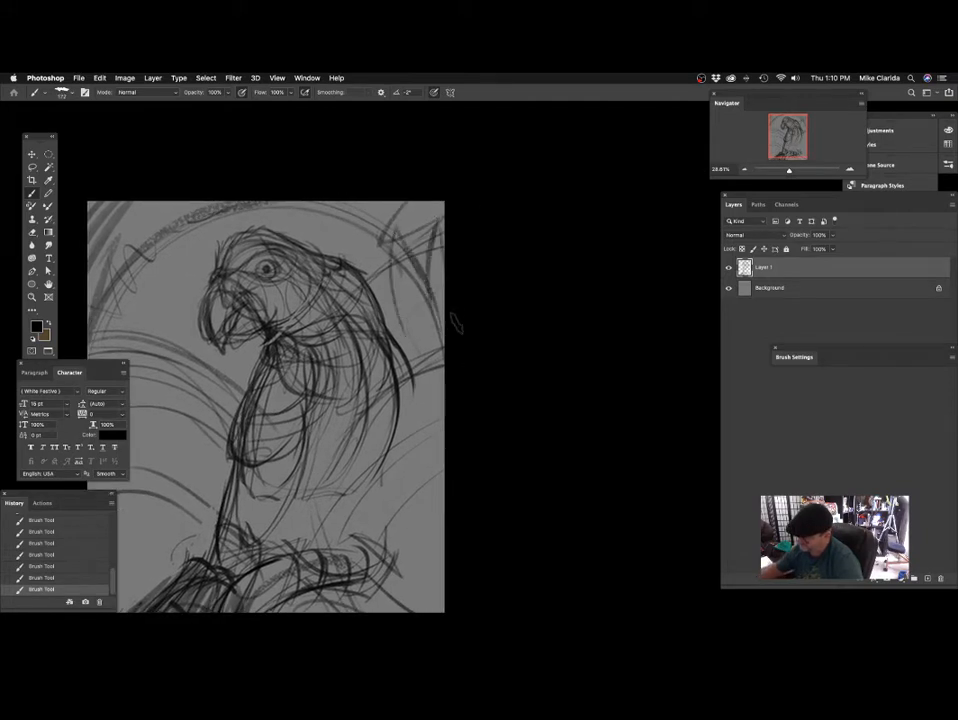
left_click_drag(365, 293, 378, 266)
Add broad textured strokes along the background curves below the beak, out to the canvas edge.
mouse_move(356, 352)
left_mouse_down()
mouse_move(462, 308)
mouse_move(518, 316)
left_mouse_up()
left_click_drag(421, 328, 422, 347)
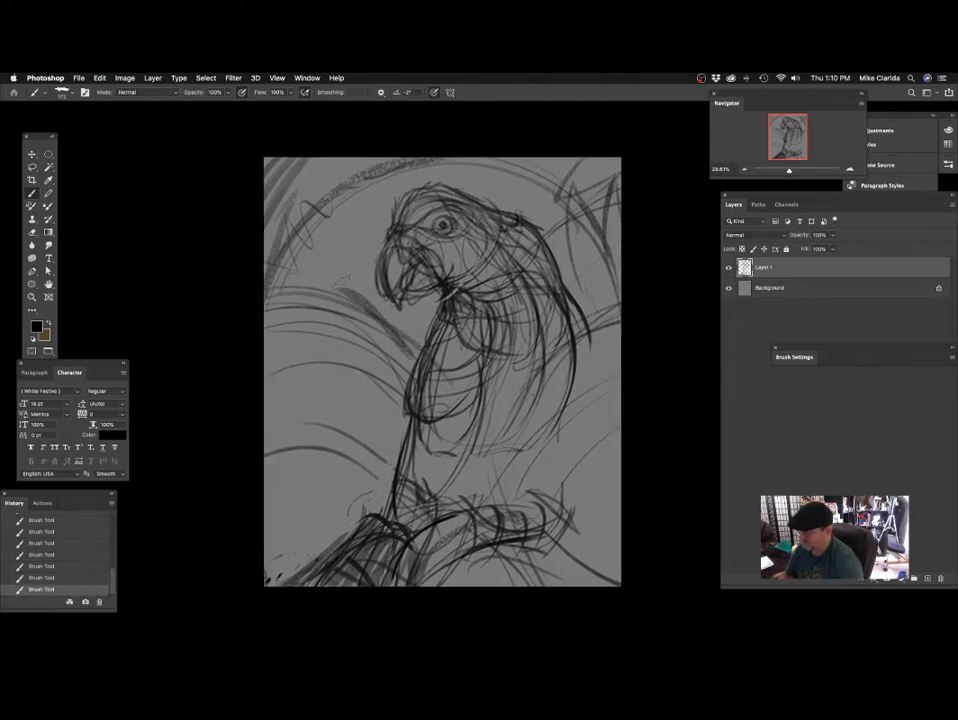
left_click_drag(325, 290, 260, 308)
mouse_move(540, 391)
left_mouse_down()
mouse_move(430, 346)
mouse_move(399, 344)
left_mouse_up()
Draw a curved stroke beneath the parrot's body and bring a shaded wing edge down to meet it.
scroll(414, 347, "up", 3)
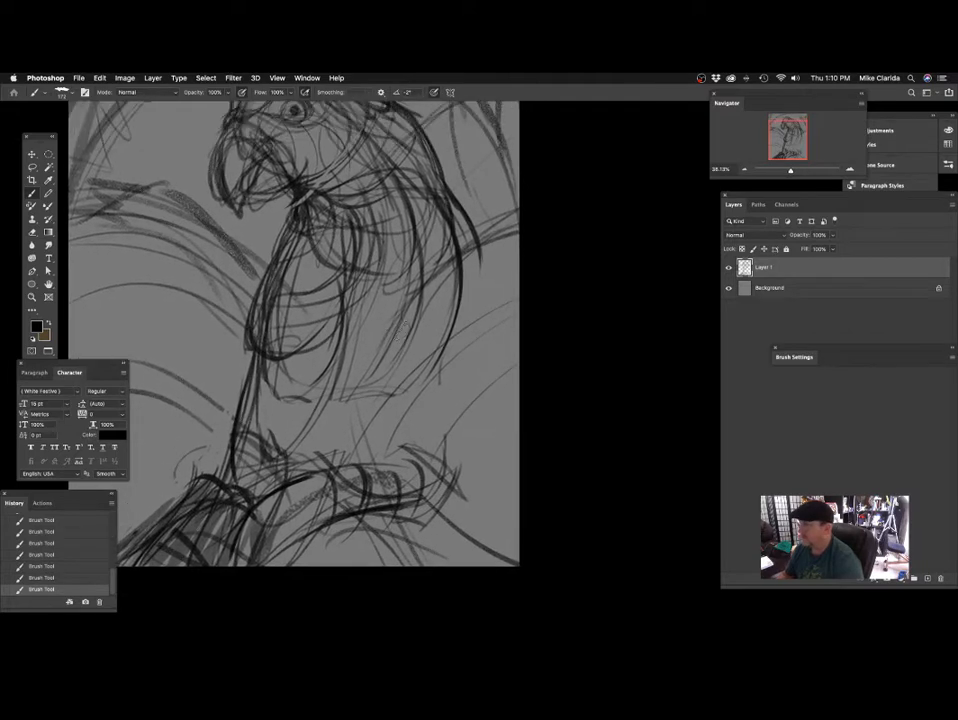
left_click_drag(409, 392, 414, 337)
mouse_move(324, 357)
left_mouse_down()
mouse_move(396, 371)
mouse_move(409, 361)
left_mouse_up()
scroll(313, 383, "up", 2)
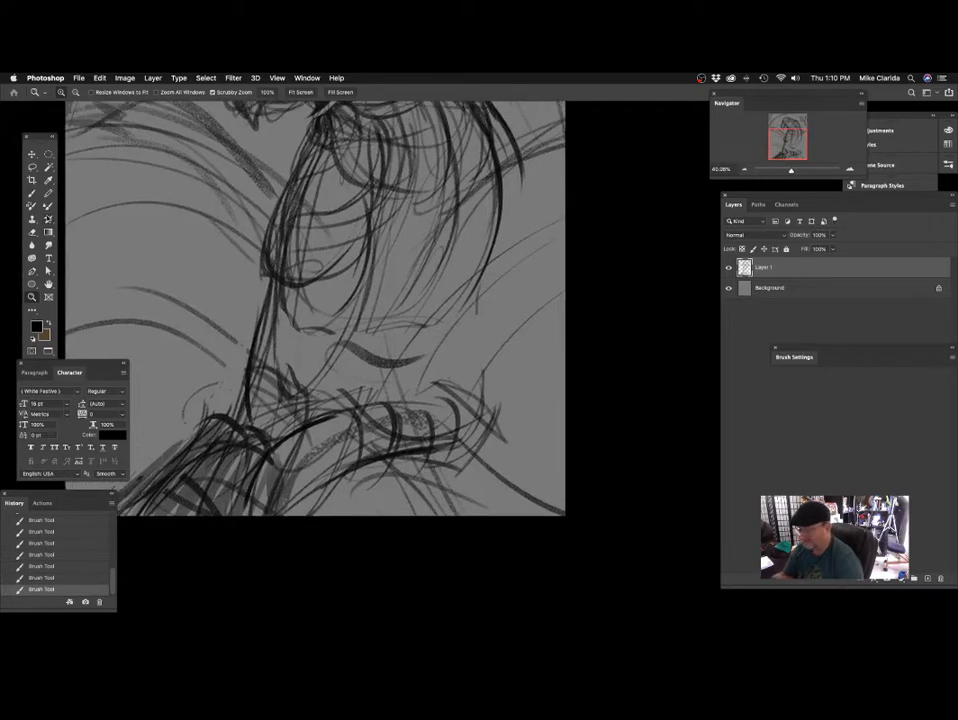
left_click_drag(449, 380, 456, 365)
left_click_drag(443, 236, 399, 348)
left_click_drag(475, 314, 470, 334)
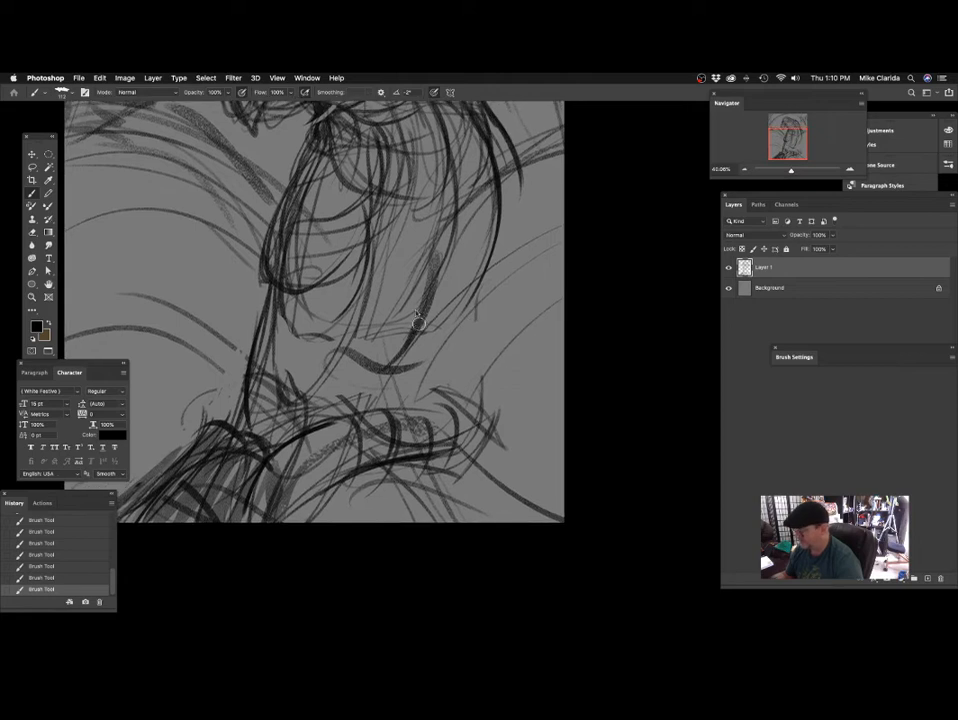
scroll(418, 322, "up", 2)
scroll(384, 298, "down", 3)
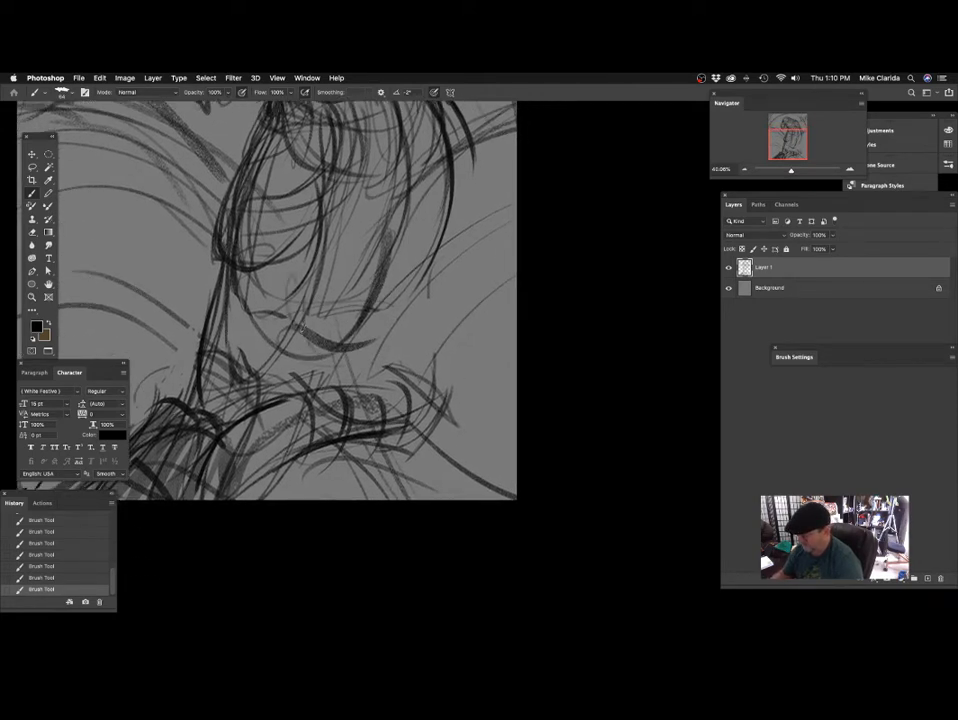
Rough in the parrot's foot and toes over the branch and undo the last stroke.
scroll(357, 334, "down", 2)
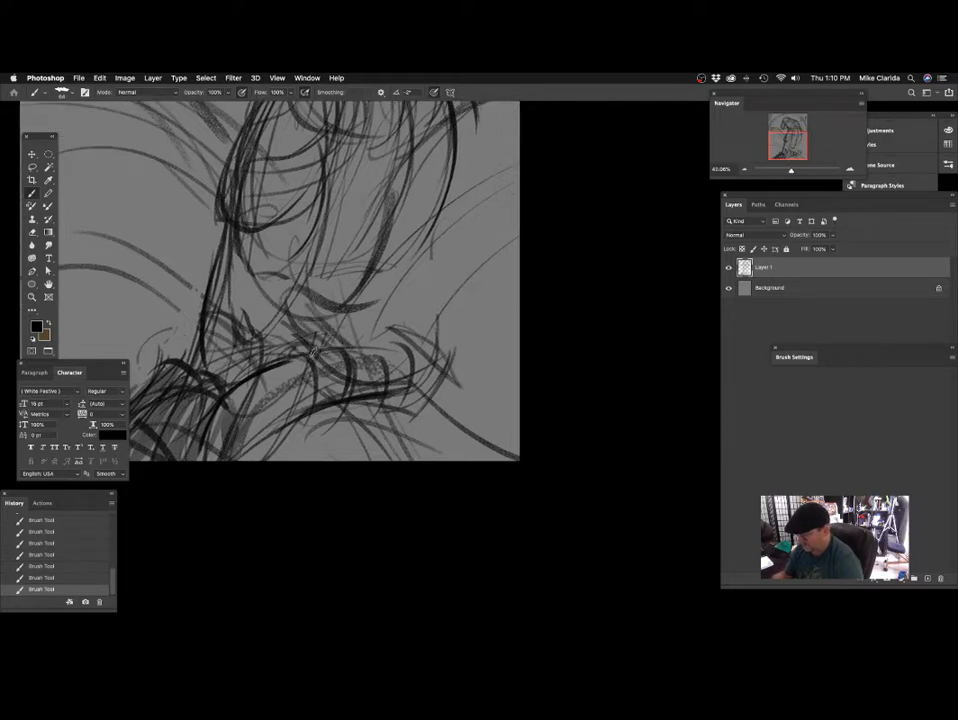
mouse_move(361, 334)
left_mouse_down()
mouse_move(377, 337)
mouse_move(390, 324)
left_mouse_up()
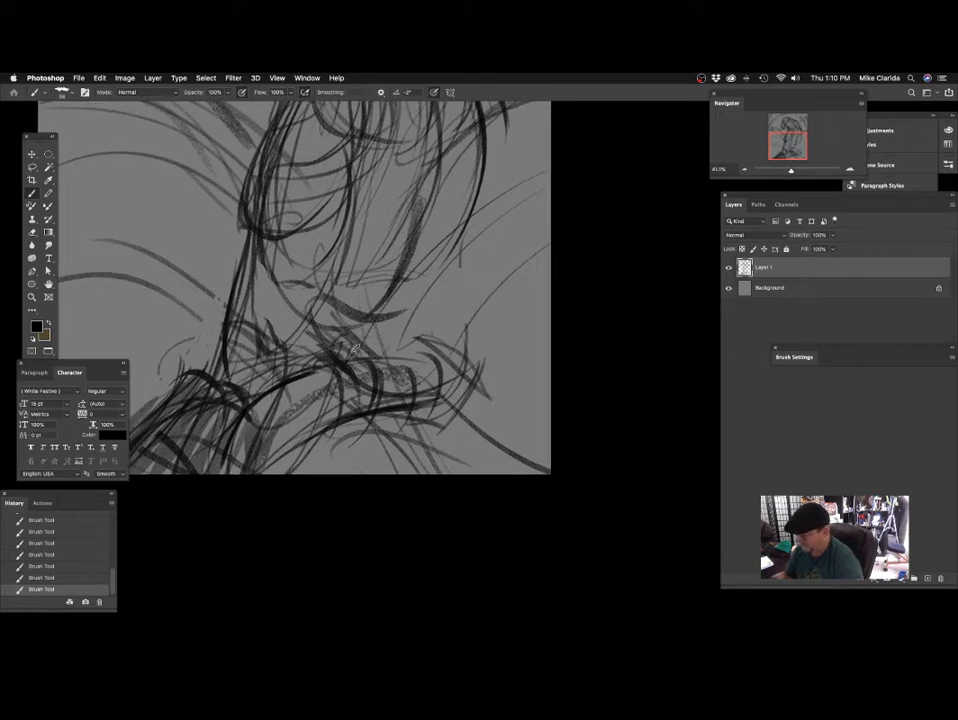
key("ctrl+z")
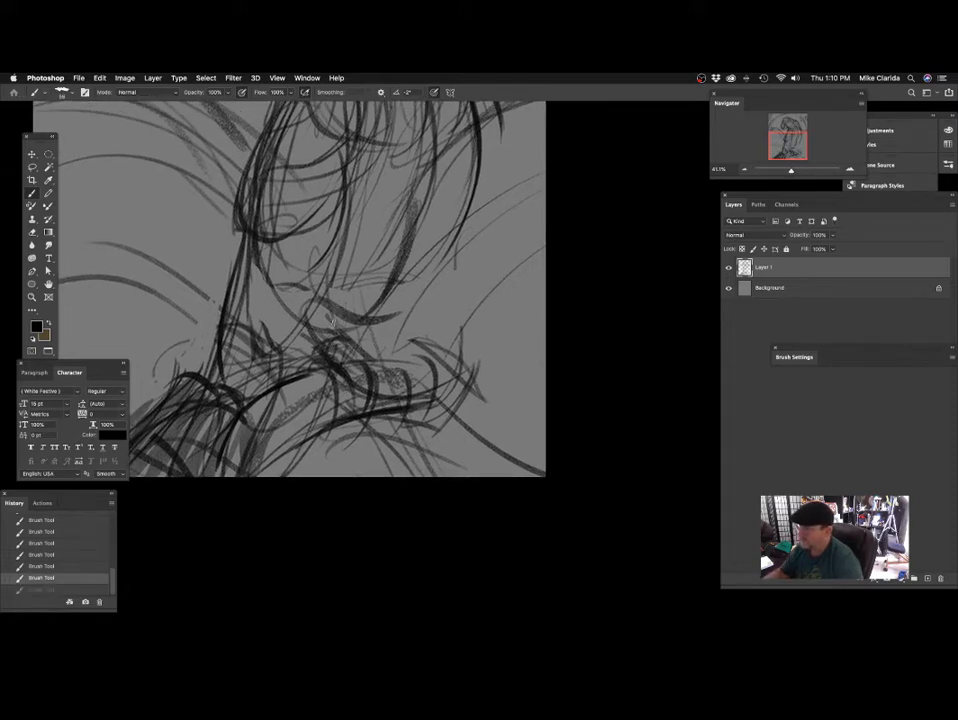
Draw dark strokes for the lower leg and the top of the foot where it meets the branch.
left_click_drag(338, 298, 351, 338)
left_click_drag(290, 289, 315, 362)
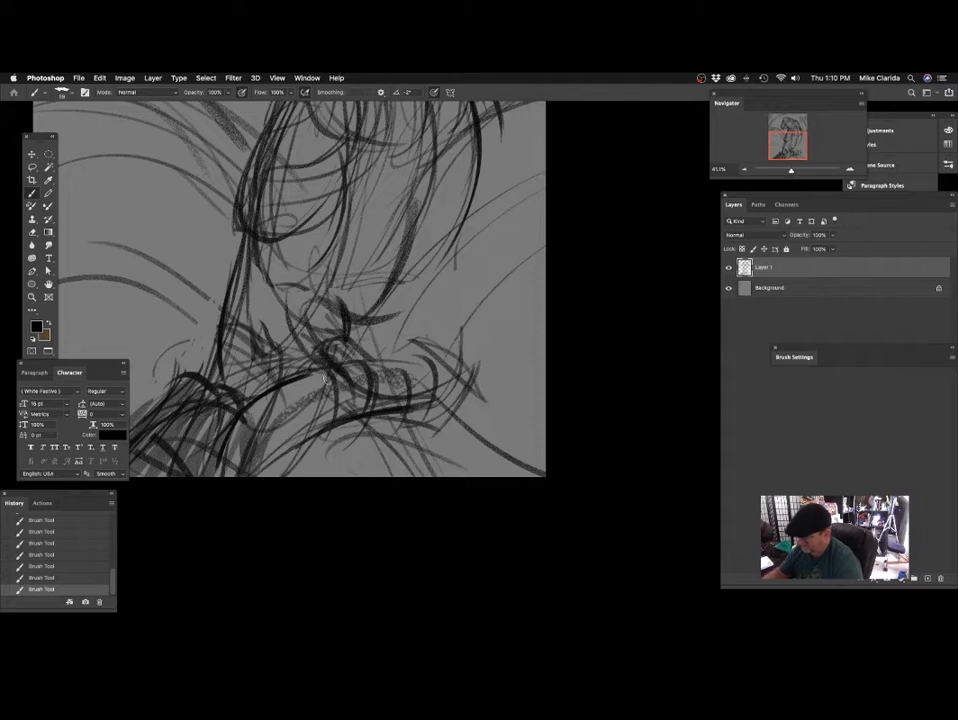
left_click_drag(346, 266, 340, 247)
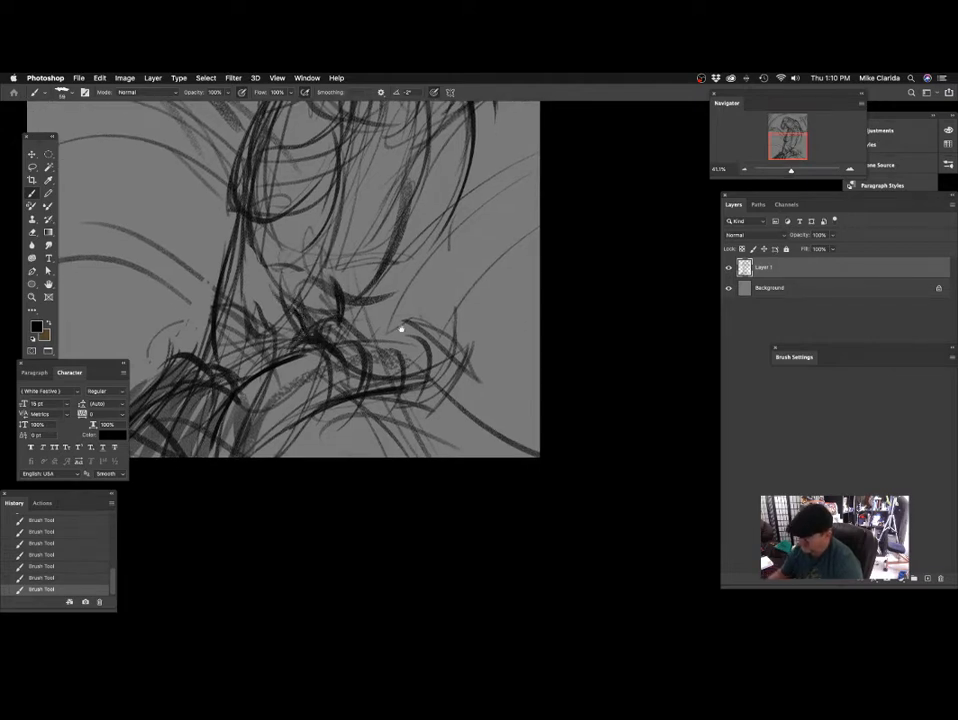
left_click_drag(384, 337, 357, 340)
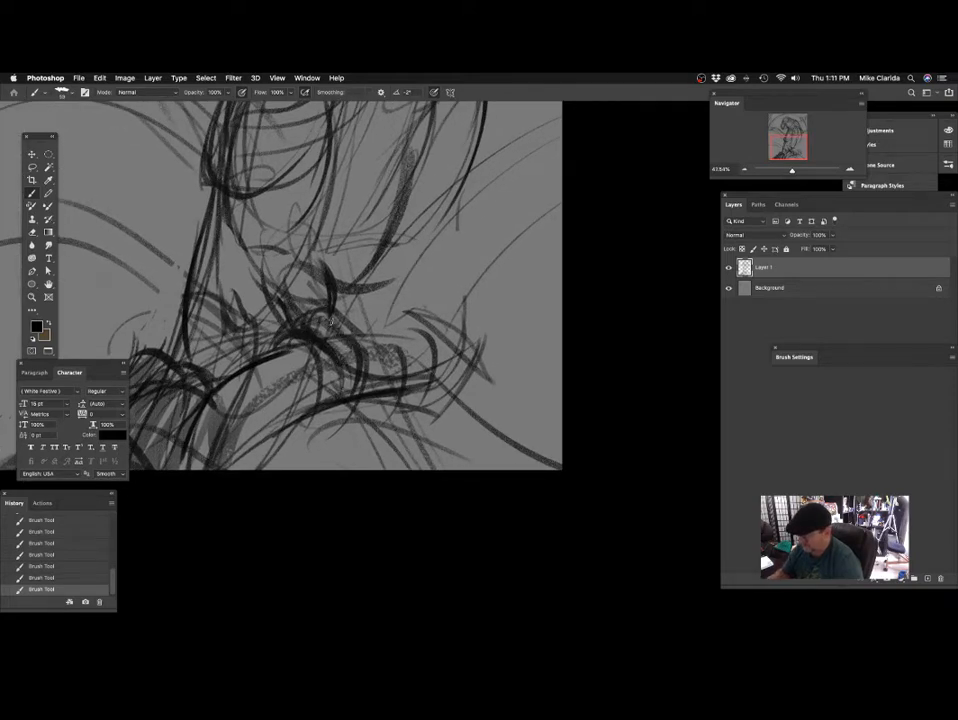
Darken the toes wrapping around the branch and the curved stroke beneath the body behind the leg.
left_click_drag(426, 358, 437, 348)
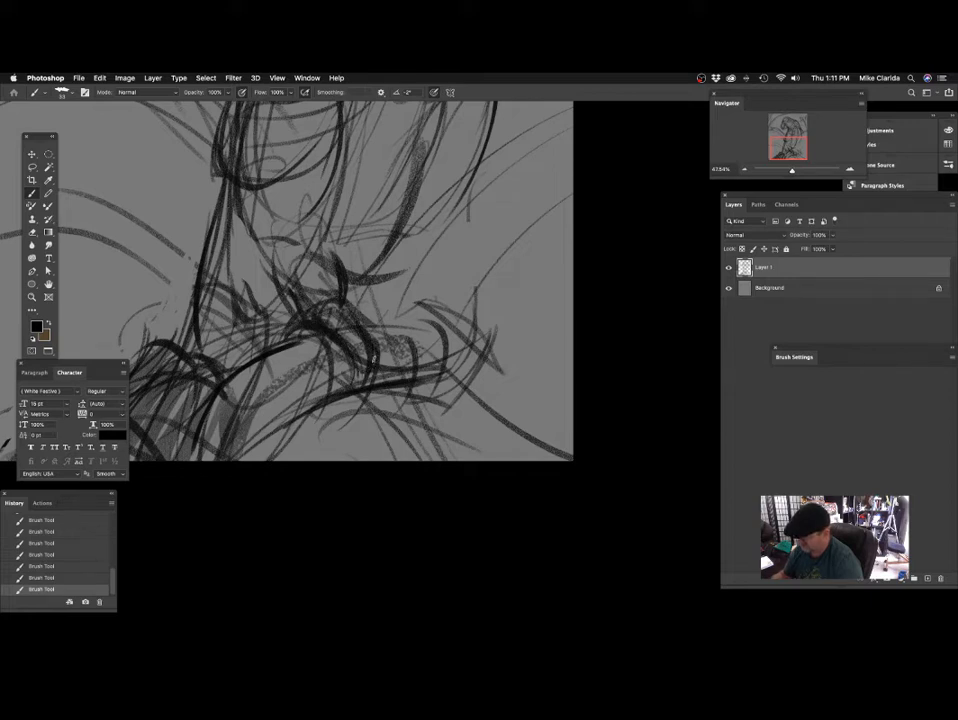
scroll(272, 290, "up", 5)
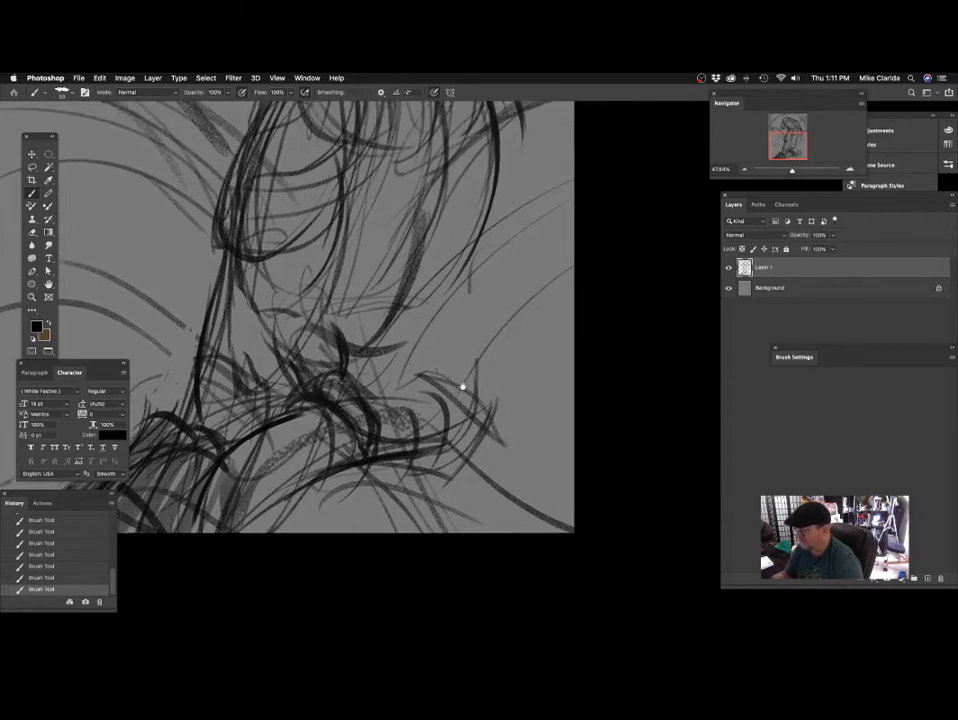
left_click_drag(331, 311, 405, 366)
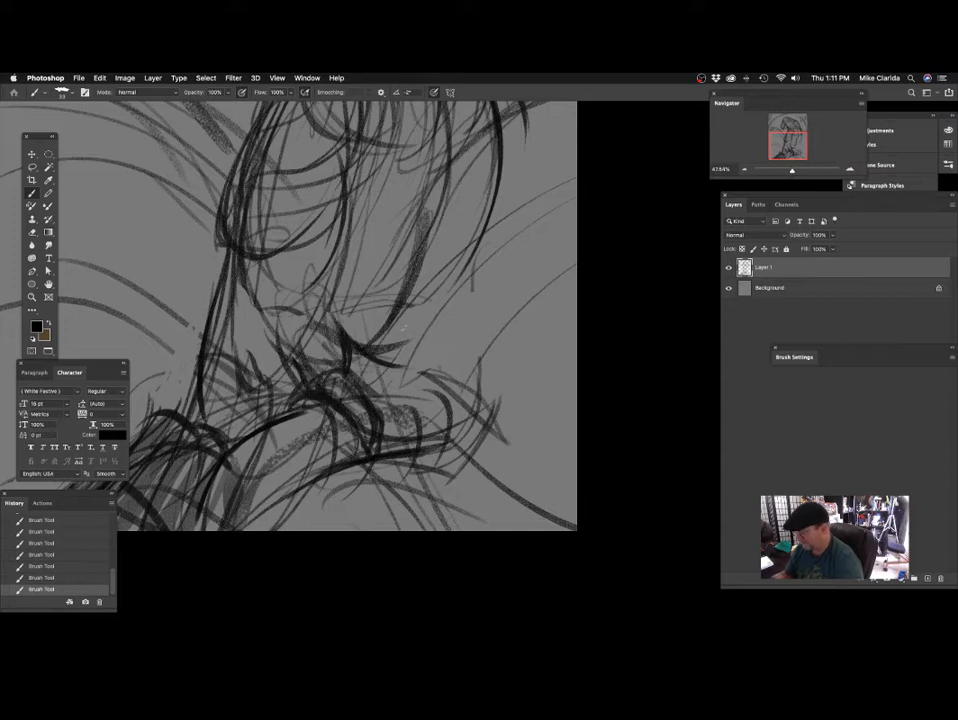
Sketch diagonal strokes across the lower body and extend the back's outer edge downward with short dark marks.
left_click_drag(475, 379, 448, 433)
left_click_drag(480, 293, 466, 308)
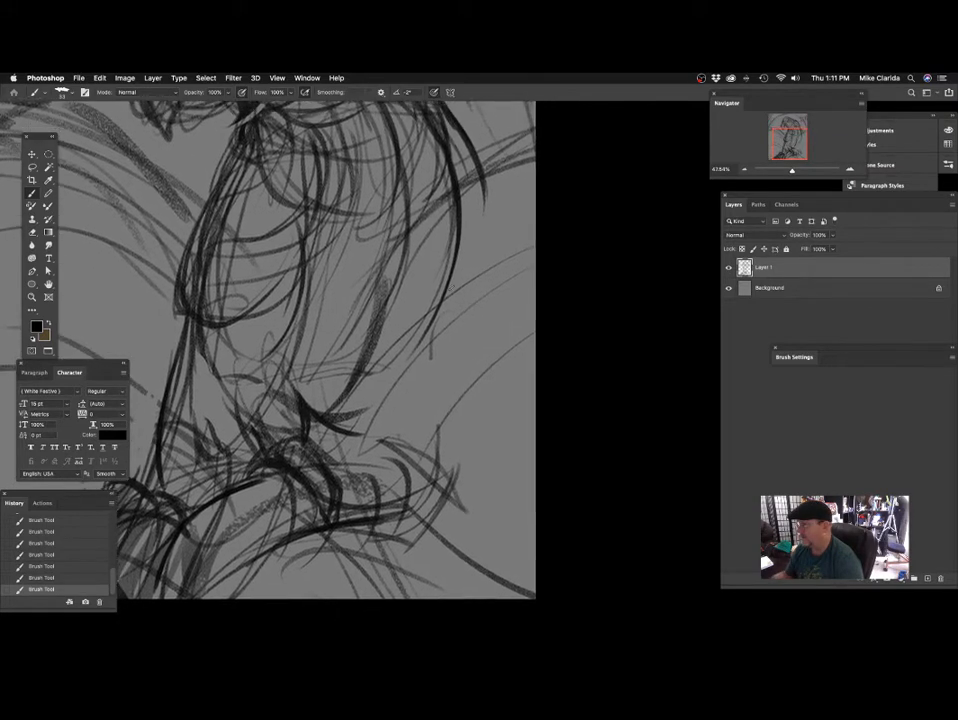
left_click_drag(461, 247, 436, 328)
mouse_move(309, 298)
left_mouse_down()
mouse_move(390, 359)
mouse_move(414, 353)
left_mouse_up()
left_click_drag(466, 241, 412, 385)
left_click_drag(305, 281, 262, 313)
scroll(437, 300, "down", 5)
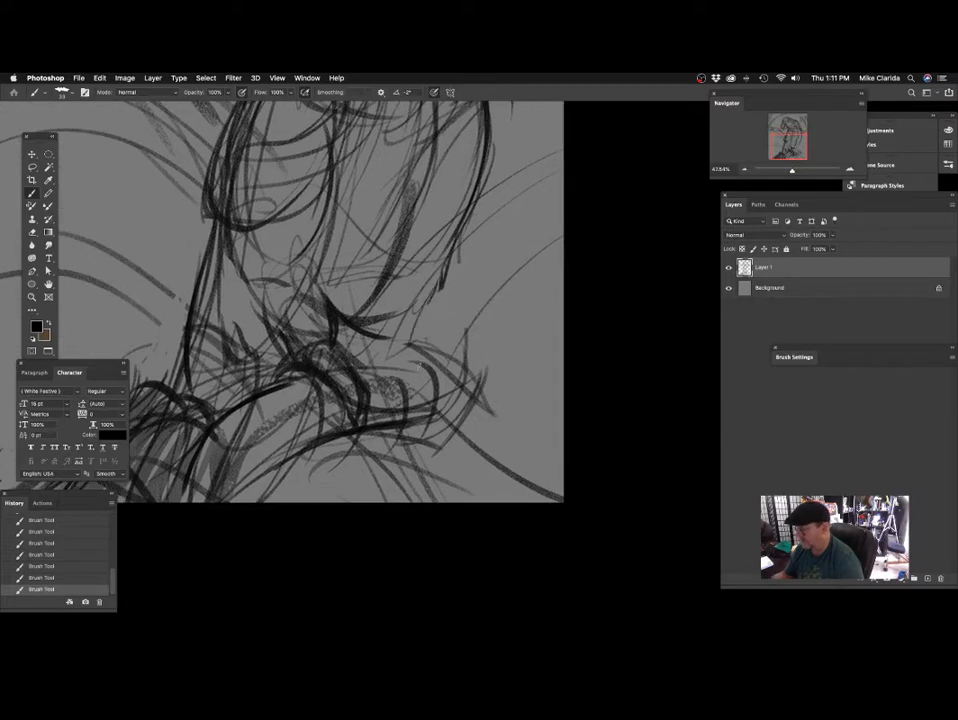
Carry the parrot's back outline down in dark curved strokes that sweep under the body toward the foot.
scroll(450, 355, "down", 2)
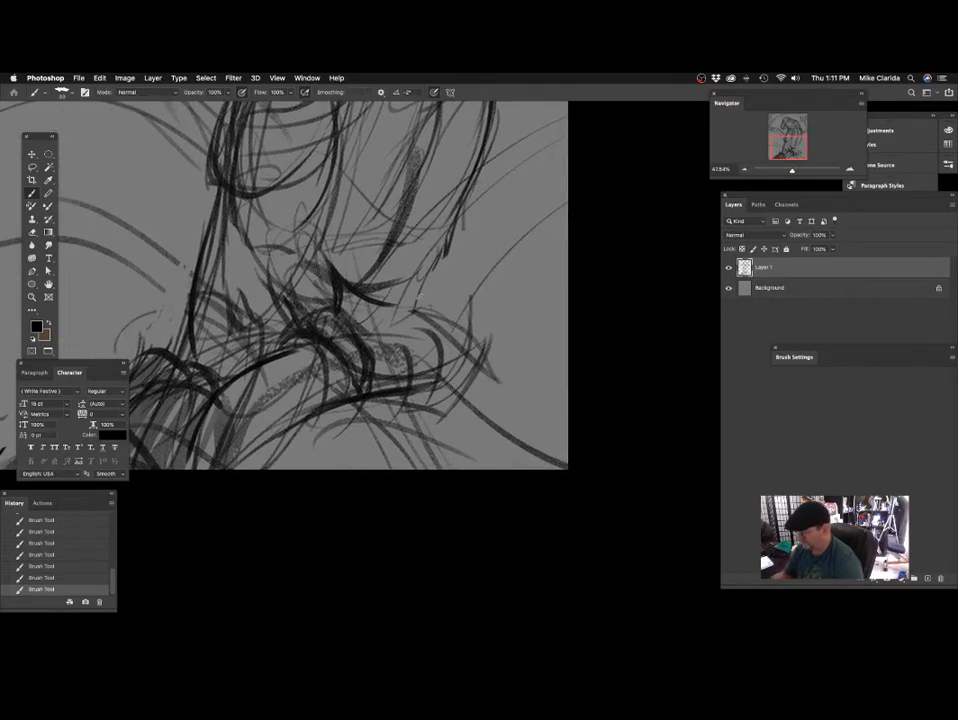
scroll(418, 294, "down", 5)
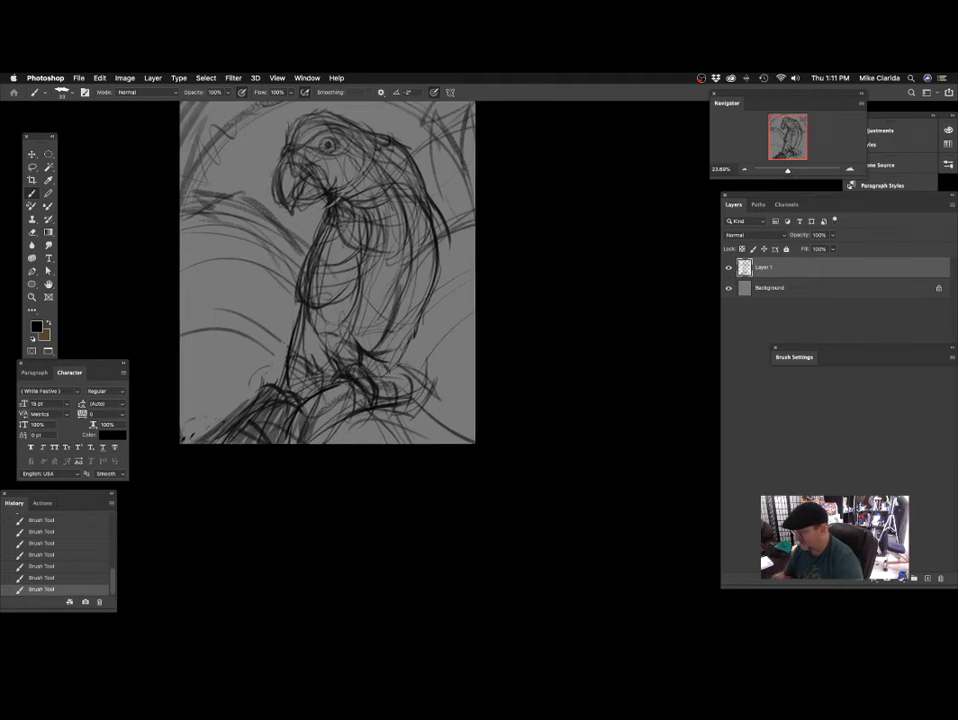
scroll(361, 208, "up", 3)
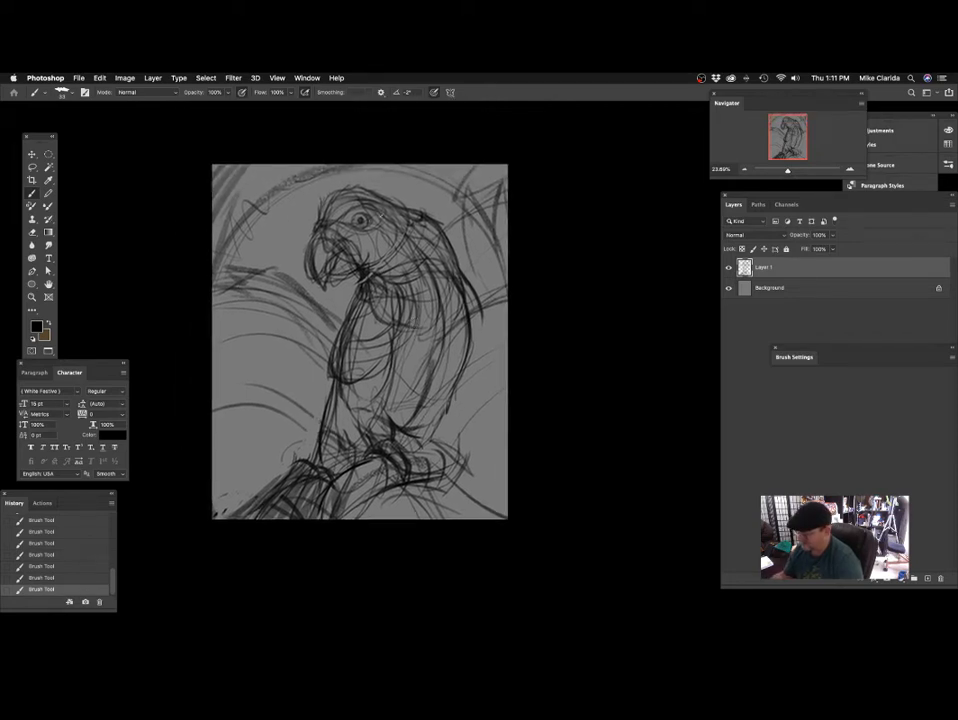
scroll(433, 346, "down", 2)
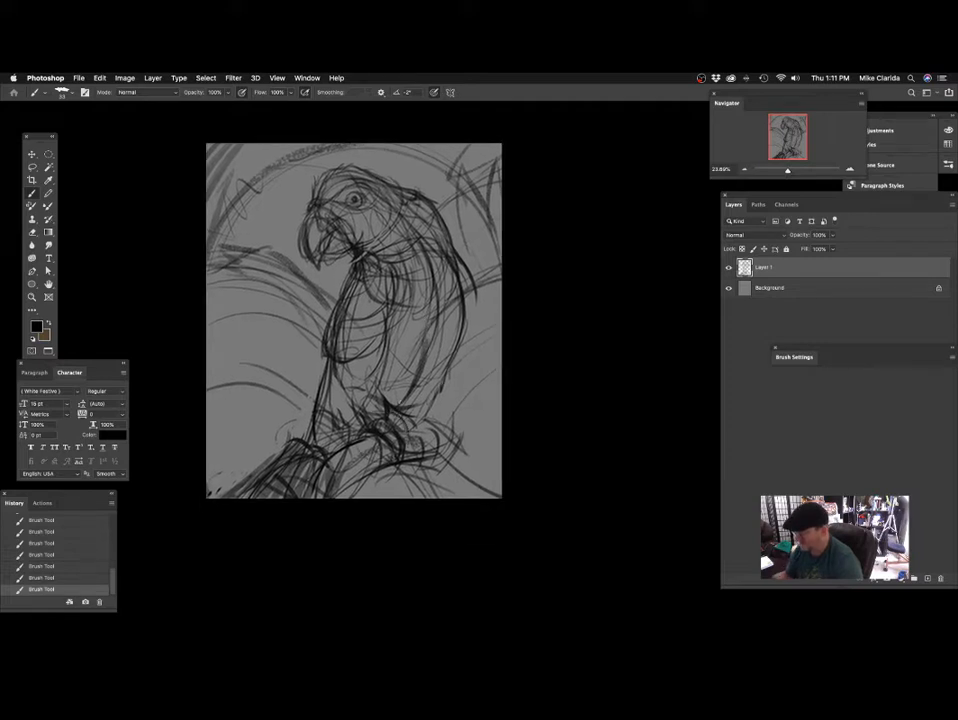
scroll(363, 375, "up", 3)
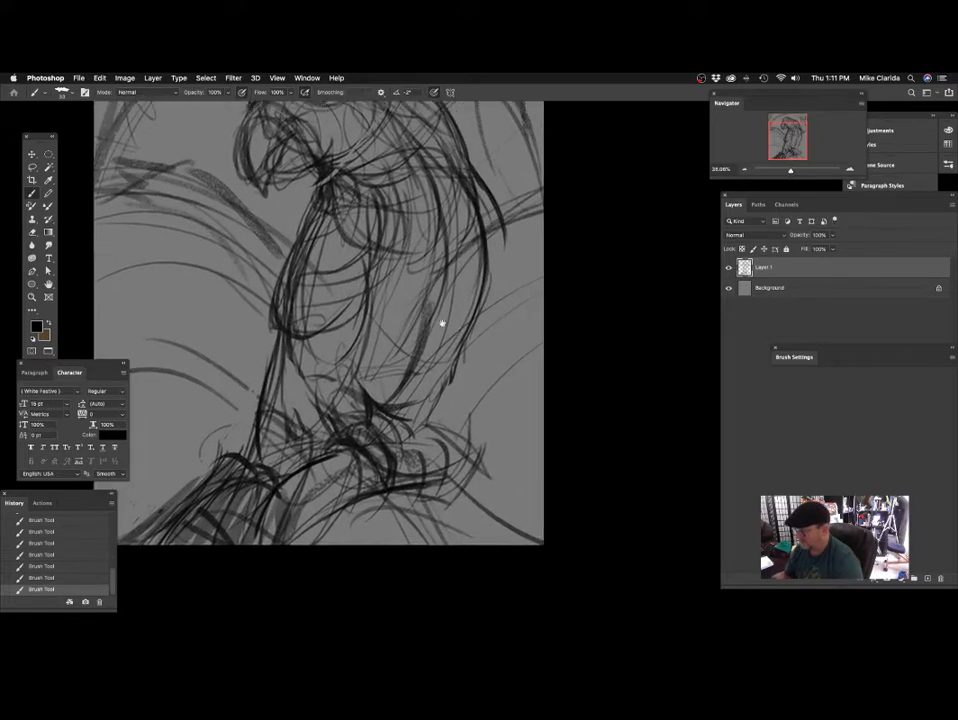
scroll(404, 420, "up", 2)
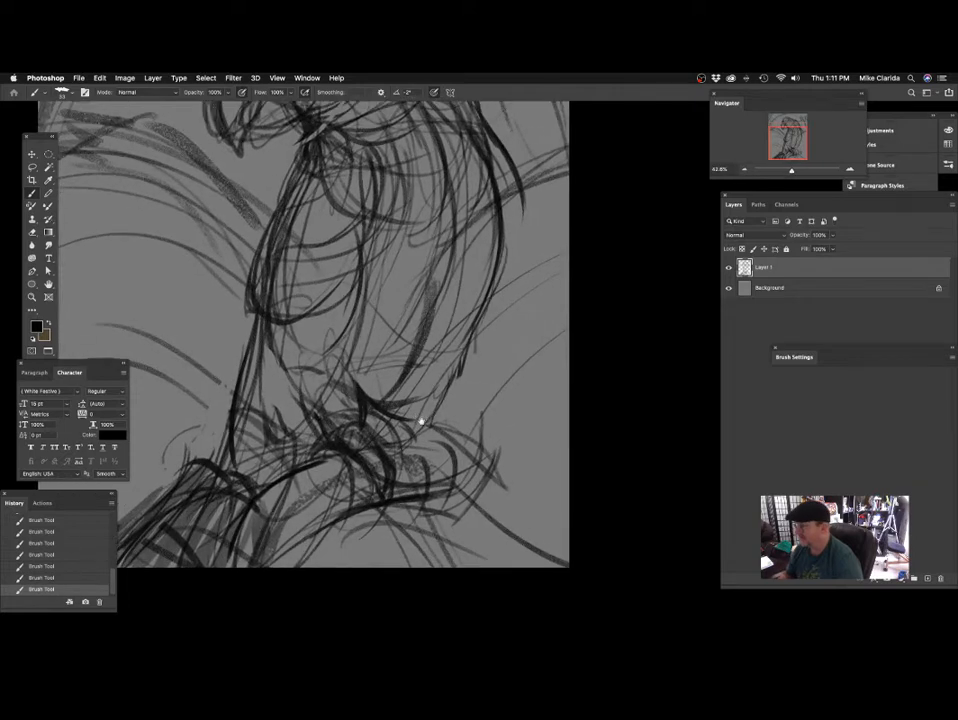
scroll(421, 428, "down", 2)
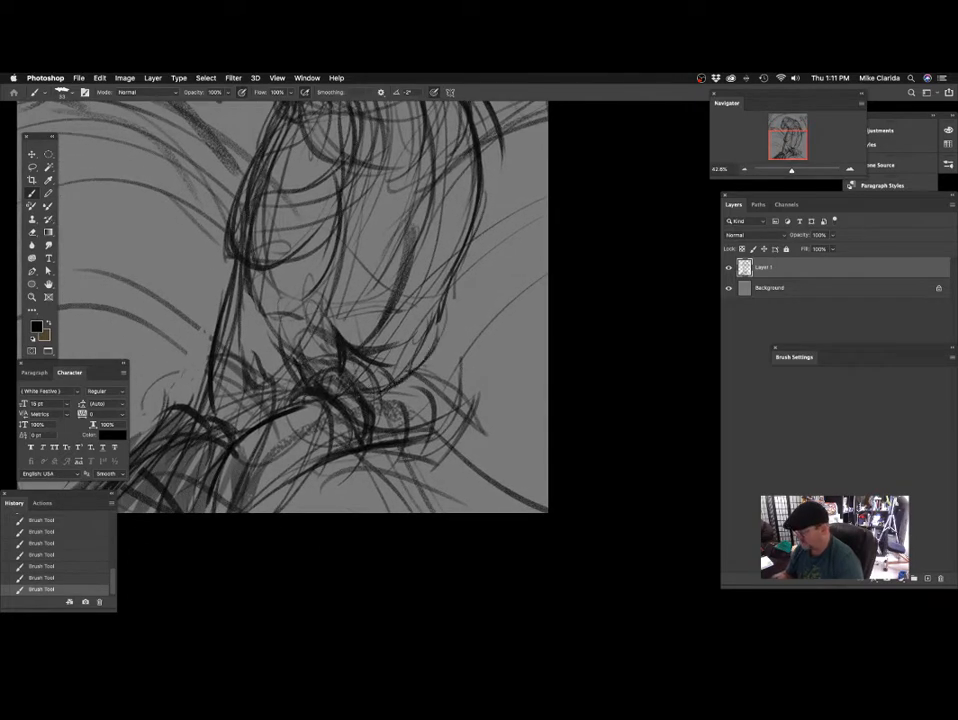
mouse_move(437, 297)
left_mouse_down()
mouse_move(387, 378)
mouse_move(363, 389)
left_mouse_up()
left_click_drag(438, 322, 361, 393)
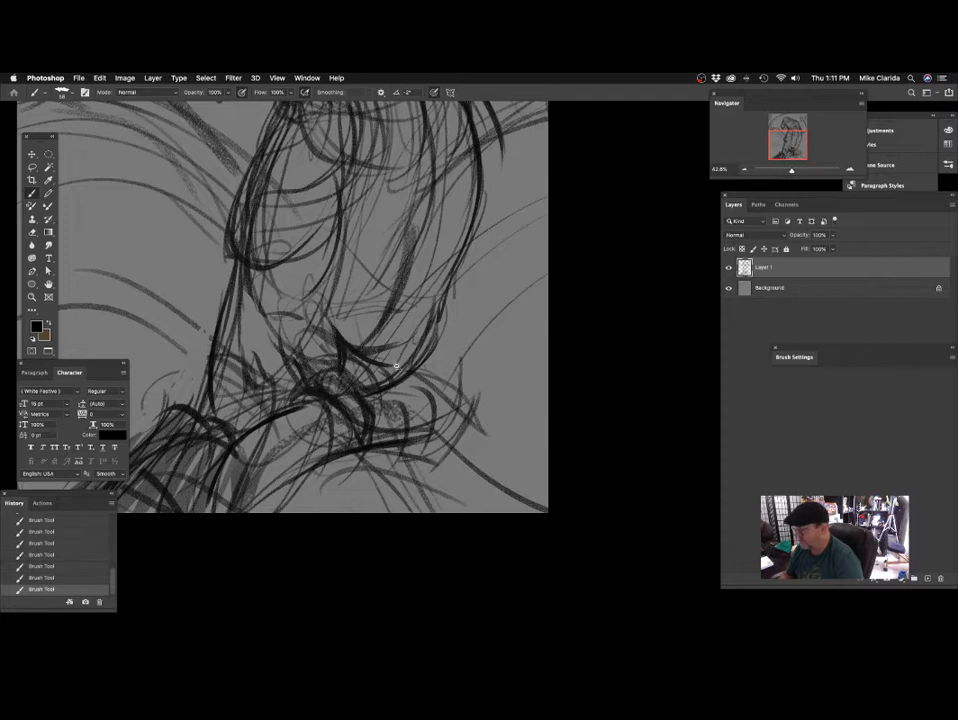
Add curved strokes to the toes gripping the branch and short dark marks at the branch's outer end.
scroll(395, 366, "up", 2)
scroll(400, 334, "down", 2)
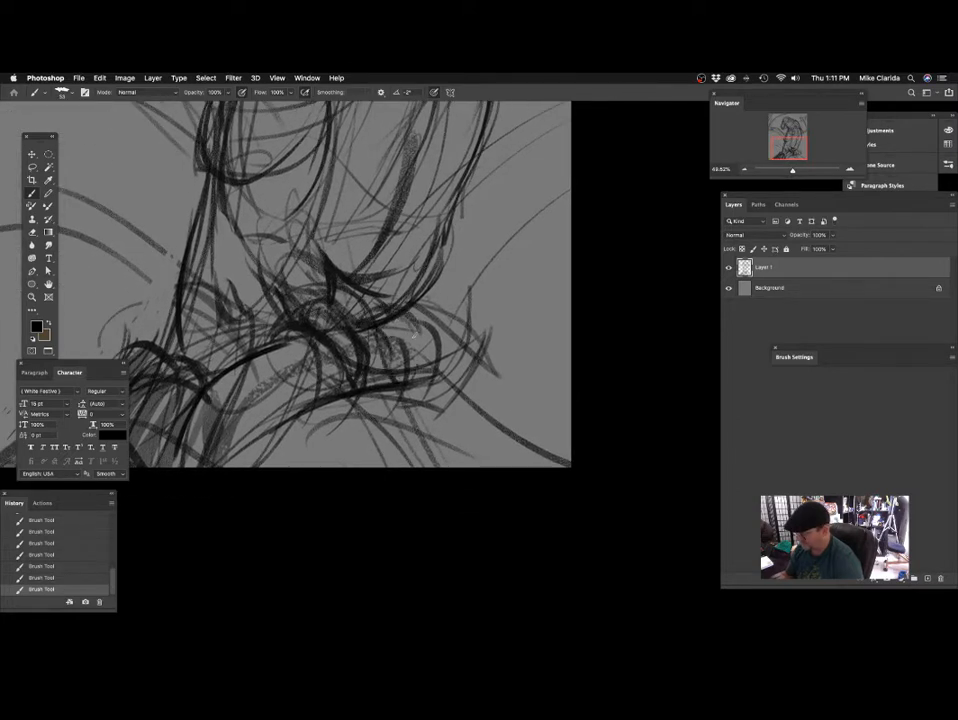
scroll(300, 270, "down", 2)
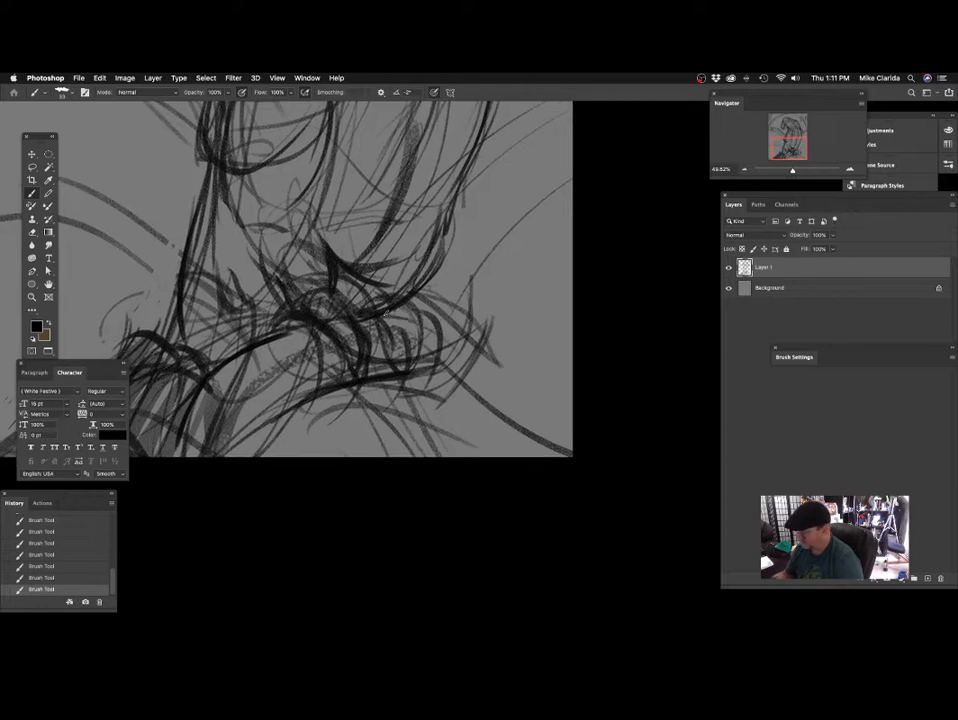
scroll(410, 375, "down", 3)
scroll(404, 354, "down", 1)
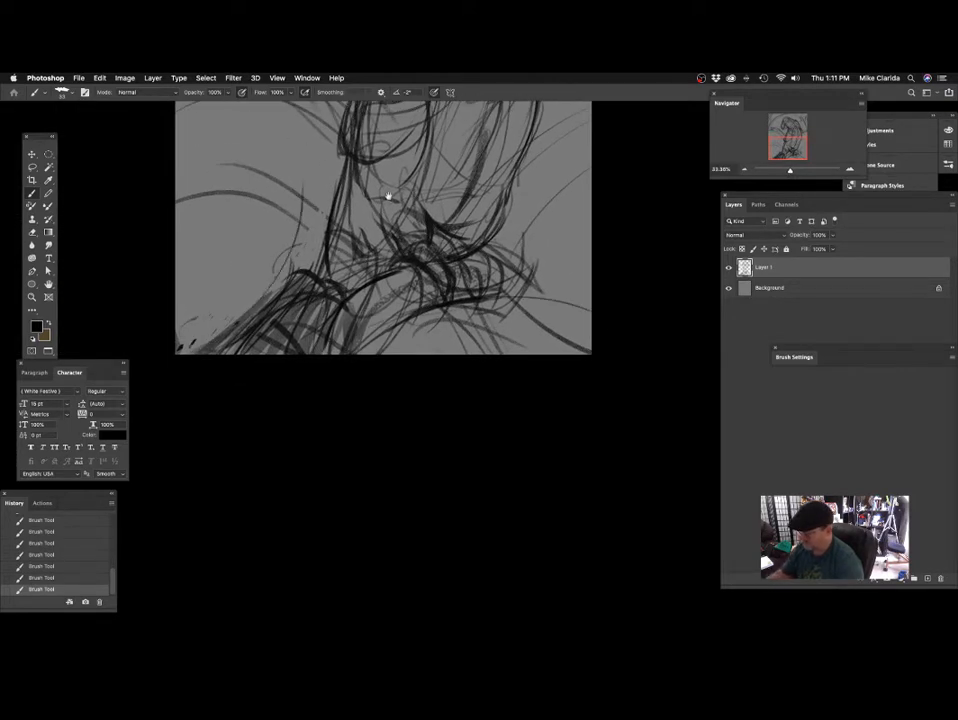
scroll(387, 199, "up", 3)
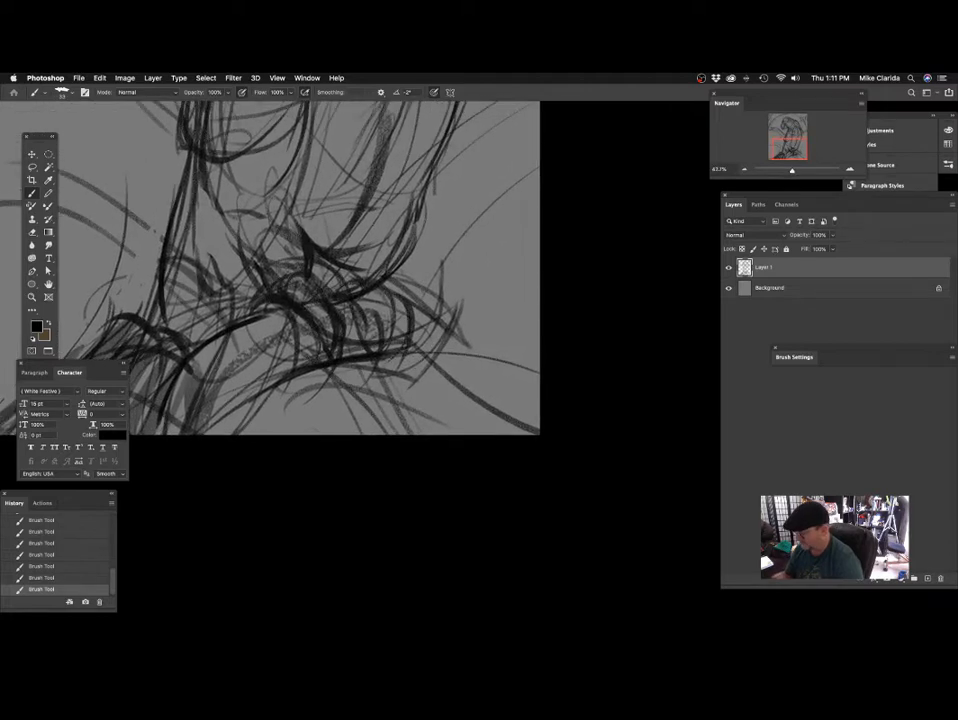
scroll(418, 318, "up", 2)
left_click_drag(419, 317, 420, 308)
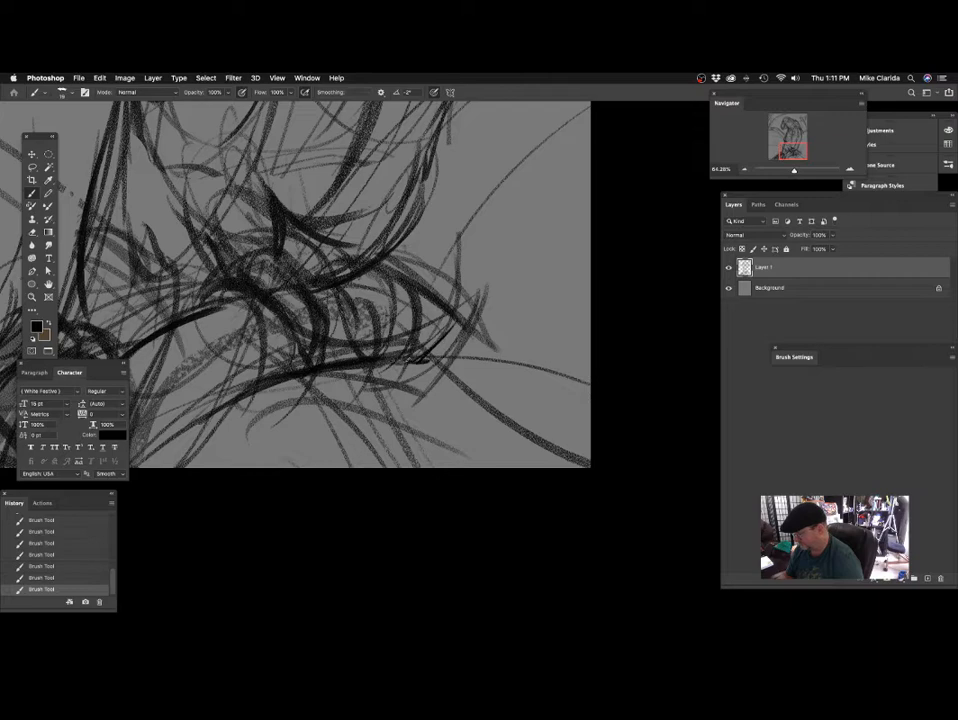
Darken the curved edge between the parrot's breast and wing with overlapping strokes from below the neck down to the belly.
scroll(475, 454, "down", 3)
scroll(435, 343, "down", 3)
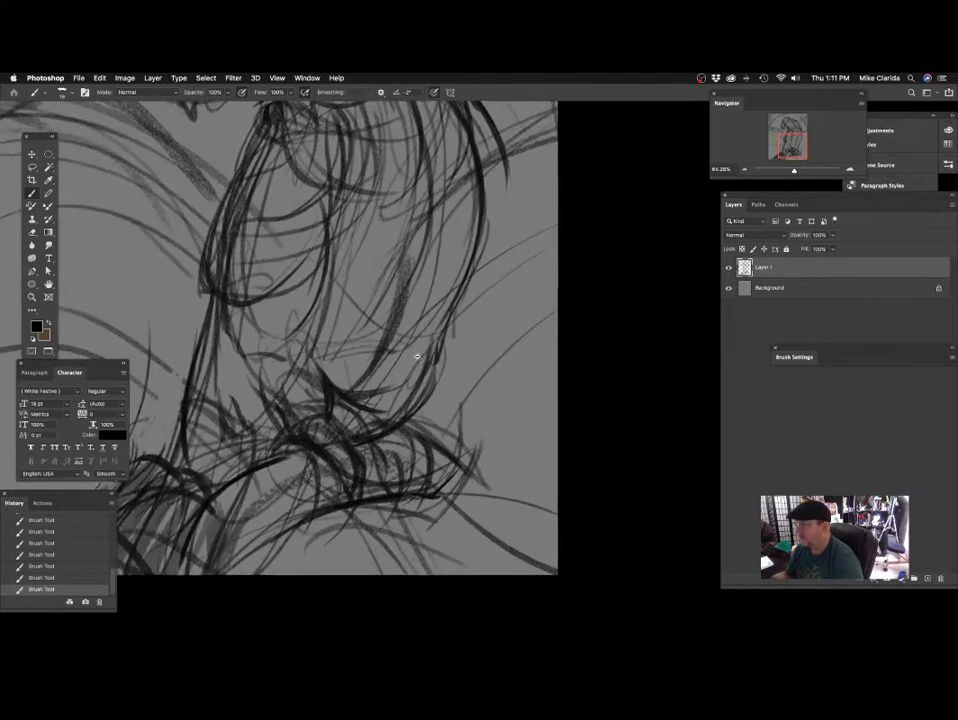
scroll(373, 241, "down", 4)
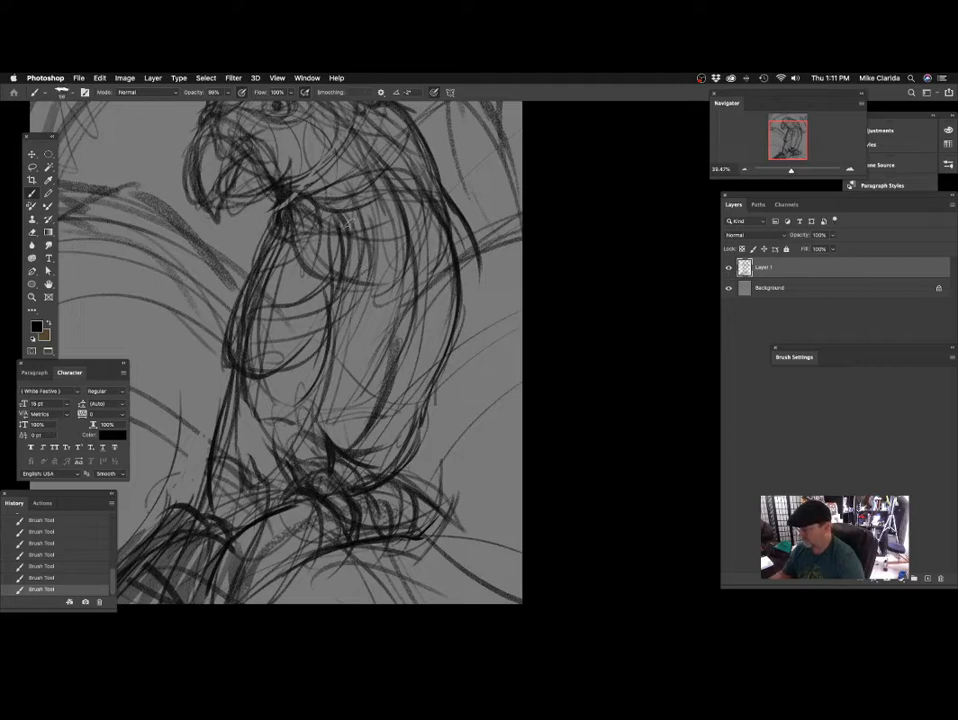
mouse_move(353, 215)
left_mouse_down()
mouse_move(356, 305)
mouse_move(325, 315)
left_mouse_up()
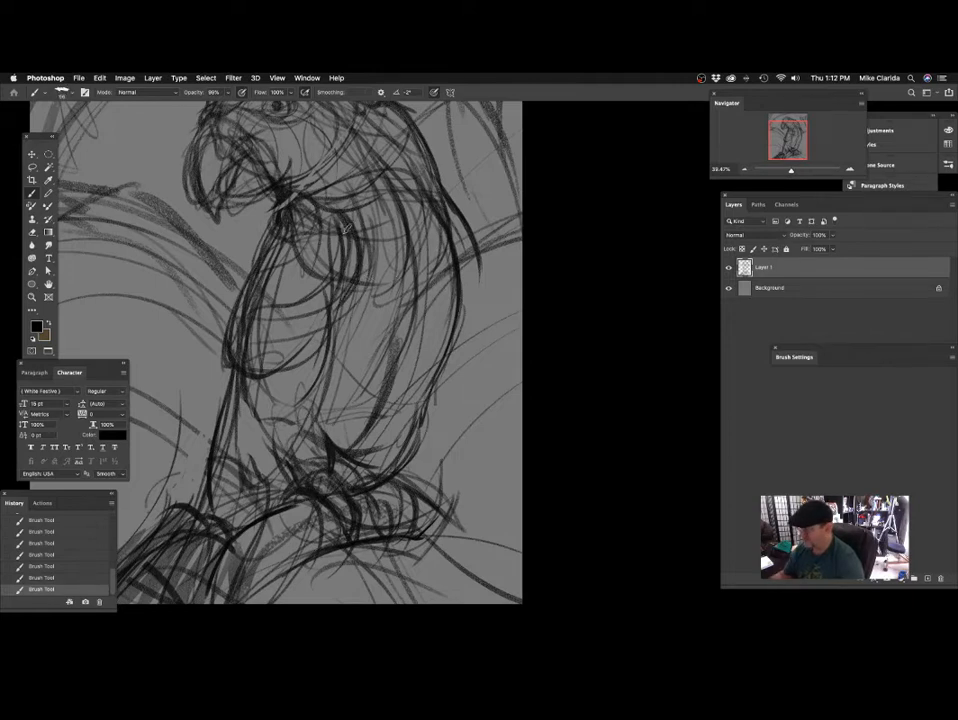
left_click_drag(346, 229, 338, 311)
mouse_move(367, 257)
left_mouse_down()
mouse_move(374, 242)
mouse_move(337, 332)
left_mouse_up()
left_click_drag(358, 257, 329, 359)
left_click_drag(377, 296, 383, 296)
left_click_drag(290, 254, 298, 268)
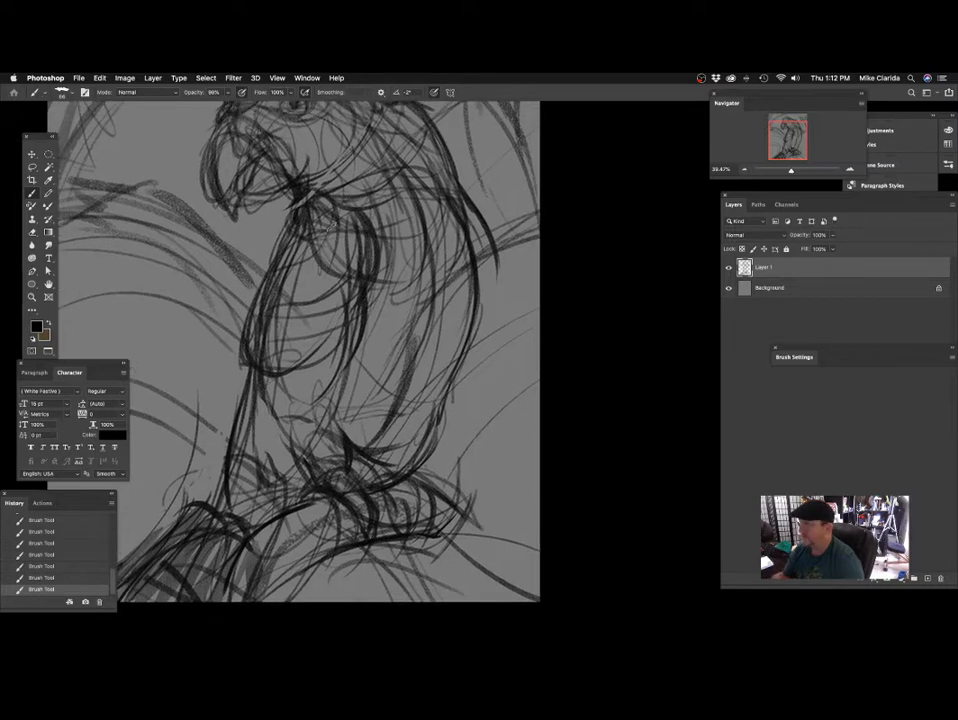
Reinforce the front outline of the breast with dark strokes running from beneath the beak to the lower belly.
mouse_move(303, 202)
left_mouse_down()
mouse_move(263, 256)
mouse_move(245, 346)
left_mouse_up()
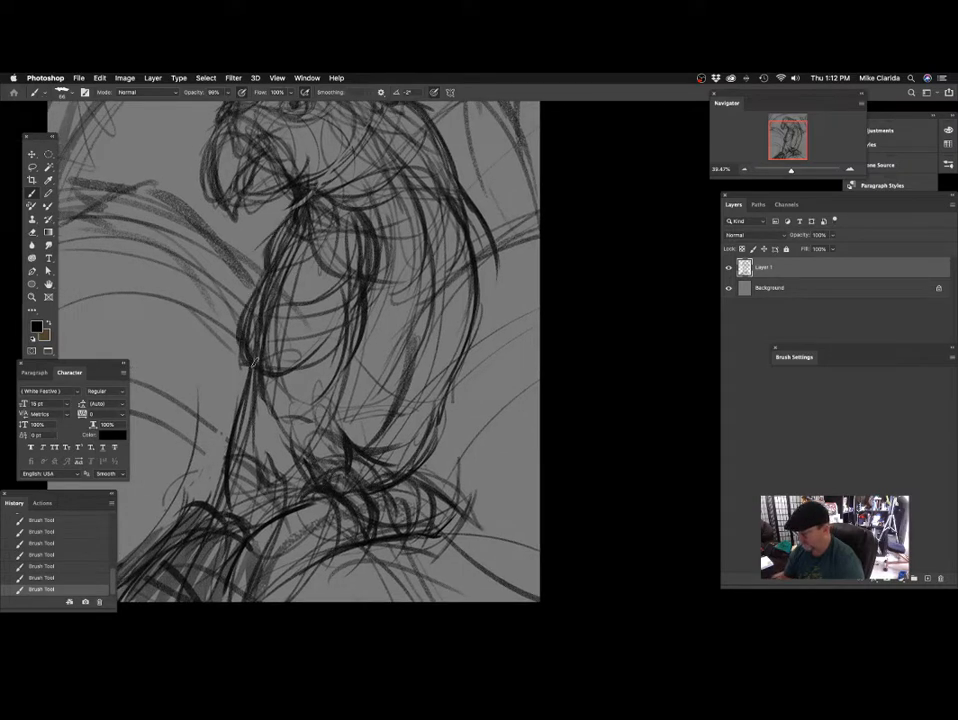
left_click_drag(313, 335, 328, 288)
mouse_move(200, 210)
left_mouse_down()
mouse_move(275, 168)
mouse_move(284, 135)
left_mouse_up()
mouse_move(280, 289)
left_mouse_down()
mouse_move(304, 231)
mouse_move(270, 275)
mouse_move(385, 222)
mouse_move(283, 290)
mouse_move(296, 256)
mouse_move(253, 286)
left_mouse_up()
mouse_move(283, 223)
left_mouse_down()
mouse_move(254, 286)
mouse_move(263, 337)
left_mouse_up()
left_click_drag(336, 333, 341, 333)
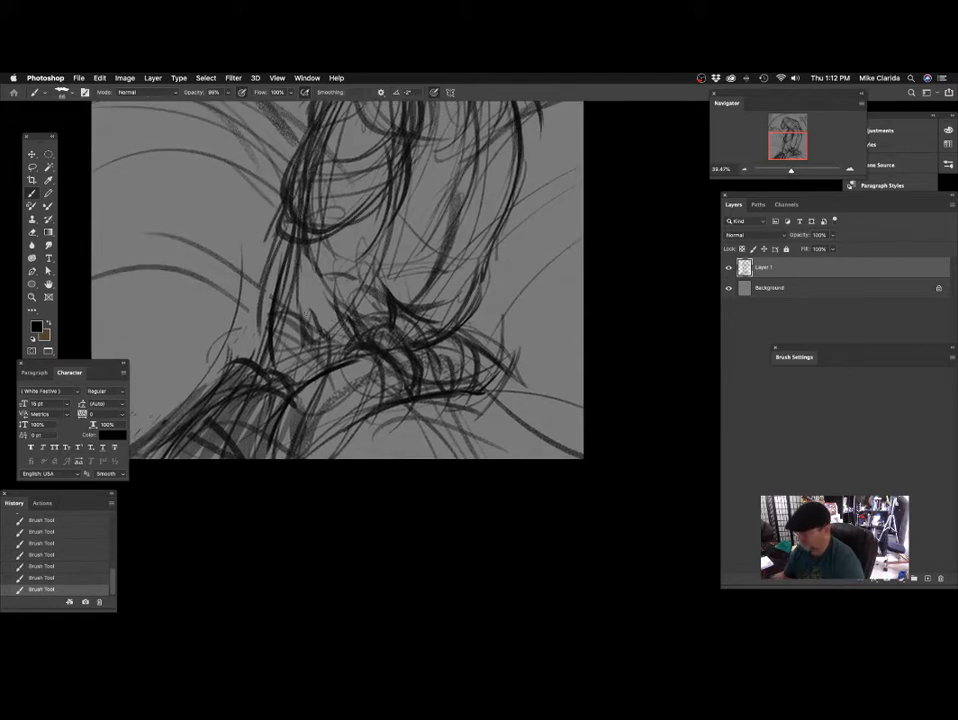
Sketch the underside of the belly and carry dark curved strokes down along the feathers beneath it.
mouse_move(282, 232)
left_mouse_down()
mouse_move(262, 336)
mouse_move(382, 236)
mouse_move(396, 184)
left_mouse_up()
mouse_move(368, 278)
left_mouse_down()
mouse_move(397, 201)
mouse_move(339, 228)
left_mouse_up()
key("super+z")
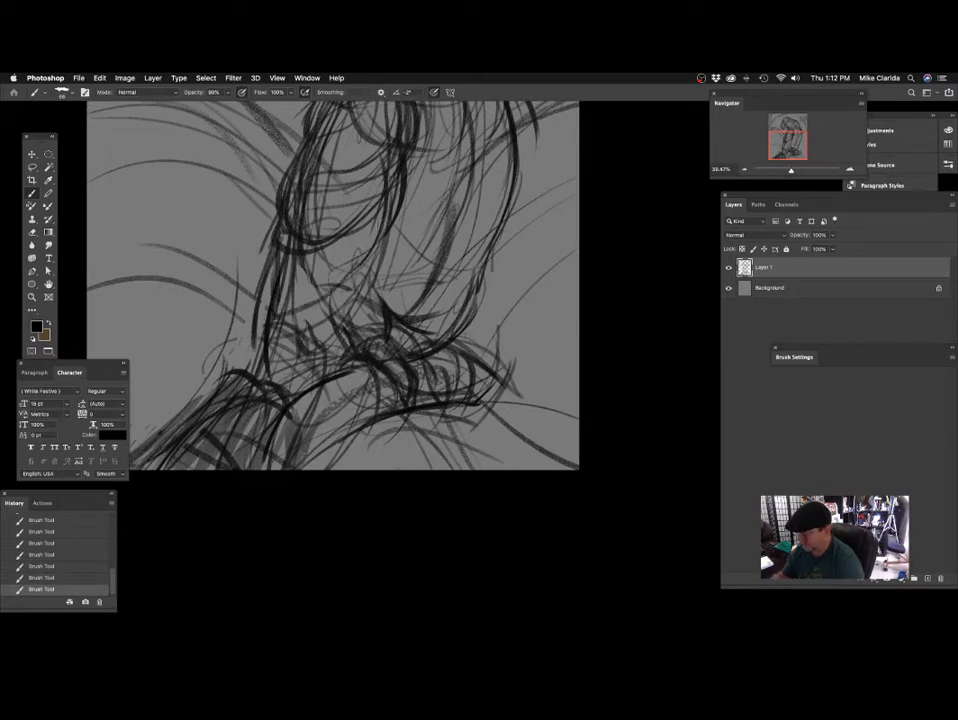
left_click_drag(374, 271, 381, 249)
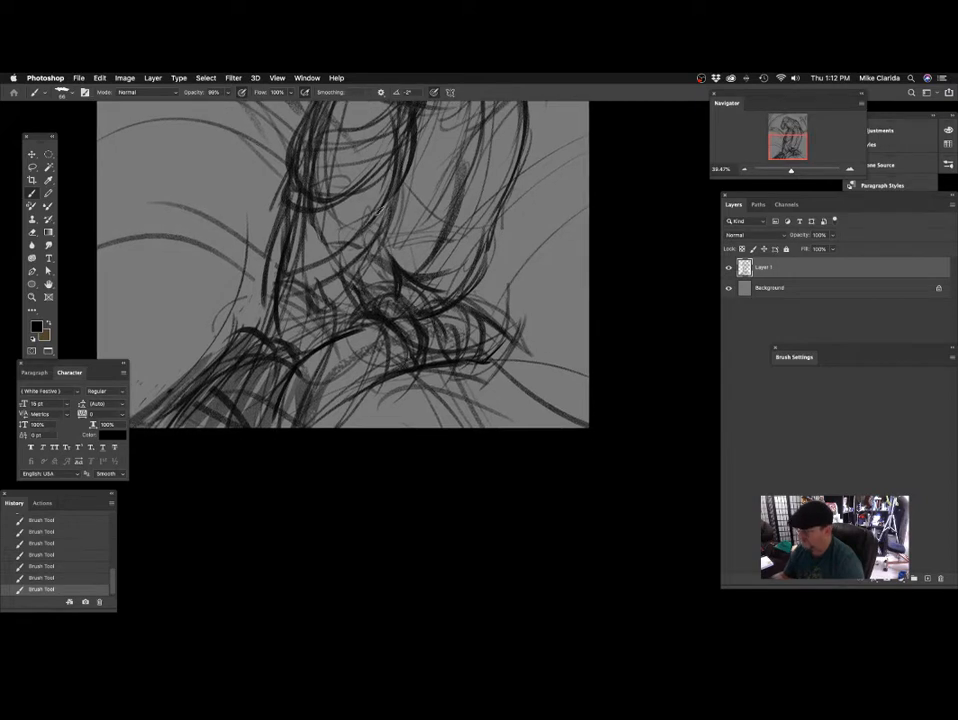
Hatch short dark diagonal strokes in the area below the belly, between the lower feathers and the branch.
left_click_drag(323, 298, 300, 337)
left_click_drag(331, 274, 296, 350)
left_click_drag(299, 258, 274, 342)
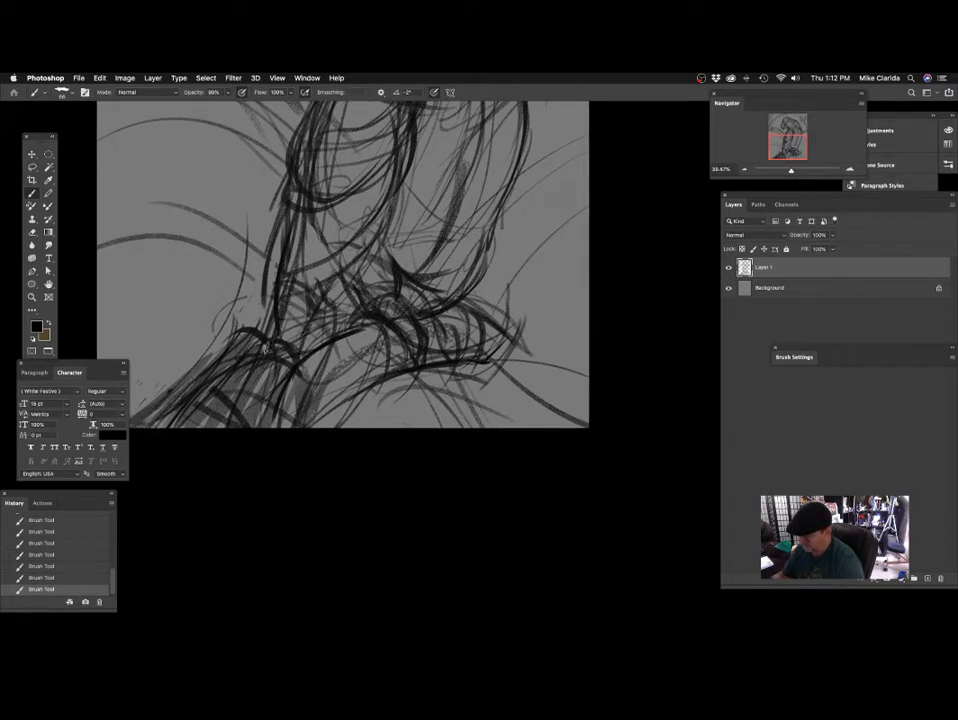
left_click_drag(429, 325, 390, 304)
left_click_drag(300, 417, 359, 323)
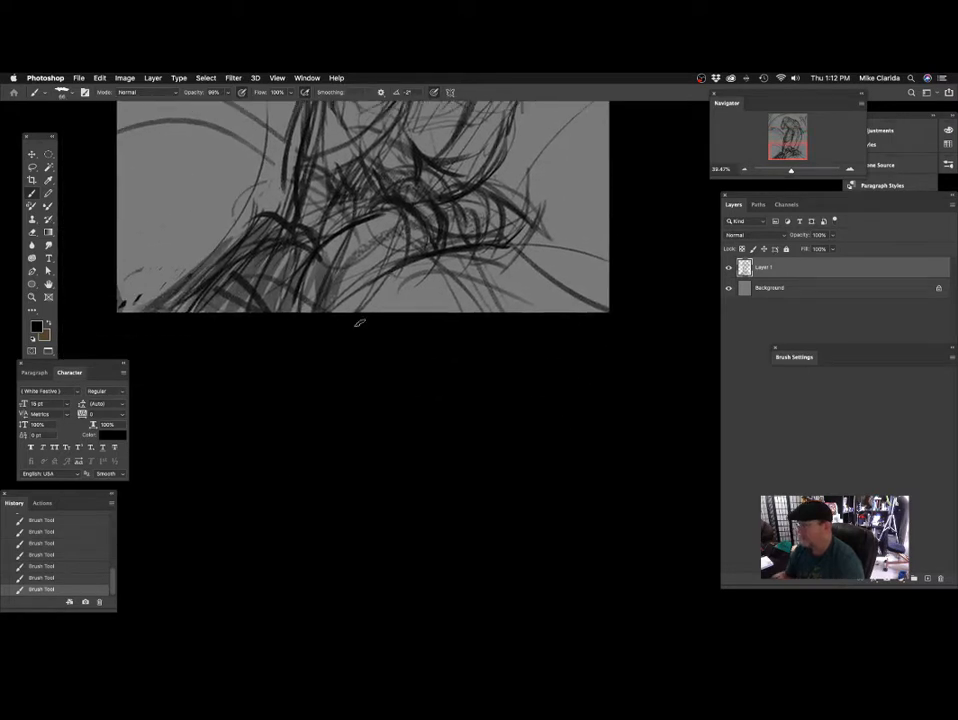
Sketch a light curved stroke along the crown toward the back of the parrot's head.
mouse_move(394, 258)
left_mouse_down()
mouse_move(366, 281)
mouse_move(360, 237)
mouse_move(408, 232)
left_mouse_up()
mouse_move(532, 220)
left_mouse_down()
mouse_move(453, 299)
mouse_move(427, 304)
mouse_move(499, 316)
left_mouse_up()
left_click_drag(439, 380, 458, 368)
left_click_drag(502, 285, 442, 351)
left_click_drag(362, 213, 408, 175)
left_click_drag(408, 165, 384, 305)
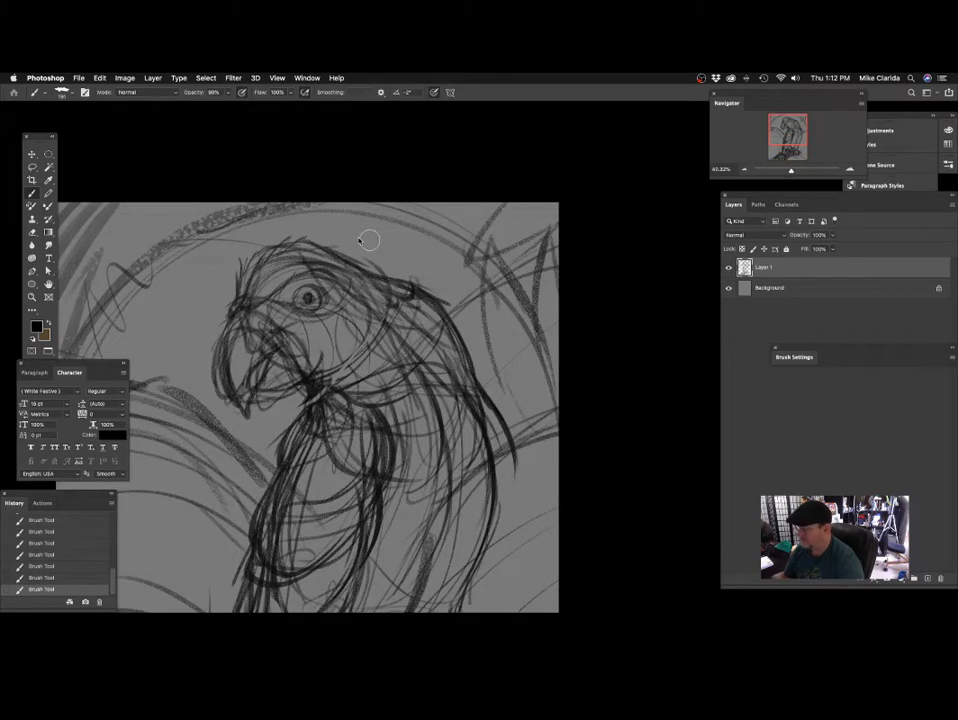
left_click_drag(351, 239, 434, 221)
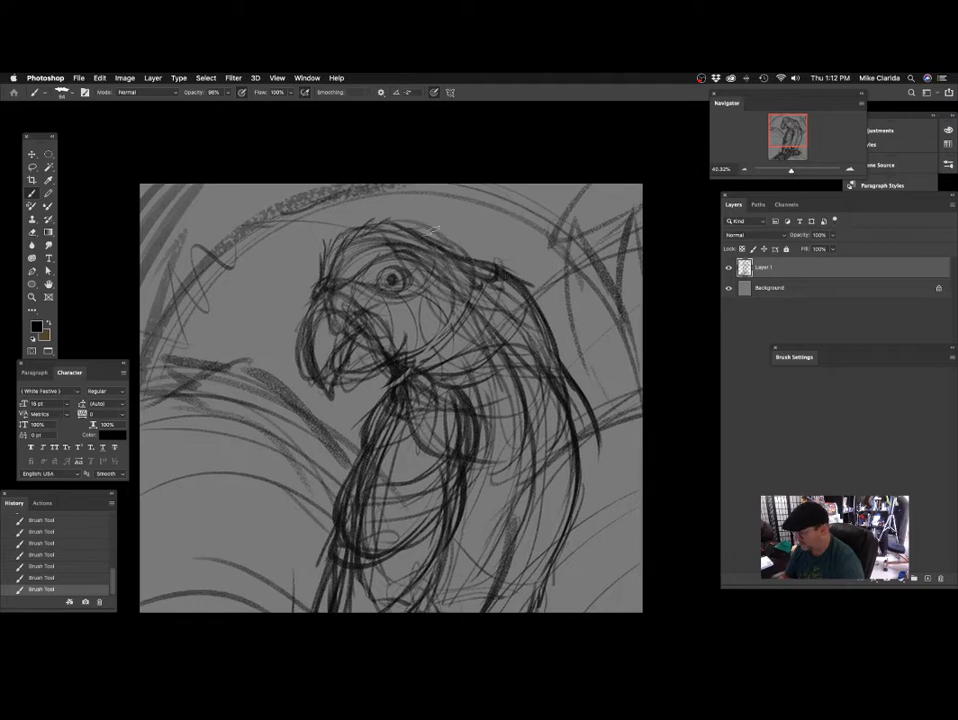
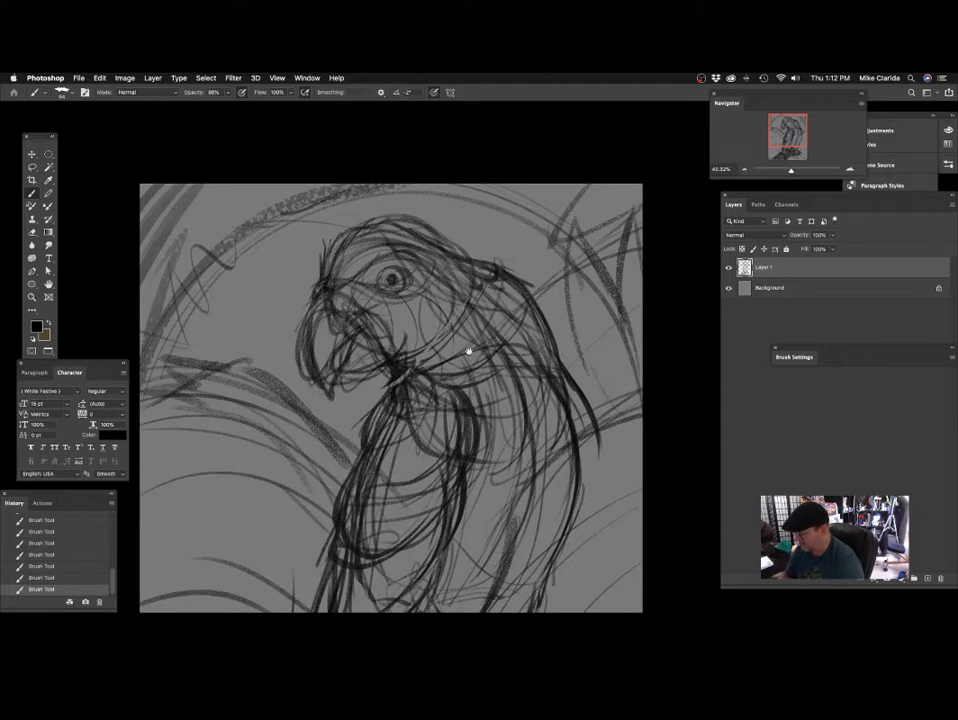
Darken the outer curve of the parrot's upper beak down to its hooked tip.
left_click_drag(496, 370, 412, 312)
scroll(295, 288, "up", 2)
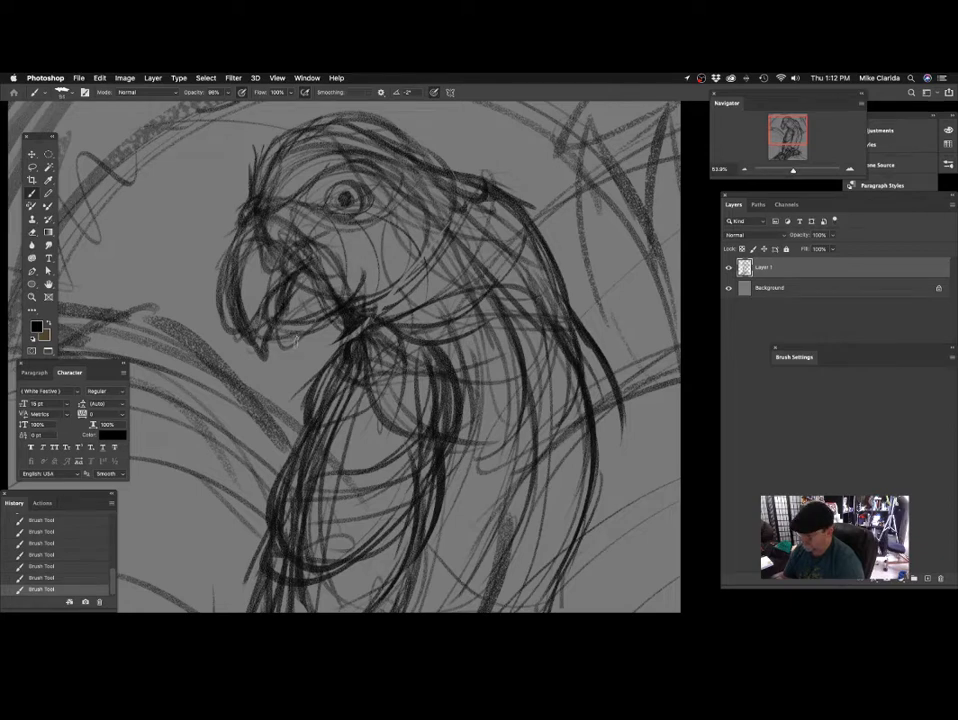
scroll(306, 251, "up", 1)
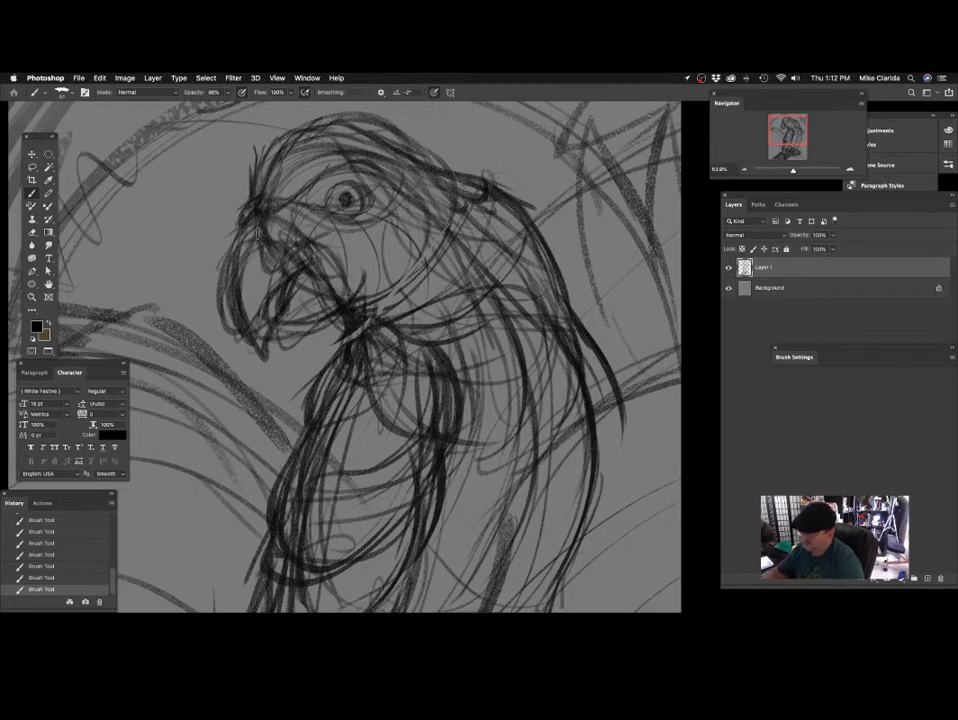
left_click_drag(315, 230, 318, 214)
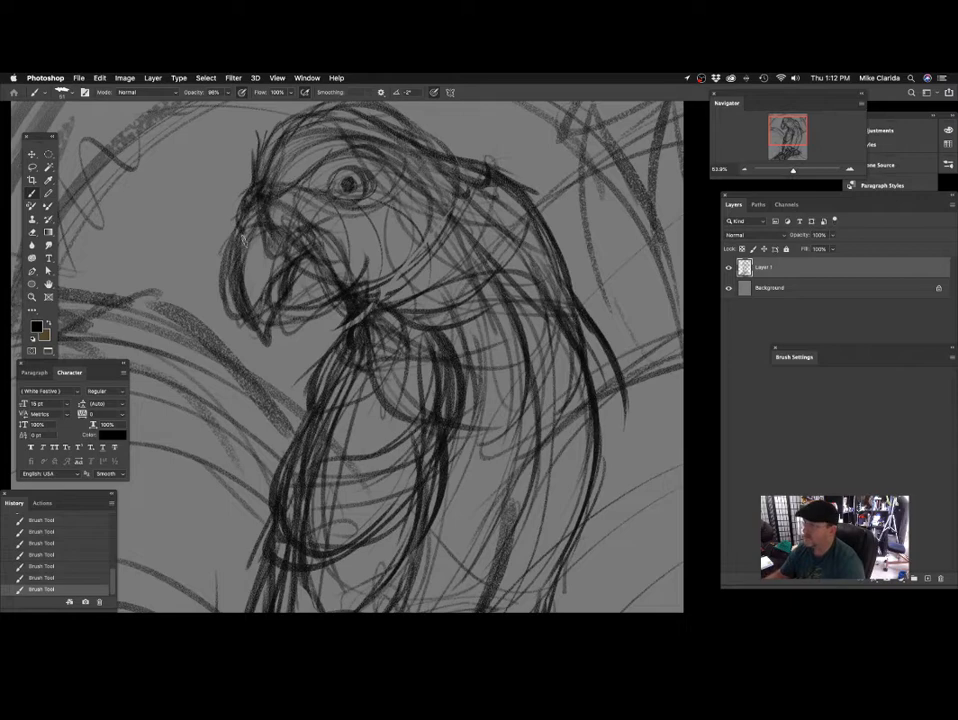
scroll(243, 206, "down", 3)
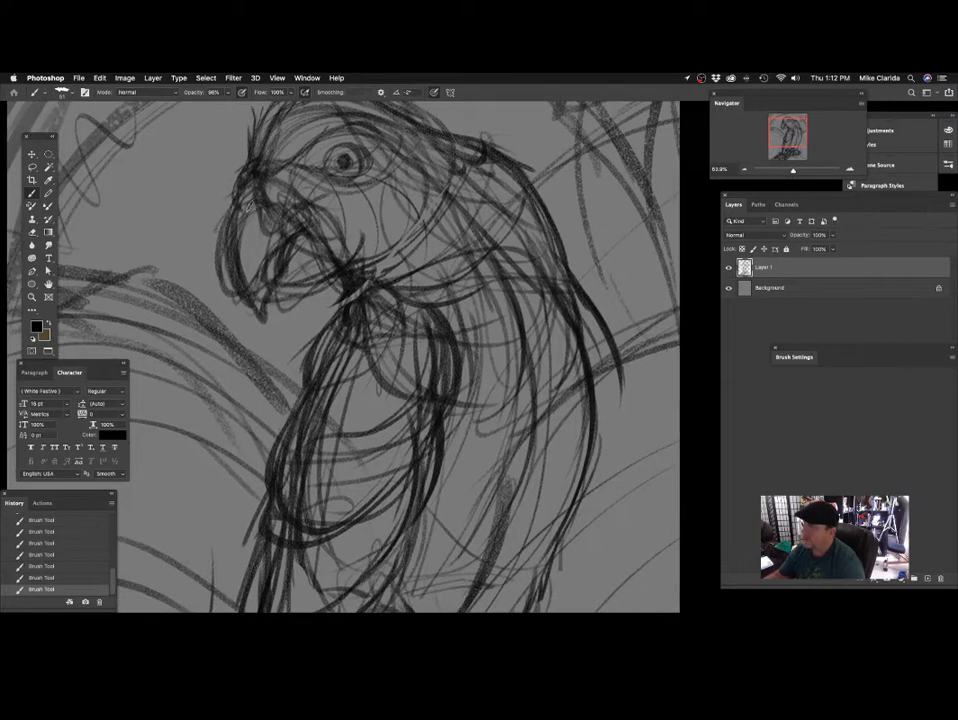
mouse_move(235, 196)
left_mouse_down()
mouse_move(223, 268)
mouse_move(257, 318)
left_mouse_up()
left_click_drag(316, 247, 311, 242)
key("super+z")
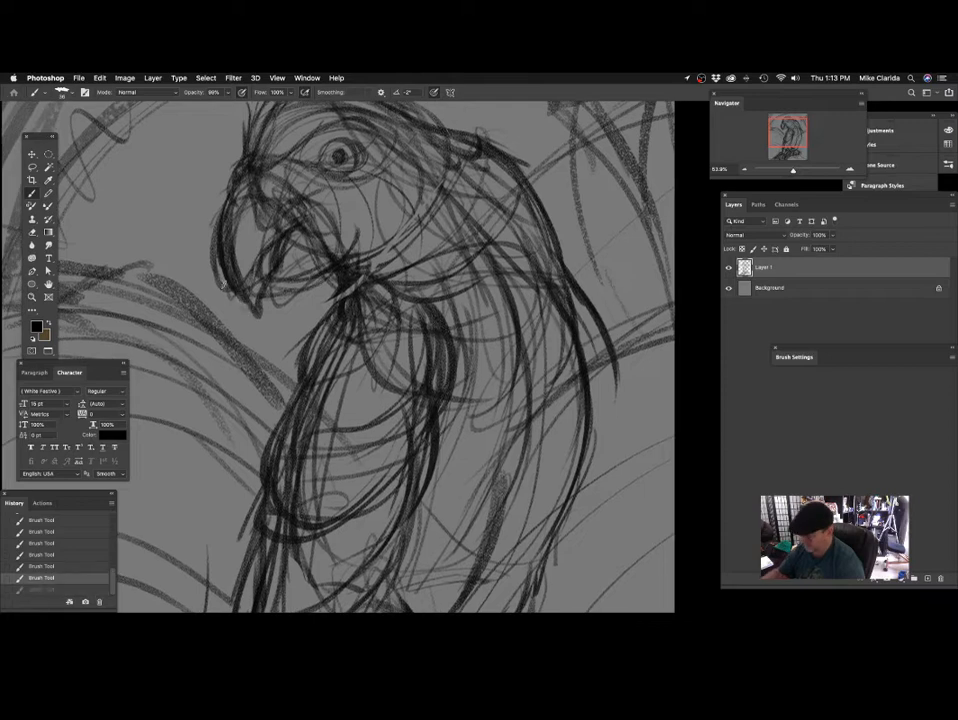
mouse_move(219, 262)
left_mouse_down()
mouse_move(253, 313)
mouse_move(256, 277)
left_mouse_up()
left_click_drag(325, 291, 343, 311)
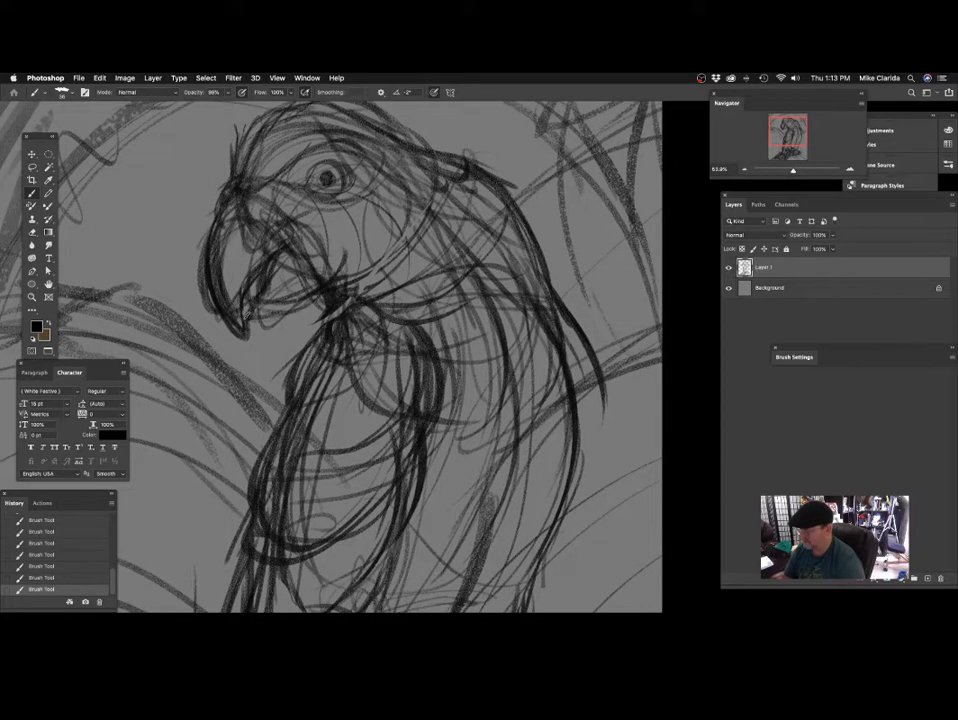
Reinforce the underside of the lower beak with curved strokes running from the beak tip back toward the chin.
scroll(322, 257, "down", 3)
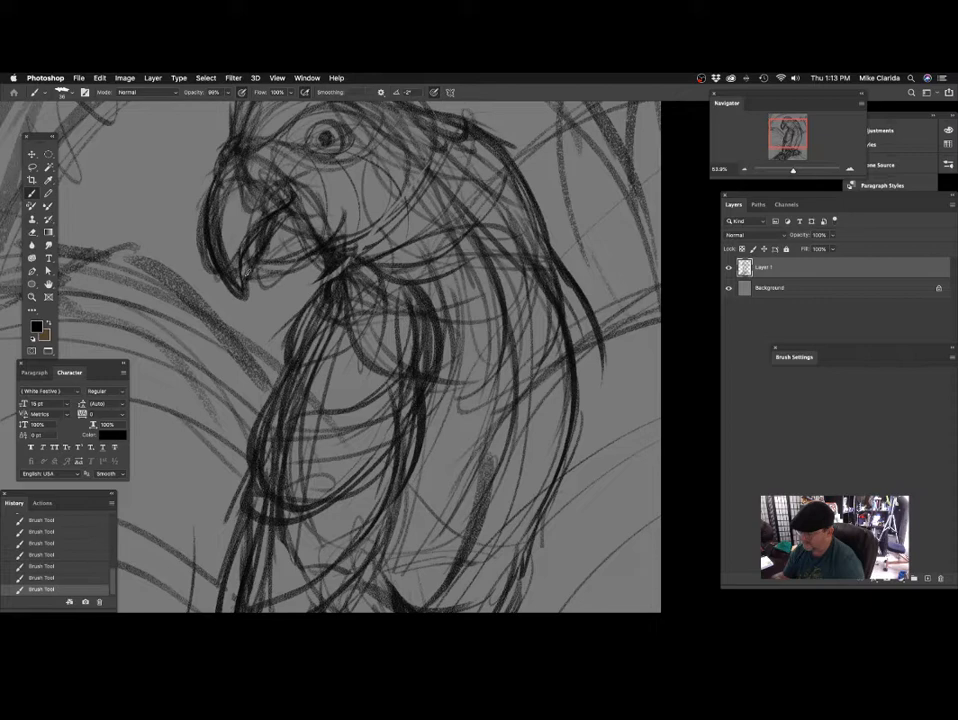
scroll(311, 222, "down", 1)
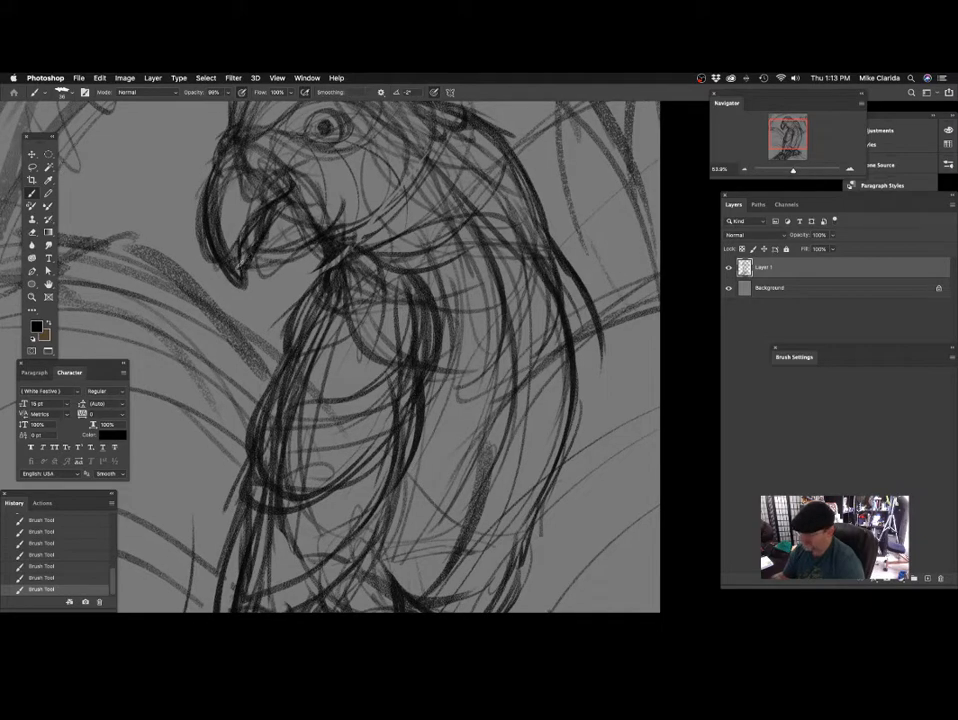
left_click_drag(265, 270, 310, 253)
mouse_move(259, 270)
left_mouse_down()
mouse_move(285, 267)
mouse_move(322, 242)
left_mouse_up()
mouse_move(377, 307)
left_mouse_down()
mouse_move(380, 329)
mouse_move(353, 372)
left_mouse_up()
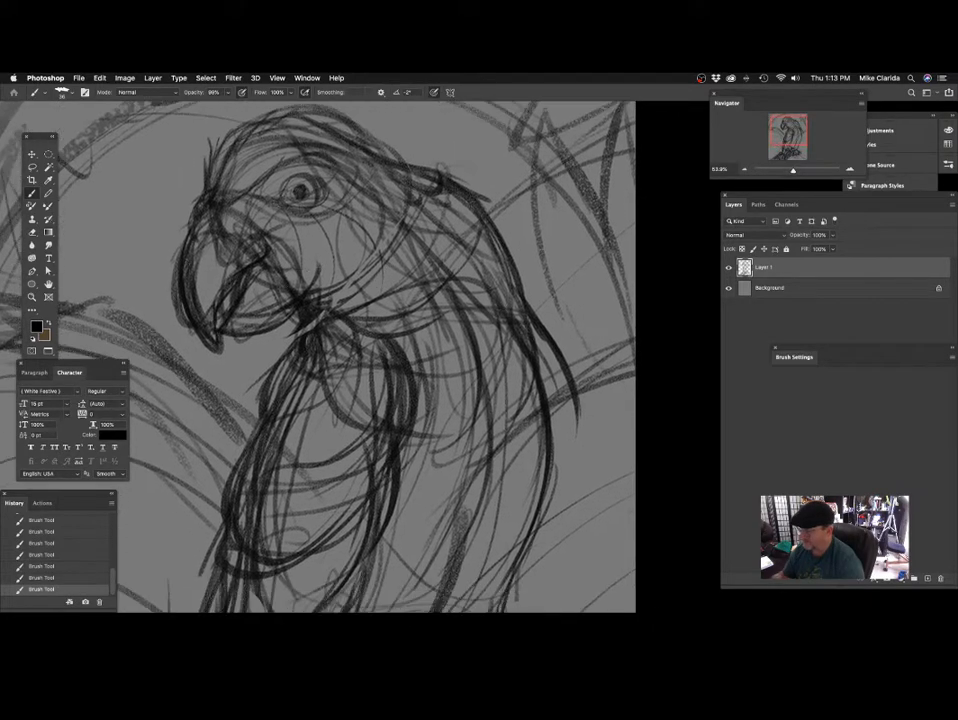
Darken the back edge of the beak with strokes running down to the corner where it meets the chin.
left_click_drag(257, 229, 299, 297)
left_click_drag(370, 307, 360, 237)
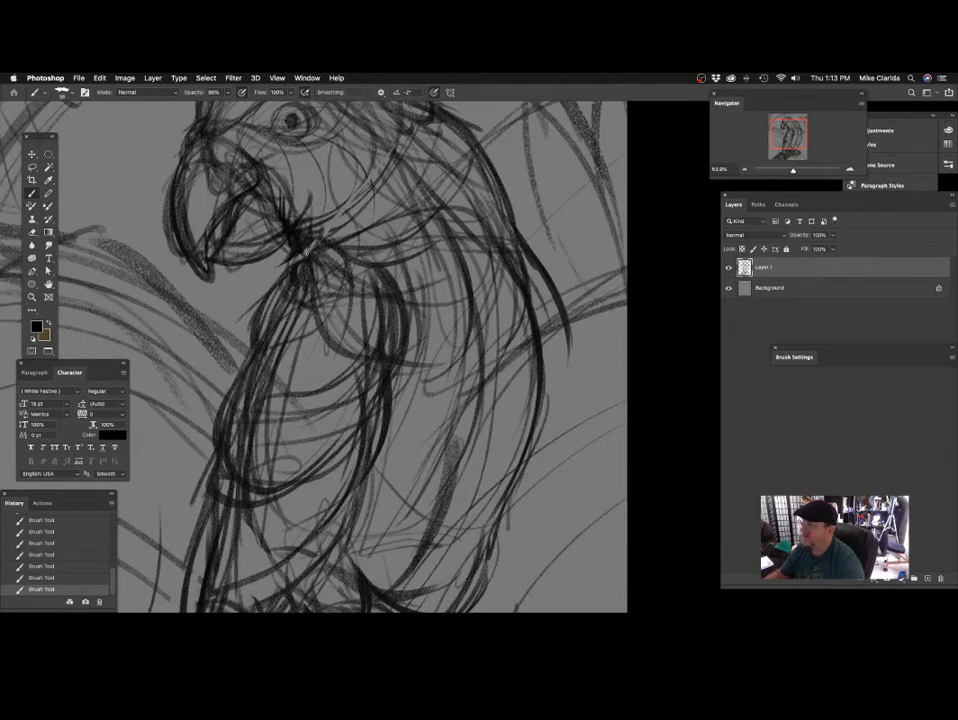
left_click_drag(264, 181, 294, 222)
mouse_move(312, 260)
left_mouse_down()
mouse_move(322, 291)
mouse_move(380, 254)
left_mouse_up()
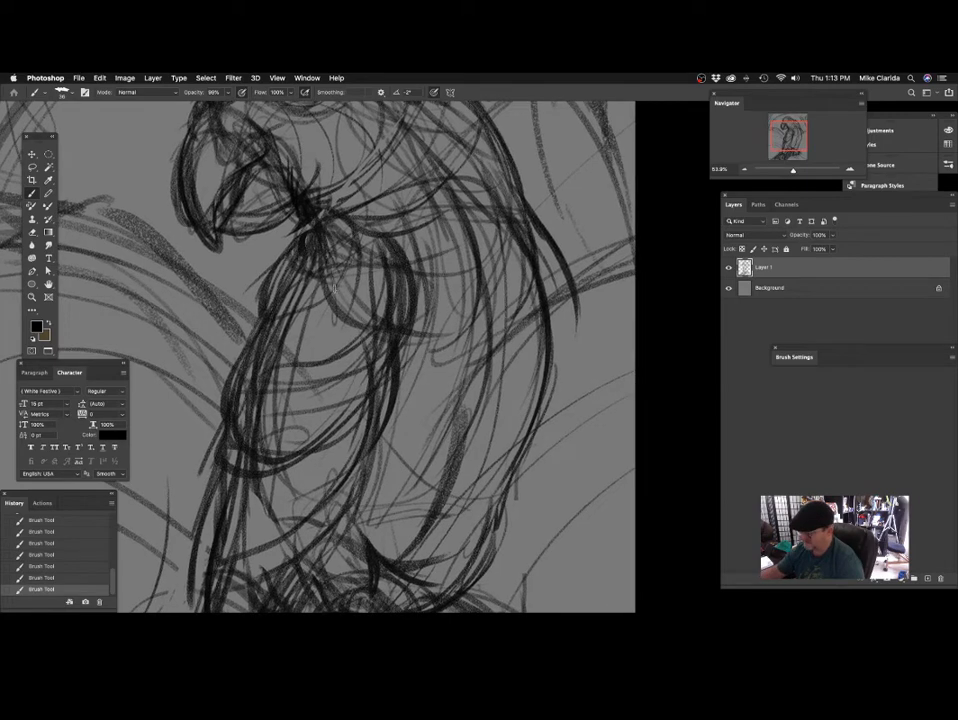
Sketch curved strokes between the throat and the front of the upper breast.
mouse_move(315, 254)
left_mouse_down()
mouse_move(282, 288)
mouse_move(250, 351)
mouse_move(285, 352)
left_mouse_up()
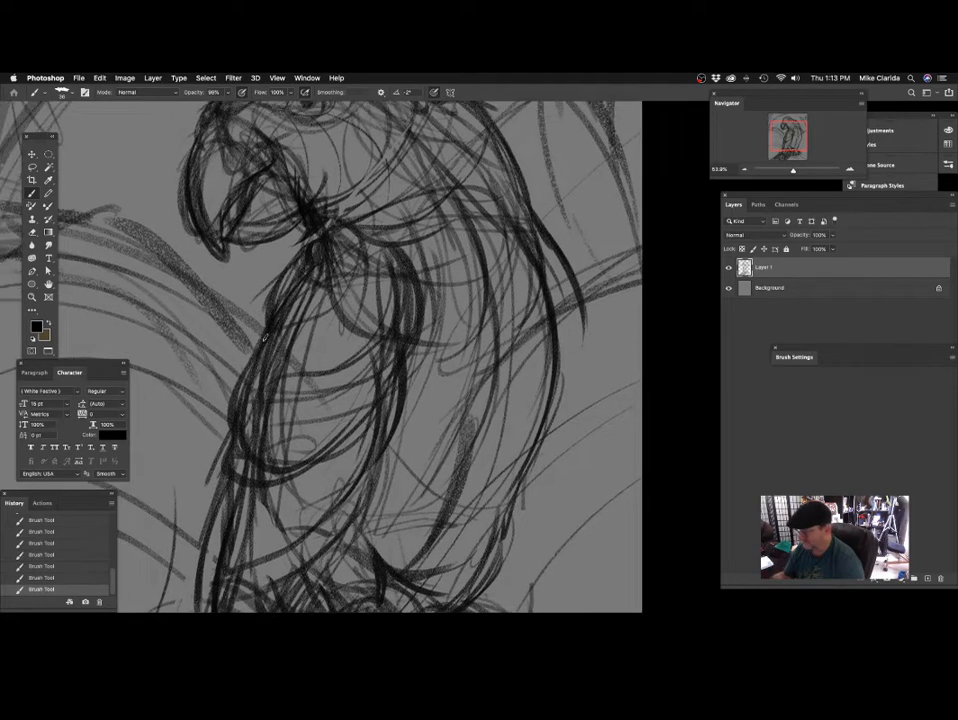
left_click_drag(281, 308, 348, 248)
mouse_move(449, 238)
left_mouse_down()
mouse_move(423, 308)
mouse_move(381, 331)
left_mouse_up()
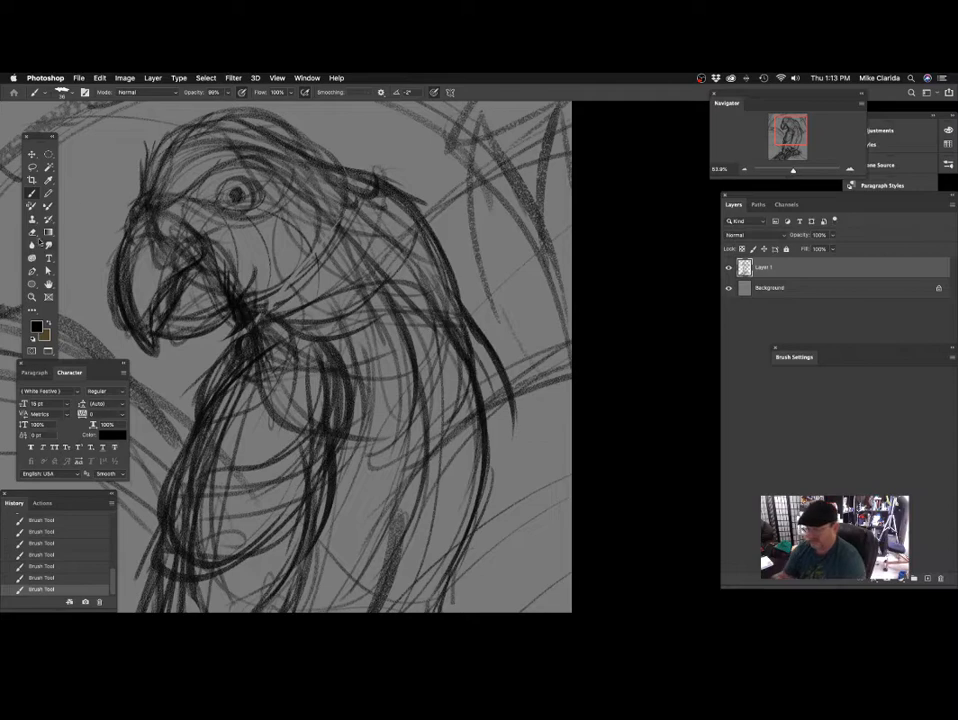
Erase a diagonal band of sketch lines beneath the chin and along the front of the upper breast.
key("e")
left_click(276, 321)
left_click_drag(372, 340, 427, 307)
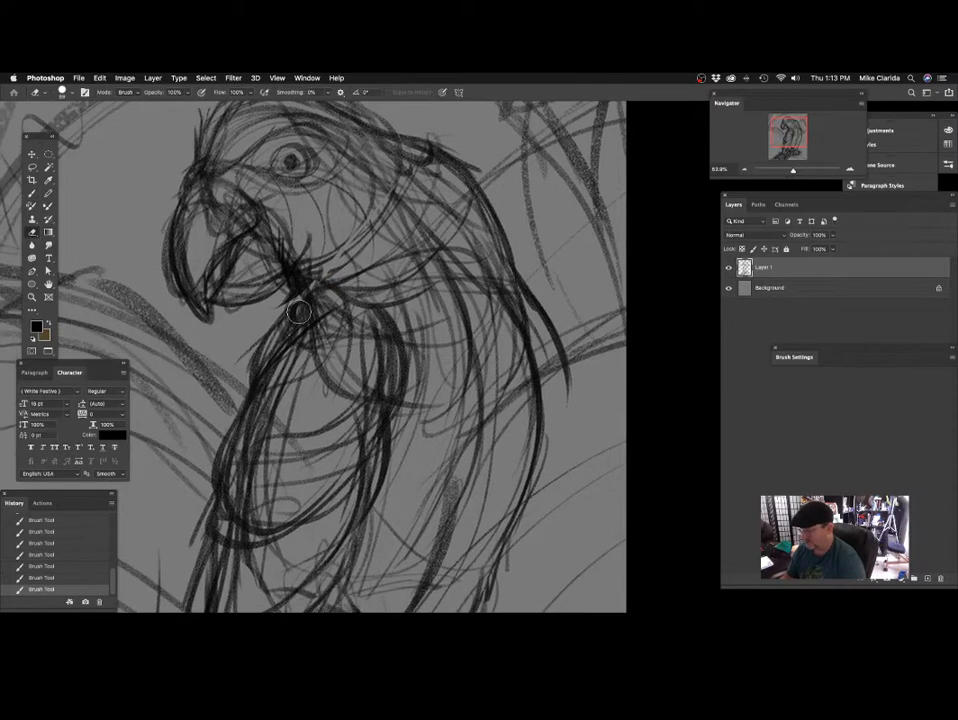
mouse_move(290, 280)
left_mouse_down()
mouse_move(305, 292)
mouse_move(237, 384)
left_mouse_up()
left_click_drag(391, 293, 379, 281)
key("super+z")
left_click_drag(303, 274, 248, 332)
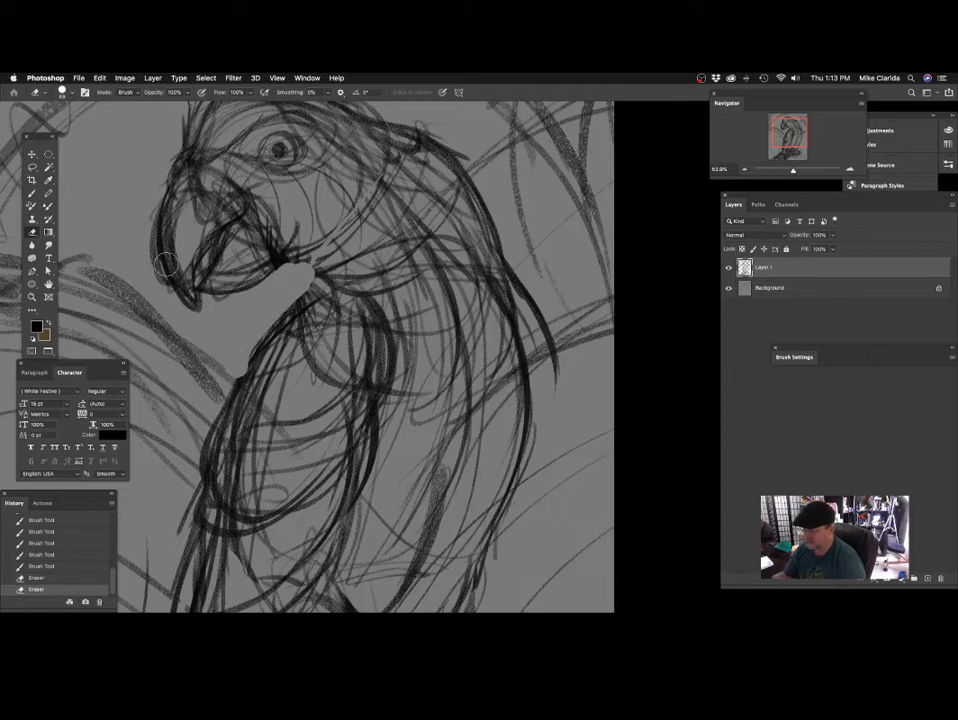
Brush dark strokes along the cheek edge directly behind the beak.
key("b")
mouse_move(338, 233)
left_mouse_down()
mouse_move(330, 212)
mouse_move(320, 213)
left_mouse_up()
left_click_drag(243, 177, 281, 219)
left_click_drag(273, 226, 310, 256)
Sketch short dark throat feathers linking the chin to the top of the breast across the erased gap.
mouse_move(264, 200)
left_mouse_down()
mouse_move(329, 254)
mouse_move(326, 328)
left_mouse_up()
mouse_move(306, 294)
left_mouse_down()
mouse_move(329, 334)
mouse_move(320, 331)
left_mouse_up()
left_click_drag(385, 368, 381, 322)
left_click_drag(284, 227, 289, 280)
left_click_drag(461, 348, 443, 393)
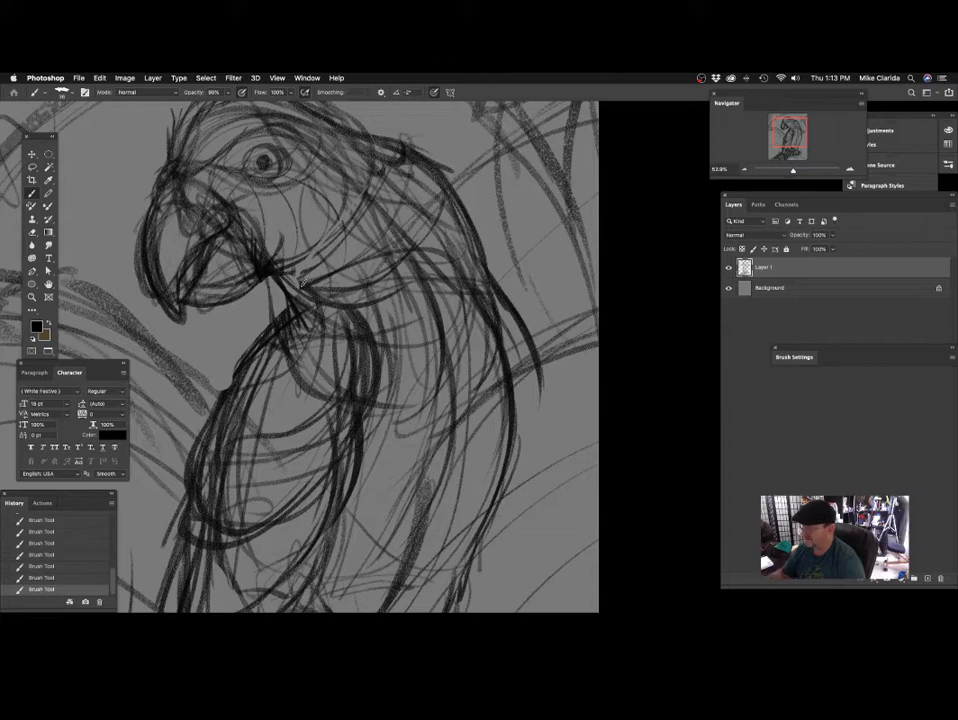
mouse_move(266, 281)
left_mouse_down()
mouse_move(288, 306)
mouse_move(282, 326)
left_mouse_up()
left_click_drag(340, 345, 349, 292)
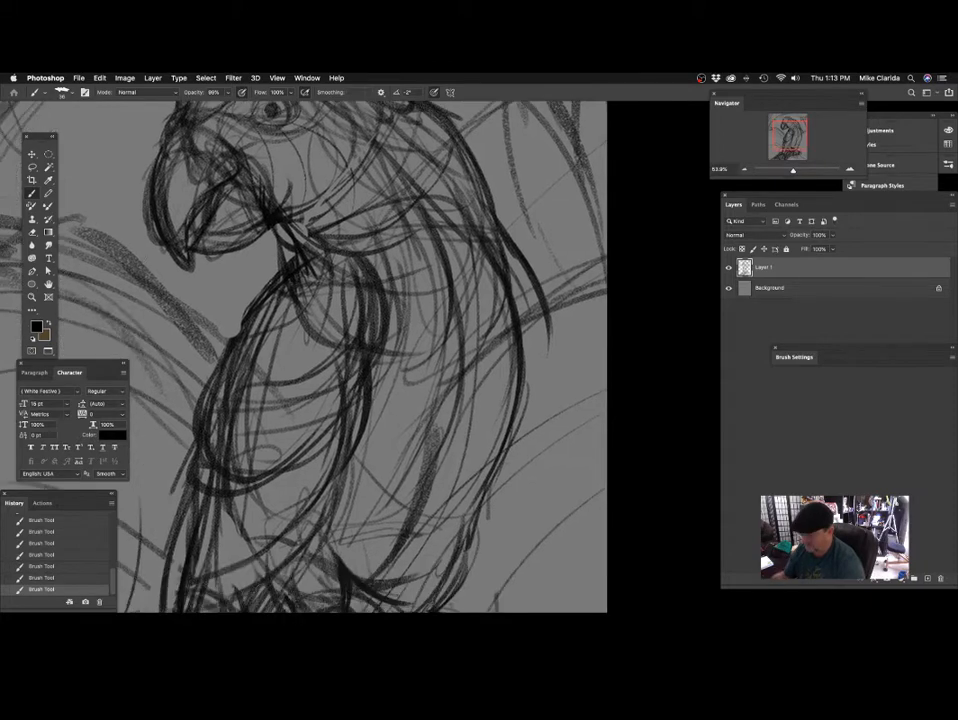
Erase the stray lines across the throat and outside the upper breast to trim the front contour.
left_click(32, 232)
left_click_drag(290, 292, 232, 328)
key("super+z")
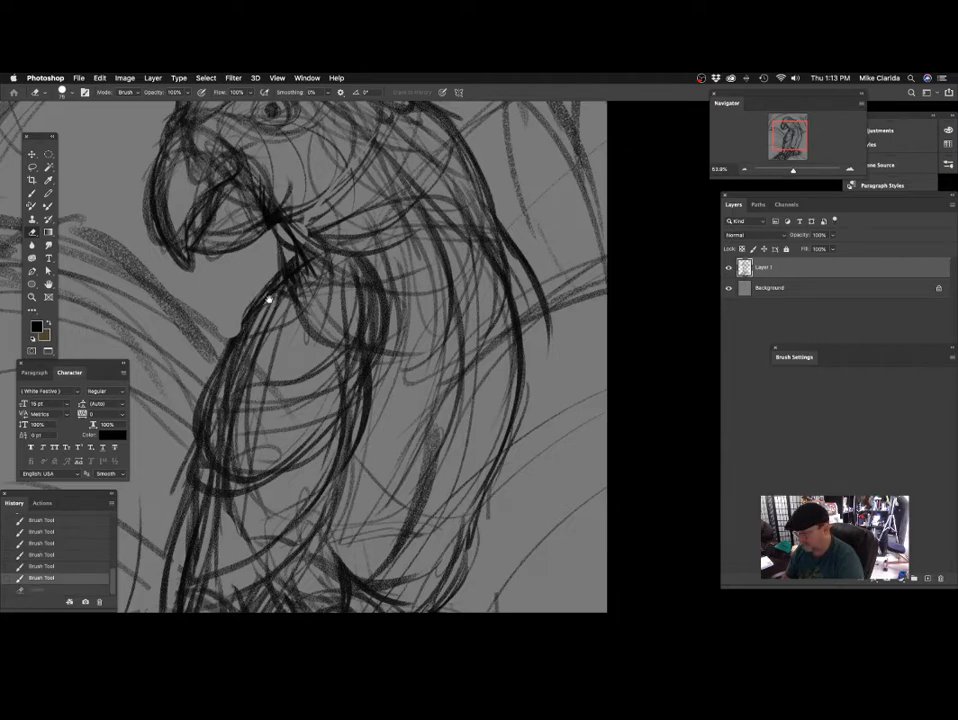
left_click_drag(269, 300, 296, 311)
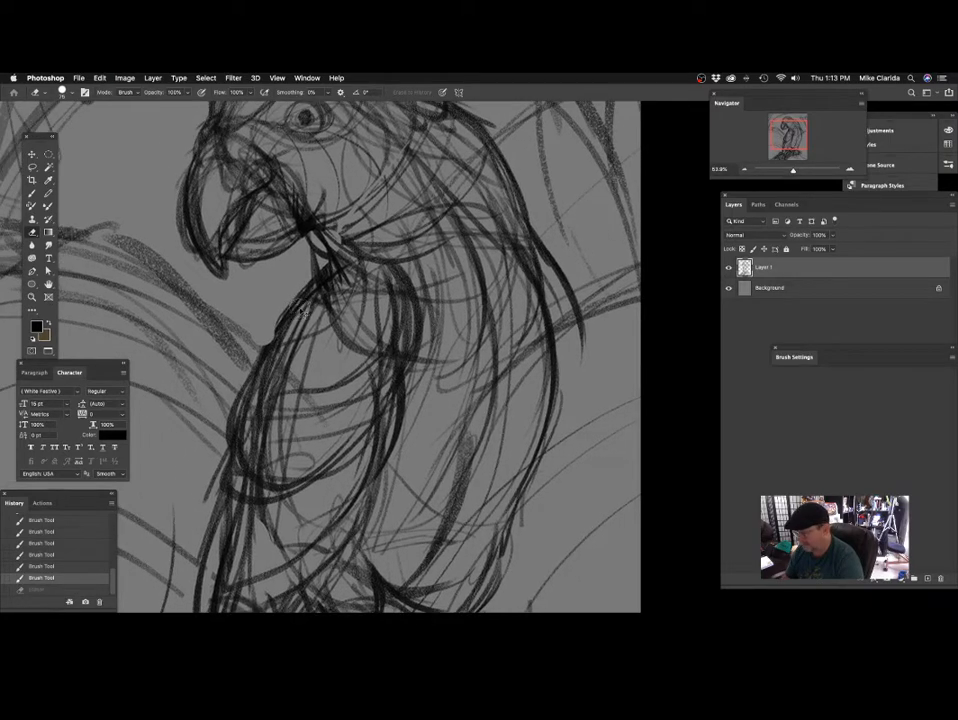
mouse_move(351, 261)
left_mouse_down()
mouse_move(250, 344)
mouse_move(256, 361)
left_mouse_up()
Redraw the short throat strokes between the chin and the breast with the black brush.
left_click(33, 194)
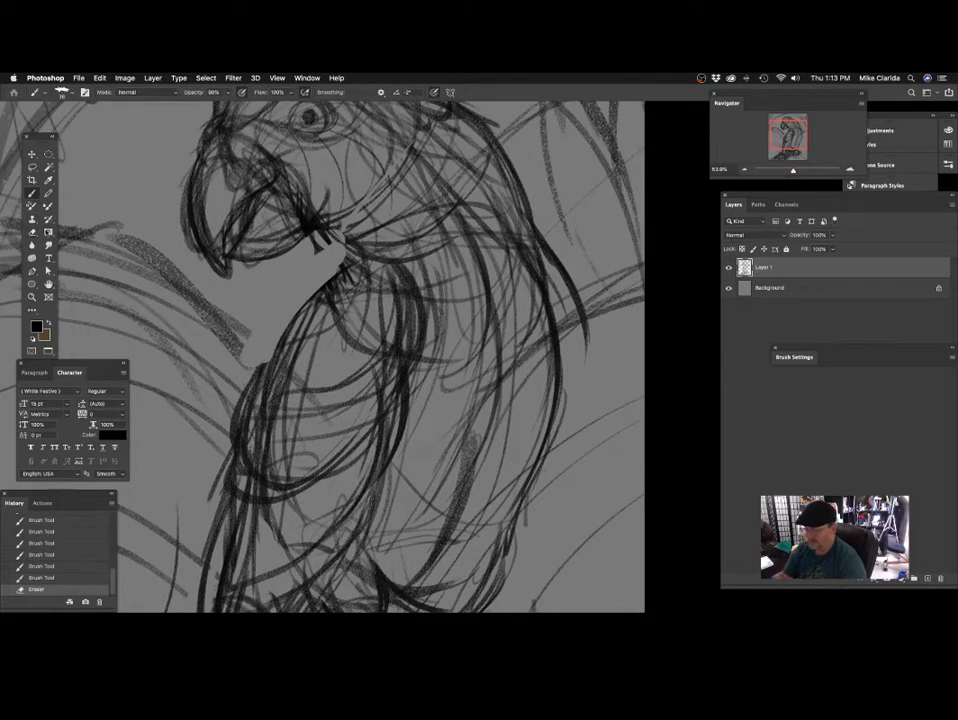
mouse_move(397, 289)
left_mouse_down()
mouse_move(374, 340)
mouse_move(342, 325)
left_mouse_up()
mouse_move(262, 288)
left_mouse_down()
mouse_move(288, 325)
mouse_move(271, 325)
left_mouse_up()
mouse_move(264, 312)
left_mouse_down()
mouse_move(323, 387)
mouse_move(300, 340)
left_mouse_up()
left_click_drag(273, 386, 369, 333)
Redraw the breast's front outline with long curved strokes from the throat downward and add a short throat feather stroke.
left_click_drag(350, 247, 284, 335)
left_click_drag(346, 261, 281, 372)
left_click_drag(308, 300, 268, 391)
left_click_drag(485, 306, 382, 404)
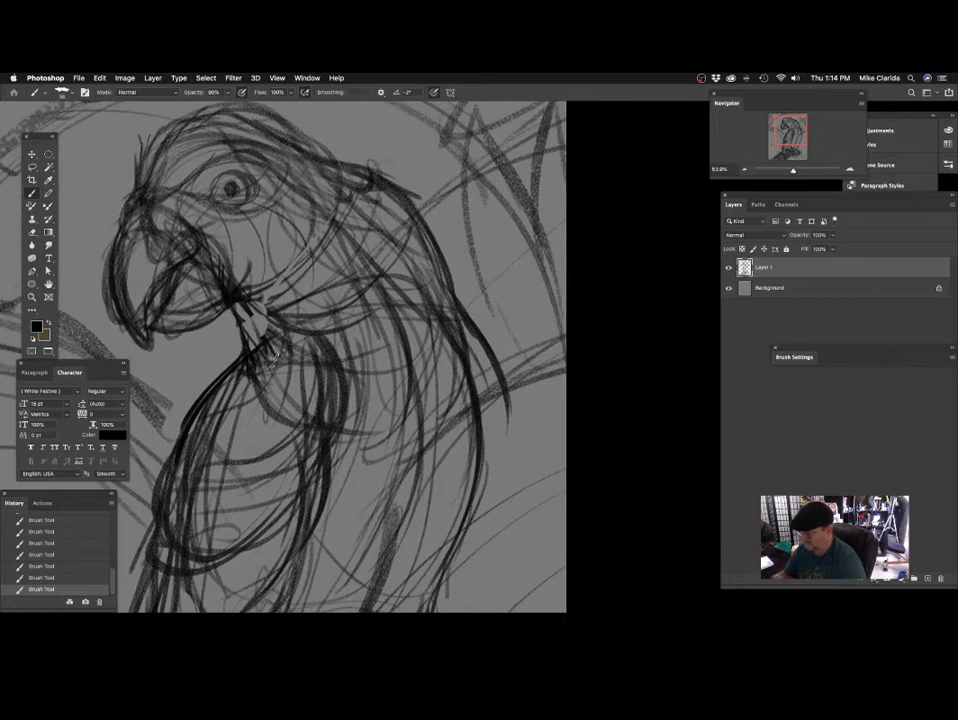
left_click_drag(244, 322, 267, 348)
mouse_move(410, 347)
left_mouse_down()
mouse_move(408, 360)
mouse_move(368, 351)
mouse_move(375, 330)
left_mouse_up()
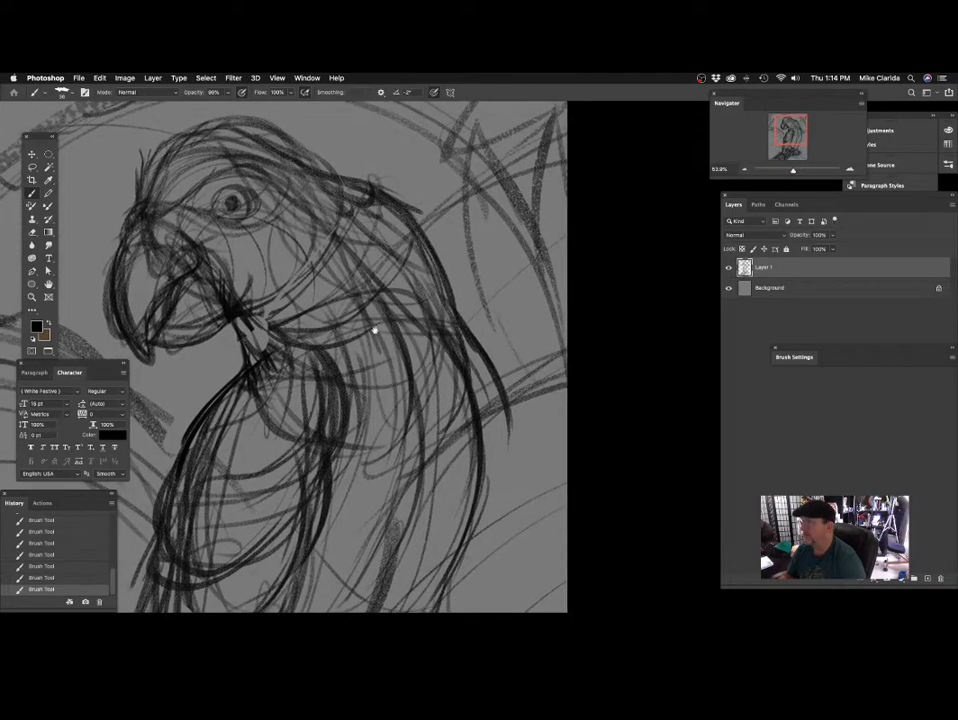
mouse_move(267, 326)
left_mouse_down()
mouse_move(304, 313)
mouse_move(325, 217)
left_mouse_up()
left_click_drag(385, 299, 391, 294)
key("super+z")
Sketch light strokes on the cheek and around the eye, plus a dark curve from the brow around behind the eye.
left_click_drag(311, 253, 328, 265)
left_click_drag(236, 266, 273, 261)
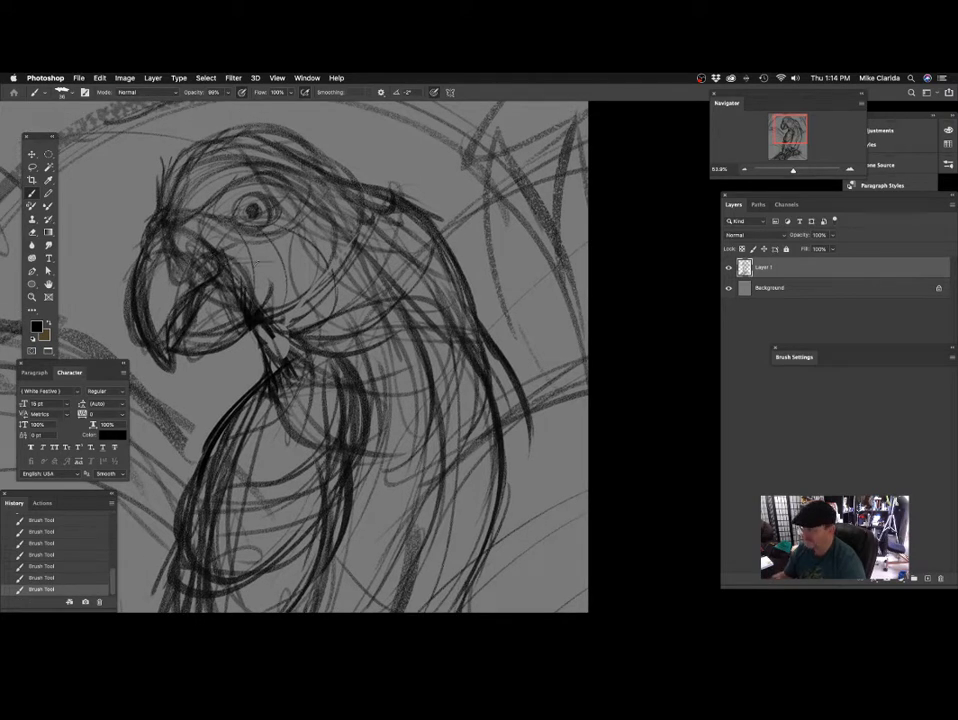
left_click_drag(234, 240, 320, 203)
left_click_drag(337, 248, 349, 278)
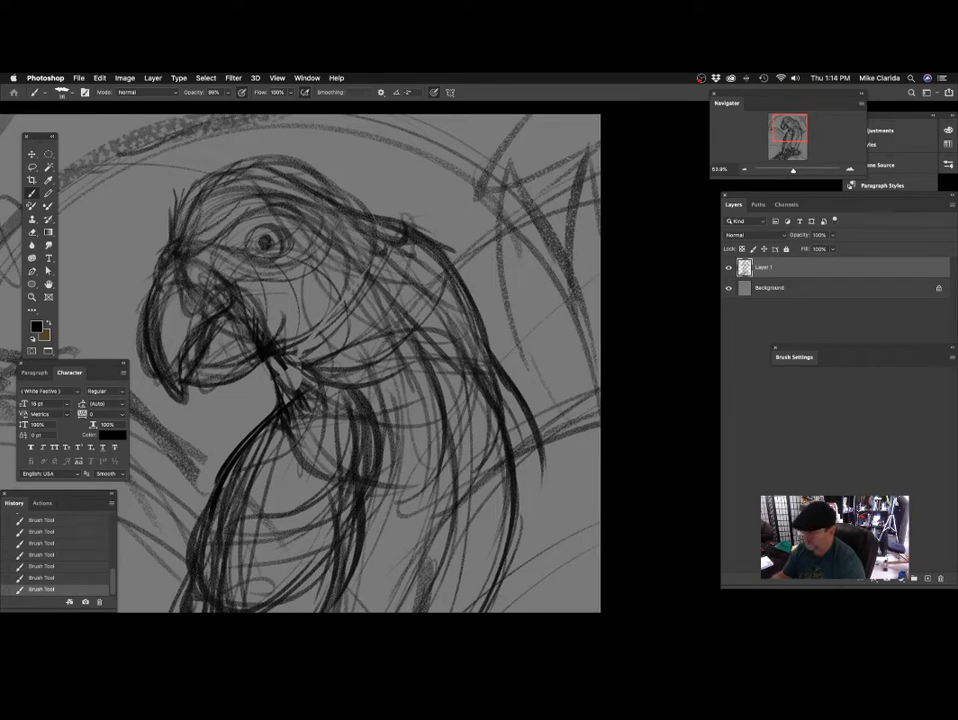
mouse_move(306, 187)
left_mouse_down()
mouse_move(331, 254)
mouse_move(381, 262)
mouse_move(365, 268)
left_mouse_up()
left_click_drag(283, 208, 294, 213)
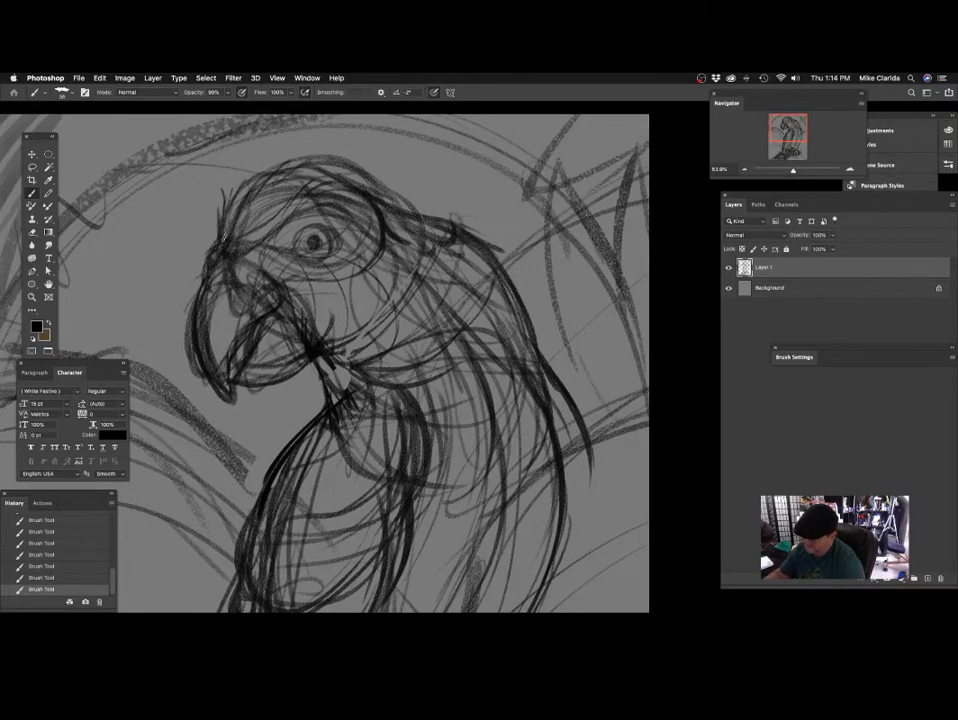
Darken the forehead feathers above the beak and the crown line toward the back of the head.
left_click_drag(284, 226, 285, 241)
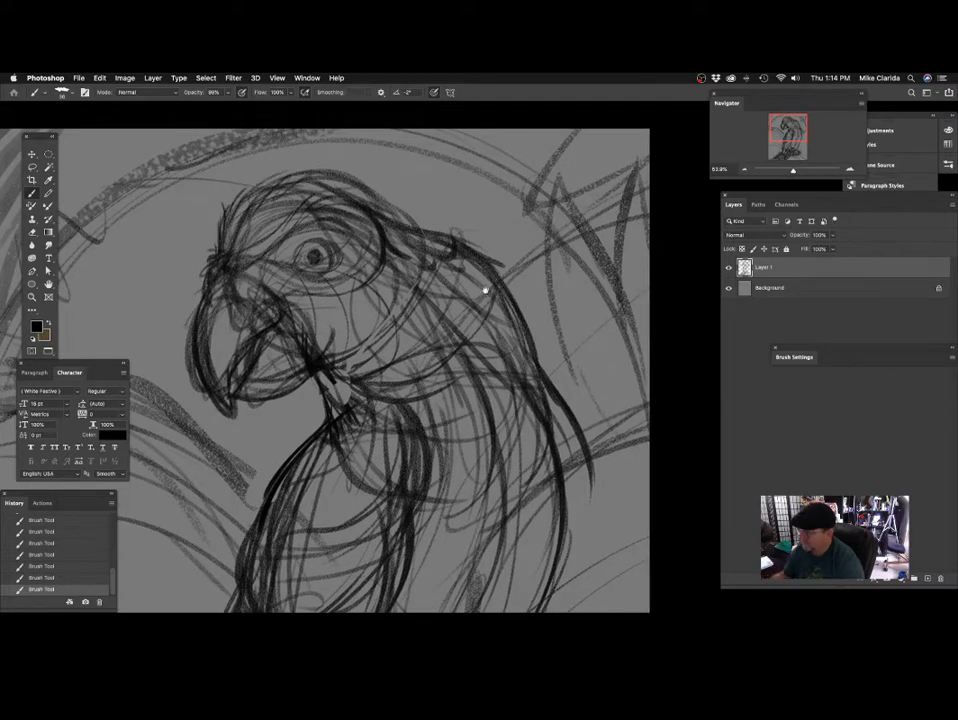
mouse_move(472, 346)
left_mouse_down()
mouse_move(425, 326)
mouse_move(409, 335)
left_mouse_up()
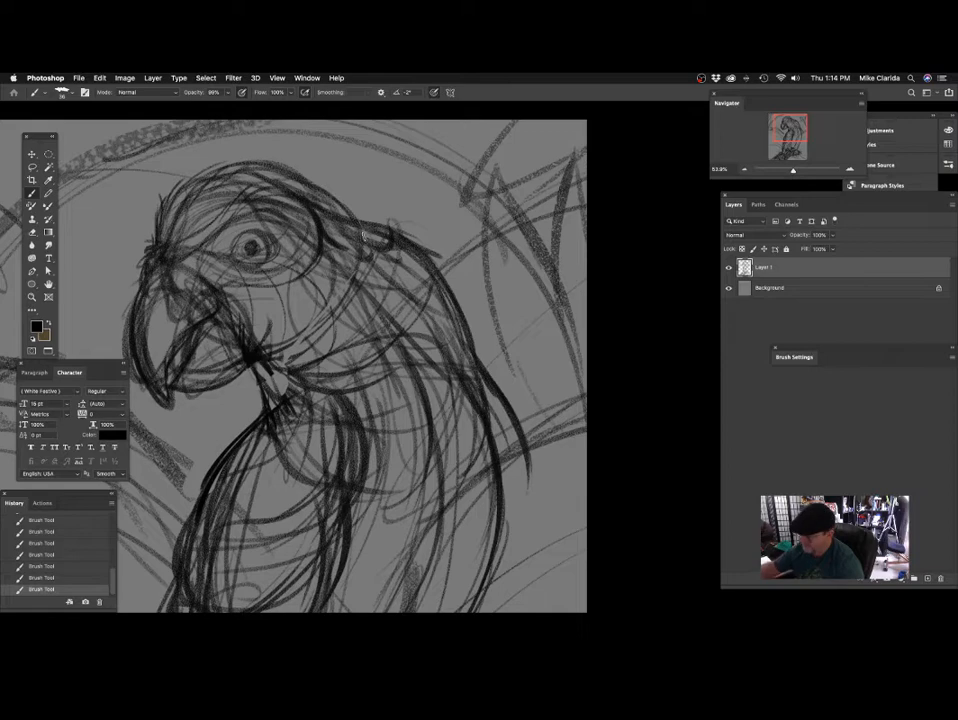
left_click_drag(390, 250, 350, 253)
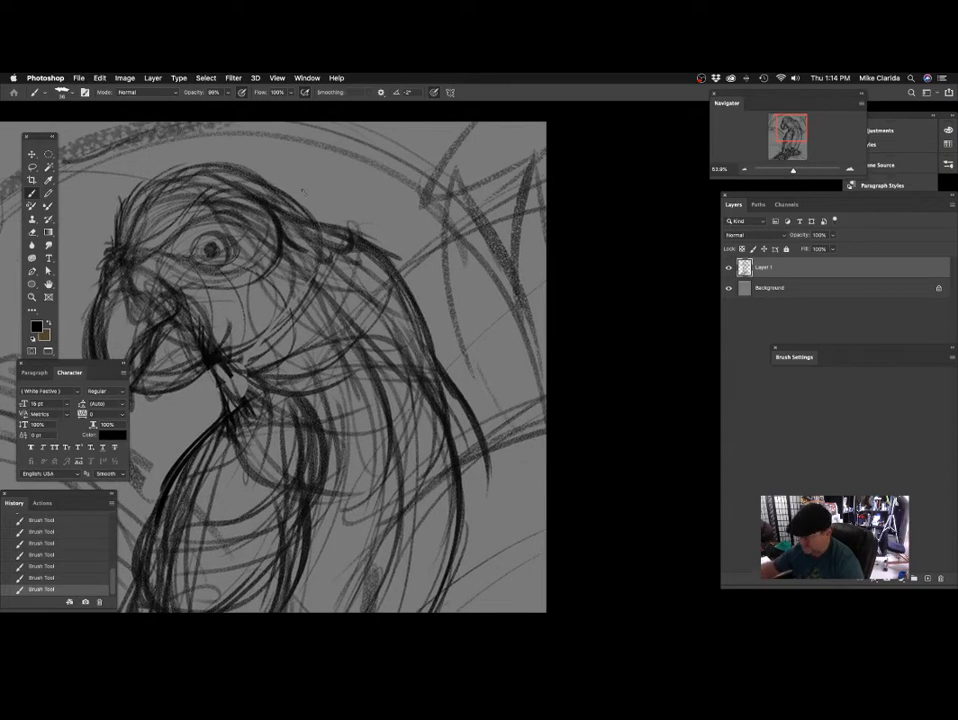
scroll(377, 296, "up", 3)
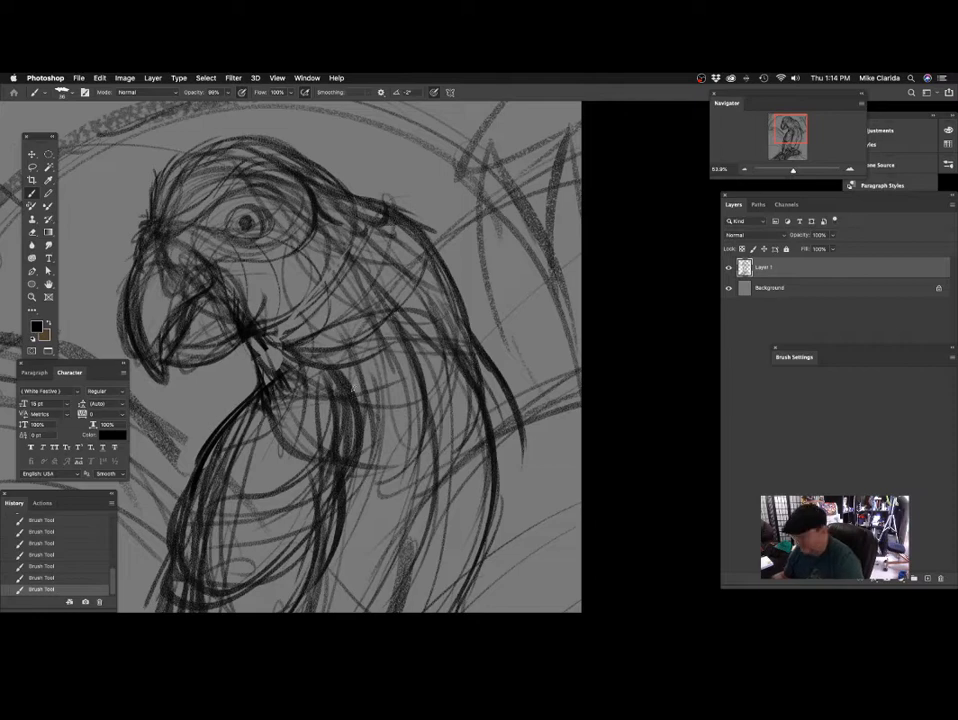
scroll(449, 283, "up", 3)
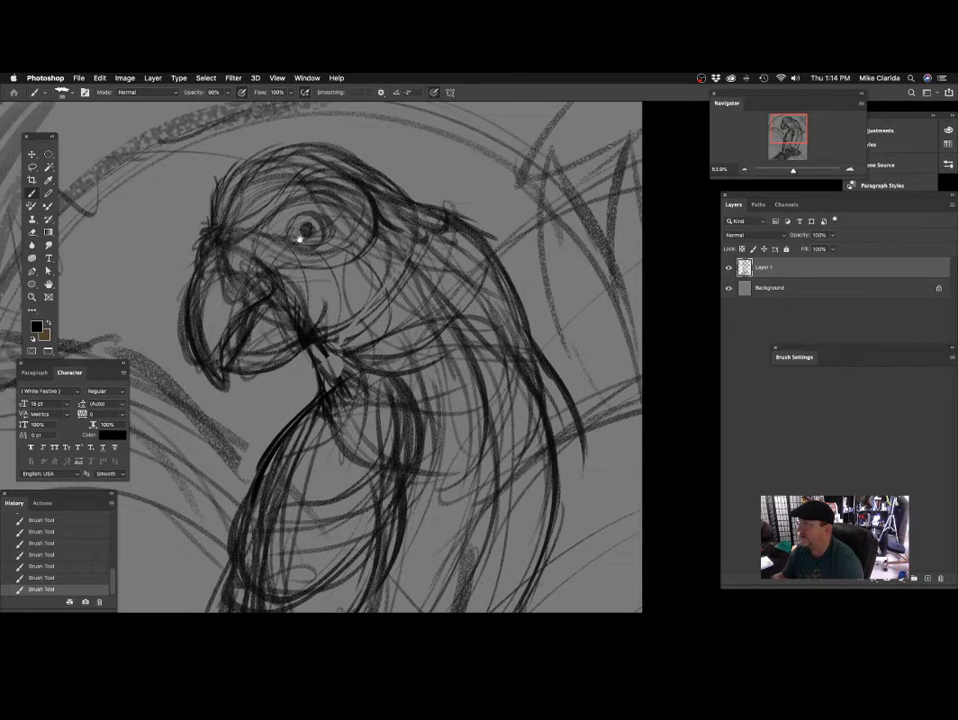
Reinforce the parrot's eye outline and the surrounding lines toward the beak with dark strokes.
scroll(311, 236, "up", 3)
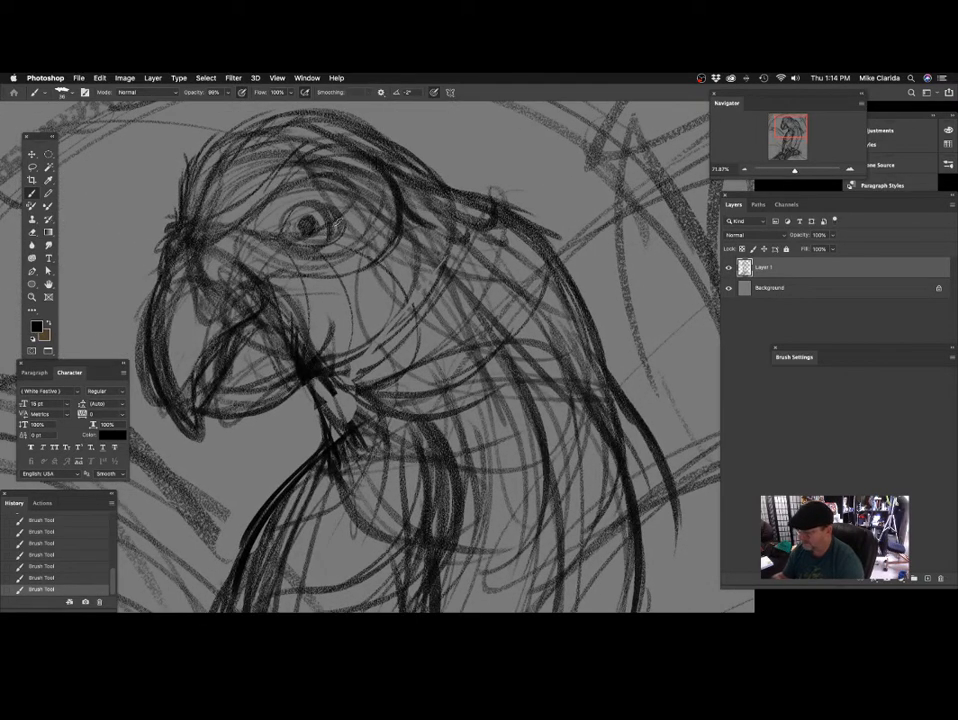
mouse_move(333, 214)
left_mouse_down()
mouse_move(305, 228)
mouse_move(342, 240)
left_mouse_up()
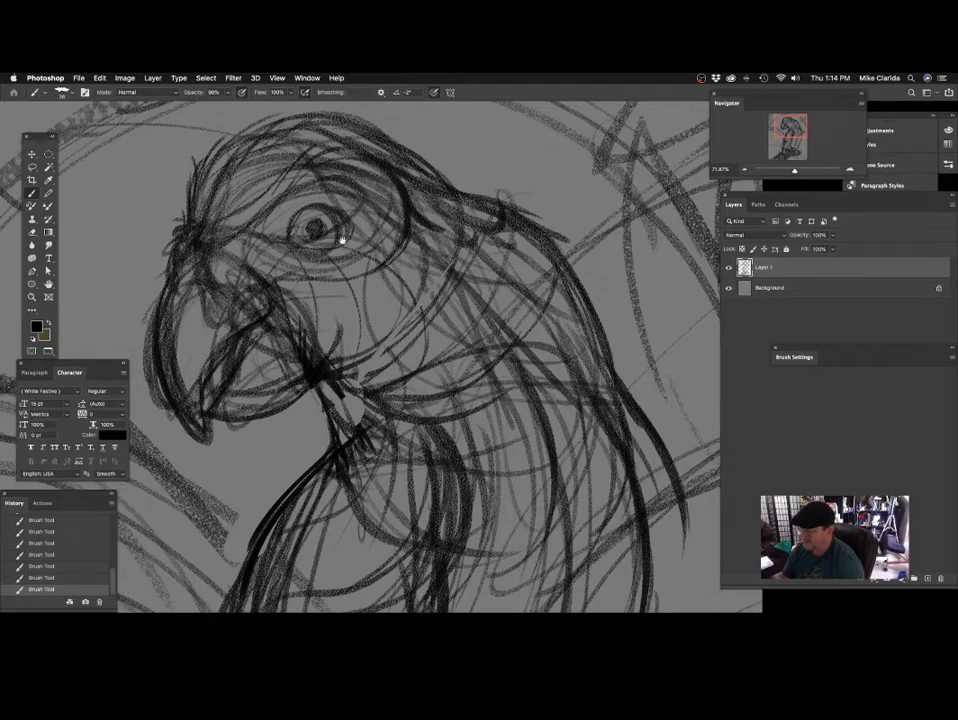
left_click_drag(294, 270, 282, 230)
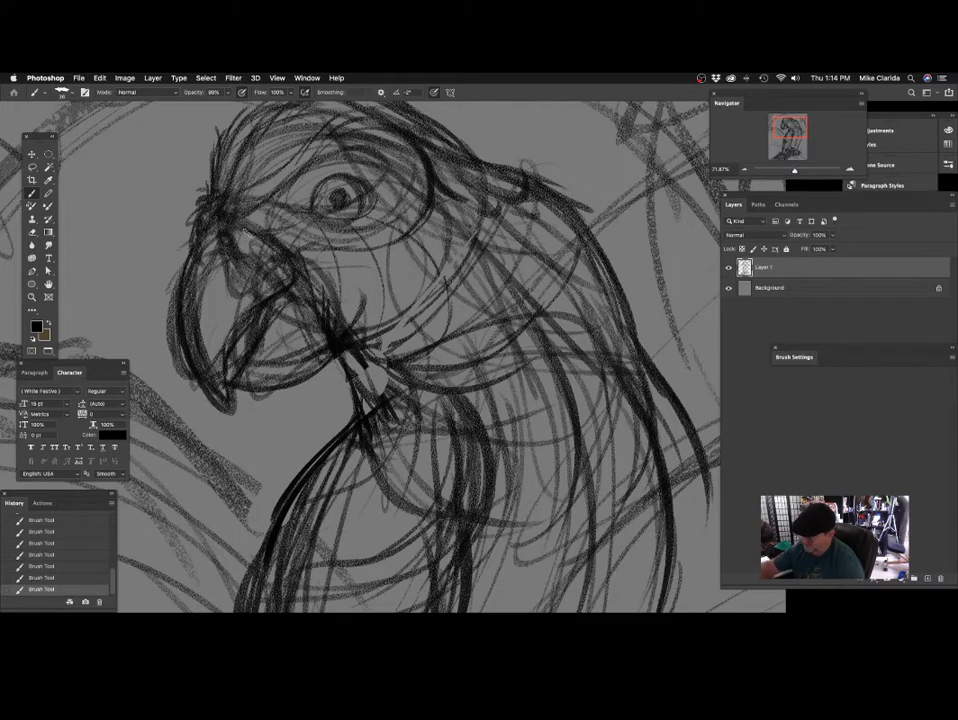
left_click_drag(422, 292, 425, 310)
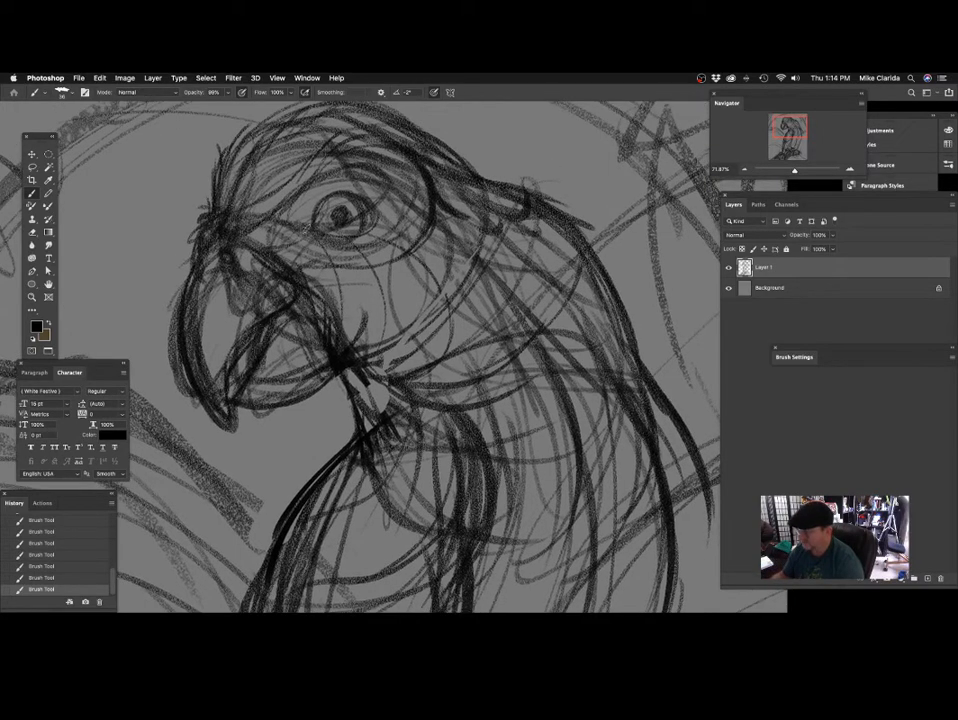
left_click_drag(359, 259, 358, 281)
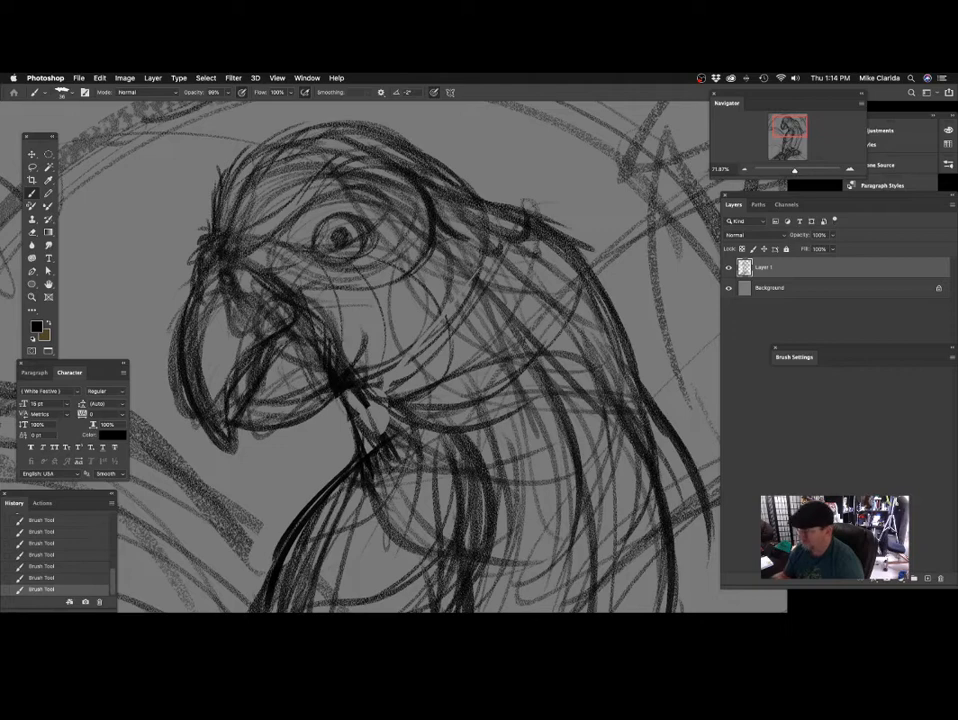
Save the parrot drawing.
left_click_drag(367, 271, 317, 297)
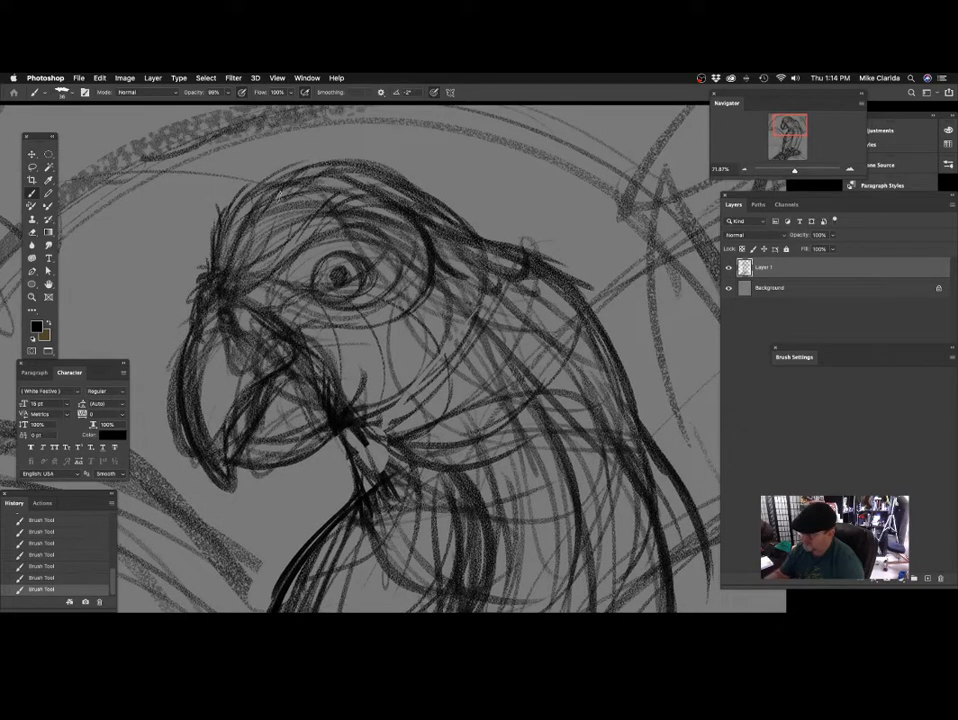
left_click_drag(442, 240, 362, 248)
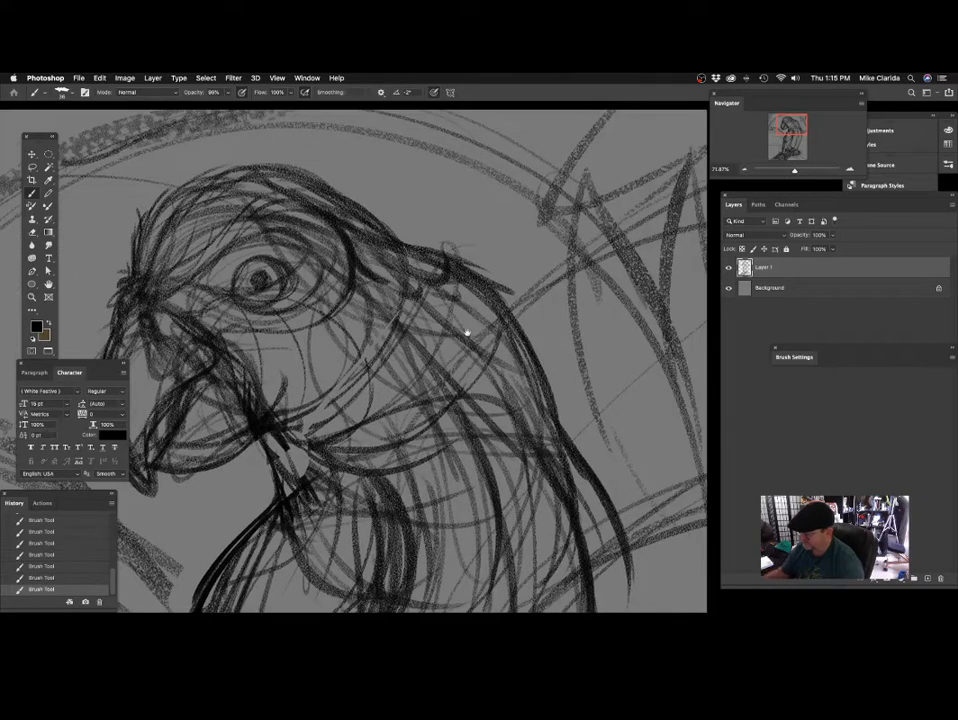
mouse_move(455, 360)
left_mouse_down()
mouse_move(400, 404)
mouse_move(466, 391)
mouse_move(453, 341)
left_mouse_up()
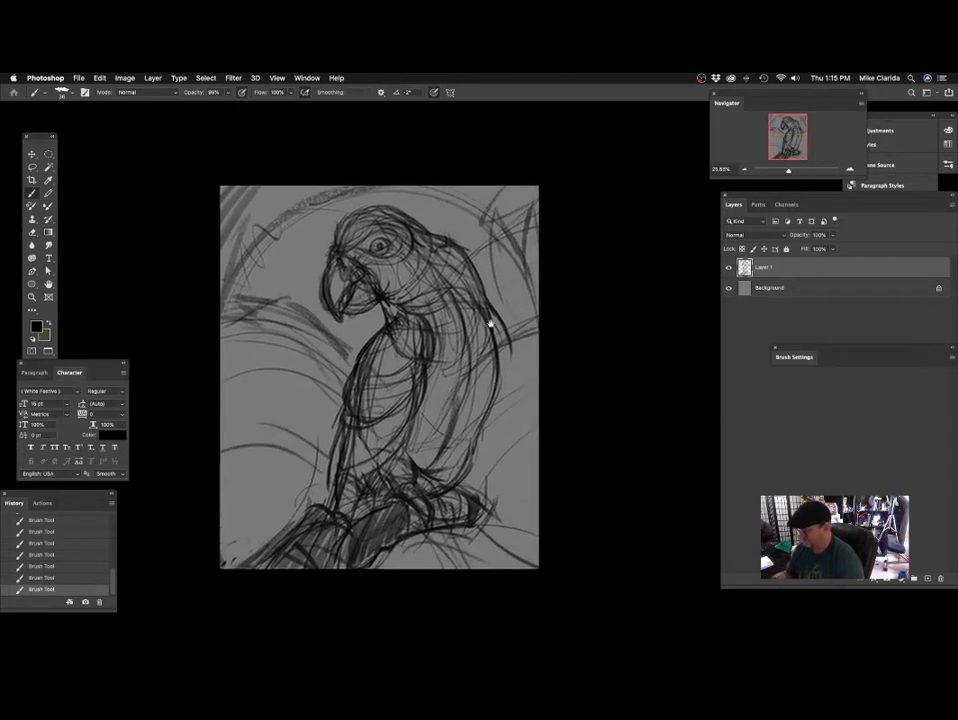
key("super+s")
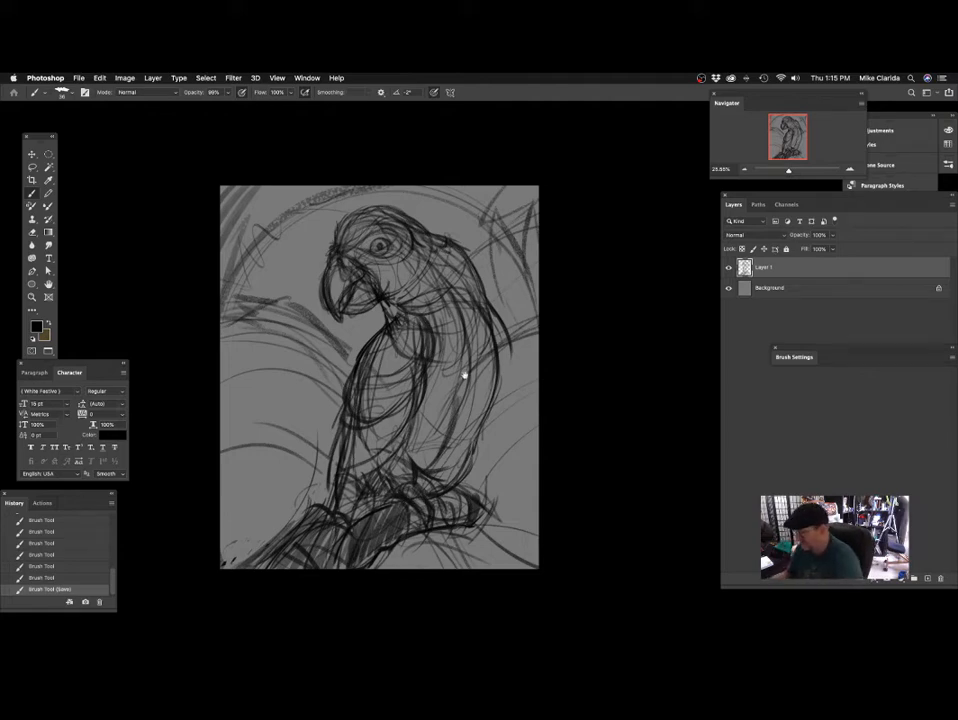
Add short dark feather strokes at the throat, just below the base of the beak.
left_click_drag(452, 383, 480, 380)
left_click_drag(500, 371, 430, 333)
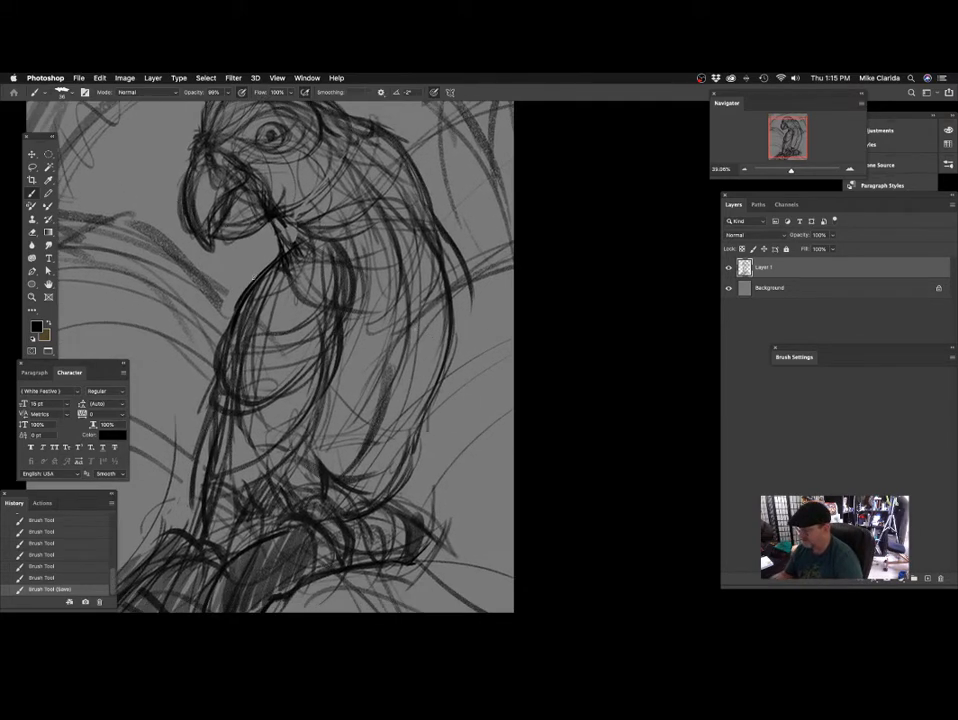
left_click_drag(283, 232, 293, 250)
left_click_drag(286, 236, 295, 268)
left_click_drag(294, 250, 305, 260)
left_click_drag(304, 246, 309, 258)
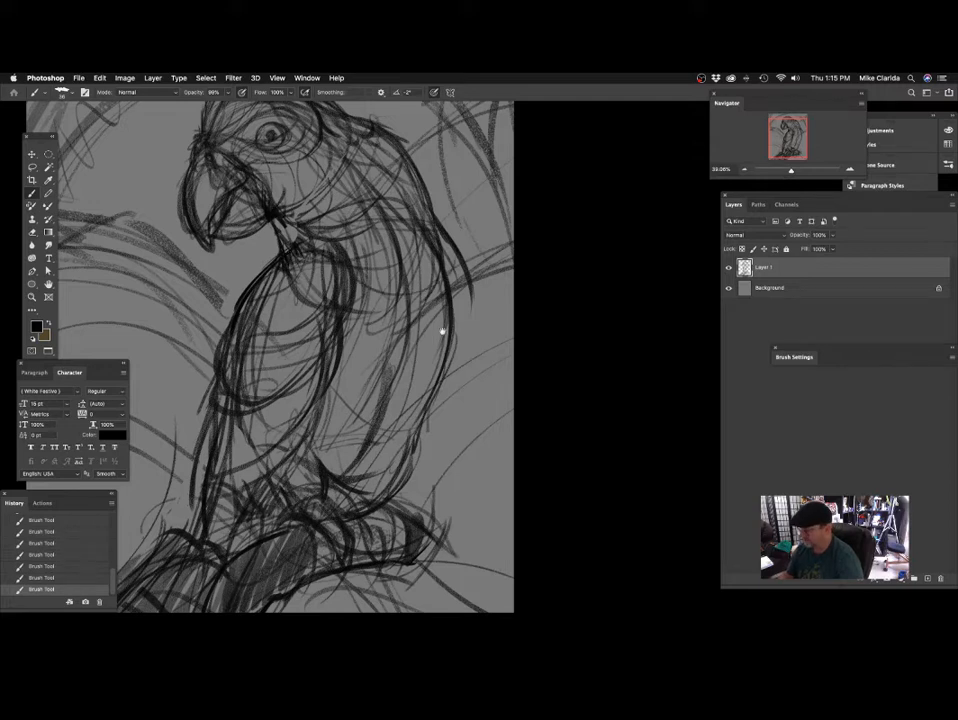
Sketch a light curve in front of the upper breast and pointed feather strokes along the nape and upper back.
left_click_drag(443, 331, 417, 328)
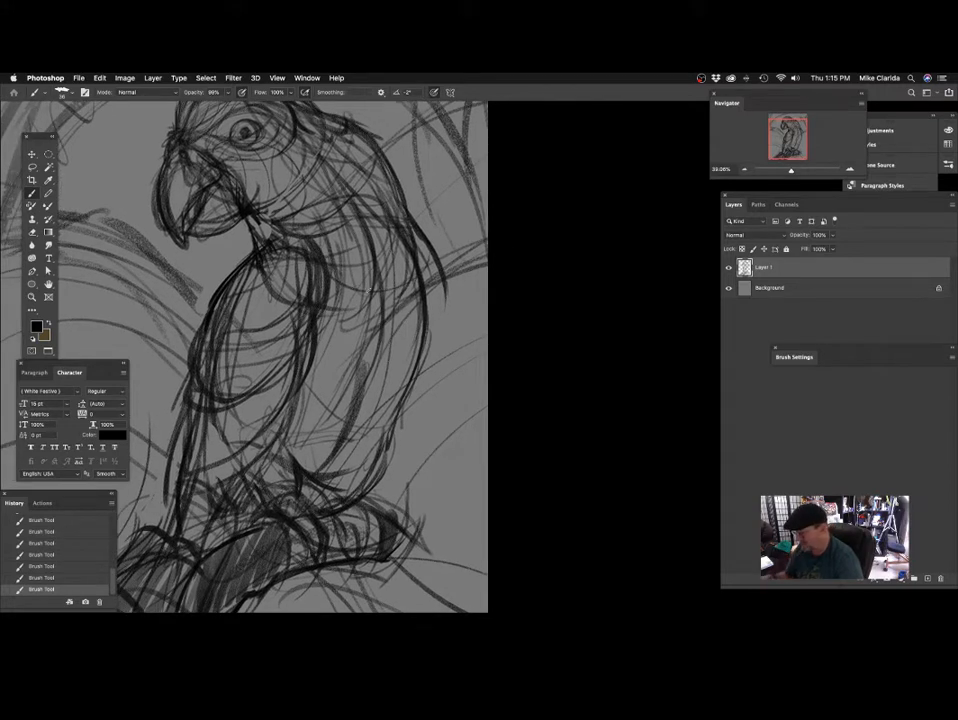
scroll(391, 316, "up", 1)
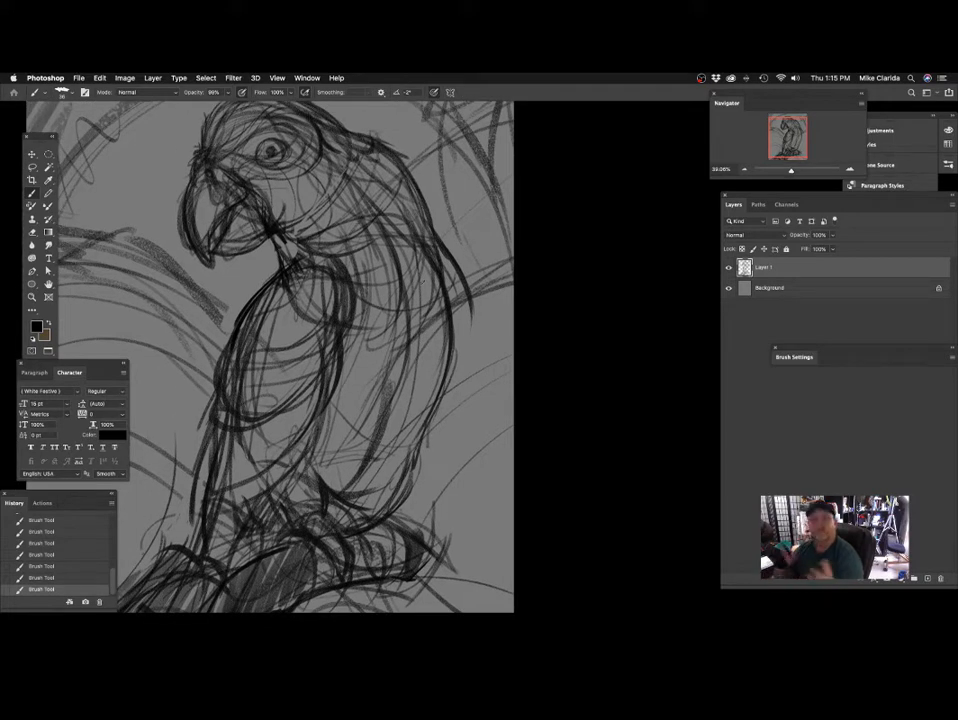
scroll(430, 316, "up", 1)
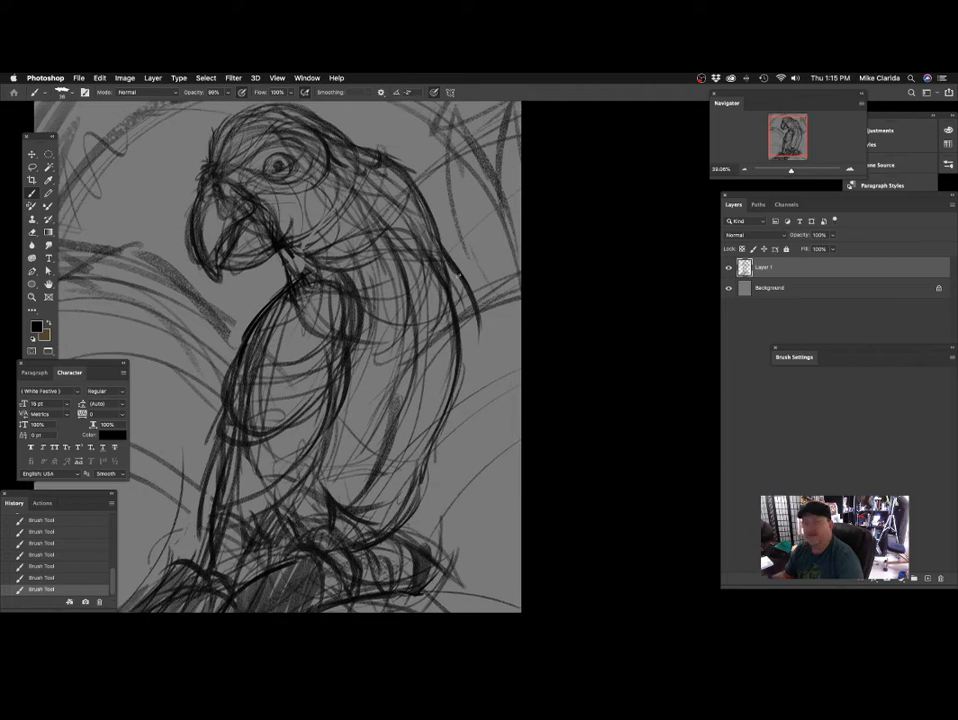
left_click_drag(435, 363, 400, 352)
left_click_drag(443, 312, 435, 315)
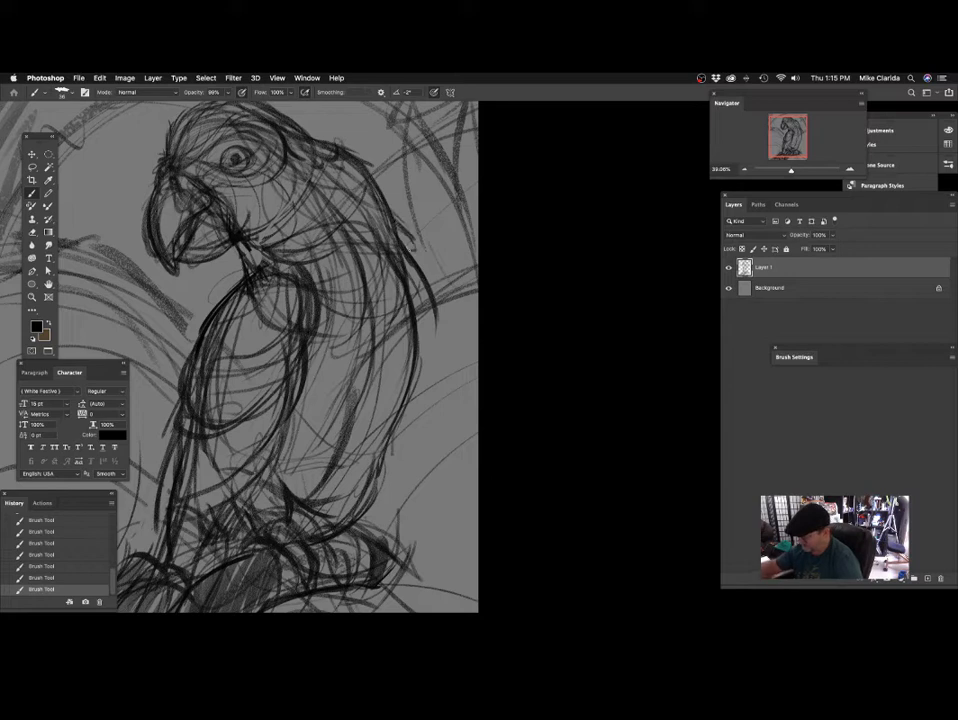
left_click_drag(377, 225, 373, 255)
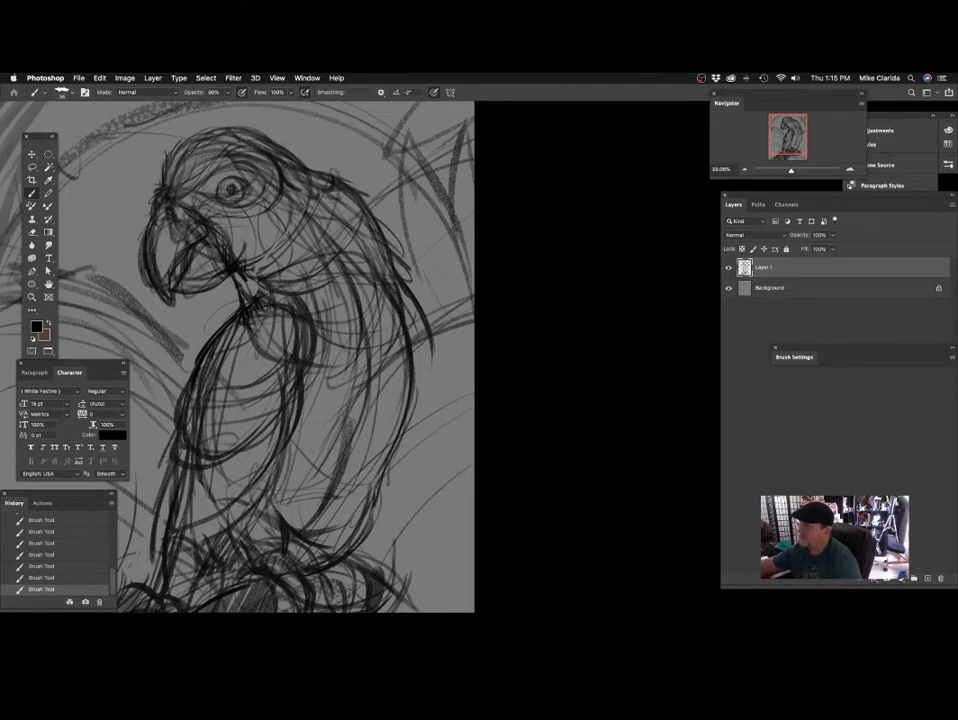
left_click_drag(336, 152, 338, 175)
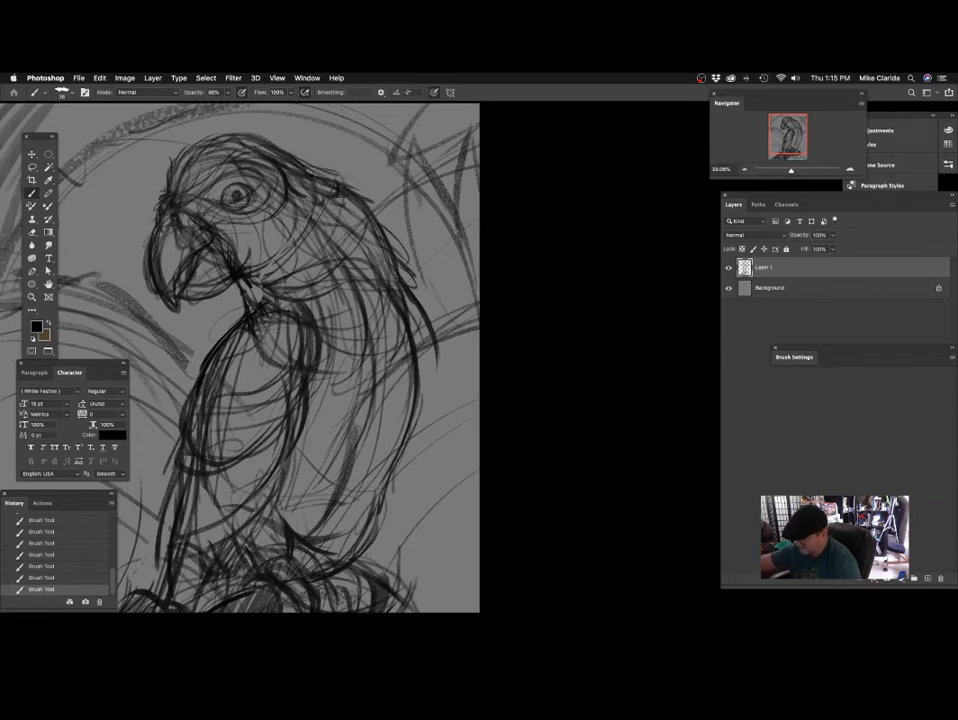
mouse_move(376, 211)
left_mouse_down()
mouse_move(403, 256)
mouse_move(383, 227)
left_mouse_up()
left_click_drag(373, 284, 365, 228)
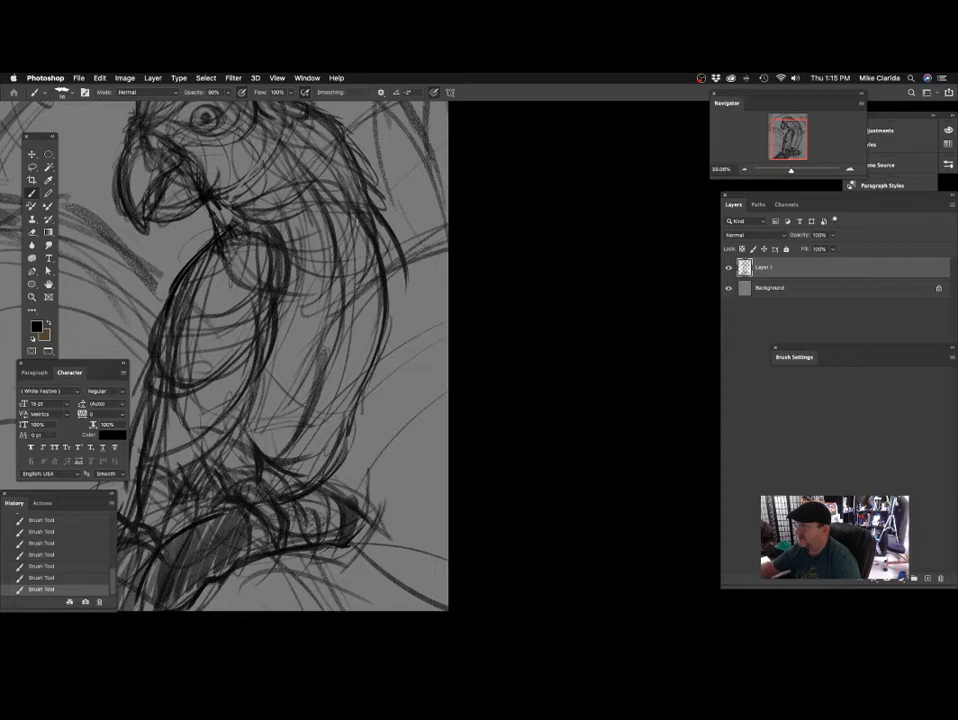
Sketch curved strokes across the shoulder and down the upper back, and undo the last stroke.
left_click_drag(234, 264, 346, 326)
left_click_drag(350, 190, 398, 255)
mouse_move(328, 433)
left_mouse_down()
mouse_move(421, 376)
mouse_move(440, 421)
left_mouse_up()
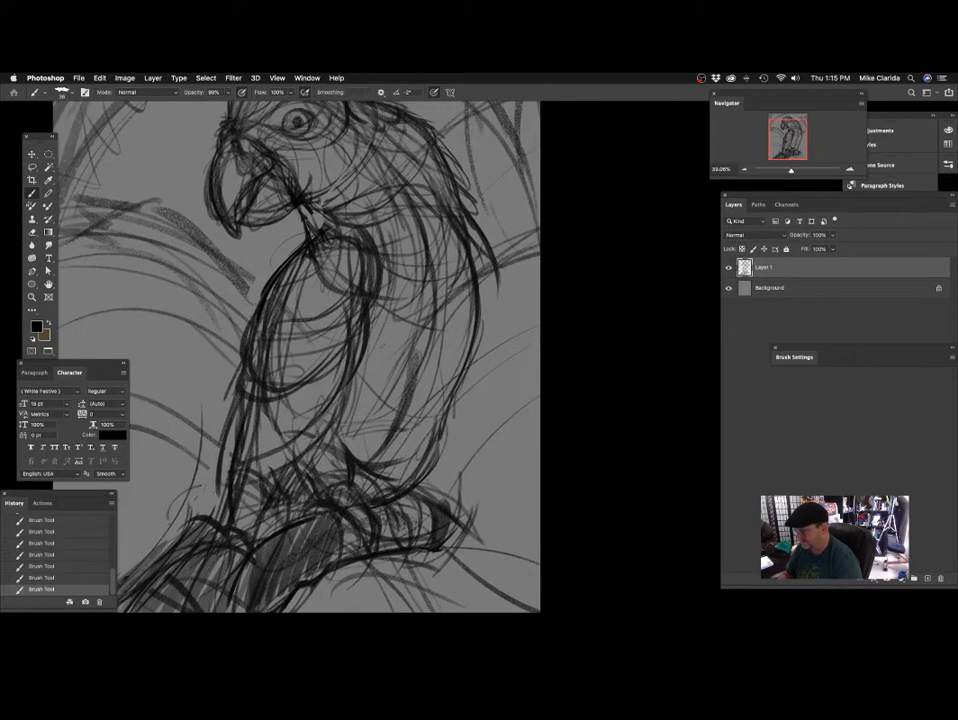
key("super+z")
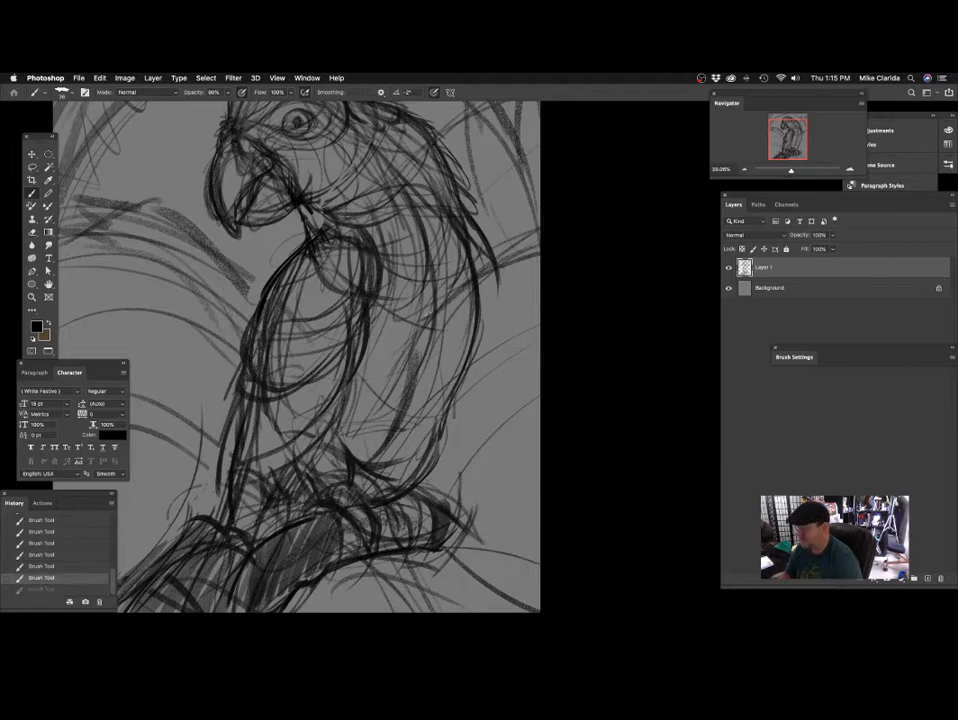
left_click_drag(305, 248, 256, 304)
key("super+z")
Add a dark stroke from the throat down onto the front of the shoulder.
left_click_drag(426, 329, 447, 398)
left_click_drag(421, 303, 392, 279)
scroll(390, 308, "up", 5)
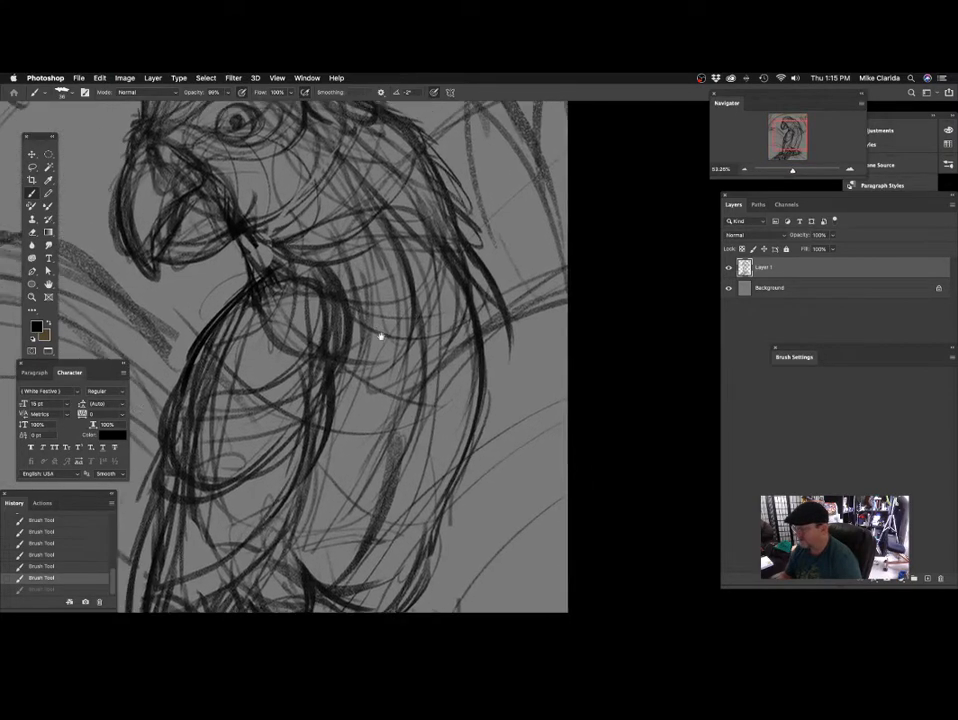
scroll(418, 348, "up", 4)
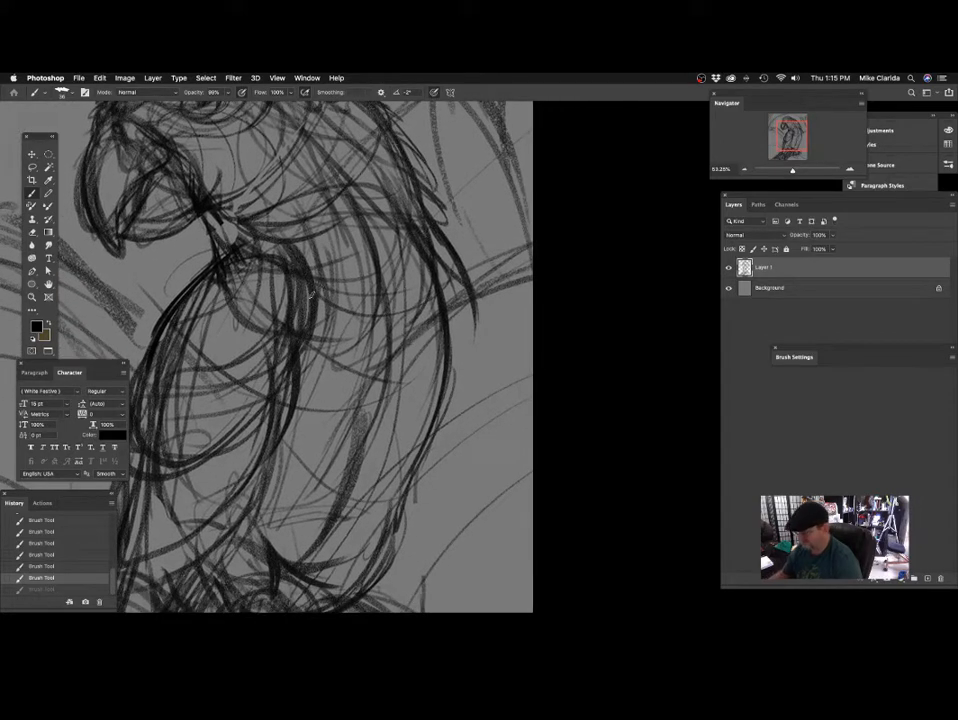
left_click_drag(237, 235, 224, 280)
scroll(468, 363, "down", 2)
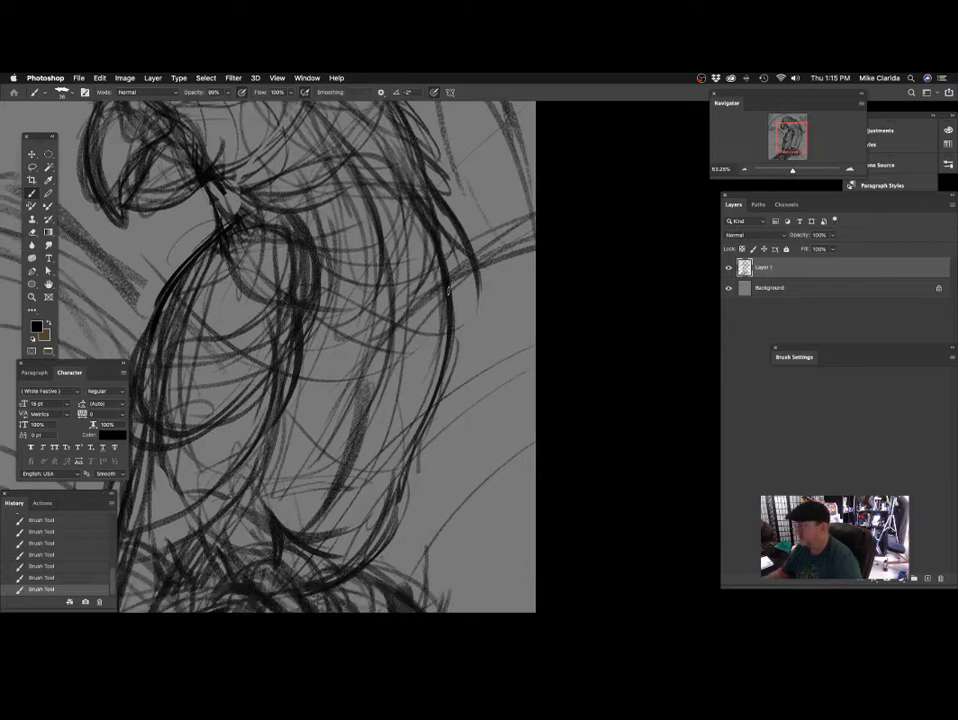
Extend the outer back contour downward with curved strokes and darken the feather edge near the lower wing.
scroll(484, 266, "right", 1)
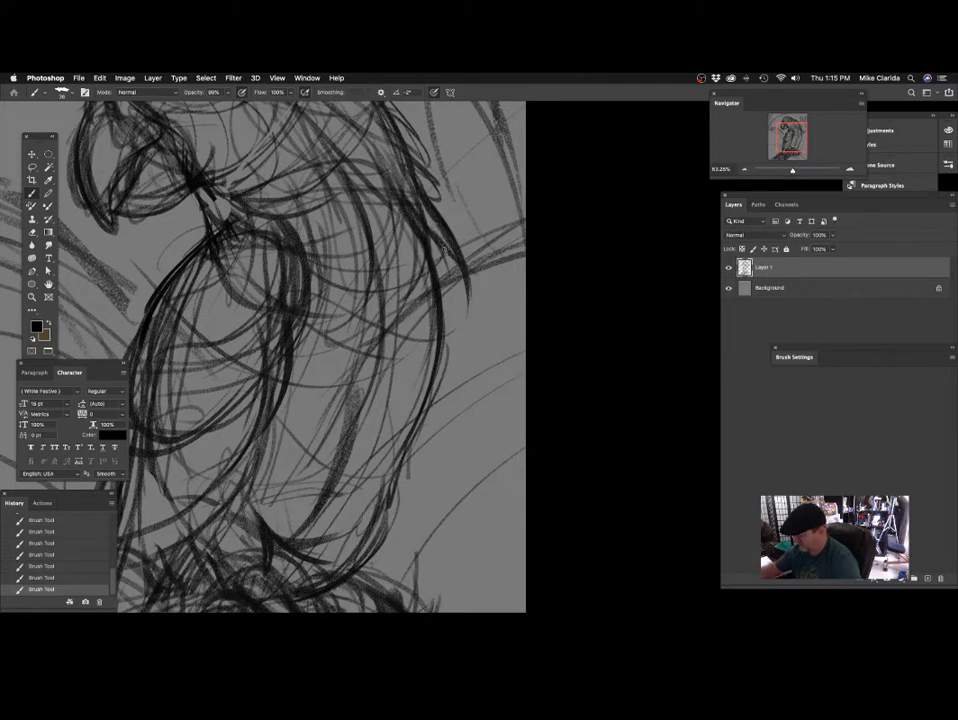
scroll(433, 471, "down", 5)
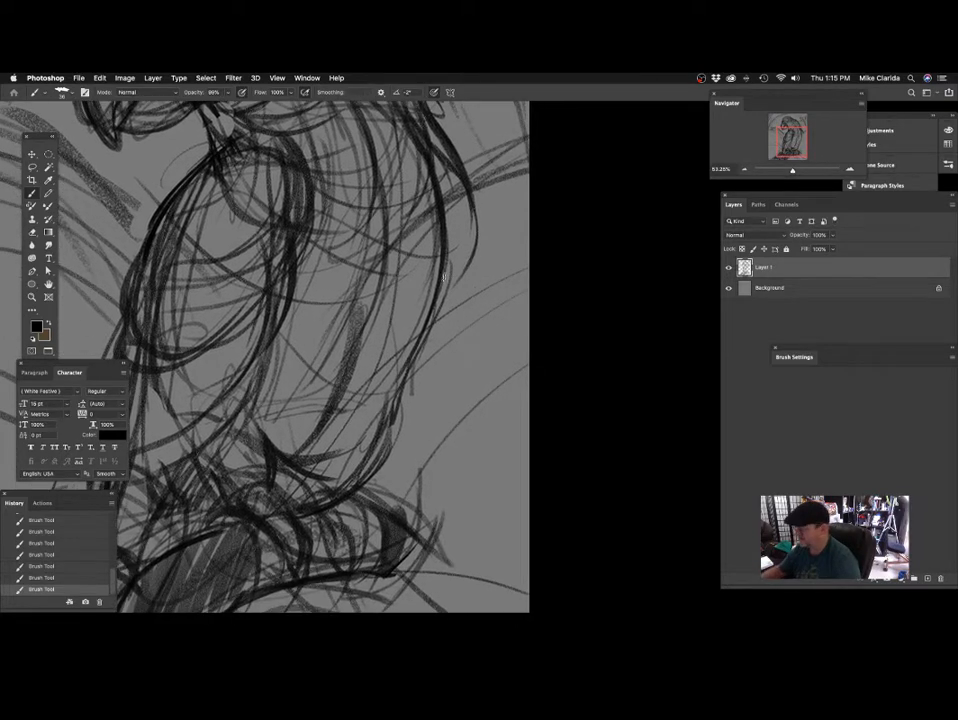
left_click_drag(474, 196, 461, 288)
left_click_drag(475, 222, 456, 328)
mouse_move(477, 349)
left_mouse_down()
mouse_move(492, 321)
mouse_move(478, 307)
left_mouse_up()
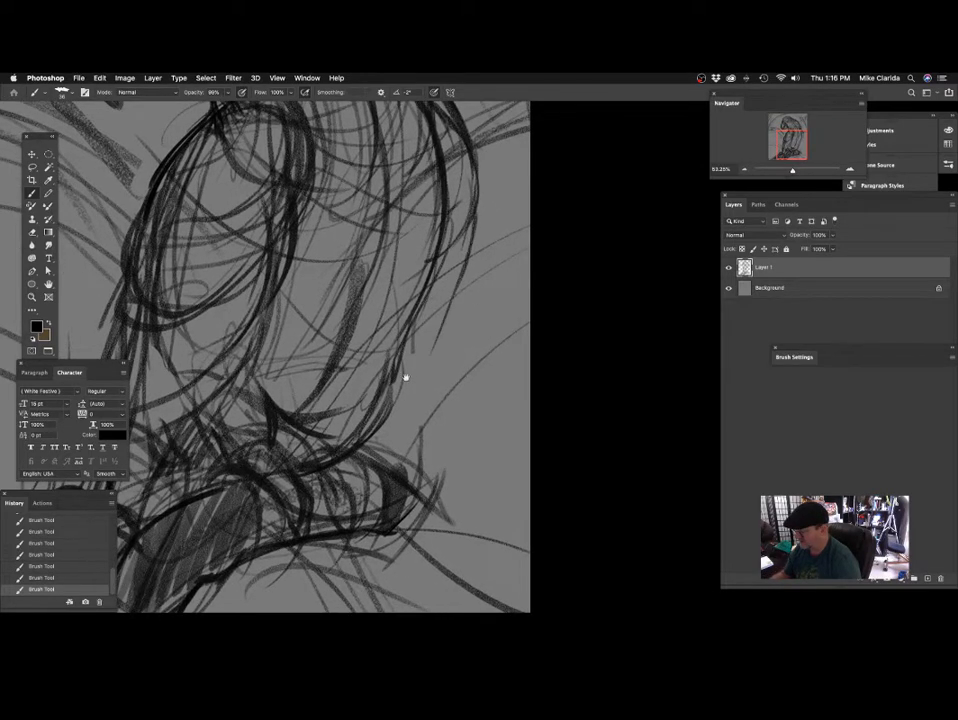
scroll(404, 378, "down", 2)
mouse_move(446, 214)
left_mouse_down()
mouse_move(396, 362)
mouse_move(451, 357)
mouse_move(461, 346)
left_mouse_up()
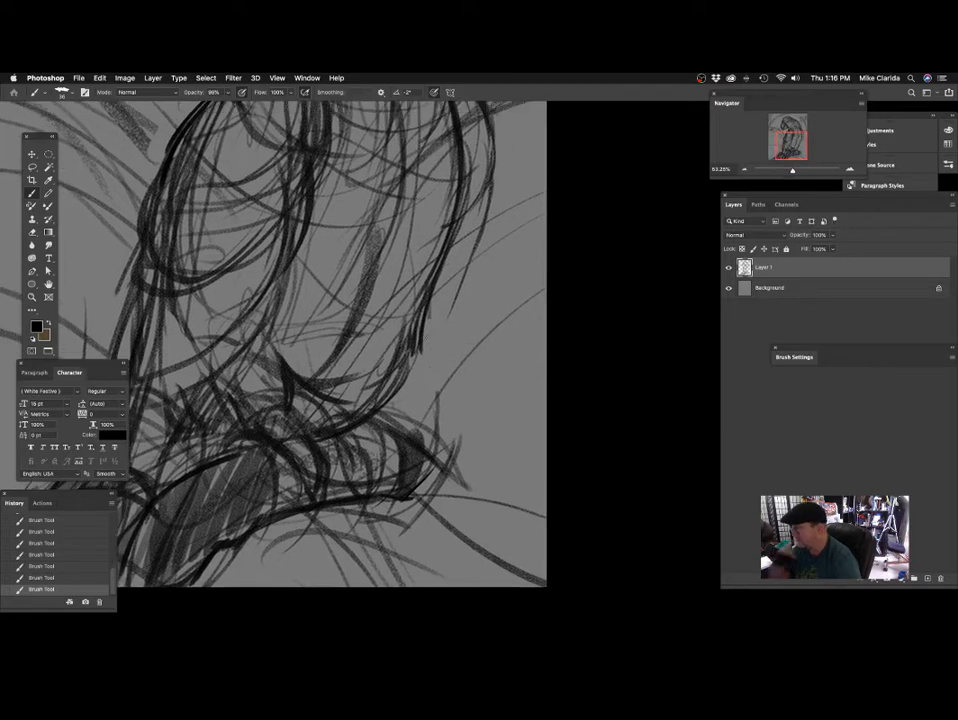
Darken the curved lower edge of the wing just above the perch.
scroll(457, 381, "down", 4)
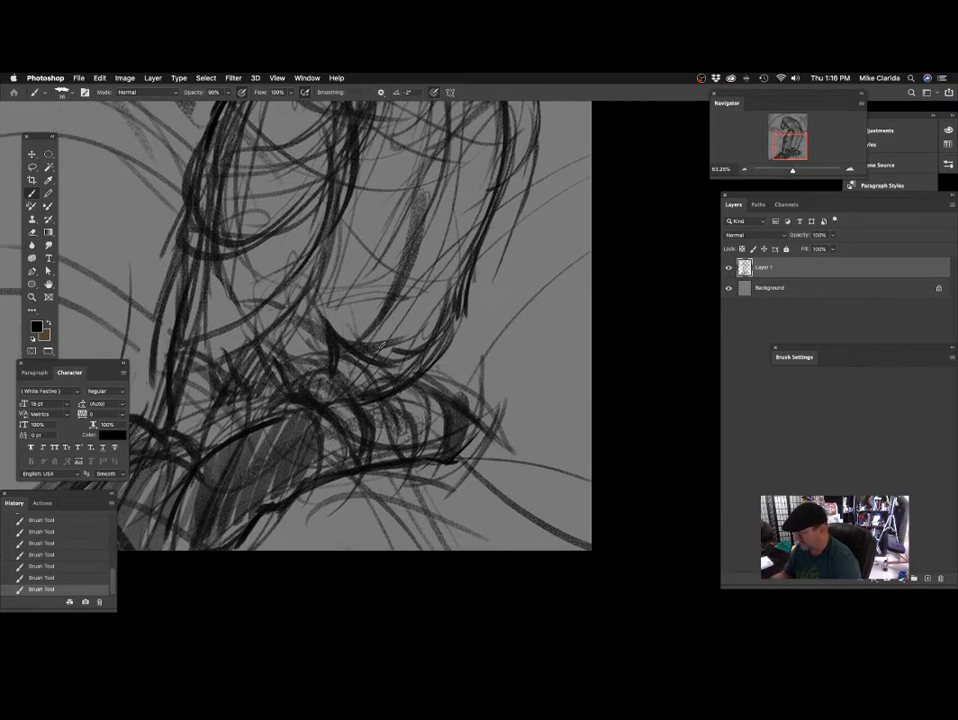
scroll(454, 322, "down", 3)
left_click_drag(455, 322, 428, 350)
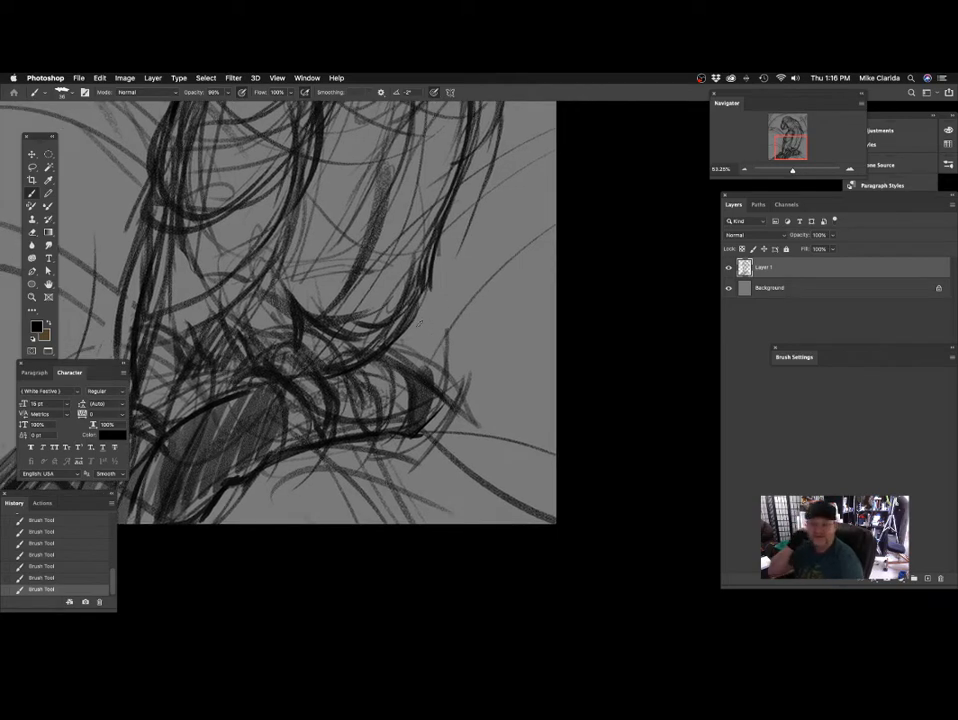
Draw long curved strokes along the outside of the lower back, joining the back contour to the rump.
scroll(498, 300, "up", 5)
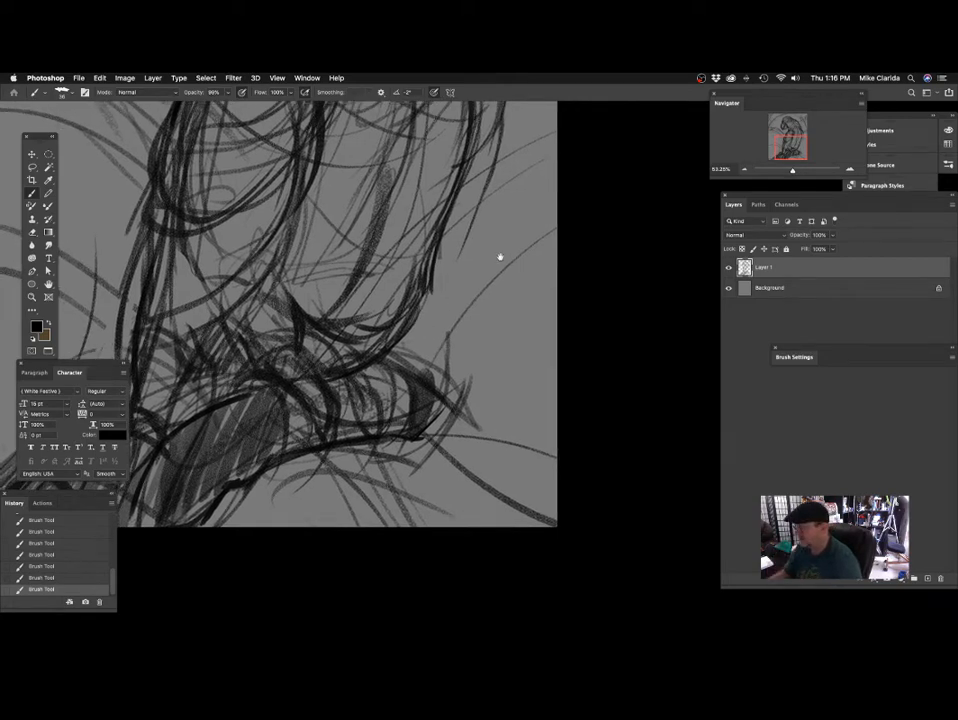
left_click_drag(467, 349, 462, 308)
left_click_drag(492, 233, 434, 371)
mouse_move(487, 276)
left_mouse_down()
mouse_move(479, 315)
mouse_move(428, 395)
left_mouse_up()
mouse_move(470, 324)
left_mouse_down()
mouse_move(416, 408)
mouse_move(447, 440)
mouse_move(437, 482)
left_mouse_up()
left_click_drag(460, 359, 455, 387)
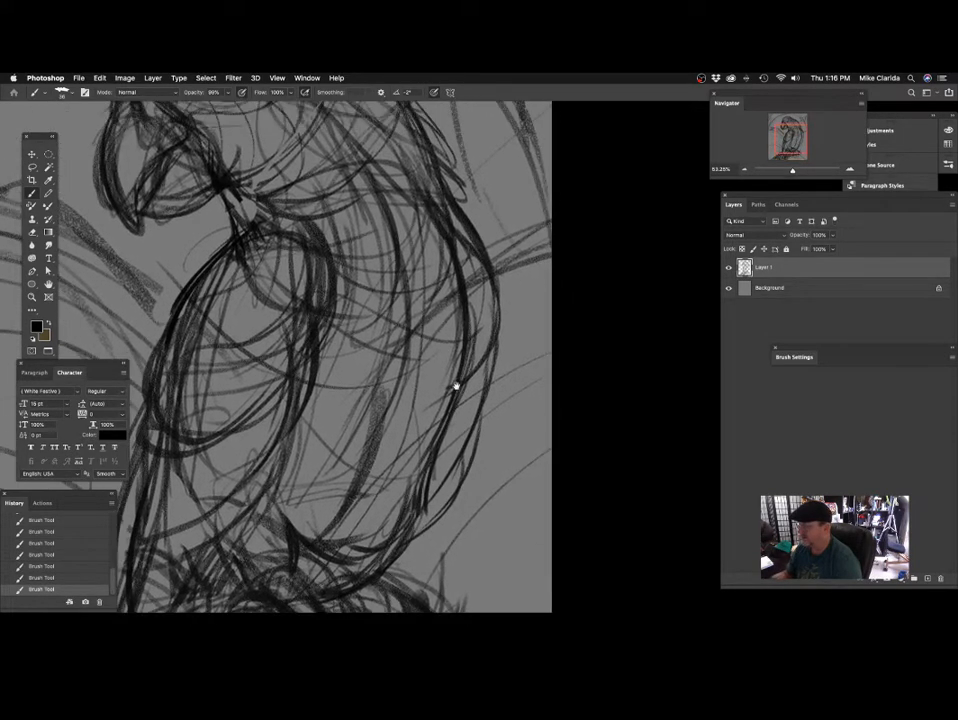
Erase the rough section of the upper back contour and redraw it with curved feather strokes.
left_click_drag(474, 312, 451, 359)
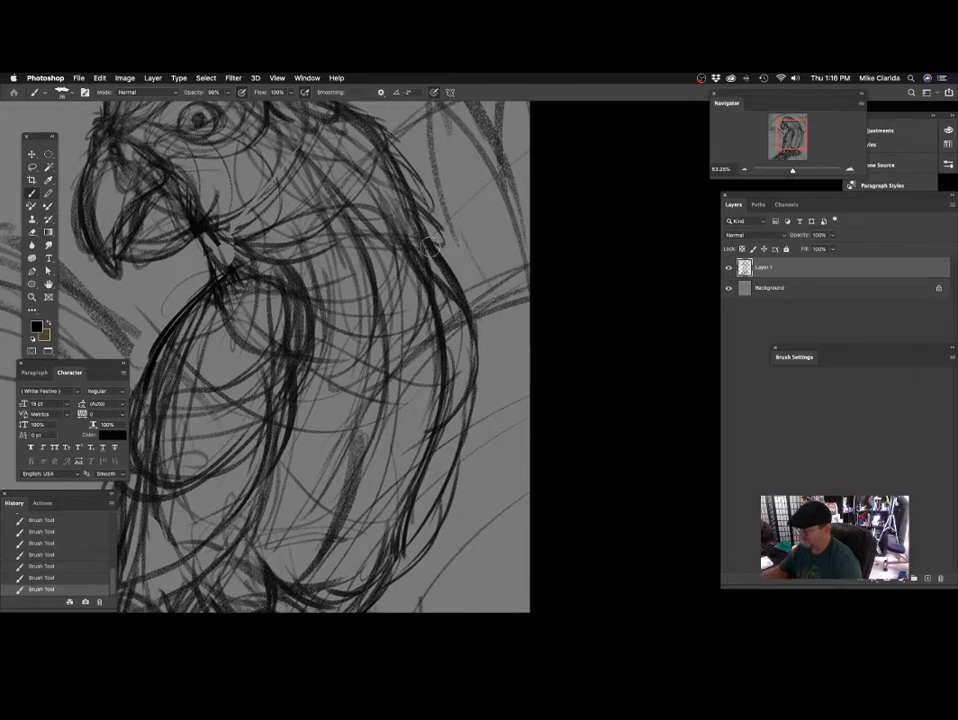
left_click_drag(428, 246, 468, 293)
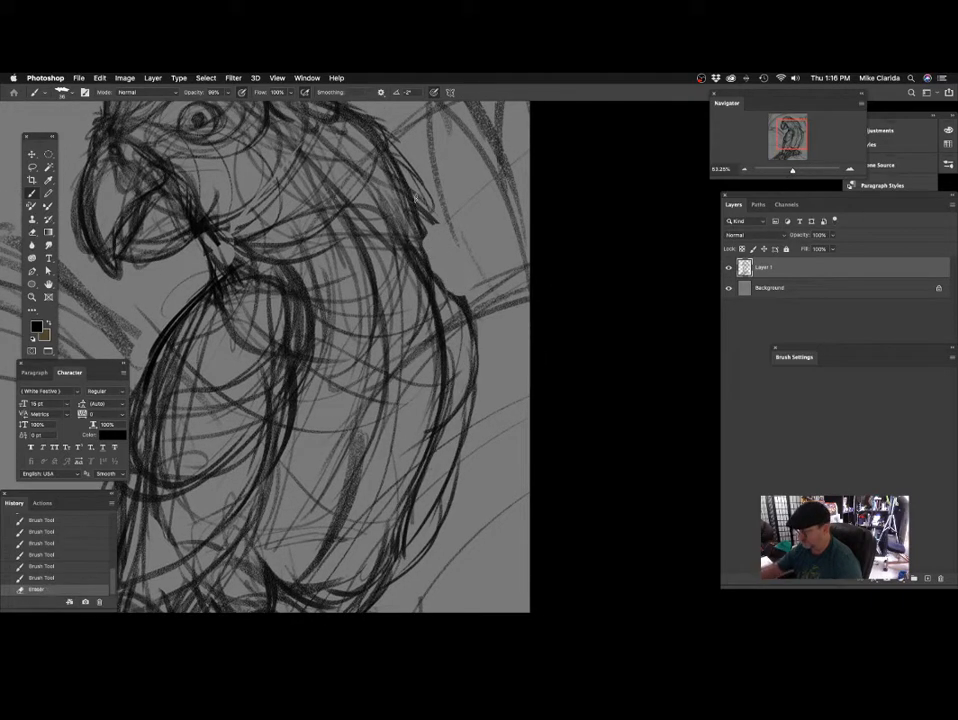
mouse_move(418, 212)
left_mouse_down()
mouse_move(449, 274)
mouse_move(444, 284)
mouse_move(461, 300)
left_mouse_up()
mouse_move(442, 274)
left_mouse_down()
mouse_move(471, 311)
mouse_move(478, 358)
left_mouse_up()
mouse_move(502, 276)
left_mouse_down()
mouse_move(551, 248)
mouse_move(511, 327)
mouse_move(410, 395)
mouse_move(503, 408)
mouse_move(517, 380)
left_mouse_up()
Enlarge the brush to 169 and sketch slanted strokes in the background leaf at the drawing's lower left.
left_click_drag(416, 431, 440, 431)
left_click_drag(421, 429, 510, 374)
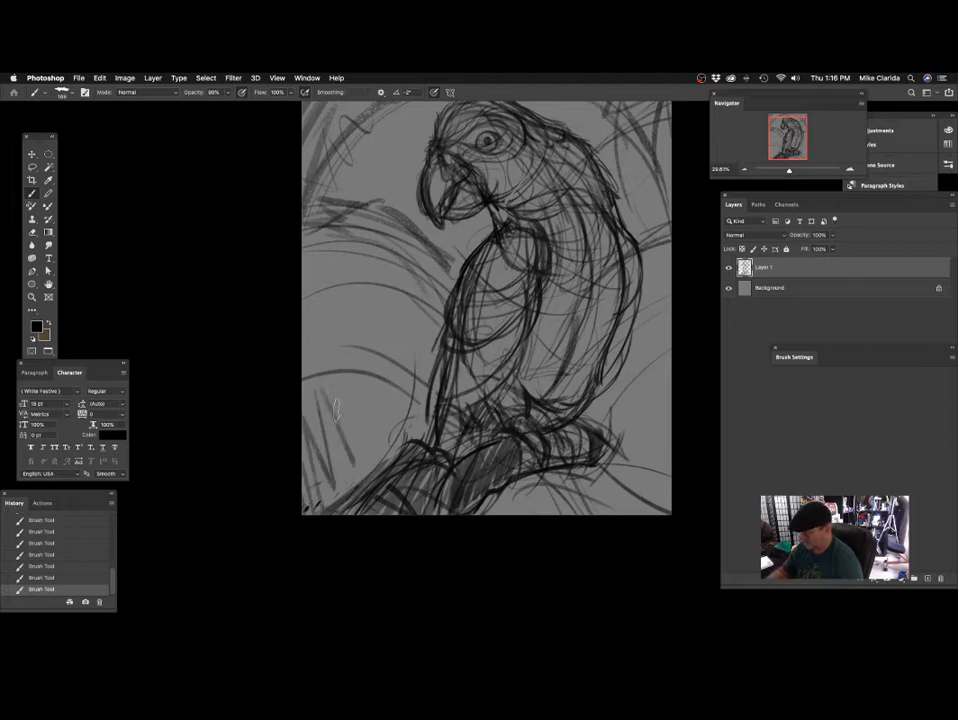
mouse_move(419, 365)
left_mouse_down()
mouse_move(449, 373)
mouse_move(453, 354)
left_mouse_up()
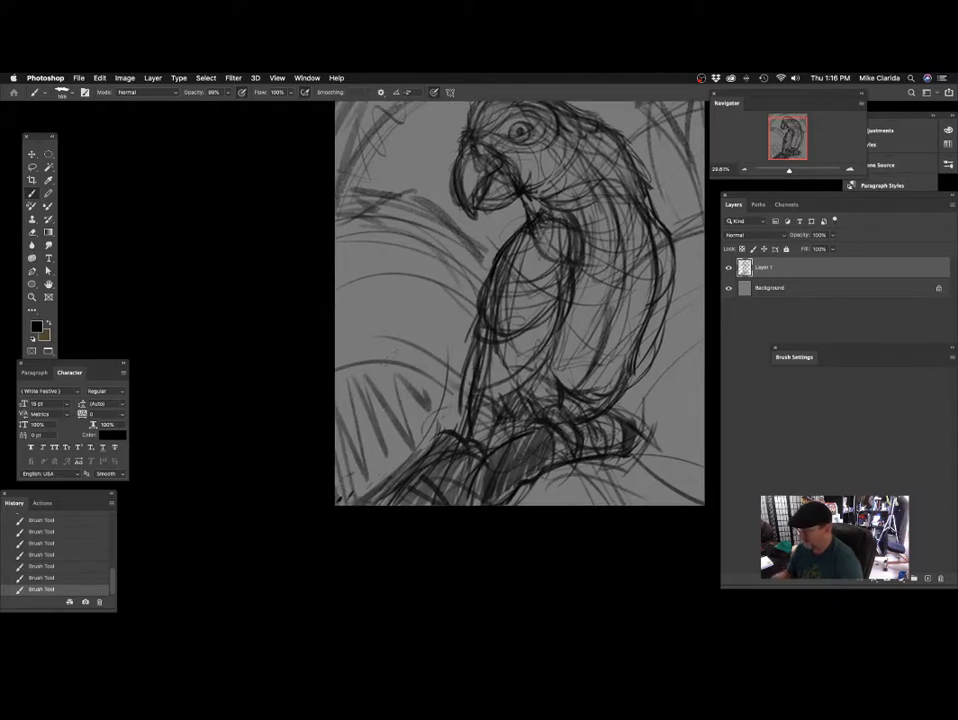
Shade the lower background leaves on both sides of the parrot with a larger textured brush, undoing one unwanted stroke.
left_click_drag(337, 363, 456, 386)
mouse_move(337, 307)
left_mouse_down()
mouse_move(454, 391)
mouse_move(449, 366)
mouse_move(414, 377)
mouse_move(411, 329)
mouse_move(344, 359)
mouse_move(380, 321)
mouse_move(331, 327)
mouse_move(416, 364)
mouse_move(398, 349)
mouse_move(431, 366)
left_mouse_up()
key("super+z")
left_click_drag(667, 395, 496, 361)
mouse_move(527, 400)
left_mouse_down()
mouse_move(507, 380)
mouse_move(512, 332)
mouse_move(540, 323)
mouse_move(565, 466)
left_mouse_up()
left_click_drag(541, 325, 565, 403)
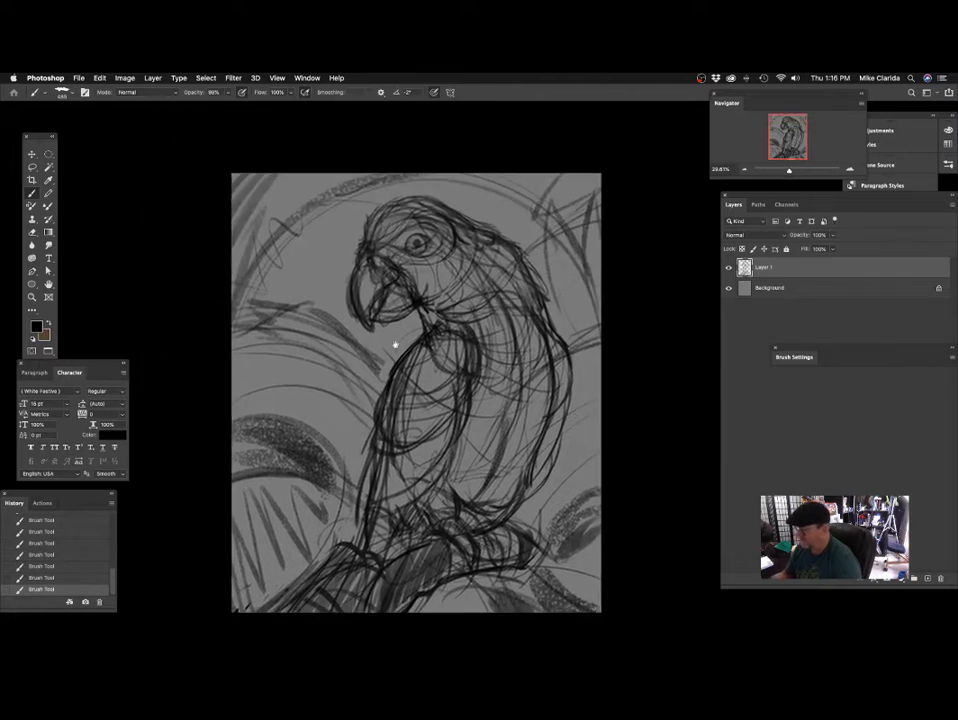
Shade the upper background leaves in front of the breast and behind the back with broad textured strokes.
mouse_move(391, 330)
left_mouse_down()
mouse_move(424, 338)
mouse_move(435, 357)
left_mouse_up()
left_click_drag(428, 402, 438, 341)
left_click_drag(570, 392, 455, 387)
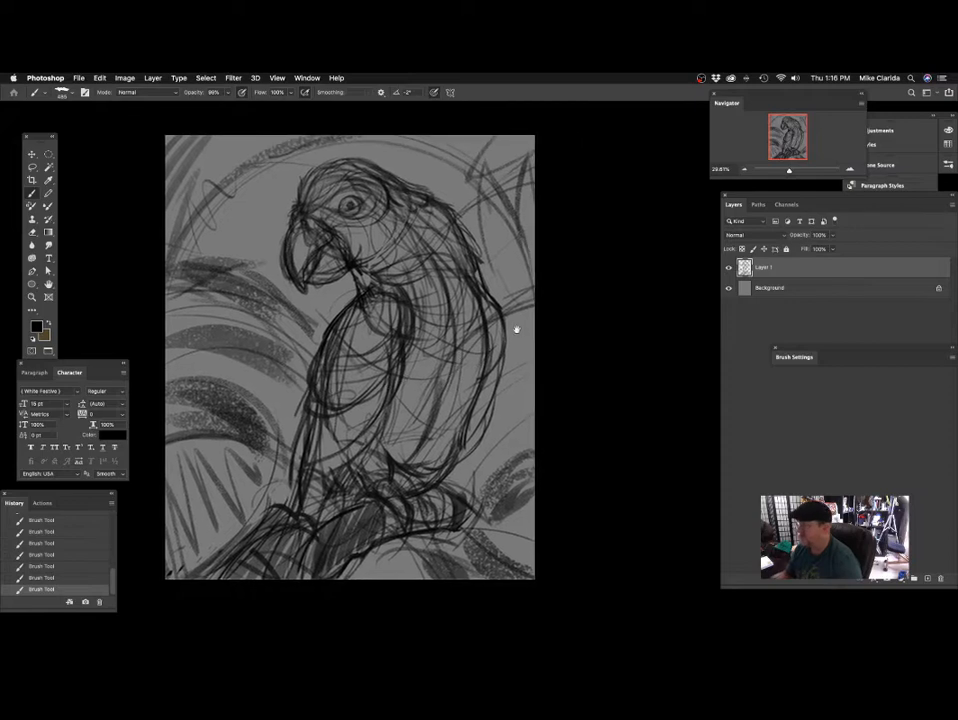
left_click_drag(538, 337, 500, 322)
left_click_drag(474, 407, 522, 403)
Reduce the brush size and shade the area around the parrot's legs above the perch.
left_click_drag(399, 434, 417, 367)
scroll(432, 362, "up", 3)
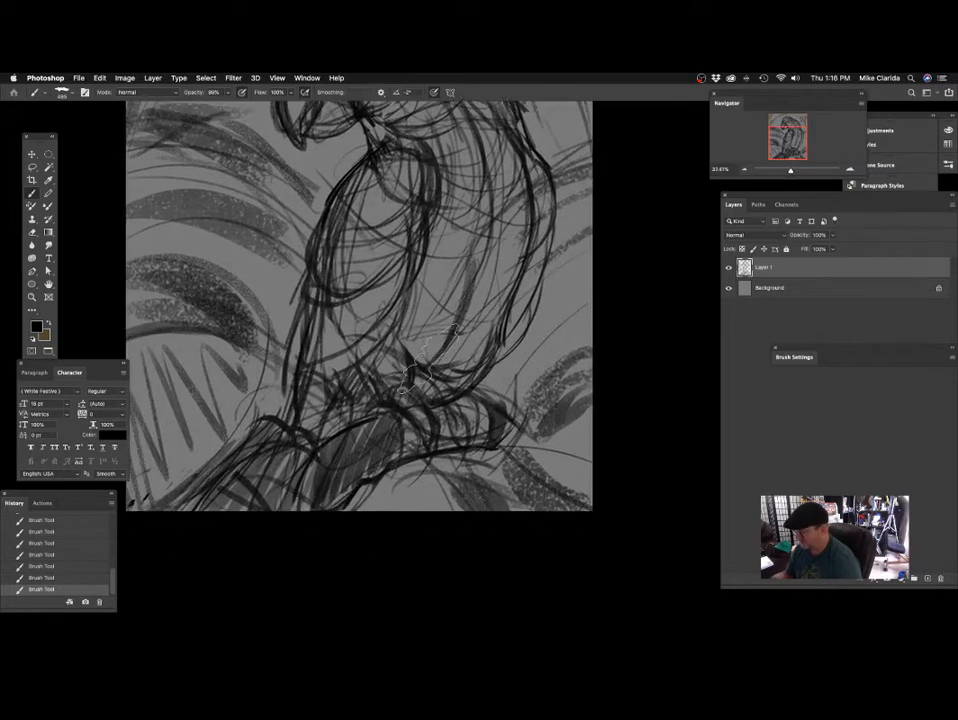
left_click_drag(420, 323, 464, 299)
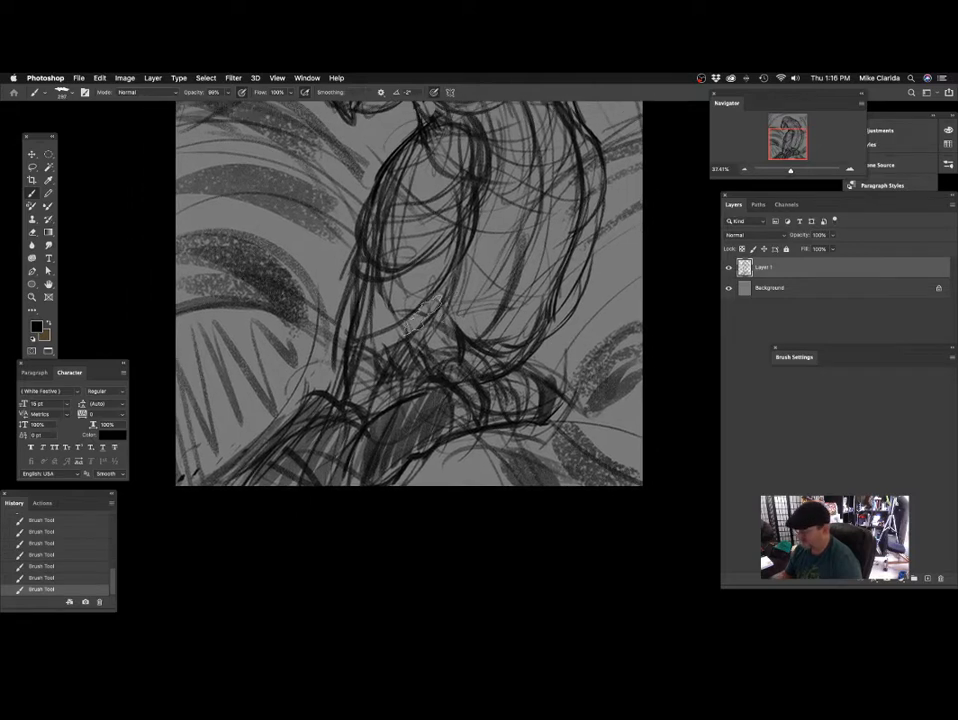
left_click_drag(421, 396, 436, 386)
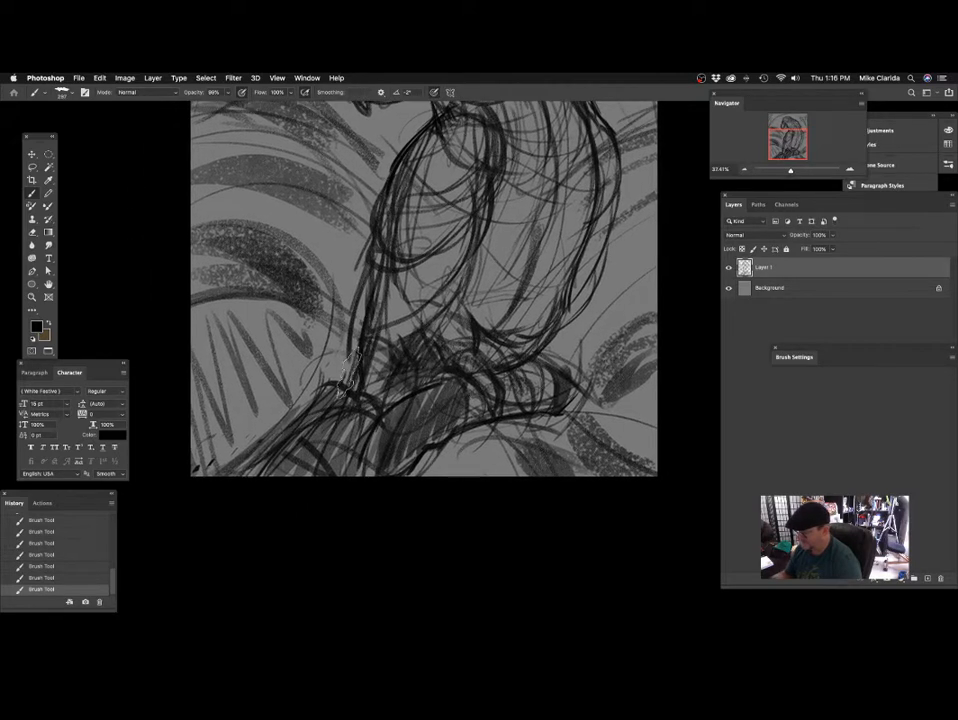
Shade the area around the feet and darken the lower wing feathers with textured strokes.
left_click_drag(538, 347, 462, 402)
left_click_drag(482, 347, 499, 388)
left_click_drag(406, 418, 420, 446)
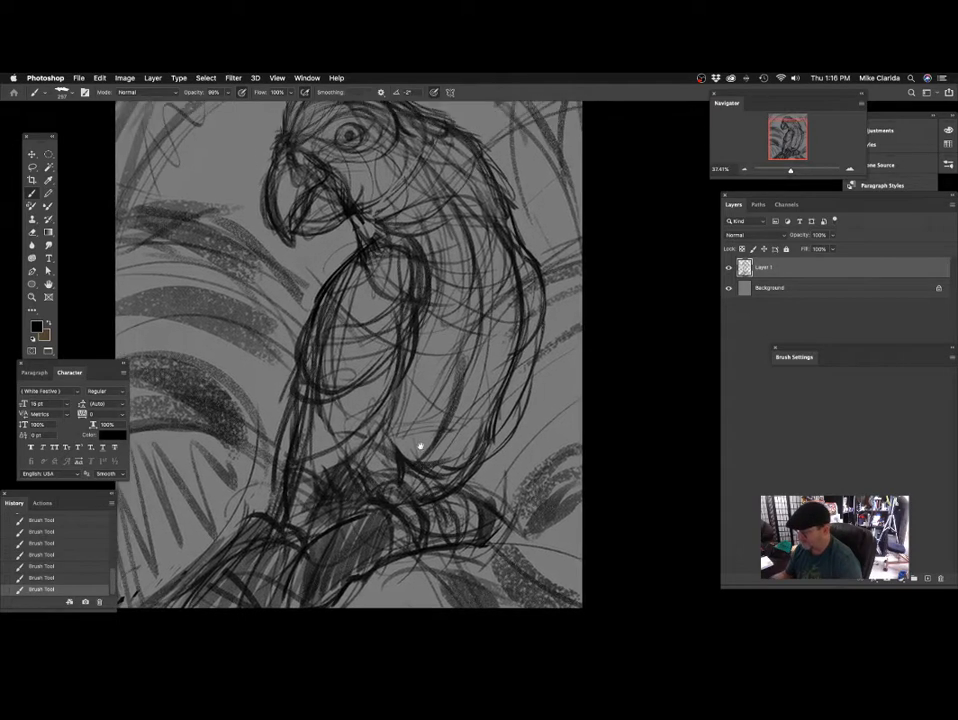
mouse_move(440, 387)
left_mouse_down()
mouse_move(426, 369)
mouse_move(431, 401)
left_mouse_up()
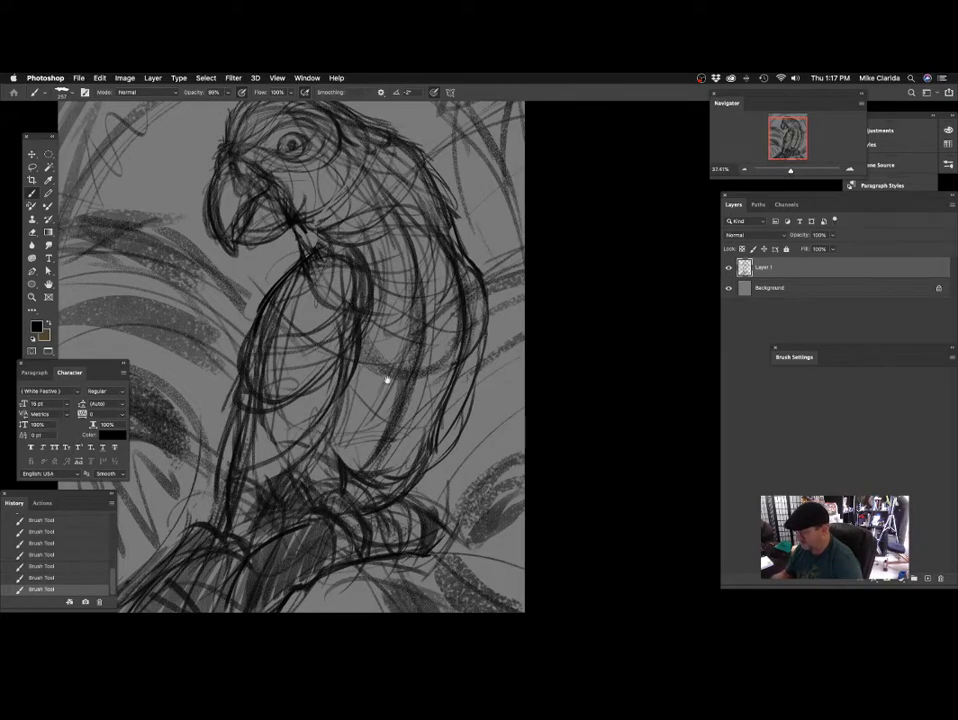
left_click_drag(454, 336, 470, 355)
left_click_drag(436, 317, 479, 381)
Reduce the brush size to 195 and reinforce the parrot's eye and surrounding face, undoing one unwanted stroke.
mouse_move(358, 260)
left_mouse_down()
mouse_move(387, 265)
mouse_move(404, 285)
mouse_move(434, 361)
left_mouse_up()
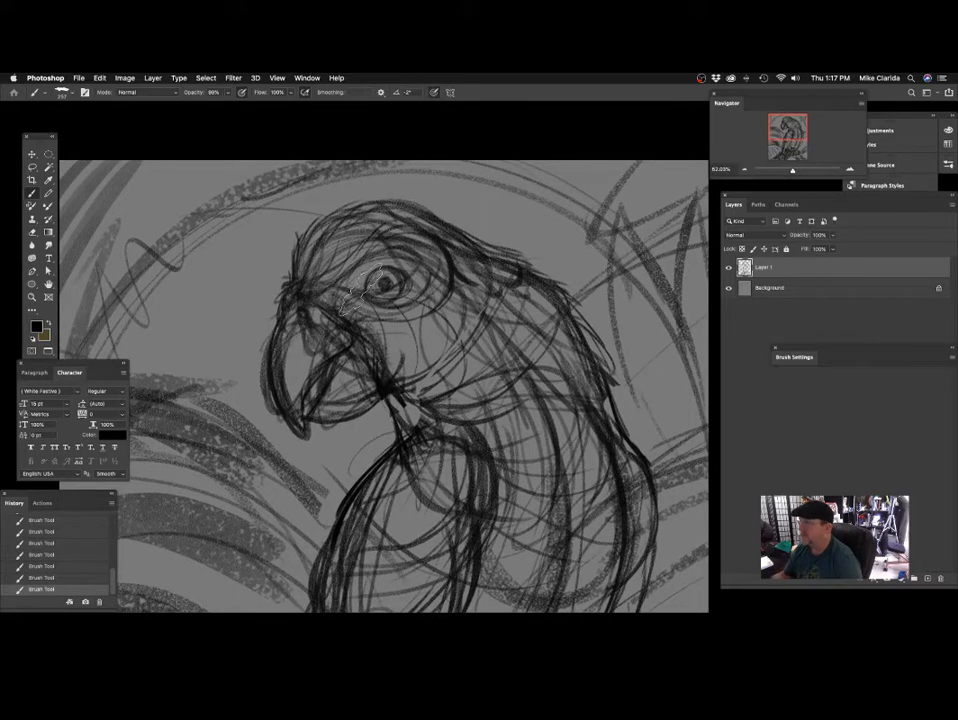
left_click_drag(351, 292, 338, 293)
mouse_move(408, 387)
left_mouse_down()
mouse_move(440, 346)
mouse_move(427, 325)
left_mouse_up()
mouse_move(378, 284)
left_mouse_down()
mouse_move(367, 312)
mouse_move(350, 317)
left_mouse_up()
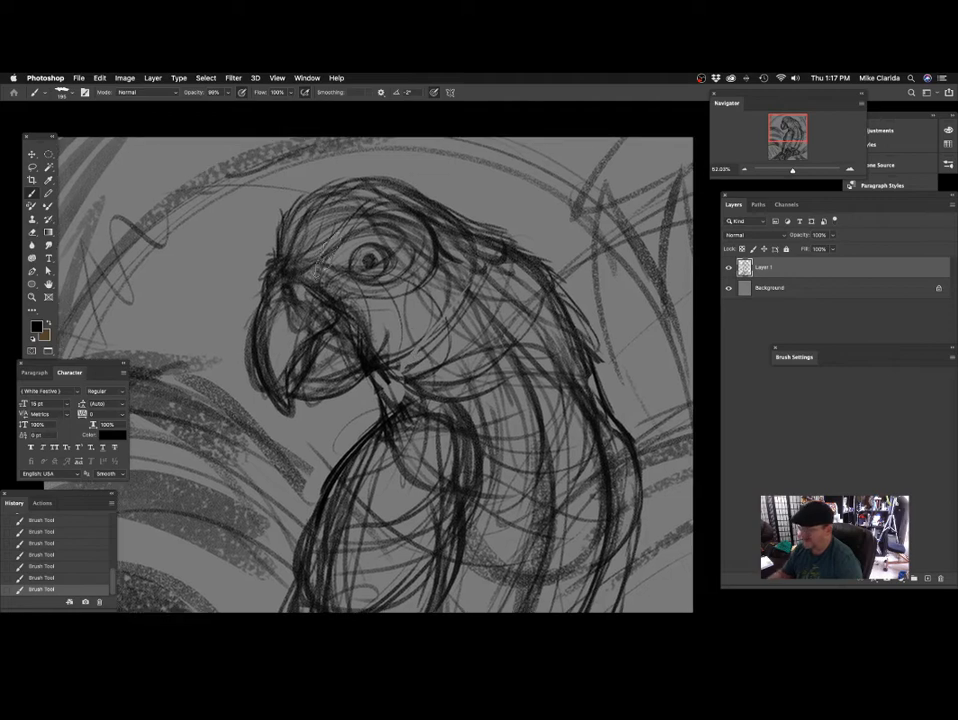
left_click_drag(427, 283, 400, 335)
key("super+z")
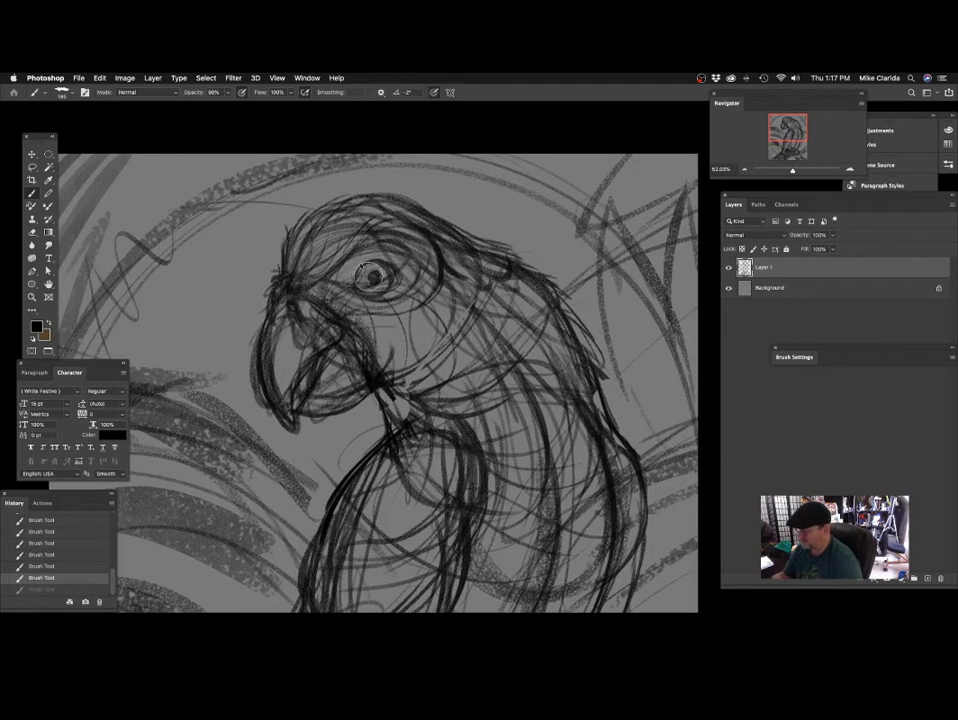
left_click_drag(363, 268, 378, 291)
mouse_move(461, 279)
left_mouse_down()
mouse_move(451, 299)
mouse_move(410, 238)
left_mouse_up()
mouse_move(394, 316)
left_mouse_down()
mouse_move(388, 292)
mouse_move(364, 315)
mouse_move(409, 368)
left_mouse_up()
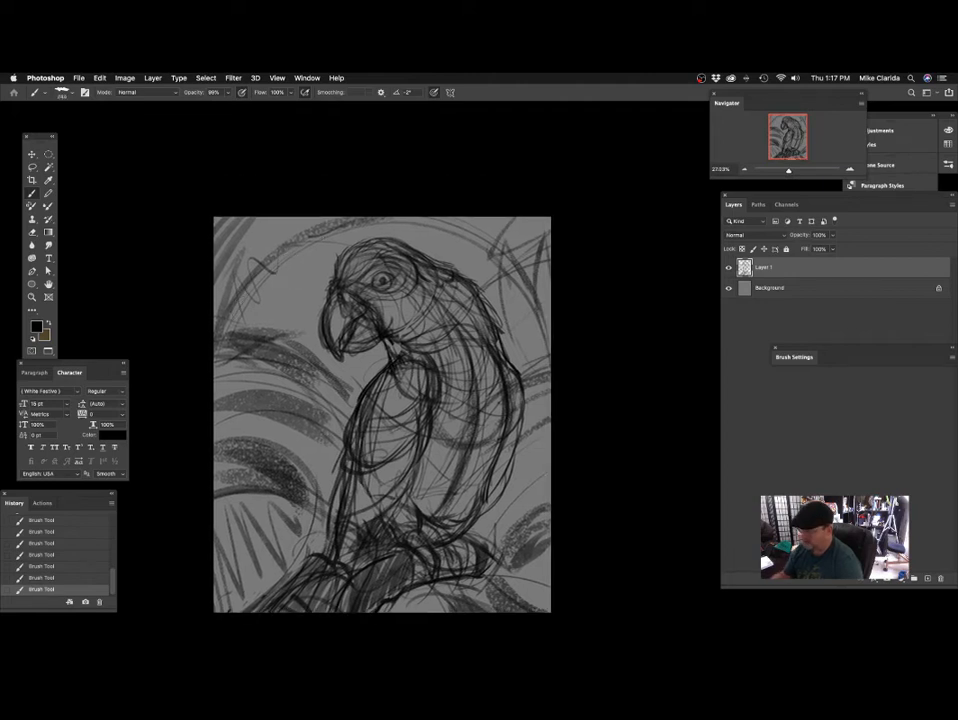
Undo the last stroke and fill the arched background leaf around the head and back with broad vertical strokes.
key("ctrl+z")
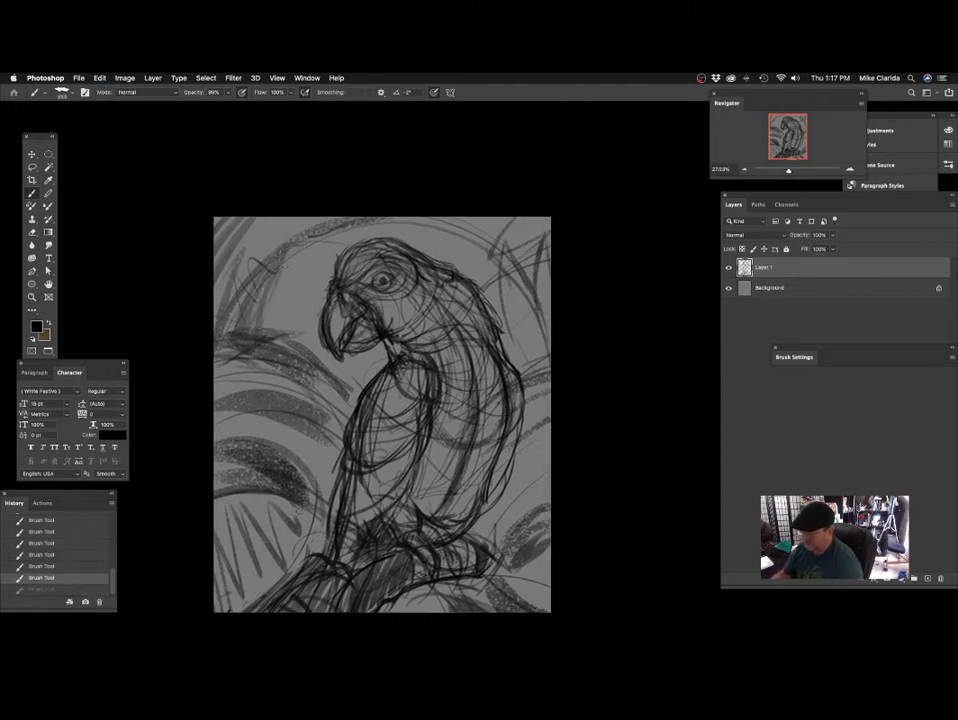
left_click_drag(285, 267, 290, 332)
mouse_move(297, 245)
left_mouse_down()
mouse_move(303, 350)
mouse_move(313, 280)
left_mouse_up()
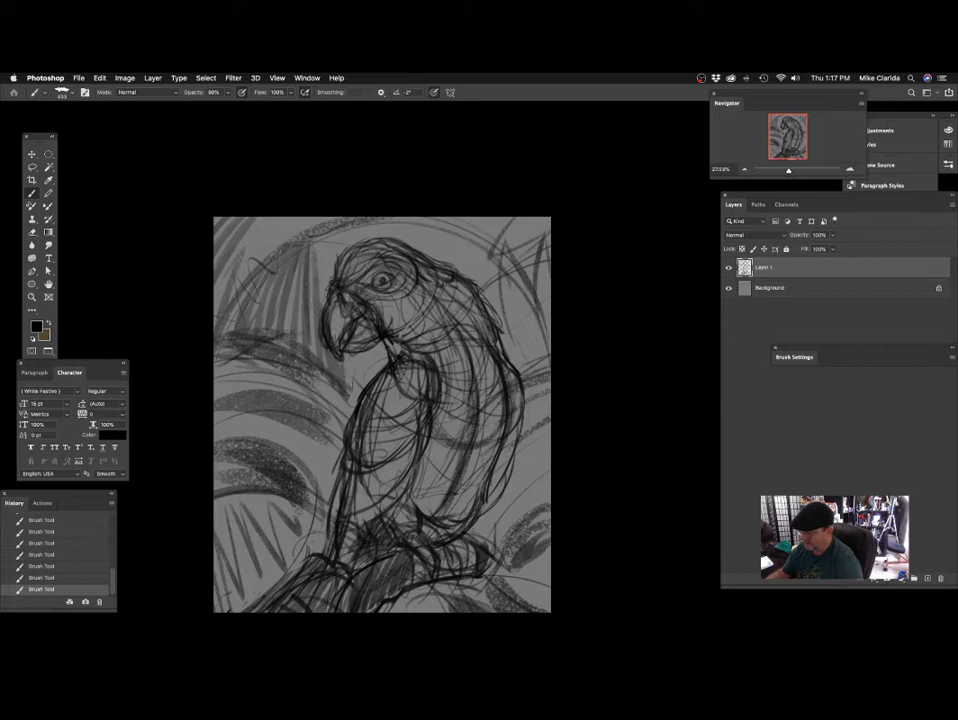
left_click_drag(342, 353, 383, 346)
mouse_move(302, 310)
left_mouse_down()
mouse_move(349, 226)
mouse_move(332, 282)
left_mouse_up()
left_click_drag(464, 264, 437, 265)
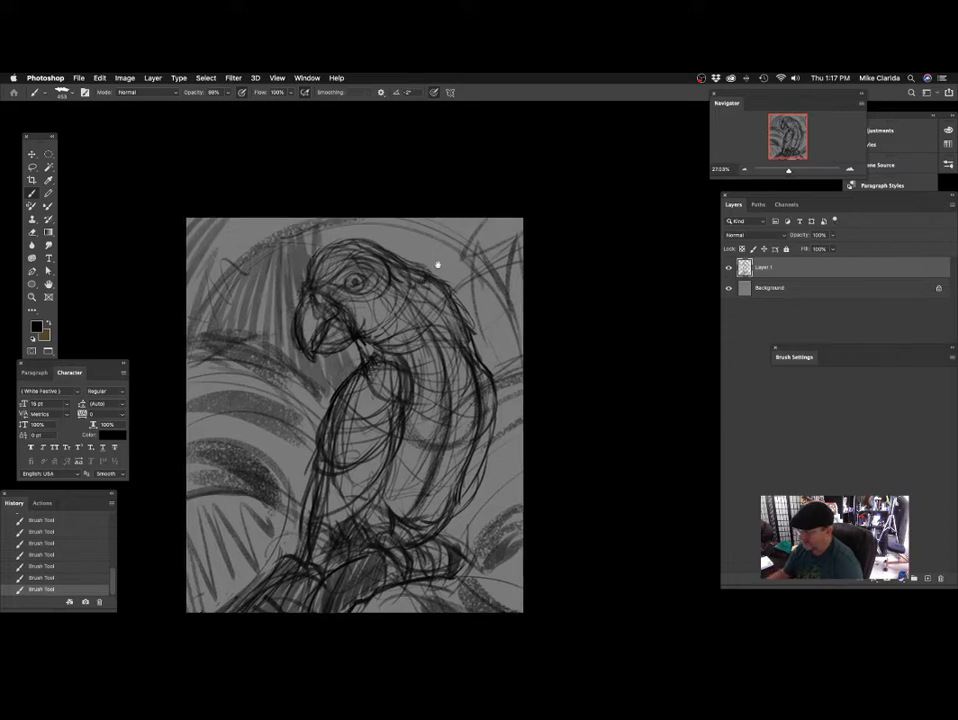
mouse_move(335, 222)
left_mouse_down()
mouse_move(391, 211)
mouse_move(416, 256)
mouse_move(455, 262)
left_mouse_up()
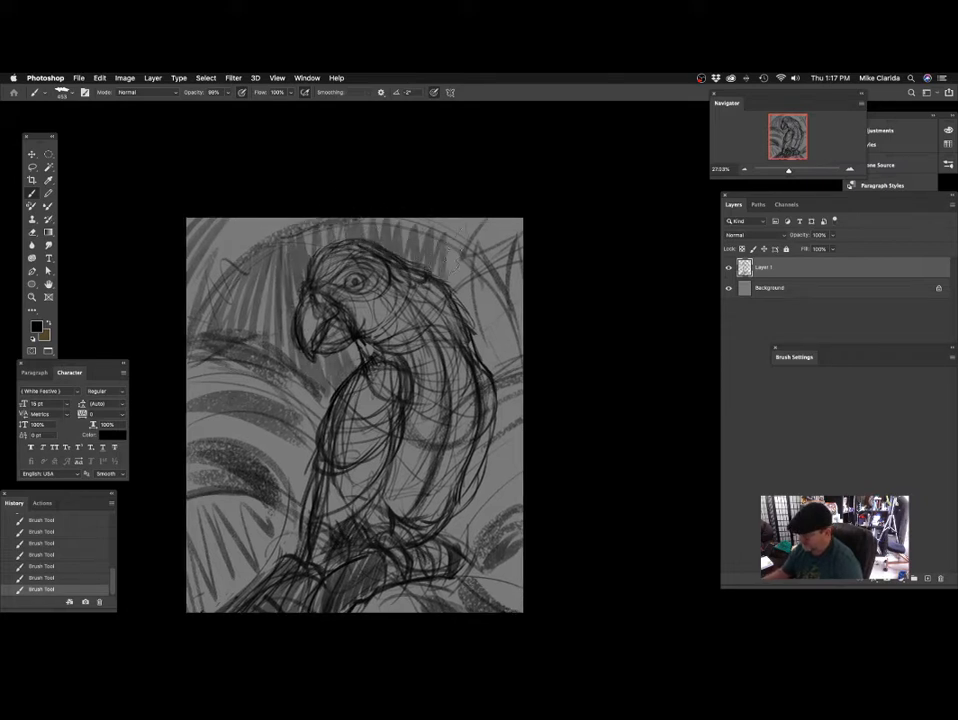
left_click_drag(375, 275, 346, 176)
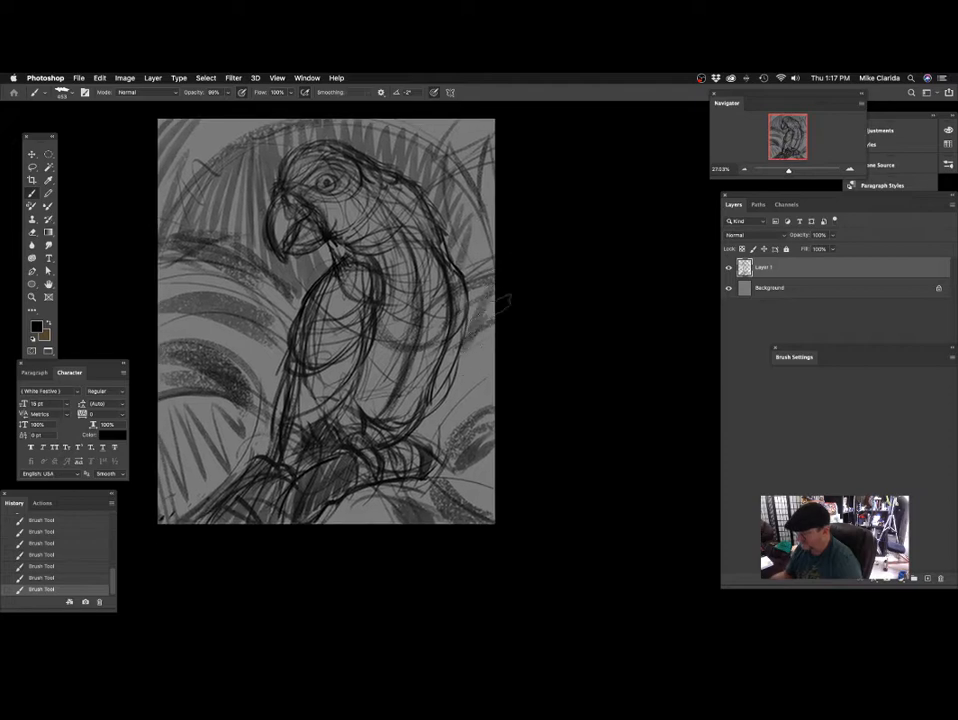
Reduce the brush size to 132 and shade the underside of the branch below the parrot's feet.
left_click_drag(446, 430, 465, 331)
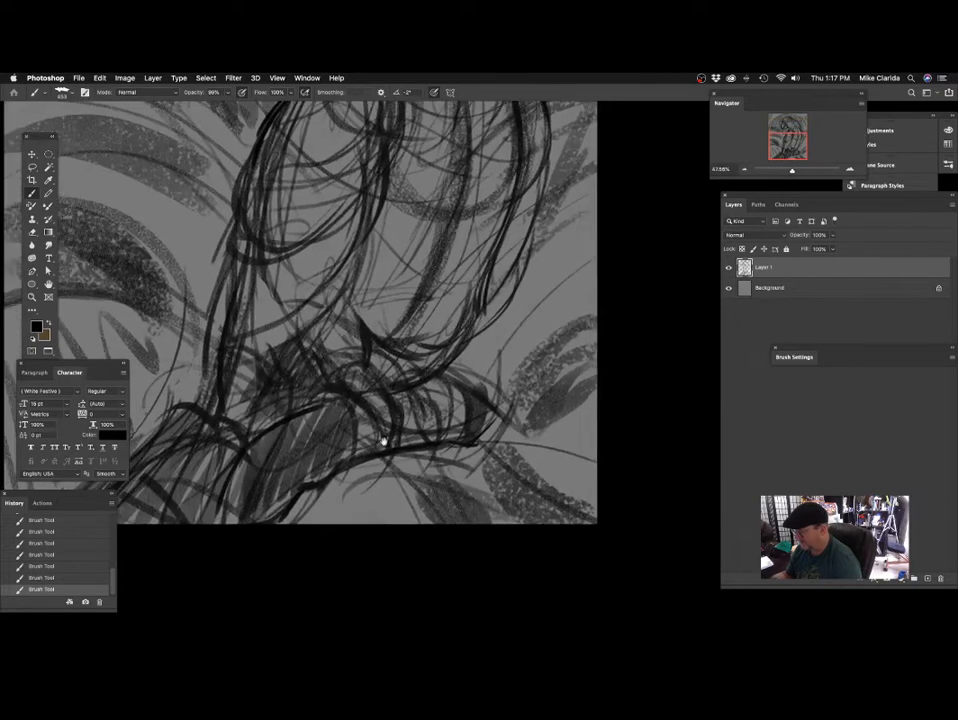
left_click_drag(384, 442, 513, 355)
left_click_drag(406, 327, 423, 383)
left_click_drag(428, 427, 470, 449)
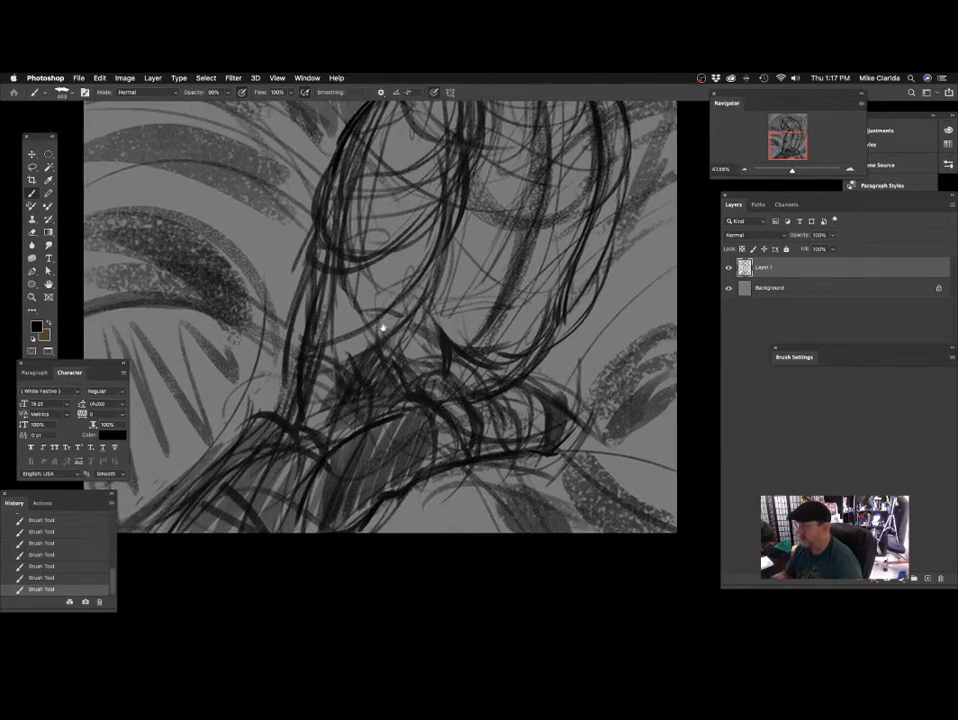
mouse_move(382, 328)
left_mouse_down()
mouse_move(404, 278)
mouse_move(378, 350)
left_mouse_up()
mouse_move(443, 388)
left_mouse_down()
mouse_move(420, 403)
mouse_move(466, 364)
mouse_move(465, 320)
left_mouse_up()
left_click(420, 403, "alt")
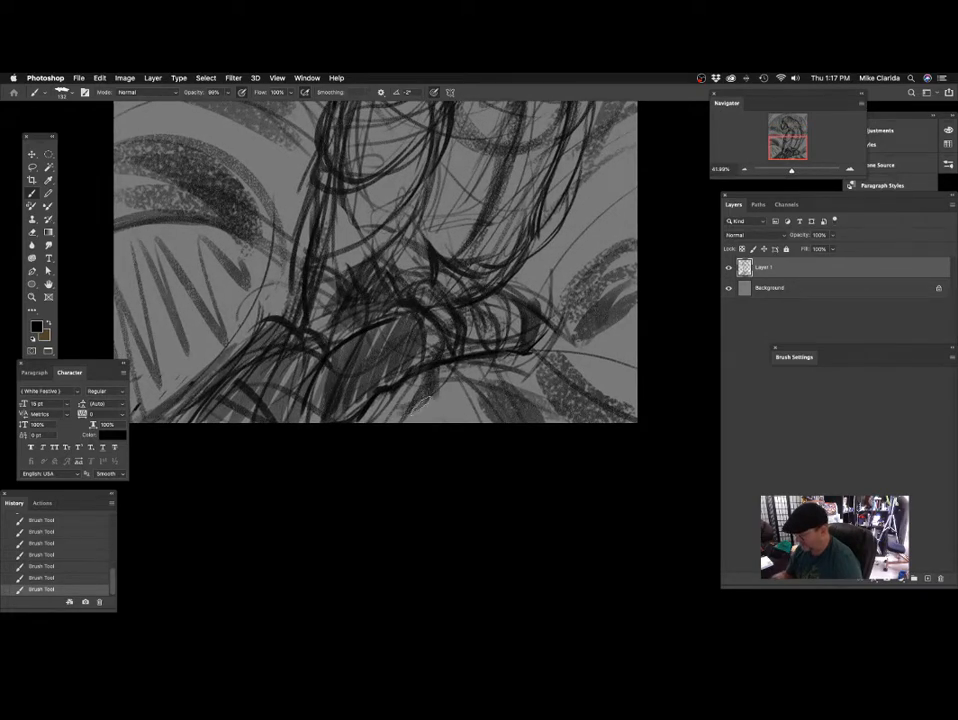
scroll(510, 380, "up", 10)
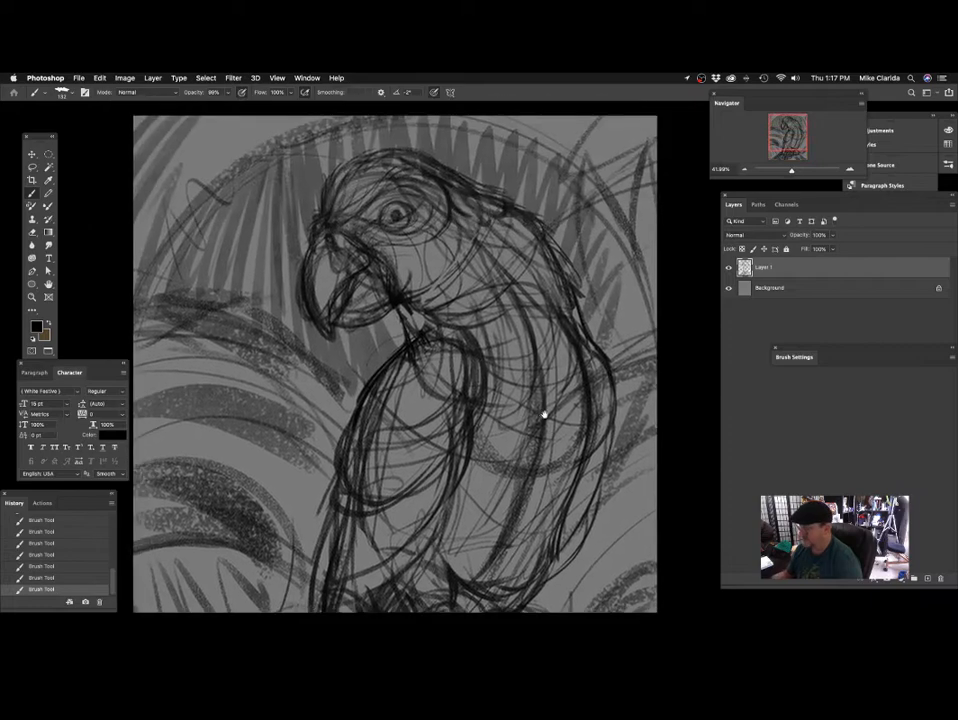
scroll(503, 390, "down", 5)
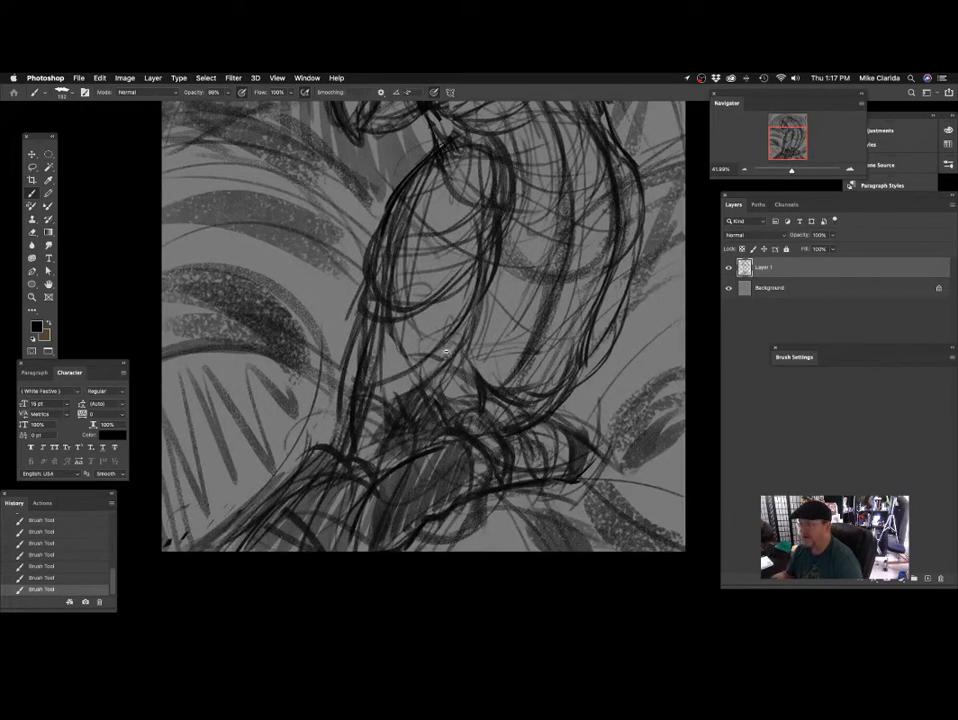
scroll(446, 352, "down", 5)
scroll(434, 342, "up", 4)
scroll(436, 390, "down", 2)
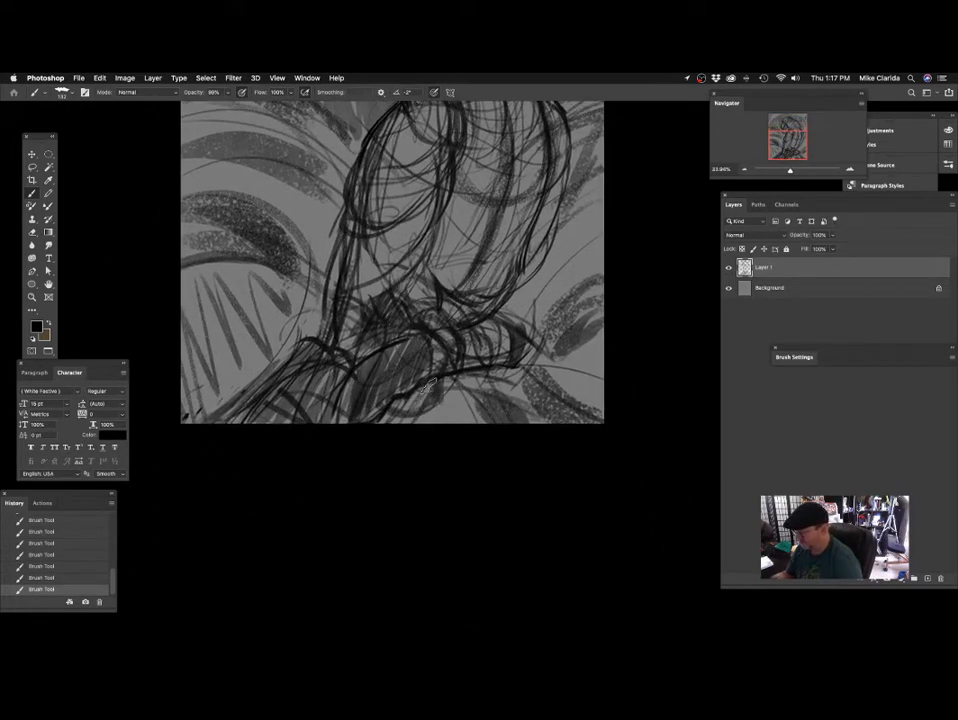
Reduce the brush size to 79 and sketch feather lines across the parrot's neck and shoulder.
scroll(487, 274, "up", 10)
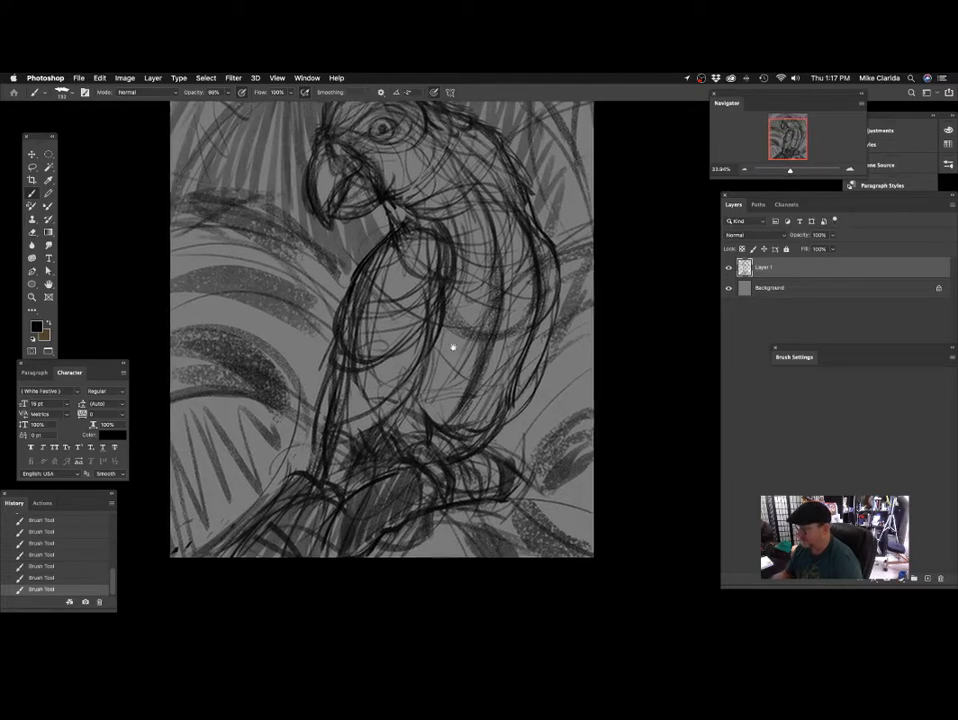
scroll(440, 342, "right", 3)
scroll(436, 319, "up", 3)
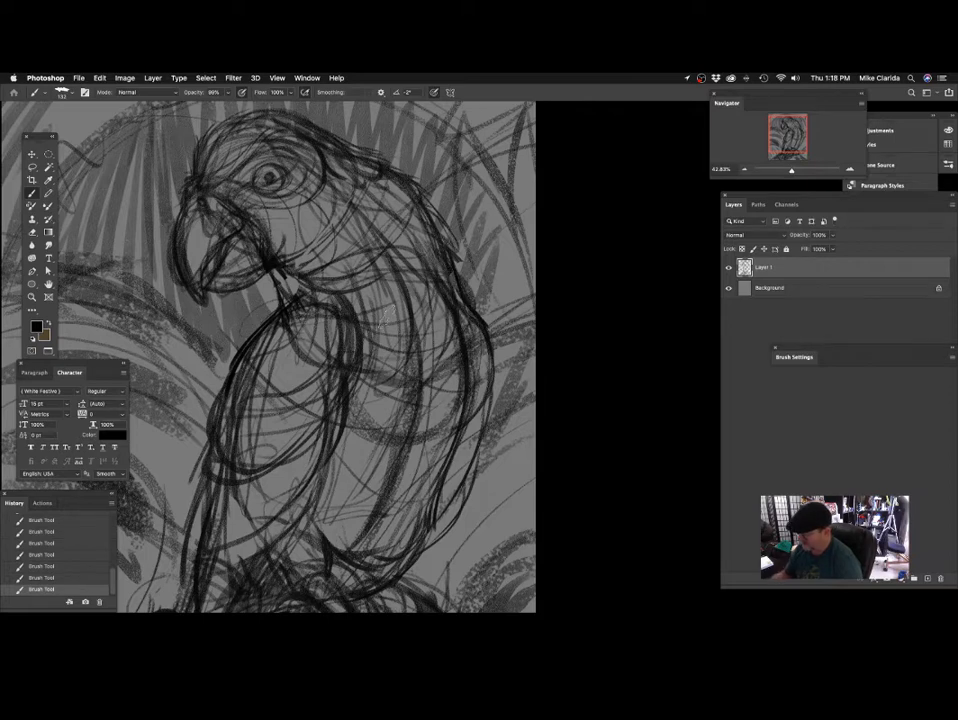
scroll(316, 240, "up", 2)
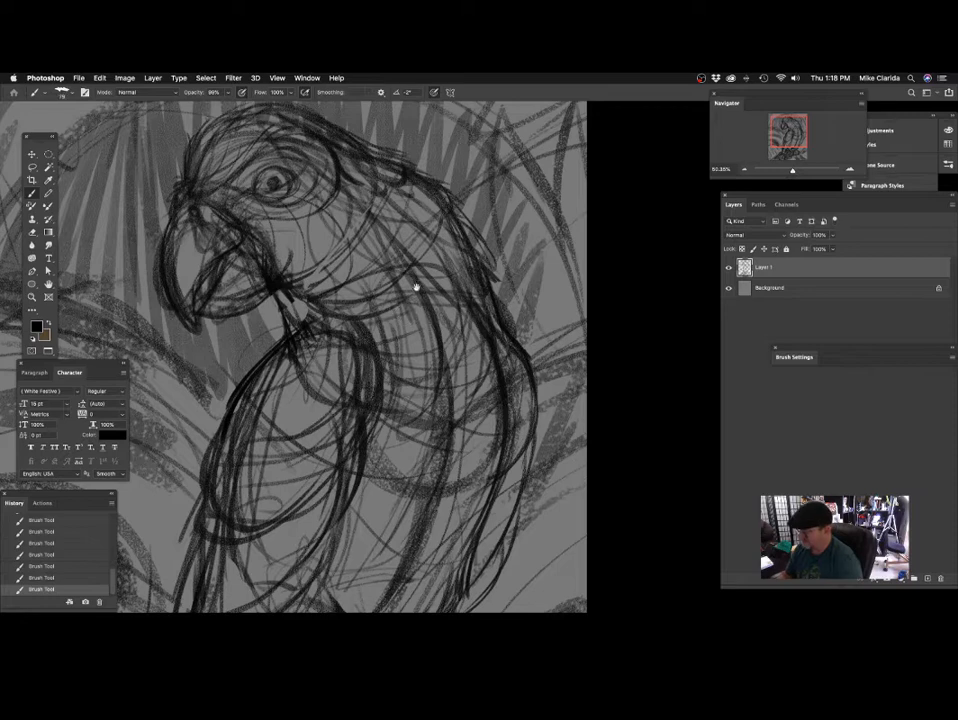
scroll(417, 285, "up", 2)
scroll(384, 412, "down", 1)
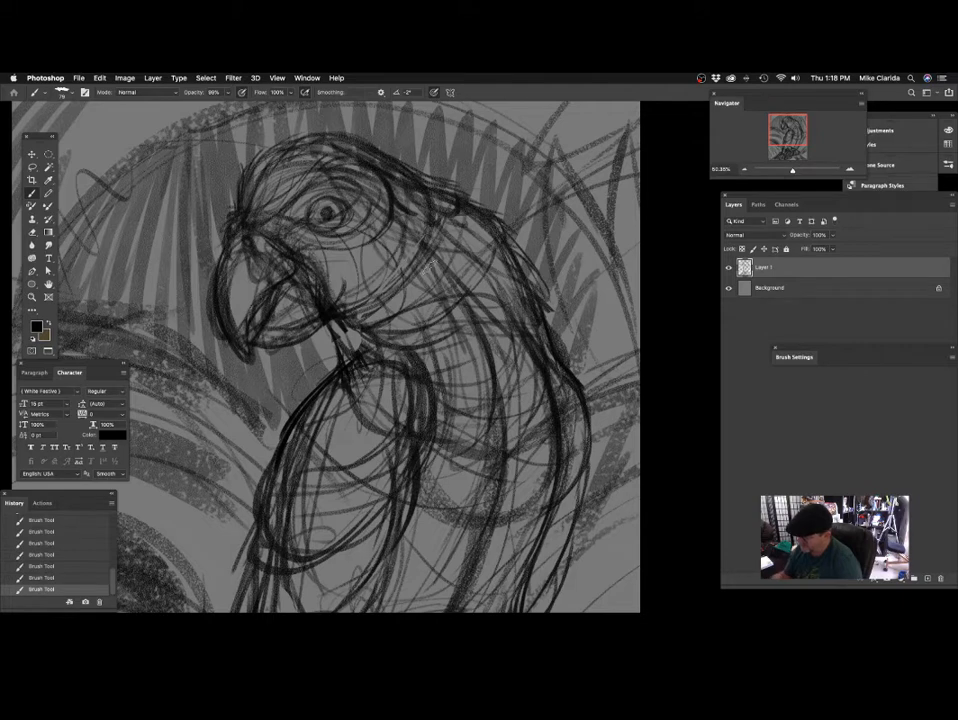
scroll(400, 330, "down", 2)
scroll(400, 330, "right", 2)
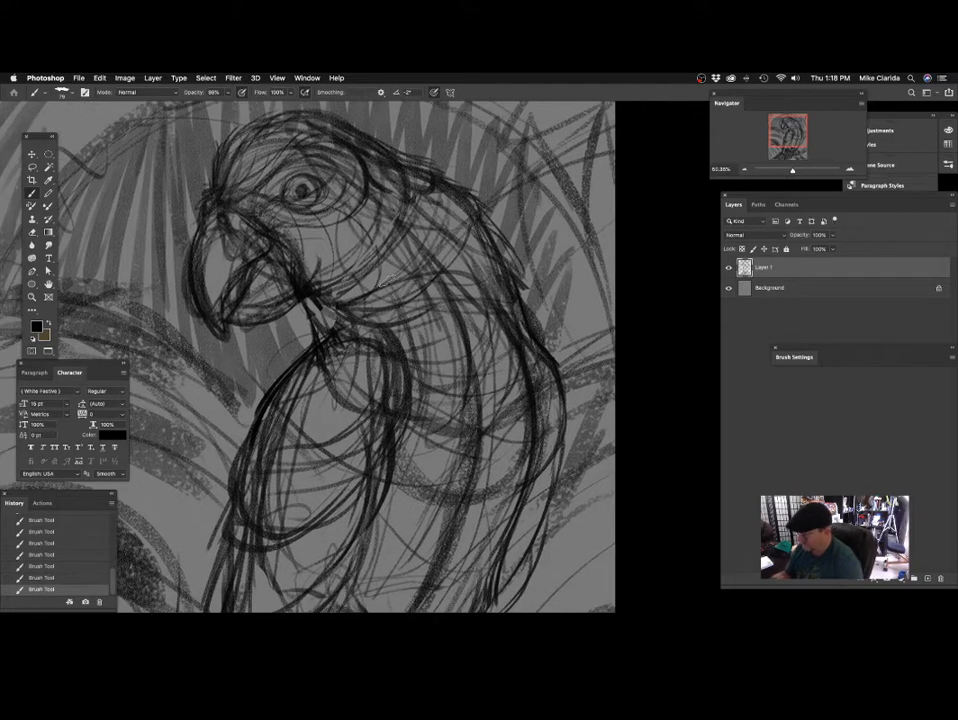
Strengthen the cheek, back and wing contours and darken the feather band across the wing.
scroll(387, 280, "down", 2)
scroll(387, 280, "right", 2)
scroll(451, 346, "right", 1)
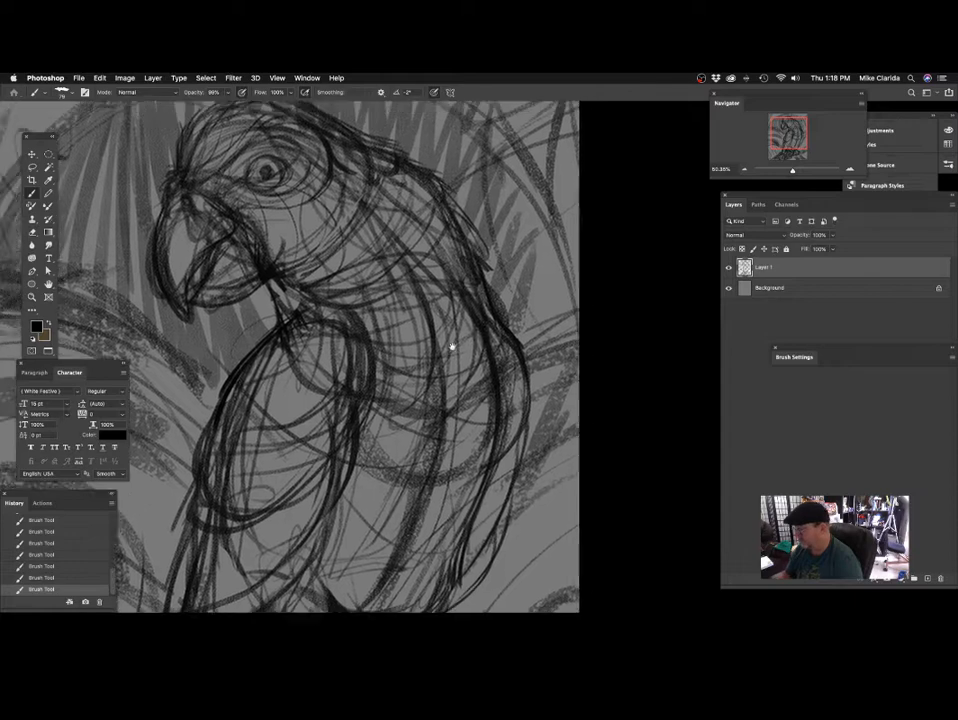
scroll(451, 346, "right", 2)
scroll(451, 346, "up", 1)
scroll(459, 289, "right", 1)
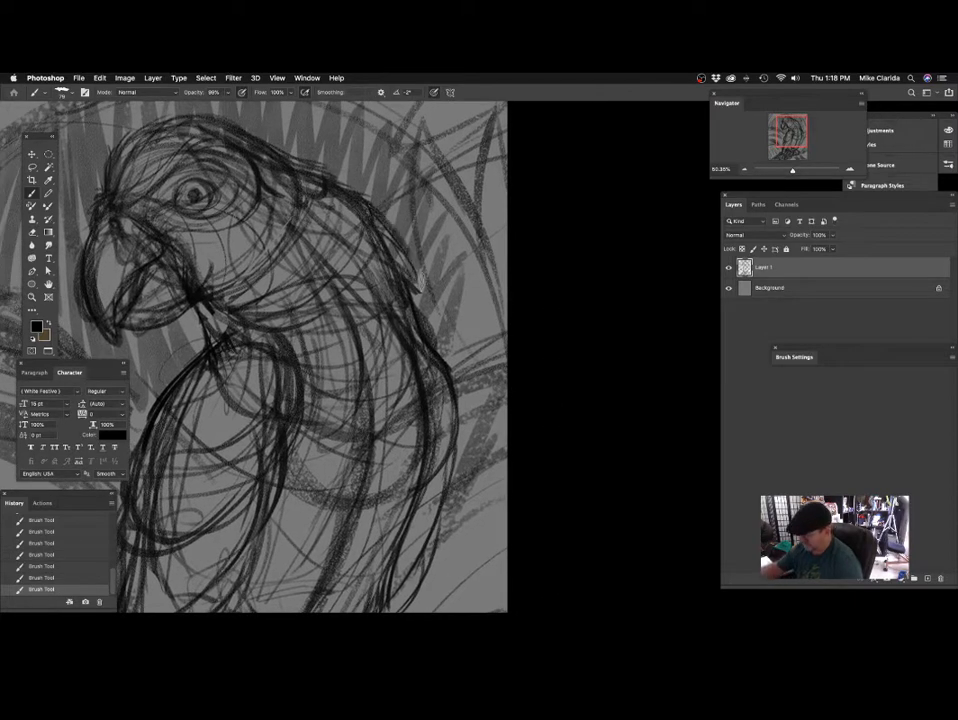
scroll(578, 295, "left", 2)
scroll(578, 295, "down", 2)
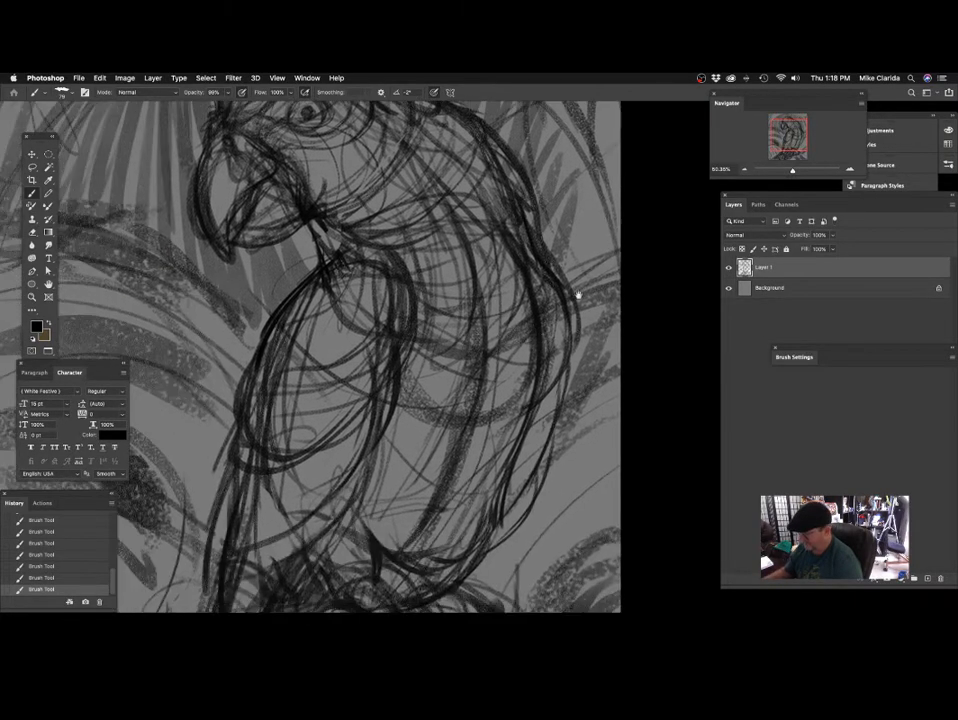
scroll(578, 295, "down", 5)
scroll(517, 413, "up", 2)
scroll(519, 404, "down", 2)
scroll(519, 404, "left", 1)
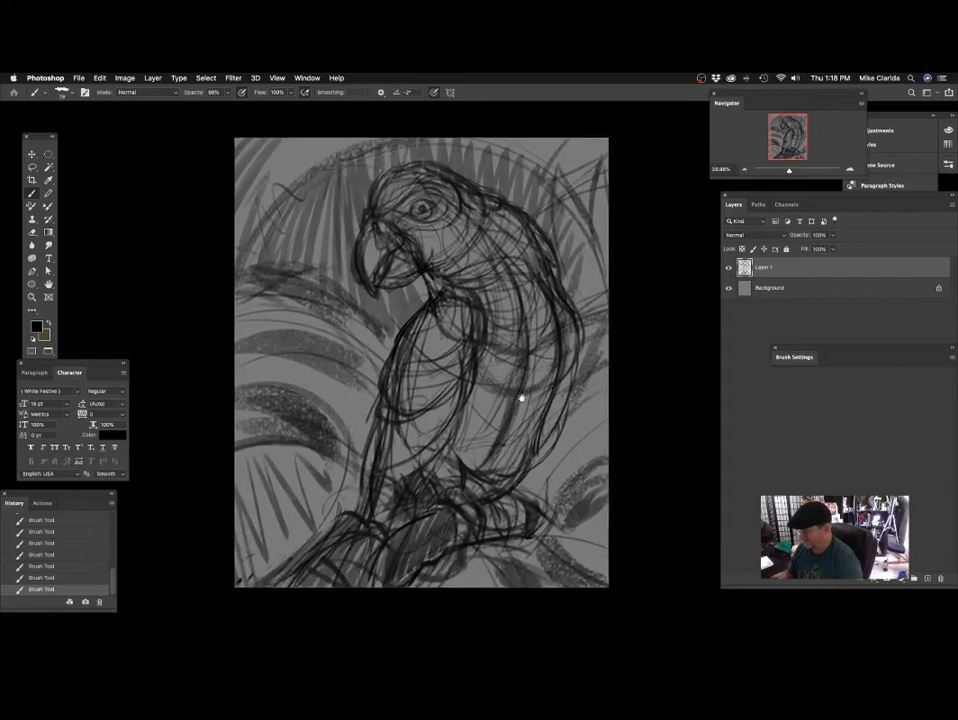
Reduce the brush size to 46 and refine the parrot's beak, eye and crown with finer strokes.
left_click_drag(477, 300, 509, 293)
left_click_drag(439, 427, 460, 443)
scroll(334, 226, "up", 3)
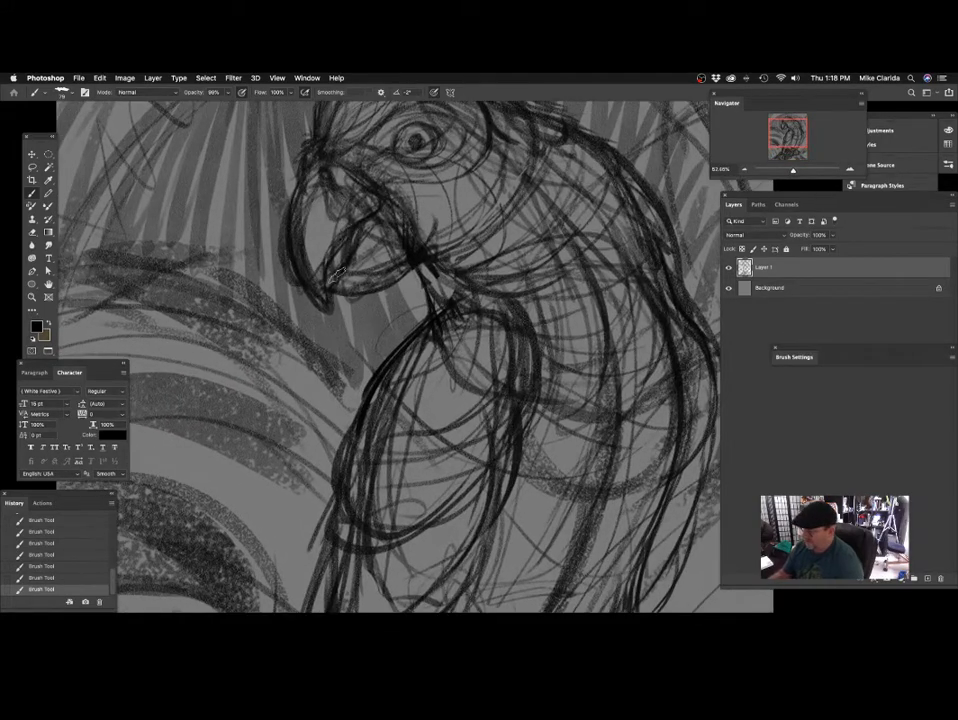
left_click_drag(460, 260, 431, 372)
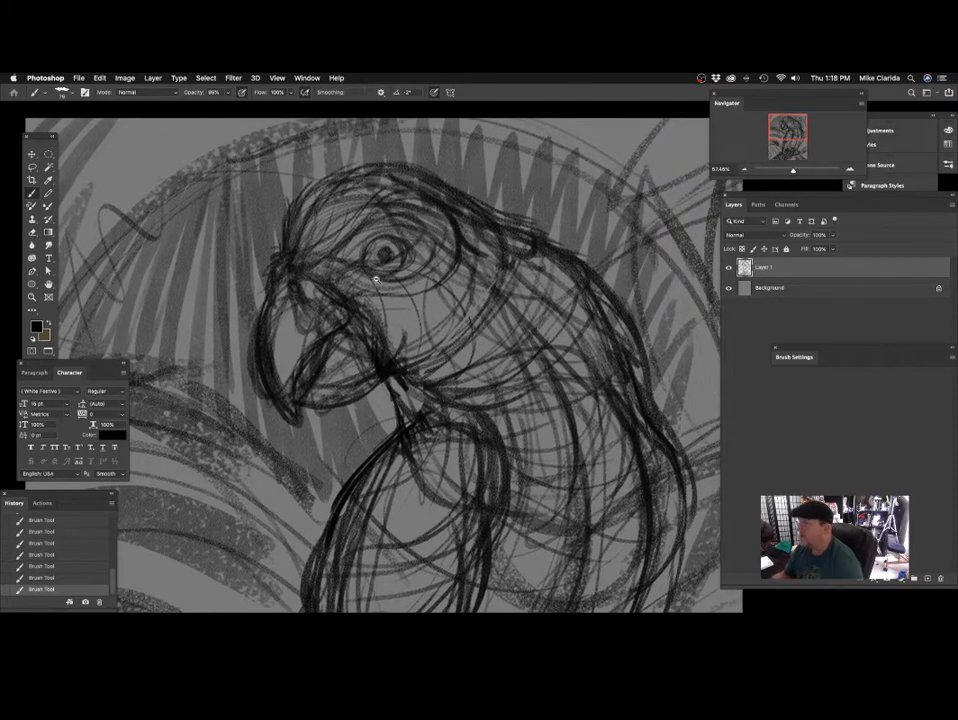
scroll(391, 272, "up", 2)
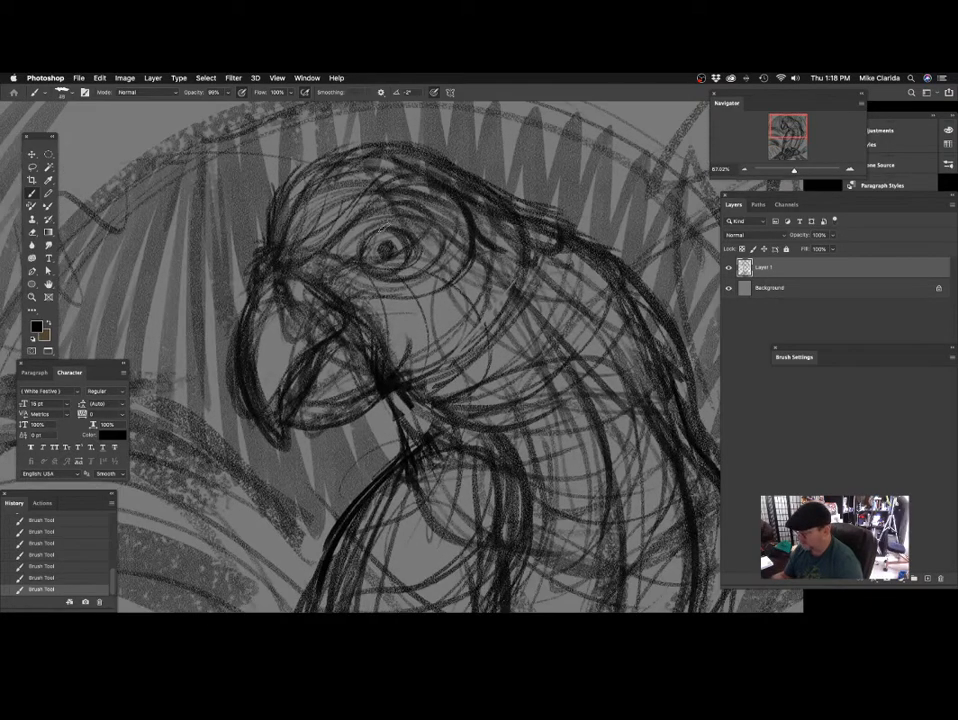
mouse_move(434, 253)
left_mouse_down()
mouse_move(436, 280)
mouse_move(430, 248)
left_mouse_up()
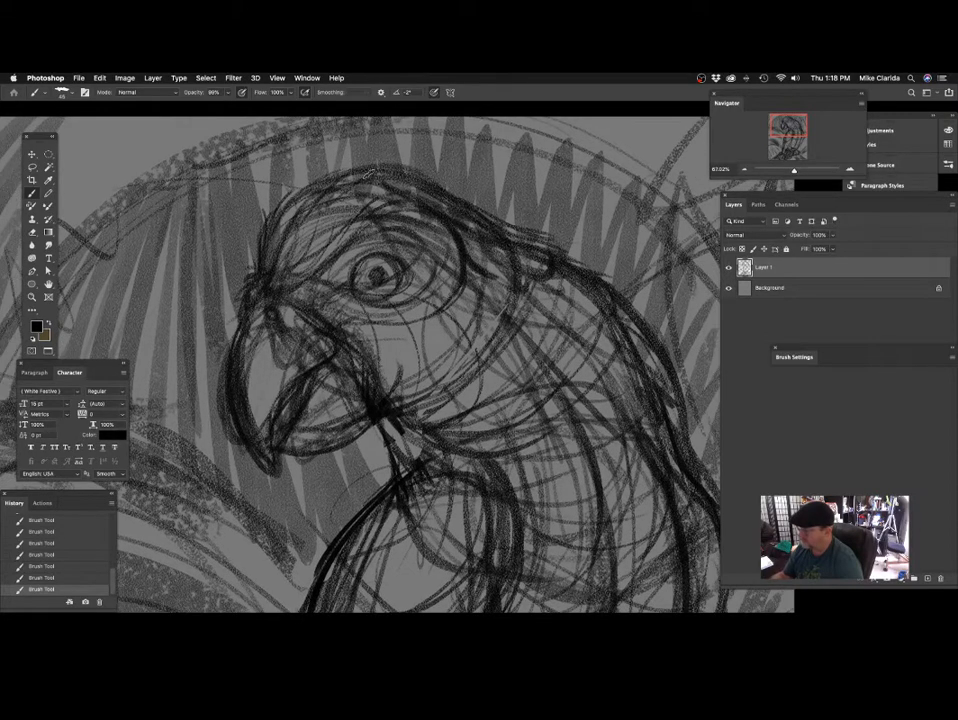
scroll(451, 367, "down", 5)
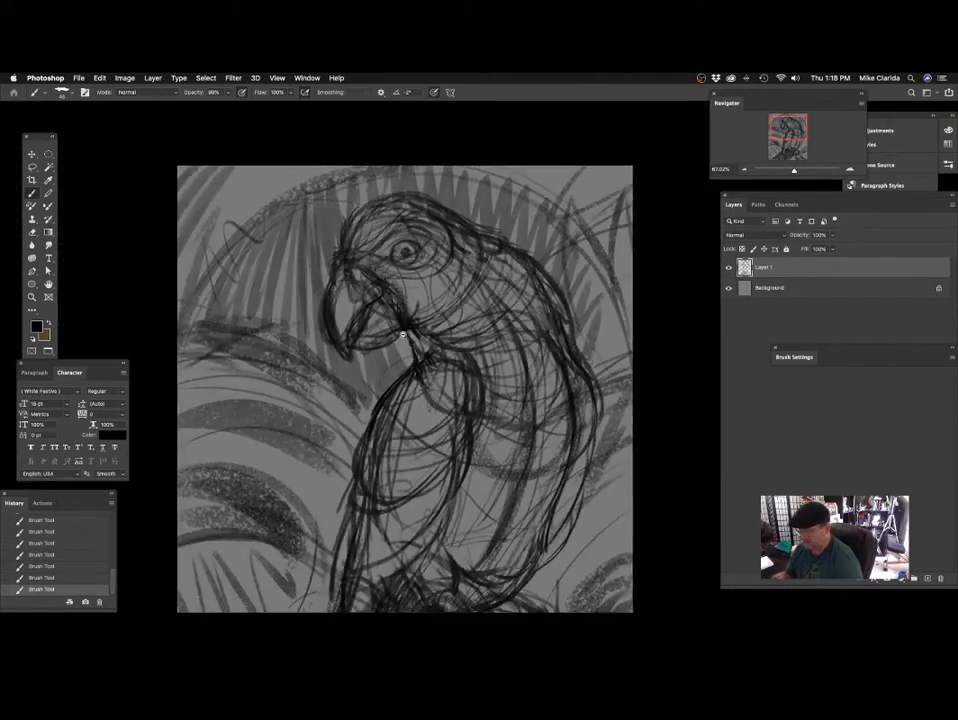
Lower the opacity of the sketch layer and add a new empty layer above it.
left_click_drag(425, 405, 430, 357)
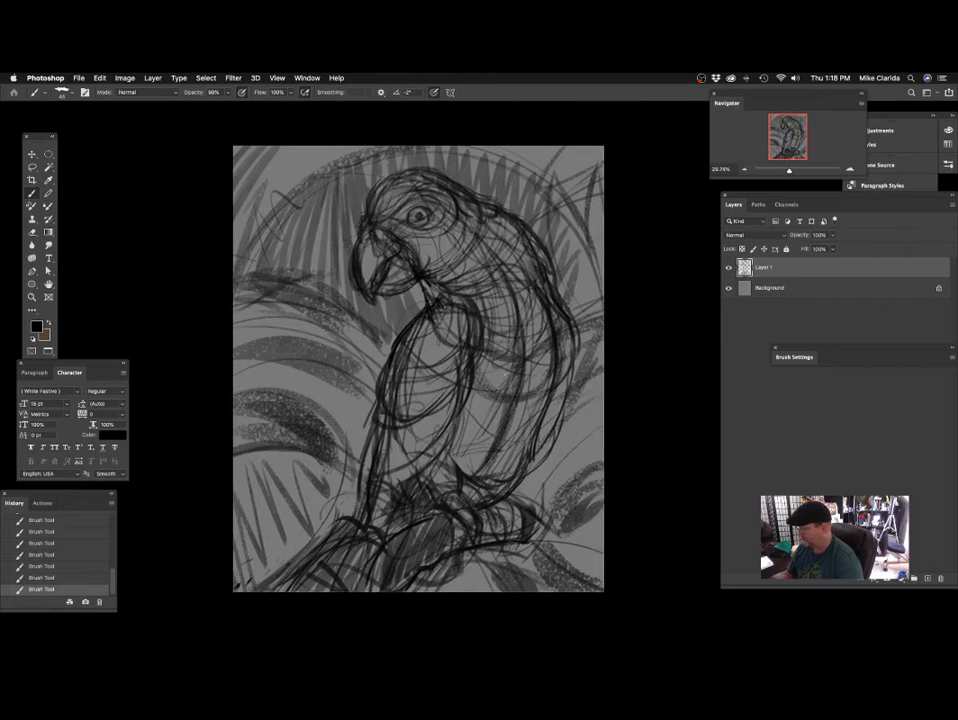
left_click(838, 249)
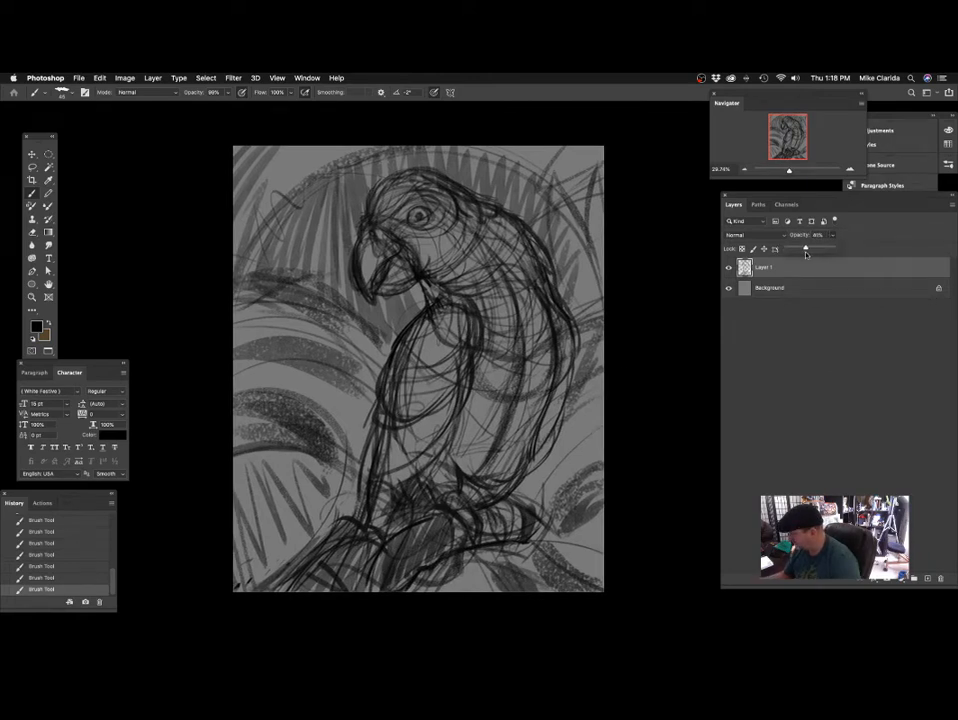
left_click_drag(800, 256, 799, 256)
left_click(928, 579)
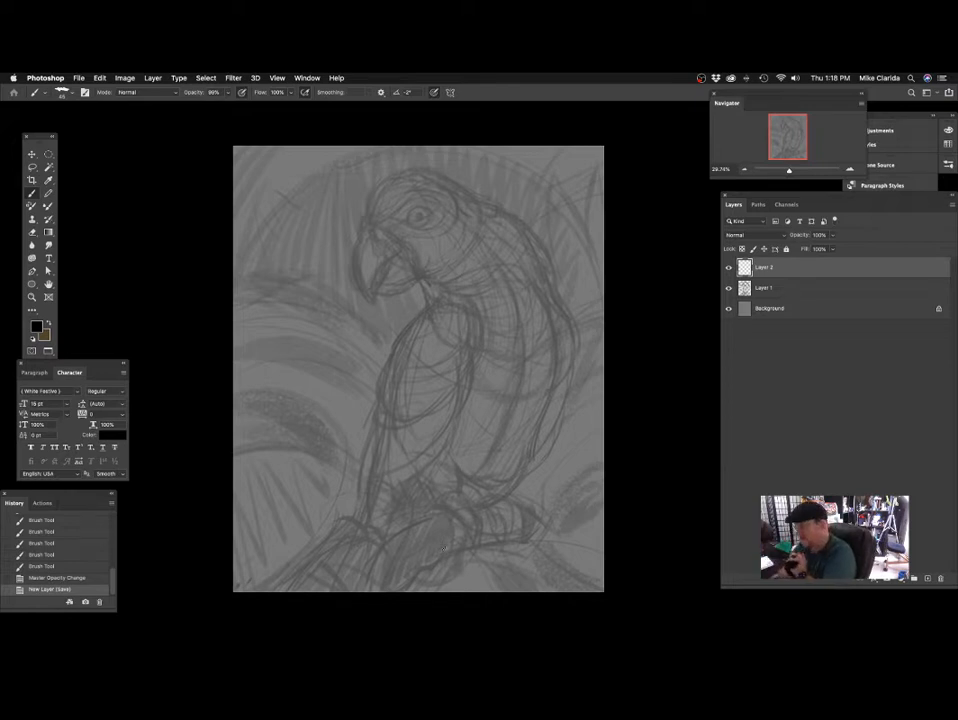
left_click_drag(399, 240, 463, 345)
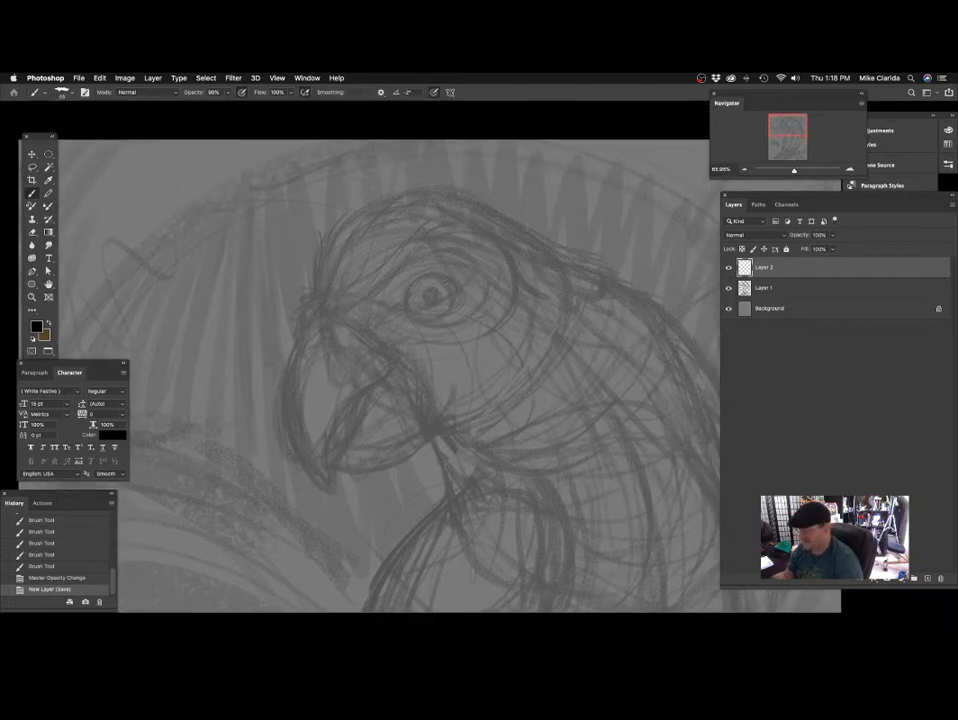
left_click_drag(323, 316, 327, 308)
left_click_drag(402, 278, 391, 285)
left_click_drag(331, 287, 350, 295)
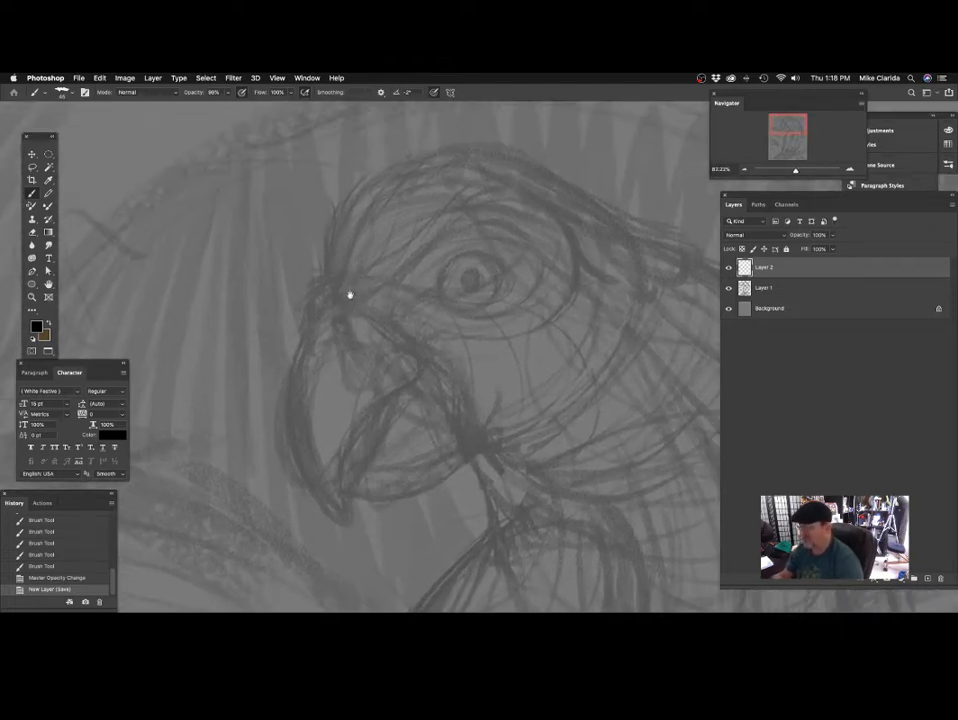
left_click_drag(296, 137, 261, 296)
key("super+z")
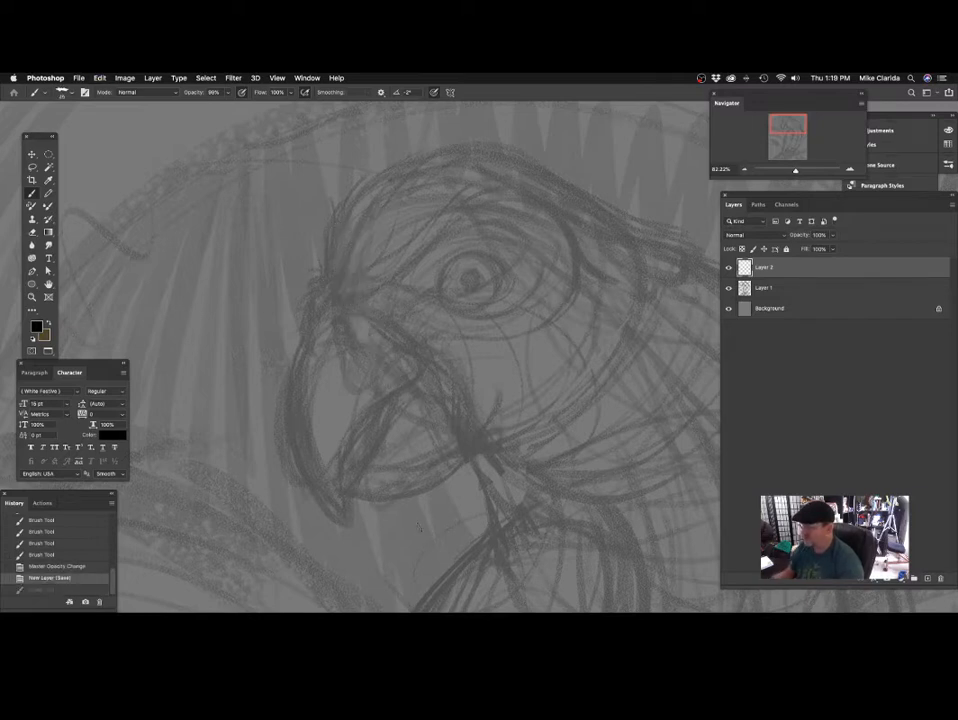
Draw the parrot's pupil on the new layer with a smaller brush and fill it in solid black.
left_click_drag(421, 338, 405, 326)
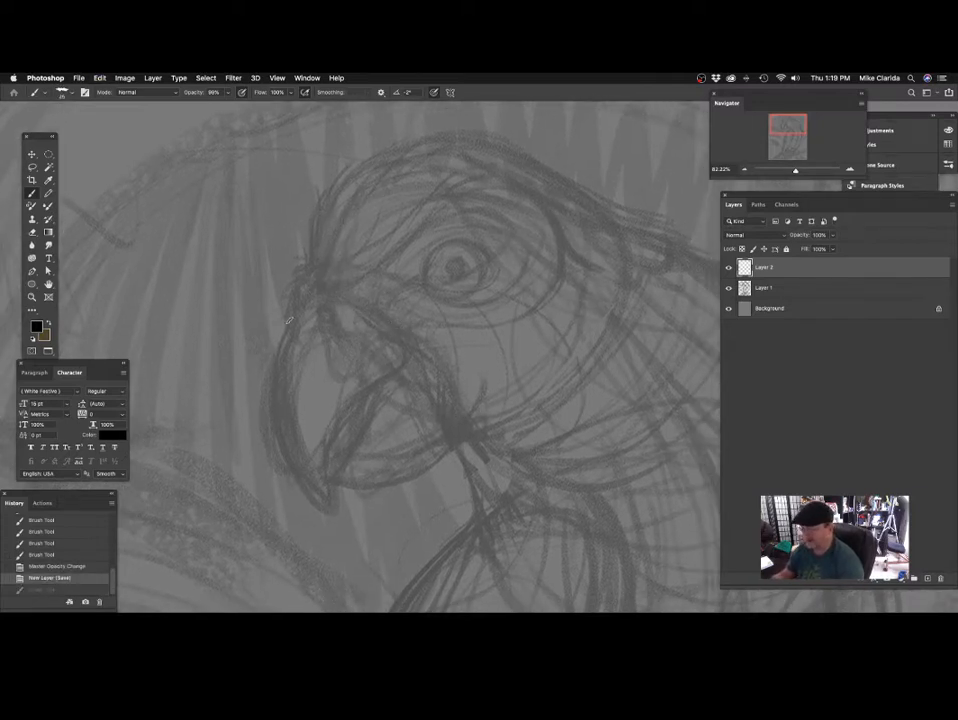
mouse_move(418, 295)
left_mouse_down()
mouse_move(388, 298)
mouse_move(424, 281)
left_mouse_up()
scroll(431, 270, "up", 1)
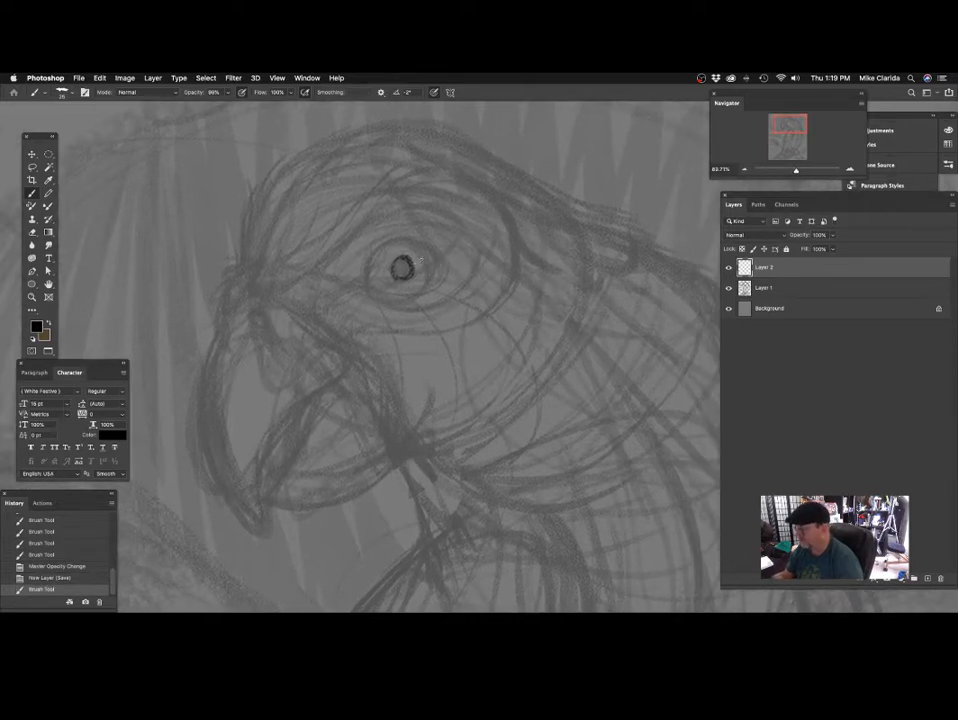
left_click_drag(401, 267, 402, 268)
scroll(428, 286, "right", 1)
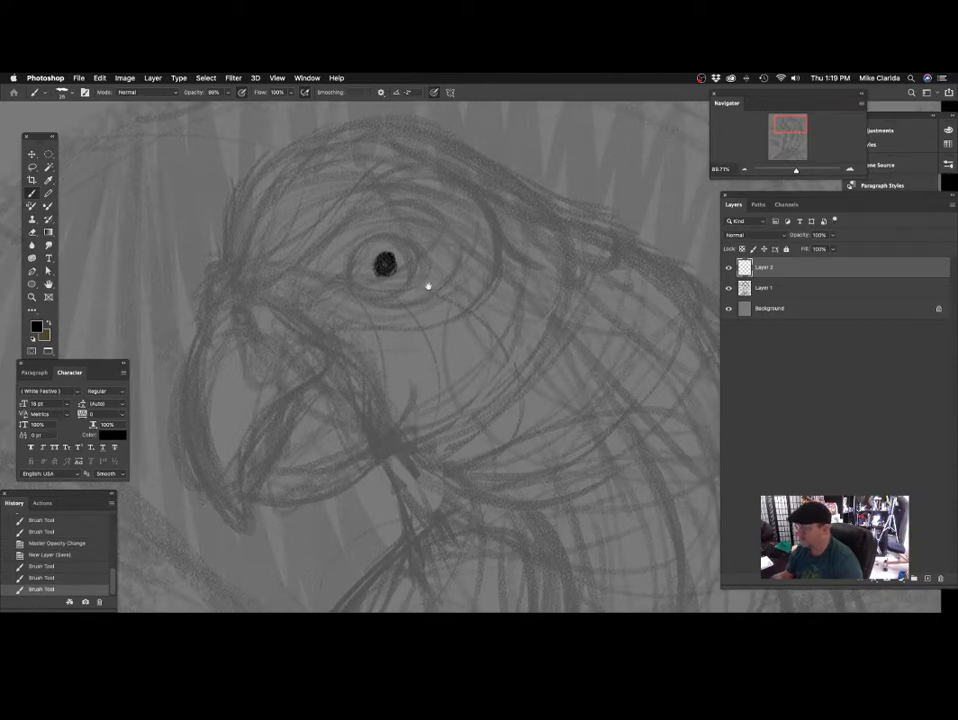
scroll(382, 250, "right", 1)
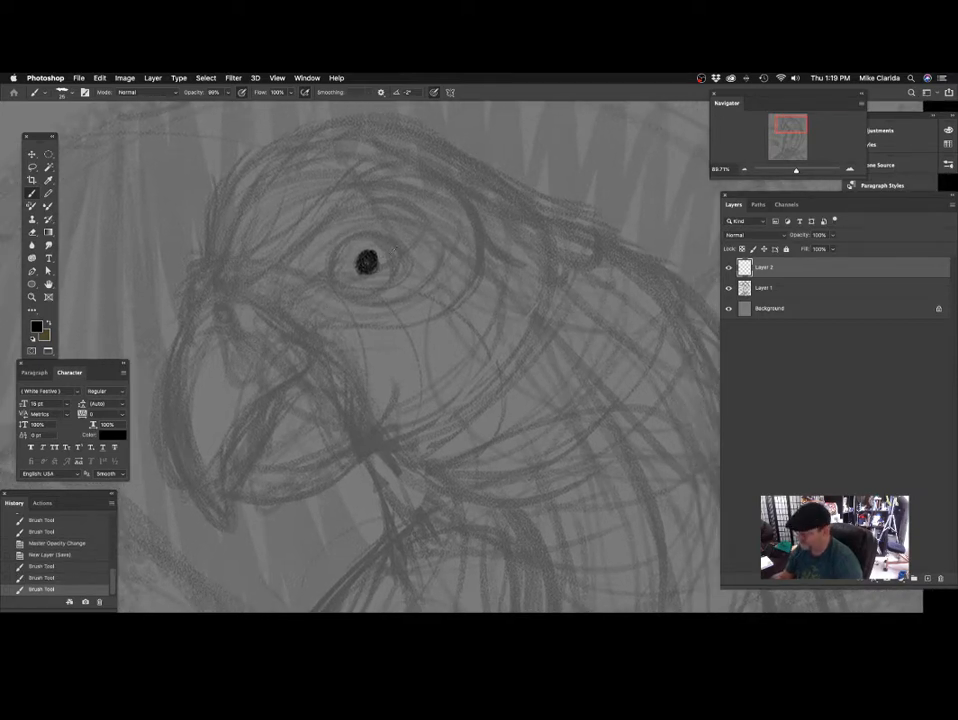
Outline the eye around the pupil, with pointed corners at its front and back.
mouse_move(346, 240)
left_mouse_down()
mouse_move(390, 244)
mouse_move(338, 256)
left_mouse_up()
left_click_drag(343, 244, 337, 273)
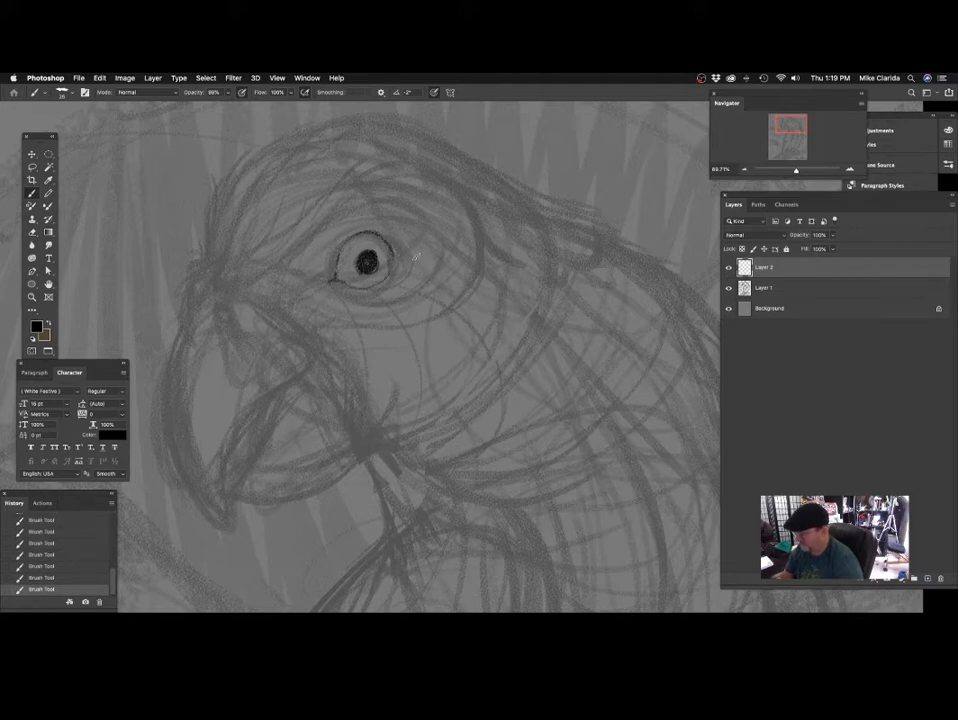
scroll(430, 250, "right", 1)
scroll(440, 245, "up", 1)
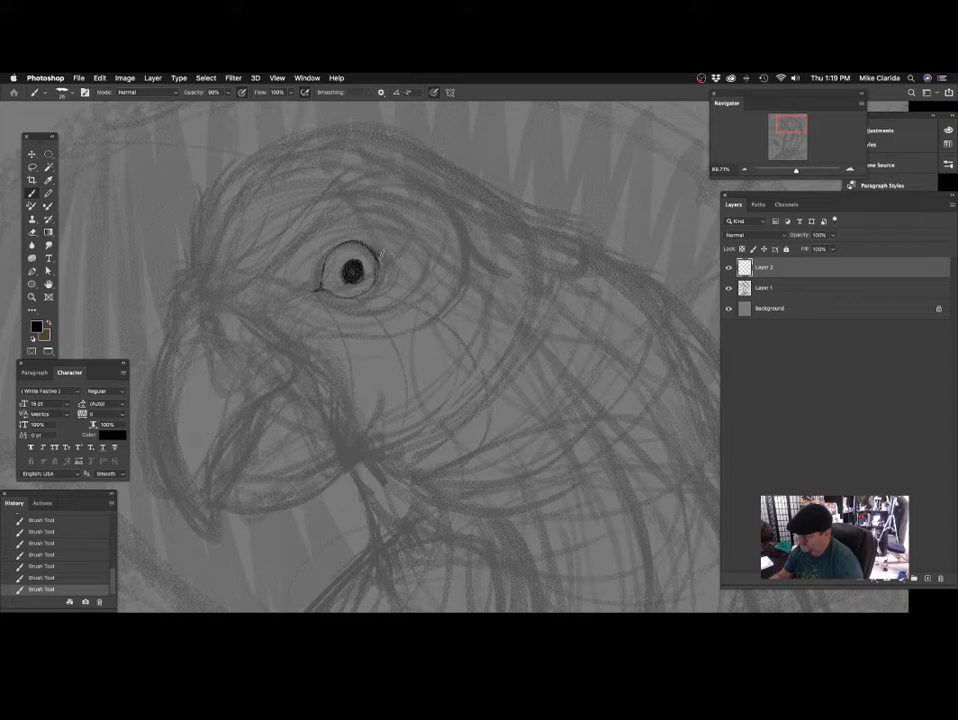
left_click_drag(375, 256, 338, 249)
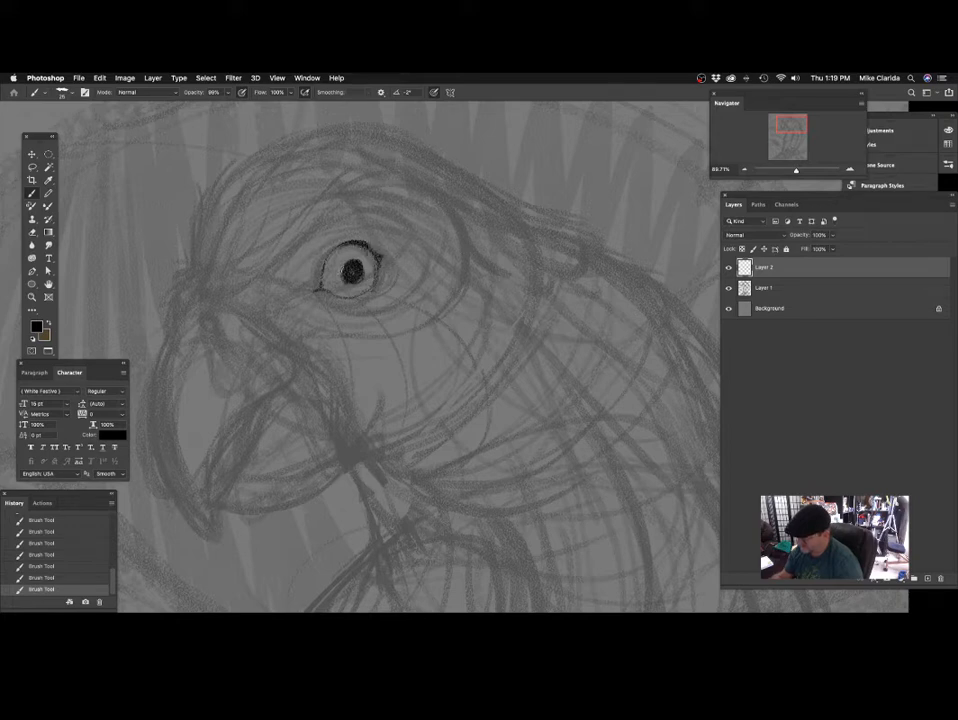
mouse_move(416, 340)
left_mouse_down()
mouse_move(413, 359)
mouse_move(409, 344)
mouse_move(291, 417)
mouse_move(368, 342)
mouse_move(405, 322)
left_mouse_up()
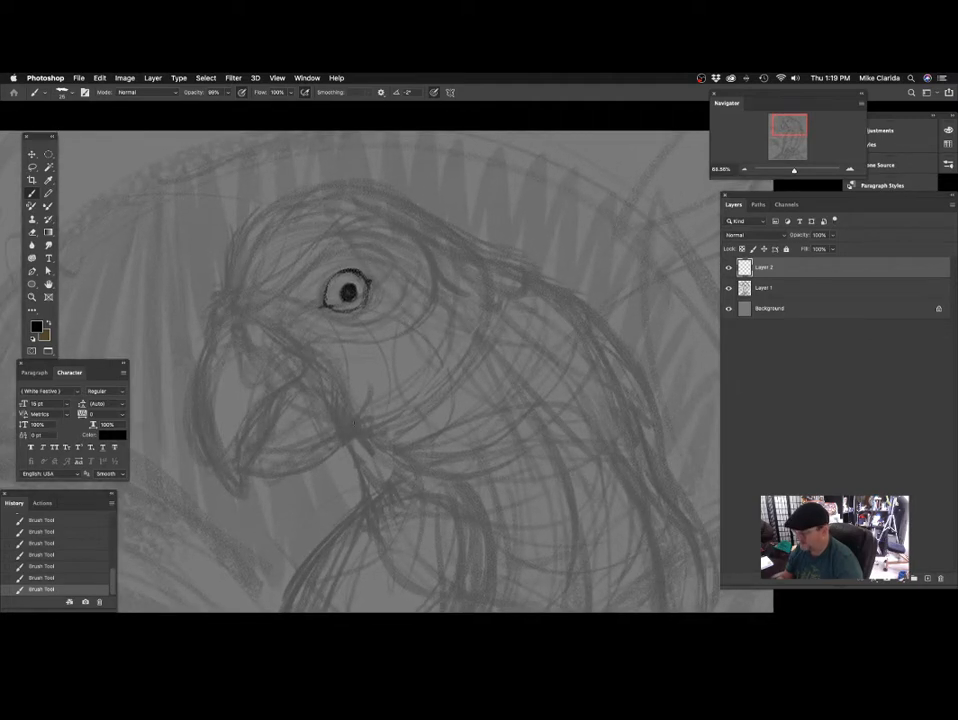
Erase the eye outline, then redraw the pupil and a rounder, bolder eye rim using brush size 30.
mouse_move(330, 300)
left_mouse_down()
mouse_move(366, 296)
mouse_move(345, 288)
left_mouse_up()
key("ctrl+z")
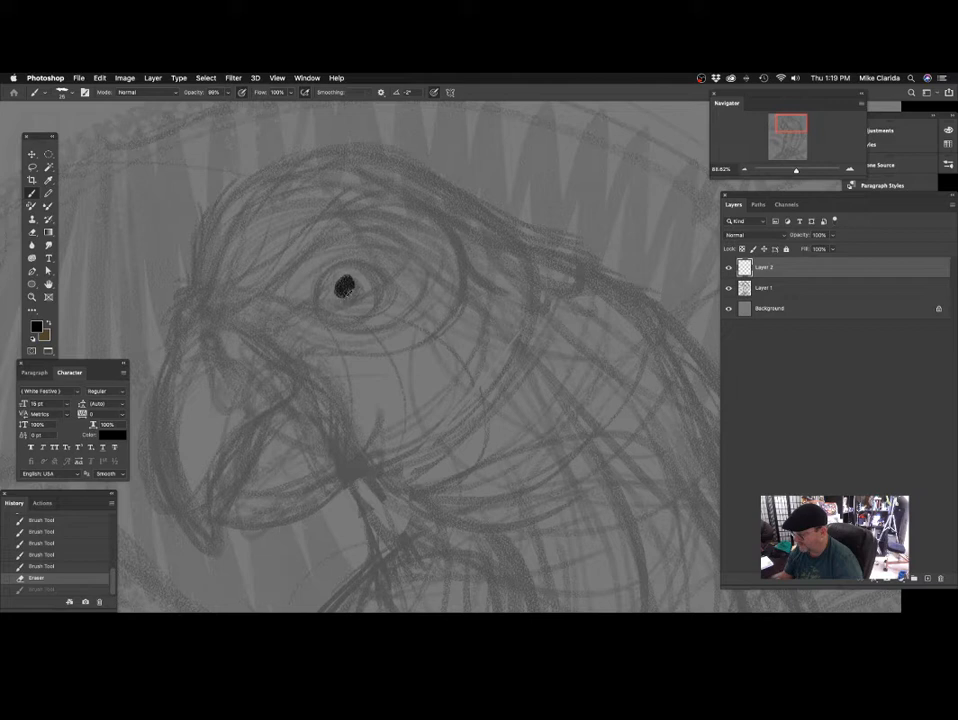
mouse_move(339, 289)
left_mouse_down()
mouse_move(356, 264)
mouse_move(321, 301)
mouse_move(350, 319)
left_mouse_up()
key("bracketright")
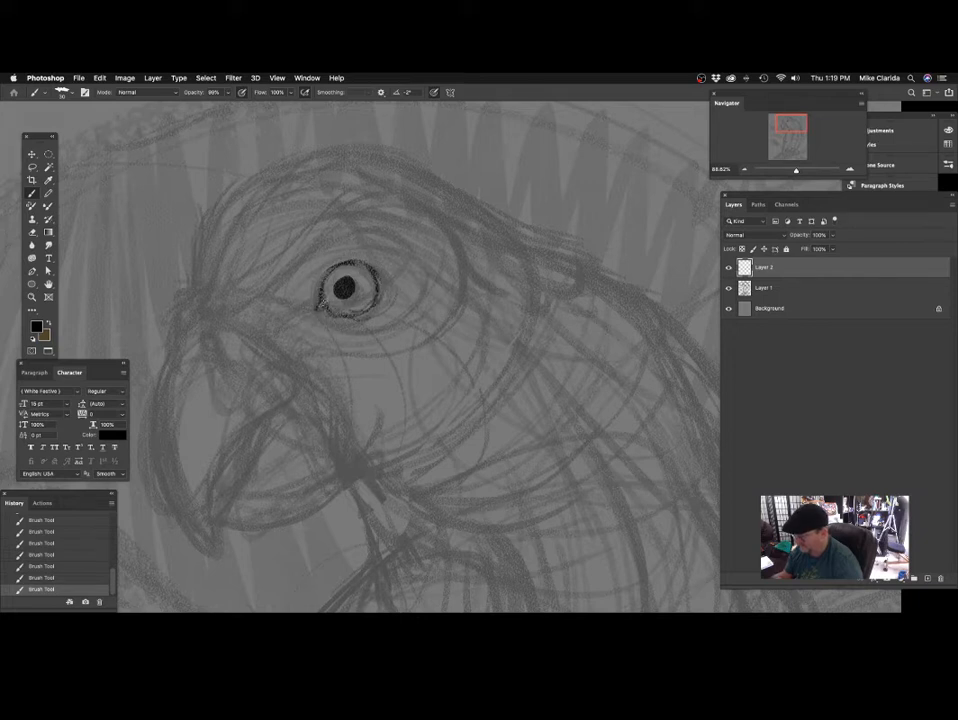
scroll(400, 320, "right", 2)
scroll(400, 320, "up", 1)
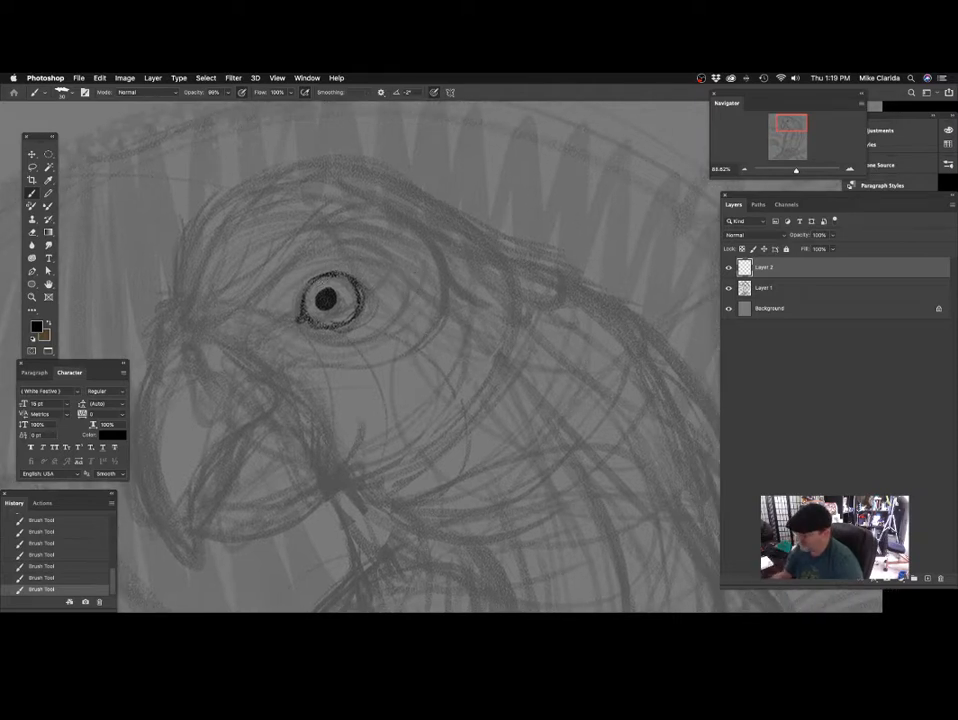
scroll(396, 289, "down", 1)
scroll(396, 289, "right", 2)
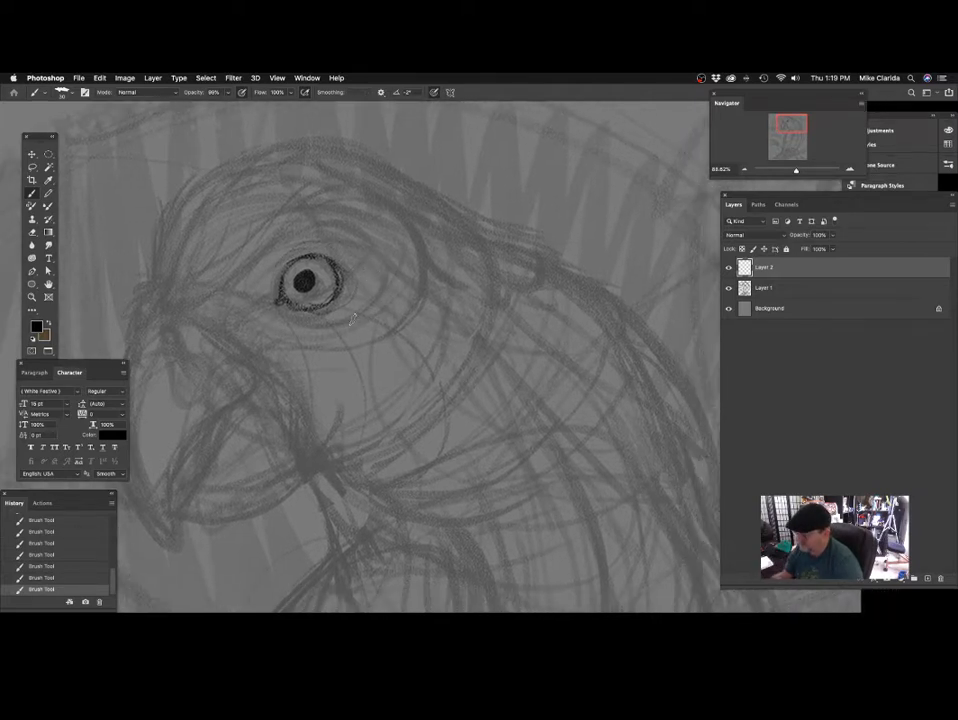
Sketch an enlarged practice eye with lid folds behind the parrot's eye and erase it.
mouse_move(458, 218)
left_mouse_down()
mouse_move(406, 253)
mouse_move(470, 227)
mouse_move(412, 258)
mouse_move(436, 234)
mouse_move(492, 254)
mouse_move(385, 265)
mouse_move(484, 220)
mouse_move(440, 235)
mouse_move(403, 227)
mouse_move(412, 287)
mouse_move(437, 282)
mouse_move(485, 257)
left_mouse_up()
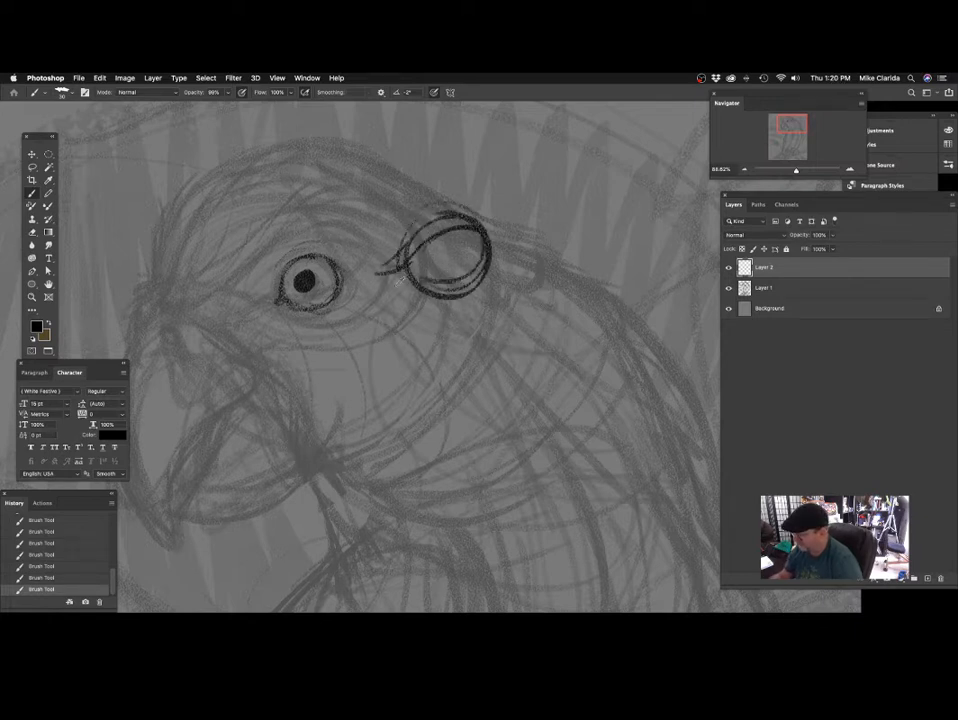
left_click_drag(416, 290, 495, 281)
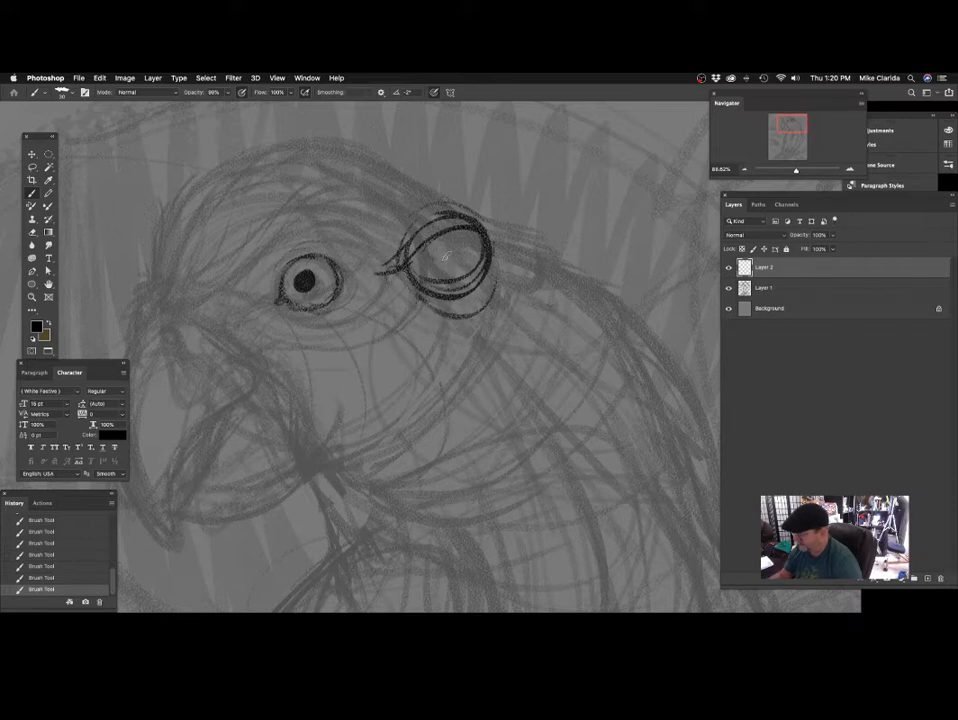
left_click_drag(446, 234, 436, 262)
mouse_move(436, 208)
left_mouse_down()
mouse_move(396, 272)
mouse_move(412, 305)
mouse_move(474, 310)
mouse_move(489, 294)
left_mouse_up()
Darken the lower eyelid and add curved skin folds beneath and behind the eye.
mouse_move(394, 311)
left_mouse_down()
mouse_move(419, 289)
mouse_move(409, 300)
left_mouse_up()
mouse_move(297, 299)
left_mouse_down()
mouse_move(346, 300)
mouse_move(365, 264)
left_mouse_up()
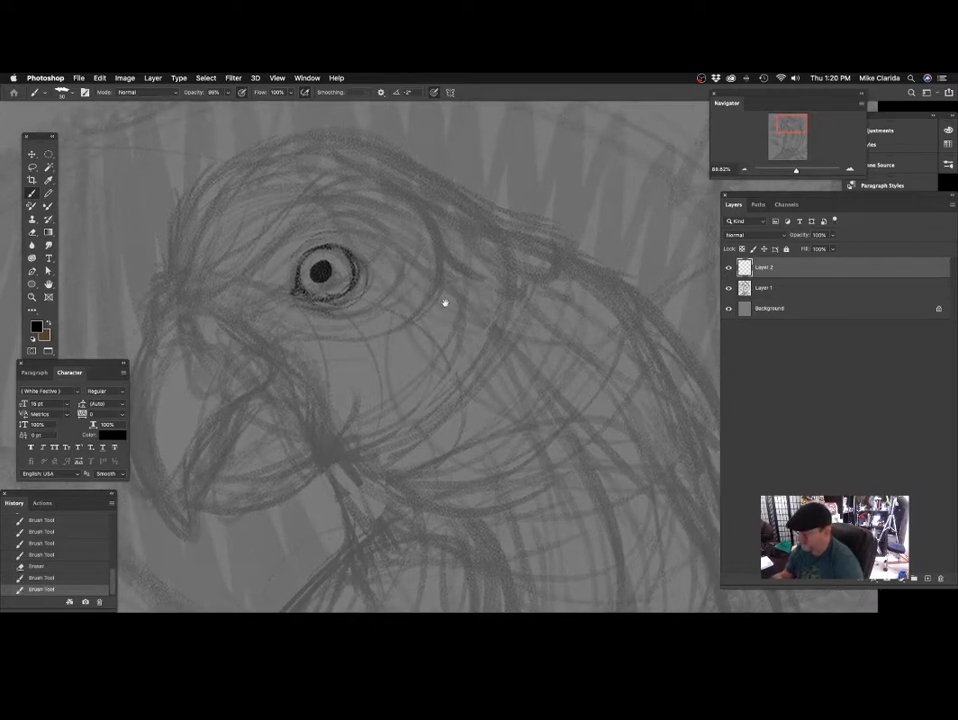
left_click_drag(445, 304, 454, 316)
left_click_drag(307, 304, 322, 313)
mouse_move(333, 318)
left_mouse_down()
mouse_move(383, 279)
mouse_move(382, 266)
mouse_move(370, 275)
left_mouse_up()
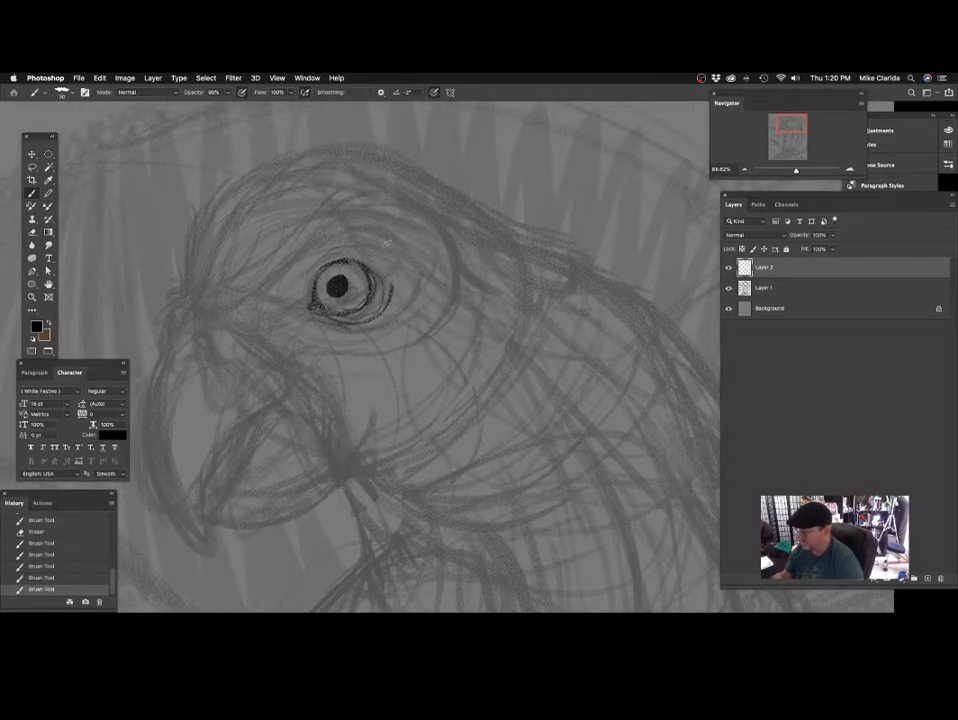
Draw the brow line above the eye with short hatched feather strokes, using brush size 28.
mouse_move(361, 229)
left_mouse_down()
mouse_move(369, 251)
mouse_move(423, 261)
left_mouse_up()
key("super+z")
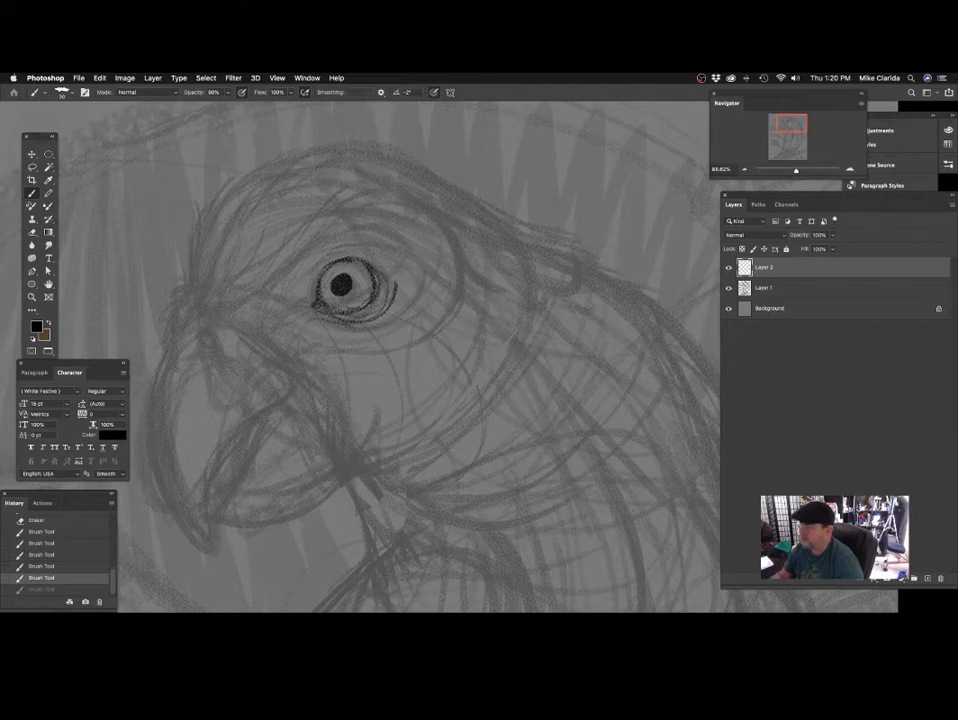
mouse_move(343, 223)
left_mouse_down()
mouse_move(305, 261)
mouse_move(342, 225)
mouse_move(385, 206)
mouse_move(430, 209)
left_mouse_up()
key("z")
key("b")
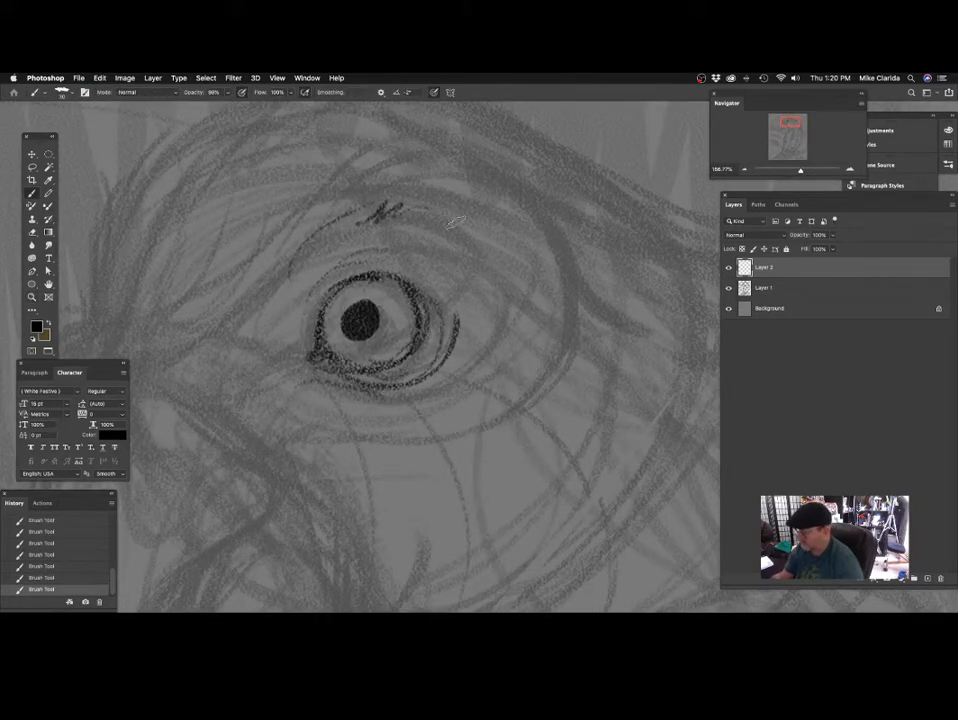
left_click_drag(396, 275, 429, 271)
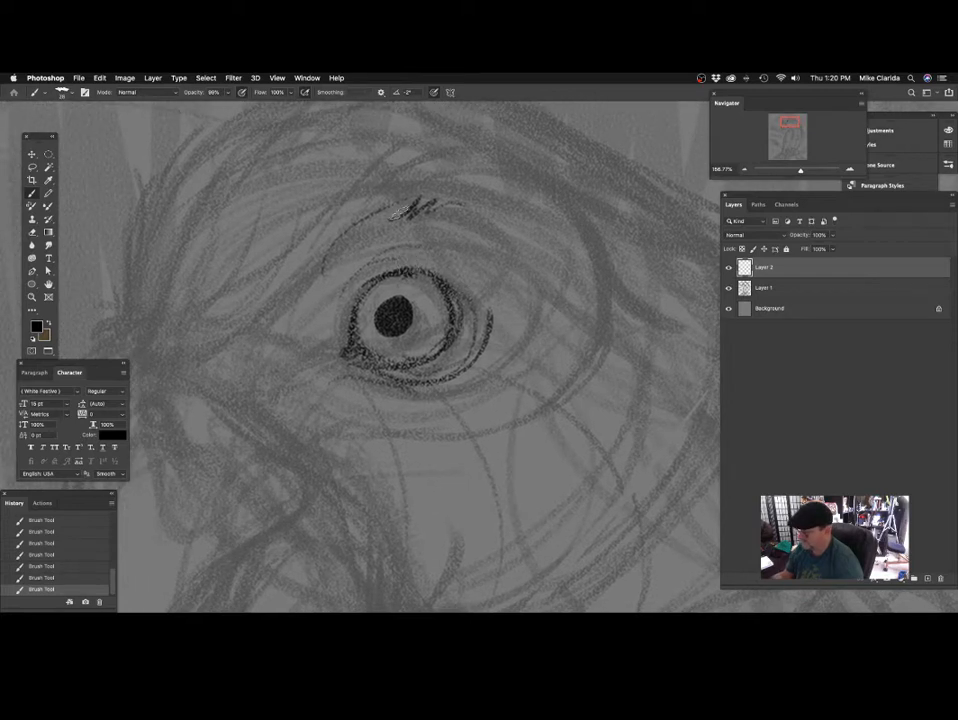
mouse_move(391, 266)
left_mouse_down()
mouse_move(325, 370)
mouse_move(373, 317)
left_mouse_up()
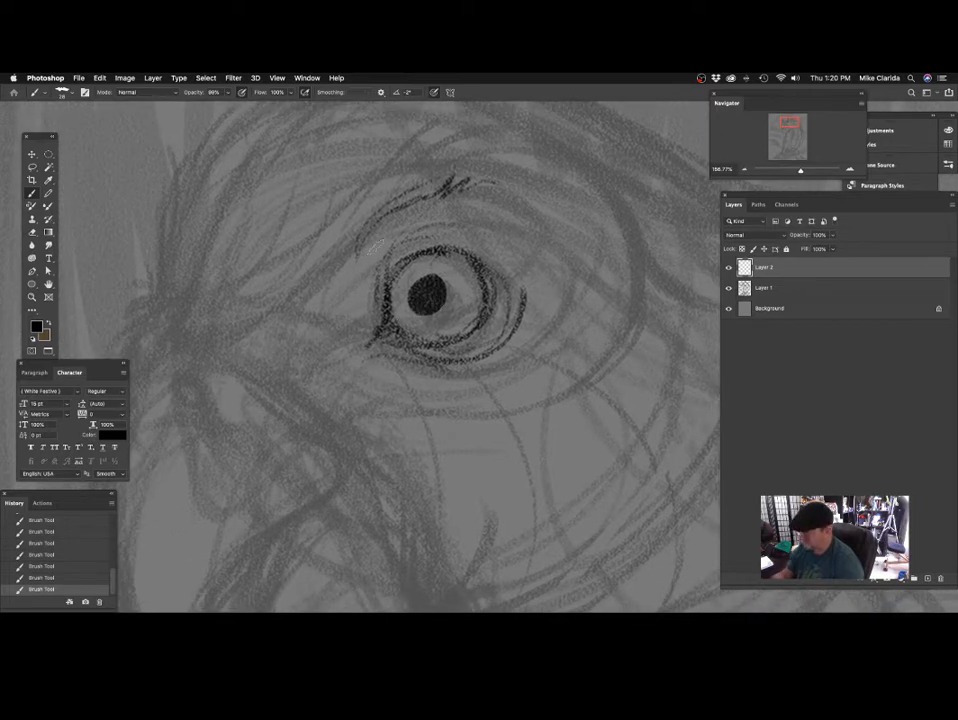
Draw the skin edge in front of the eye and start short feather strokes along the front brow.
left_click_drag(287, 310, 292, 371)
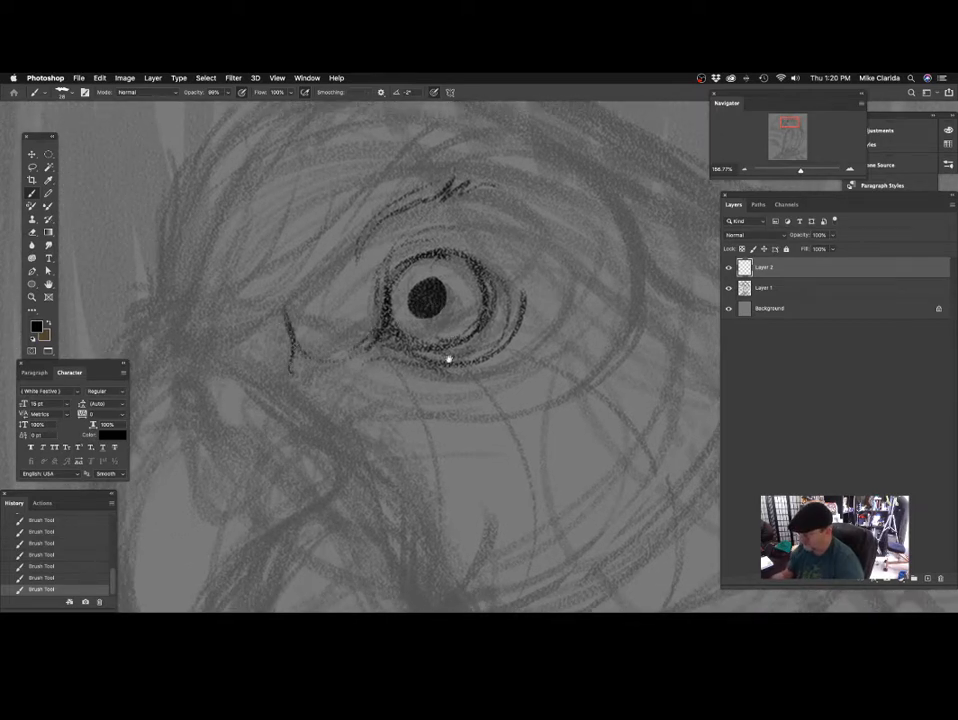
left_click_drag(449, 359, 441, 388)
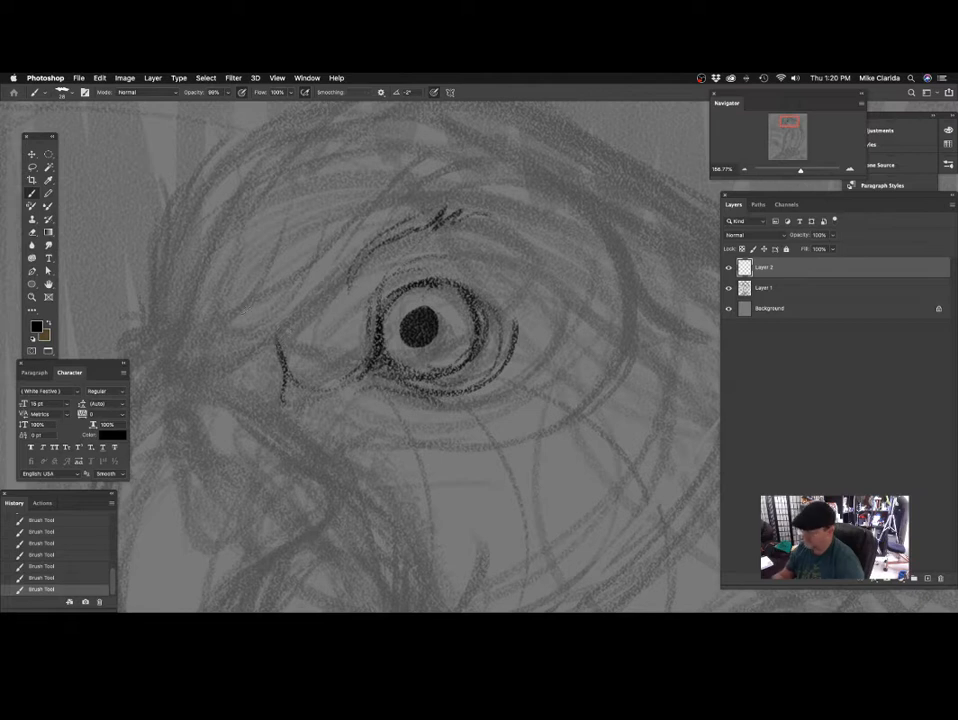
mouse_move(249, 306)
left_mouse_down()
mouse_move(297, 272)
mouse_move(299, 282)
mouse_move(315, 275)
mouse_move(285, 298)
mouse_move(284, 350)
left_mouse_up()
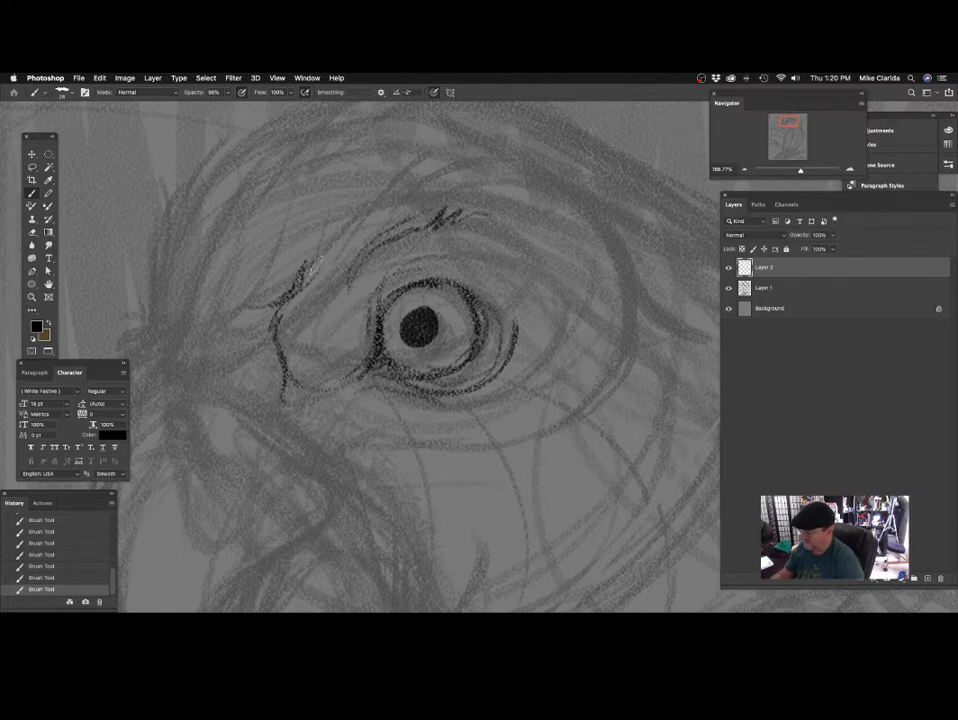
left_click_drag(318, 265, 304, 286)
mouse_move(331, 244)
left_mouse_down()
mouse_move(316, 276)
mouse_move(326, 270)
left_mouse_up()
left_click_drag(484, 257, 438, 258)
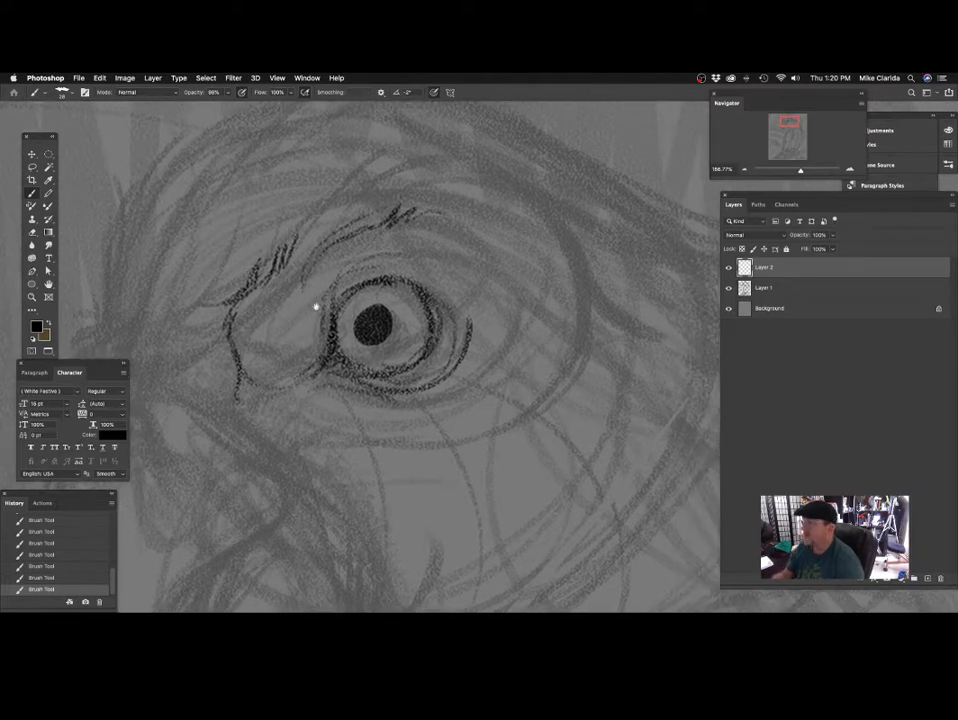
Thicken the front brow with additional slanted feather strokes.
left_click_drag(258, 302, 284, 262)
left_click_drag(293, 258, 323, 217)
left_click_drag(409, 246, 498, 242)
left_click_drag(370, 272, 378, 270)
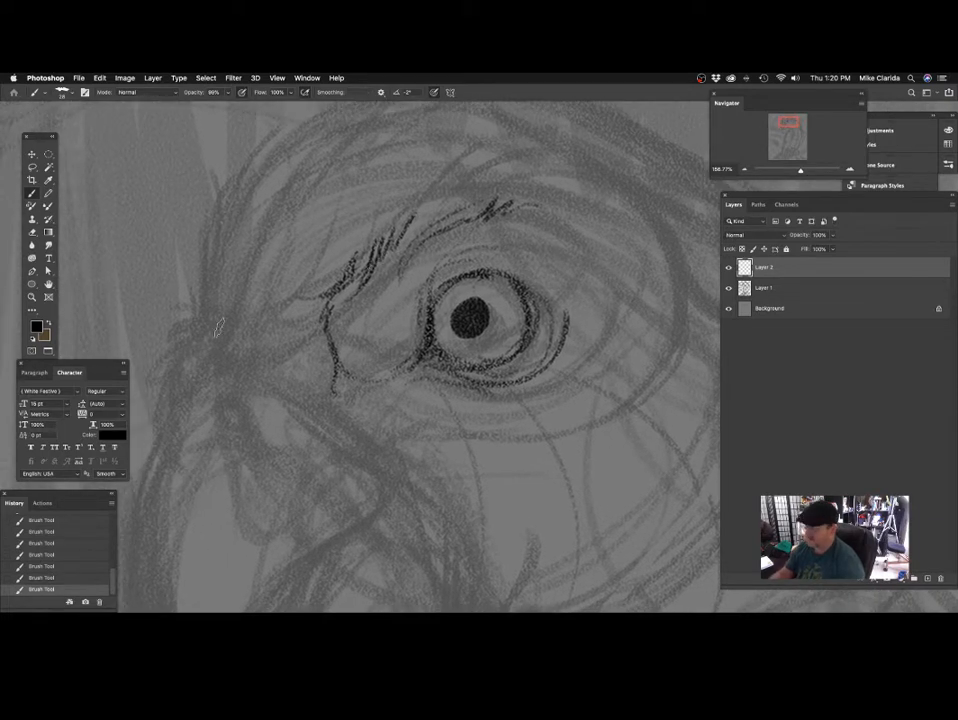
Trace the forehead contour down to the base of the beak and curve it back toward the eye.
left_click_drag(265, 246, 269, 253)
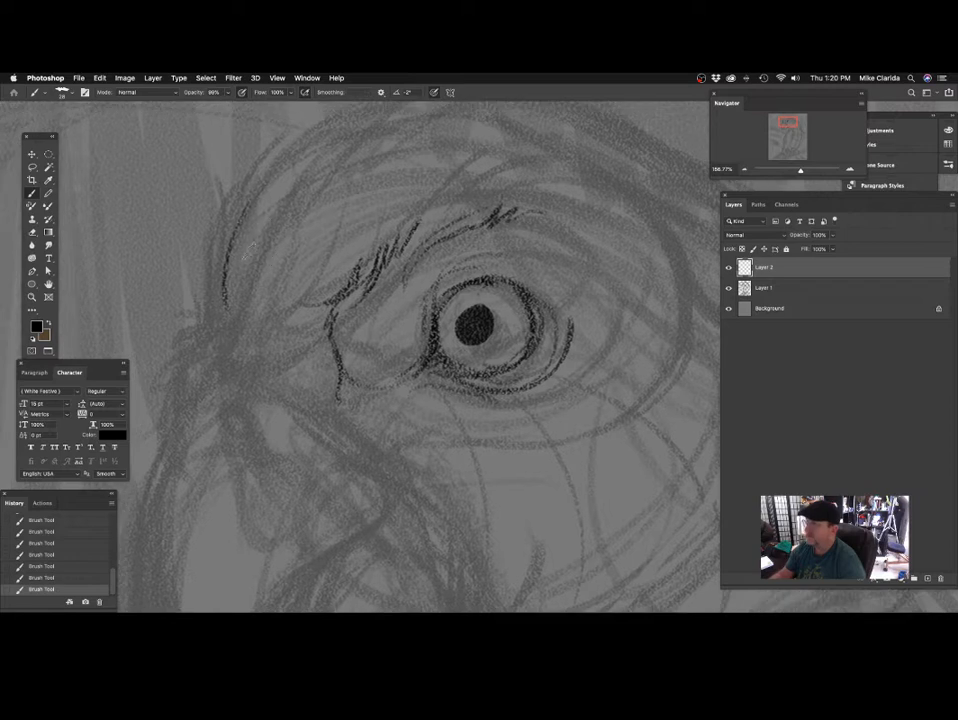
mouse_move(240, 208)
left_mouse_down()
mouse_move(229, 243)
mouse_move(217, 323)
left_mouse_up()
mouse_move(228, 232)
left_mouse_down()
mouse_move(220, 340)
mouse_move(311, 287)
left_mouse_up()
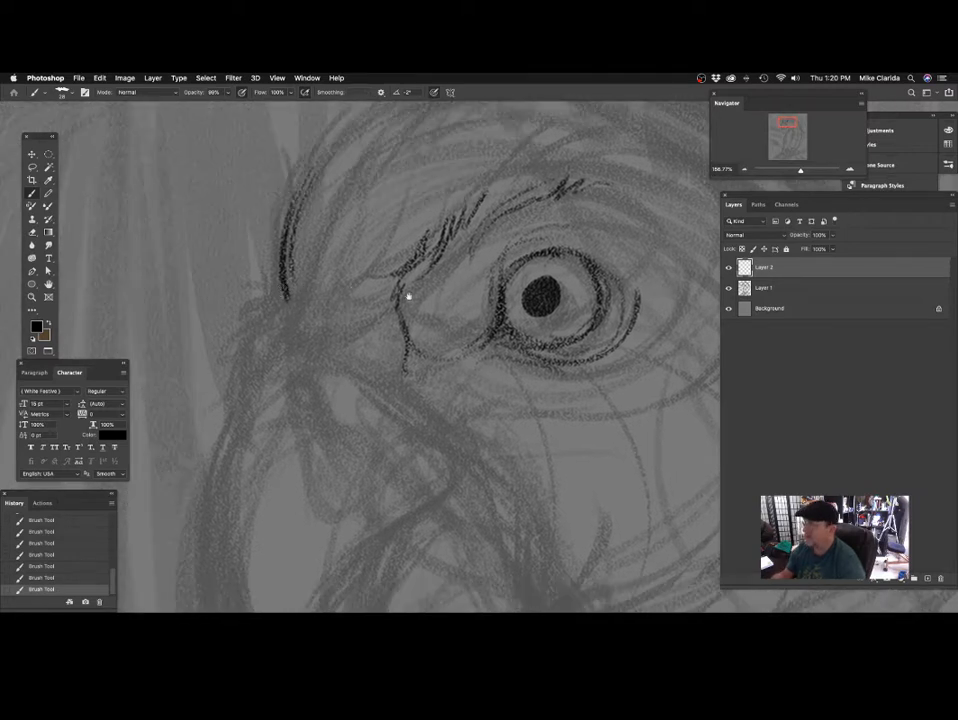
left_click_drag(408, 296, 370, 286)
mouse_move(248, 286)
left_mouse_down()
mouse_move(265, 298)
mouse_move(300, 298)
left_mouse_up()
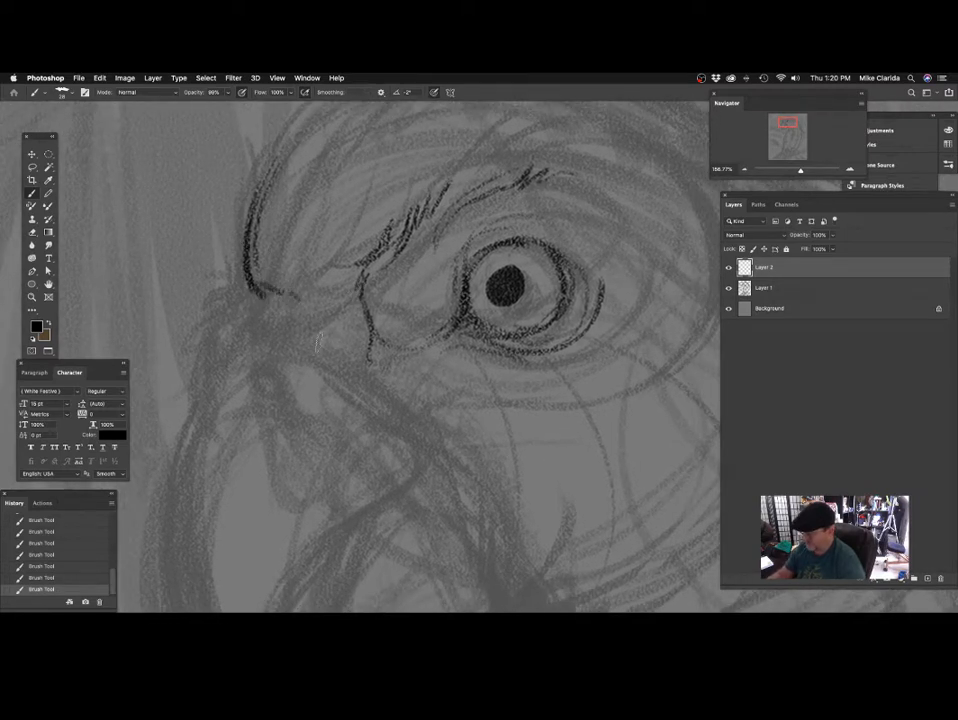
Paint the nostril as a dark oval above the beak and reinforce the feather edge over it.
left_click_drag(415, 363, 408, 338)
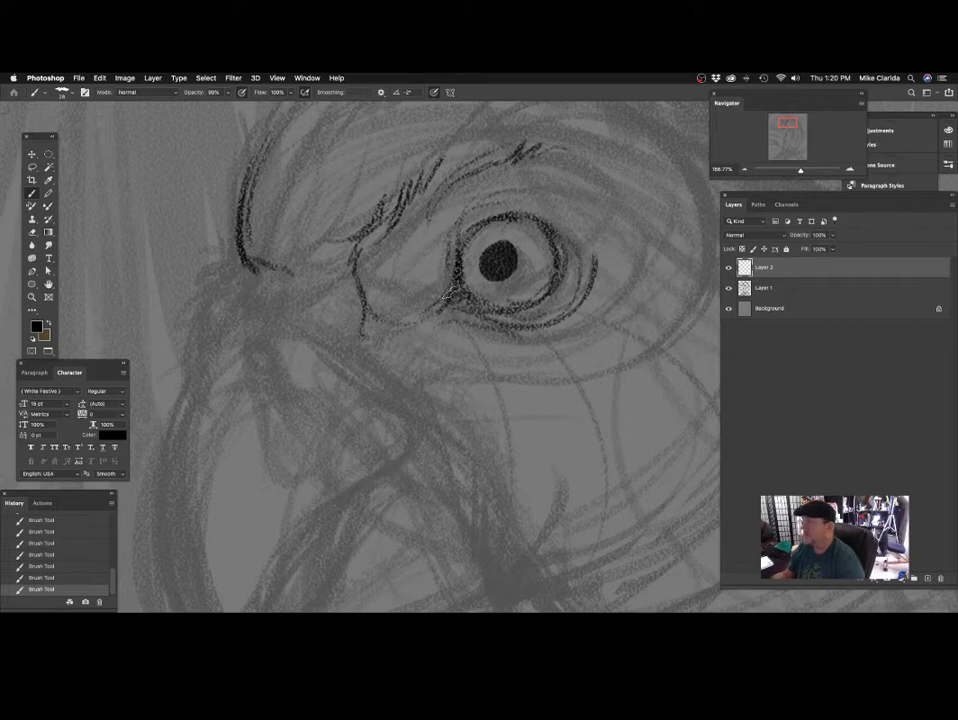
left_click(259, 311)
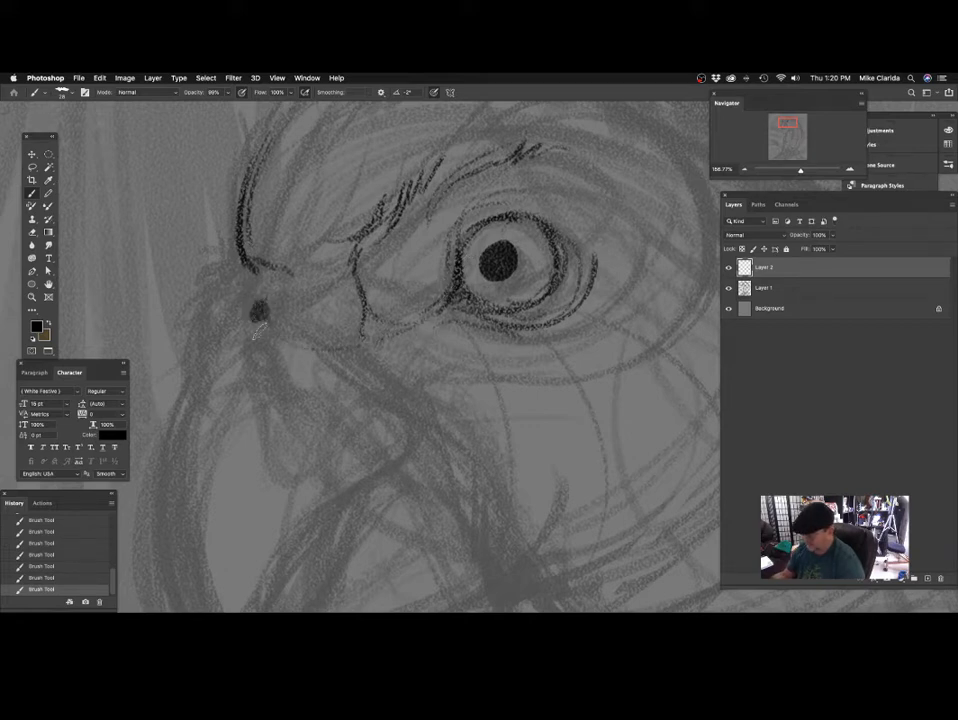
scroll(421, 334, "down", 5)
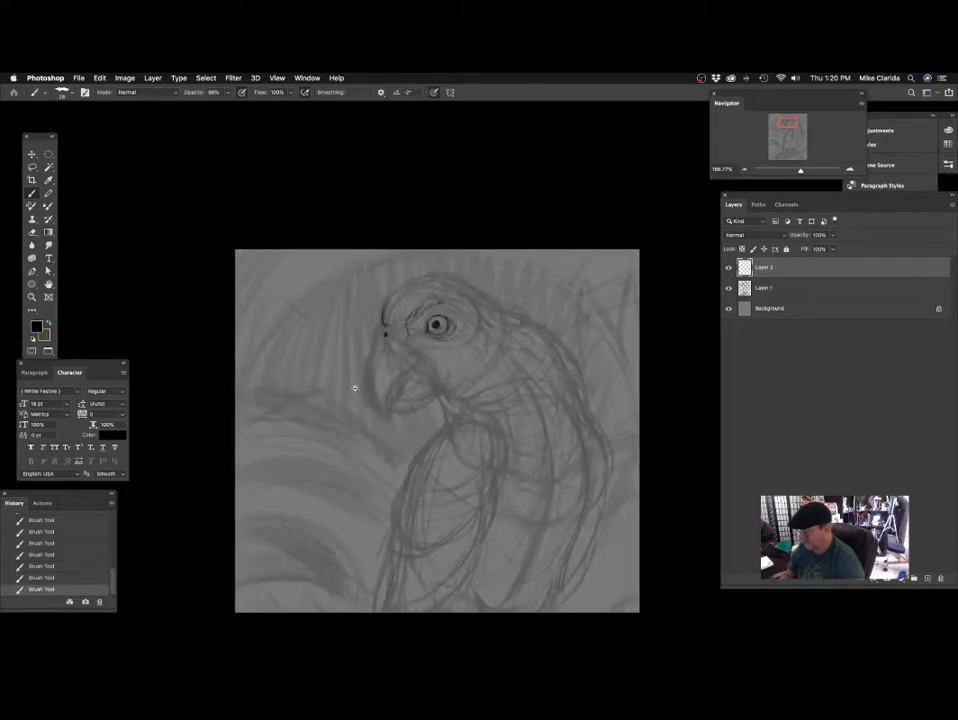
scroll(354, 388, "up", 5)
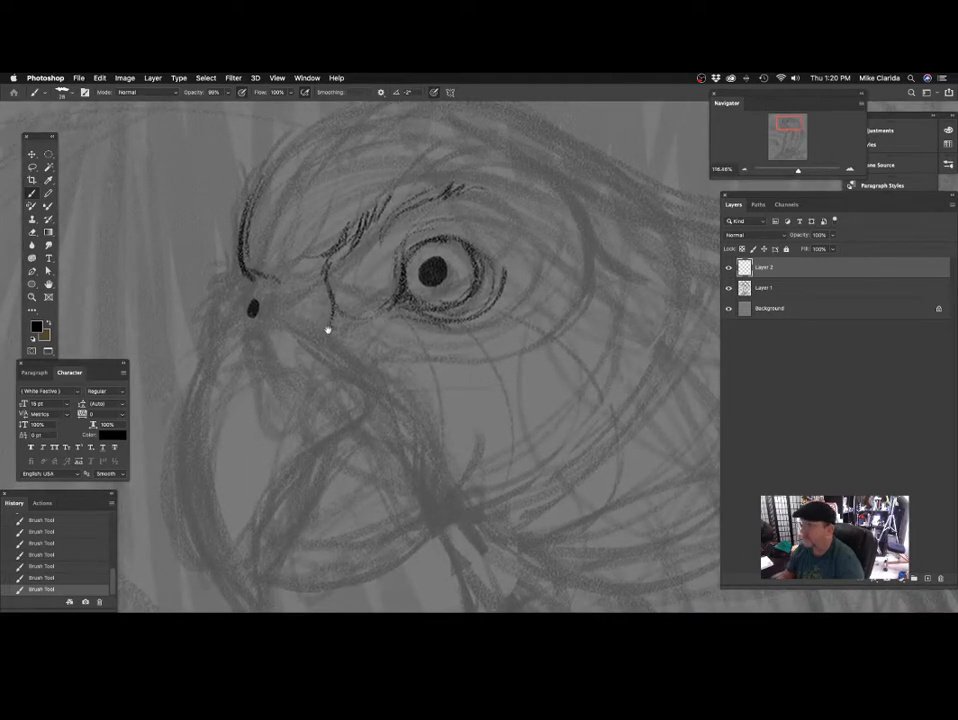
left_click_drag(328, 330, 335, 320)
left_click_drag(262, 265, 329, 280)
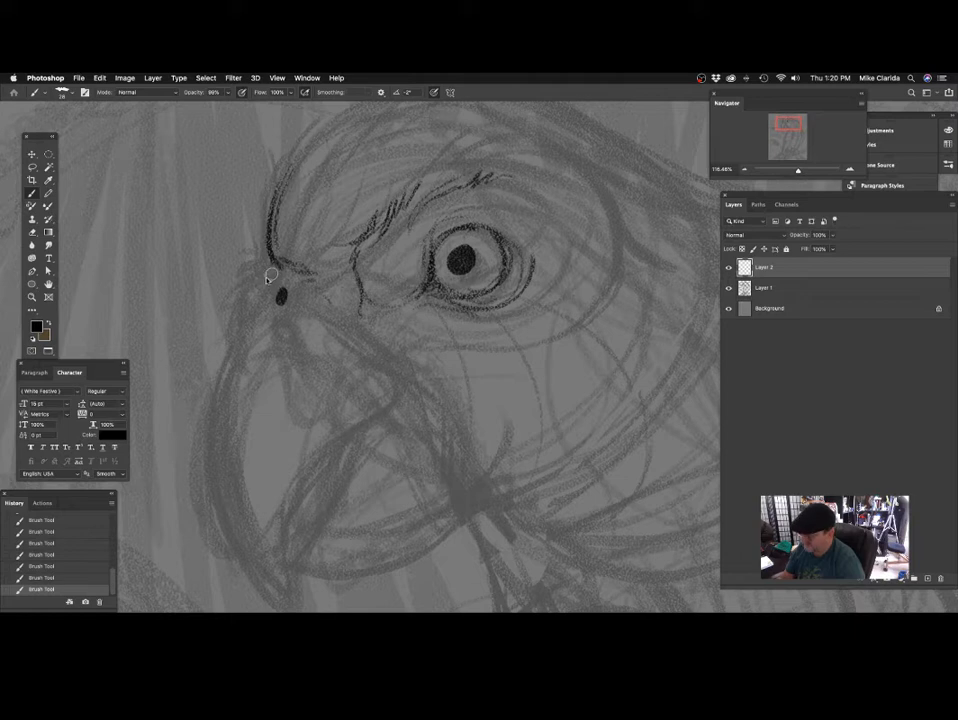
Draw a short curved edge from the forehead line around the front of the nostril and add slanted strokes at its lower end.
left_click_drag(270, 264, 241, 281)
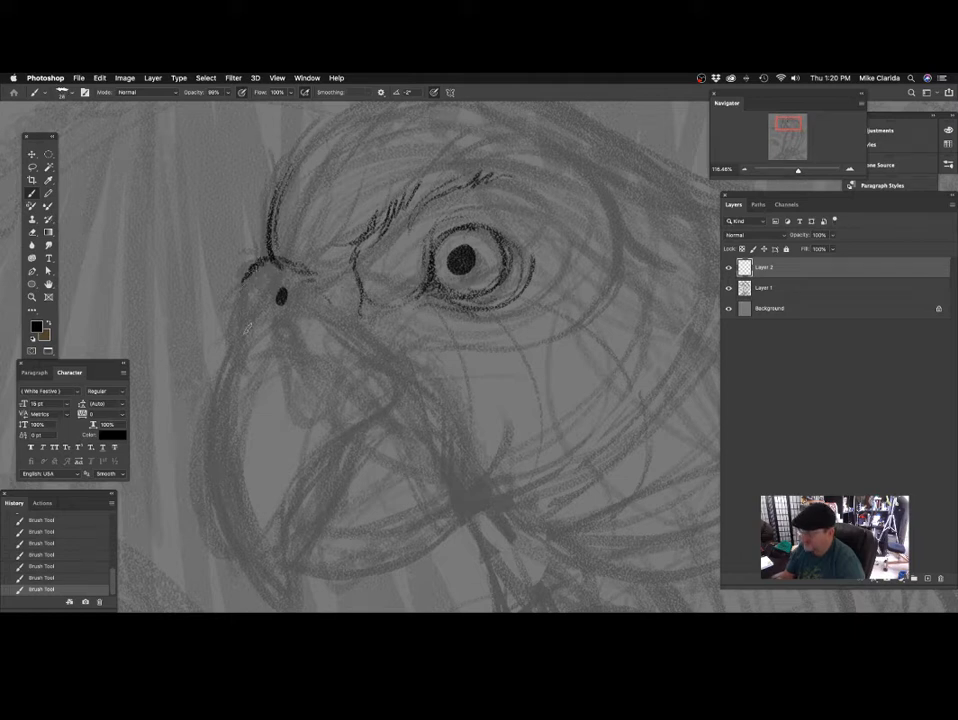
left_click_drag(347, 285, 353, 278)
left_click_drag(265, 283, 251, 292)
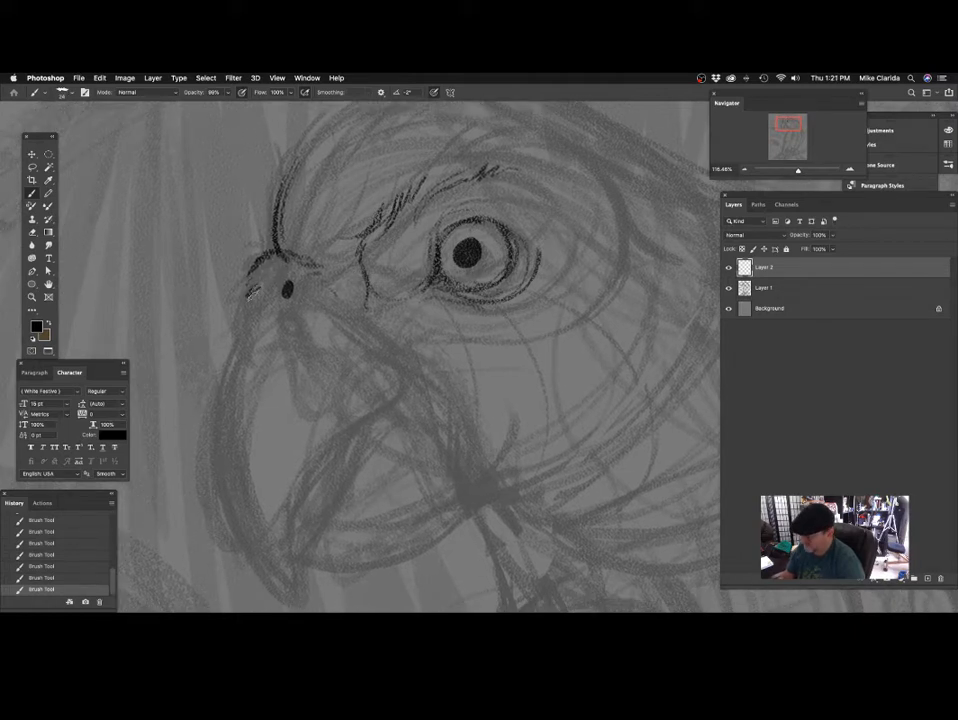
left_click_drag(321, 307, 309, 269)
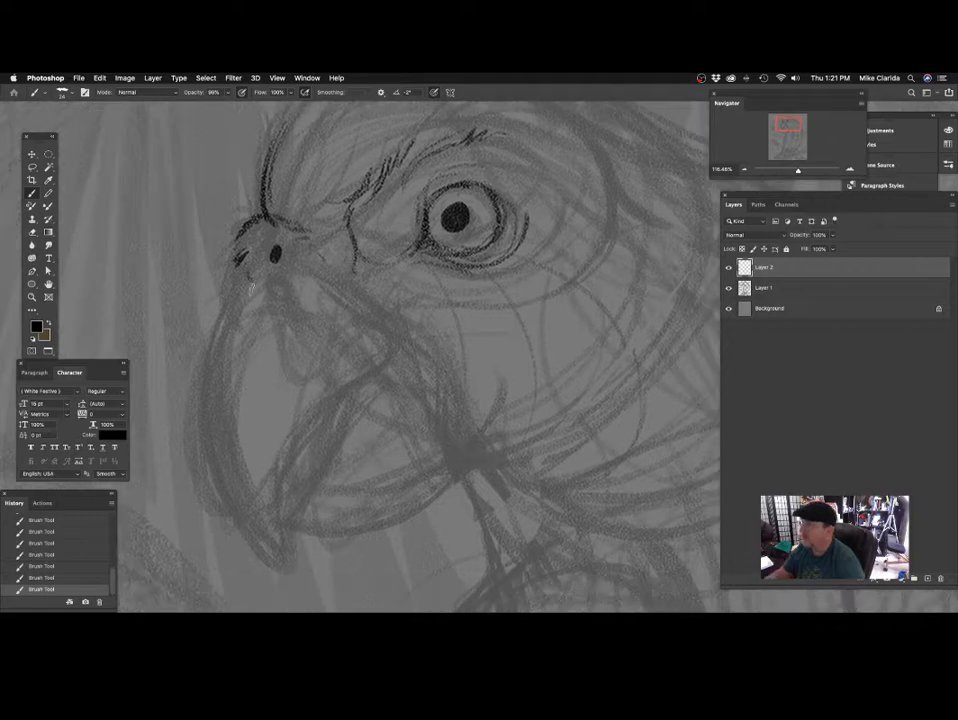
Draw the edge between the nostril area and the beak, with strokes behind the nostril and a faint ring around it.
mouse_move(247, 275)
left_mouse_down()
mouse_move(300, 332)
mouse_move(311, 383)
left_mouse_up()
left_click_drag(410, 355, 387, 356)
left_click_drag(358, 298, 361, 291)
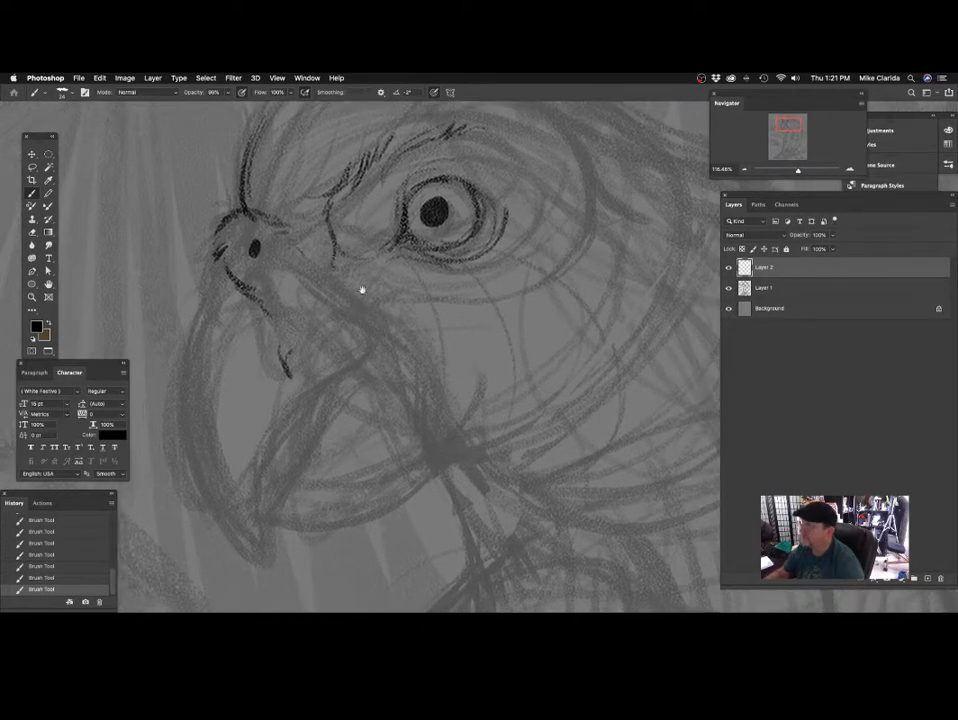
left_click_drag(300, 240, 363, 263)
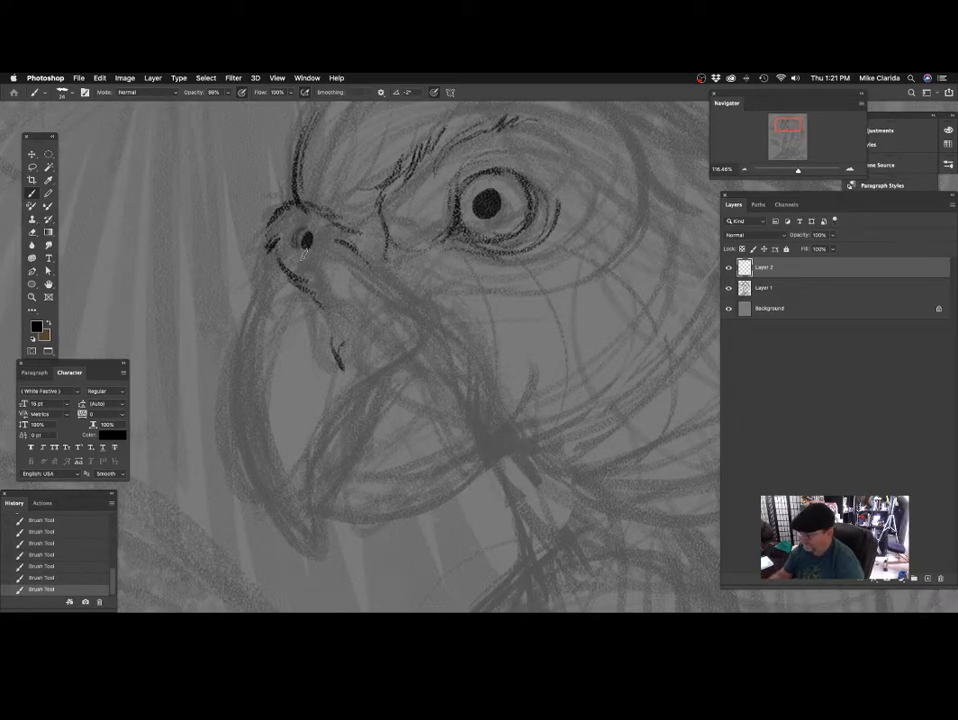
mouse_move(303, 254)
left_mouse_down()
mouse_move(348, 259)
mouse_move(337, 236)
left_mouse_up()
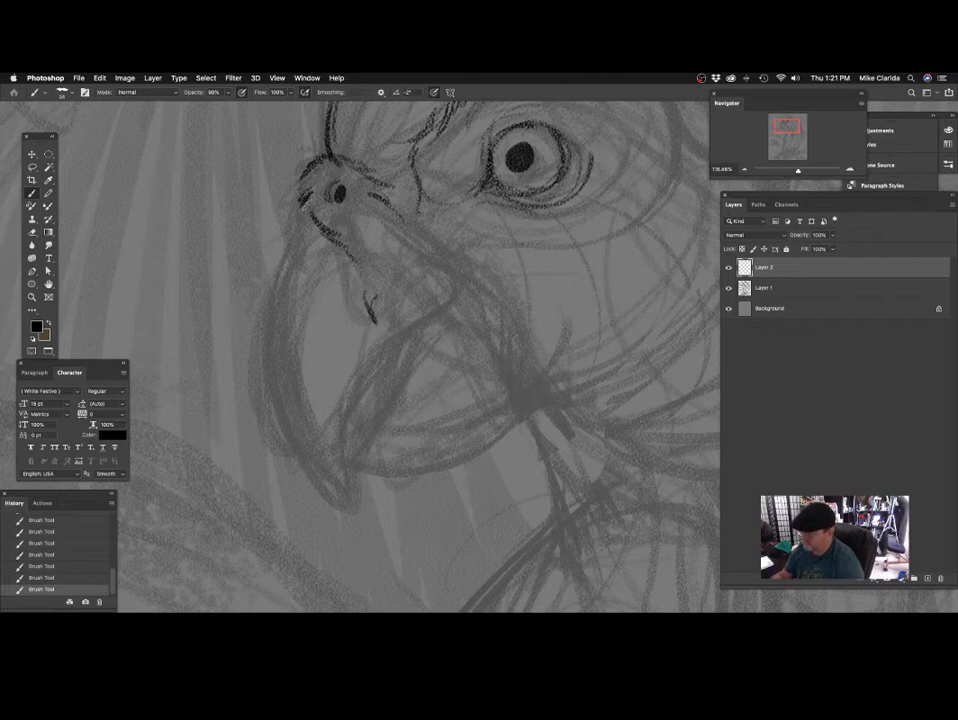
Trace the long outer curve of the upper beak from its base below the nostril down to the hooked tip.
left_click_drag(428, 284, 387, 327)
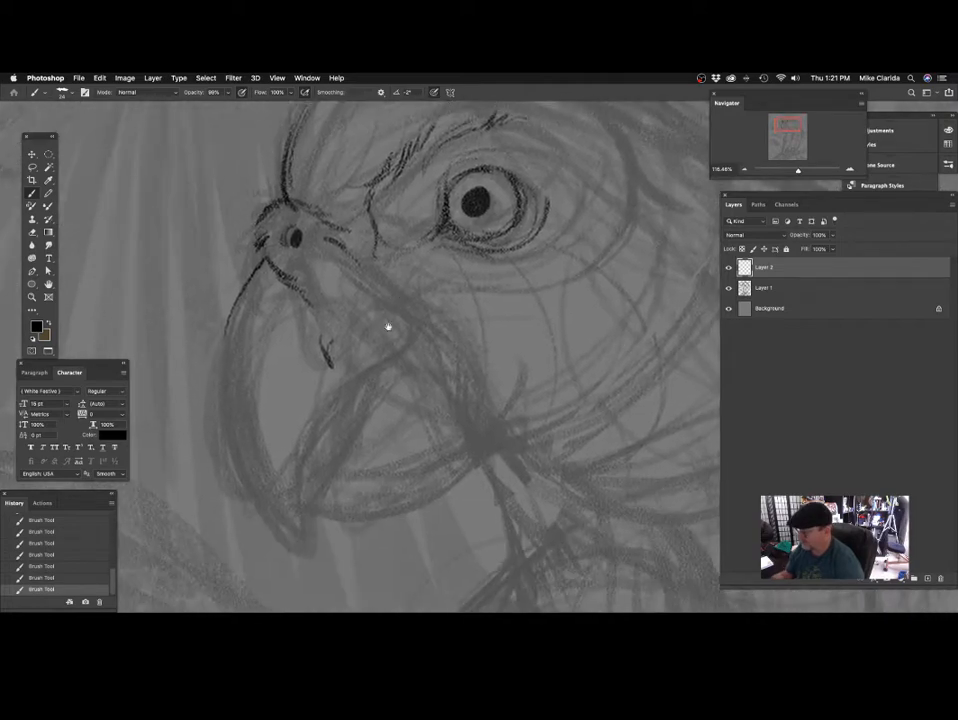
left_click_drag(365, 371, 375, 380)
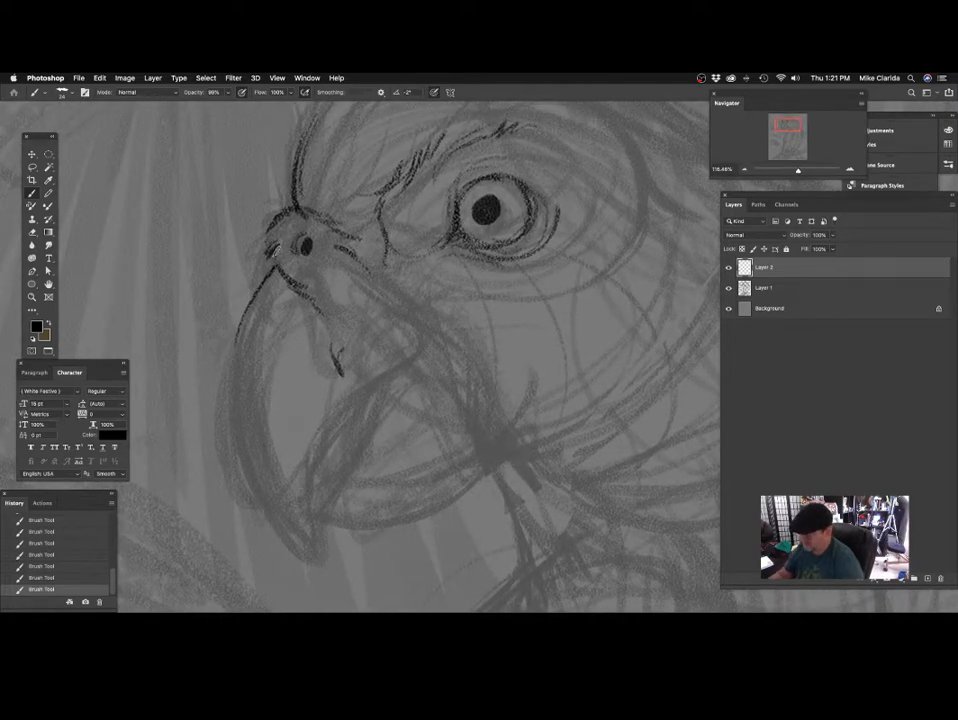
mouse_move(272, 250)
left_mouse_down()
mouse_move(237, 368)
mouse_move(234, 430)
mouse_move(243, 466)
mouse_move(310, 550)
left_mouse_up()
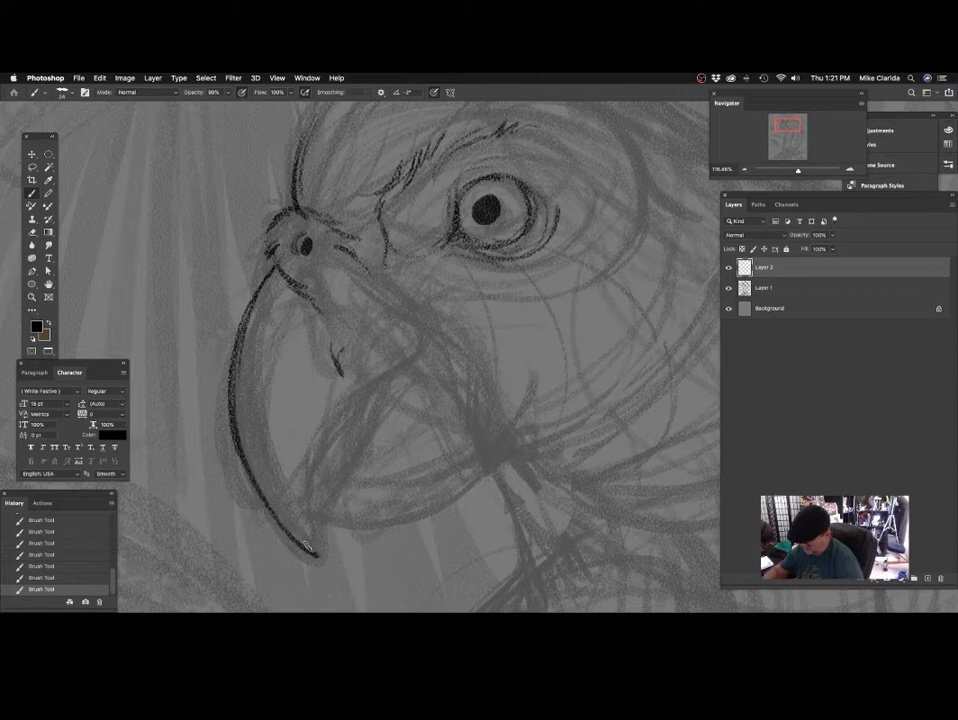
mouse_move(402, 456)
left_mouse_down()
mouse_move(383, 396)
mouse_move(396, 387)
mouse_move(385, 378)
left_mouse_up()
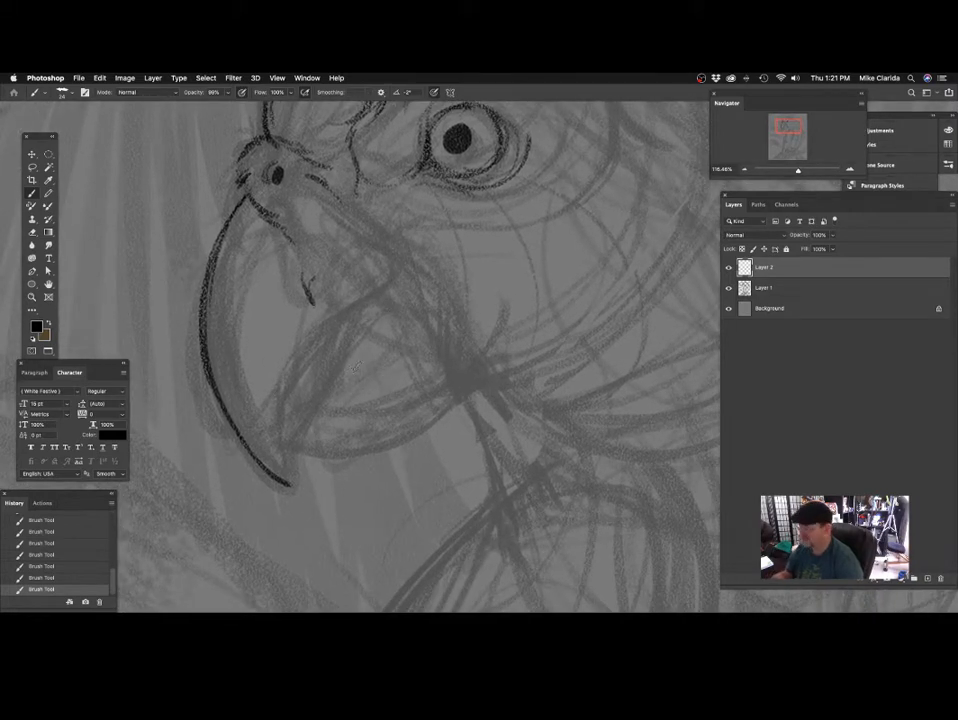
Draw the lower edge of the upper beak from the hooked tip up to the corner of the mouth.
key("super+z")
mouse_move(230, 428)
left_mouse_down()
mouse_move(246, 454)
mouse_move(280, 432)
mouse_move(322, 340)
left_mouse_up()
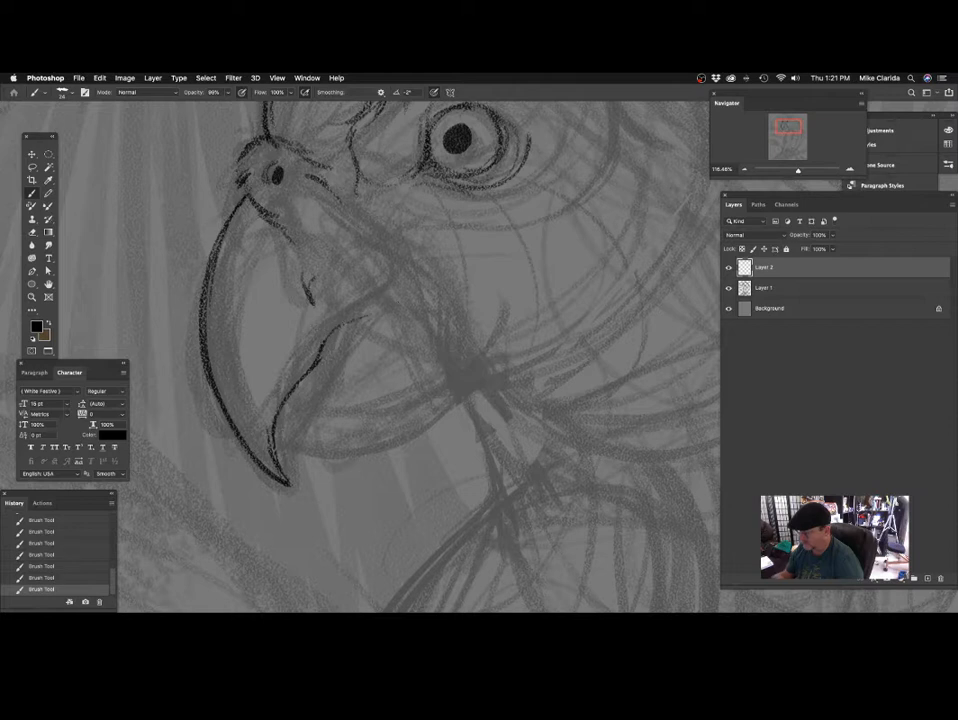
mouse_move(481, 340)
left_mouse_down()
mouse_move(470, 359)
mouse_move(455, 345)
left_mouse_up()
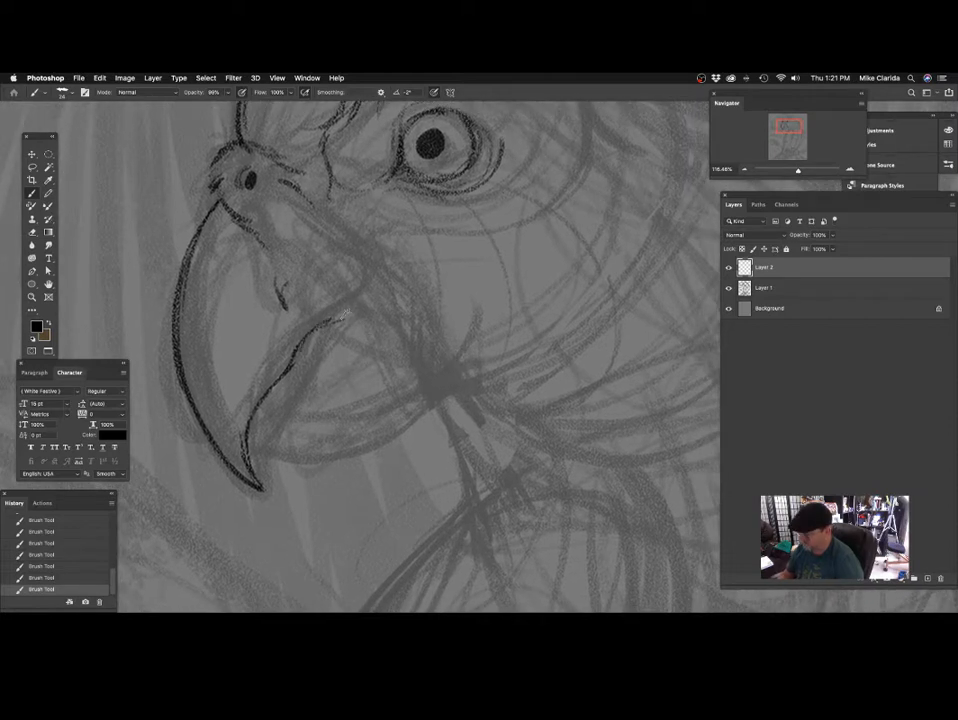
left_click_drag(343, 312, 372, 283)
scroll(391, 306, "up", 2)
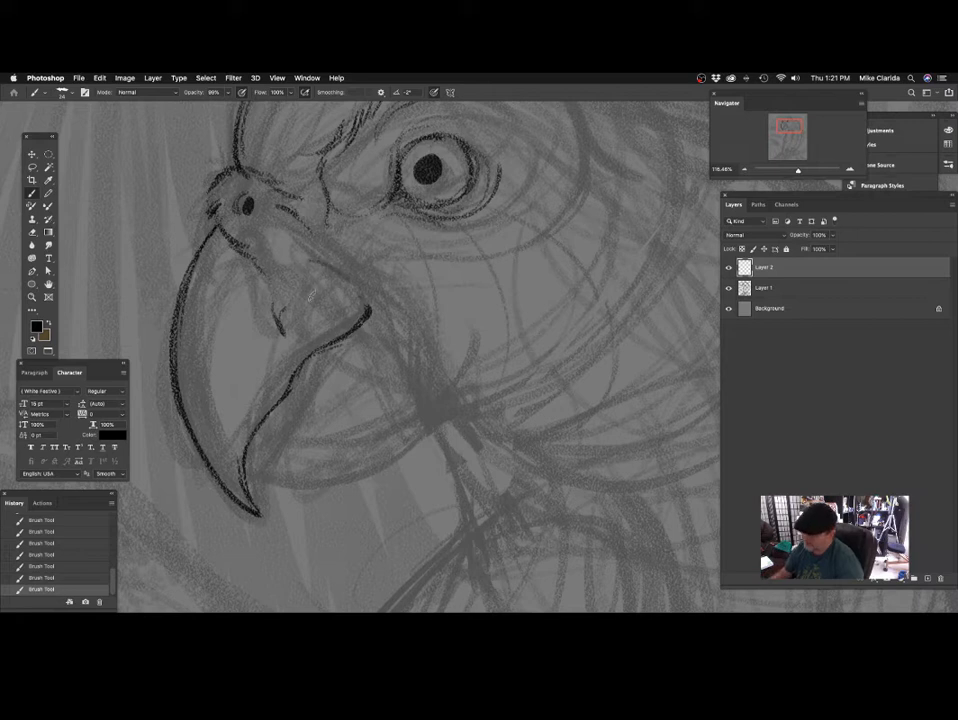
Outline the rounded patch at the mouth corner and add short feather strokes along the back edge of the upper beak.
mouse_move(305, 264)
left_mouse_down()
mouse_move(296, 320)
mouse_move(310, 351)
mouse_move(318, 339)
left_mouse_up()
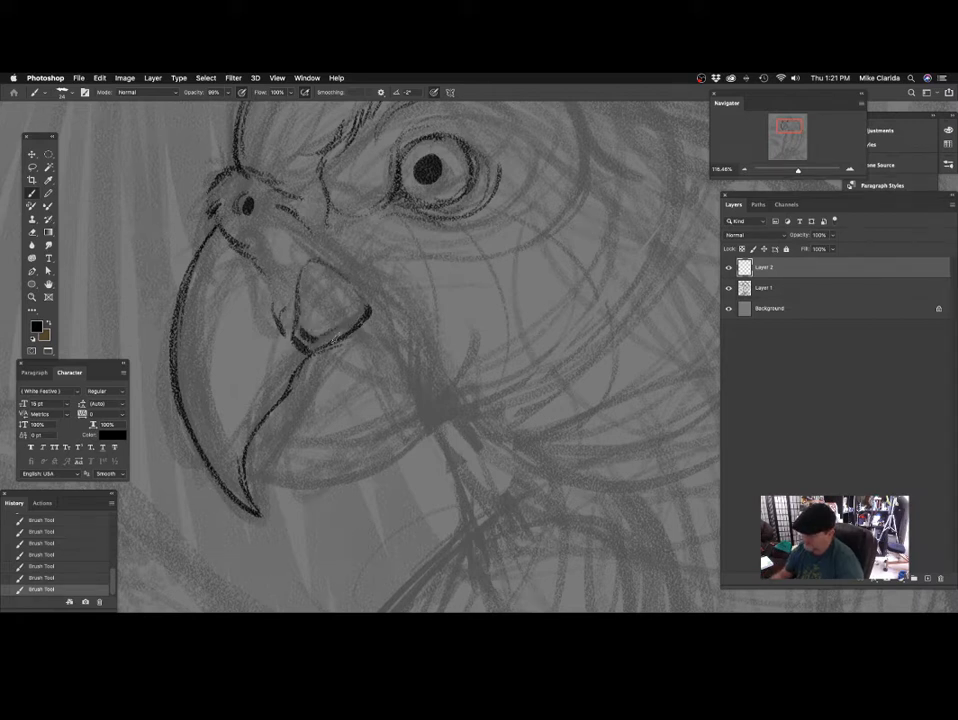
mouse_move(408, 278)
left_mouse_down()
mouse_move(421, 306)
mouse_move(421, 270)
left_mouse_up()
left_click_drag(368, 321, 398, 296)
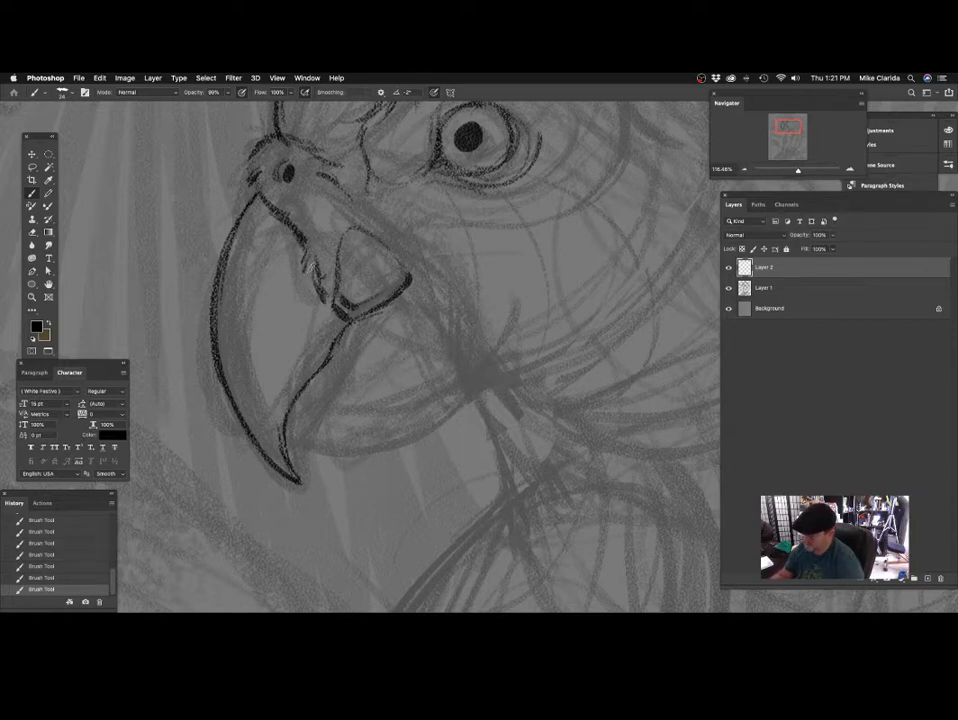
left_click_drag(232, 205, 222, 262)
Extend the forehead contour upward in a smooth arc toward the top of the head.
scroll(413, 312, "up", 5)
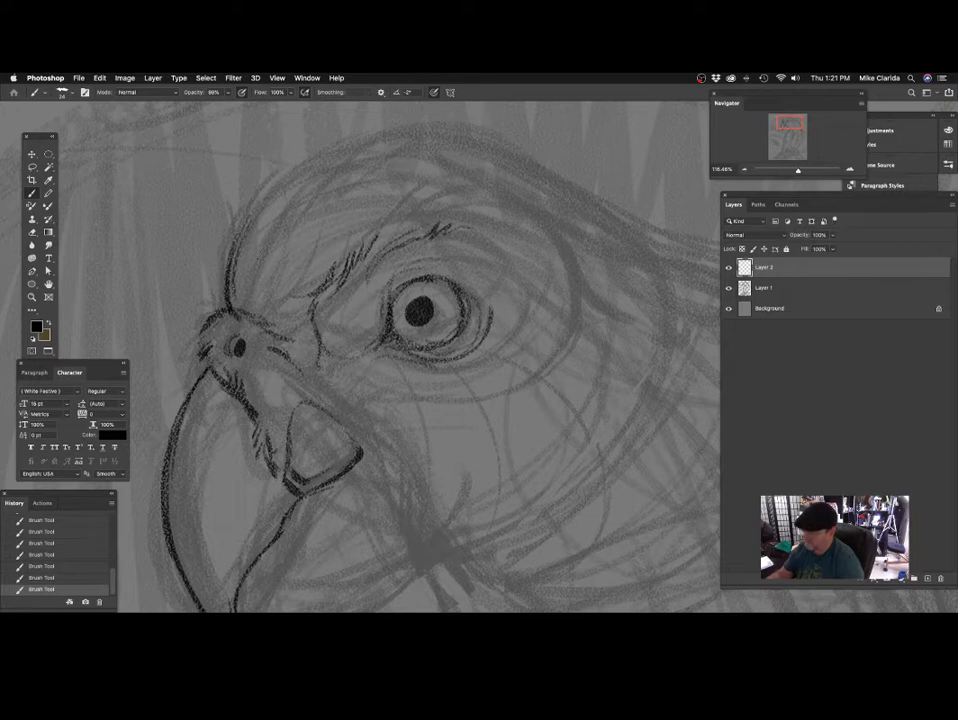
mouse_move(233, 253)
left_mouse_down()
mouse_move(246, 215)
mouse_move(299, 158)
mouse_move(340, 141)
left_mouse_up()
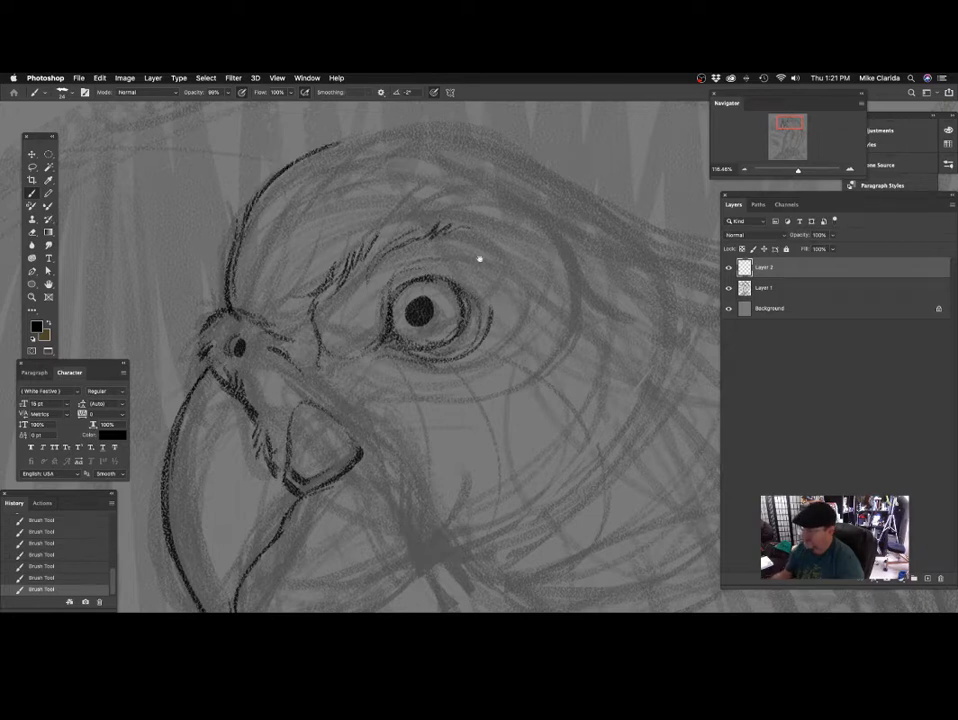
left_click_drag(479, 259, 464, 216)
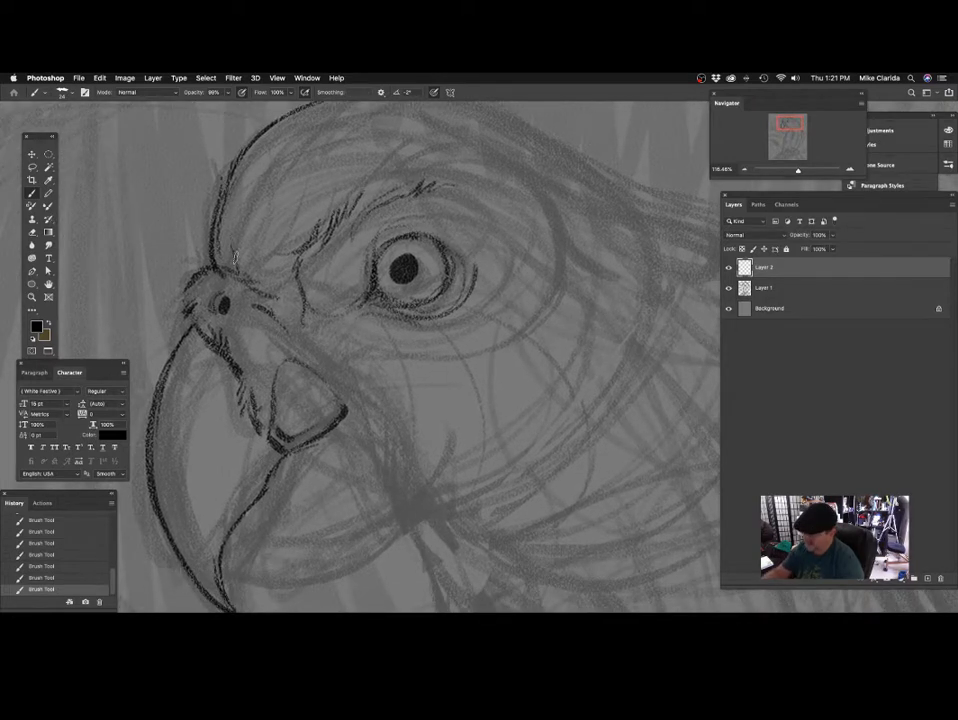
Add feather strokes above the nostril and darken the feather edge running from behind it down to the mouth corner.
scroll(284, 248, "down", 3)
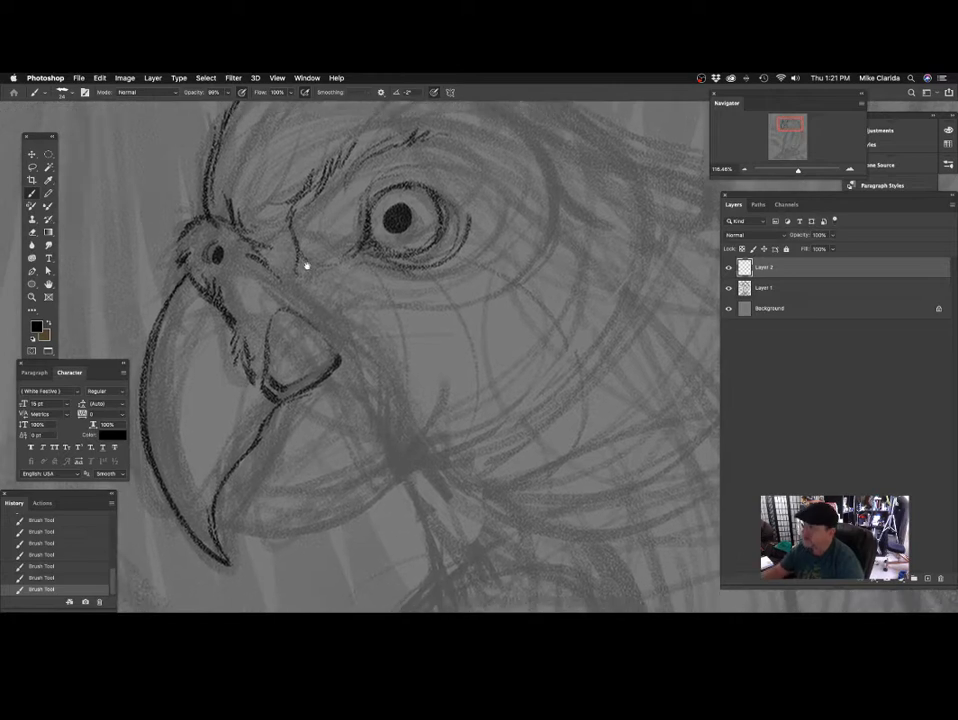
scroll(306, 267, "down", 1)
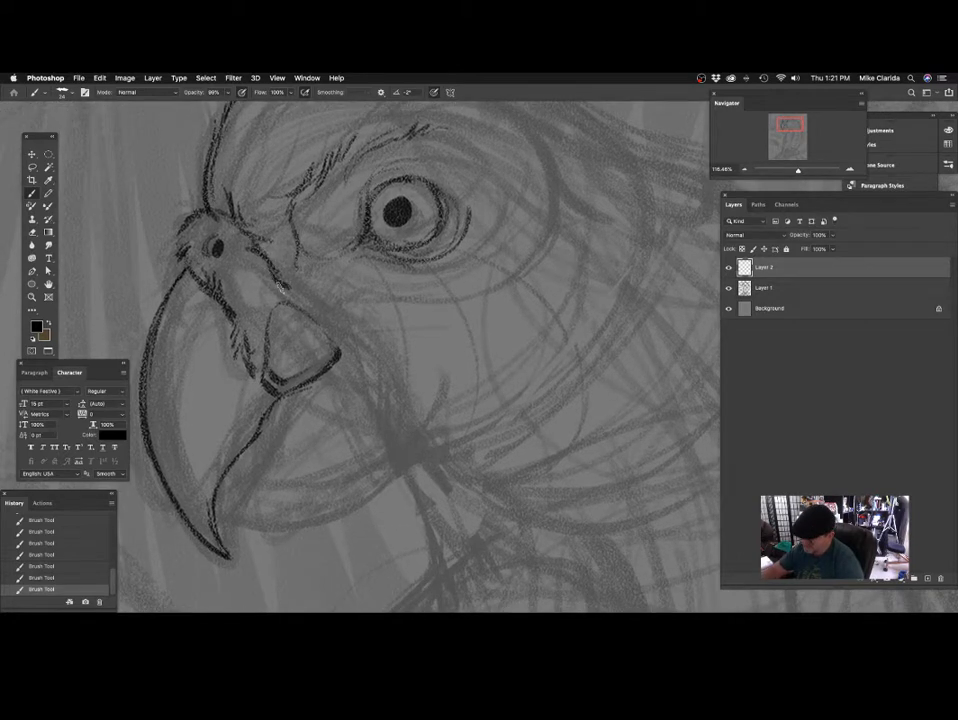
scroll(338, 274, "down", 2)
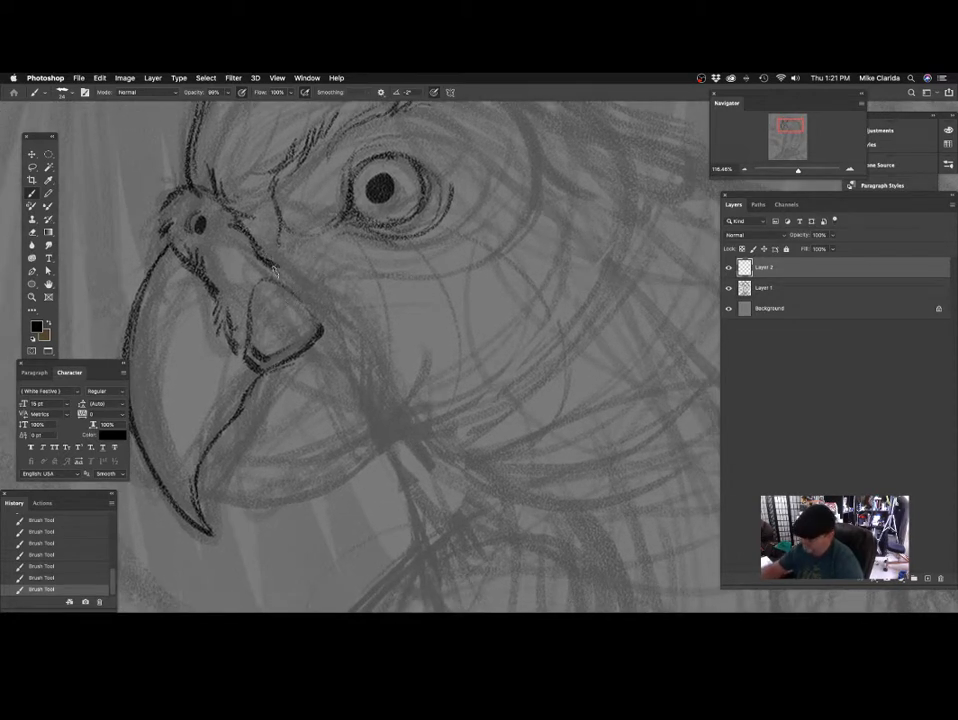
scroll(361, 297, "down", 6)
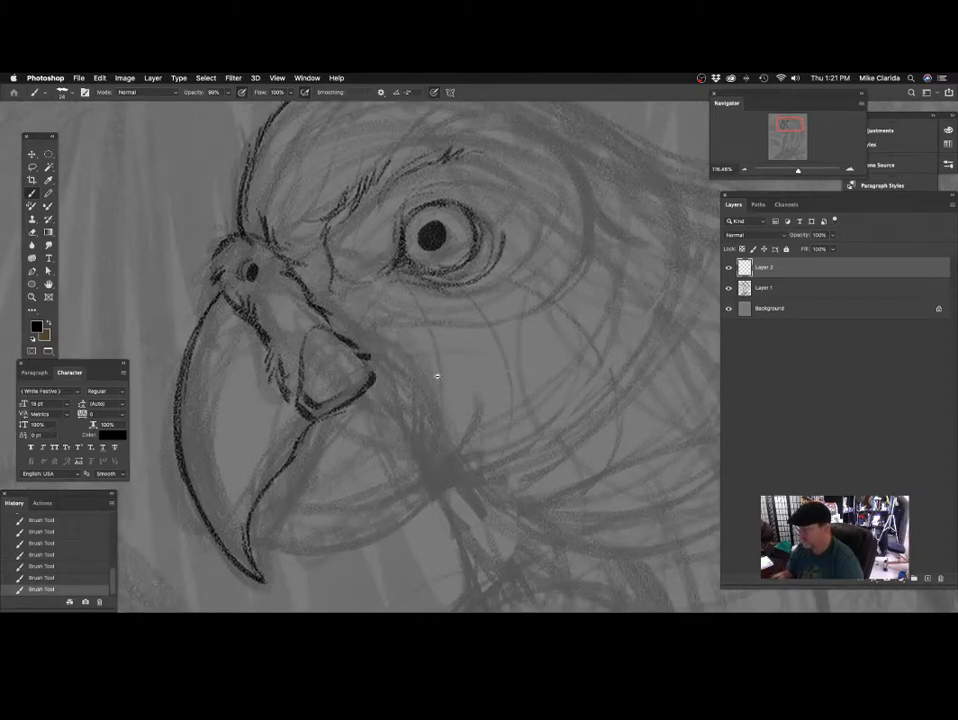
Draw the back edge of the lower beak curving down from the mouth corner and start the inner mouth line.
scroll(384, 426, "up", 4)
scroll(541, 430, "down", 2)
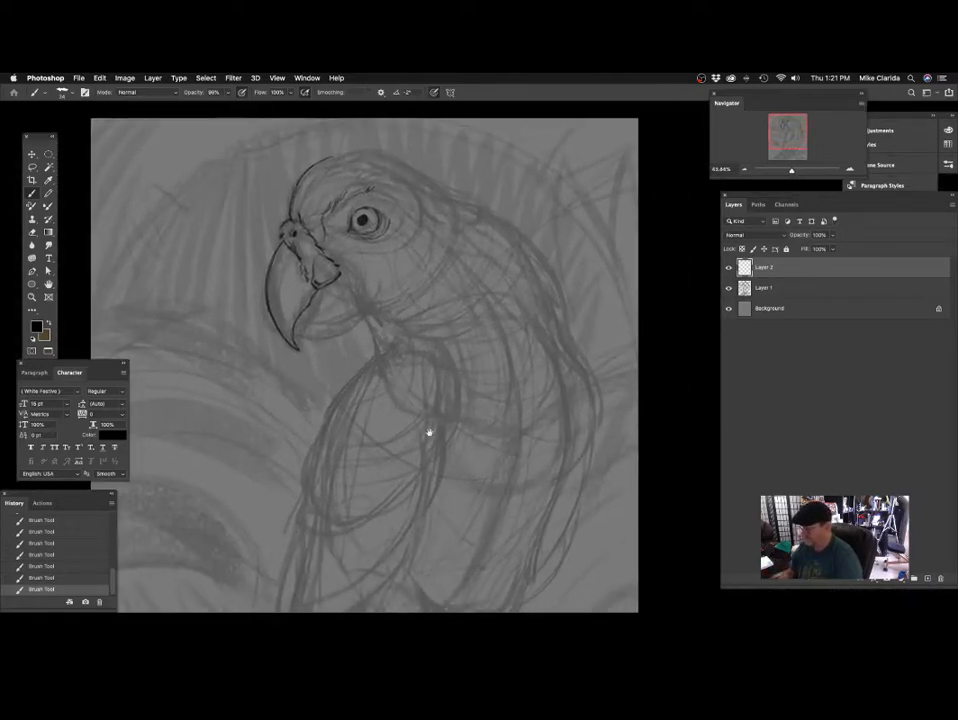
scroll(428, 434, "down", 1)
scroll(431, 387, "down", 1)
scroll(445, 380, "up", 5)
scroll(451, 353, "up", 3)
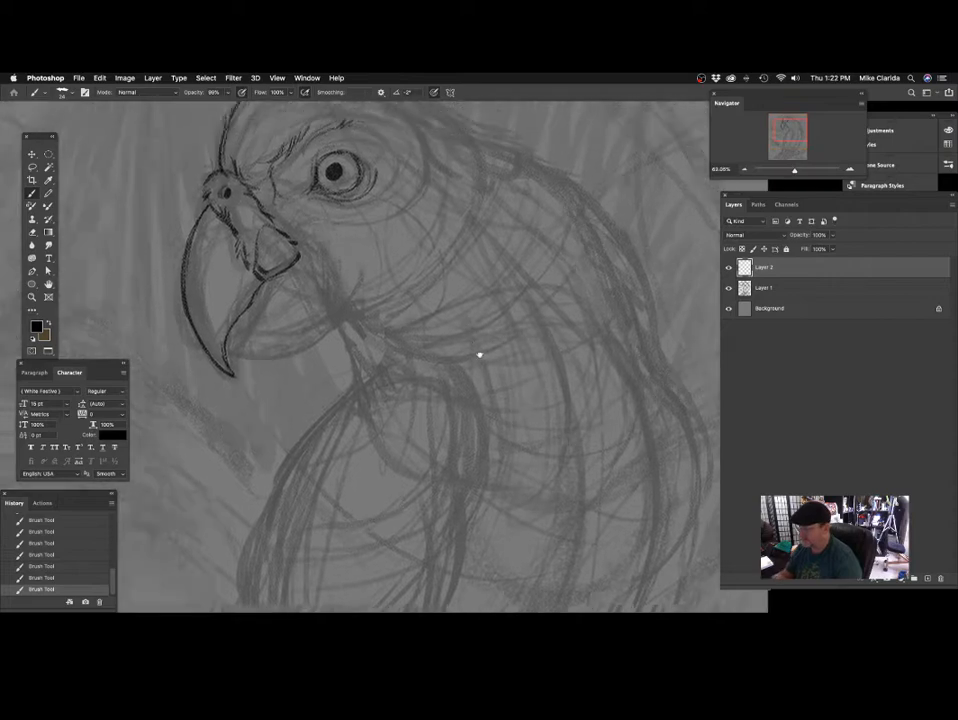
scroll(366, 344, "up", 2)
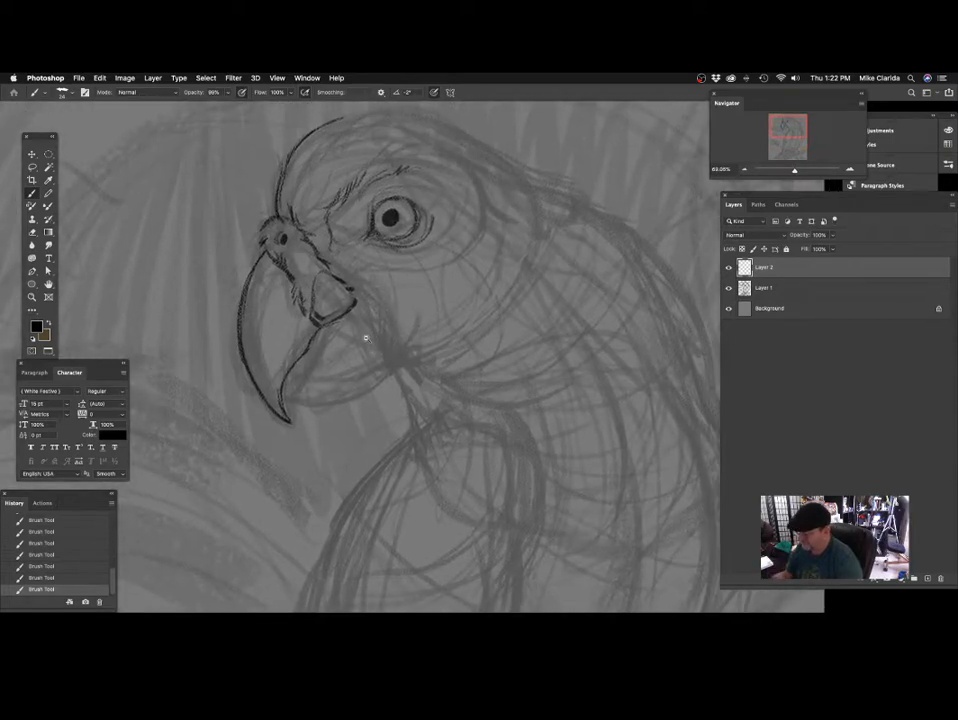
scroll(378, 335, "up", 1)
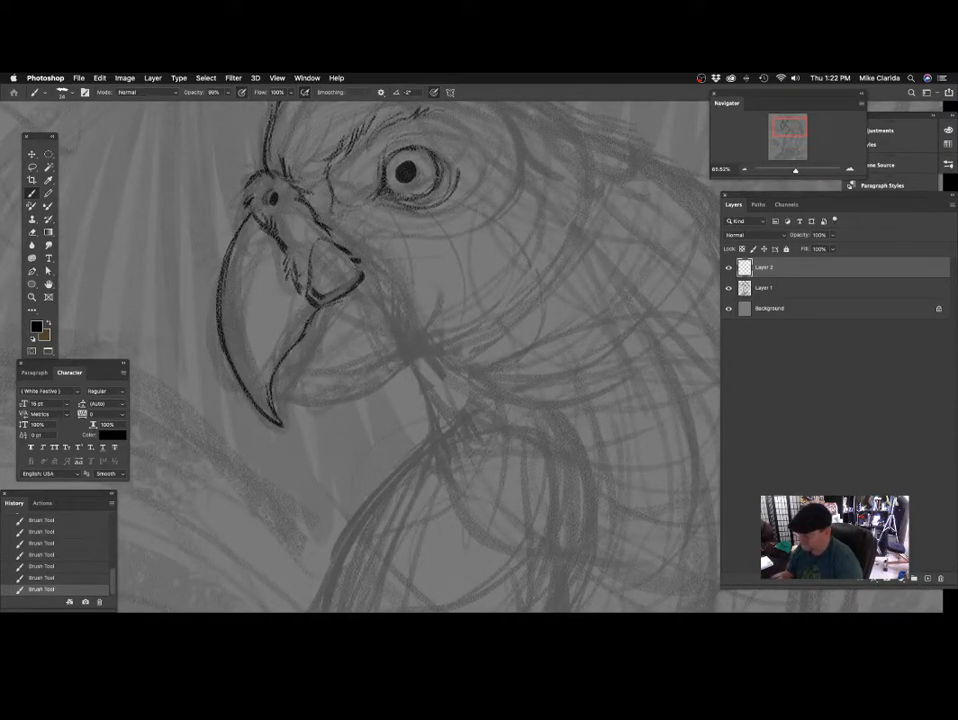
left_click_drag(370, 295, 342, 285)
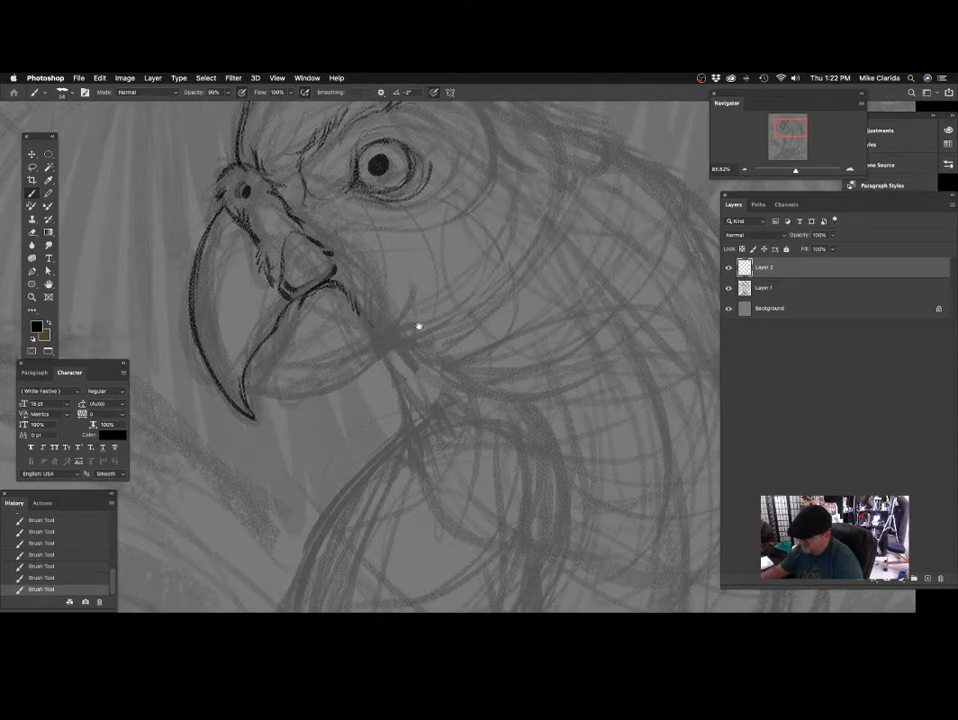
scroll(419, 327, "down", 2)
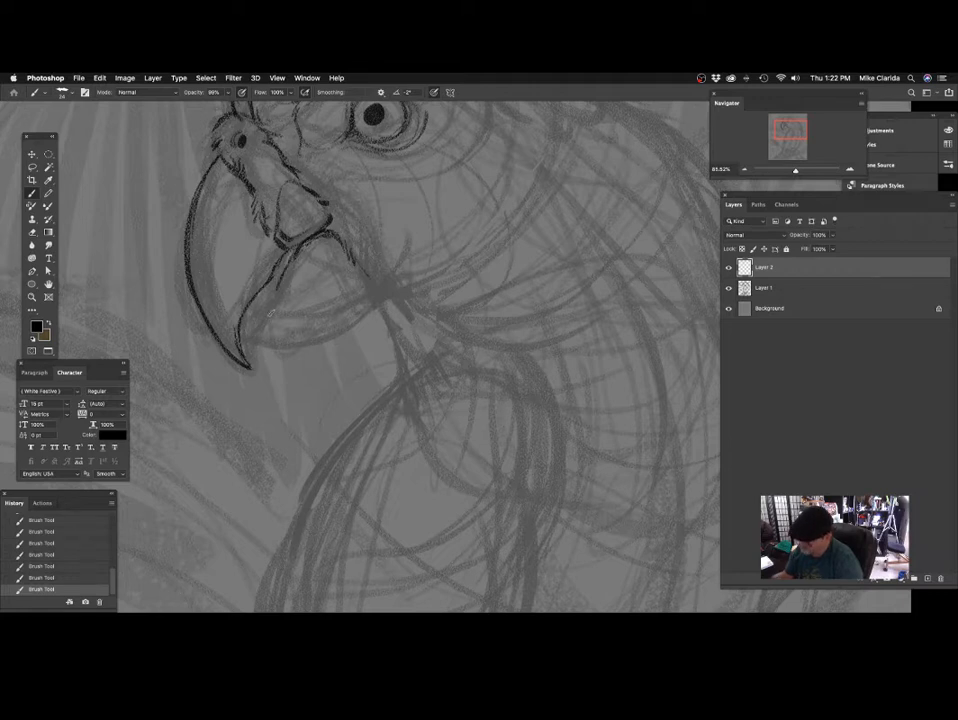
Close the inner mouth line near the beak tip and shade the narrow gap between the upper and lower beak.
left_click_drag(320, 302, 244, 333)
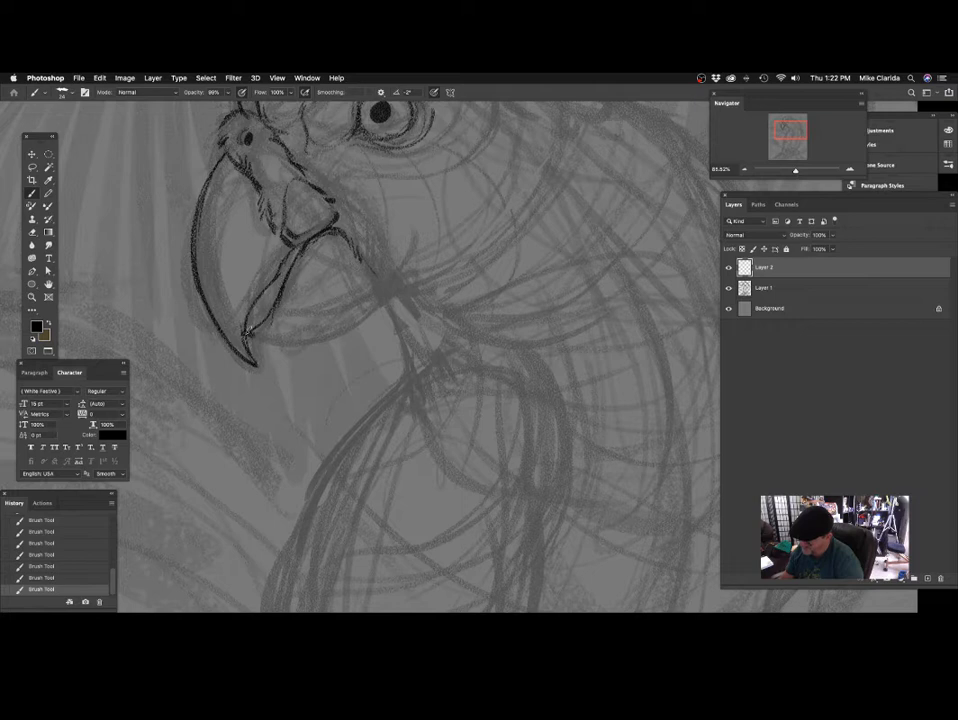
key("]")
left_click_drag(299, 250, 249, 327)
mouse_move(374, 271)
left_mouse_down()
mouse_move(355, 357)
mouse_move(347, 298)
left_mouse_up()
Undo the last stroke and draw the lower beak's underside as a curve from near the hooked tip toward the throat.
left_click_drag(281, 320, 305, 300)
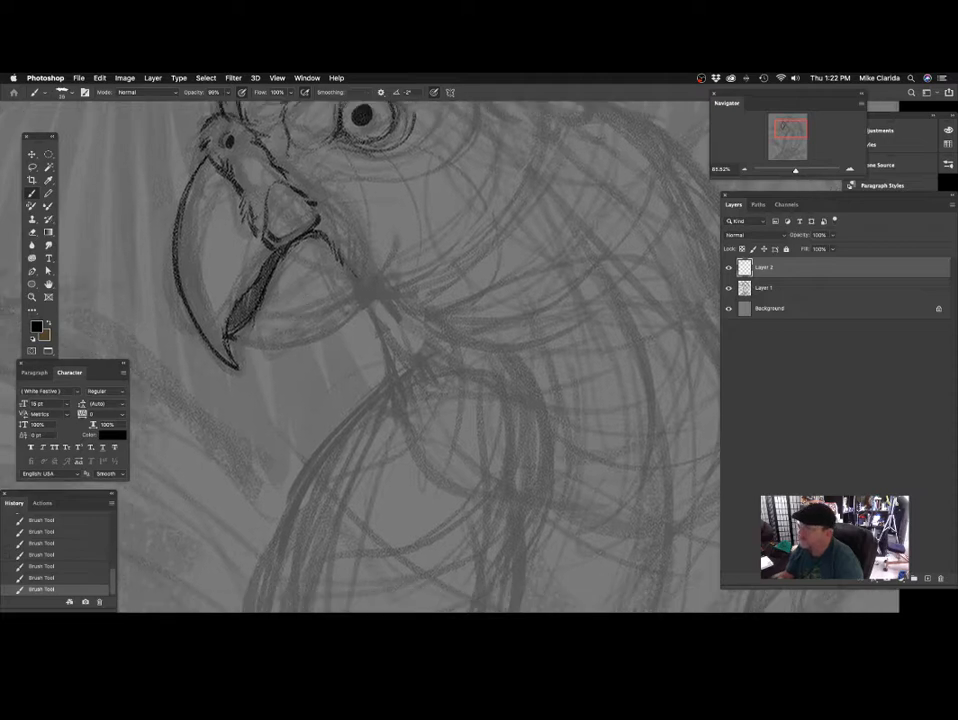
key("ctrl+z")
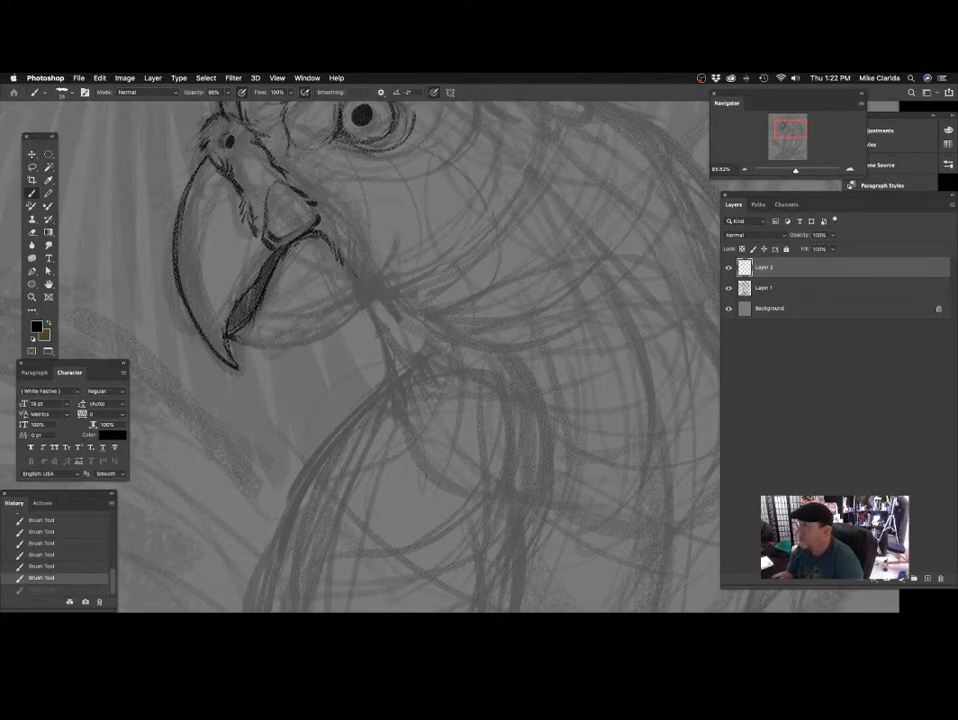
mouse_move(229, 338)
left_mouse_down()
mouse_move(308, 337)
mouse_move(359, 301)
left_mouse_up()
Extend the cheek edge down behind the lower beak and add short feather strokes beneath the beak's rear corner.
mouse_move(456, 236)
left_mouse_down()
mouse_move(424, 352)
mouse_move(440, 342)
mouse_move(393, 301)
mouse_move(419, 274)
mouse_move(366, 324)
mouse_move(372, 262)
left_mouse_up()
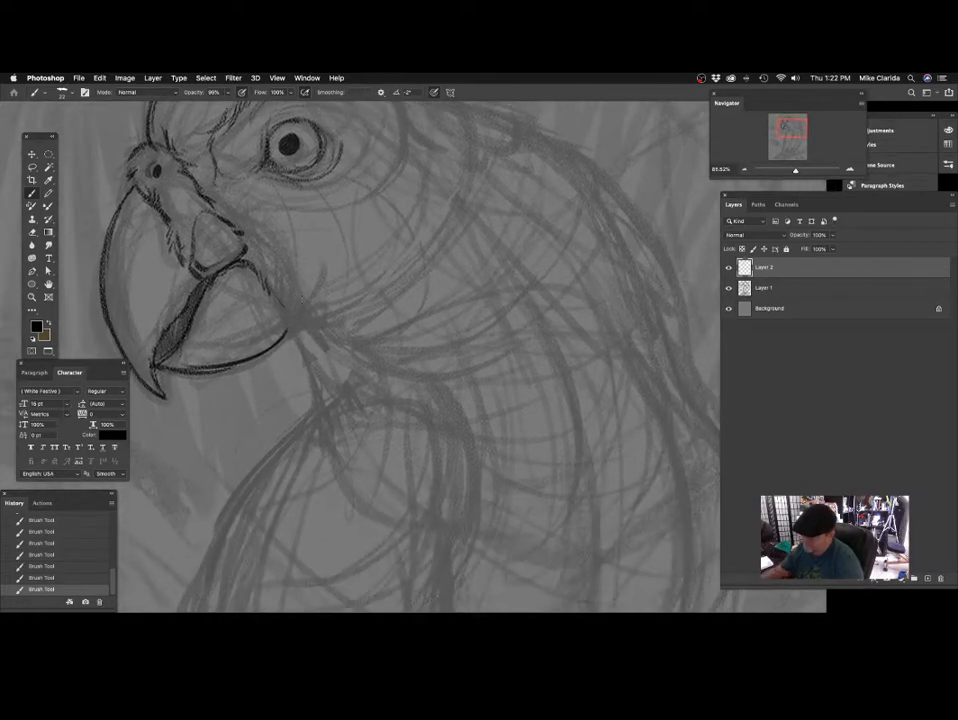
mouse_move(353, 316)
left_mouse_down()
mouse_move(291, 278)
mouse_move(299, 280)
left_mouse_up()
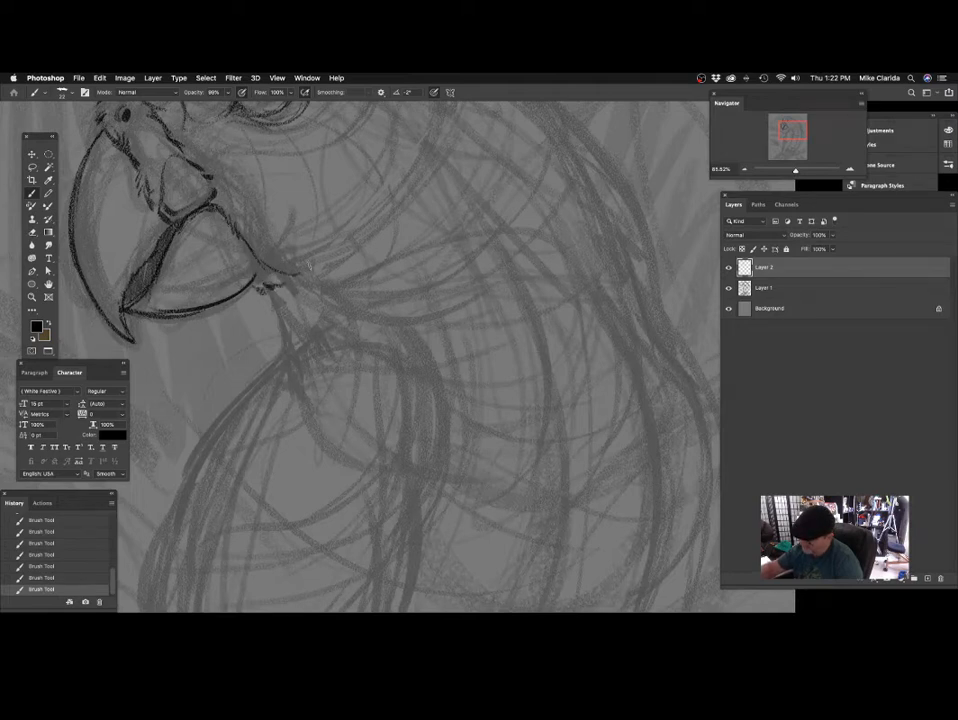
left_click_drag(384, 226, 394, 268)
left_click_drag(277, 291, 299, 309)
left_click_drag(356, 248, 350, 244)
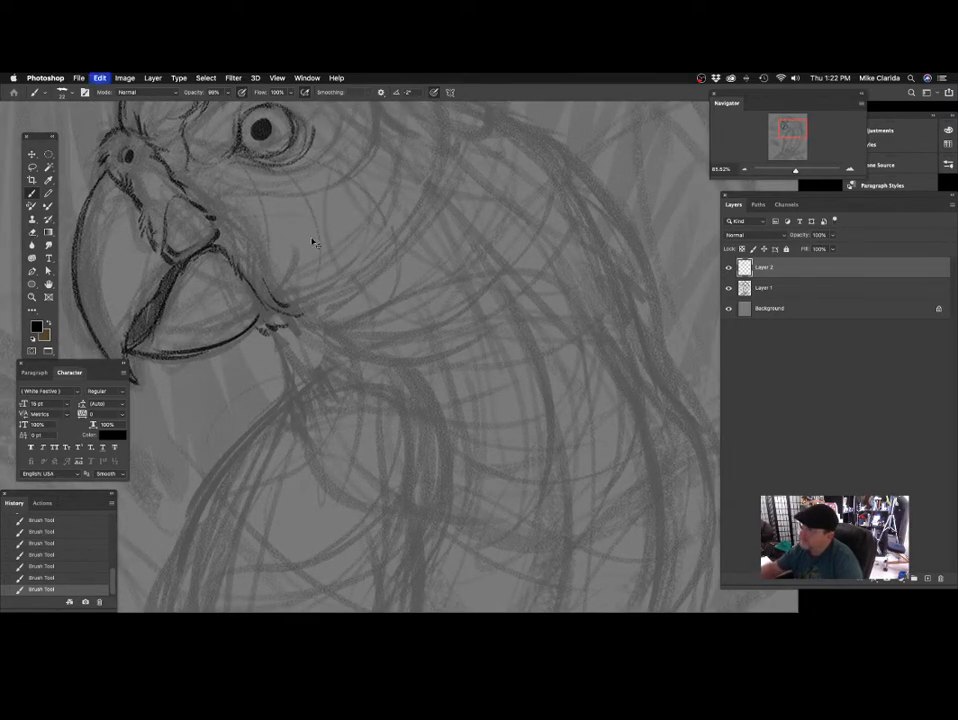
Undo the last stroke and add rows of short feather ticks across the cheek behind the mouth and below the eye.
key("super+z")
left_click_drag(231, 228, 234, 237)
left_click_drag(238, 230, 240, 238)
left_click_drag(247, 231, 251, 239)
left_click_drag(359, 246, 364, 275)
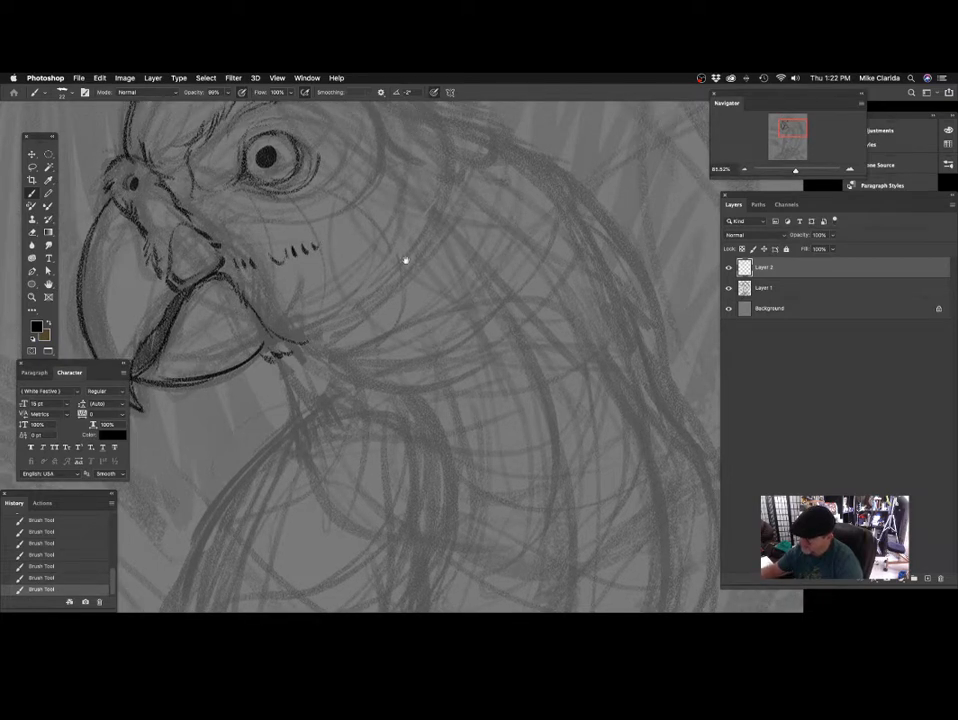
Undo the last two cheek strokes and draw three long curved contour lines from below and behind the eye down across the cheek.
key("super+z")
key("super+z")
mouse_move(405, 260)
left_mouse_down()
mouse_move(453, 314)
mouse_move(455, 299)
left_mouse_up()
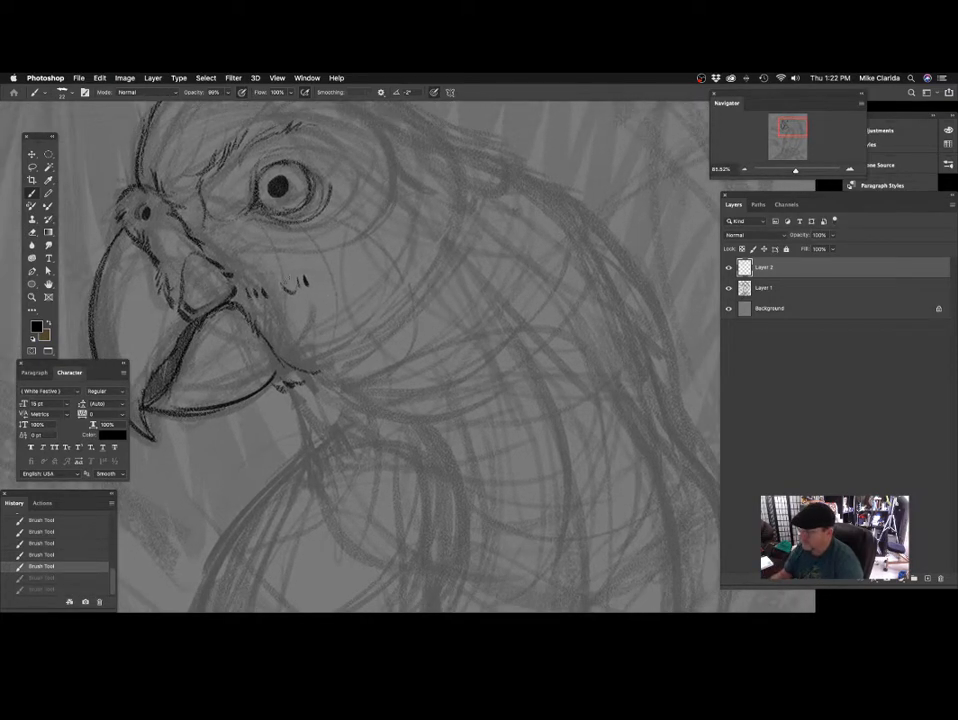
left_click_drag(320, 268, 346, 372)
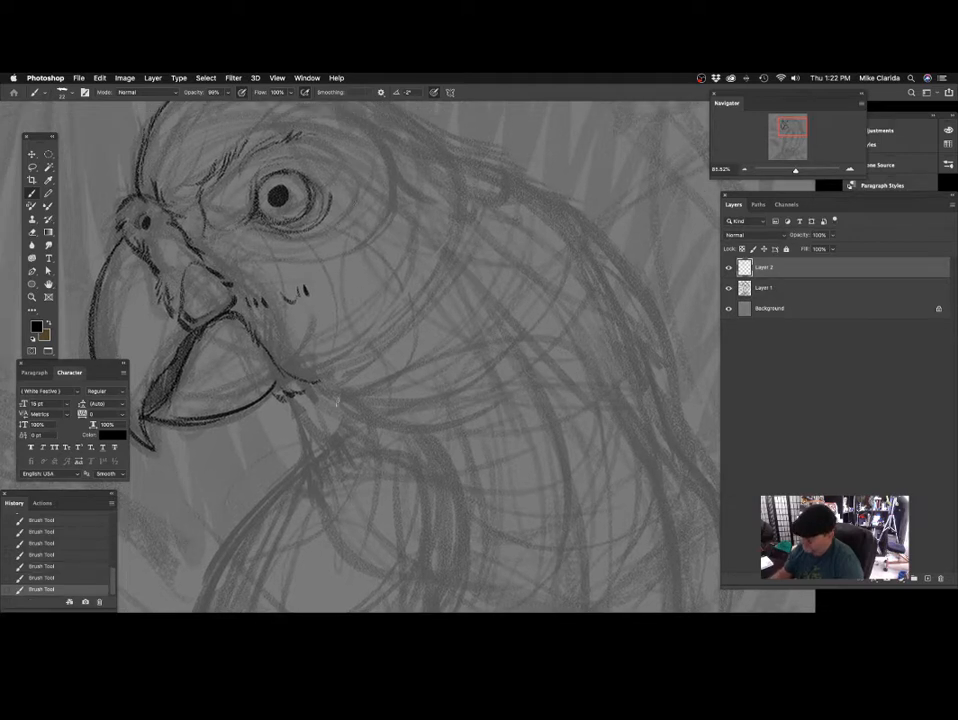
key("super+z")
left_click_drag(328, 264, 346, 372)
left_click_drag(367, 248, 391, 352)
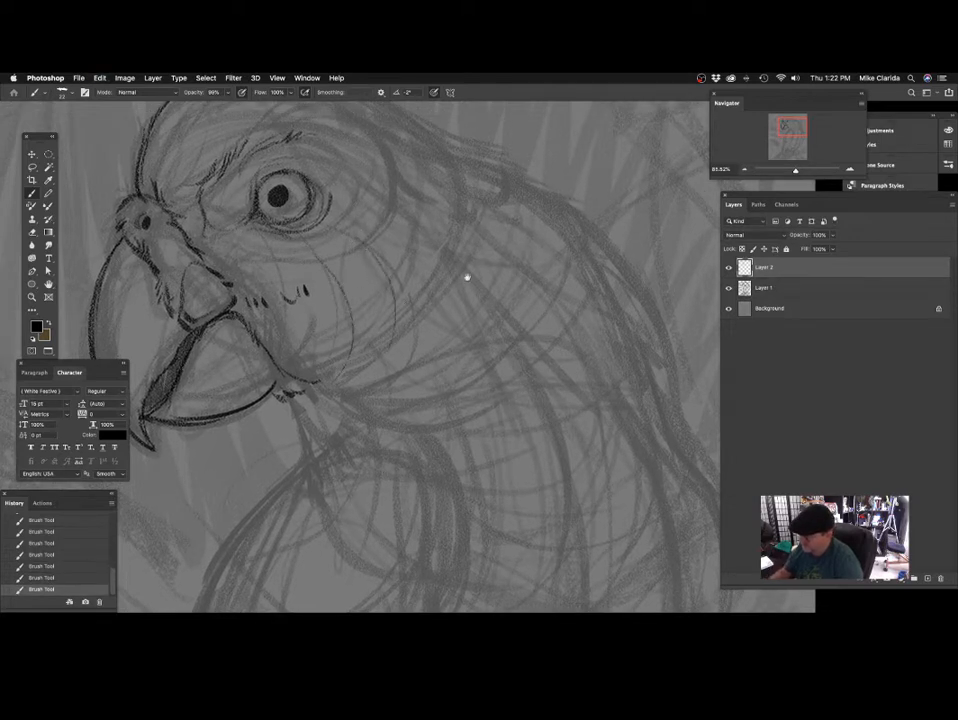
left_click_drag(466, 278, 453, 294)
left_click_drag(391, 244, 404, 345)
left_click_drag(484, 329, 524, 336)
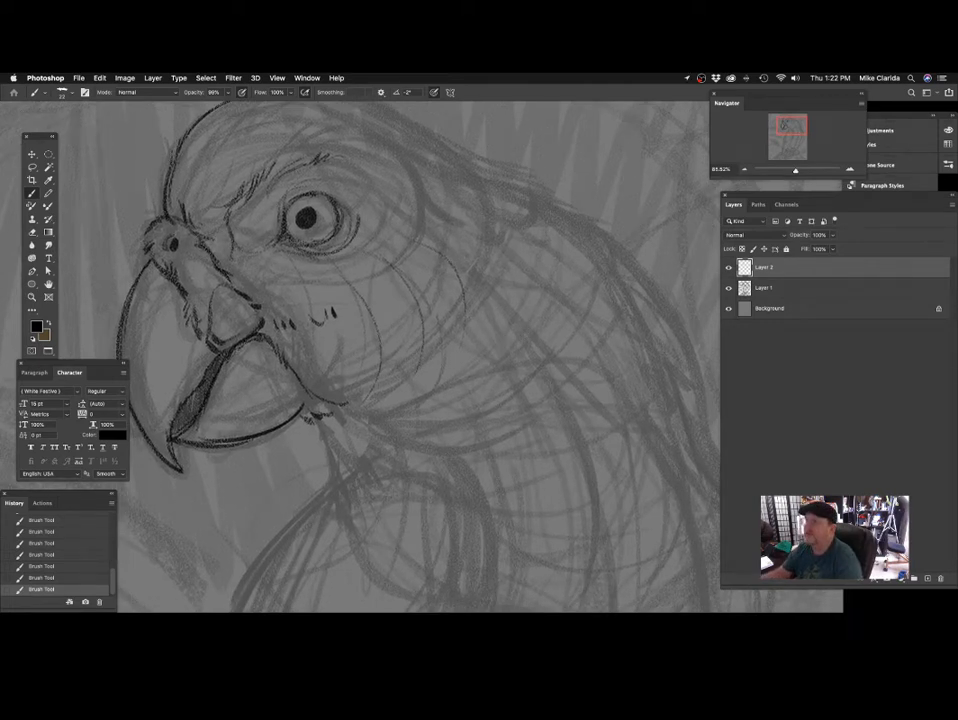
mouse_move(448, 115)
left_mouse_down()
mouse_move(445, 144)
mouse_move(709, 145)
mouse_move(605, 158)
left_mouse_up()
key("super+Tab")
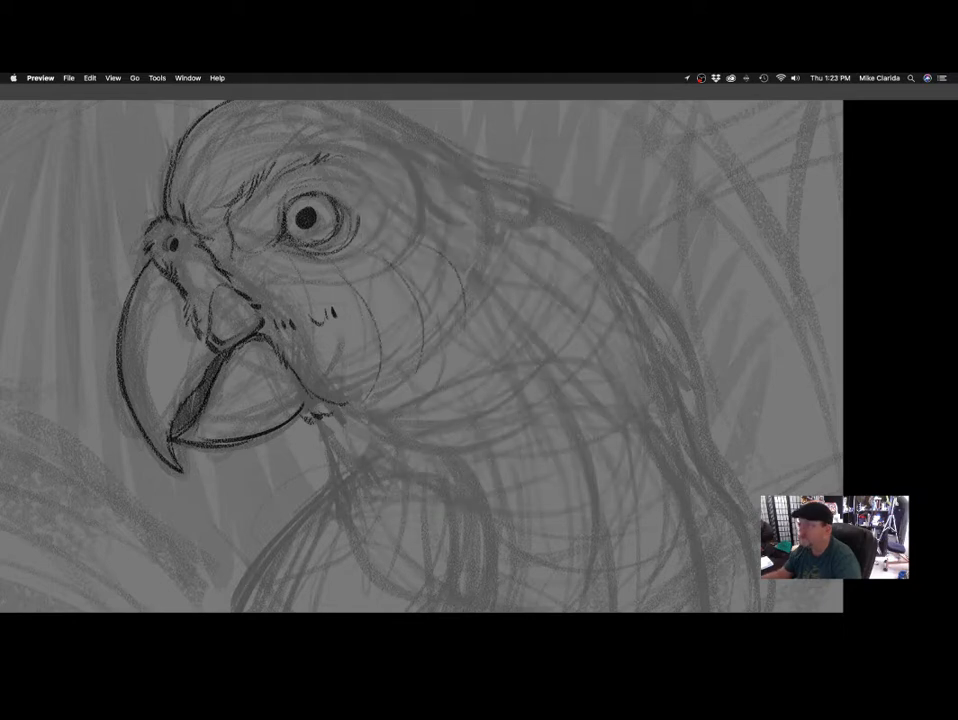
left_click(520, 162)
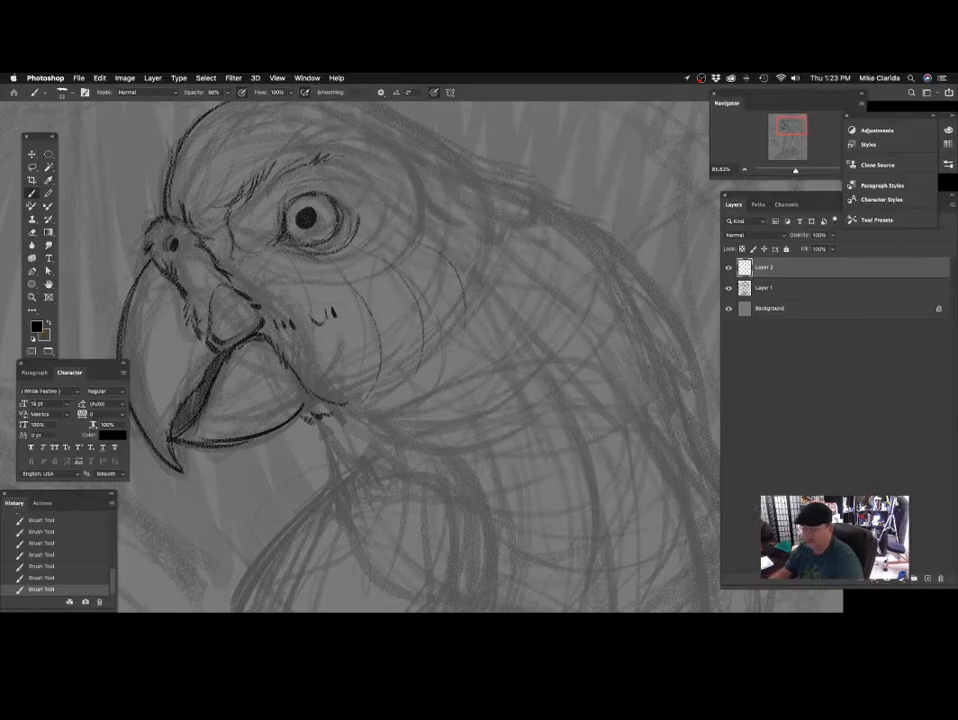
Draw short dark feather strokes down the throat behind the lower beak and layered curved feathers along the cheek's lower edge.
scroll(436, 300, "down", 2)
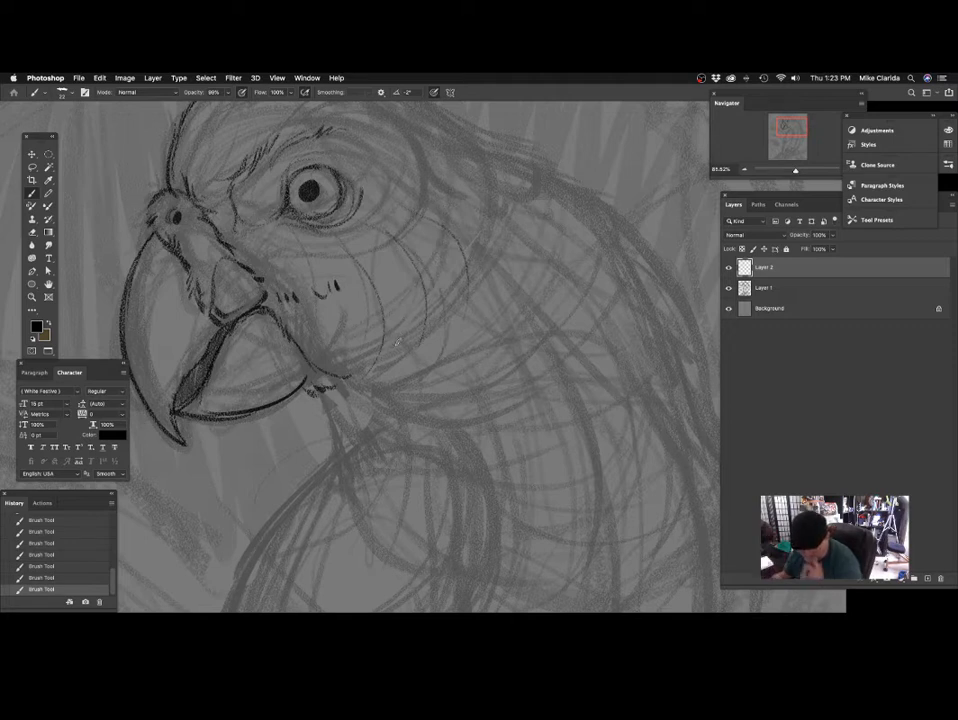
left_click_drag(391, 320, 352, 237)
left_click_drag(287, 298, 301, 312)
left_click_drag(291, 313, 303, 338)
left_click_drag(430, 336, 435, 302)
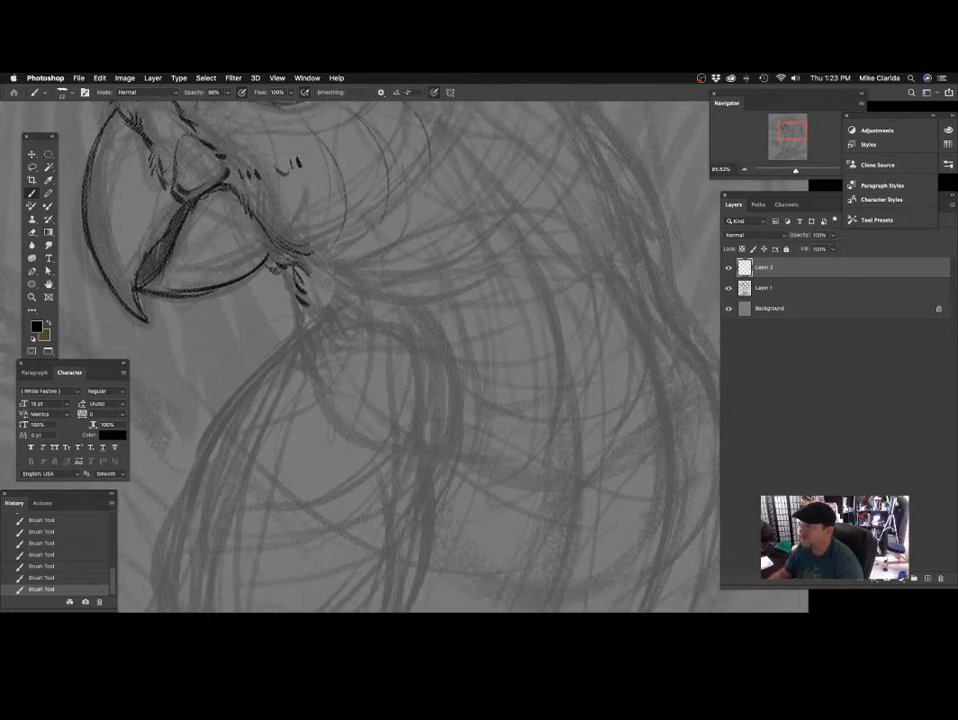
left_click_drag(297, 284, 309, 331)
left_click_drag(445, 279, 434, 322)
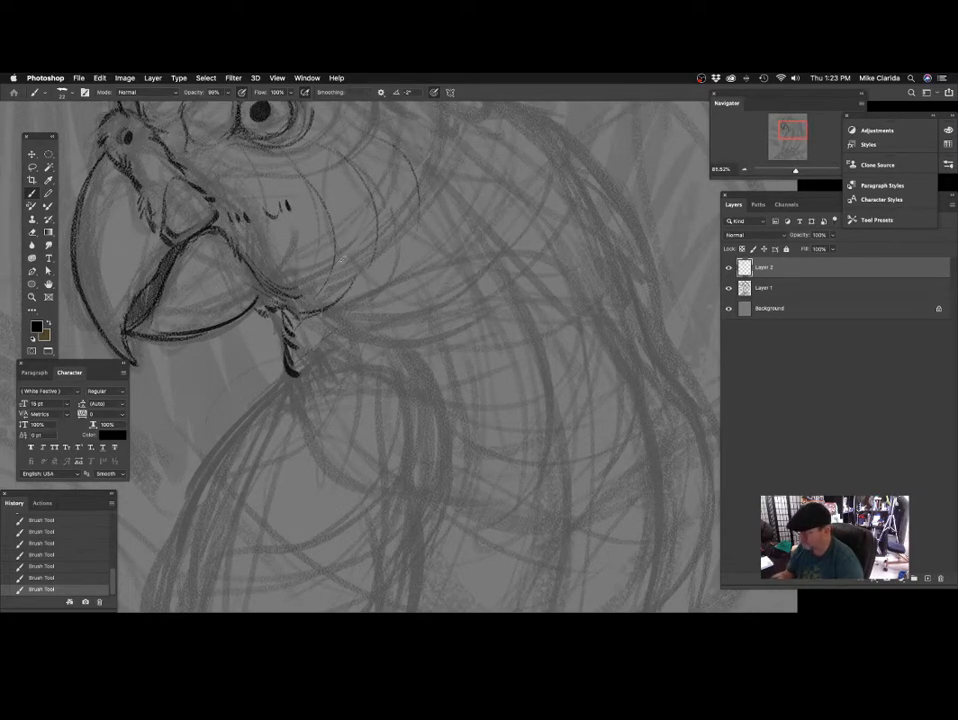
mouse_move(349, 335)
left_mouse_down()
mouse_move(357, 298)
mouse_move(345, 316)
left_mouse_up()
mouse_move(390, 275)
left_mouse_down()
mouse_move(376, 368)
mouse_move(419, 376)
mouse_move(423, 390)
mouse_move(450, 397)
left_mouse_up()
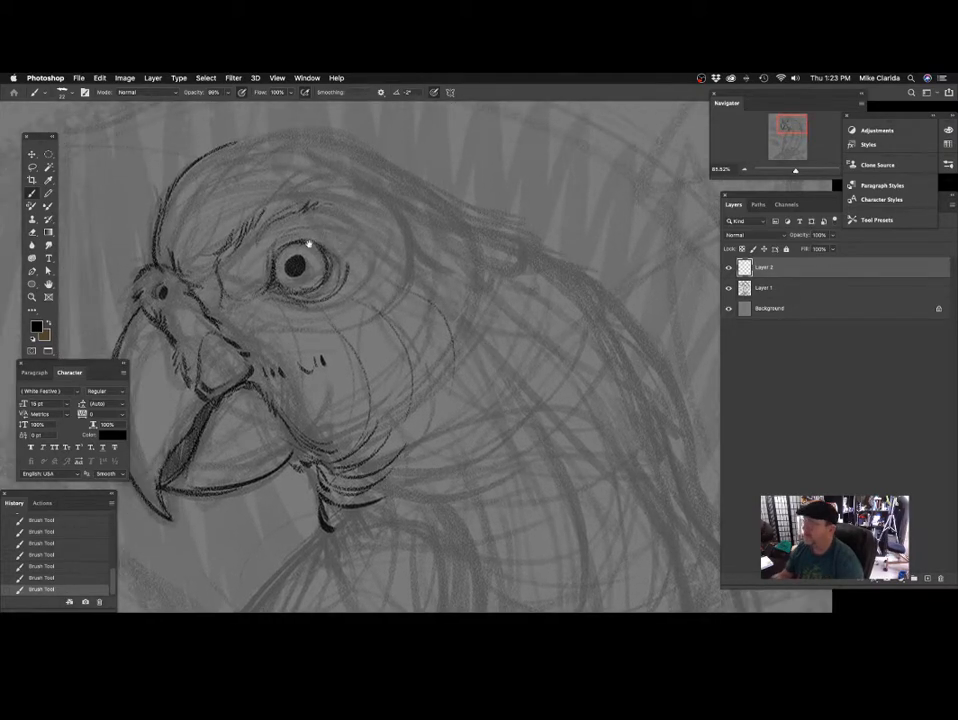
Darken the eye's rim and lower lid with short strokes, undoing the unwanted strokes behind the eye.
scroll(309, 244, "up", 3)
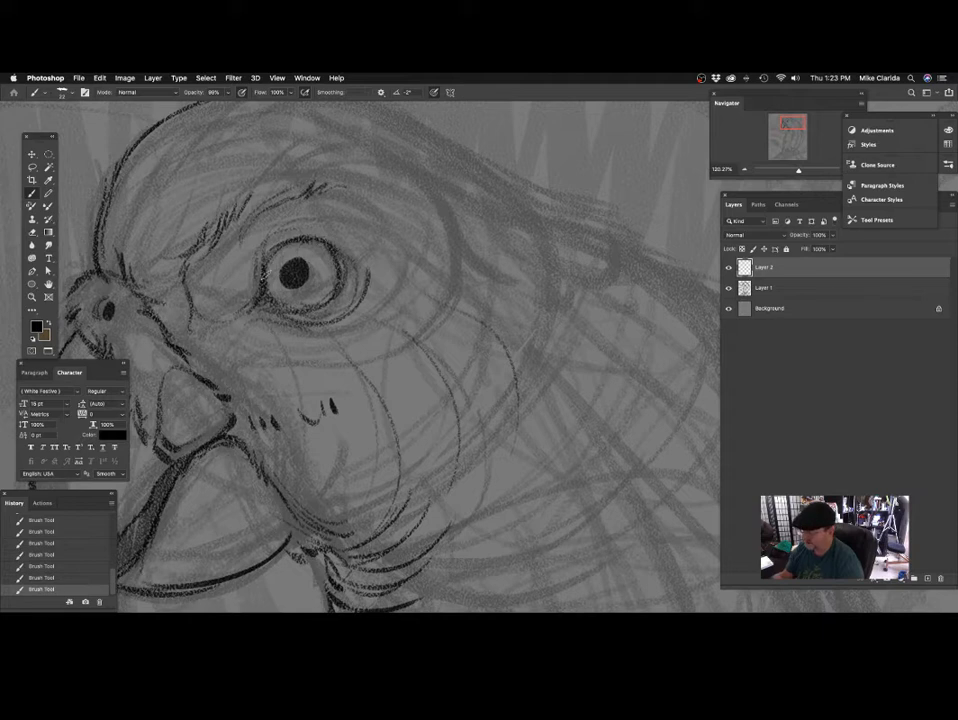
scroll(290, 314, "up", 2)
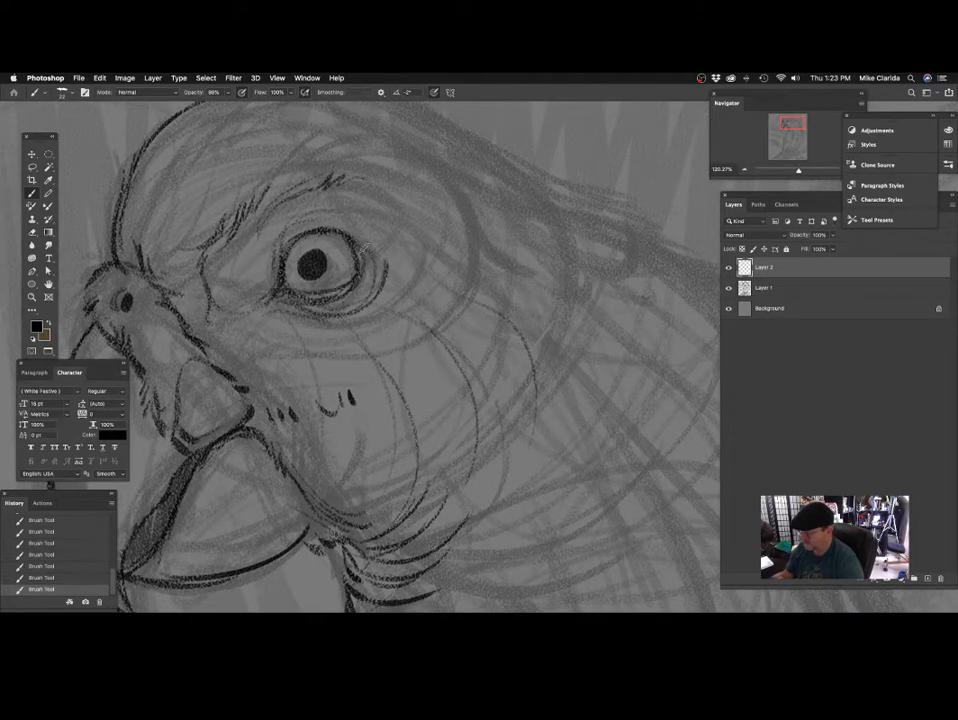
left_click_drag(405, 273, 407, 286)
key("super+z")
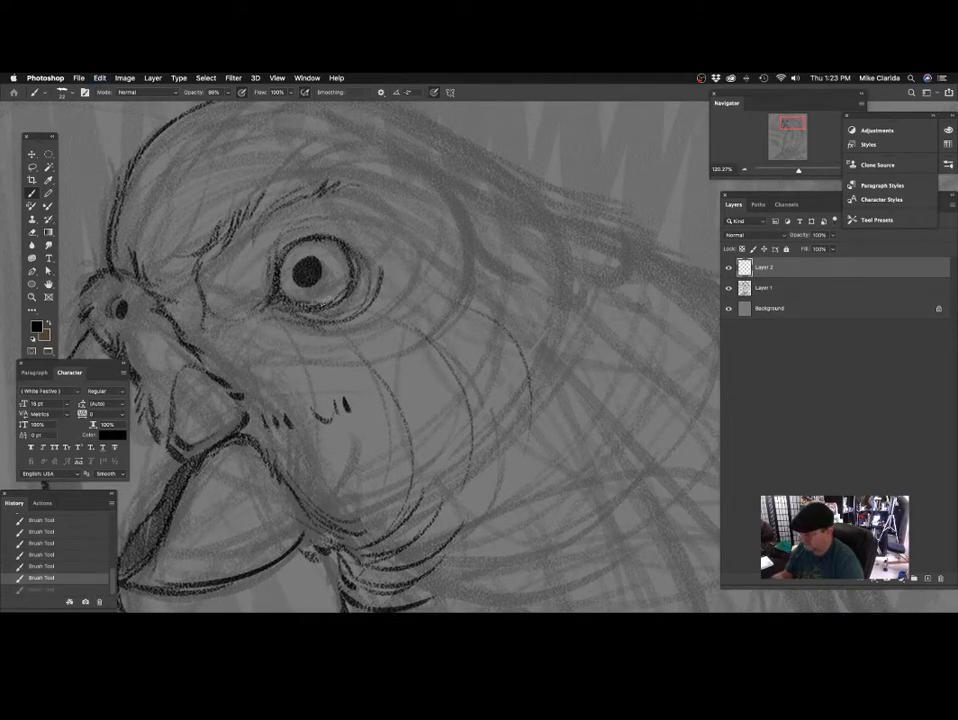
left_click_drag(347, 288, 302, 305)
left_click_drag(350, 273, 332, 299)
mouse_move(396, 277)
left_mouse_down()
mouse_move(380, 291)
mouse_move(336, 287)
mouse_move(370, 301)
mouse_move(361, 298)
left_mouse_up()
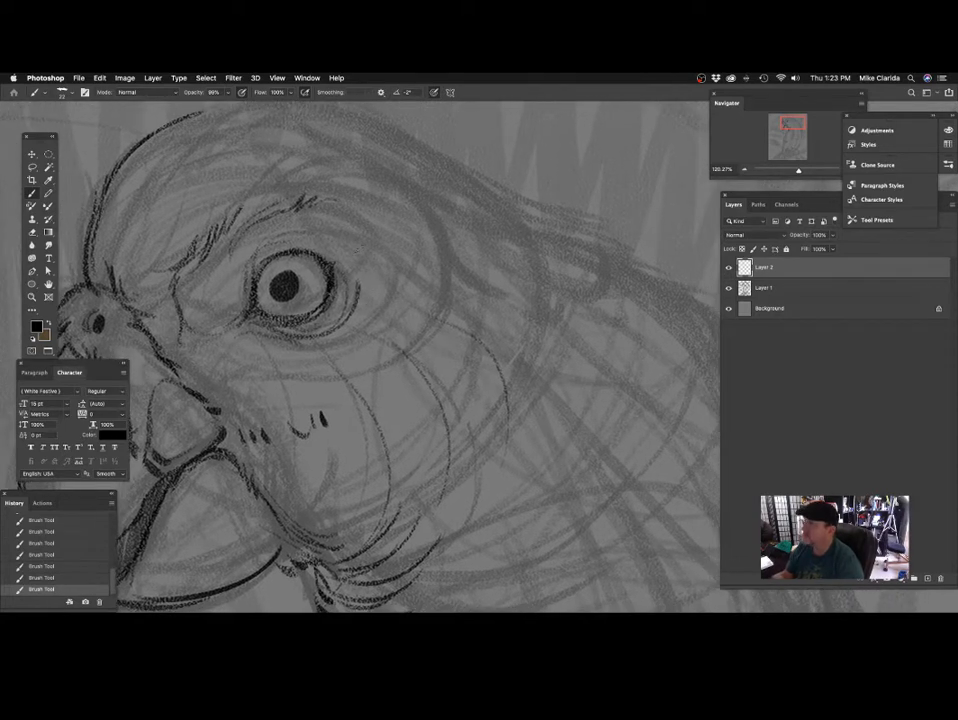
key("super+z")
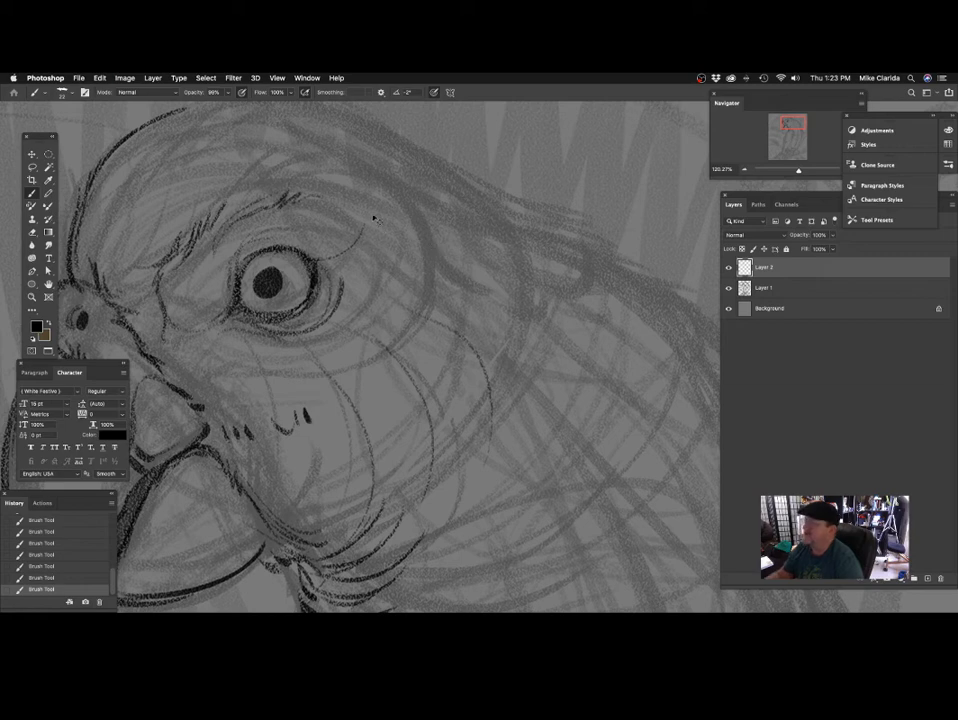
Extend the feathered brow line back over the eye and taper it into dark strokes behind the eye.
left_click_drag(299, 199, 321, 186)
mouse_move(311, 199)
left_mouse_down()
mouse_move(330, 186)
mouse_move(336, 193)
left_mouse_up()
left_click_drag(420, 223, 411, 219)
left_click_drag(303, 197, 412, 243)
left_click_drag(450, 328, 427, 288)
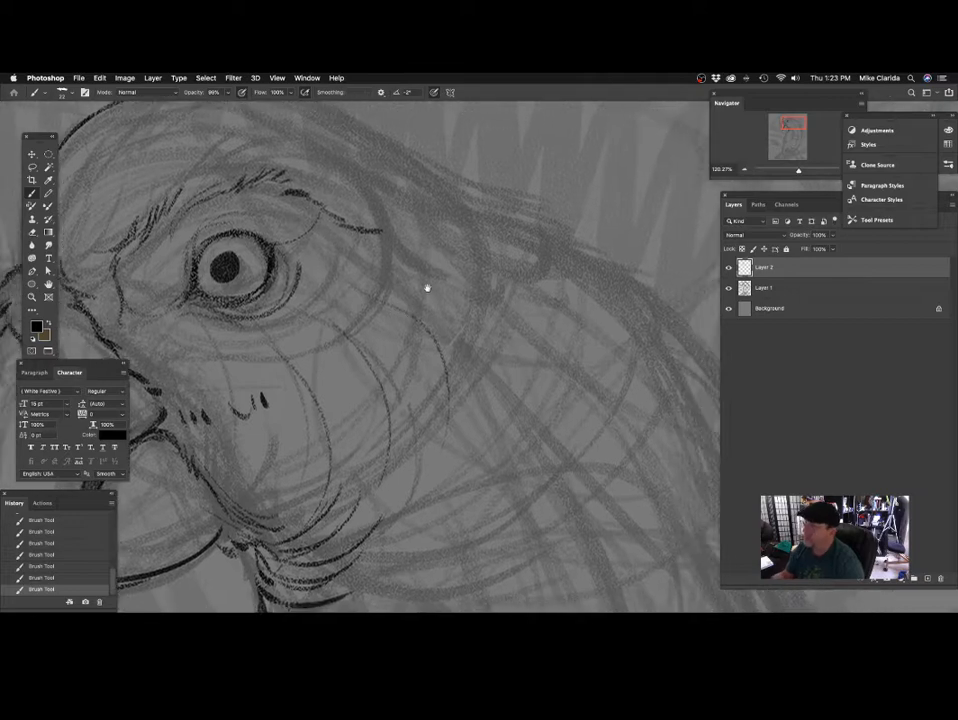
left_click_drag(350, 226, 391, 240)
left_click_drag(367, 234, 394, 245)
mouse_move(350, 326)
left_mouse_down()
mouse_move(472, 287)
mouse_move(338, 322)
mouse_move(361, 299)
left_mouse_up()
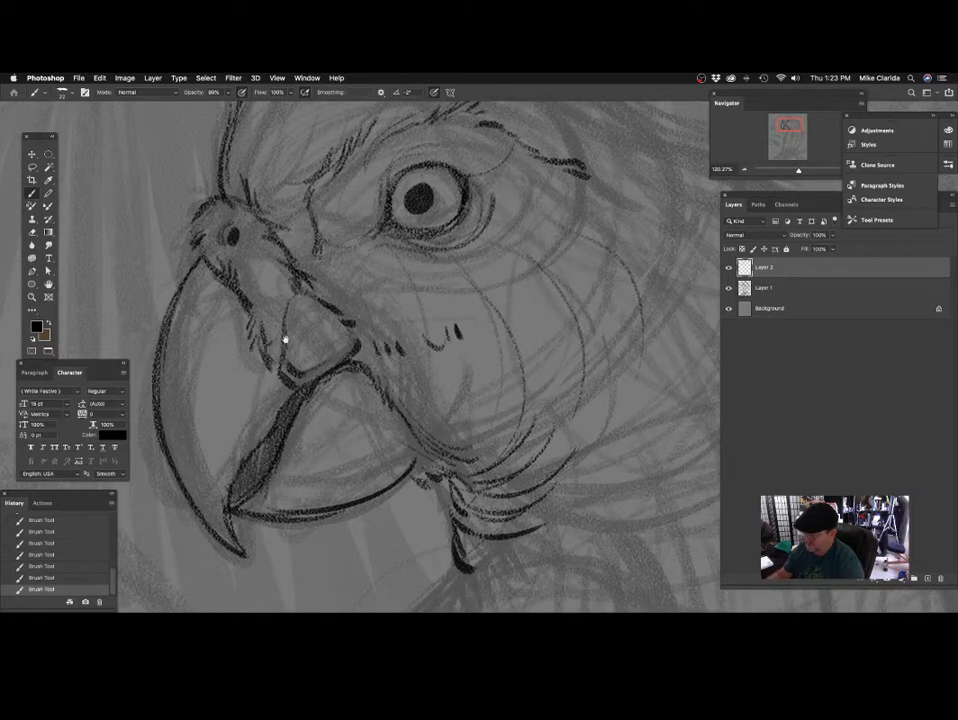
Add short dark feather strokes around the nostril and along the base of the upper beak.
left_click_drag(285, 339, 294, 323)
left_click_drag(276, 296, 287, 337)
left_click_drag(279, 325, 291, 337)
left_click_drag(370, 299, 383, 286)
left_click_drag(241, 284, 265, 288)
left_click_drag(240, 221, 231, 241)
mouse_move(274, 179)
left_mouse_down()
mouse_move(250, 238)
mouse_move(213, 272)
left_mouse_up()
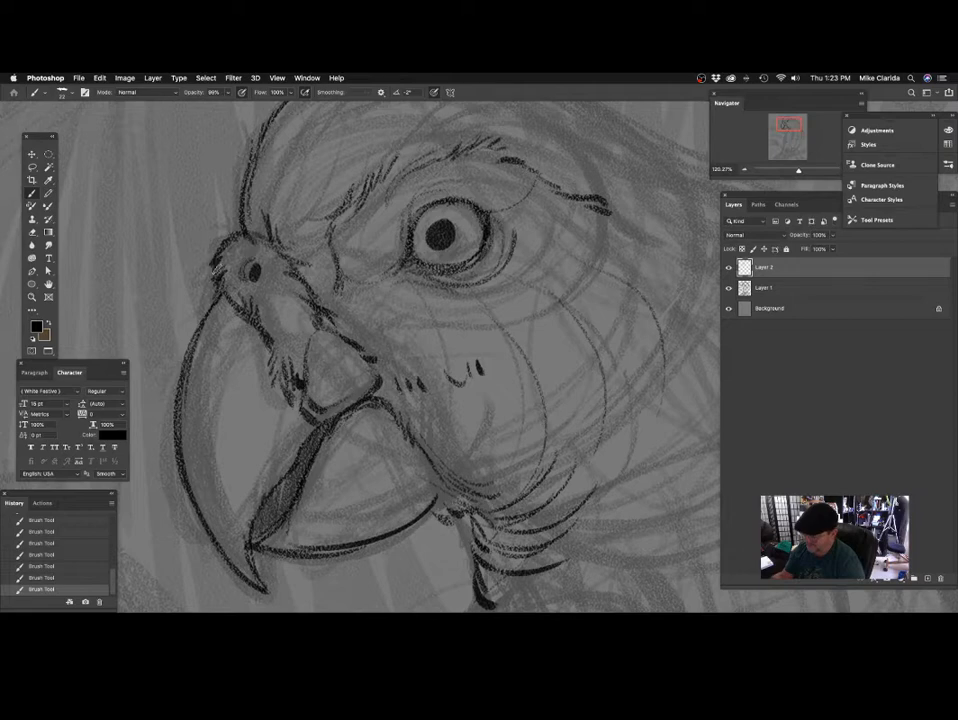
left_click_drag(371, 316, 337, 428)
Strengthen the forehead outline and extend the crown contour back over the head to a feather tip at the nape.
mouse_move(209, 300)
left_mouse_down()
mouse_move(282, 188)
mouse_move(342, 171)
left_mouse_up()
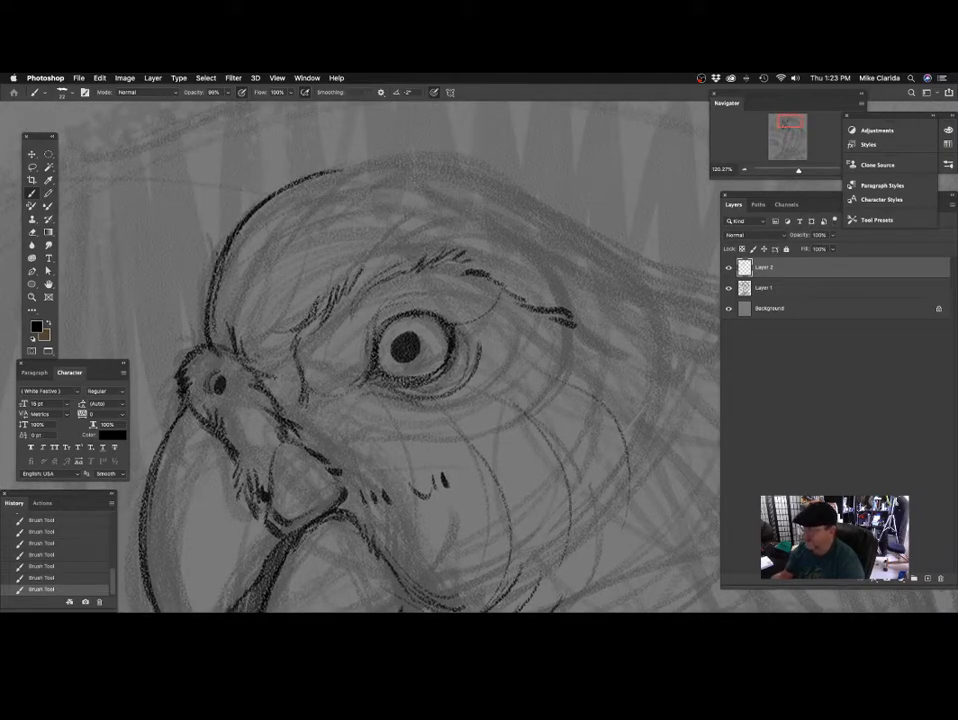
left_click_drag(456, 257, 387, 229)
left_click_drag(450, 336, 401, 378)
left_click_drag(488, 324, 448, 313)
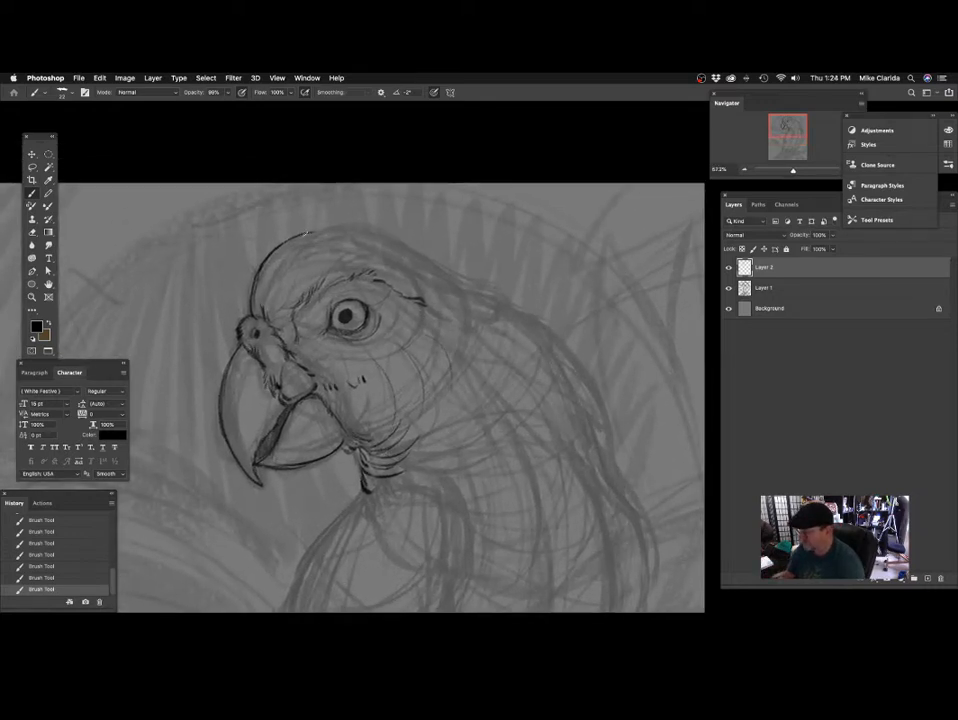
mouse_move(307, 234)
left_mouse_down()
mouse_move(347, 229)
mouse_move(401, 240)
left_mouse_up()
left_click_drag(515, 340, 443, 320)
mouse_move(331, 246)
left_mouse_down()
mouse_move(379, 247)
mouse_move(358, 263)
left_mouse_up()
mouse_move(277, 206)
left_mouse_down()
mouse_move(413, 273)
mouse_move(404, 272)
mouse_move(484, 287)
mouse_move(502, 327)
mouse_move(412, 302)
mouse_move(380, 325)
left_mouse_up()
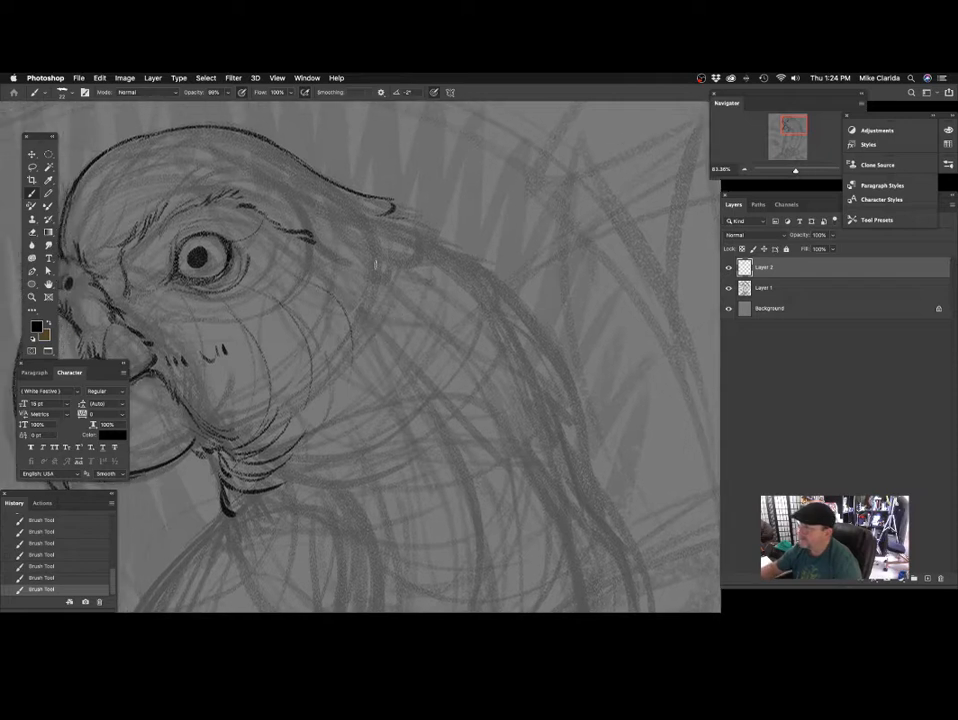
Add rows of short feather ticks behind the beak below the eye and along the lower cheek.
mouse_move(331, 288)
left_mouse_down()
mouse_move(394, 273)
mouse_move(386, 274)
left_mouse_up()
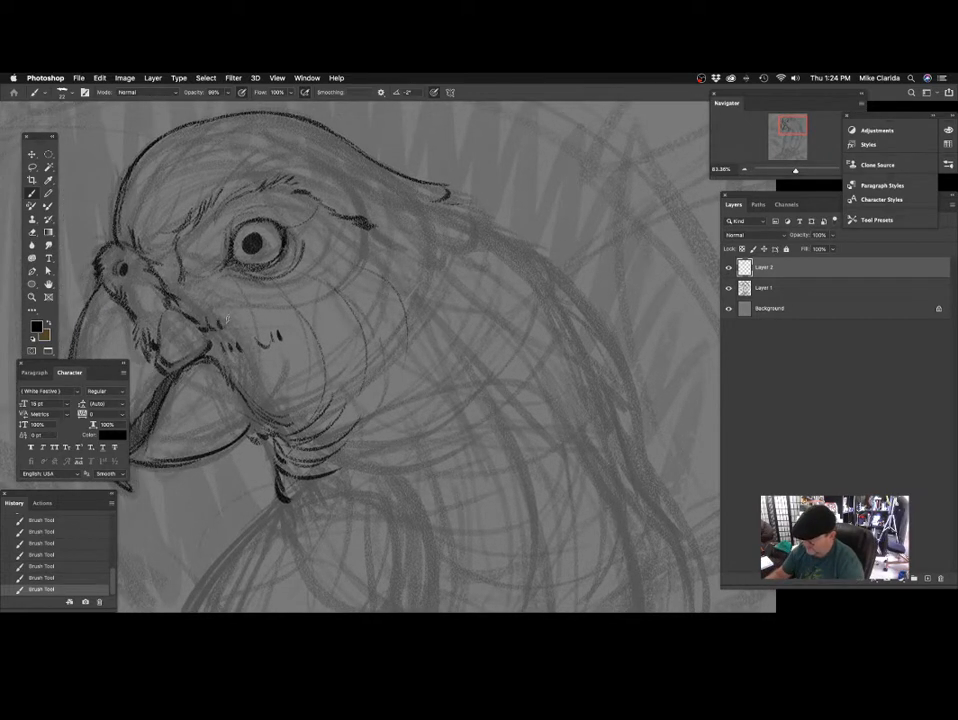
left_click_drag(312, 333, 307, 300)
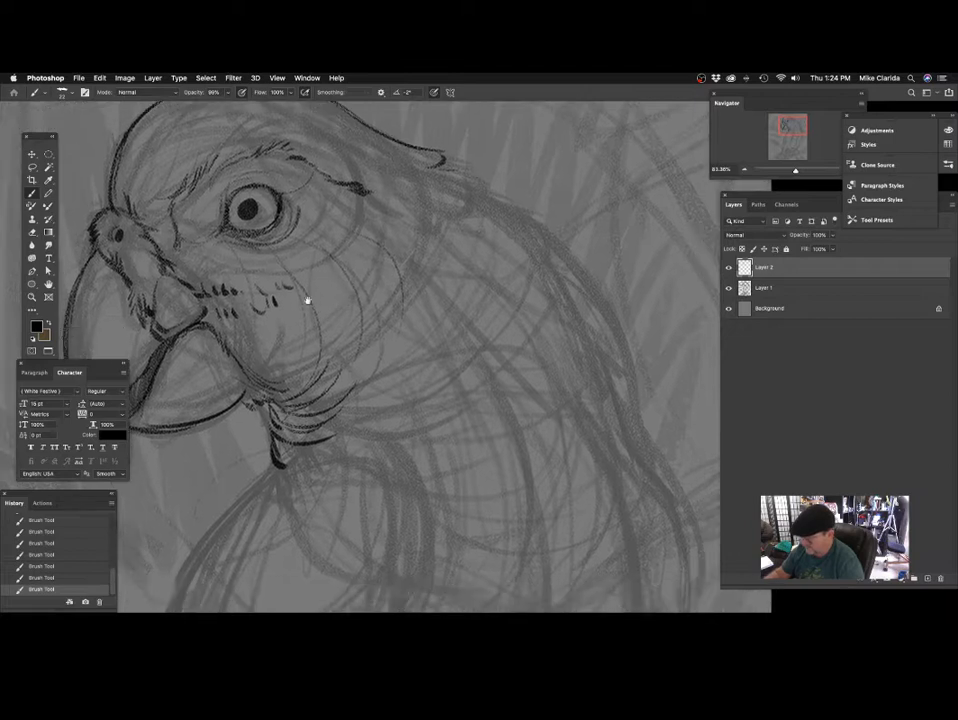
left_click_drag(358, 367, 355, 335)
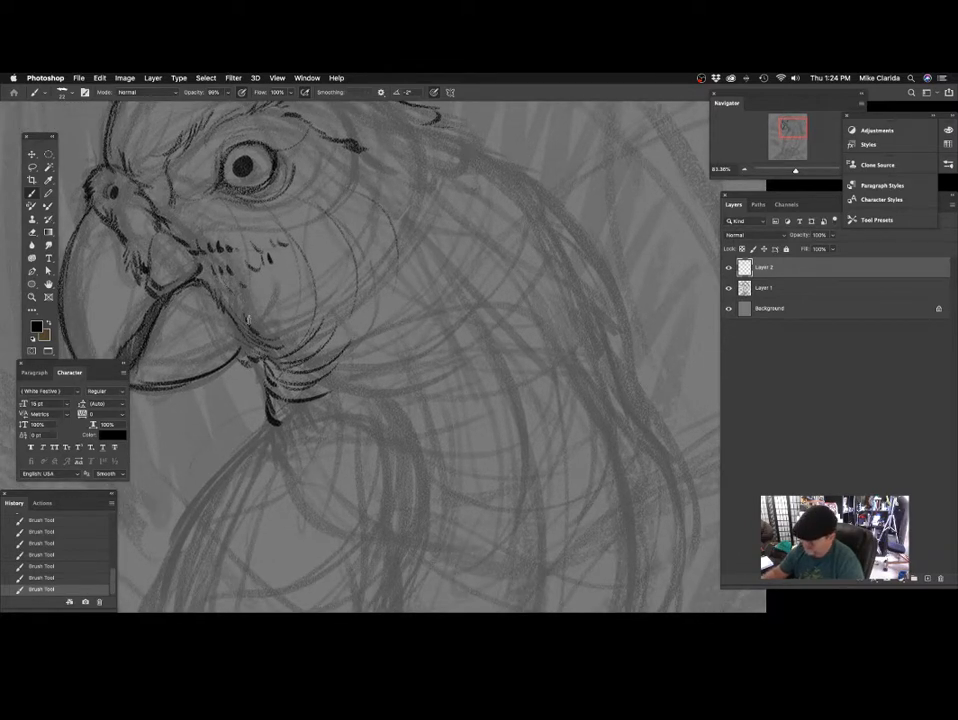
left_click_drag(275, 328, 283, 340)
left_click_drag(289, 325, 292, 333)
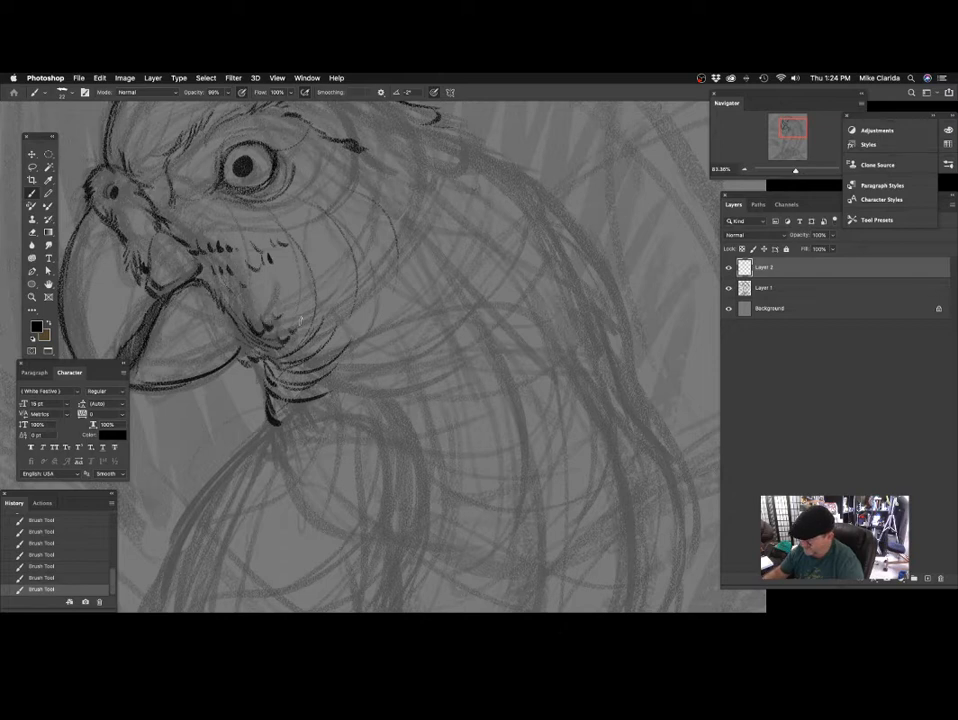
left_click_drag(329, 298, 304, 333)
mouse_move(365, 246)
left_mouse_down()
mouse_move(367, 256)
mouse_move(438, 276)
mouse_move(522, 260)
left_mouse_up()
Draw a contour line inside the lower beak and detail lines at the upper beak's rear corner.
left_click_drag(338, 374, 377, 354)
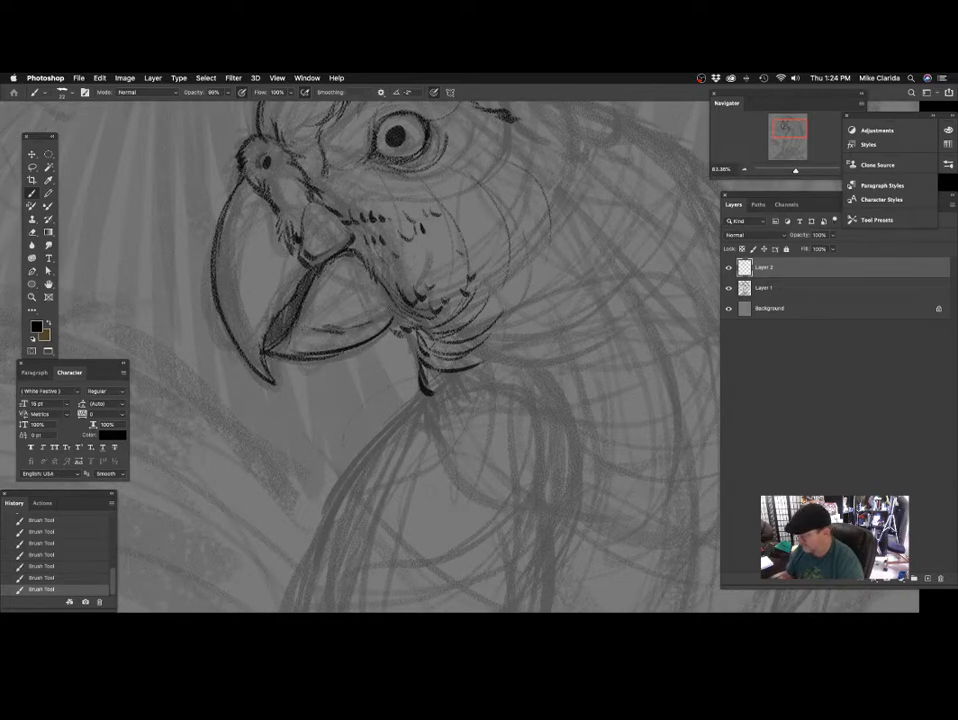
mouse_move(336, 271)
left_mouse_down()
mouse_move(356, 293)
mouse_move(346, 314)
mouse_move(326, 294)
left_mouse_up()
left_click_drag(380, 256, 343, 309)
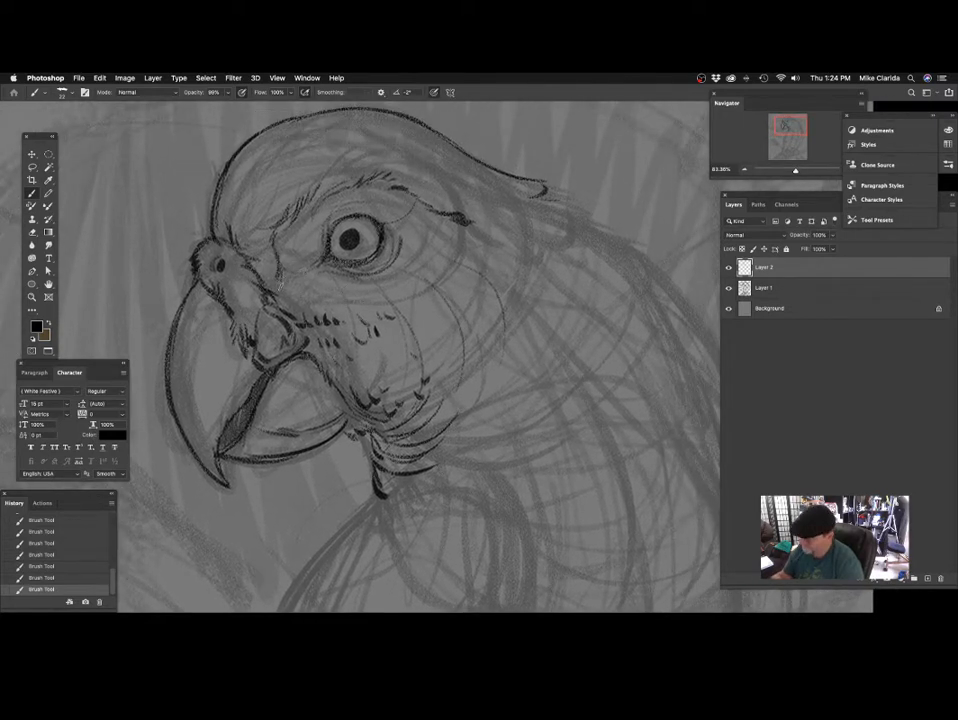
left_click_drag(397, 373, 407, 416)
left_click_drag(293, 280, 297, 278)
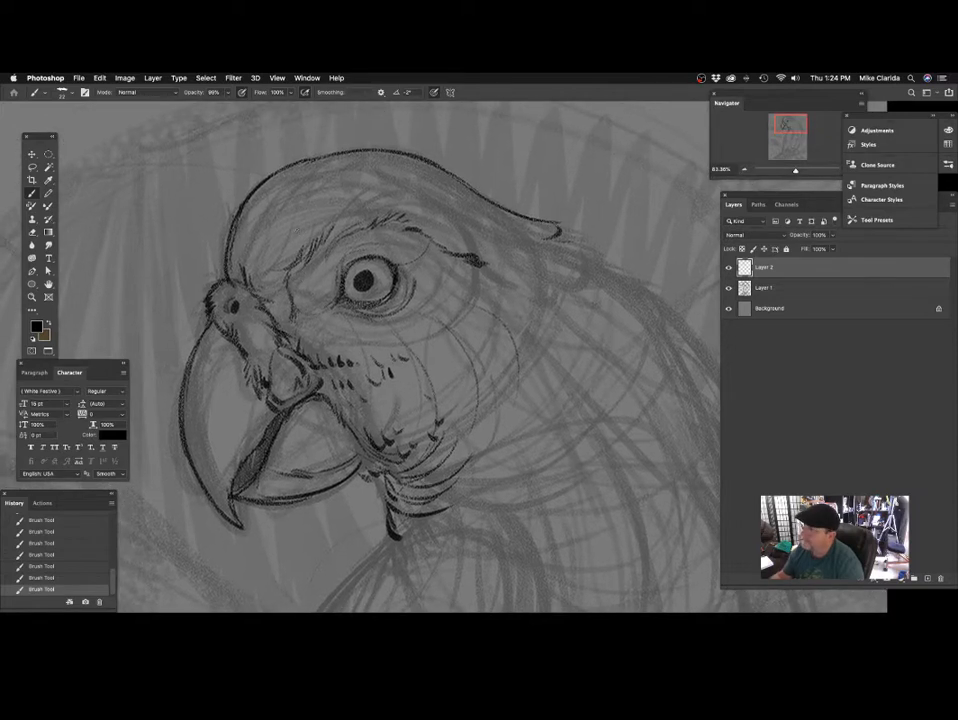
Undo the last stroke and darken the nostril opening and its surrounding edge.
mouse_move(255, 314)
left_mouse_down()
mouse_move(261, 302)
mouse_move(243, 284)
left_mouse_up()
key("super+z")
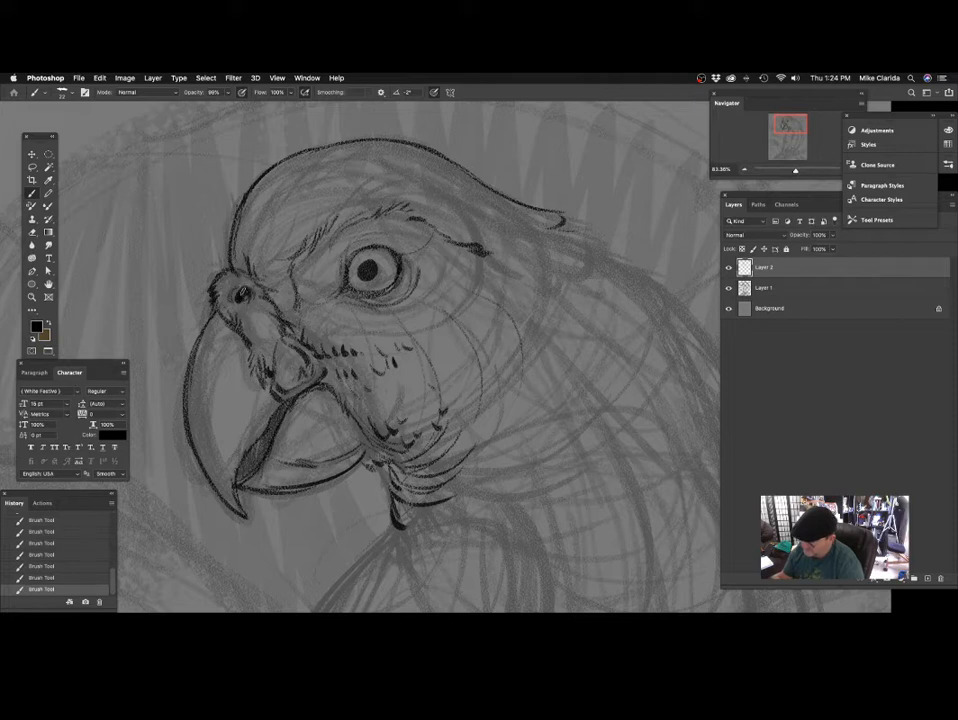
mouse_move(294, 304)
left_mouse_down()
mouse_move(310, 274)
mouse_move(308, 285)
left_mouse_up()
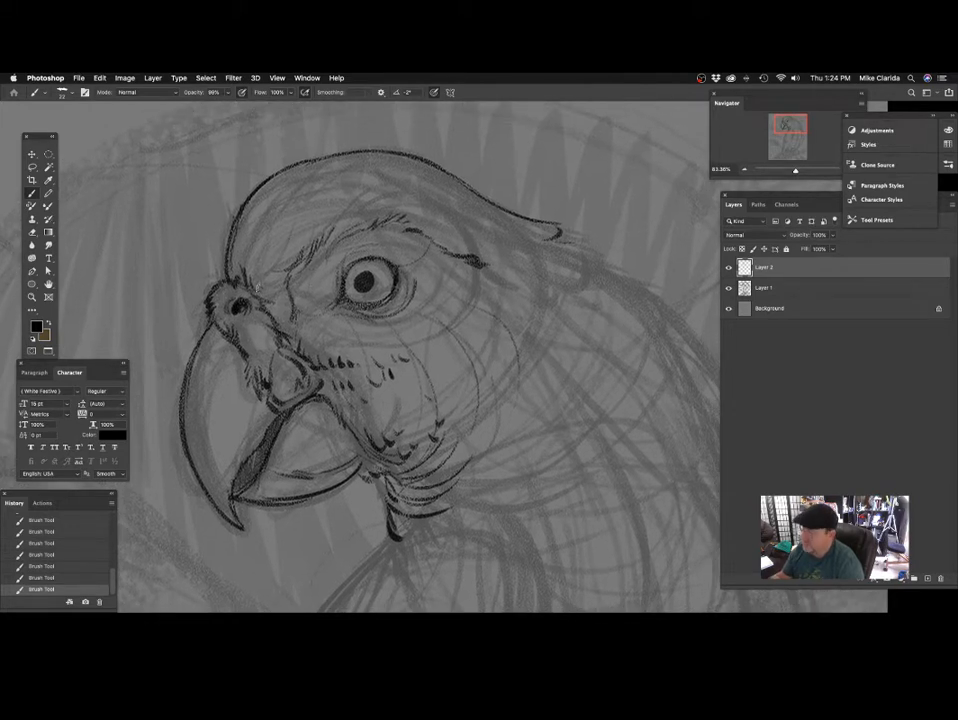
Undo the last stroke and draw small scalloped feather marks on the forehead between the nostril and the brow.
key("super+z")
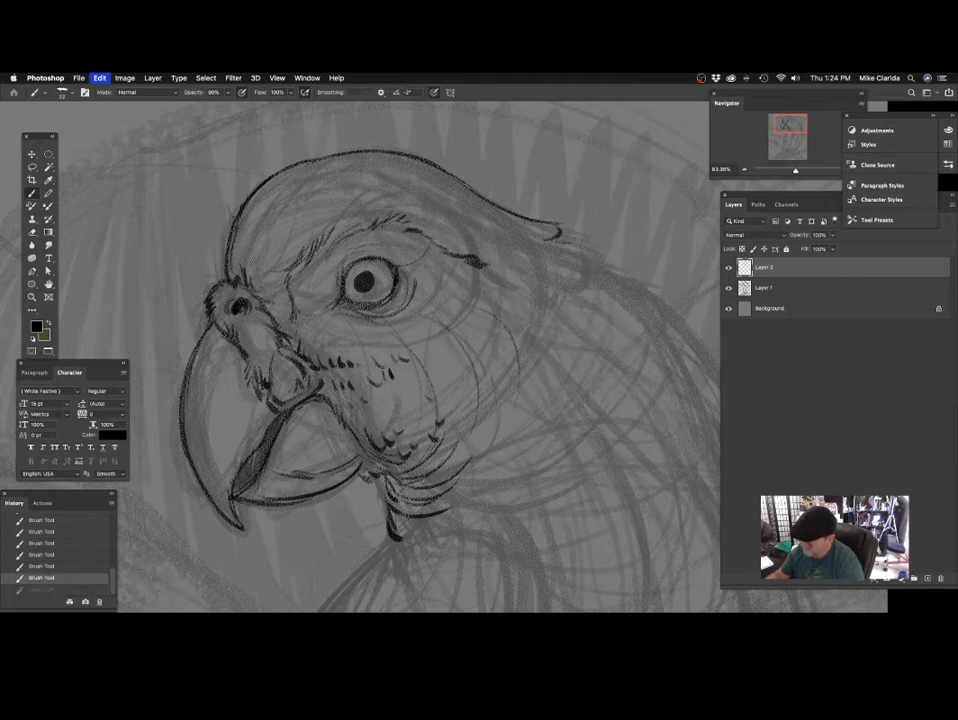
left_click_drag(251, 262, 258, 251)
left_click_drag(329, 281, 328, 292)
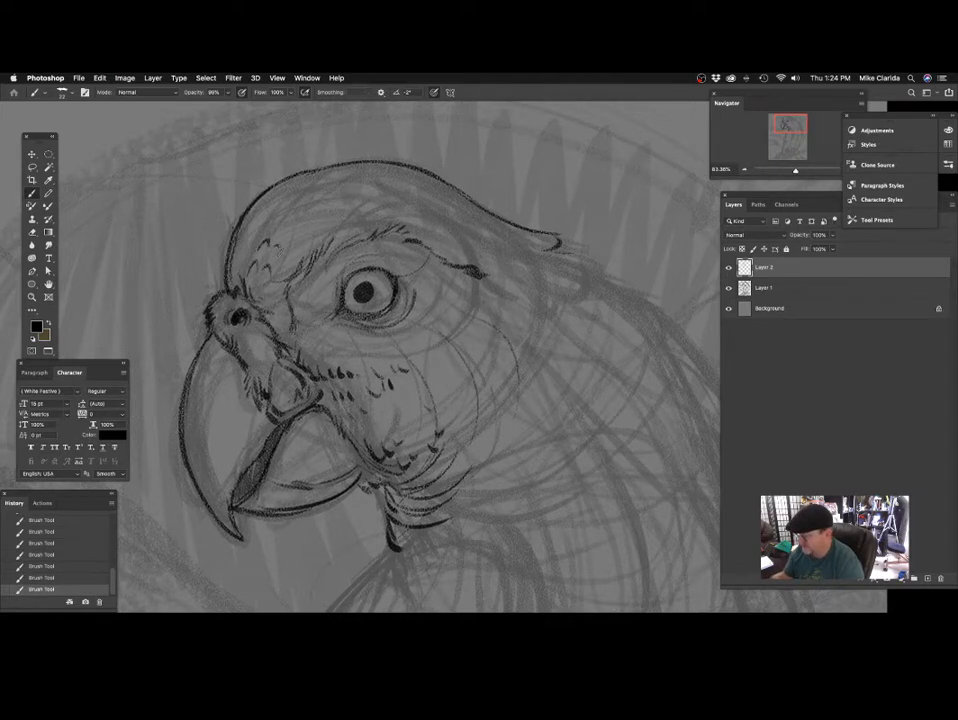
mouse_move(309, 245)
left_mouse_down()
mouse_move(308, 255)
mouse_move(342, 250)
left_mouse_up()
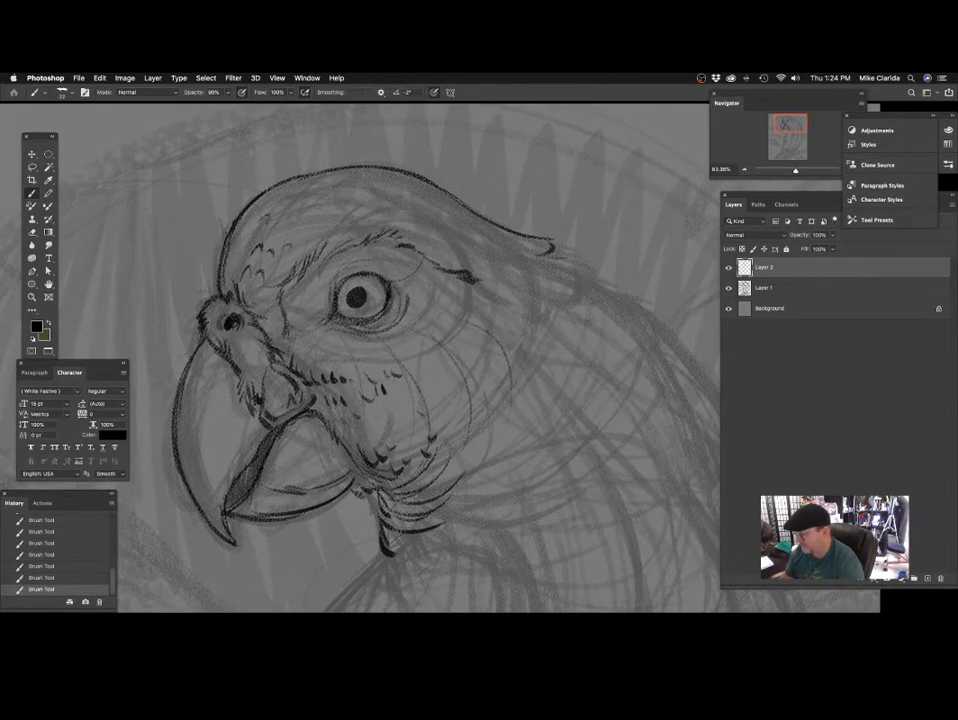
left_click_drag(410, 388, 399, 342)
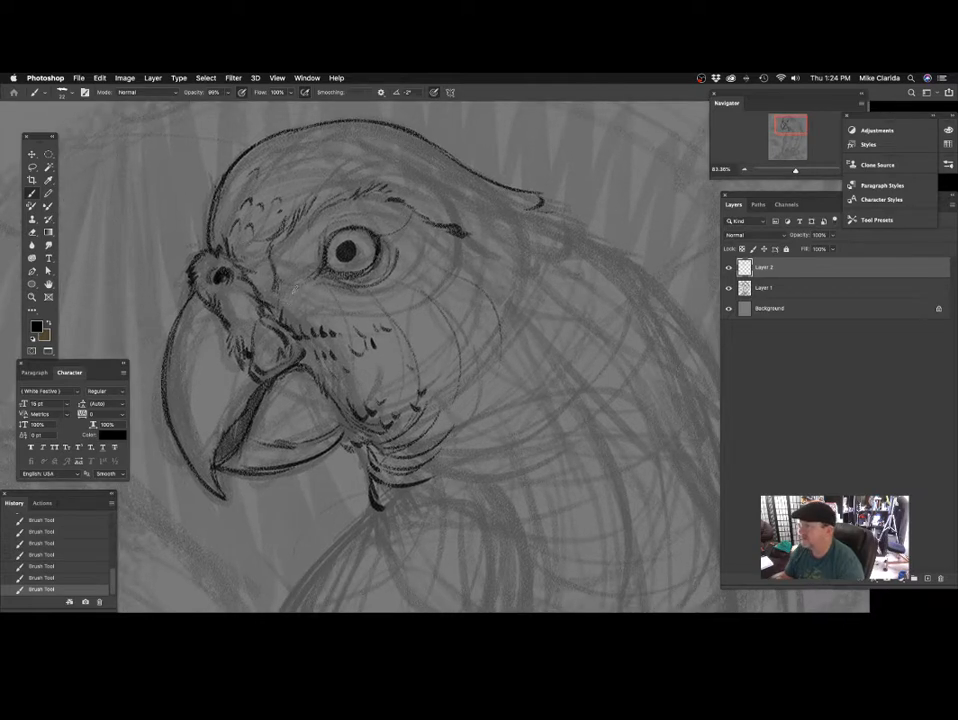
left_click_drag(420, 263, 365, 278)
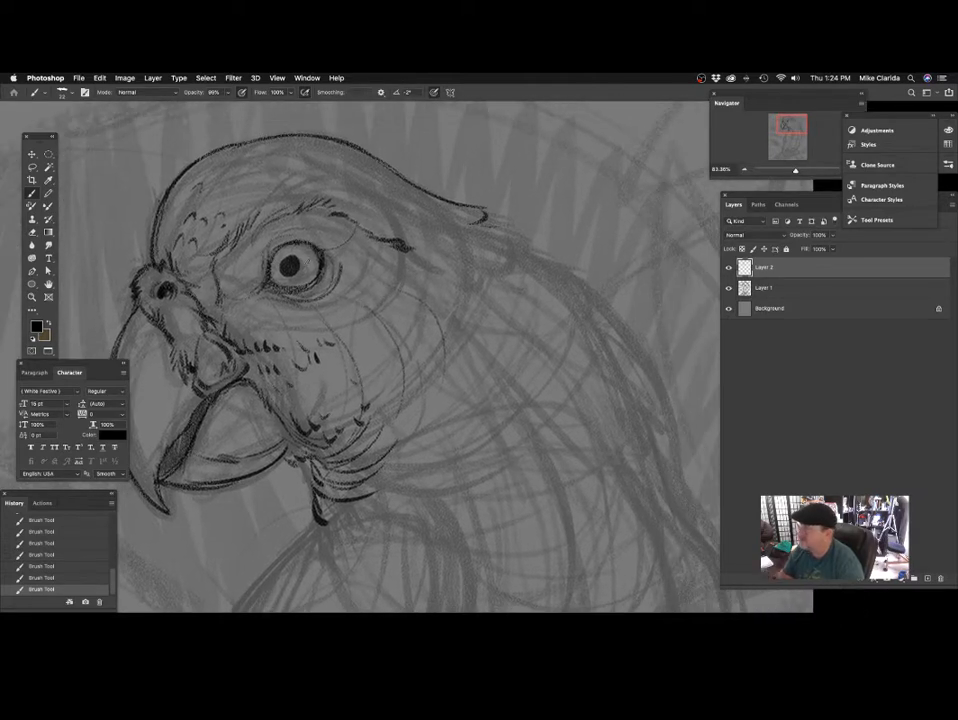
Draw rows of small scalloped feather ticks across the cheek below the eye and up to the rear end of the brow.
left_click_drag(306, 263, 247, 274)
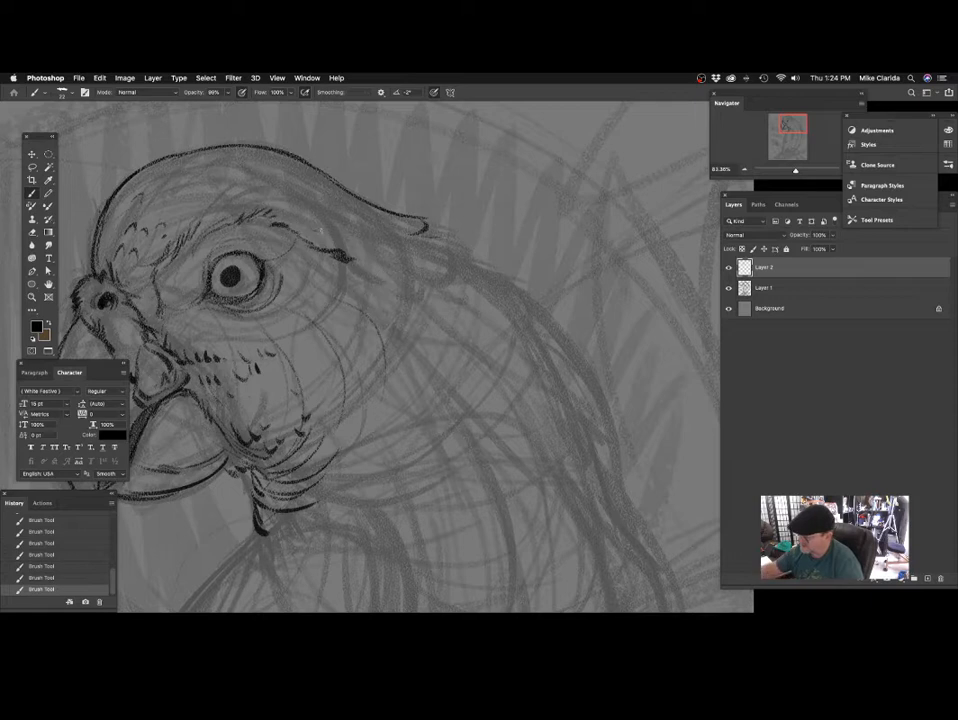
left_click_drag(372, 240, 350, 240)
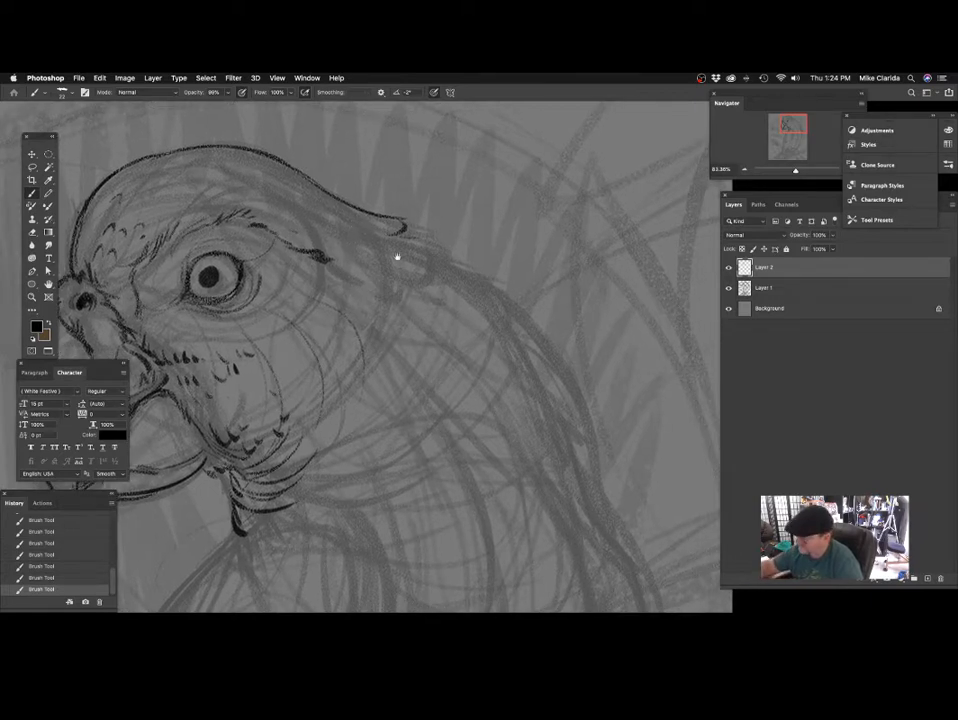
left_click_drag(403, 278, 417, 252)
left_click_drag(427, 302, 436, 286)
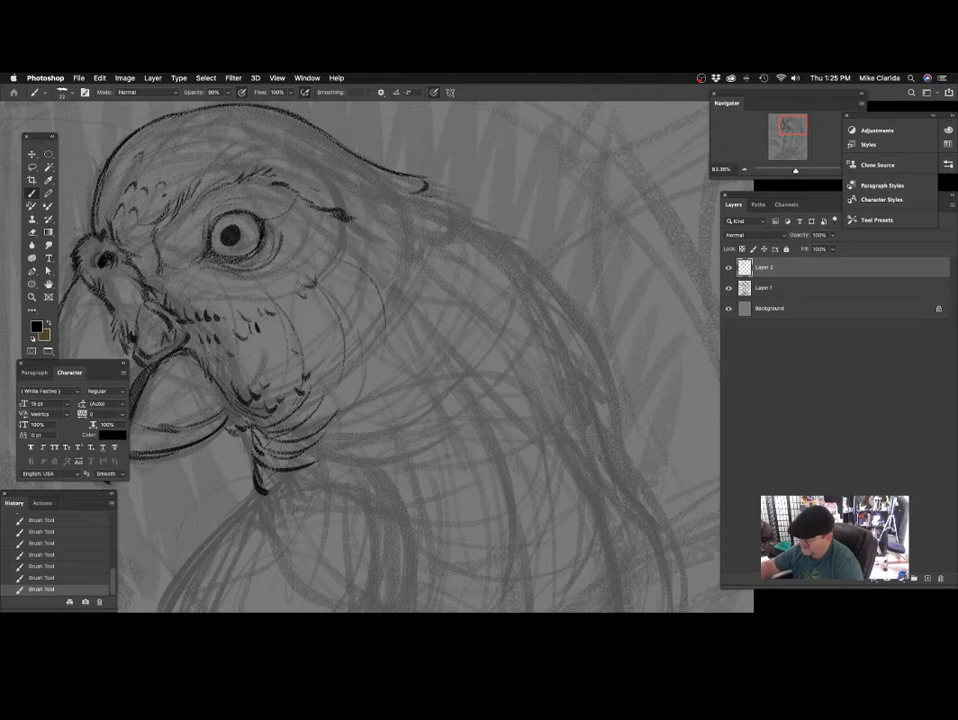
mouse_move(305, 318)
left_mouse_down()
mouse_move(278, 255)
mouse_move(246, 268)
left_mouse_up()
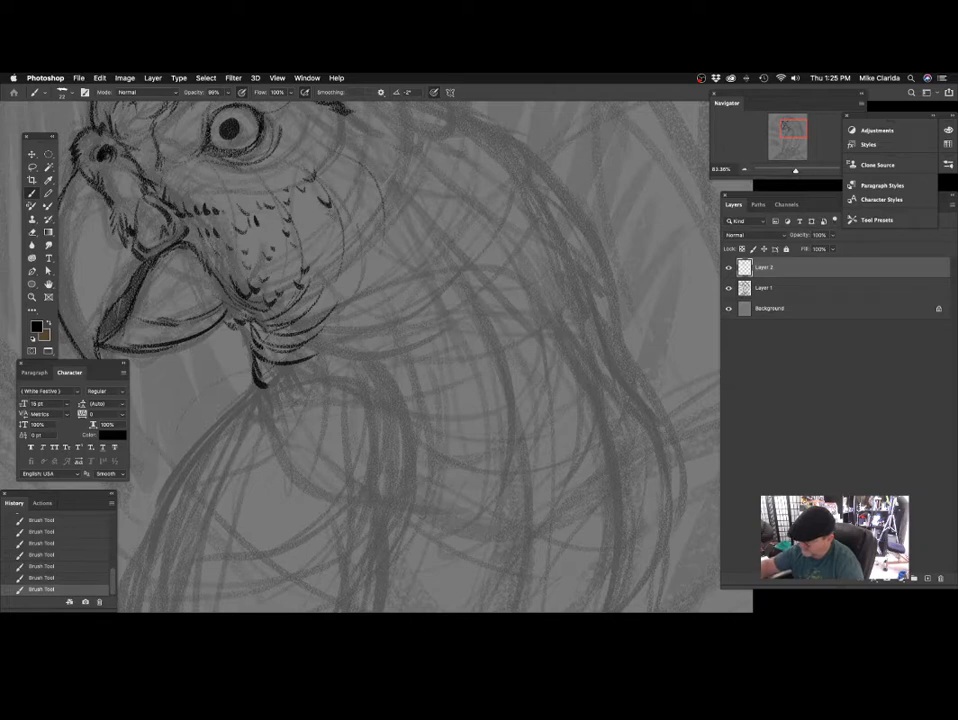
left_click_drag(370, 235, 354, 253)
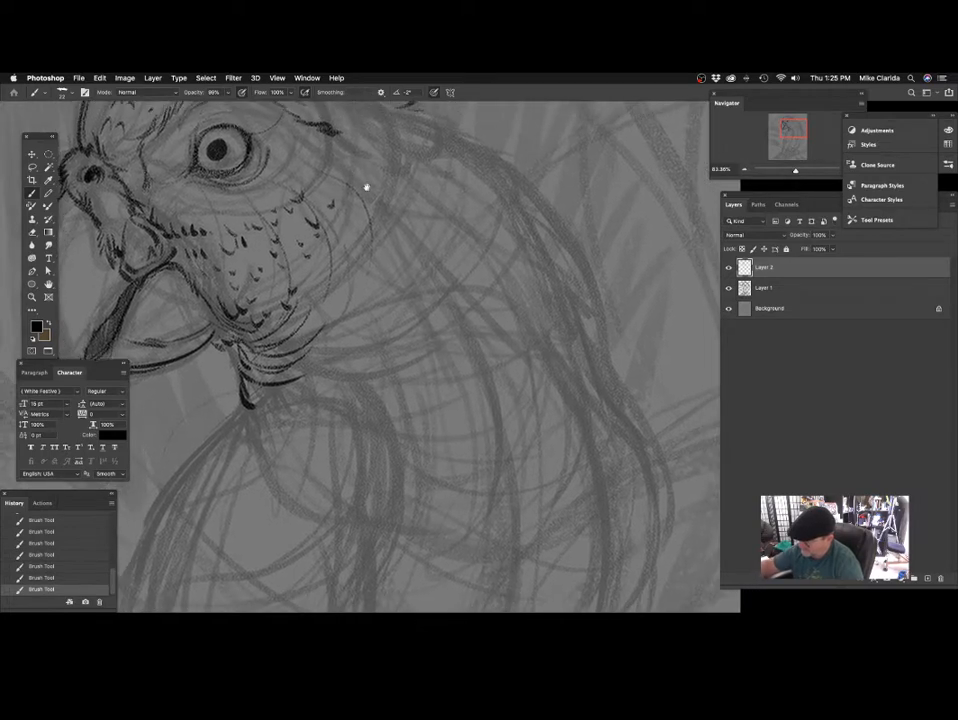
left_click_drag(363, 188, 362, 214)
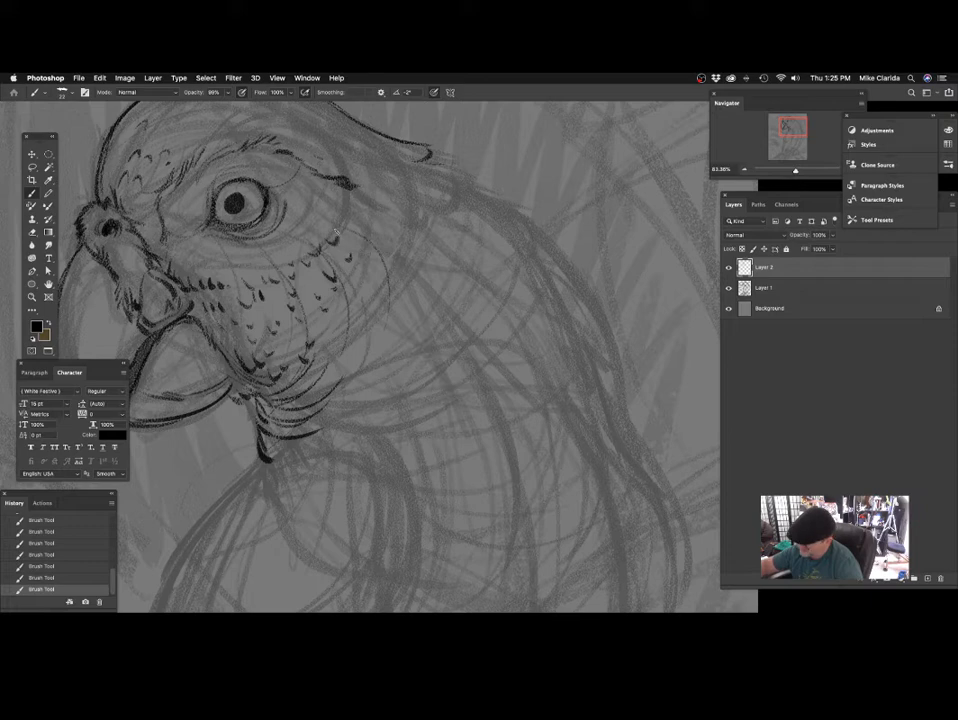
scroll(481, 242, "down", 6)
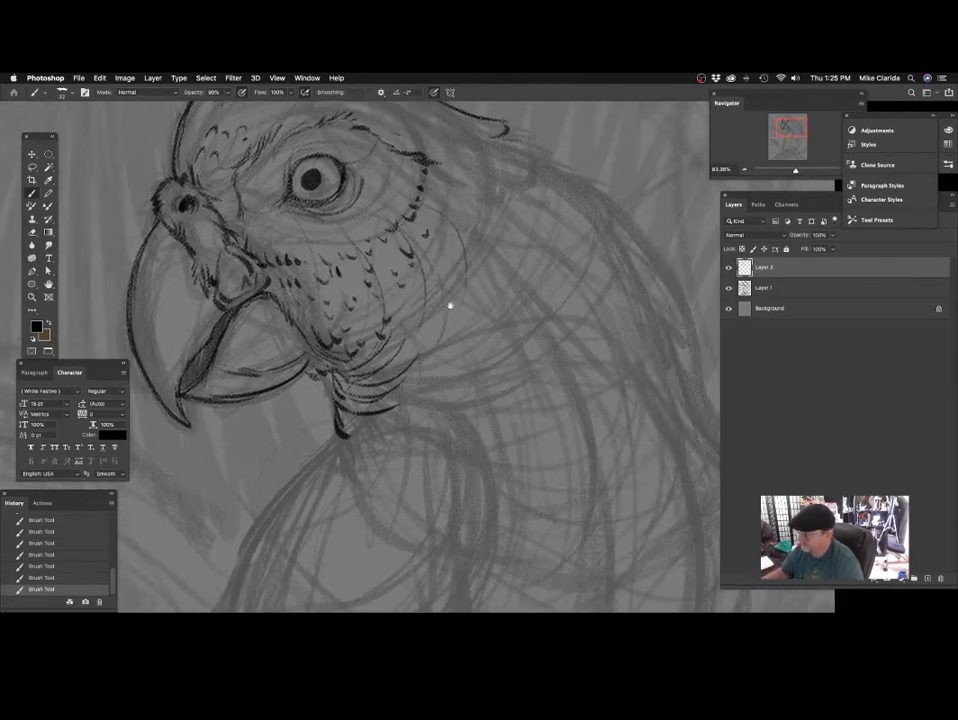
scroll(452, 363, "up", 6)
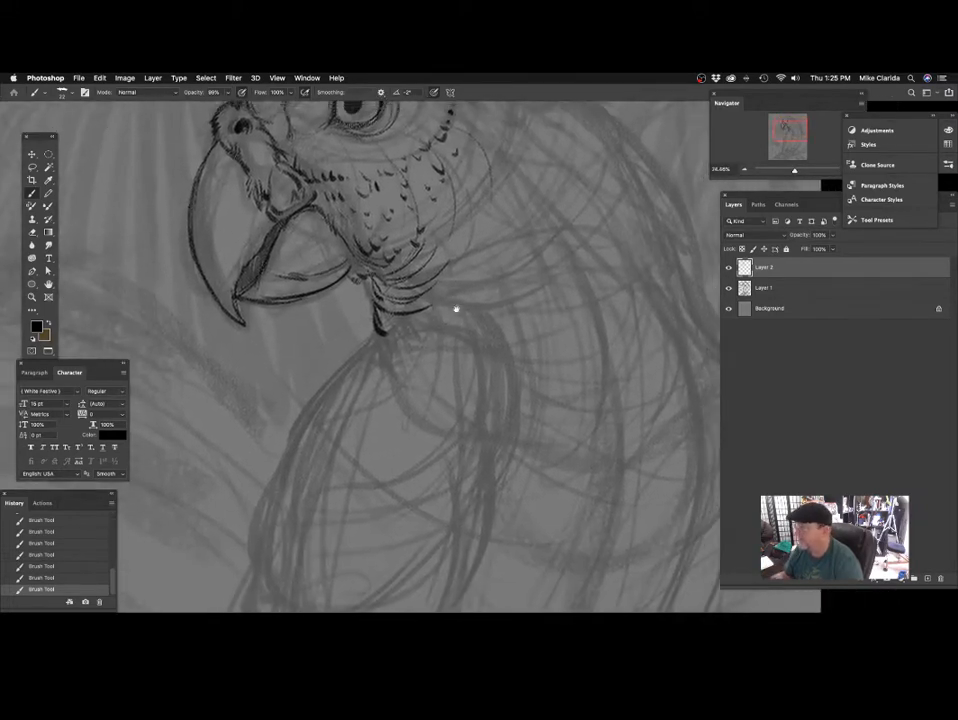
scroll(362, 318, "right", 3)
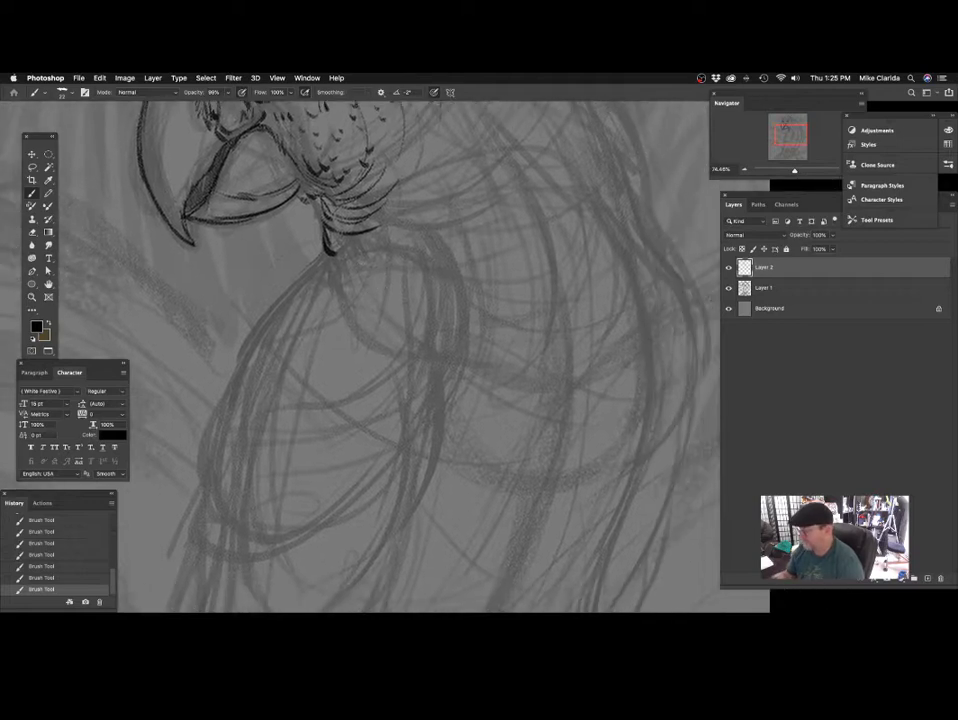
Draw the breast's front edge down from the throat with a curved feather inside it, and set the brush opacity to 100%.
mouse_move(330, 250)
left_mouse_down()
mouse_move(285, 305)
mouse_move(350, 316)
left_mouse_up()
scroll(408, 316, "down", 3)
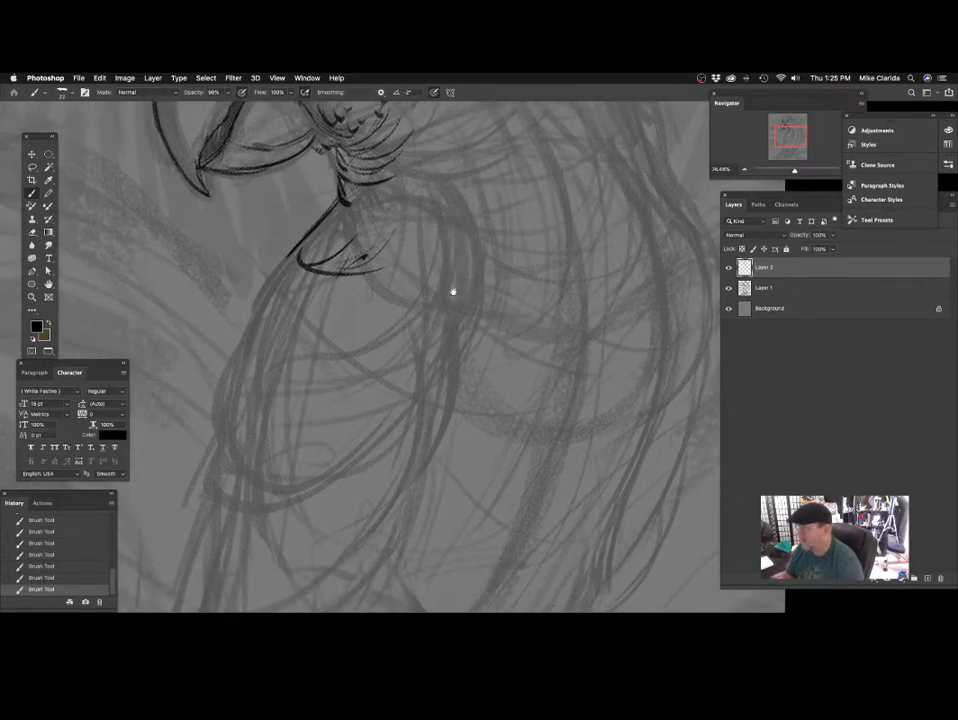
key("0")
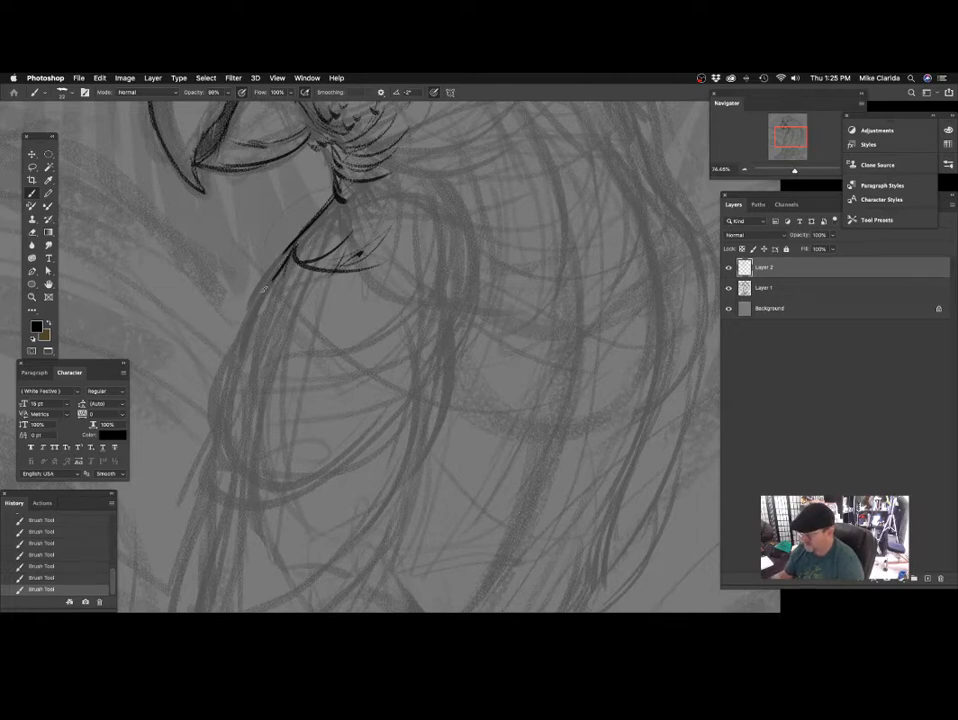
scroll(275, 290, "down", 2)
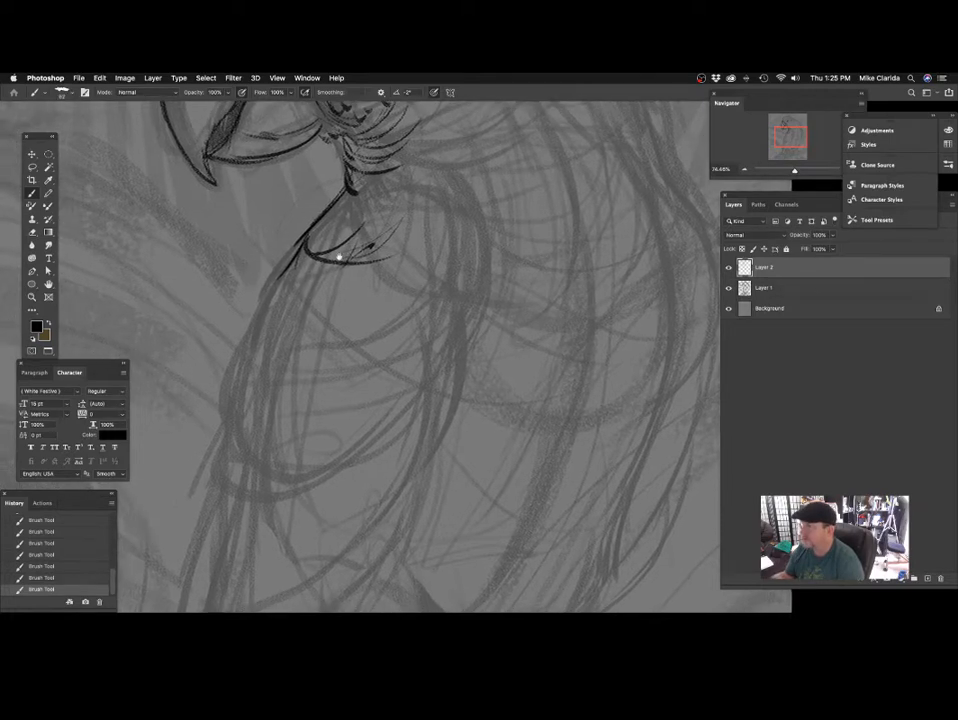
Extend and thicken the breast's front edge with heavy strokes and undo the last three strokes.
left_click_drag(303, 236, 247, 304)
left_click_drag(300, 240, 241, 350)
left_click_drag(275, 291, 260, 337)
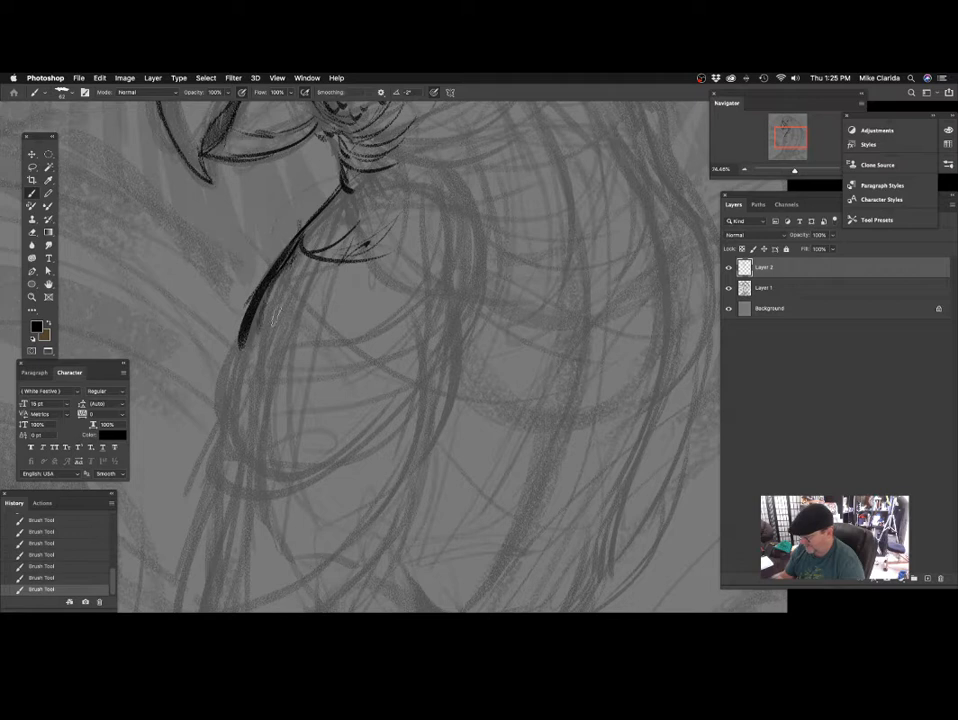
key("super+z")
key("super+z")
key("super+z")
key("super+shift+z")
key("super+shift+z")
key("super+shift+z")
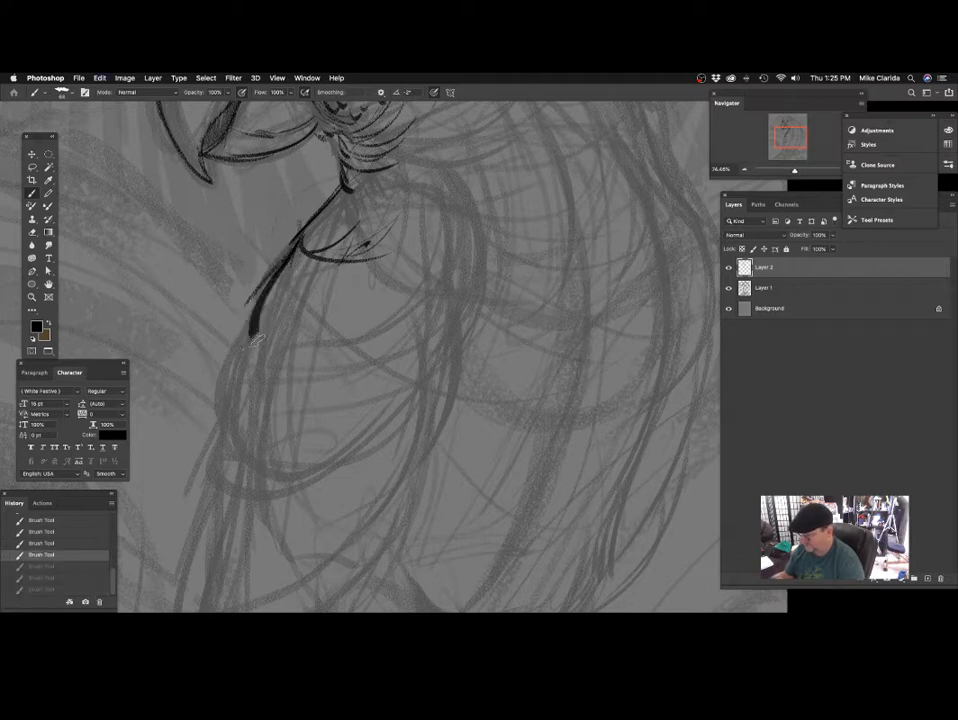
Shade the curved breast feather below the throat and draw a thick curve running back from the throat's base.
scroll(400, 225, "up", 5)
scroll(400, 225, "right", 5)
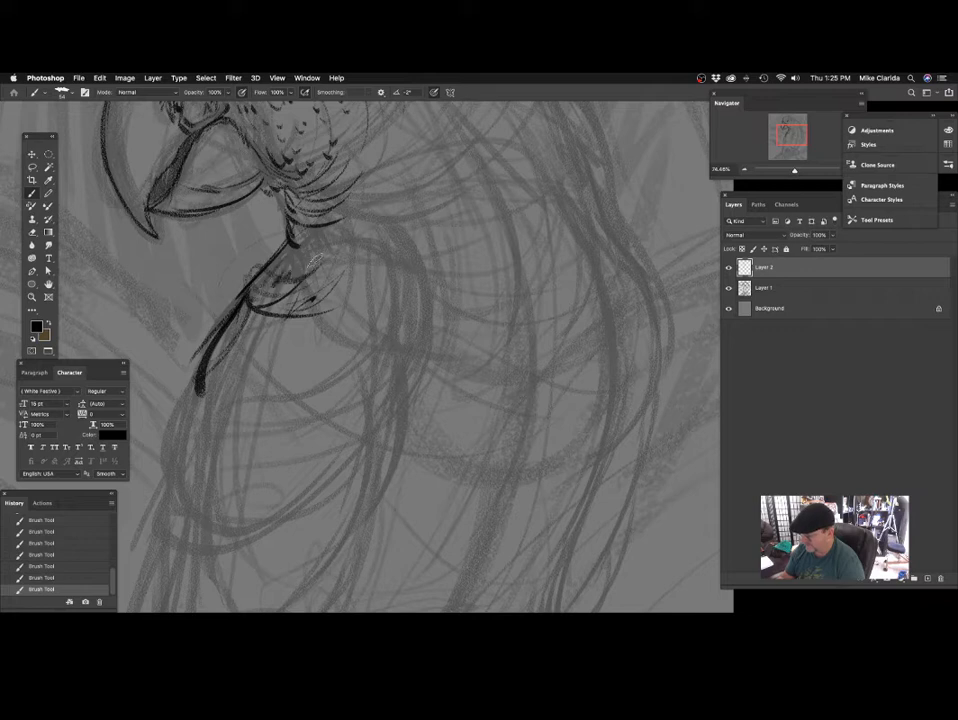
scroll(313, 259, "up", 2)
scroll(313, 259, "right", 4)
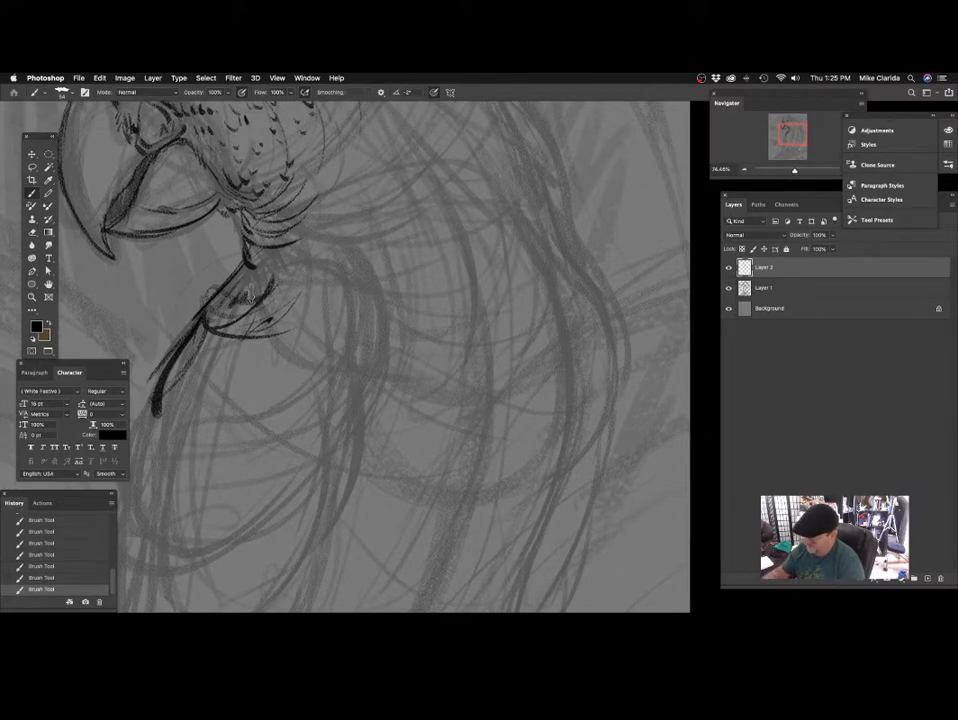
scroll(436, 235, "up", 3)
scroll(436, 235, "right", 2)
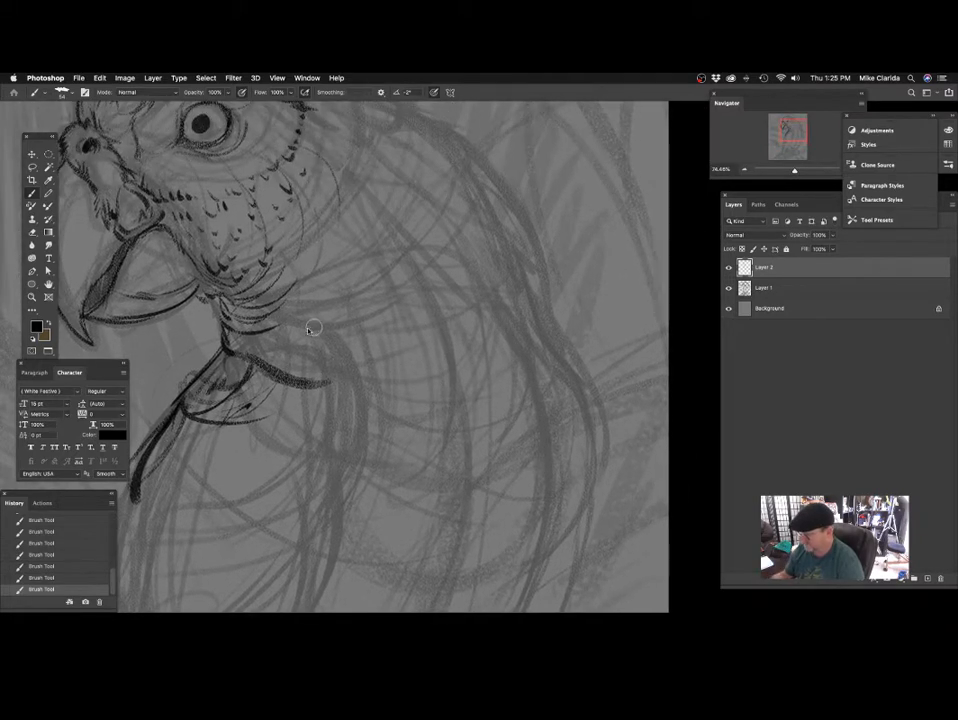
Draw a cluster of long upward-curving neck feathers behind the throat feathers.
scroll(312, 327, "right", 2)
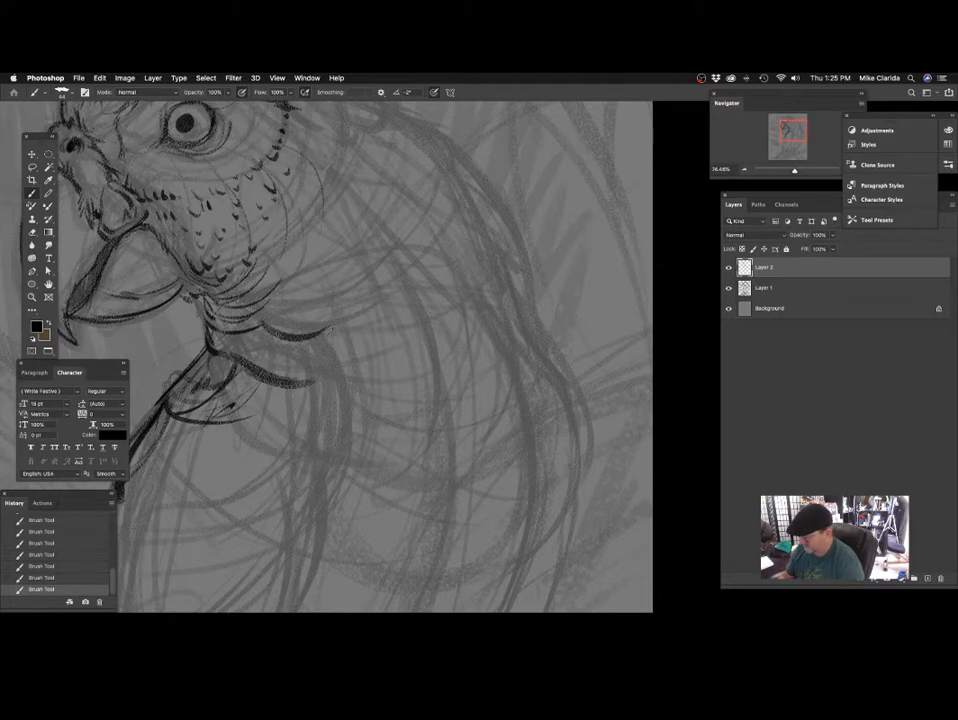
scroll(284, 318, "up", 3)
scroll(284, 318, "right", 2)
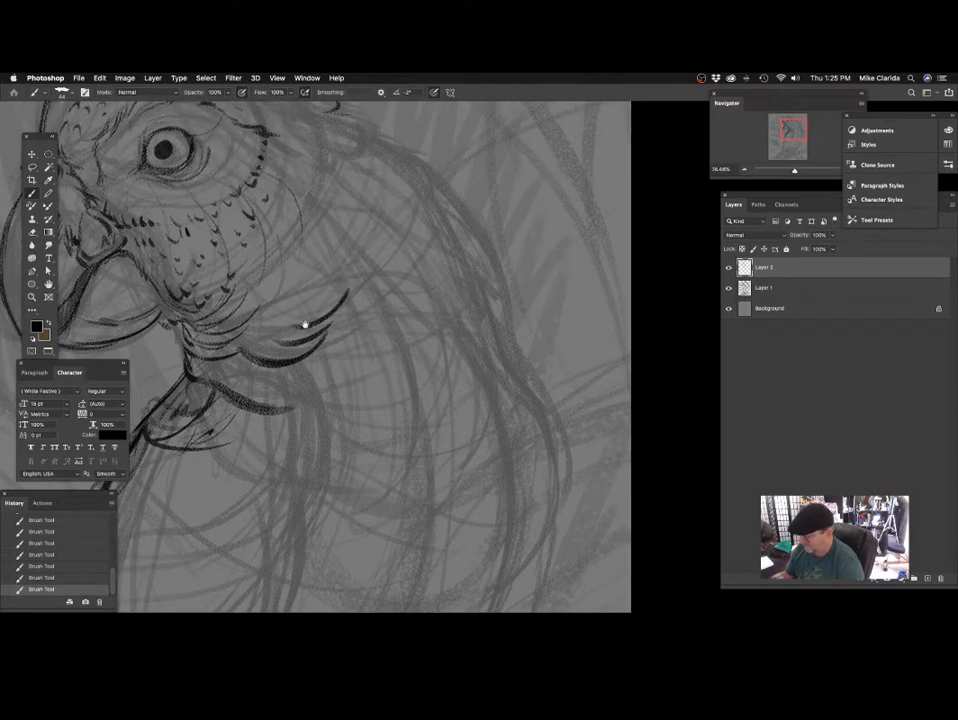
scroll(306, 320, "up", 3)
scroll(306, 320, "right", 1)
Draw layered curved feather strokes along the cheek's rear edge behind the eye.
scroll(381, 311, "left", 2)
scroll(381, 311, "down", 1)
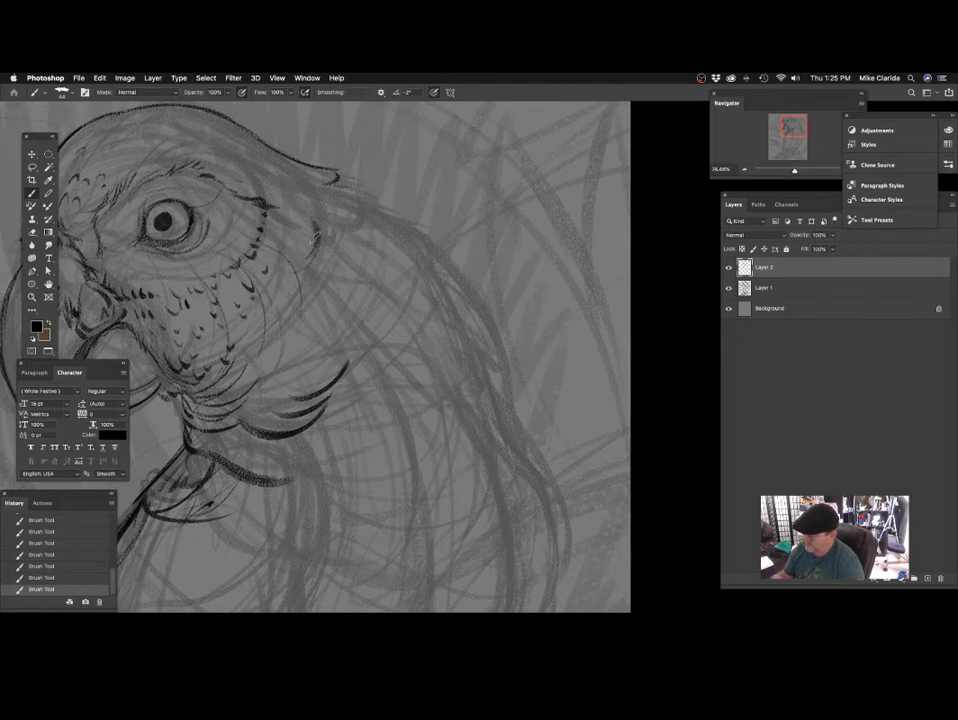
scroll(242, 206, "left", 2)
scroll(242, 206, "down", 1)
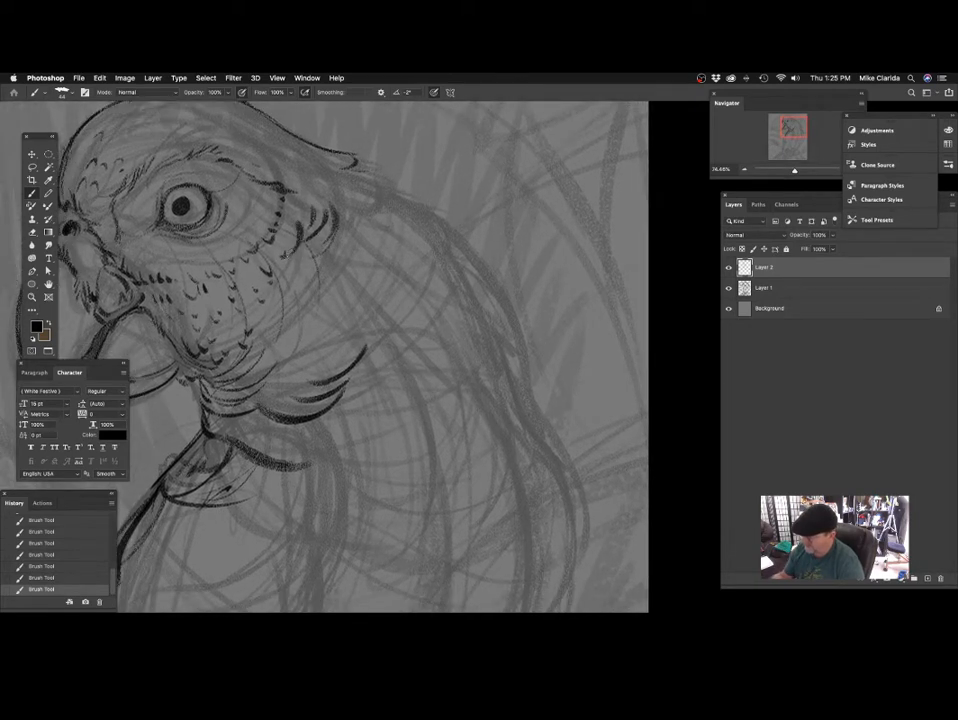
scroll(307, 253, "left", 5)
scroll(307, 253, "down", 1)
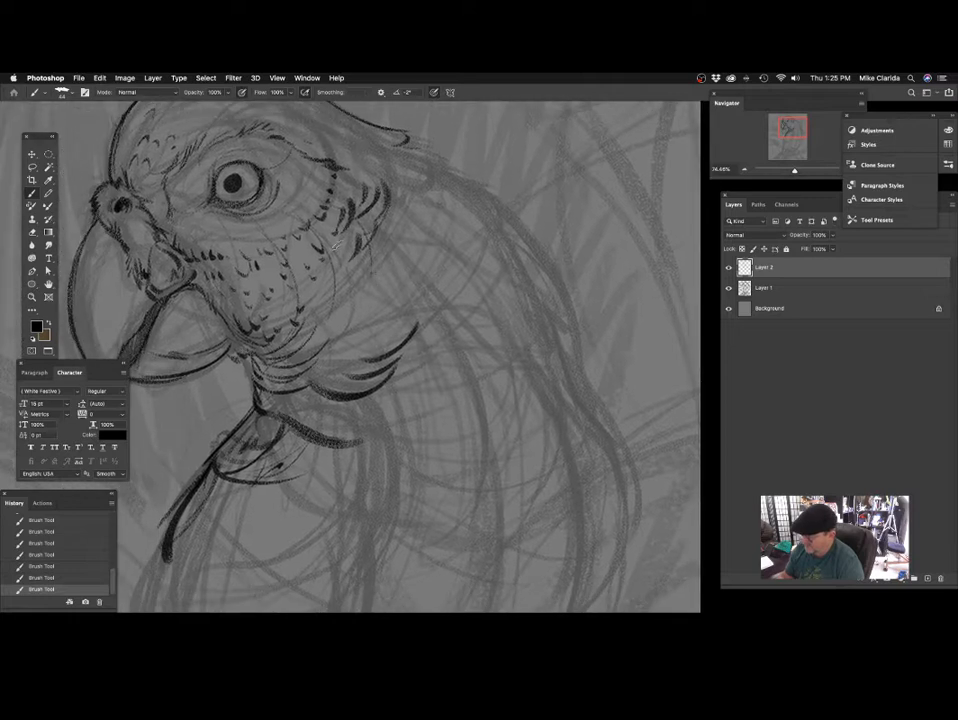
Add dark scalloped strokes from the cheek's rear edge across the middle of the cheek toward the beak.
scroll(365, 307, "left", 2)
scroll(365, 307, "right", 1)
scroll(365, 307, "down", 1)
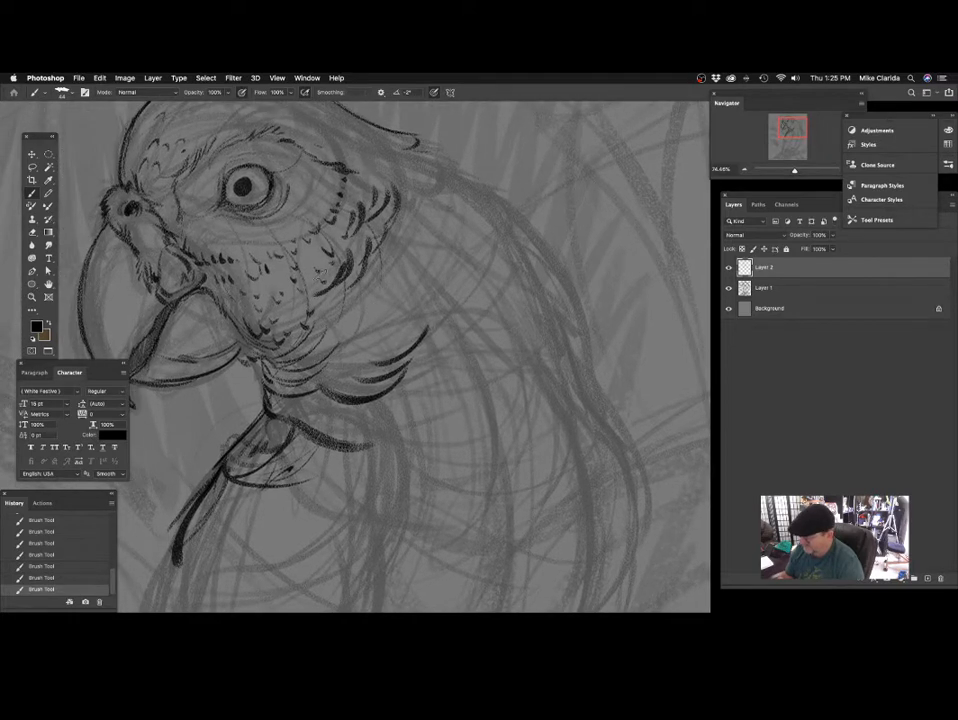
scroll(320, 268, "left", 2)
scroll(320, 268, "up", 1)
scroll(320, 268, "down", 1)
scroll(300, 285, "down", 2)
scroll(300, 285, "left", 1)
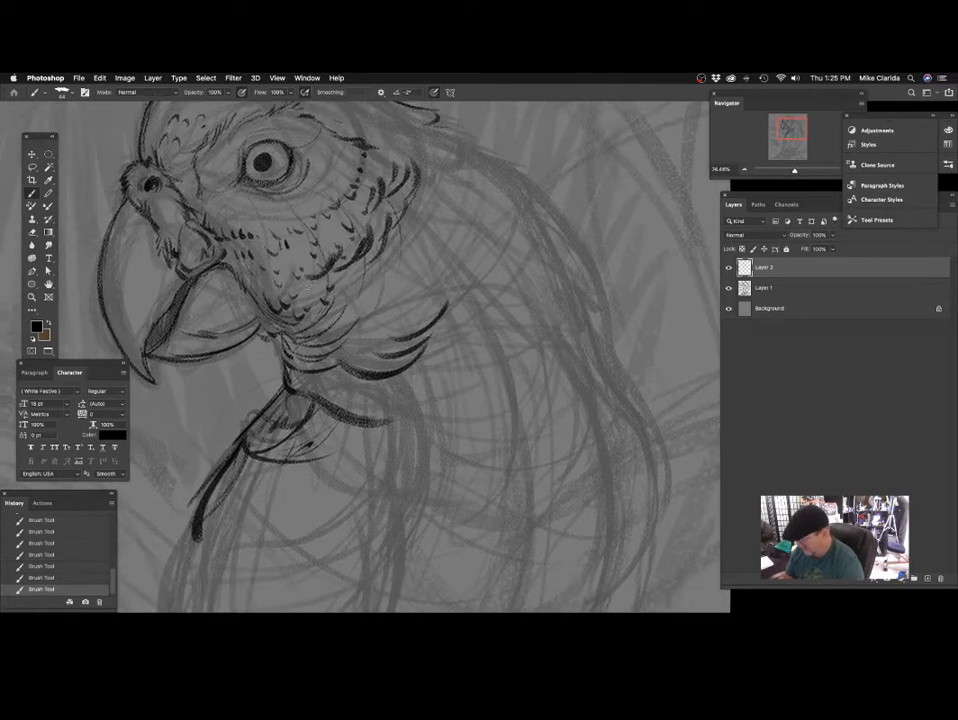
scroll(312, 286, "up", 1)
scroll(312, 286, "left", 1)
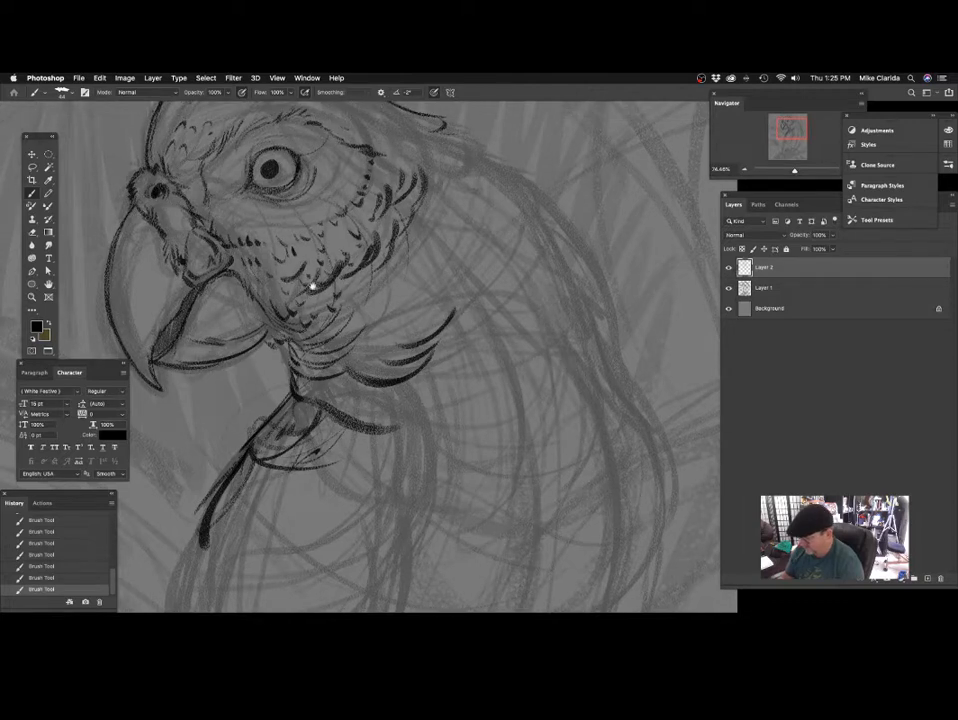
Fill the cheek below and behind the eye with denser, darker scalloped feather marks.
scroll(312, 286, "up", 4)
scroll(312, 286, "right", 2)
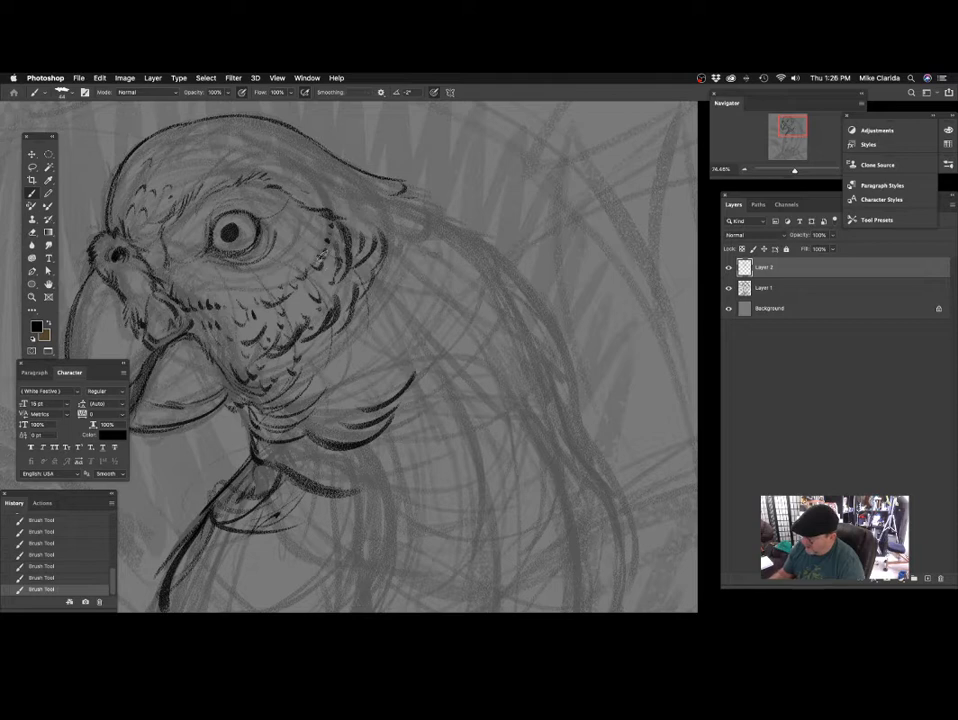
left_click_drag(330, 400, 381, 379)
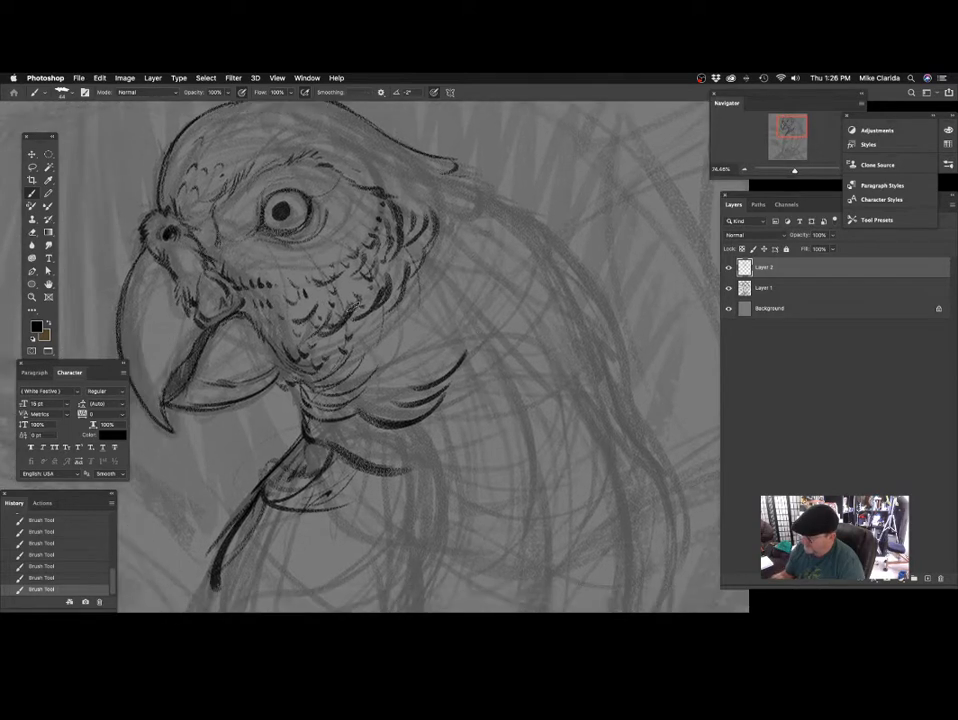
left_click_drag(361, 264, 375, 301)
left_click_drag(311, 275, 365, 244)
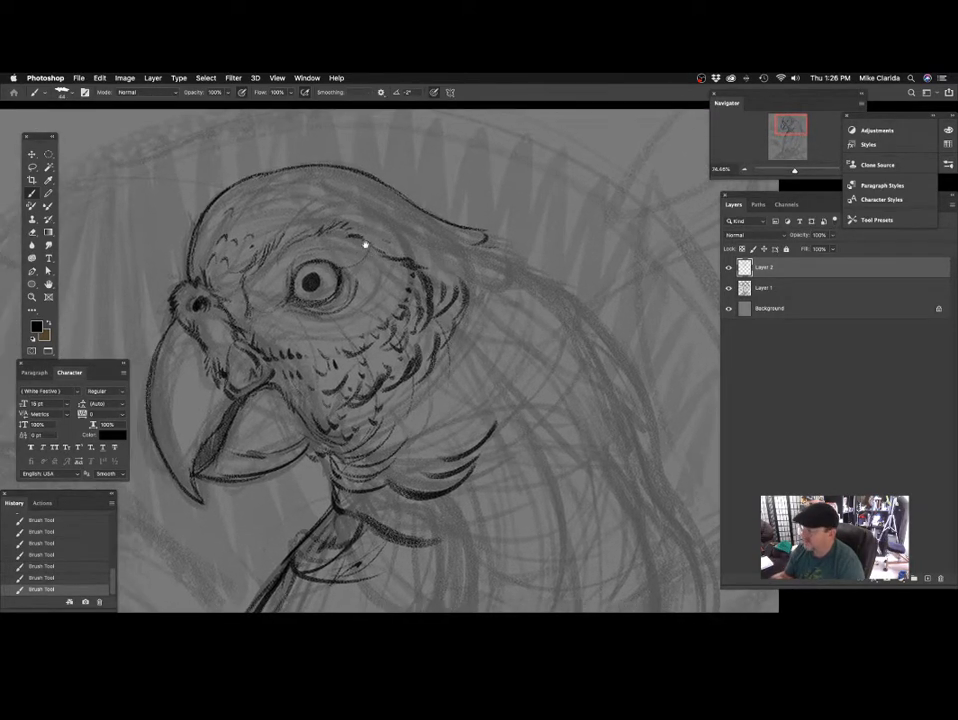
Undo the last stroke, add a small feather mark on the rear crown and darken the feather tuft at the crown's back tip.
left_click_drag(284, 243, 313, 213)
left_click_drag(368, 239, 373, 231)
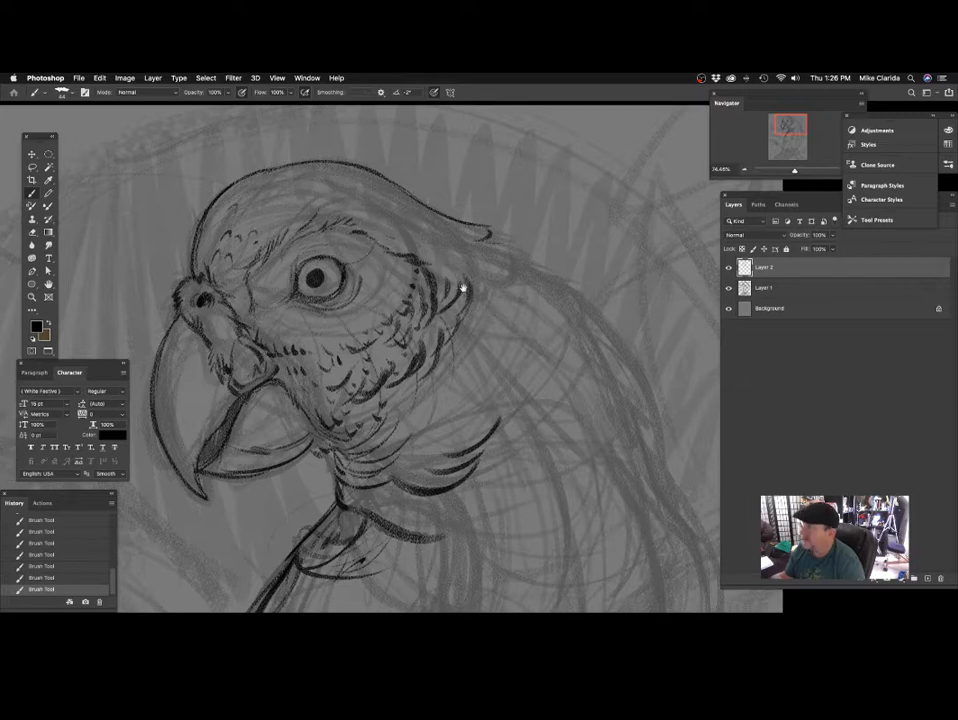
left_click_drag(463, 289, 383, 282)
key("ctrl+z")
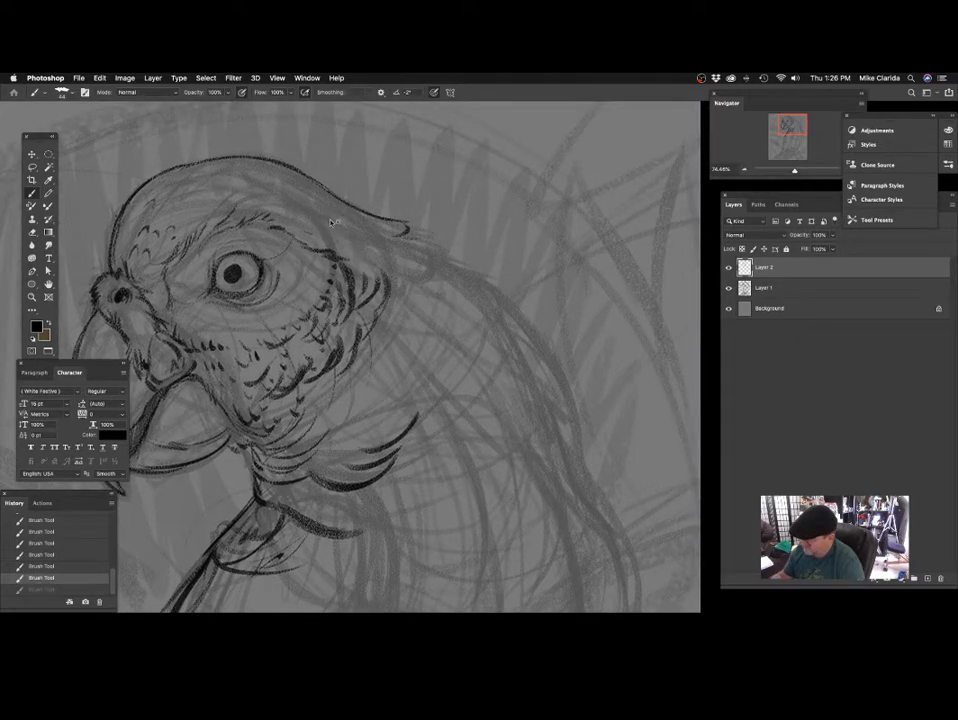
left_click_drag(337, 209, 333, 222)
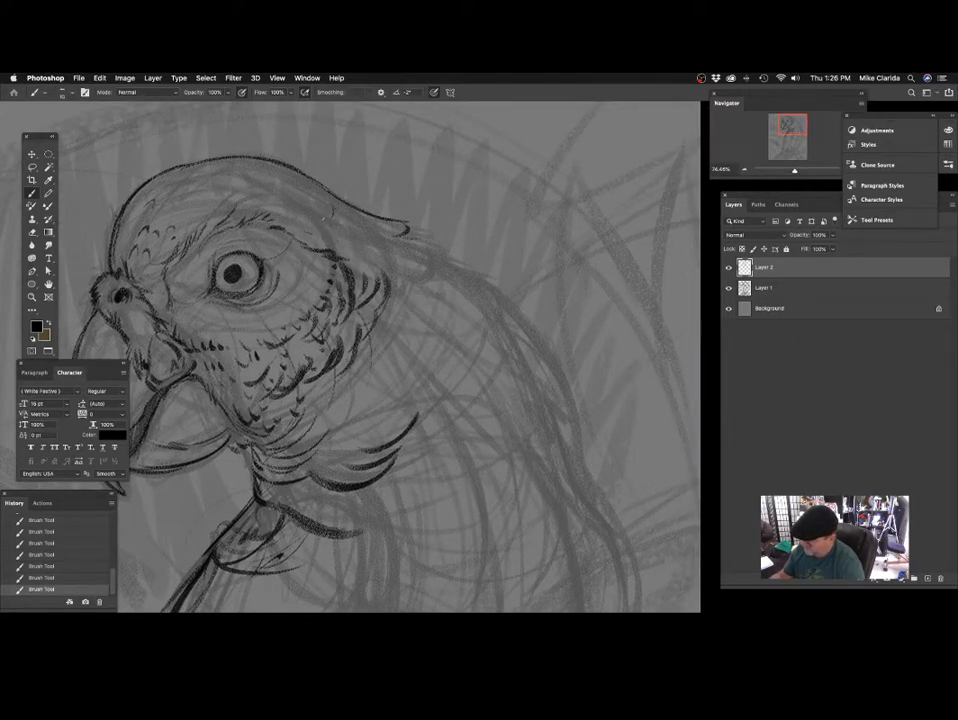
mouse_move(389, 262)
left_mouse_down()
mouse_move(363, 265)
mouse_move(338, 252)
mouse_move(351, 232)
mouse_move(331, 237)
left_mouse_up()
left_click_drag(336, 310, 332, 280)
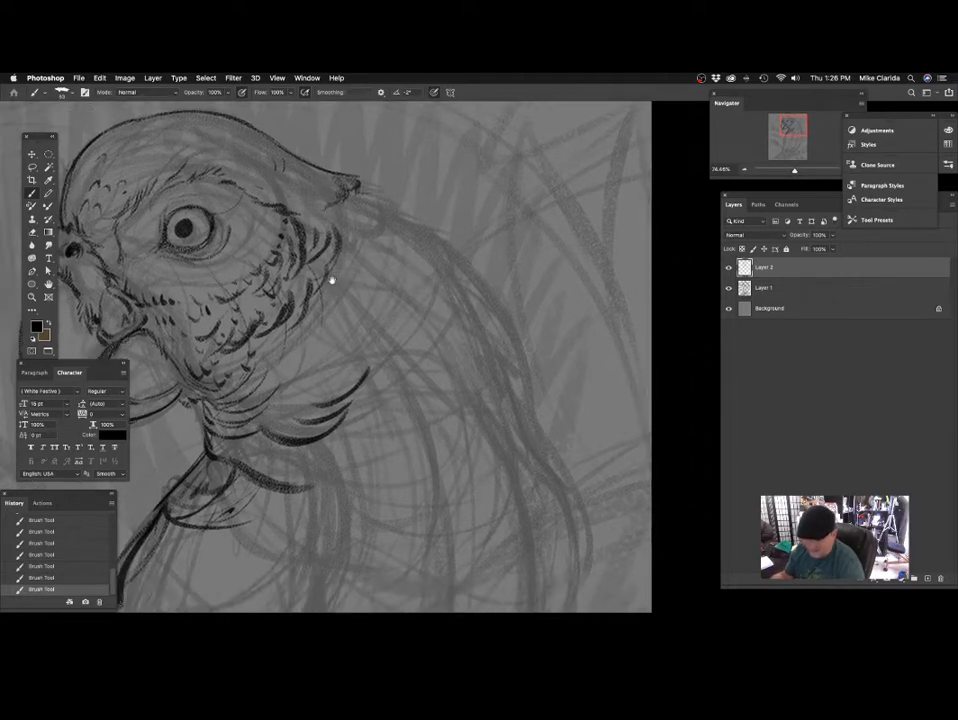
Thicken the upper beak's outer curve, undo the last stroke and add detail along the upper beak's inner edge.
left_click_drag(352, 341, 560, 314)
left_click_drag(334, 320, 358, 296)
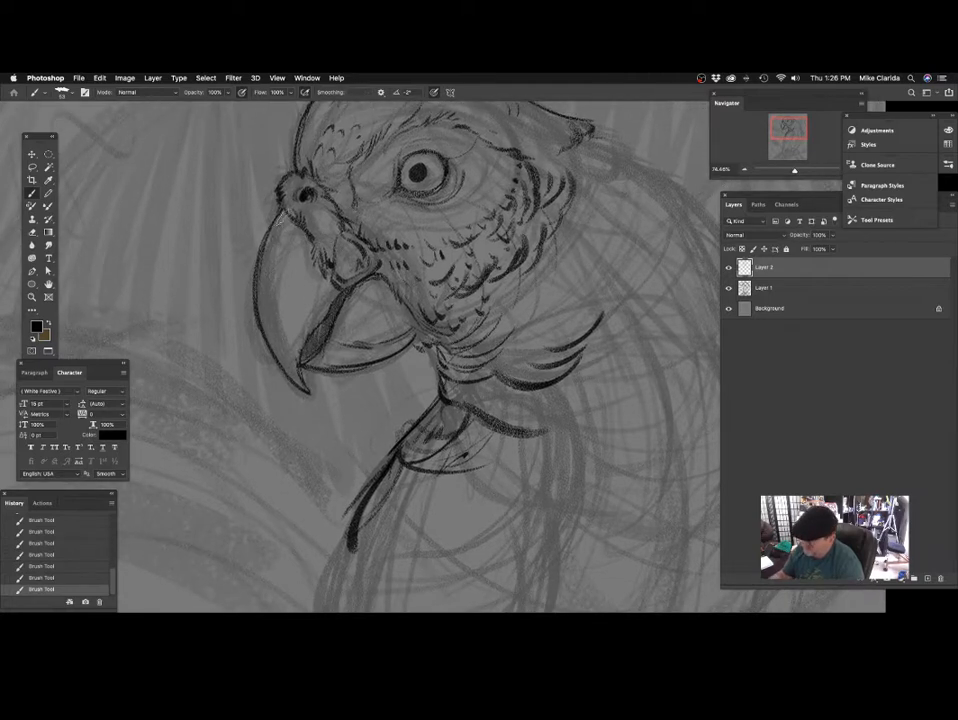
left_click_drag(284, 214, 262, 328)
left_click_drag(265, 247, 279, 358)
mouse_move(300, 310)
left_mouse_down()
mouse_move(286, 317)
mouse_move(318, 291)
left_mouse_up()
key("super+z")
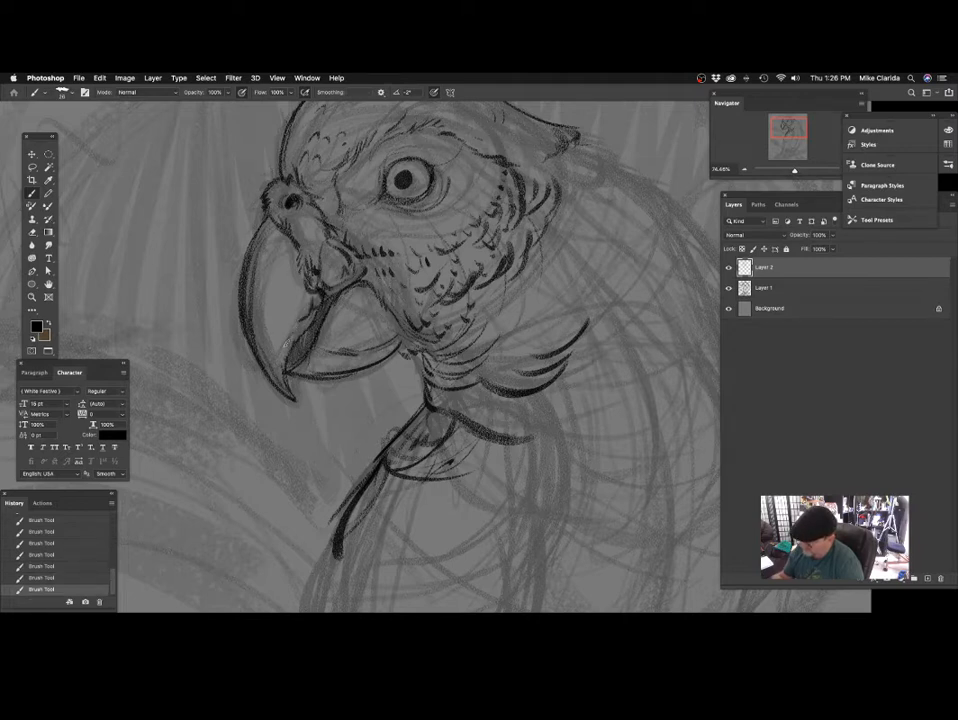
left_click_drag(328, 339, 317, 345)
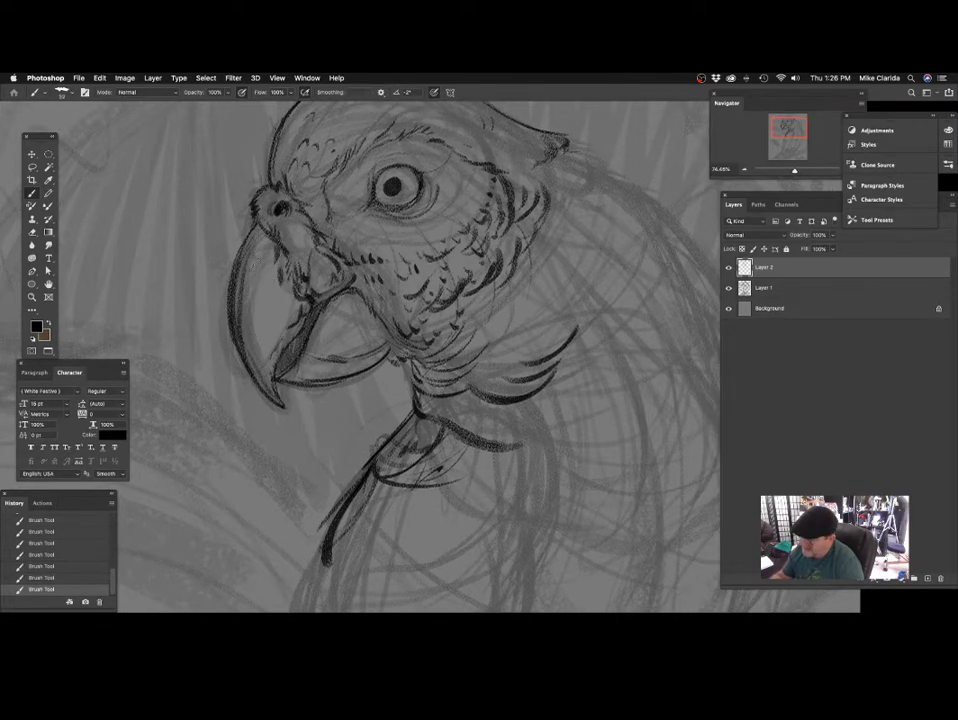
Strengthen the eye's dark outline and add shading strokes beneath the eye and at its front corner.
left_click_drag(364, 390, 335, 450)
left_click_drag(311, 355, 288, 285)
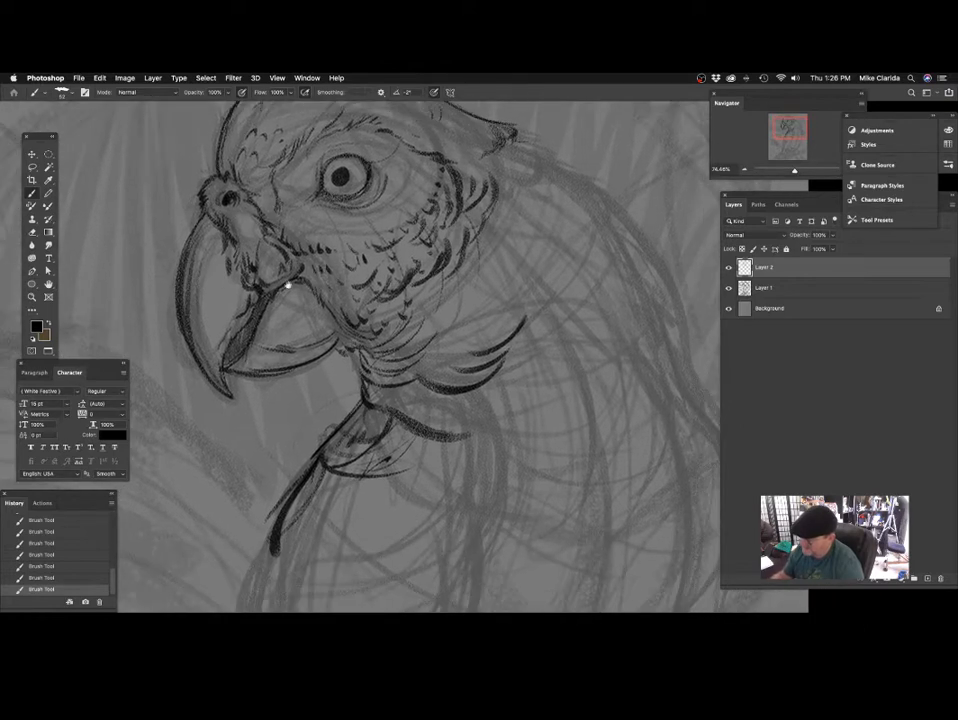
mouse_move(263, 236)
left_mouse_down()
mouse_move(263, 286)
mouse_move(292, 275)
left_mouse_up()
left_click_drag(313, 317, 327, 273)
mouse_move(248, 321)
left_mouse_down()
mouse_move(312, 319)
mouse_move(352, 308)
mouse_move(355, 297)
mouse_move(304, 319)
mouse_move(362, 294)
left_mouse_up()
left_click_drag(436, 224, 395, 353)
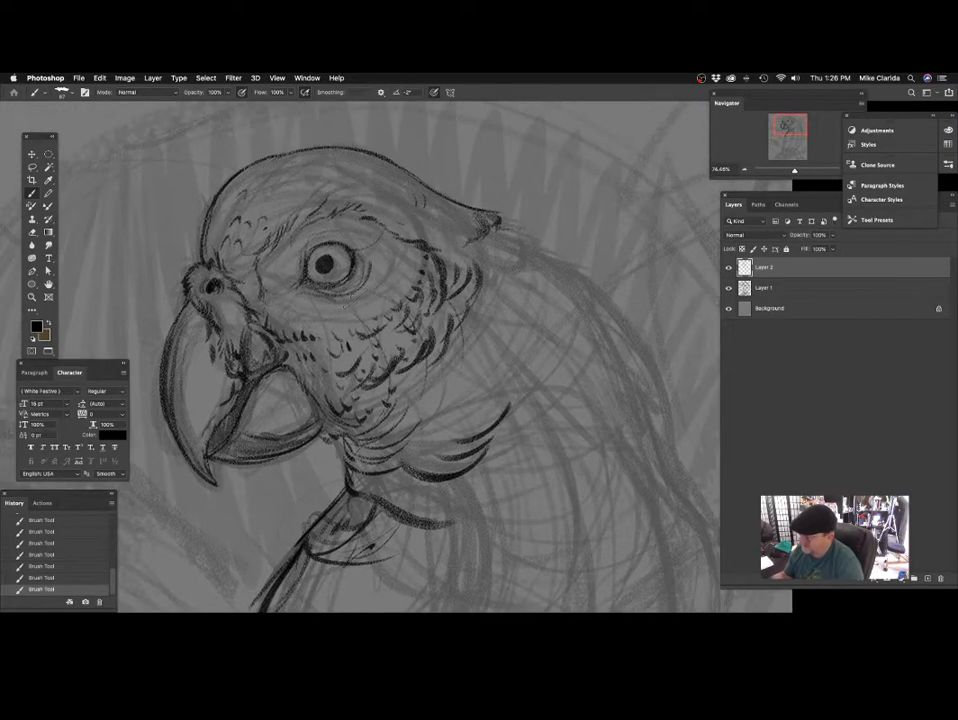
mouse_move(323, 254)
left_mouse_down()
mouse_move(348, 255)
mouse_move(342, 260)
left_mouse_up()
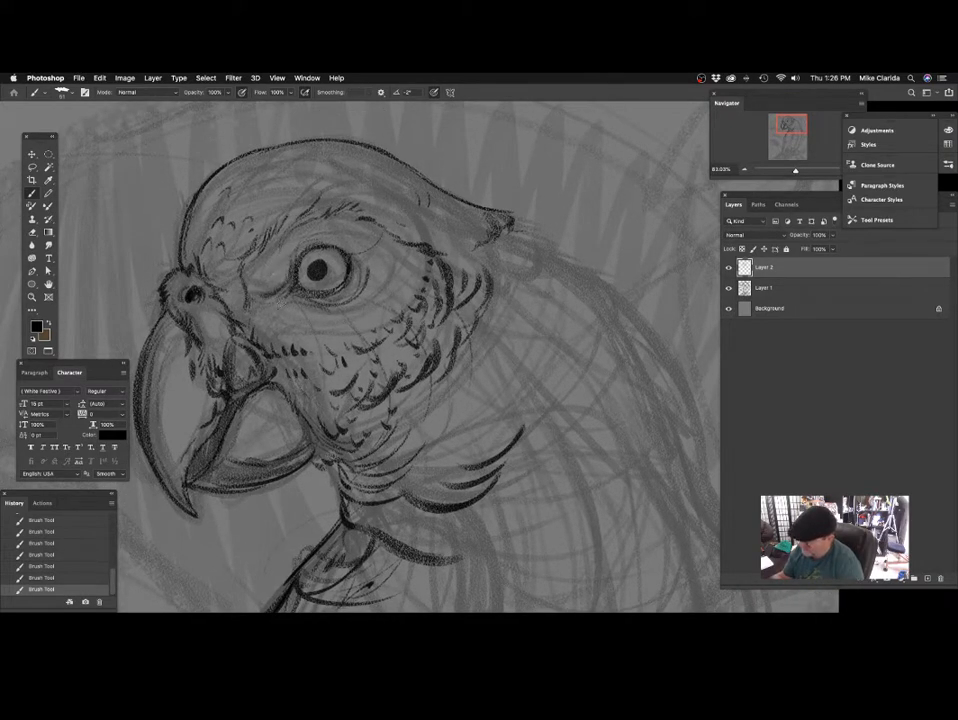
left_click_drag(342, 260, 340, 246)
left_click_drag(281, 291, 300, 294)
left_click_drag(373, 301, 370, 279)
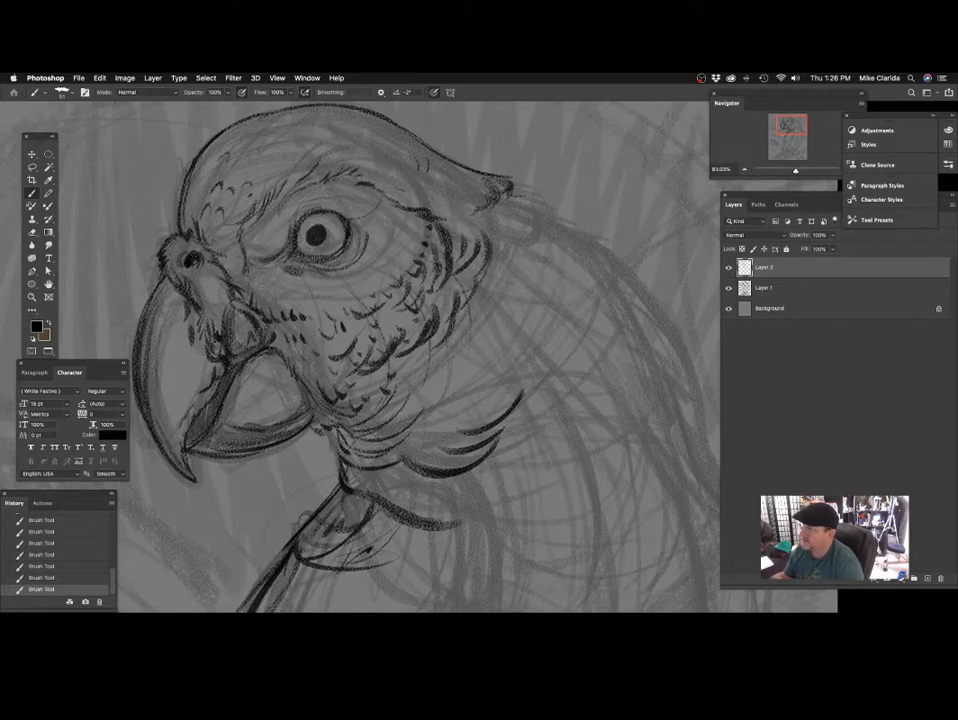
Darken the row of small feather marks below the eye where the front of the cheek meets the beak.
mouse_move(337, 325)
left_mouse_down()
mouse_move(304, 277)
mouse_move(318, 271)
mouse_move(299, 280)
mouse_move(247, 262)
left_mouse_up()
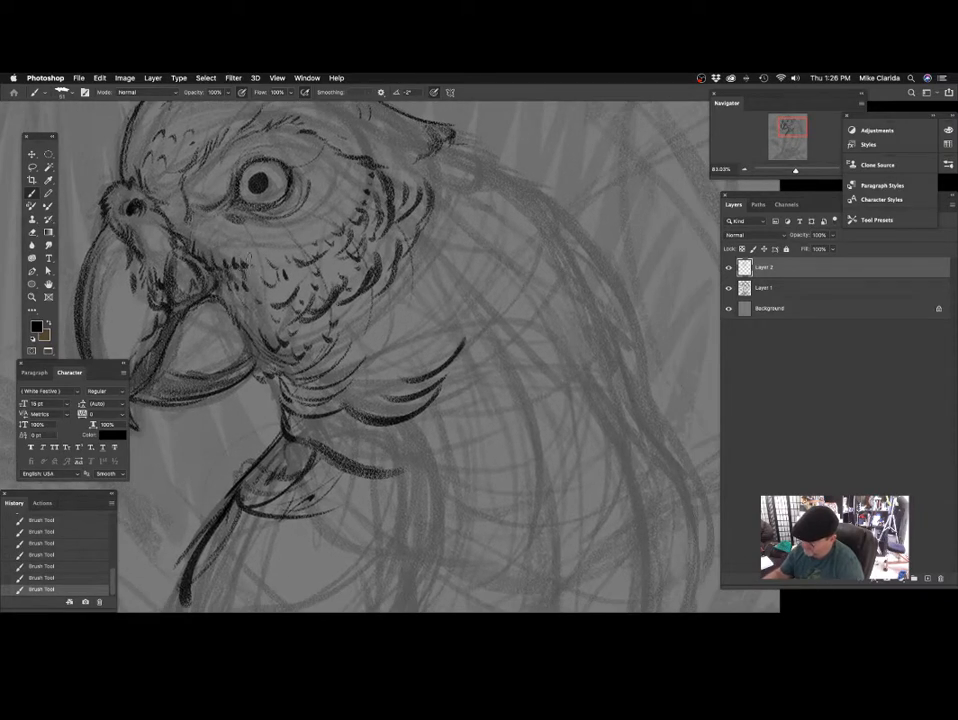
mouse_move(412, 234)
left_mouse_down()
mouse_move(423, 291)
mouse_move(391, 263)
left_mouse_up()
left_click_drag(398, 238, 447, 313)
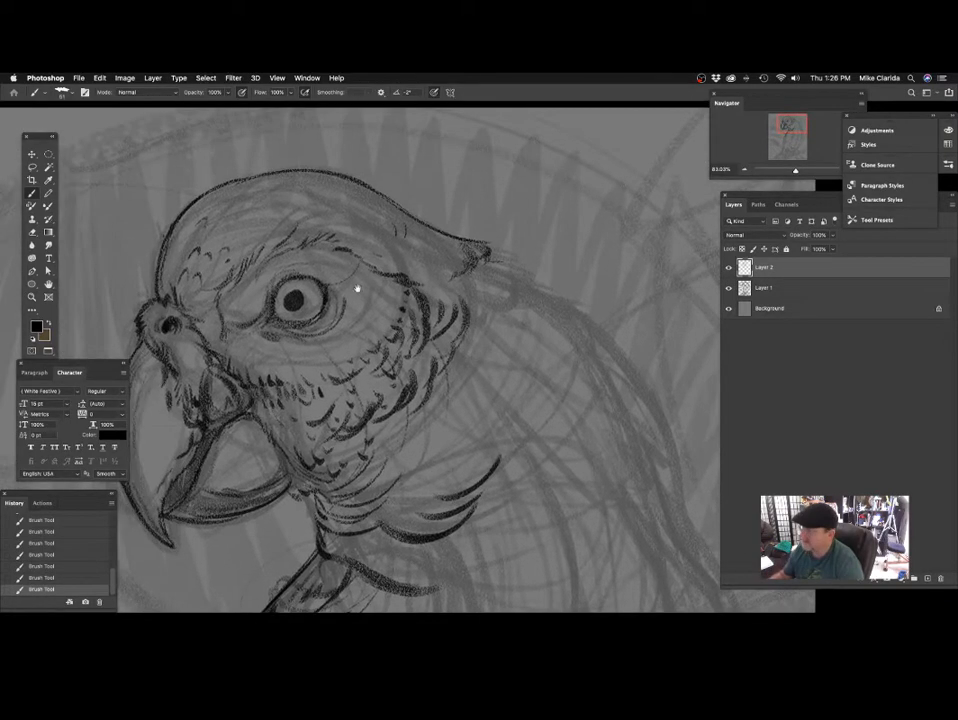
left_click_drag(357, 286, 427, 261)
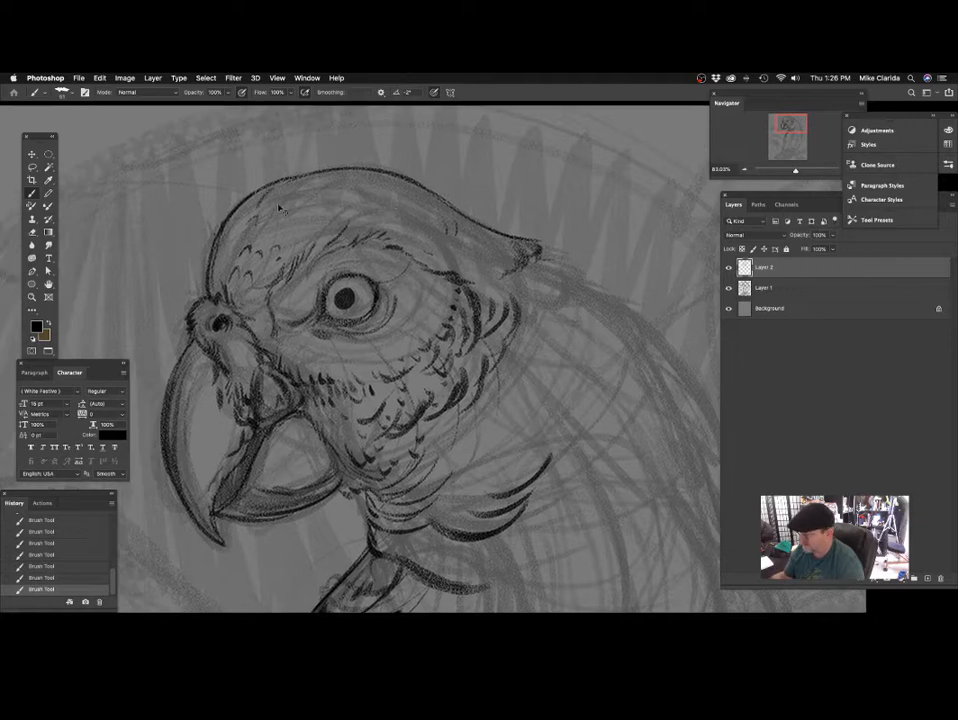
Scatter small scalloped feather marks across the forehead and crown, undoing the unwanted strokes.
key("super+z")
left_click_drag(215, 232, 262, 200)
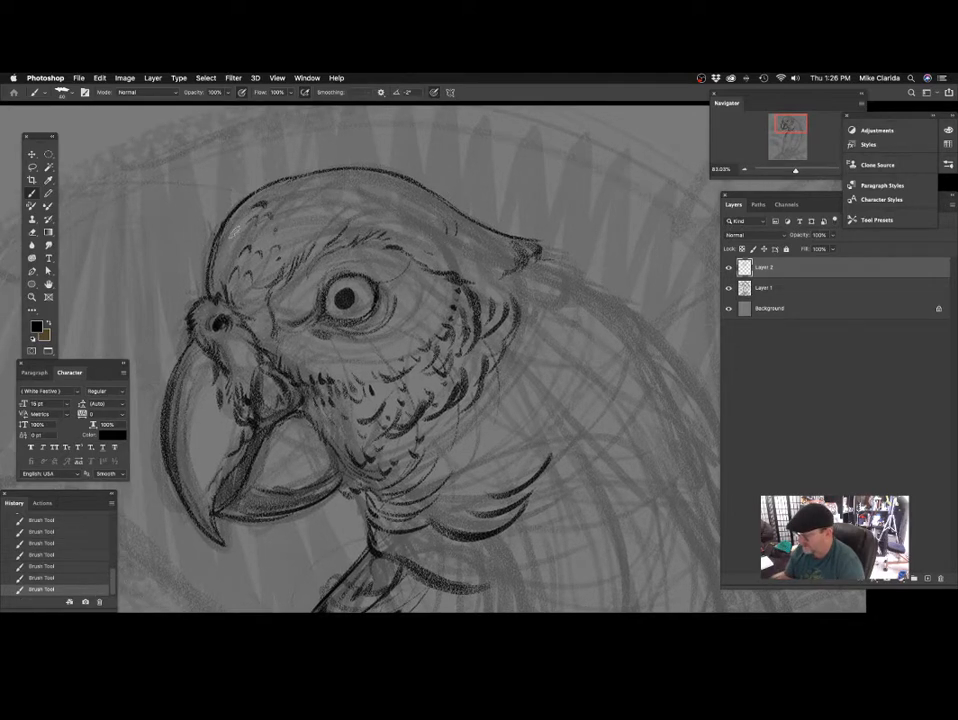
mouse_move(349, 231)
left_mouse_down()
mouse_move(334, 240)
mouse_move(338, 261)
mouse_move(335, 216)
left_mouse_up()
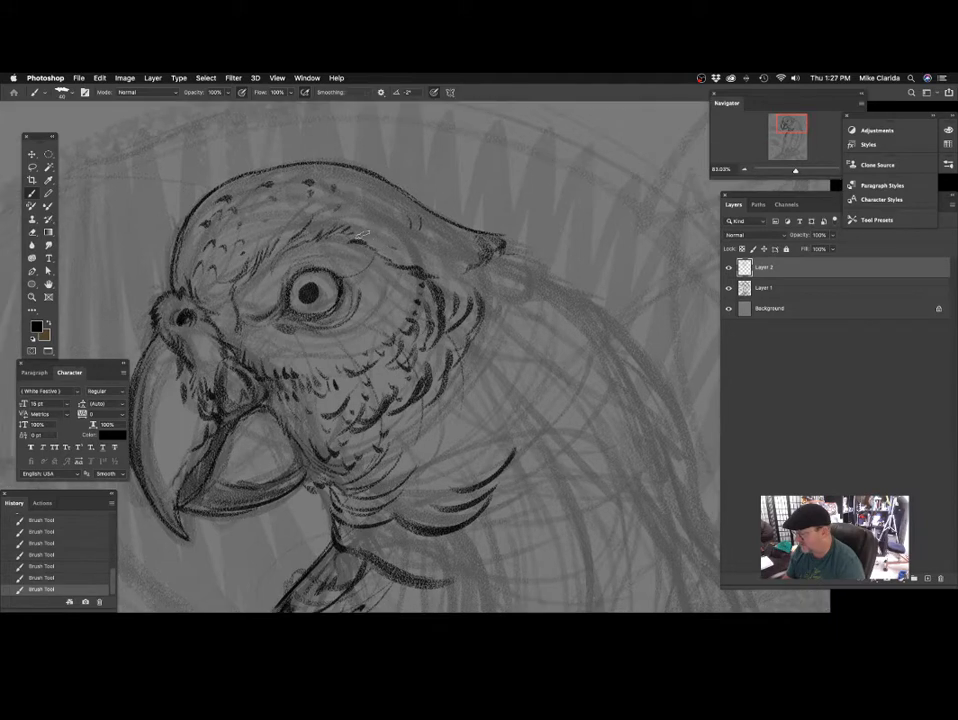
key("super+z")
key("super+z")
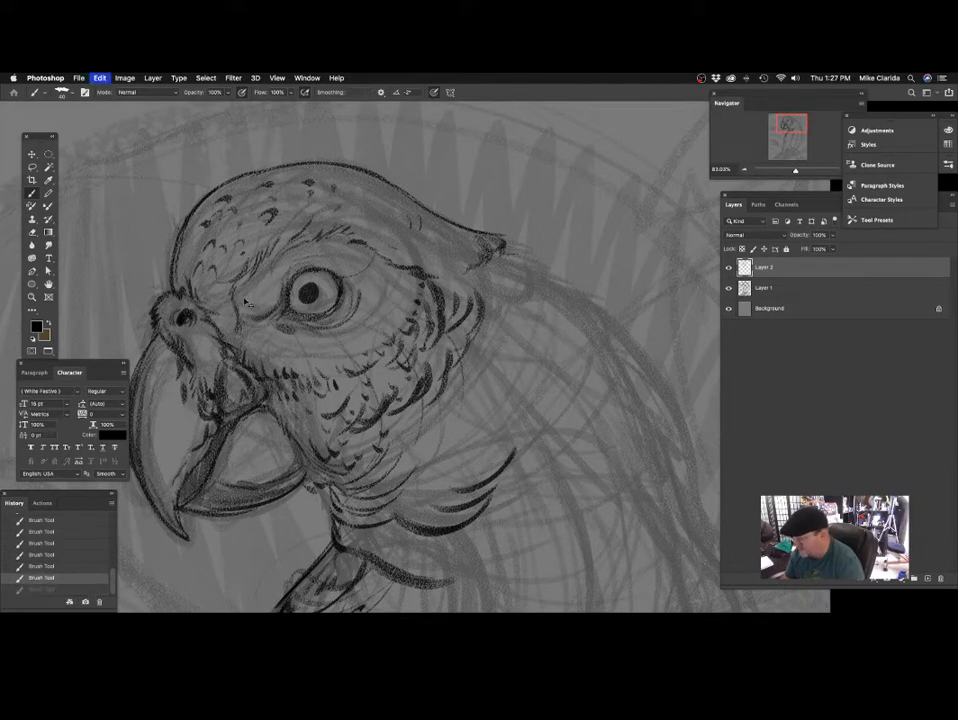
Extend the feather tuft at the crown's back tip with short dark strokes and add feather marks beneath it.
mouse_move(522, 400)
left_mouse_down()
mouse_move(368, 346)
mouse_move(438, 343)
mouse_move(396, 341)
mouse_move(413, 332)
left_mouse_up()
left_click_drag(423, 194, 403, 231)
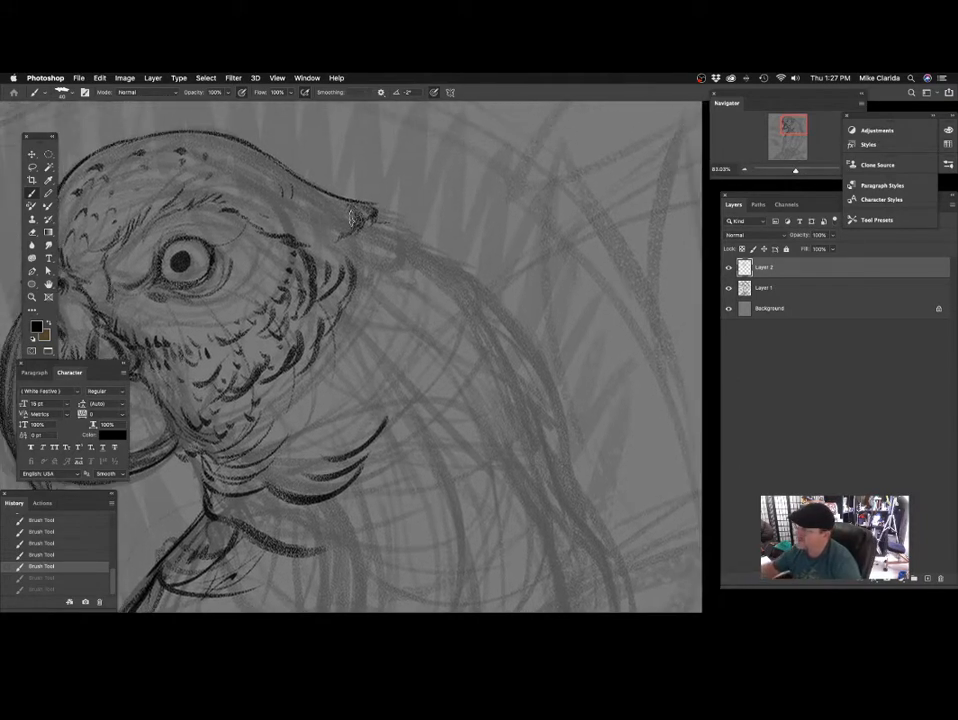
mouse_move(350, 204)
left_mouse_down()
mouse_move(391, 207)
mouse_move(390, 221)
left_mouse_up()
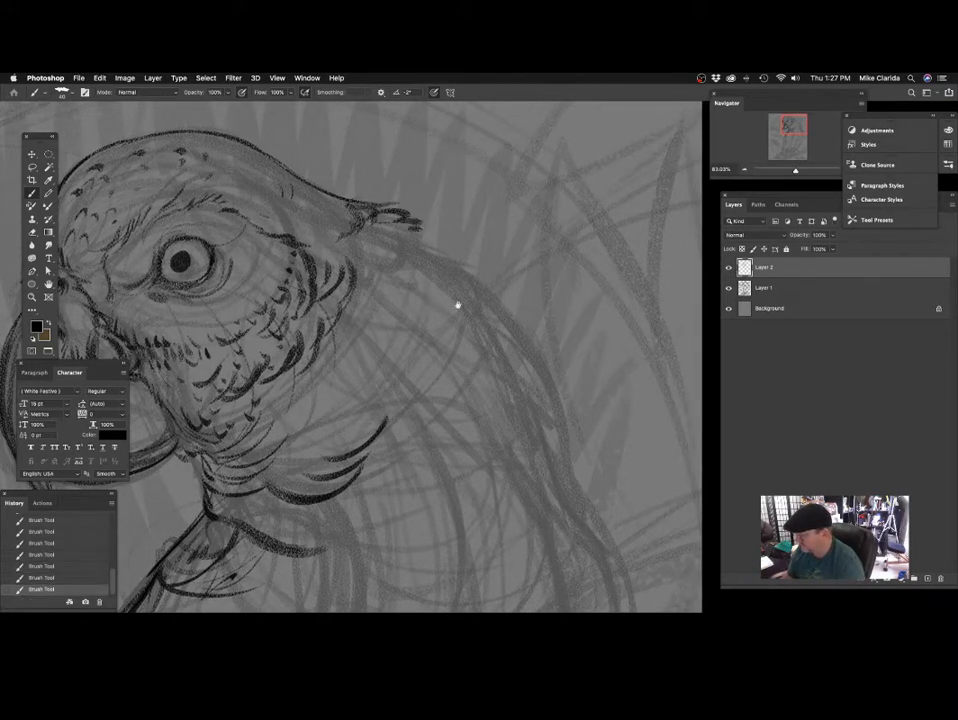
left_click_drag(455, 306, 413, 304)
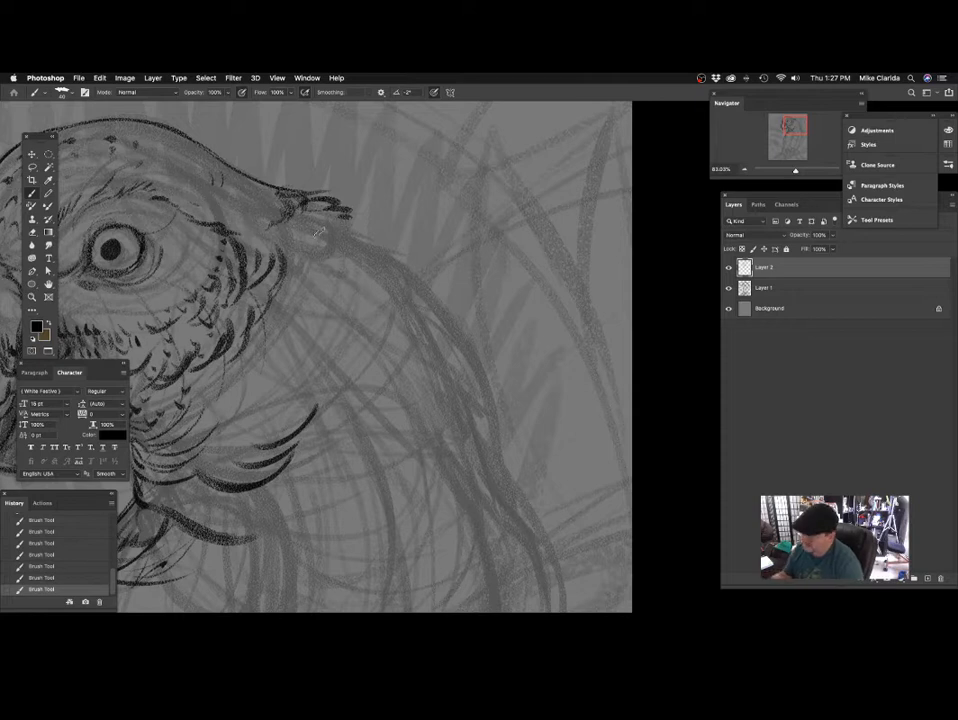
left_click_drag(345, 210, 326, 231)
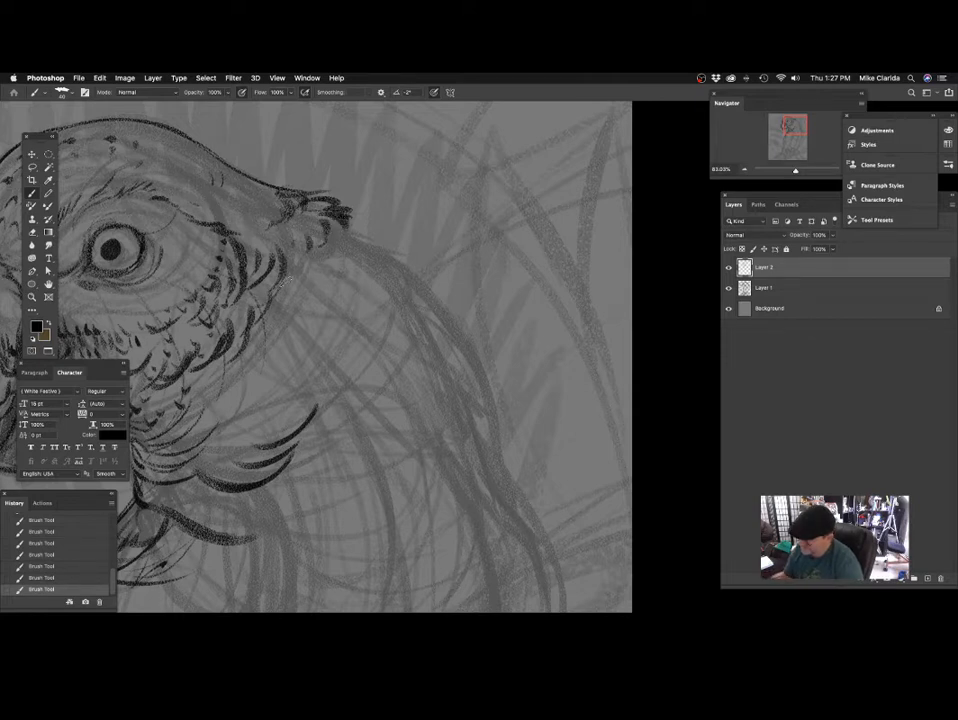
Draw rows of short curved feathers from the nape tuft down to the rear edge of the cheek.
scroll(357, 222, "down", 2)
scroll(371, 273, "down", 1)
scroll(371, 273, "left", 1)
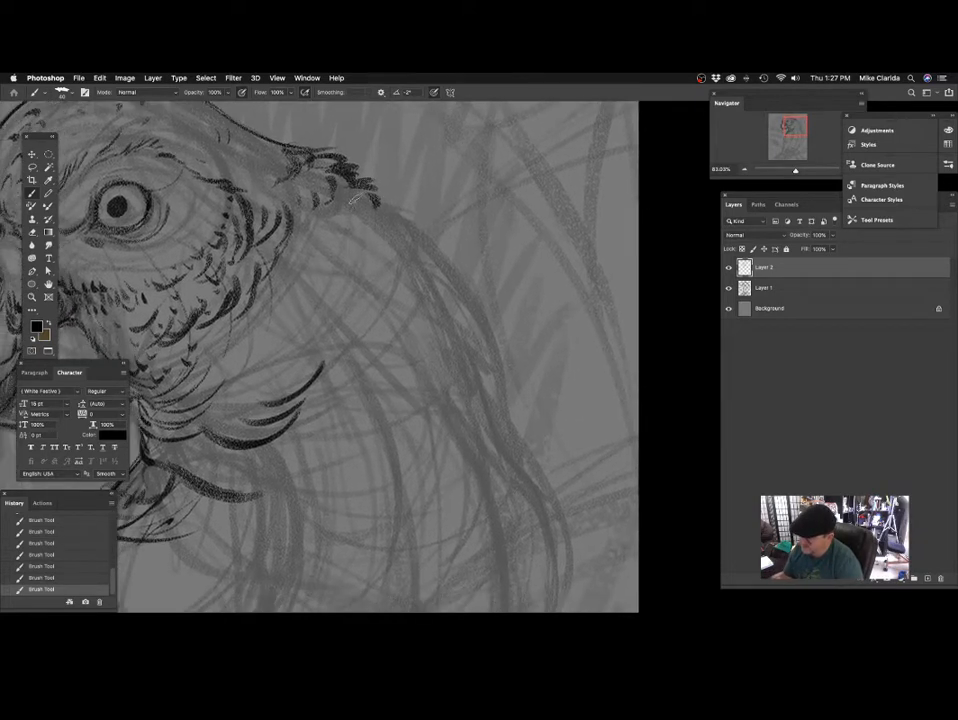
scroll(357, 274, "left", 2)
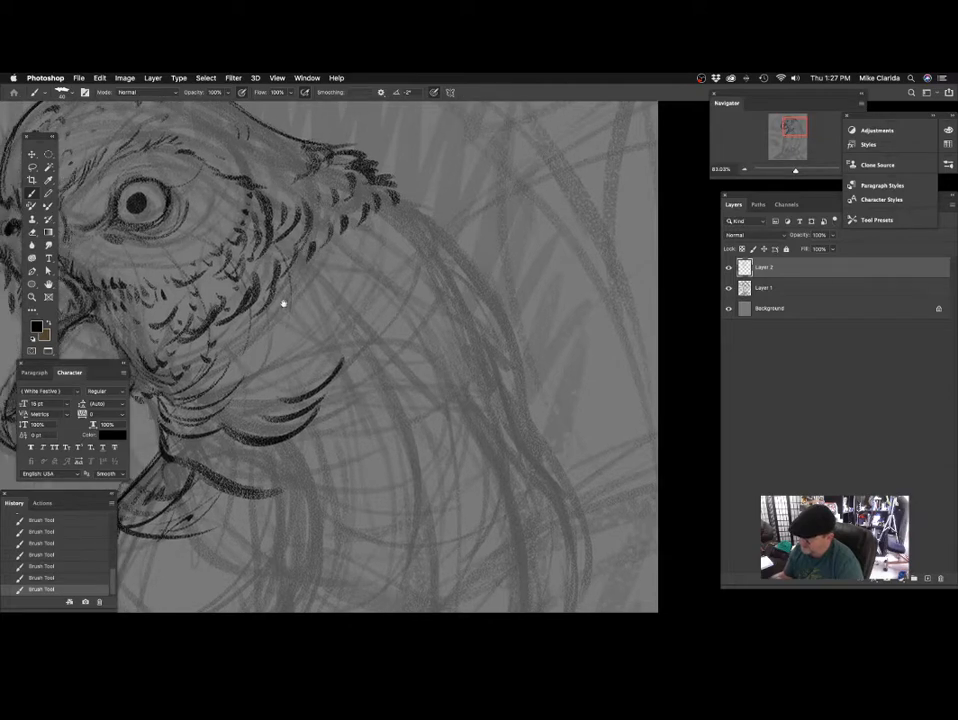
mouse_move(283, 303)
left_mouse_down()
mouse_move(368, 323)
mouse_move(317, 340)
left_mouse_up()
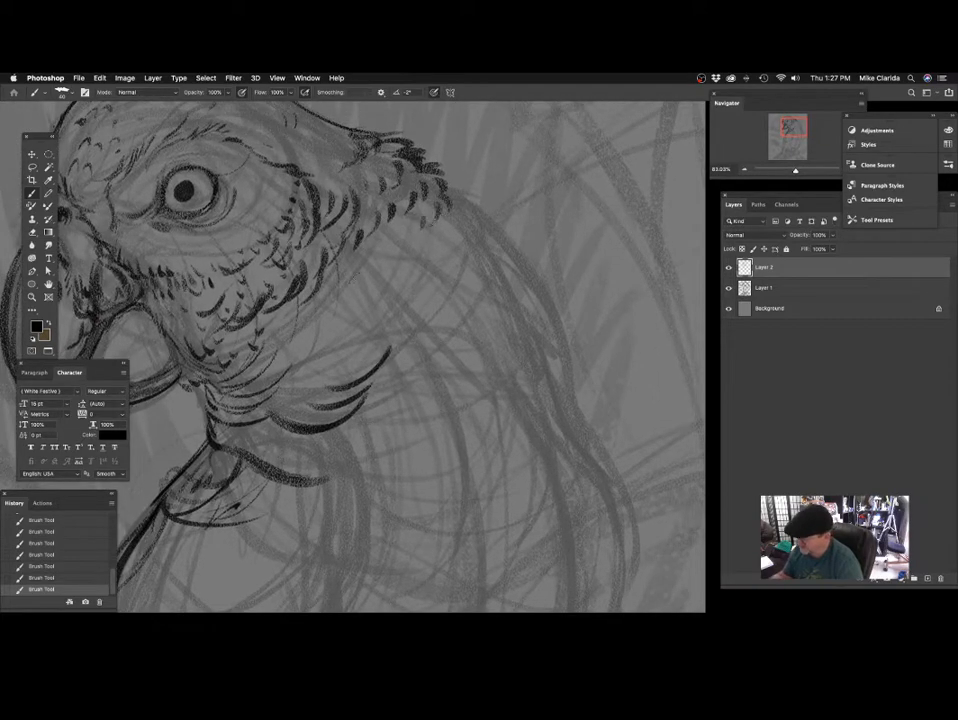
mouse_move(384, 271)
left_mouse_down()
mouse_move(369, 250)
mouse_move(355, 257)
left_mouse_up()
left_click_drag(355, 289, 392, 261)
left_click_drag(298, 305, 340, 282)
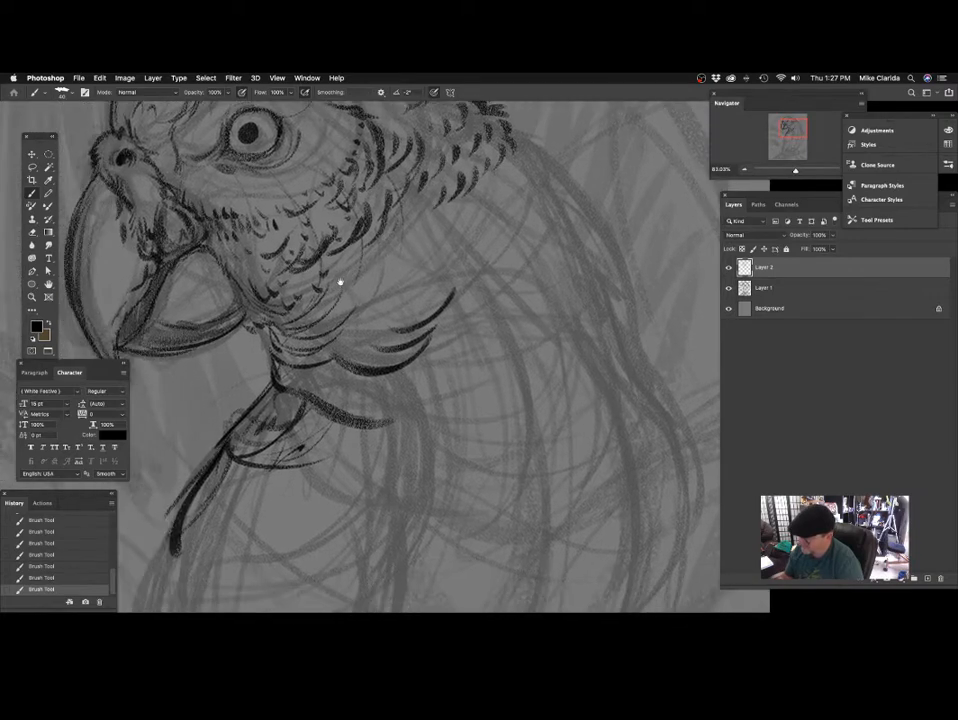
Thicken the throat feathers directly below the cheek with dense, dark curved strokes.
mouse_move(265, 319)
left_mouse_down()
mouse_move(338, 291)
mouse_move(323, 315)
mouse_move(341, 338)
left_mouse_up()
left_click_drag(281, 350, 334, 356)
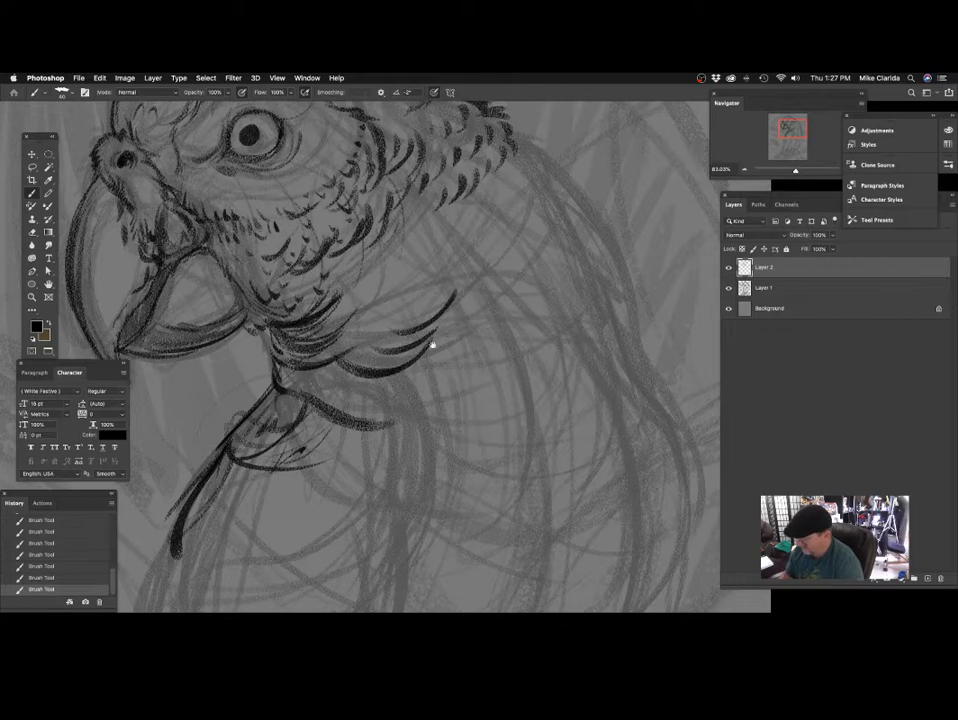
left_click_drag(434, 344, 390, 366)
left_click_drag(275, 335, 321, 314)
left_click_drag(280, 343, 330, 317)
left_click_drag(346, 337, 362, 287)
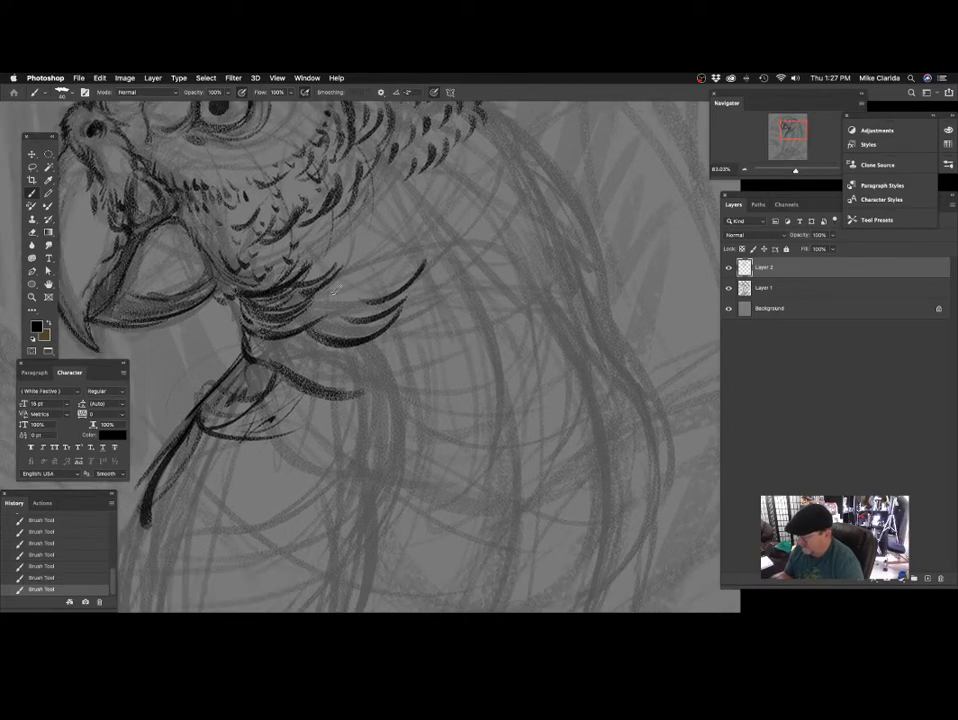
Layer longer curved feathers over the throat ruff and fill its lower edge above the breast.
left_click_drag(309, 305, 345, 288)
left_click_drag(332, 338, 405, 251)
left_click_drag(350, 295, 373, 265)
mouse_move(310, 292)
left_mouse_down()
mouse_move(334, 268)
mouse_move(365, 302)
left_mouse_up()
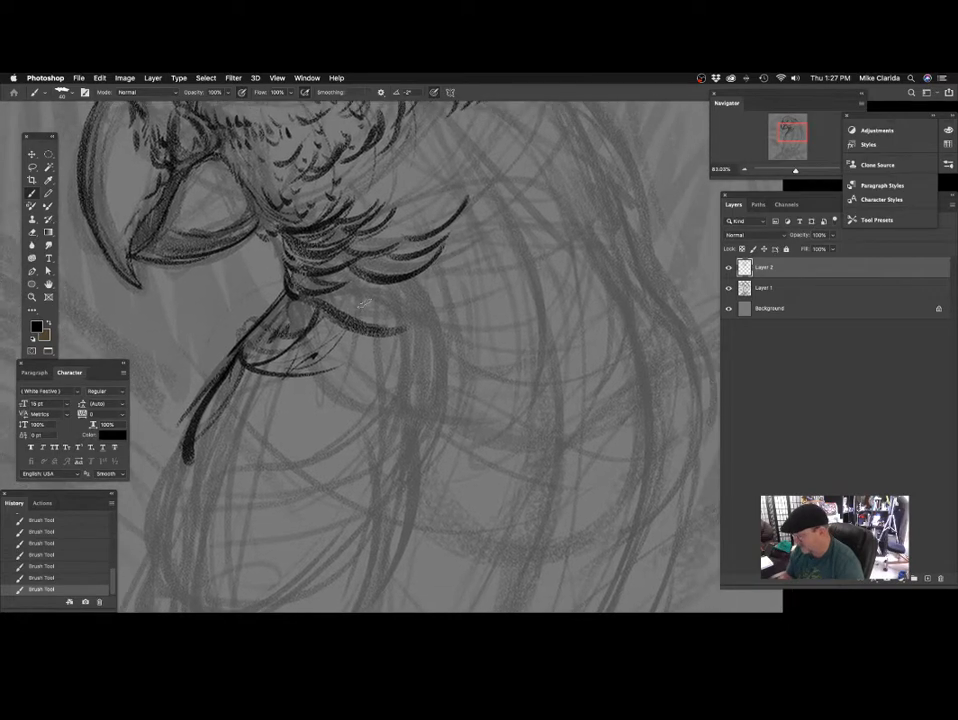
left_click_drag(405, 344, 399, 292)
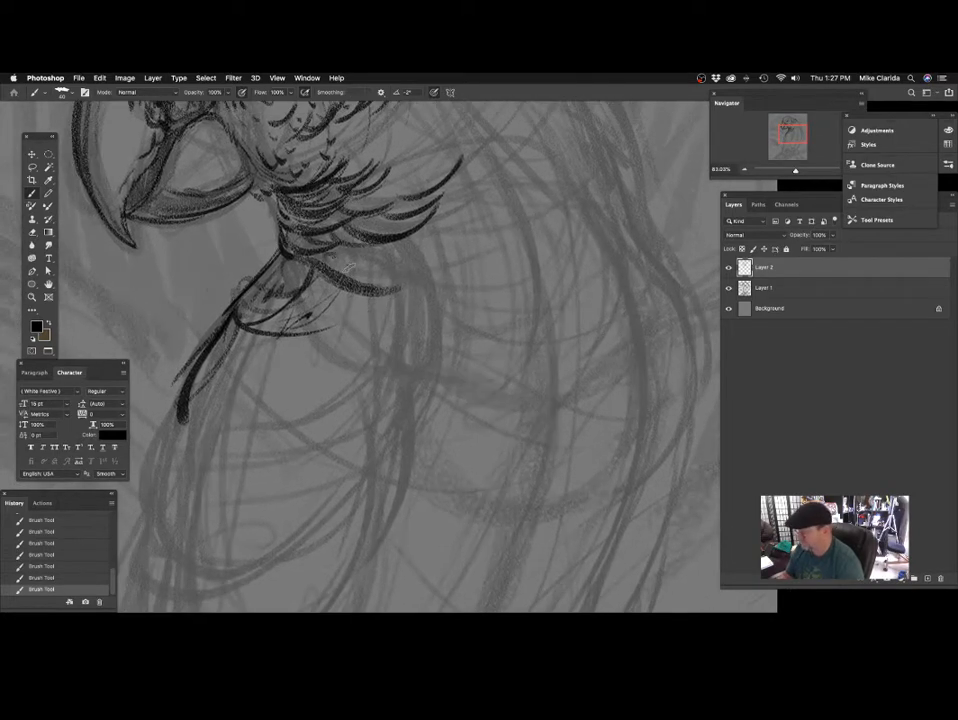
key("super+0")
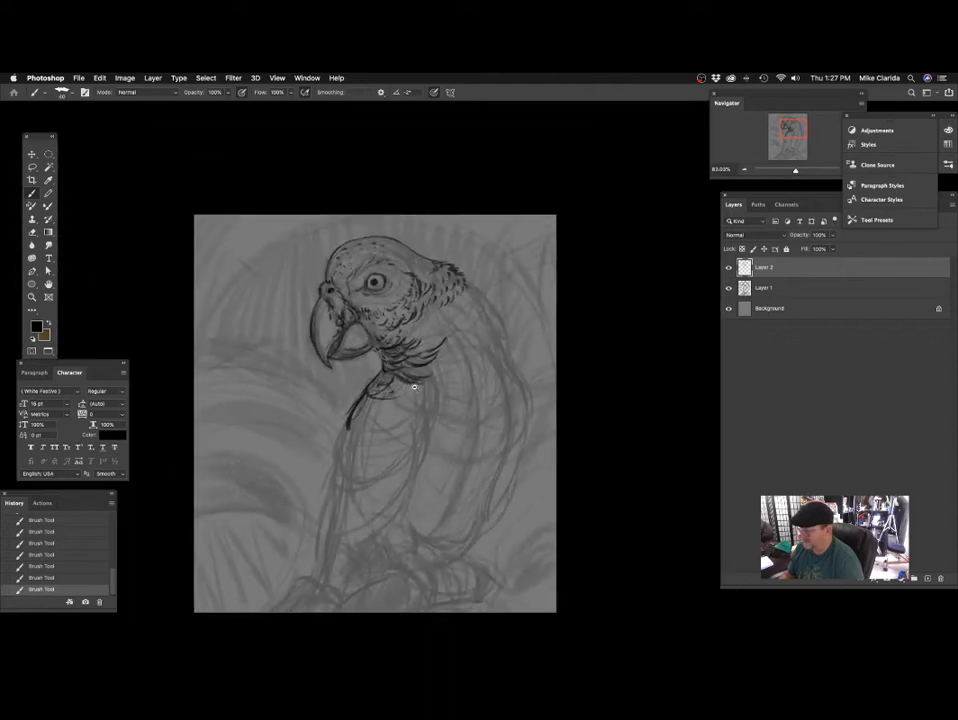
mouse_move(414, 387)
left_mouse_down()
mouse_move(468, 402)
mouse_move(510, 395)
left_mouse_up()
mouse_move(436, 206)
left_mouse_down()
mouse_move(442, 287)
mouse_move(463, 304)
left_mouse_up()
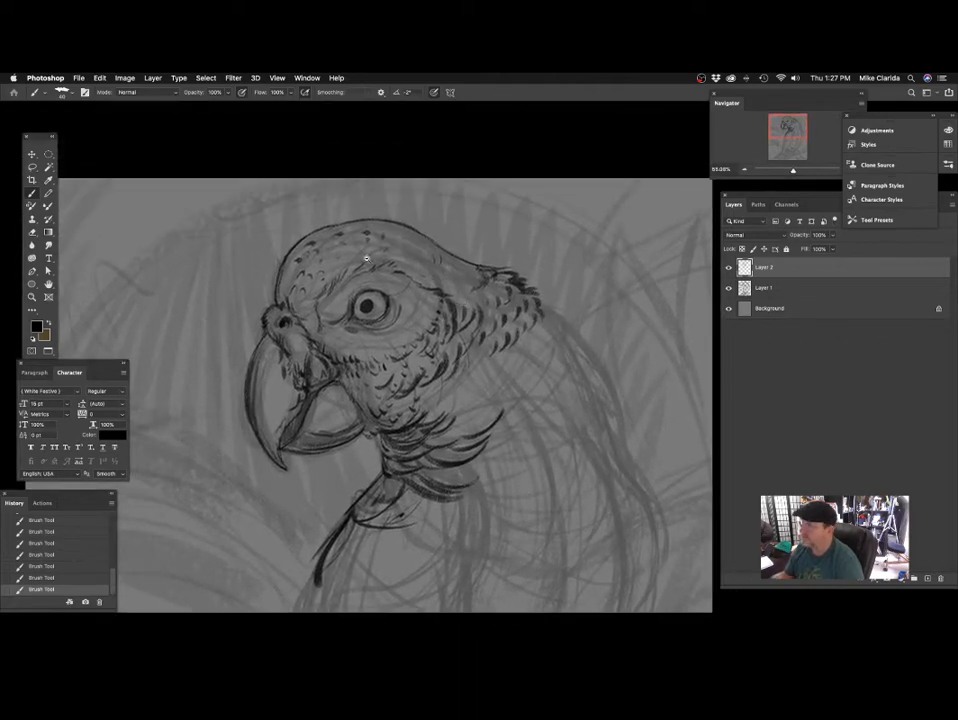
mouse_move(366, 258)
left_mouse_down()
mouse_move(404, 252)
mouse_move(421, 262)
left_mouse_up()
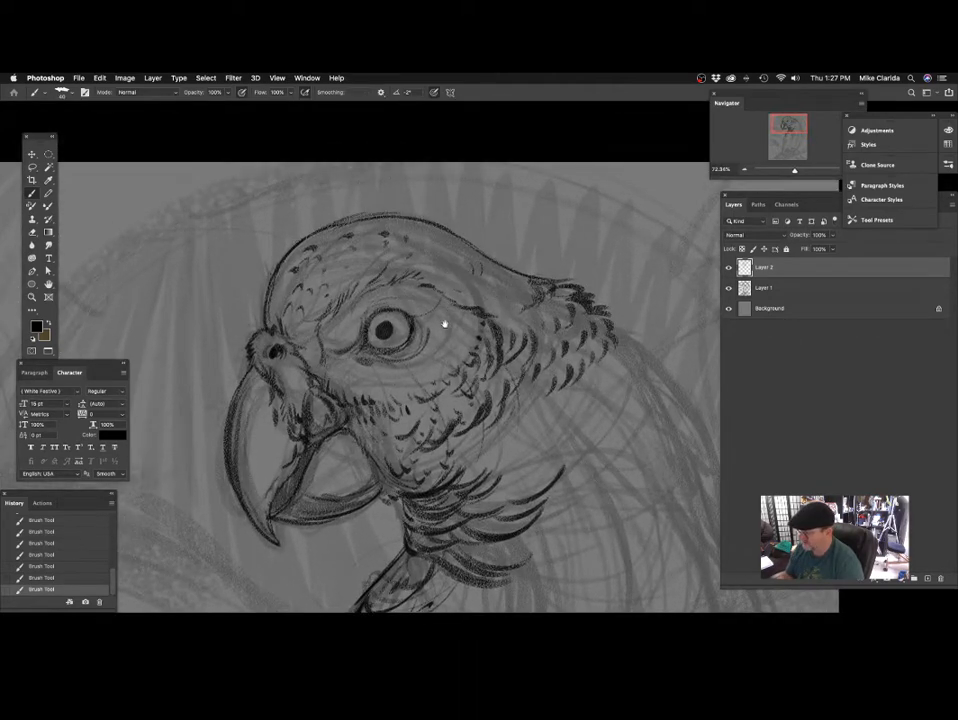
scroll(445, 323, "right", 10)
mouse_move(570, 194)
left_mouse_down()
mouse_move(553, 279)
mouse_move(560, 355)
left_mouse_up()
scroll(588, 268, "right", 3)
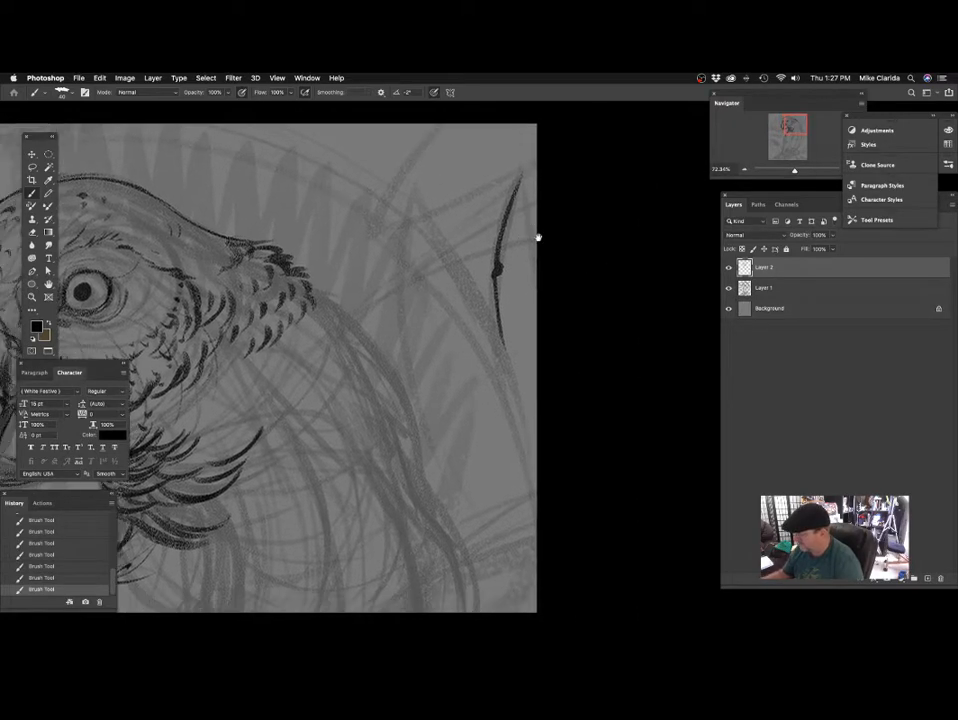
key("super+z")
key("super+z")
Extend the back-of-neck outline from the nape tuft down toward the shoulder with a dark, curved line.
scroll(482, 261, "down", 4)
scroll(482, 261, "left", 2)
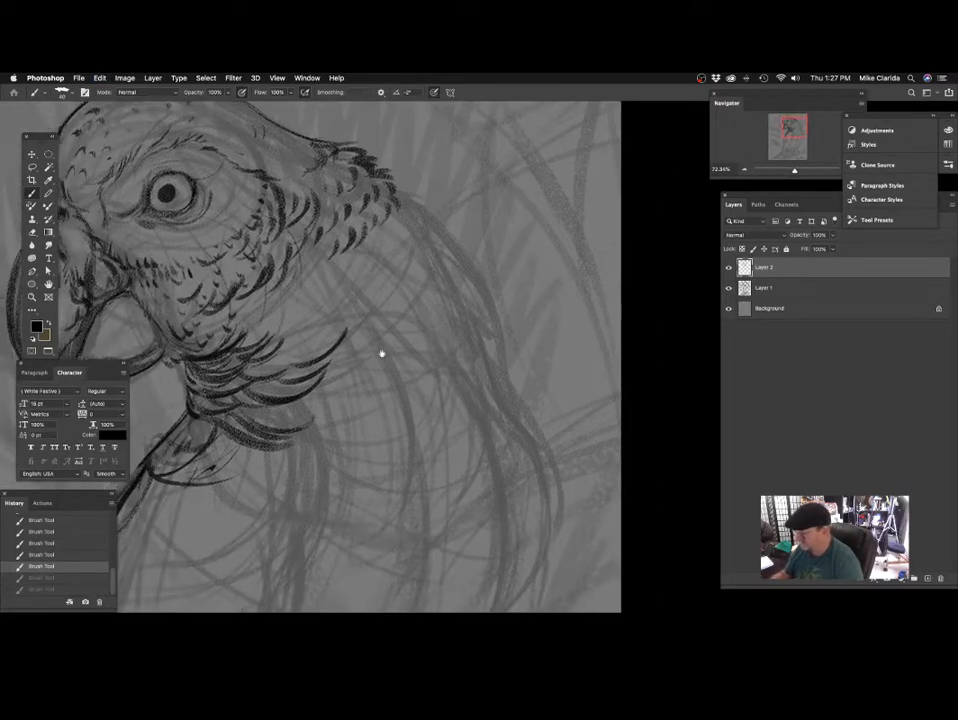
mouse_move(338, 199)
left_mouse_down()
mouse_move(384, 232)
mouse_move(426, 293)
mouse_move(493, 287)
left_mouse_up()
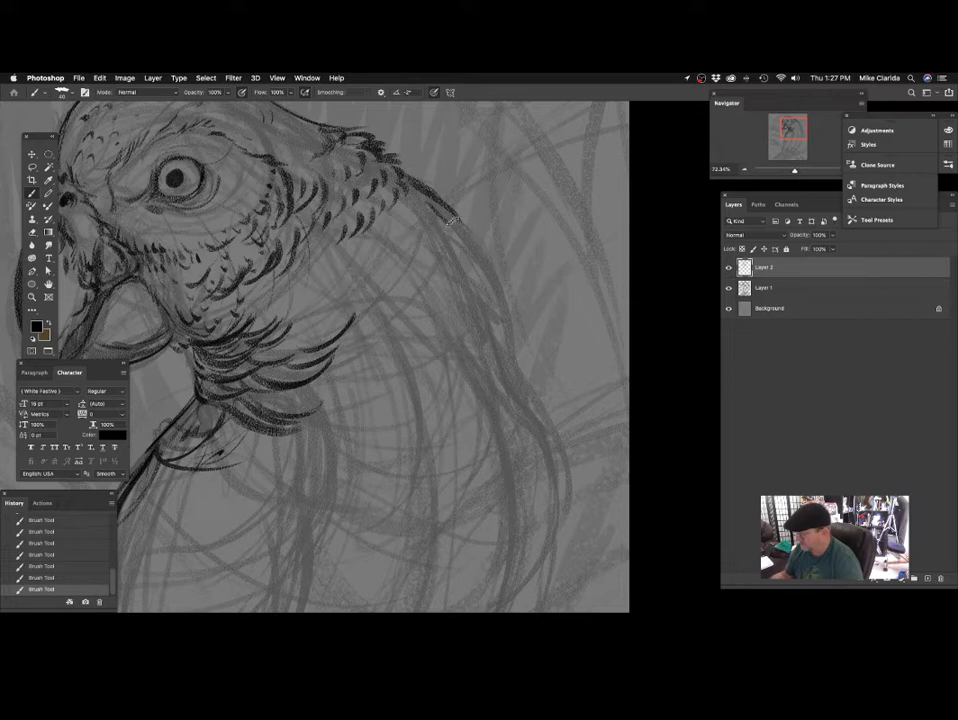
left_click_drag(451, 220, 468, 266)
mouse_move(425, 226)
left_mouse_down()
mouse_move(458, 218)
mouse_move(453, 250)
mouse_move(445, 246)
left_mouse_up()
Draw rows of curved, pointed feathers across the back of the neck inside the new outline.
mouse_move(440, 193)
left_mouse_down()
mouse_move(430, 227)
mouse_move(426, 212)
mouse_move(374, 239)
left_mouse_up()
mouse_move(371, 218)
left_mouse_down()
mouse_move(357, 243)
mouse_move(325, 255)
left_mouse_up()
mouse_move(507, 291)
left_mouse_down()
mouse_move(477, 355)
mouse_move(498, 278)
left_mouse_up()
left_click_drag(333, 158, 304, 193)
left_click_drag(228, 200, 265, 202)
Fill the side of the neck with scalloped feather strokes that join the throat ruff.
left_click_drag(334, 251, 322, 273)
left_click_drag(333, 261, 313, 283)
left_click_drag(487, 293, 469, 270)
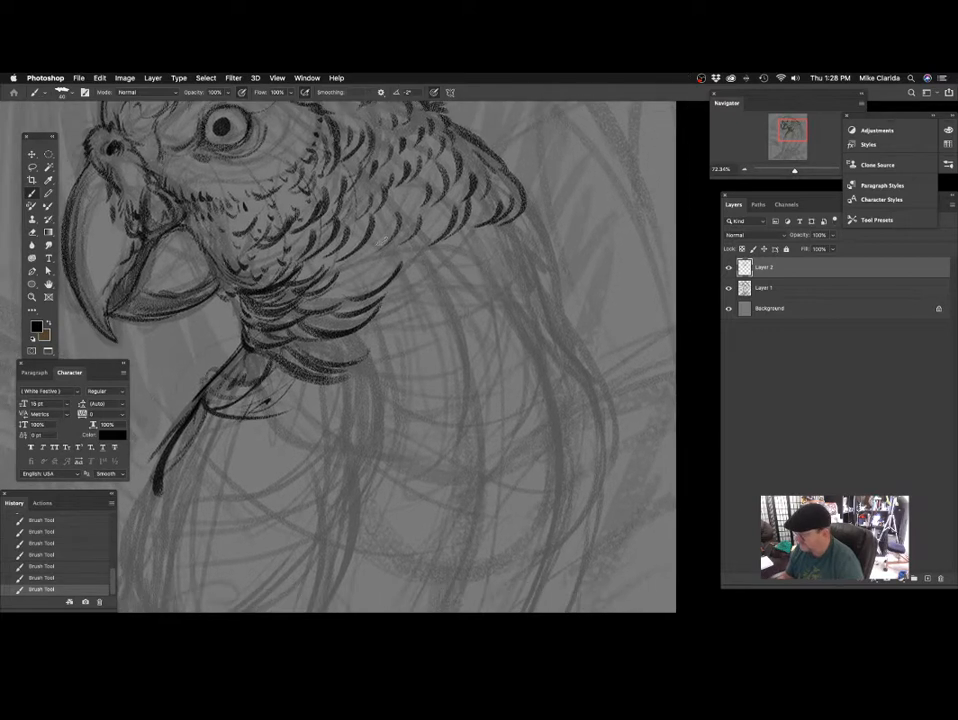
left_click_drag(387, 235, 367, 260)
left_click_drag(365, 261, 347, 282)
mouse_move(467, 284)
left_mouse_down()
mouse_move(449, 279)
mouse_move(447, 314)
mouse_move(403, 316)
left_mouse_up()
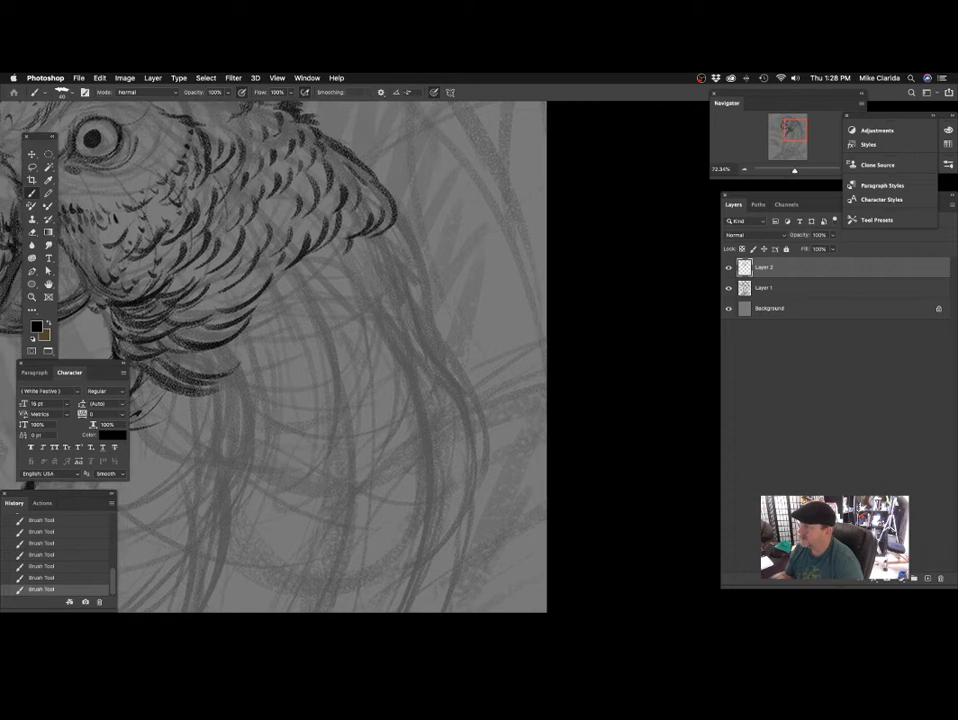
Add pointed, overlapping feathers at the lower end of the neck outline above the shoulder, undoing one stroke.
left_click_drag(385, 213, 418, 235)
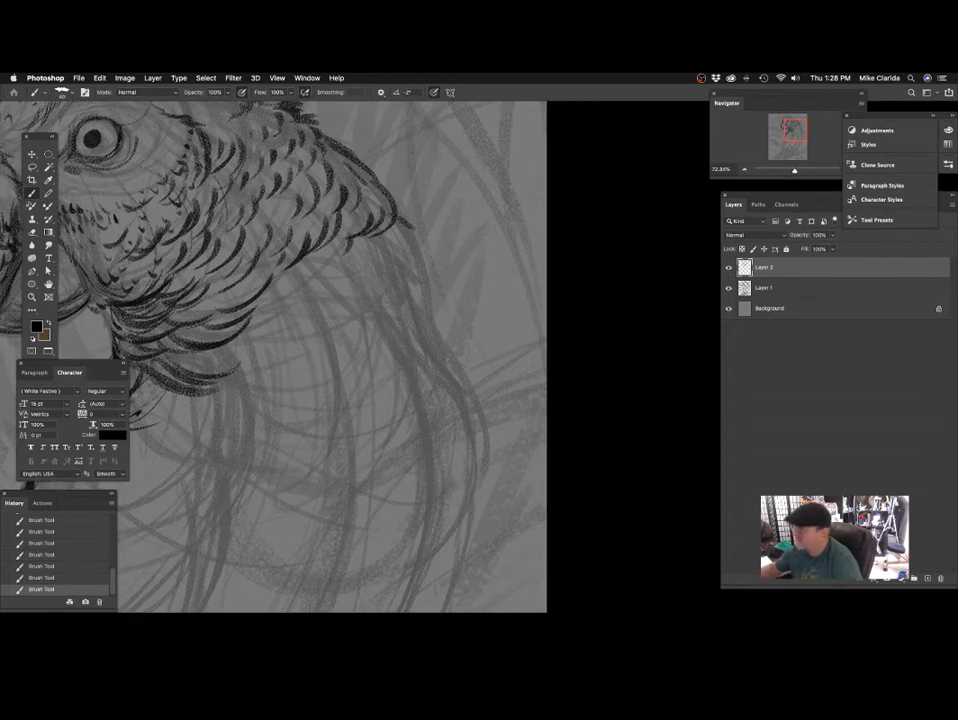
left_click_drag(446, 300, 457, 300)
key("super+z")
mouse_move(398, 220)
left_mouse_down()
mouse_move(440, 266)
mouse_move(392, 259)
left_mouse_up()
left_click_drag(435, 298, 469, 300)
mouse_move(422, 242)
left_mouse_down()
mouse_move(459, 269)
mouse_move(447, 304)
mouse_move(445, 262)
left_mouse_up()
left_click_drag(436, 325, 449, 346)
left_click_drag(404, 232, 432, 256)
mouse_move(418, 254)
left_mouse_down()
mouse_move(409, 275)
mouse_move(450, 338)
left_mouse_up()
Add small feather marks on the rear of the head behind and above the eye.
scroll(391, 263, "left", 3)
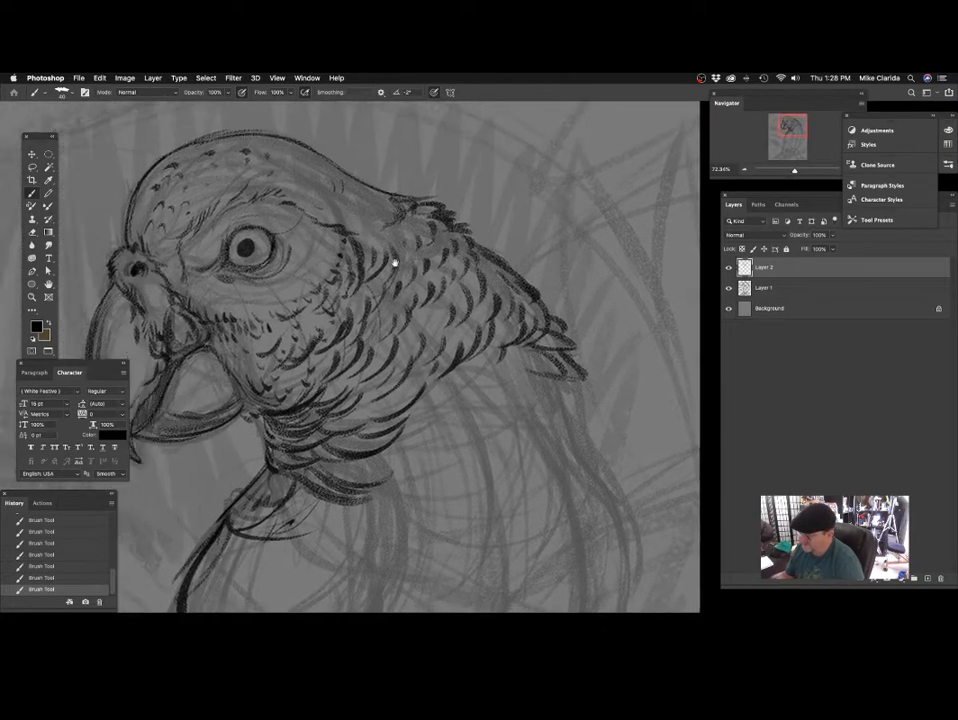
scroll(376, 250, "up", 2)
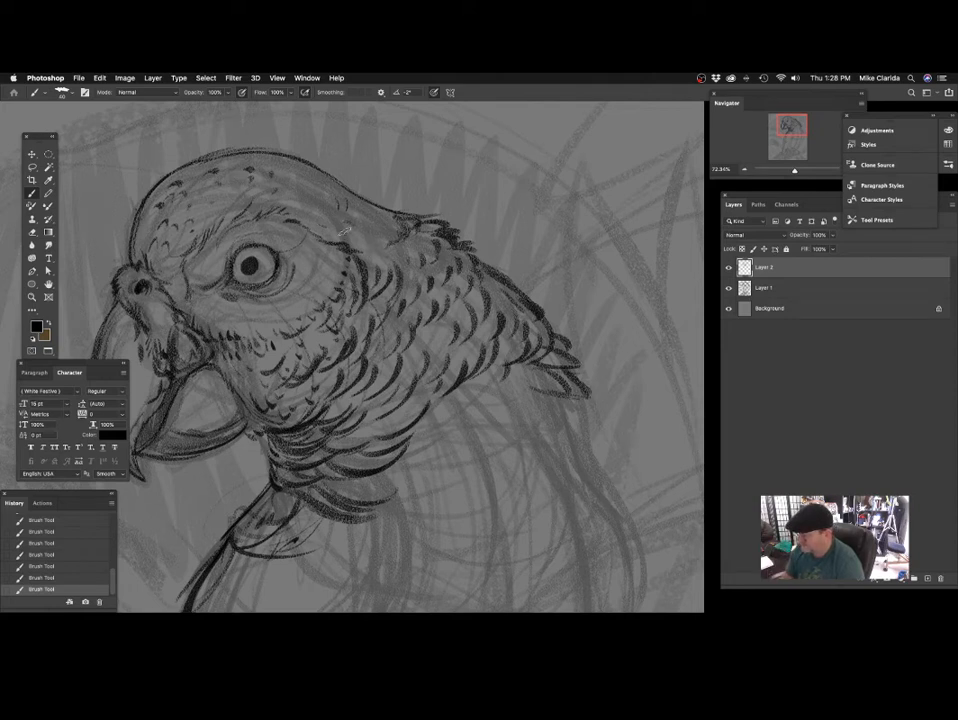
scroll(343, 229, "left", 5)
scroll(343, 229, "down", 1)
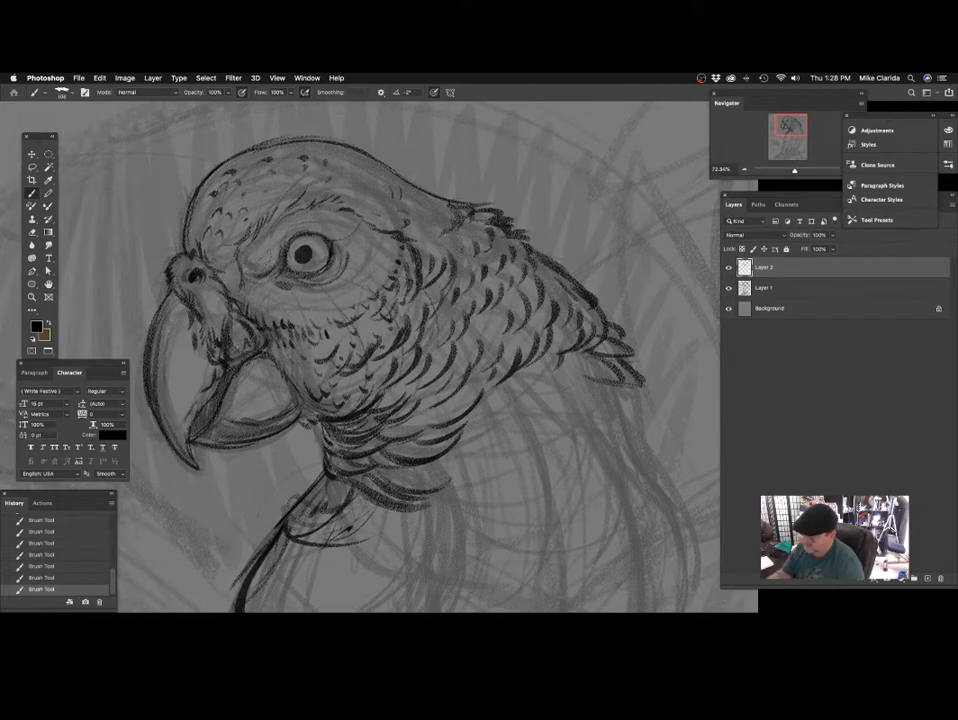
scroll(181, 188, "left", 3)
scroll(181, 188, "down", 2)
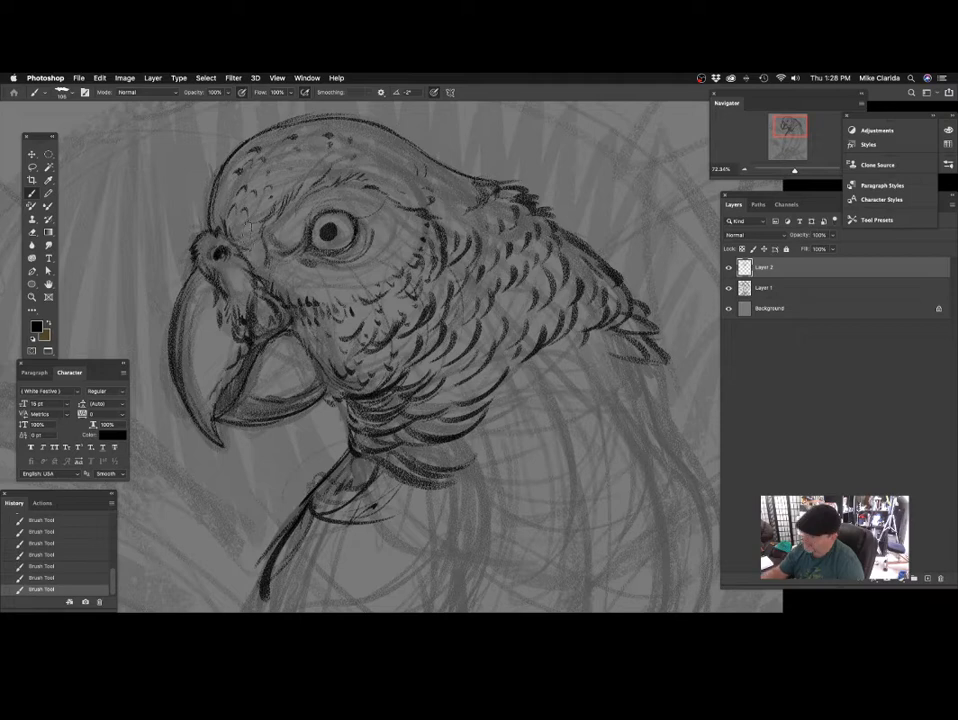
Undo the last stroke and draw a cluster of long, rounded feathers hanging below the throat ruff with a smaller brush.
scroll(366, 377, "down", 10)
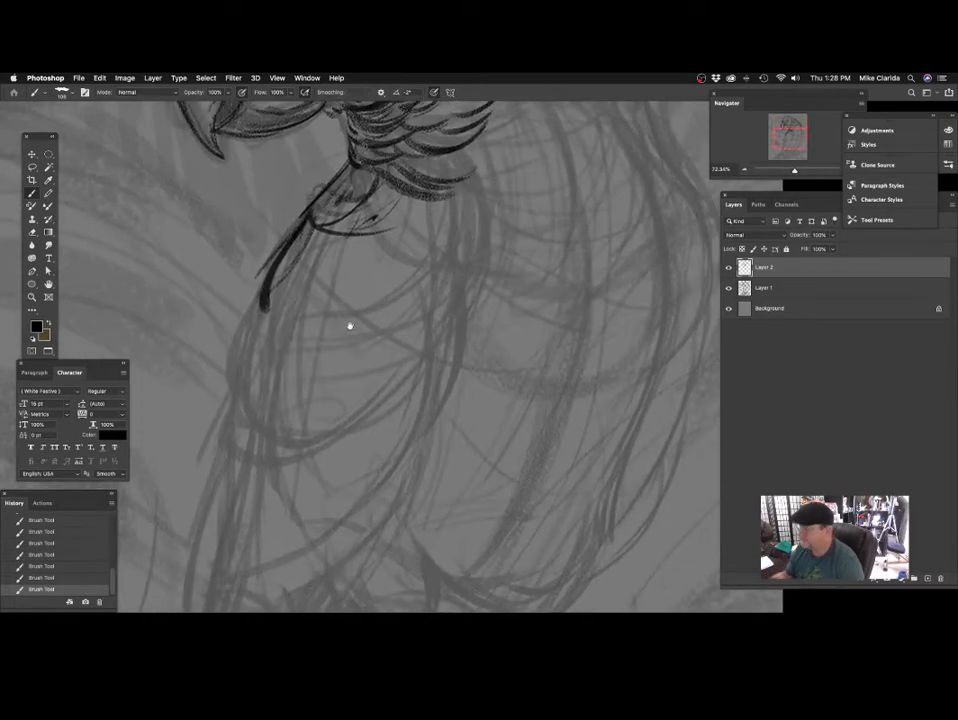
scroll(330, 355, "right", 2)
scroll(330, 355, "down", 1)
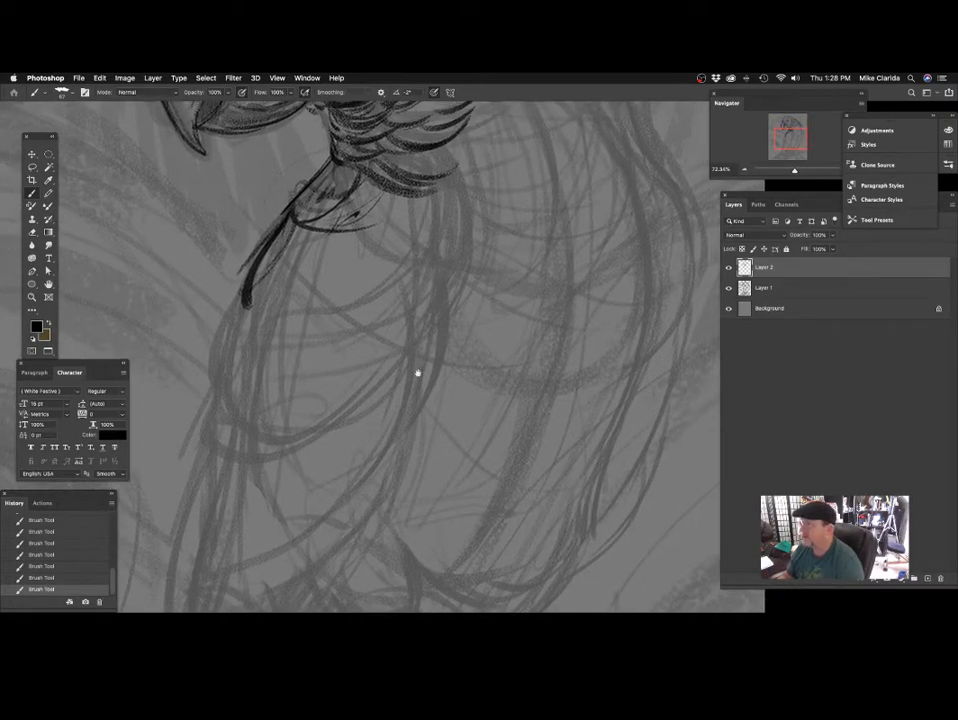
scroll(418, 373, "right", 3)
scroll(418, 373, "up", 1)
scroll(443, 234, "right", 2)
scroll(443, 234, "up", 1)
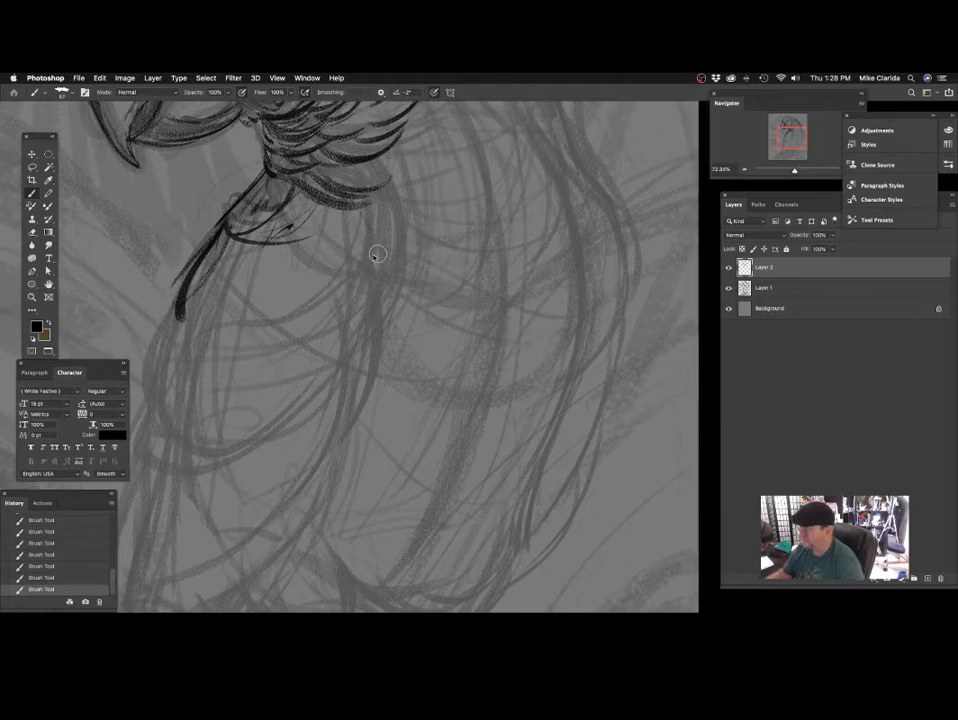
key("super+z")
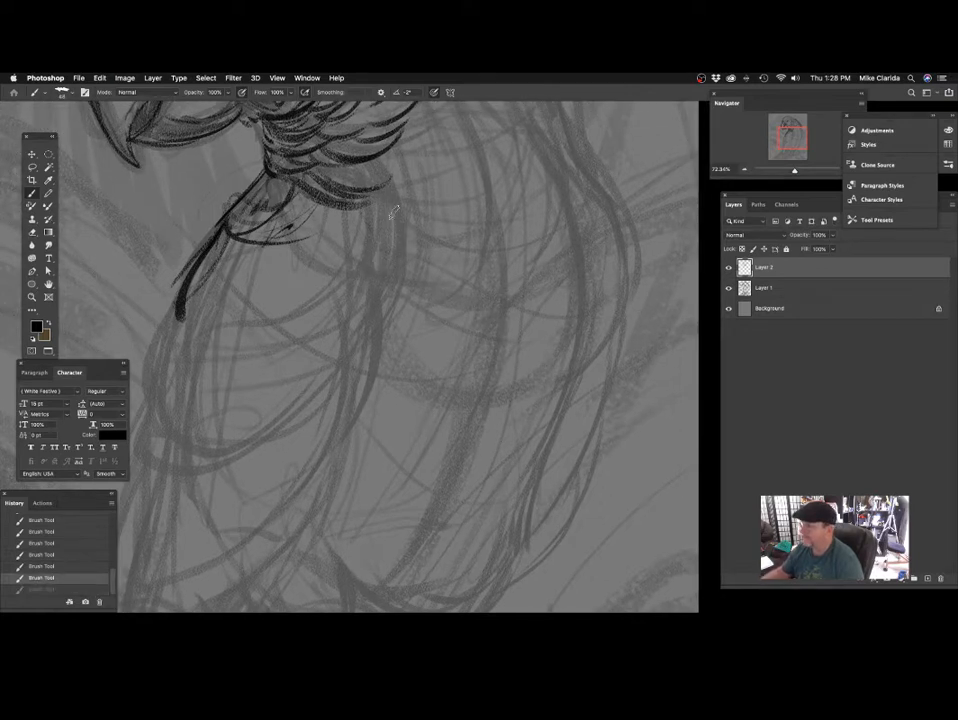
left_click_drag(390, 202, 298, 268)
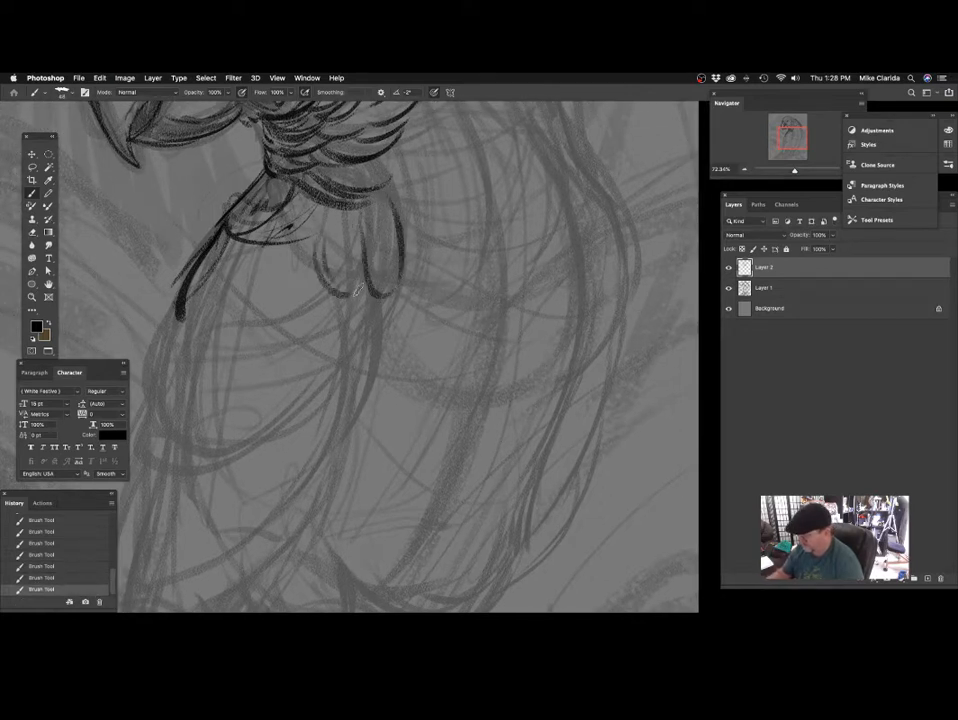
scroll(321, 247, "left", 2)
scroll(449, 336, "down", 3)
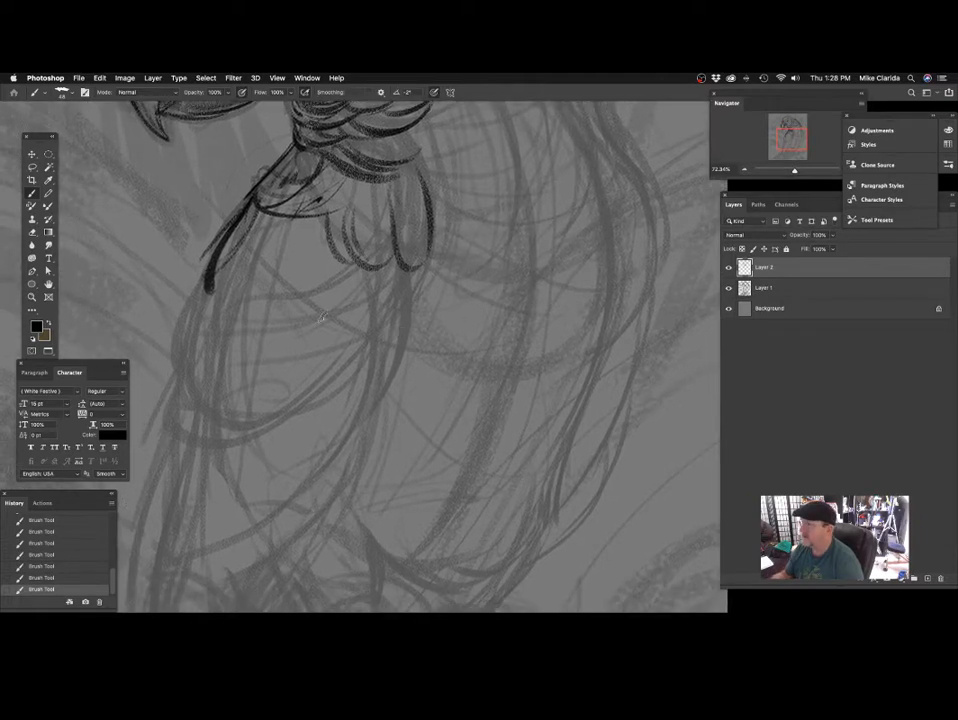
scroll(350, 290, "down", 3)
scroll(350, 290, "right", 2)
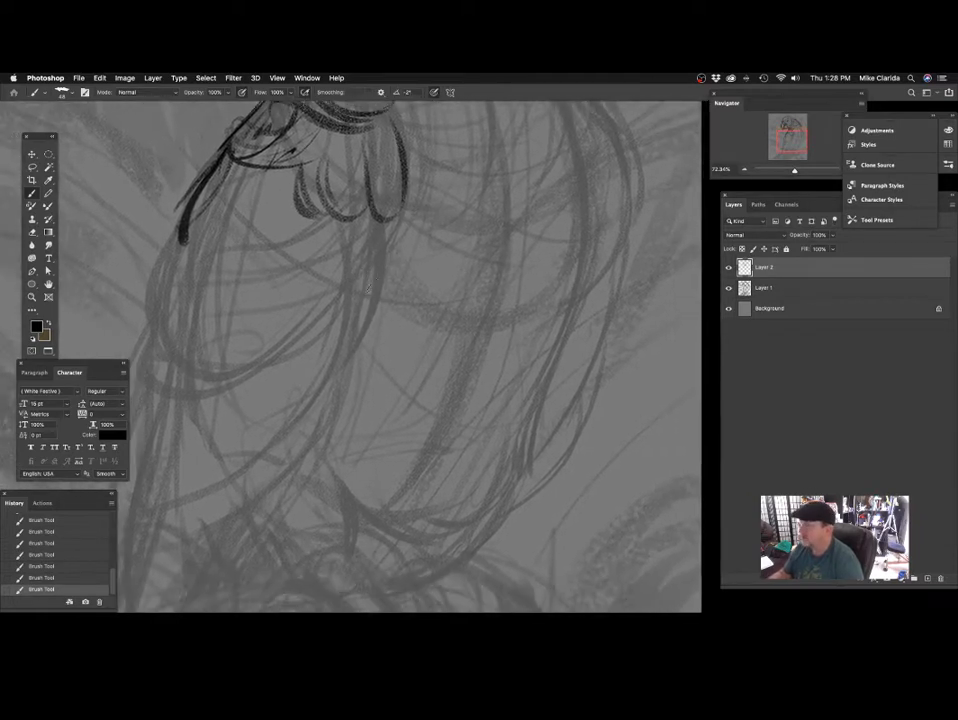
Fill the upper chest, between its dark front outline and the long rounded feathers, with rows of small scalloped feathers.
left_click_drag(372, 212, 416, 245)
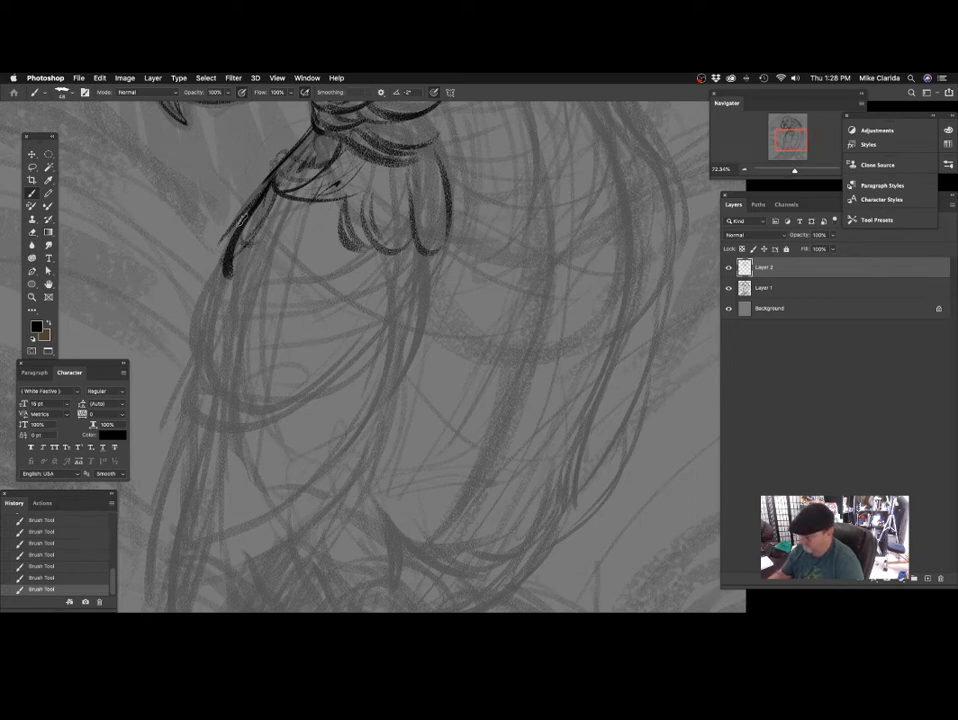
mouse_move(243, 240)
left_mouse_down()
mouse_move(277, 240)
mouse_move(279, 255)
left_mouse_up()
mouse_move(264, 228)
left_mouse_down()
mouse_move(298, 226)
mouse_move(312, 195)
left_mouse_up()
left_click_drag(271, 250, 317, 232)
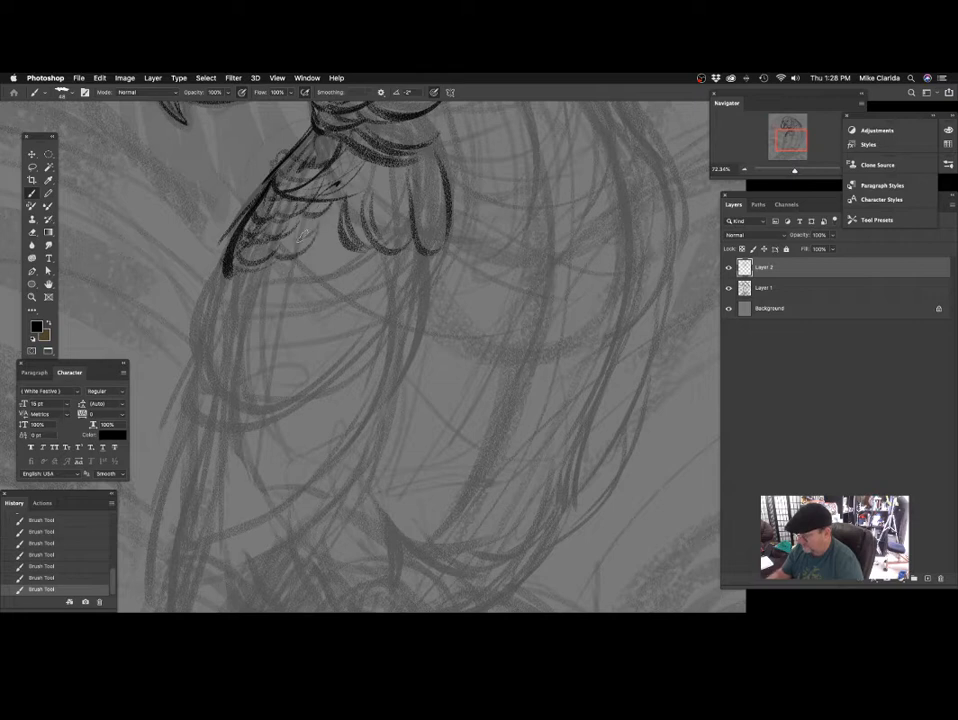
left_click_drag(239, 365, 327, 287)
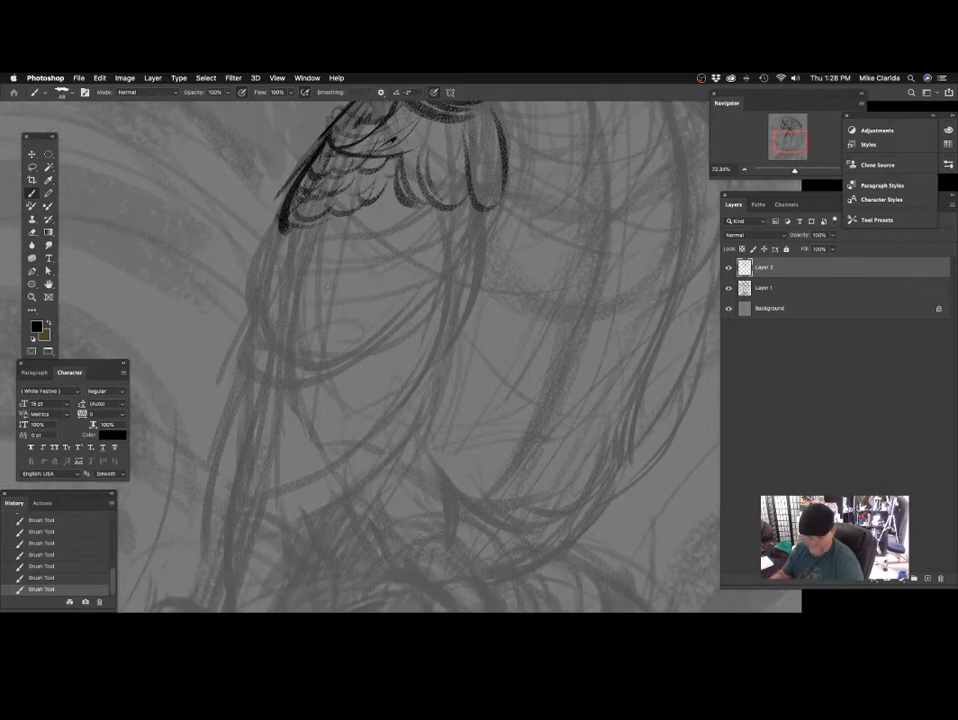
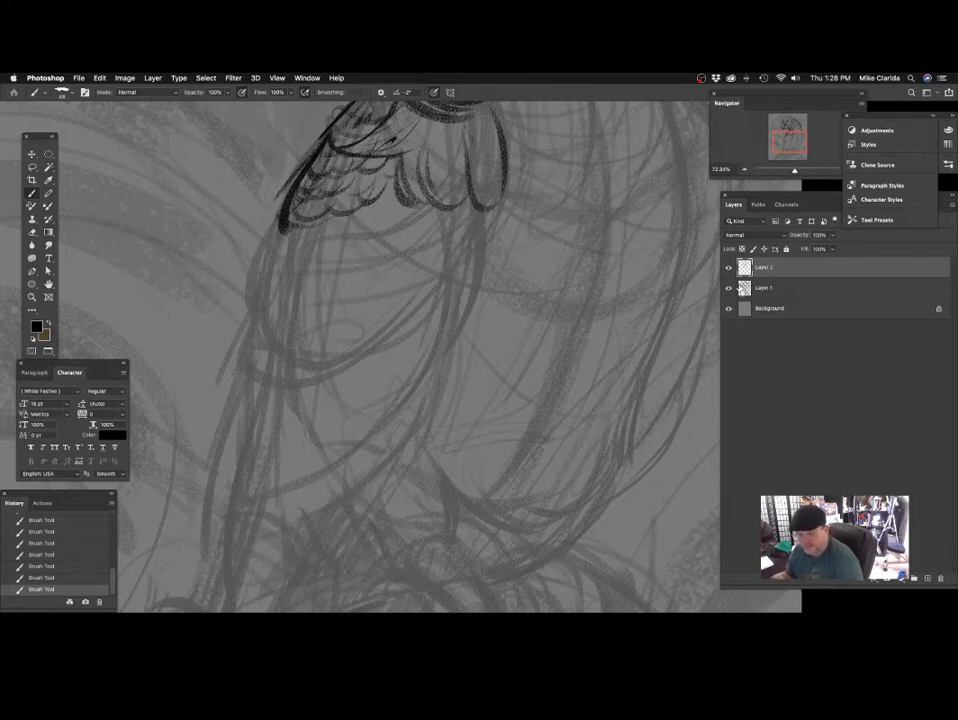
Save the drawing and extend the dark front outline of the chest downward with thick, tapering strokes.
key("super+s")
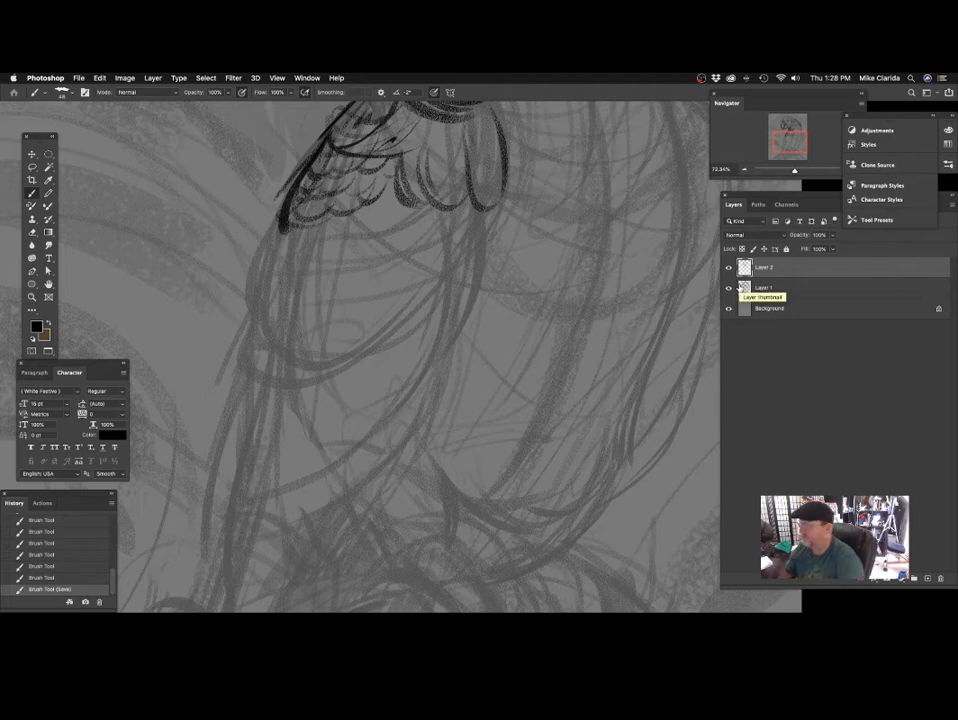
scroll(341, 238, "up", 2)
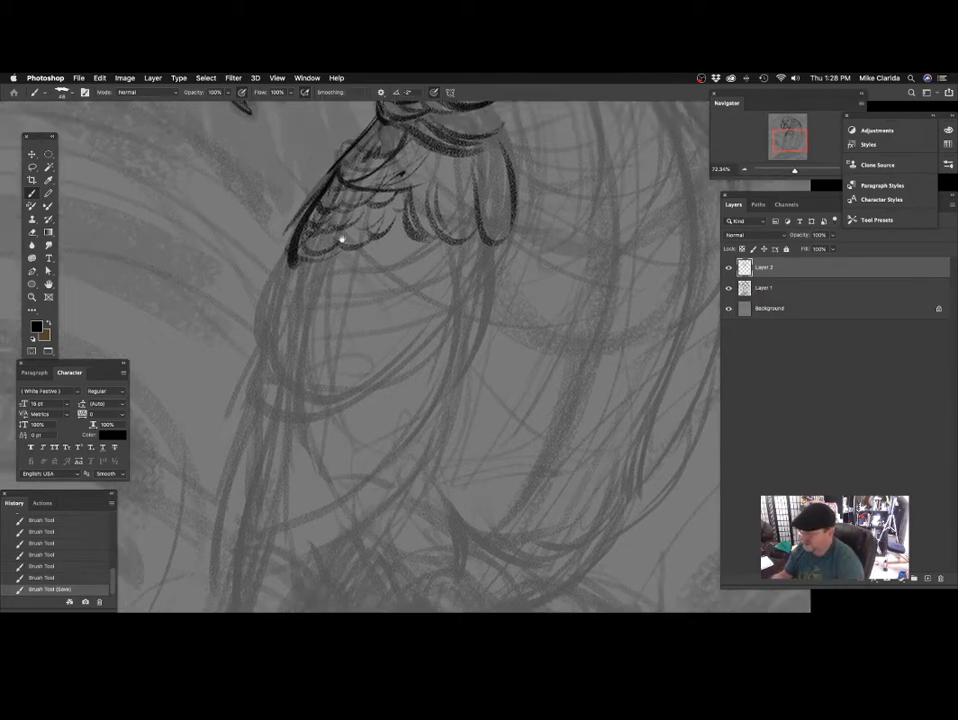
left_click_drag(298, 235, 281, 271)
left_click_drag(356, 298, 348, 270)
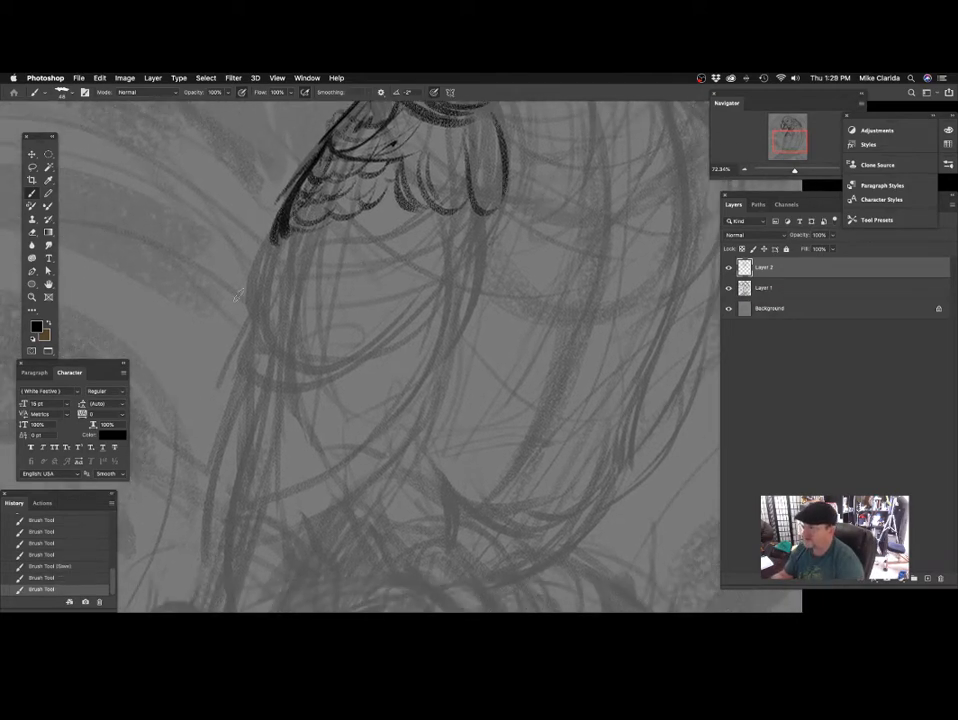
left_click_drag(280, 228, 256, 291)
left_click_drag(286, 226, 272, 266)
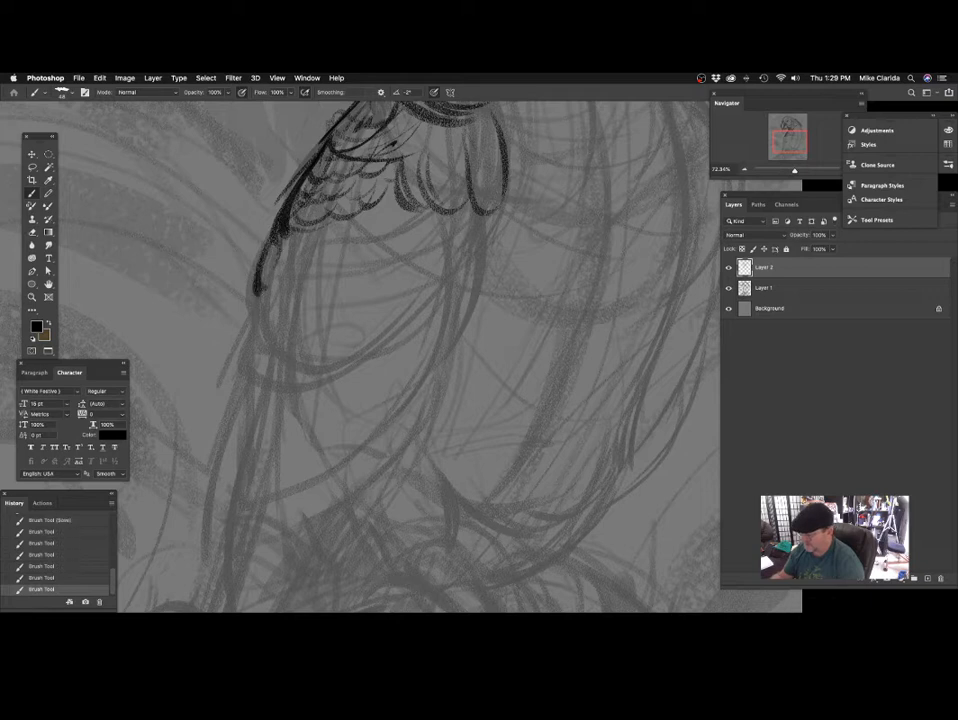
left_click_drag(340, 118, 306, 165)
scroll(346, 301, "up", 2)
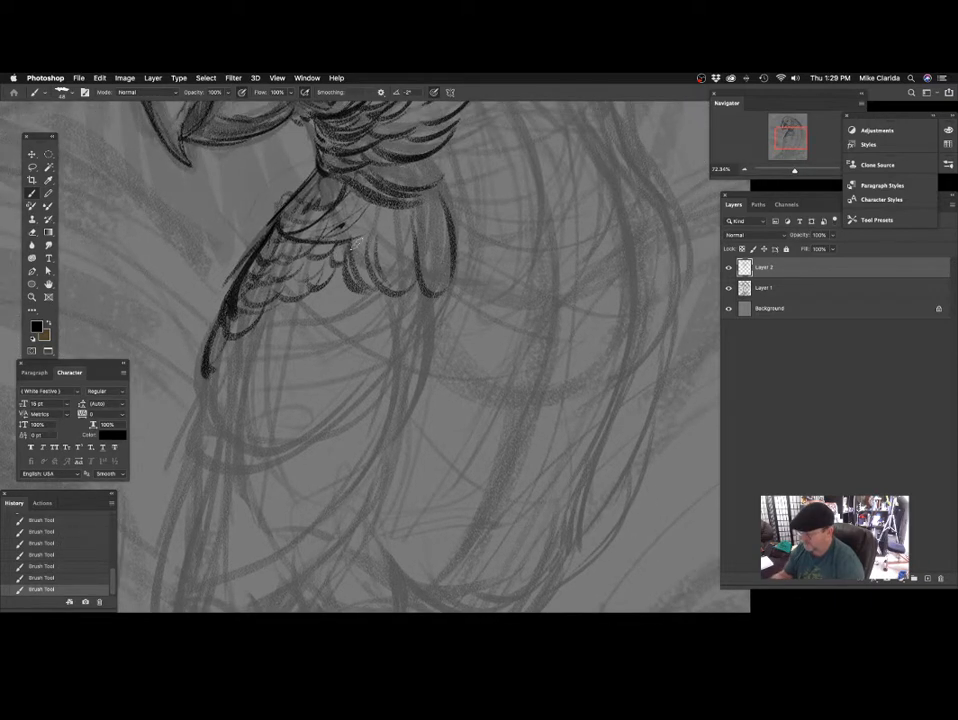
Add pointed feathers jutting forward from the front of the upper chest, just below the throat.
scroll(418, 289, "up", 2)
scroll(418, 289, "up", 2)
scroll(280, 252, "up", 2)
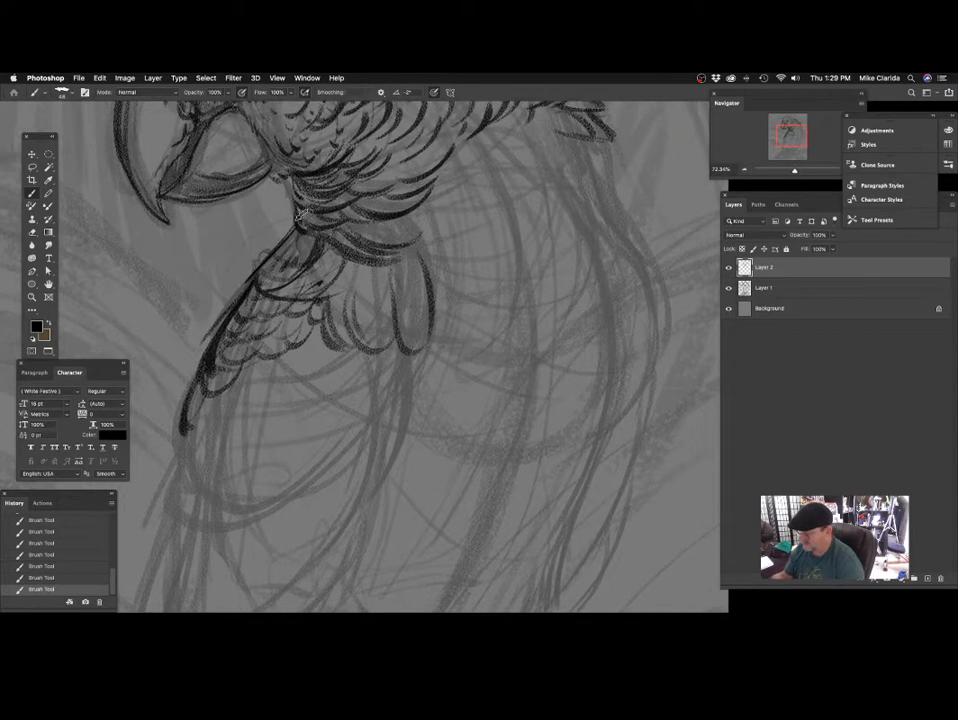
left_click_drag(294, 230, 235, 281)
left_click_drag(295, 259, 252, 286)
scroll(313, 240, "up", 2)
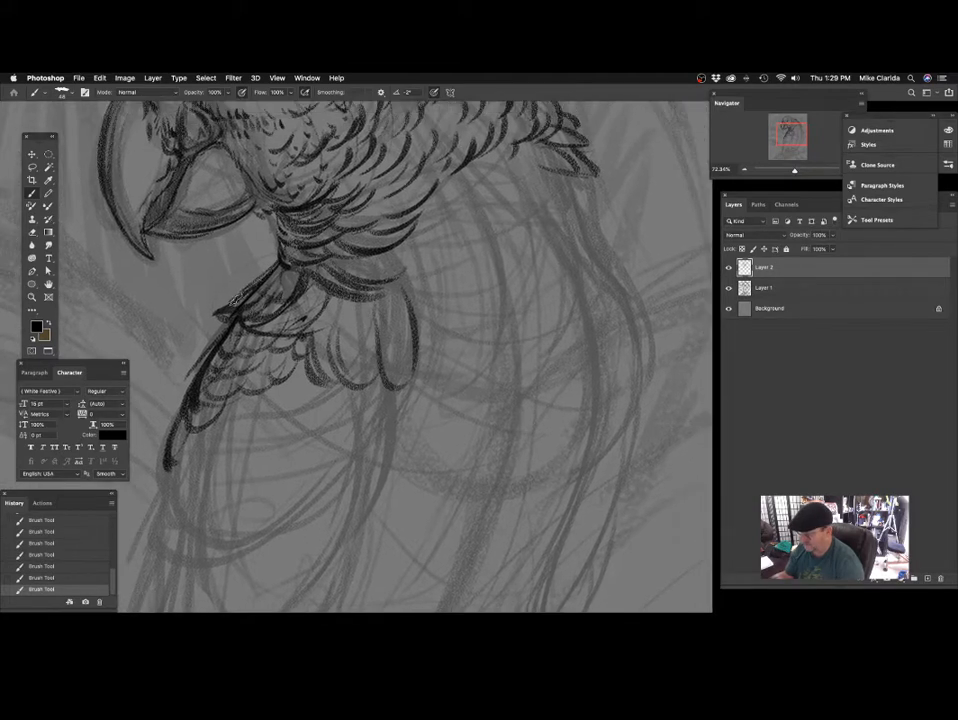
scroll(286, 334, "down", 2)
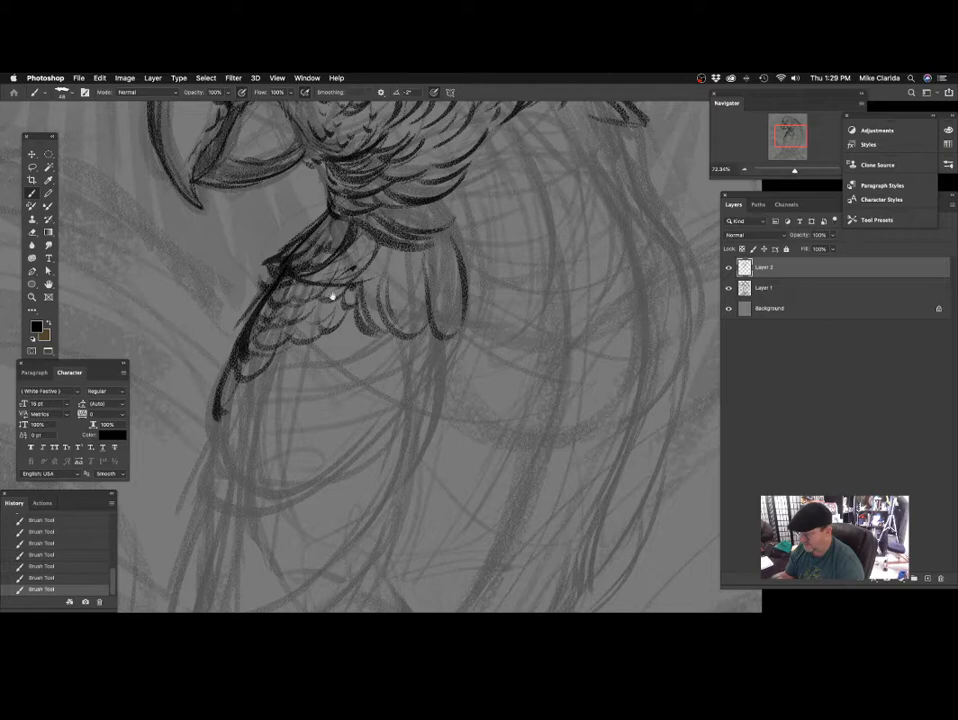
Look over the head, neck and throat feathers and the unfinished shoulder area beside them.
scroll(332, 297, "up", 5)
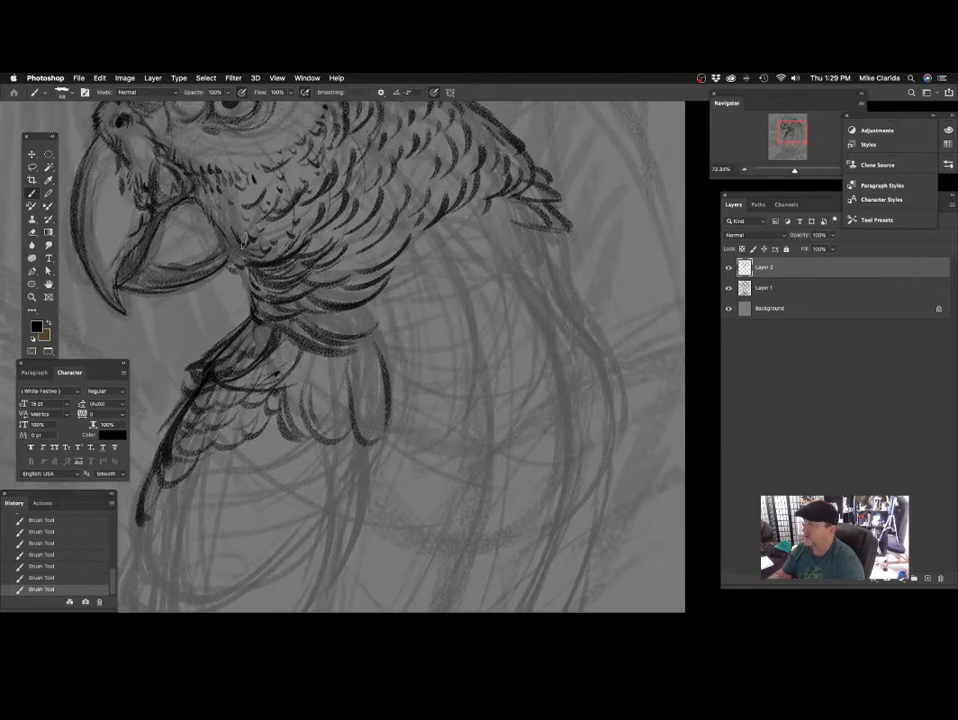
scroll(246, 263, "up", 2)
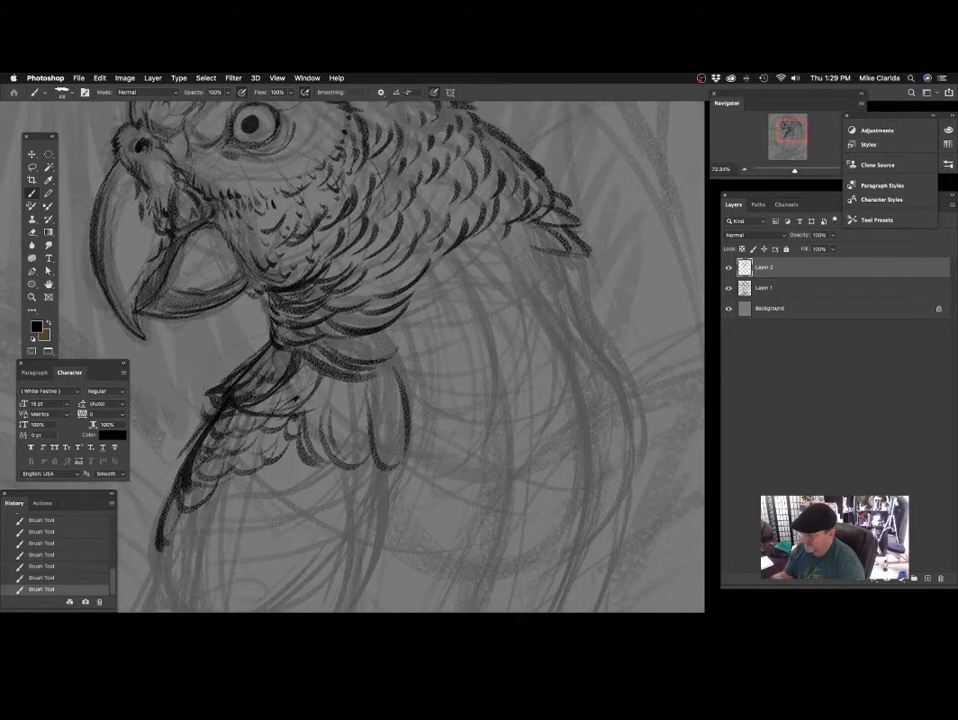
scroll(250, 172, "up", 2)
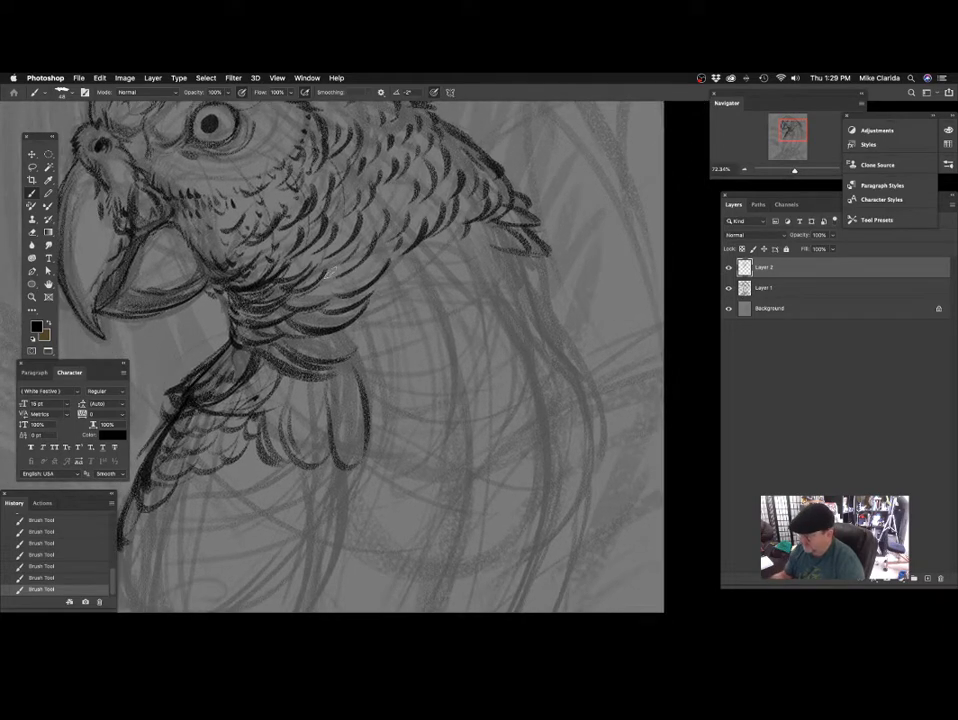
scroll(262, 190, "up", 3)
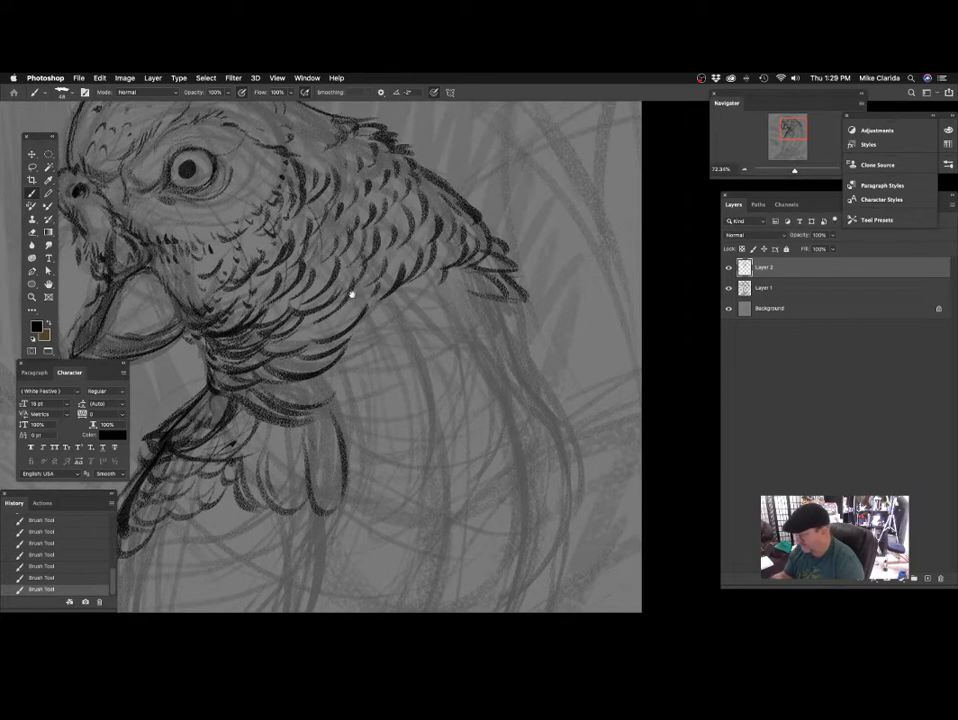
scroll(350, 293, "down", 5)
scroll(350, 293, "left", 3)
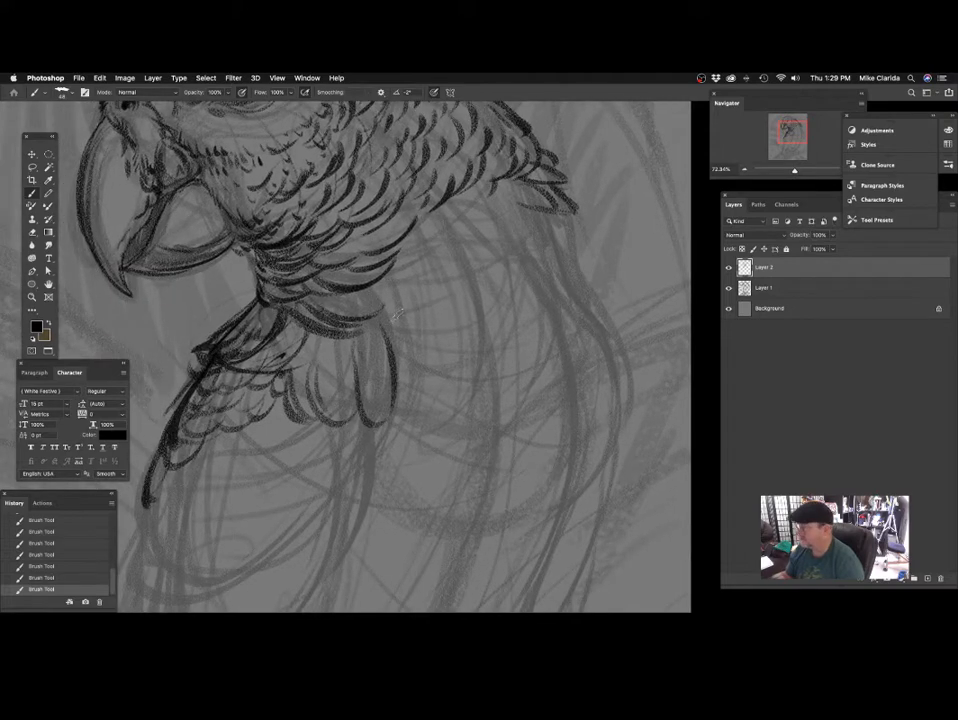
scroll(451, 280, "right", 3)
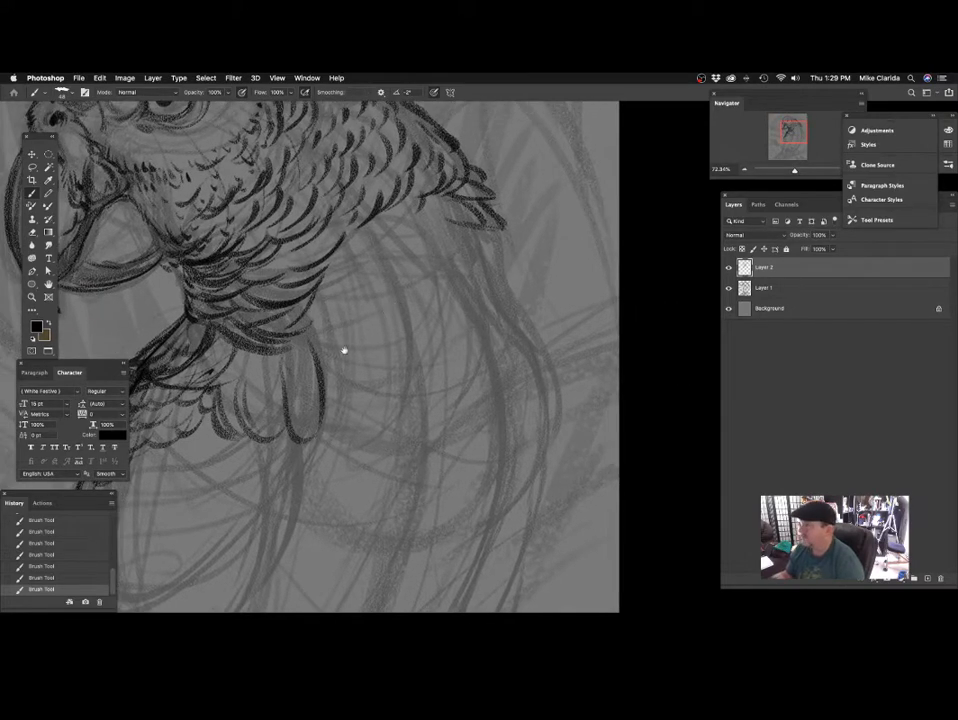
scroll(344, 351, "down", 2)
scroll(310, 340, "down", 2)
scroll(310, 340, "left", 1)
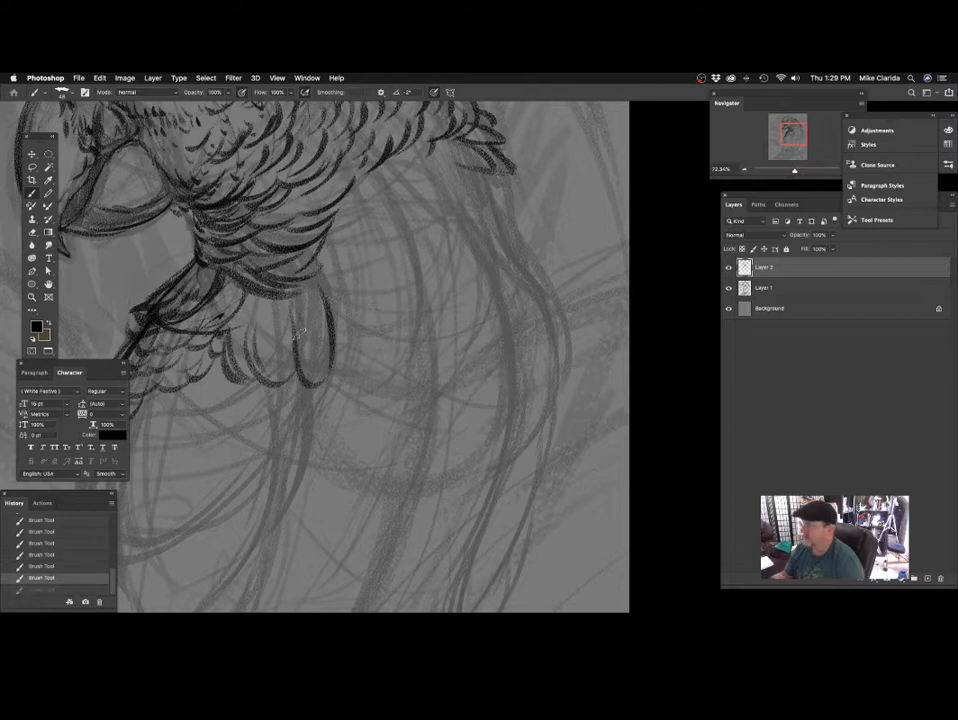
Draw curved feather tips across the long rounded feathers below the throat ruff and darken the gap at their lower front end.
scroll(298, 334, "down", 2)
scroll(298, 334, "left", 1)
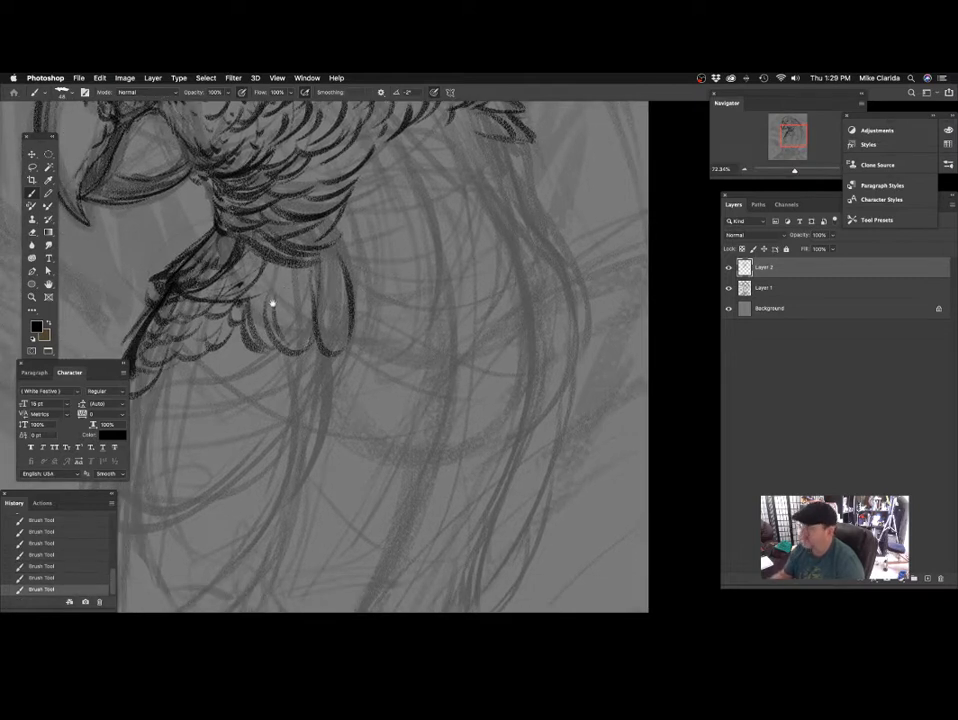
scroll(271, 302, "down", 1)
scroll(271, 302, "left", 1)
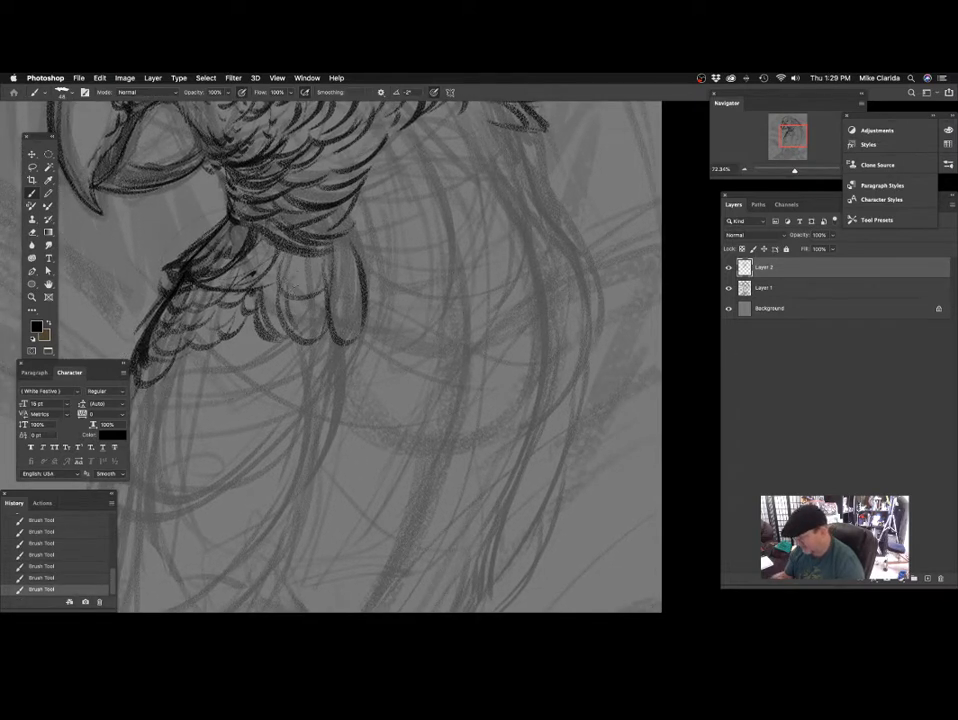
scroll(336, 289, "down", 1)
scroll(336, 289, "left", 1)
mouse_move(277, 248)
left_mouse_down()
mouse_move(271, 279)
mouse_move(280, 297)
mouse_move(303, 302)
mouse_move(340, 272)
left_mouse_up()
scroll(310, 322, "up", 1)
scroll(310, 322, "left", 3)
scroll(290, 320, "down", 2)
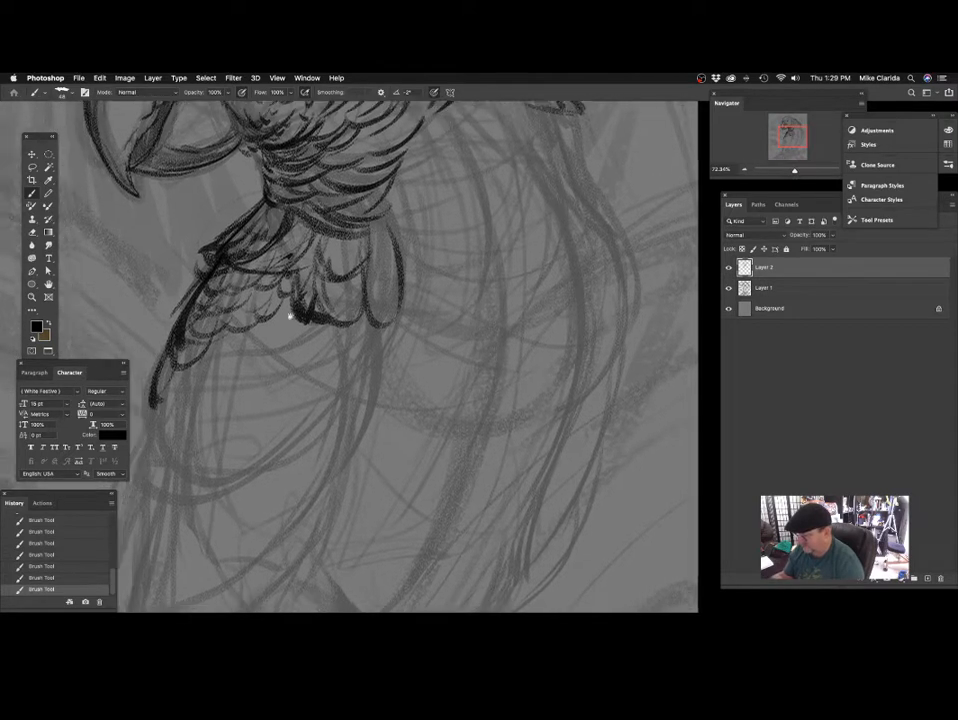
Add a row of longer rounded feathers beneath the small scalloped chest feathers, using a smaller brush.
scroll(300, 285, "down", 1)
scroll(300, 285, "right", 1)
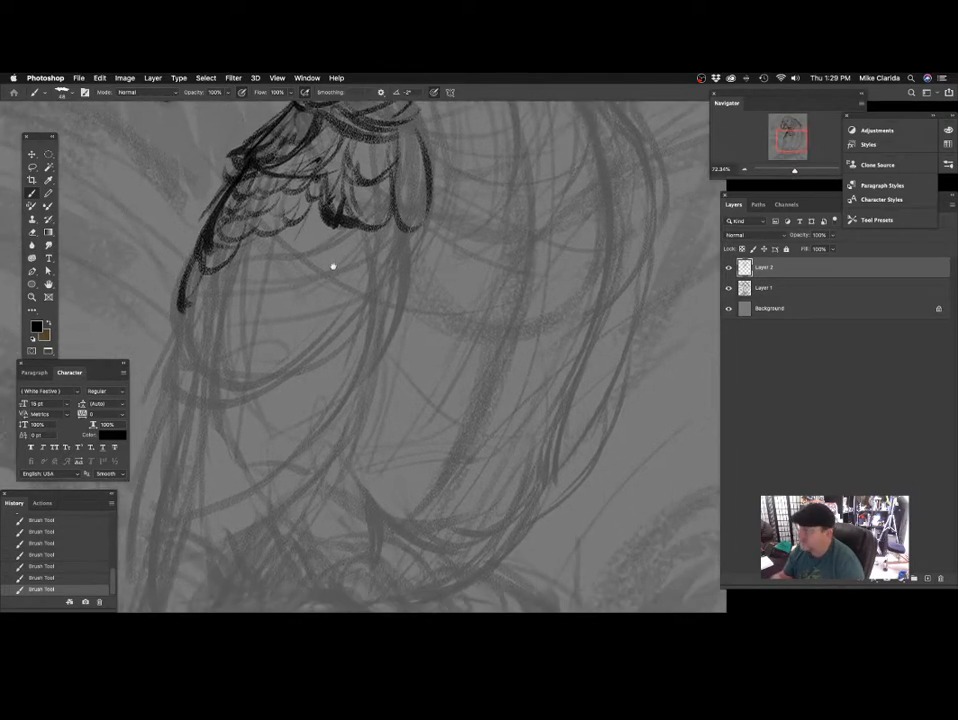
mouse_move(291, 220)
left_mouse_down()
mouse_move(325, 238)
mouse_move(340, 222)
mouse_move(318, 244)
mouse_move(343, 223)
left_mouse_up()
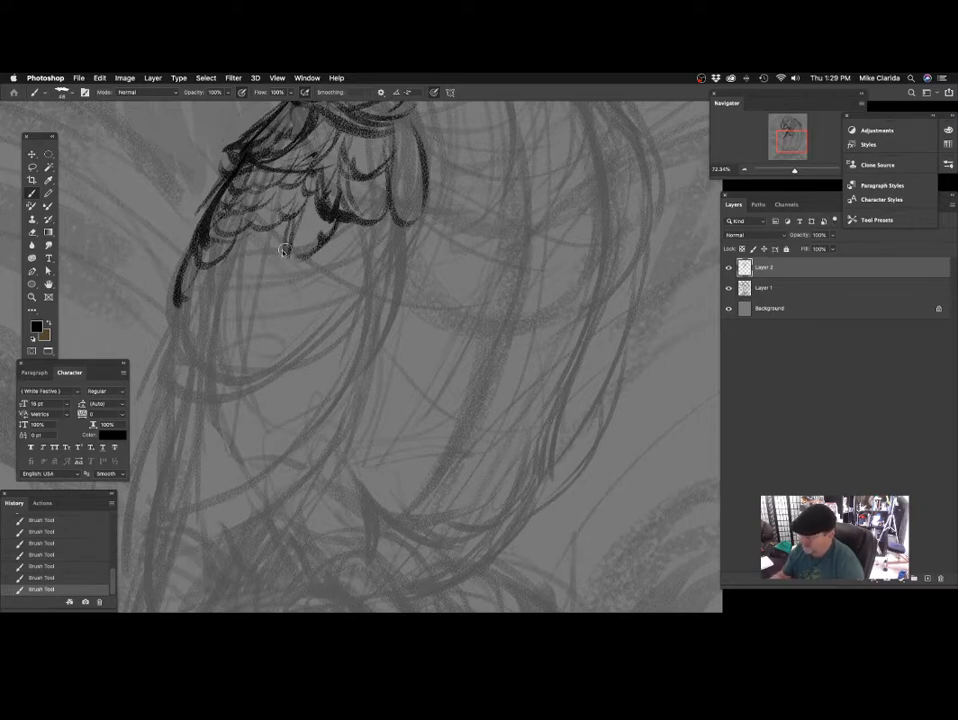
scroll(300, 255, "left", 2)
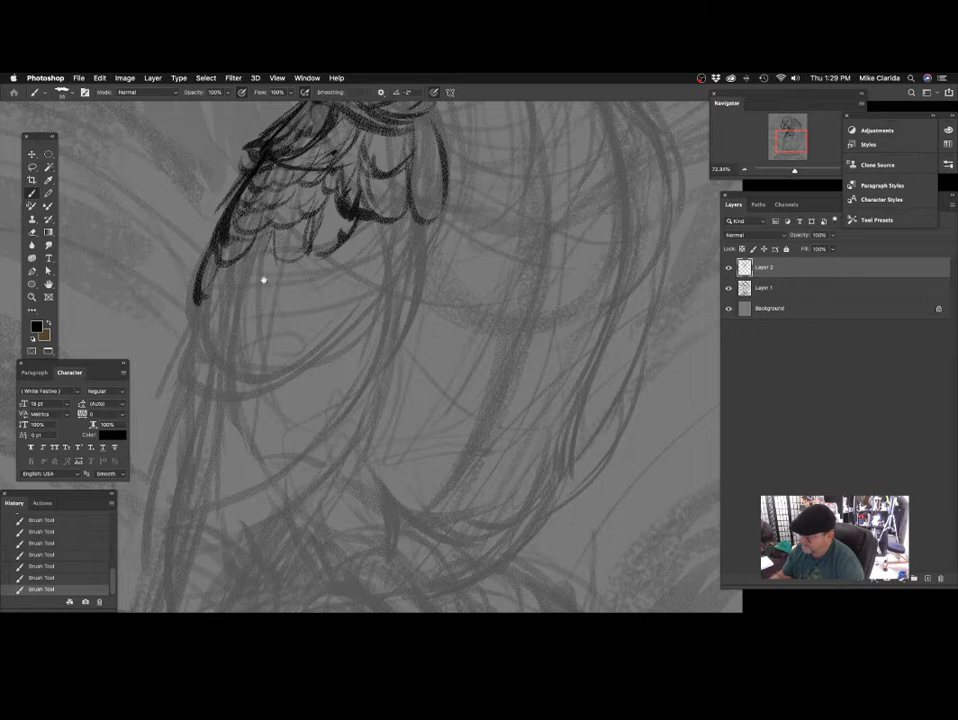
scroll(263, 281, "right", 1)
scroll(350, 335, "up", 2)
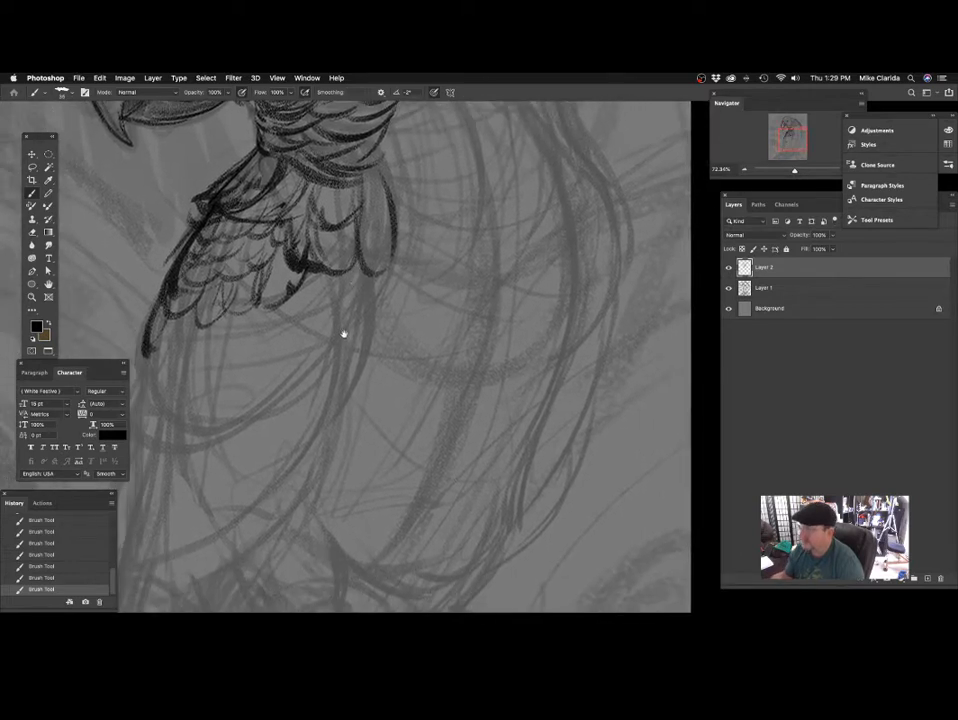
Draw dark, pointed, inward-curving feathers hanging below the rearmost long rounded feather.
scroll(343, 334, "down", 2)
scroll(346, 300, "right", 1)
scroll(366, 261, "down", 2)
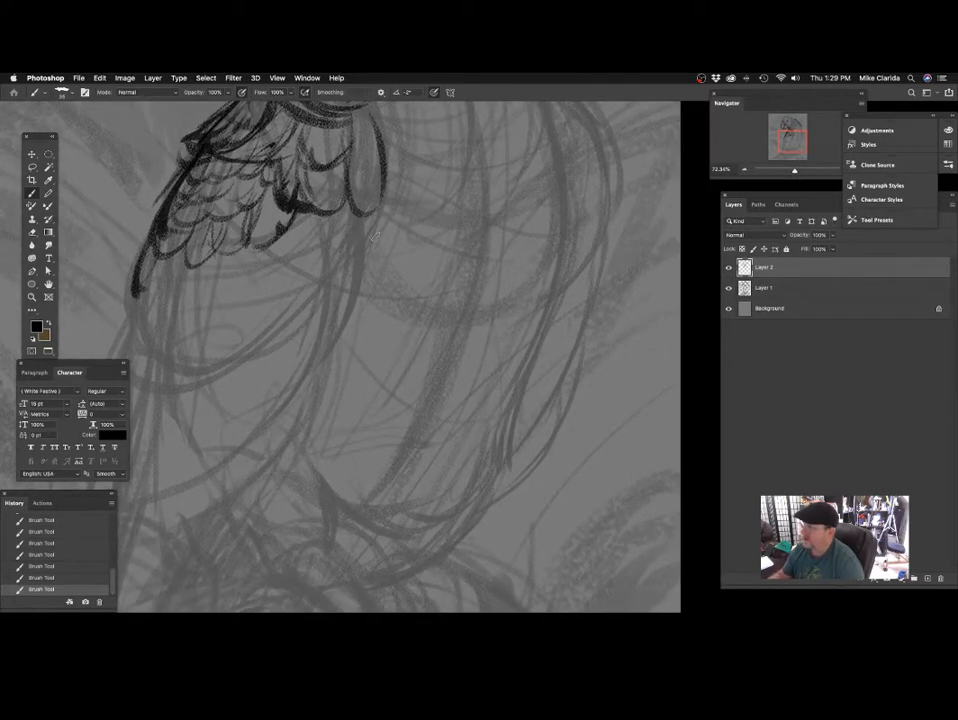
left_click_drag(373, 220, 362, 292)
mouse_move(376, 208)
left_mouse_down()
mouse_move(355, 310)
mouse_move(359, 240)
mouse_move(346, 311)
left_mouse_up()
left_click_drag(374, 221, 360, 276)
mouse_move(348, 232)
left_mouse_down()
mouse_move(334, 320)
mouse_move(347, 318)
left_mouse_up()
scroll(346, 318, "down", 1)
scroll(346, 318, "left", 1)
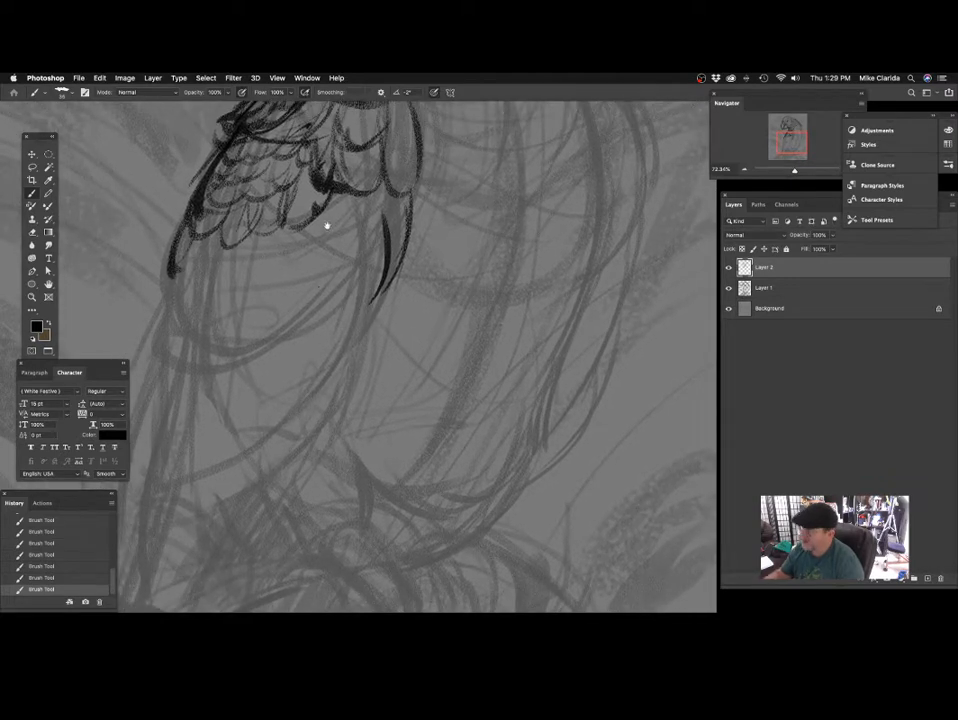
Draw a large rounded feather hanging in front of the dark pointed feathers on the lower chest.
scroll(326, 226, "right", 1)
scroll(326, 226, "down", 1)
left_click_drag(312, 258, 342, 306)
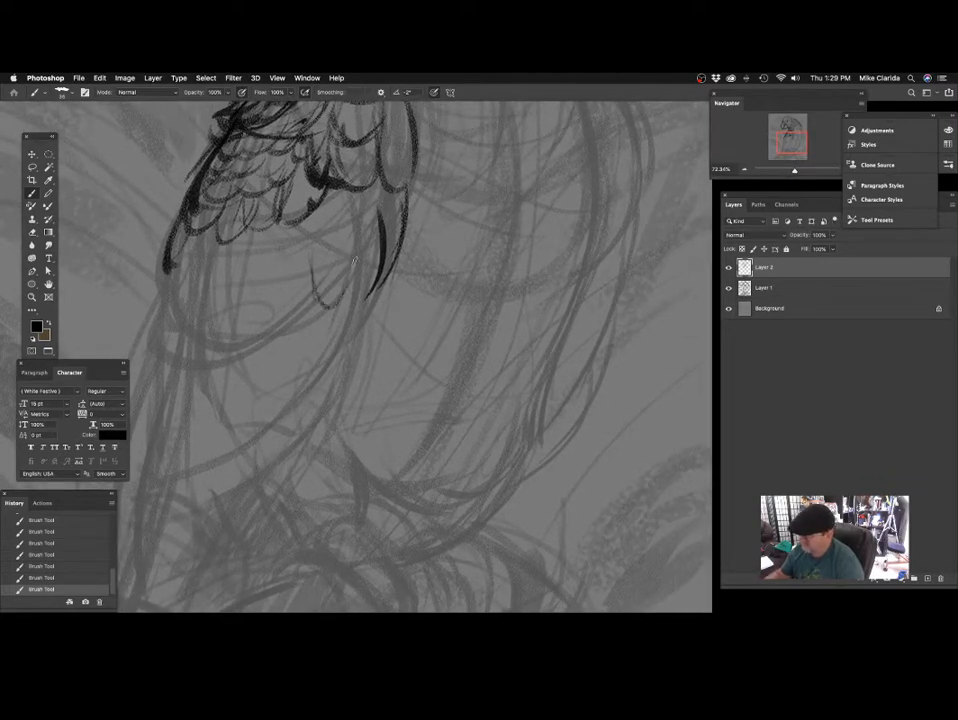
left_click_drag(303, 238, 308, 296)
mouse_move(303, 235)
left_mouse_down()
mouse_move(306, 271)
mouse_move(357, 262)
left_mouse_up()
mouse_move(365, 193)
left_mouse_down()
mouse_move(351, 272)
mouse_move(289, 330)
left_mouse_up()
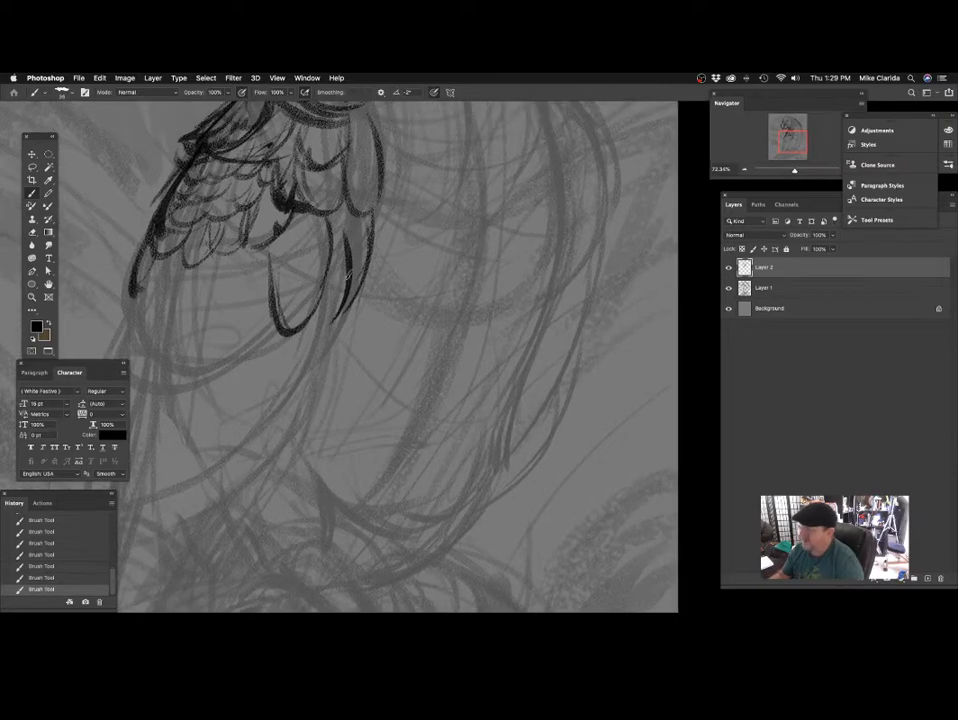
Undo the last stroke and draw a smaller rounded feather between the large rounded feather and the dark pointed ones.
key("super+z")
left_click_drag(303, 236, 300, 271)
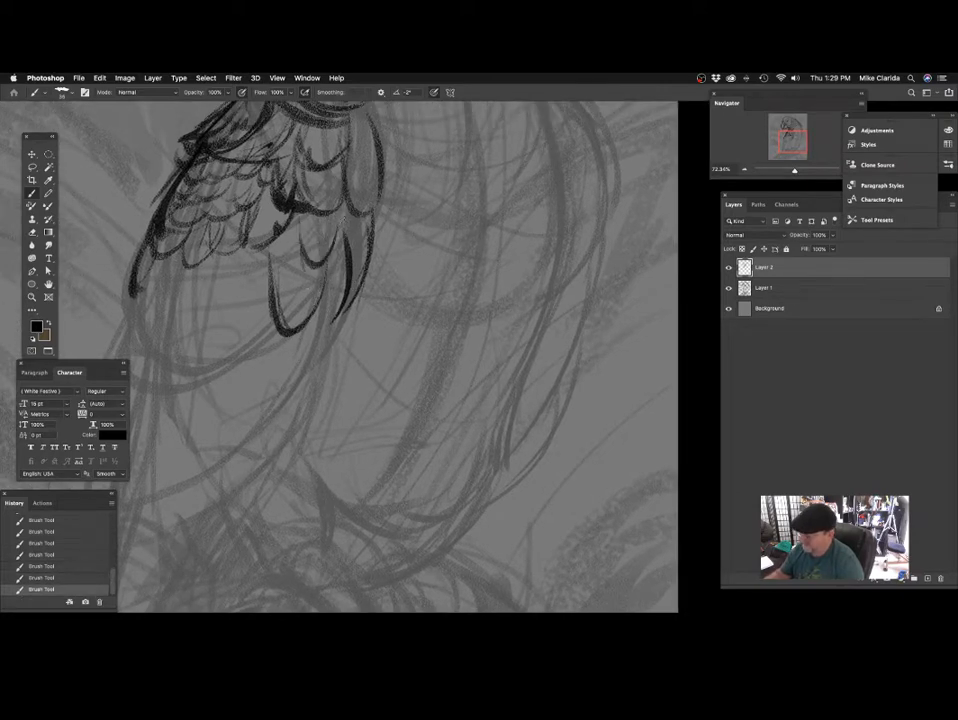
left_click_drag(341, 222, 330, 252)
Close the lower end of the chest's front outline into a feather tip and sketch a thin feather beside the large rounded one.
mouse_move(396, 239)
left_mouse_down()
mouse_move(447, 282)
mouse_move(438, 343)
mouse_move(487, 287)
mouse_move(514, 355)
left_mouse_up()
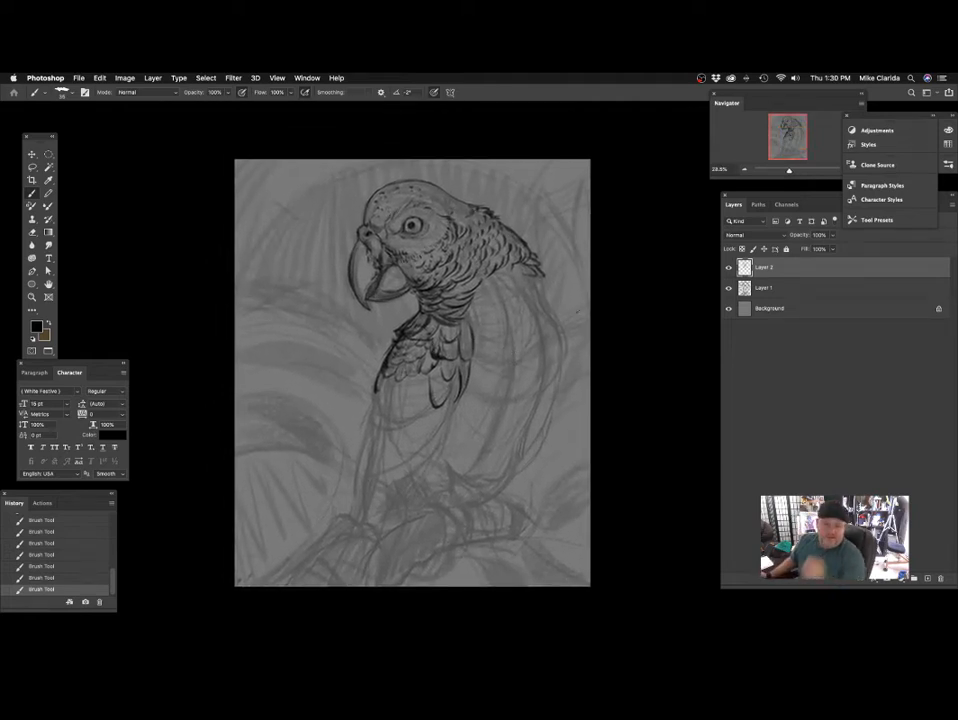
left_click_drag(408, 301, 436, 278)
mouse_move(392, 359)
left_mouse_down()
mouse_move(400, 250)
mouse_move(366, 257)
mouse_move(413, 421)
mouse_move(352, 425)
mouse_move(368, 398)
mouse_move(336, 346)
mouse_move(317, 342)
mouse_move(357, 300)
mouse_move(408, 304)
left_mouse_up()
key("super+z")
mouse_move(449, 344)
left_mouse_down()
mouse_move(405, 336)
mouse_move(394, 309)
left_mouse_up()
left_click_drag(329, 340, 335, 329)
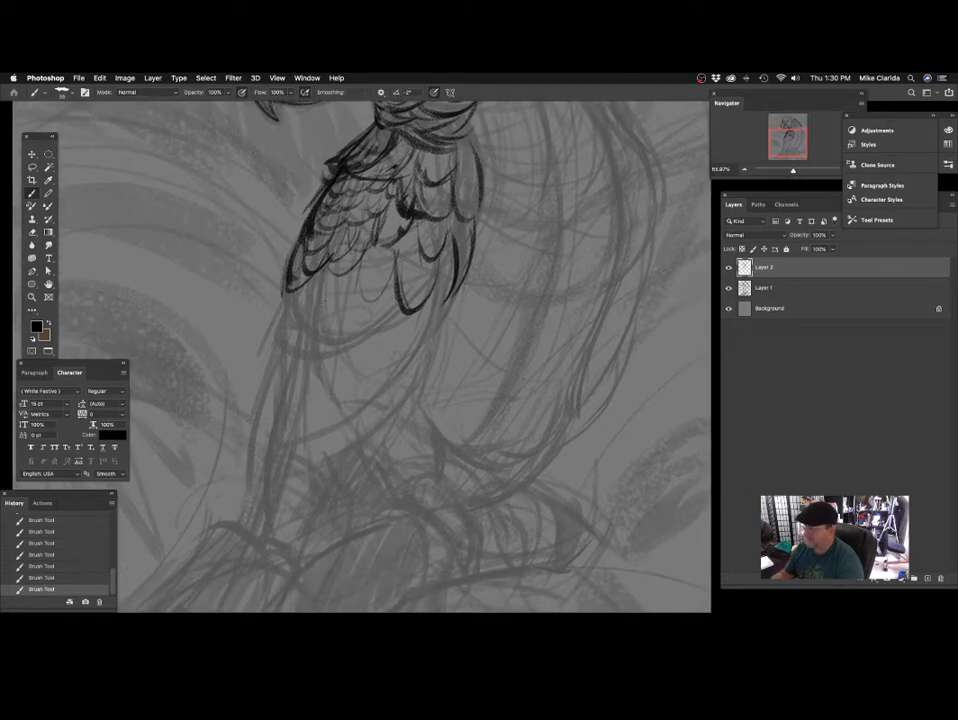
Undo the last strokes and draw a long rounded feather continuing the chest's front outline downward, with thin feather lines beside it.
mouse_move(275, 349)
left_mouse_down()
mouse_move(284, 285)
mouse_move(292, 344)
mouse_move(268, 349)
left_mouse_up()
key("super+z")
key("super+z")
mouse_move(279, 302)
left_mouse_down()
mouse_move(307, 308)
mouse_move(316, 268)
left_mouse_up()
left_click_drag(317, 268, 298, 349)
left_click_drag(350, 265, 329, 334)
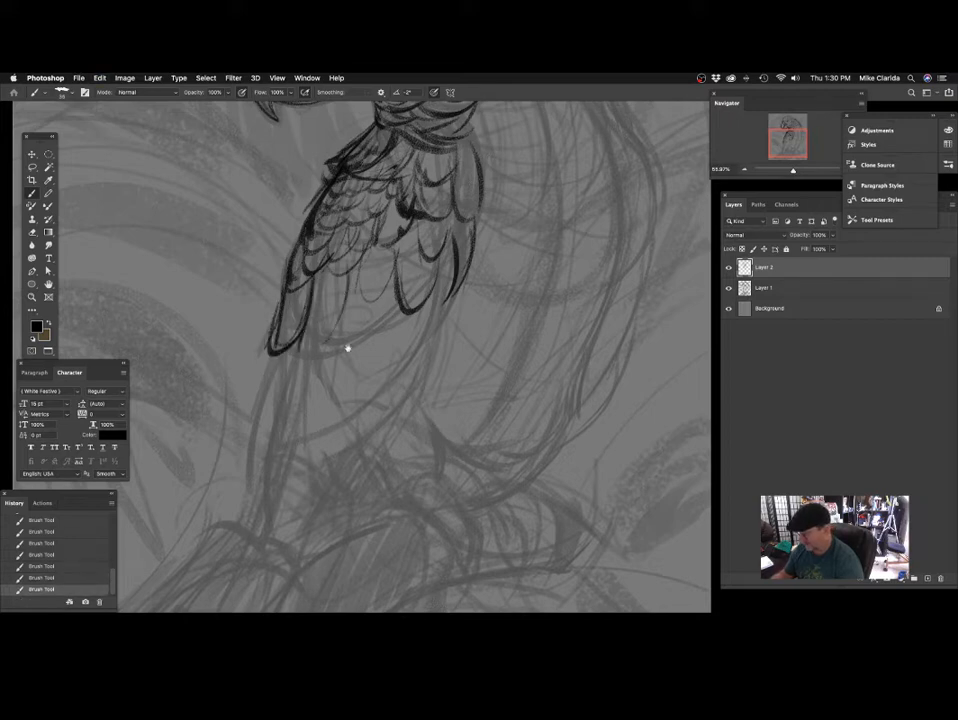
Draw dark curved feathers beneath the pointed feathers at the lower back of the neck, undoing one stroke.
left_click_drag(452, 307, 361, 454)
mouse_move(472, 283)
left_mouse_down()
mouse_move(416, 370)
mouse_move(402, 332)
left_mouse_up()
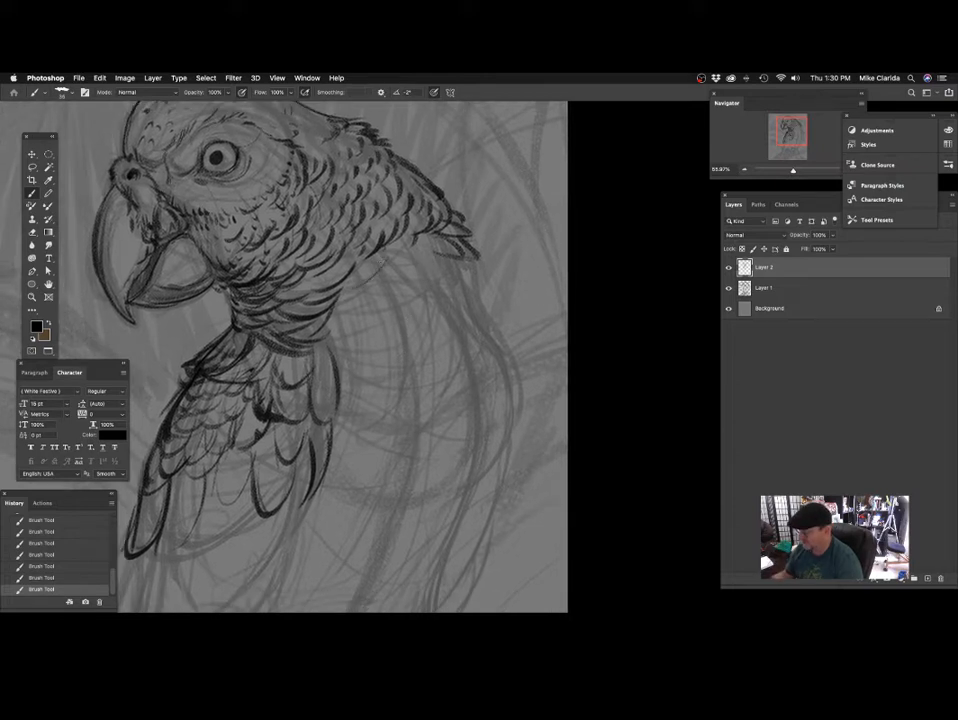
left_click_drag(384, 249, 361, 275)
left_click_drag(374, 253, 345, 283)
left_click_drag(408, 237, 389, 267)
left_click_drag(456, 289, 411, 284)
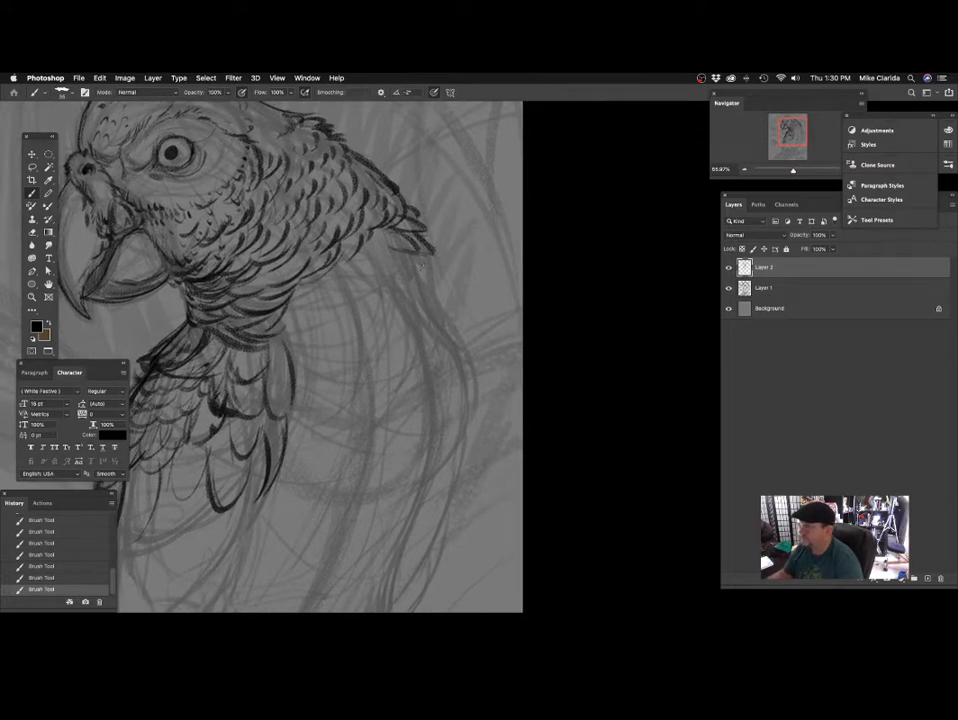
key("super+z")
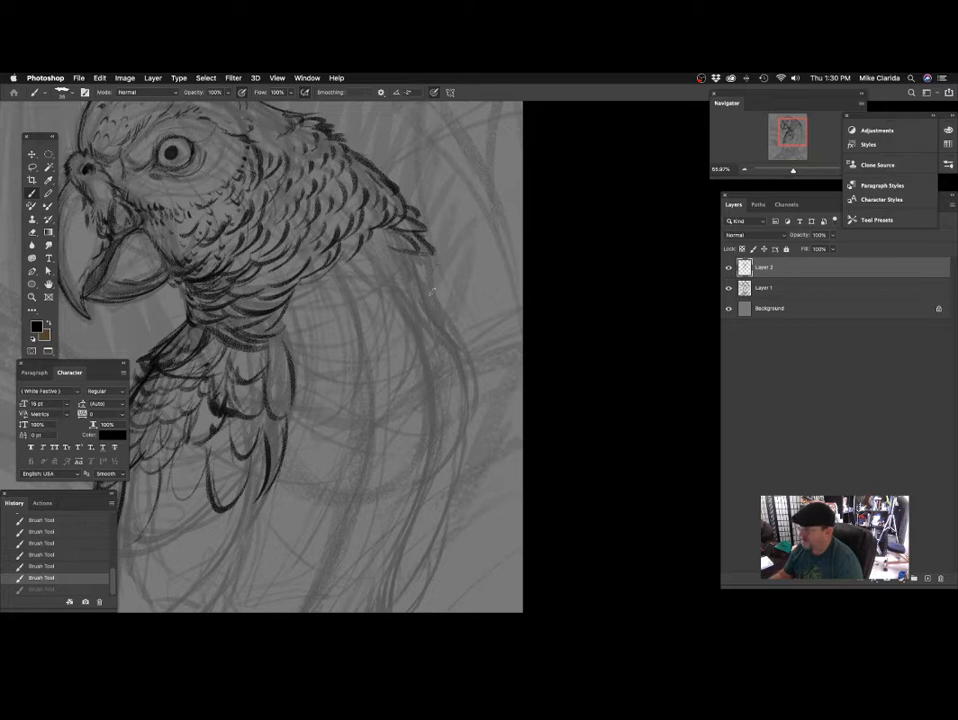
left_click_drag(430, 246, 426, 300)
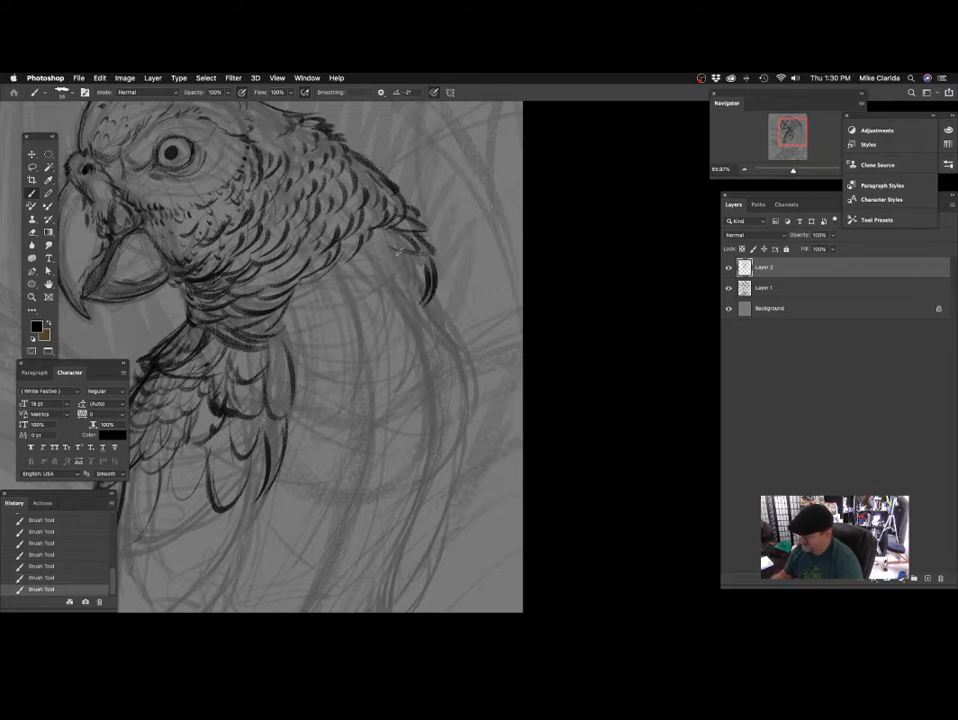
mouse_move(385, 298)
left_mouse_down()
mouse_move(396, 285)
mouse_move(387, 316)
left_mouse_up()
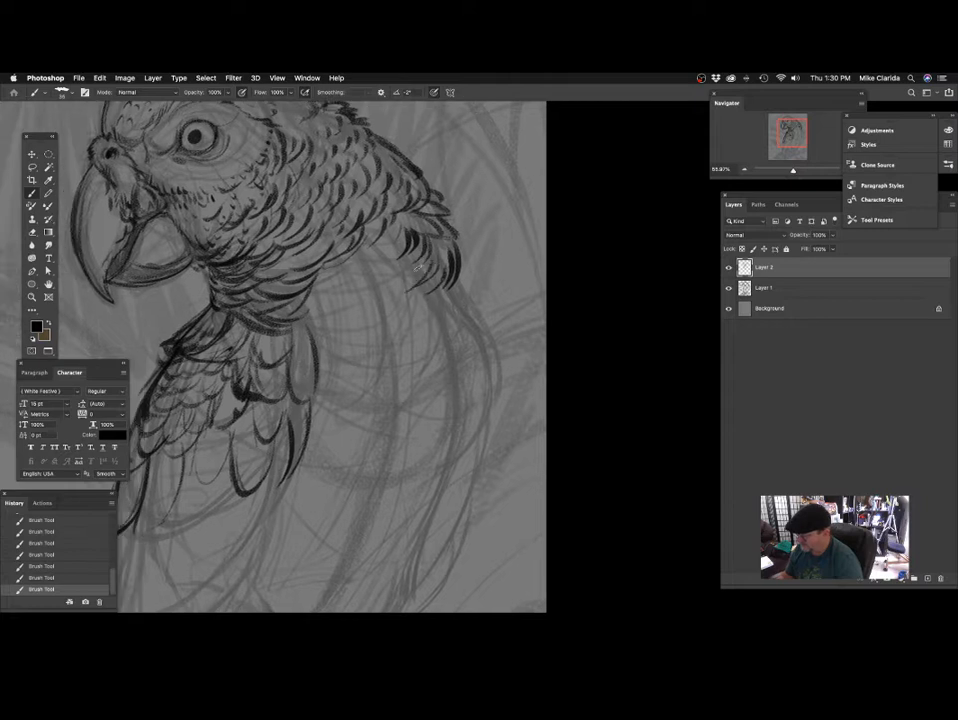
Draw curved feather strokes along the neck's lower edge, from the dark back feathers toward the throat.
left_click_drag(452, 226, 402, 304)
left_click_drag(399, 402, 439, 332)
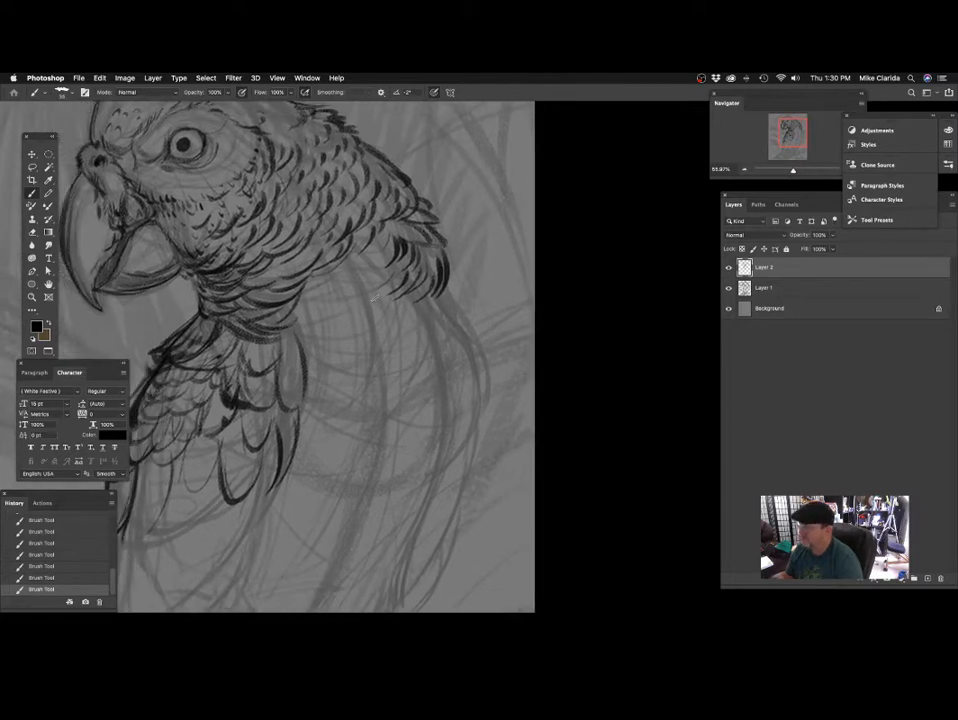
left_click_drag(363, 251, 385, 249)
left_click_drag(397, 327, 360, 329)
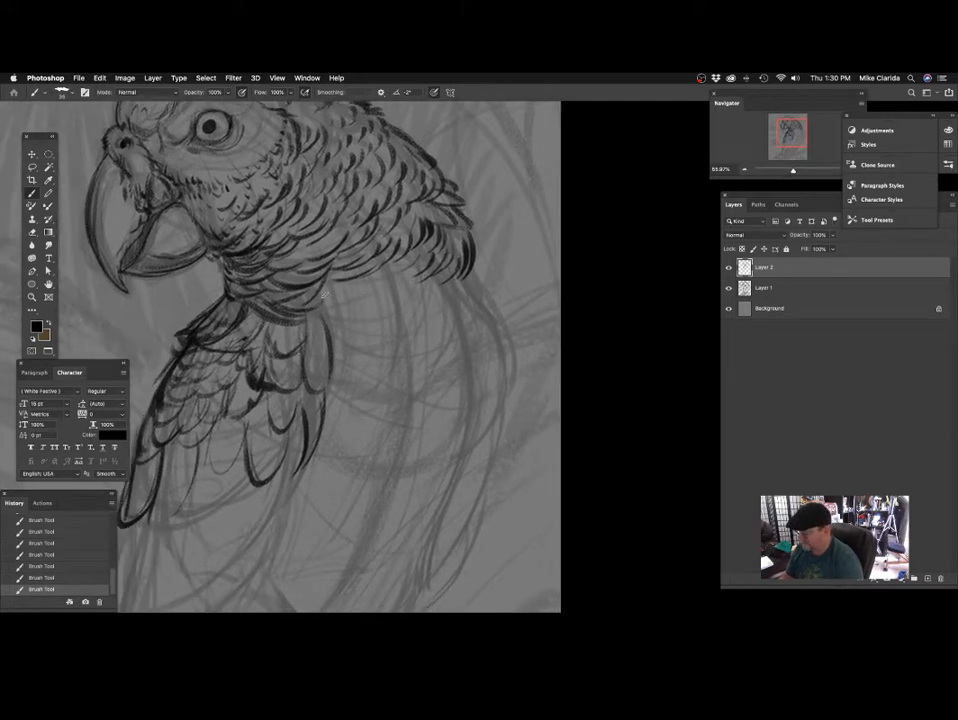
Draw wide curved feather edges along the lower neck beside the large rounded shoulder feather, undoing and redrawing one stroke.
mouse_move(320, 297)
left_mouse_down()
mouse_move(403, 273)
mouse_move(420, 314)
mouse_move(428, 281)
mouse_move(349, 298)
left_mouse_up()
mouse_move(324, 315)
left_mouse_down()
mouse_move(360, 289)
mouse_move(367, 308)
left_mouse_up()
mouse_move(392, 281)
left_mouse_down()
mouse_move(399, 352)
mouse_move(423, 305)
left_mouse_up()
key("super+z")
left_click_drag(328, 302, 378, 288)
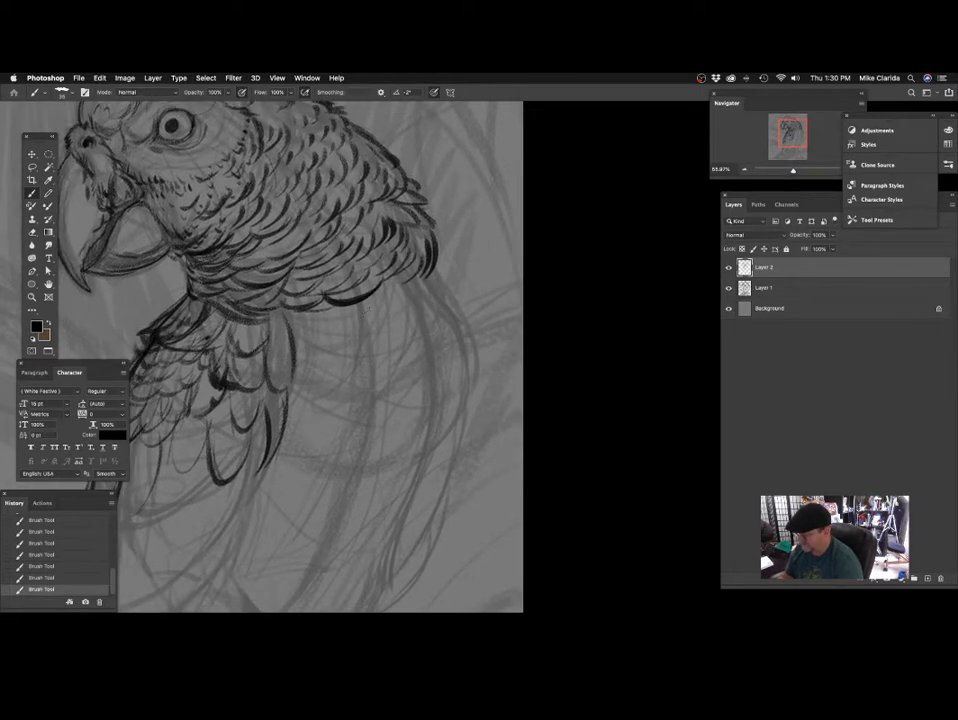
Extend the row of curved feather tips along the neck's lower edge to the back outline.
left_click_drag(438, 307, 417, 327)
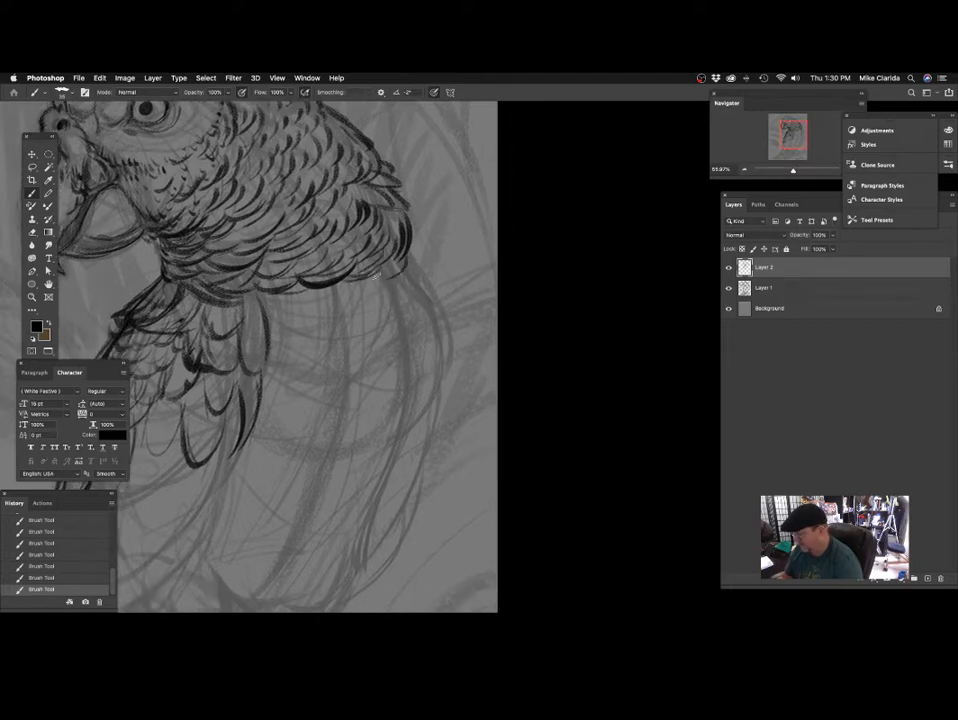
left_click_drag(400, 304, 456, 393)
left_click_drag(342, 437, 355, 382)
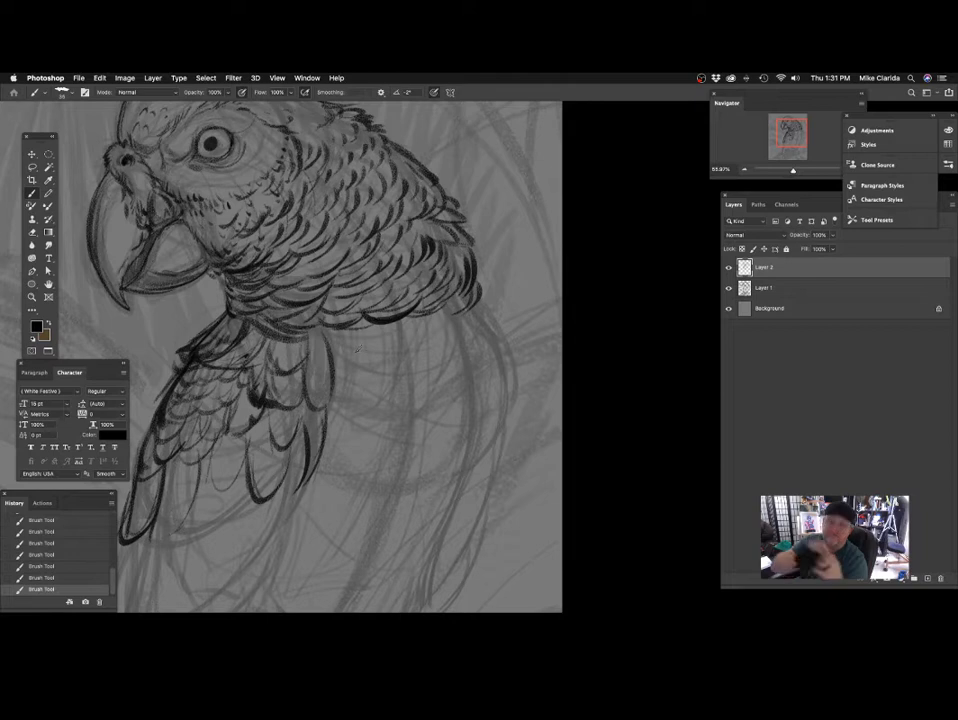
left_click_drag(494, 299, 432, 286)
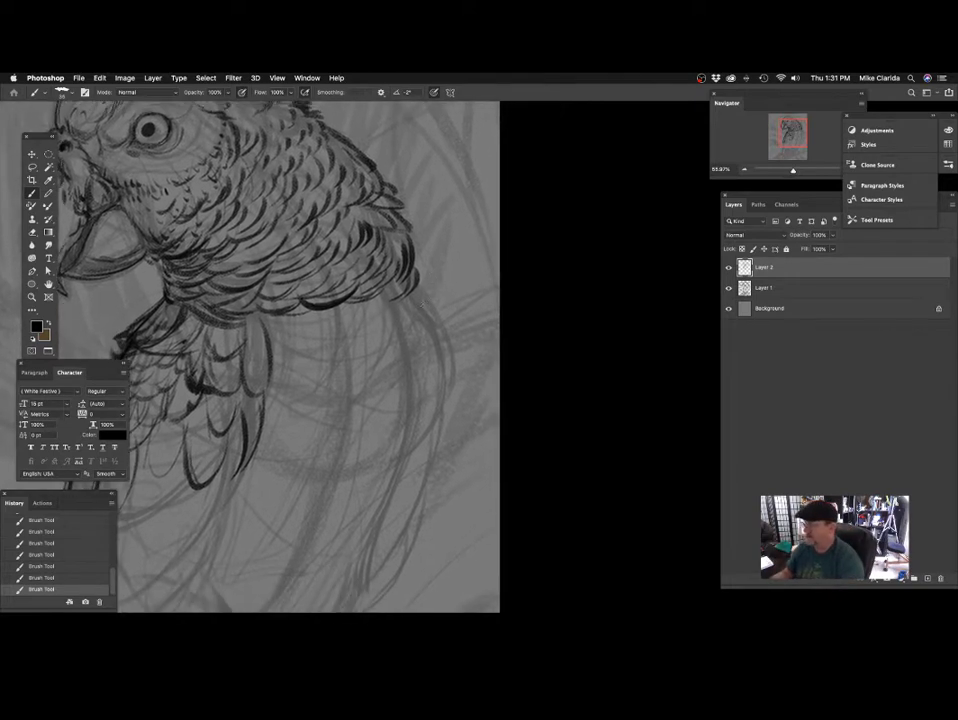
Add another row of curved feathers beneath the neck's lower edge and a rounded feather continuing the back outline downward.
left_click_drag(445, 342, 415, 260)
left_click_drag(357, 286, 404, 330)
left_click_drag(340, 267, 359, 270)
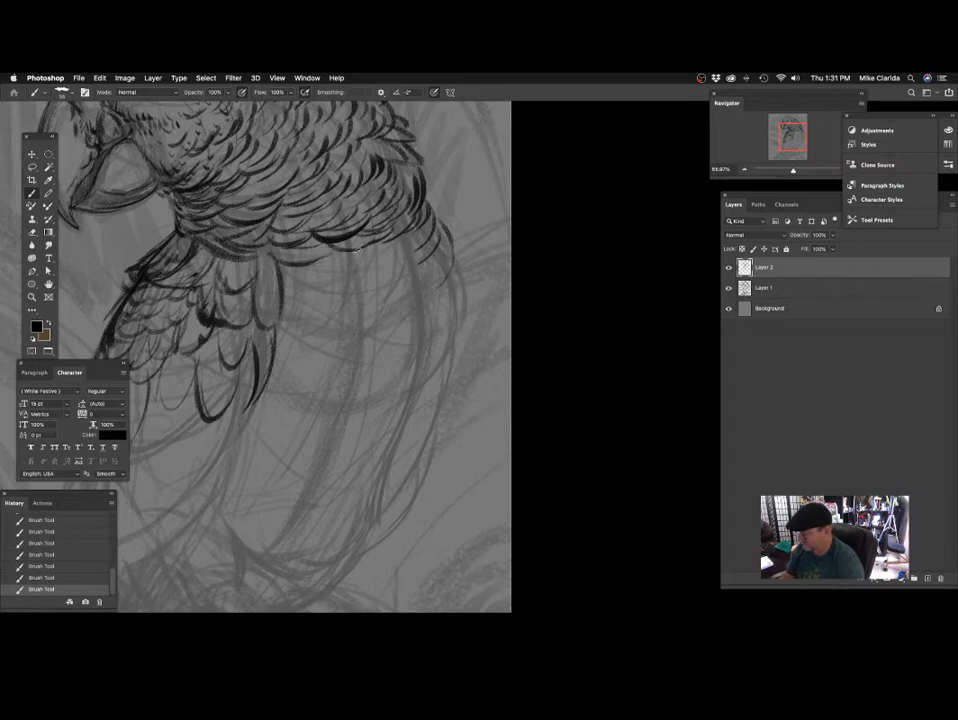
mouse_move(364, 274)
left_mouse_down()
mouse_move(391, 316)
mouse_move(342, 342)
mouse_move(388, 331)
mouse_move(416, 275)
mouse_move(388, 308)
left_mouse_up()
left_click_drag(395, 283, 397, 303)
left_click_drag(453, 355, 486, 338)
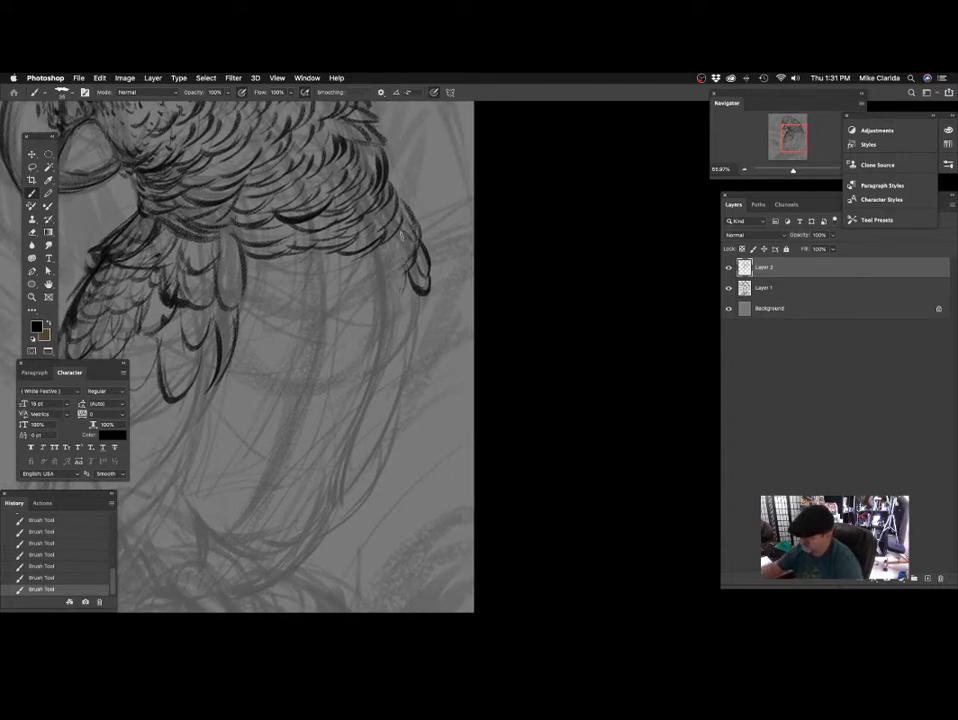
Add short feather strokes around the rounded feather on the back outline and along the adjoining neck edge.
left_click_drag(407, 216, 414, 273)
left_click_drag(407, 214, 432, 224)
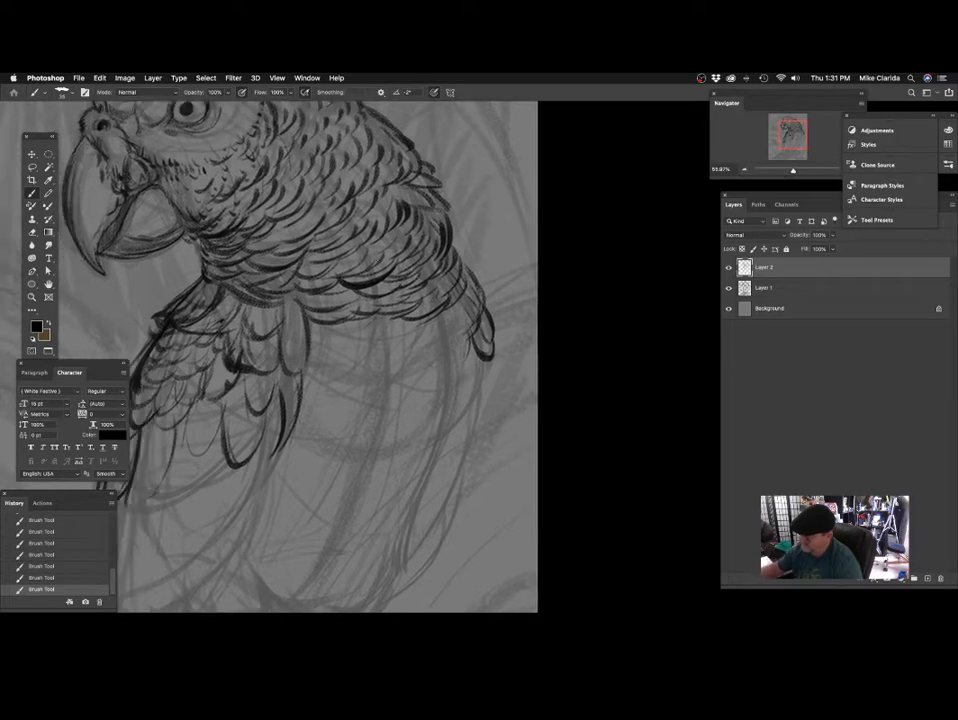
left_click_drag(322, 301, 422, 305)
left_click(412, 351, "alt")
left_click(413, 352, "alt")
left_click(417, 353, "super")
left_click(445, 364, "super")
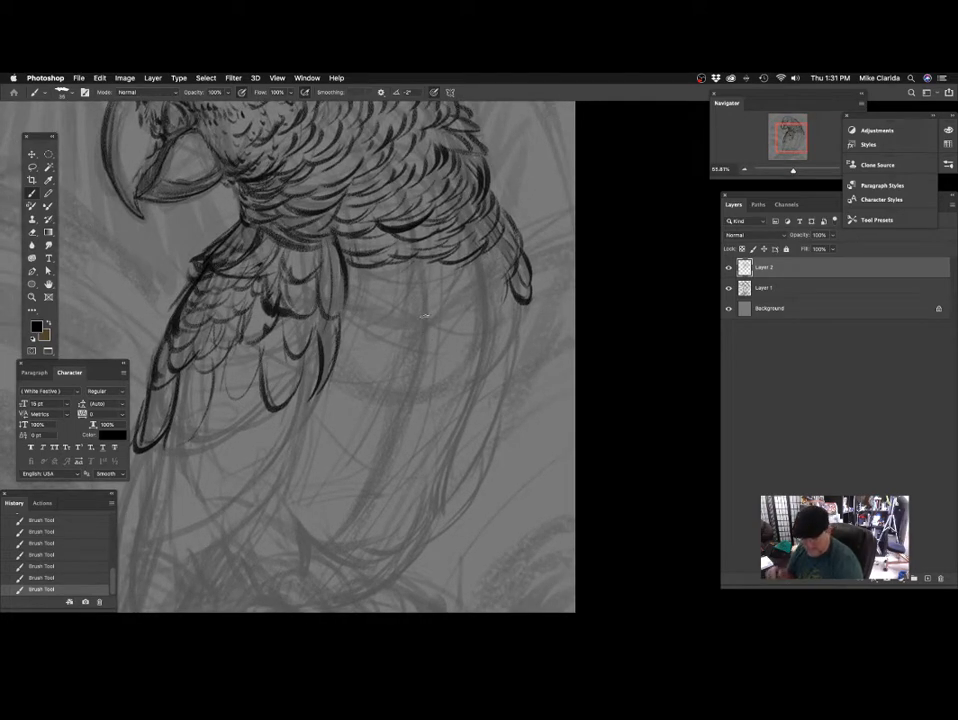
Complete the rounded feather tips at the inner edge of the shoulder and fill the gap beside them with small pointed feathers.
left_click_drag(434, 297, 429, 310)
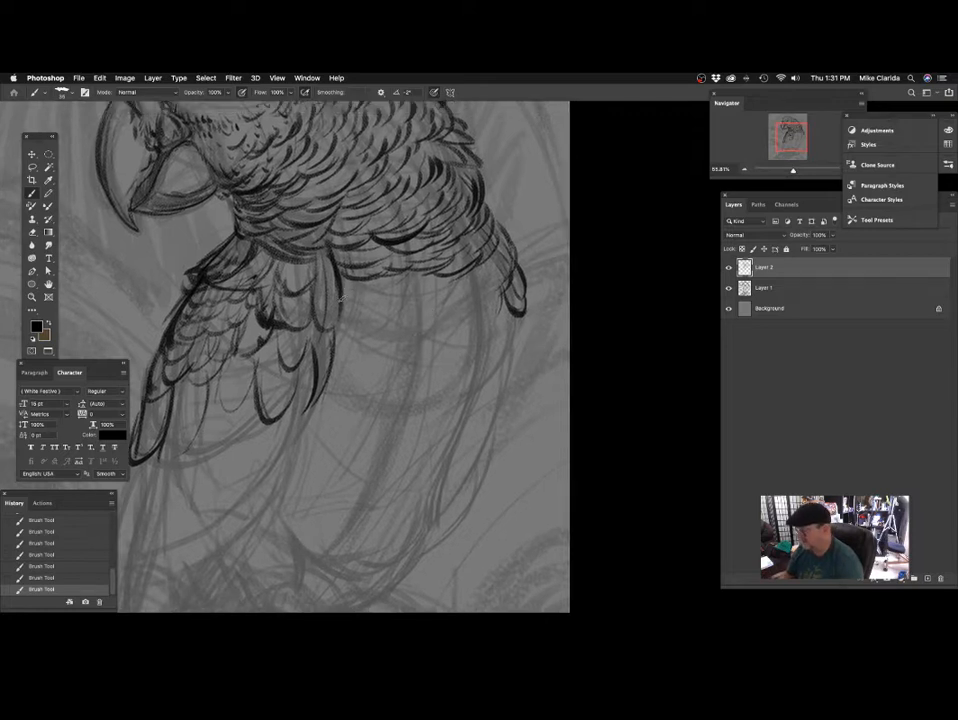
left_click_drag(382, 368, 443, 315)
mouse_move(378, 410)
left_mouse_down()
mouse_move(385, 389)
mouse_move(379, 401)
mouse_move(344, 363)
mouse_move(347, 331)
left_mouse_up()
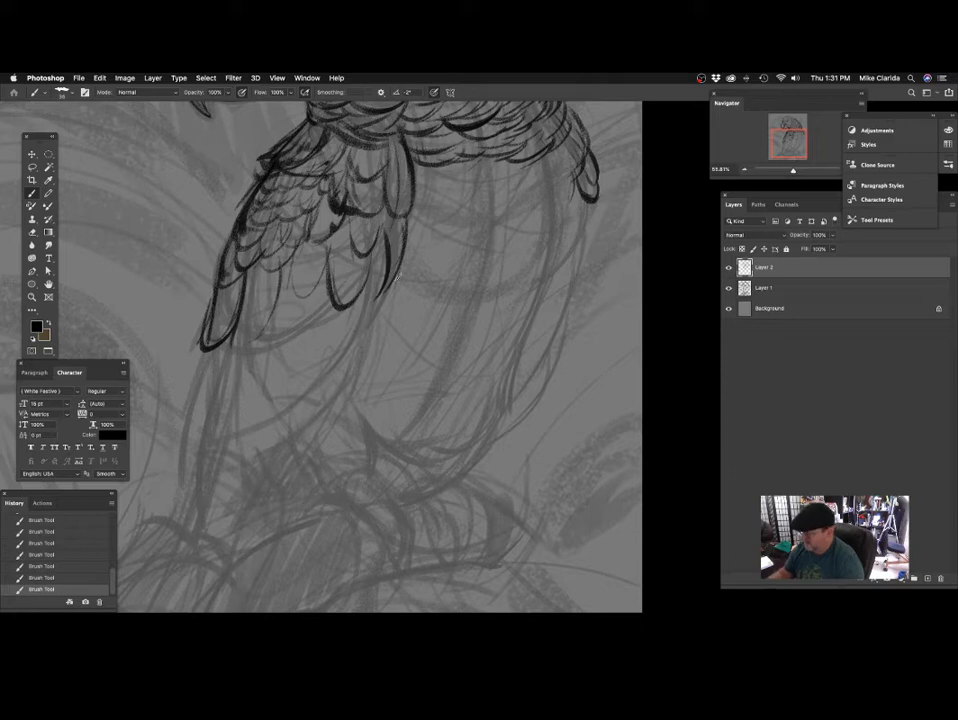
left_click_drag(377, 305, 384, 314)
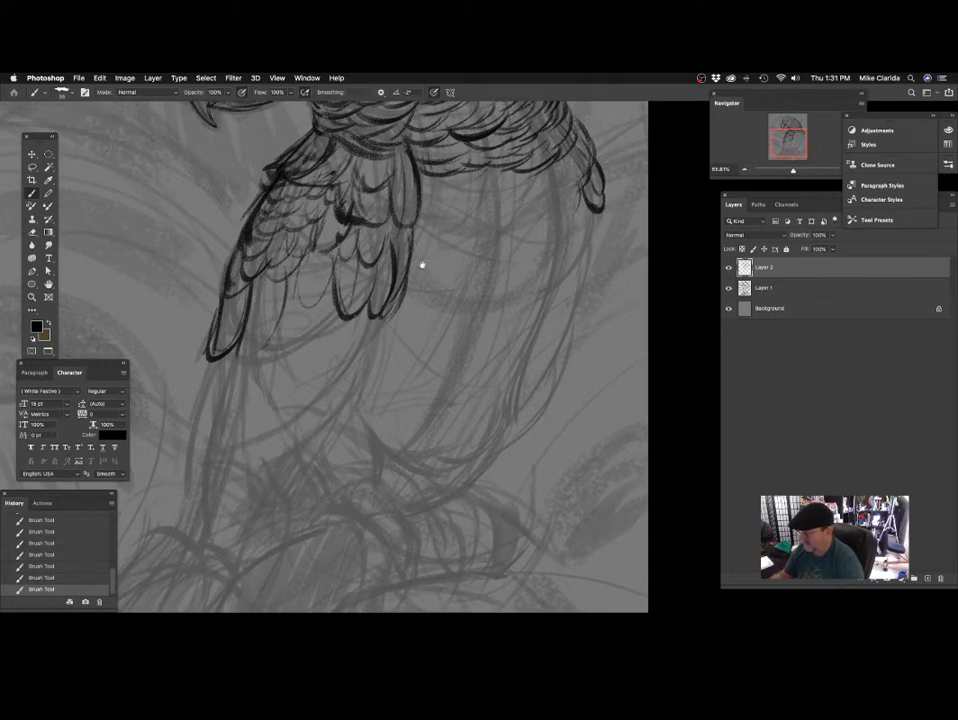
left_click_drag(320, 290, 337, 290)
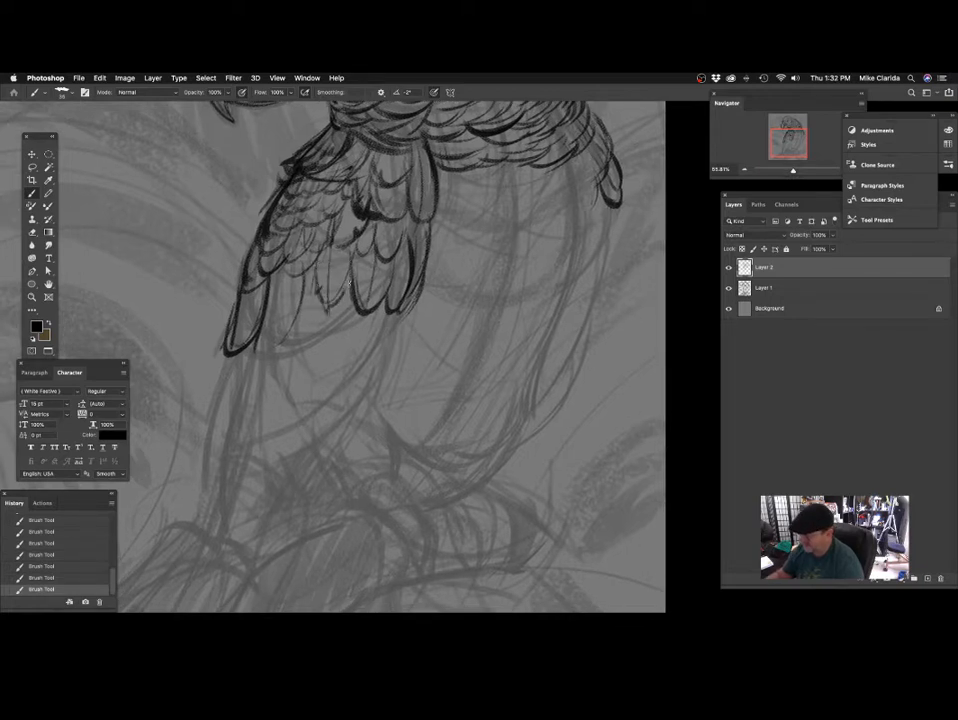
left_click_drag(380, 274, 394, 280)
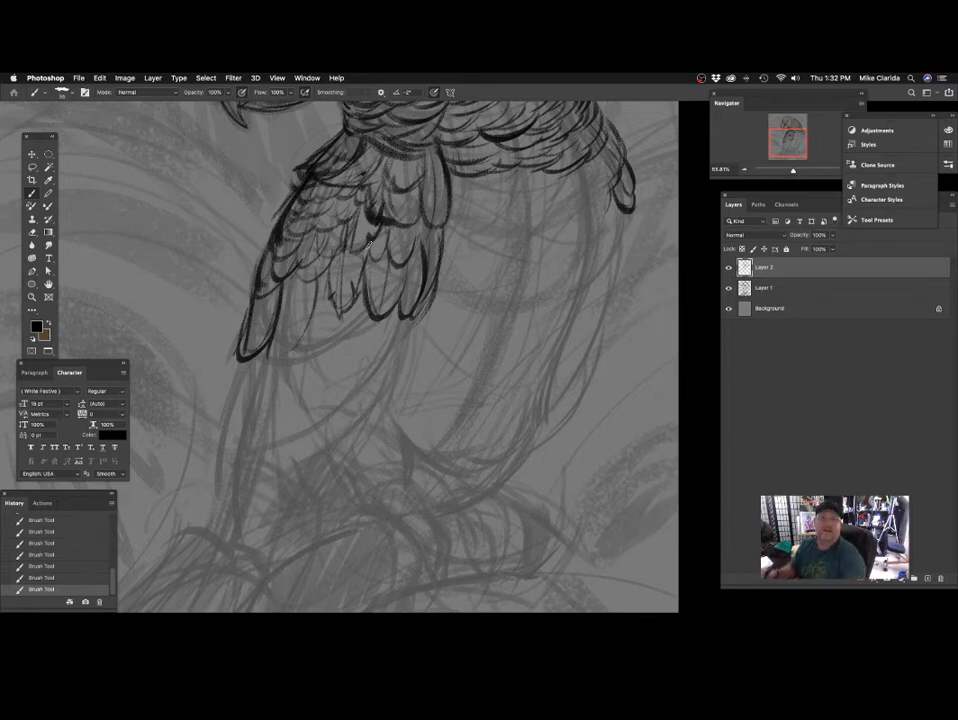
left_click_drag(375, 303, 381, 295)
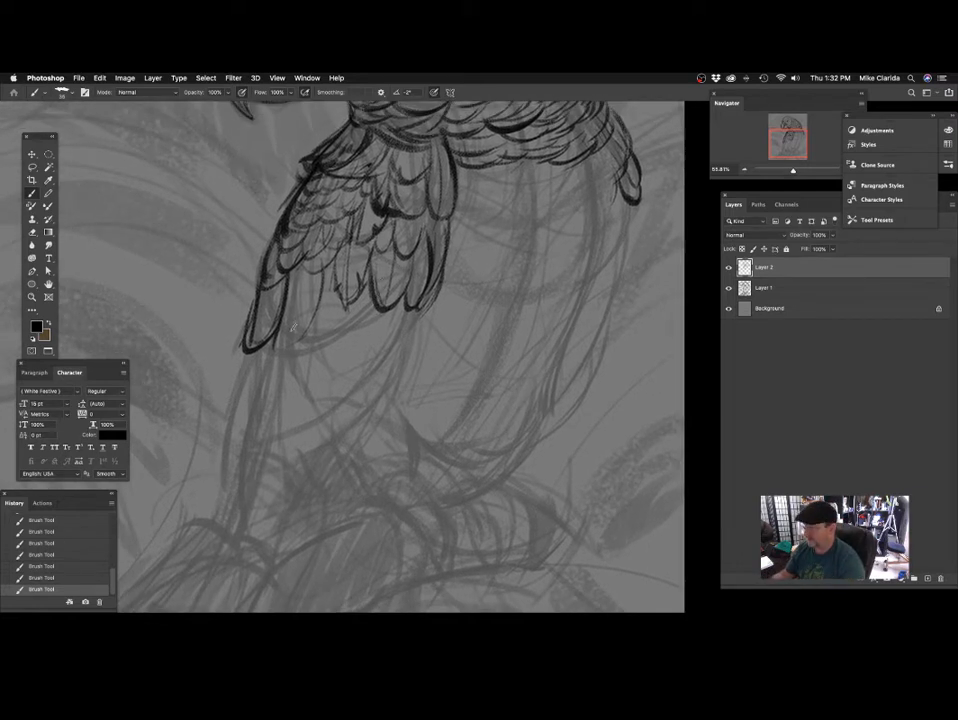
Thicken the outer edge of the long front feather and draw a first long pointed flight feather hanging below it.
scroll(280, 277, "down", 2)
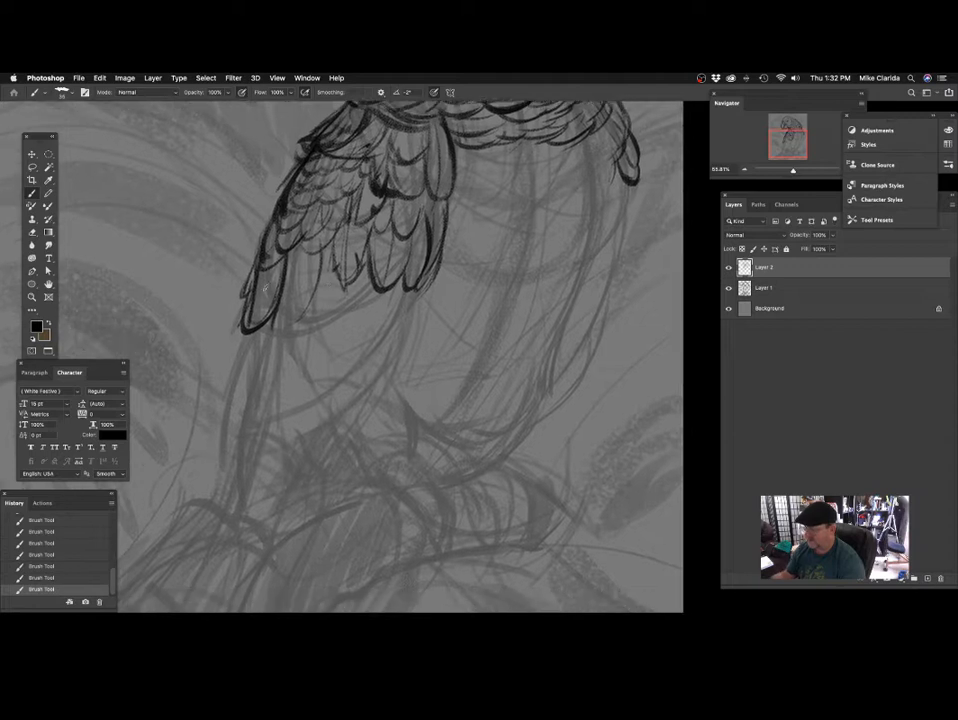
scroll(250, 313, "down", 2)
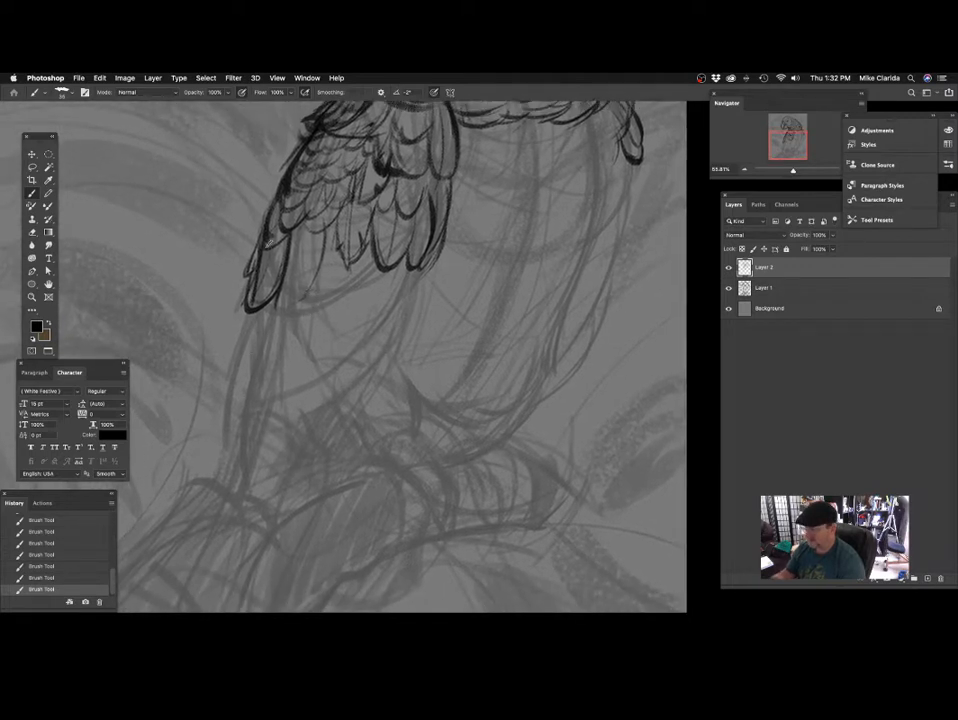
scroll(322, 318, "down", 3)
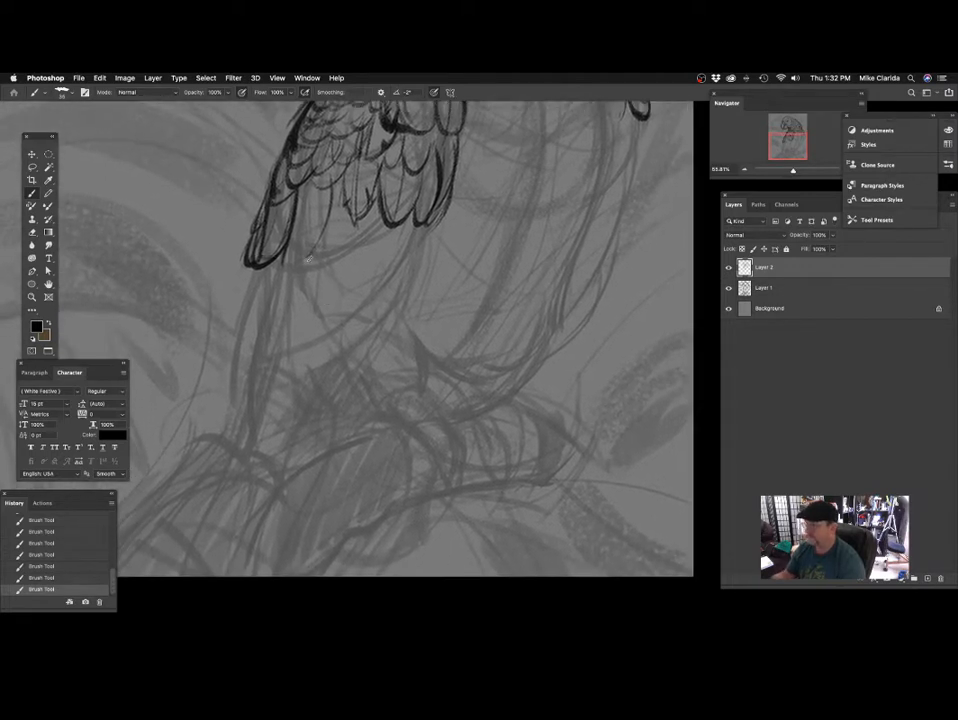
left_click_drag(251, 268, 235, 334)
scroll(296, 273, "right", 2)
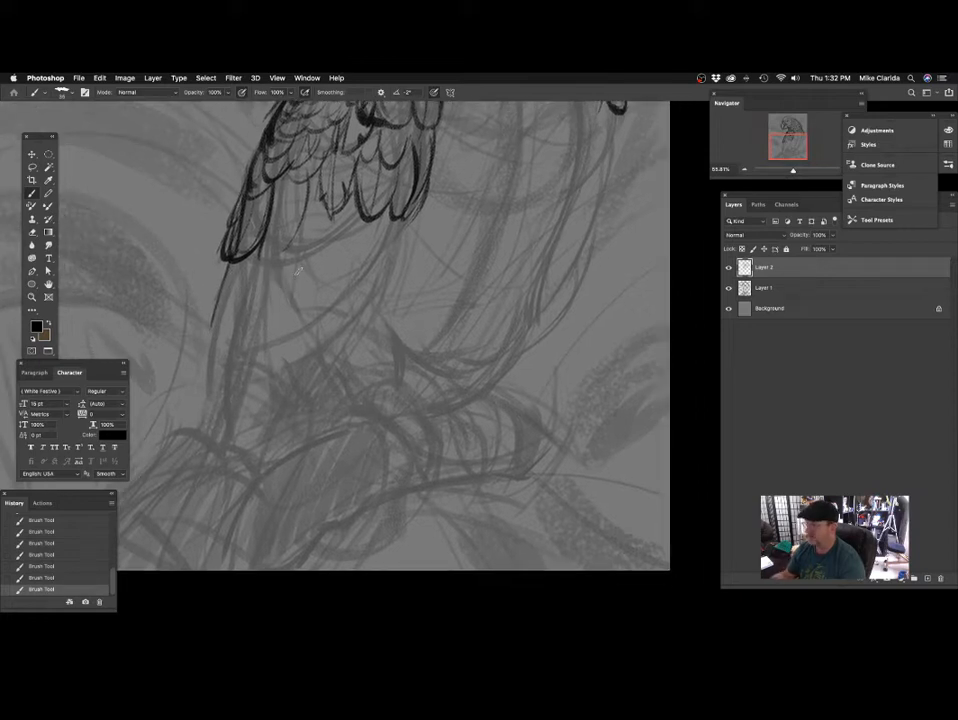
mouse_move(241, 266)
left_mouse_down()
mouse_move(246, 391)
mouse_move(269, 272)
left_mouse_up()
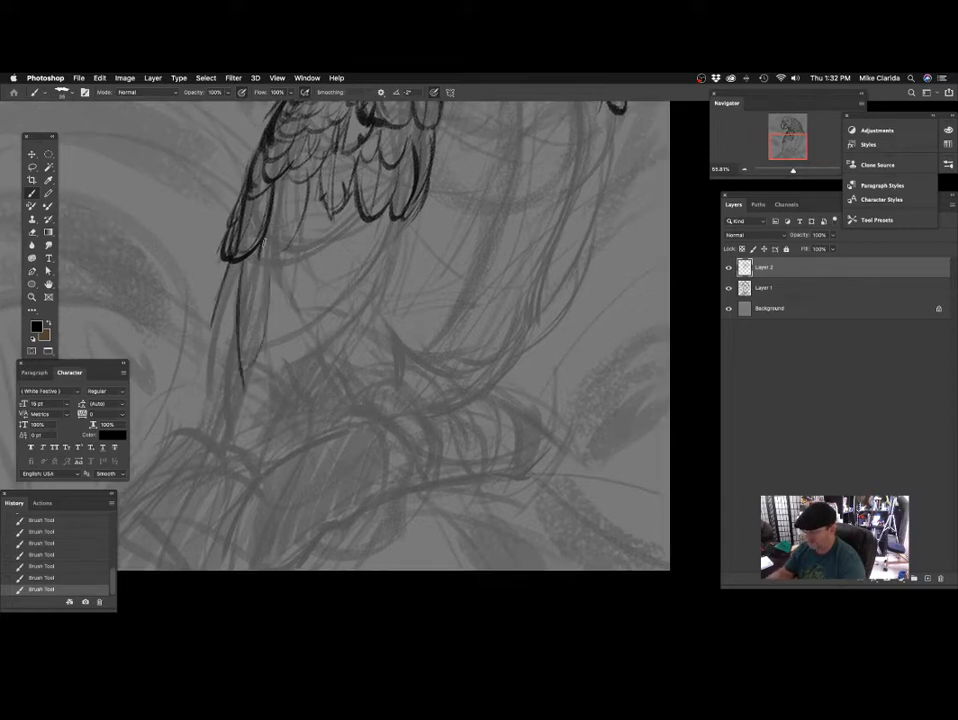
Draw a second long pointed flight feather beside the first, undoing and redrawing the strokes that miss.
mouse_move(362, 287)
left_mouse_down()
mouse_move(349, 304)
mouse_move(336, 263)
left_mouse_up()
key("super+z")
left_click_drag(198, 236, 183, 300)
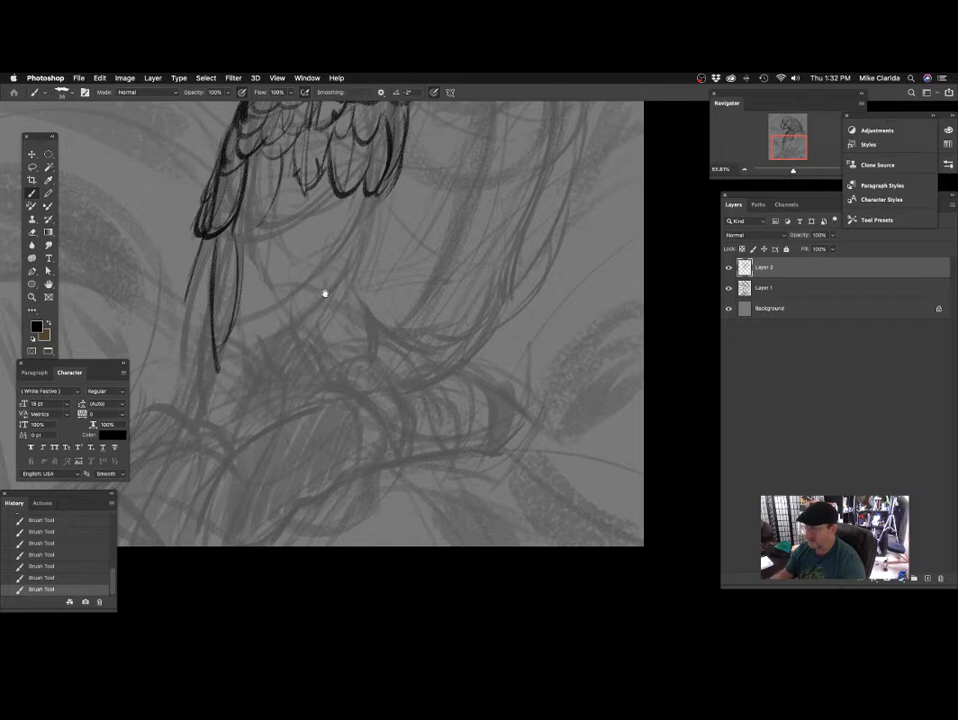
scroll(325, 293, "right", 1)
left_click_drag(224, 268, 231, 355)
mouse_move(232, 354)
left_mouse_down()
mouse_move(252, 263)
mouse_move(298, 255)
left_mouse_up()
key("super+z")
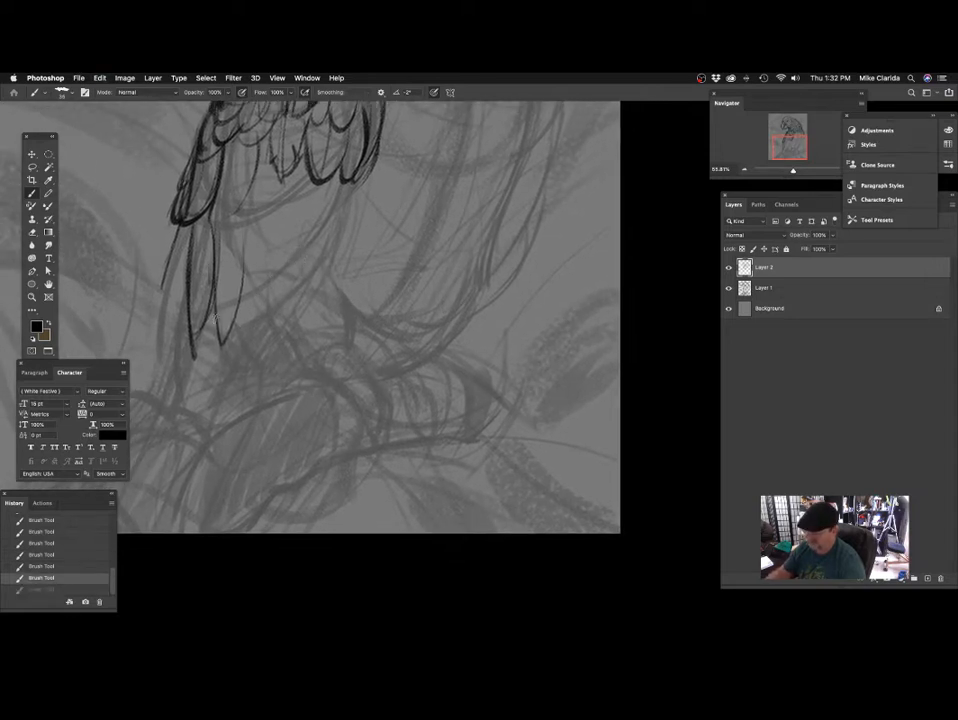
left_click_drag(212, 287, 222, 344)
left_click_drag(222, 343, 240, 223)
left_click_drag(312, 298, 302, 303)
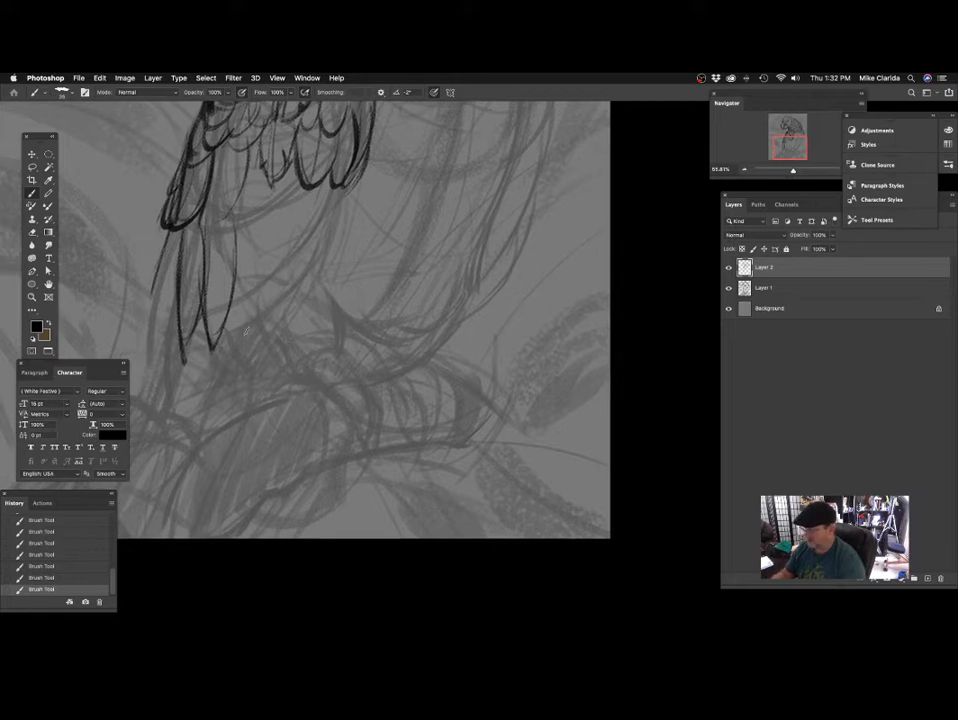
Draw two narrow feathers with tapered tips between the long front feather and the small pointed shoulder feathers.
scroll(248, 332, "up", 4)
scroll(248, 332, "right", 1)
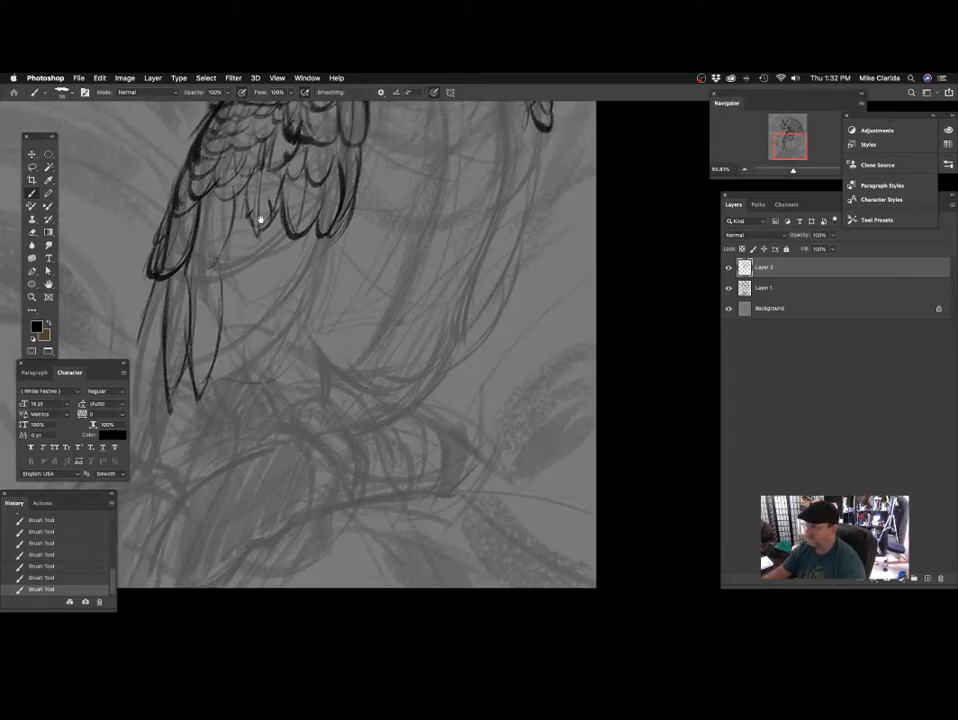
scroll(260, 218, "up", 2)
scroll(237, 277, "up", 2)
scroll(237, 277, "left", 1)
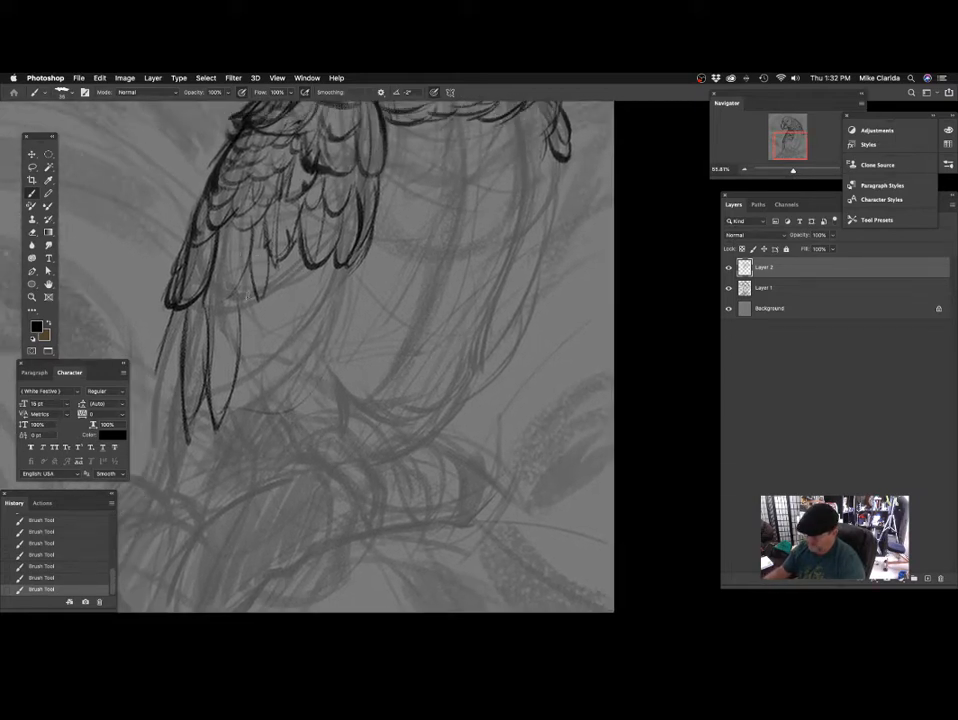
left_click_drag(221, 275, 249, 217)
mouse_move(339, 240)
left_mouse_down()
mouse_move(342, 334)
mouse_move(323, 220)
left_mouse_up()
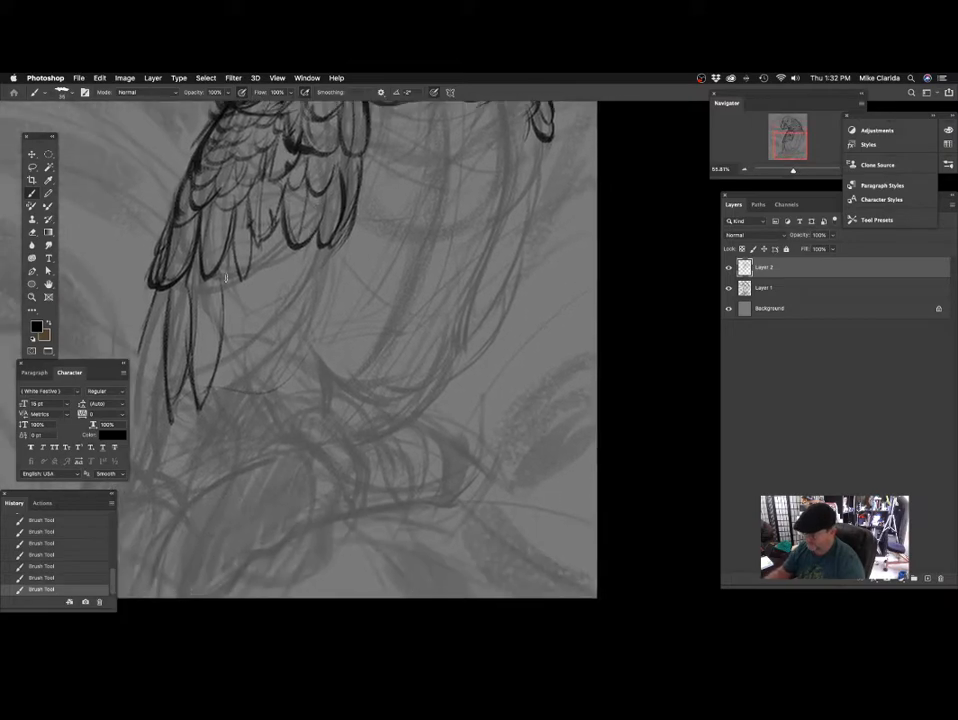
Draw shorter pointed feathers emerging below the shoulder feathers, on the inner side of the long flight feathers.
left_click_drag(222, 270, 236, 332)
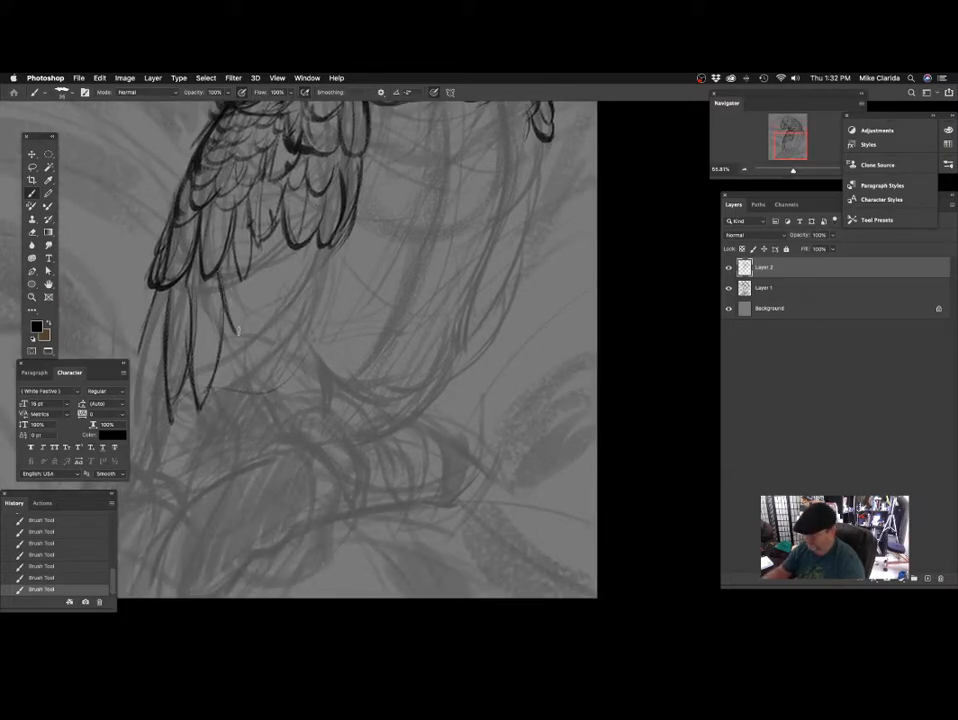
mouse_move(248, 280)
left_mouse_down()
mouse_move(240, 325)
mouse_move(259, 325)
left_mouse_up()
left_click_drag(257, 314, 272, 264)
left_click_drag(362, 314, 423, 372)
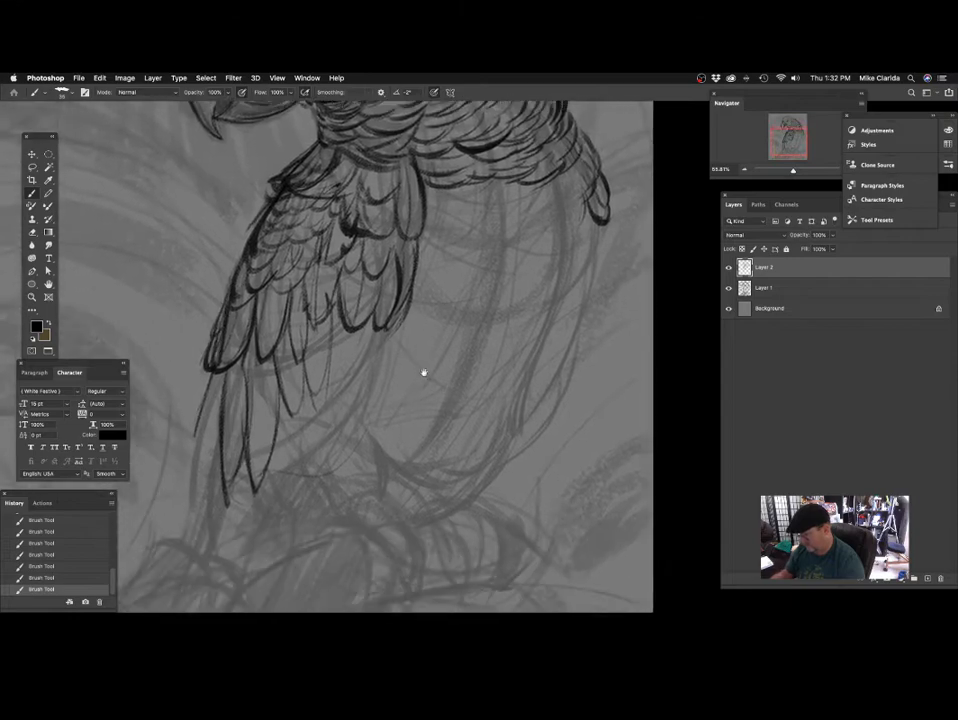
mouse_move(299, 476)
left_mouse_down()
mouse_move(357, 391)
mouse_move(359, 342)
left_mouse_up()
left_click_drag(334, 390, 341, 369)
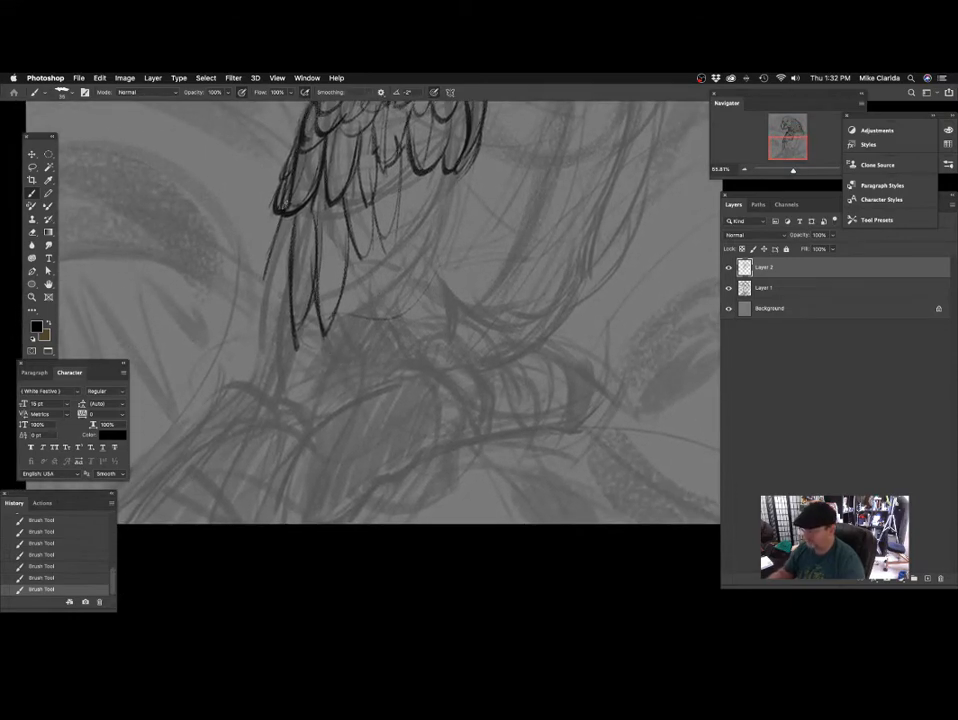
Draw longer overlapping flight feathers along the wing's outer edge, extending its tip down to the sketched branch.
left_click_drag(293, 331, 358, 266)
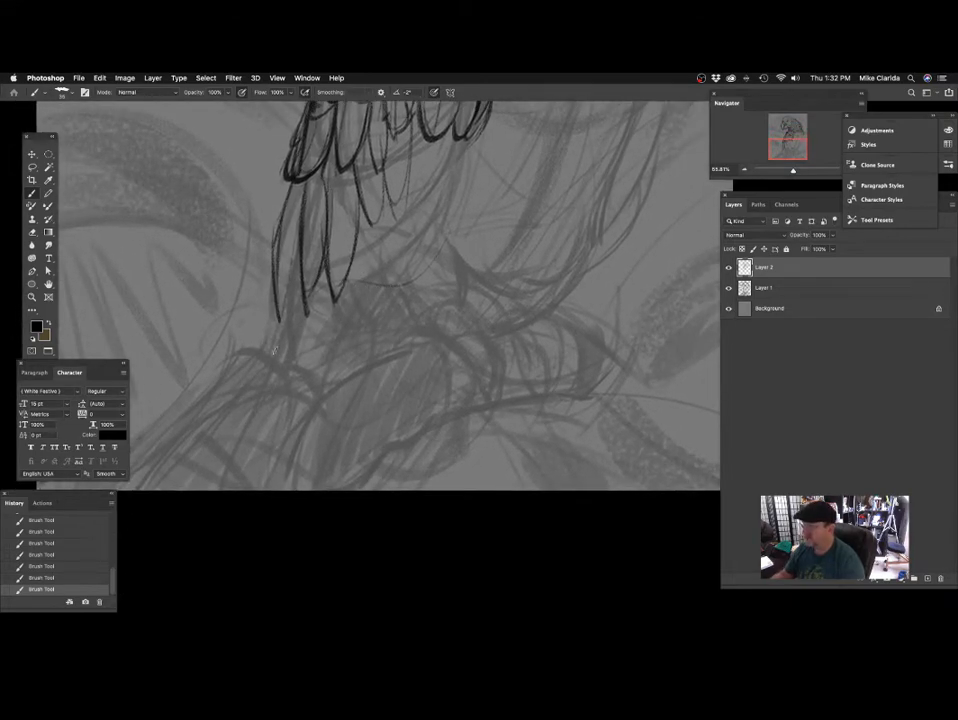
left_click_drag(279, 238, 264, 373)
mouse_move(413, 322)
left_mouse_down()
mouse_move(393, 323)
mouse_move(372, 286)
left_mouse_up()
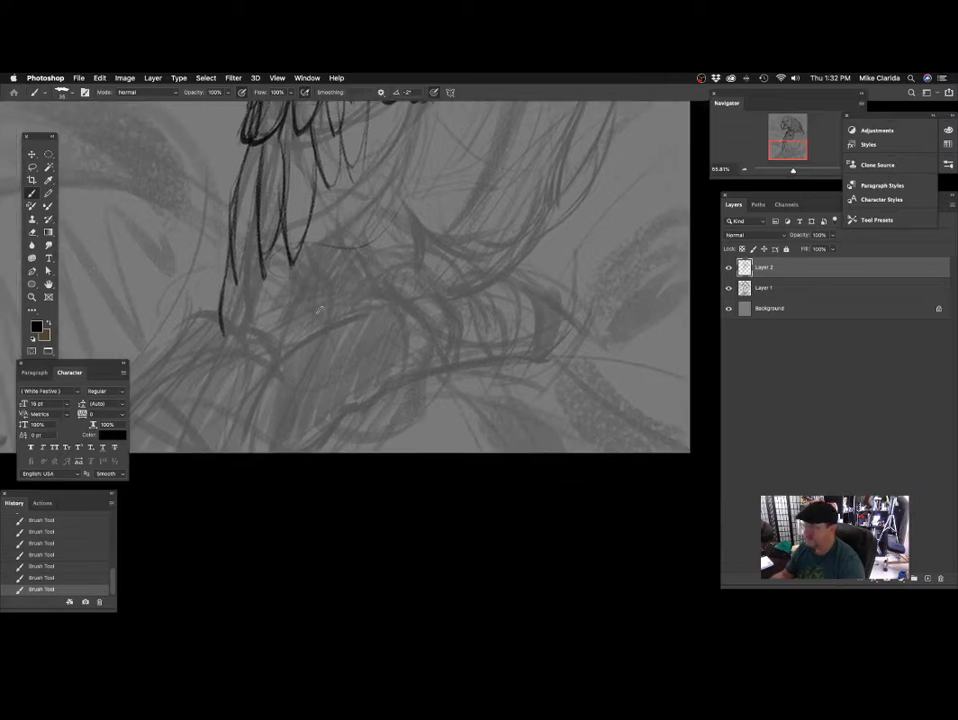
left_click_drag(320, 310, 308, 341)
left_click_drag(240, 261, 221, 377)
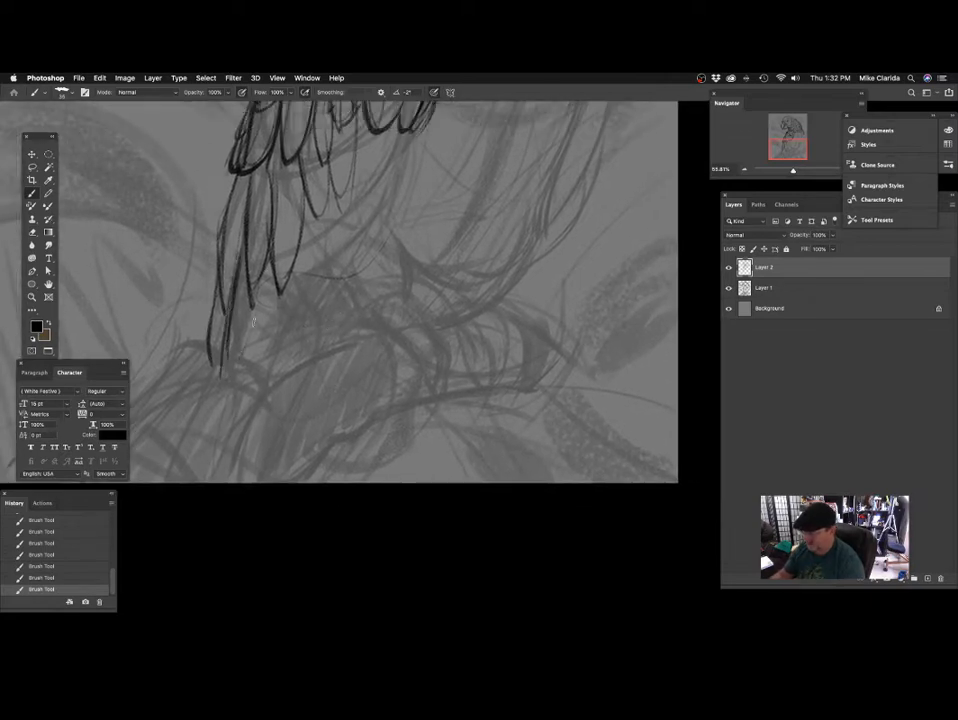
Add fine hatching lines along the length of the long flight feathers, shading them down to the wing tip.
left_click_drag(358, 345, 327, 473)
left_click_drag(272, 406, 274, 308)
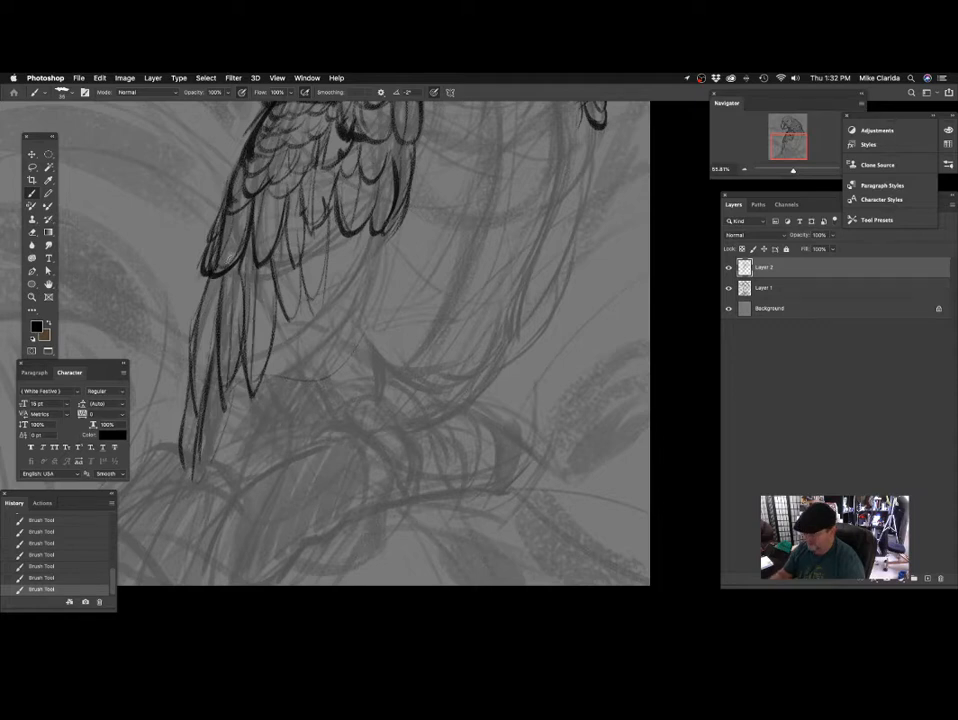
left_click_drag(274, 300, 310, 321)
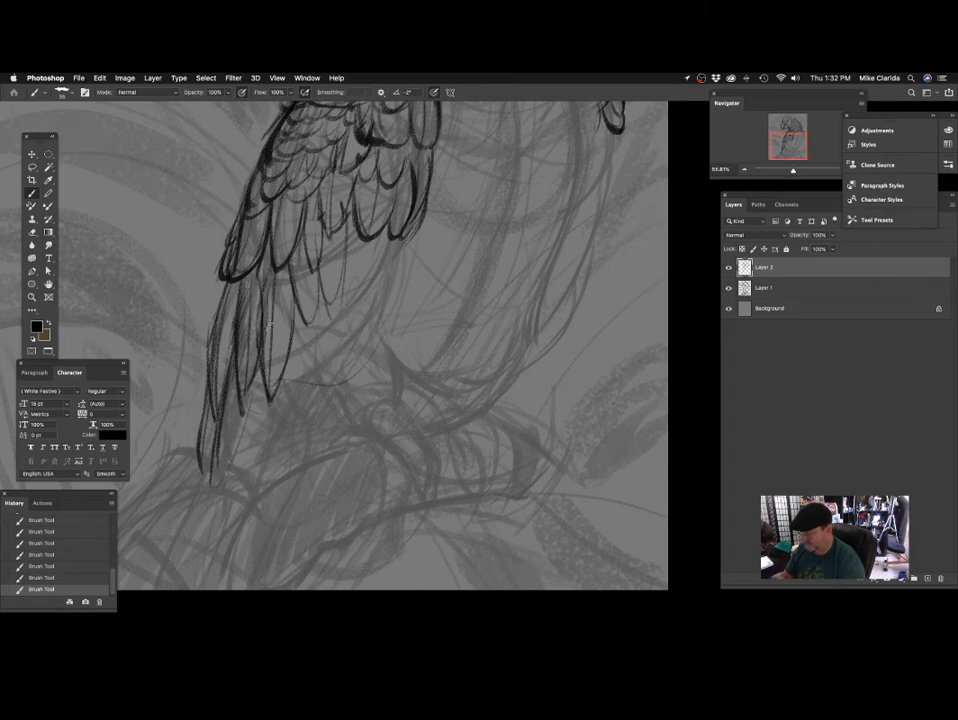
left_click_drag(326, 288, 301, 291)
left_click_drag(246, 388, 262, 330)
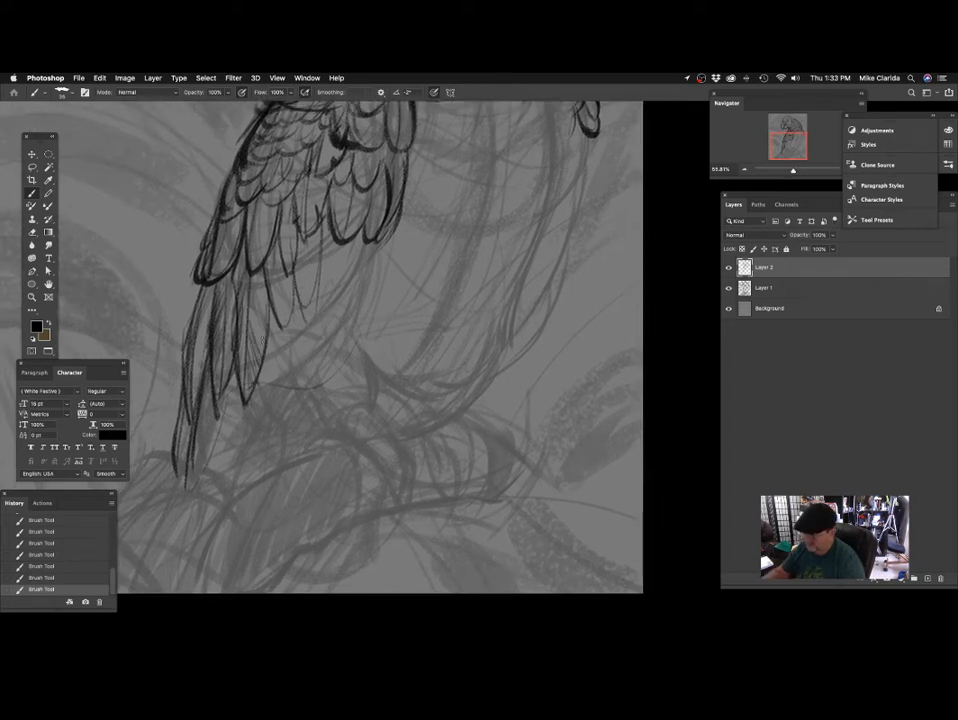
left_click_drag(356, 263, 363, 300)
left_click_drag(297, 265, 318, 249)
mouse_move(285, 290)
left_mouse_down()
mouse_move(294, 297)
mouse_move(267, 270)
mouse_move(281, 268)
mouse_move(272, 288)
left_mouse_up()
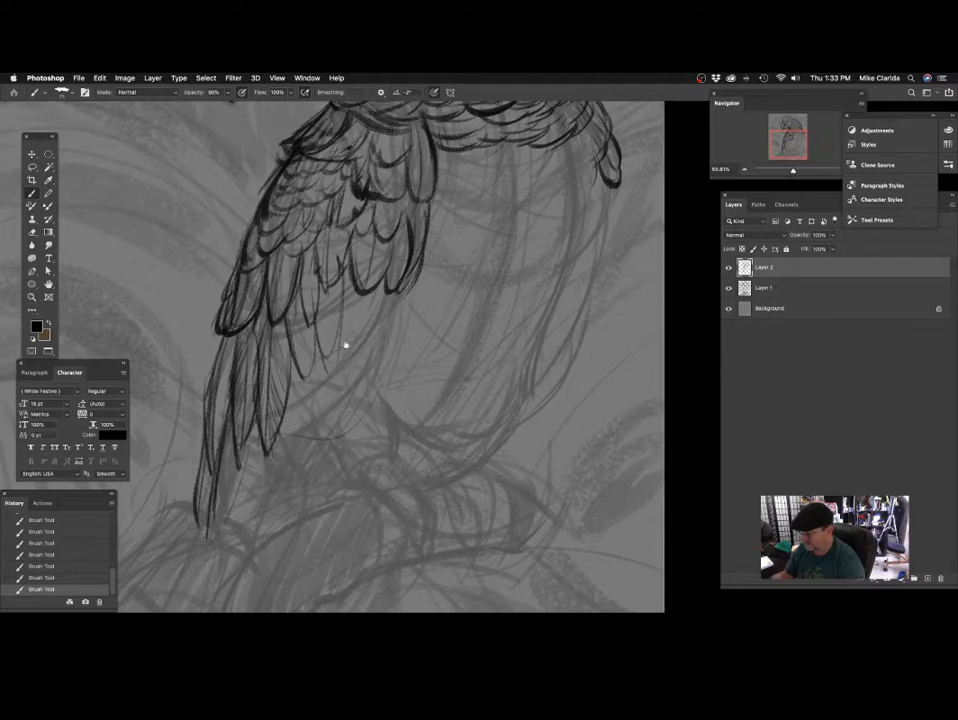
Reduce the brush size, darken and detail the shorter pointed feathers on the wing's inner side, and save the file.
left_click_drag(344, 344, 278, 249)
key("[")
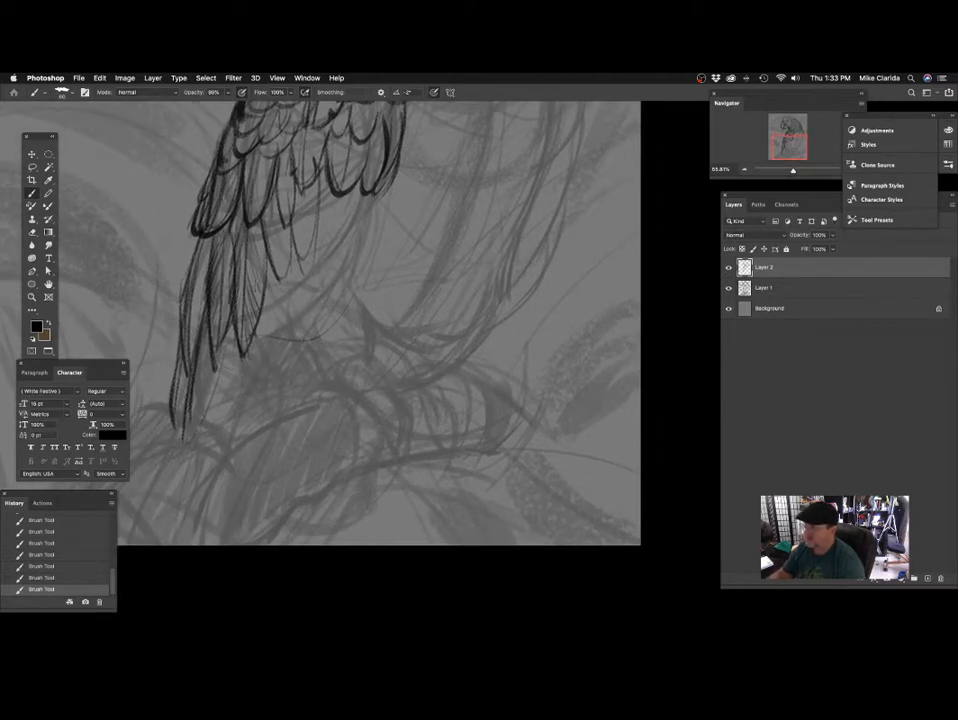
left_click_drag(338, 217, 308, 284)
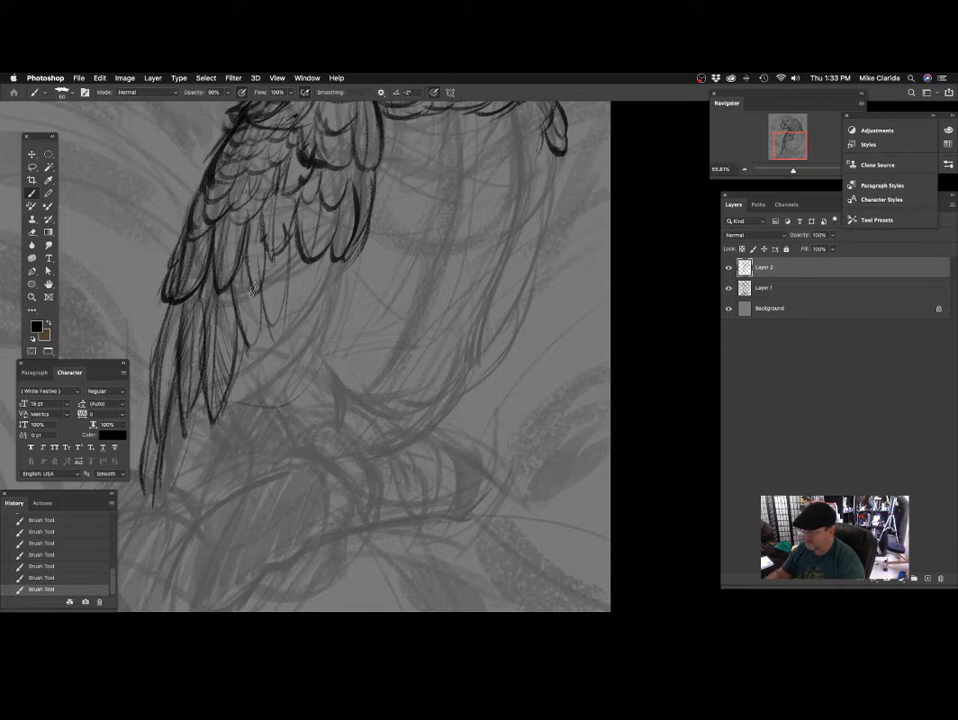
mouse_move(231, 271)
left_mouse_down()
mouse_move(249, 352)
mouse_move(264, 346)
left_mouse_up()
left_click_drag(314, 324, 298, 345)
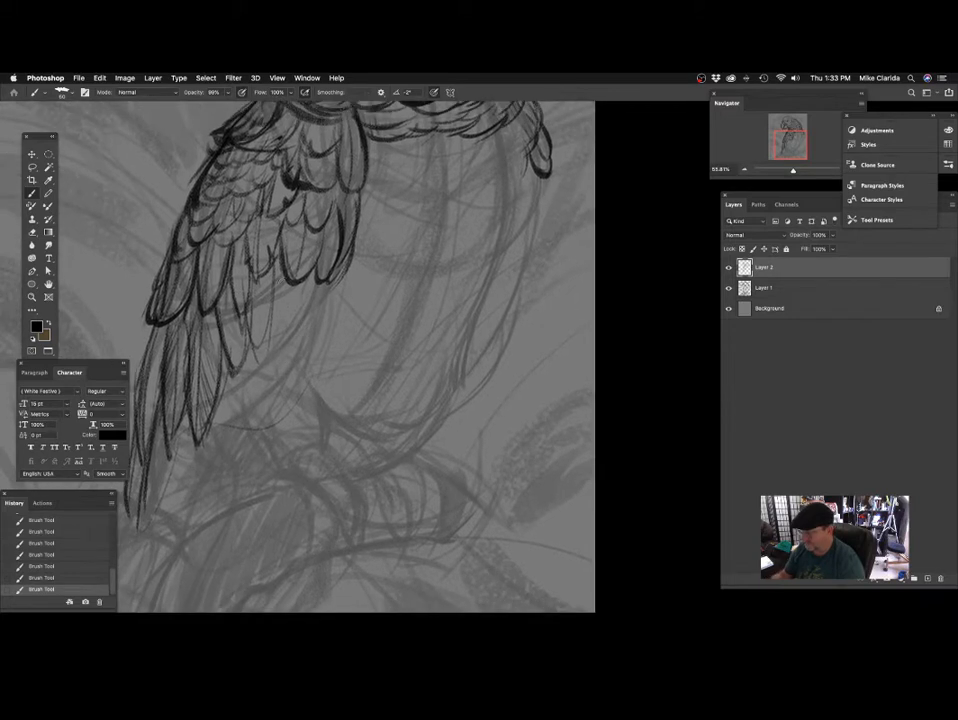
left_click_drag(277, 258, 263, 356)
mouse_move(321, 284)
left_mouse_down()
mouse_move(366, 259)
mouse_move(313, 298)
mouse_move(332, 326)
left_mouse_up()
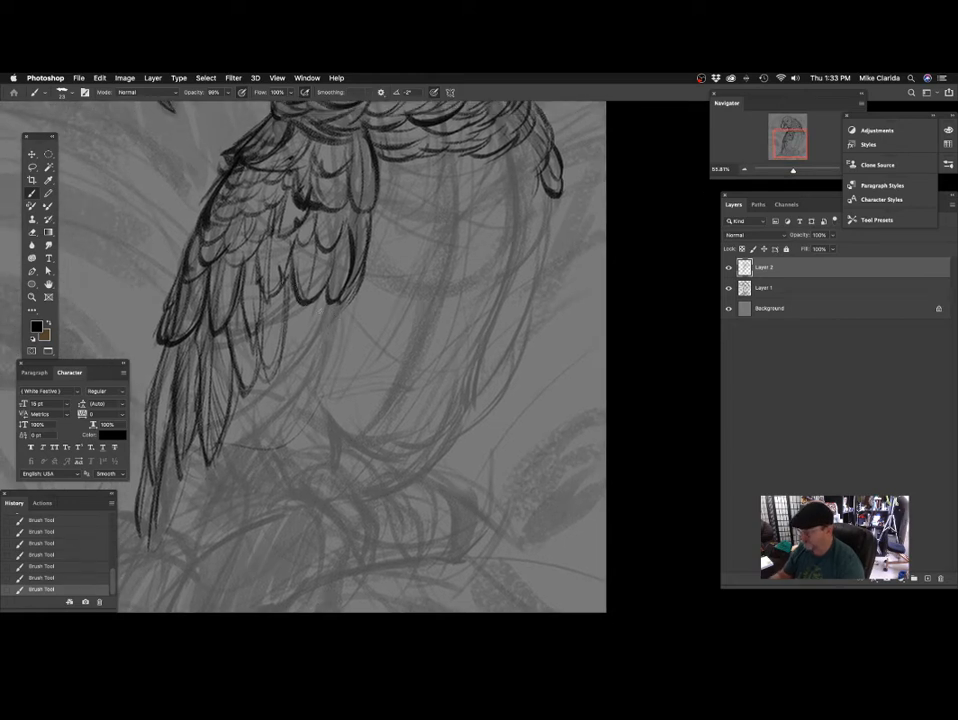
left_click_drag(350, 290, 349, 274)
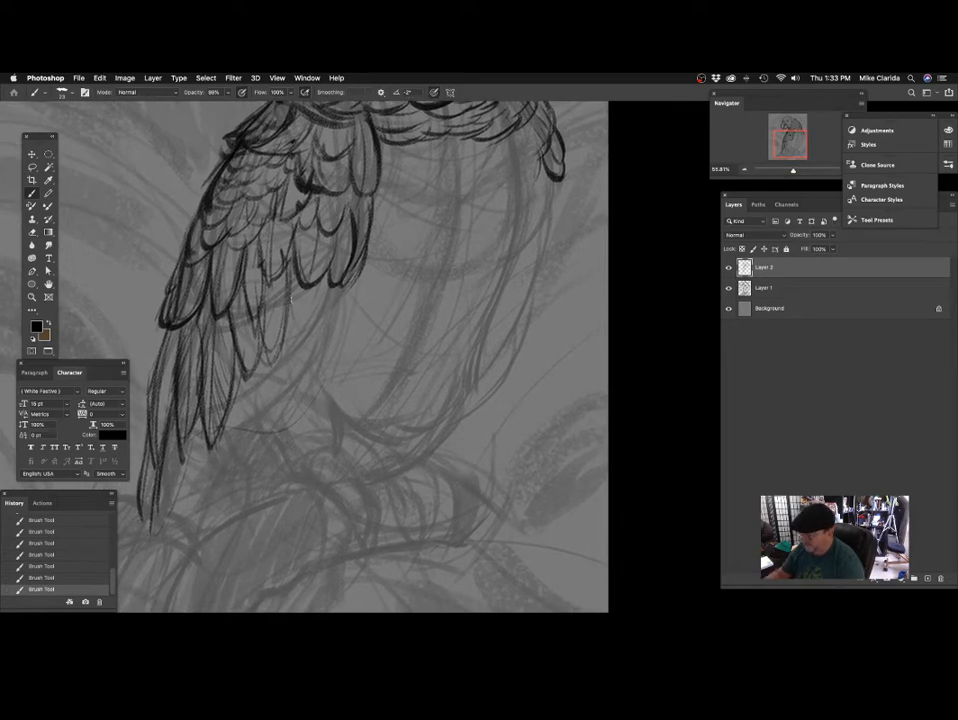
scroll(368, 269, "down", 4)
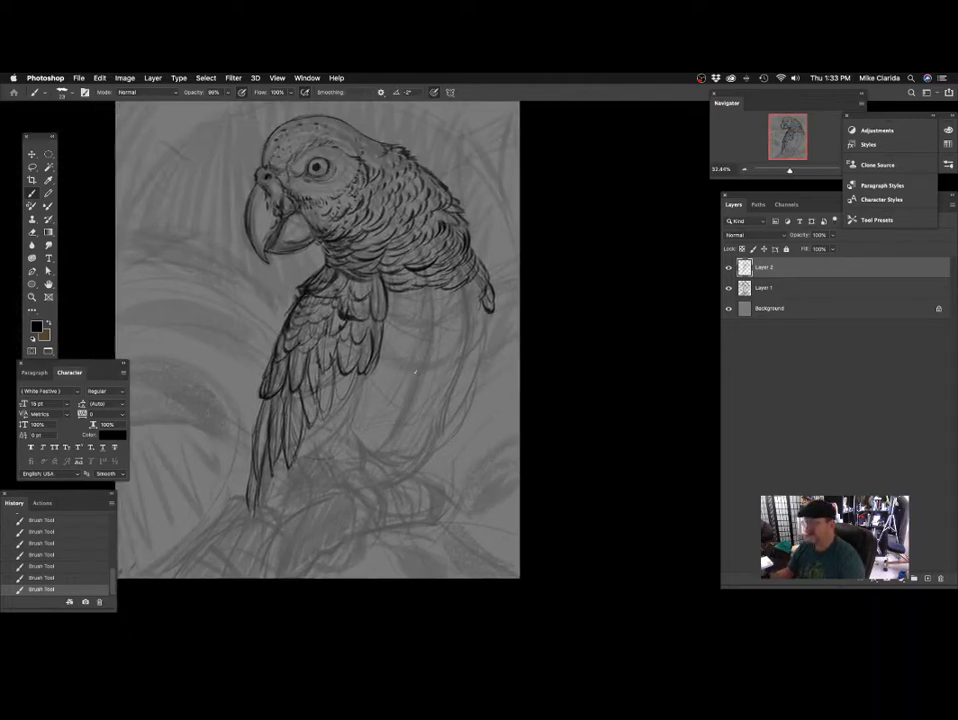
key("super+s")
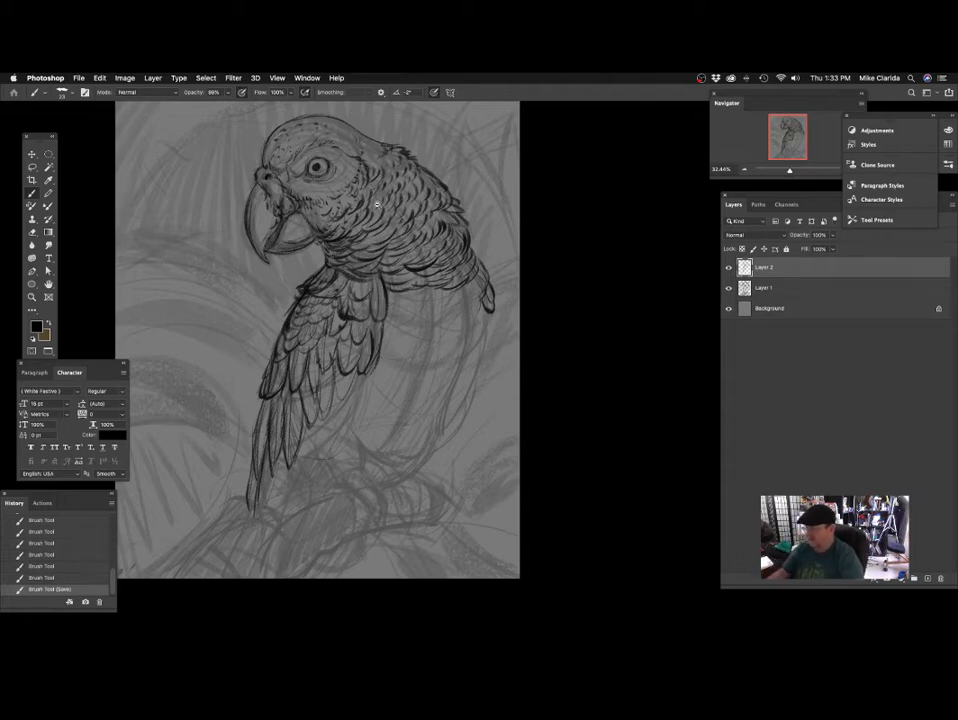
Lasso the parrot's head and beak on Layer 2, cut them out and paste them as a separate layer.
scroll(384, 207, "up", 2)
scroll(384, 207, "up", 2)
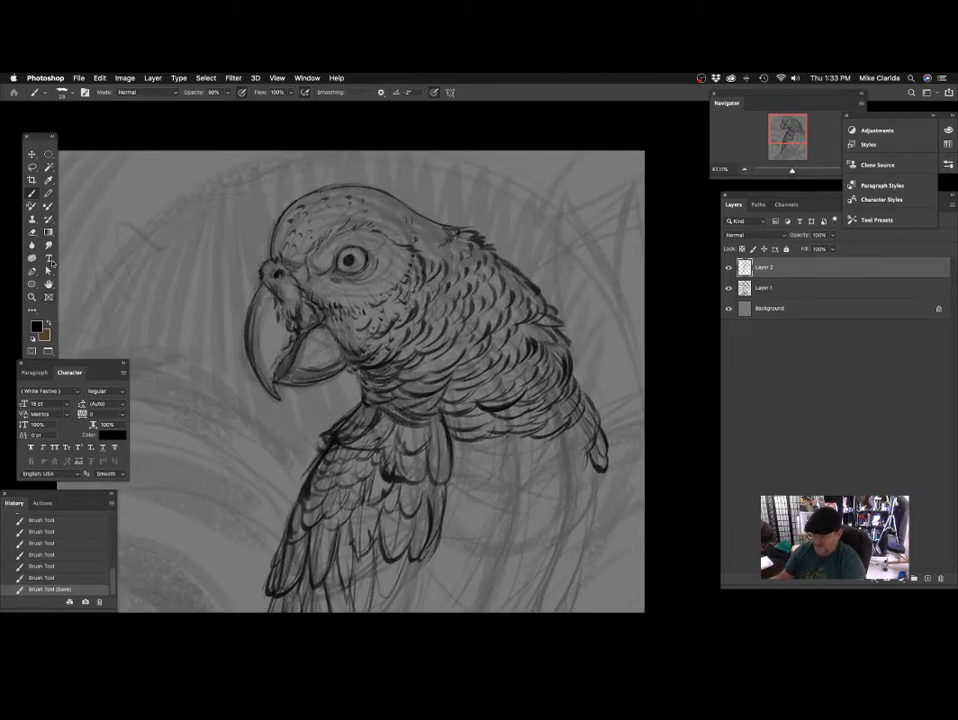
left_click(49, 156)
left_click(32, 167)
scroll(425, 263, "down", 1)
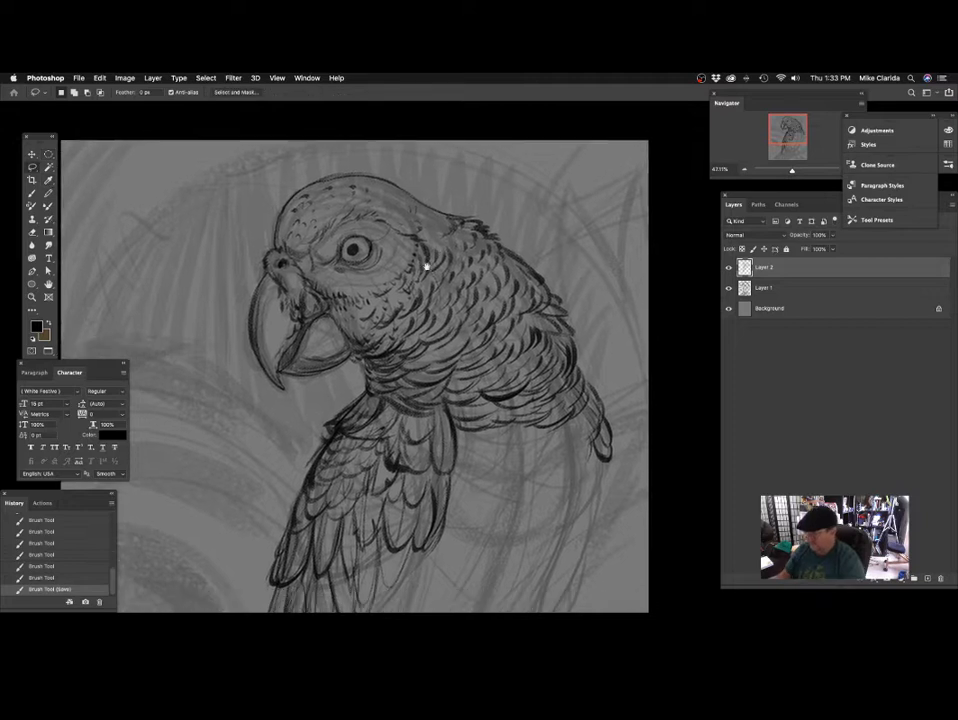
mouse_move(449, 190)
left_mouse_down()
mouse_move(368, 158)
mouse_move(229, 251)
mouse_move(240, 405)
left_mouse_up()
mouse_move(349, 392)
left_mouse_down()
mouse_move(424, 362)
mouse_move(491, 284)
mouse_move(449, 190)
left_mouse_up()
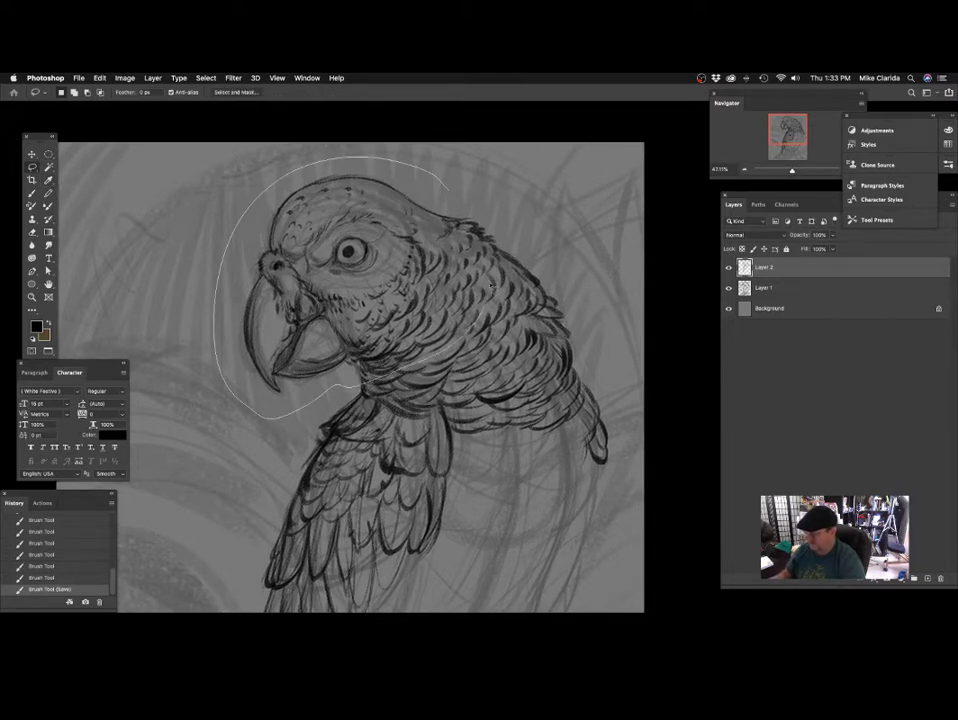
key("super+c")
key("BackSpace")
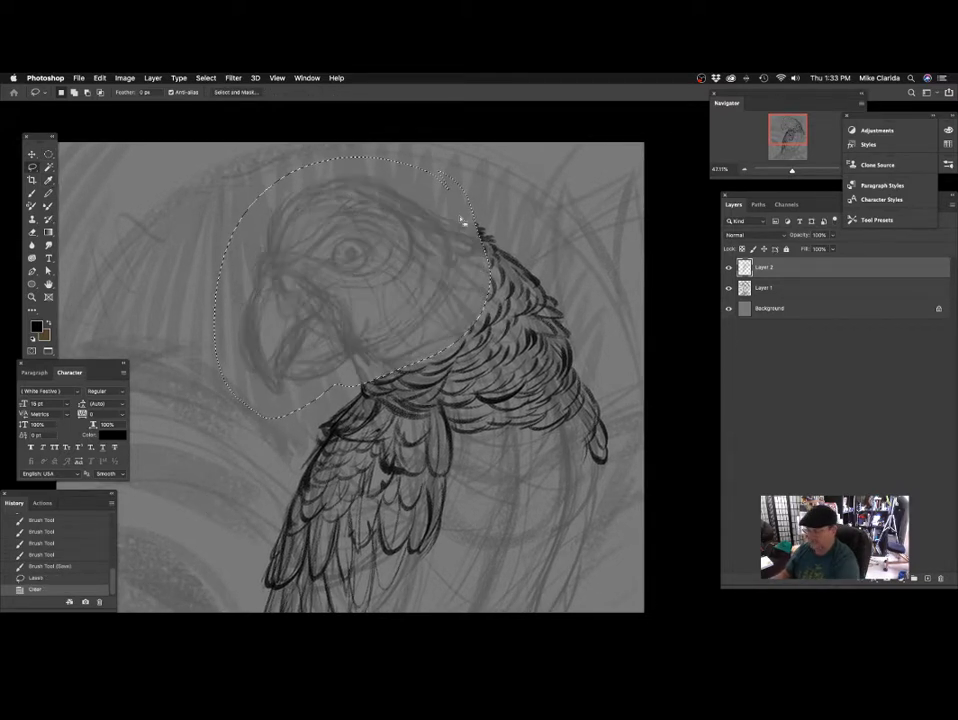
key("super+v")
Scale the pasted head to about 93%, rotate it about 2.4°, reposition it on the neck and merge it down into Layer 2.
key("super+t")
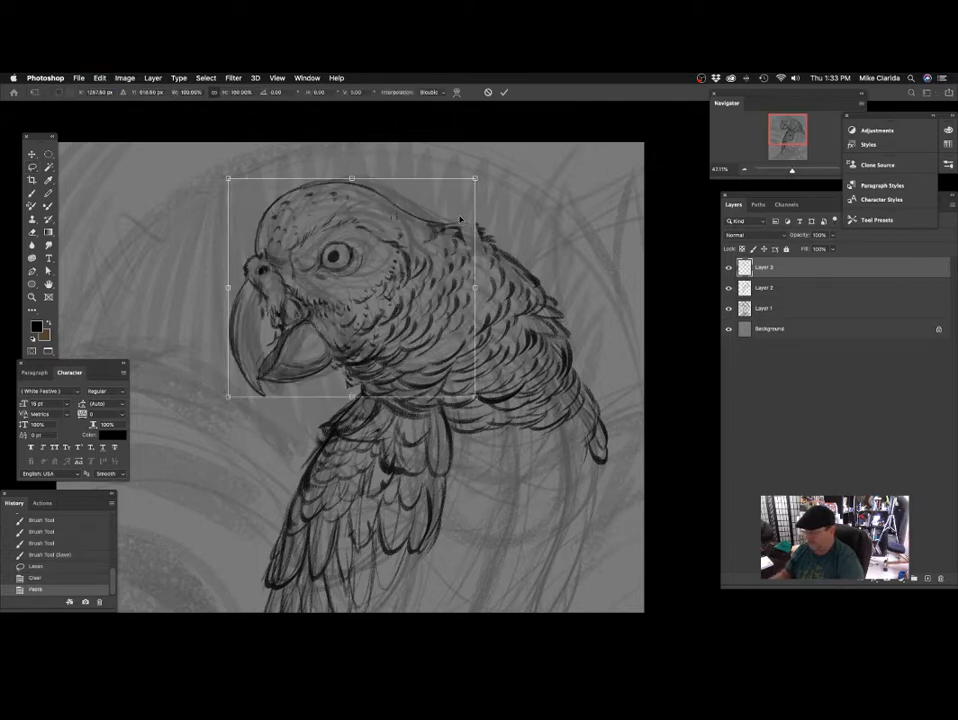
left_click_drag(474, 178, 457, 193)
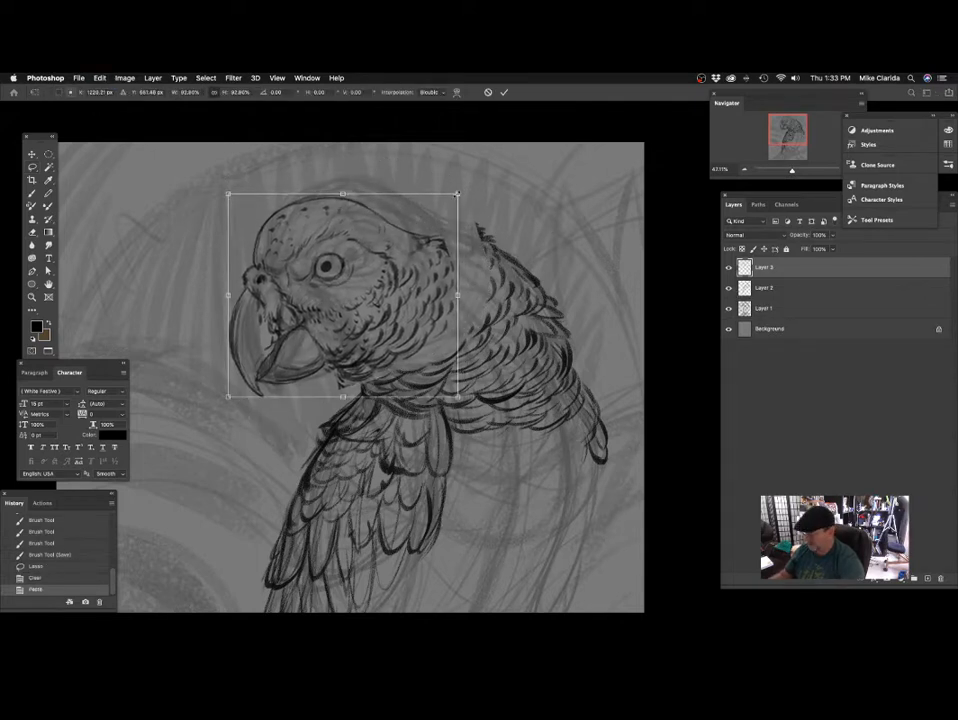
left_click_drag(411, 290, 432, 277)
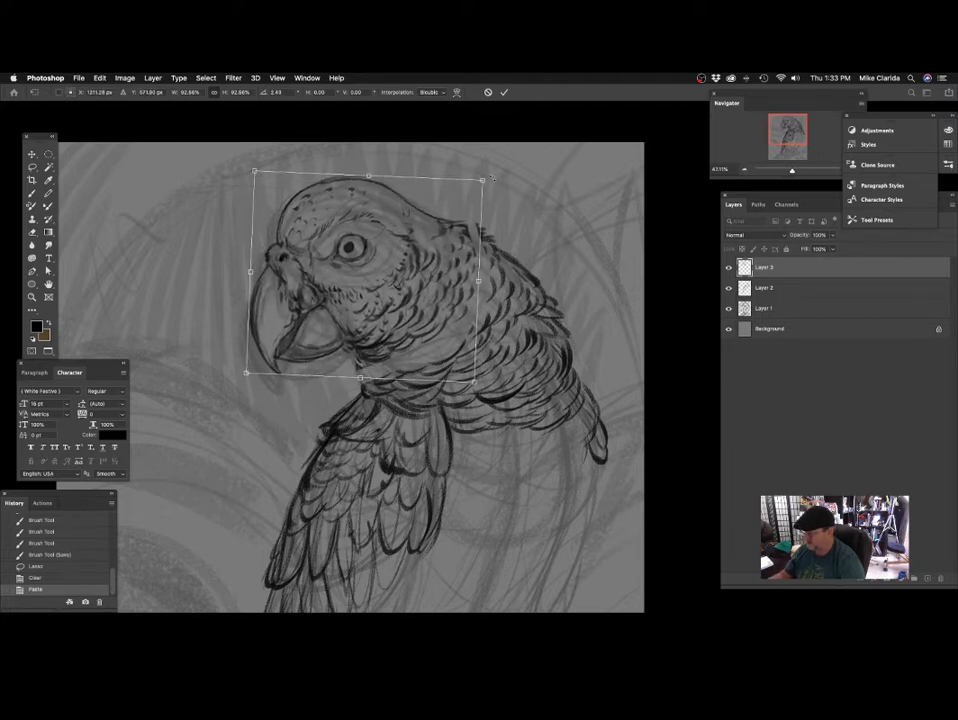
key("Return")
mouse_move(443, 289)
left_mouse_down()
mouse_move(470, 291)
mouse_move(443, 265)
left_mouse_up()
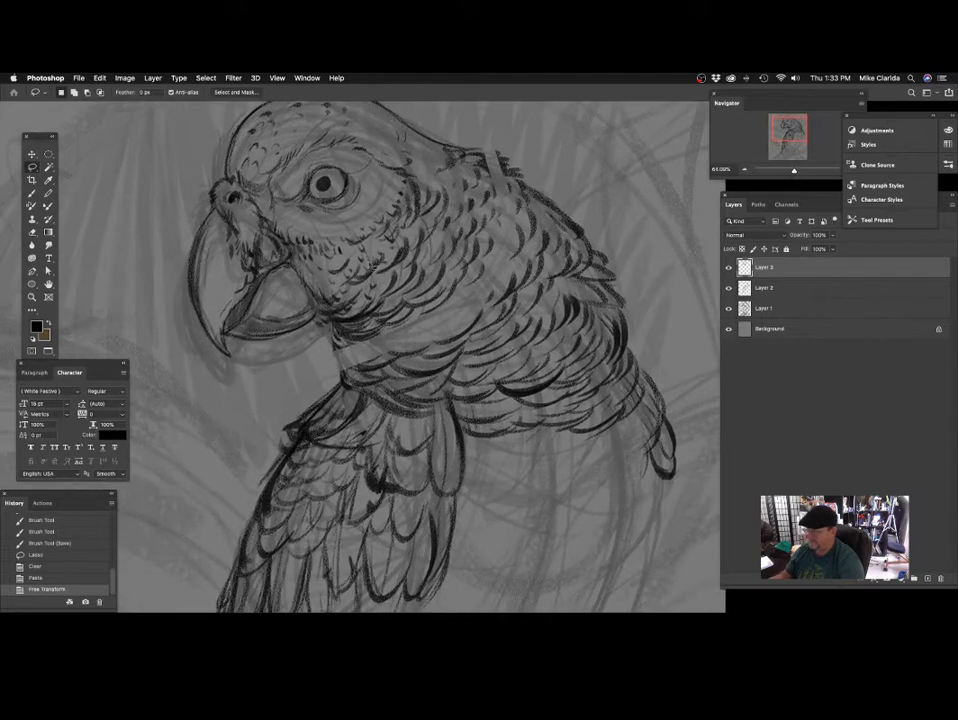
key("ctrl+e")
Brush feather strokes along the throat below the beak to blend the resized head into the neck.
key("b")
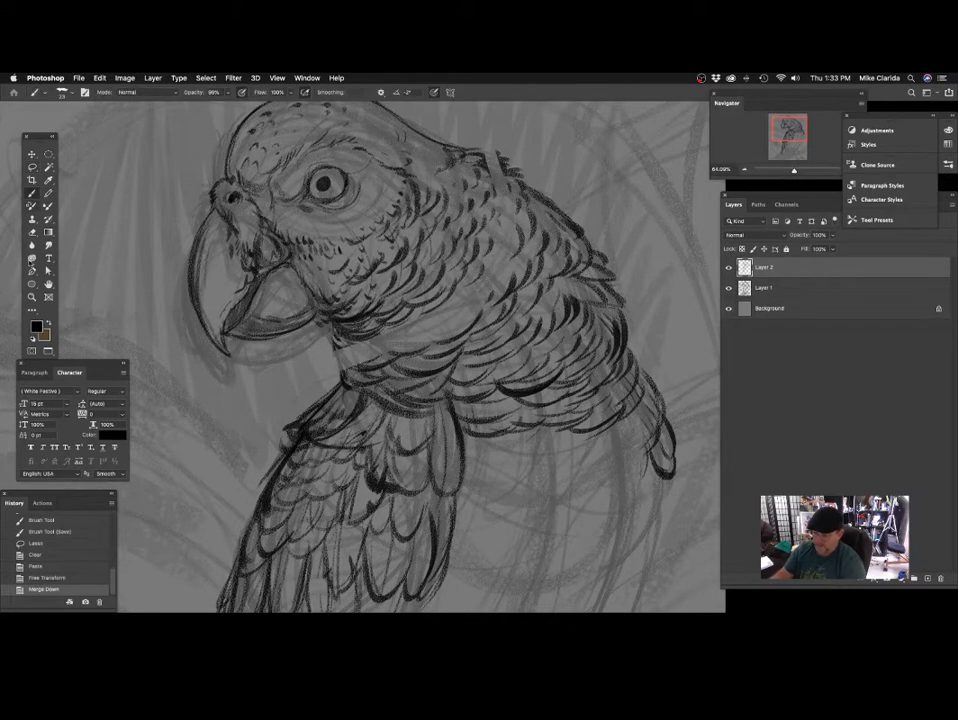
mouse_move(388, 326)
left_mouse_down()
mouse_move(367, 285)
mouse_move(316, 302)
mouse_move(326, 326)
left_mouse_up()
left_click_drag(314, 310, 334, 330)
mouse_move(419, 331)
left_mouse_down()
mouse_move(419, 349)
mouse_move(409, 349)
left_mouse_up()
left_click_drag(305, 317, 342, 332)
mouse_move(313, 321)
left_mouse_down()
mouse_move(337, 328)
mouse_move(354, 317)
left_mouse_up()
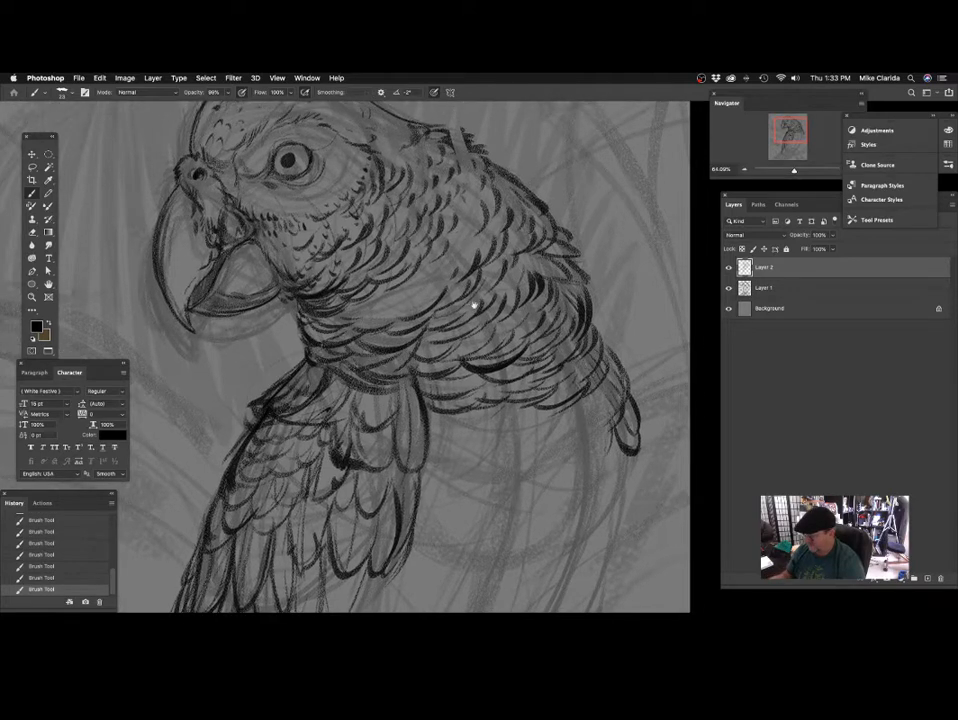
Draw short spiky feathers over the seam at the nape and small strokes along the crown's outline.
left_click_drag(475, 306, 406, 358)
mouse_move(441, 213)
left_mouse_down()
mouse_move(483, 291)
mouse_move(563, 293)
left_mouse_up()
left_click_drag(369, 228, 391, 225)
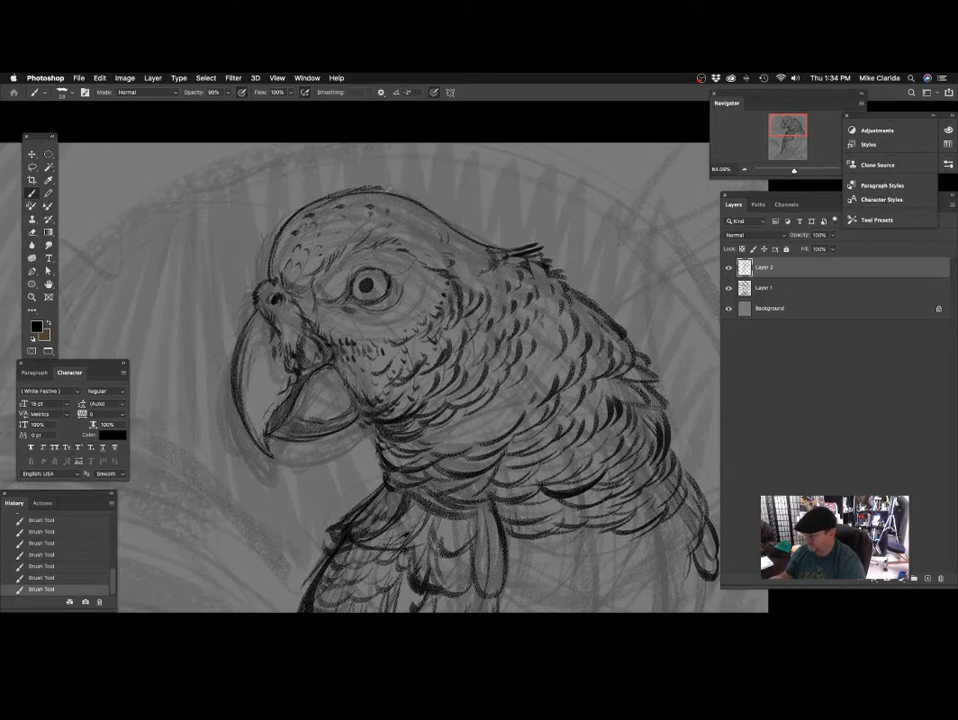
left_click_drag(437, 213, 413, 204)
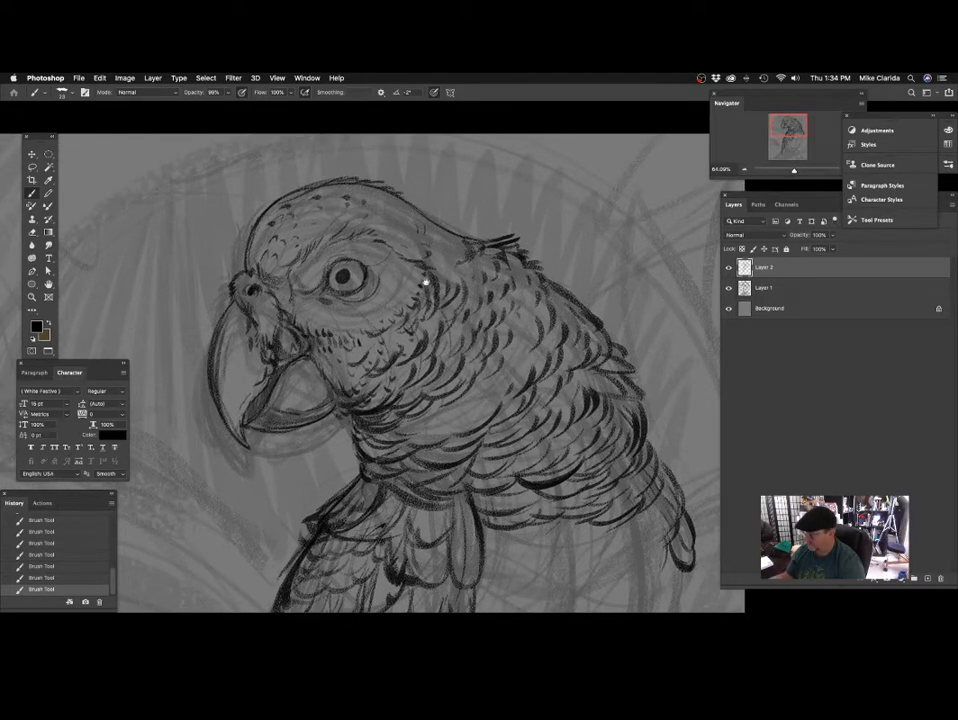
mouse_move(424, 282)
left_mouse_down()
mouse_move(445, 257)
mouse_move(413, 212)
mouse_move(327, 224)
left_mouse_up()
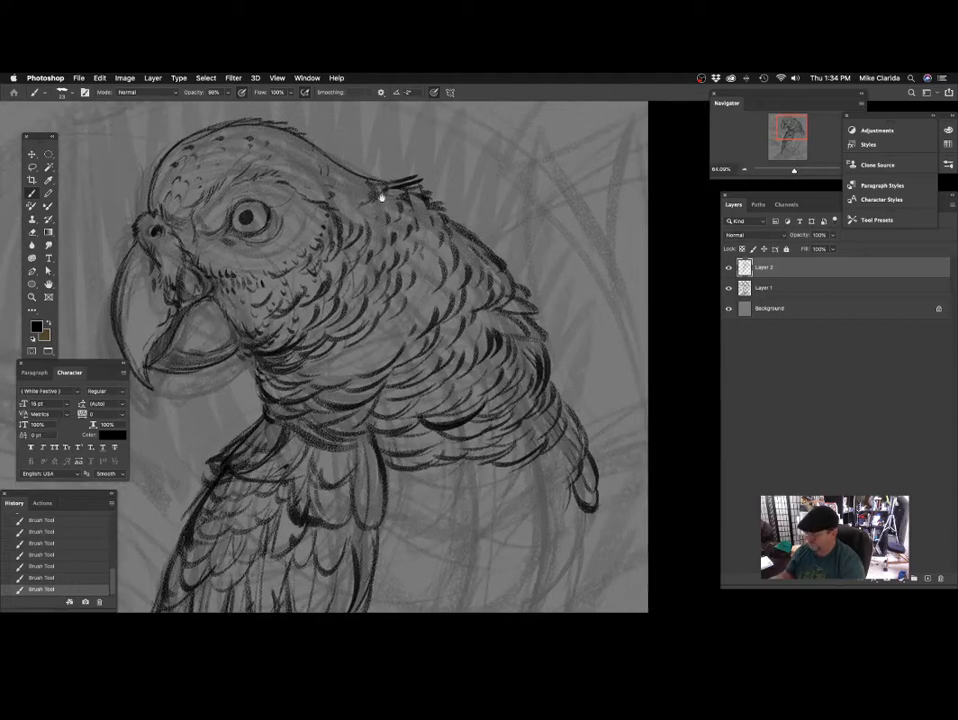
Fill the sparse area between the cheek and the body with short curved neck feathers.
key("super+0")
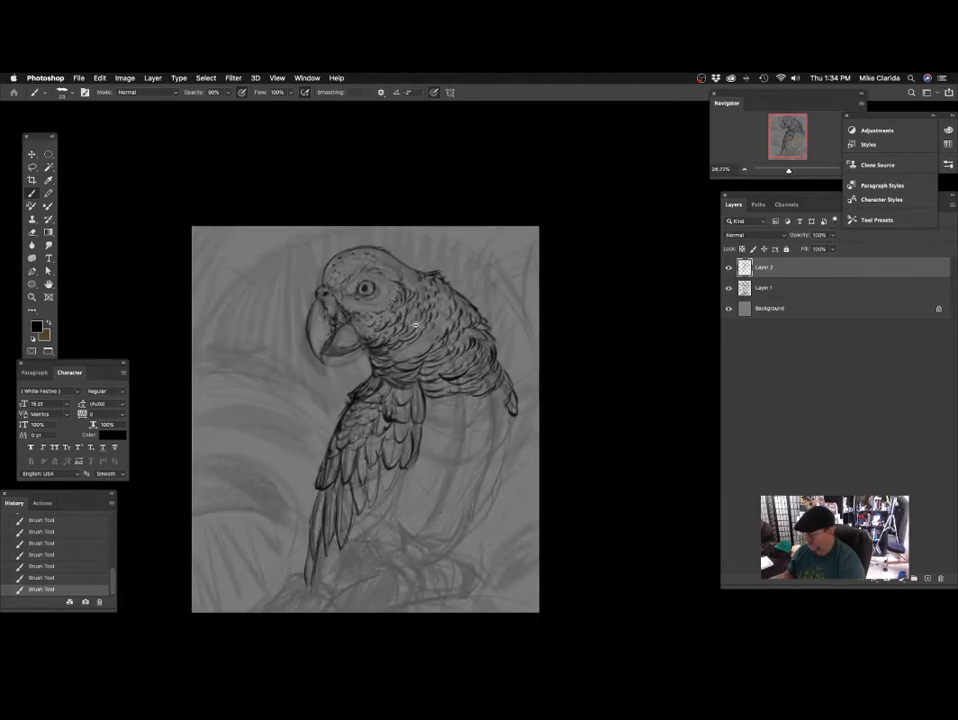
mouse_move(416, 325)
left_mouse_down()
mouse_move(455, 355)
mouse_move(412, 312)
mouse_move(406, 323)
mouse_move(415, 261)
left_mouse_up()
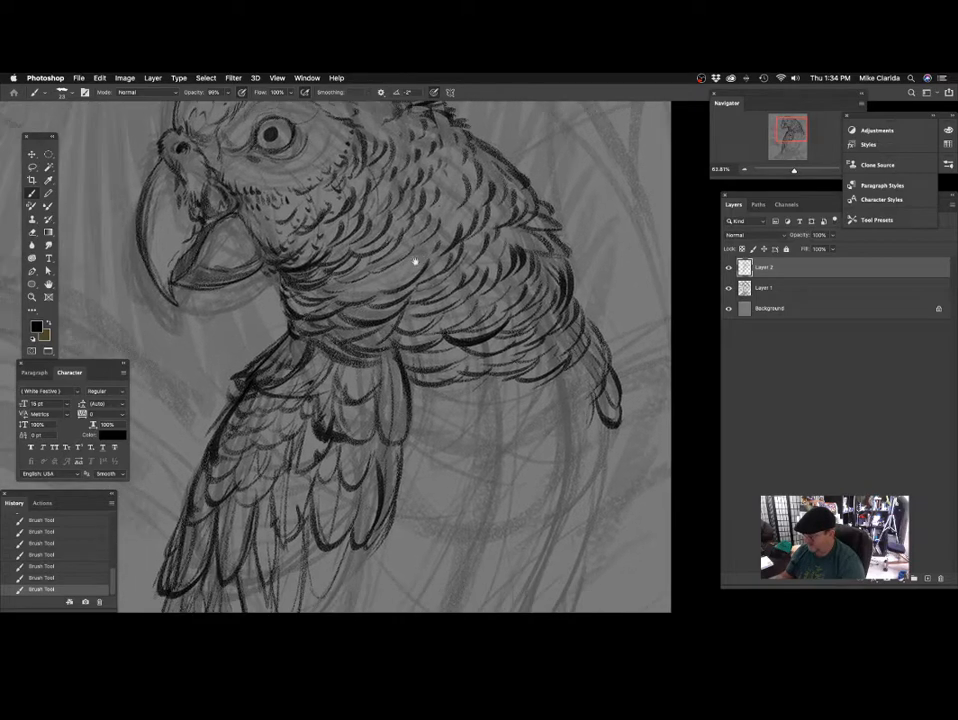
left_click_drag(475, 238, 412, 281)
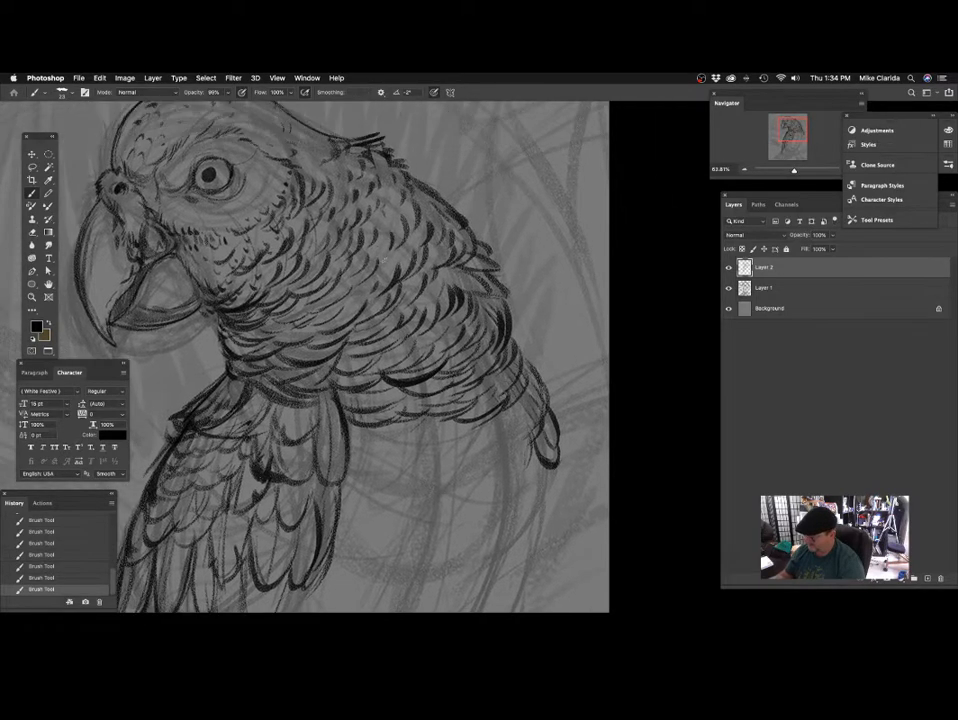
left_click_drag(359, 303, 389, 254)
Draw curved feather strokes along the lower edge of the chest plumage, from the wing toward the far shoulder.
left_click_drag(373, 423, 381, 312)
mouse_move(434, 327)
left_mouse_down()
mouse_move(357, 325)
mouse_move(392, 298)
left_mouse_up()
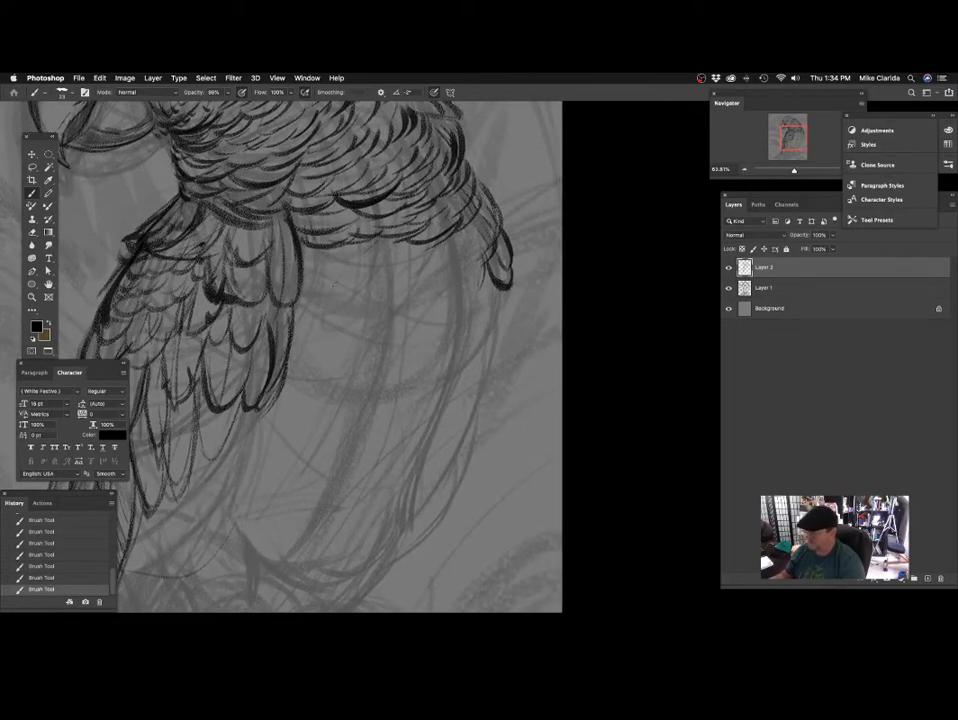
left_click_drag(355, 260, 326, 274)
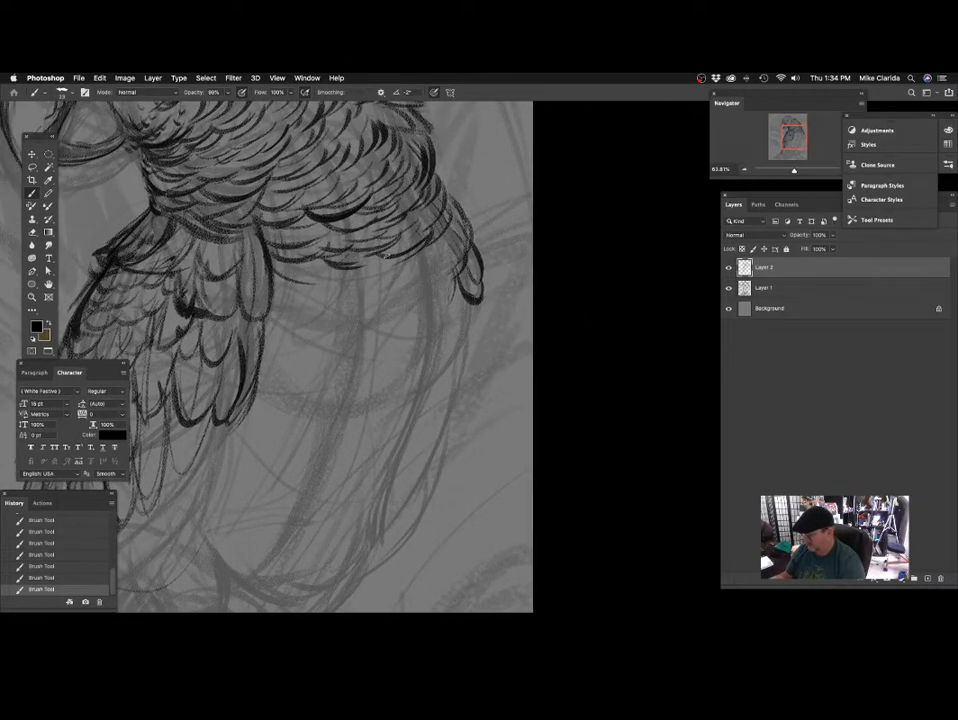
left_click_drag(447, 282, 398, 294)
left_click_drag(336, 354, 384, 331)
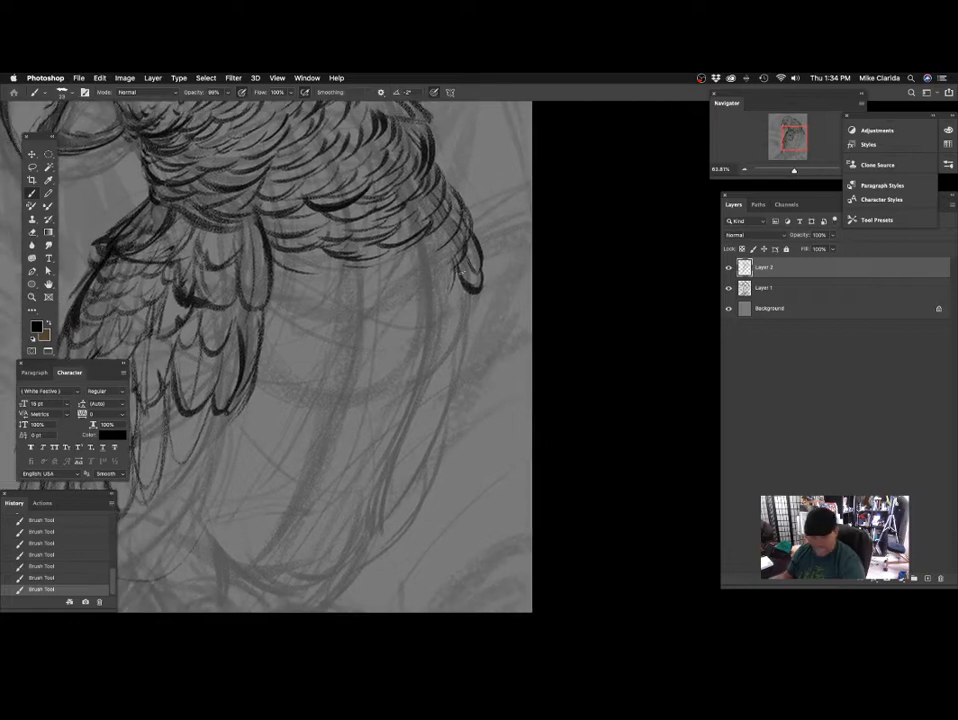
left_click_drag(376, 393, 418, 378)
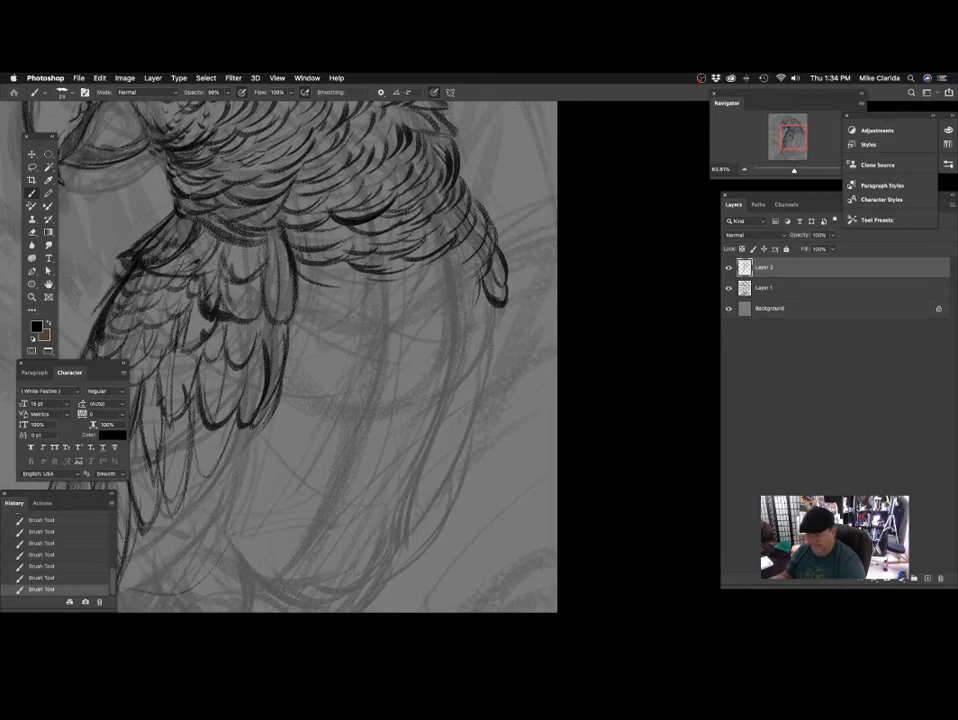
left_click_drag(395, 284, 404, 316)
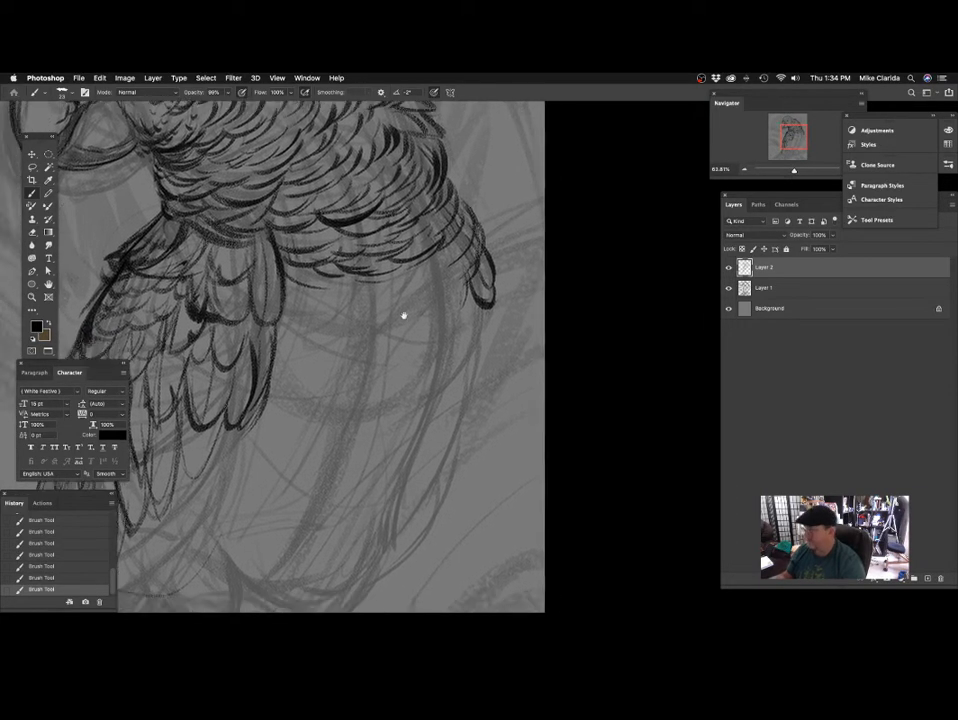
Draw small curved feather strokes just below the middle of the chest plumage's lower edge.
left_click_drag(304, 288, 339, 303)
left_click_drag(327, 287, 363, 298)
left_click_drag(432, 302, 412, 310)
mouse_move(327, 286)
left_mouse_down()
mouse_move(360, 296)
mouse_move(382, 289)
mouse_move(408, 333)
mouse_move(378, 287)
left_mouse_up()
mouse_move(405, 331)
left_mouse_down()
mouse_move(393, 314)
mouse_move(368, 346)
mouse_move(394, 307)
left_mouse_up()
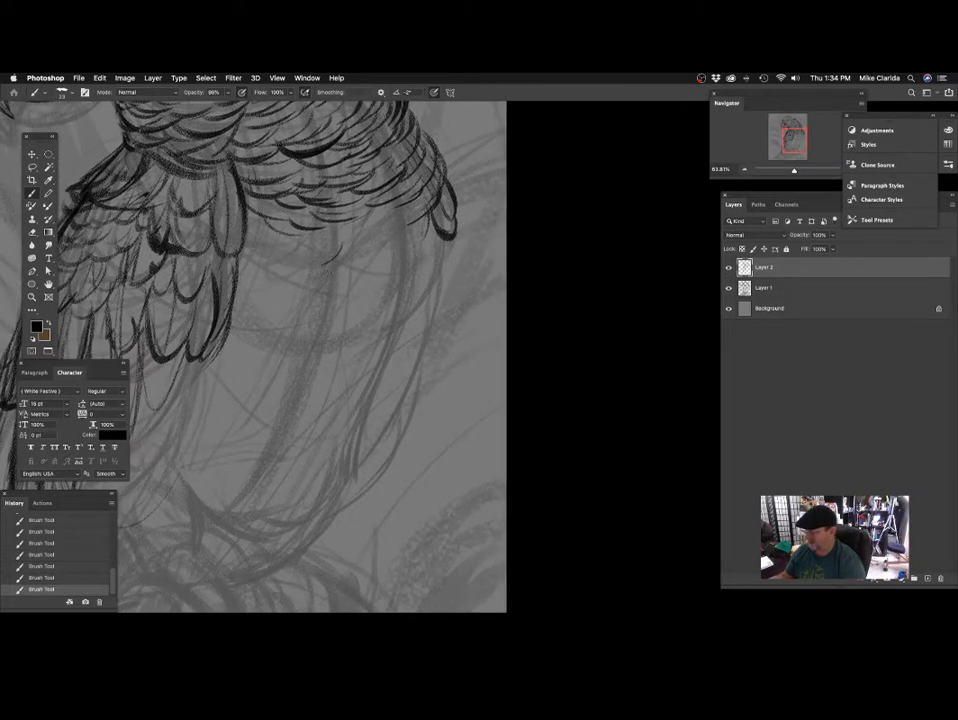
scroll(253, 357, "right", 2)
scroll(376, 314, "down", 5)
scroll(372, 361, "up", 5)
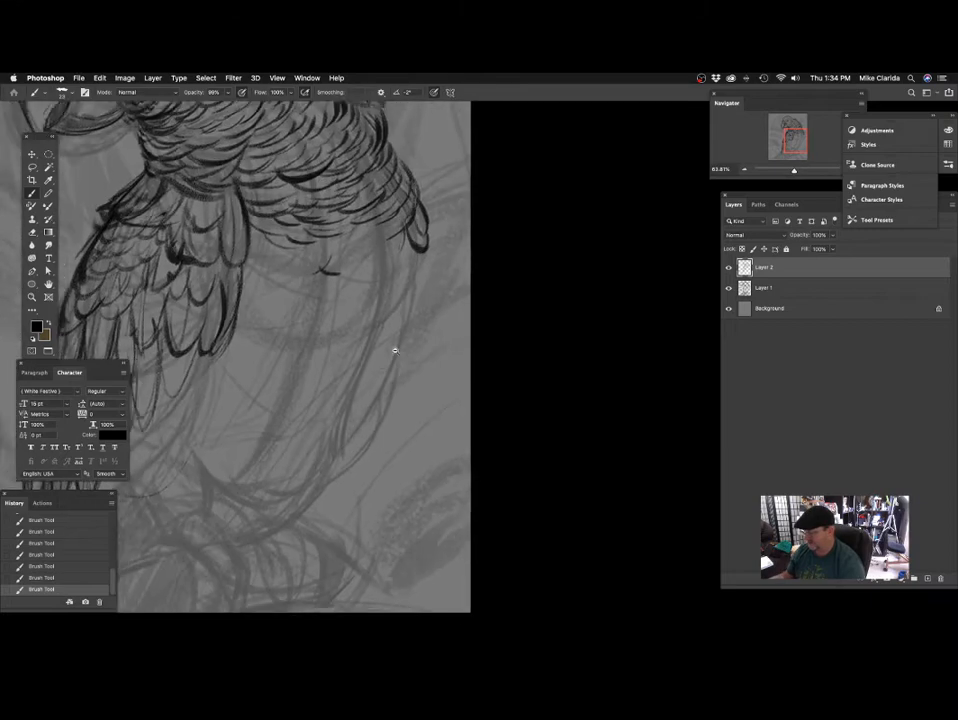
left_click_drag(395, 349, 430, 330)
left_click_drag(344, 360, 354, 354)
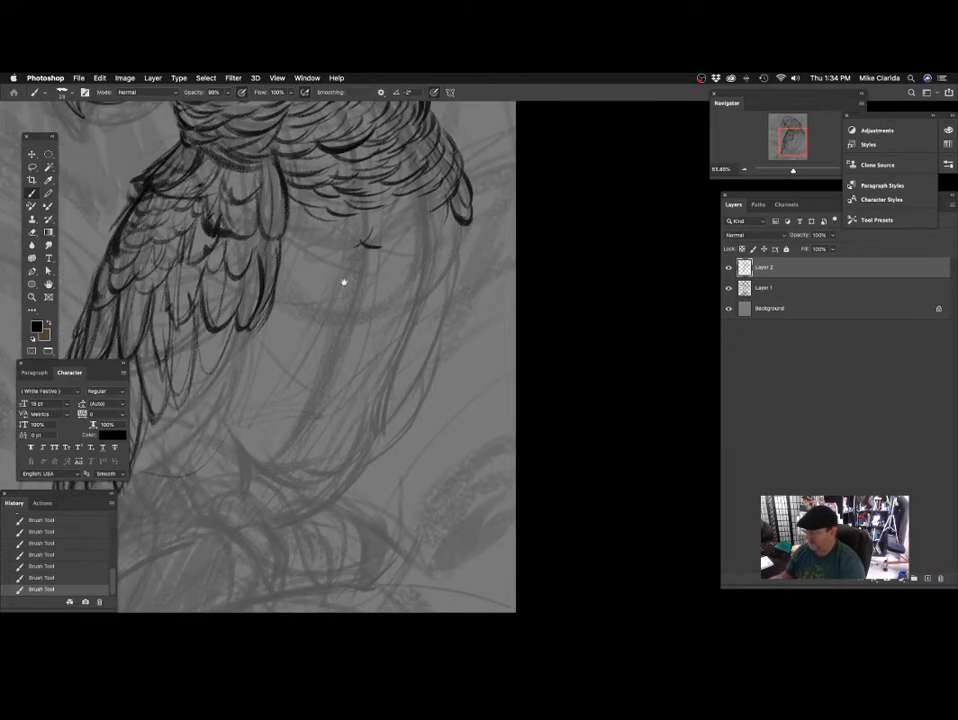
scroll(343, 283, "up", 1)
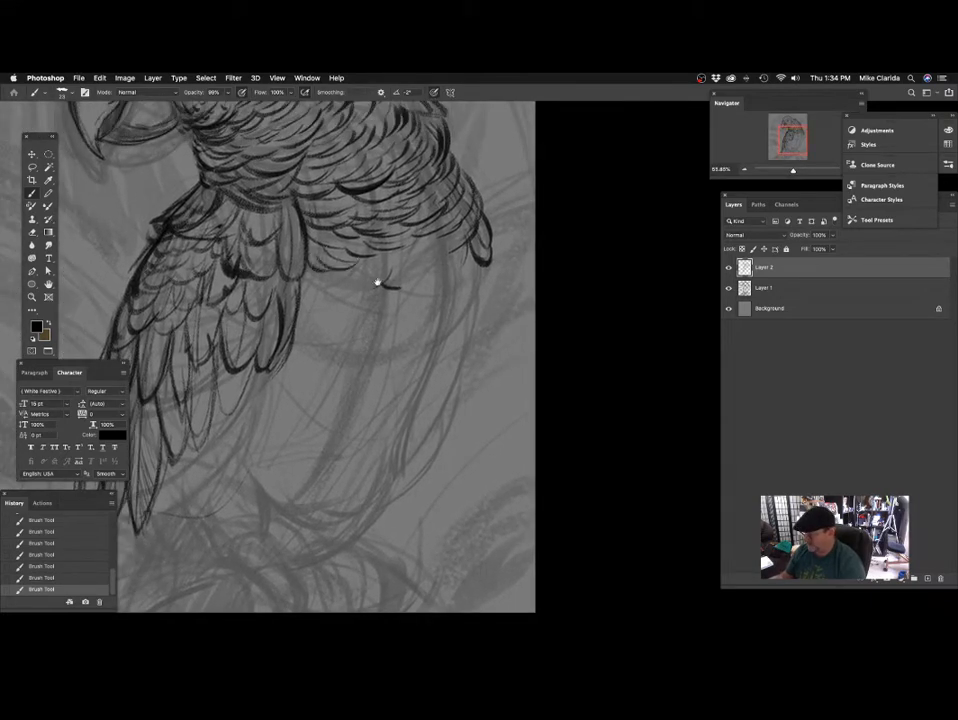
scroll(423, 286, "down", 3)
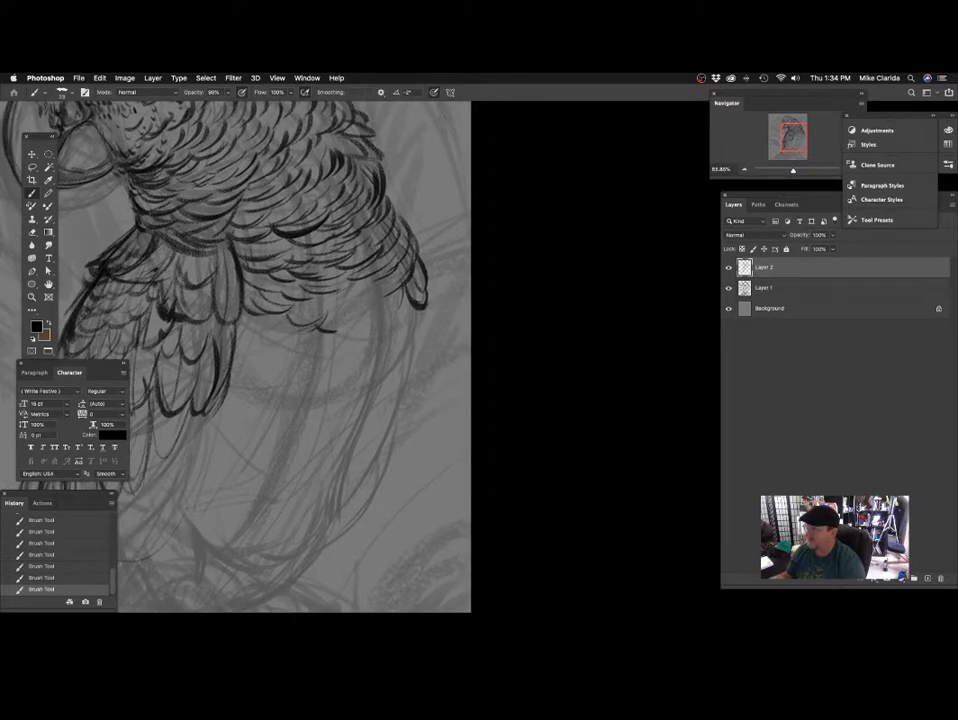
Enlarge the brush to 91 px for shading the neck and chest feathers.
mouse_move(381, 316)
left_mouse_down()
mouse_move(323, 329)
mouse_move(364, 260)
mouse_move(379, 265)
left_mouse_up()
scroll(353, 322, "up", 1)
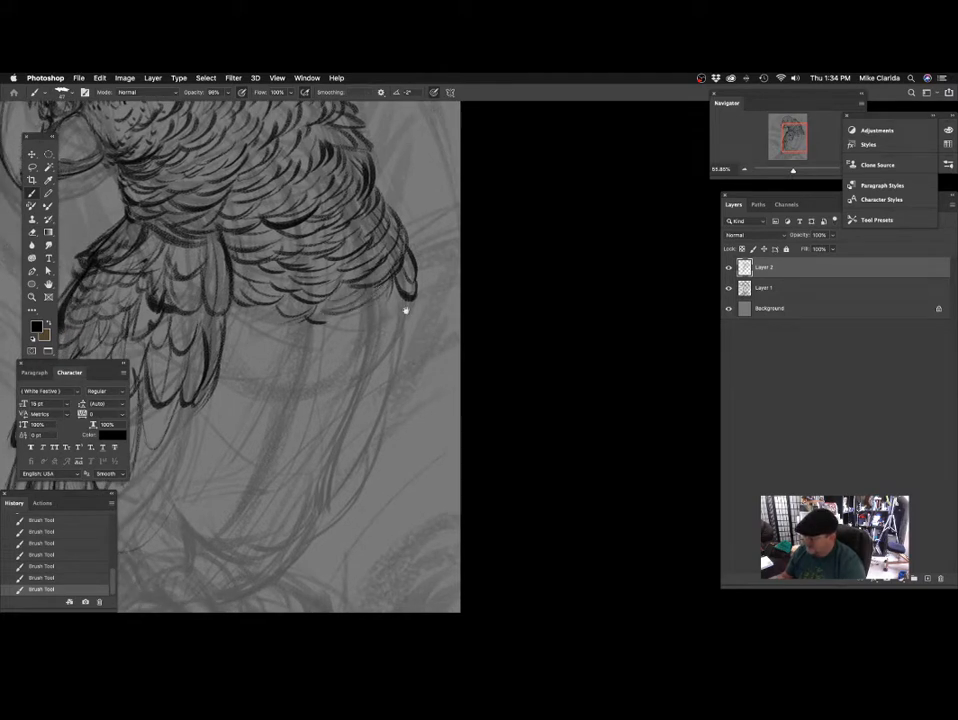
scroll(405, 311, "down", 1)
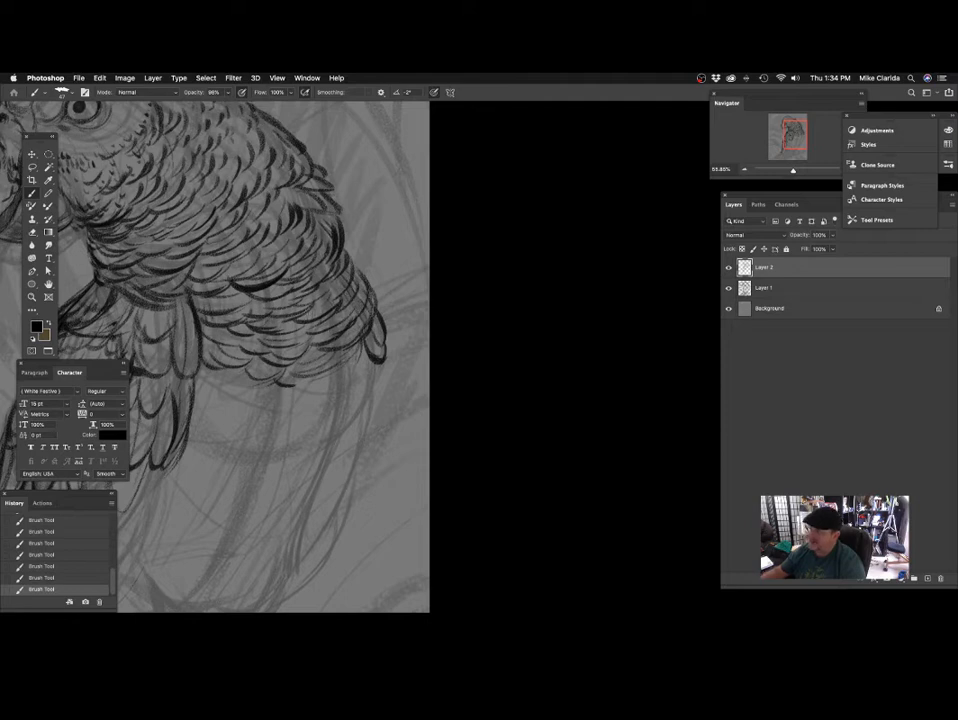
scroll(287, 347, "up", 1)
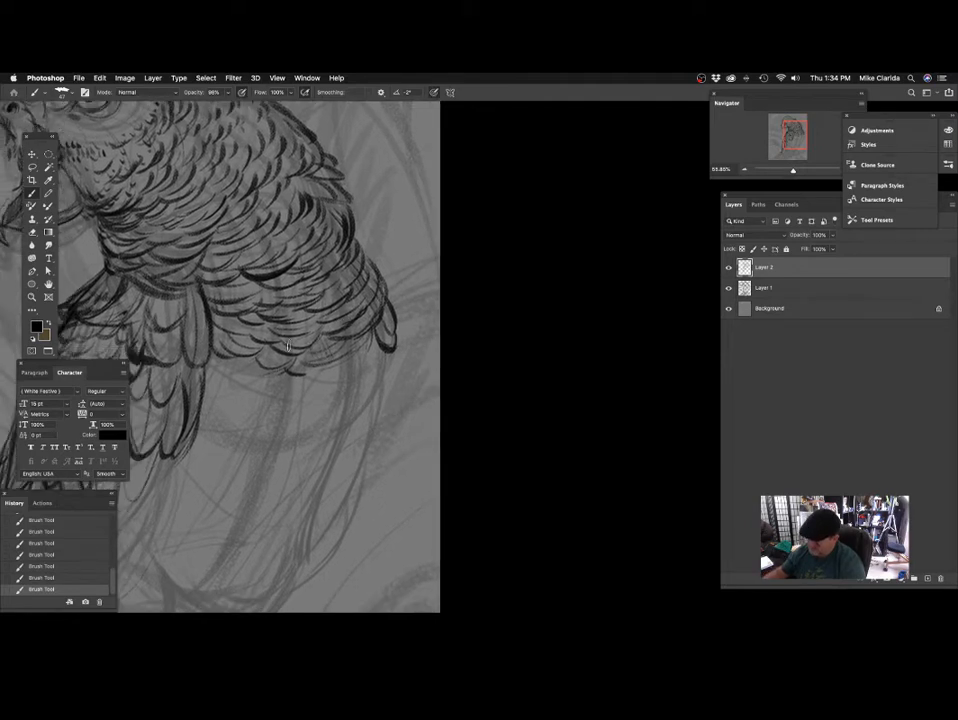
scroll(306, 364, "up", 1)
scroll(236, 338, "up", 1)
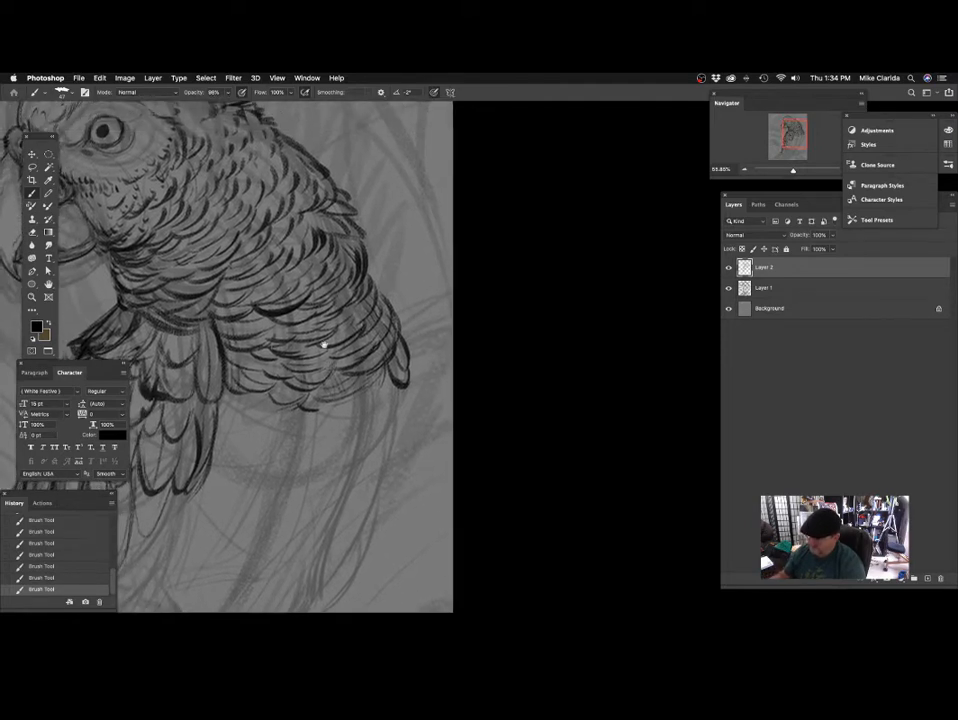
scroll(239, 338, "up", 2)
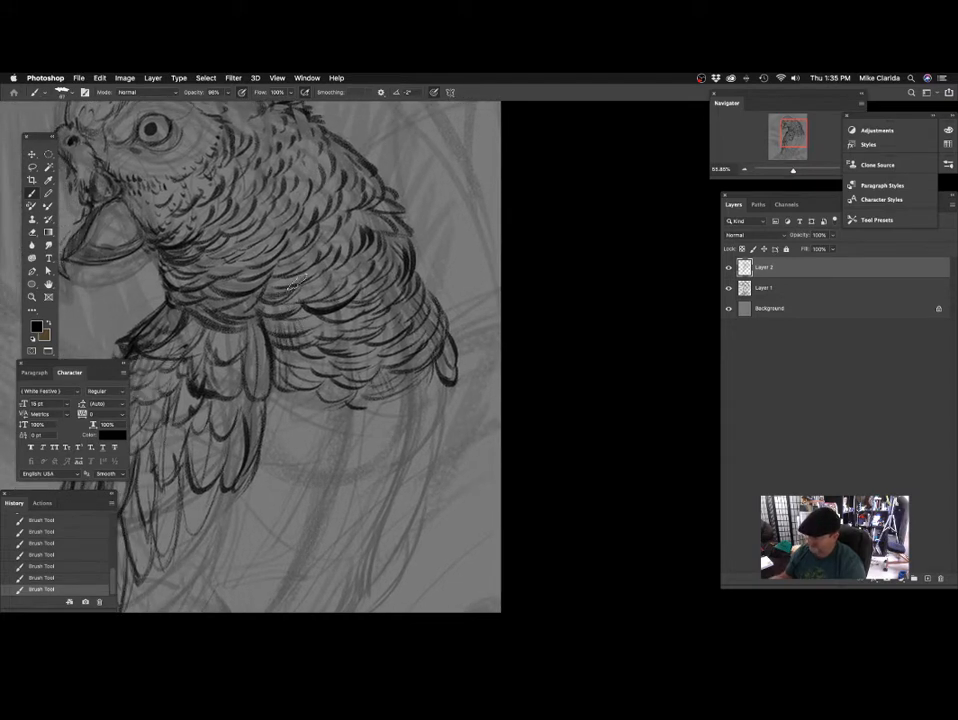
scroll(255, 277, "up", 1)
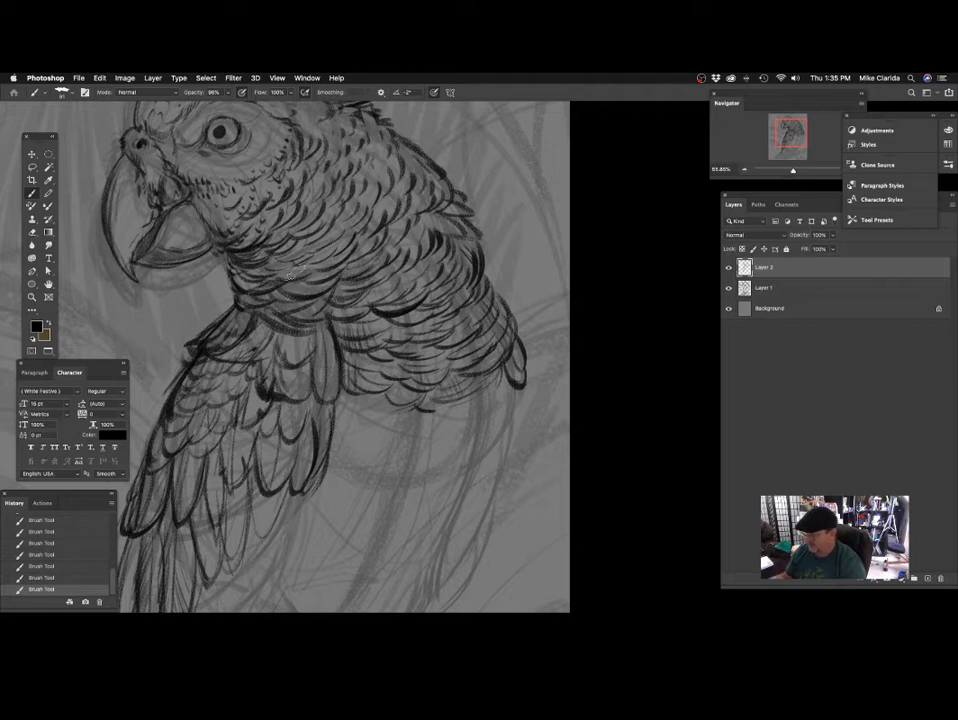
scroll(288, 310, "up", 1)
scroll(240, 220, "down", 1)
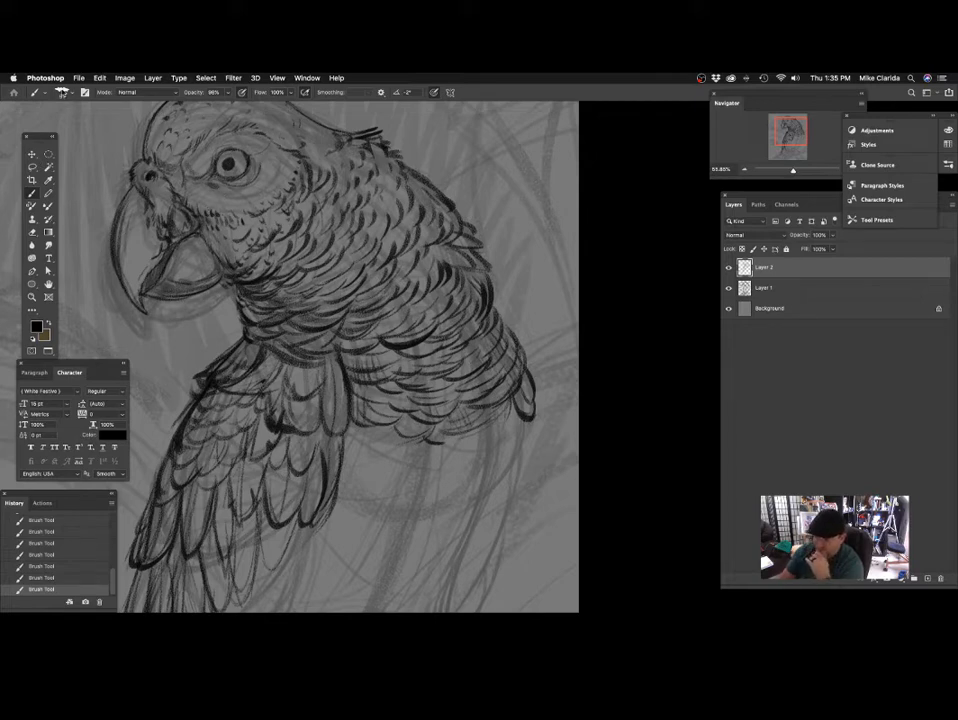
right_click(94, 111)
mouse_move(167, 277)
left_mouse_down()
mouse_move(157, 568)
mouse_move(168, 200)
left_mouse_up()
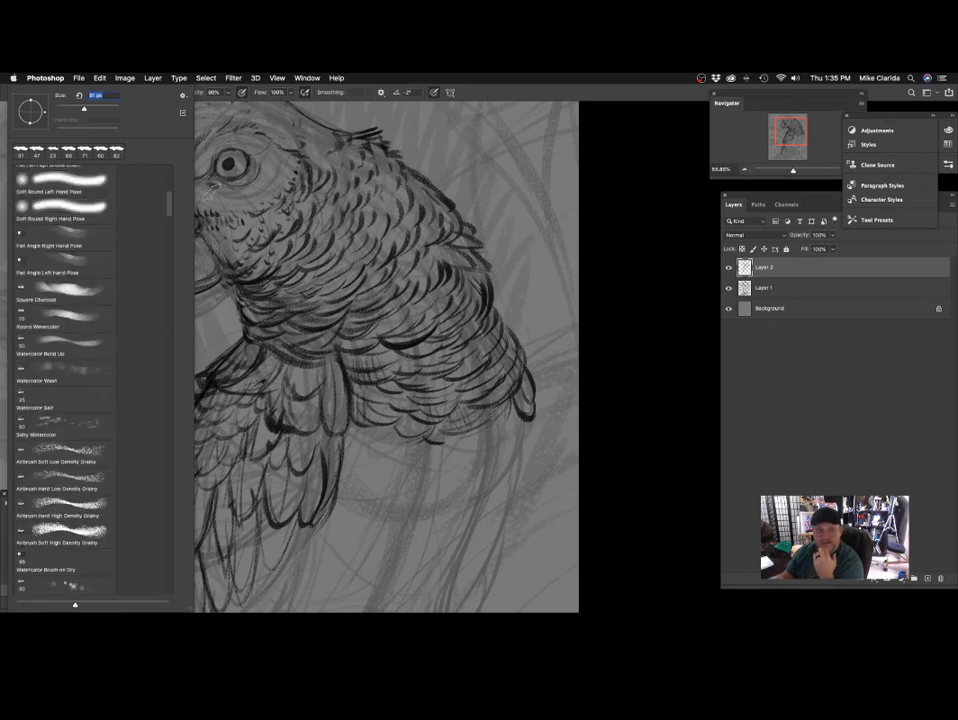
left_click(409, 113)
Shade the throat and the feathers beneath the cheek with broad, soft brush strokes.
left_click_drag(418, 213, 423, 255)
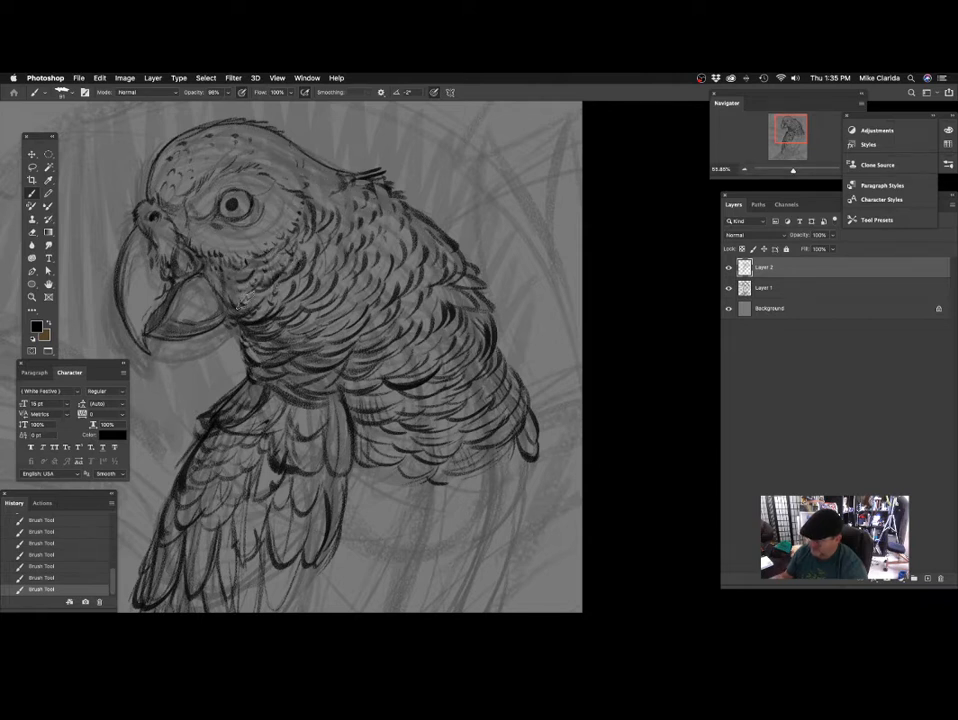
left_click_drag(352, 294, 318, 321)
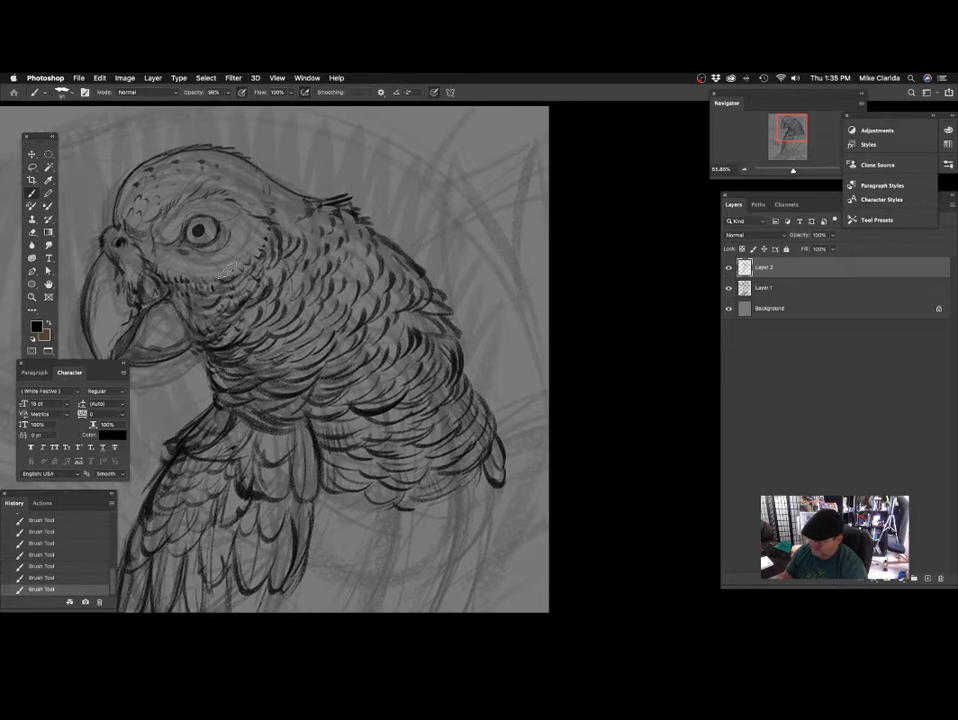
mouse_move(227, 272)
left_mouse_down()
mouse_move(230, 288)
mouse_move(267, 302)
left_mouse_up()
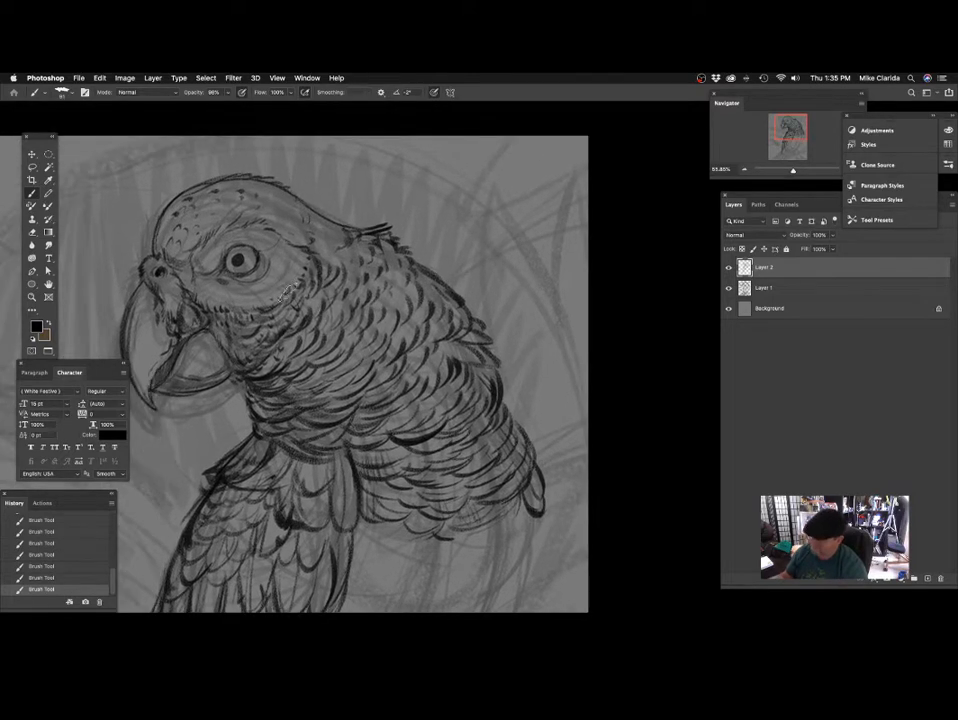
scroll(338, 285, "down", 2)
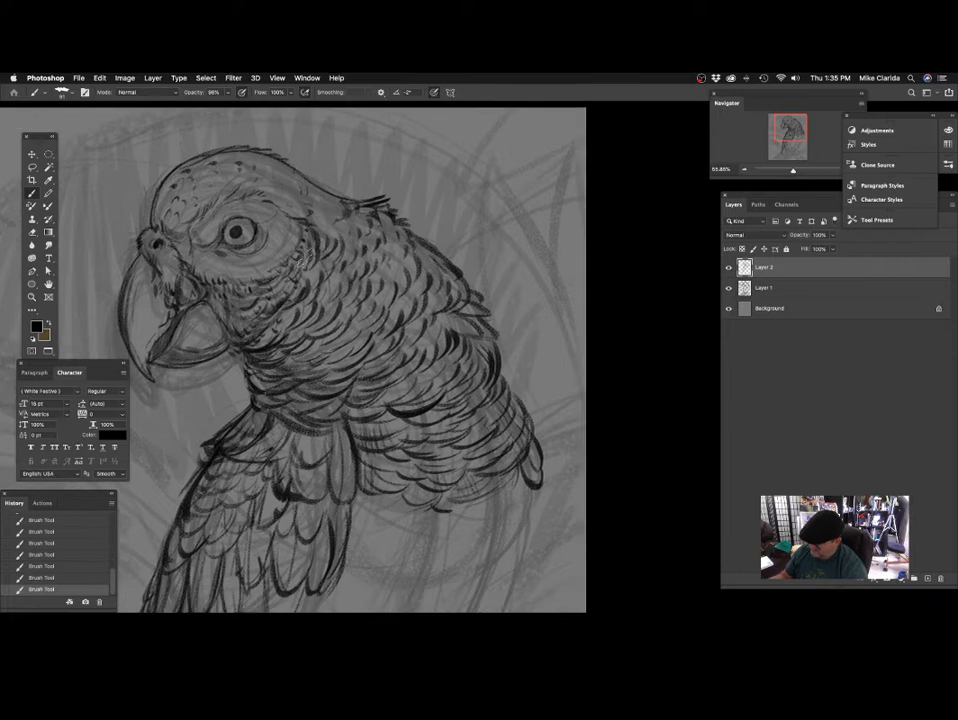
scroll(318, 249, "down", 3)
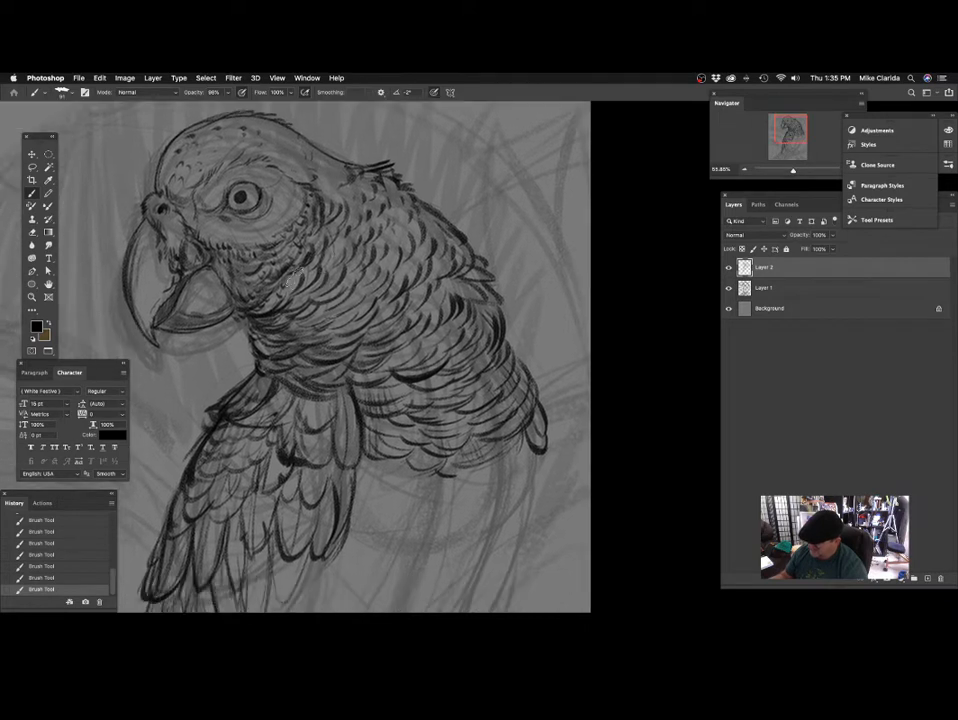
scroll(297, 288, "down", 3)
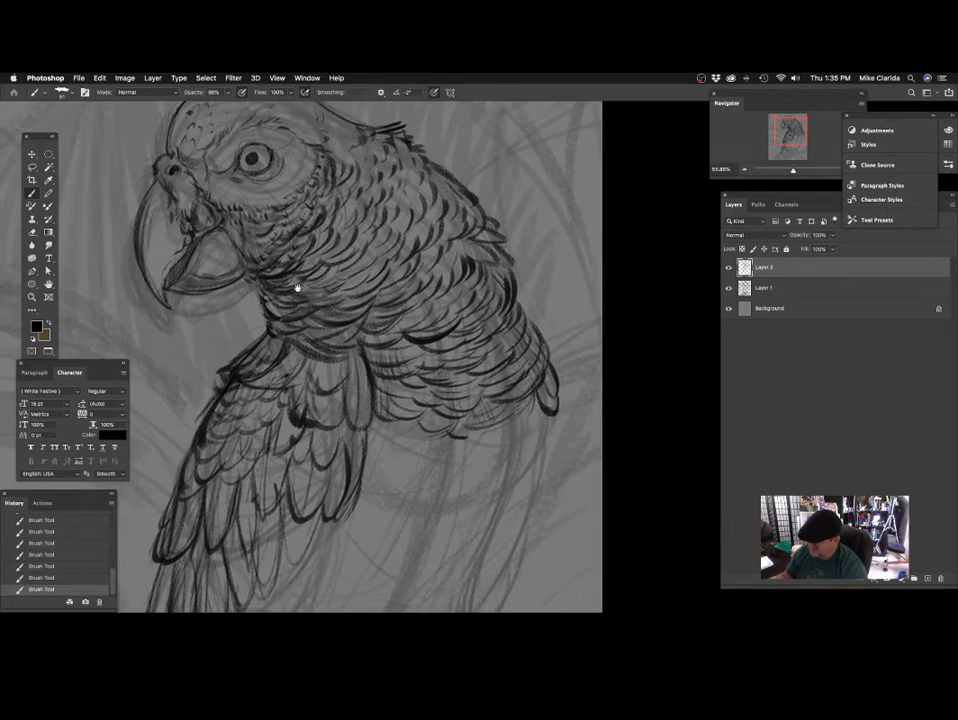
scroll(305, 301, "up", 3)
scroll(305, 301, "left", 3)
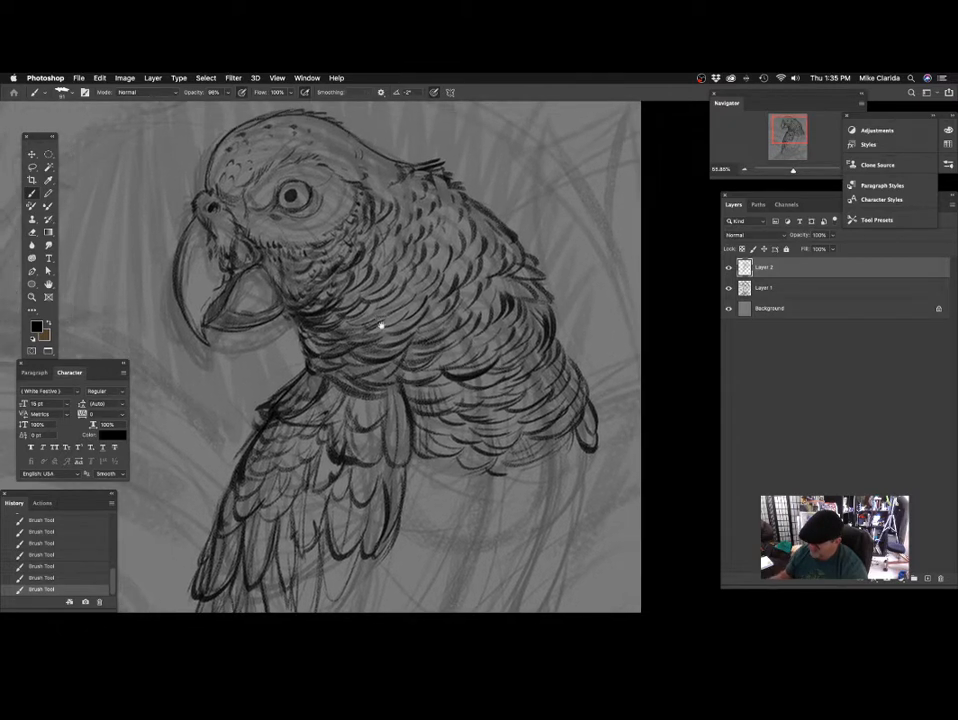
Darken the neck feathers behind the cheek, working from the throat up toward the nape.
scroll(260, 280, "up", 3)
scroll(262, 300, "down", 4)
scroll(262, 300, "right", 5)
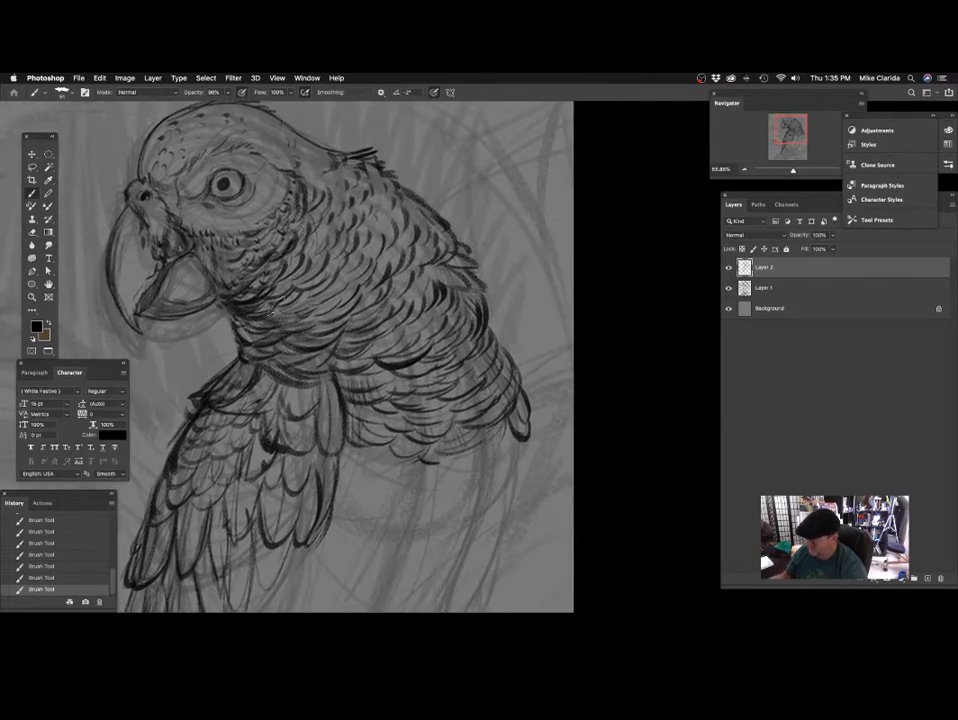
scroll(306, 252, "up", 4)
scroll(306, 252, "right", 2)
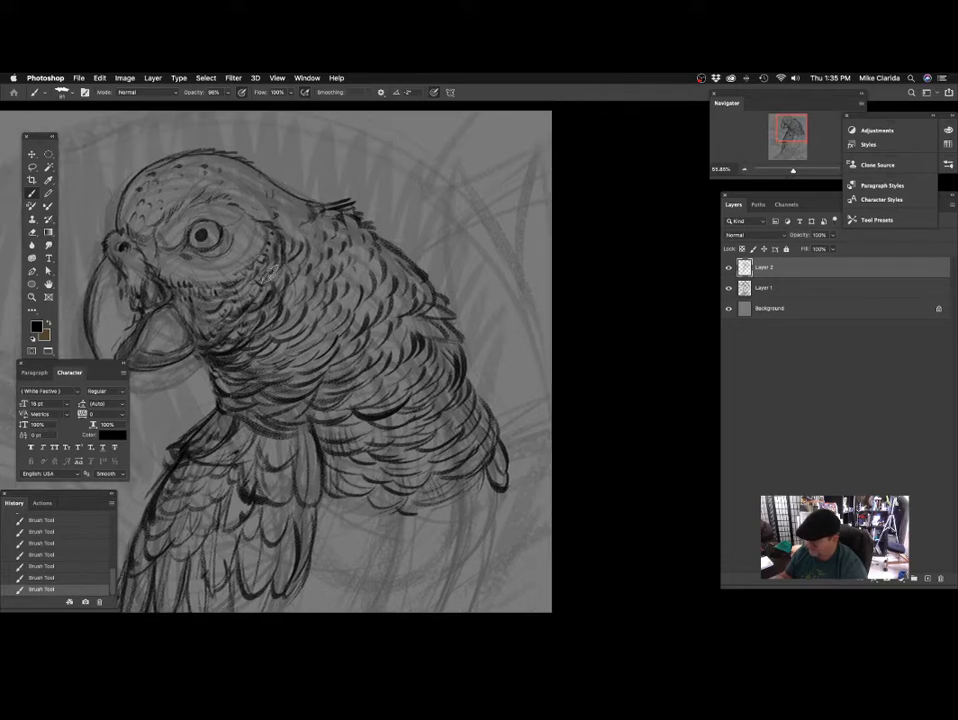
scroll(290, 243, "up", 1)
scroll(290, 243, "right", 2)
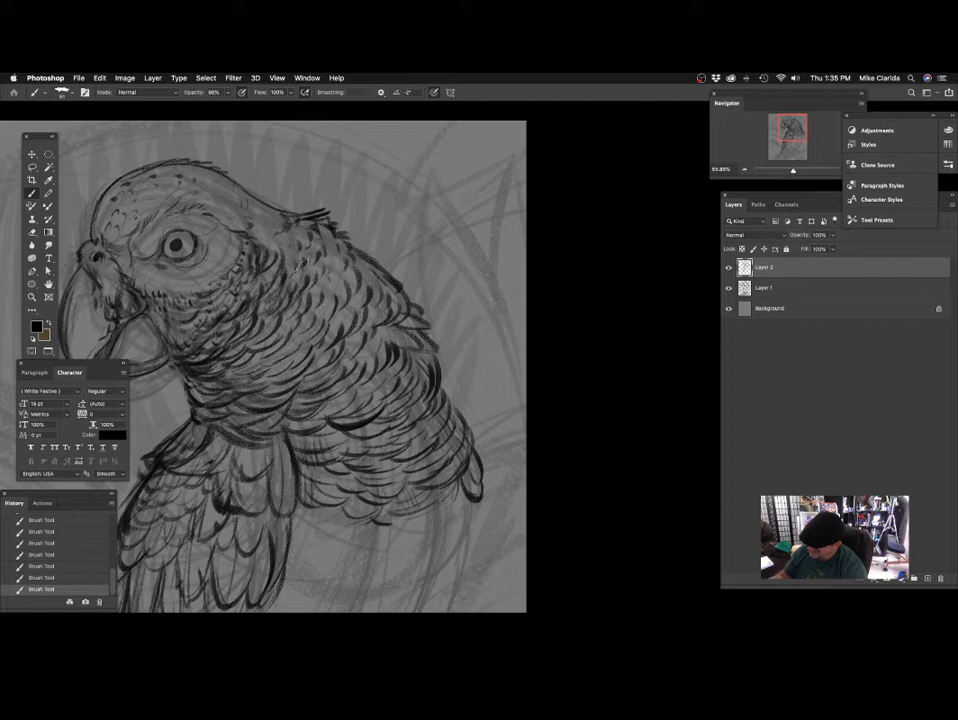
scroll(281, 287, "down", 4)
scroll(281, 287, "right", 1)
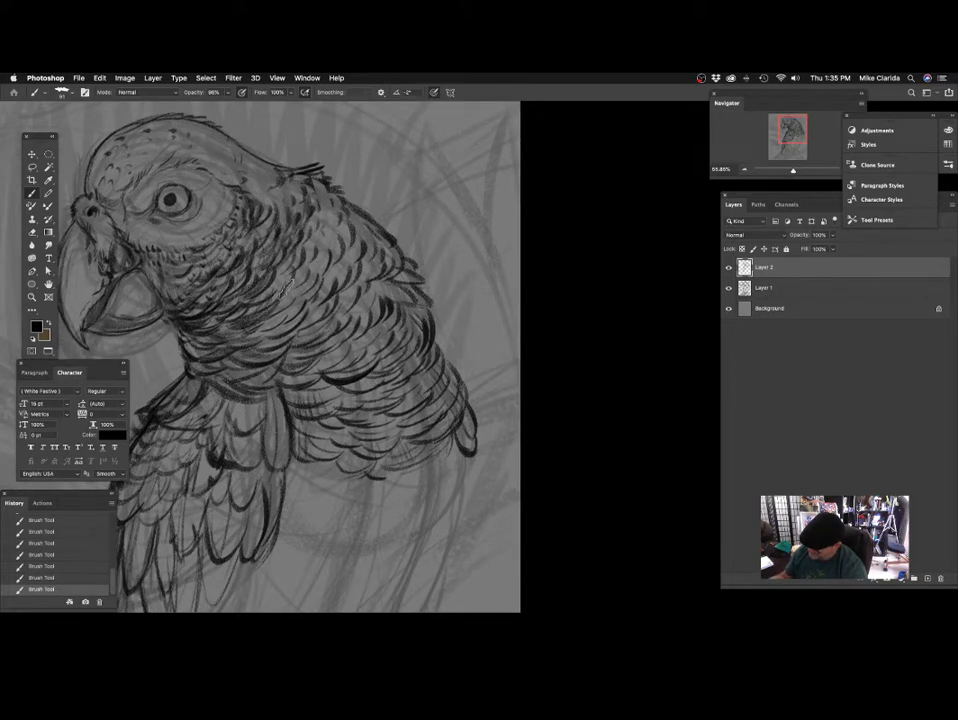
Extend the broad shading across the side of the neck and down over the upper chest toward the wing.
scroll(330, 313, "up", 2)
scroll(330, 313, "up", 2)
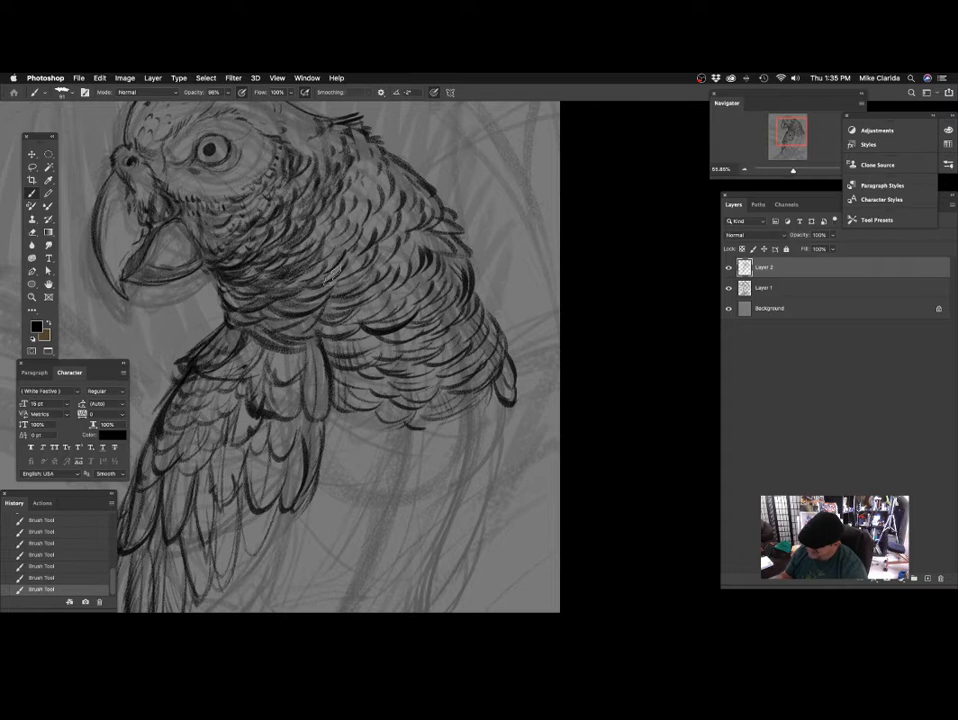
scroll(336, 309, "down", 2)
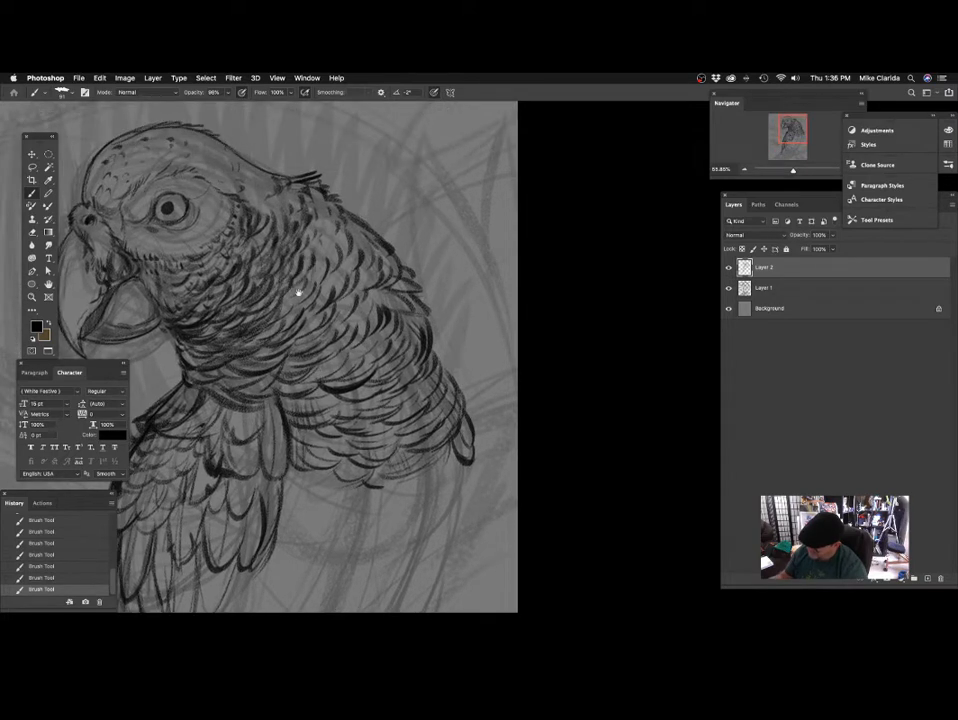
mouse_move(371, 299)
left_mouse_down()
mouse_move(336, 304)
mouse_move(339, 287)
left_mouse_up()
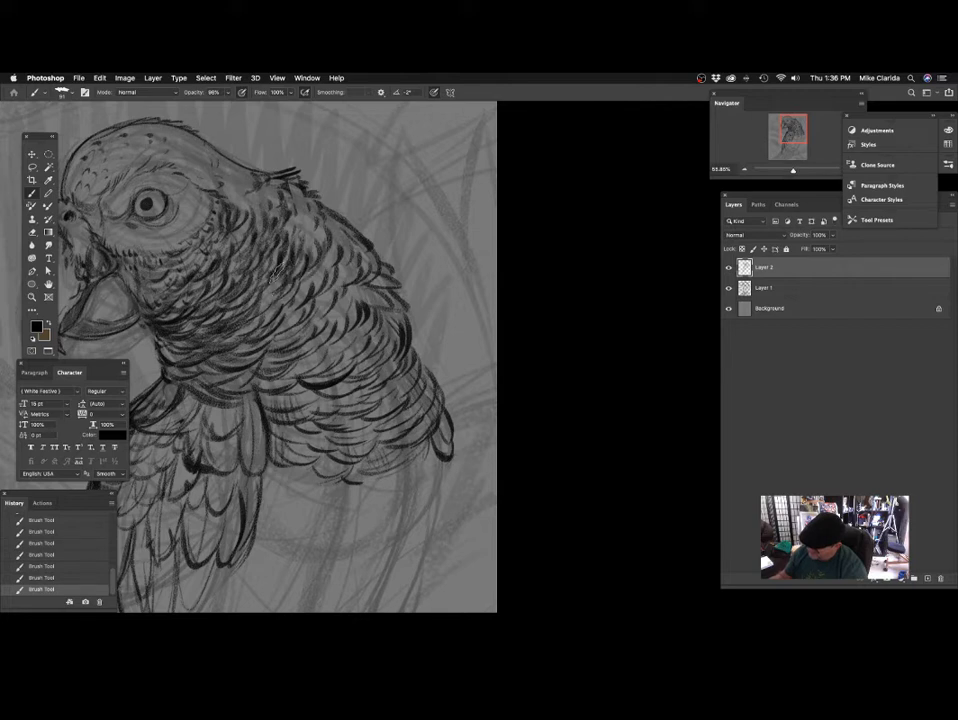
left_click_drag(375, 302, 386, 279)
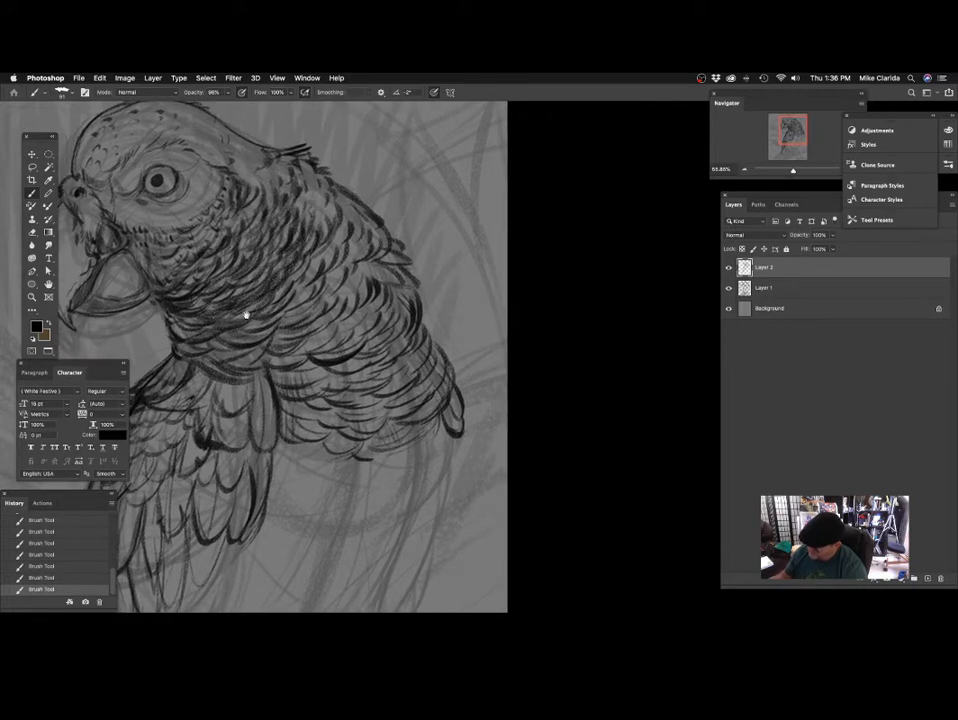
left_click_drag(255, 343, 315, 311)
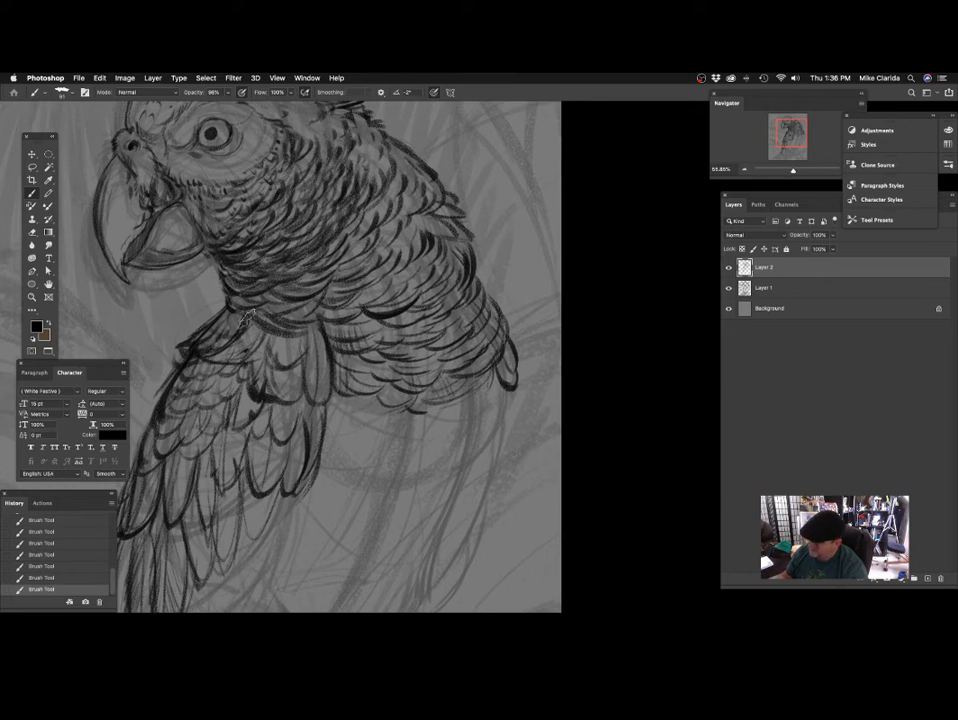
Try long diagonal strokes across the neck, chest and back, undoing each one.
left_click_drag(396, 237, 361, 296)
left_click_drag(262, 312, 408, 147)
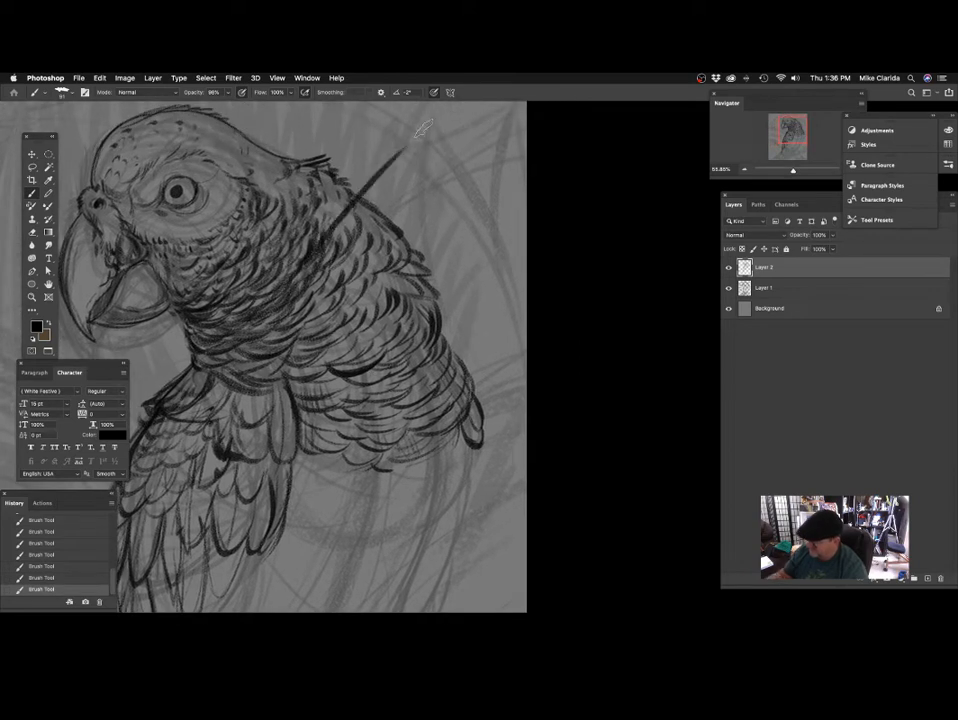
key("super+z")
left_click_drag(284, 343, 453, 223)
key("super+z")
left_click_drag(306, 365, 497, 306)
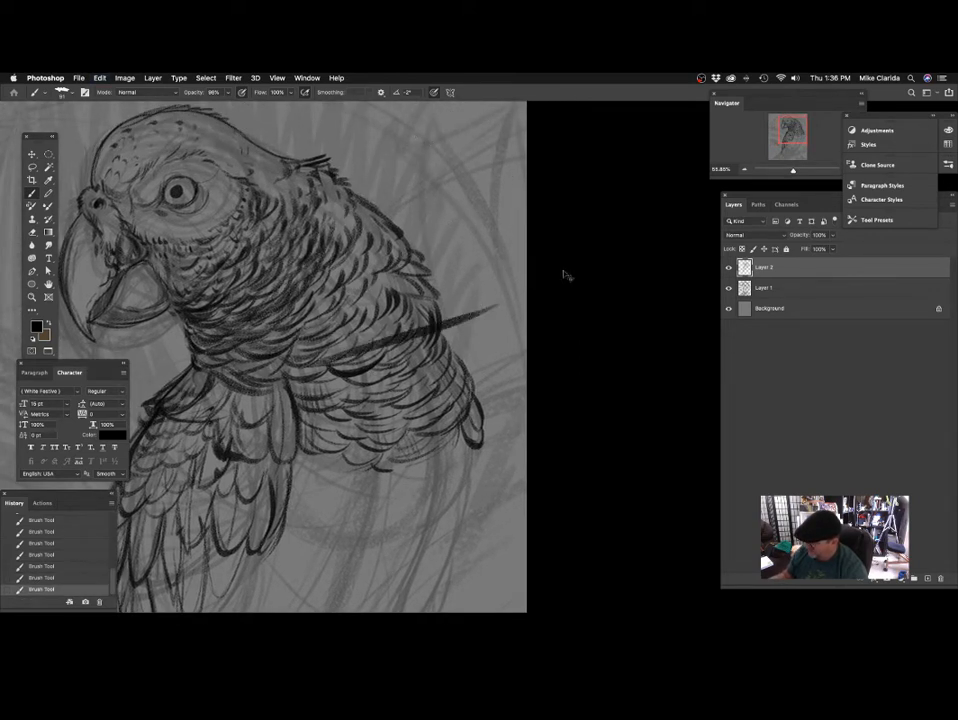
key("super+z")
left_click_drag(432, 311, 453, 322)
left_click_drag(262, 308, 352, 188)
key("super+z")
left_click_drag(298, 317, 434, 200)
key("super+z")
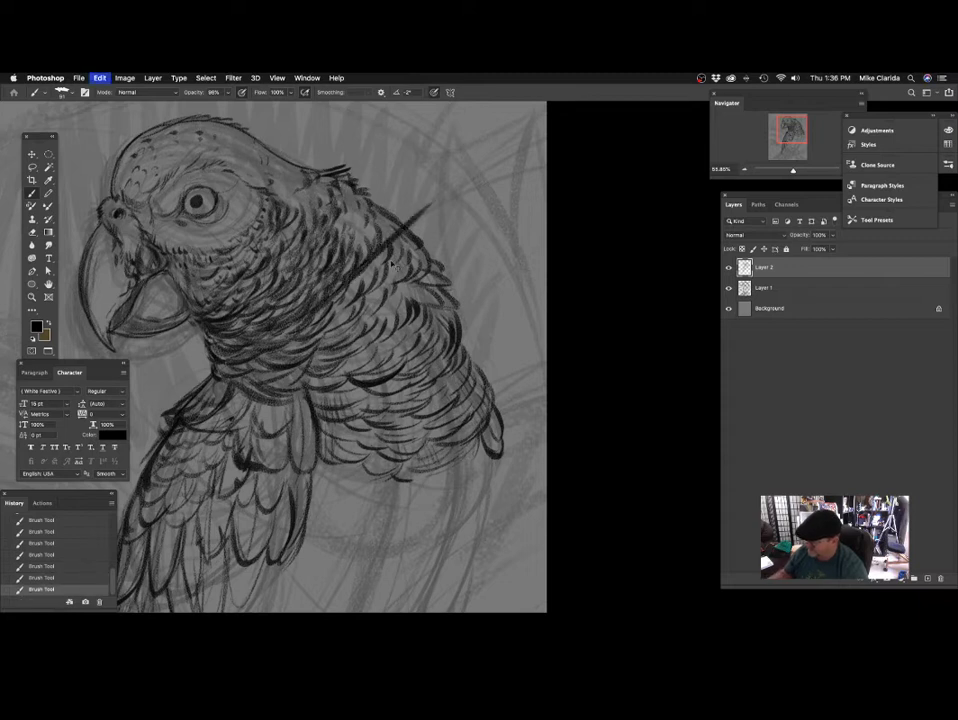
mouse_move(303, 364)
left_mouse_down()
mouse_move(531, 233)
mouse_move(425, 311)
left_mouse_up()
key("super+z")
Darken the feathers on the upper back where the nape plumage meets the shoulder, undoing the last two strokes.
mouse_move(340, 251)
left_mouse_down()
mouse_move(392, 299)
mouse_move(360, 284)
left_mouse_up()
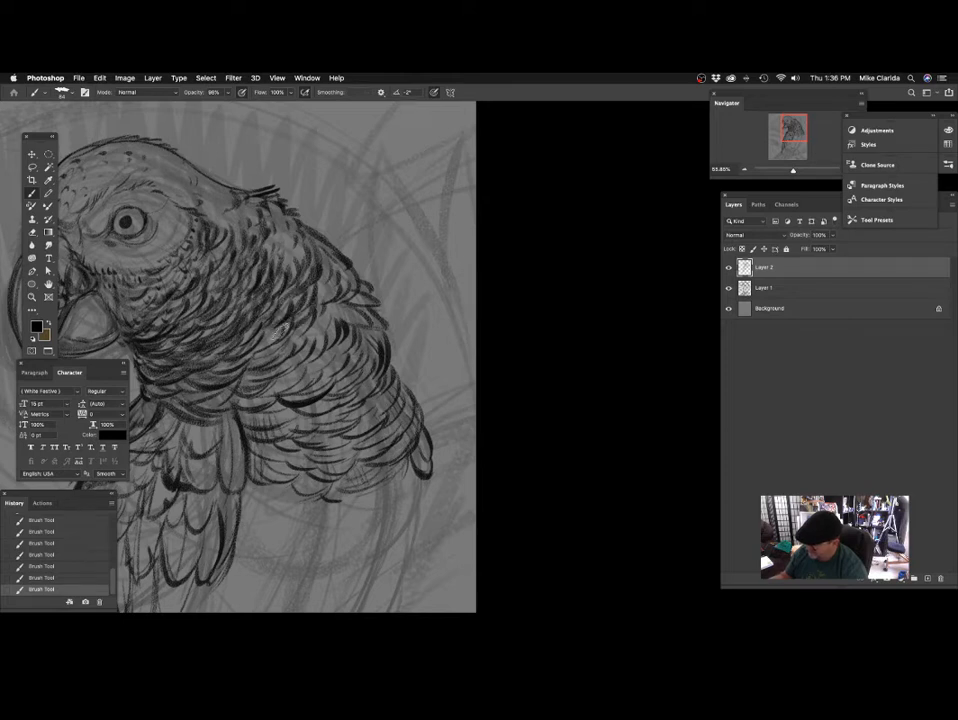
left_click_drag(236, 266, 267, 205)
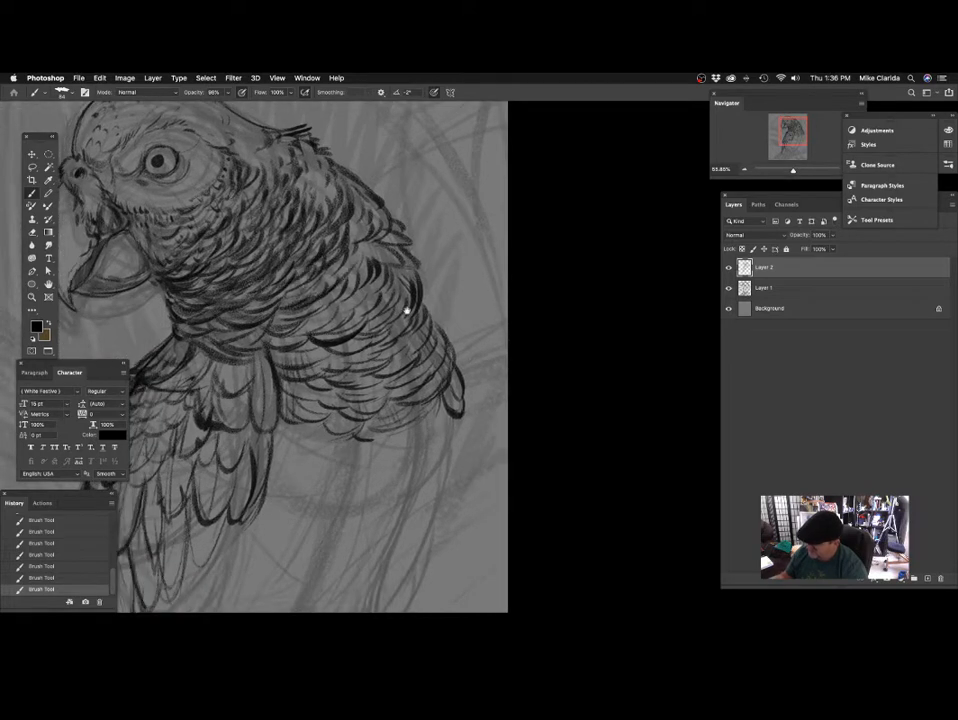
left_click_drag(406, 310, 357, 324)
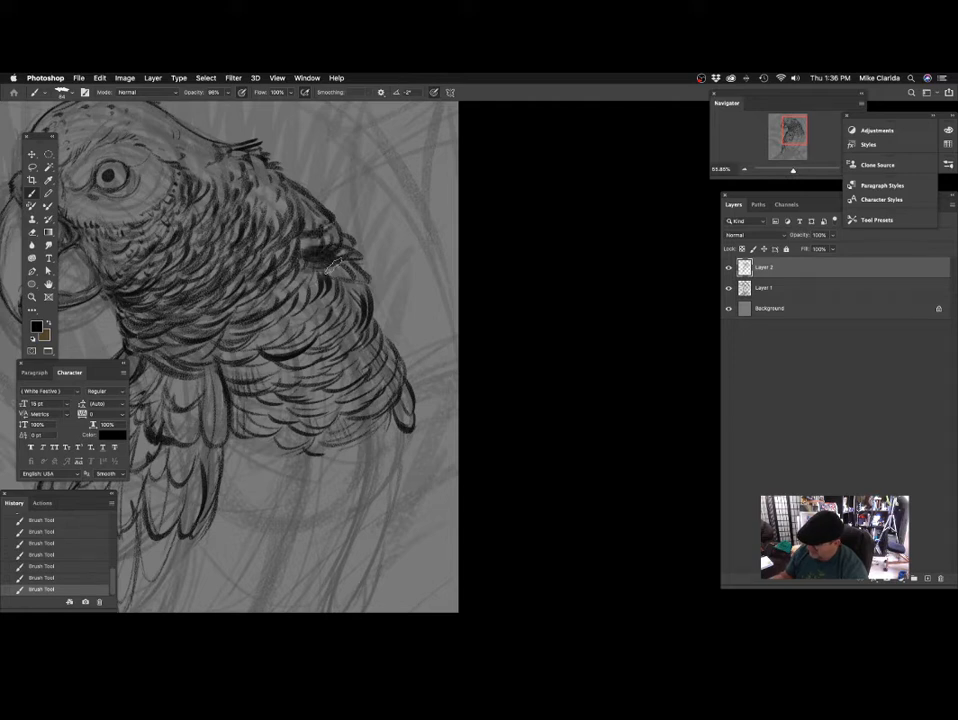
left_click_drag(330, 266, 290, 273)
mouse_move(424, 347)
left_mouse_down()
mouse_move(434, 368)
mouse_move(453, 353)
left_mouse_up()
key("super+z")
key("super+z")
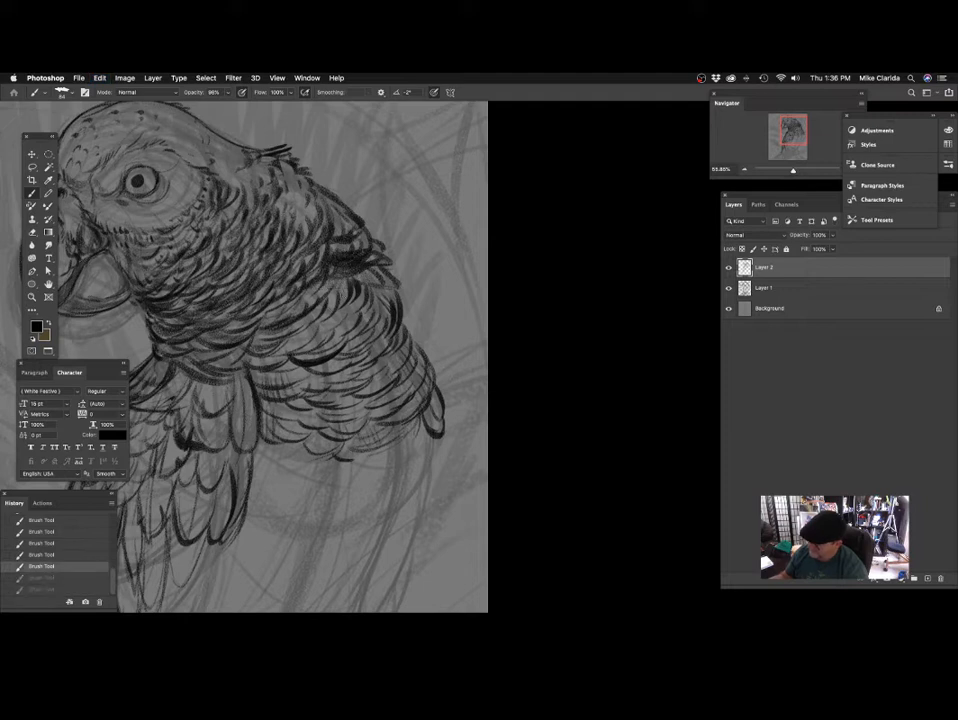
Extend the dark shading from the upper back down the rear edge of the shoulder feathers.
mouse_move(331, 283)
left_mouse_down()
mouse_move(318, 294)
mouse_move(333, 326)
mouse_move(340, 307)
mouse_move(309, 330)
left_mouse_up()
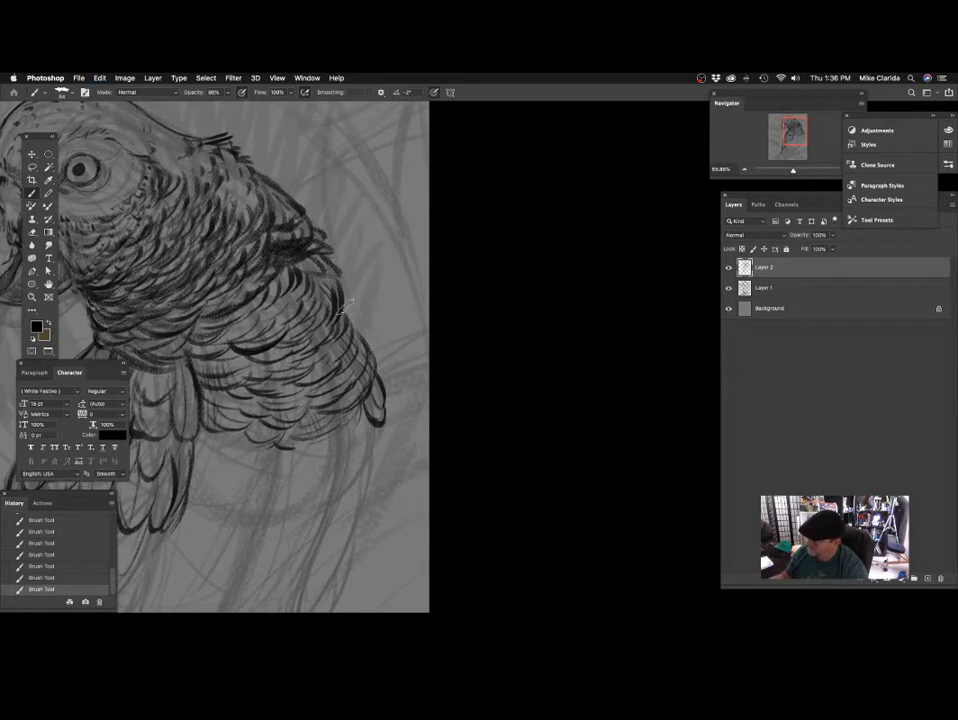
mouse_move(304, 270)
left_mouse_down()
mouse_move(338, 275)
mouse_move(315, 262)
left_mouse_up()
mouse_move(346, 328)
left_mouse_down()
mouse_move(372, 301)
mouse_move(380, 273)
mouse_move(327, 293)
mouse_move(390, 279)
left_mouse_up()
left_click_drag(328, 323, 328, 283)
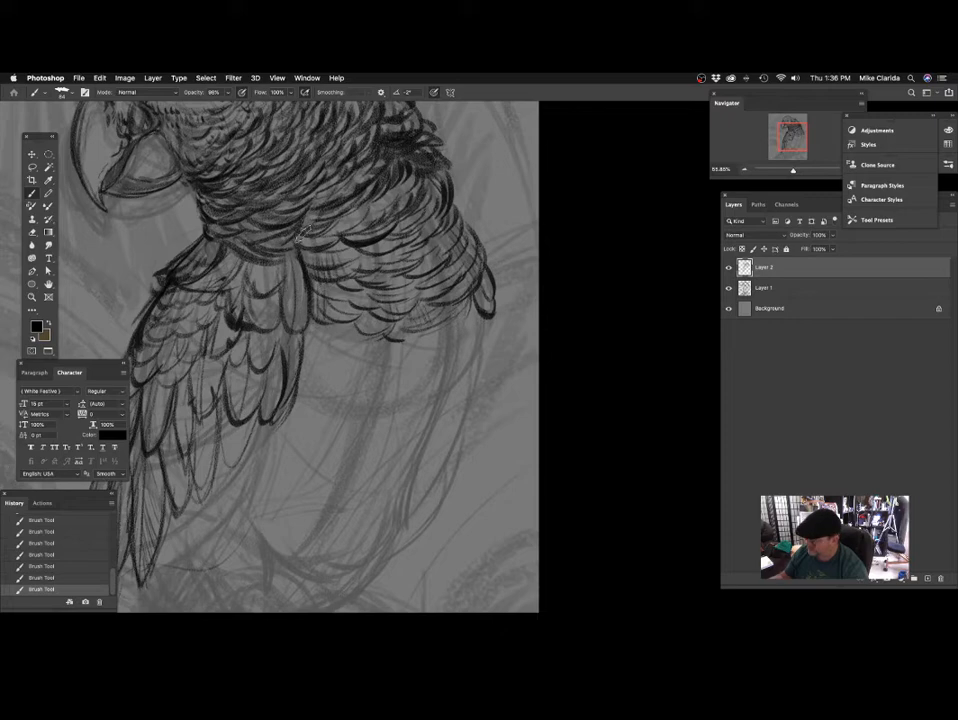
Deepen the shading between the layered feathers along the flank and the outer edge of the body.
left_click_drag(410, 325, 327, 321)
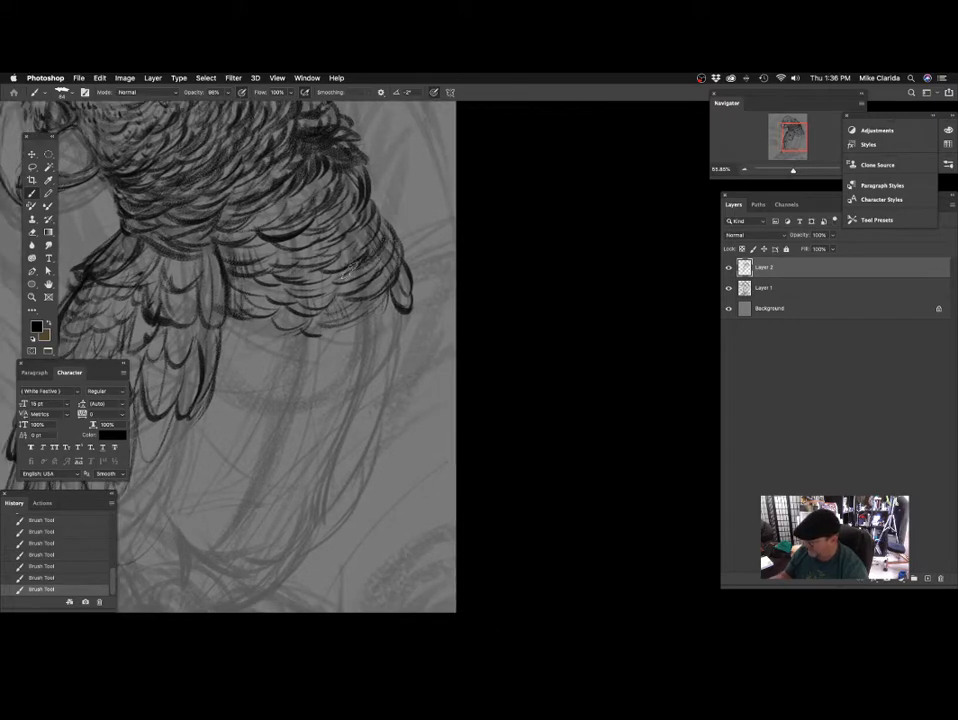
left_click_drag(385, 248, 368, 299)
mouse_move(344, 391)
left_mouse_down()
mouse_move(363, 387)
mouse_move(336, 355)
mouse_move(361, 366)
left_mouse_up()
mouse_move(282, 312)
left_mouse_down()
mouse_move(310, 310)
mouse_move(322, 281)
mouse_move(375, 307)
mouse_move(395, 285)
left_mouse_up()
left_click_drag(324, 422, 352, 414)
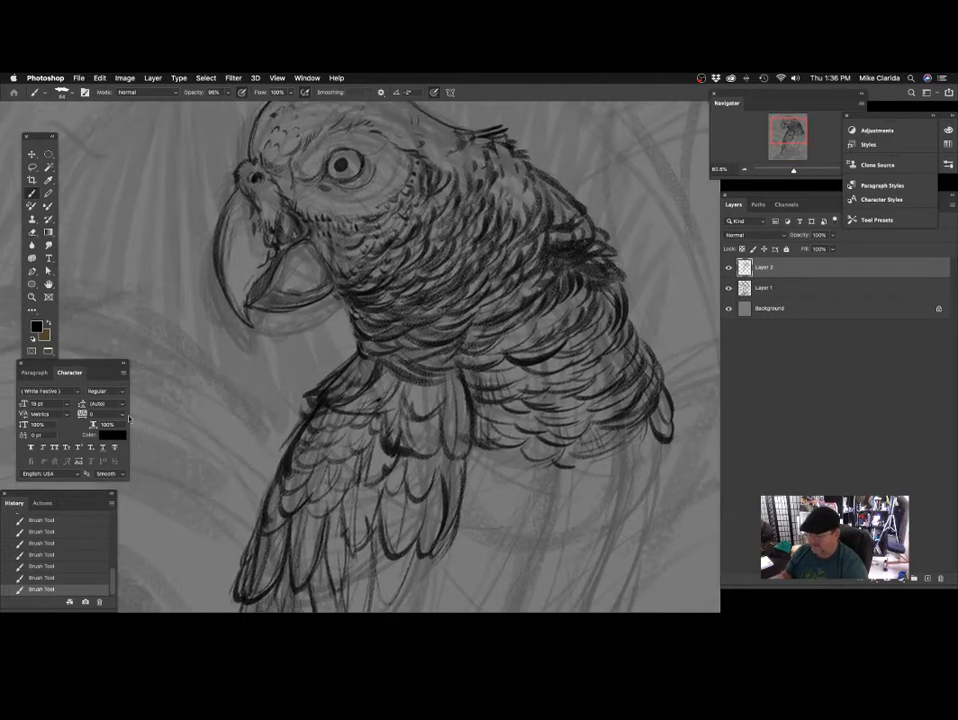
Set the foreground colour to white (ffffff), add a new layer and paint a highlight in the upper part of the pupil.
left_click(37, 327)
type("ffffff")
key("Return")
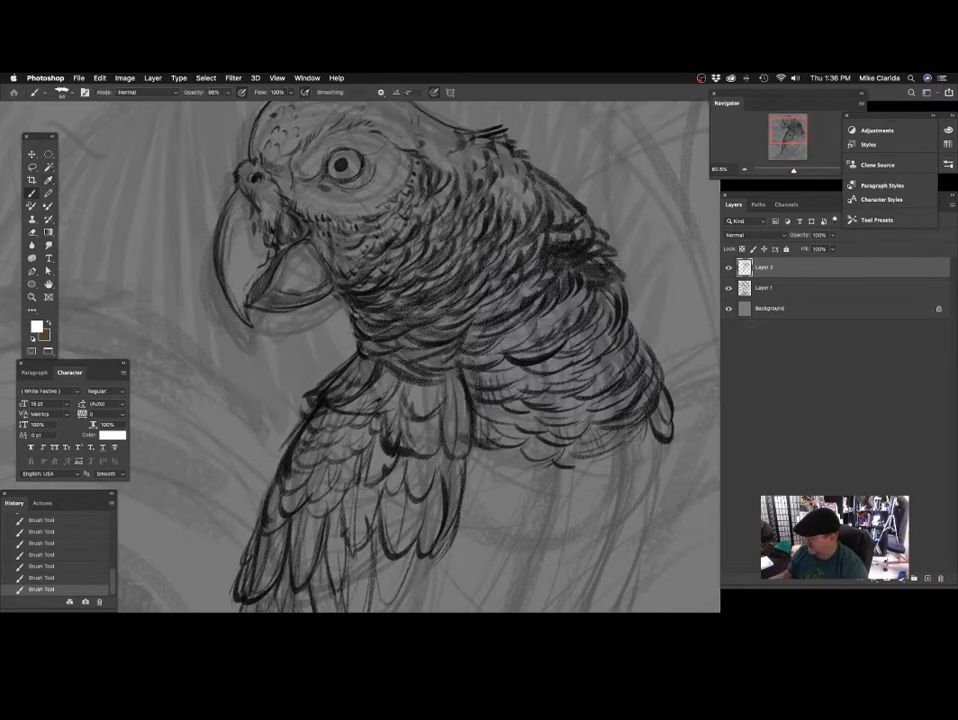
left_click(929, 578)
scroll(320, 215, "up", 3)
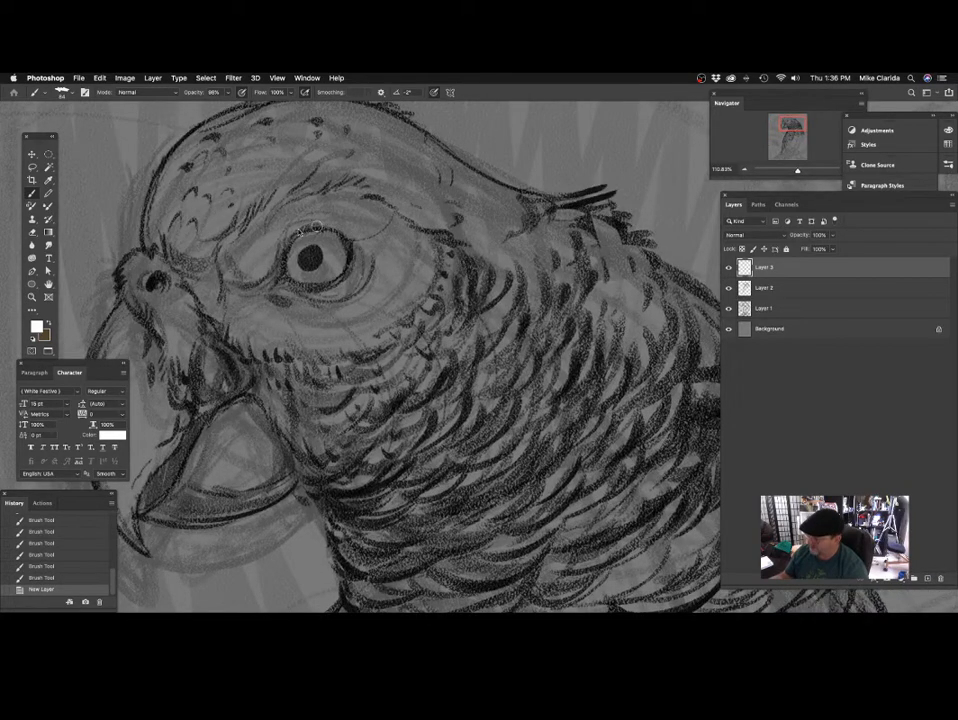
left_click_drag(315, 246, 316, 251)
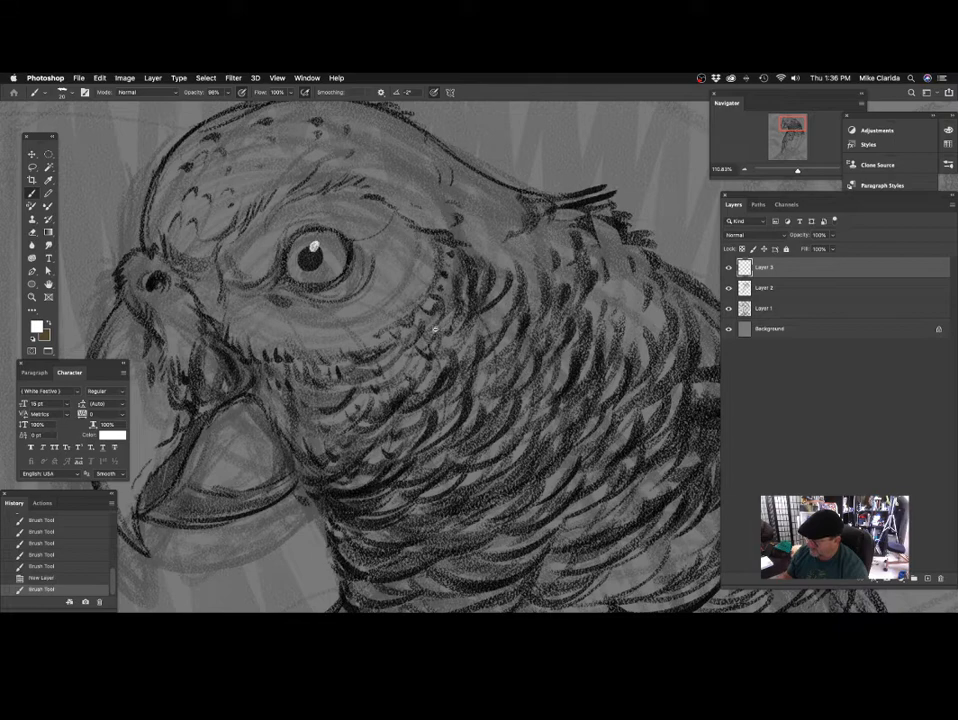
Reduce the brush size and add a thin white reflection along the lower edge of the pupil.
scroll(441, 334, "down", 5)
left_click_drag(421, 420, 390, 334)
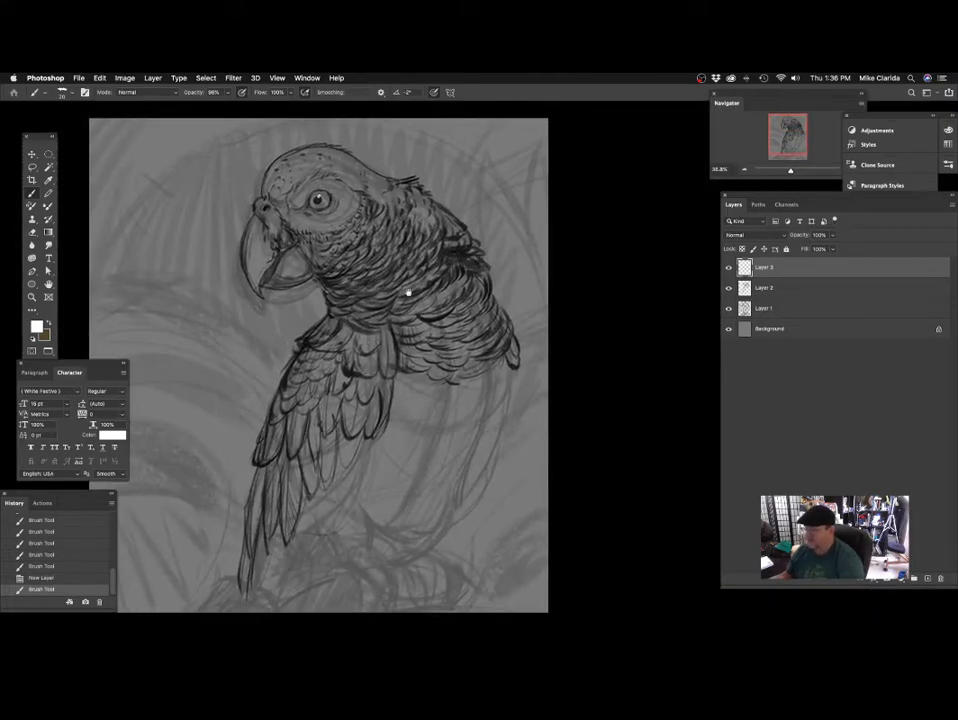
scroll(405, 317, "up", 3)
scroll(405, 317, "up", 6)
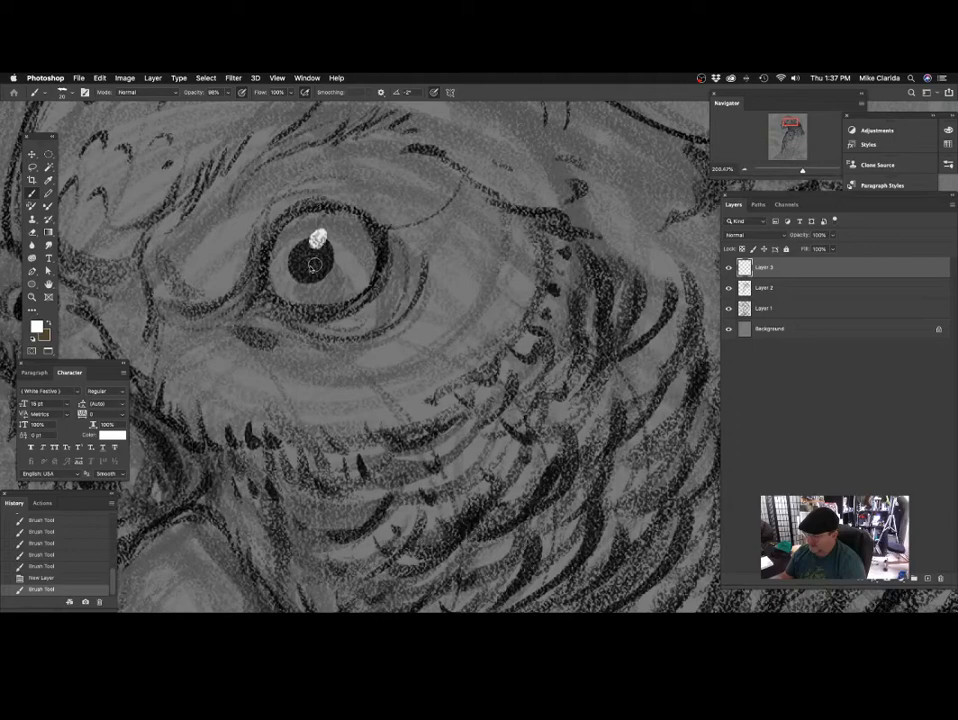
key("[")
left_click_drag(297, 267, 307, 277)
left_click_drag(304, 276, 327, 271)
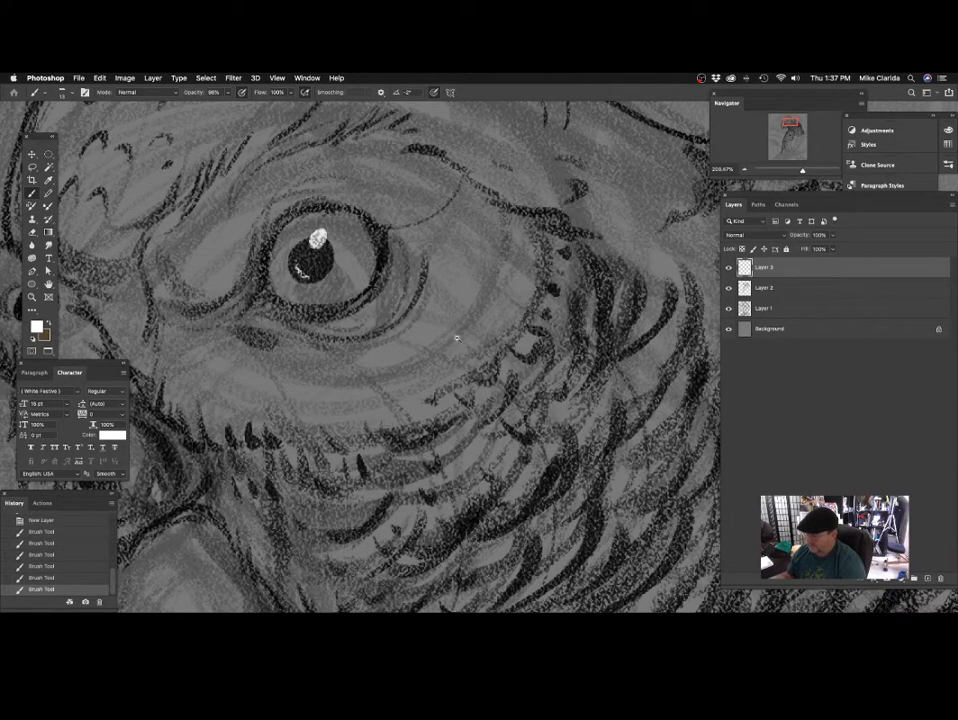
scroll(457, 339, "down", 5)
scroll(400, 385, "up", 2)
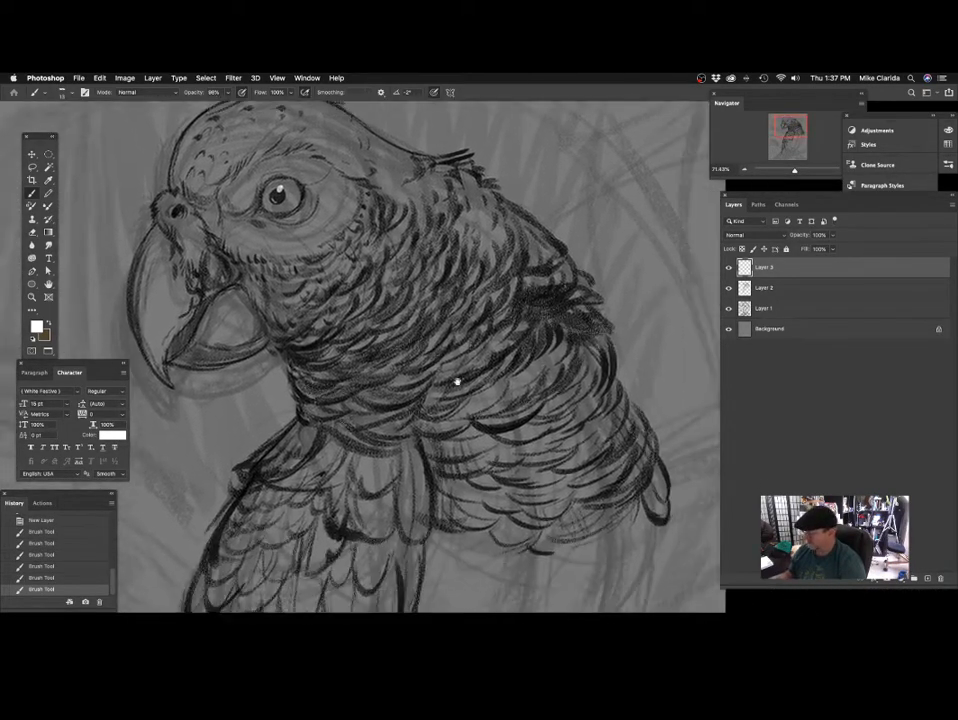
Make Layer 2 the active layer again and set the foreground colour back to black.
left_click_drag(457, 381, 409, 244)
left_click(774, 287)
left_click_drag(381, 353, 538, 392)
left_click(37, 329)
left_click(614, 252)
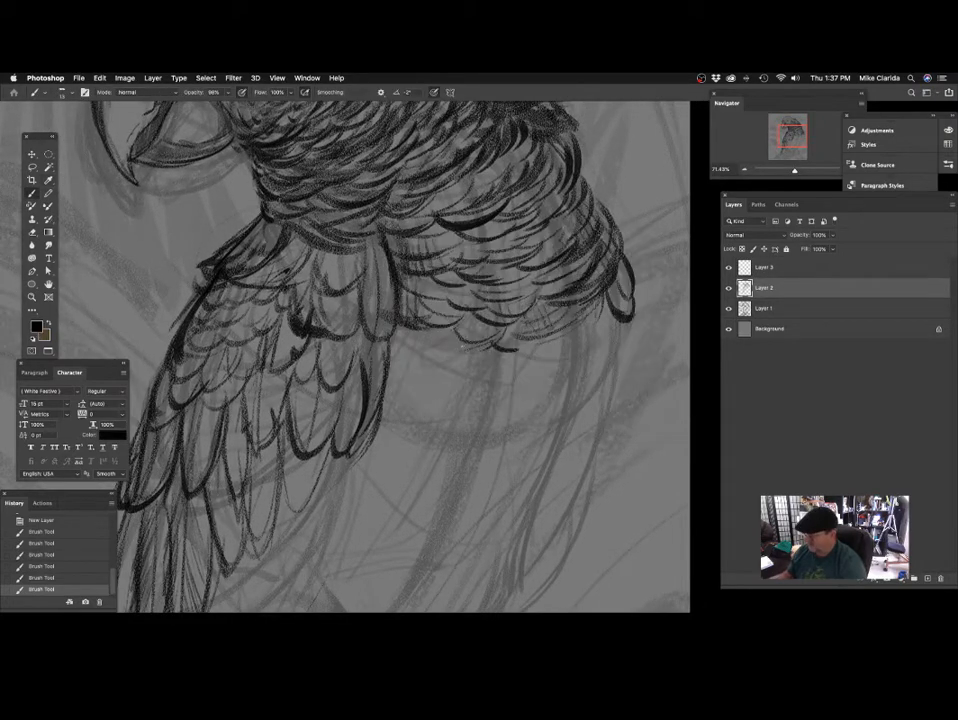
Draw a dark feather tip below the wing's inner edge with a larger brush, undoing the first long stroke.
scroll(442, 362, "down", 3)
mouse_move(450, 405)
left_mouse_down()
mouse_move(391, 425)
mouse_move(402, 391)
mouse_move(387, 387)
mouse_move(393, 365)
mouse_move(368, 364)
mouse_move(373, 354)
left_mouse_up()
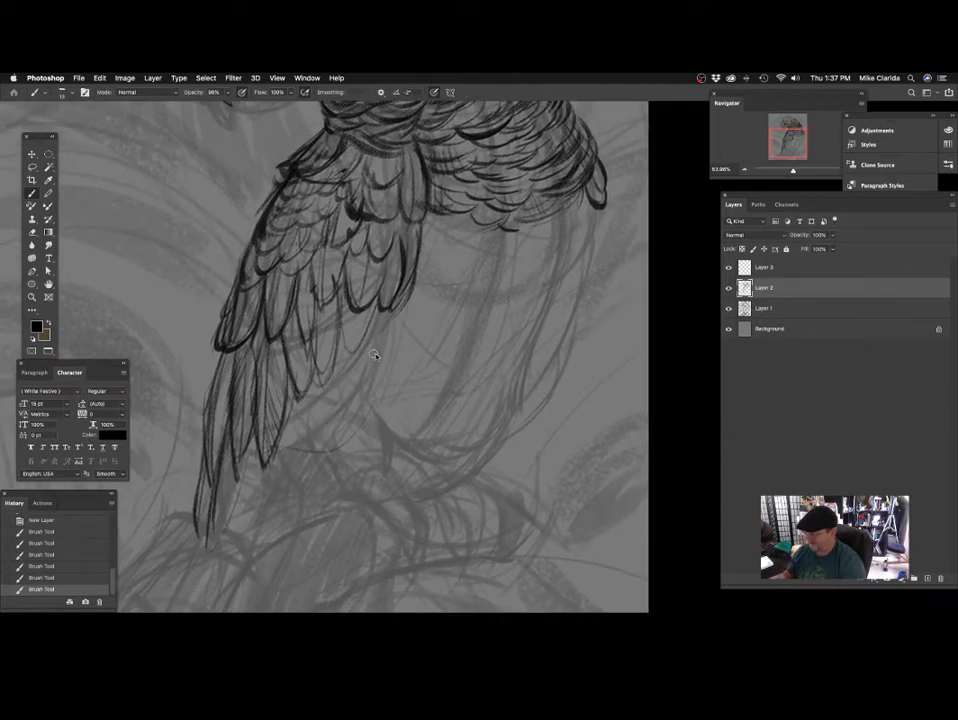
left_click_drag(403, 290, 361, 437)
key("super+z")
mouse_move(410, 380)
left_mouse_down()
mouse_move(395, 394)
mouse_move(384, 363)
left_mouse_up()
mouse_move(397, 268)
left_mouse_down()
mouse_move(378, 315)
mouse_move(358, 310)
mouse_move(365, 342)
left_mouse_up()
mouse_move(361, 306)
left_mouse_down()
mouse_move(357, 347)
mouse_move(373, 366)
mouse_move(409, 318)
mouse_move(377, 326)
mouse_move(357, 302)
mouse_move(341, 350)
mouse_move(341, 315)
left_mouse_up()
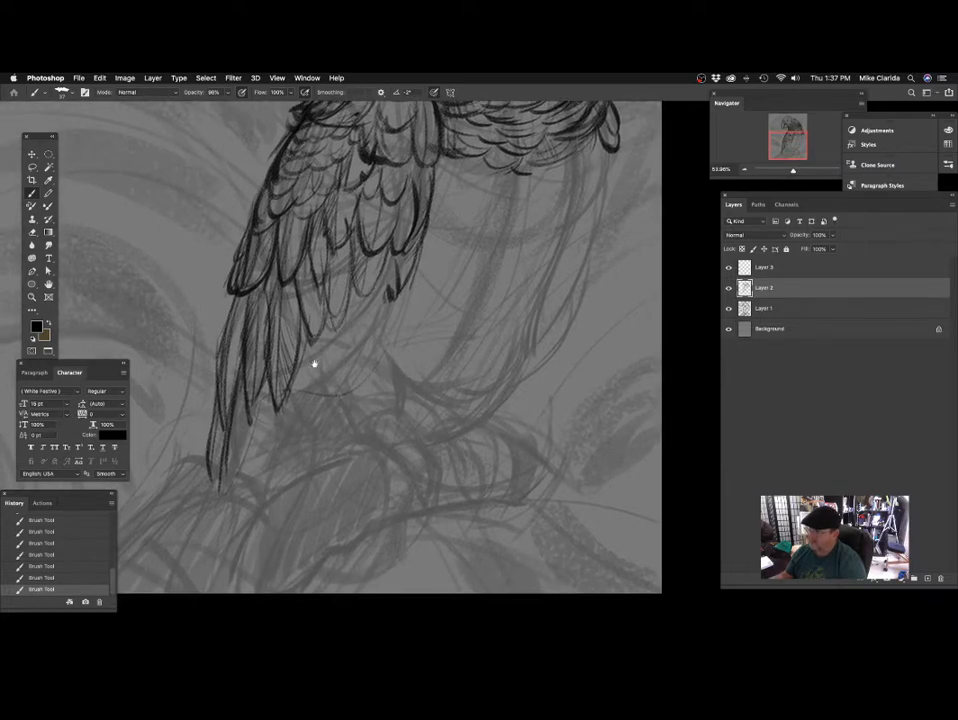
left_click_drag(314, 364, 302, 325)
left_click_drag(384, 259, 370, 267)
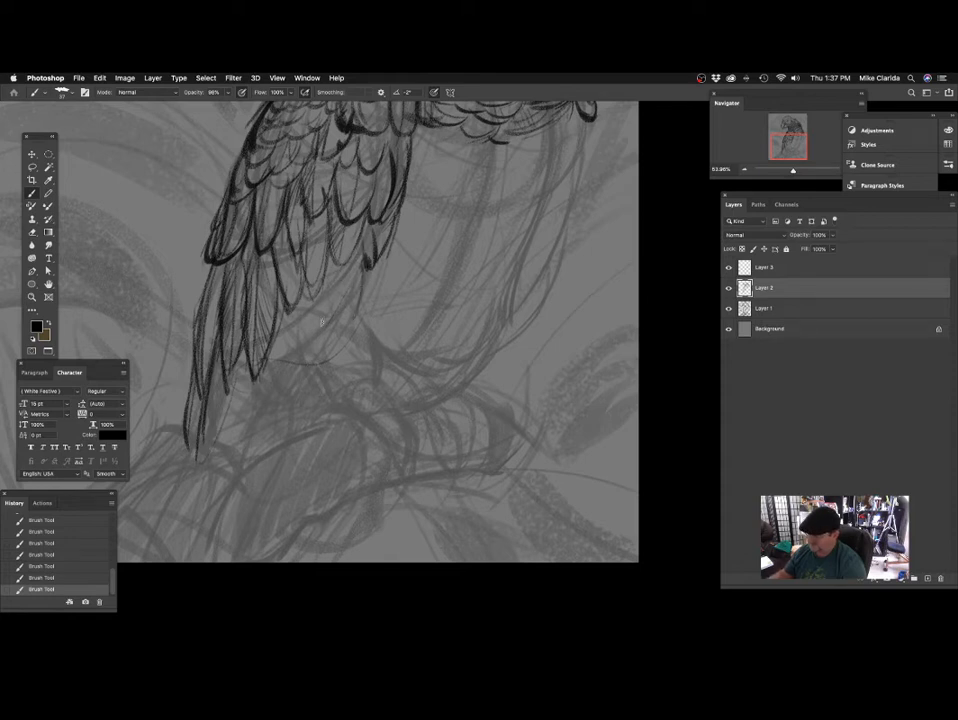
Draw long, pointed flight feathers below the wing, extending from the tail side toward the body.
left_click_drag(321, 322, 338, 291)
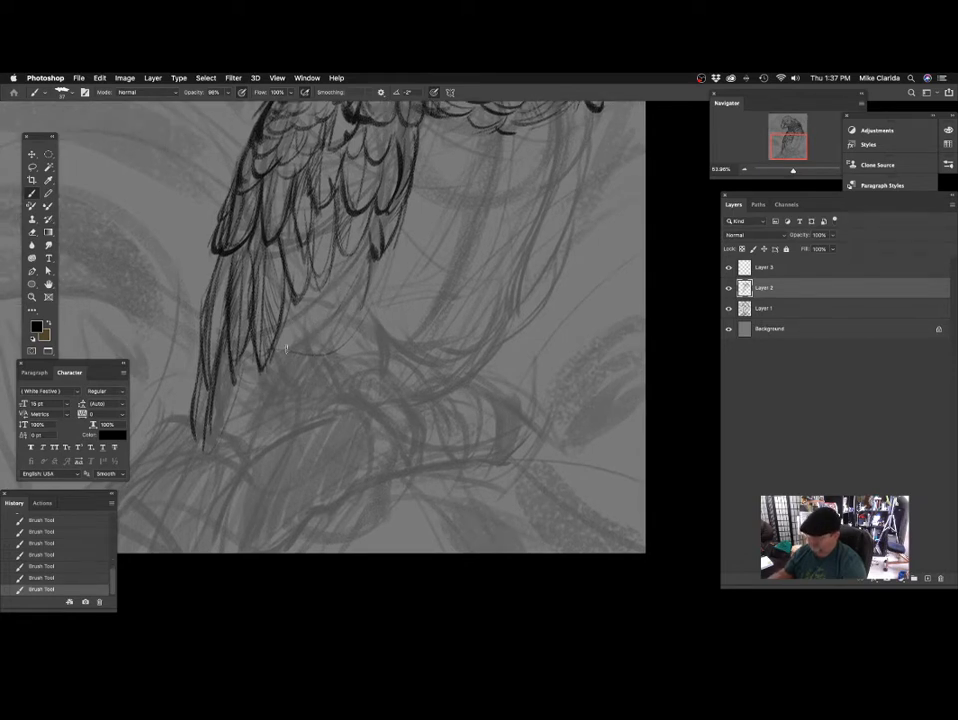
mouse_move(316, 338)
left_mouse_down()
mouse_move(324, 328)
mouse_move(284, 348)
left_mouse_up()
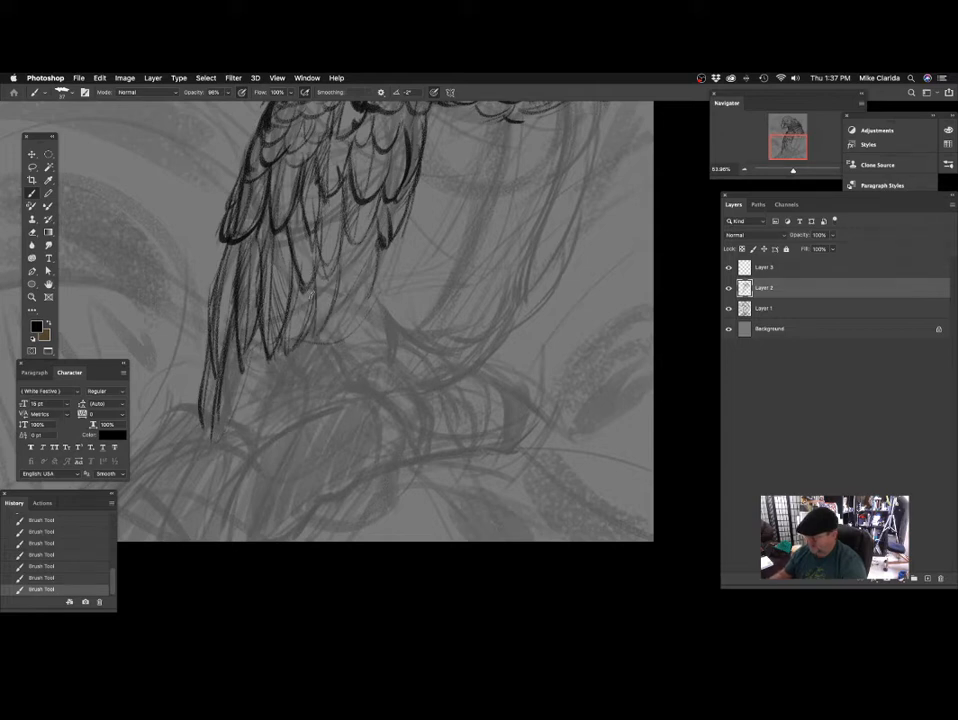
left_click_drag(328, 276, 298, 328)
mouse_move(333, 245)
left_mouse_down()
mouse_move(318, 311)
mouse_move(325, 321)
left_mouse_up()
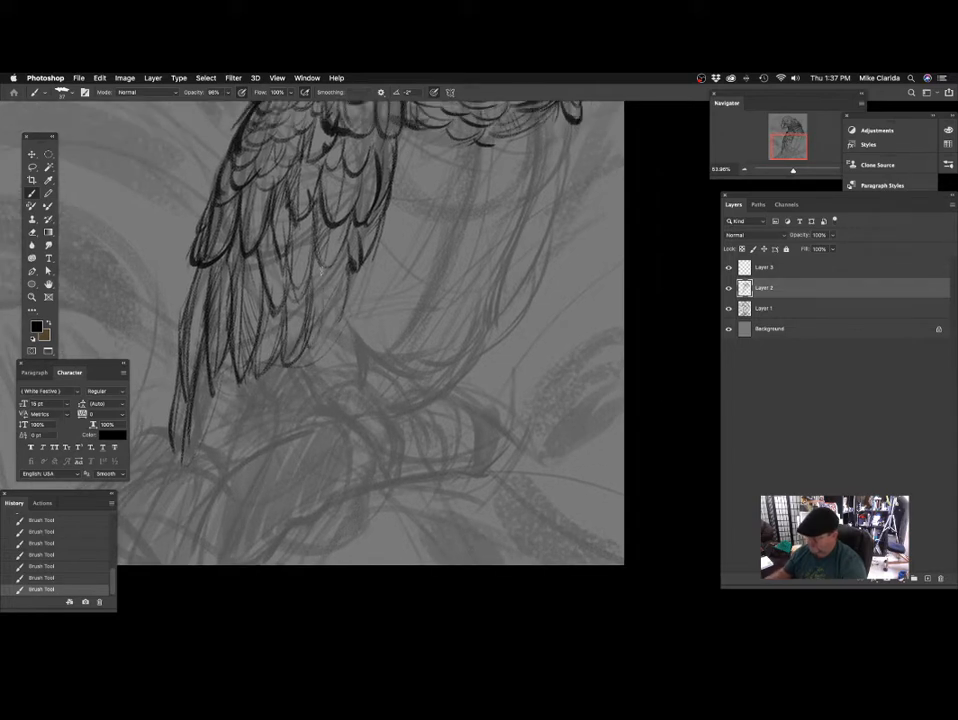
left_click_drag(242, 188, 236, 256)
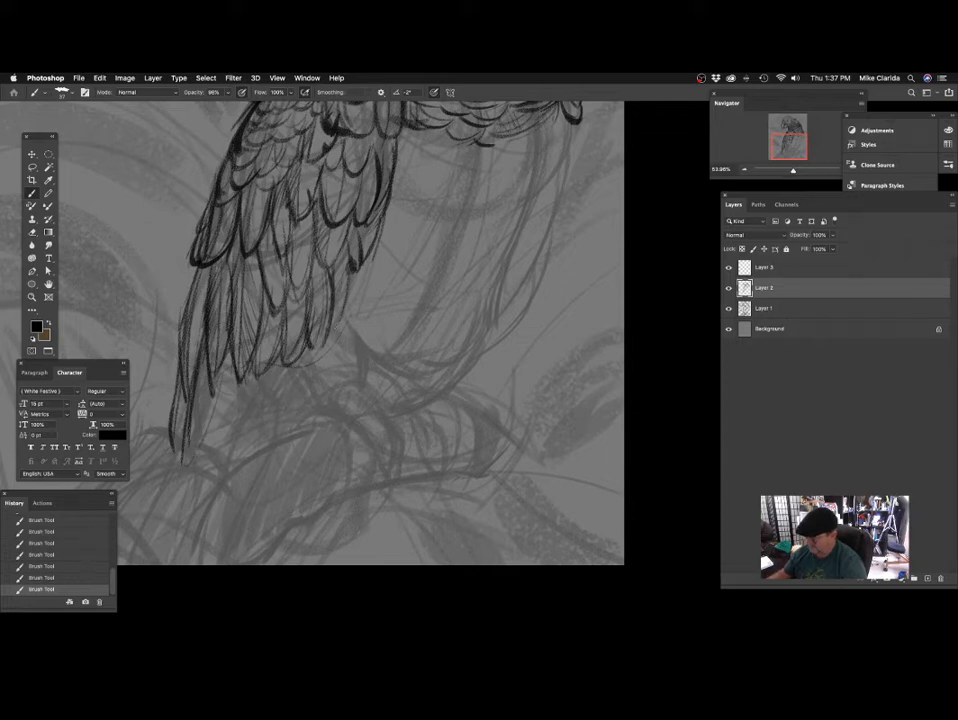
Fill the remaining gap at the wing's lower inner edge with further overlapping long feathers.
mouse_move(399, 277)
left_mouse_down()
mouse_move(387, 304)
mouse_move(389, 276)
left_mouse_up()
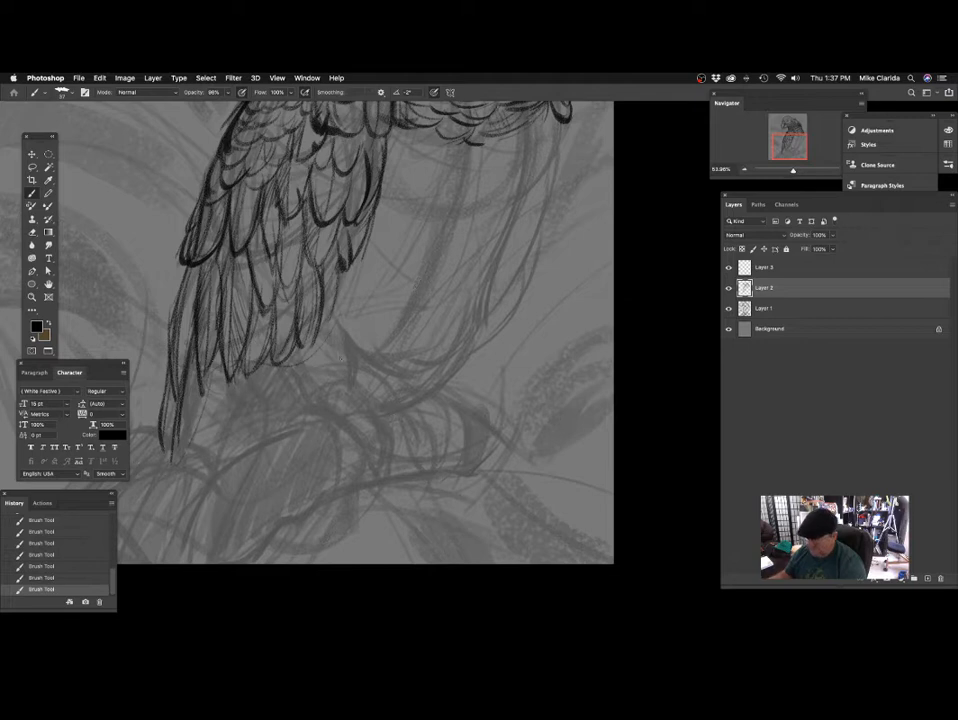
left_click_drag(251, 180, 246, 246)
left_click_drag(241, 237, 239, 245)
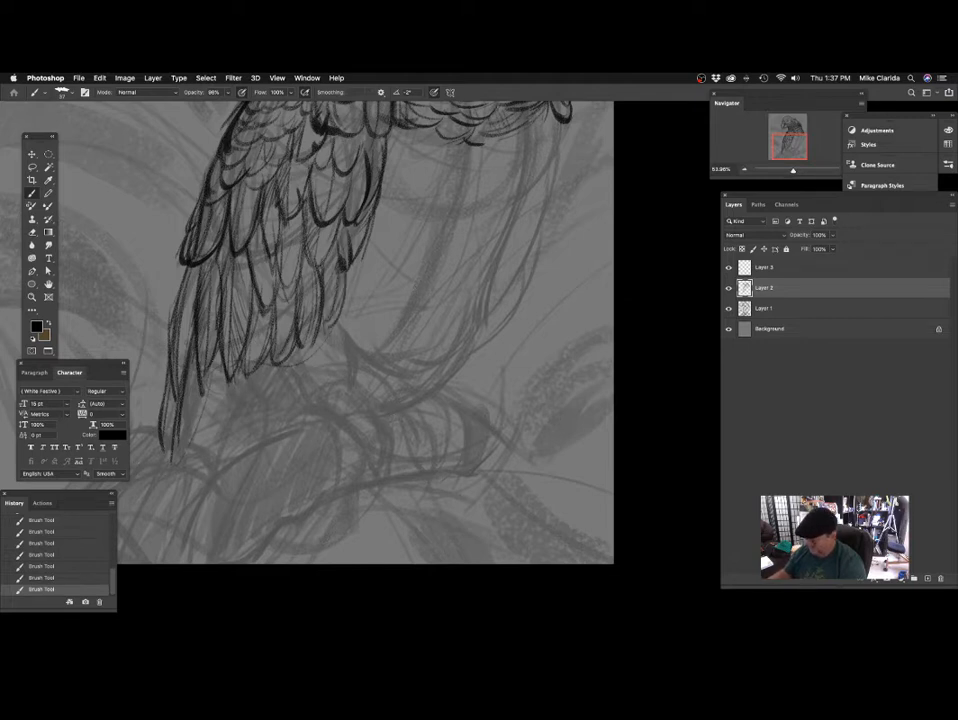
mouse_move(380, 252)
left_mouse_down()
mouse_move(385, 295)
mouse_move(388, 282)
left_mouse_up()
left_click_drag(279, 276, 297, 333)
left_click_drag(342, 287, 355, 298)
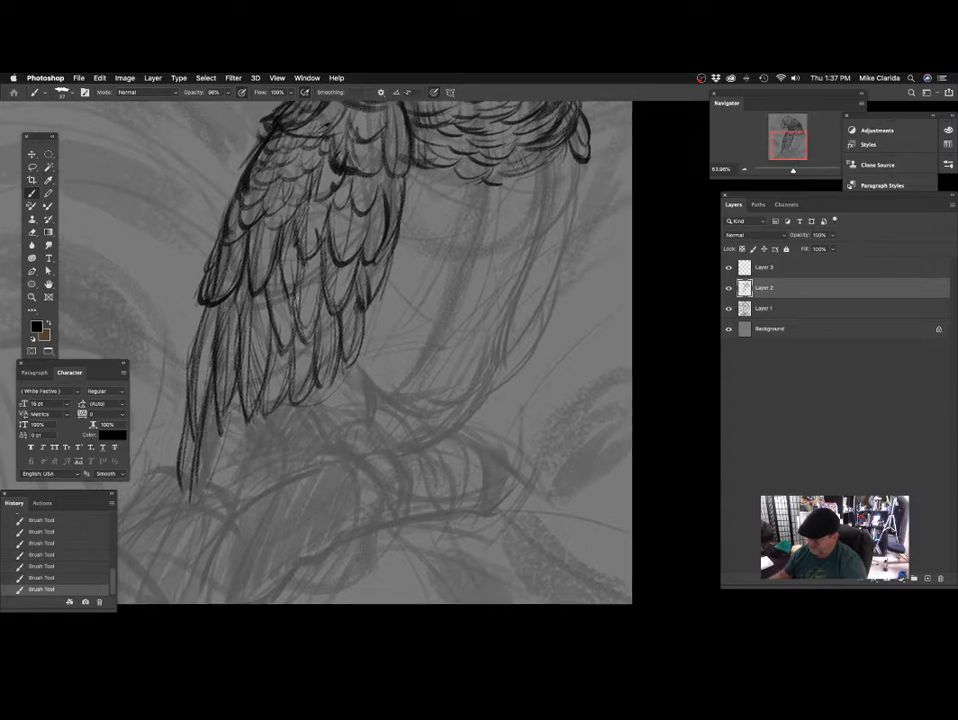
Shade and darken the overlapping feathers in the middle and along the inner edge of the wing.
left_click_drag(415, 320, 403, 363)
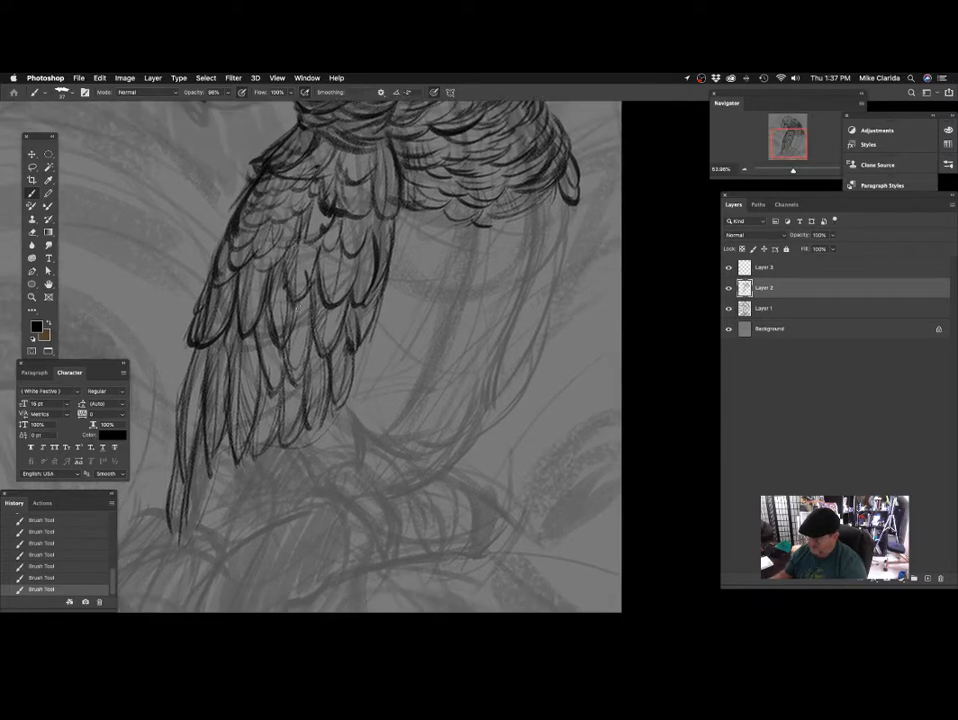
mouse_move(300, 278)
left_mouse_down()
mouse_move(319, 302)
mouse_move(330, 279)
left_mouse_up()
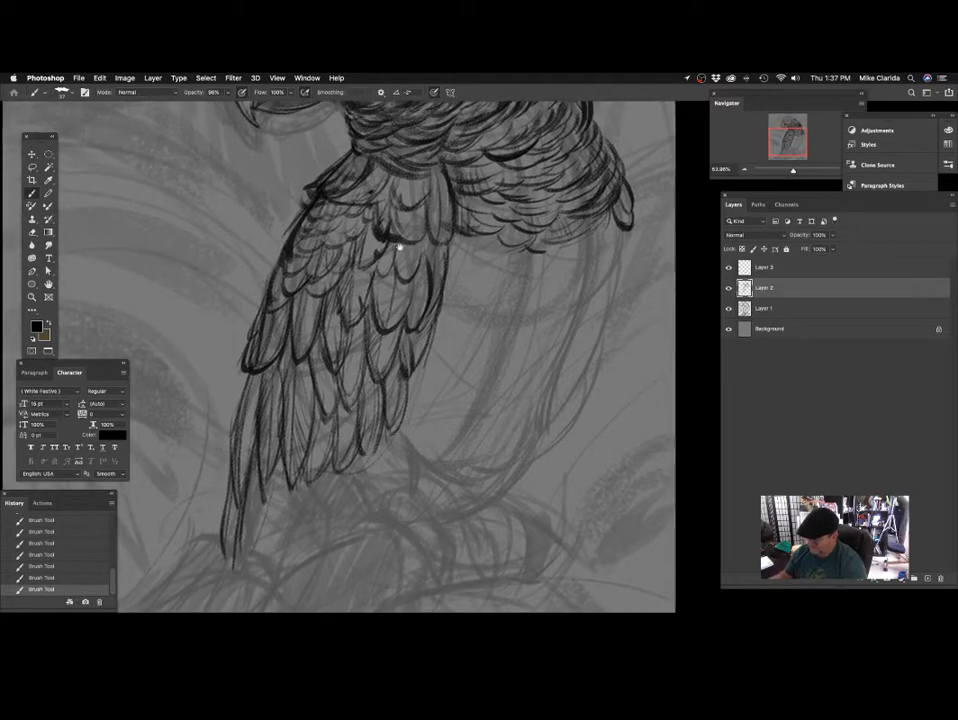
left_click_drag(290, 170, 270, 200)
mouse_move(243, 266)
left_mouse_down()
mouse_move(349, 421)
mouse_move(392, 190)
left_mouse_up()
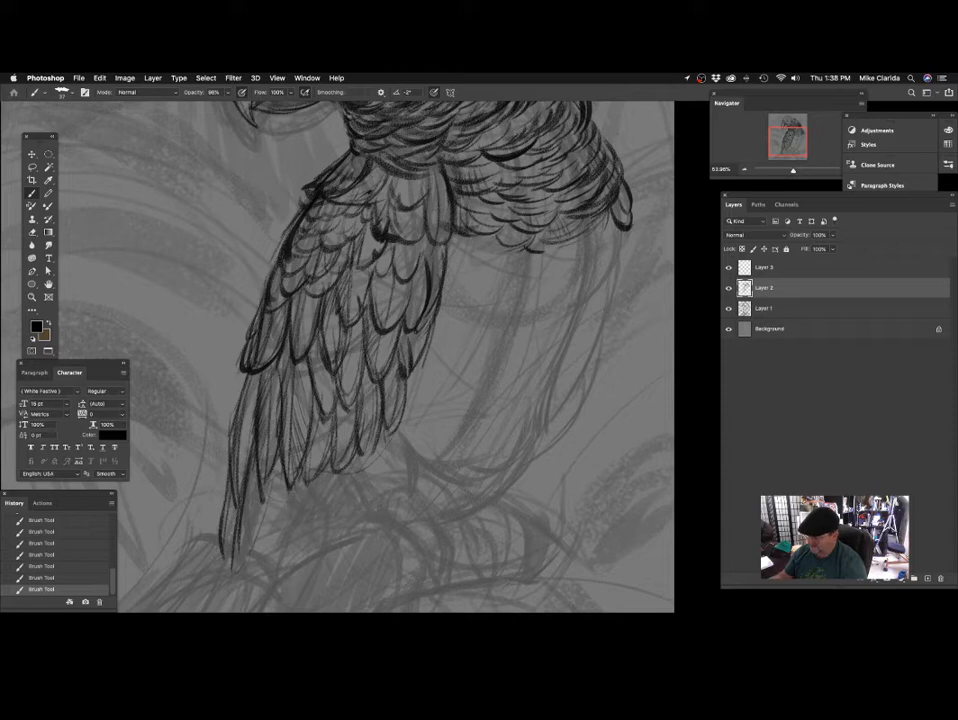
left_click_drag(366, 362, 381, 230)
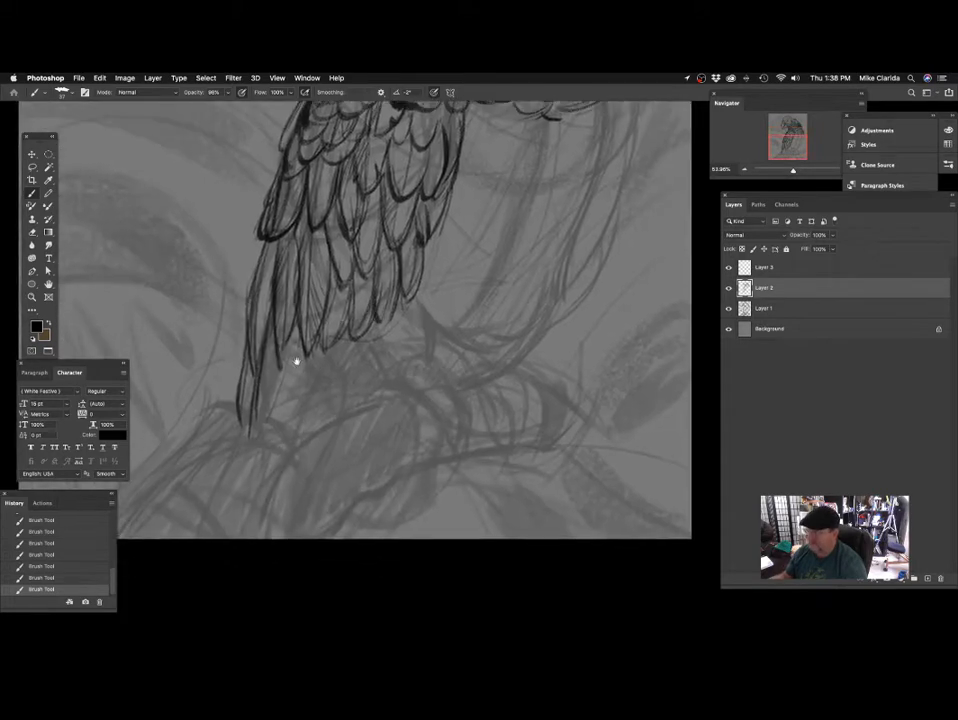
Darken the long tail feathers down to their tips with a larger brush, undoing the last stray stroke.
left_click_drag(295, 361, 293, 263)
left_click_drag(291, 344, 299, 282)
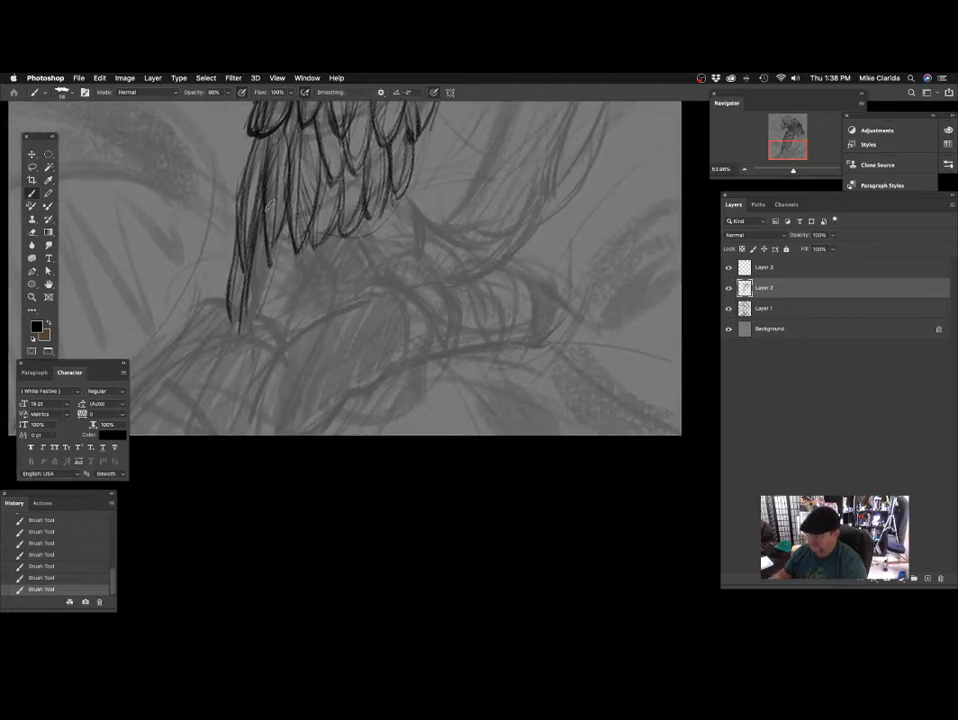
left_click_drag(269, 205, 234, 352)
left_click_drag(300, 319, 350, 280)
key("super+z")
Outline the broken branch stub just beneath the tail tips, with long sides running down to the lower canvas edge.
left_click_drag(349, 332, 416, 310)
mouse_move(340, 277)
left_mouse_down()
mouse_move(354, 287)
mouse_move(432, 285)
left_mouse_up()
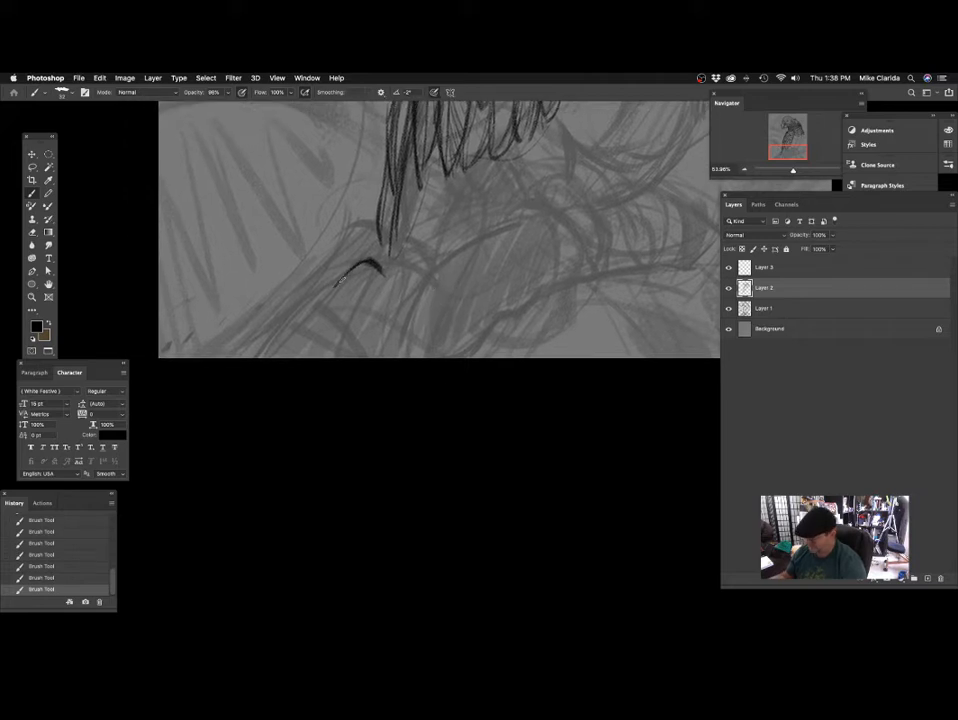
mouse_move(315, 293)
left_mouse_down()
mouse_move(218, 359)
mouse_move(353, 306)
left_mouse_up()
mouse_move(405, 312)
left_mouse_down()
mouse_move(380, 333)
mouse_move(320, 328)
mouse_move(332, 310)
left_mouse_up()
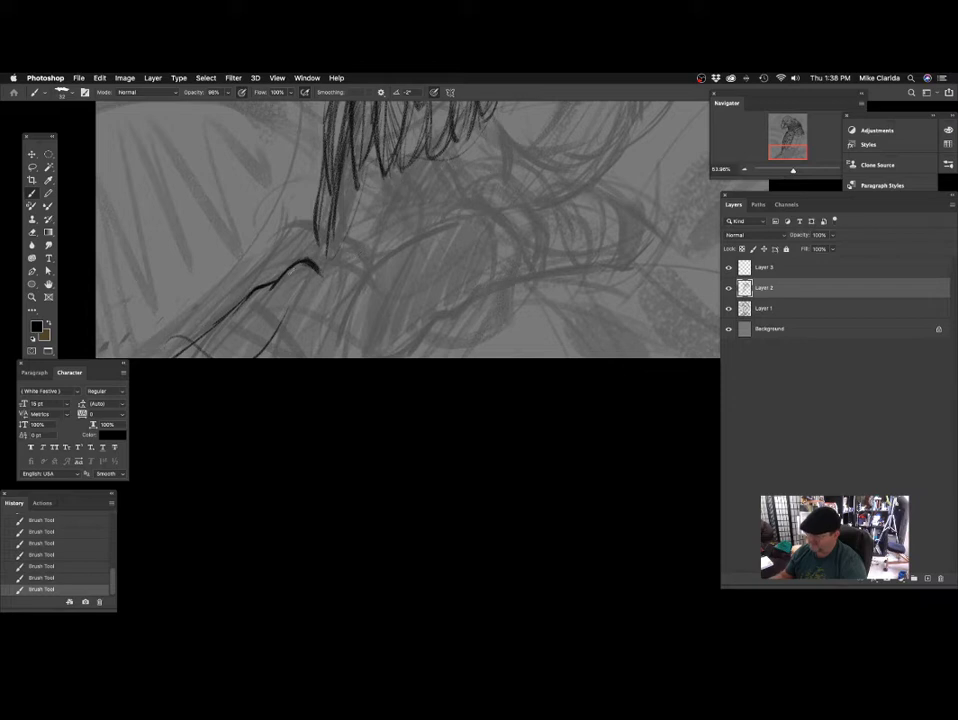
scroll(363, 250, "down", 3)
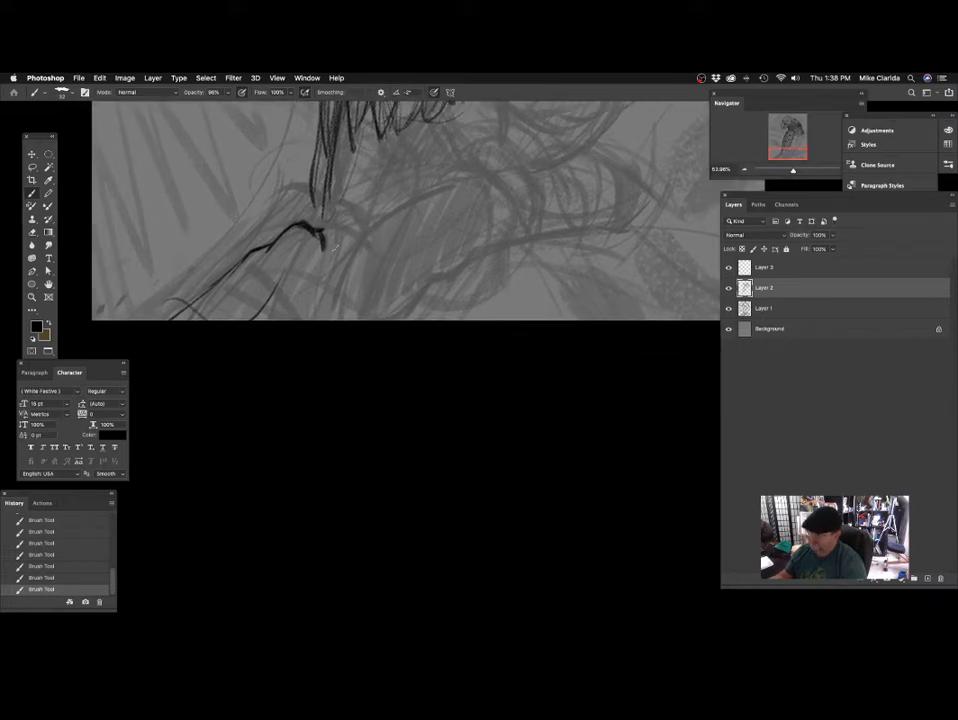
scroll(349, 277, "up", 1)
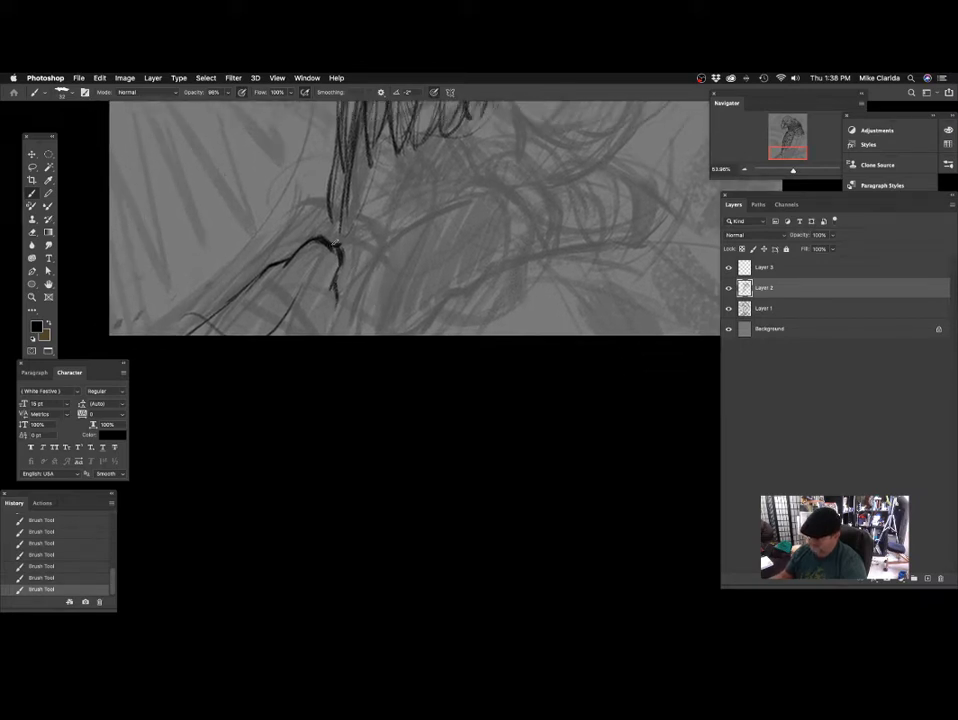
Fill the branch stub with wood-grain lines along its length and strengthen its jagged end and inner edge.
left_click_drag(338, 260, 361, 289)
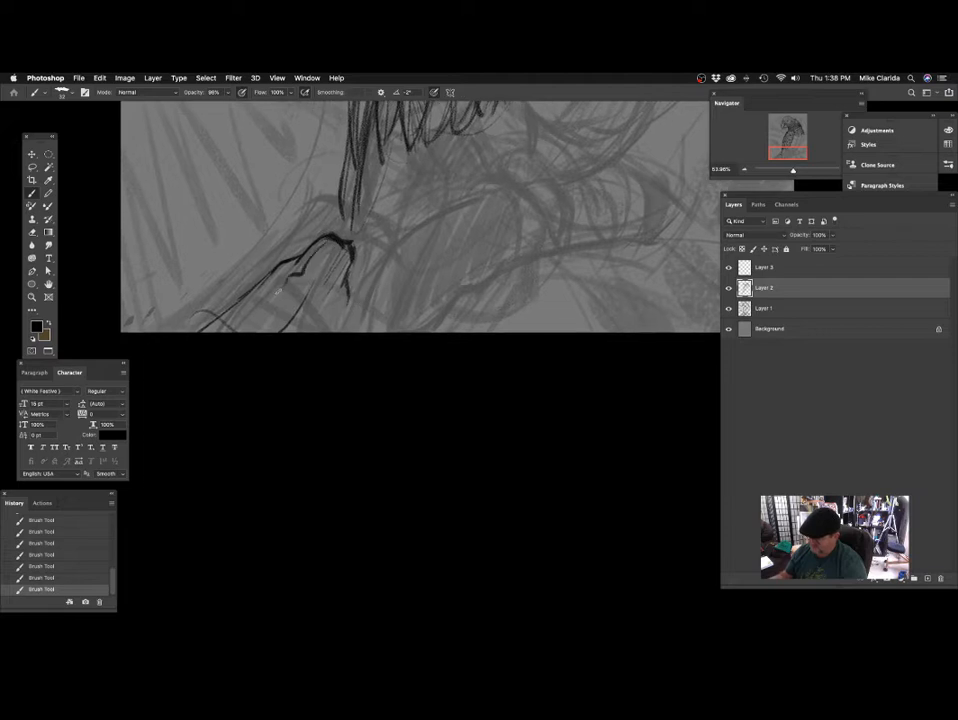
left_click_drag(238, 326, 318, 240)
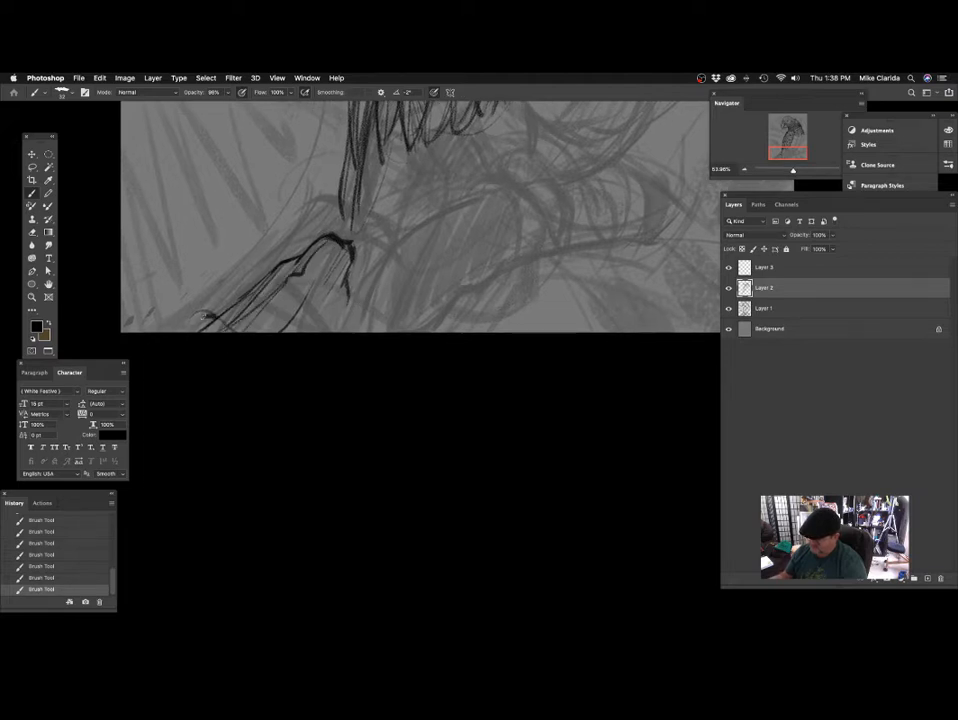
mouse_move(383, 293)
left_mouse_down()
mouse_move(342, 314)
mouse_move(357, 287)
left_mouse_up()
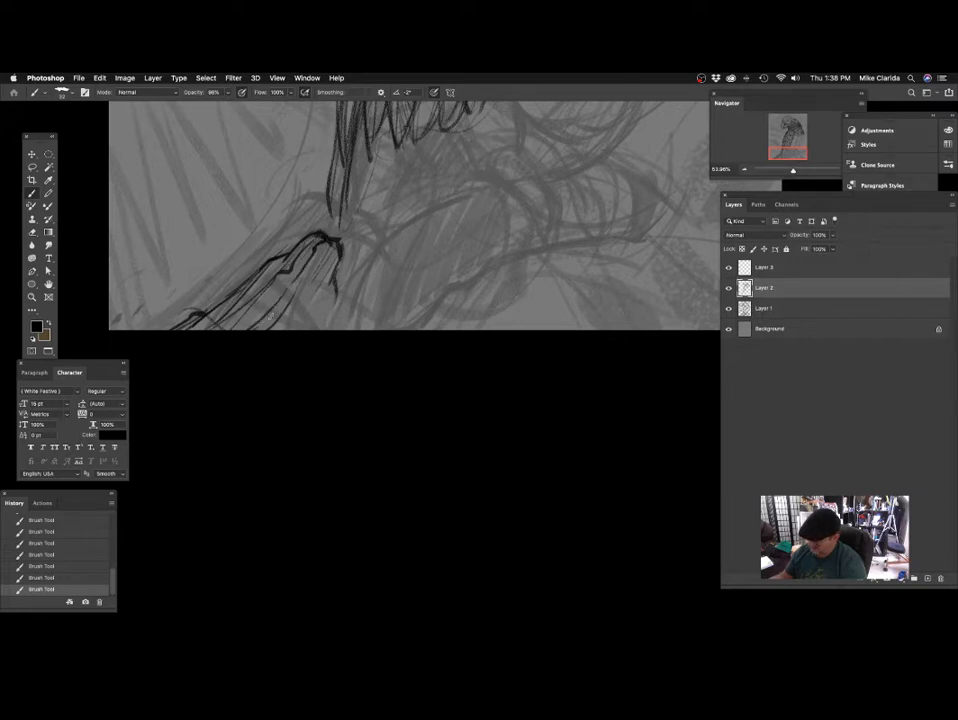
mouse_move(336, 262)
left_mouse_down()
mouse_move(370, 278)
mouse_move(300, 292)
left_mouse_up()
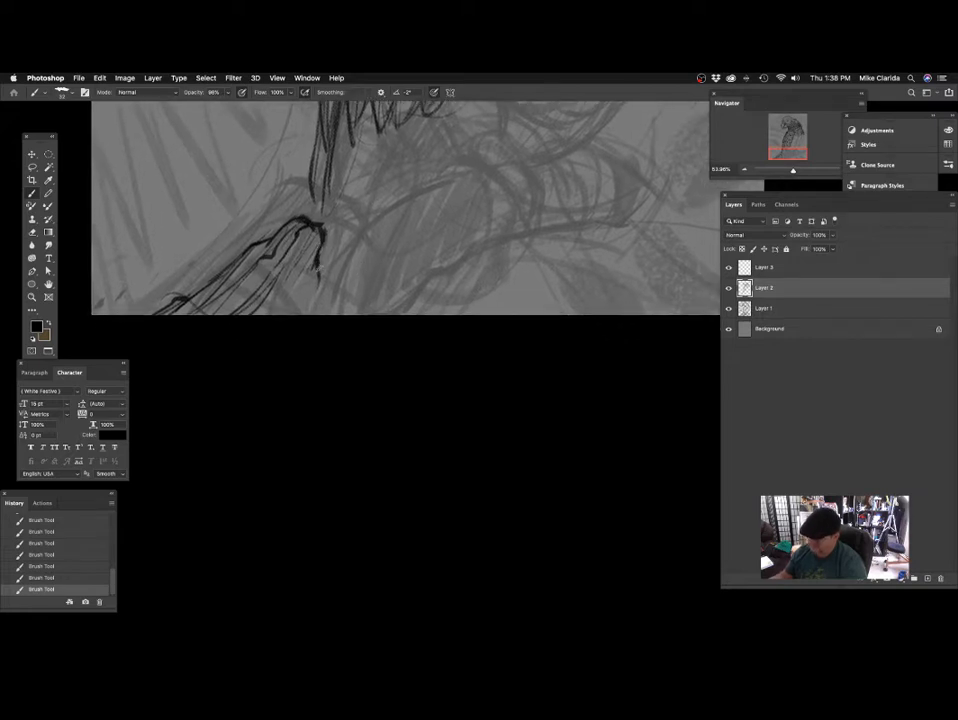
mouse_move(420, 292)
left_mouse_down()
mouse_move(398, 369)
mouse_move(417, 370)
mouse_move(407, 377)
left_mouse_up()
mouse_move(343, 310)
left_mouse_down()
mouse_move(328, 343)
mouse_move(338, 353)
mouse_move(338, 316)
left_mouse_up()
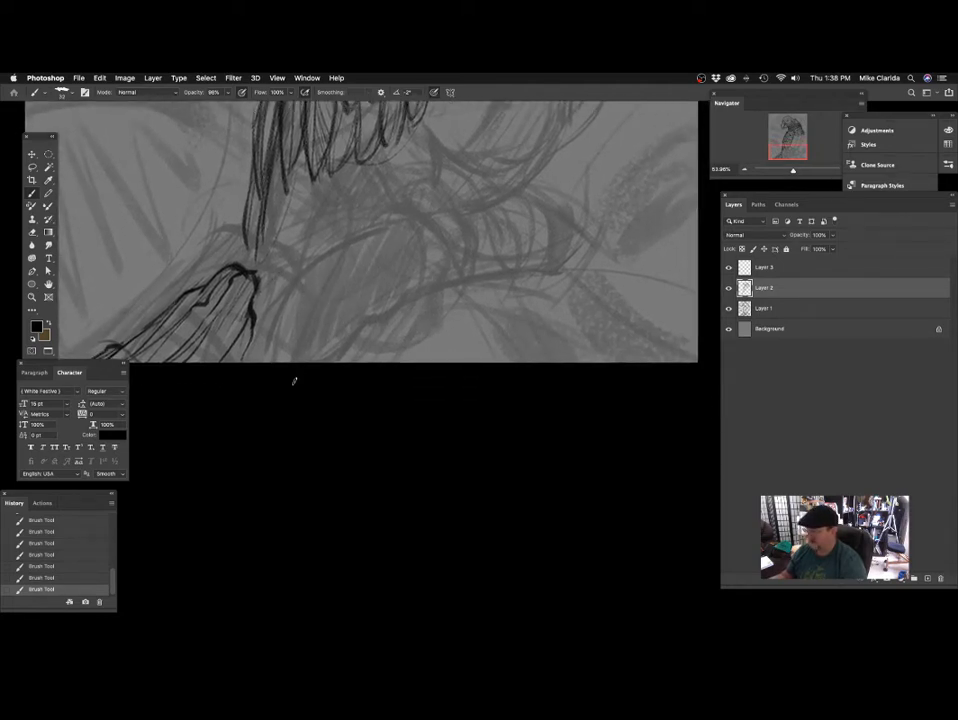
Start the upper and lower contours of the main perch branch beside the stub, and save the drawing.
scroll(391, 305, "up", 3)
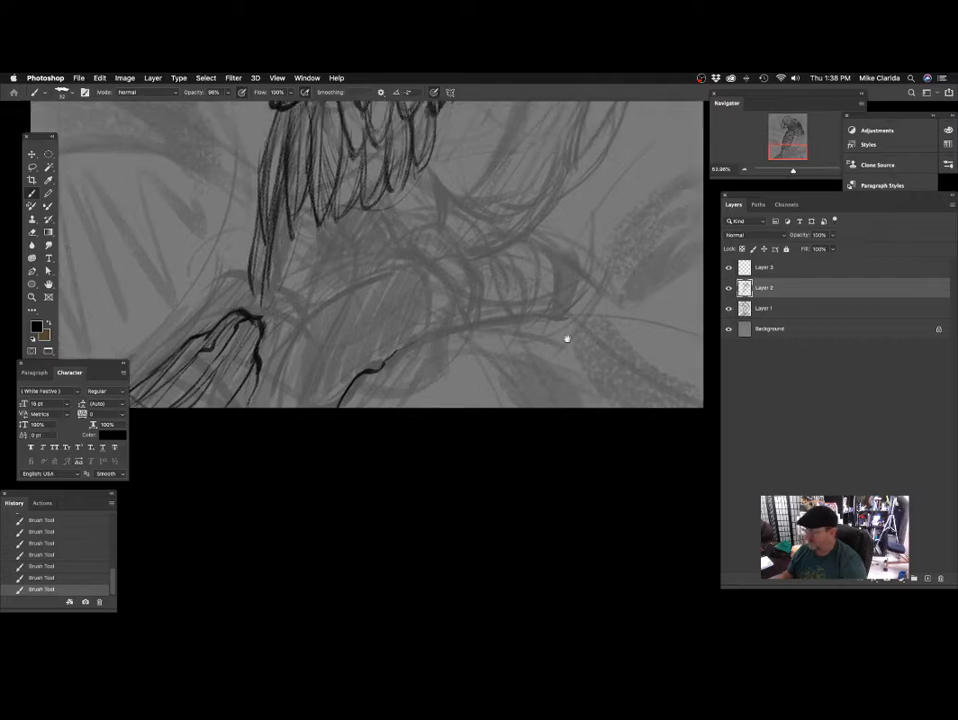
scroll(567, 336, "left", 3)
scroll(352, 341, "down", 2)
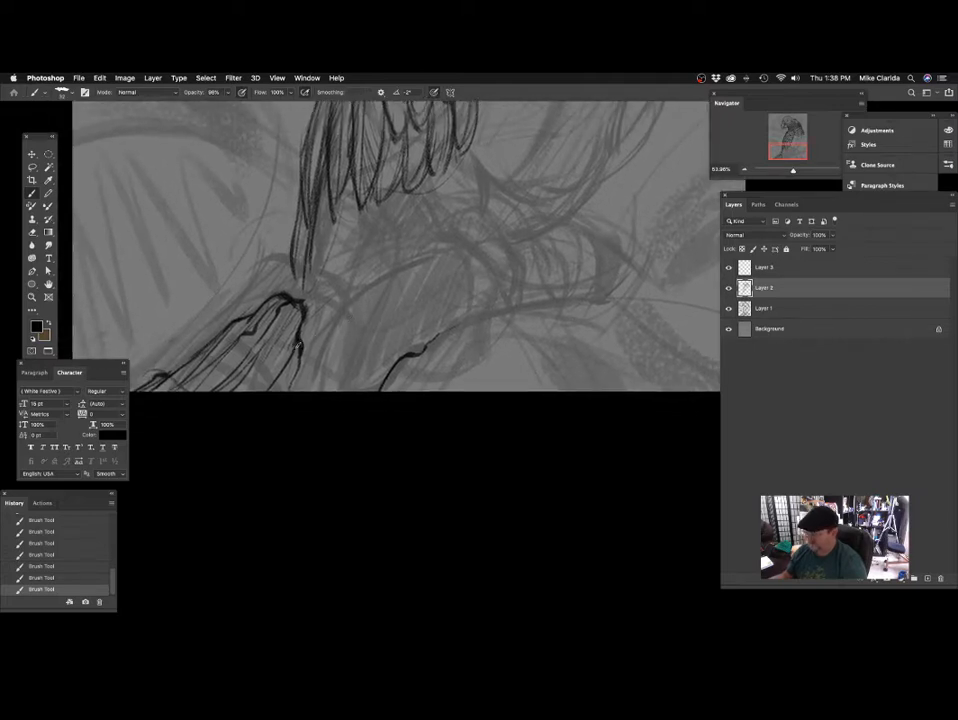
scroll(477, 316, "up", 4)
scroll(477, 316, "right", 2)
scroll(389, 336, "down", 1)
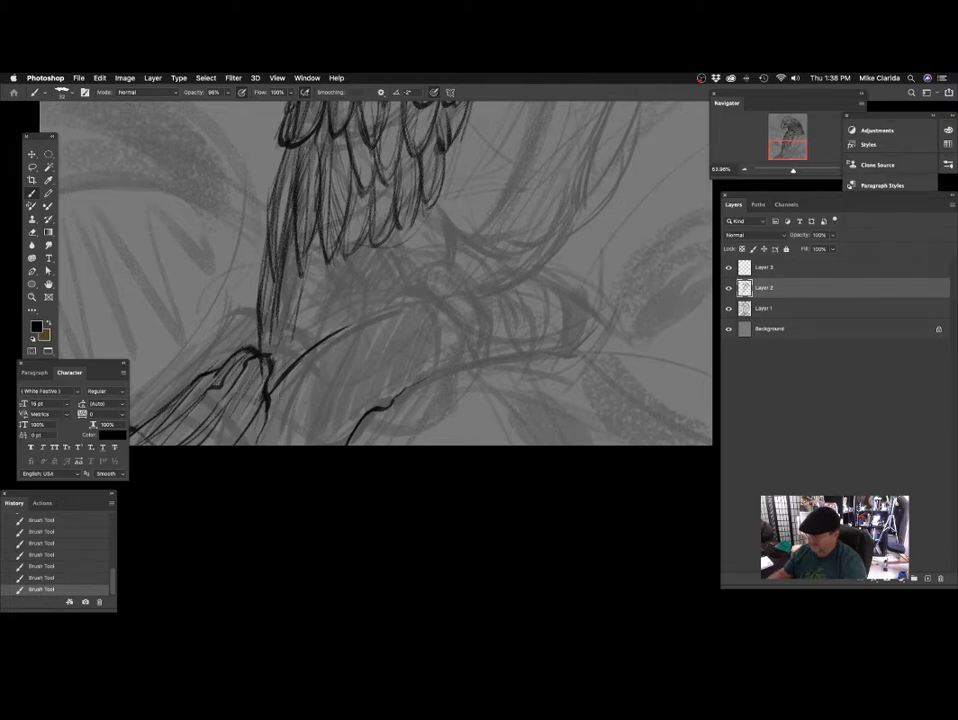
scroll(359, 420, "up", 4)
scroll(359, 420, "right", 1)
scroll(400, 360, "down", 5)
scroll(475, 380, "up", 1)
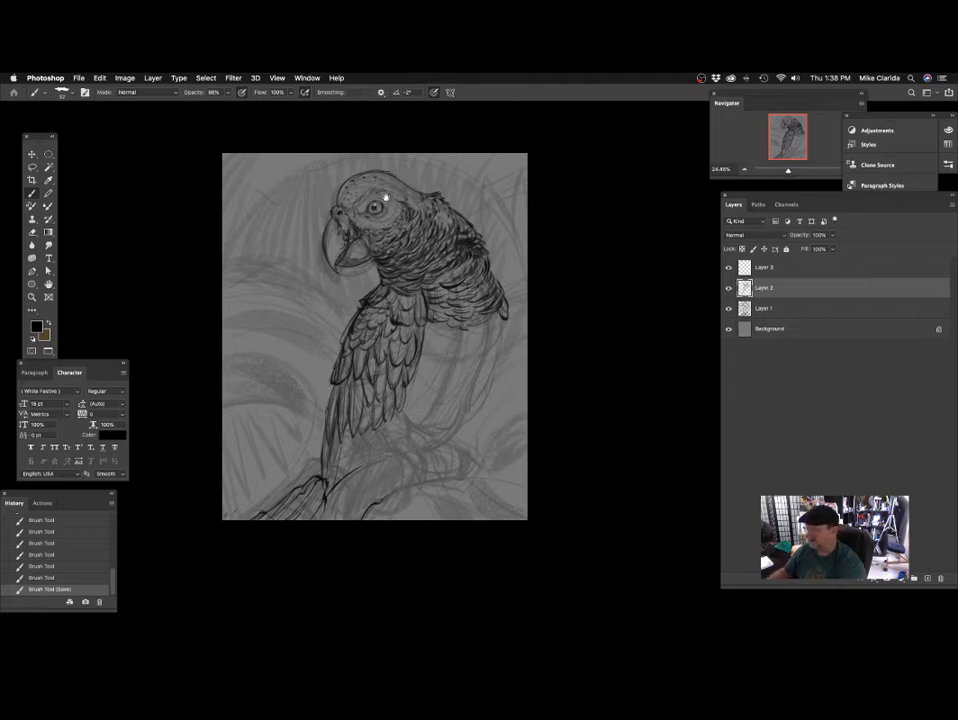
Lasso the crown of the parrot's head, copy it, clear the original and paste it onto its own layer.
scroll(374, 208, "up", 3)
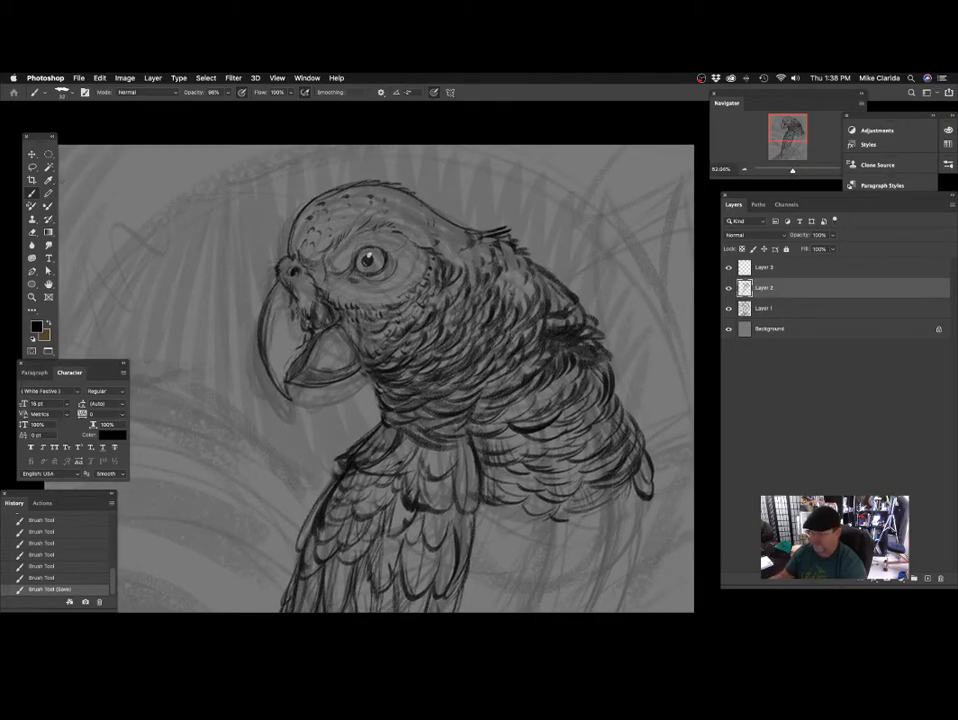
left_click(33, 168)
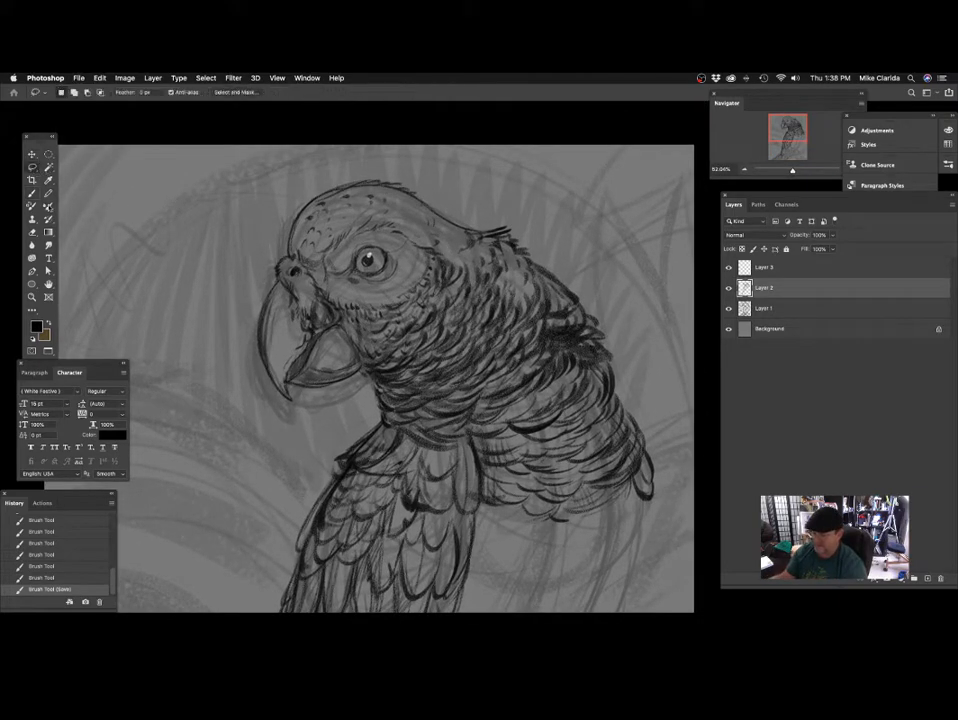
left_click_drag(407, 233, 406, 247)
mouse_move(464, 190)
left_mouse_down()
mouse_move(415, 180)
mouse_move(278, 266)
mouse_move(463, 232)
left_mouse_up()
key("super+c")
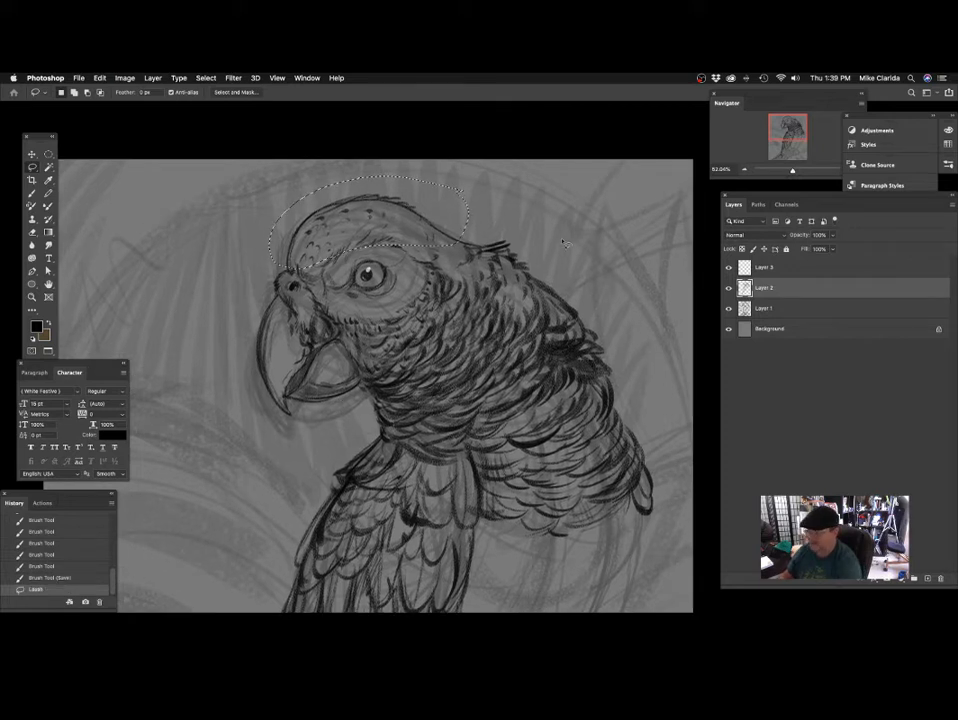
key("Delete")
key("super+v")
Squash the pasted crown to about 80% height, rotate it about -2.4°, lower it onto the head and merge it down into Layer 2.
key("super+t")
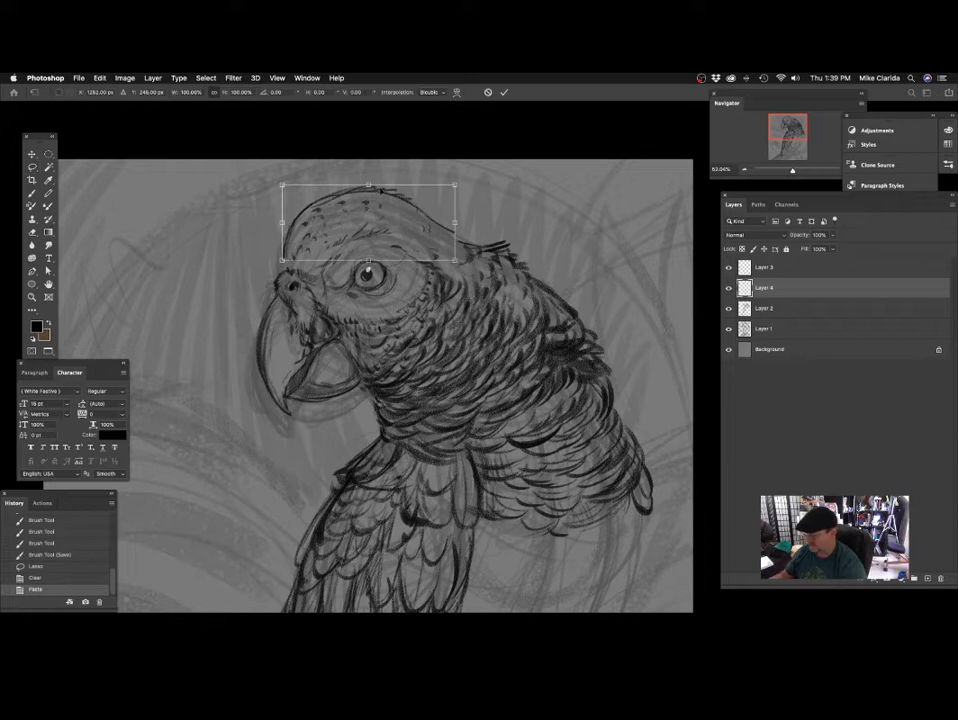
left_click_drag(369, 182, 369, 200)
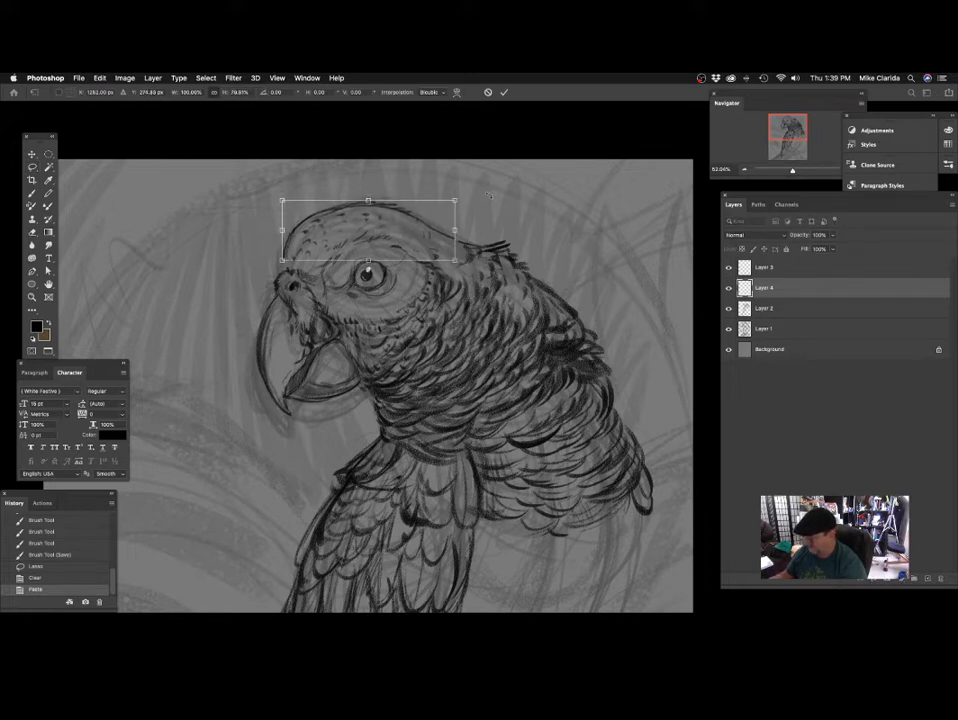
left_click_drag(489, 195, 487, 190)
left_click_drag(438, 232, 438, 237)
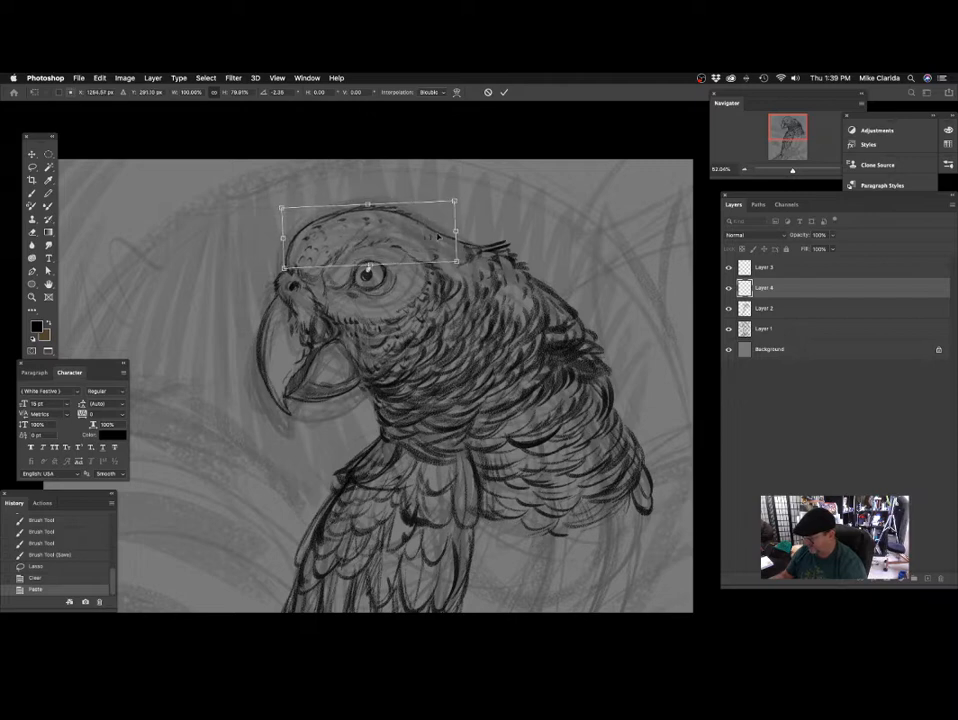
key("Return")
key("super+minus")
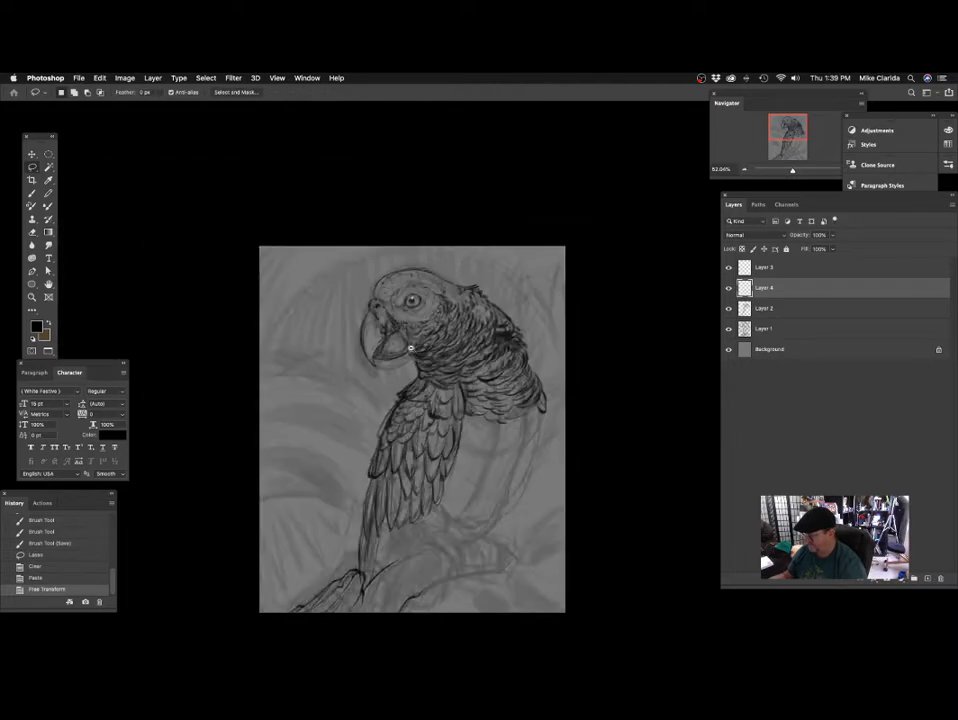
key("super+equal")
key("super+e")
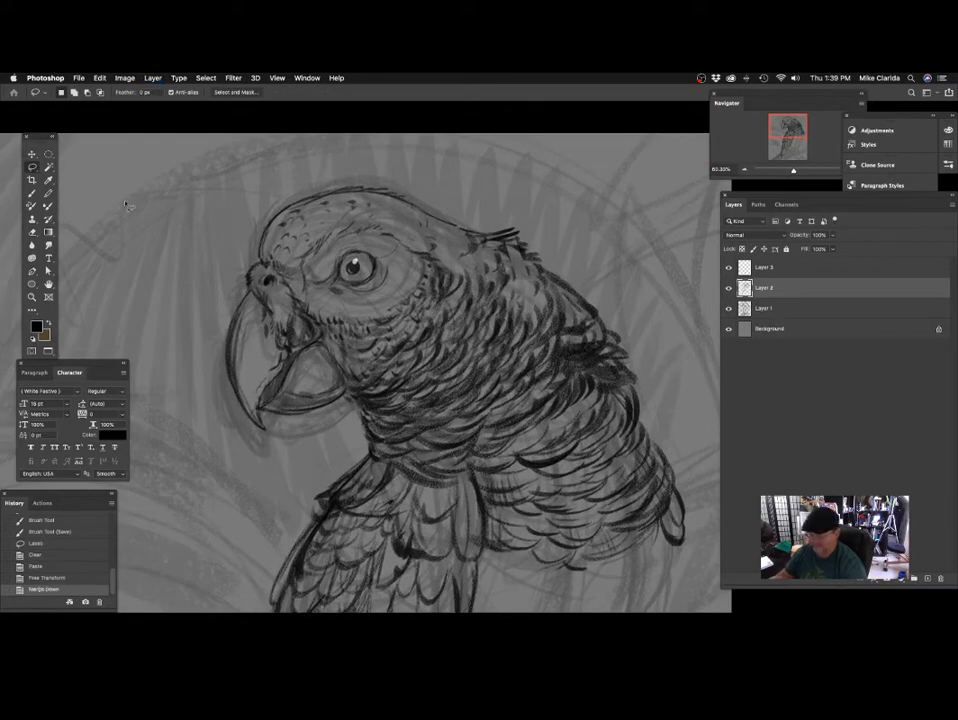
Brush over the crown outline from the forehead to the nape, blending the flattened head into the neck feathers.
key("b")
mouse_move(271, 241)
left_mouse_down()
mouse_move(300, 242)
mouse_move(264, 226)
left_mouse_up()
mouse_move(265, 225)
left_mouse_down()
mouse_move(338, 174)
mouse_move(436, 178)
left_mouse_up()
left_click_drag(573, 291, 458, 302)
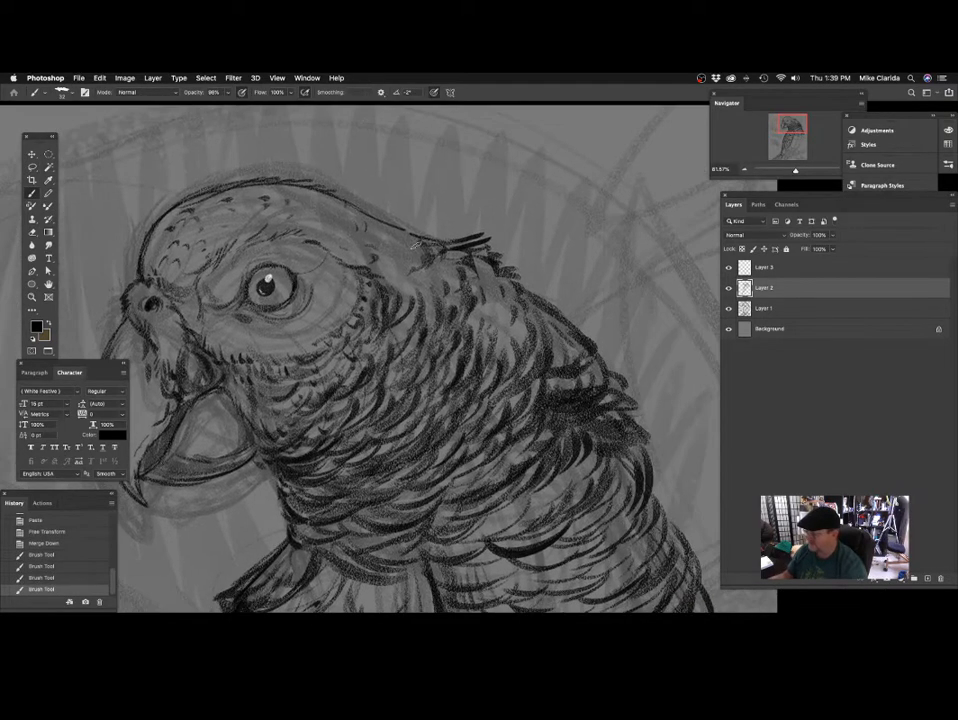
left_click_drag(396, 228, 496, 242)
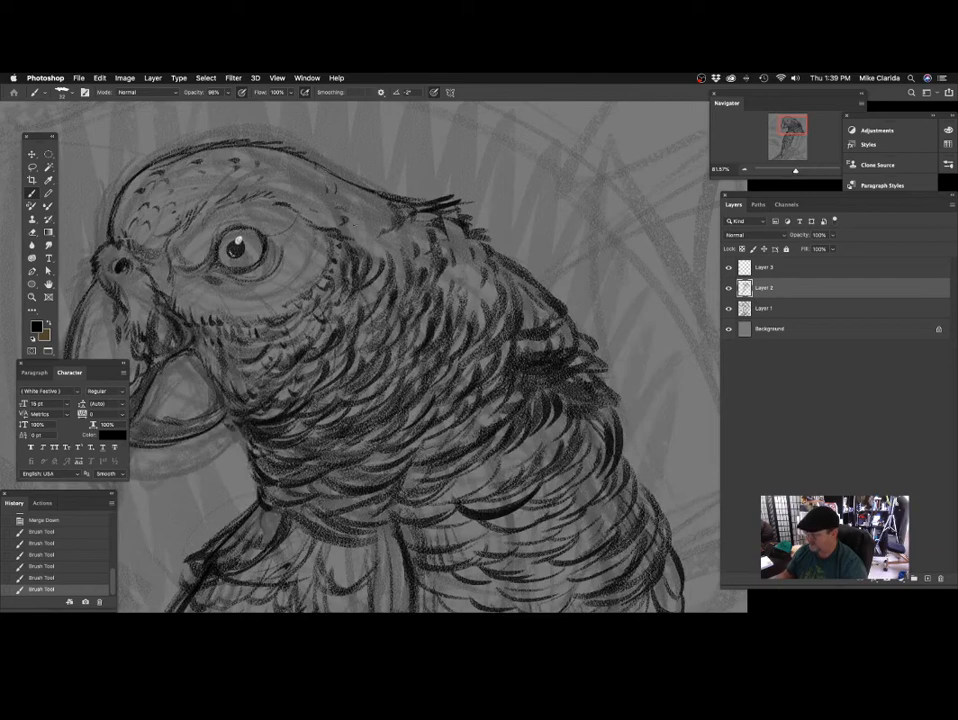
left_click_drag(444, 319, 422, 246)
left_click(384, 328, "alt")
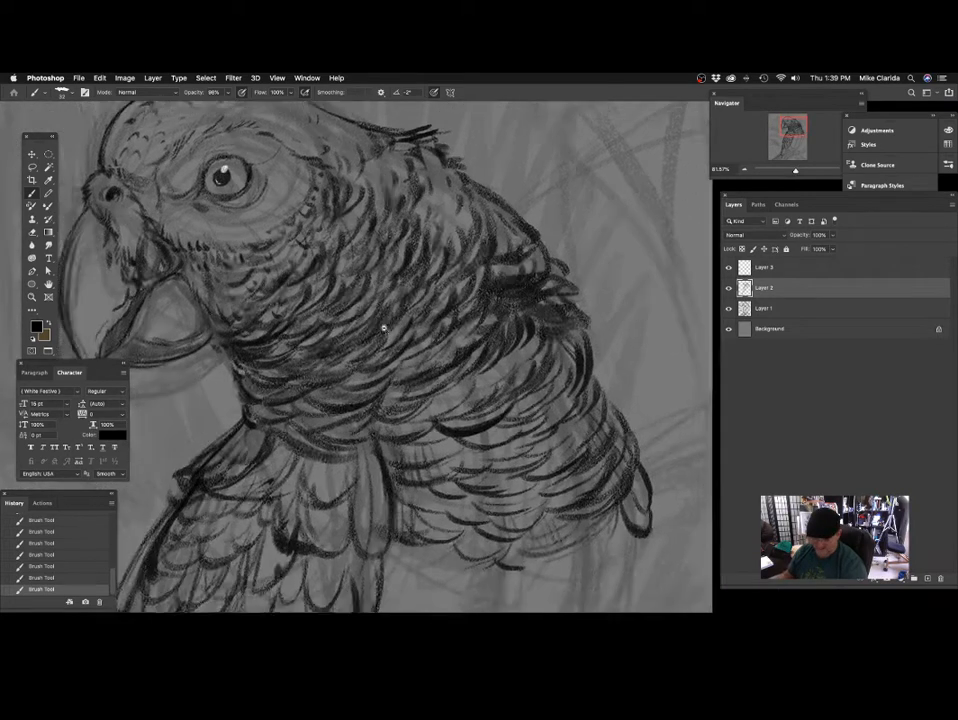
Add a few short curved feather strokes on the upper belly, just below the breast plumage beside the wing.
left_click_drag(384, 328, 363, 344)
left_click_drag(452, 345, 414, 218)
mouse_move(406, 363)
left_mouse_down()
mouse_move(375, 345)
mouse_move(430, 334)
mouse_move(392, 341)
mouse_move(430, 316)
mouse_move(420, 269)
mouse_move(400, 270)
mouse_move(385, 291)
left_mouse_up()
left_click_drag(334, 321, 340, 312)
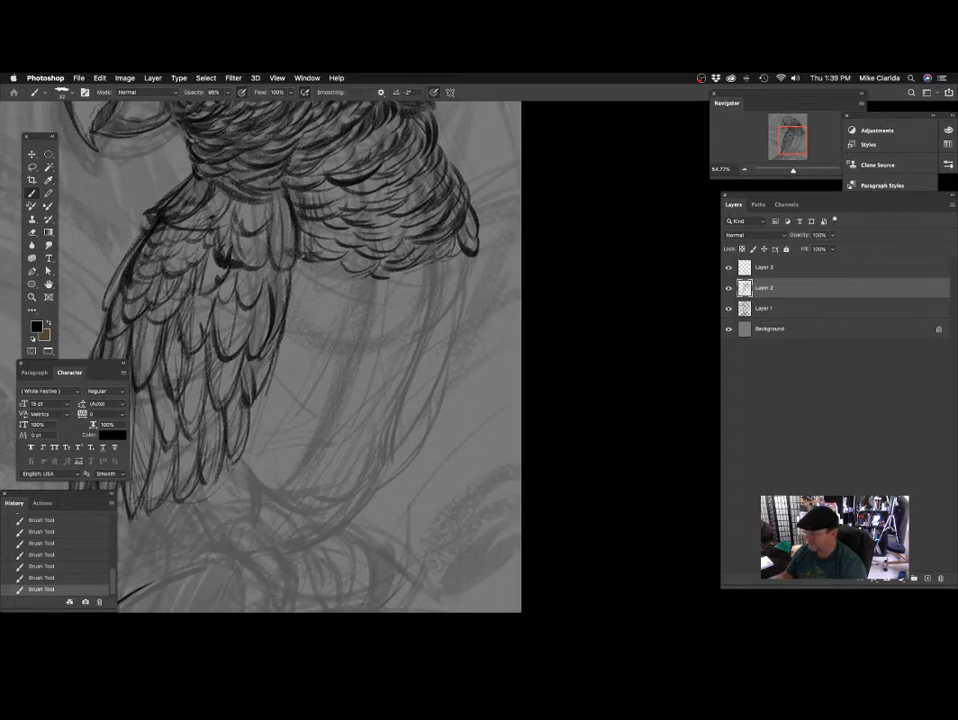
left_click_drag(308, 274, 334, 286)
mouse_move(311, 290)
left_mouse_down()
mouse_move(343, 296)
mouse_move(406, 274)
left_mouse_up()
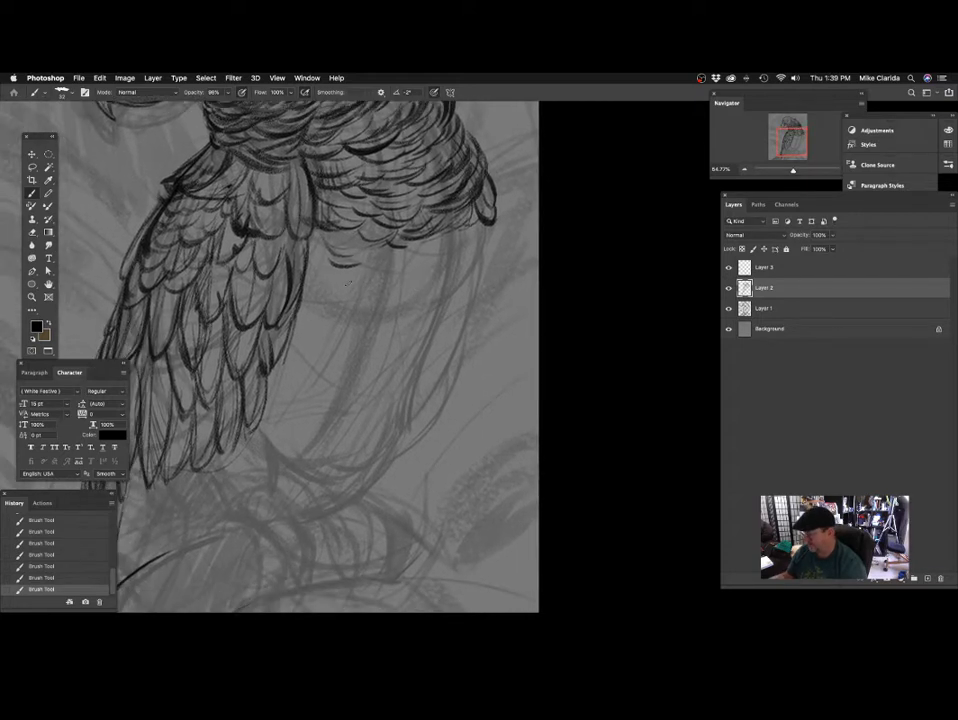
left_click_drag(344, 282, 374, 283)
left_click_drag(386, 379, 432, 310)
left_click_drag(484, 242, 425, 289)
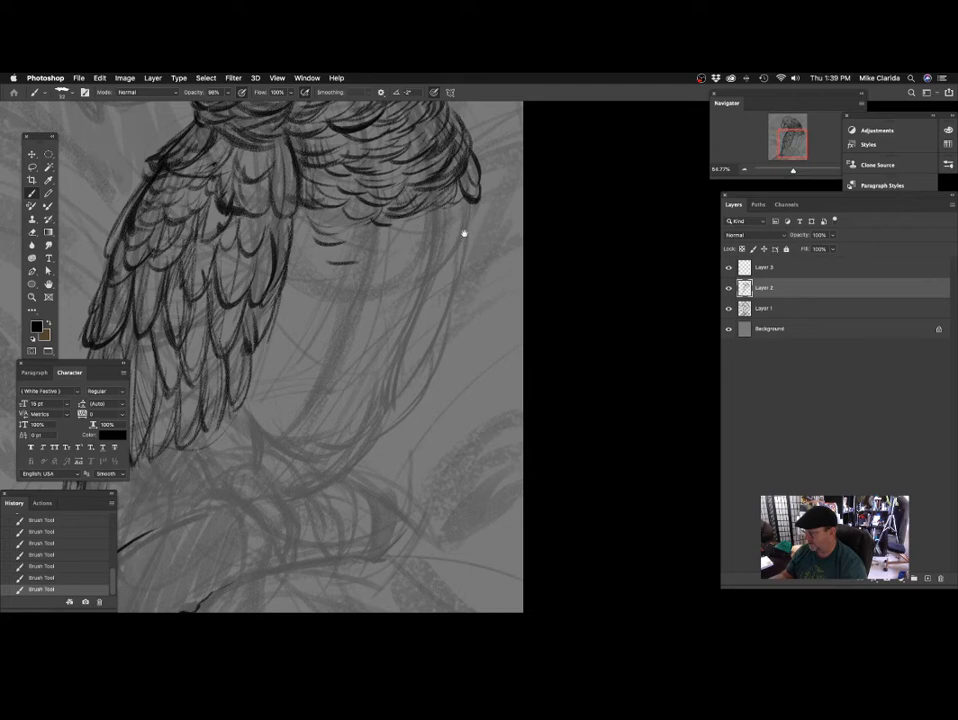
Extend the lower fringe of the breast plumage with short feather strokes toward the small far-side wing tip.
left_click_drag(462, 235, 452, 241)
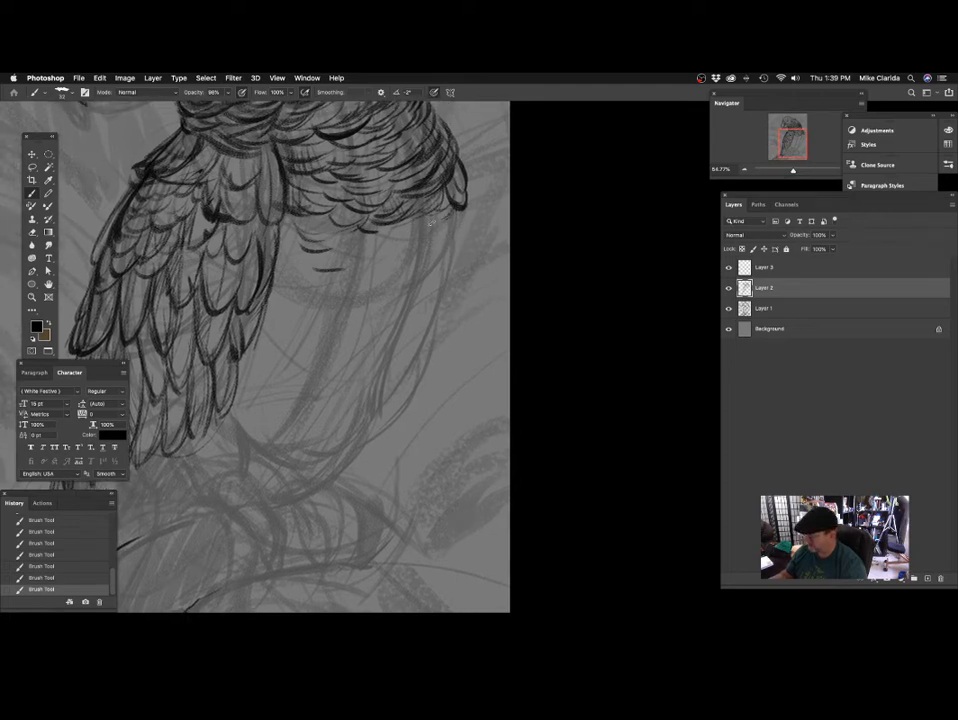
left_click_drag(378, 228, 406, 216)
mouse_move(342, 244)
left_mouse_down()
mouse_move(347, 269)
mouse_move(347, 258)
mouse_move(333, 257)
mouse_move(377, 279)
left_mouse_up()
mouse_move(435, 272)
left_mouse_down()
mouse_move(383, 304)
mouse_move(371, 280)
left_mouse_up()
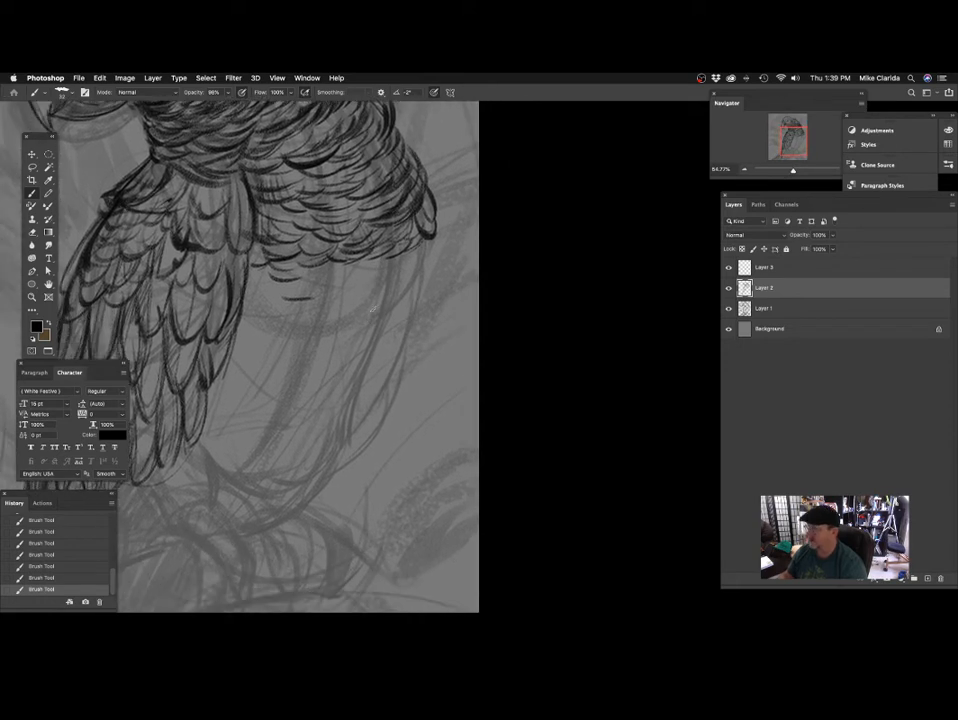
left_click_drag(423, 317, 385, 321)
left_click_drag(373, 262, 350, 280)
left_click_drag(360, 297, 348, 293)
mouse_move(379, 243)
left_mouse_down()
mouse_move(341, 282)
mouse_move(362, 254)
mouse_move(367, 264)
left_mouse_up()
left_click_drag(353, 311, 356, 312)
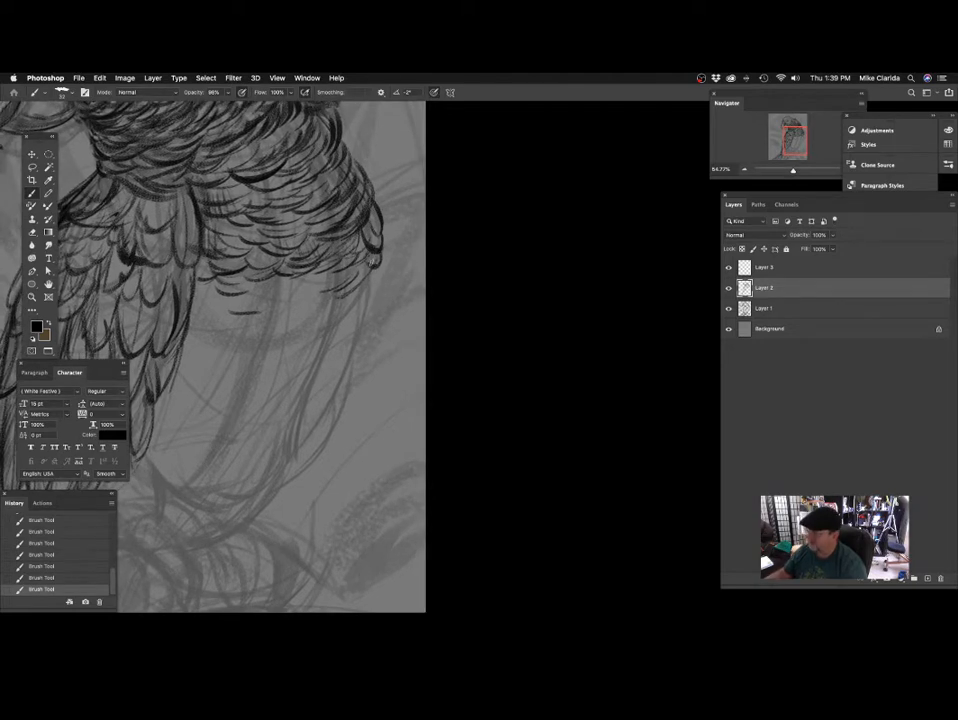
Draw the body's outer edge down from the far-side wing tip with feather strokes inside it, undoing one stray stroke.
mouse_move(379, 268)
left_mouse_down()
mouse_move(369, 323)
mouse_move(378, 315)
left_mouse_up()
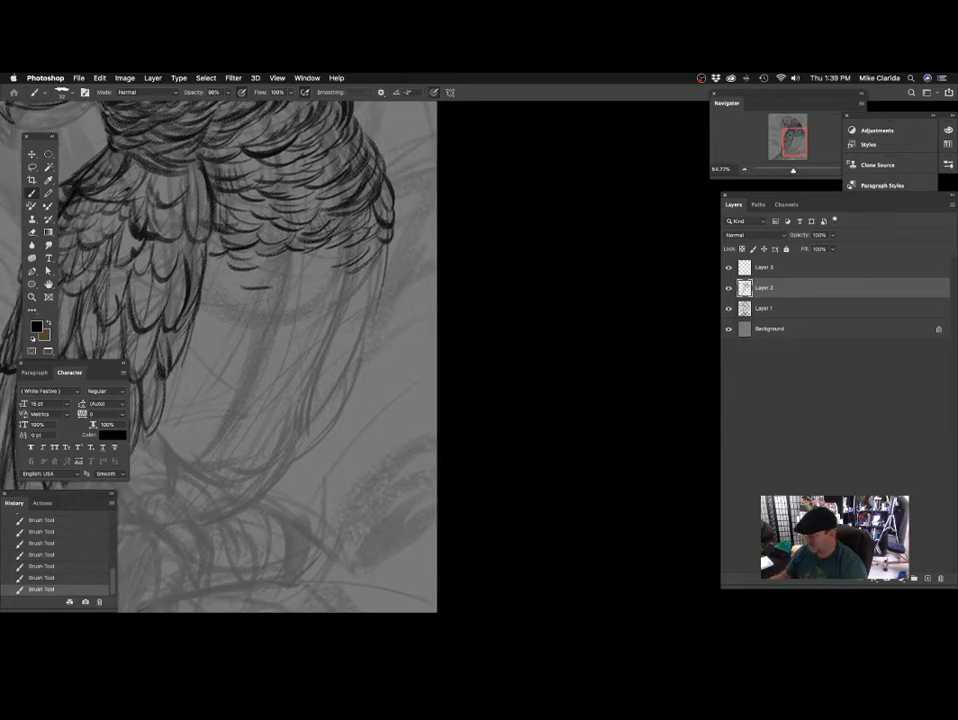
left_click_drag(370, 265, 336, 309)
mouse_move(349, 302)
left_mouse_down()
mouse_move(355, 368)
mouse_move(428, 291)
mouse_move(428, 257)
mouse_move(406, 257)
mouse_move(400, 242)
mouse_move(388, 277)
mouse_move(400, 314)
left_mouse_up()
key("super+z")
mouse_move(394, 259)
left_mouse_down()
mouse_move(381, 284)
mouse_move(395, 301)
left_mouse_up()
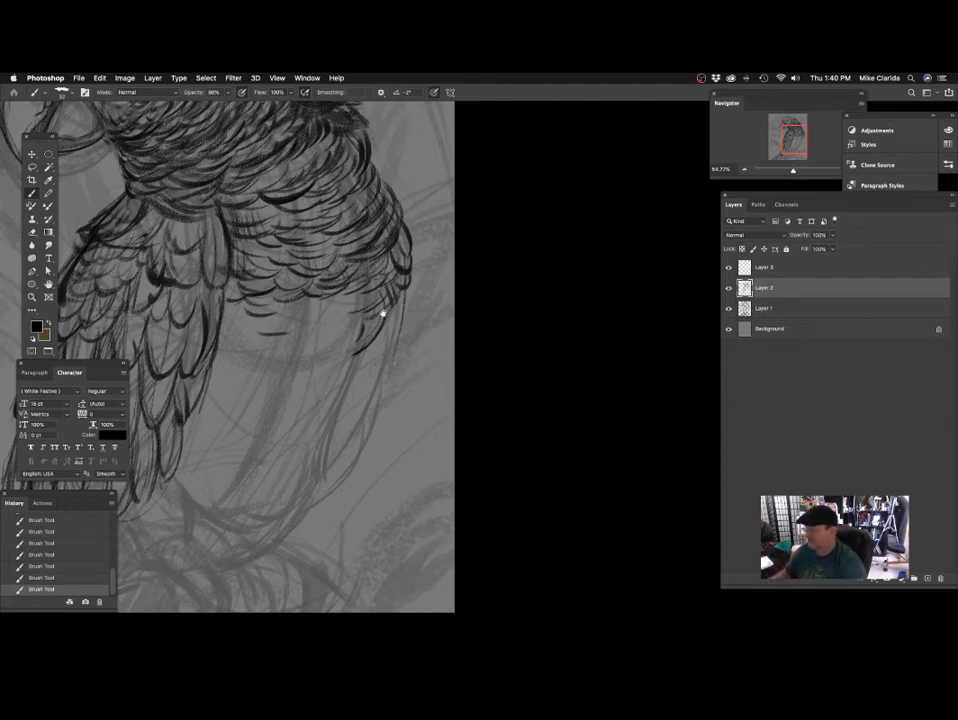
left_click_drag(383, 313, 397, 281)
Trace the belly's far-side contour down toward the perch with short, broken feather strokes.
left_click_drag(363, 353, 376, 321)
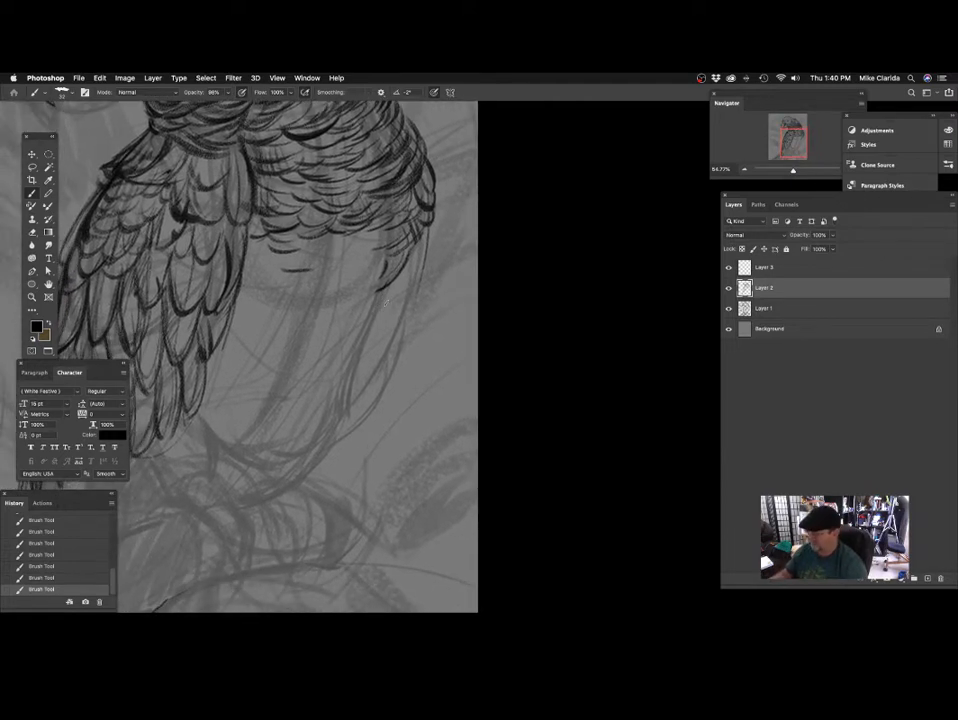
left_click_drag(383, 377, 397, 355)
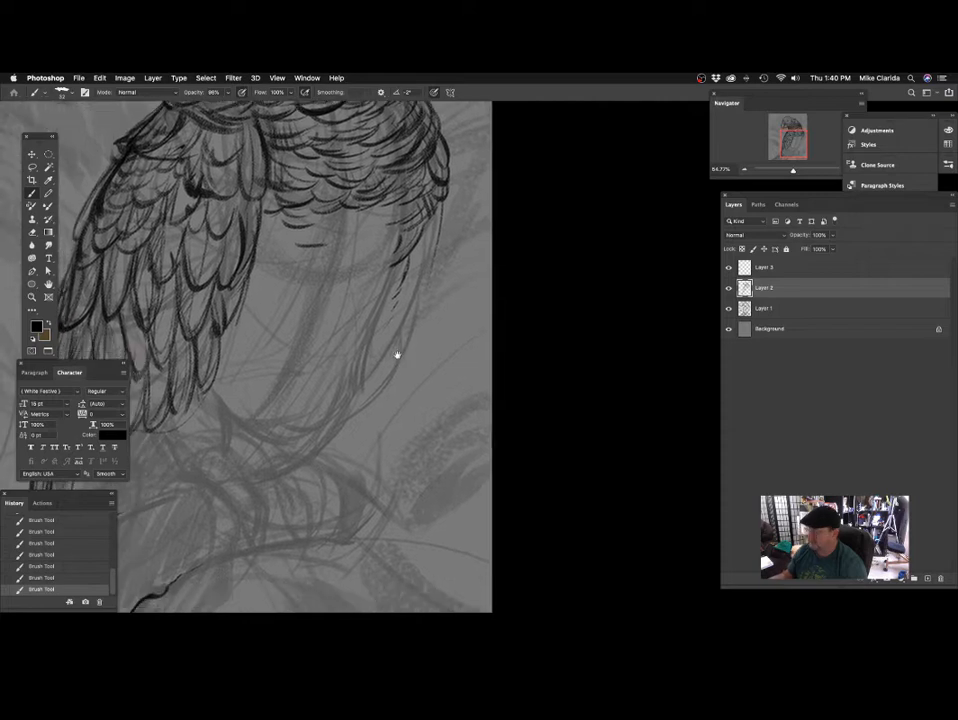
mouse_move(394, 298)
left_mouse_down()
mouse_move(371, 375)
mouse_move(406, 386)
left_mouse_up()
left_click_drag(436, 342, 388, 336)
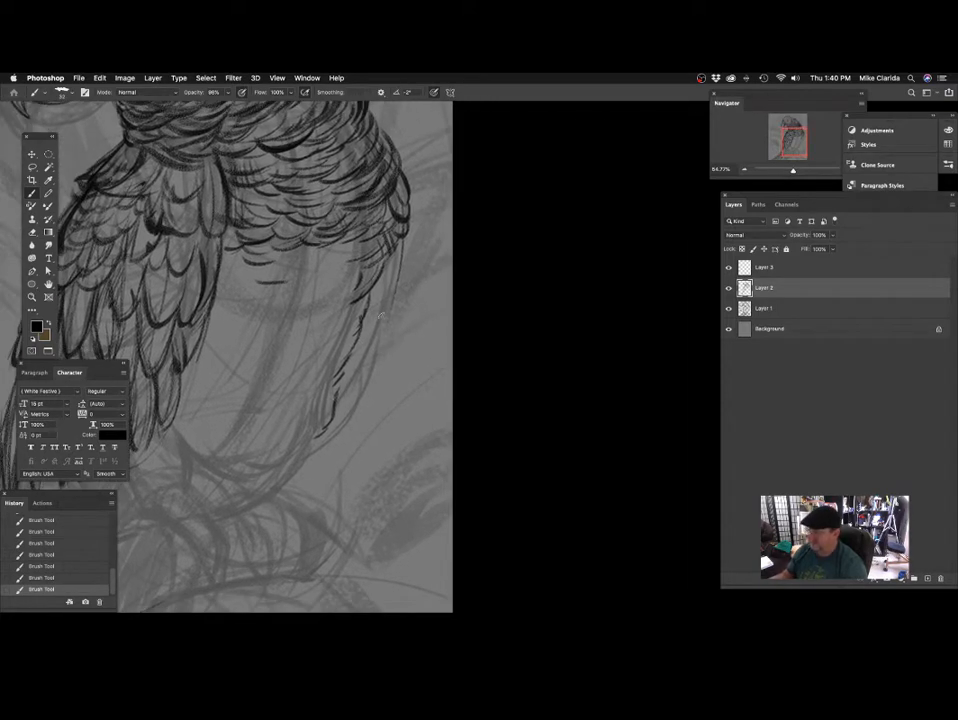
Strengthen the body's far-side contour with long, overlapping feather strokes running down from the wing tip toward the lower belly.
left_click_drag(381, 285, 341, 401)
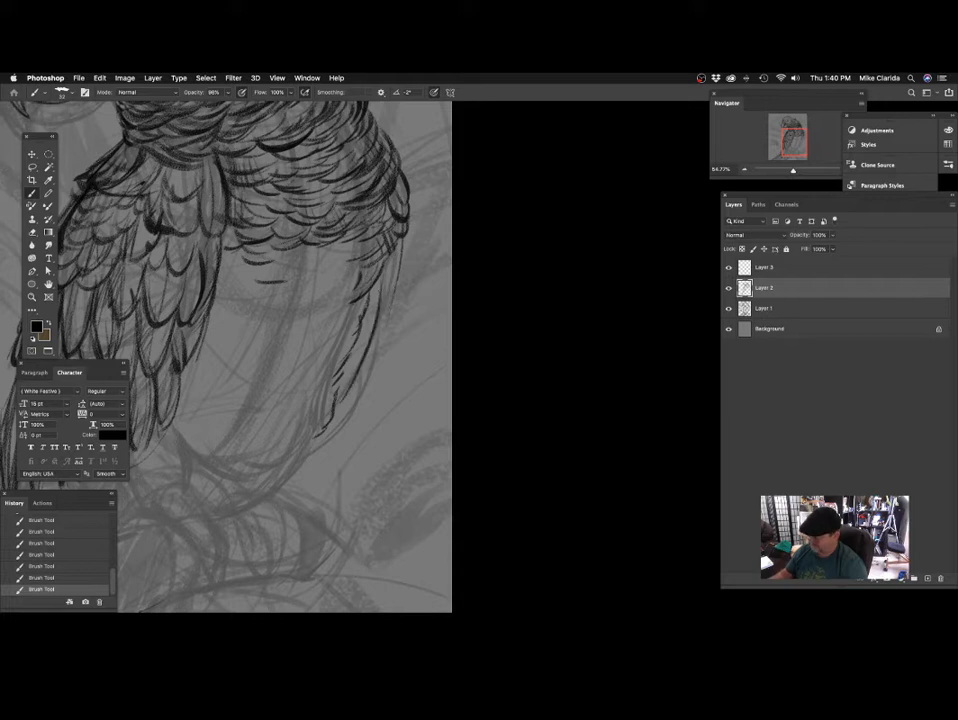
left_click_drag(378, 326, 336, 404)
left_click_drag(400, 241, 372, 347)
left_click_drag(399, 274, 344, 399)
left_click_drag(385, 322, 336, 419)
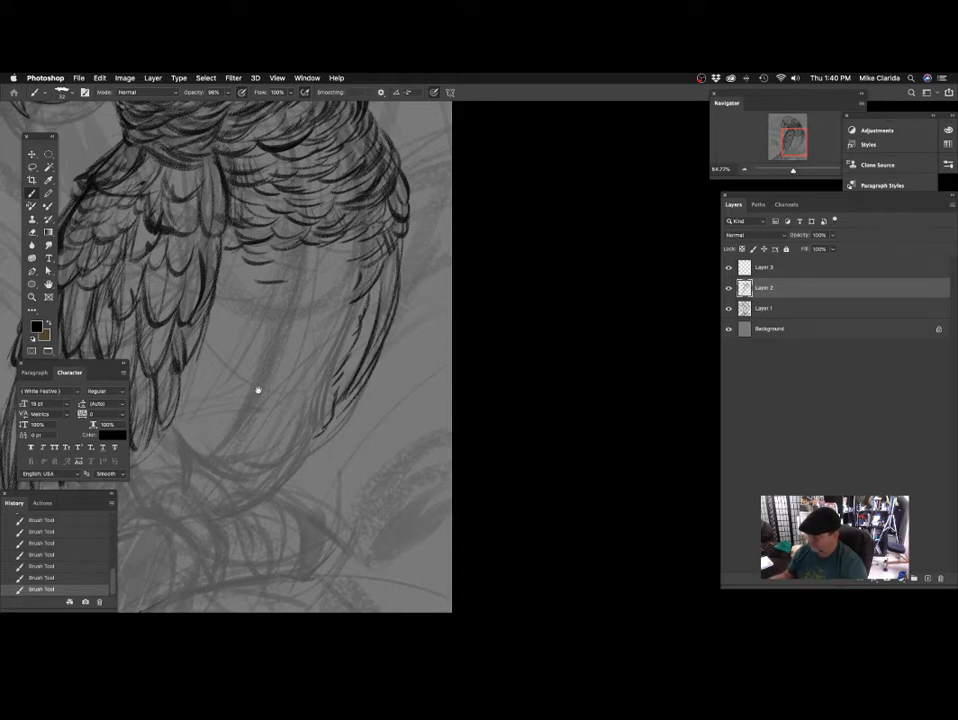
Shade the narrow band of far-side feathers with a larger brush, undoing one stray stroke across the belly.
mouse_move(366, 283)
left_mouse_down()
mouse_move(423, 357)
mouse_move(347, 344)
left_mouse_up()
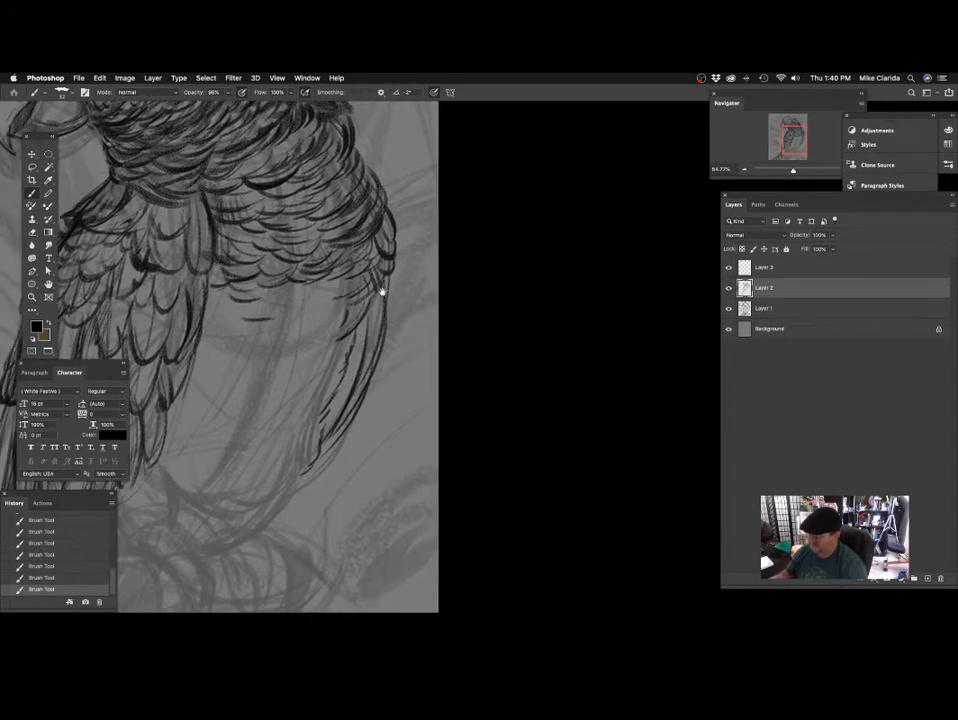
left_click_drag(382, 291, 386, 271)
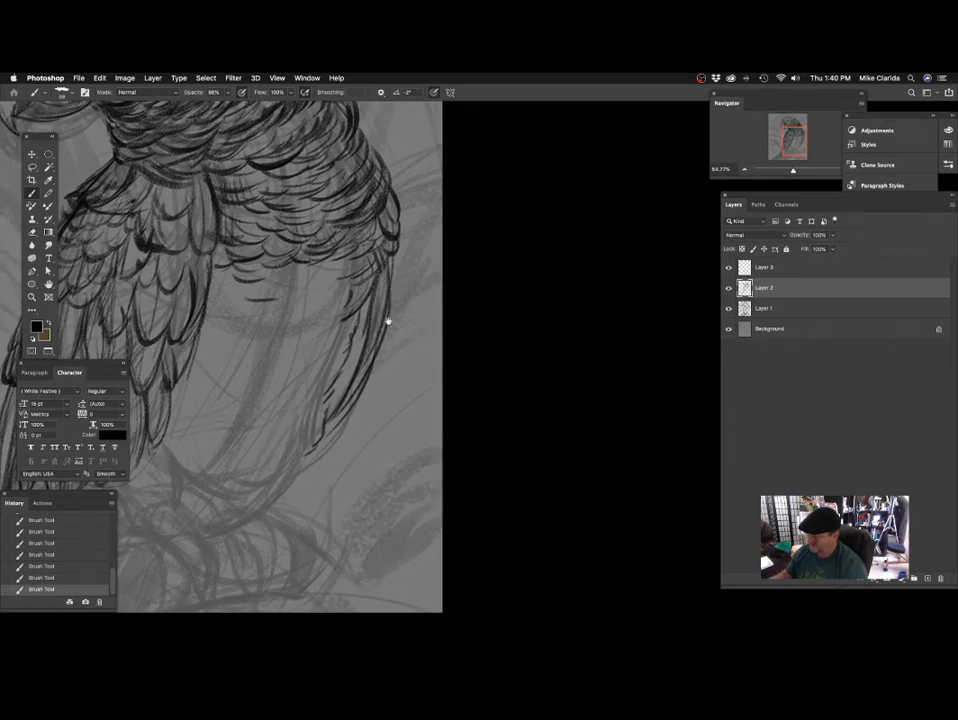
left_click_drag(388, 321, 337, 386)
left_click_drag(359, 310, 333, 389)
left_click_drag(320, 324, 383, 359)
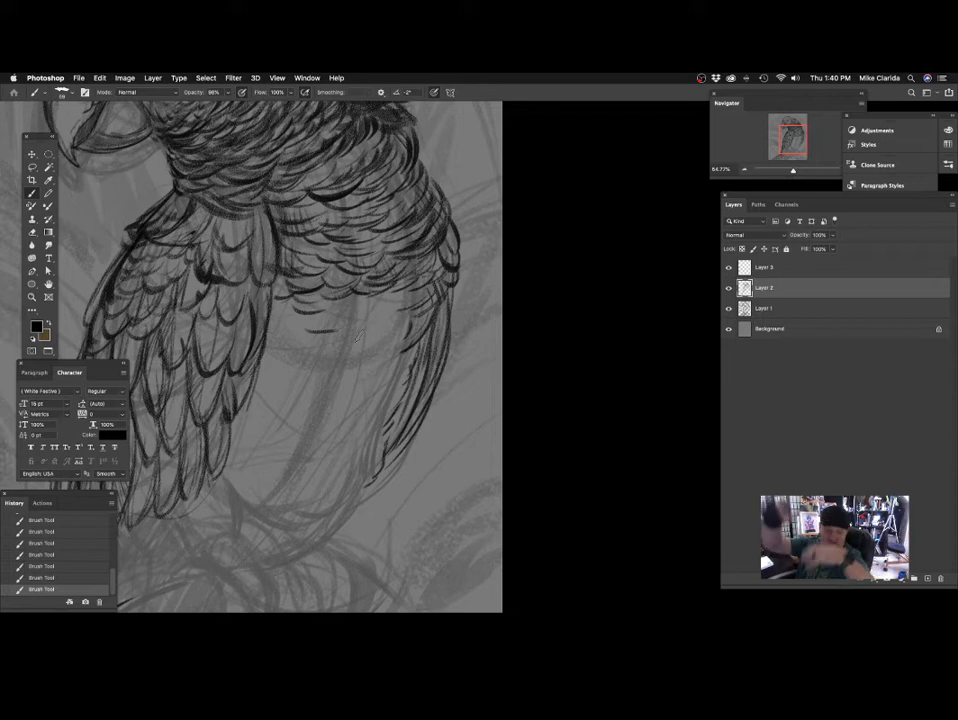
left_click_drag(383, 359, 407, 371)
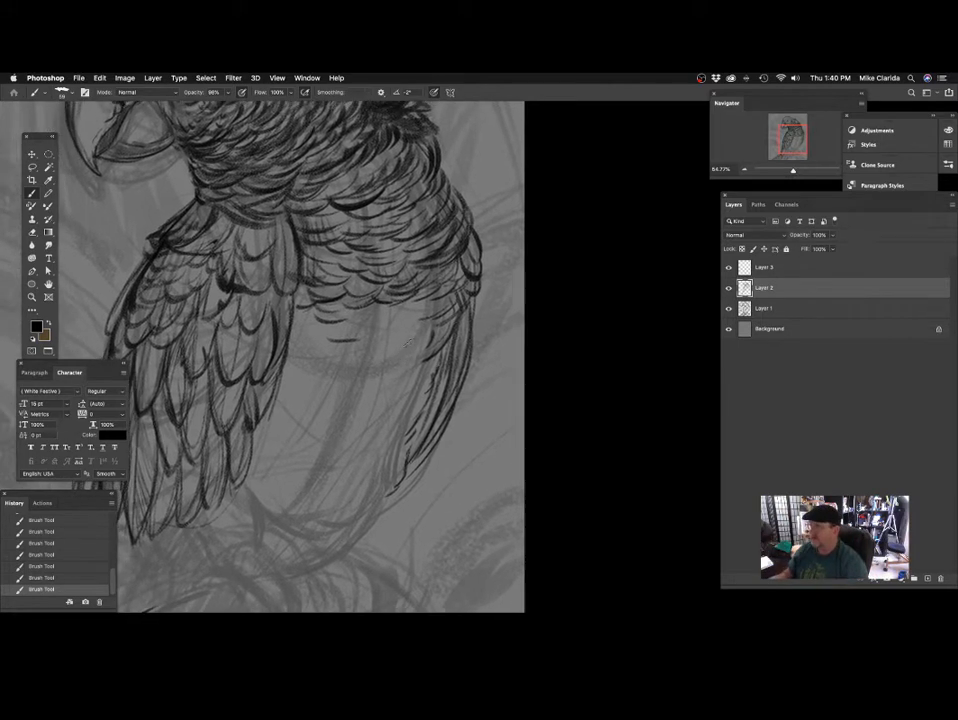
left_click_drag(367, 403, 377, 376)
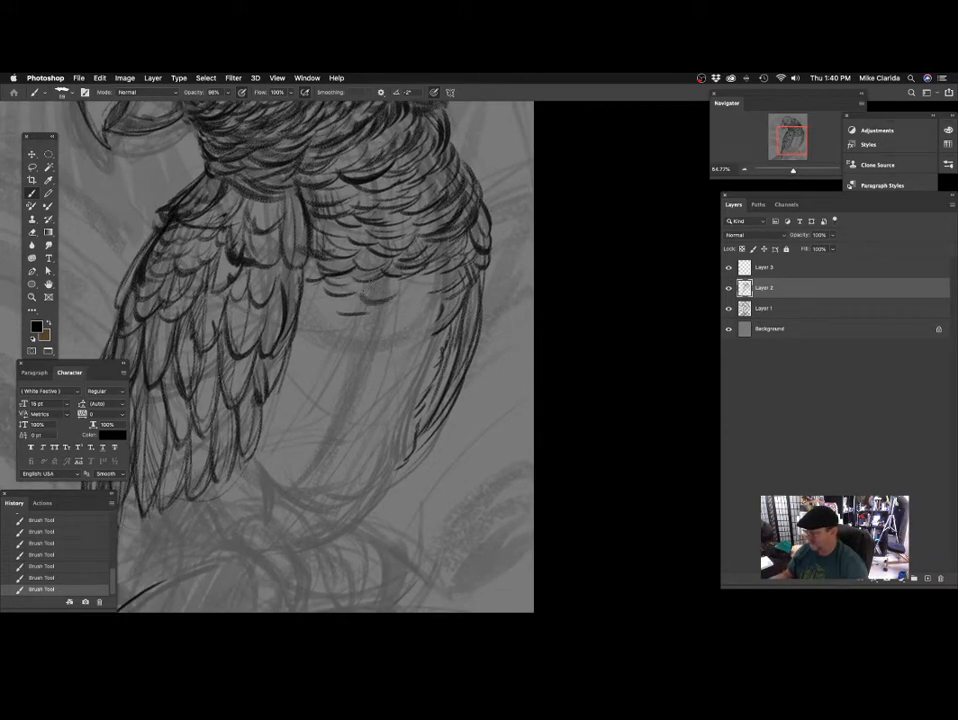
mouse_move(432, 310)
left_mouse_down()
mouse_move(372, 325)
mouse_move(343, 352)
mouse_move(343, 318)
mouse_move(312, 356)
mouse_move(335, 274)
left_mouse_up()
key("ctrl+z")
Outline the belly's lower edge above the perch with a dark curve from the near leg around to the far side.
left_click_drag(333, 433, 331, 336)
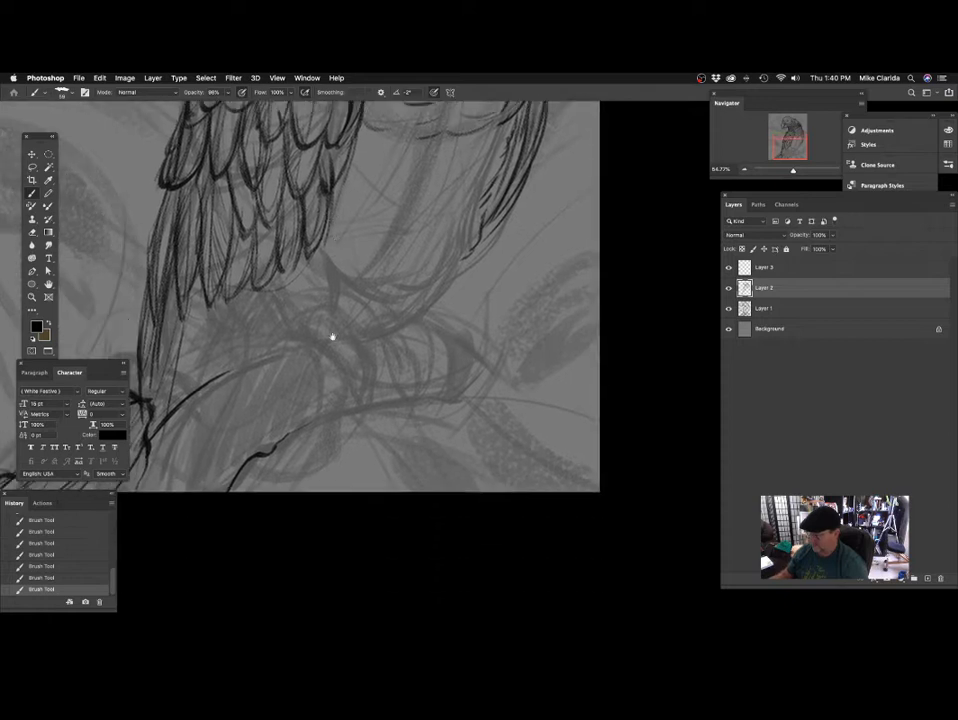
left_click_drag(369, 275, 360, 290)
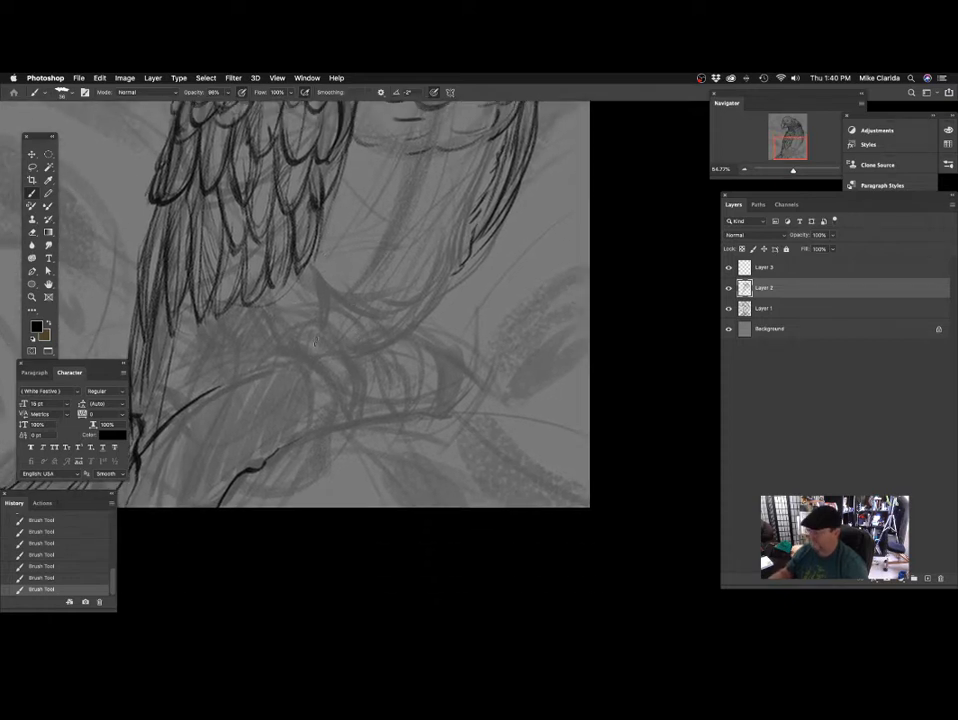
left_click_drag(427, 343, 419, 343)
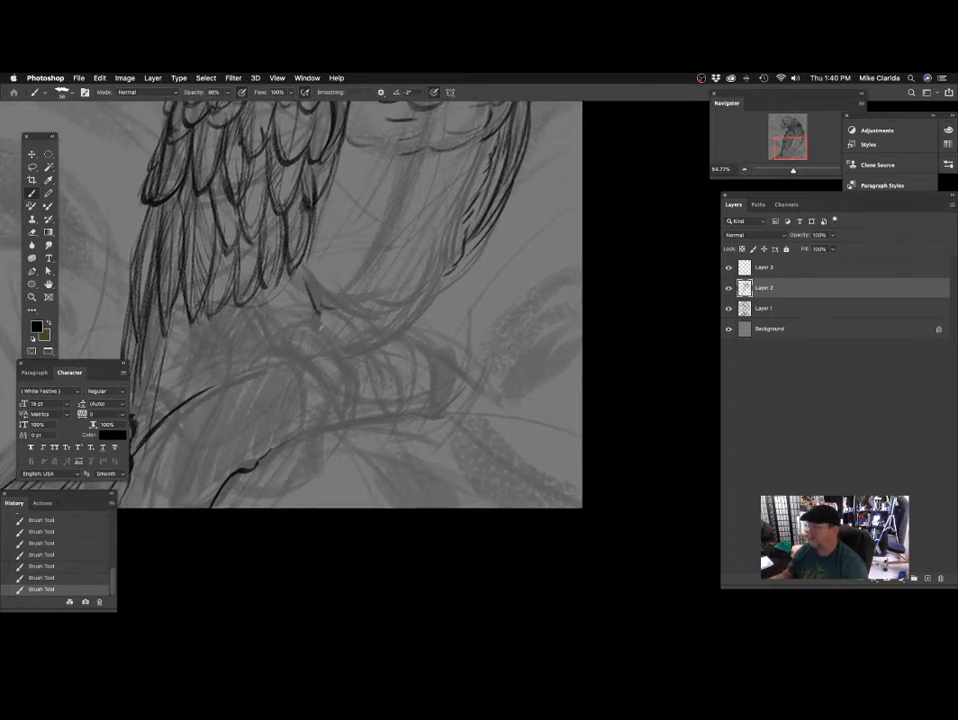
left_click_drag(312, 318, 368, 328)
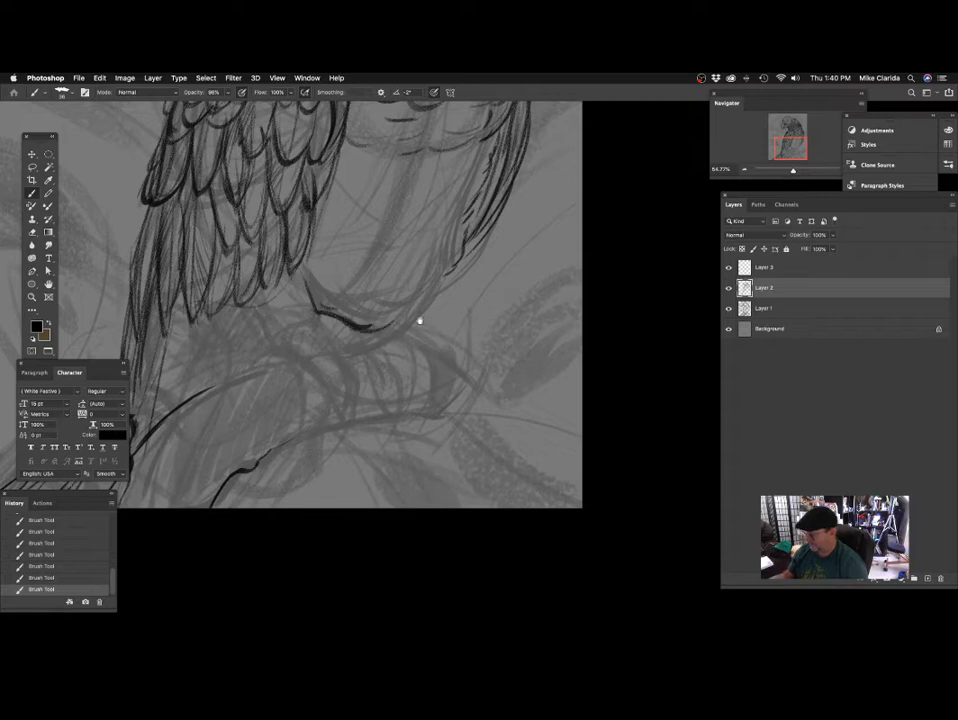
mouse_move(432, 325)
left_mouse_down()
mouse_move(424, 333)
mouse_move(434, 294)
mouse_move(374, 323)
left_mouse_up()
mouse_move(420, 375)
left_mouse_down()
mouse_move(423, 357)
mouse_move(404, 359)
mouse_move(384, 331)
mouse_move(420, 287)
left_mouse_up()
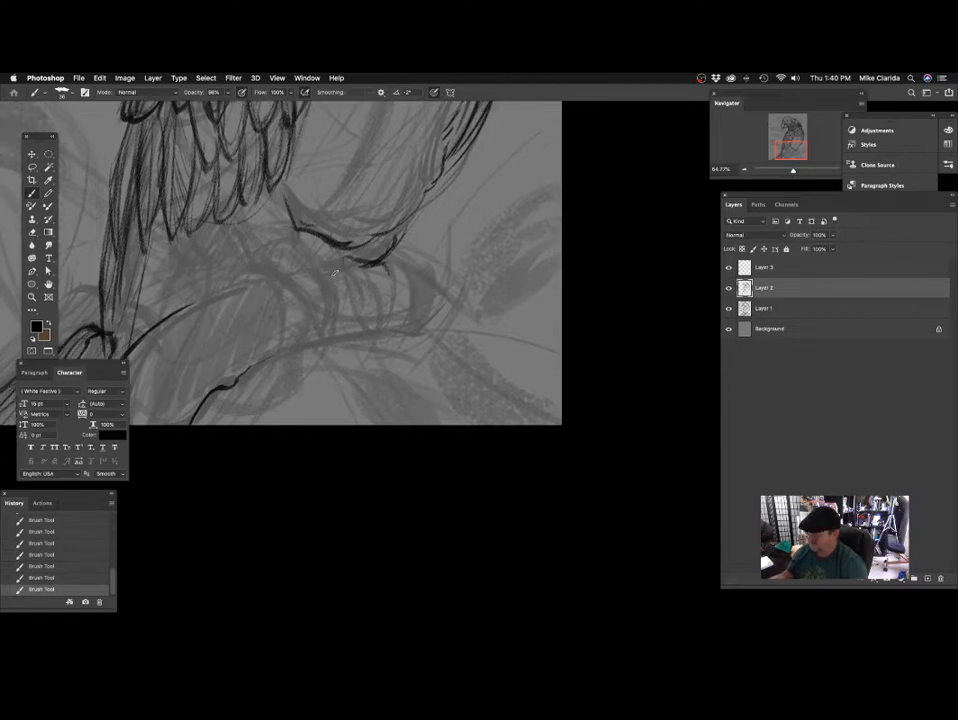
Draw the curled toe and pointed claw of the foot just below the belly's lower edge.
mouse_move(317, 269)
left_mouse_down()
mouse_move(357, 270)
mouse_move(340, 300)
left_mouse_up()
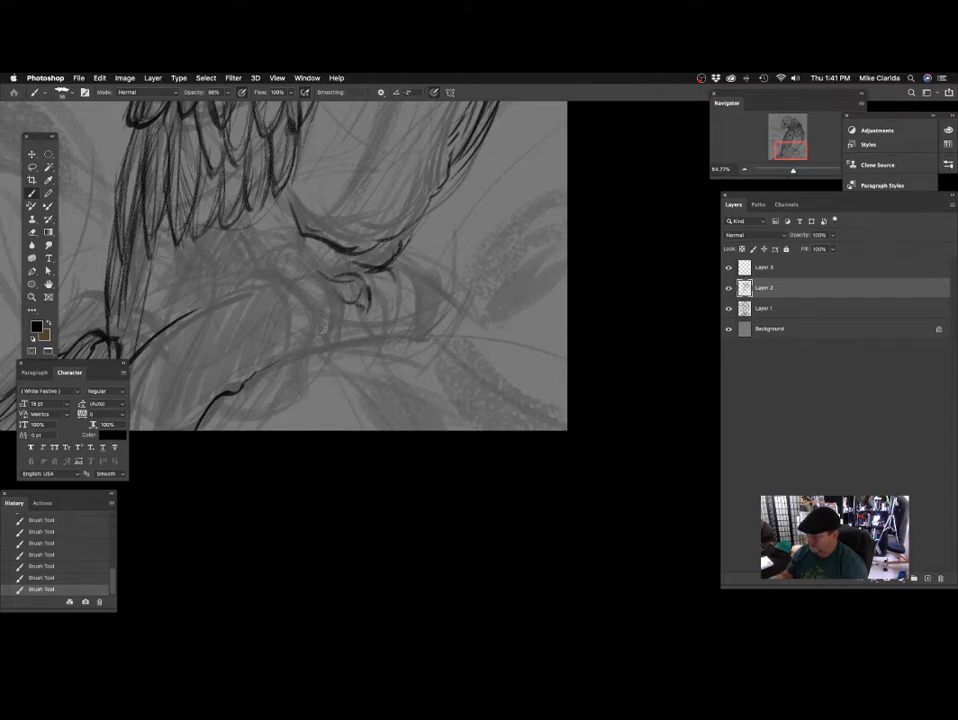
left_click_drag(322, 328, 358, 344)
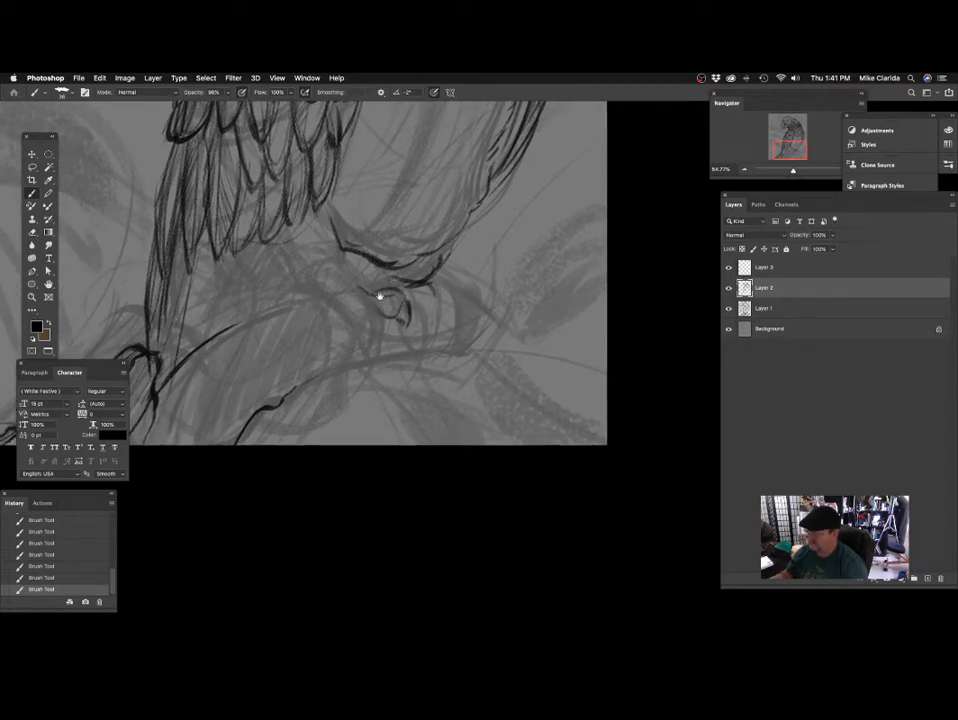
left_click_drag(380, 297, 373, 304)
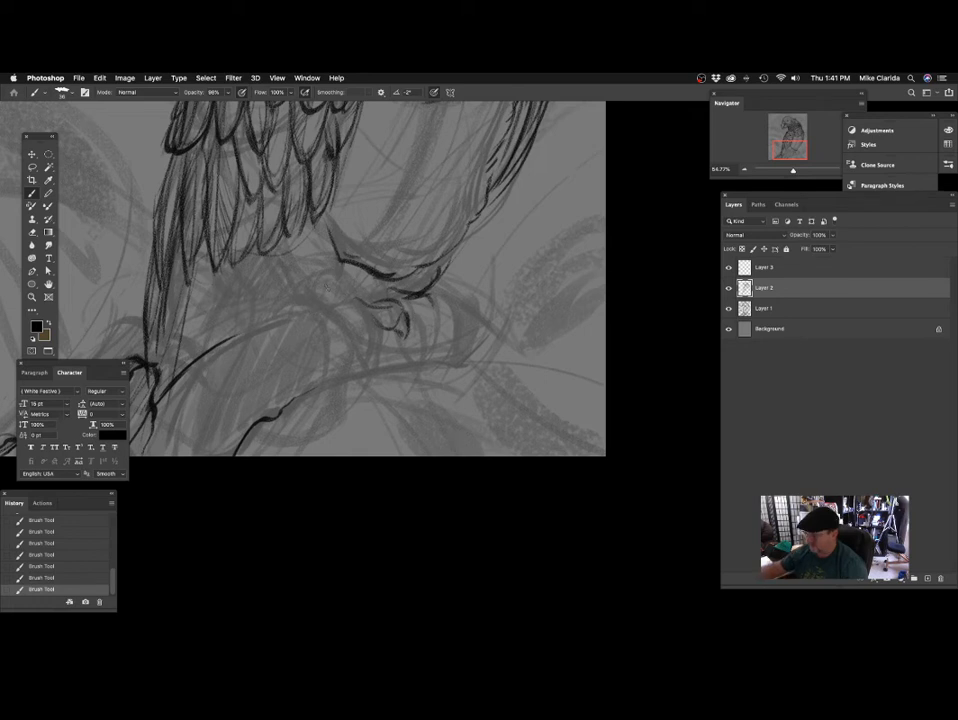
Draw short, curved fringe feathers at the top of the near leg below the wing feathers, undoing misplaced strokes.
left_click_drag(450, 302, 441, 346)
key("super+z")
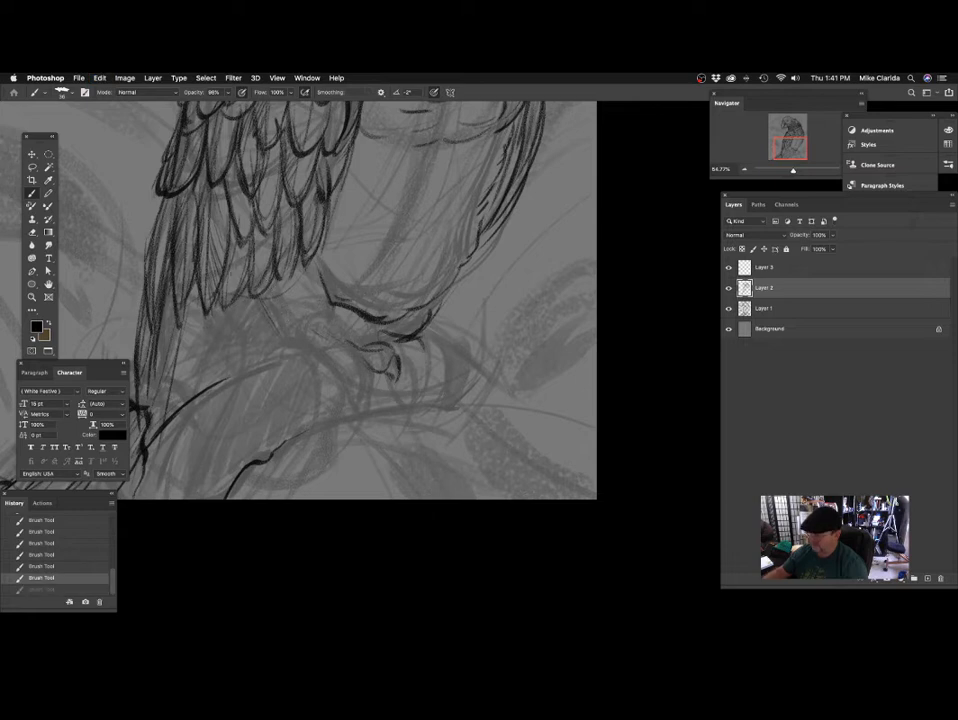
mouse_move(427, 387)
left_mouse_down()
mouse_move(430, 396)
mouse_move(417, 384)
left_mouse_up()
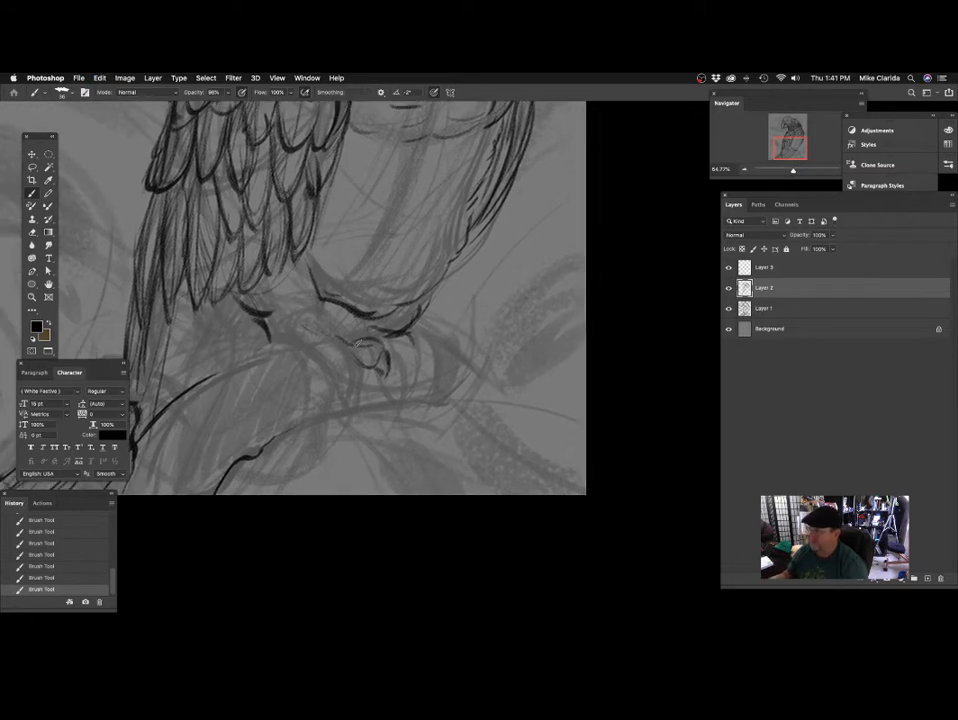
left_click_drag(349, 314, 356, 293)
key("super+z")
left_click_drag(238, 257, 241, 269)
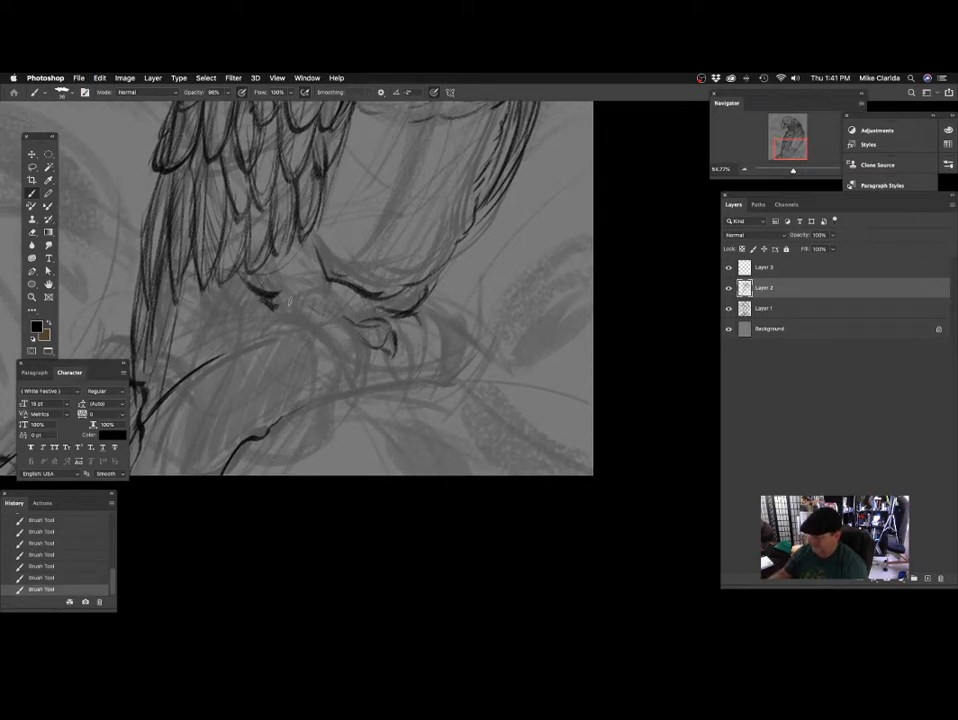
left_click_drag(347, 290, 305, 278)
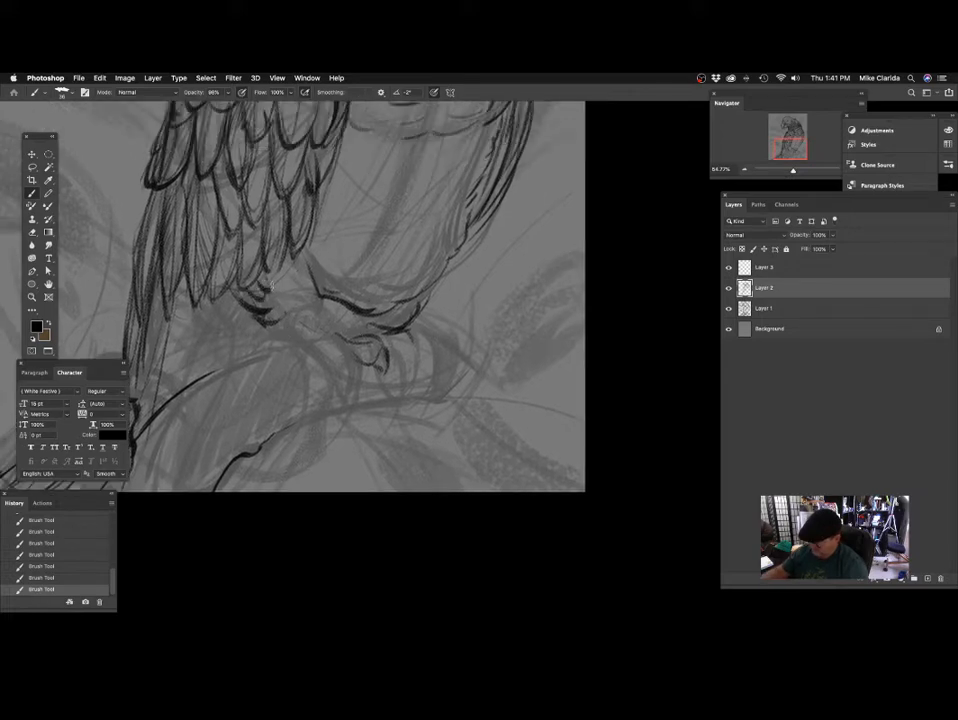
mouse_move(343, 254)
left_mouse_down()
mouse_move(417, 423)
mouse_move(417, 374)
mouse_move(455, 338)
mouse_move(406, 419)
mouse_move(391, 327)
mouse_move(337, 310)
mouse_move(370, 288)
left_mouse_up()
Outline both sides of the near lower leg from the fringe feathers down to the foot on the perch.
left_click_drag(367, 349, 413, 325)
left_click_drag(338, 310, 338, 322)
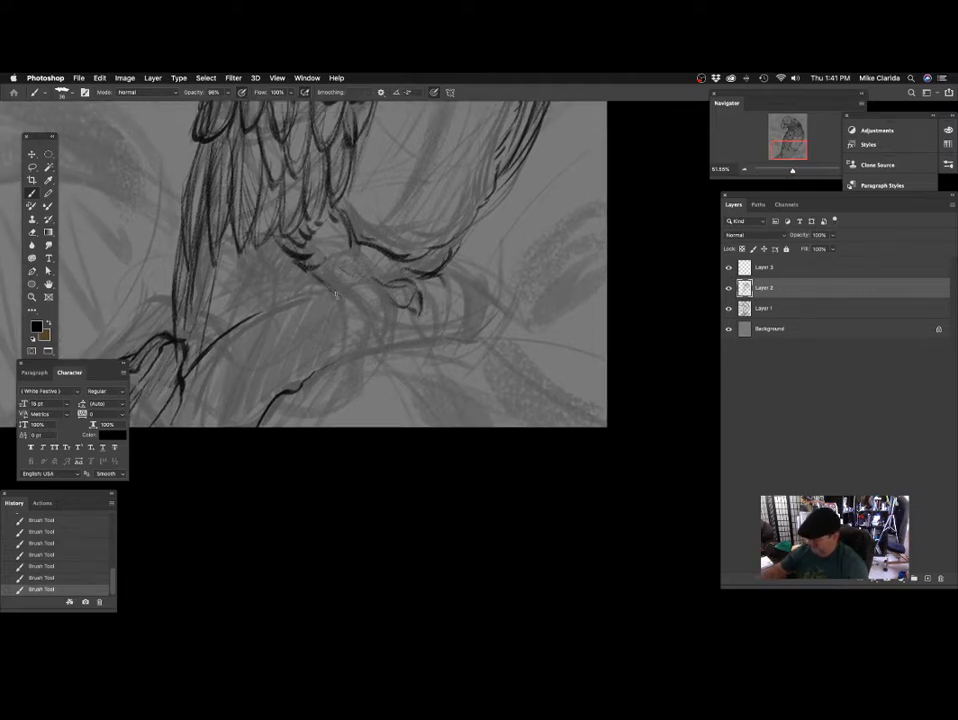
mouse_move(417, 260)
left_mouse_down()
mouse_move(387, 266)
mouse_move(430, 357)
mouse_move(366, 303)
left_mouse_up()
left_click_drag(272, 327, 313, 361)
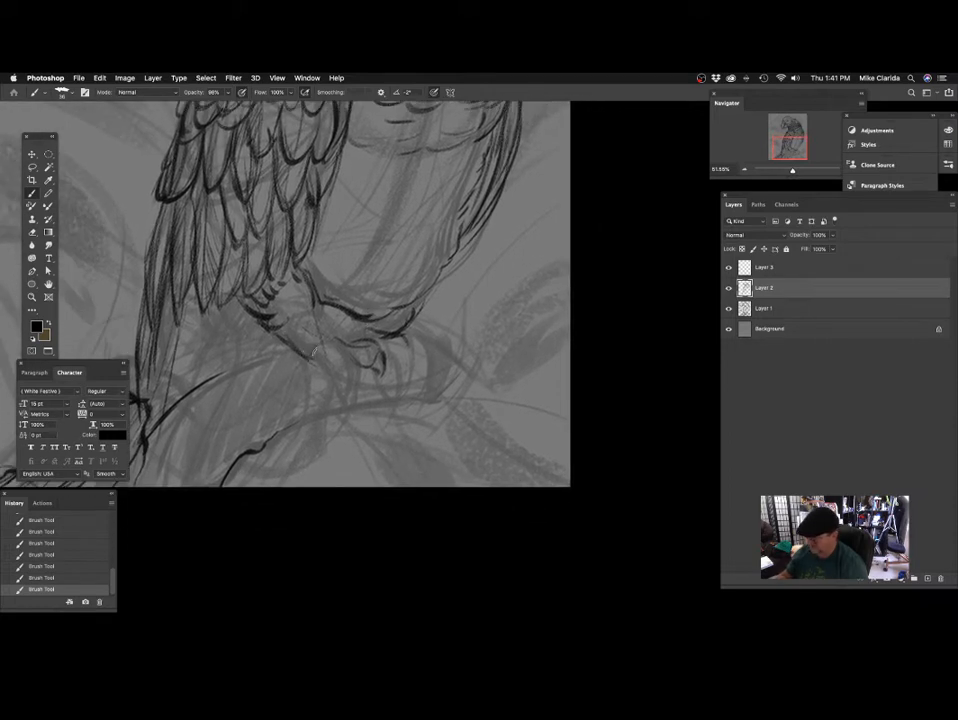
scroll(325, 340, "down", 2)
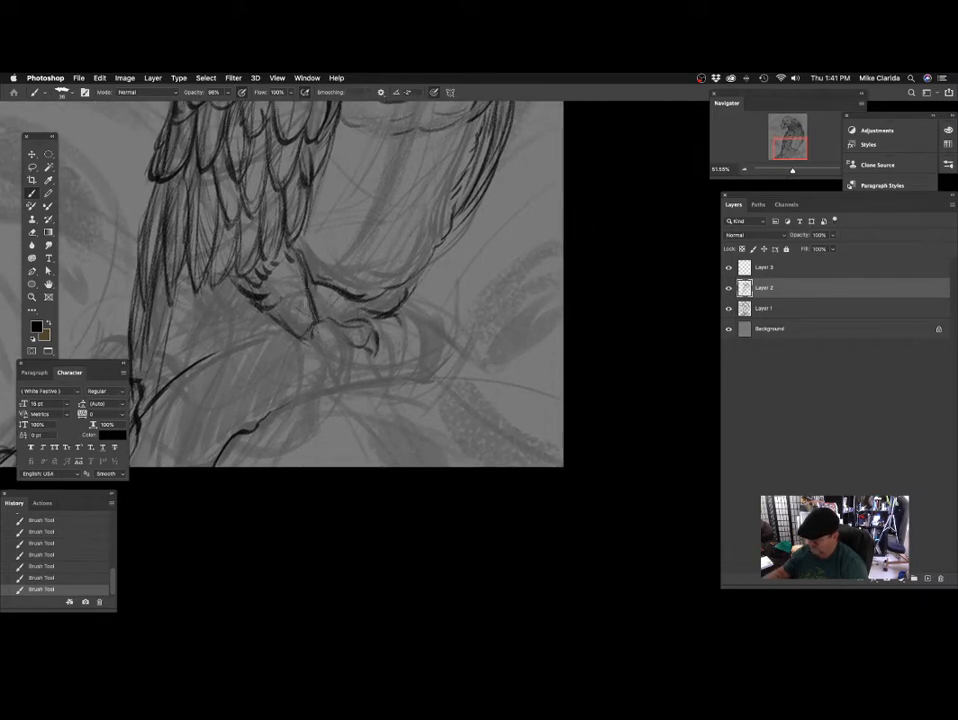
left_click_drag(354, 300, 358, 324)
Draw the tail's inner edge and long feather lines converging down to the perch beside the near leg.
mouse_move(302, 306)
left_mouse_down()
mouse_move(344, 278)
mouse_move(354, 252)
mouse_move(319, 307)
mouse_move(360, 288)
mouse_move(316, 279)
mouse_move(282, 292)
left_mouse_up()
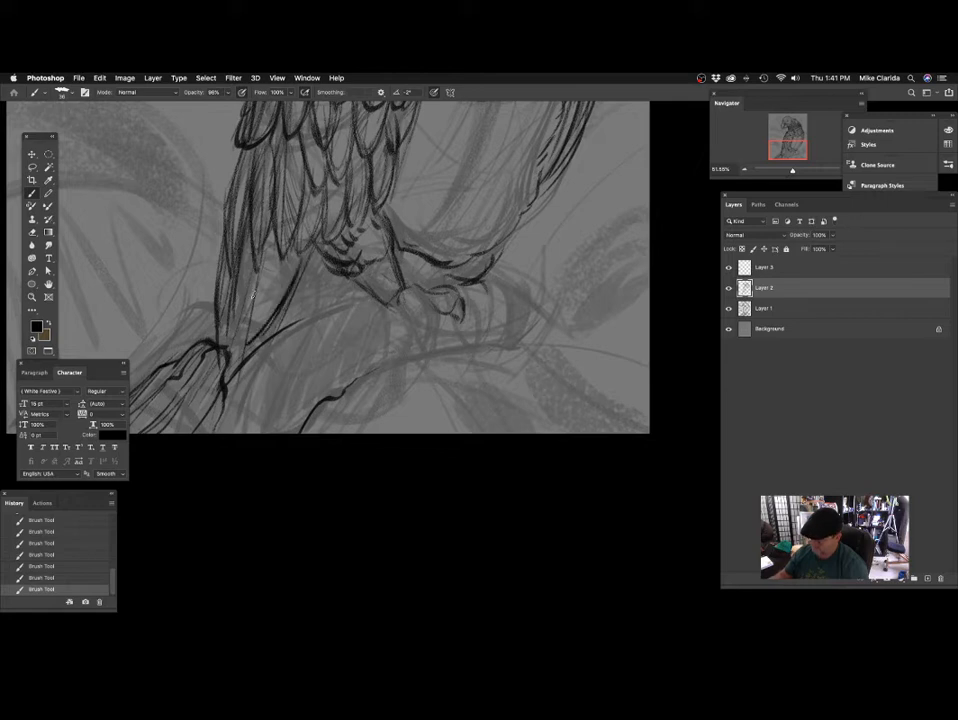
left_click_drag(292, 272, 258, 371)
left_click_drag(280, 316, 240, 382)
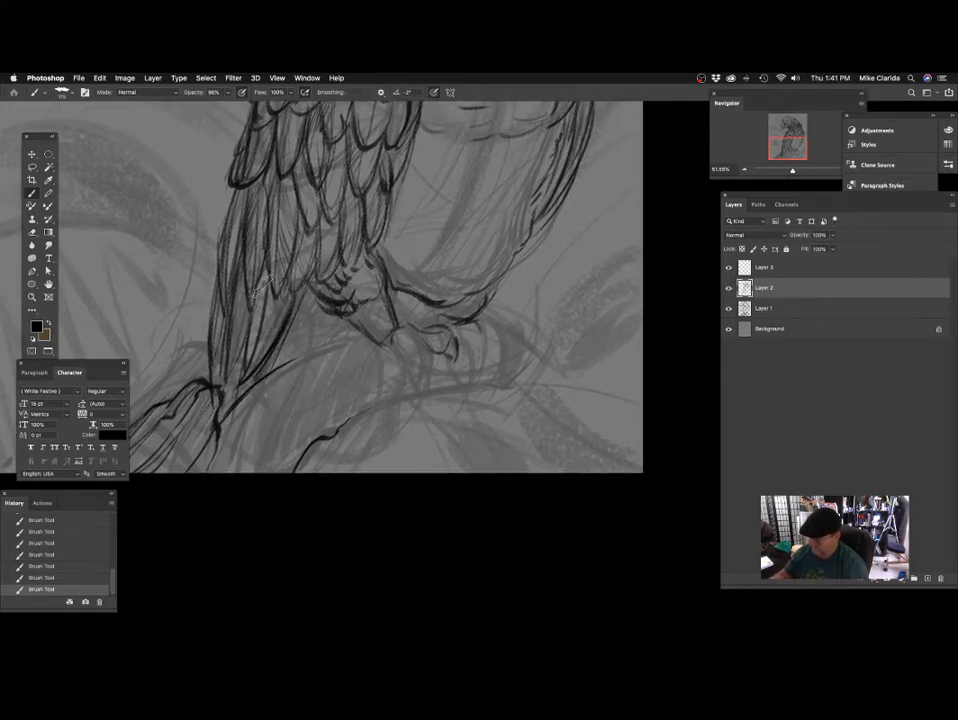
Shade the tail and lowest wing feathers with broad, lengthwise strokes of a much larger brush, undoing one misplaced stroke.
left_click_drag(266, 280, 254, 348)
left_click_drag(249, 252, 232, 370)
left_click_drag(326, 299, 296, 339)
left_click_drag(262, 238, 245, 325)
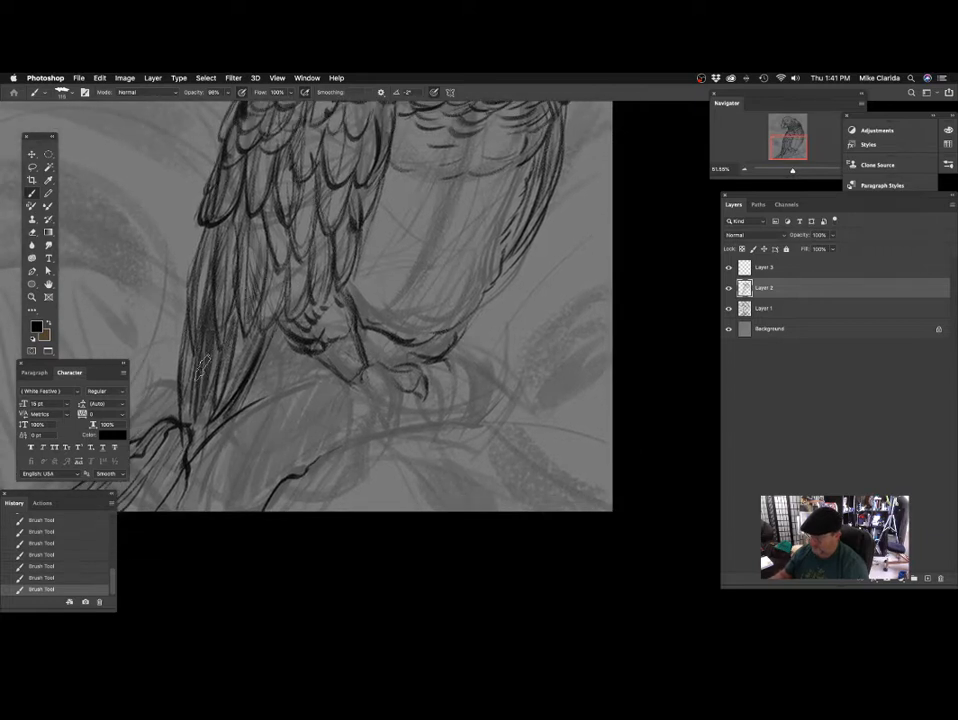
mouse_move(331, 271)
left_mouse_down()
mouse_move(336, 258)
mouse_move(332, 267)
left_mouse_up()
key("super+z")
mouse_move(219, 300)
left_mouse_down()
mouse_move(206, 358)
mouse_move(211, 343)
left_mouse_up()
mouse_move(233, 271)
left_mouse_down()
mouse_move(216, 348)
mouse_move(228, 355)
left_mouse_up()
left_click_drag(250, 321, 237, 356)
Shade the gap between the near leg and the belly's underside with a mid-sized brush, adjusting the brush size.
left_click_drag(307, 374, 312, 320)
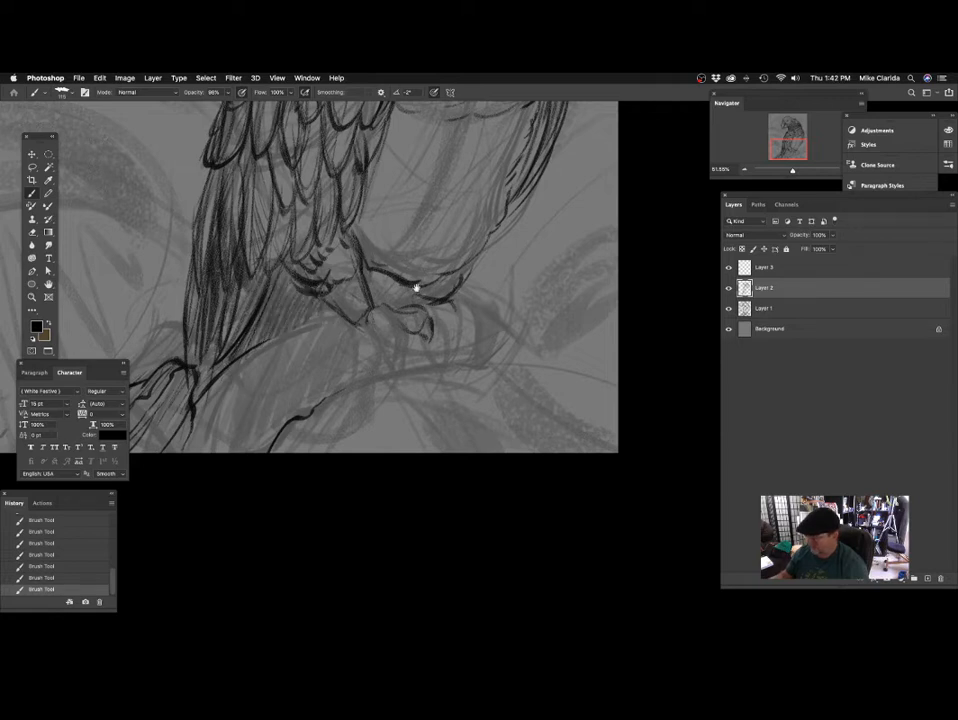
mouse_move(430, 280)
left_mouse_down()
mouse_move(377, 353)
mouse_move(331, 344)
left_mouse_up()
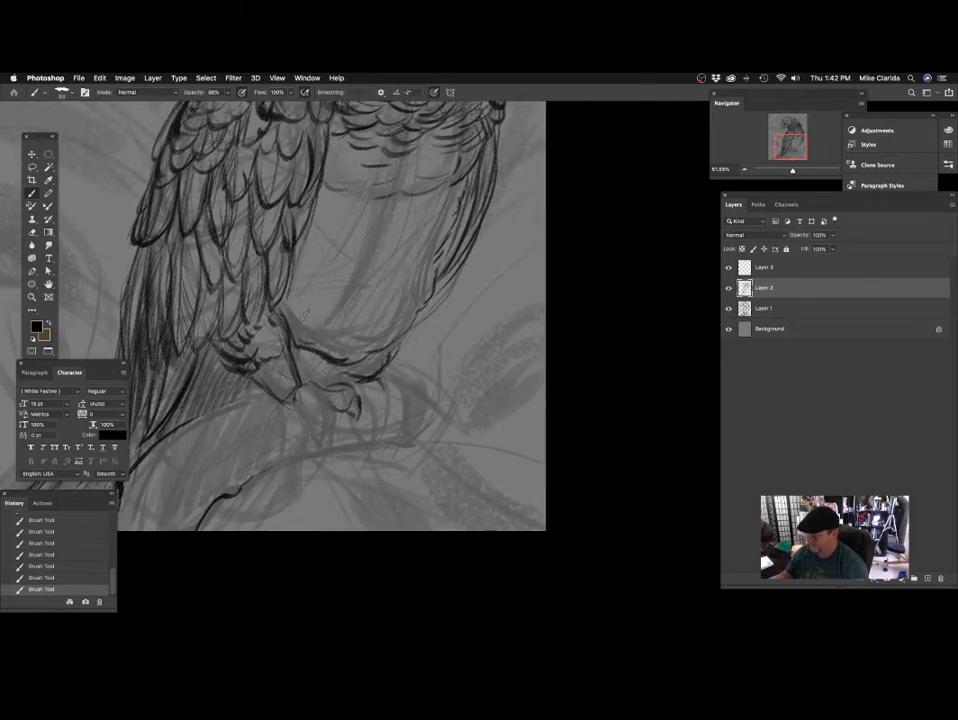
mouse_move(352, 389)
left_mouse_down()
mouse_move(381, 317)
mouse_move(368, 394)
mouse_move(404, 379)
mouse_move(390, 331)
mouse_move(370, 370)
mouse_move(379, 362)
left_mouse_up()
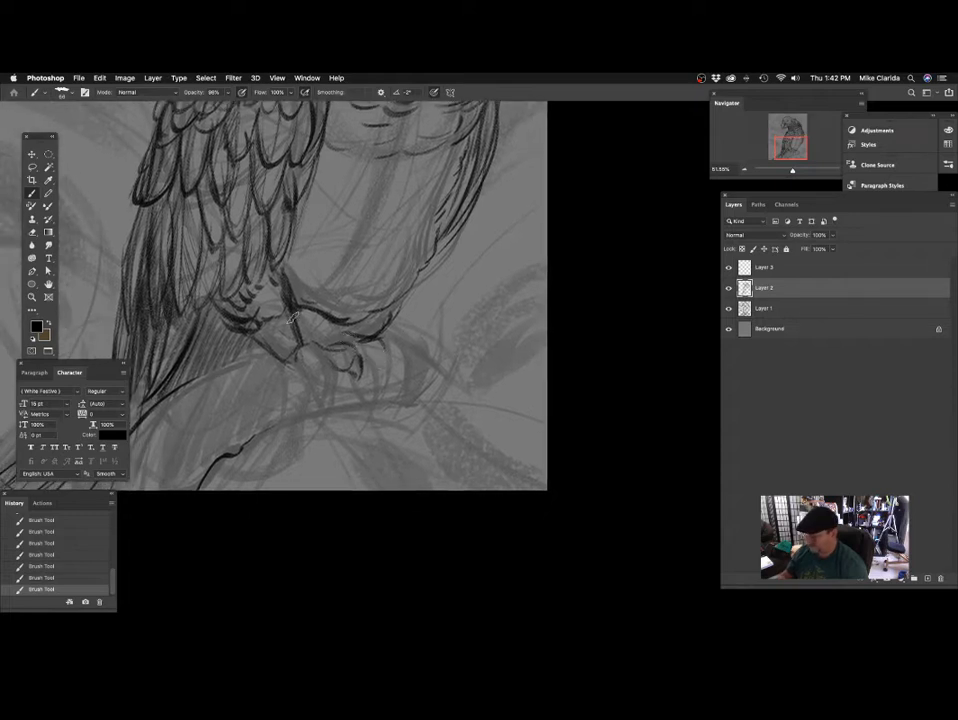
mouse_move(316, 318)
left_mouse_down()
mouse_move(306, 320)
mouse_move(340, 326)
left_mouse_up()
key("bracketright")
key("bracketright")
key("bracketright")
key("bracketright")
key("bracketright")
key("bracketleft")
key("bracketleft")
key("bracketleft")
key("bracketleft")
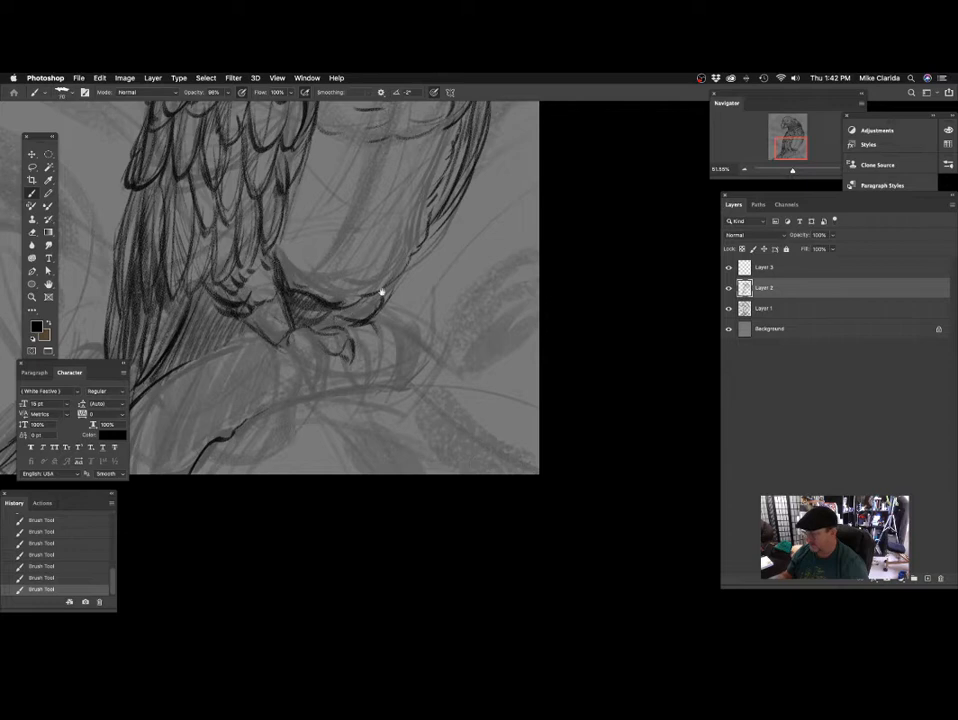
left_click_drag(396, 256, 383, 398)
mouse_move(405, 311)
left_mouse_down()
mouse_move(389, 333)
mouse_move(374, 421)
mouse_move(377, 338)
mouse_move(368, 334)
mouse_move(367, 298)
left_mouse_up()
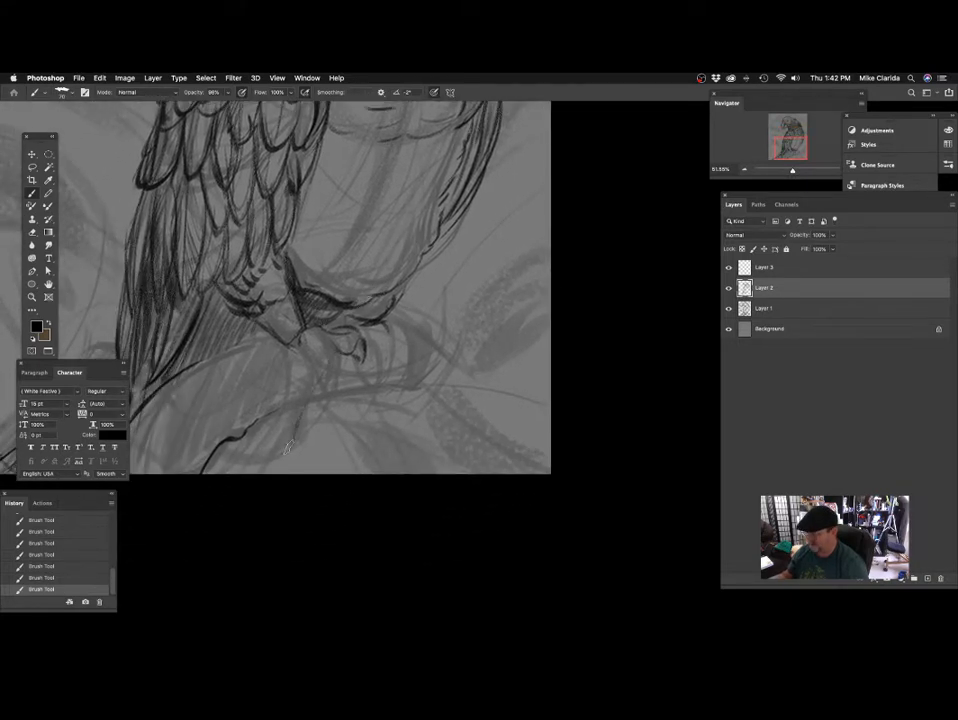
Draw the perch's upper edge up to the foot and add flowing bark grain lines along the branch, undoing one stray stroke.
left_click_drag(288, 448, 369, 282)
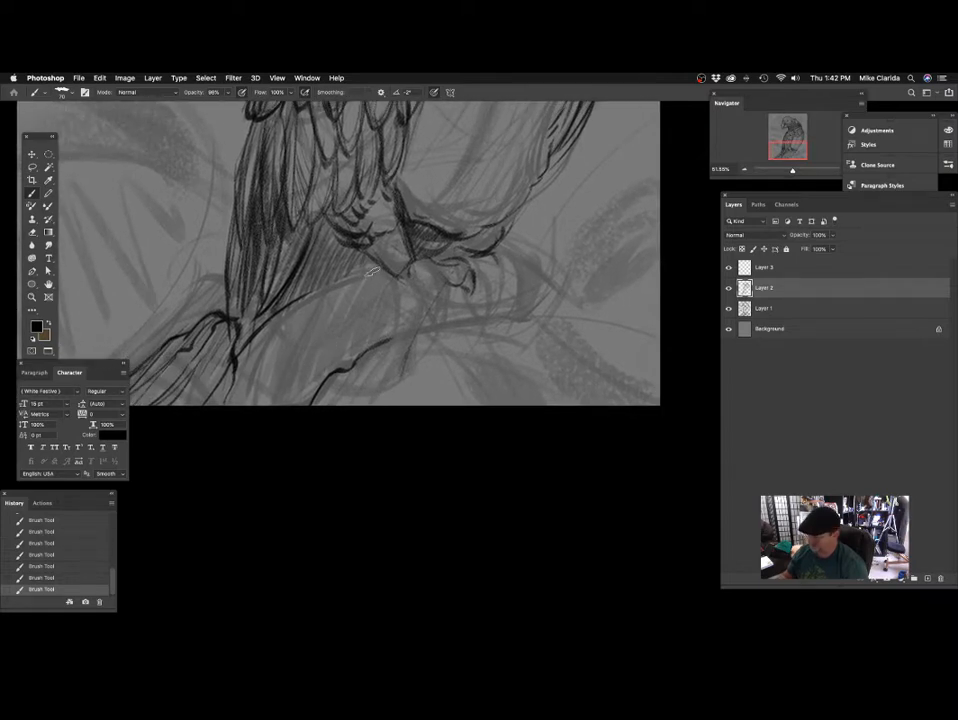
left_click_drag(314, 327, 323, 325)
key("super+z")
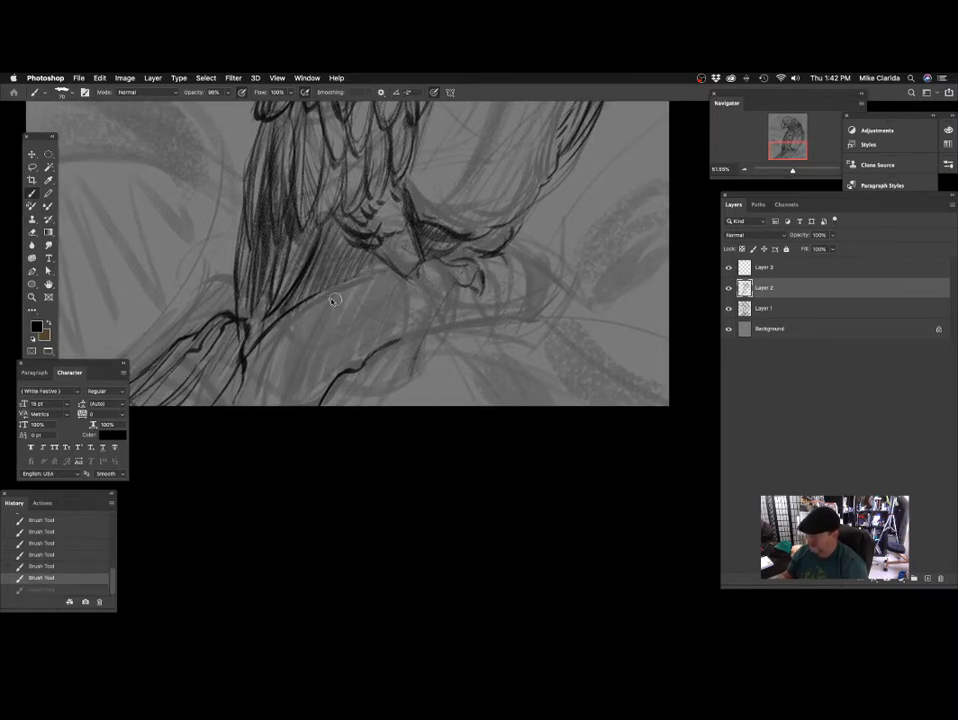
left_click_drag(379, 268, 367, 270)
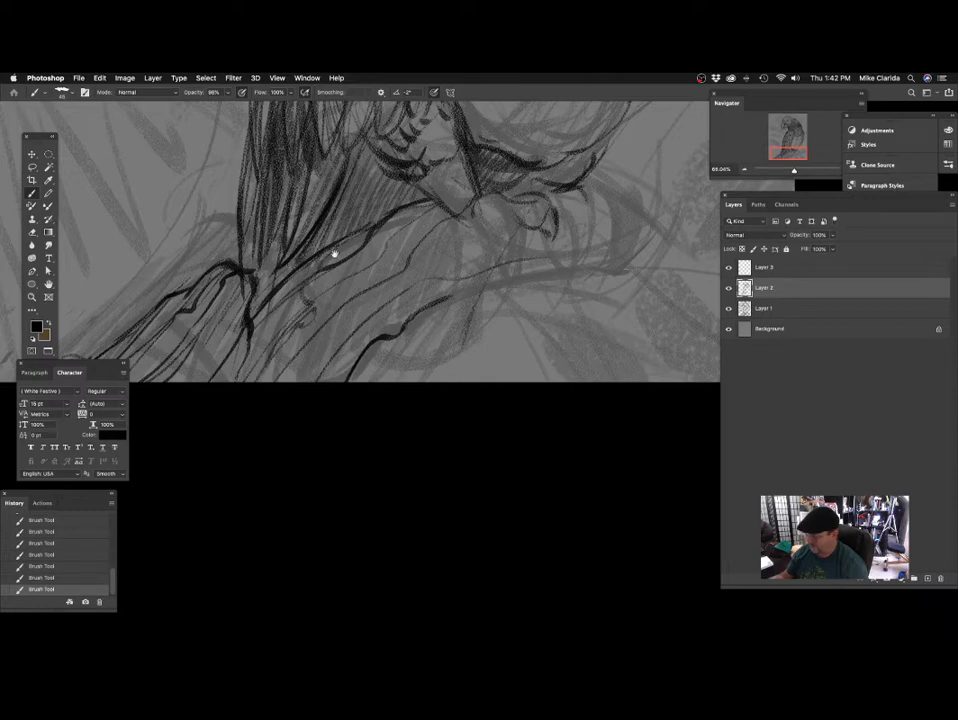
left_click_drag(334, 253, 338, 291)
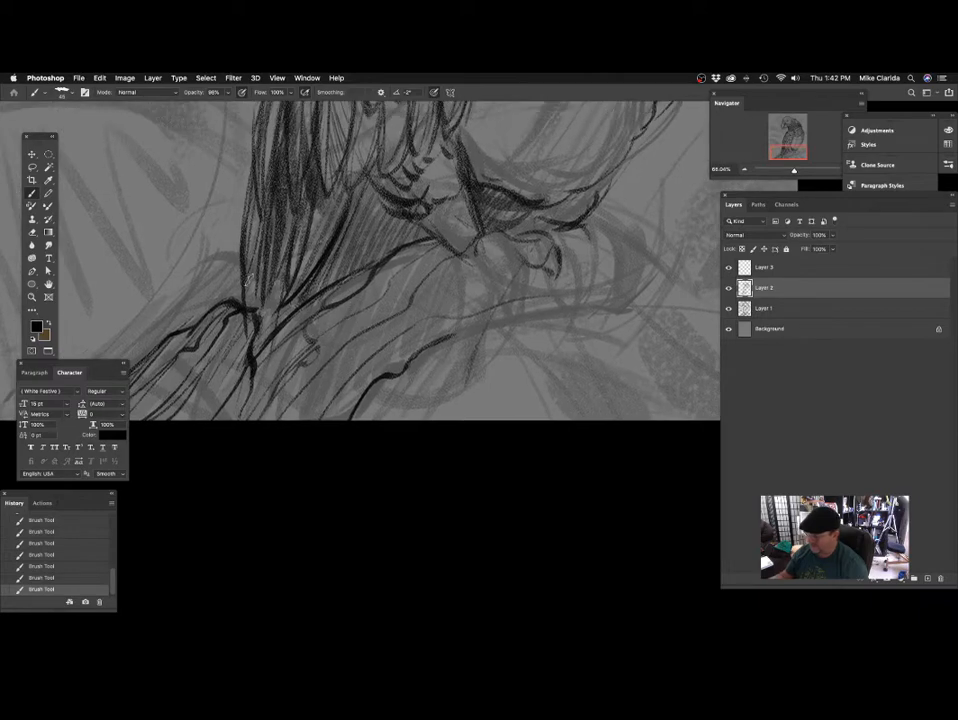
mouse_move(370, 330)
left_mouse_down()
mouse_move(310, 432)
mouse_move(287, 513)
left_mouse_up()
left_click_drag(256, 375, 287, 338)
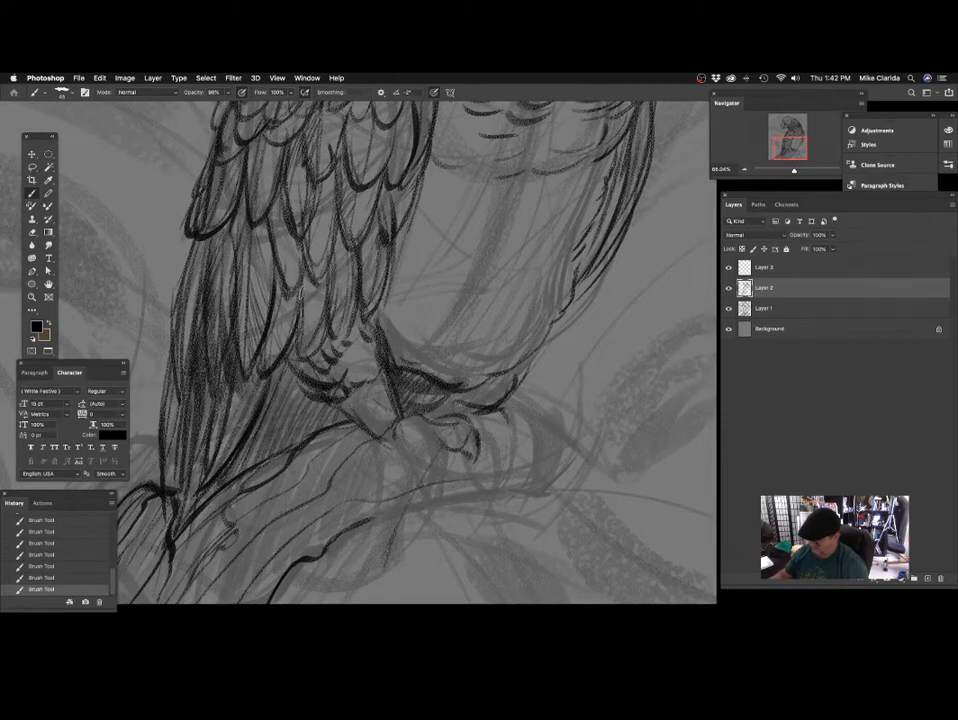
Shade the lowest wing feathers and the gap between the tail and near leg with broad strokes, varying a larger brush's size.
mouse_move(309, 400)
left_mouse_down()
mouse_move(340, 351)
mouse_move(311, 325)
mouse_move(228, 390)
left_mouse_up()
key("]")
key("]")
key("]")
key("]")
key("]")
left_click_drag(277, 312, 240, 365)
mouse_move(288, 282)
left_mouse_down()
mouse_move(250, 388)
mouse_move(290, 343)
left_mouse_up()
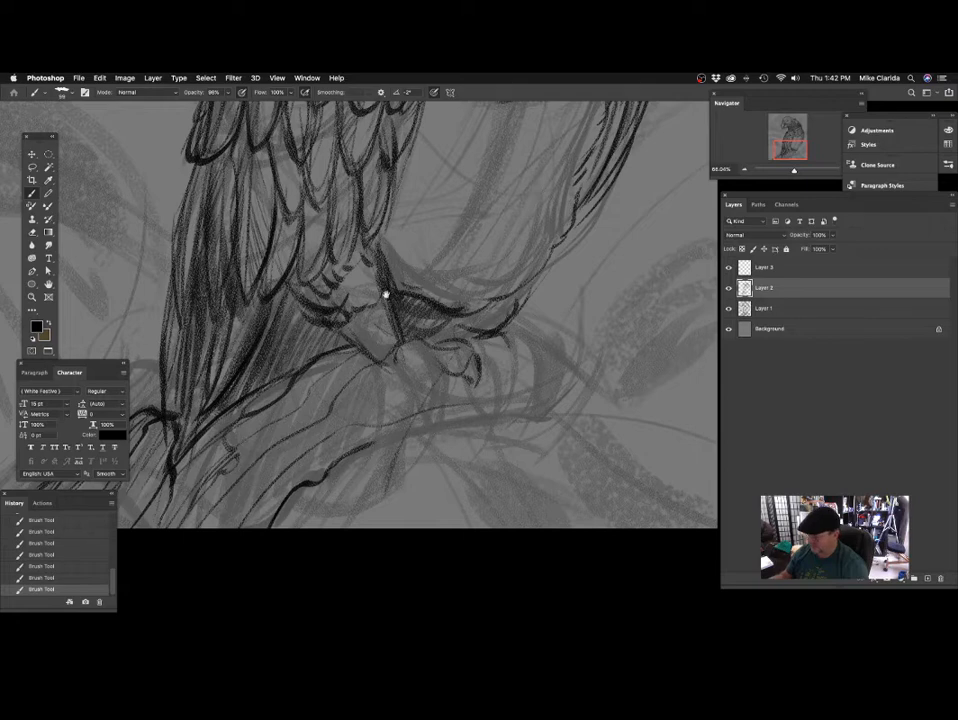
left_click_drag(385, 293, 339, 366)
key("[")
key("[")
key("[")
key("[")
key("[")
left_click_drag(254, 313, 250, 365)
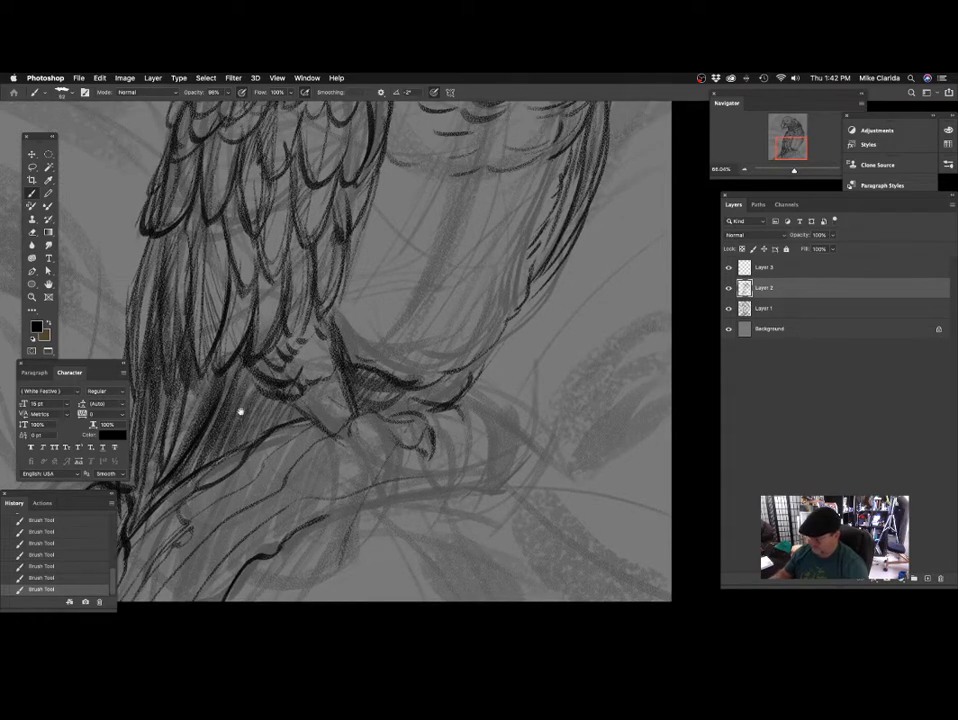
scroll(338, 321, "down", 6)
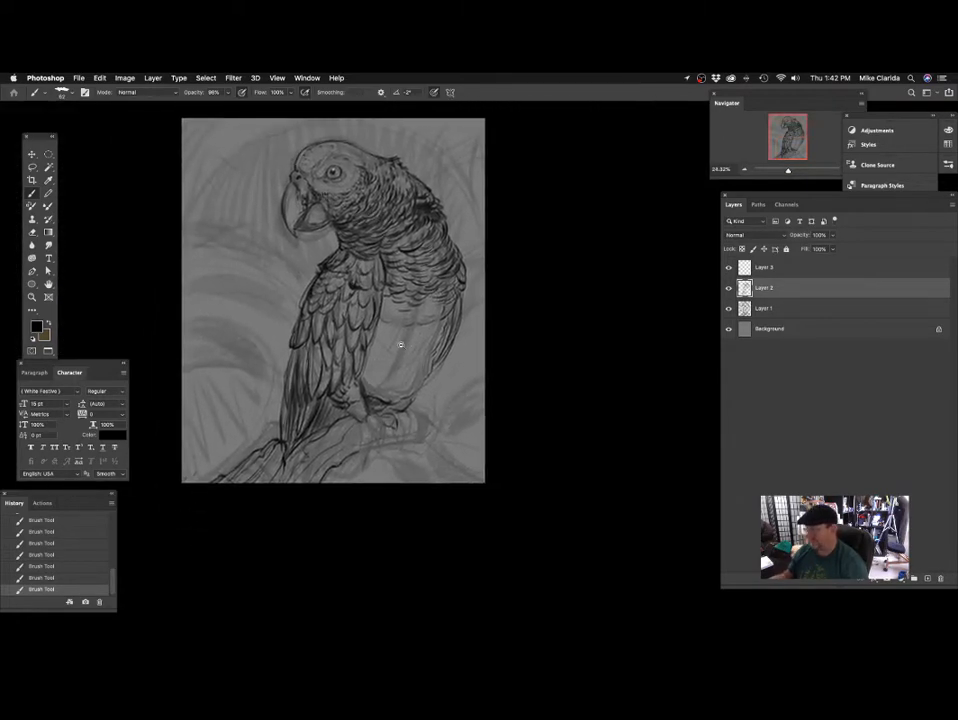
Darken the long lower wing feathers' edges and overlaps above the near leg with the brush reduced to 44.
scroll(406, 342, "up", 6)
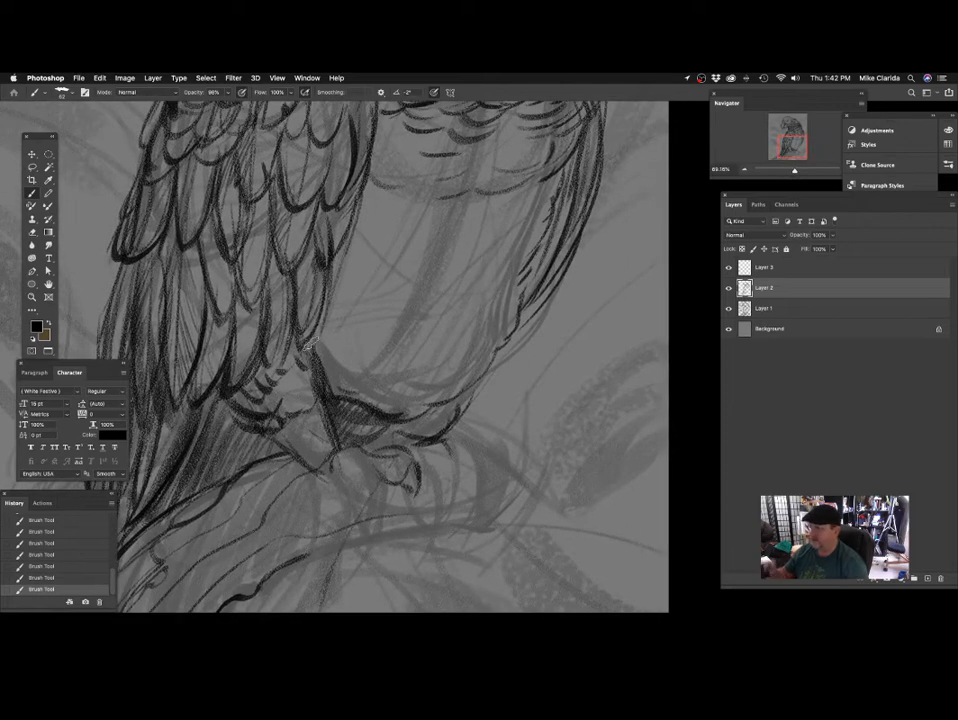
key("[")
key("[")
left_click_drag(313, 344, 317, 355)
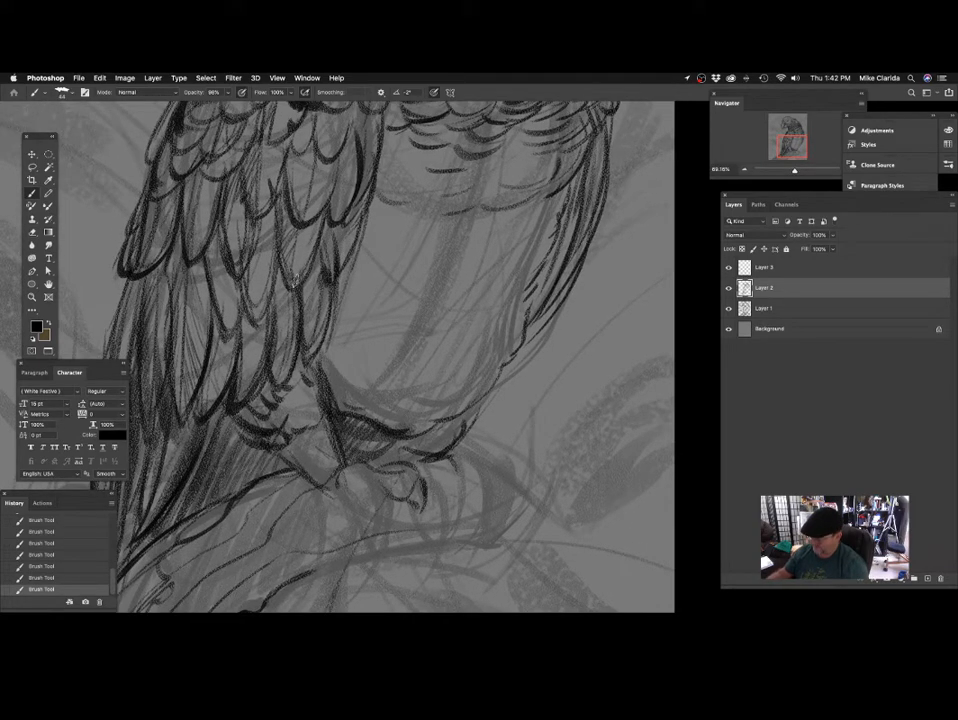
left_click_drag(321, 290, 304, 316)
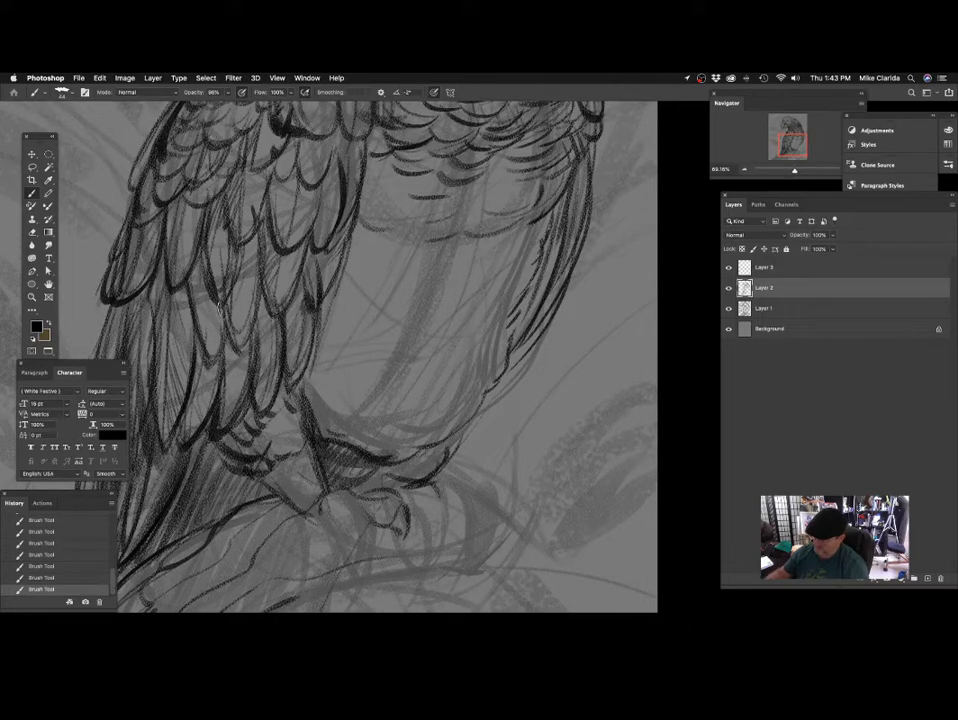
mouse_move(241, 355)
left_mouse_down()
mouse_move(257, 267)
mouse_move(216, 363)
mouse_move(191, 300)
mouse_move(261, 294)
mouse_move(234, 329)
left_mouse_up()
left_click_drag(219, 268, 229, 331)
left_click_drag(310, 275, 312, 314)
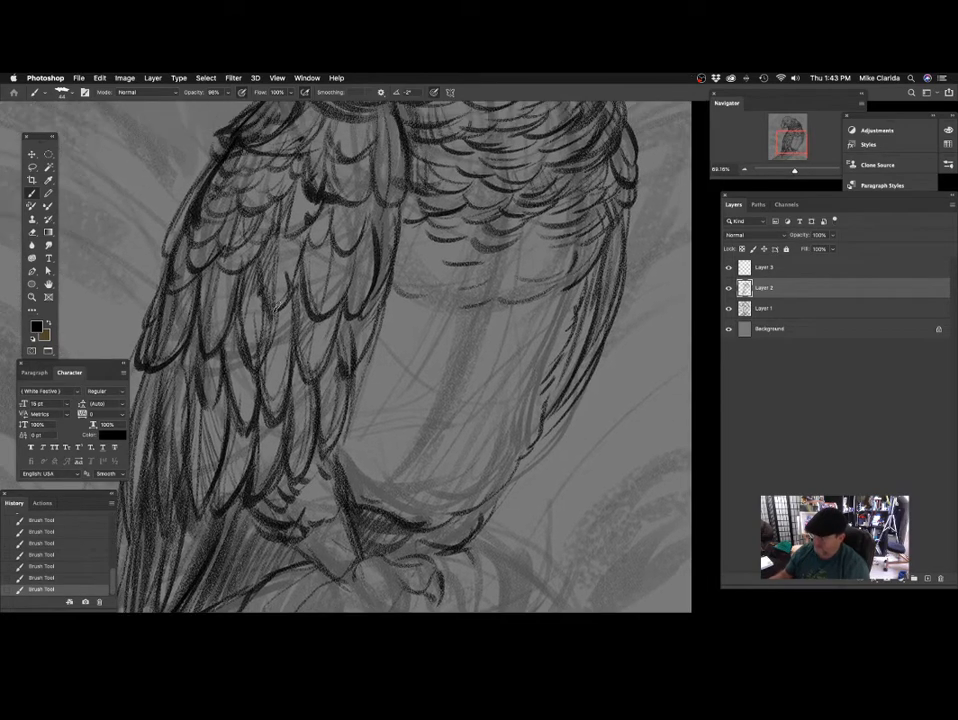
Reinforce the outlines and shadows of the middle and upper wing feathers up towards the shoulder.
left_click_drag(229, 267, 233, 271)
mouse_move(196, 198)
left_mouse_down()
mouse_move(168, 270)
mouse_move(187, 218)
left_mouse_up()
left_click_drag(322, 217, 286, 305)
left_click_drag(257, 239, 225, 255)
left_click_drag(386, 276, 359, 319)
mouse_move(254, 290)
left_mouse_down()
mouse_move(264, 293)
mouse_move(238, 288)
left_mouse_up()
left_click_drag(266, 246, 261, 272)
mouse_move(352, 245)
left_mouse_down()
mouse_move(383, 290)
mouse_move(283, 309)
left_mouse_up()
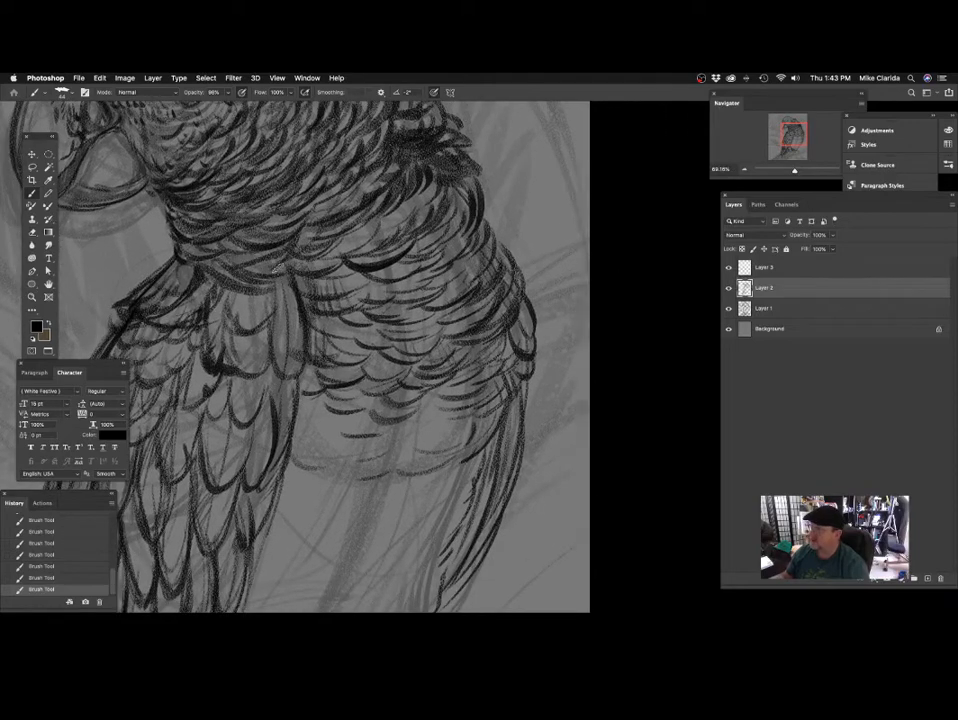
Deepen the shadow under the neck and add small scalloped feathers at the wing's shoulder with a size 31 brush.
left_click_drag(240, 262, 298, 280)
left_click_drag(333, 376, 343, 329)
left_click_drag(412, 272, 398, 287)
mouse_move(321, 325)
left_mouse_down()
mouse_move(329, 298)
mouse_move(274, 294)
left_mouse_up()
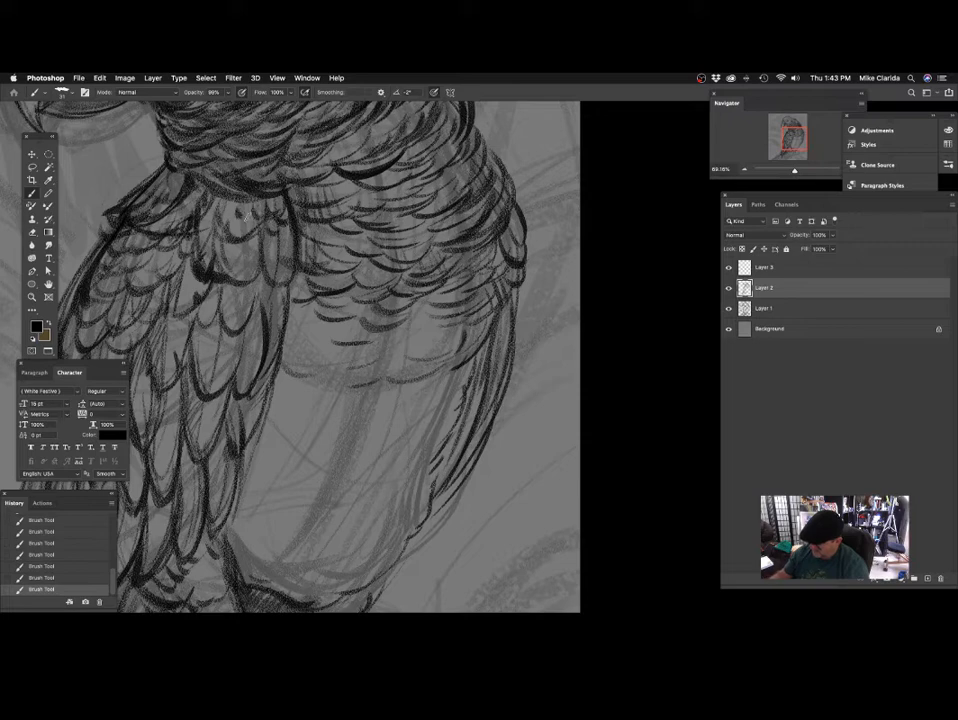
mouse_move(295, 240)
left_mouse_down()
mouse_move(293, 220)
mouse_move(348, 252)
left_mouse_up()
left_click_drag(293, 283, 306, 252)
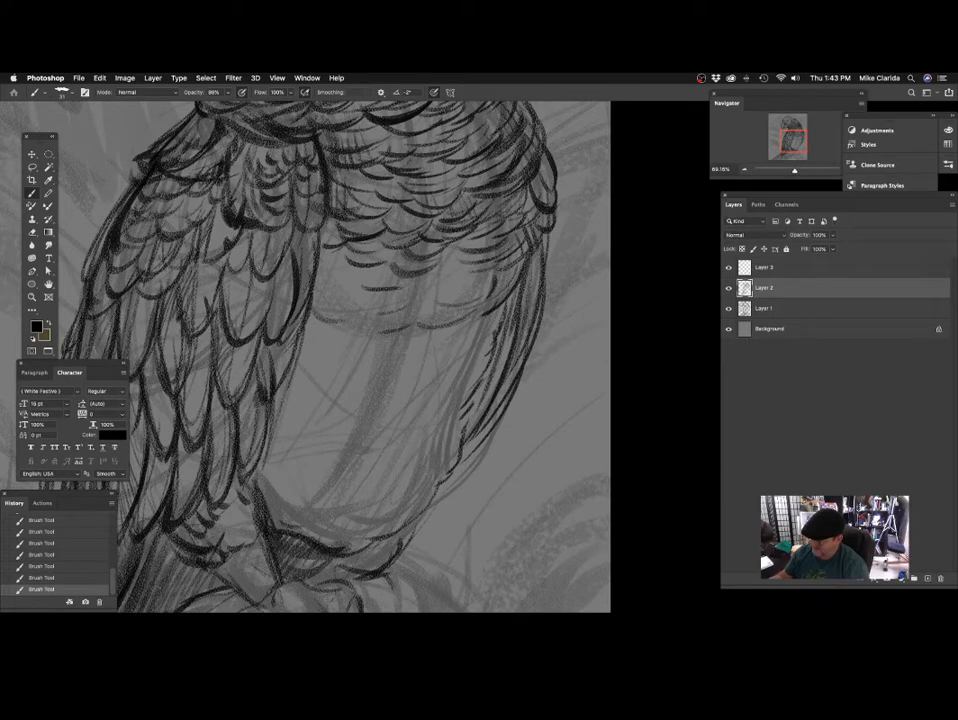
left_click_drag(298, 242, 278, 262)
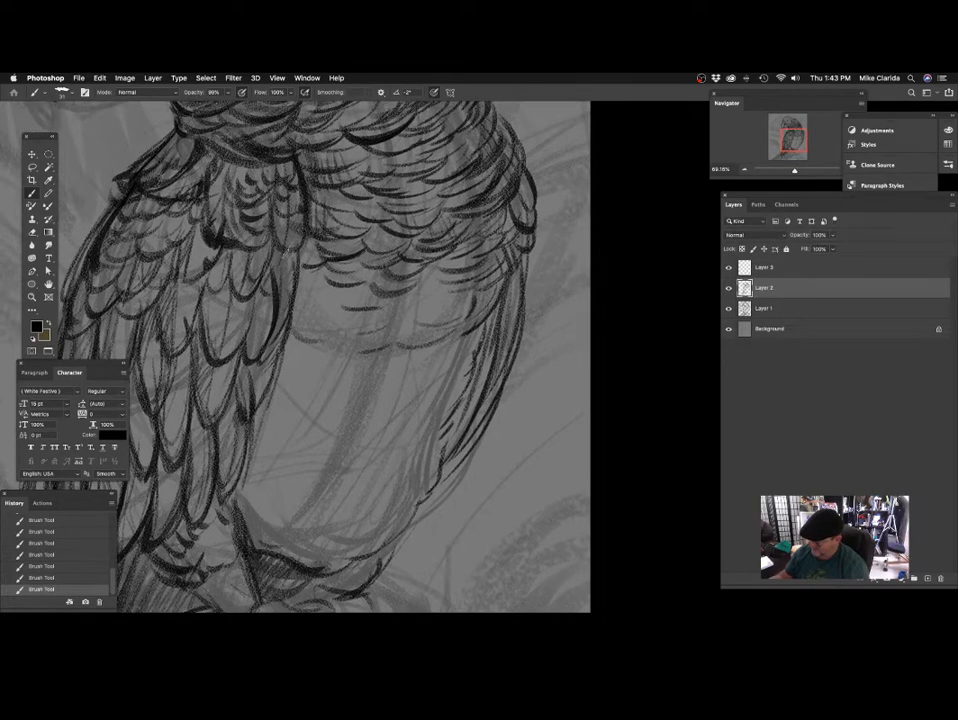
Touch up the wing's inner edge and start rows of short curved feather marks across the upper belly with a finer brush.
left_click_drag(329, 343, 318, 293)
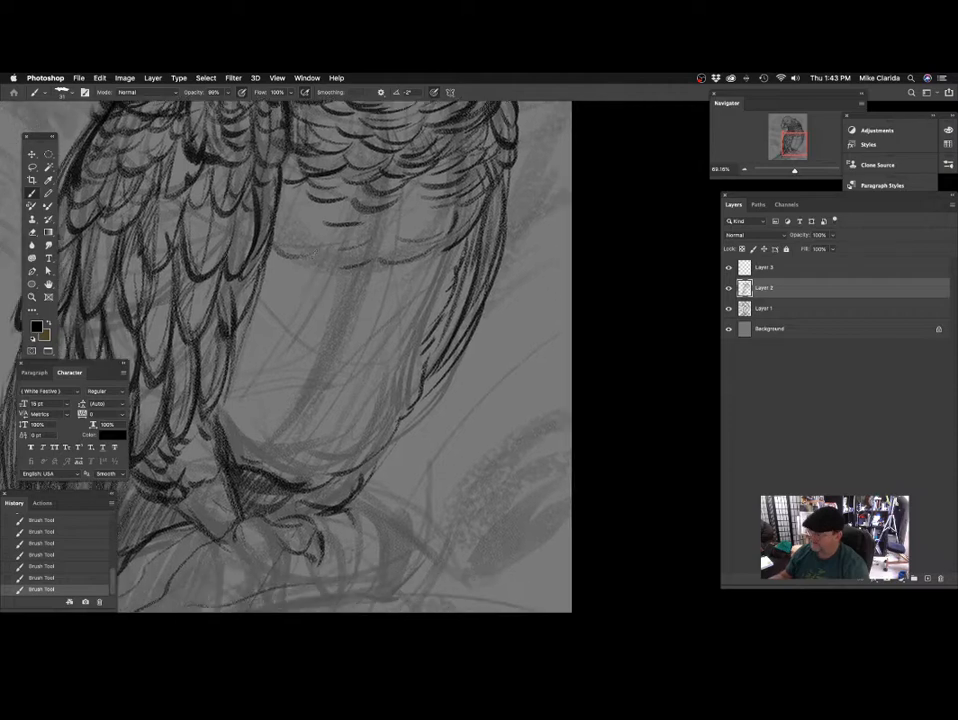
left_click_drag(277, 212, 248, 295)
left_click_drag(263, 252, 233, 335)
left_click_drag(385, 327, 354, 332)
left_click_drag(398, 321, 389, 342)
mouse_move(343, 312)
left_mouse_down()
mouse_move(364, 306)
mouse_move(383, 353)
mouse_move(386, 318)
mouse_move(396, 329)
mouse_move(362, 312)
mouse_move(419, 293)
mouse_move(408, 287)
mouse_move(453, 274)
mouse_move(433, 289)
mouse_move(490, 303)
left_mouse_up()
left_click_drag(339, 272, 367, 277)
left_click_drag(456, 290, 445, 304)
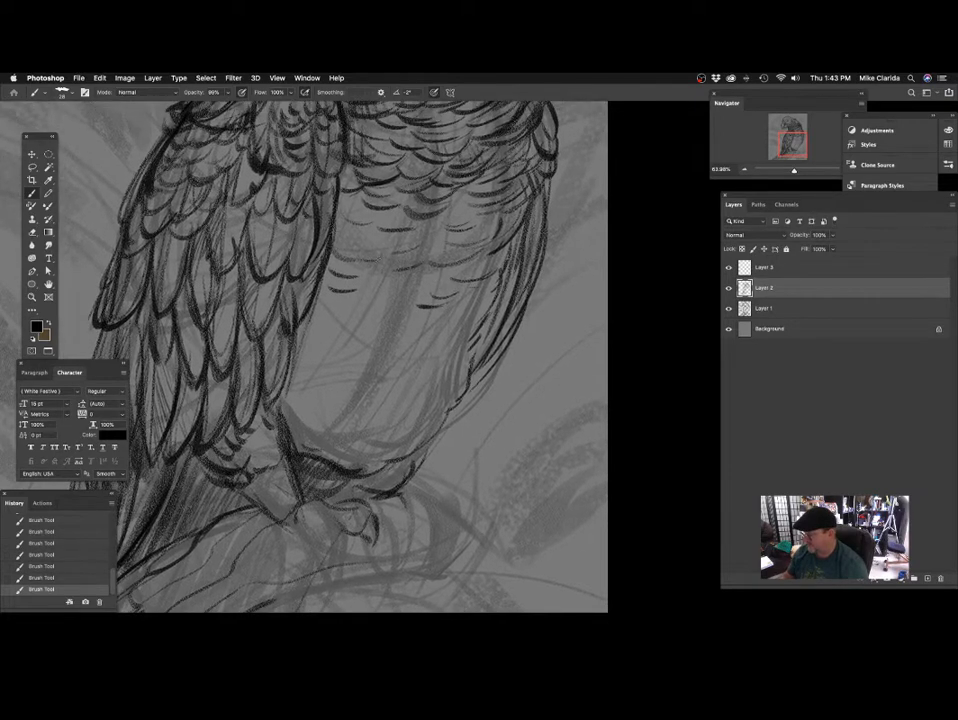
Continue the short curved feather marks down the middle of the belly with the size 28 brush.
mouse_move(388, 248)
left_mouse_down()
mouse_move(395, 238)
mouse_move(412, 273)
left_mouse_up()
left_click_drag(357, 296, 373, 300)
mouse_move(422, 309)
left_mouse_down()
mouse_move(390, 292)
mouse_move(404, 282)
left_mouse_up()
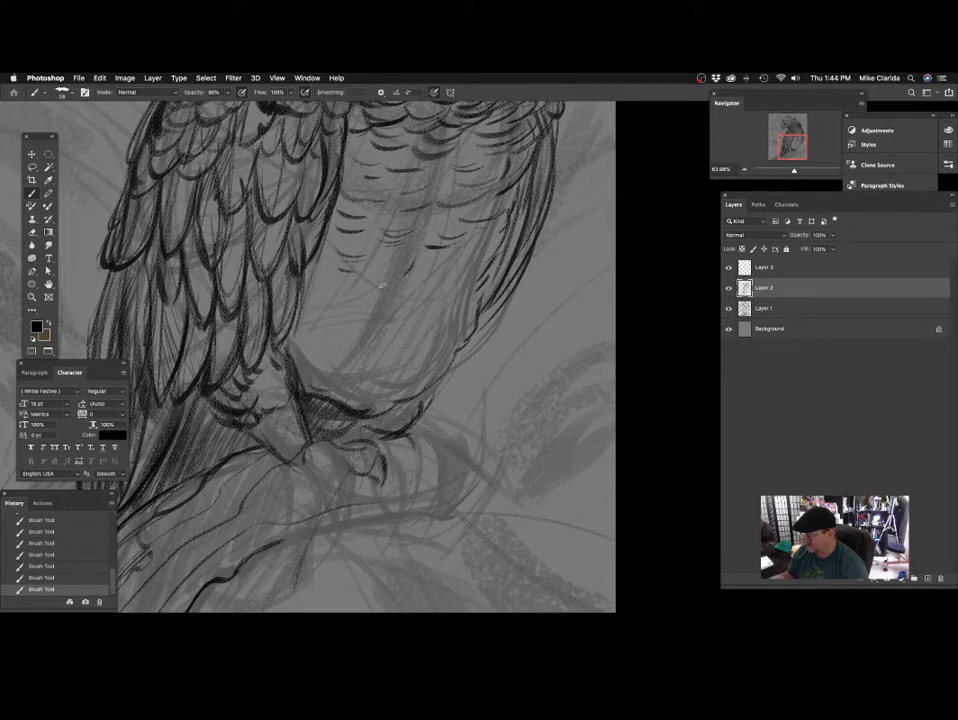
mouse_move(436, 227)
left_mouse_down()
mouse_move(430, 281)
mouse_move(407, 253)
left_mouse_up()
mouse_move(375, 318)
left_mouse_down()
mouse_move(421, 258)
mouse_move(415, 295)
left_mouse_up()
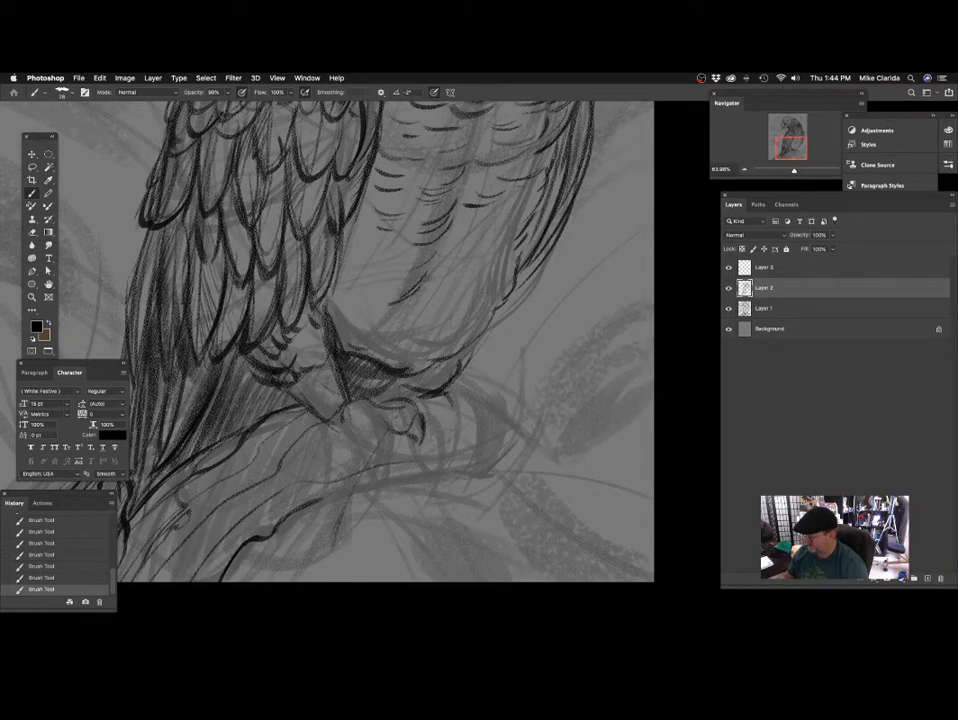
Fill the lower belly with curved feather strokes down to its underside above the legs.
left_click_drag(368, 320, 365, 345)
mouse_move(377, 291)
left_mouse_down()
mouse_move(414, 284)
mouse_move(415, 266)
left_mouse_up()
left_click_drag(427, 298, 436, 284)
mouse_move(366, 290)
left_mouse_down()
mouse_move(399, 299)
mouse_move(388, 329)
mouse_move(408, 343)
left_mouse_up()
left_click_drag(472, 334, 439, 379)
mouse_move(364, 353)
left_mouse_down()
mouse_move(416, 353)
mouse_move(401, 339)
left_mouse_up()
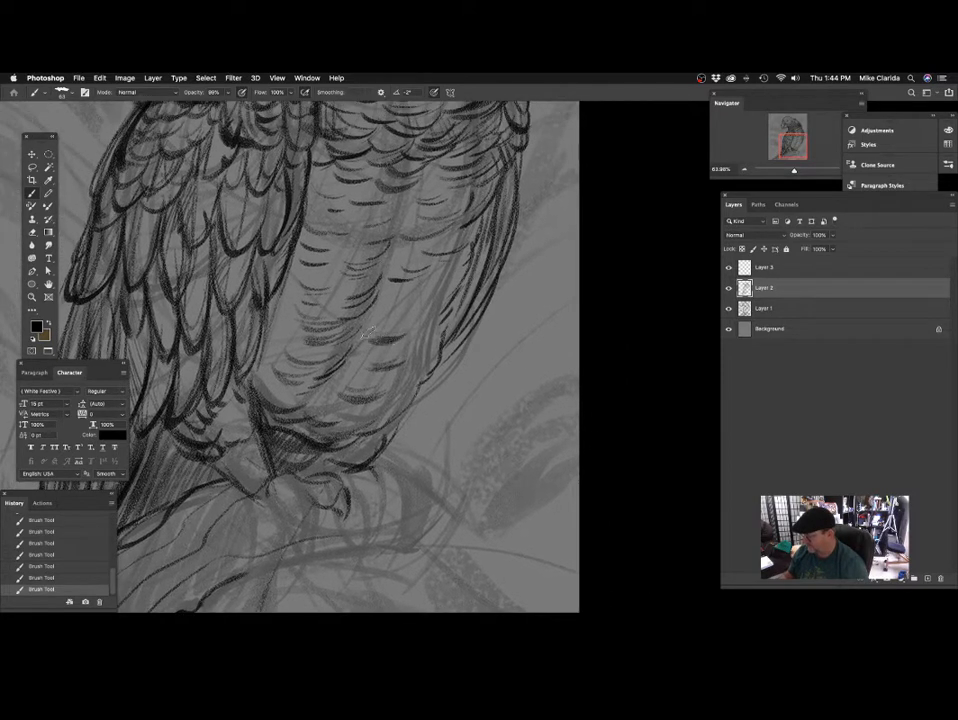
Shade the belly feathers and the belly's outer side with broader strokes of a size 63 brush.
left_click_drag(474, 308, 480, 330)
left_click_drag(391, 332, 412, 331)
mouse_move(447, 304)
left_mouse_down()
mouse_move(528, 348)
mouse_move(417, 314)
mouse_move(493, 402)
left_mouse_up()
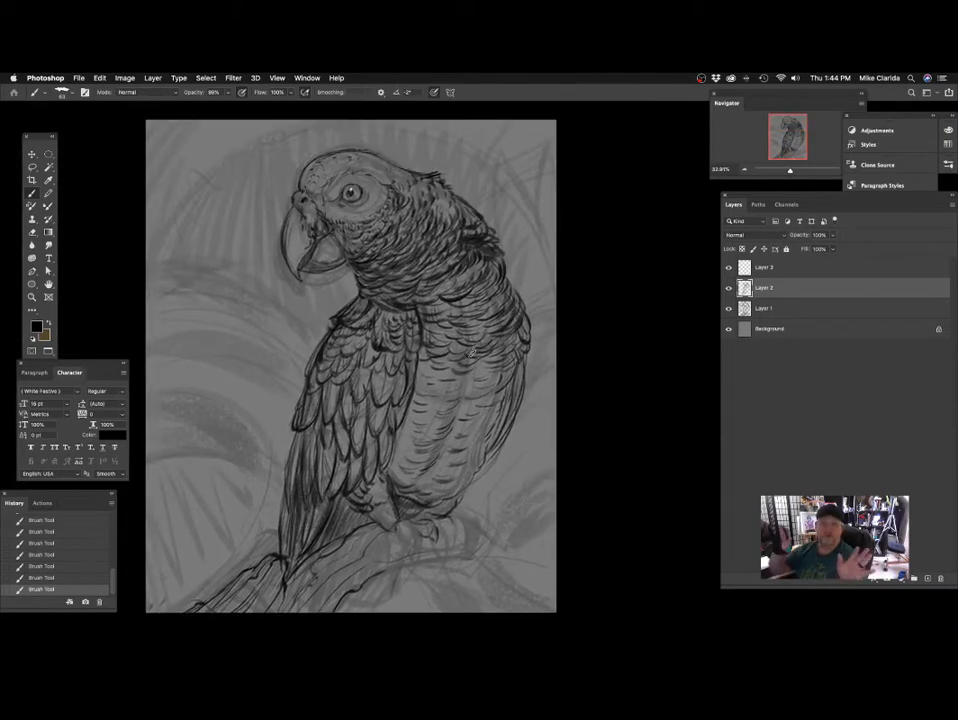
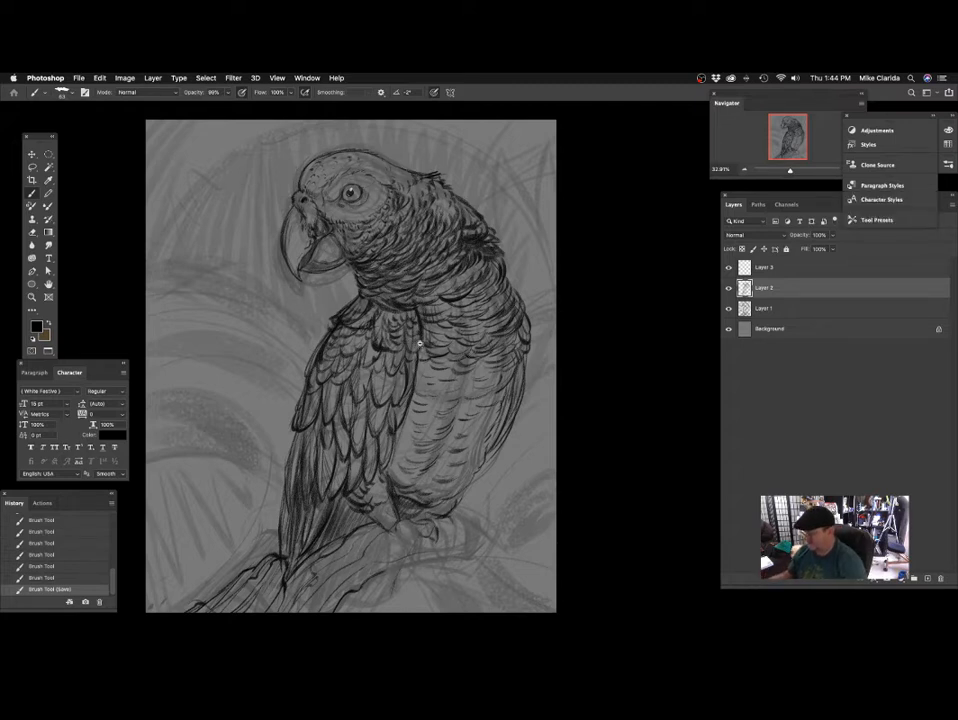
Add more shading strokes to the belly feathers, undo a stray stroke, and continue with a smaller size 47 brush.
scroll(419, 343, "up", 5)
scroll(432, 342, "down", 3)
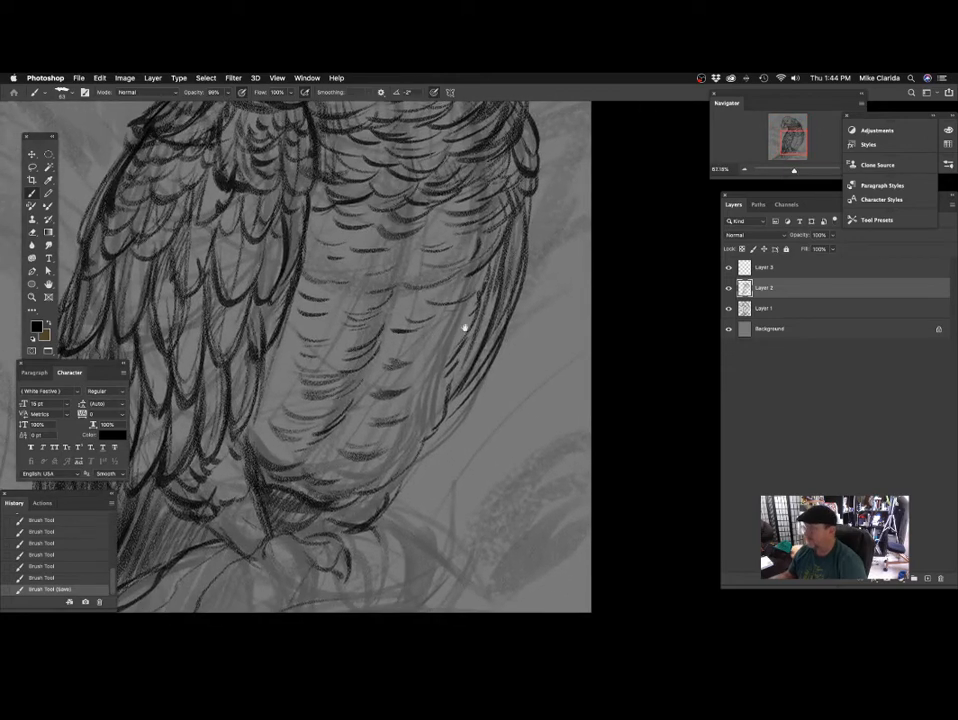
left_click_drag(479, 312, 450, 331)
left_click_drag(475, 317, 443, 334)
mouse_move(474, 322)
left_mouse_down()
mouse_move(450, 335)
mouse_move(438, 319)
left_mouse_up()
left_click_drag(470, 312, 438, 322)
scroll(471, 331, "left", 3)
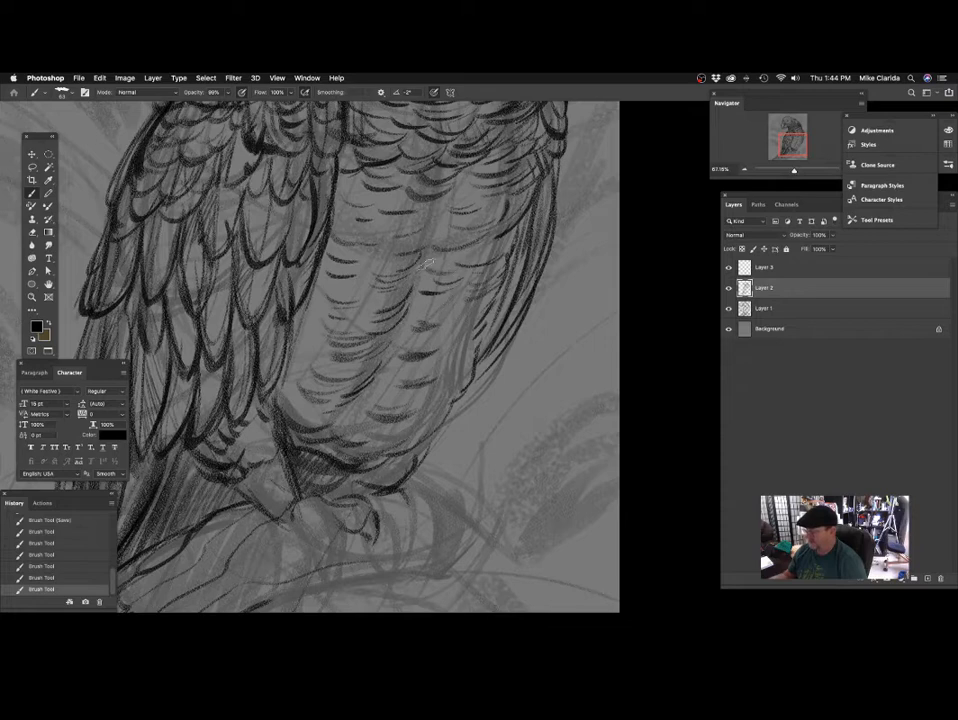
key("super+z")
mouse_move(449, 272)
left_mouse_down()
mouse_move(446, 293)
mouse_move(436, 282)
mouse_move(406, 283)
mouse_move(458, 272)
left_mouse_up()
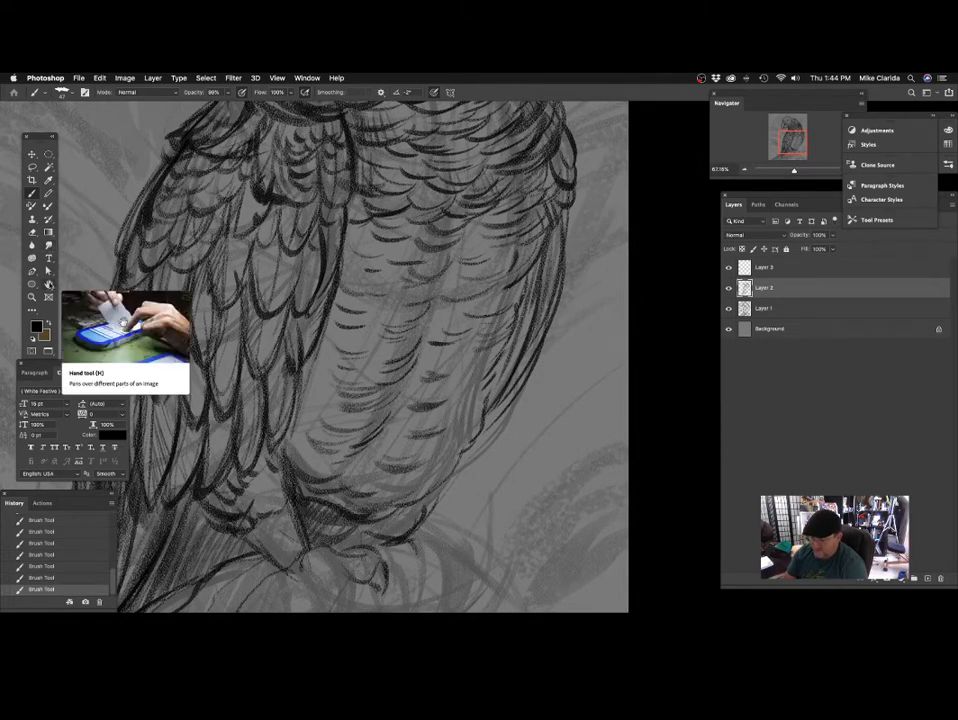
Shade the chest feathers beside the wing's upper inner edge with a broad size 110 brush.
left_click(48, 284)
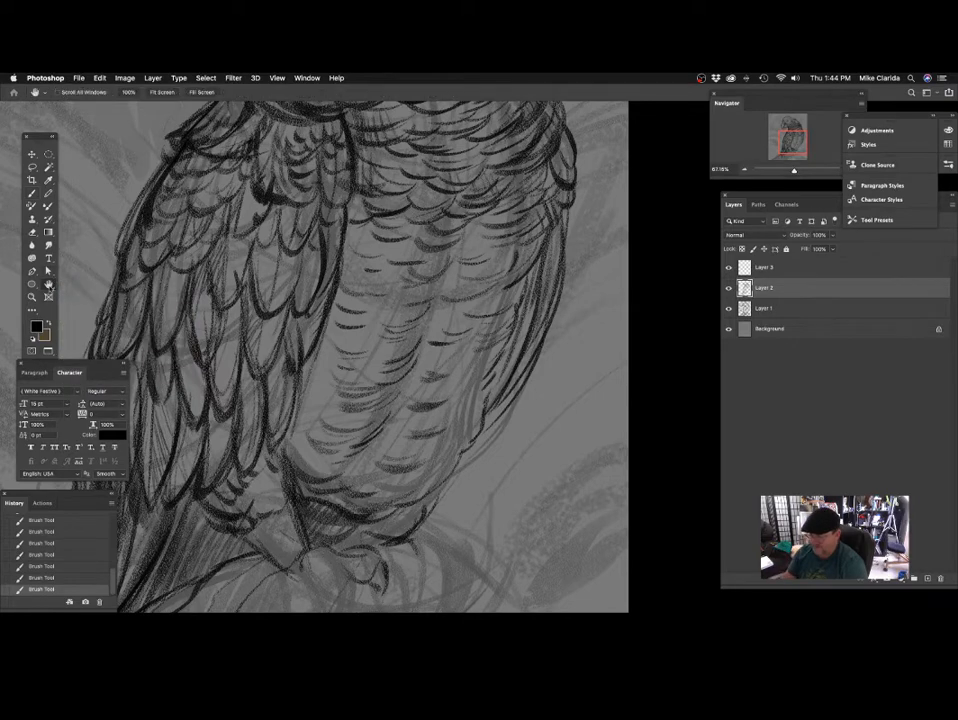
left_click_drag(202, 317, 232, 340)
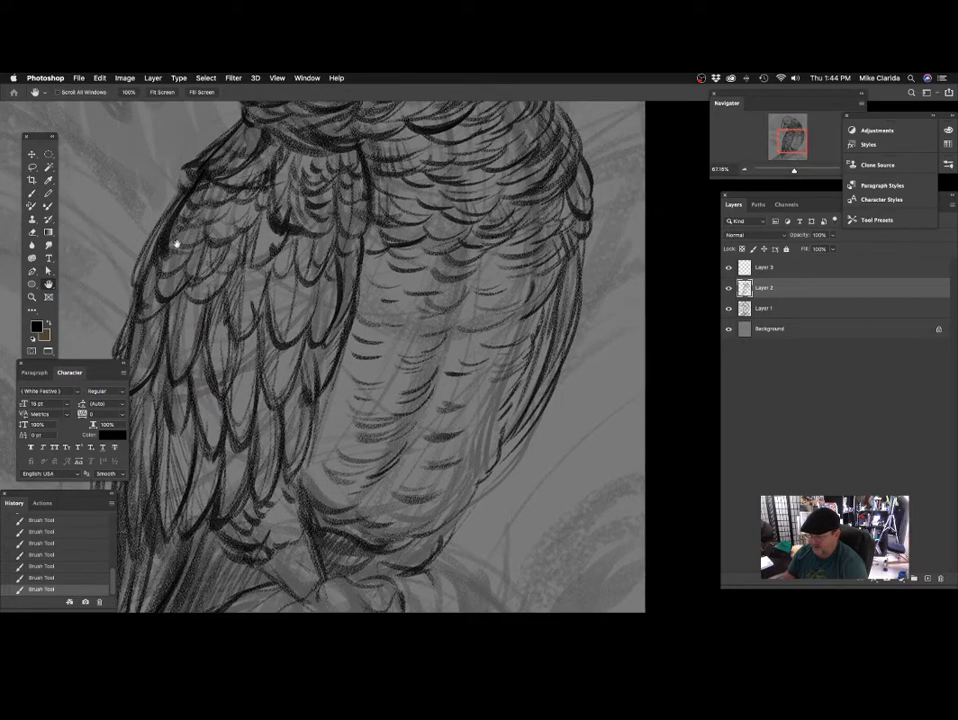
key("b")
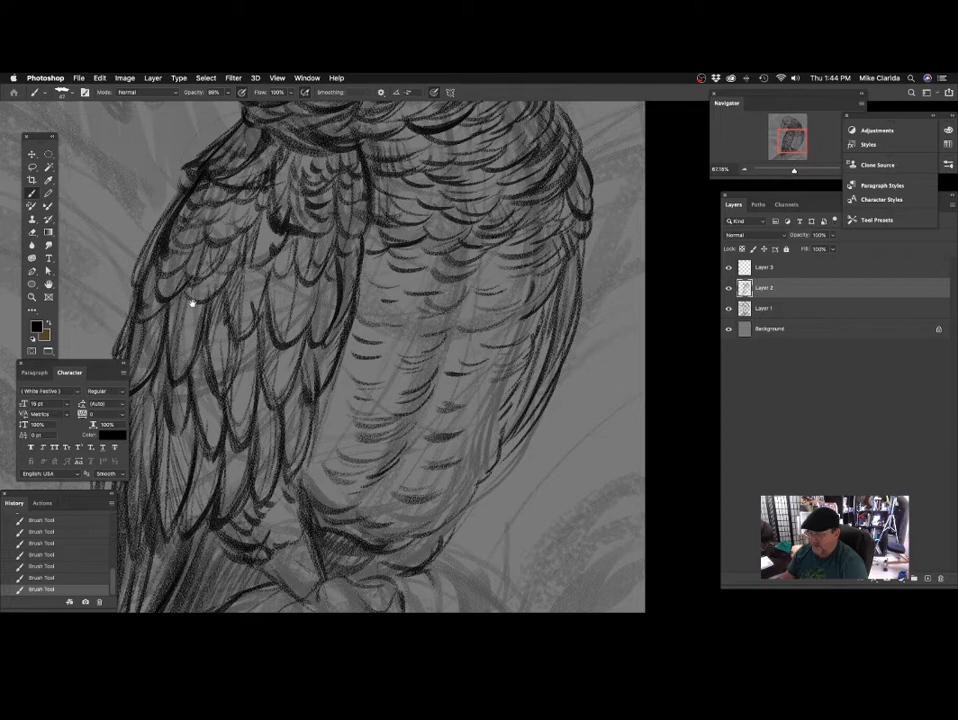
scroll(365, 378, "down", 10)
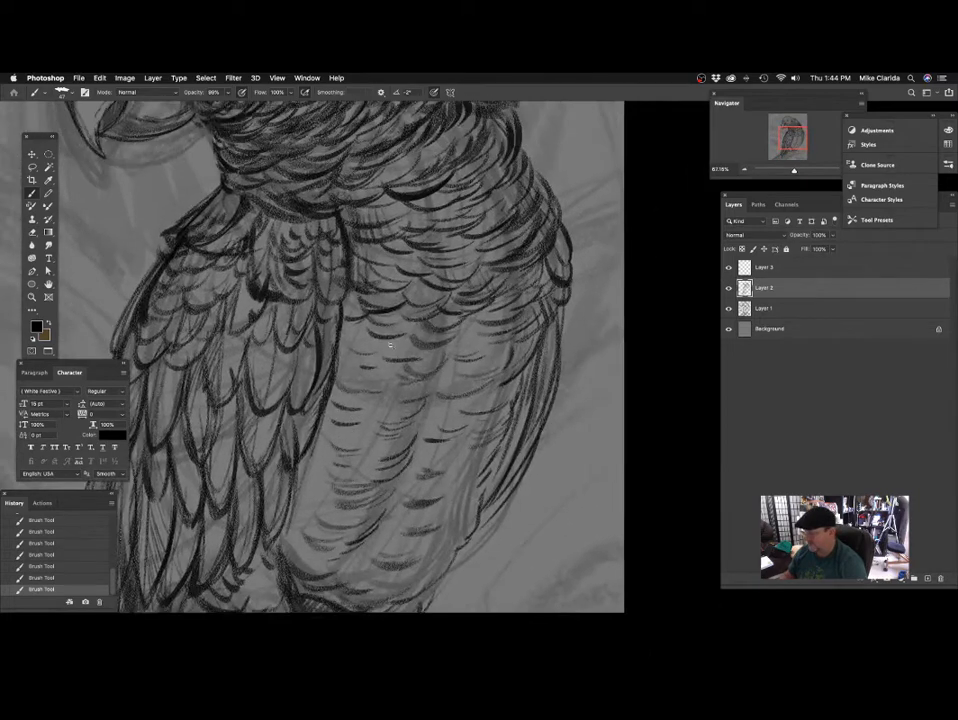
scroll(359, 371, "up", 3)
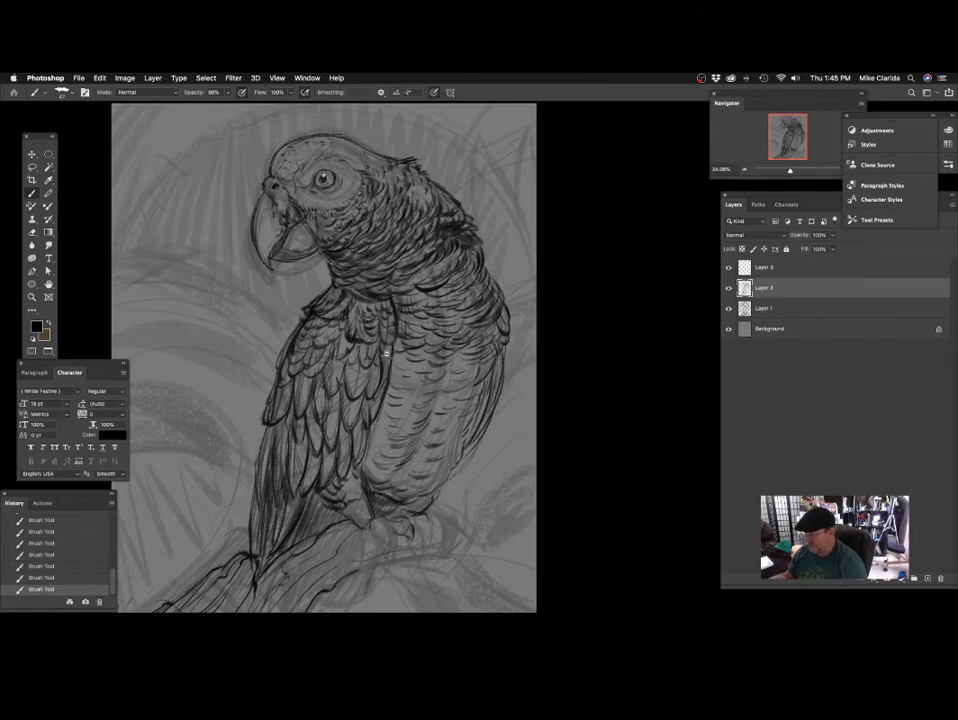
scroll(386, 353, "up", 10)
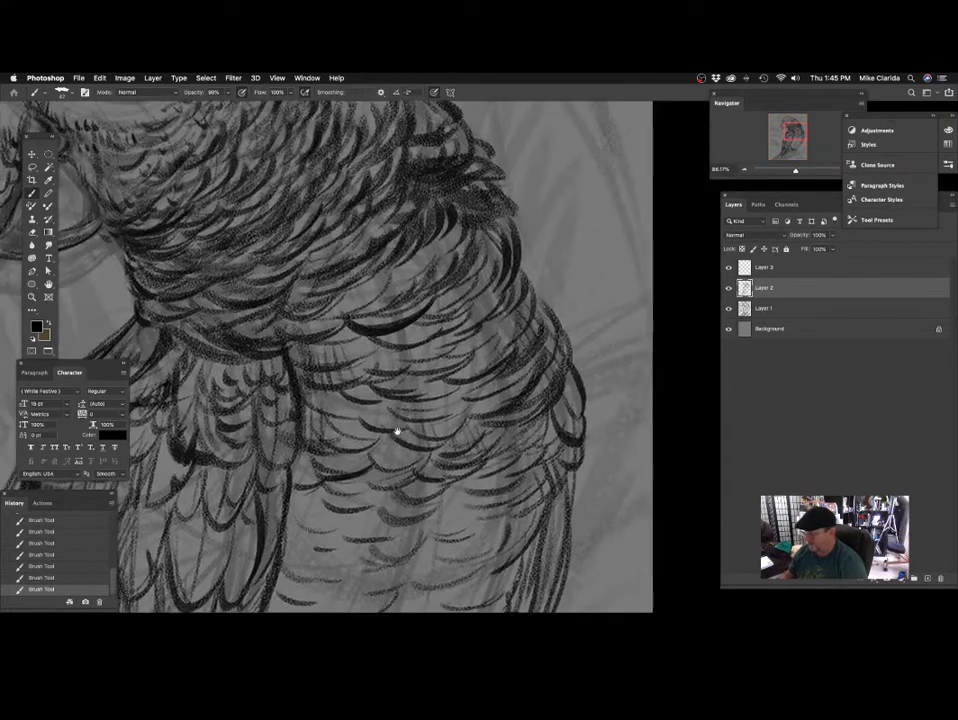
scroll(397, 431, "down", 3)
left_click_drag(386, 333, 404, 320)
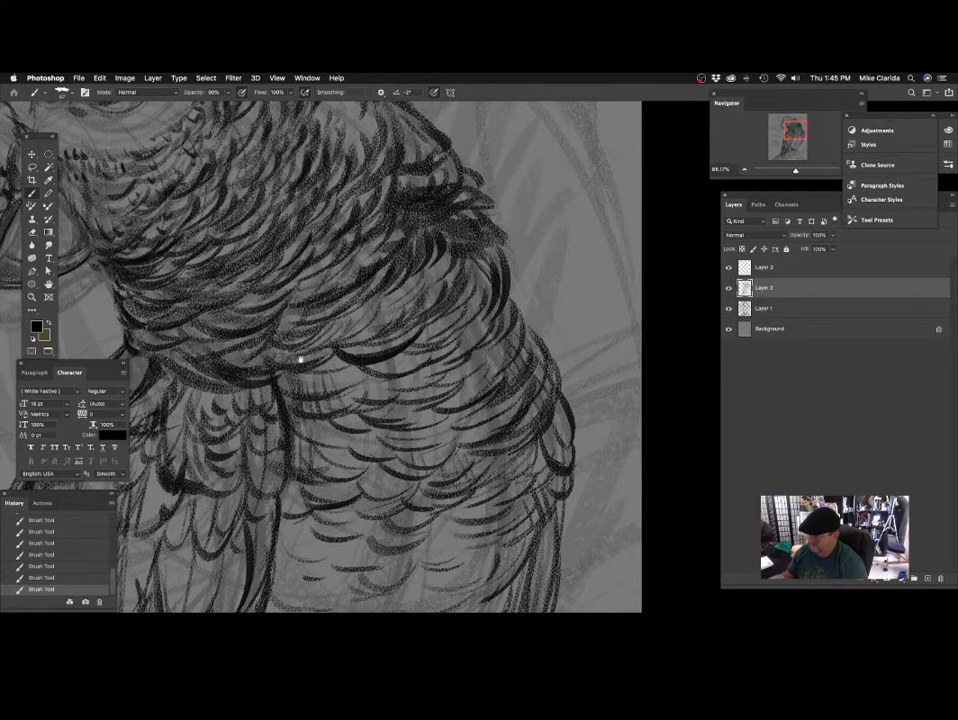
scroll(300, 360, "up", 2)
left_click_drag(387, 345, 384, 322)
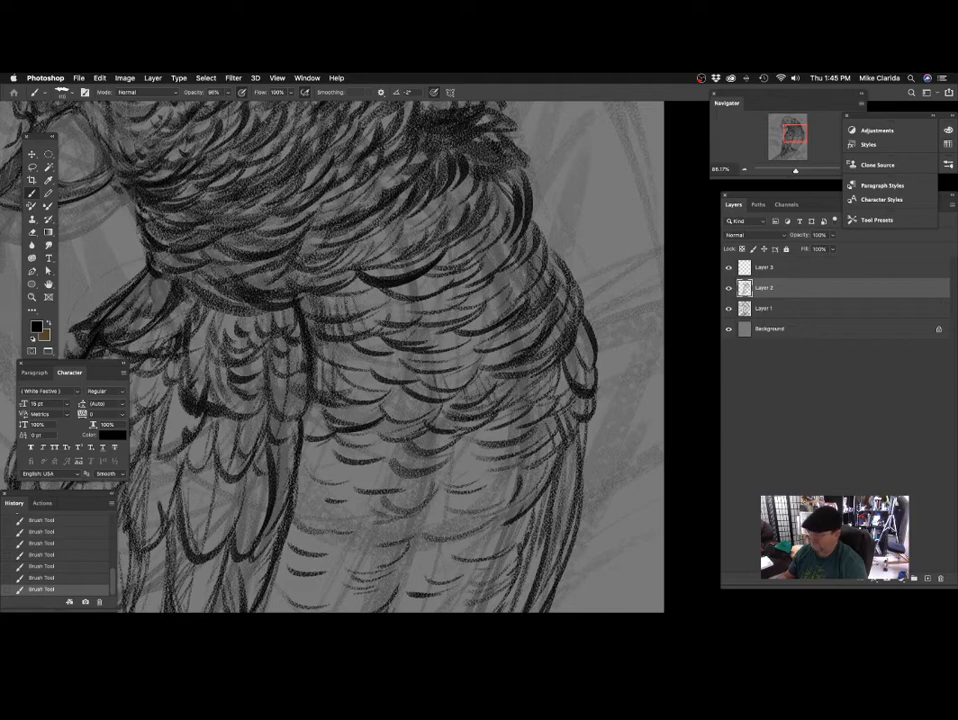
scroll(300, 322, "down", 2)
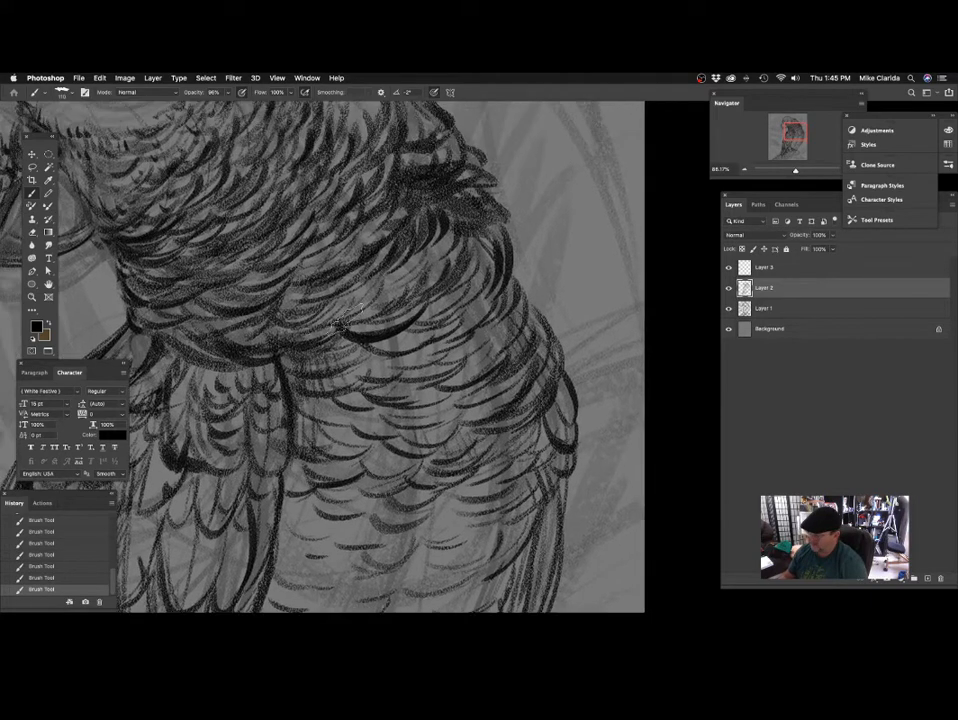
scroll(370, 314, "down", 2)
scroll(390, 285, "up", 3)
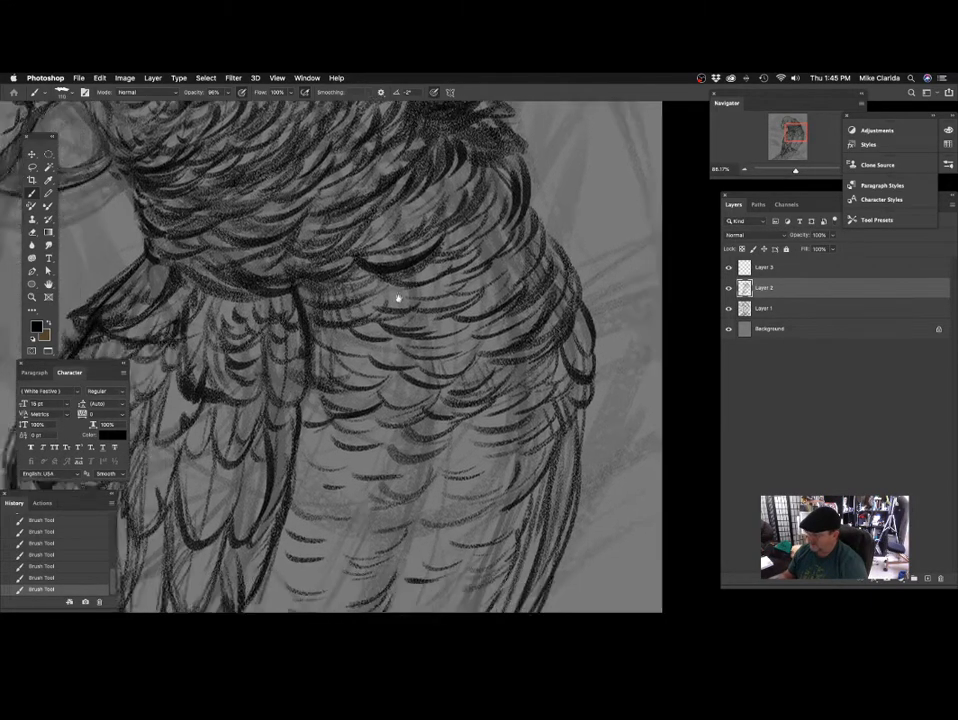
scroll(370, 306, "down", 2)
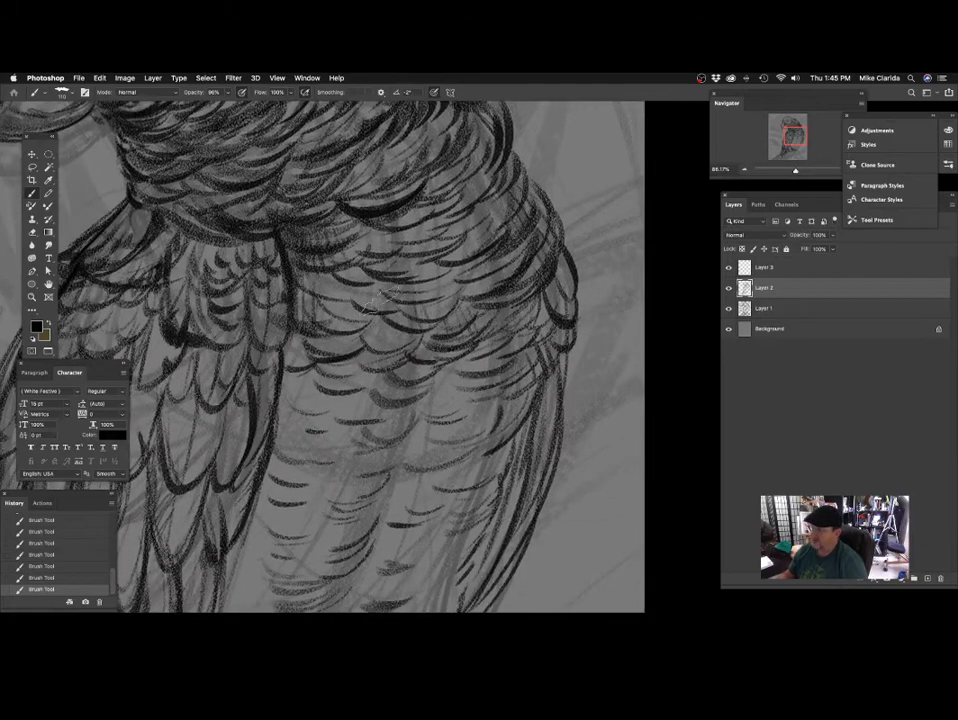
Shade the feathers across the chest's outer side with the size 110 brush and darken the back's outline with a smaller brush.
scroll(415, 391, "down", 2)
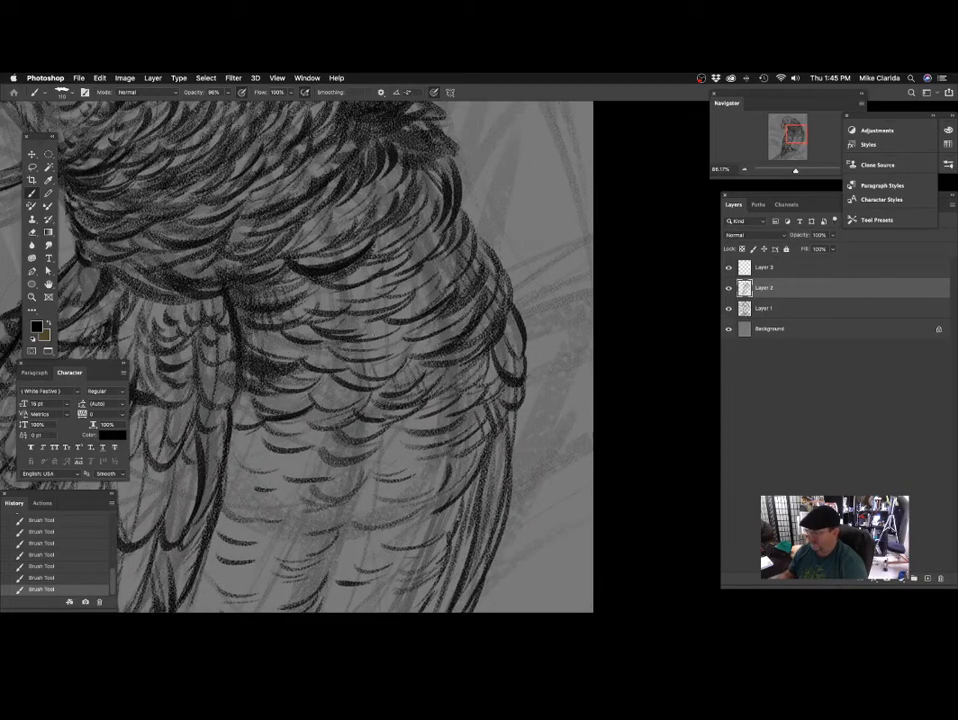
scroll(425, 353, "down", 3)
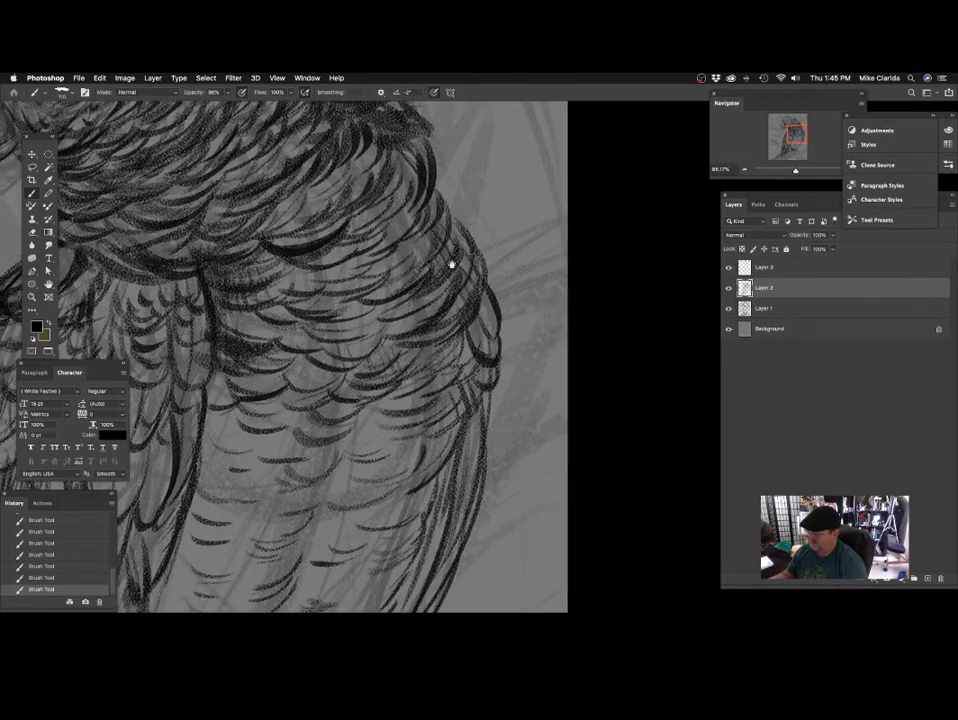
scroll(420, 275, "down", 1)
scroll(313, 346, "up", 2)
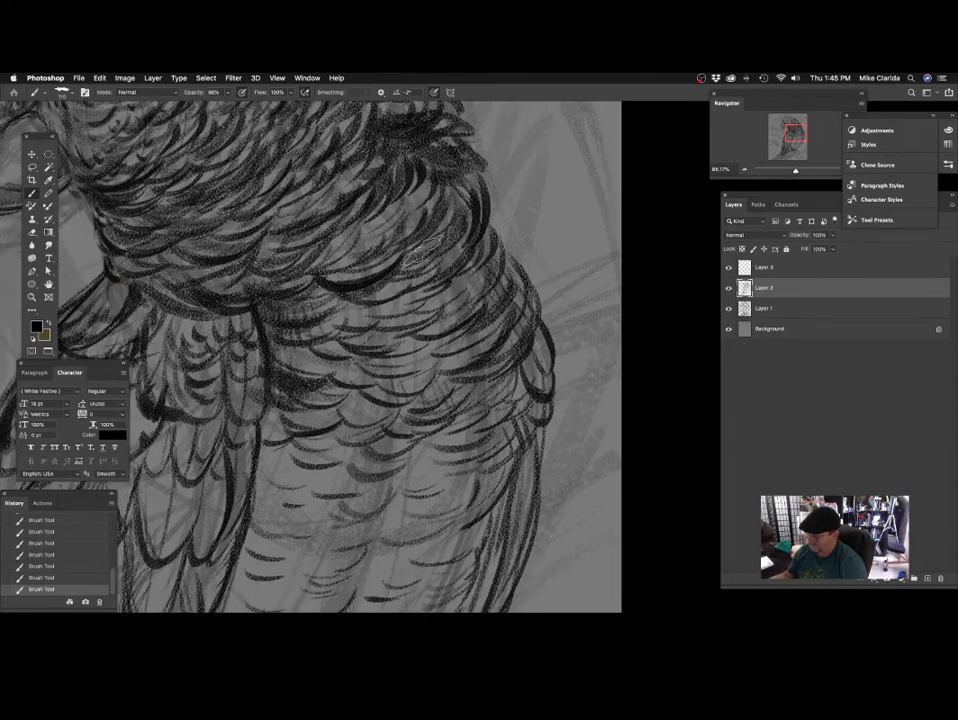
scroll(505, 304, "down", 2)
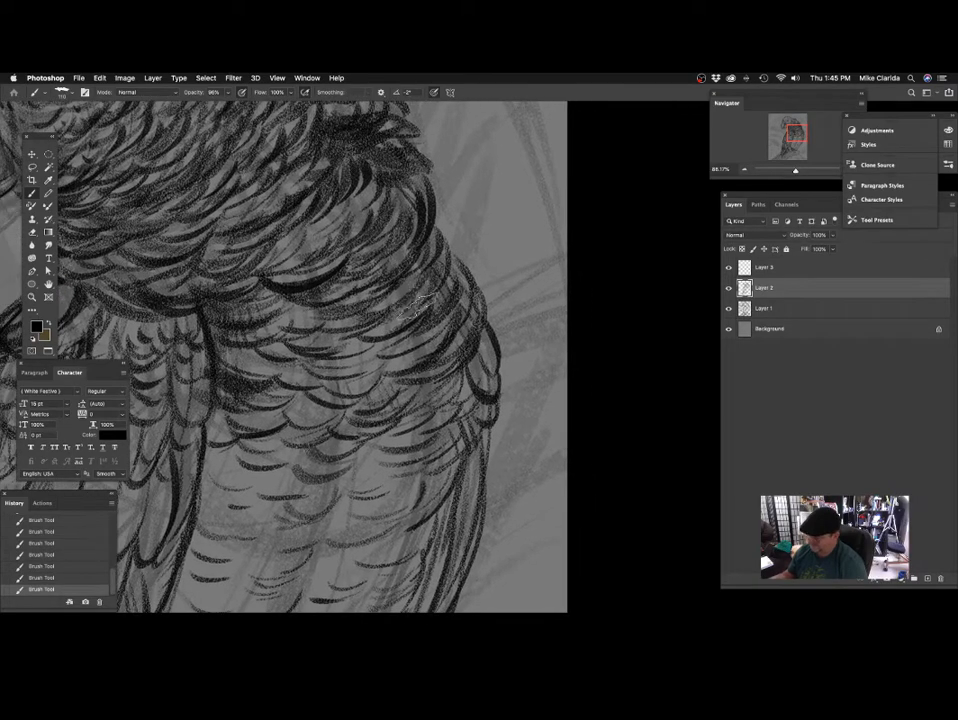
scroll(413, 306, "down", 2)
left_click_drag(341, 329, 333, 329)
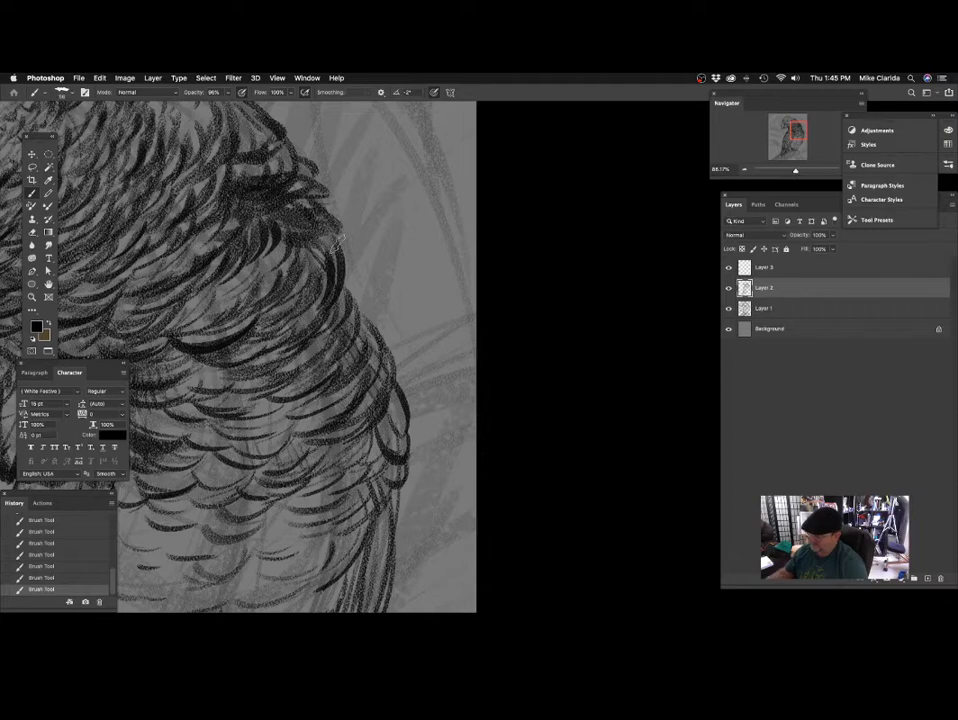
scroll(314, 363, "down", 3)
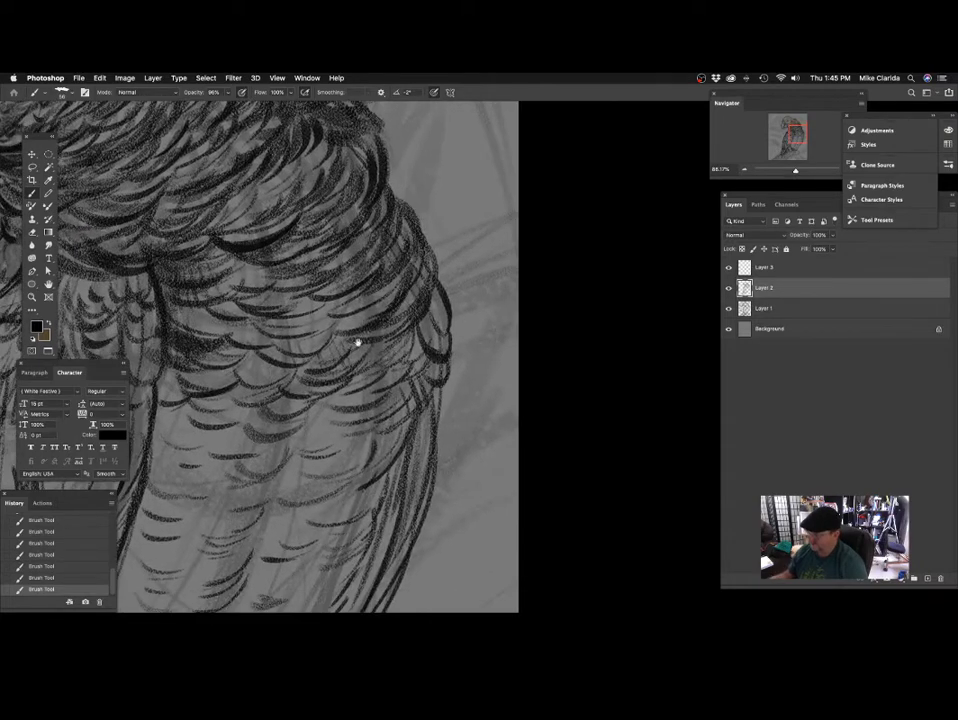
Shade the belly's outer edge from the shoulder down to its underside with broad brush strokes.
scroll(357, 342, "down", 3)
scroll(355, 370, "up", 2)
scroll(391, 353, "up", 3)
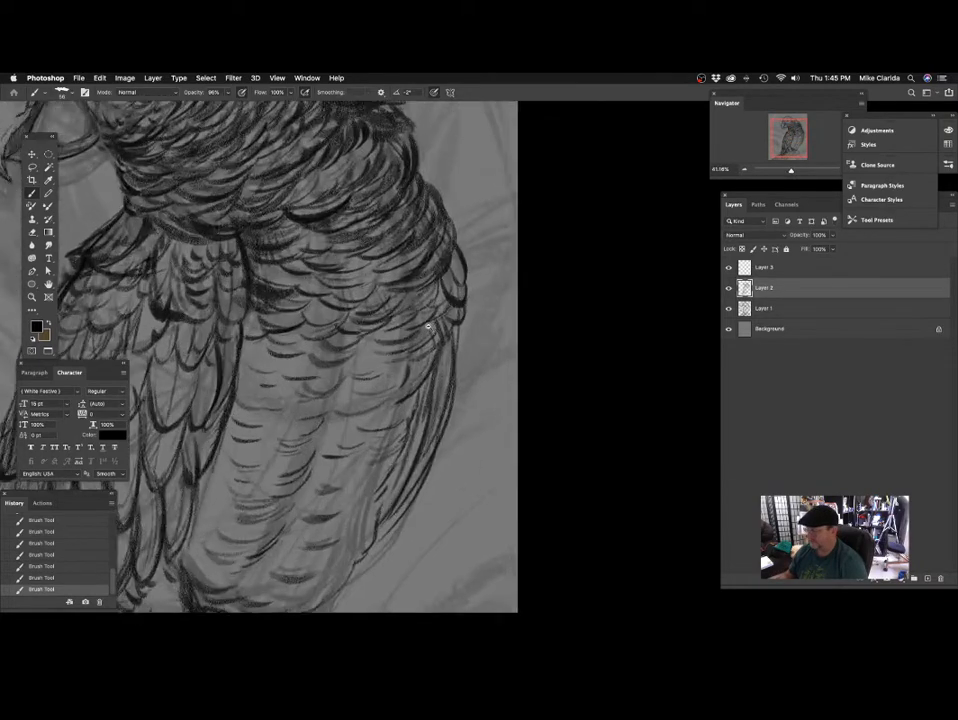
scroll(445, 333, "down", 3)
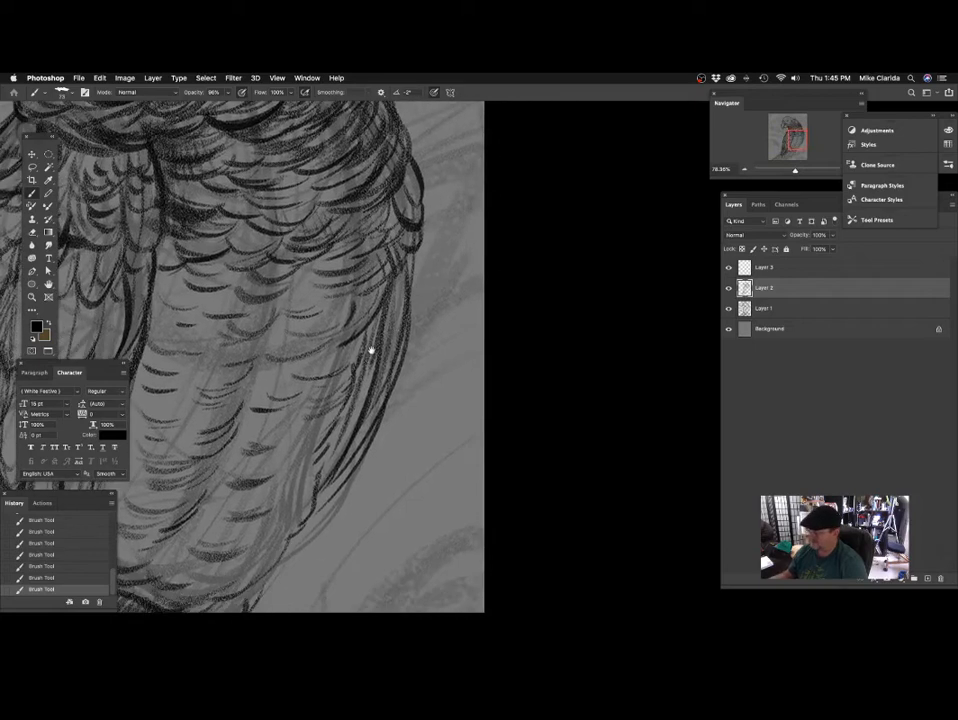
scroll(398, 367, "up", 1)
scroll(399, 366, "up", 1)
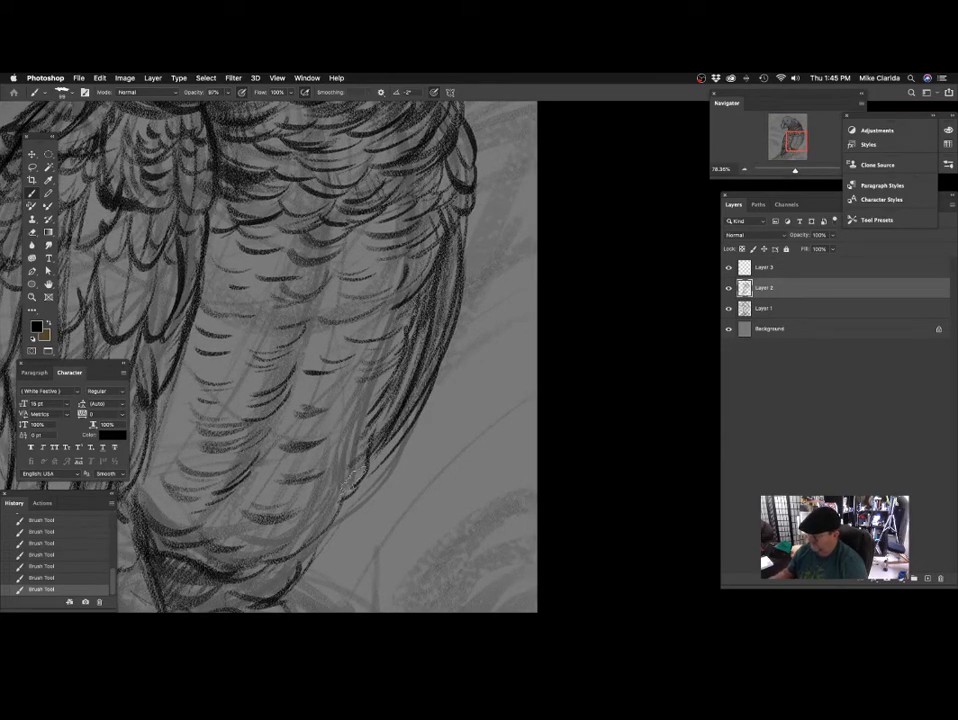
scroll(445, 293, "up", 1)
scroll(405, 347, "up", 1)
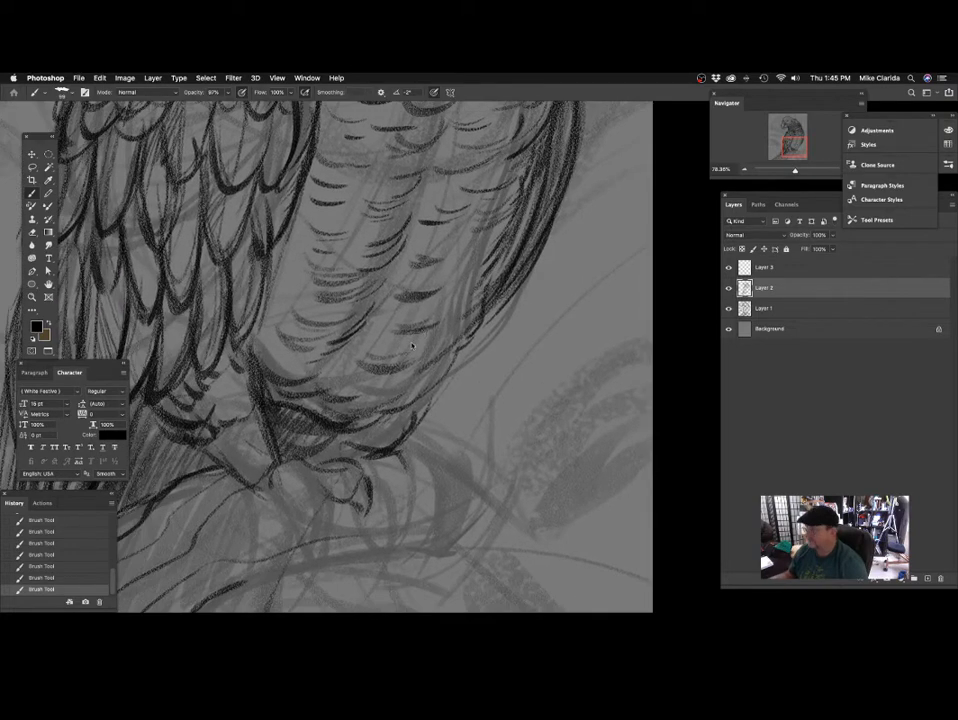
Draw the lower edge of the leg and begin the outer toe resting on the perch with a size 50 brush.
scroll(423, 400, "up", 1)
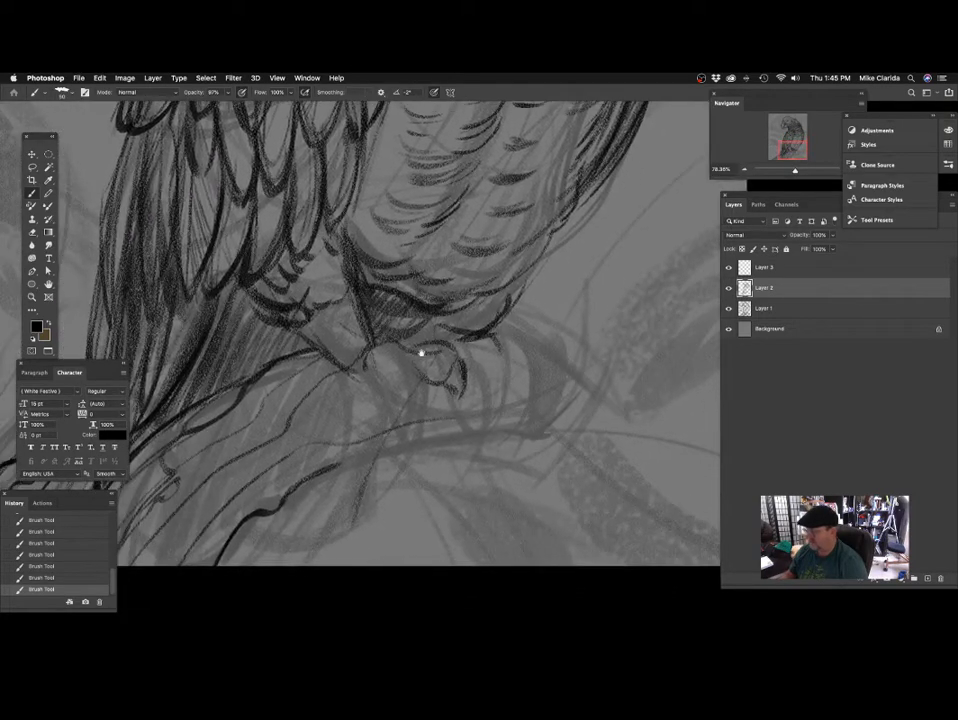
scroll(351, 385, "down", 1)
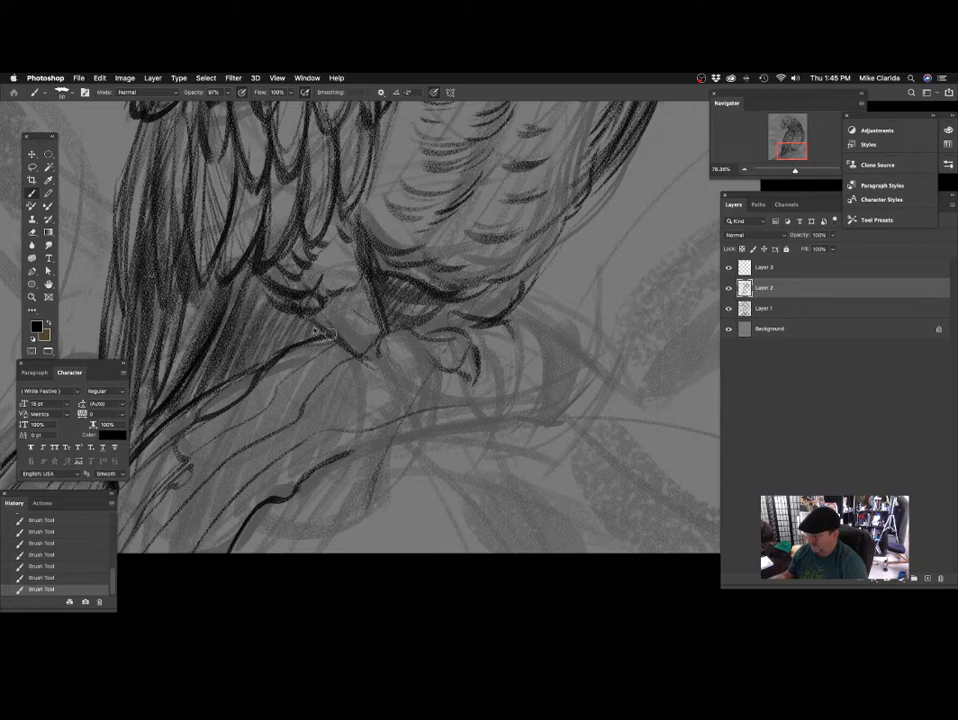
mouse_move(299, 343)
left_mouse_down()
mouse_move(314, 342)
mouse_move(316, 362)
mouse_move(335, 361)
left_mouse_up()
mouse_move(309, 352)
left_mouse_down()
mouse_move(342, 373)
mouse_move(328, 344)
mouse_move(343, 352)
mouse_move(301, 345)
left_mouse_up()
scroll(320, 355, "up", 1)
left_click_drag(327, 338, 274, 366)
mouse_move(423, 347)
left_mouse_down()
mouse_move(408, 346)
mouse_move(341, 286)
left_mouse_up()
left_click_drag(345, 334, 342, 332)
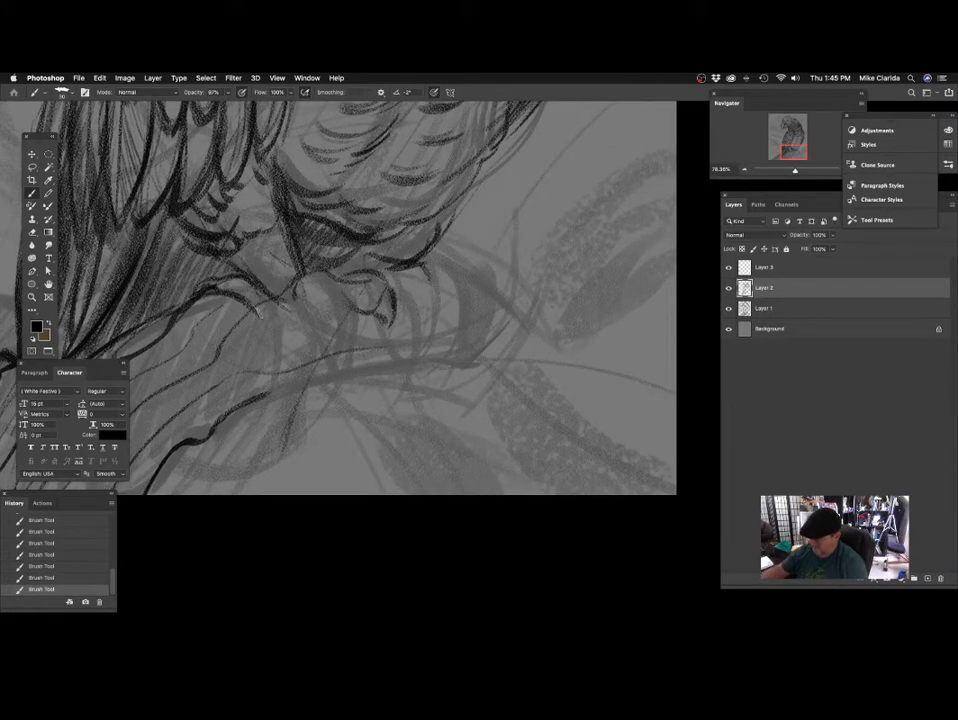
Extend the outer toe over the perch and sketch the neighbouring toes with small claws using a size 30 brush, undoing stray strokes.
mouse_move(192, 230)
left_mouse_down()
mouse_move(205, 247)
mouse_move(224, 248)
left_mouse_up()
left_click_drag(409, 296, 425, 280)
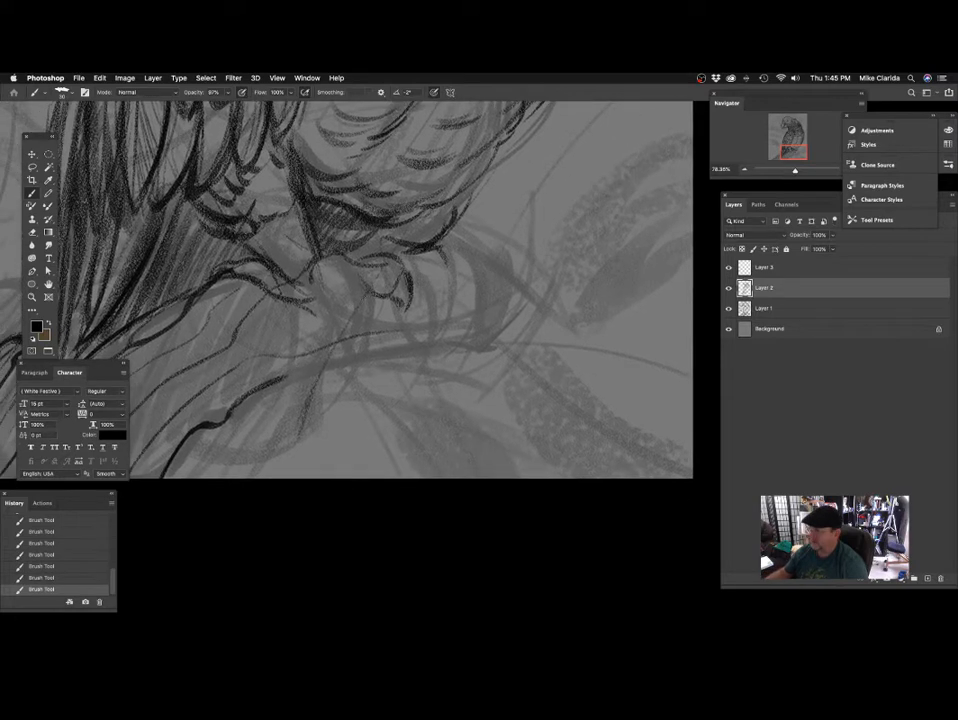
mouse_move(290, 299)
left_mouse_down()
mouse_move(332, 334)
mouse_move(334, 357)
mouse_move(353, 350)
left_mouse_up()
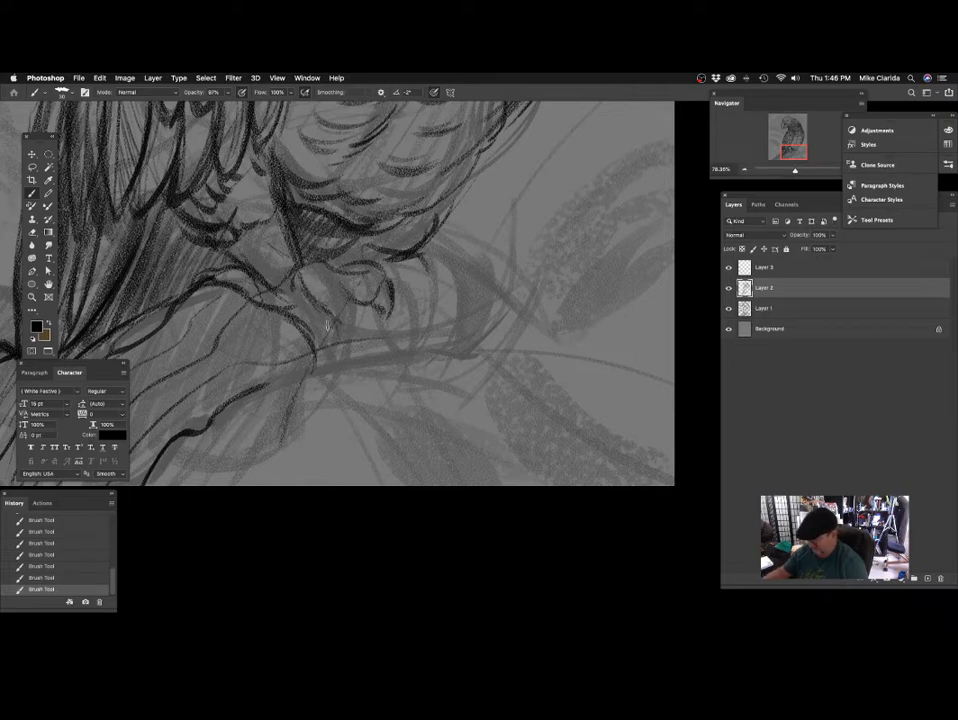
left_click_drag(334, 323, 326, 351)
left_click_drag(410, 320, 449, 348)
mouse_move(339, 293)
left_mouse_down()
mouse_move(379, 336)
mouse_move(410, 311)
left_mouse_up()
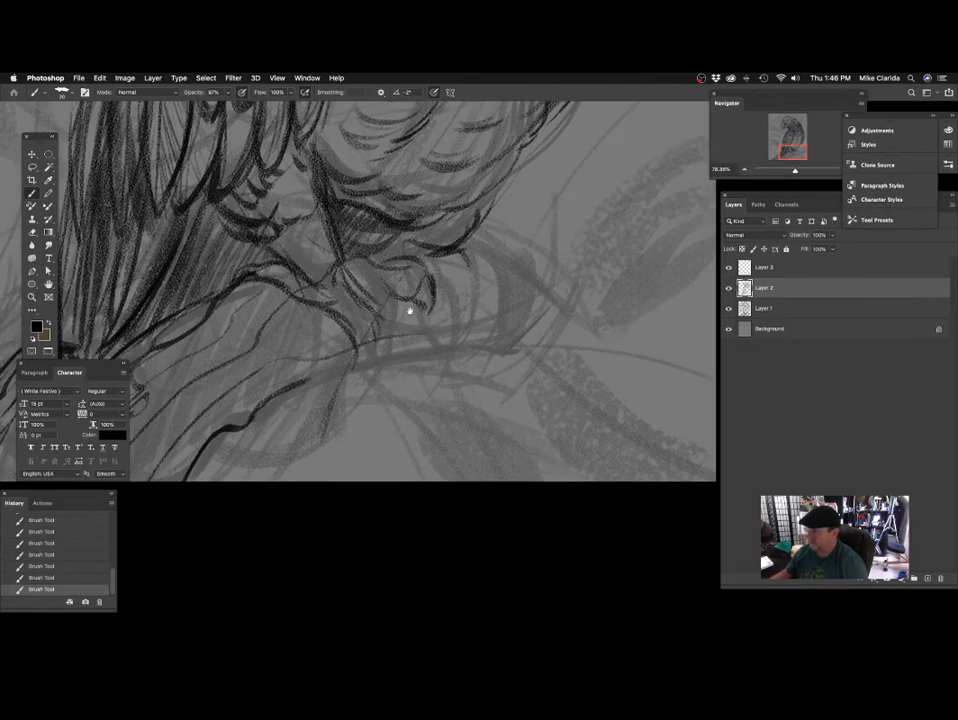
key("super+z")
left_click_drag(349, 262, 394, 289)
key("super+z")
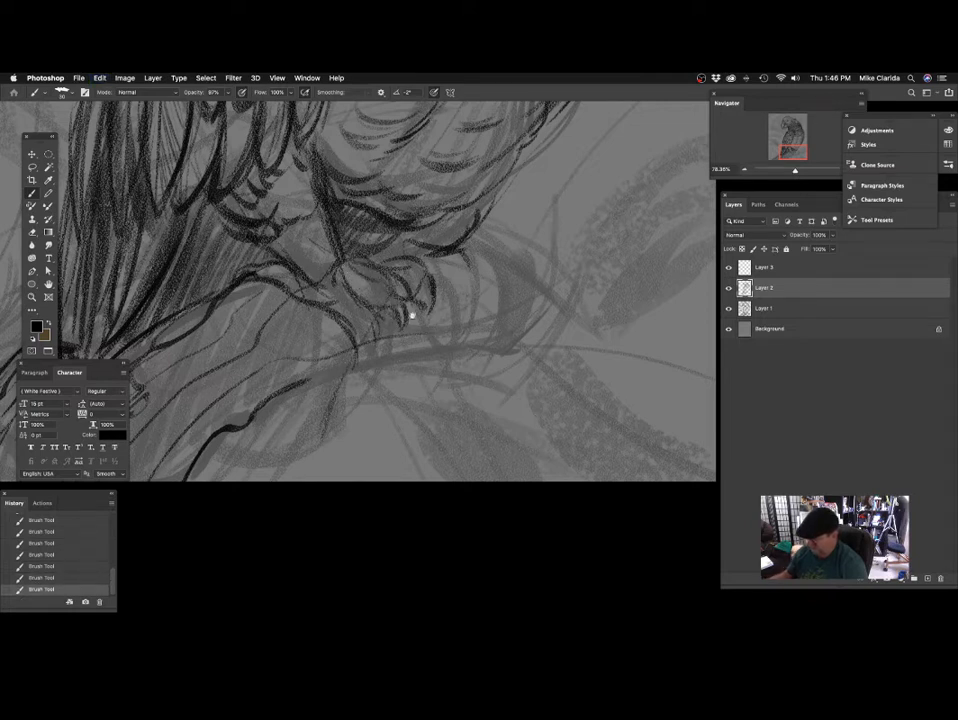
Draw the curved claw at the outer toe's tip and refine the toe outlines with a fine size 14 brush.
scroll(385, 300, "down", 2)
scroll(390, 300, "down", 2)
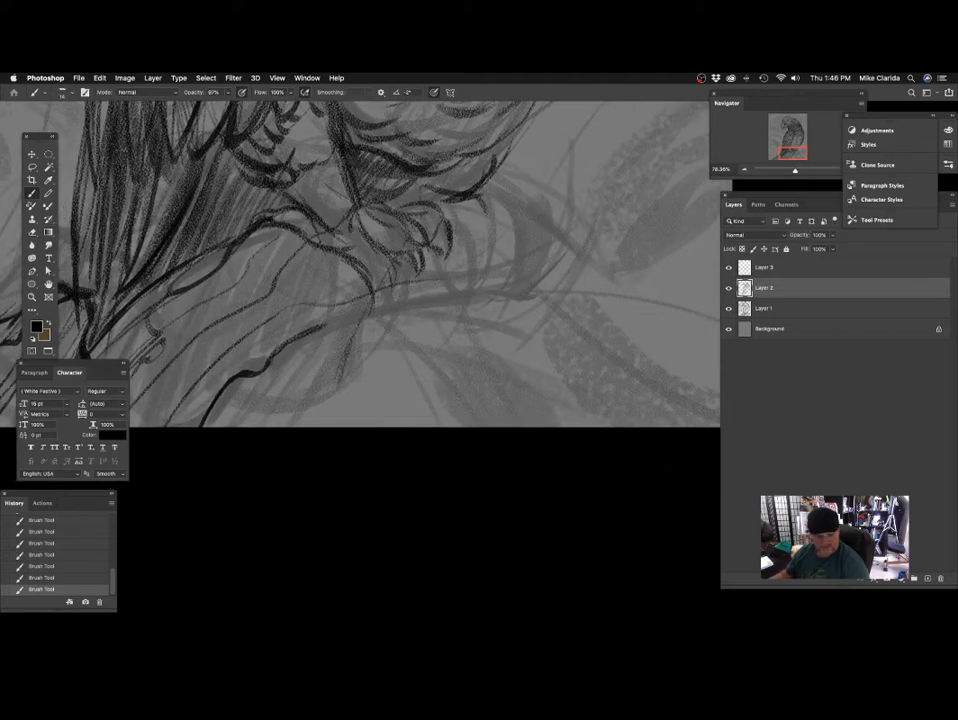
scroll(420, 276, "down", 2)
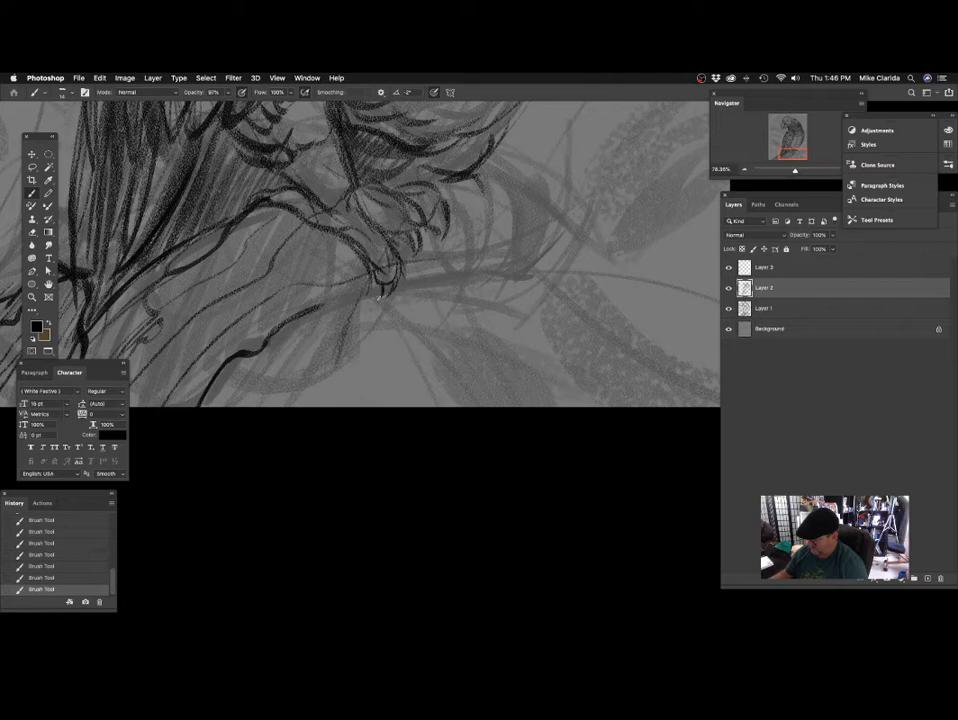
scroll(411, 302, "up", 3)
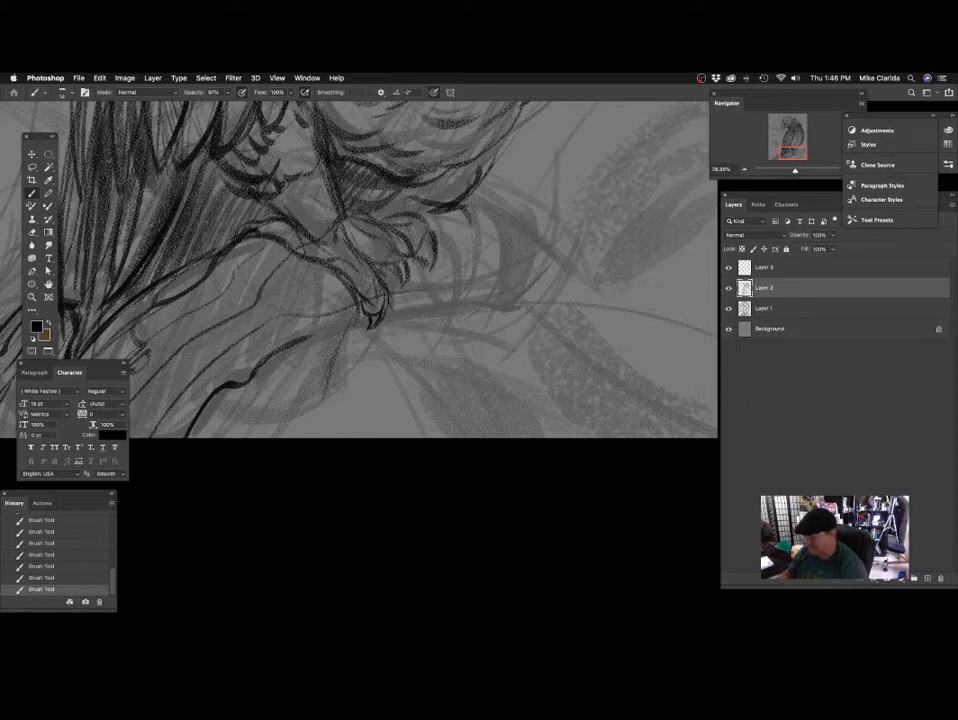
left_click_drag(370, 280, 415, 273)
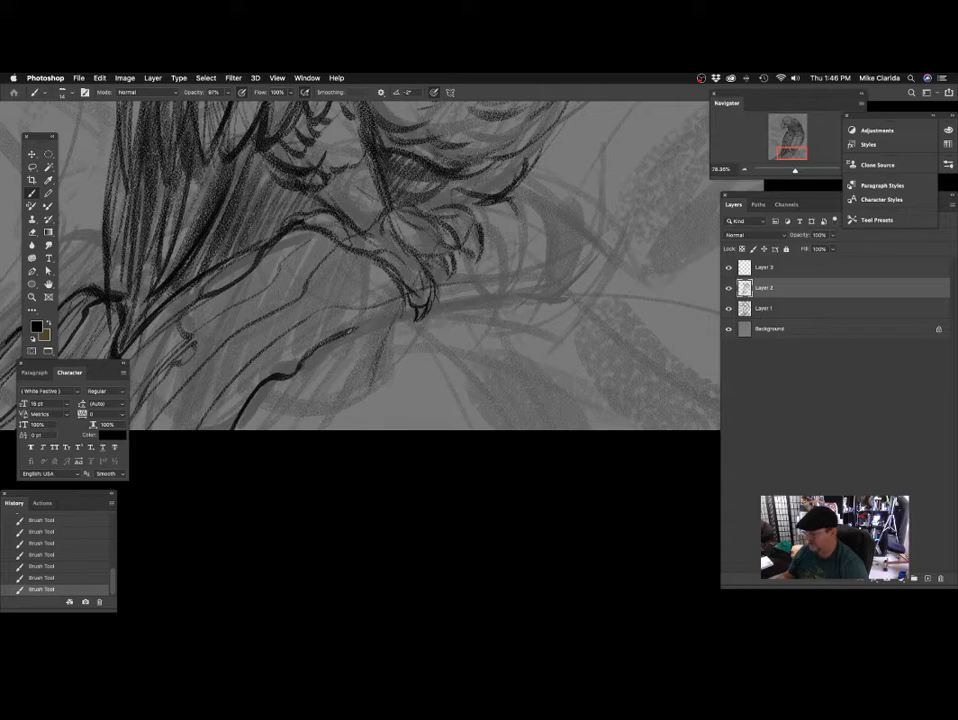
Extend the perch's lower edge up to the outer toe's claw with the fine size 14 brush.
left_click_drag(347, 332, 415, 310)
left_click_drag(455, 336, 341, 369)
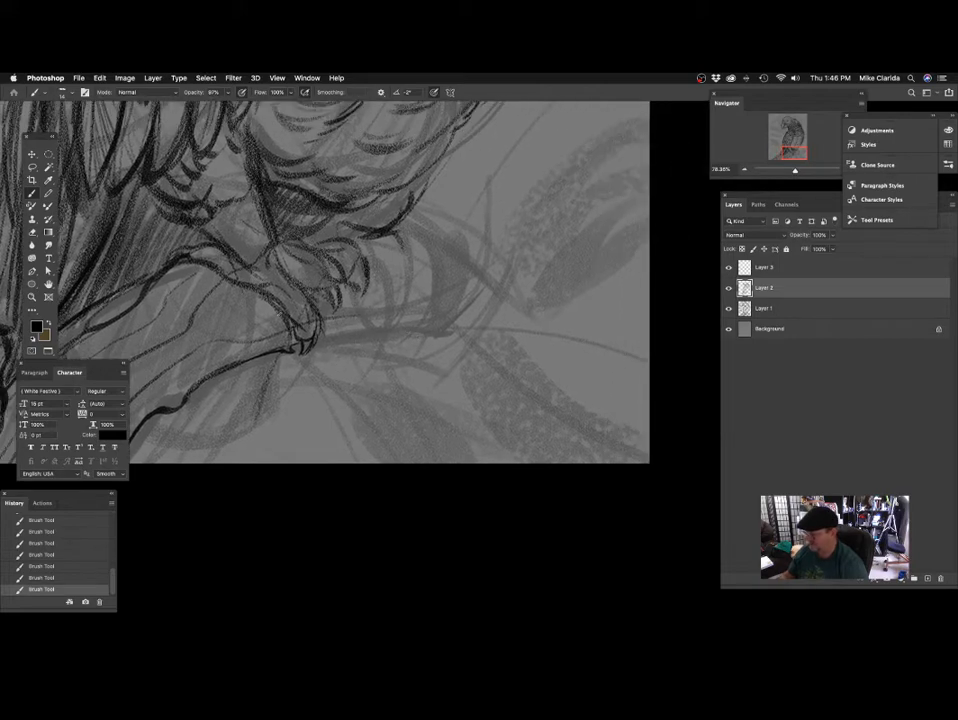
mouse_move(295, 269)
left_mouse_down()
mouse_move(336, 287)
mouse_move(370, 336)
left_mouse_up()
Fill the upper leg below the wing with small scalloped feathers, using brush sizes 34 and 24.
left_click_drag(327, 220, 338, 283)
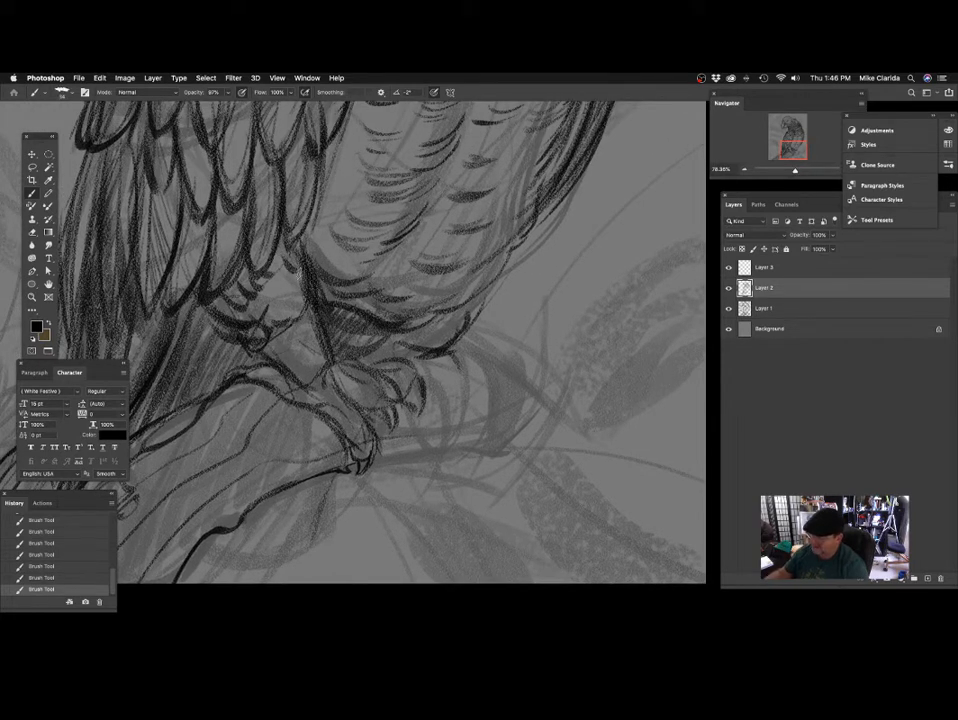
left_click_drag(275, 282, 334, 296)
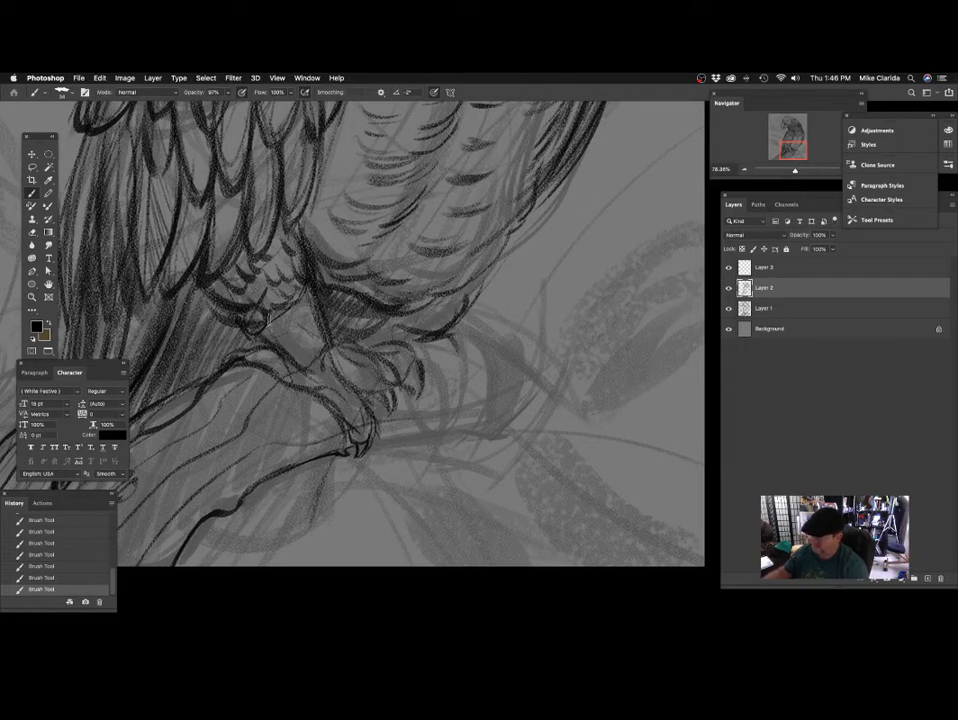
left_click_drag(200, 240, 220, 268)
left_click_drag(273, 363, 304, 345)
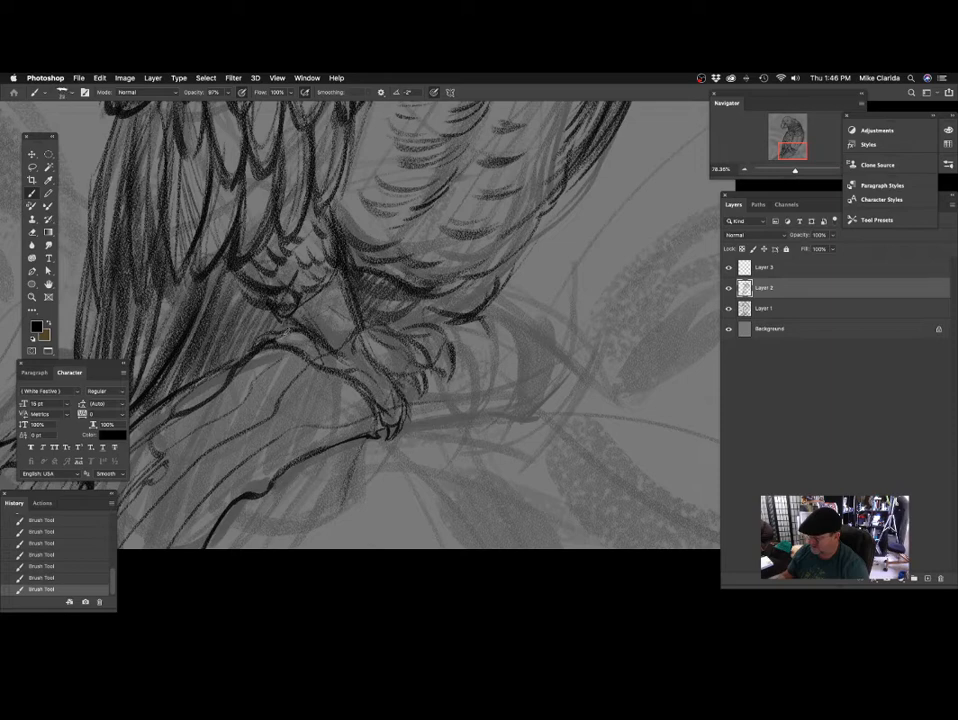
Darken the front edge of the leg and the outlines of the middle toes and claws with a size 22 brush.
mouse_move(398, 360)
left_mouse_down()
mouse_move(325, 331)
mouse_move(316, 296)
mouse_move(332, 281)
left_mouse_up()
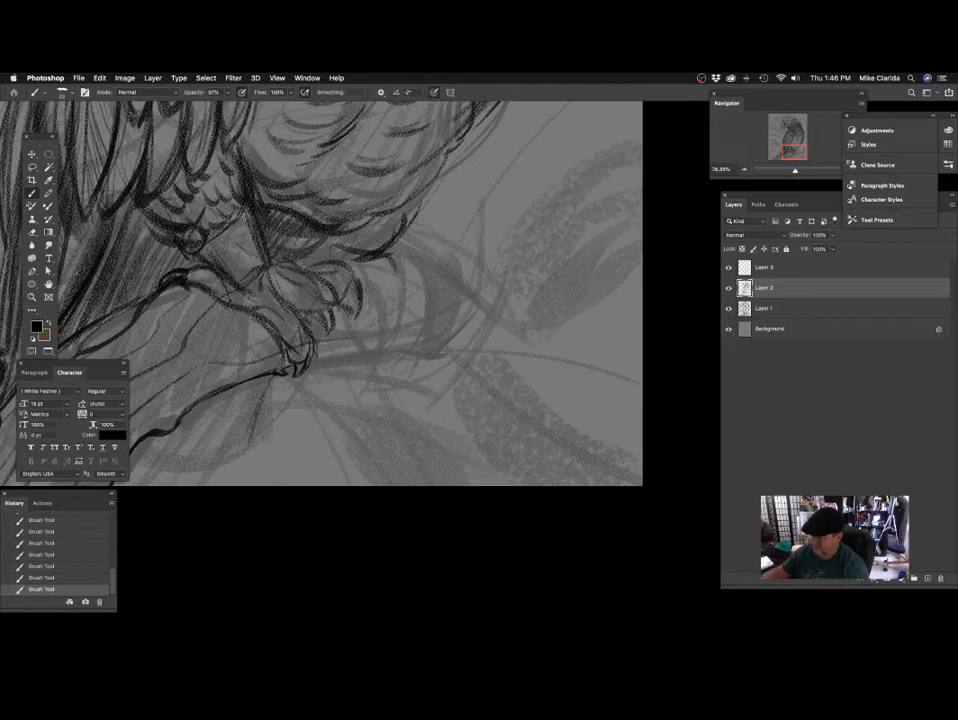
left_click_drag(246, 213, 285, 283)
left_click_drag(345, 300, 329, 273)
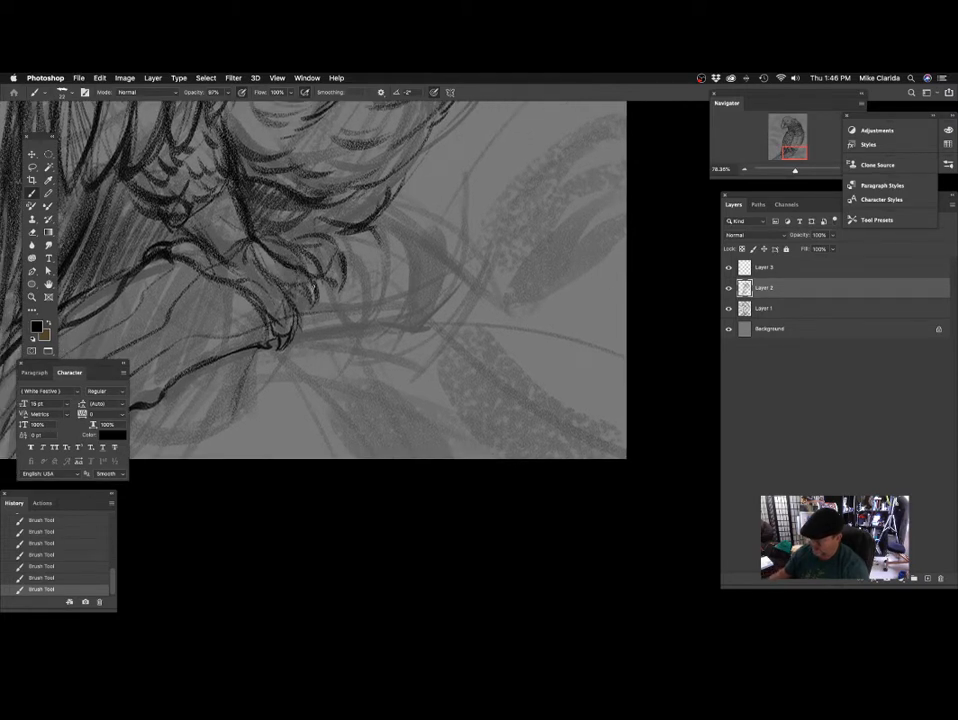
mouse_move(364, 294)
left_mouse_down()
mouse_move(382, 297)
mouse_move(434, 361)
left_mouse_up()
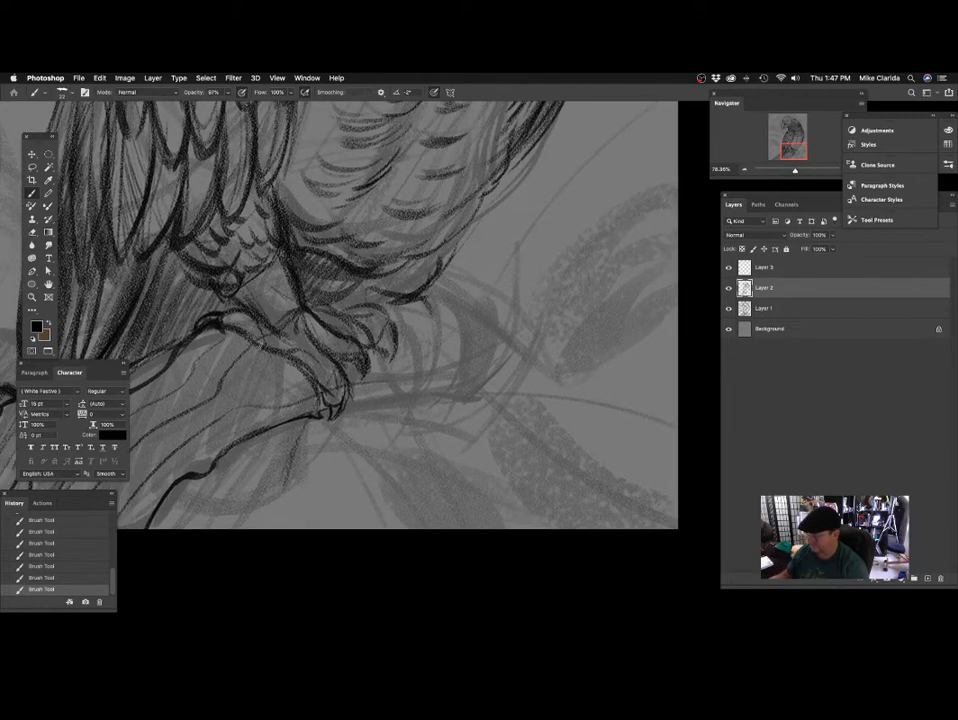
Shade the bare part of the leg above the toes with a broad size 65 brush.
left_click_drag(363, 372, 415, 384)
key("bracketright")
key("bracketright")
key("bracketright")
key("bracketright")
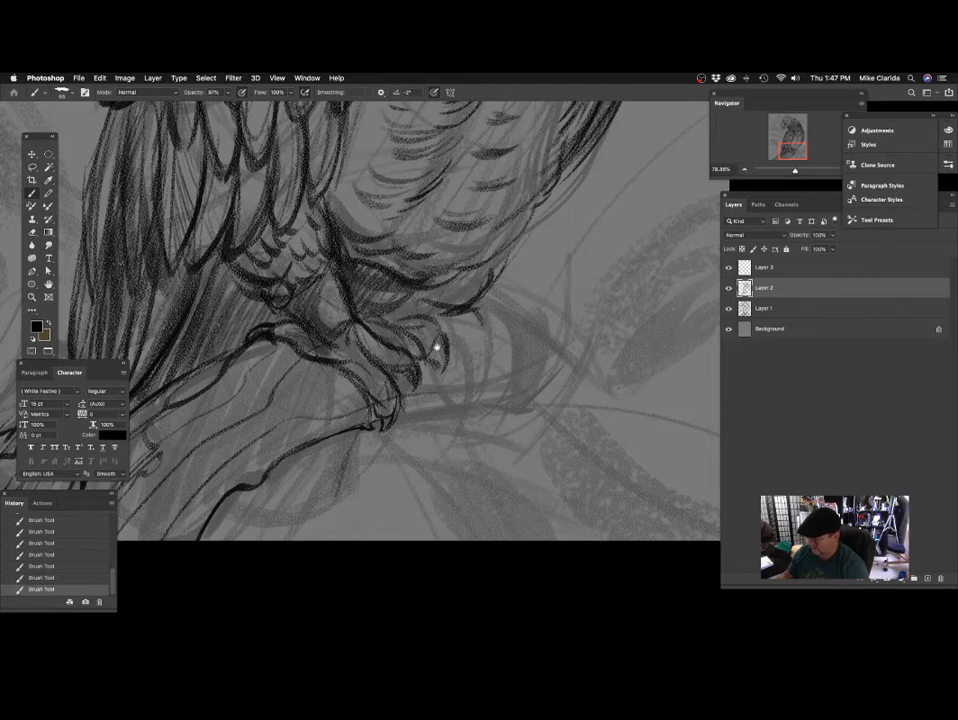
mouse_move(403, 377)
left_mouse_down()
mouse_move(312, 380)
mouse_move(380, 388)
mouse_move(410, 510)
mouse_move(384, 396)
mouse_move(378, 404)
mouse_move(413, 379)
mouse_move(428, 406)
mouse_move(400, 415)
mouse_move(415, 420)
mouse_move(381, 374)
mouse_move(393, 346)
mouse_move(381, 346)
mouse_move(391, 368)
mouse_move(396, 352)
mouse_move(385, 363)
mouse_move(389, 325)
left_mouse_up()
Draw the far toe hanging over the perch with its rounded tip, using a size 29 brush.
key("bracketleft")
key("bracketleft")
key("bracketleft")
key("bracketleft")
key("bracketleft")
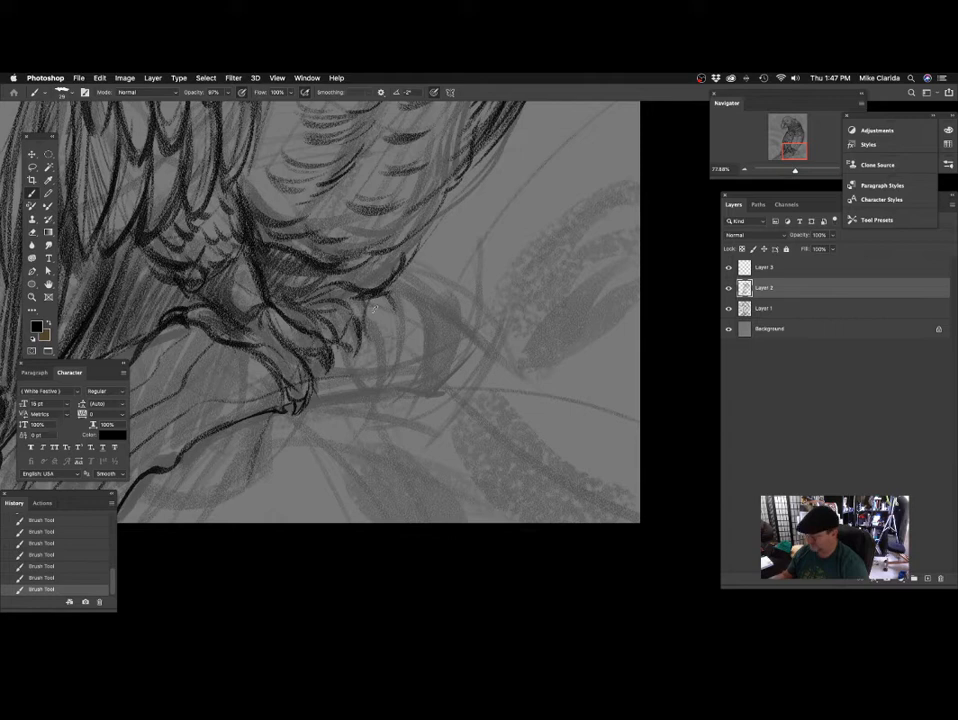
left_click_drag(374, 358, 372, 326)
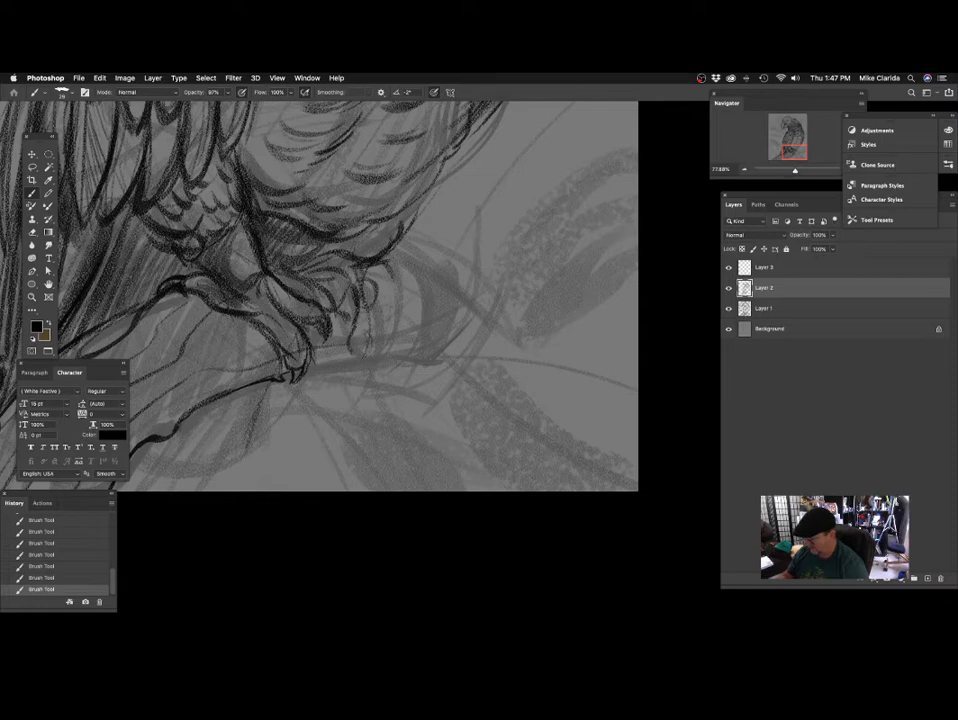
mouse_move(366, 308)
left_mouse_down()
mouse_move(340, 312)
mouse_move(345, 355)
mouse_move(345, 307)
mouse_move(415, 293)
mouse_move(417, 275)
mouse_move(386, 270)
left_mouse_up()
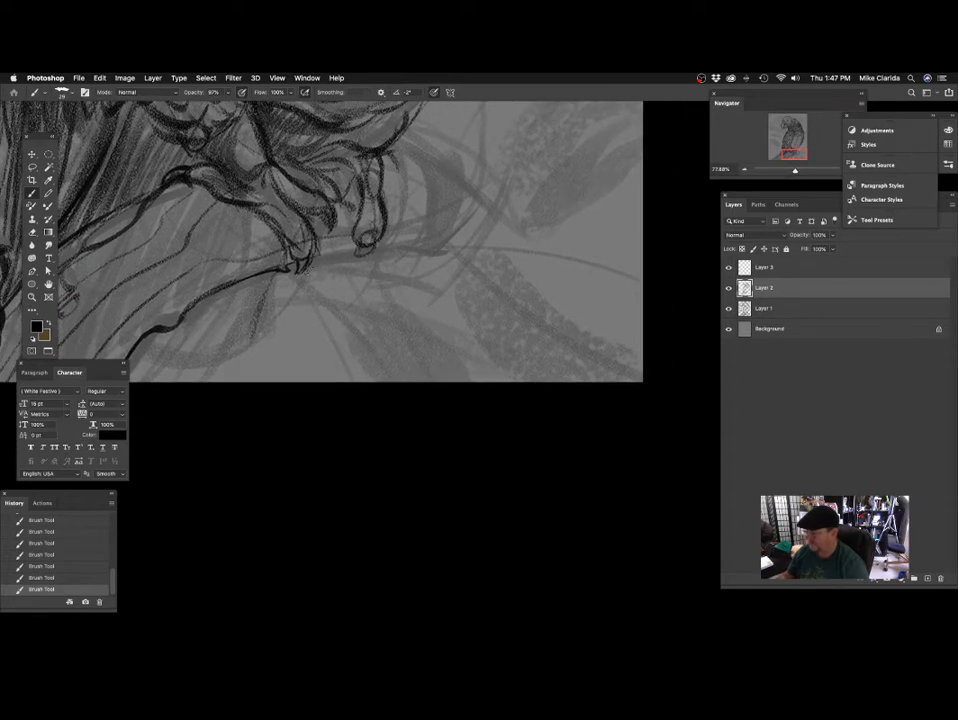
Draw the perch's lower edge between the toes and outline its jagged broken end beyond the foot.
left_click_drag(302, 264, 354, 254)
left_click_drag(433, 314, 408, 336)
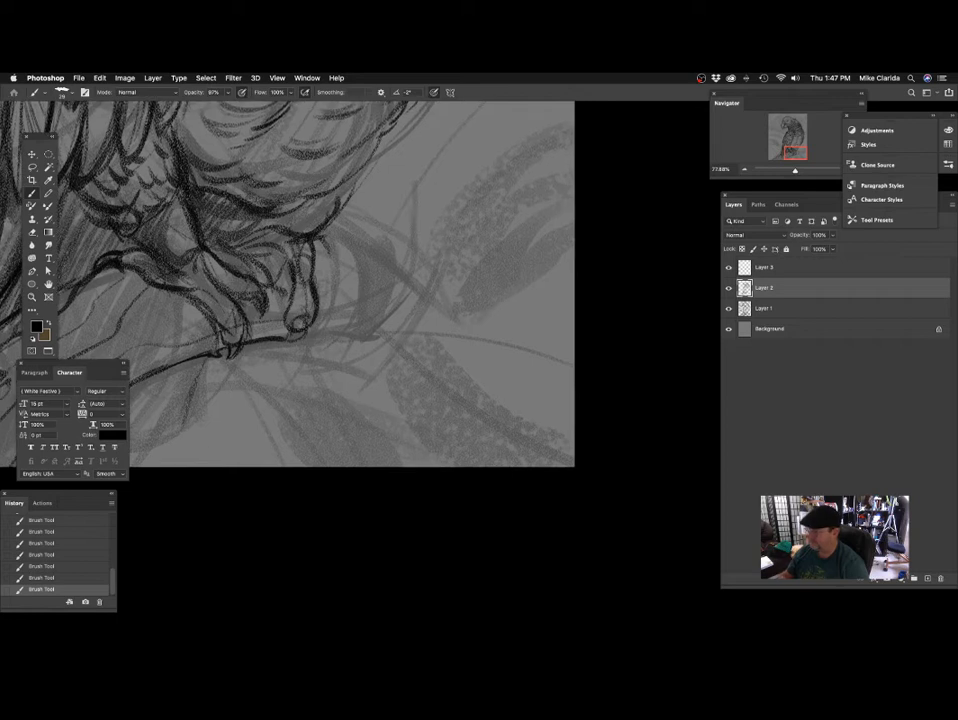
left_click_drag(239, 177, 274, 187)
mouse_move(343, 243)
left_mouse_down()
mouse_move(378, 265)
mouse_move(363, 281)
mouse_move(433, 302)
mouse_move(366, 338)
left_mouse_up()
left_click_drag(411, 310, 461, 282)
left_click_drag(356, 301, 409, 319)
mouse_move(404, 274)
left_mouse_down()
mouse_move(450, 295)
mouse_move(419, 307)
mouse_move(499, 344)
left_mouse_up()
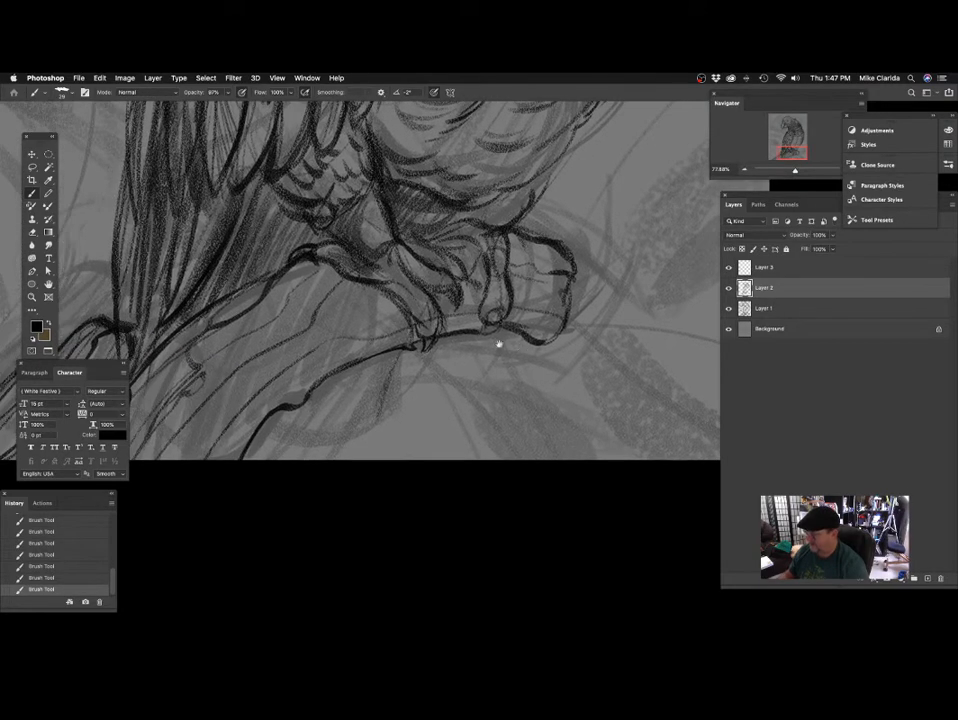
Add thin wood grain lines along the perch below the foot.
mouse_move(419, 312)
left_mouse_down()
mouse_move(371, 354)
mouse_move(432, 322)
left_mouse_up()
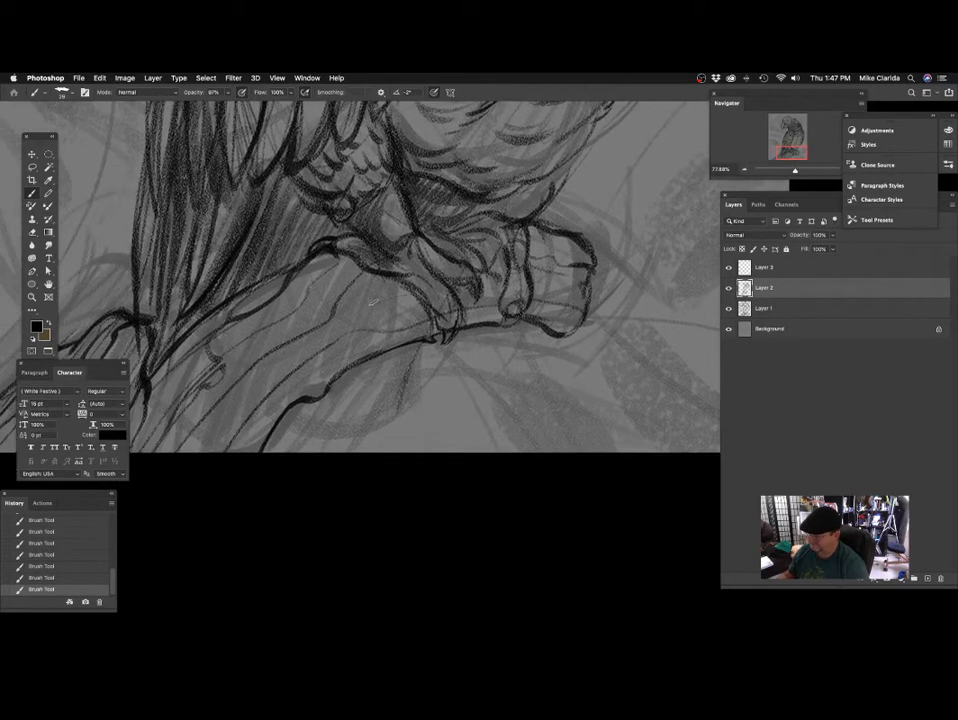
mouse_move(374, 301)
left_mouse_down()
mouse_move(293, 351)
mouse_move(266, 383)
left_mouse_up()
left_click_drag(405, 343, 374, 376)
left_click_drag(519, 284, 482, 376)
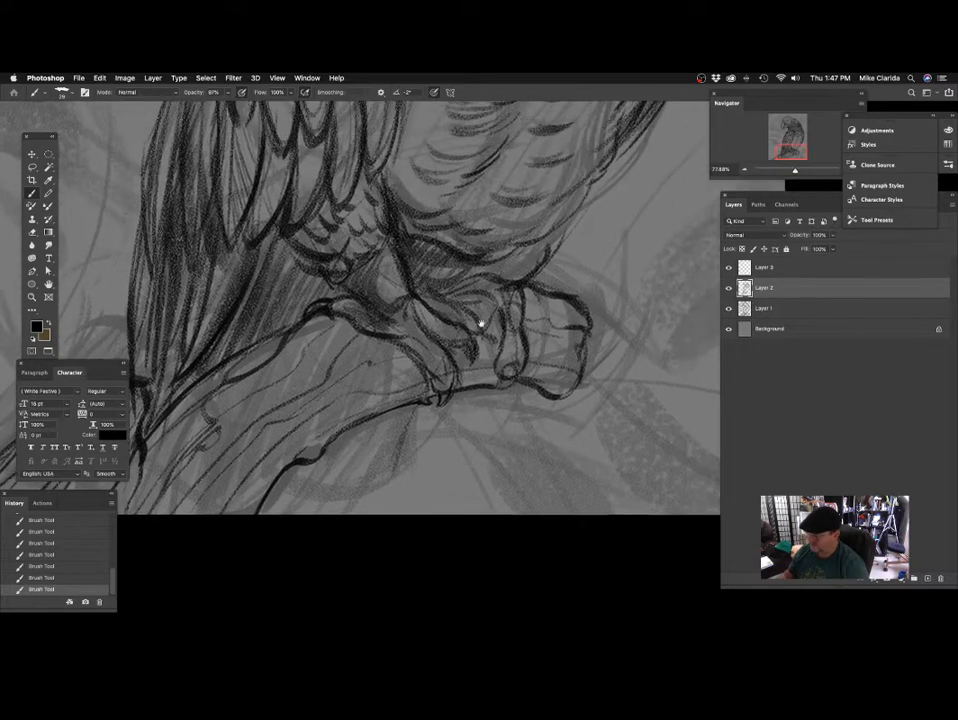
Examine the perch, tail, wing and belly up close and then the whole parrot for areas needing more work.
mouse_move(464, 231)
left_mouse_down()
mouse_move(410, 284)
mouse_move(472, 252)
left_mouse_up()
mouse_move(291, 257)
left_mouse_down()
mouse_move(333, 286)
mouse_move(314, 291)
left_mouse_up()
mouse_move(378, 203)
left_mouse_down()
mouse_move(408, 207)
mouse_move(418, 197)
left_mouse_up()
left_click_drag(331, 260, 297, 312)
left_click_drag(320, 246, 264, 370)
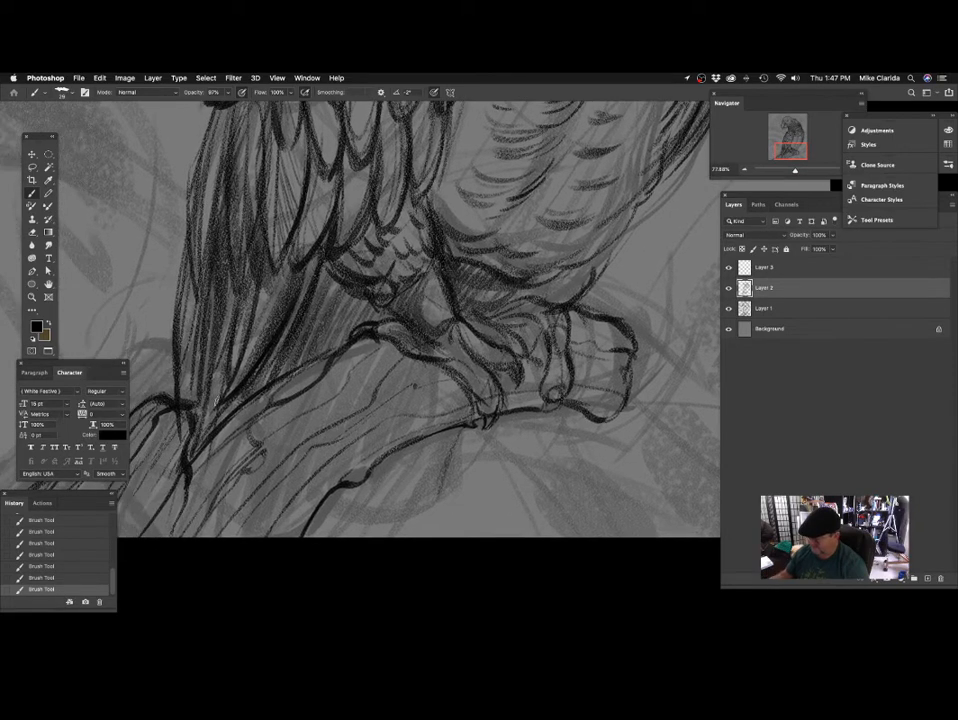
mouse_move(408, 279)
left_mouse_down()
mouse_move(423, 280)
mouse_move(417, 275)
left_mouse_up()
left_click_drag(333, 247, 341, 271)
left_click_drag(440, 262, 412, 388)
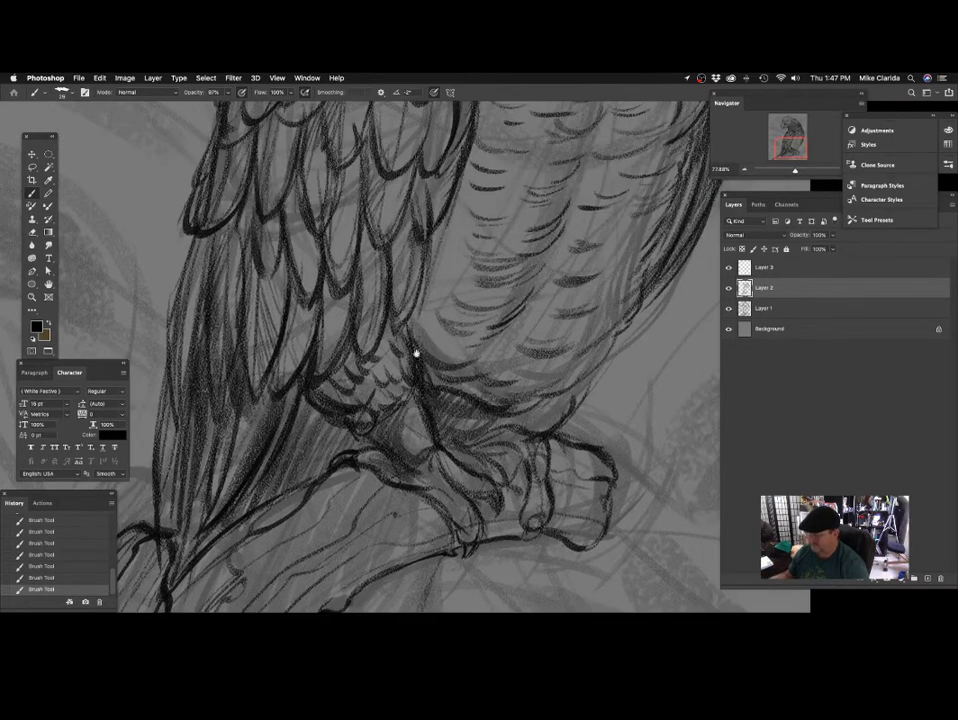
mouse_move(415, 327)
left_mouse_down()
mouse_move(391, 348)
mouse_move(413, 342)
left_mouse_up()
mouse_move(331, 300)
left_mouse_down()
mouse_move(316, 384)
mouse_move(330, 340)
left_mouse_up()
left_click_drag(342, 237, 328, 277)
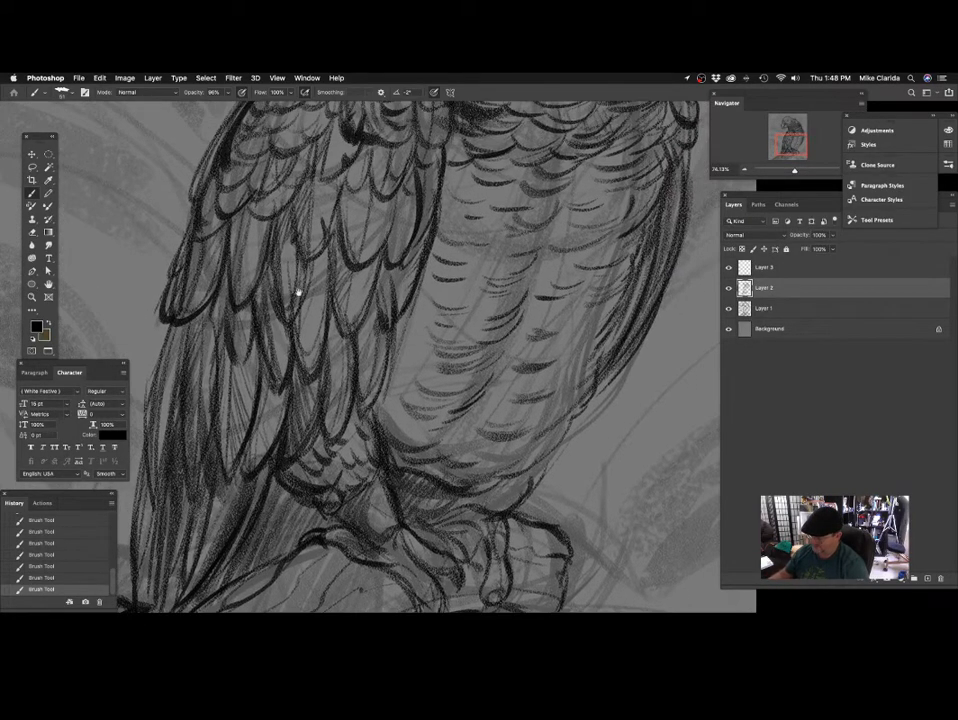
left_click_drag(298, 293, 269, 372)
left_click_drag(303, 205, 285, 266)
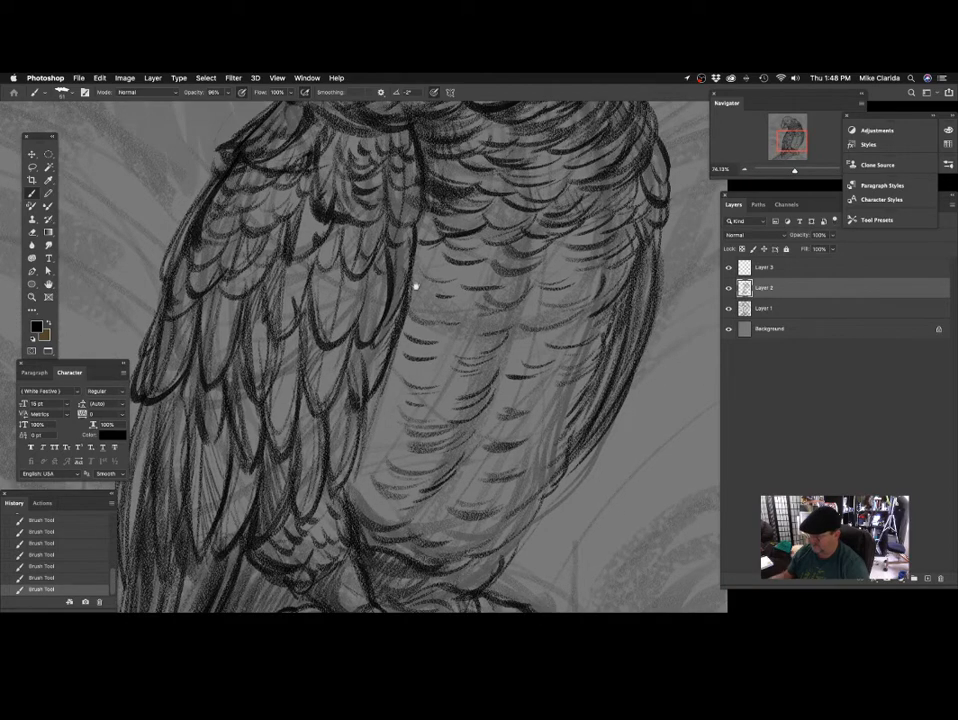
left_click_drag(419, 295, 380, 330)
left_click_drag(470, 312, 418, 338)
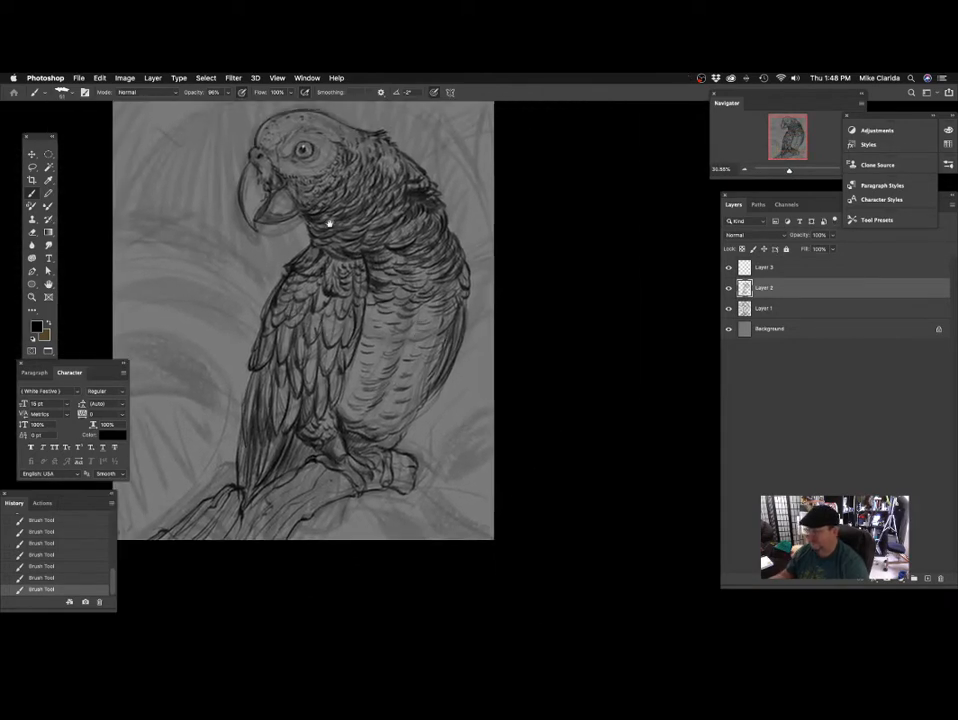
mouse_move(365, 248)
left_mouse_down()
mouse_move(368, 312)
mouse_move(409, 338)
mouse_move(352, 264)
left_mouse_up()
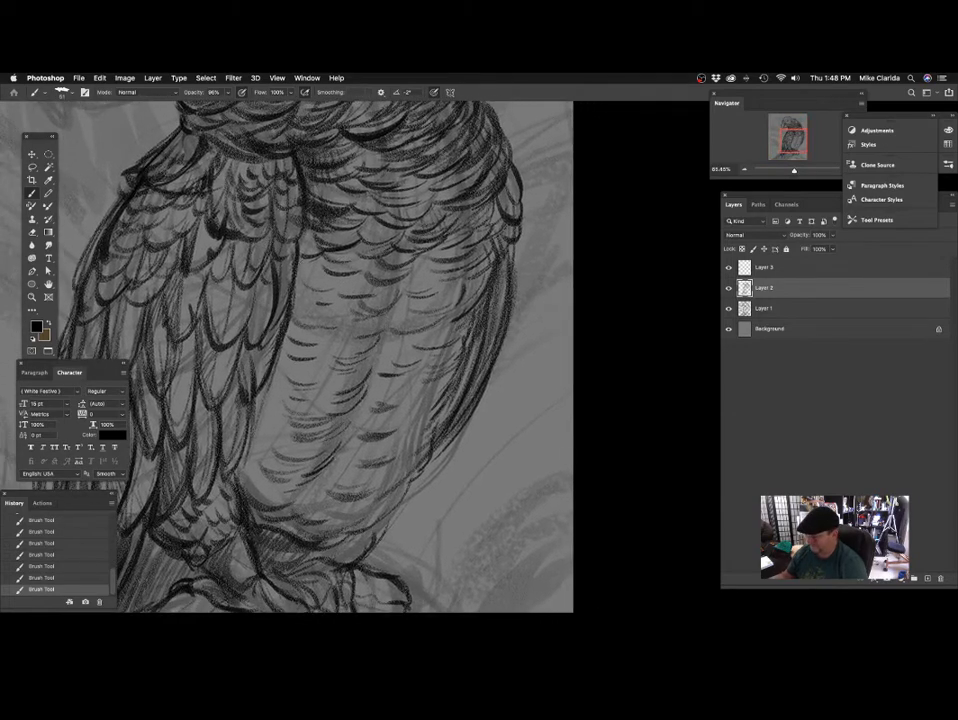
Add curved feather strokes across the outer and middle belly with a size 51 brush.
mouse_move(408, 308)
left_mouse_down()
mouse_move(393, 278)
mouse_move(419, 284)
mouse_move(410, 281)
left_mouse_up()
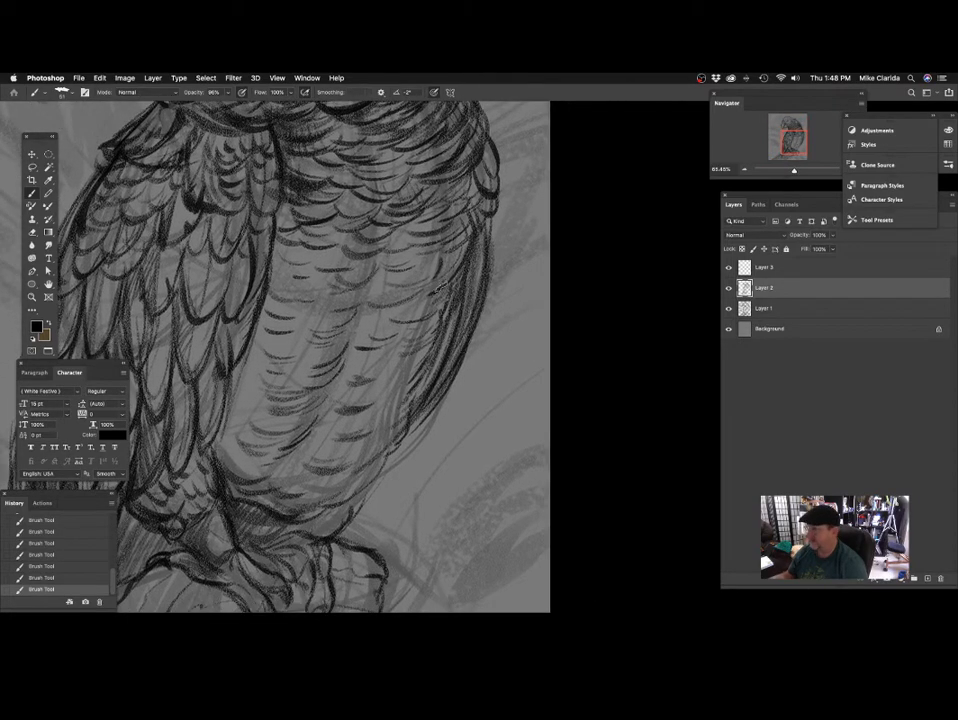
mouse_move(467, 328)
left_mouse_down()
mouse_move(447, 293)
mouse_move(473, 263)
left_mouse_up()
mouse_move(379, 305)
left_mouse_down()
mouse_move(409, 302)
mouse_move(400, 321)
left_mouse_up()
mouse_move(390, 258)
left_mouse_down()
mouse_move(384, 281)
mouse_move(338, 307)
mouse_move(357, 280)
mouse_move(397, 284)
left_mouse_up()
mouse_move(338, 279)
left_mouse_down()
mouse_move(374, 281)
mouse_move(377, 264)
left_mouse_up()
left_click_drag(335, 330, 365, 303)
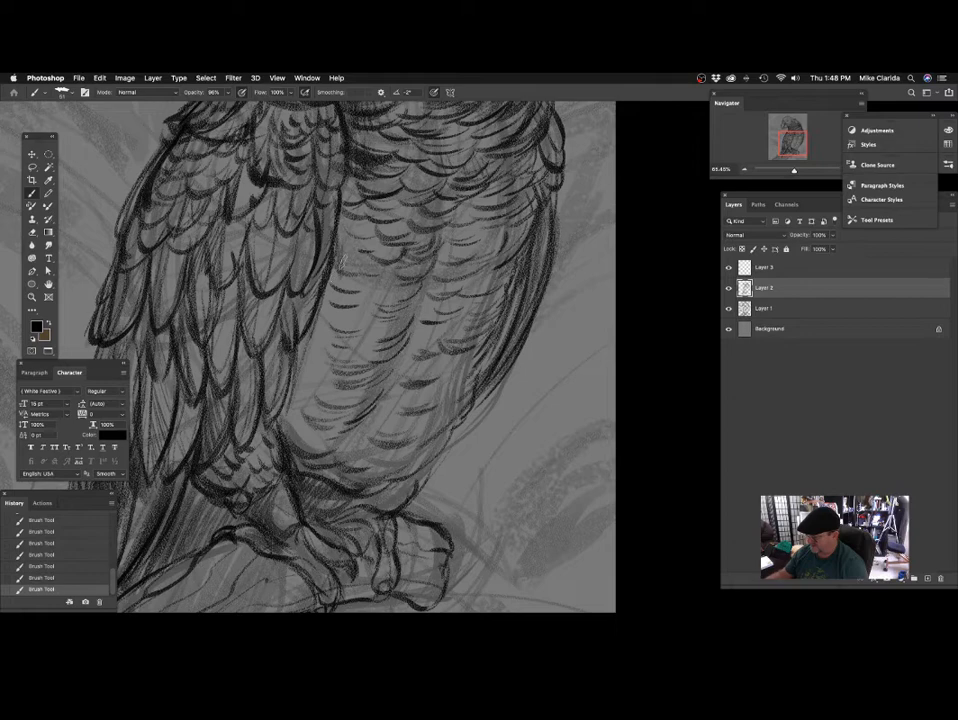
Add small dark feather marks to the upper belly beside the wing with a size 23 brush.
left_click_drag(374, 219, 361, 245)
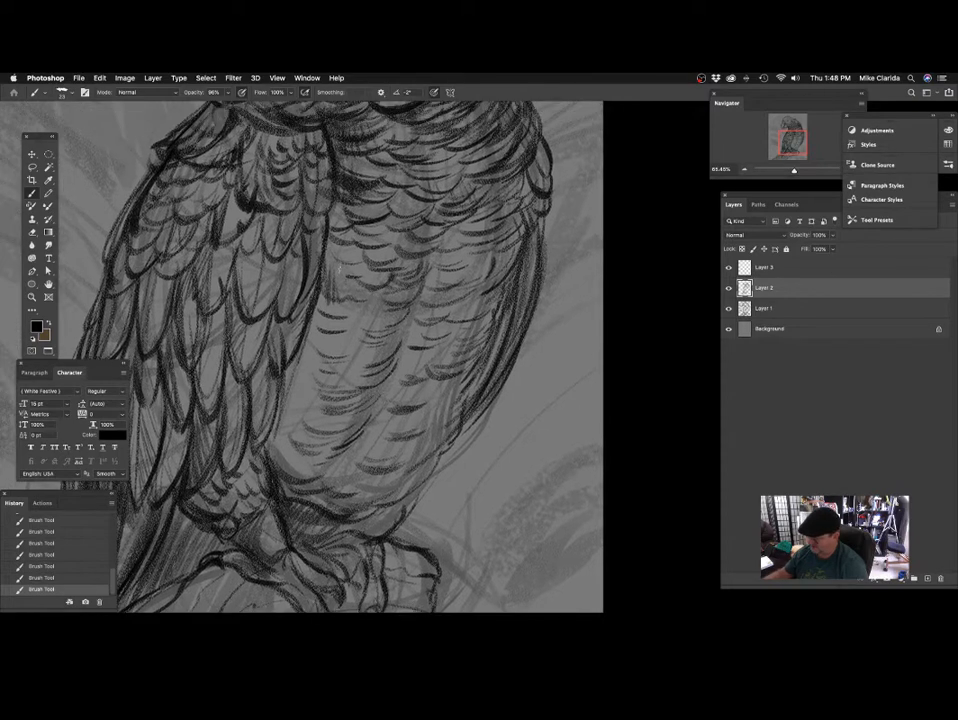
left_click_drag(387, 284, 385, 269)
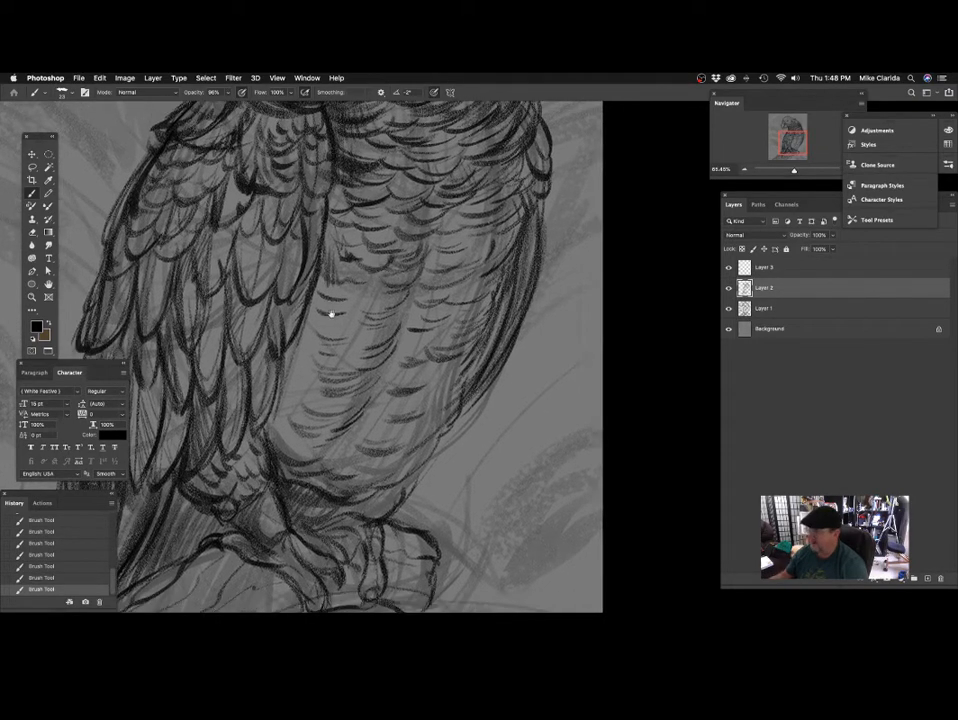
mouse_move(331, 314)
left_mouse_down()
mouse_move(336, 302)
mouse_move(341, 336)
left_mouse_up()
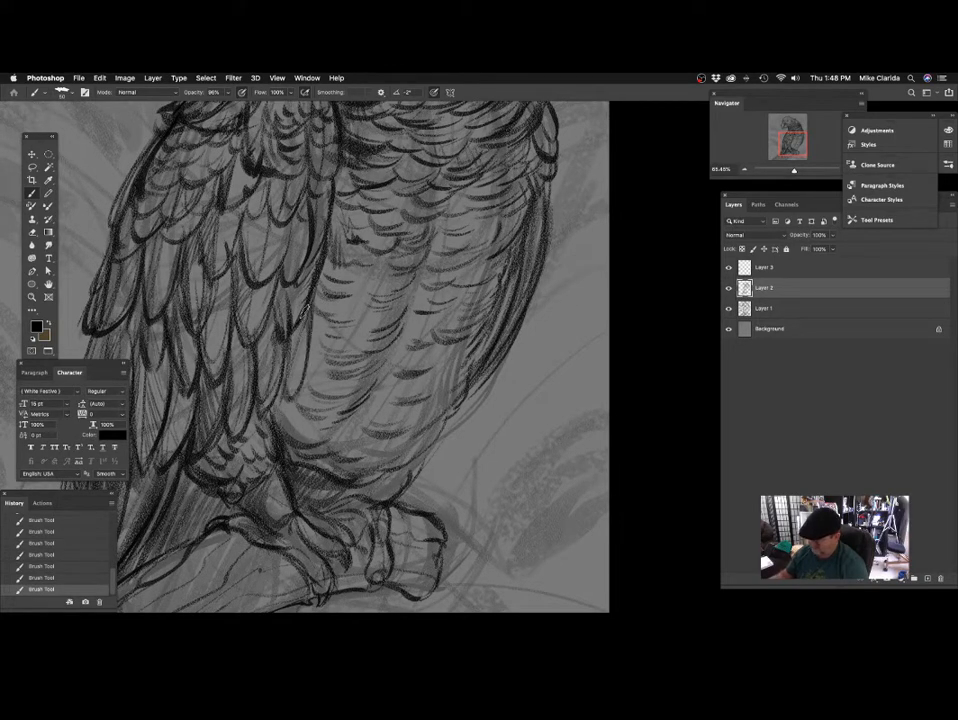
Outline and darken a long feather along the wing's inner edge against the belly with a size 50 brush.
left_click_drag(286, 398, 293, 352)
scroll(340, 340, "down", 3)
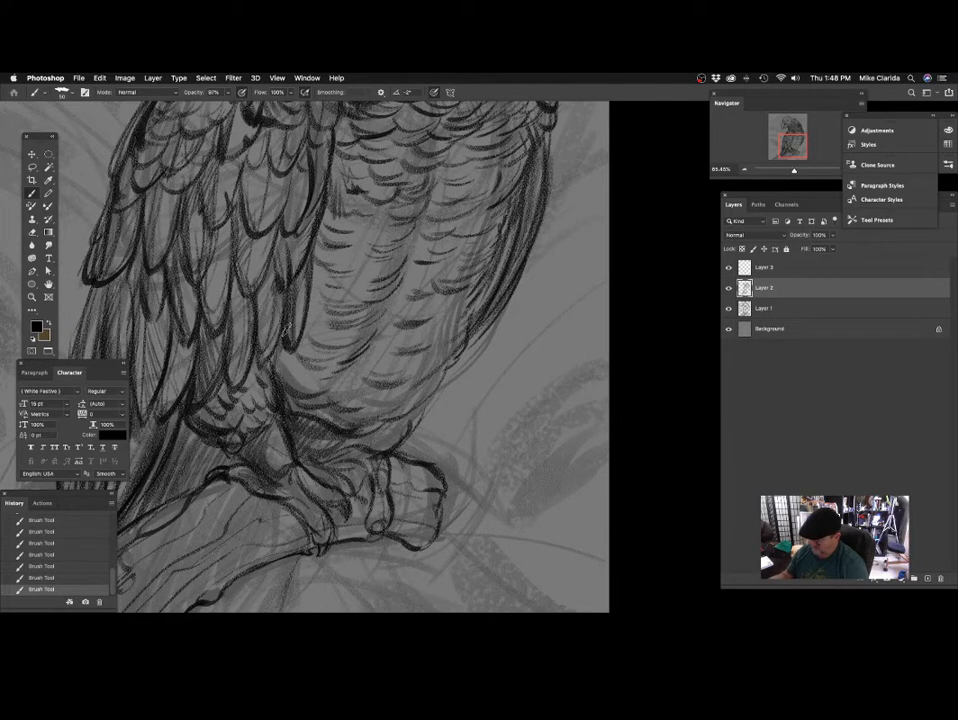
scroll(330, 360, "down", 2)
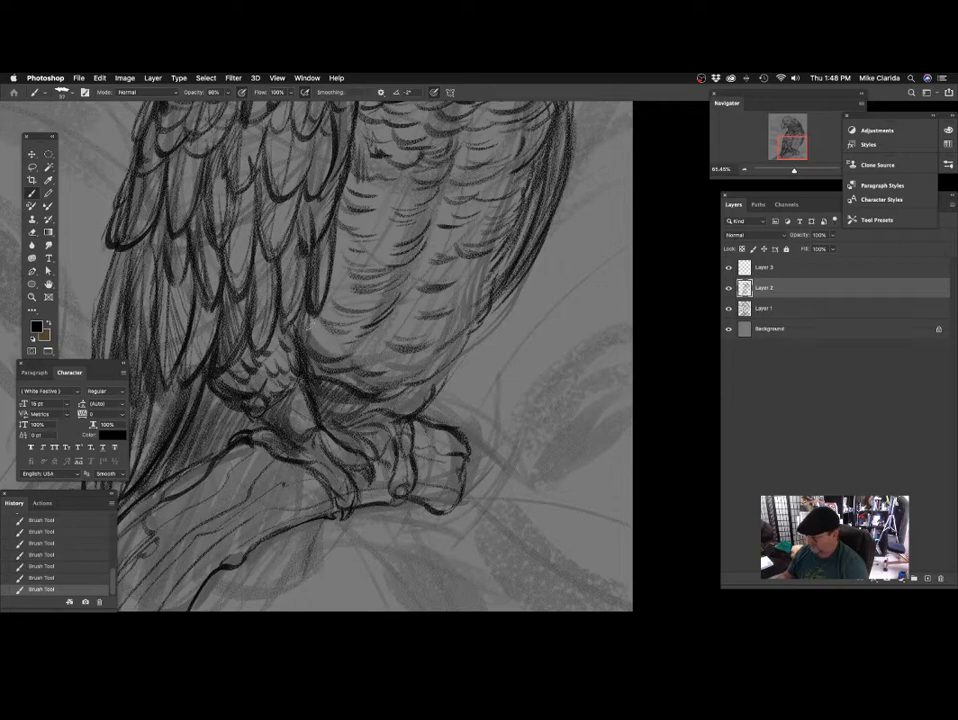
Darken the curved feather strokes on the lower belly with a size 37 brush.
scroll(451, 342, "up", 2)
scroll(437, 440, "up", 3)
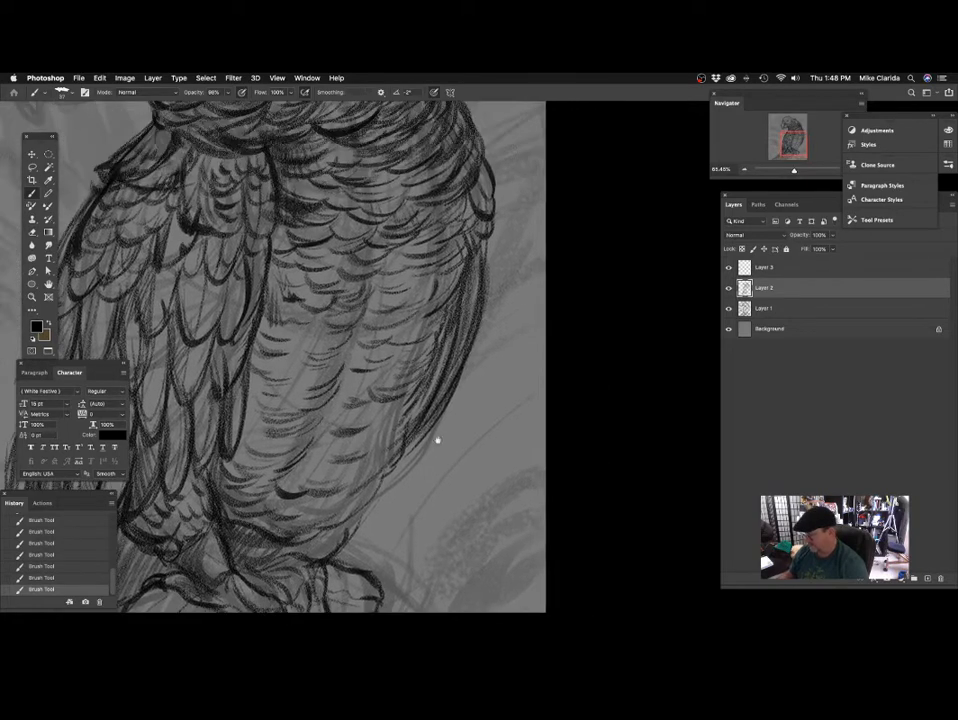
Reduce the opacity of the rough sketch on Layer 1 to 18%.
scroll(437, 440, "down", 2)
scroll(327, 353, "down", 3)
scroll(418, 326, "up", 2)
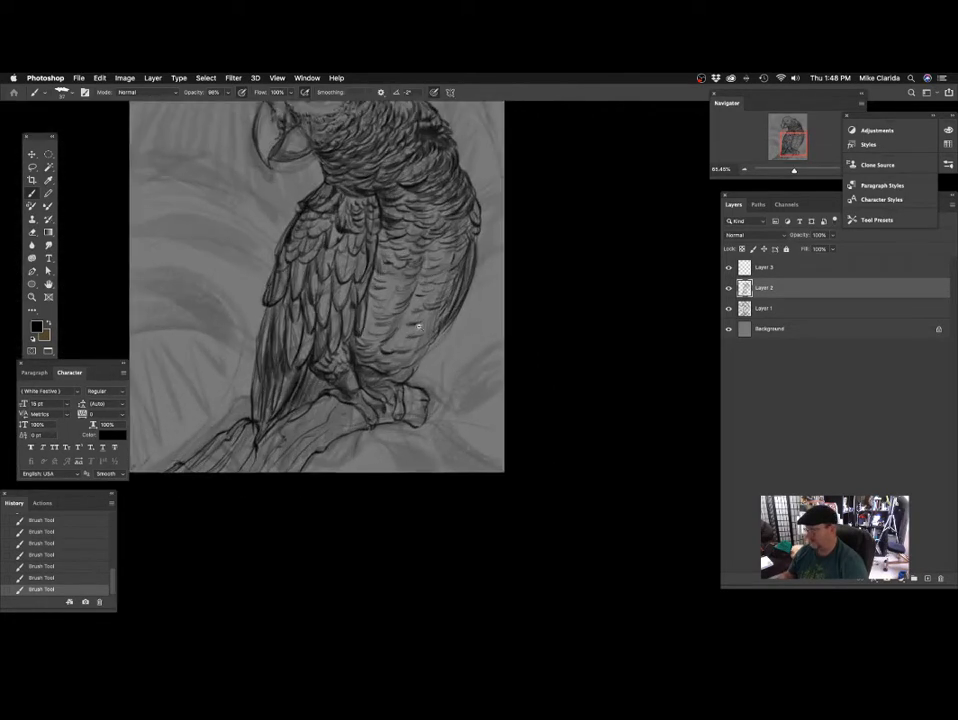
scroll(418, 326, "up", 3)
left_click(769, 306)
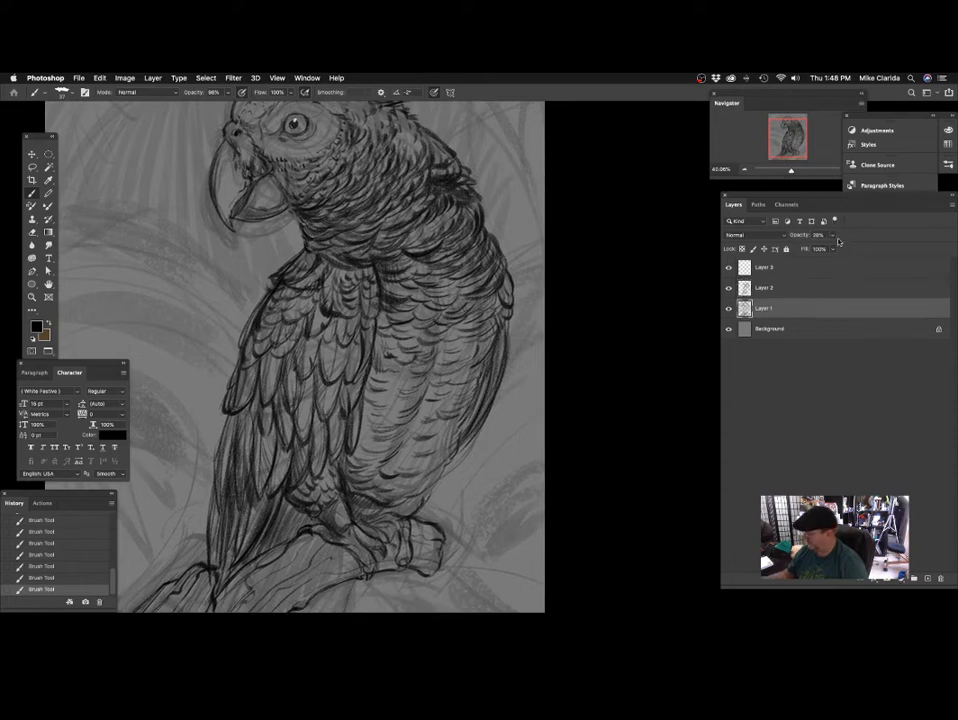
left_click_drag(833, 235, 835, 252)
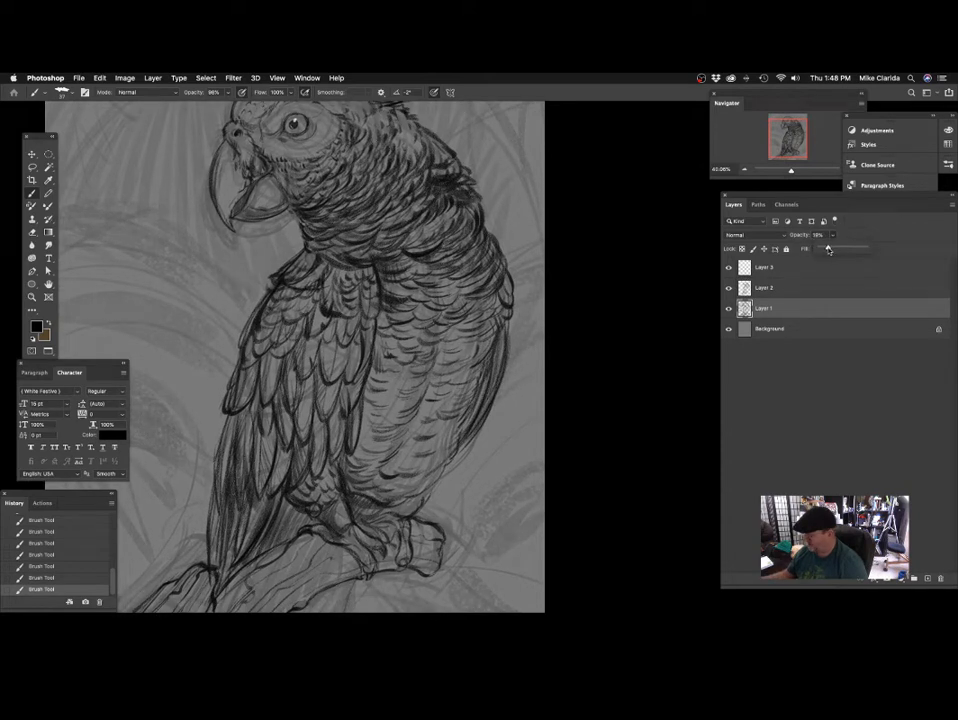
key("Return")
scroll(439, 392, "down", 3)
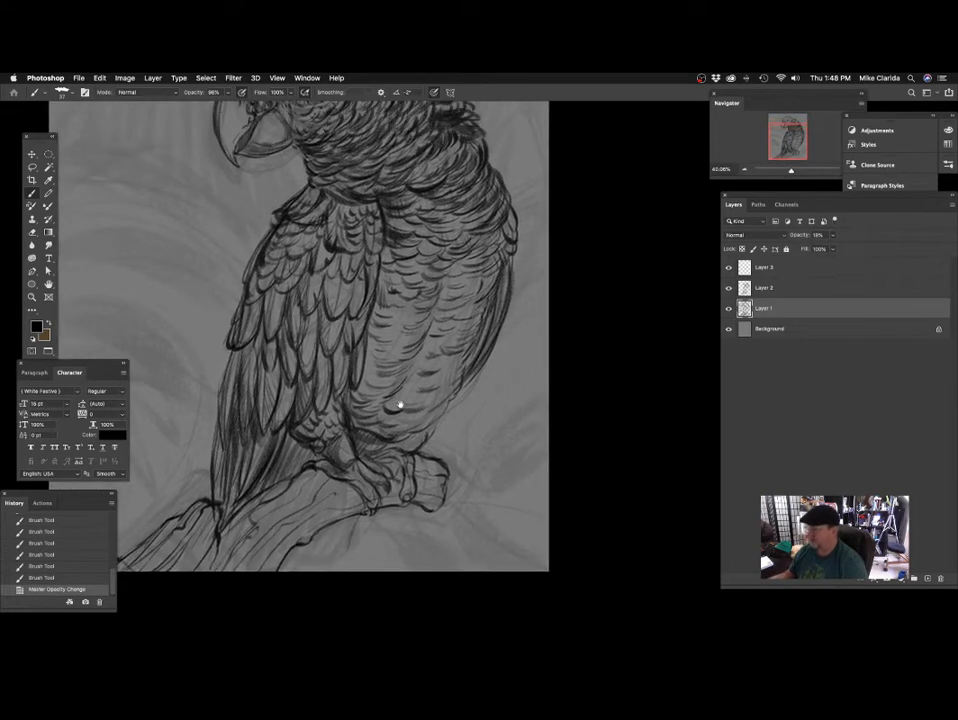
scroll(419, 404, "down", 3)
scroll(449, 440, "up", 5)
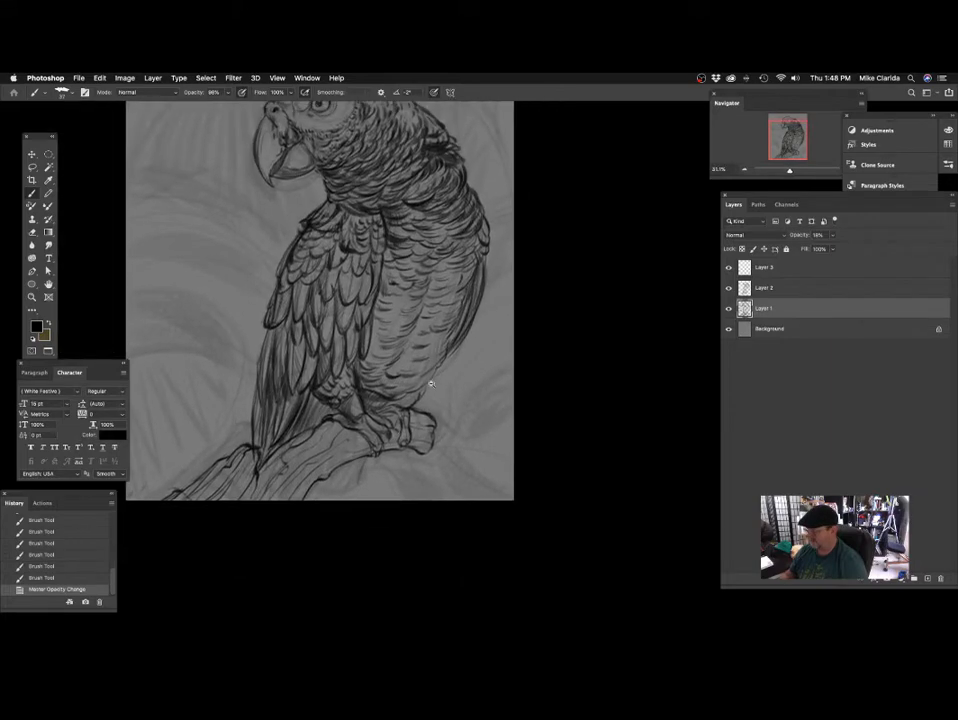
scroll(450, 383, "up", 1)
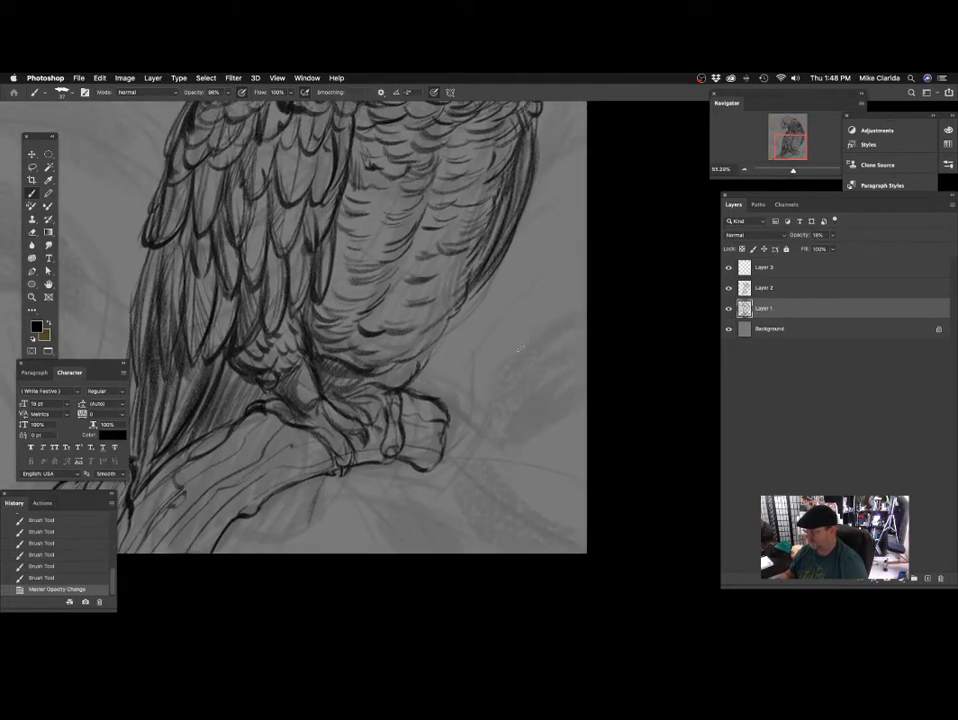
Draw the dark, feathery outline of the lower belly down to the perch on Layer 2 with a size 37 brush.
left_click(780, 287)
scroll(450, 387, "down", 1)
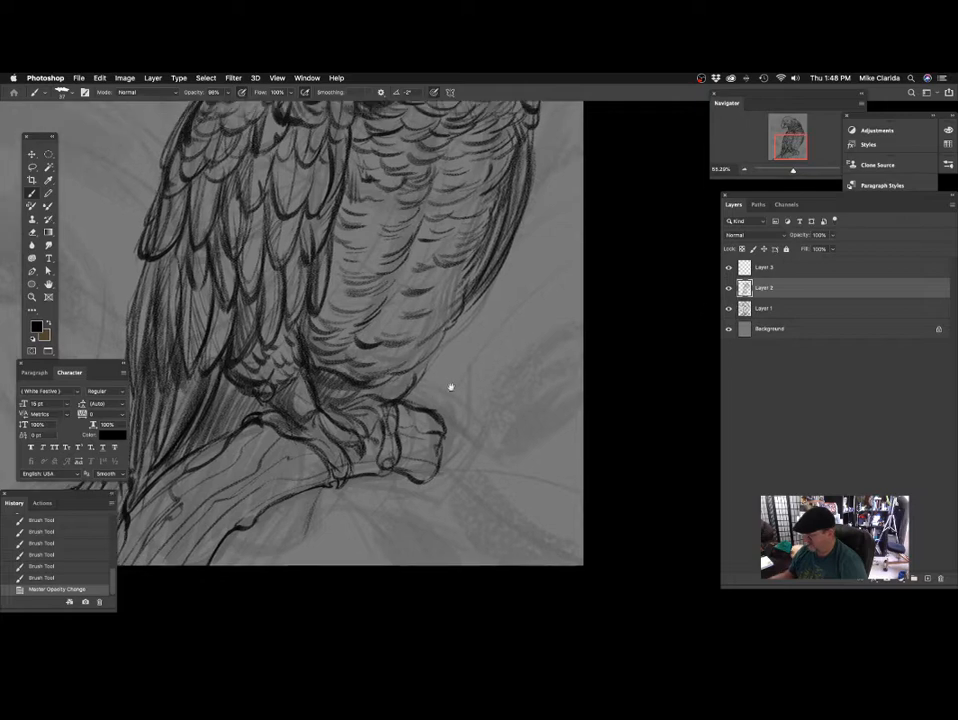
mouse_move(451, 387)
left_mouse_down()
mouse_move(462, 401)
mouse_move(428, 370)
mouse_move(405, 391)
left_mouse_up()
scroll(408, 387, "down", 5)
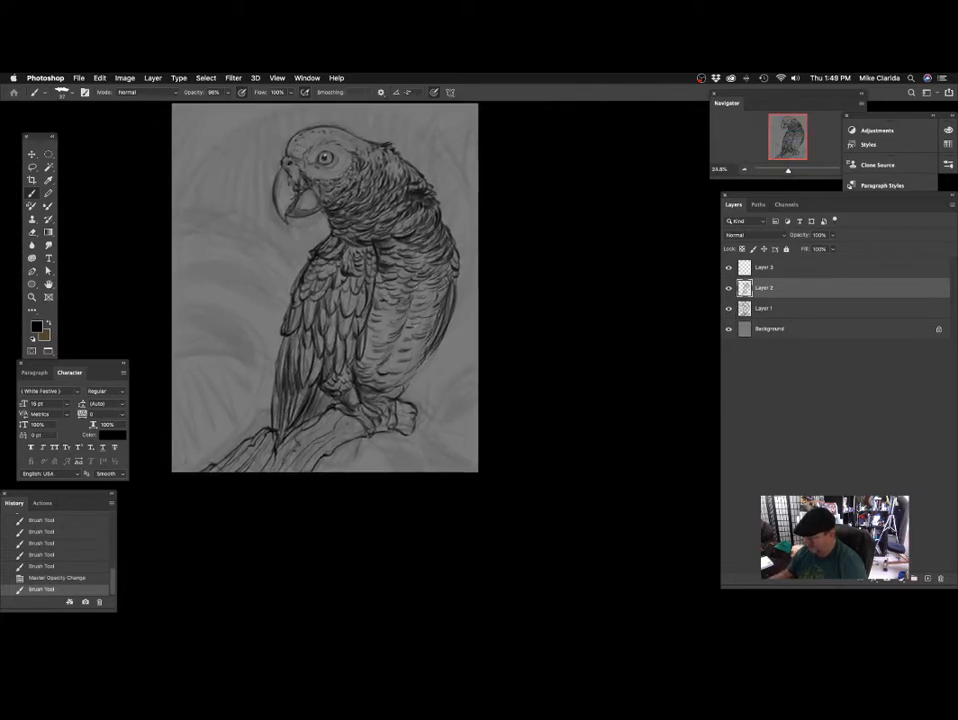
scroll(390, 360, "up", 5)
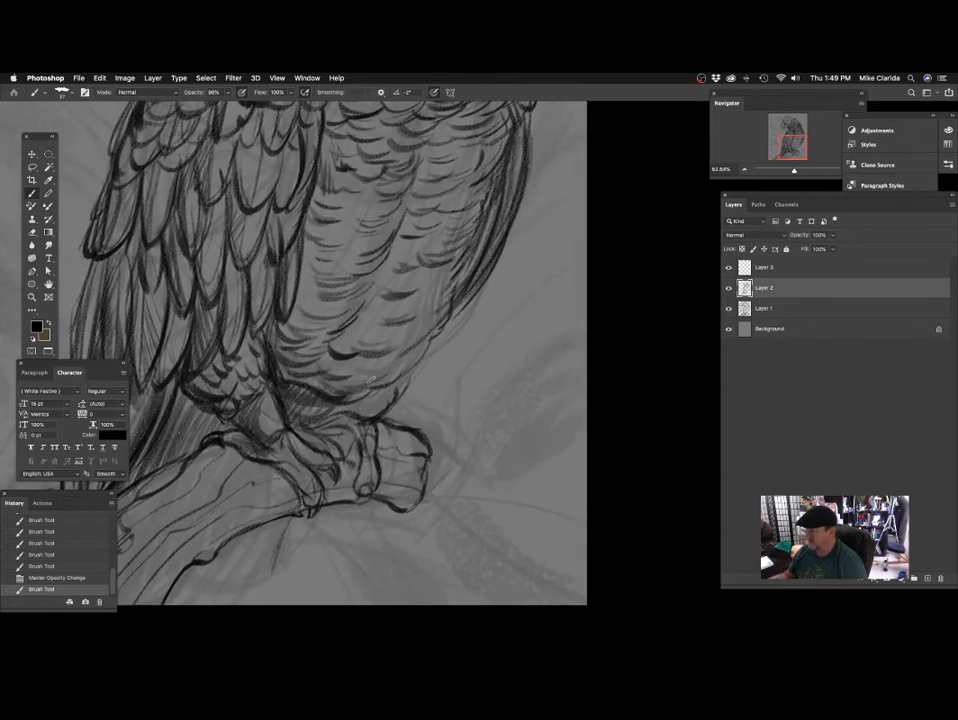
scroll(436, 303, "right", 2)
left_click_drag(424, 330, 410, 359)
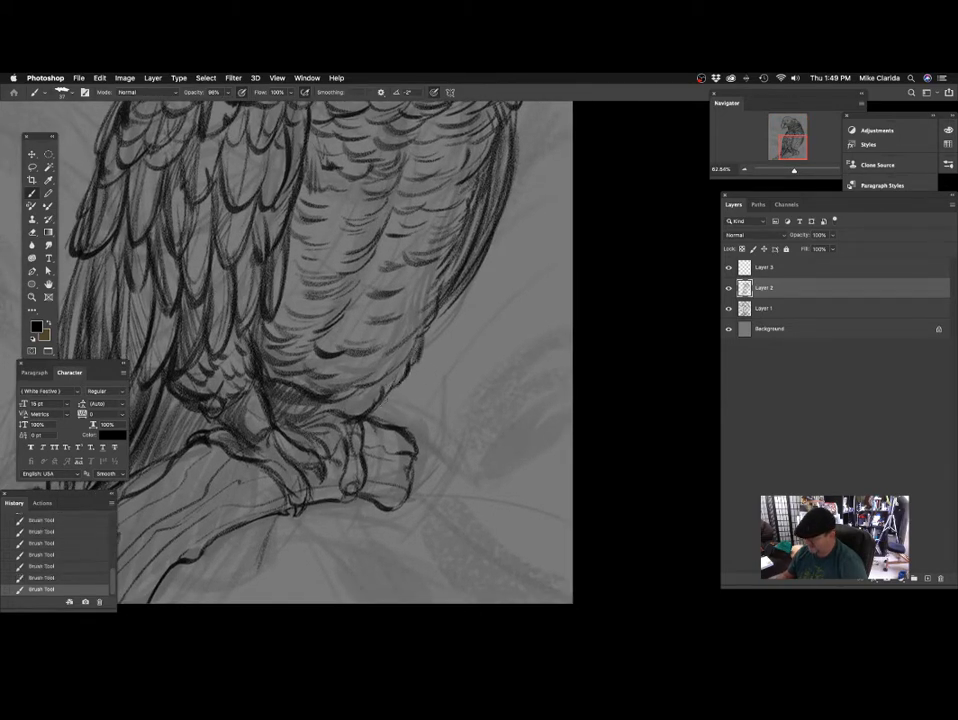
scroll(431, 418, "down", 5)
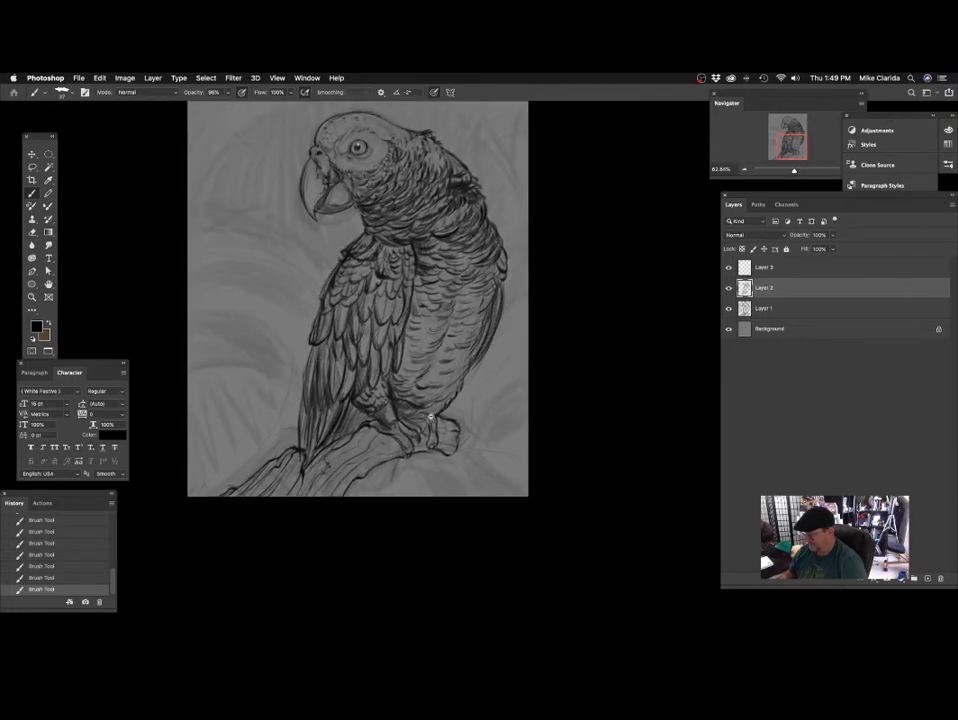
scroll(430, 416, "up", 5)
scroll(450, 375, "up", 1)
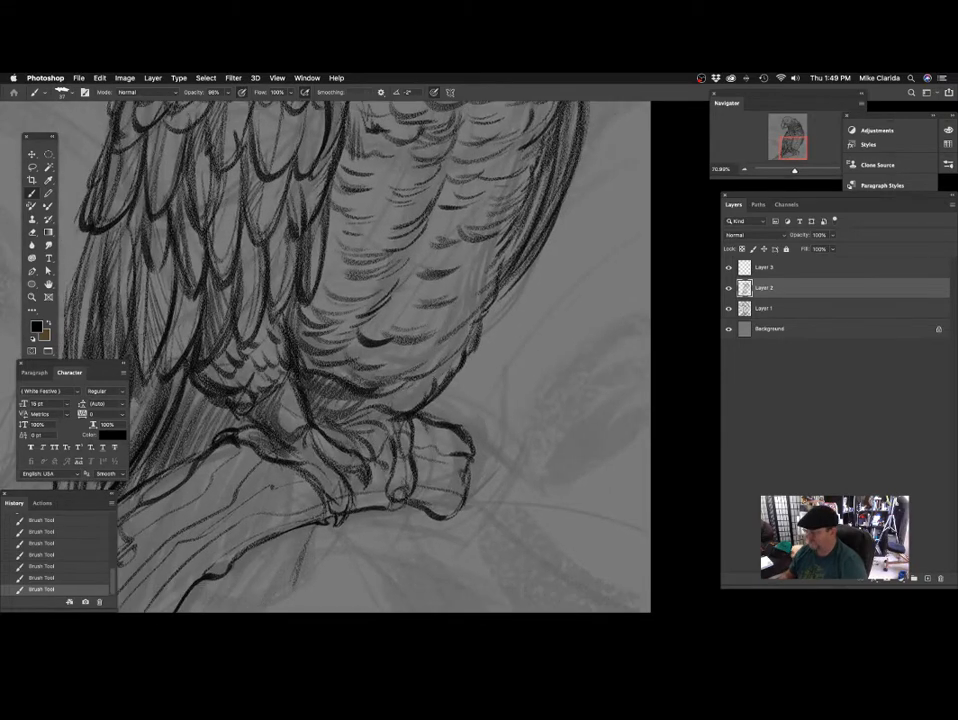
mouse_move(430, 371)
left_mouse_down()
mouse_move(485, 407)
mouse_move(457, 411)
left_mouse_up()
key("super+z")
key("super+z")
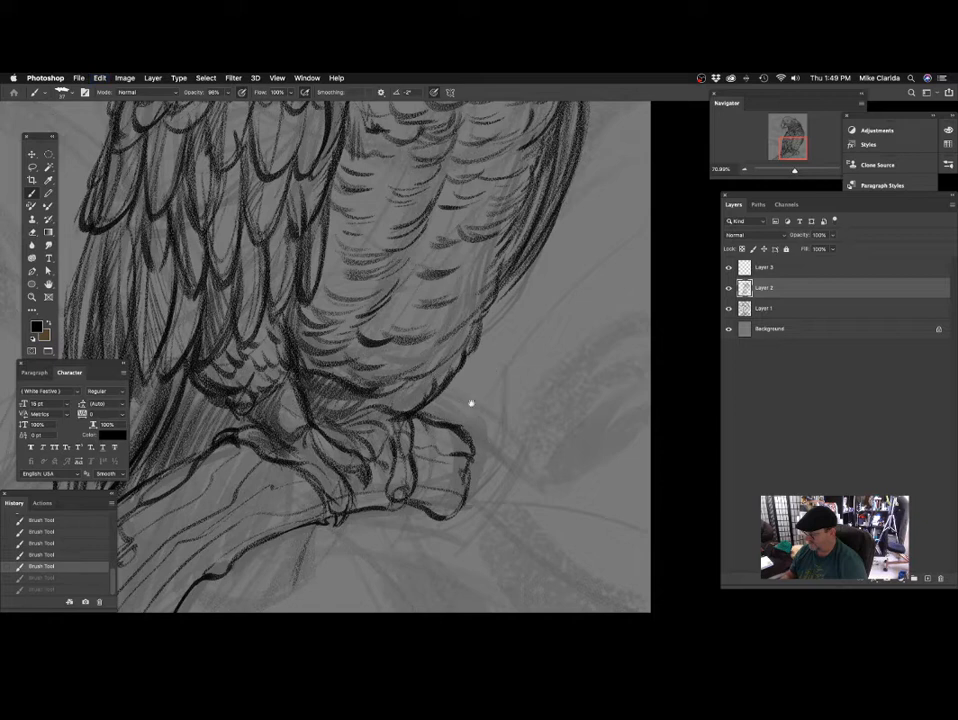
Darken the outer edge of the lower belly and add curved feather strokes above the feet with the size 37 brush.
scroll(471, 403, "left", 3)
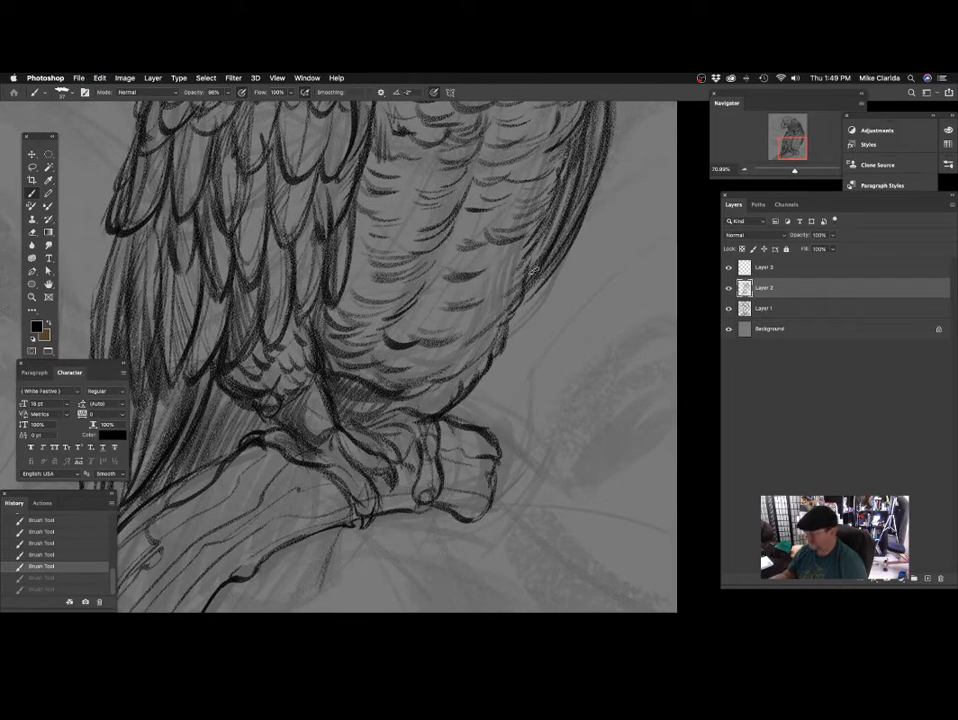
left_click_drag(533, 268, 522, 294)
mouse_move(515, 303)
left_mouse_down()
mouse_move(491, 350)
mouse_move(430, 383)
left_mouse_up()
left_click_drag(486, 353, 446, 378)
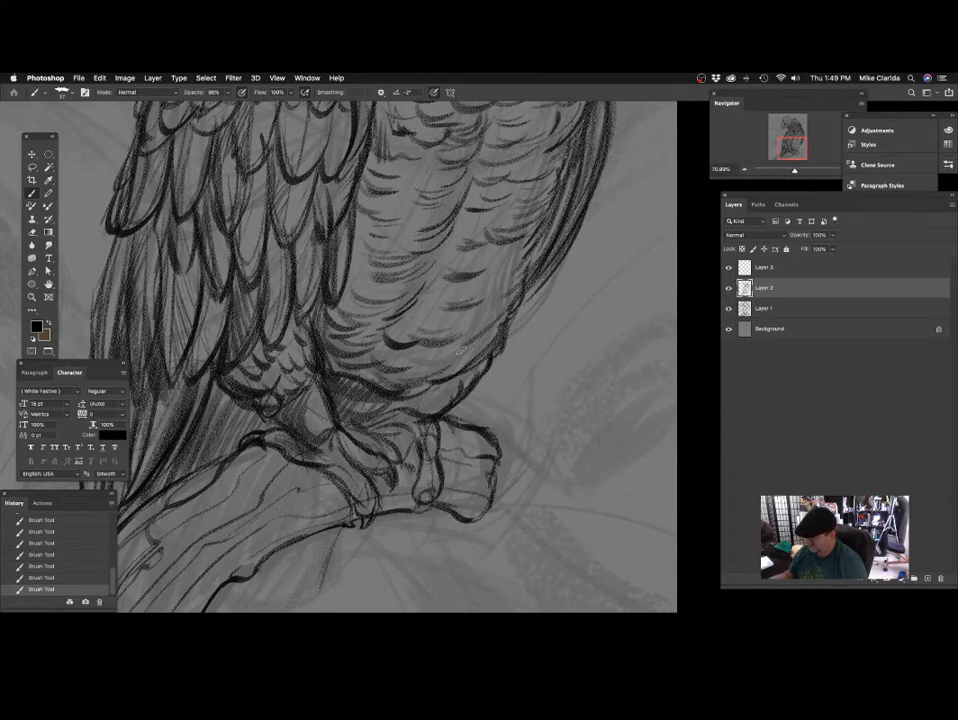
scroll(468, 340, "left", 5)
scroll(468, 340, "down", 2)
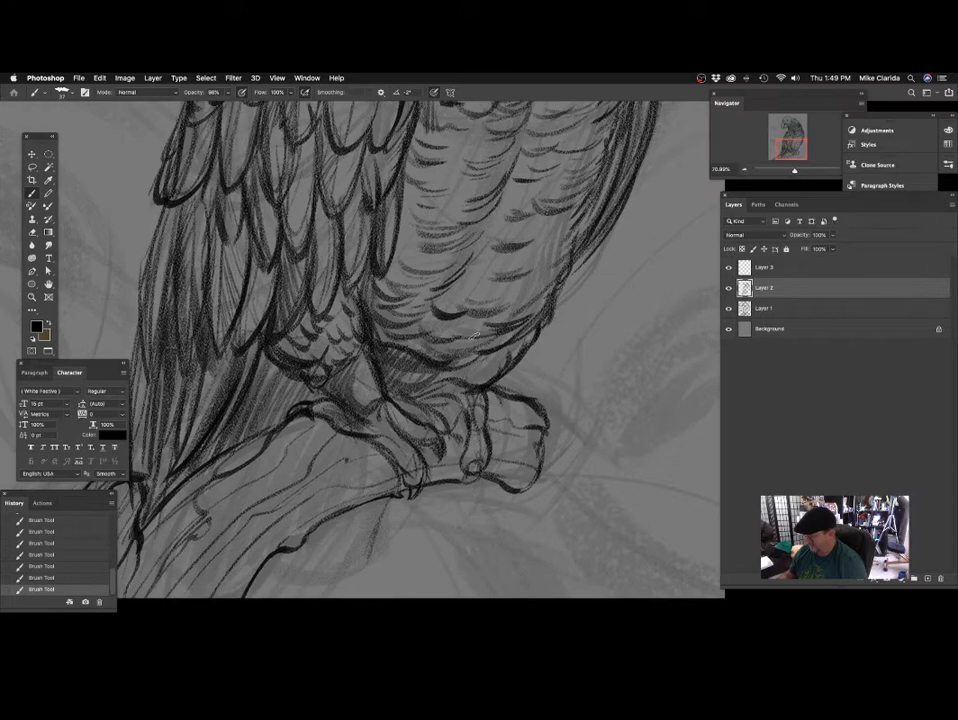
scroll(476, 337, "down", 3)
scroll(327, 258, "down", 2)
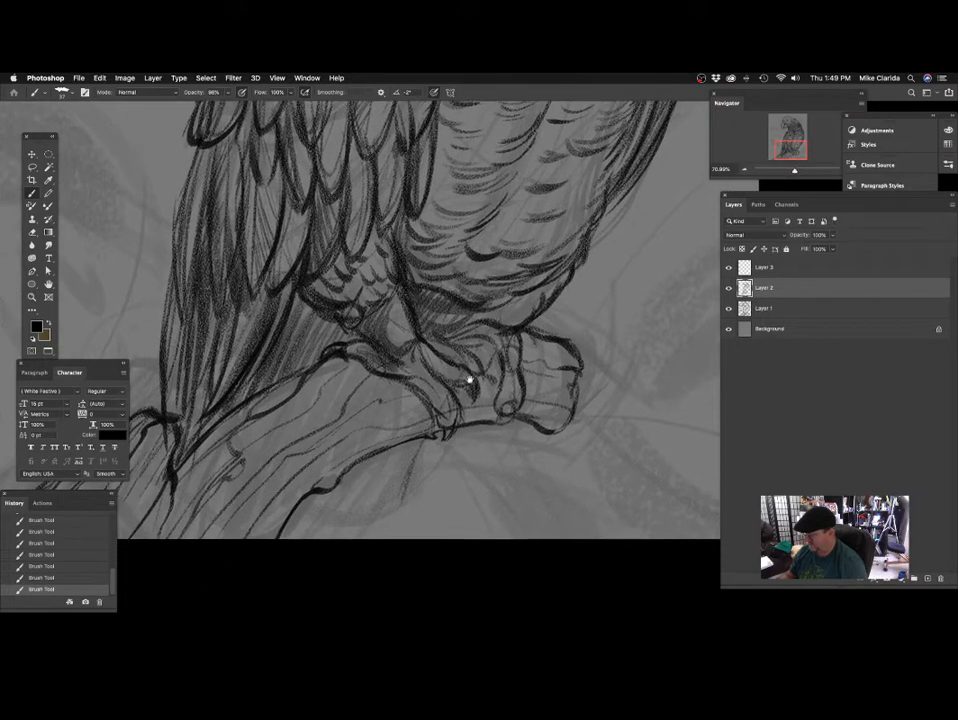
scroll(412, 399, "down", 6)
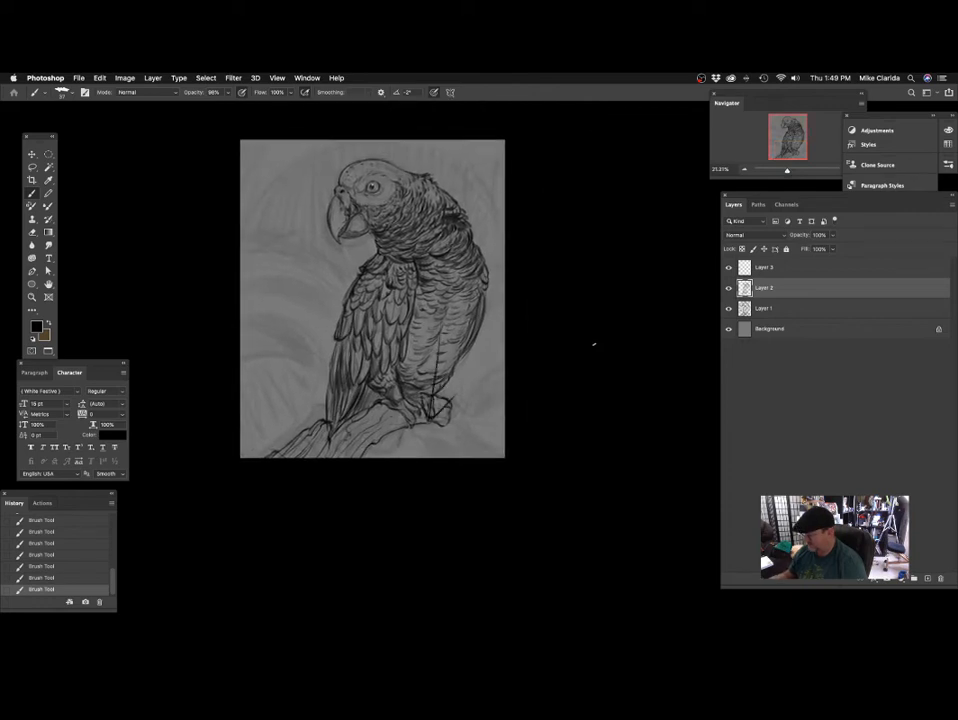
key("super+z")
key("super+z")
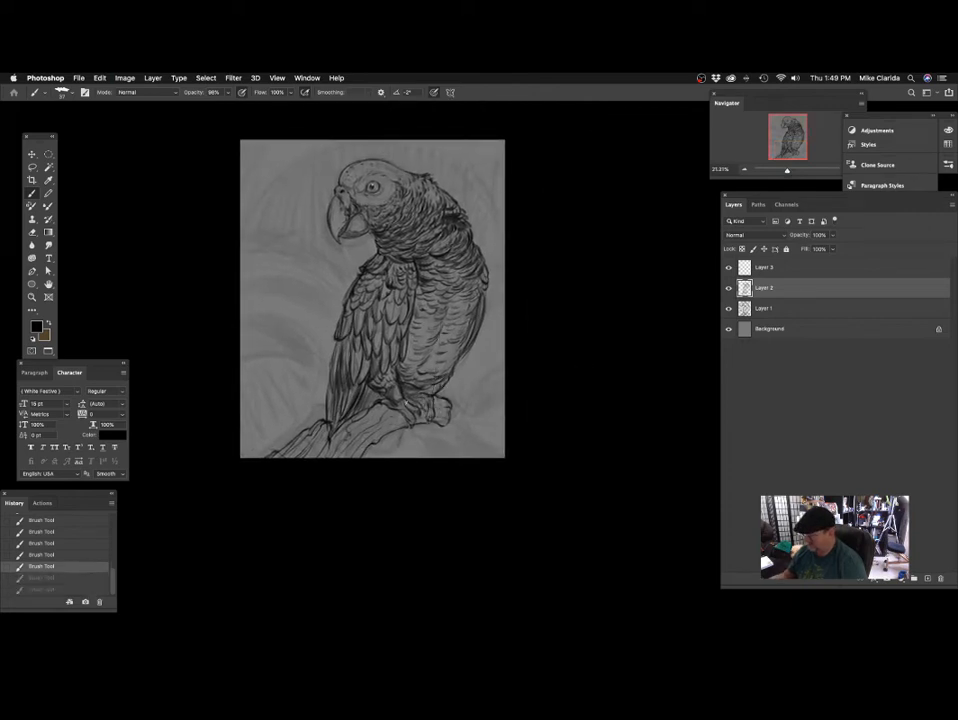
key("shift+super+z")
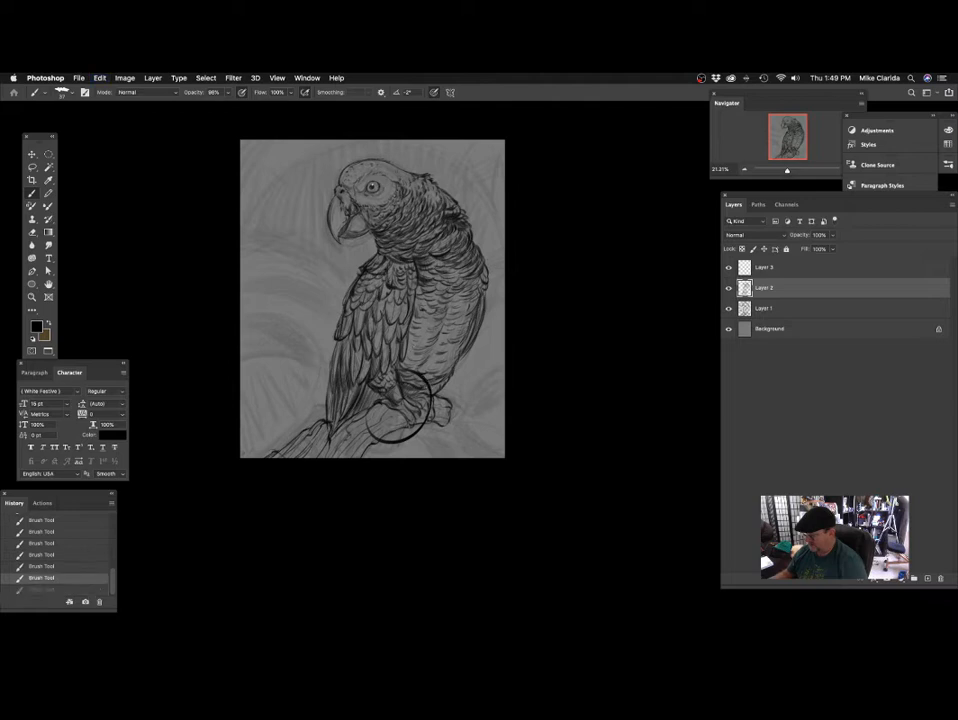
key("super+z")
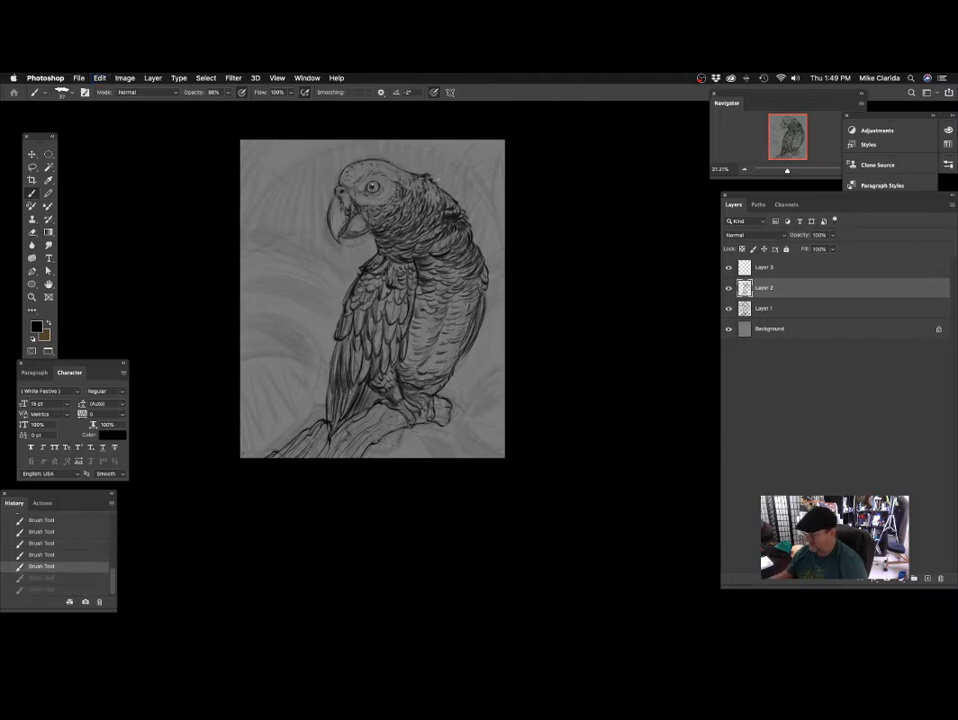
mouse_move(453, 194)
left_mouse_down()
mouse_move(298, 167)
mouse_move(278, 186)
left_mouse_up()
key("super+z")
key("super+z")
left_click_drag(366, 348, 404, 404)
key("super+z")
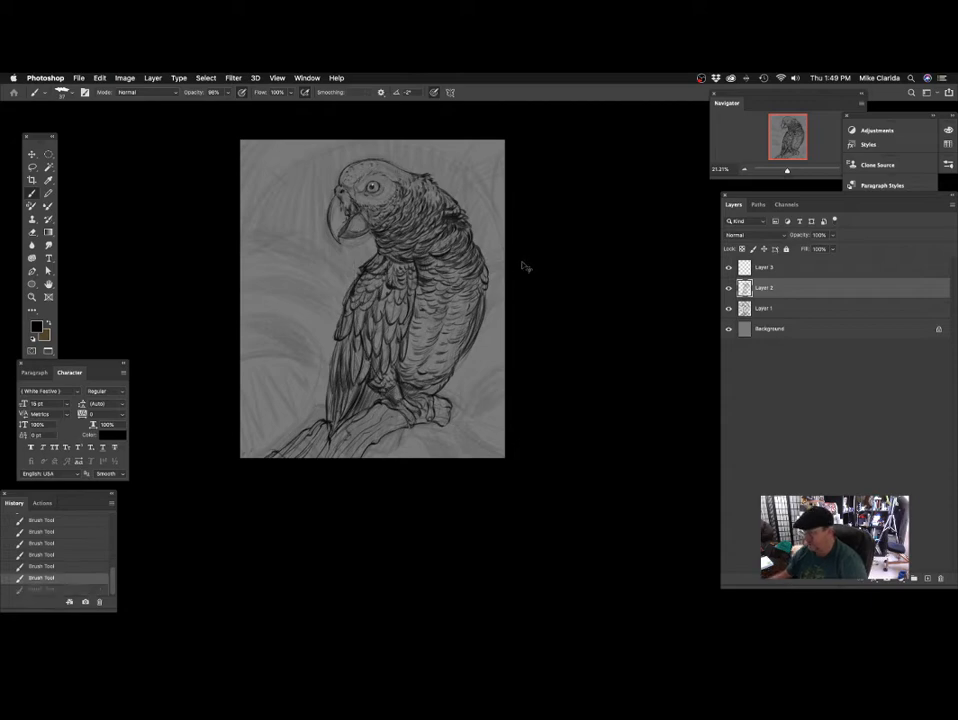
Shade the wood grain on the lower end of the perch below the tail with brush sizes 124 and 261.
scroll(412, 410, "up", 5)
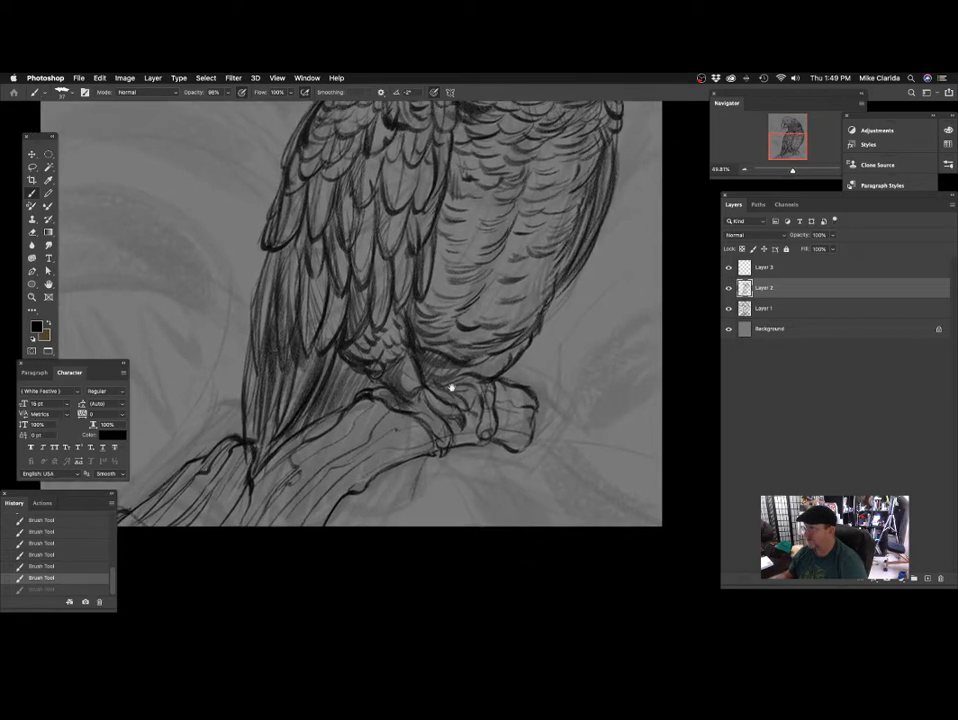
mouse_move(421, 416)
left_mouse_down()
mouse_move(437, 385)
mouse_move(365, 326)
mouse_move(413, 318)
mouse_move(452, 284)
left_mouse_up()
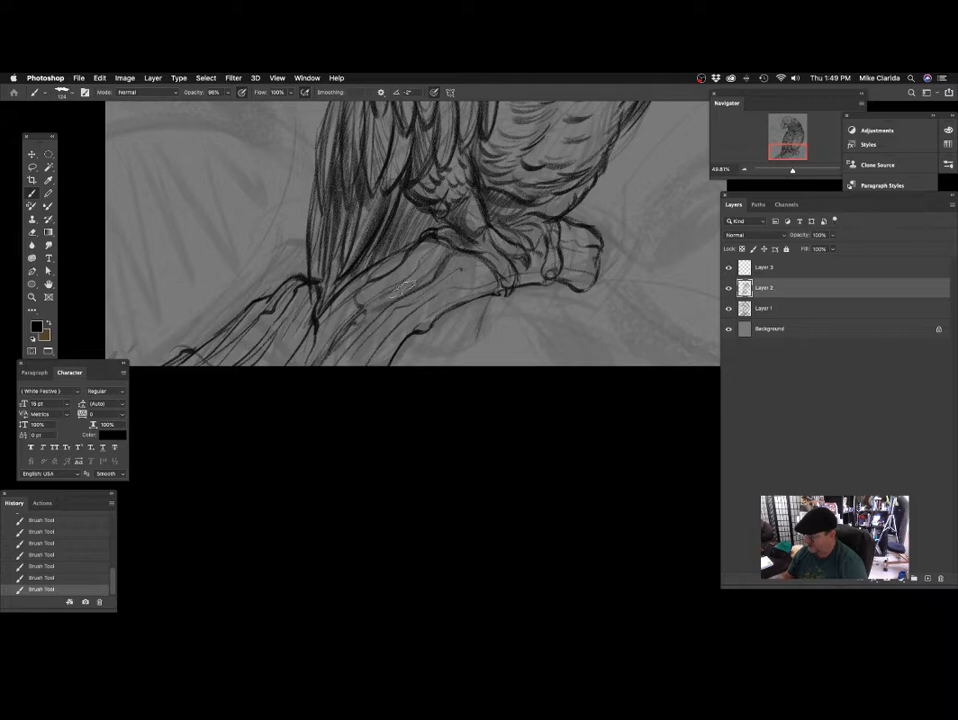
left_click_drag(422, 331, 473, 326)
mouse_move(365, 318)
left_mouse_down()
mouse_move(379, 326)
mouse_move(418, 303)
mouse_move(358, 358)
left_mouse_up()
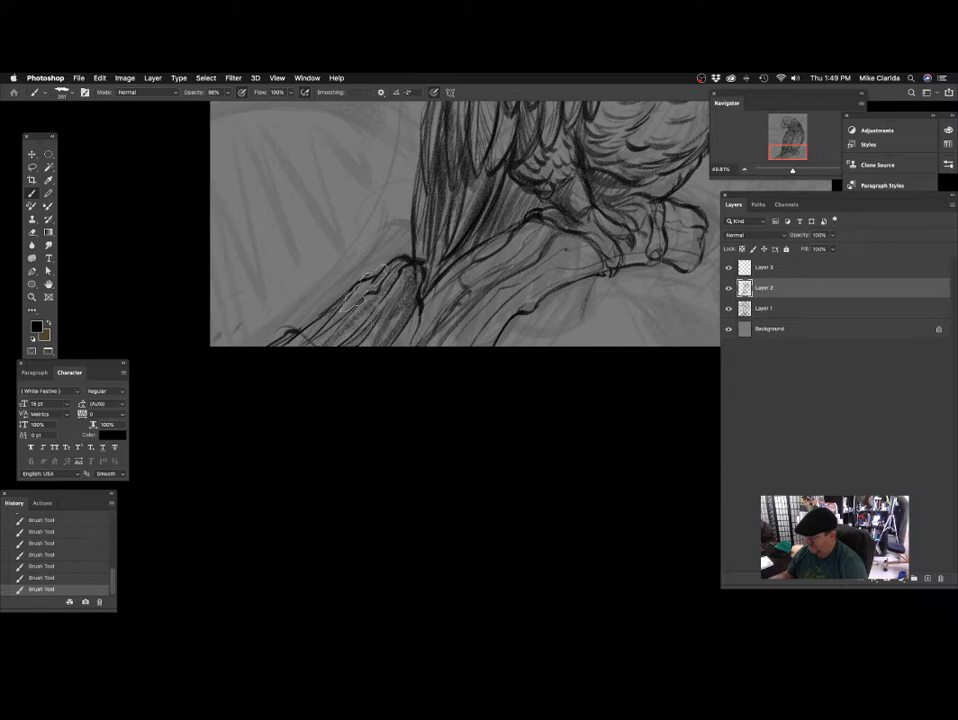
left_click_drag(395, 323, 289, 370)
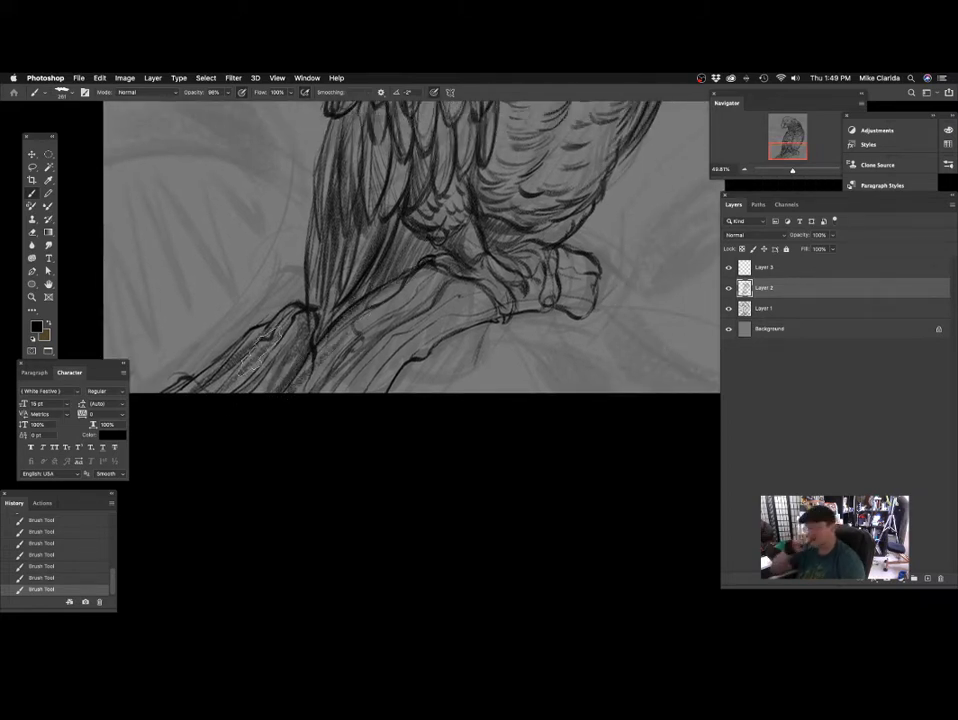
Shade the middle of the perch and the gap between the claws with brush sizes 220 and 172.
left_click_drag(257, 423, 240, 424)
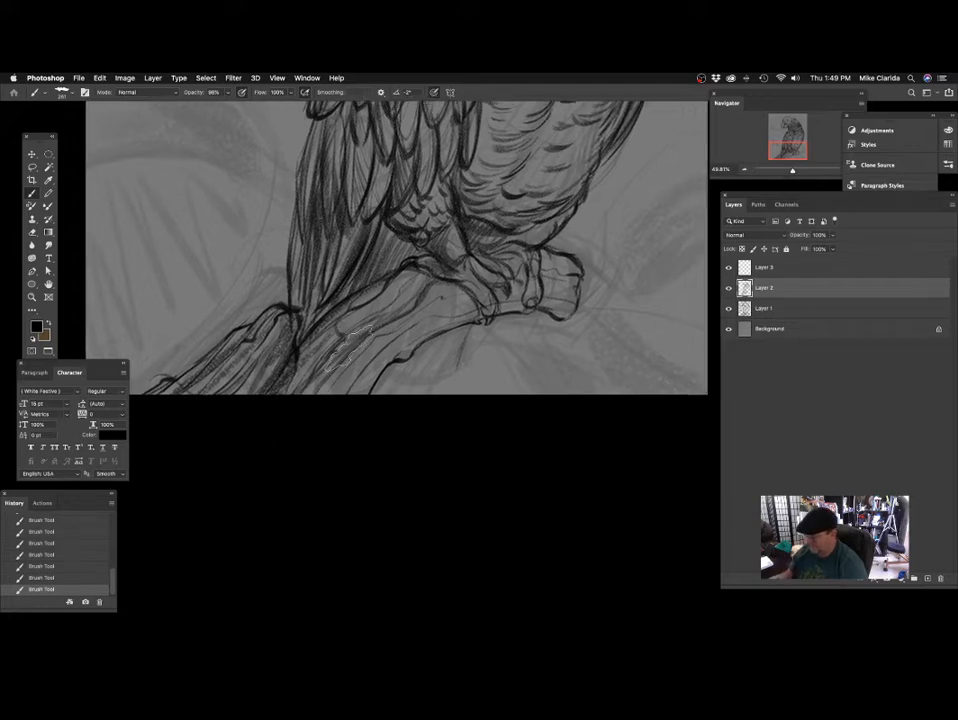
left_click_drag(360, 382, 356, 354)
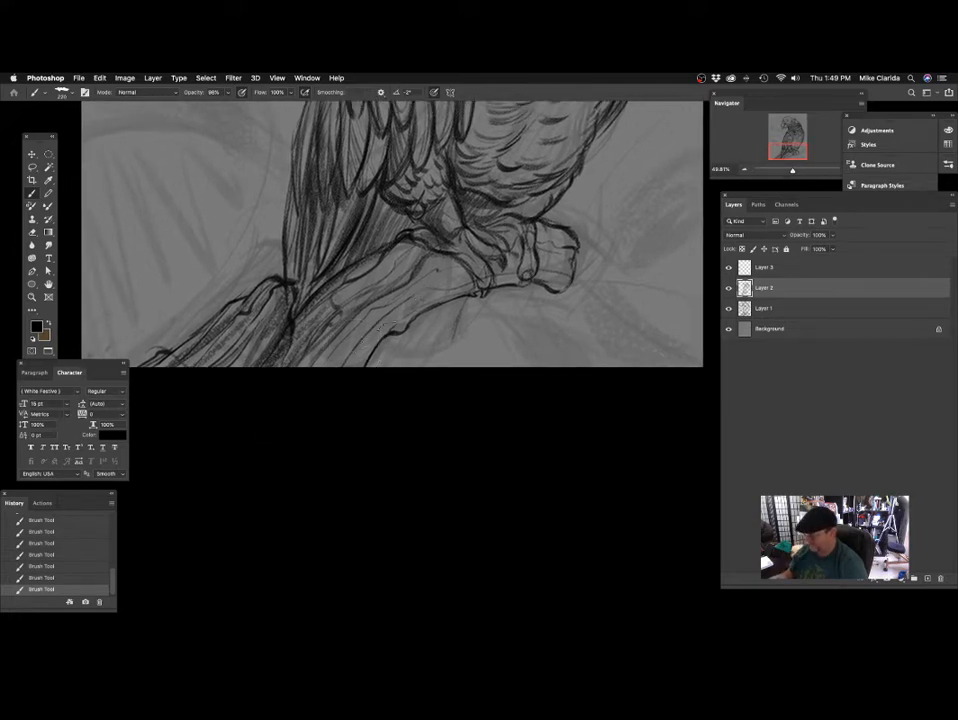
left_click_drag(310, 381, 232, 425)
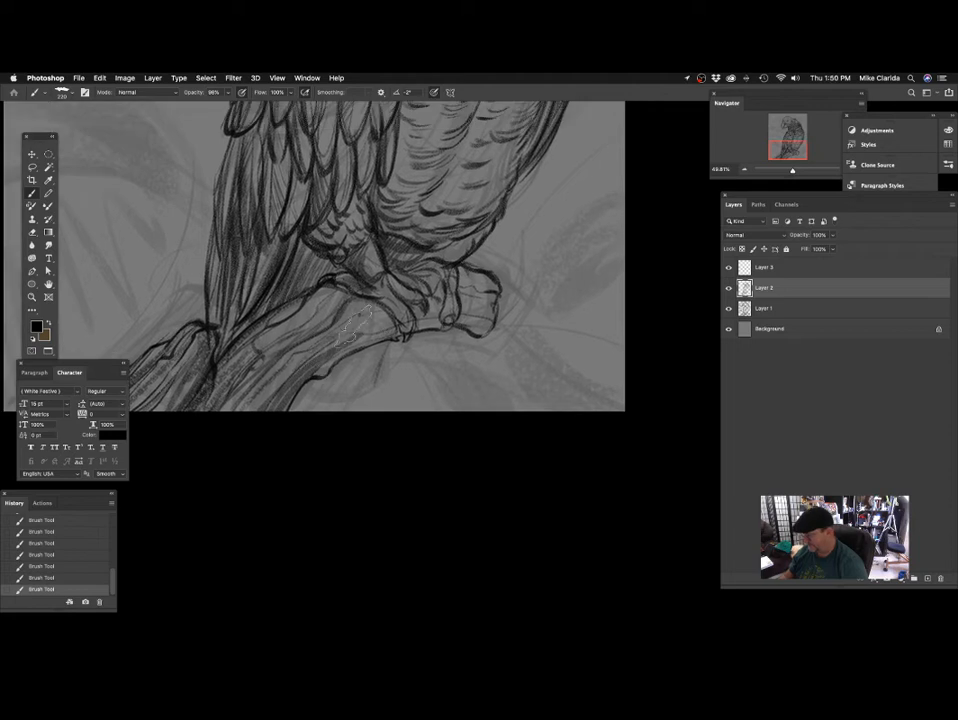
mouse_move(395, 320)
left_mouse_down()
mouse_move(456, 309)
mouse_move(381, 343)
mouse_move(404, 306)
mouse_move(380, 337)
left_mouse_up()
mouse_move(463, 270)
left_mouse_down()
mouse_move(460, 306)
mouse_move(466, 269)
mouse_move(486, 310)
left_mouse_up()
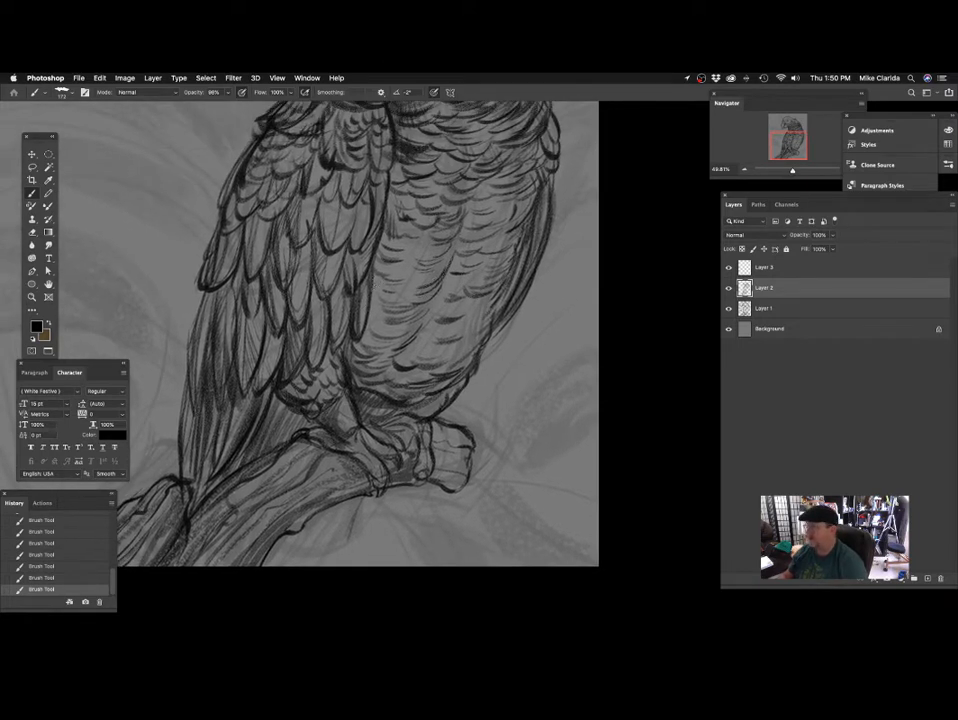
Shade the wing feathers and the belly along the wing's inner edge with a smaller brush.
left_click_drag(363, 280, 347, 280)
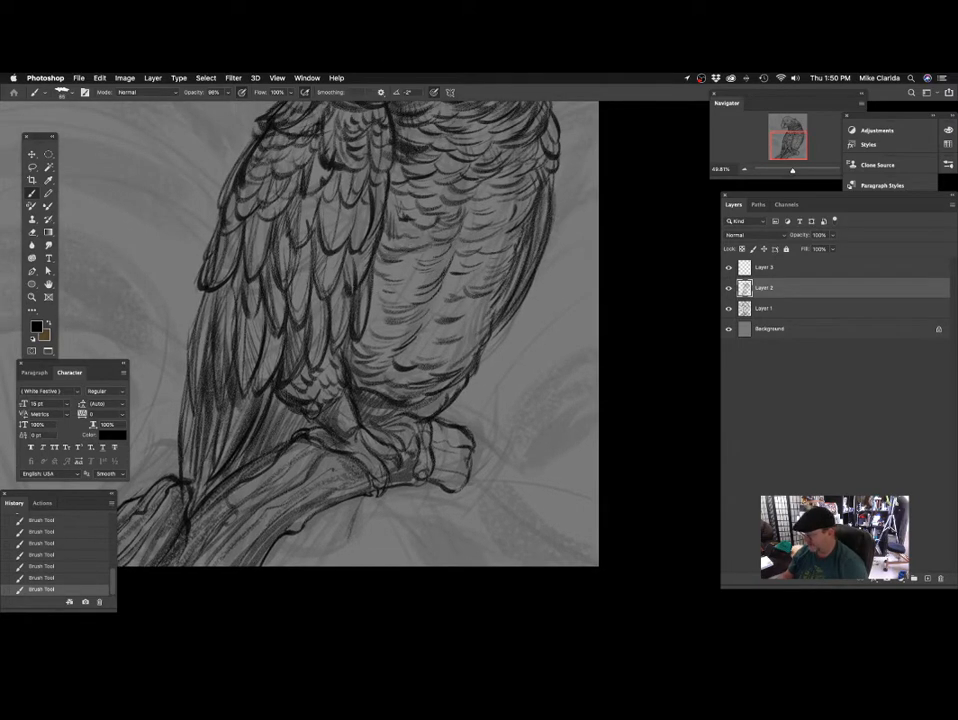
mouse_move(405, 271)
left_mouse_down()
mouse_move(418, 265)
mouse_move(400, 270)
left_mouse_up()
mouse_move(475, 259)
left_mouse_down()
mouse_move(429, 300)
mouse_move(465, 291)
mouse_move(435, 281)
left_mouse_up()
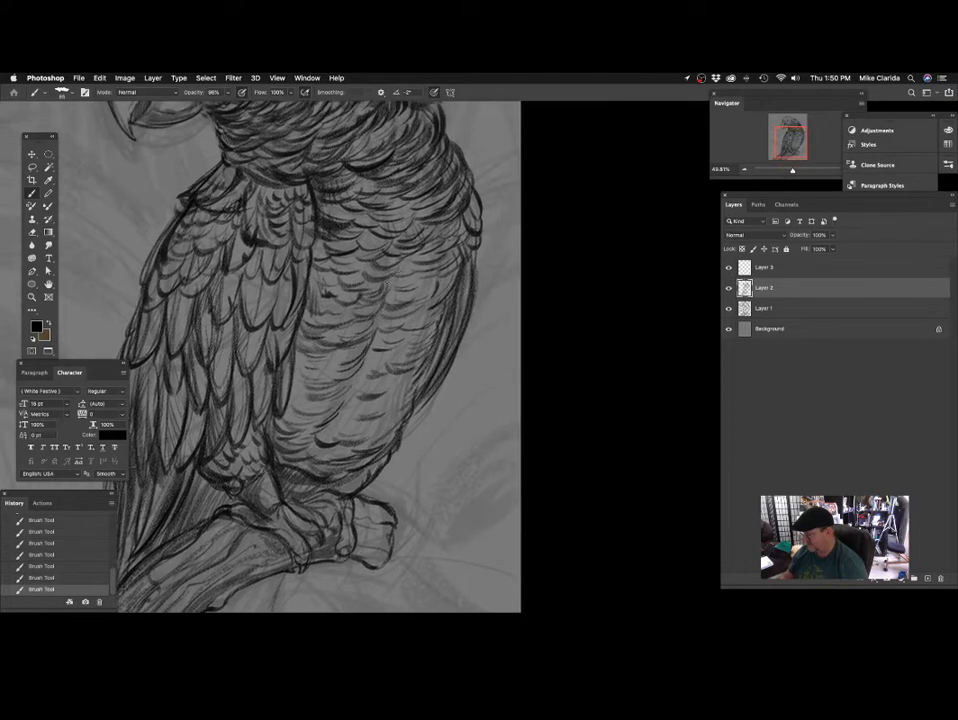
left_click_drag(386, 256, 415, 270)
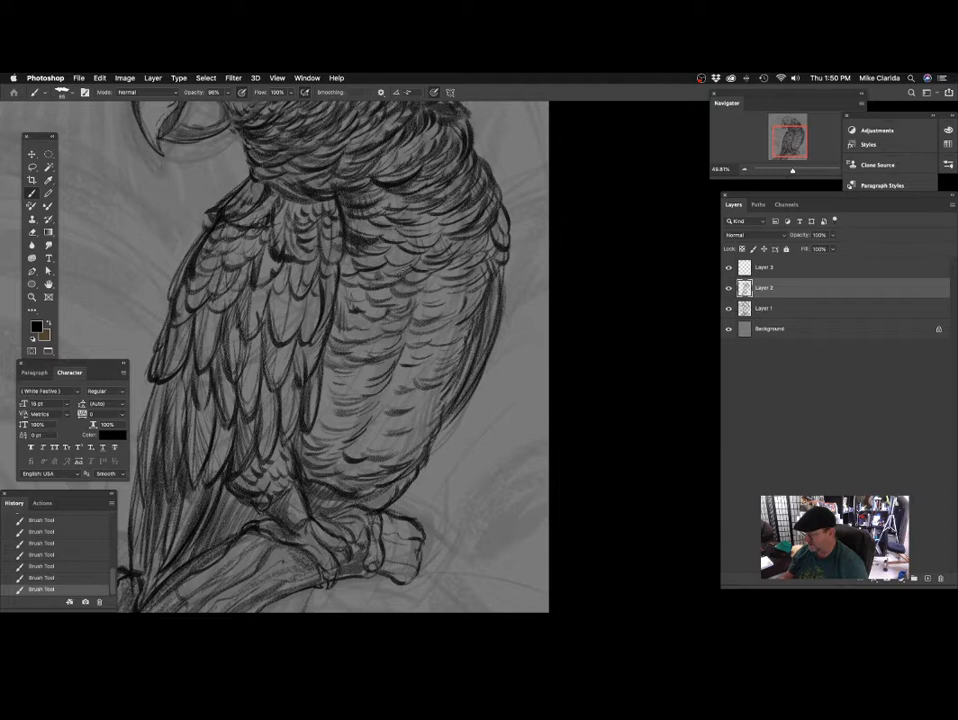
left_click_drag(490, 275, 451, 316)
left_click_drag(338, 288, 380, 297)
left_click_drag(385, 277, 394, 302)
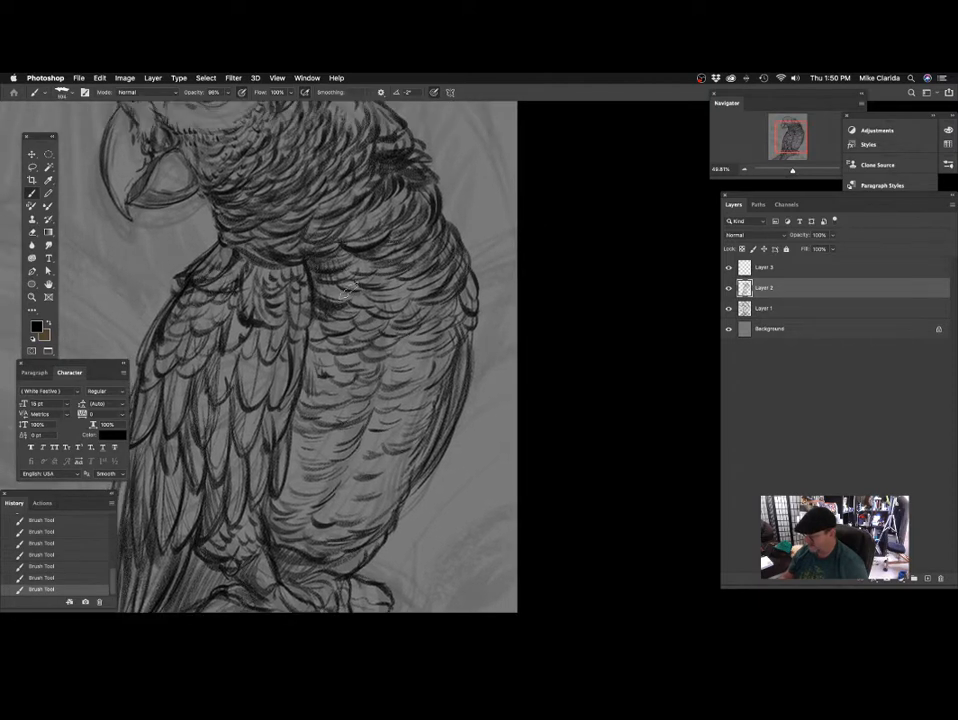
Darken the feather rows across the upper belly below the chest with a size 104 brush.
left_click_drag(328, 291, 354, 298)
left_click_drag(437, 299, 411, 315)
left_click_drag(338, 293, 374, 304)
mouse_move(346, 299)
left_mouse_down()
mouse_move(385, 302)
mouse_move(386, 313)
left_mouse_up()
mouse_move(336, 304)
left_mouse_down()
mouse_move(442, 316)
mouse_move(430, 298)
left_mouse_up()
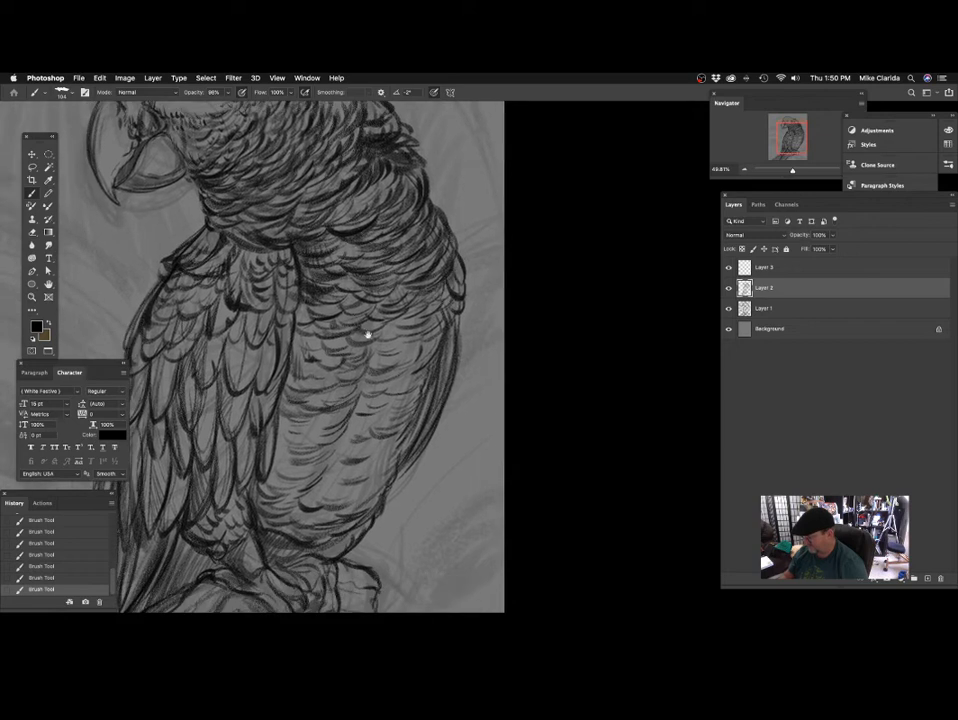
Shade the feather rows on the middle and lower belly toward its outer edge with the size 104 brush.
mouse_move(367, 334)
left_mouse_down()
mouse_move(398, 307)
mouse_move(393, 314)
left_mouse_up()
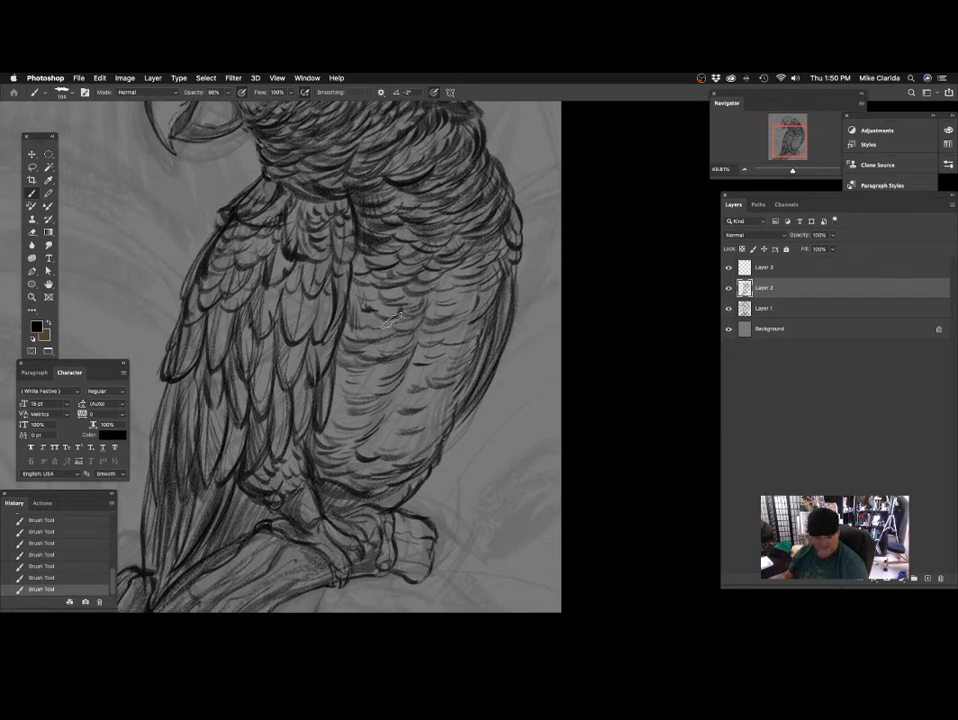
left_click_drag(483, 319, 428, 316)
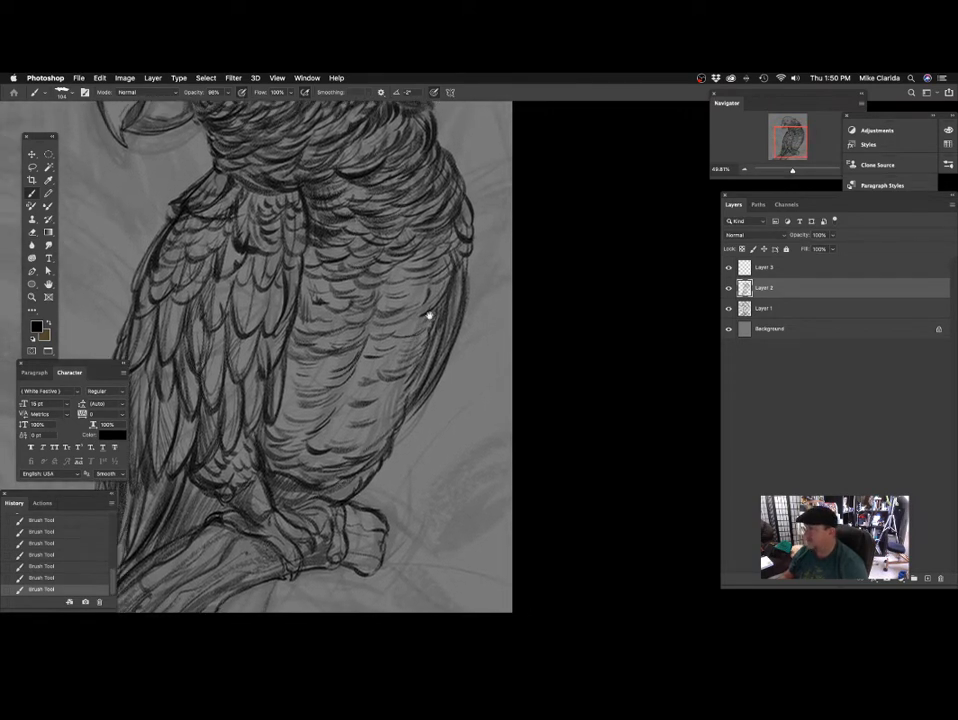
left_click_drag(424, 263, 390, 268)
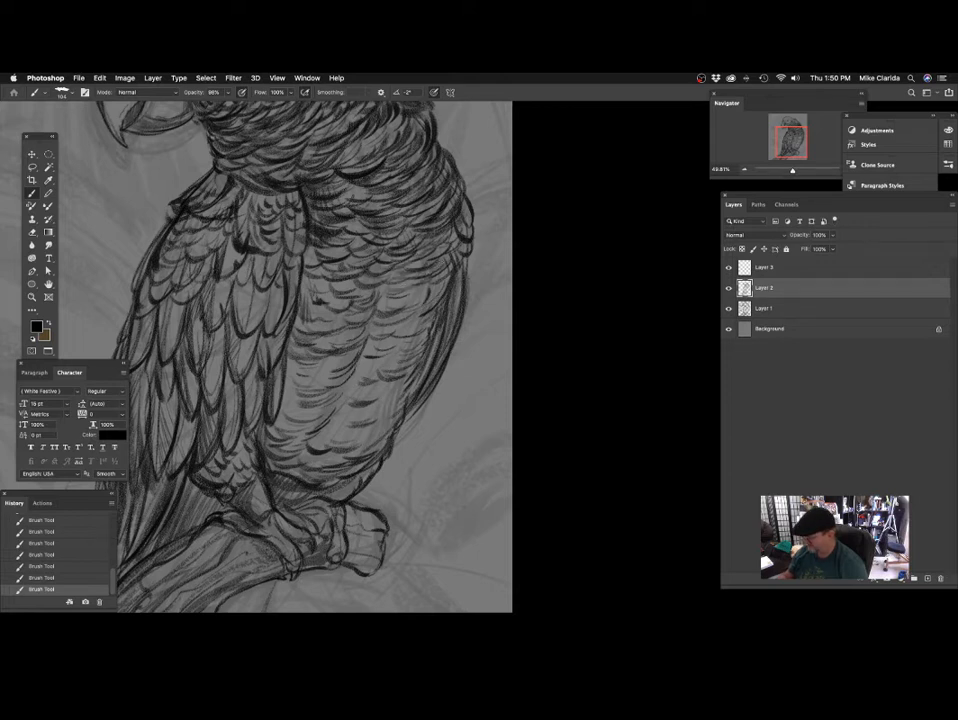
left_click_drag(310, 240, 316, 215)
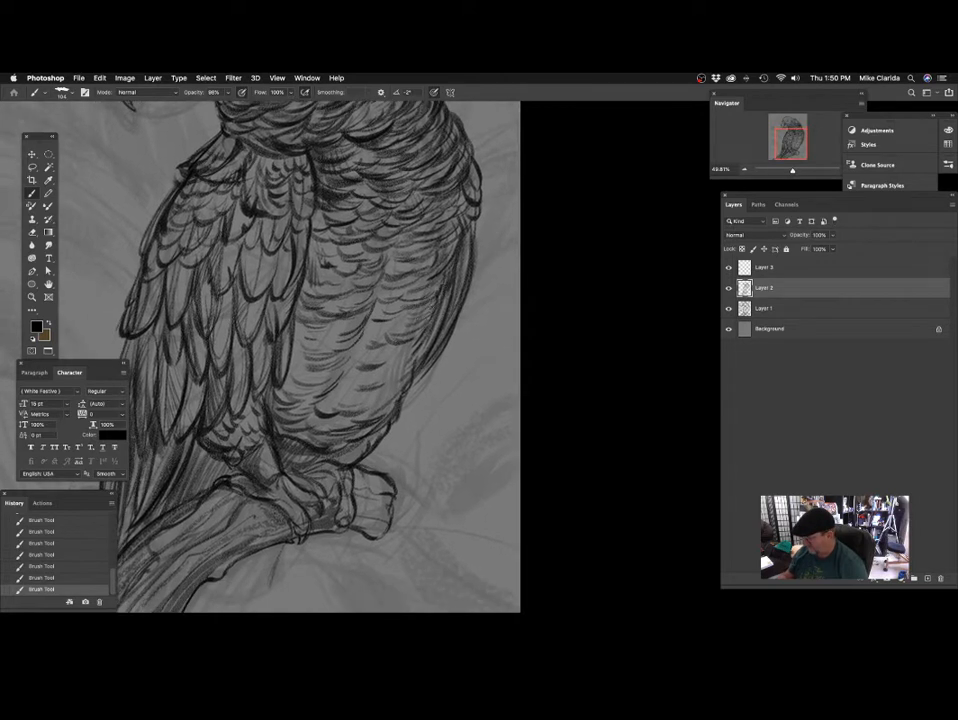
left_click_drag(375, 345, 398, 302)
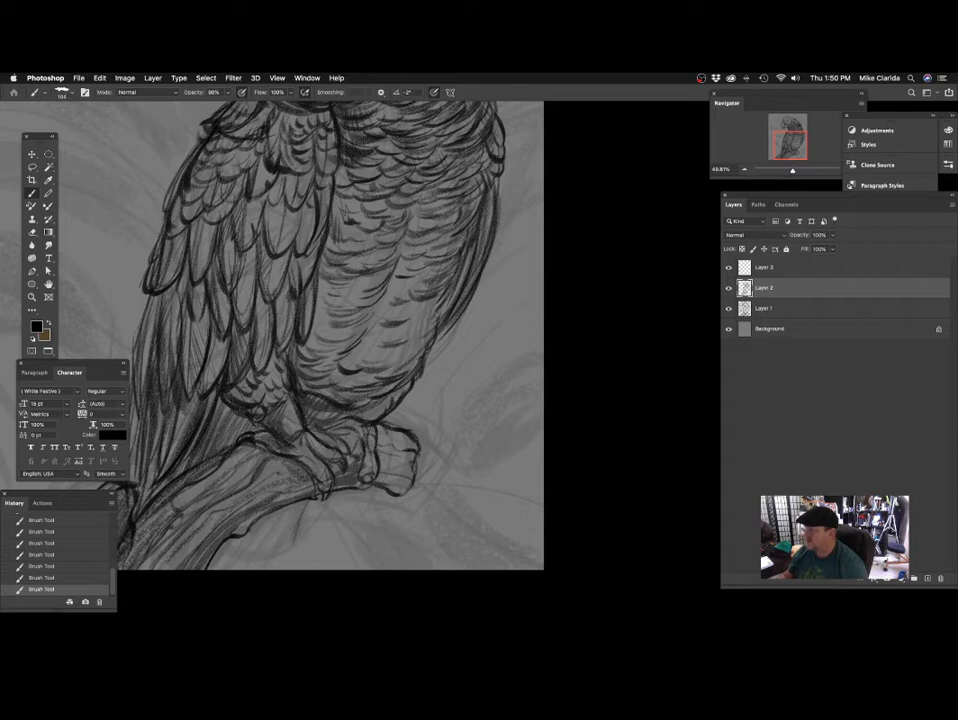
mouse_move(342, 213)
left_mouse_down()
mouse_move(311, 229)
mouse_move(322, 226)
left_mouse_up()
left_click_drag(421, 327, 424, 321)
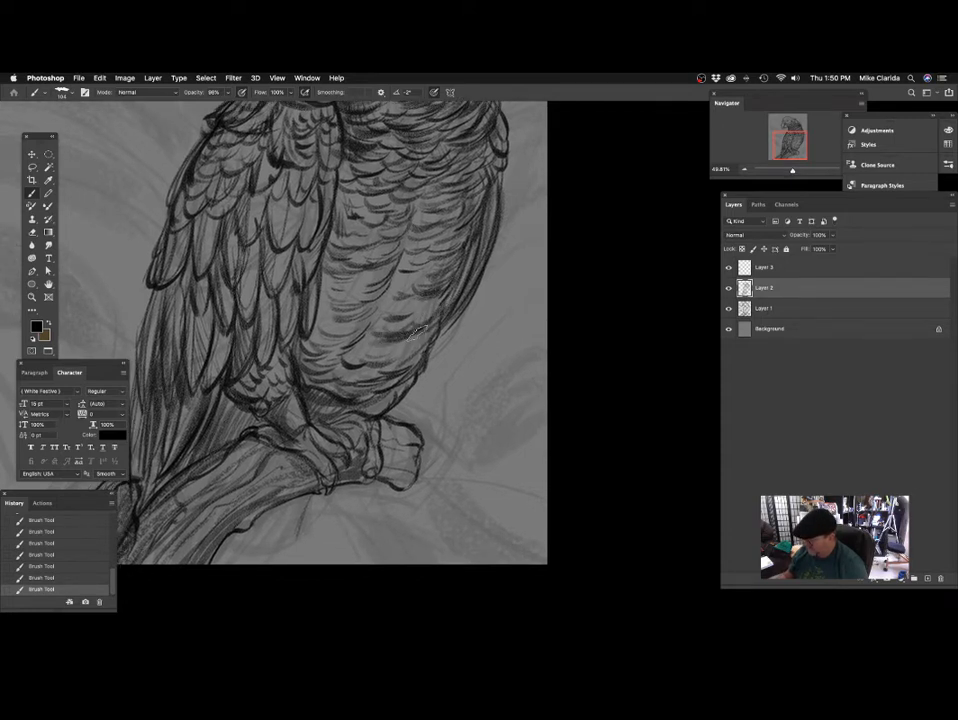
Shade the lower belly's outer edge and the cut end of the perch with the size 104 brush.
mouse_move(422, 336)
left_mouse_down()
mouse_move(389, 353)
mouse_move(429, 345)
mouse_move(371, 370)
mouse_move(399, 391)
left_mouse_up()
left_click_drag(432, 396, 459, 347)
left_click_drag(387, 420, 384, 376)
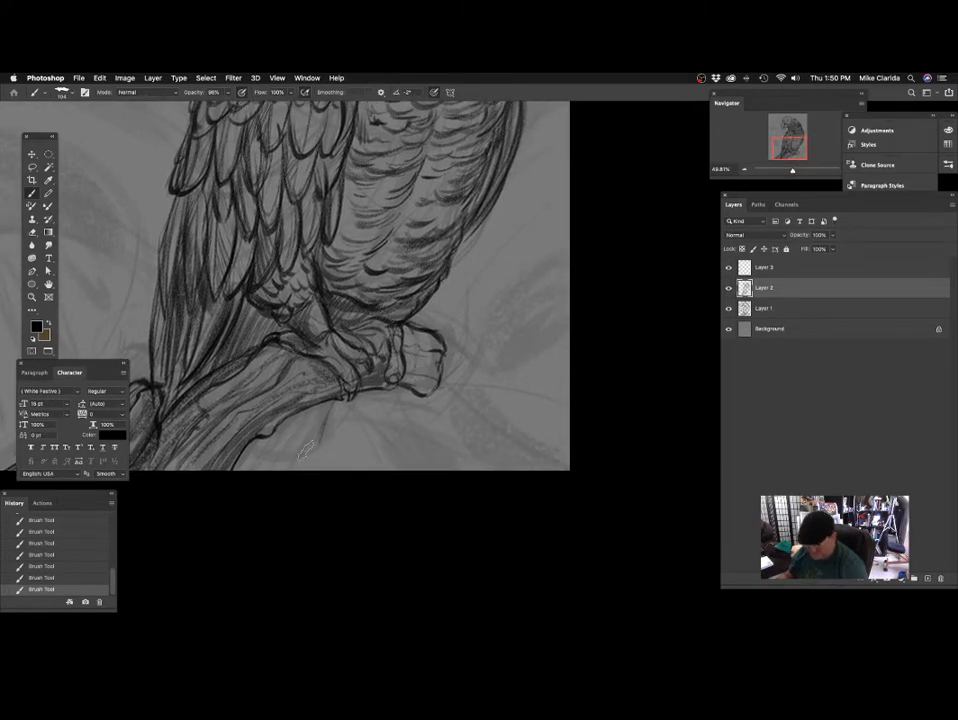
left_click_drag(451, 372, 462, 374)
mouse_move(417, 347)
left_mouse_down()
mouse_move(448, 356)
mouse_move(445, 393)
mouse_move(490, 351)
mouse_move(563, 349)
left_mouse_up()
left_click_drag(457, 331, 461, 361)
Shade and darken the long feathers along the middle and lower wing with the size 104 brush.
left_click_drag(353, 351, 329, 369)
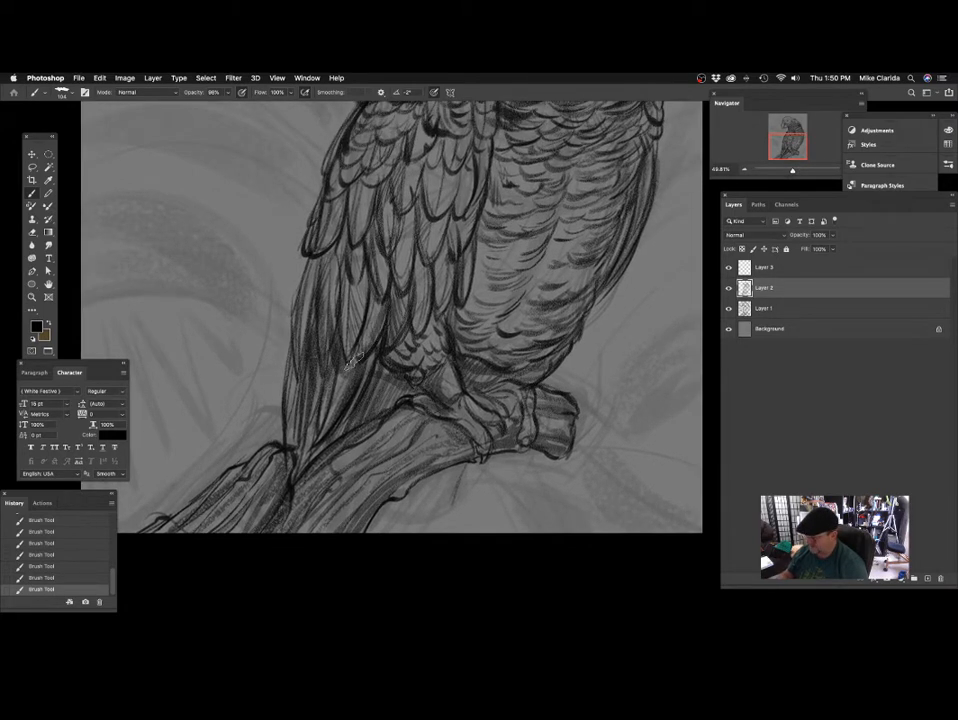
mouse_move(385, 298)
left_mouse_down()
mouse_move(348, 355)
mouse_move(318, 361)
left_mouse_up()
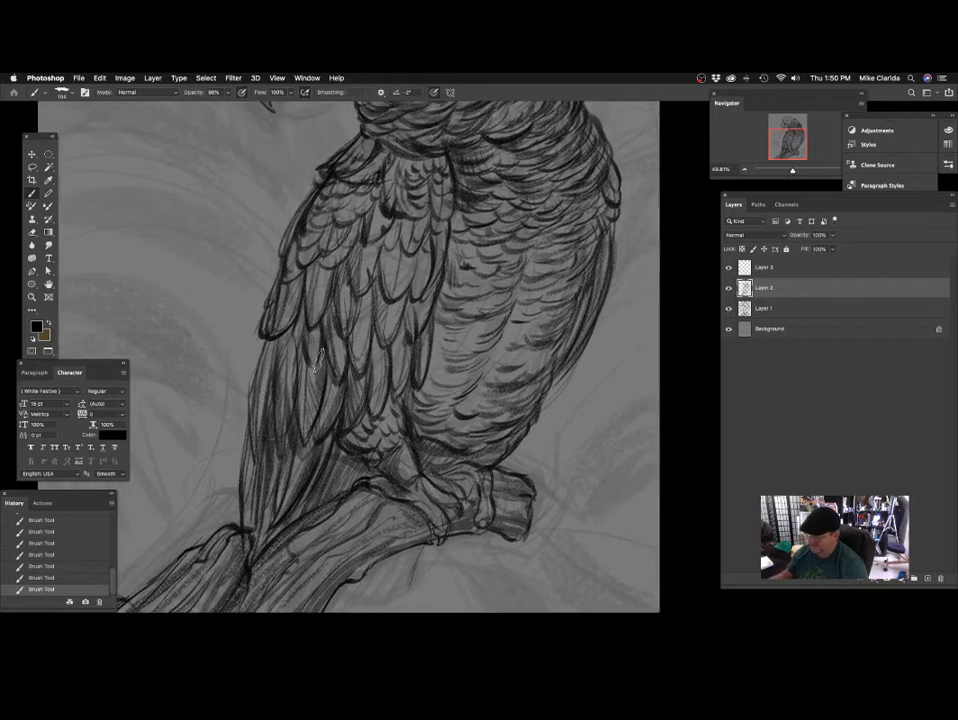
left_click_drag(325, 294, 333, 314)
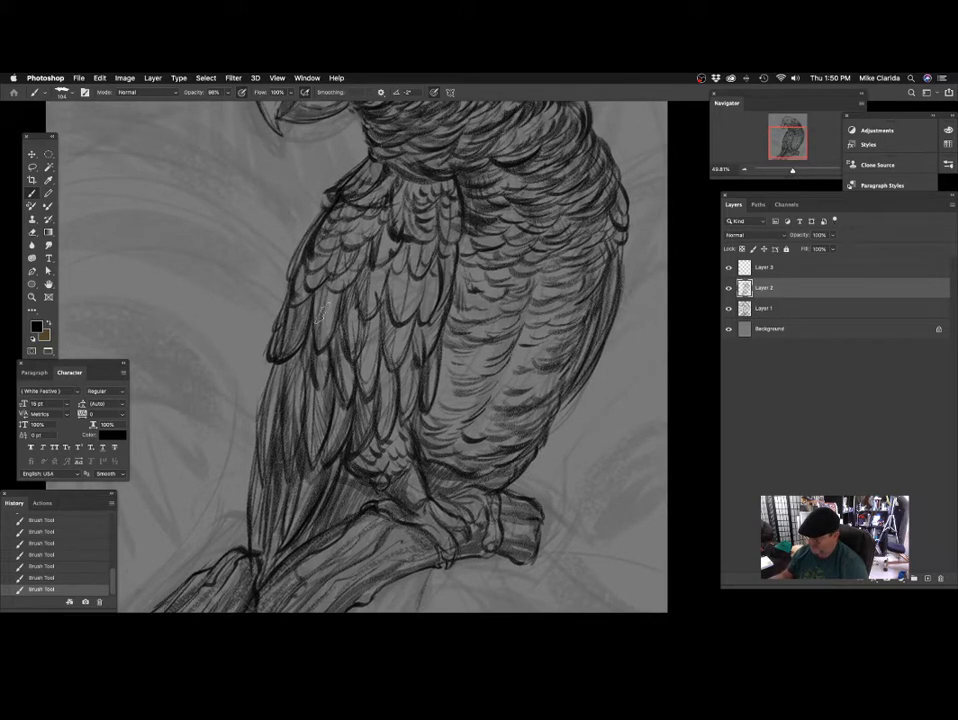
mouse_move(371, 276)
left_mouse_down()
mouse_move(346, 301)
mouse_move(361, 279)
left_mouse_up()
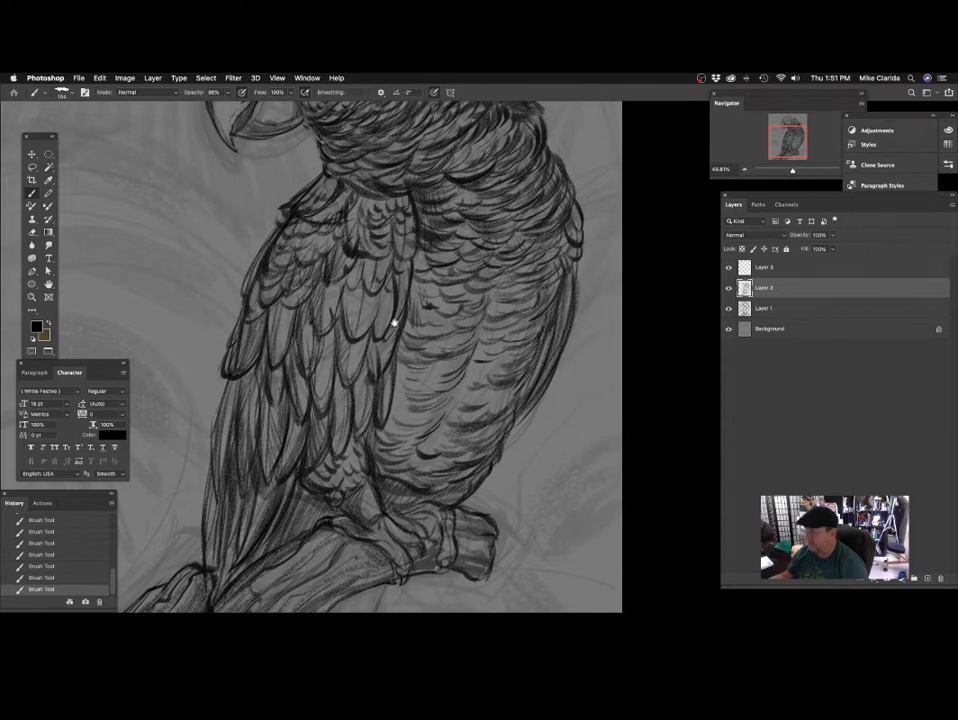
mouse_move(393, 316)
left_mouse_down()
mouse_move(398, 300)
mouse_move(339, 301)
left_mouse_up()
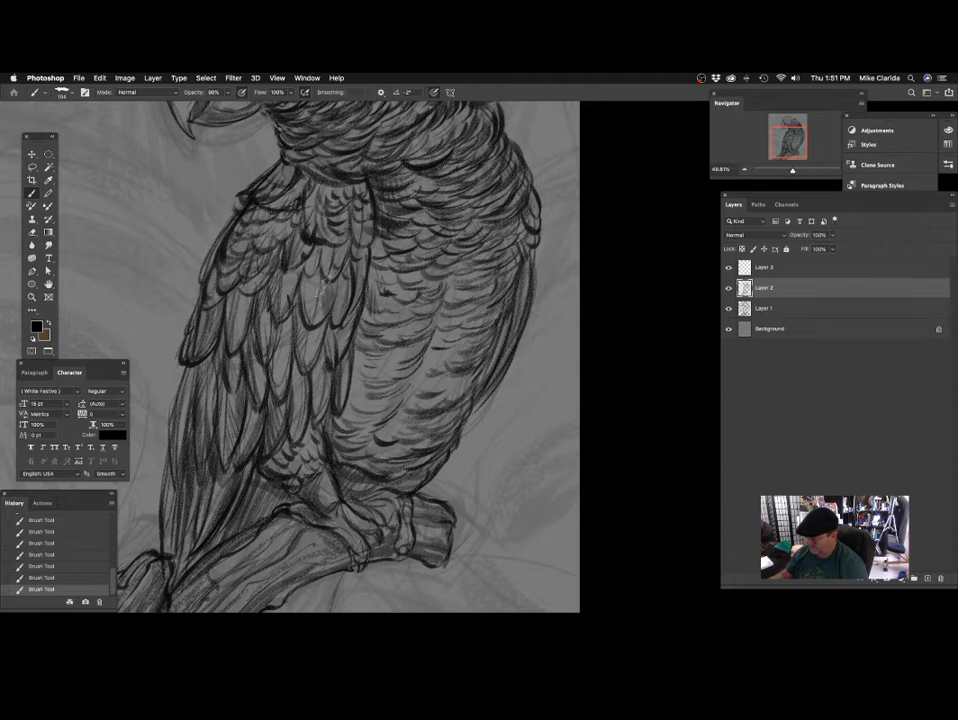
left_click_drag(315, 370, 322, 342)
left_click_drag(251, 221, 253, 198)
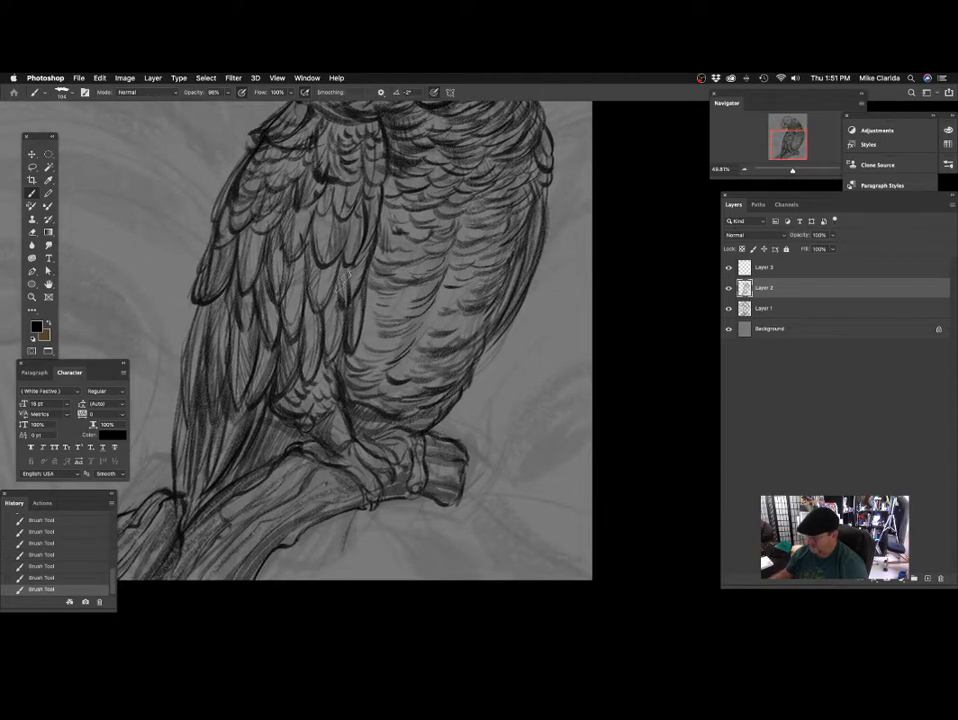
scroll(322, 335, "down", 5)
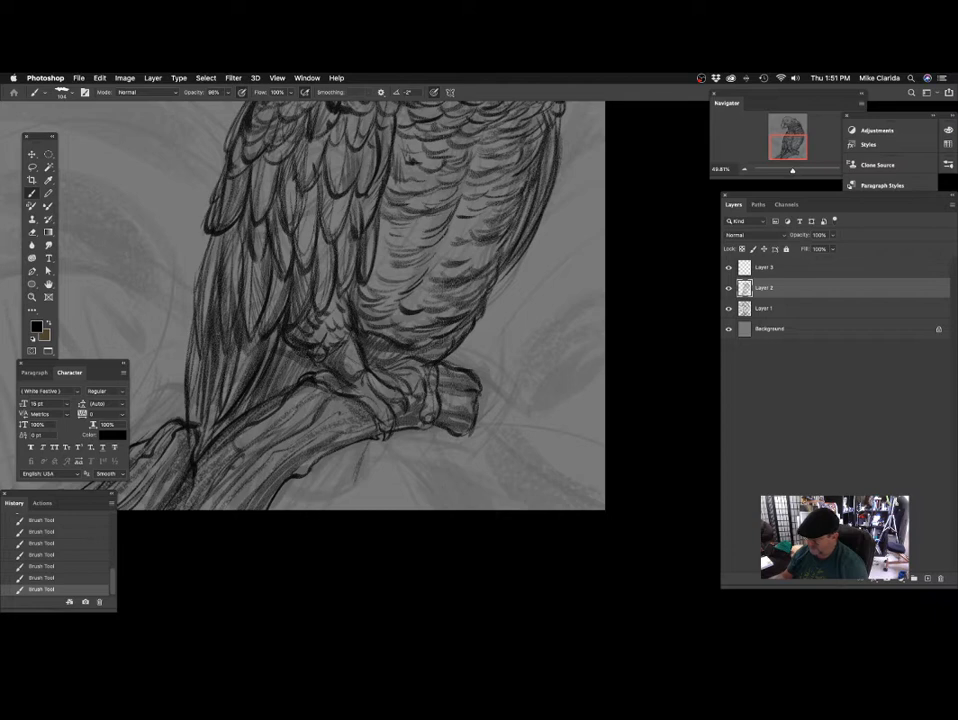
Darken the perch's upper edge and bark where the tail feathers cross it.
mouse_move(385, 328)
left_mouse_down()
mouse_move(394, 288)
mouse_move(376, 342)
mouse_move(399, 341)
left_mouse_up()
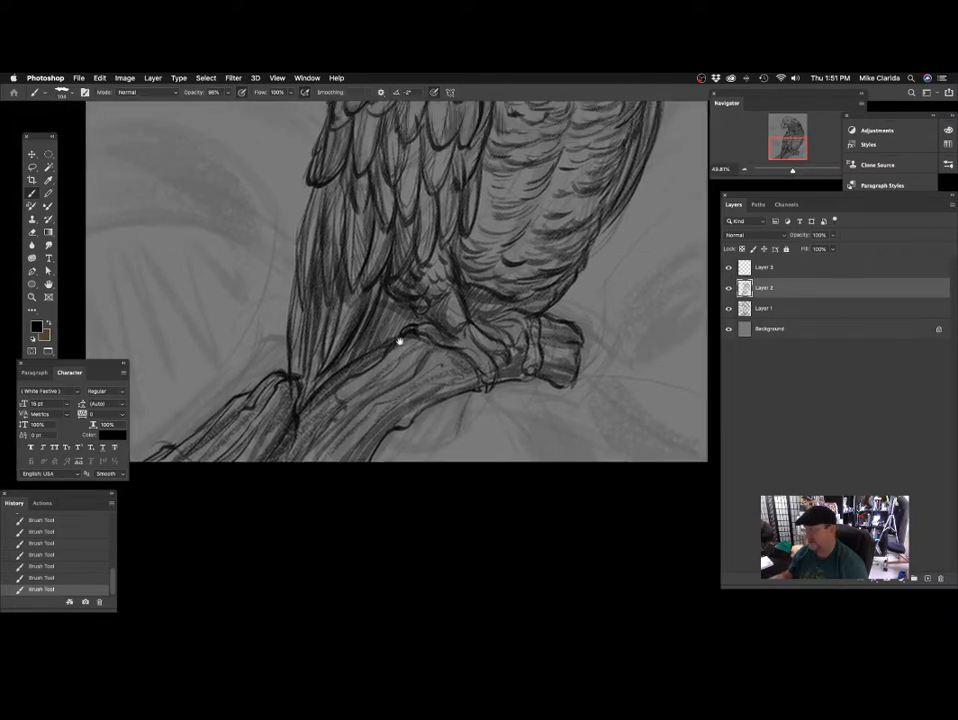
scroll(393, 322, "down", 5)
scroll(393, 322, "left", 5)
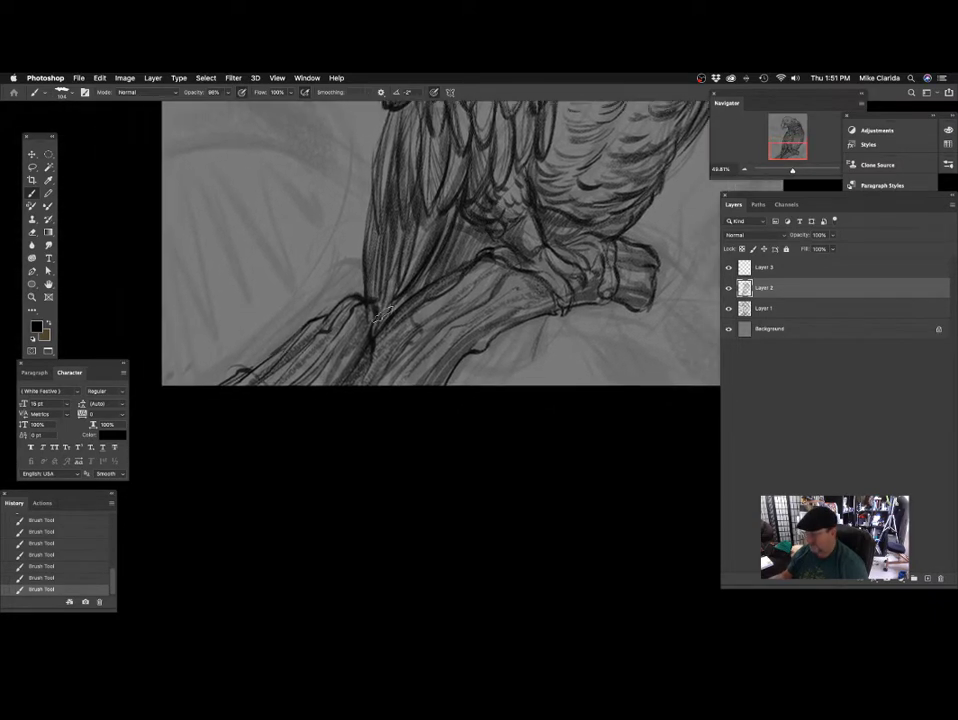
scroll(393, 315, "down", 2)
scroll(393, 315, "left", 2)
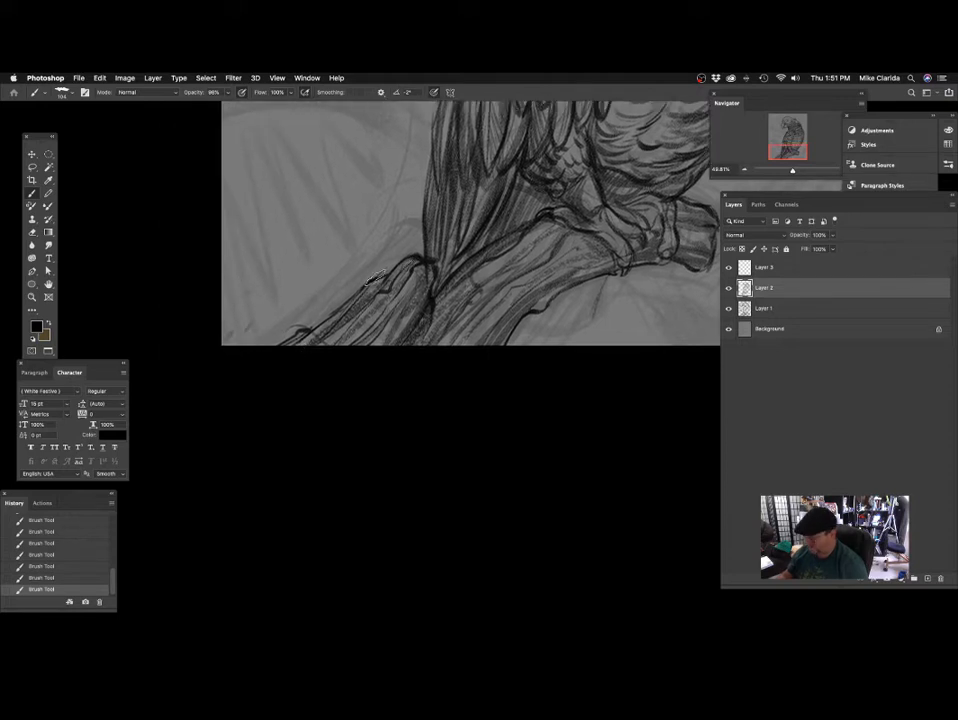
scroll(421, 263, "right", 3)
scroll(421, 263, "up", 1)
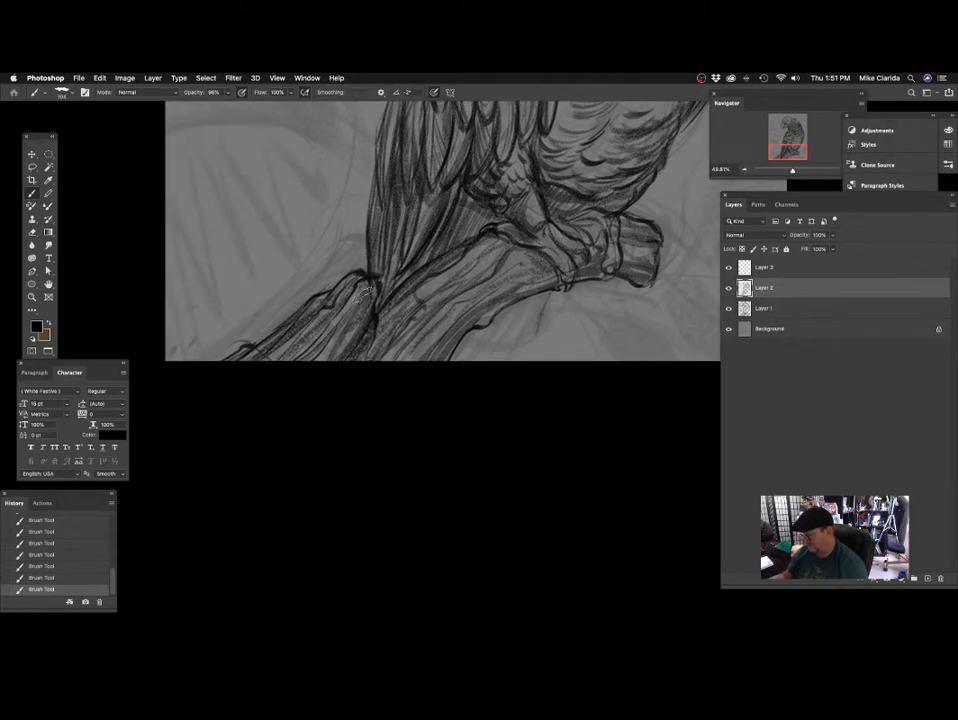
scroll(396, 326, "up", 2)
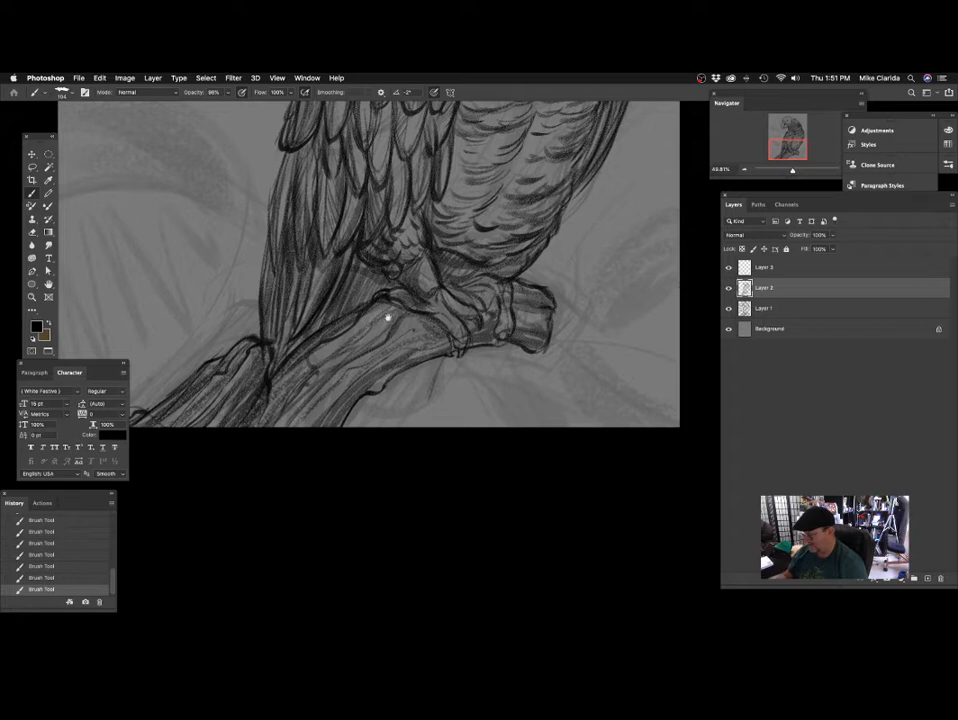
scroll(388, 318, "right", 2)
scroll(388, 318, "up", 2)
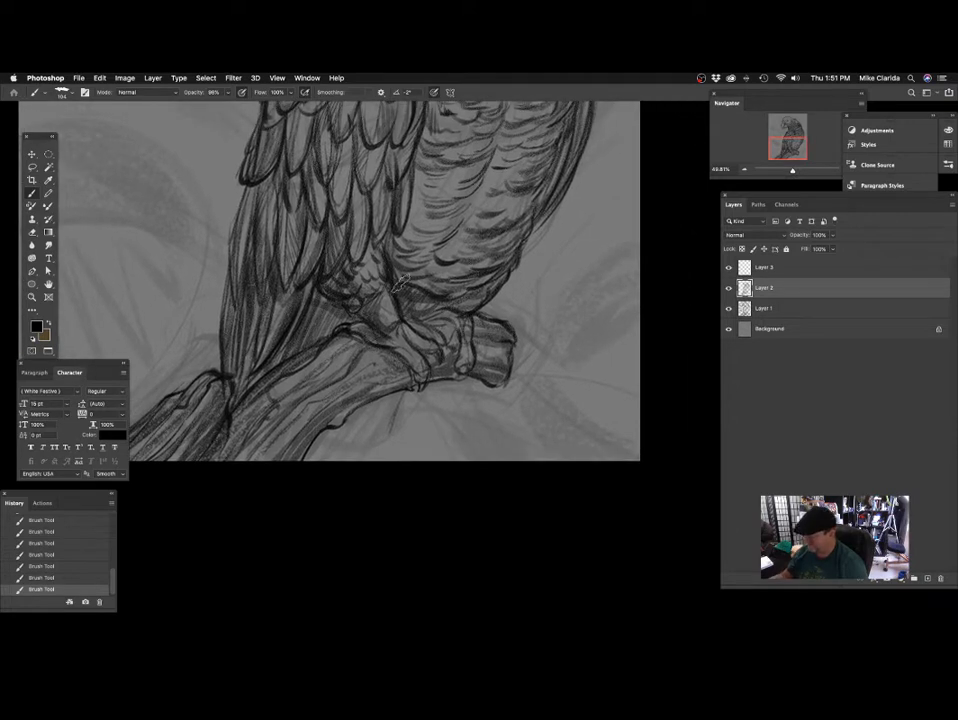
Examine the shading of the whole parrot, from the feet and belly up to the chest, neck and head.
scroll(399, 284, "right", 3)
scroll(350, 310, "up", 2)
scroll(350, 310, "right", 1)
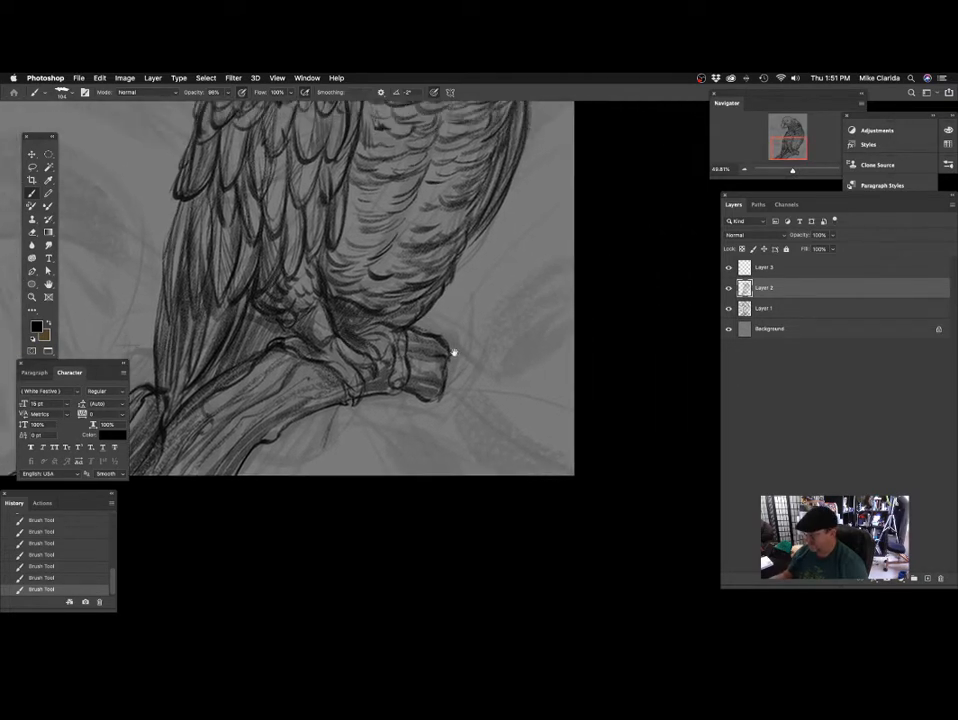
scroll(447, 288, "up", 5)
scroll(447, 288, "right", 2)
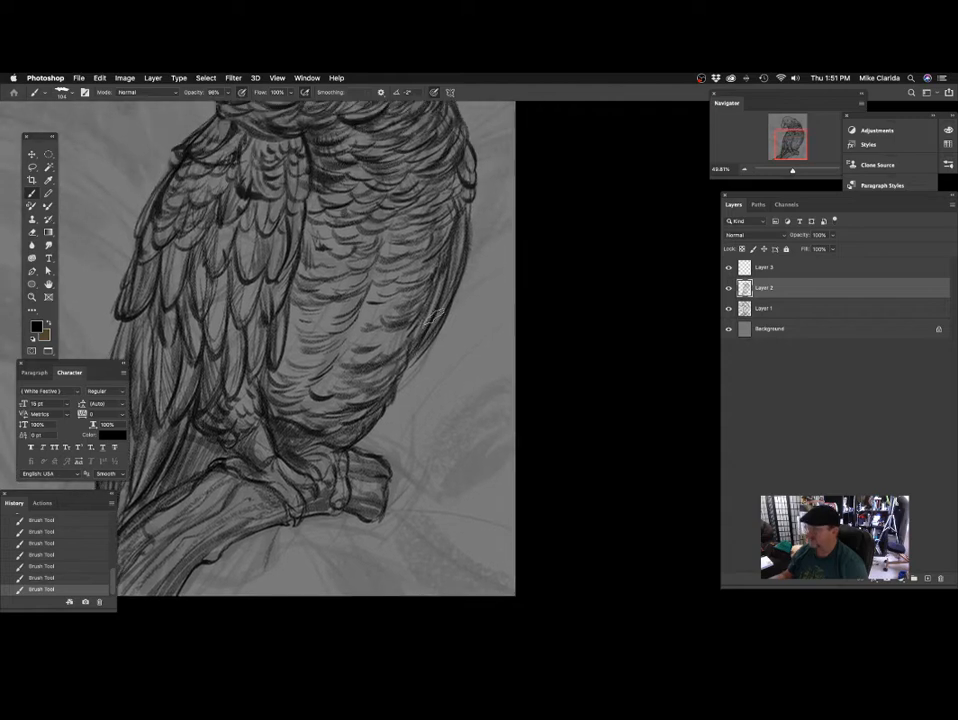
scroll(368, 316, "up", 3)
scroll(368, 316, "right", 2)
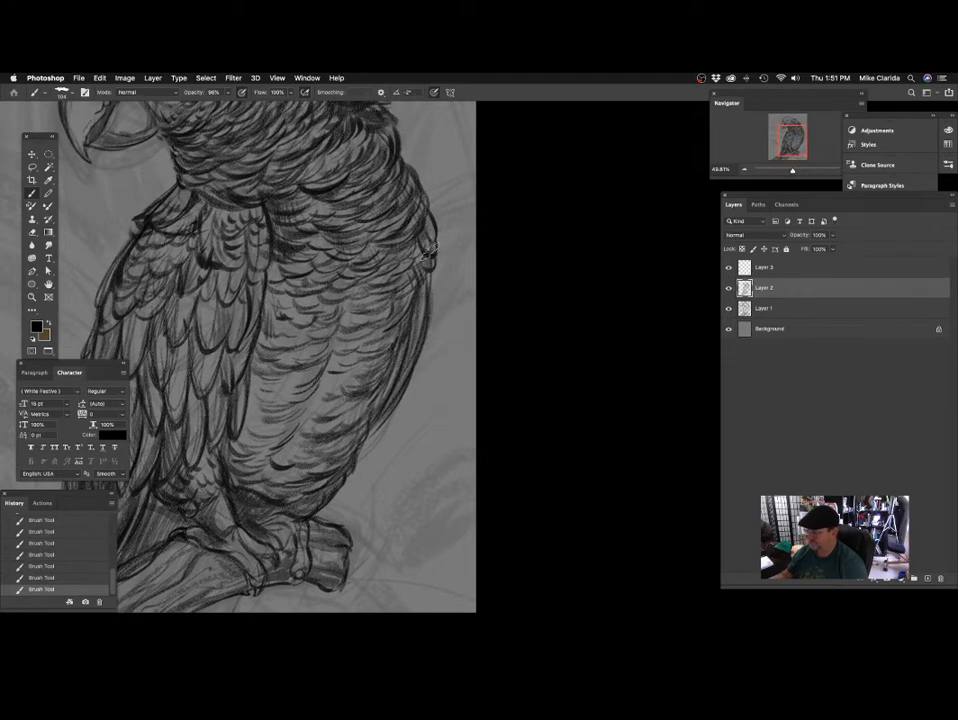
scroll(348, 302, "up", 4)
scroll(349, 304, "up", 3)
scroll(349, 304, "left", 2)
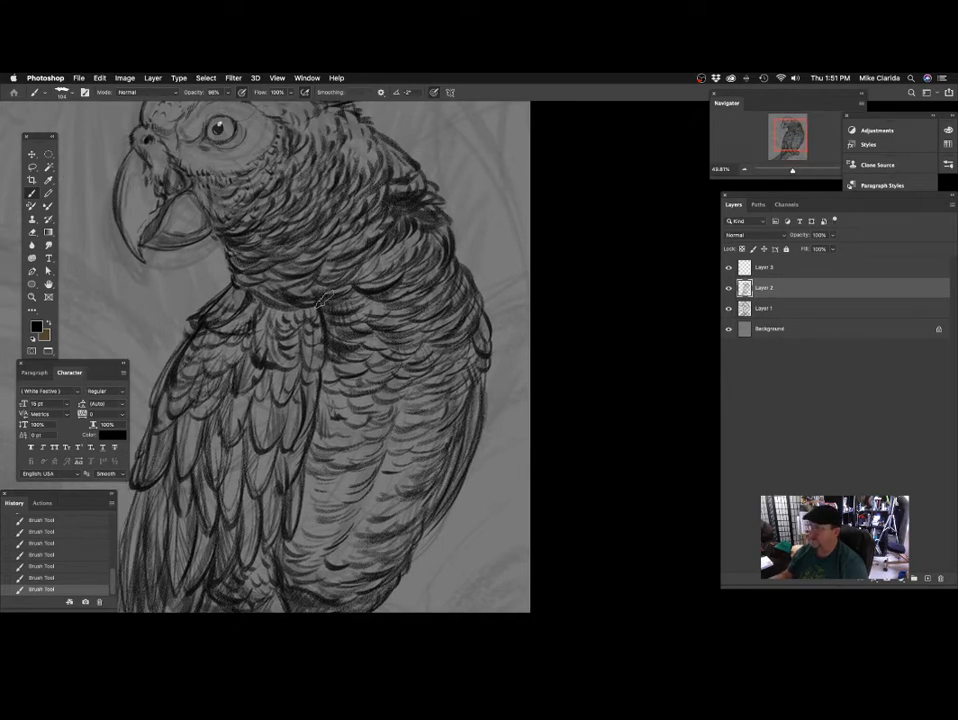
scroll(376, 294, "up", 3)
scroll(376, 294, "left", 2)
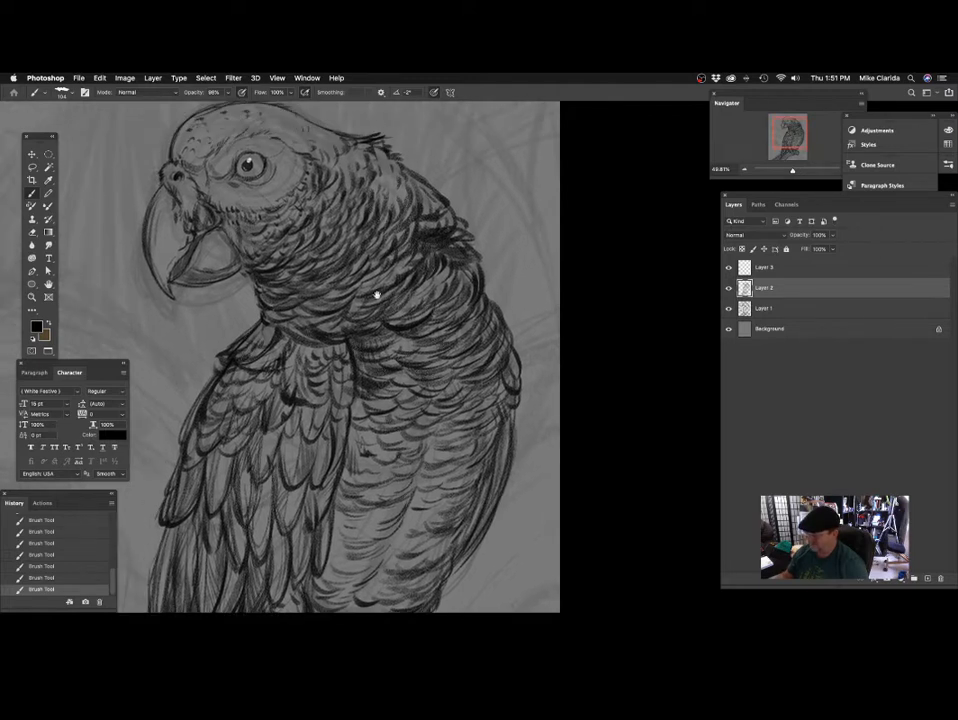
scroll(406, 250, "up", 2)
scroll(406, 250, "left", 2)
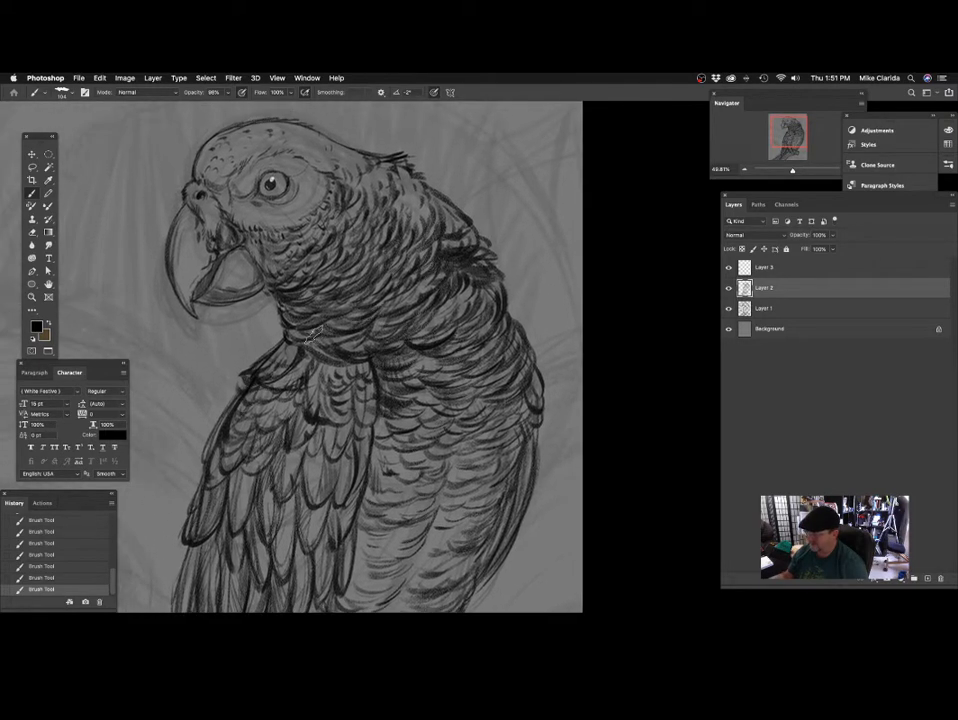
left_click_drag(376, 342, 408, 419)
left_click_drag(385, 295, 388, 297)
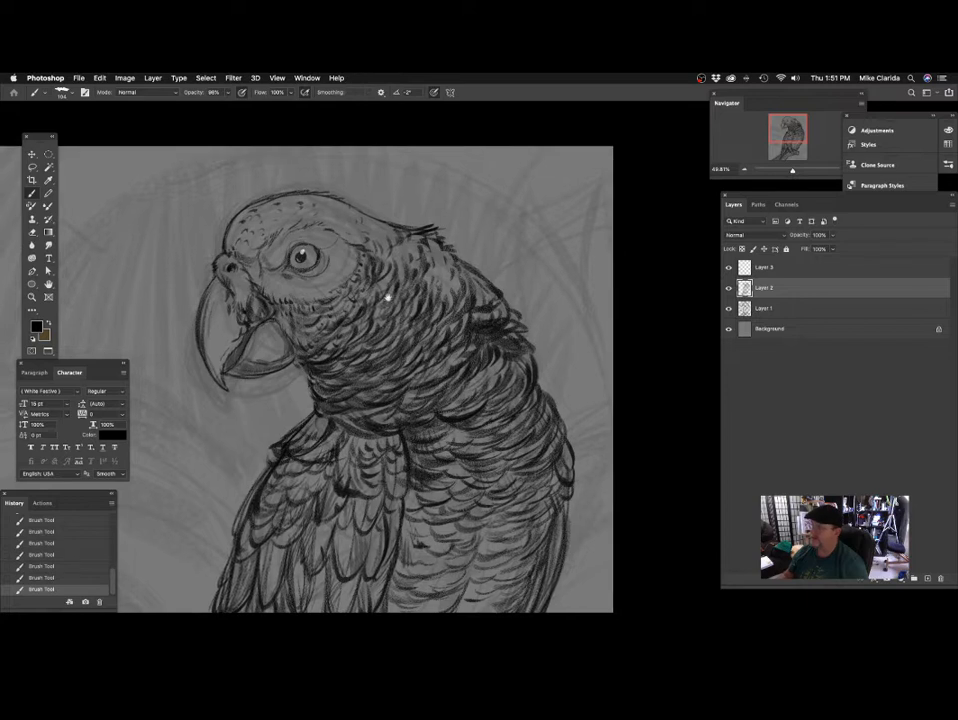
scroll(300, 310, "down", 1)
scroll(300, 310, "left", 2)
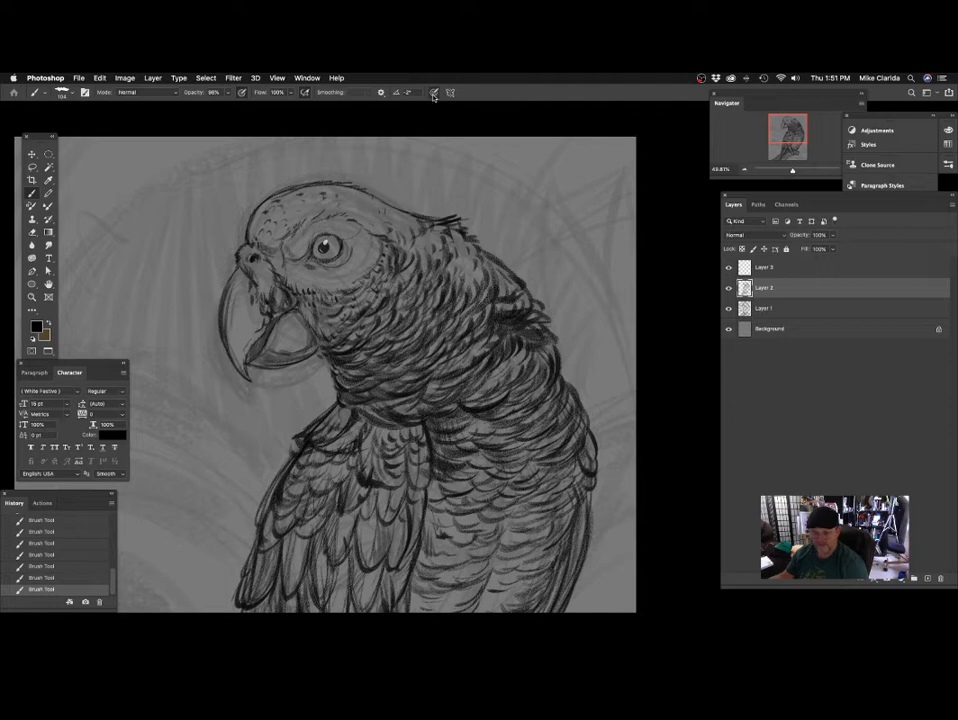
Undo the last brush stroke, and shade the upper beak with a size 72 brush at 31% opacity.
left_click_drag(432, 195, 470, 175)
key("super+z")
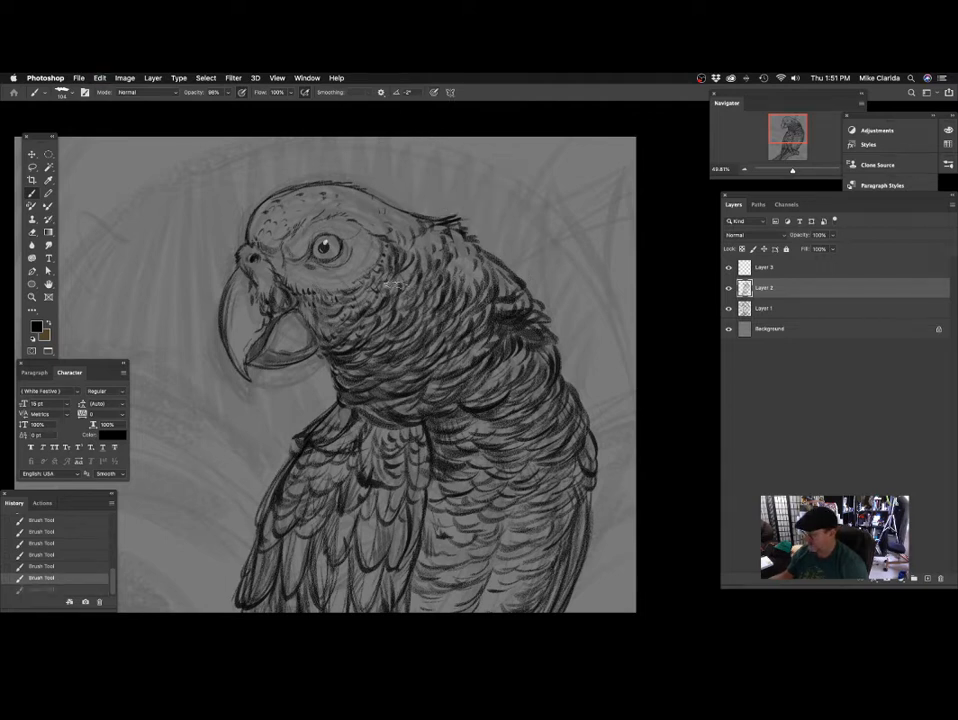
scroll(432, 195, "up", 1)
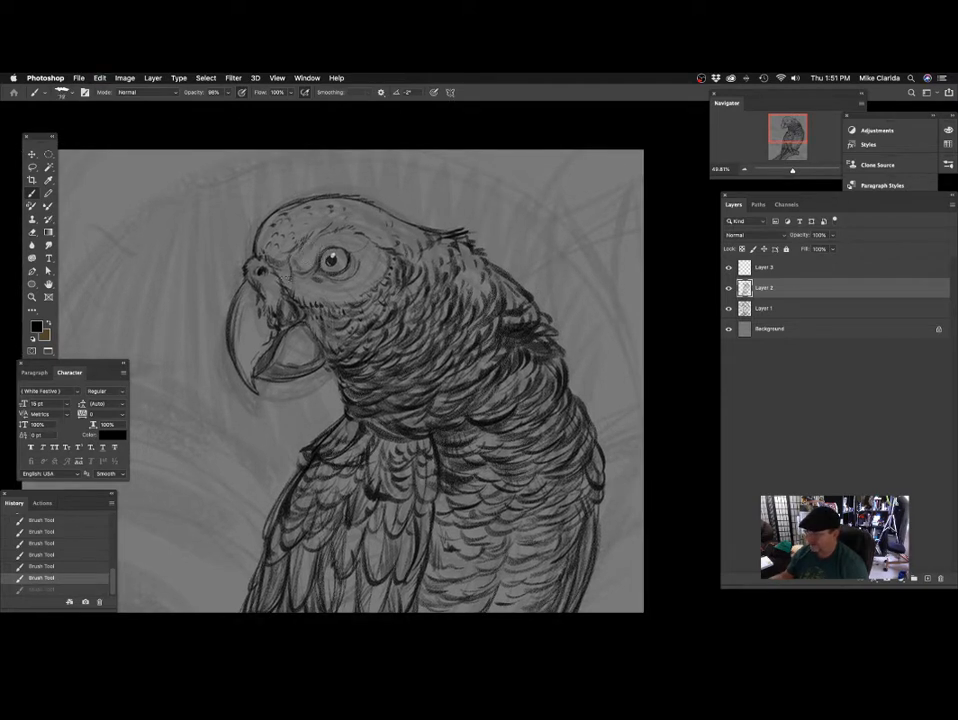
left_click(227, 93)
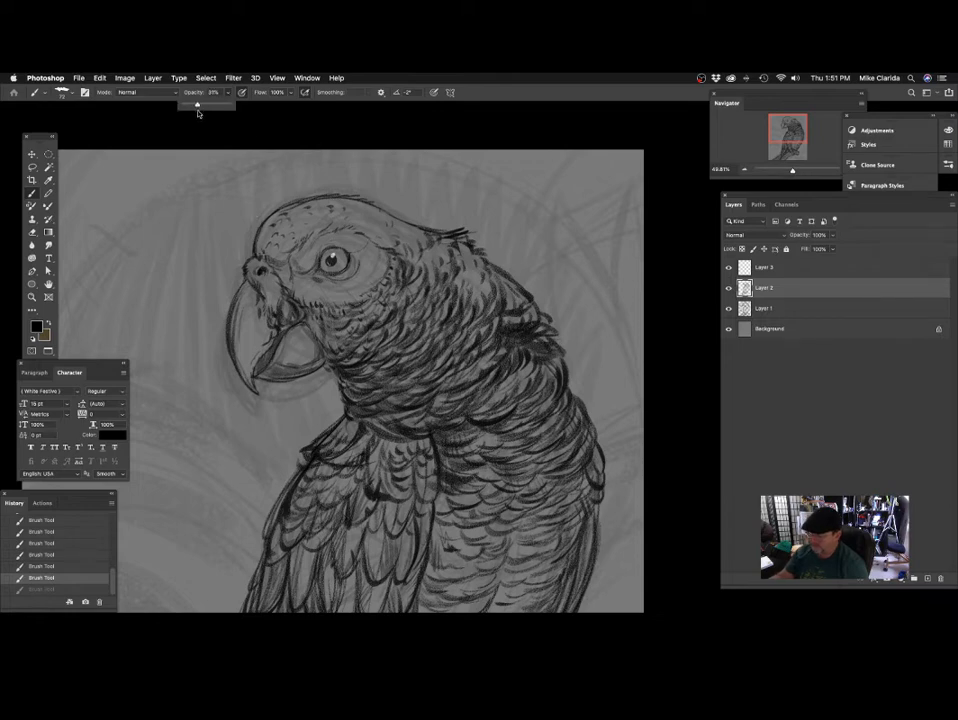
left_click_drag(244, 283, 302, 318)
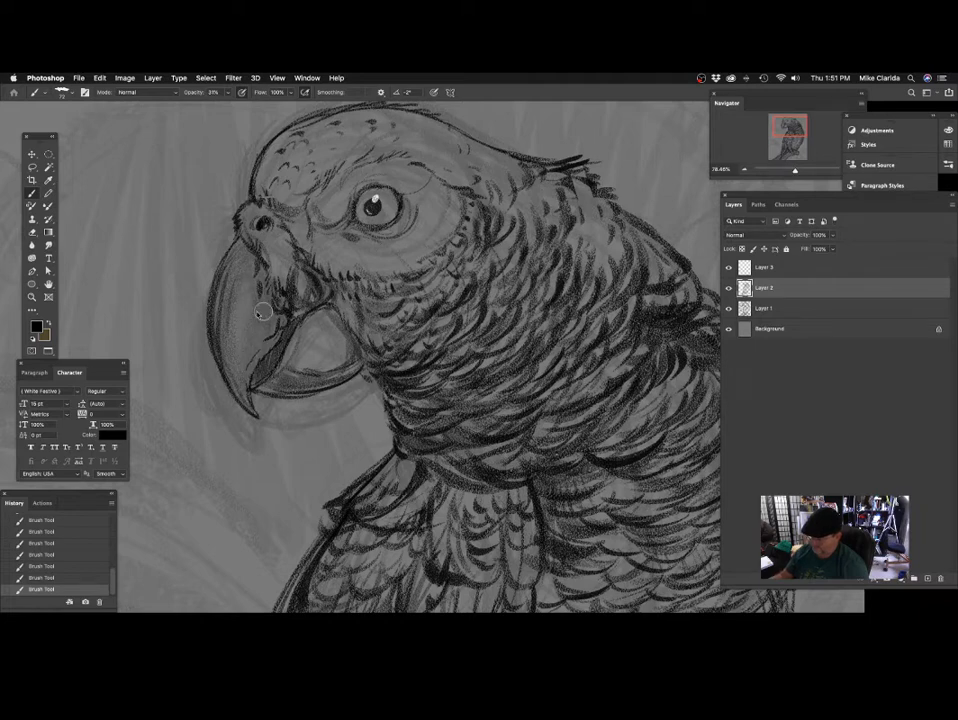
scroll(262, 313, "up", 1)
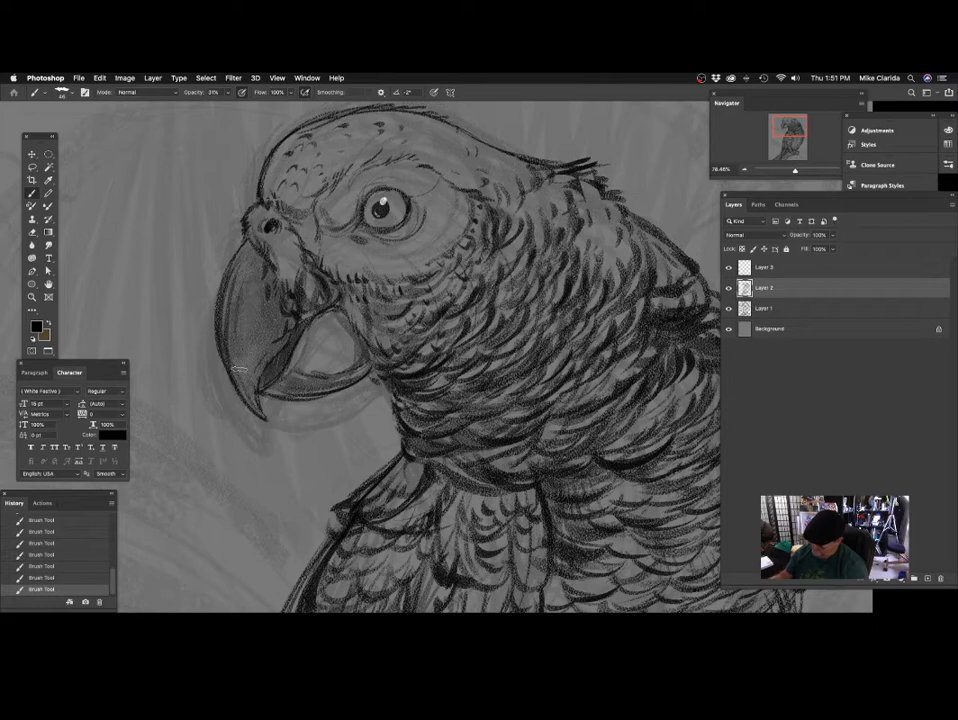
Shade the eye and the skin directly around it with a size 29 brush at low opacity.
scroll(376, 331, "right", 2)
scroll(376, 331, "down", 1)
scroll(350, 328, "up", 5)
scroll(350, 328, "right", 2)
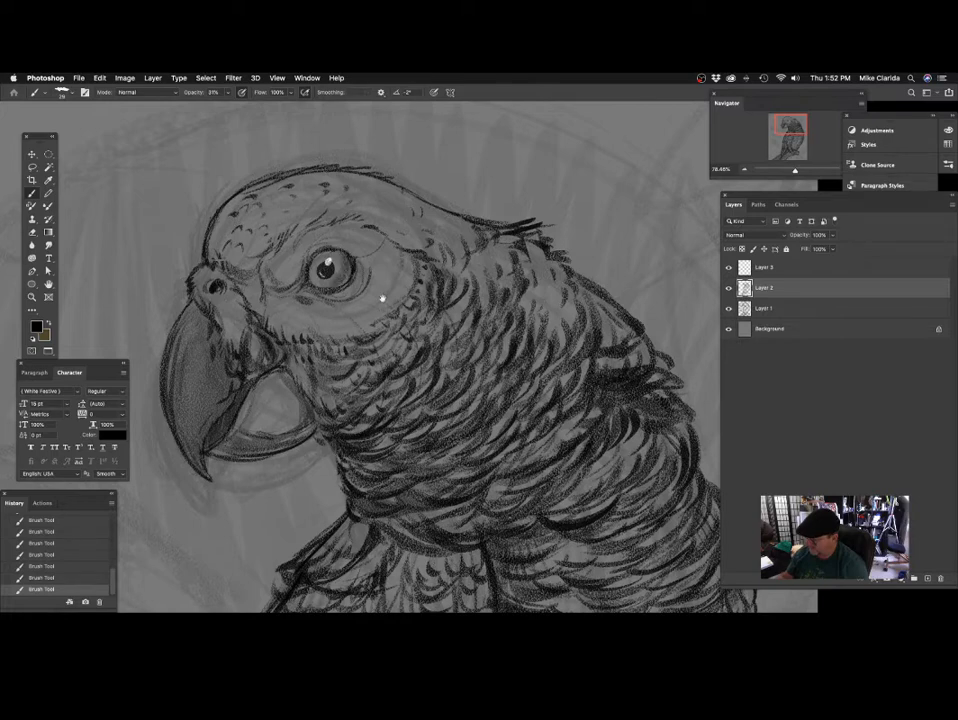
scroll(360, 278, "right", 1)
scroll(360, 278, "down", 1)
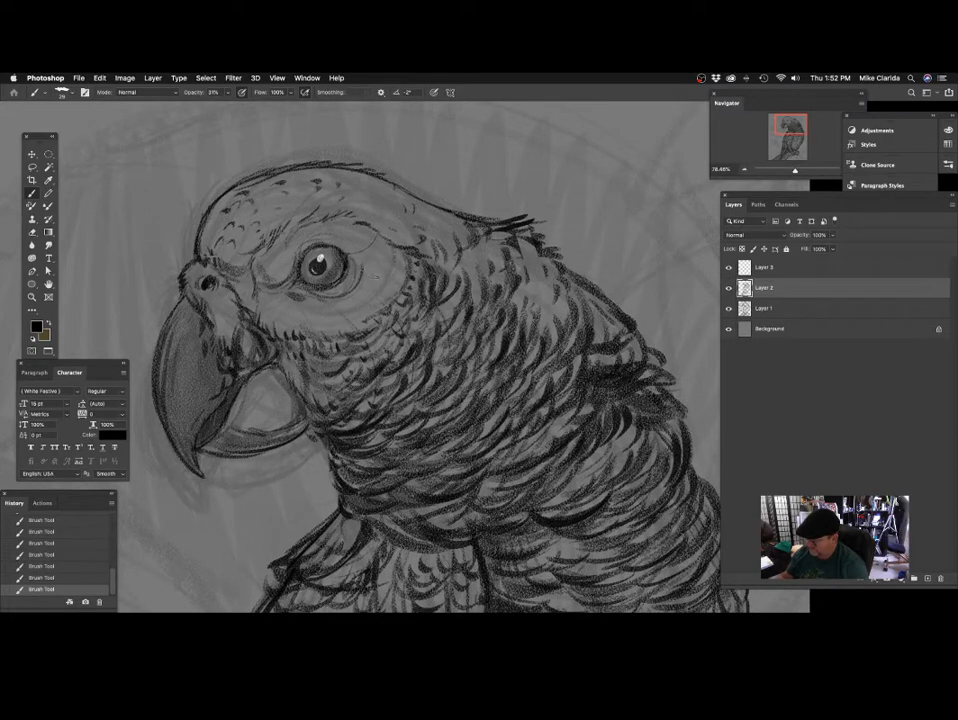
Softly shade the face behind and below the eye with a size 73 brush.
scroll(374, 306, "down", 2)
scroll(374, 306, "left", 1)
scroll(370, 301, "up", 1)
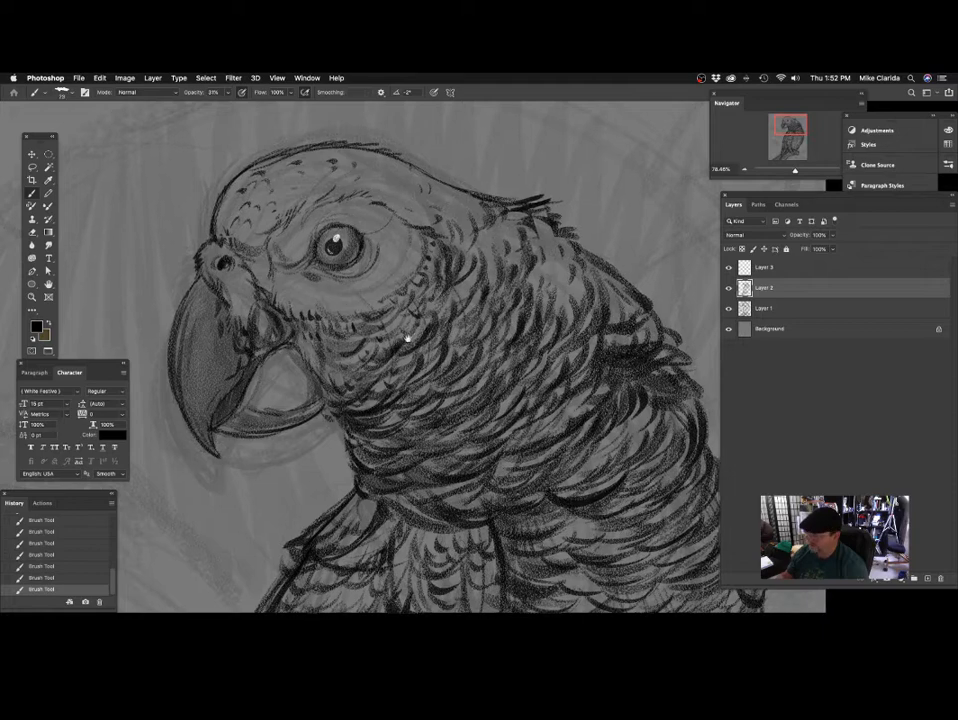
scroll(407, 340, "right", 2)
scroll(407, 340, "down", 1)
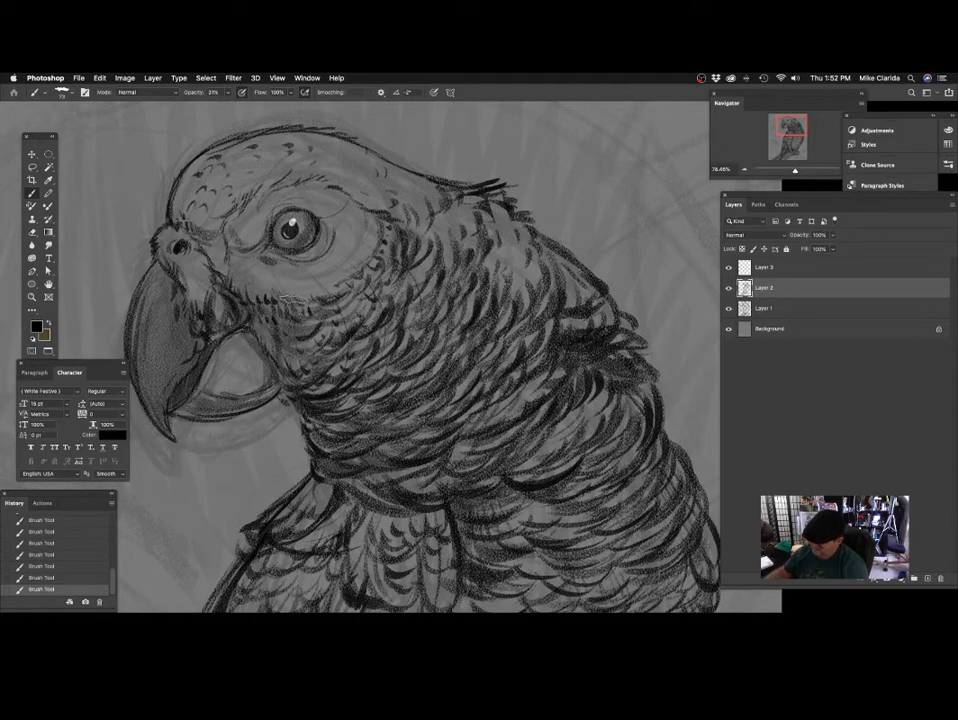
Shade the forehead and the area between the eye and the beak, raising the brush opacity to 32%.
scroll(467, 230, "left", 2)
scroll(467, 230, "up", 1)
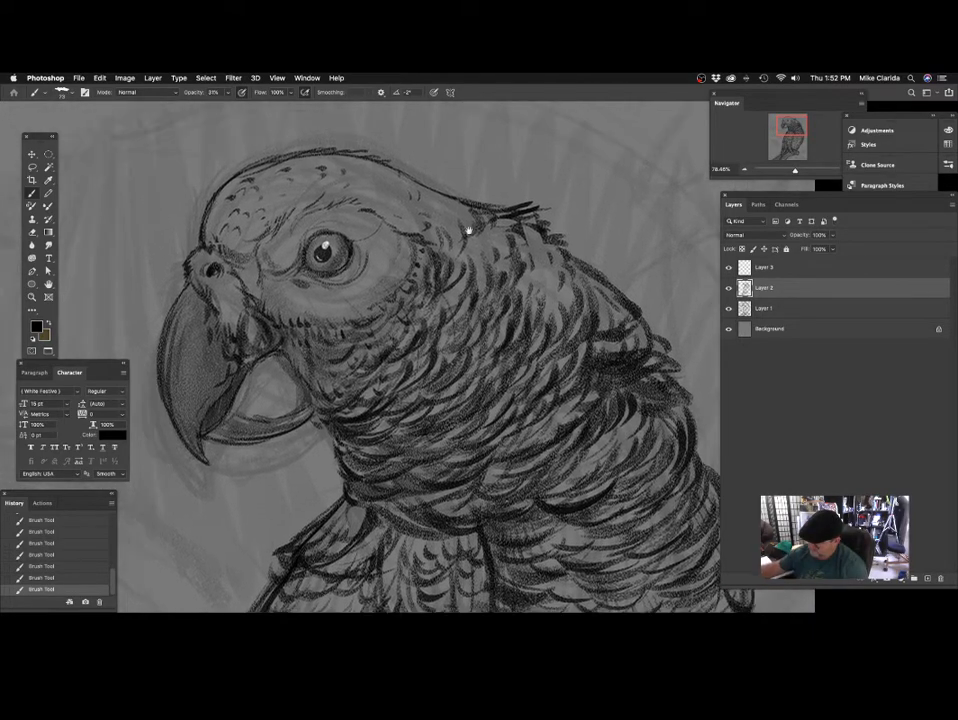
scroll(467, 230, "left", 1)
scroll(352, 260, "up", 2)
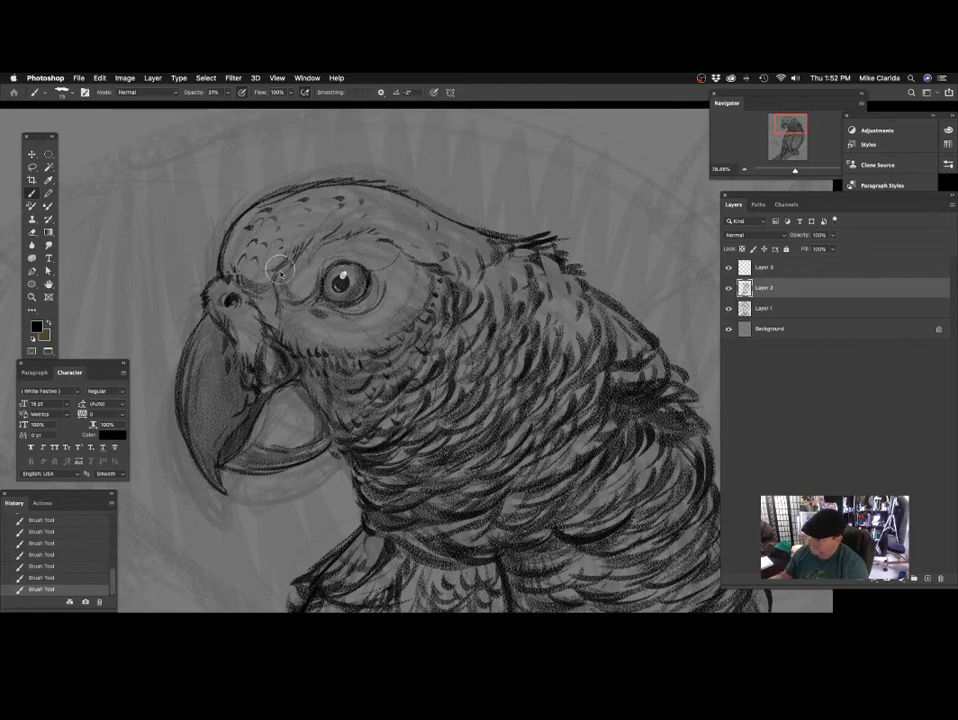
scroll(240, 230, "down", 2)
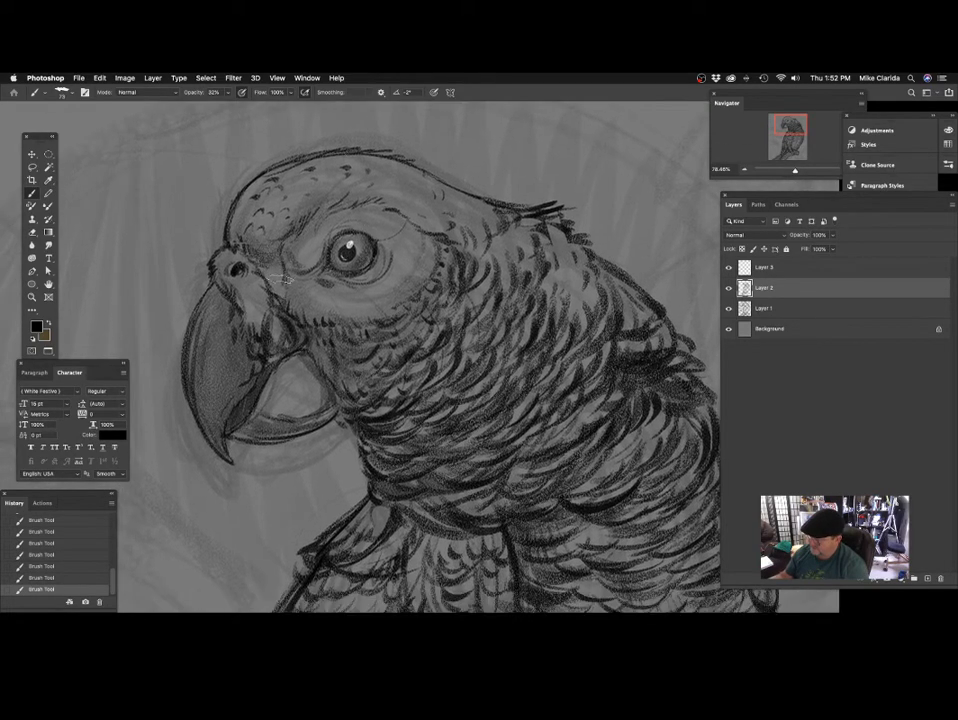
scroll(250, 260, "left", 2)
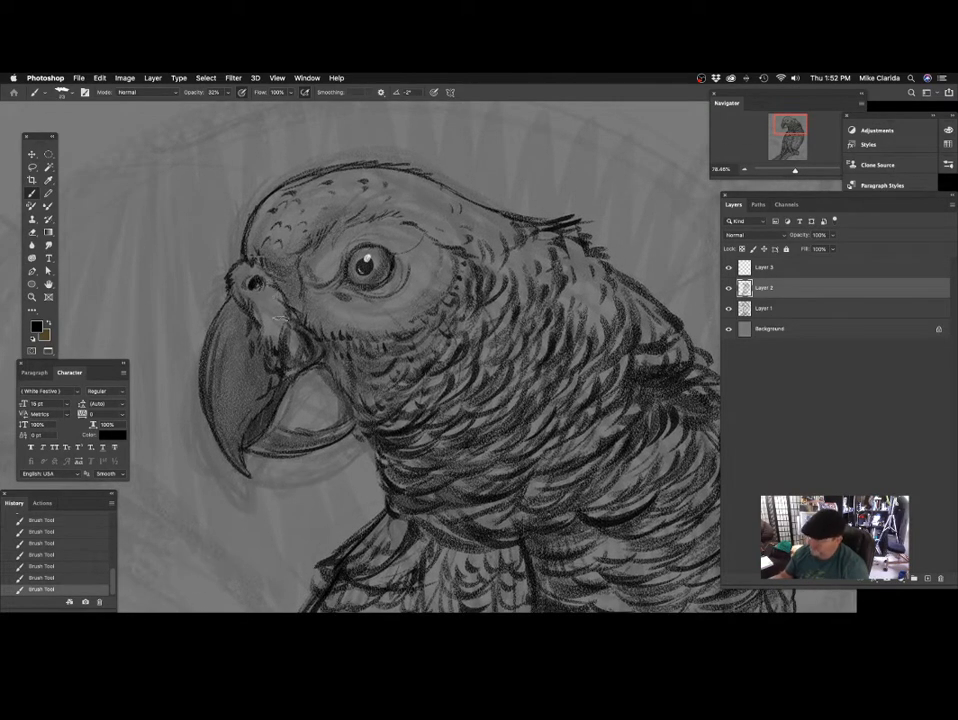
Darken the inside of the open beak and the lower beak with a size 43 brush at 32% opacity.
scroll(300, 318, "down", 4)
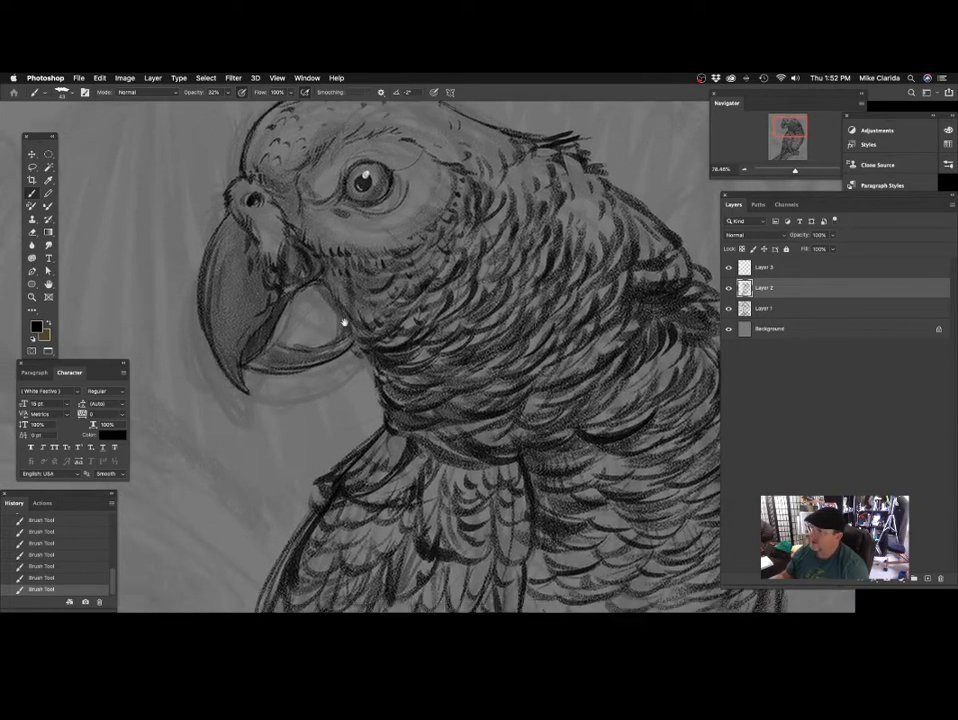
left_click_drag(344, 322, 339, 331)
mouse_move(313, 286)
left_mouse_down()
mouse_move(331, 346)
mouse_move(287, 371)
left_mouse_up()
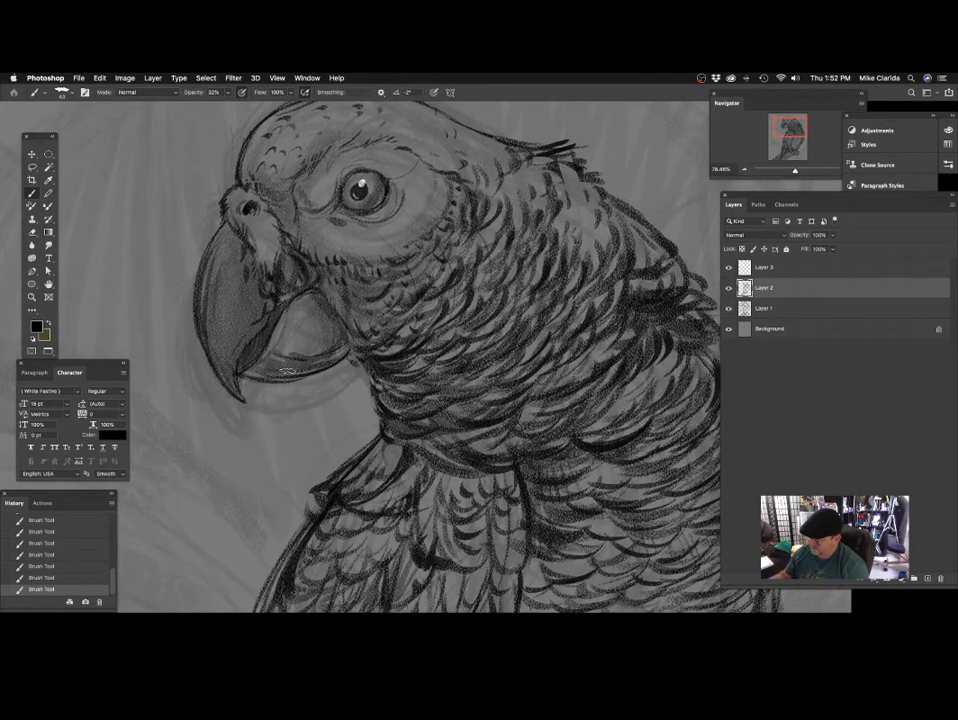
mouse_move(222, 240)
left_mouse_down()
mouse_move(246, 270)
mouse_move(229, 233)
left_mouse_up()
scroll(433, 360, "up", 4)
scroll(433, 360, "right", 2)
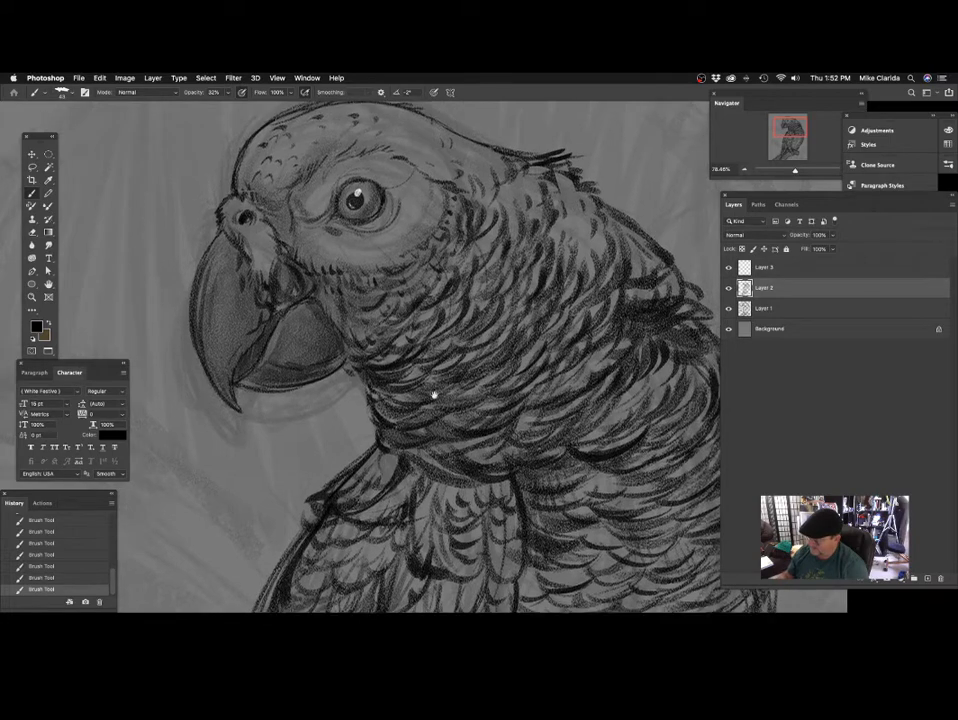
Shade the tail underside beside the leg and the branch below the feet with a size 64 brush at 32% opacity.
scroll(494, 289, "down", 5)
scroll(438, 370, "down", 10)
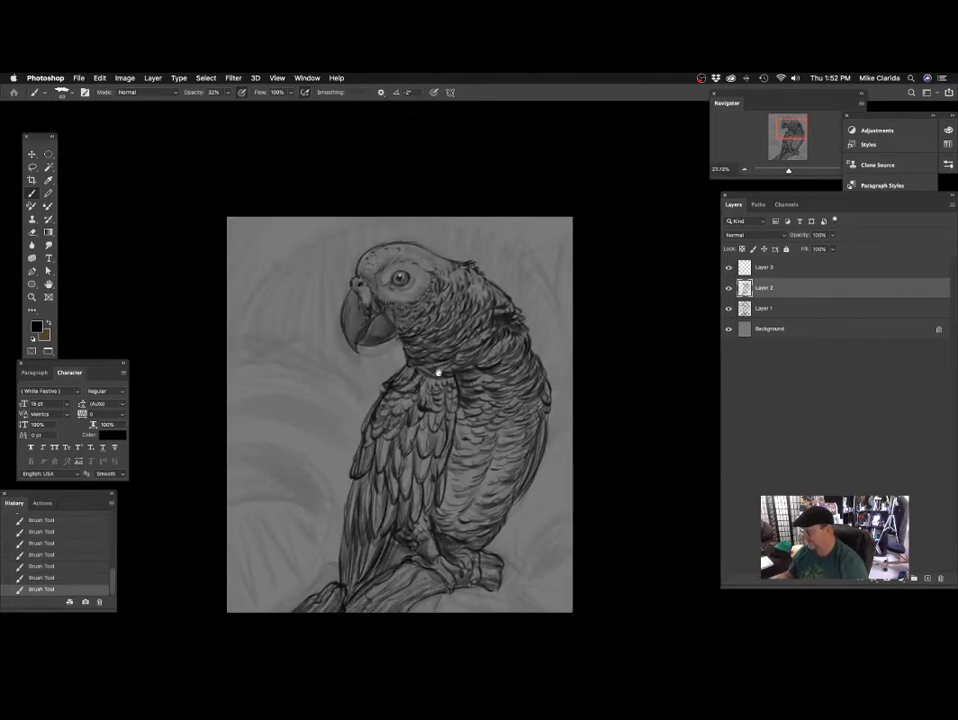
scroll(465, 390, "right", 1)
scroll(403, 485, "up", 5)
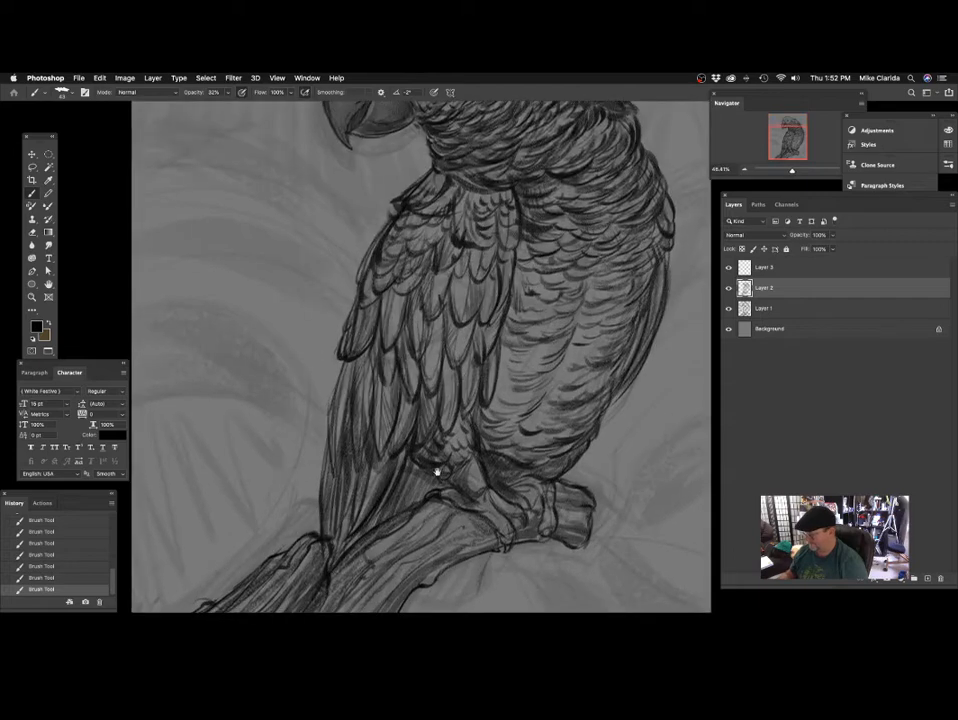
scroll(420, 400, "down", 3)
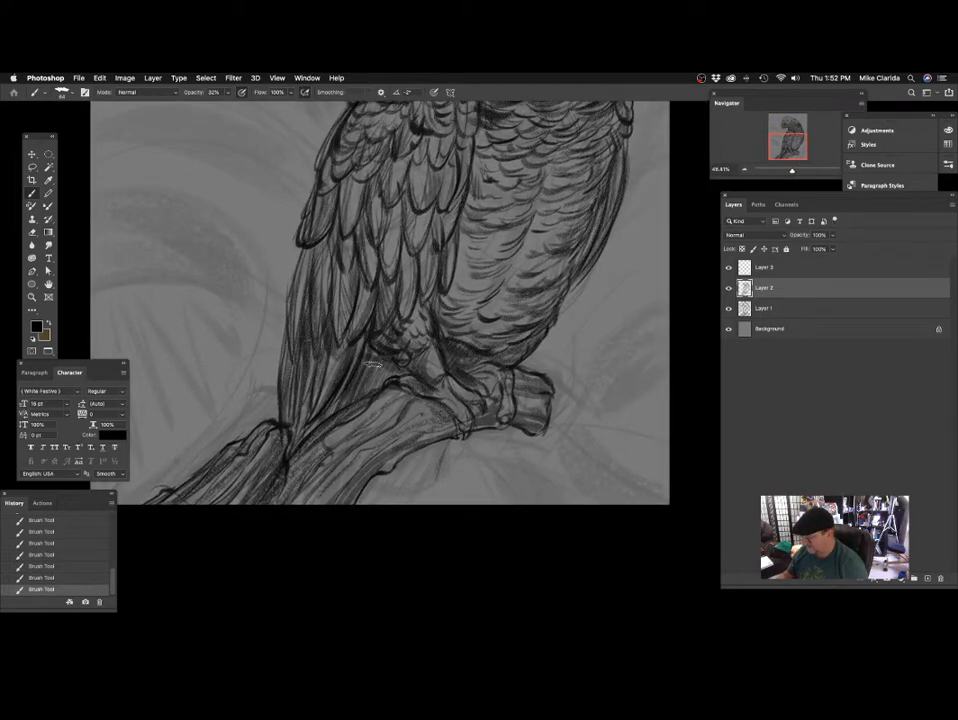
scroll(371, 364, "down", 4)
scroll(371, 364, "left", 2)
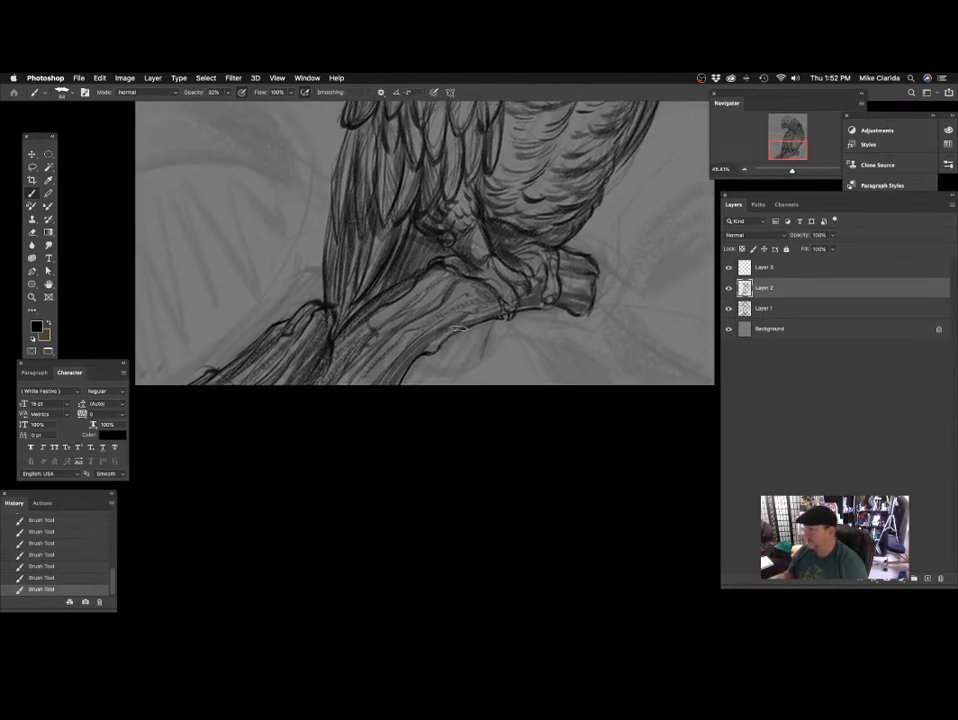
mouse_move(480, 306)
left_mouse_down()
mouse_move(440, 325)
mouse_move(434, 343)
mouse_move(420, 326)
left_mouse_up()
left_click_drag(444, 285, 404, 318)
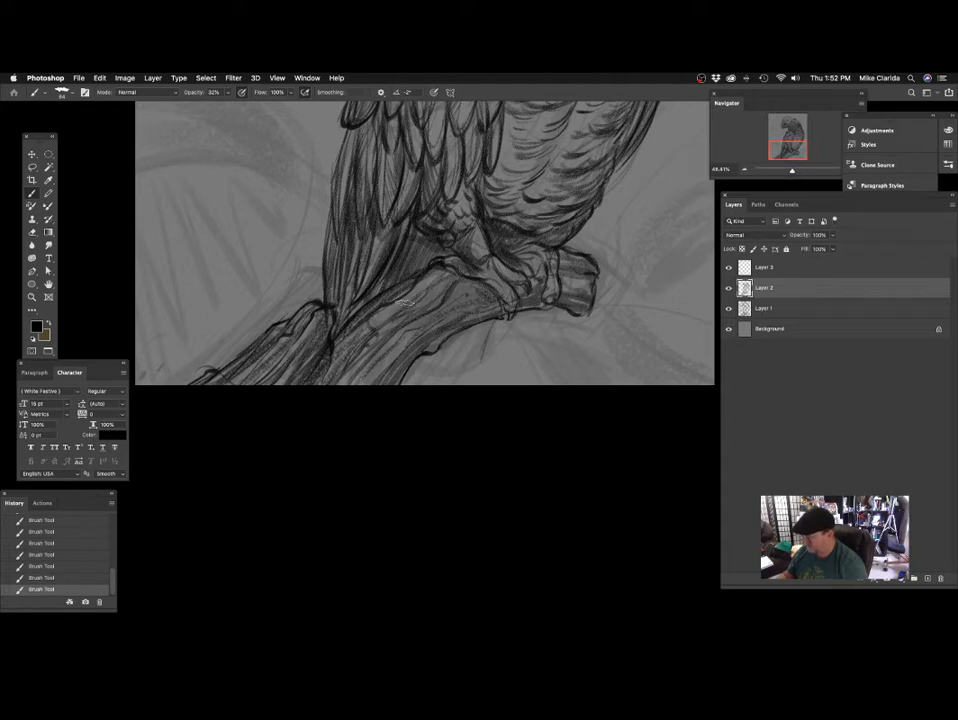
scroll(400, 380, "up", 3)
scroll(400, 380, "right", 4)
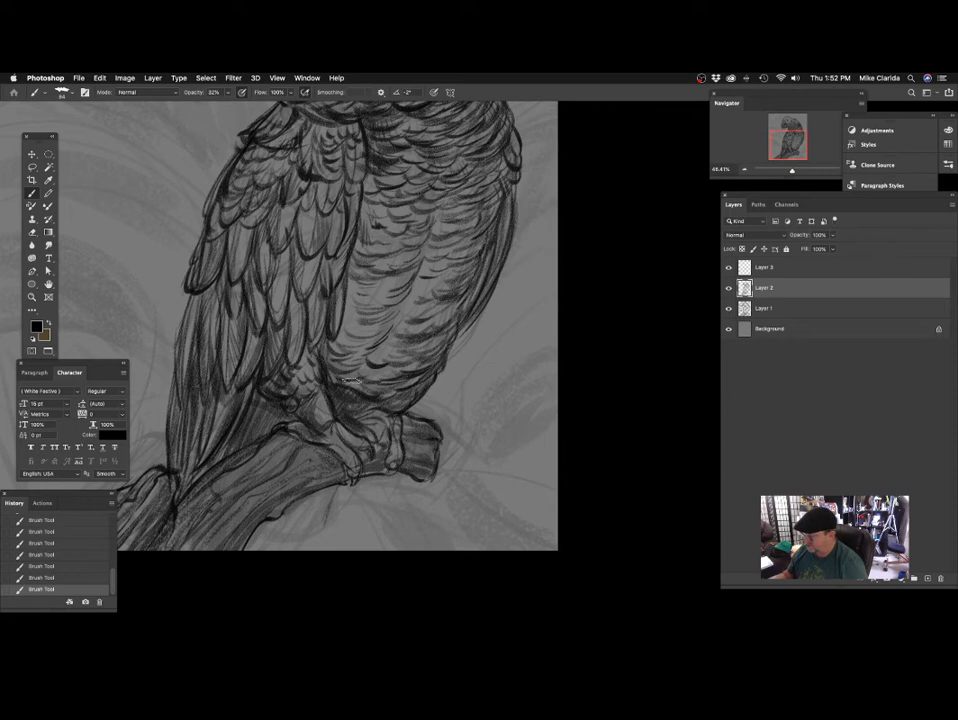
Softly shade the belly feathers from the legs up to the chest with the size 64 brush.
scroll(352, 381, "up", 2)
scroll(485, 328, "up", 2)
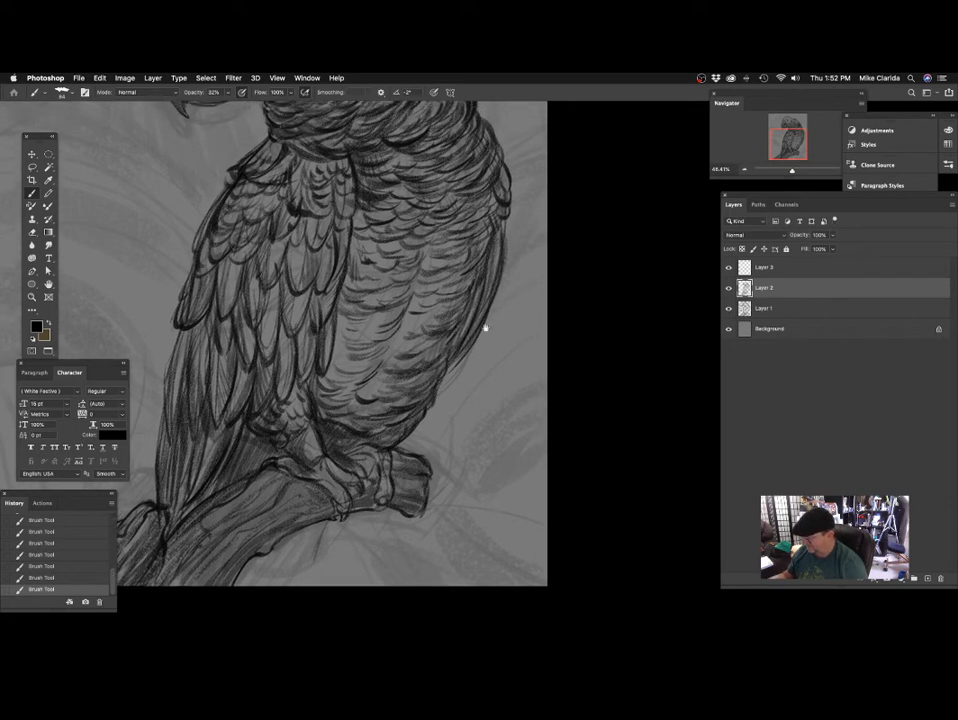
scroll(485, 328, "up", 1)
scroll(335, 345, "up", 2)
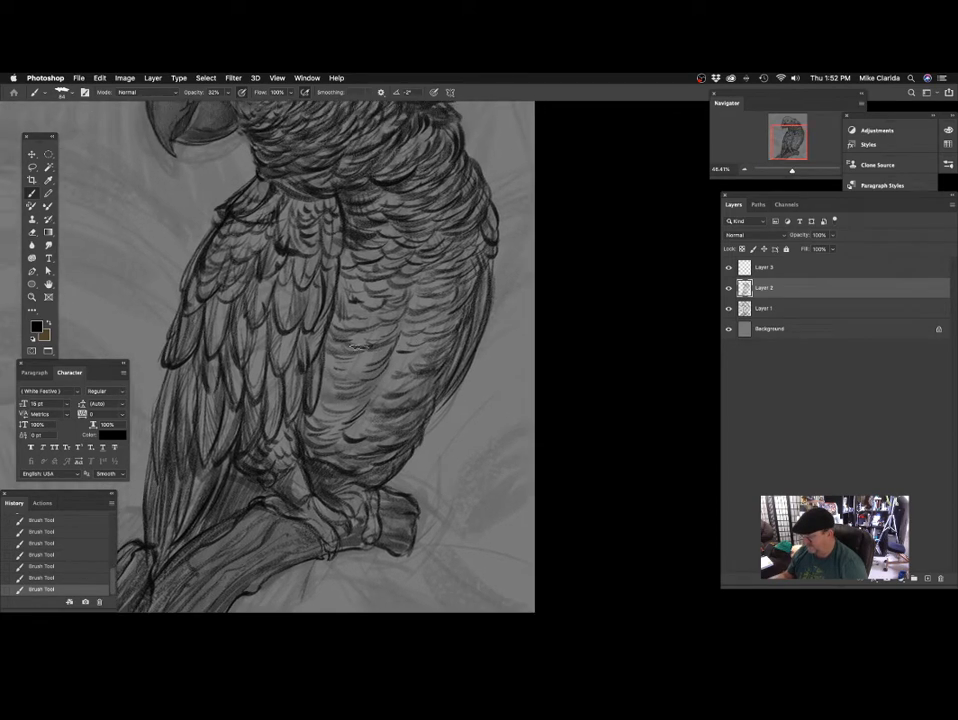
scroll(404, 277, "up", 2)
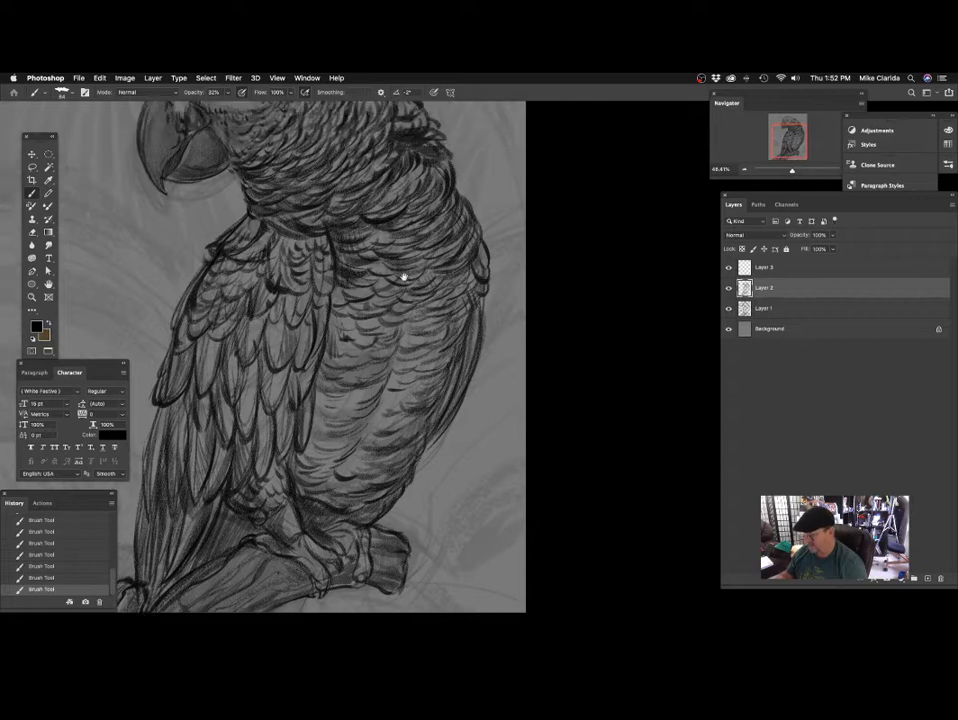
scroll(374, 278, "down", 2)
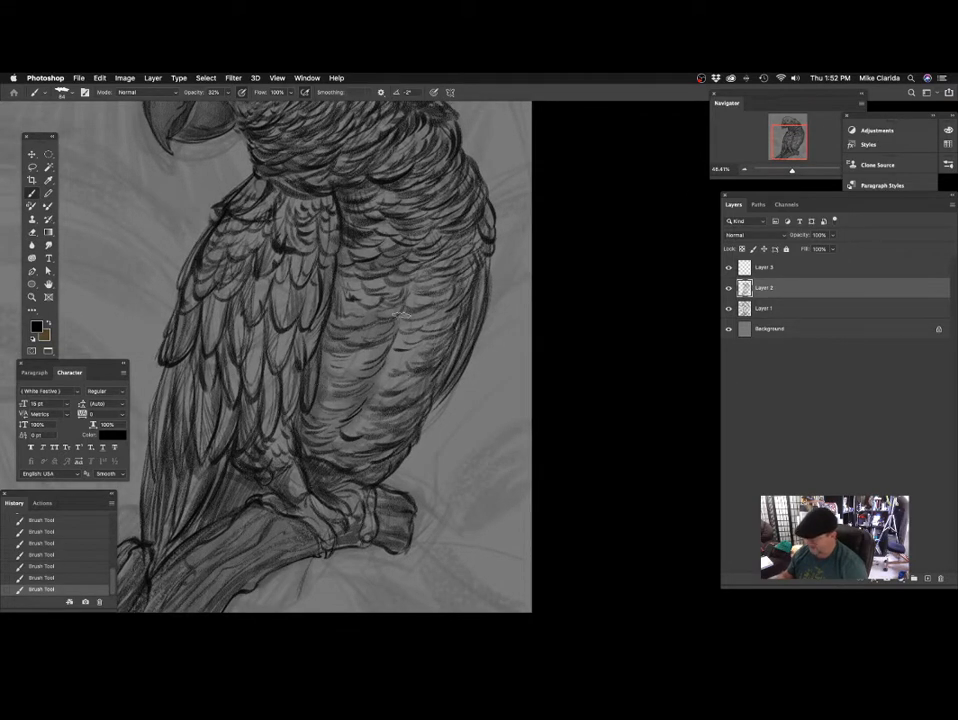
scroll(381, 376, "down", 3)
scroll(380, 361, "up", 2)
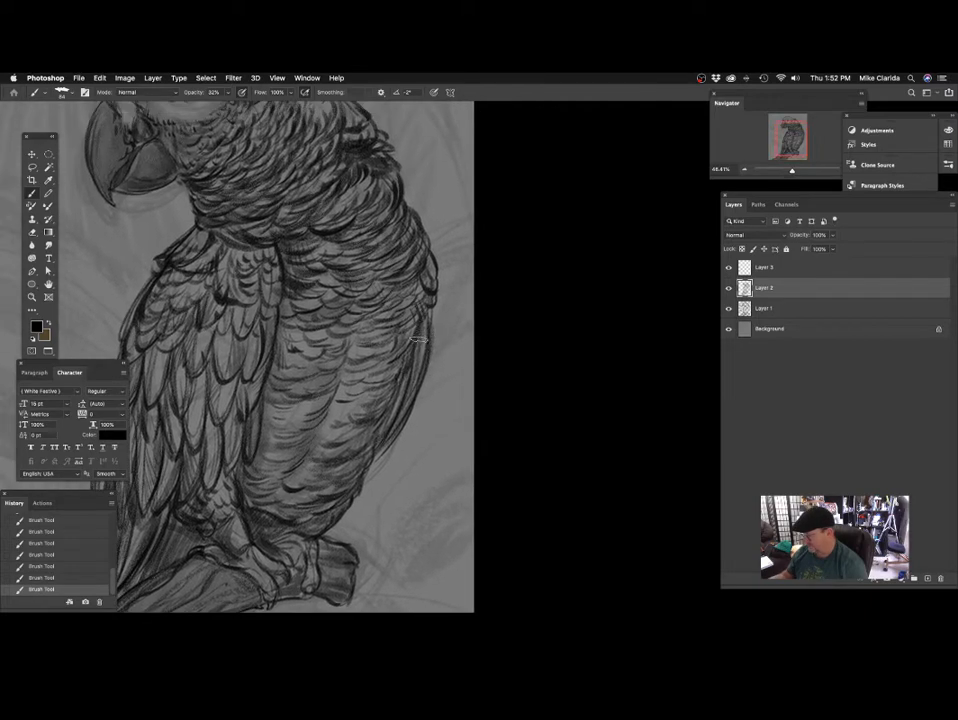
Darken the far wing edge along the outer side of the belly with a size 48 brush.
left_click_drag(424, 348, 400, 330)
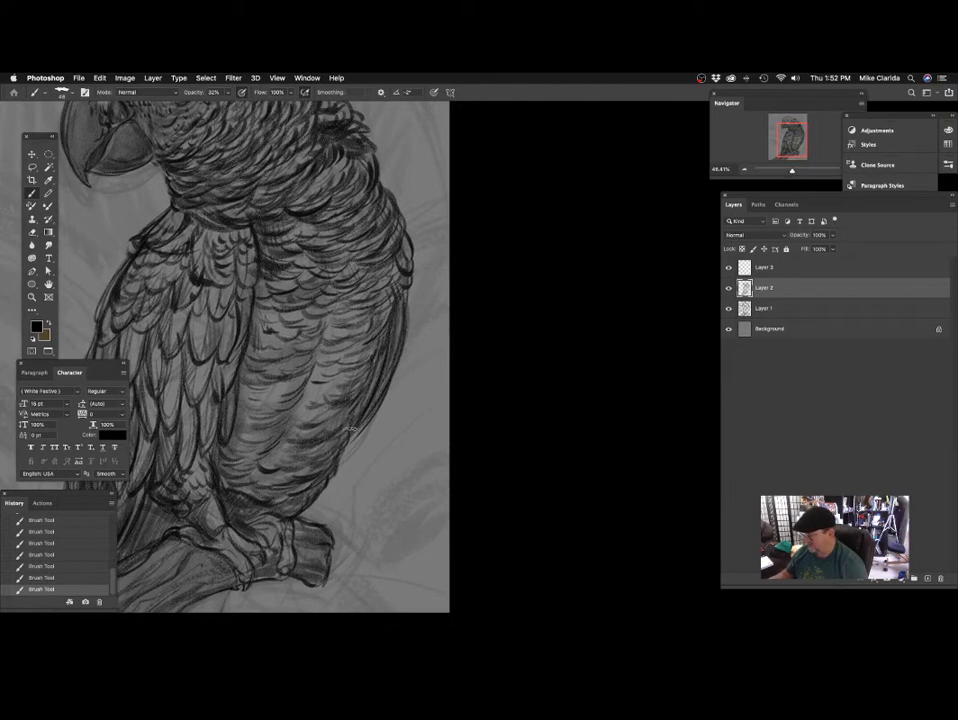
scroll(408, 347, "up", 5)
scroll(372, 373, "up", 2)
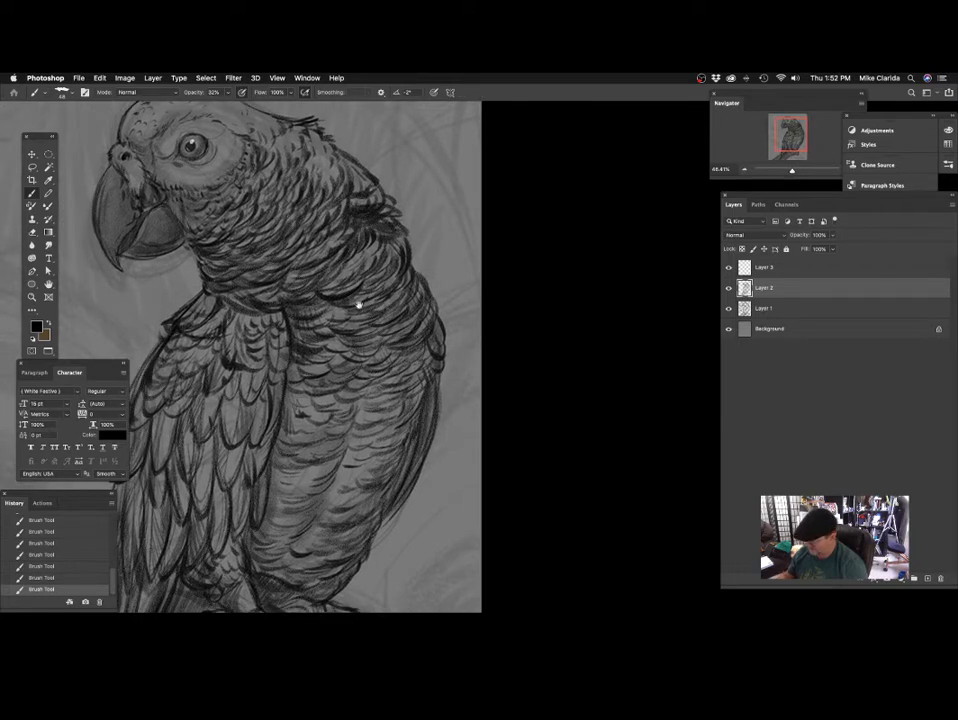
Shade the chest and neck feathers with a size 70 brush at 32% opacity.
scroll(358, 304, "left", 3)
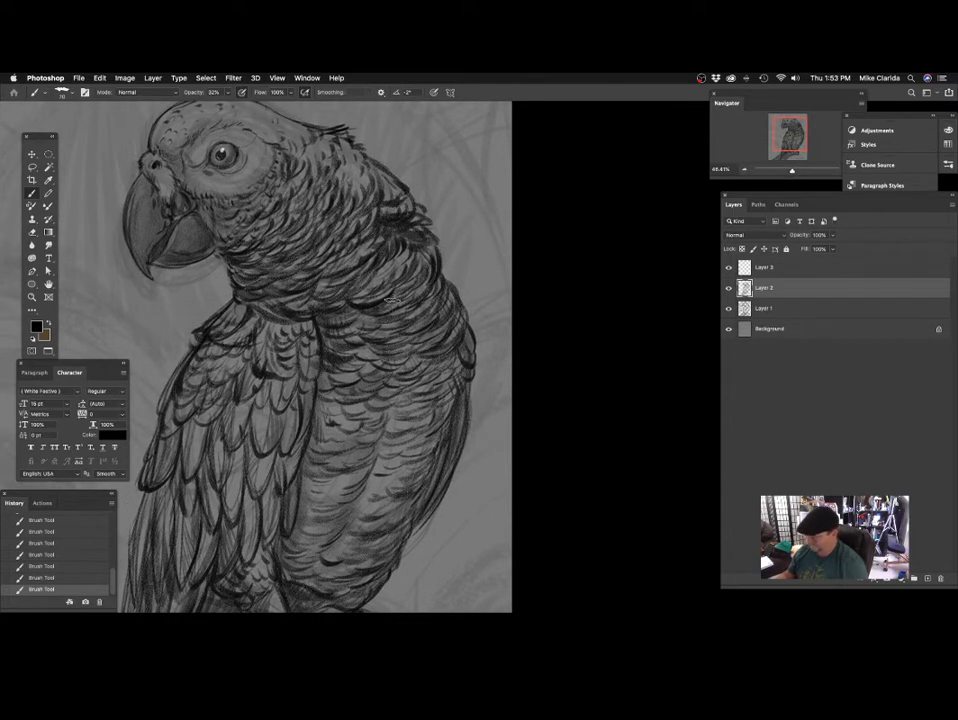
scroll(385, 290, "up", 2)
scroll(385, 290, "left", 2)
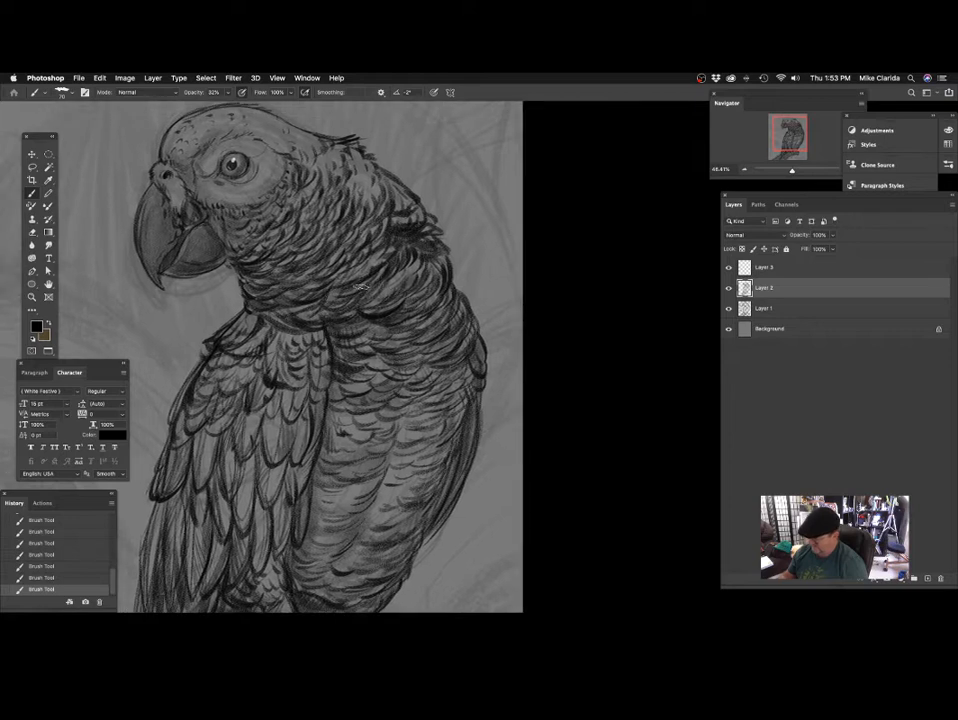
scroll(352, 323, "left", 2)
scroll(352, 323, "up", 1)
scroll(364, 358, "down", 3)
scroll(364, 358, "left", 1)
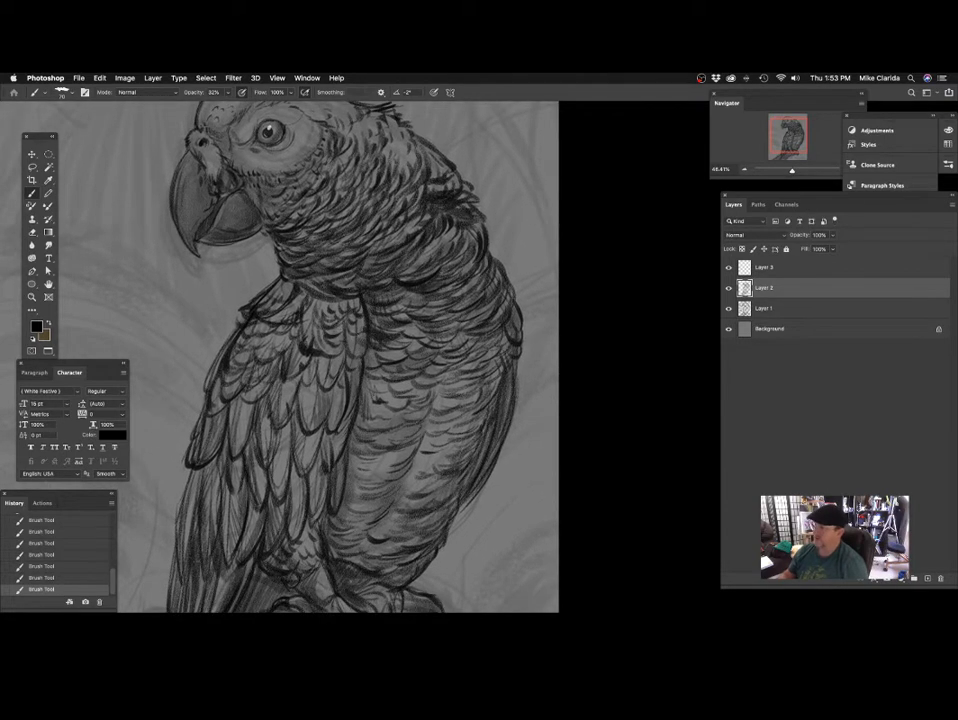
Shade the near wing from the shoulder feathers down to the long flight and tail feathers with the size 70 brush.
scroll(364, 316, "down", 3)
scroll(364, 316, "left", 2)
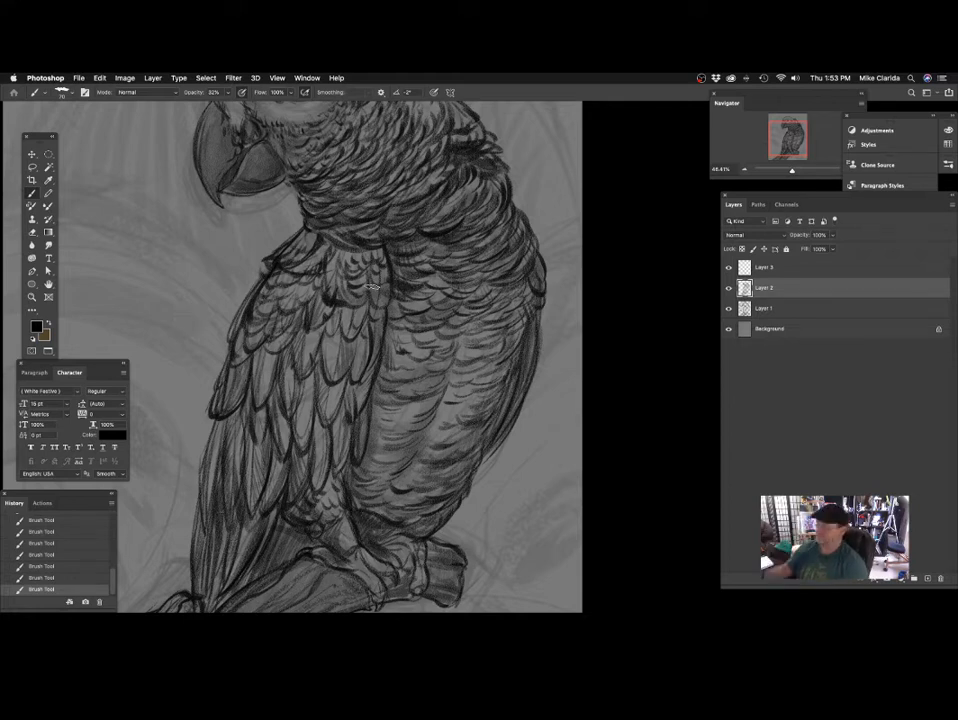
mouse_move(361, 336)
left_mouse_down()
mouse_move(378, 312)
mouse_move(356, 282)
left_mouse_up()
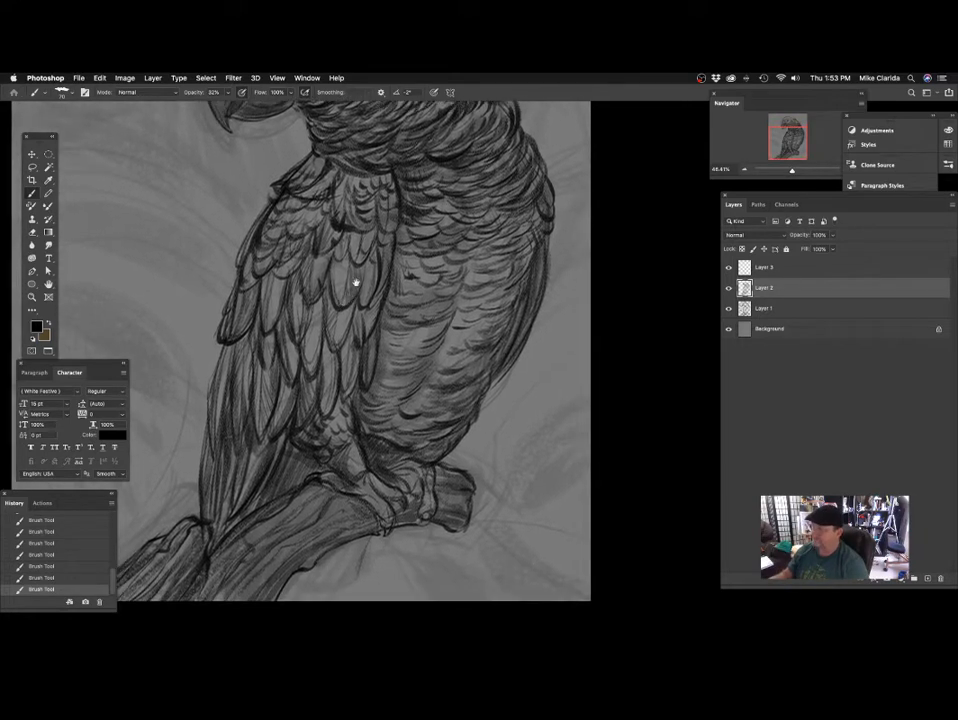
left_click_drag(279, 392, 309, 352)
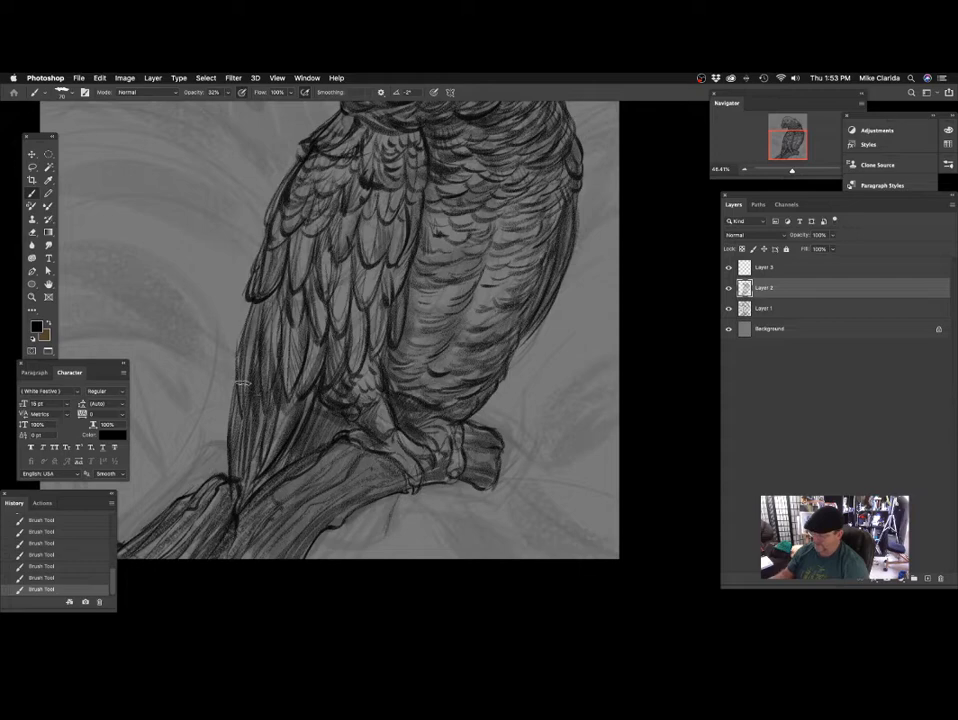
left_click_drag(263, 388, 263, 345)
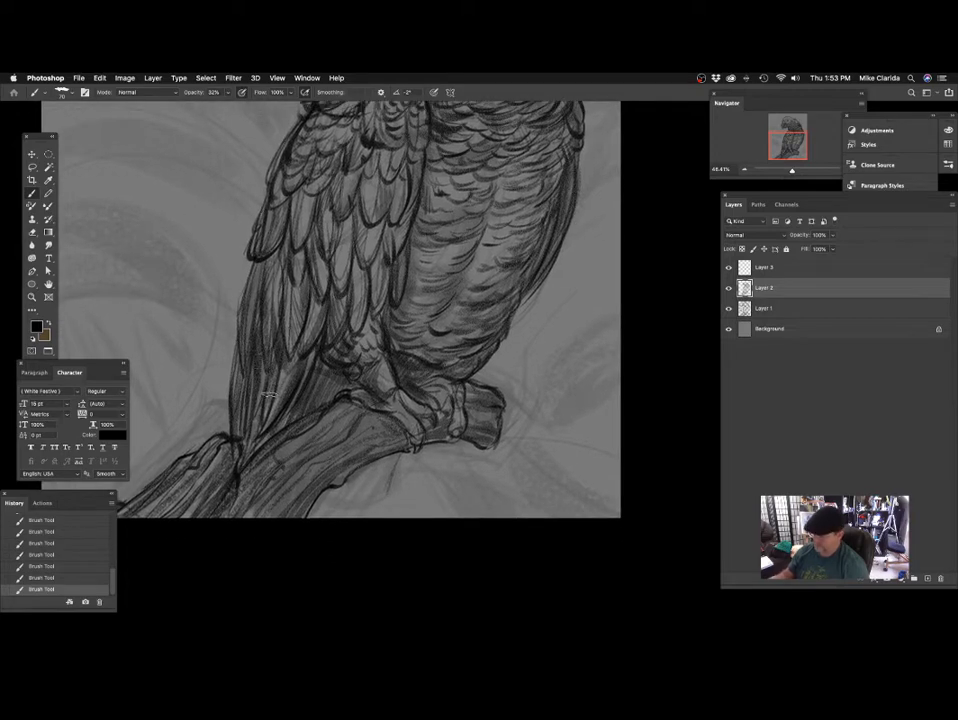
left_click_drag(357, 395, 387, 327)
left_click_drag(426, 190, 369, 339)
left_click_drag(276, 284, 274, 320)
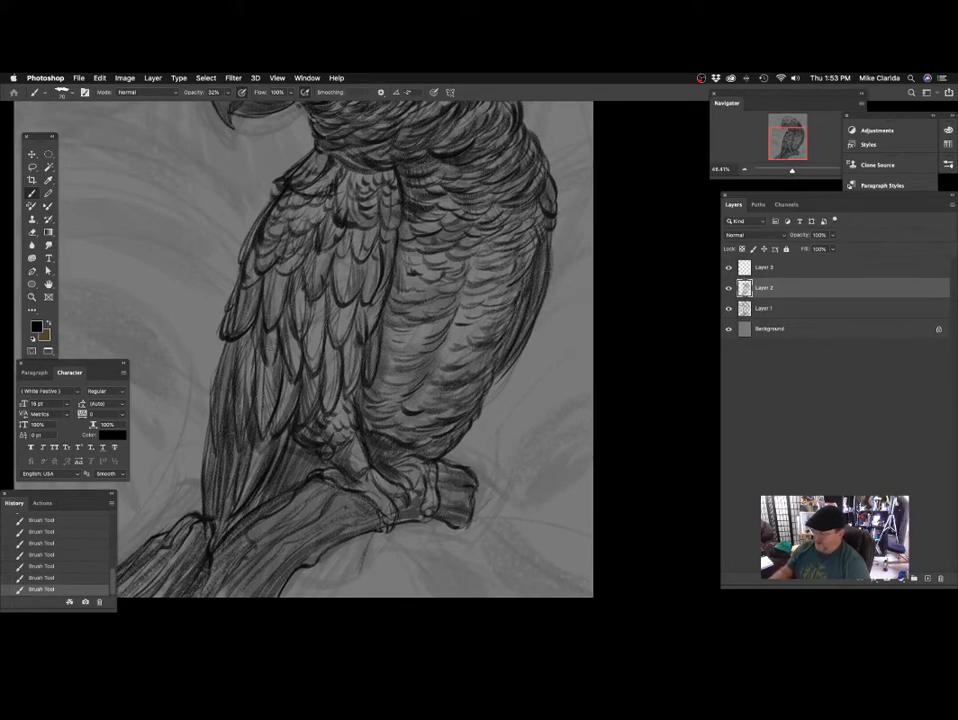
Deepen the shading on the lower wing feathers, the leg and the branch under the feet.
mouse_move(357, 312)
left_mouse_down()
mouse_move(355, 353)
mouse_move(321, 327)
mouse_move(332, 300)
left_mouse_up()
mouse_move(301, 263)
left_mouse_down()
mouse_move(286, 343)
mouse_move(306, 342)
left_mouse_up()
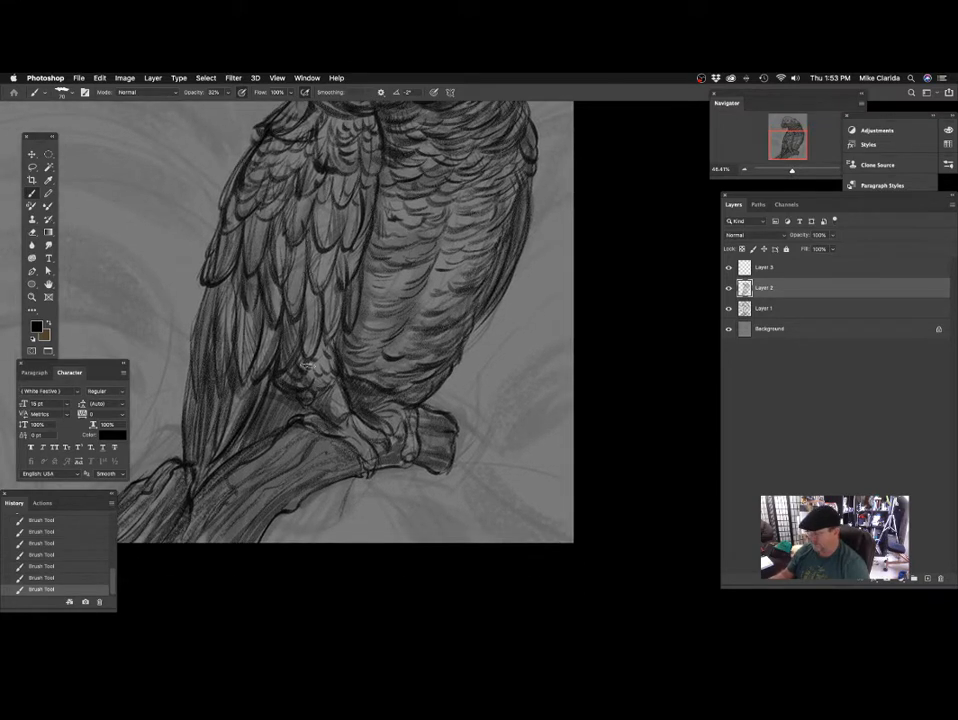
left_click_drag(344, 383, 340, 311)
left_click_drag(385, 345, 380, 307)
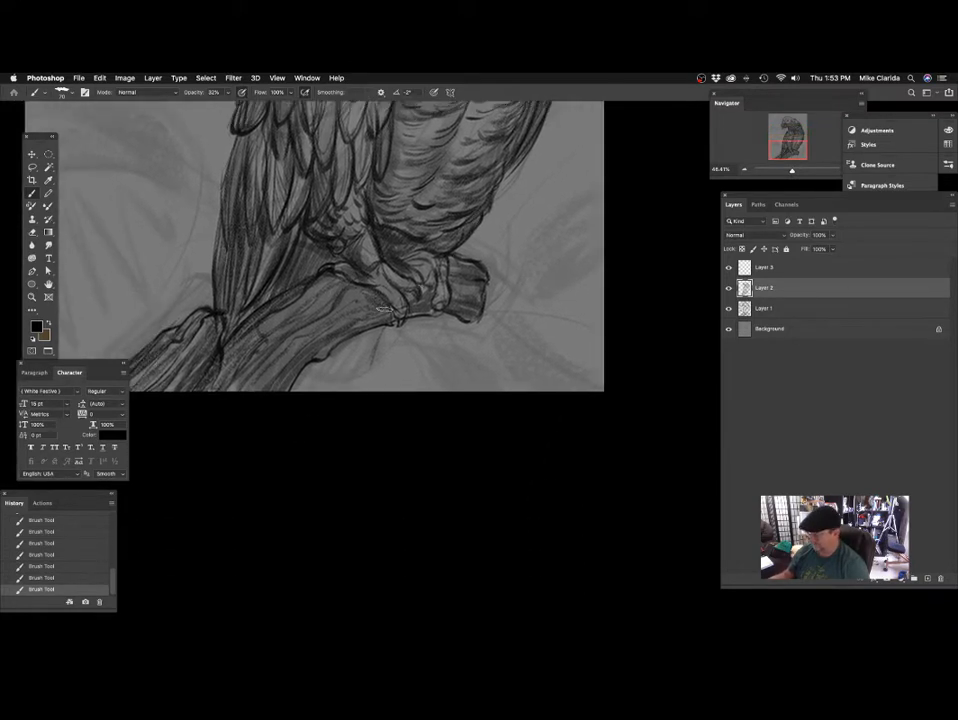
left_click_drag(269, 342, 223, 452)
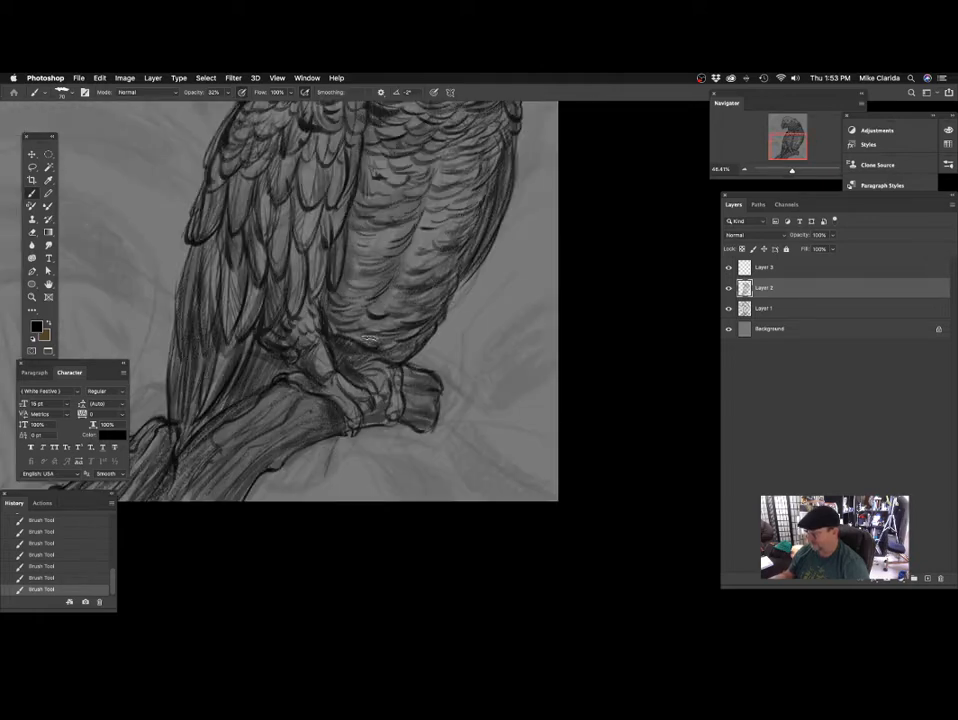
Add soft shading to the lower belly and up its outer side toward the chest.
left_click_drag(437, 251, 411, 314)
left_click_drag(418, 231, 361, 357)
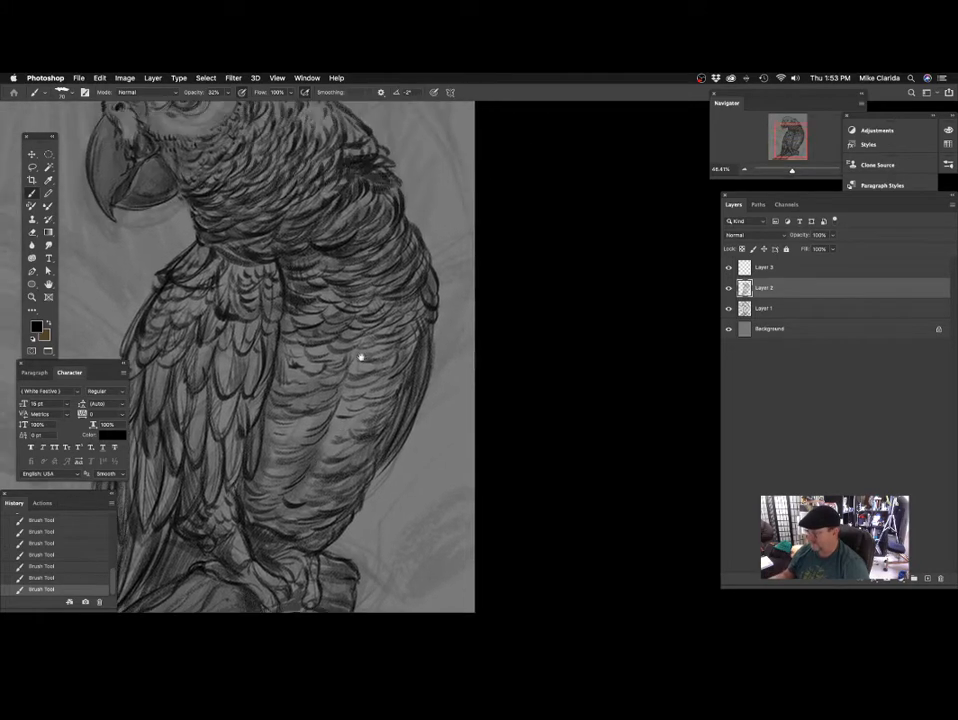
left_click_drag(375, 230, 426, 325)
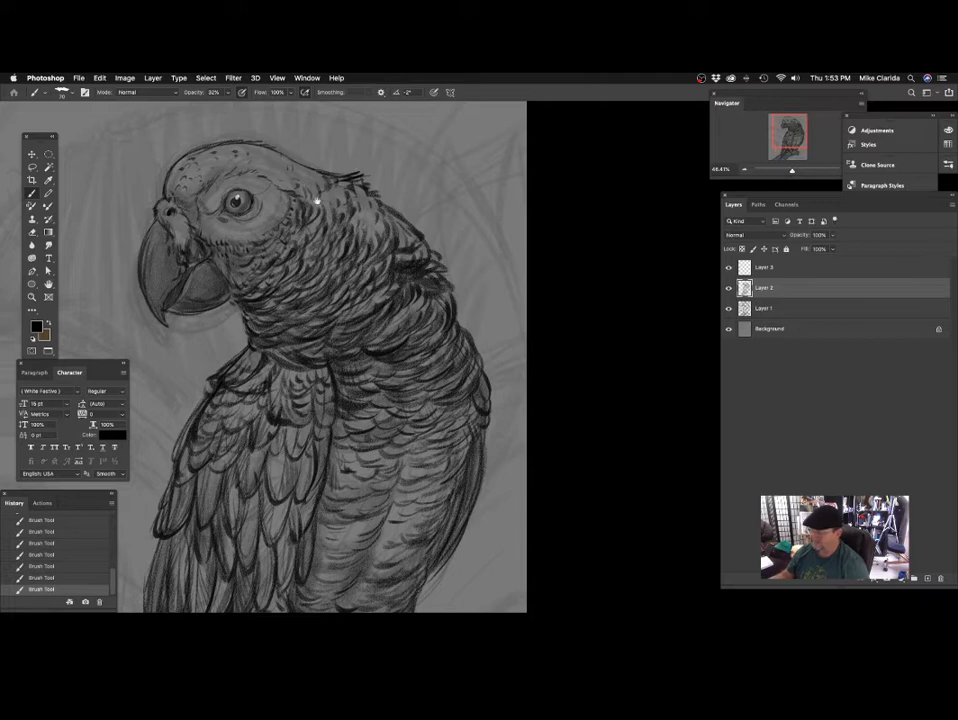
Shade the feathers below the cheek and on the neck, reducing the brush to size 58, and view the whole parrot.
left_click_drag(318, 200, 357, 229)
mouse_move(297, 221)
left_mouse_down()
mouse_move(321, 216)
mouse_move(312, 217)
left_mouse_up()
mouse_move(338, 252)
left_mouse_down()
mouse_move(348, 244)
mouse_move(348, 207)
left_mouse_up()
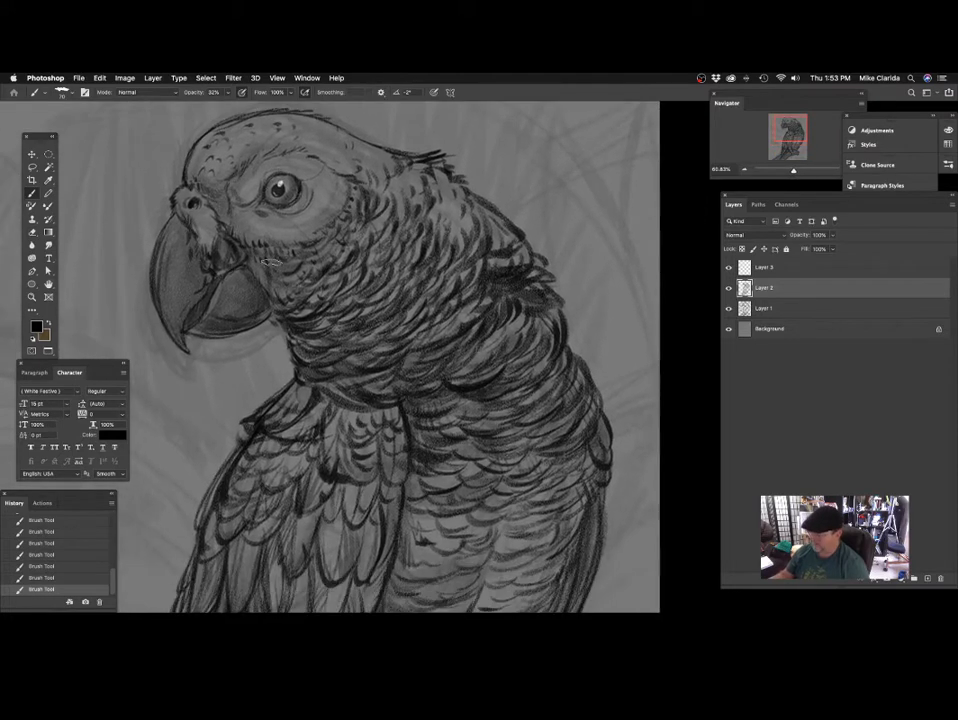
key("bracketleft")
mouse_move(446, 360)
left_mouse_down()
mouse_move(422, 335)
mouse_move(370, 338)
left_mouse_up()
mouse_move(410, 475)
left_mouse_down()
mouse_move(449, 331)
mouse_move(434, 429)
left_mouse_up()
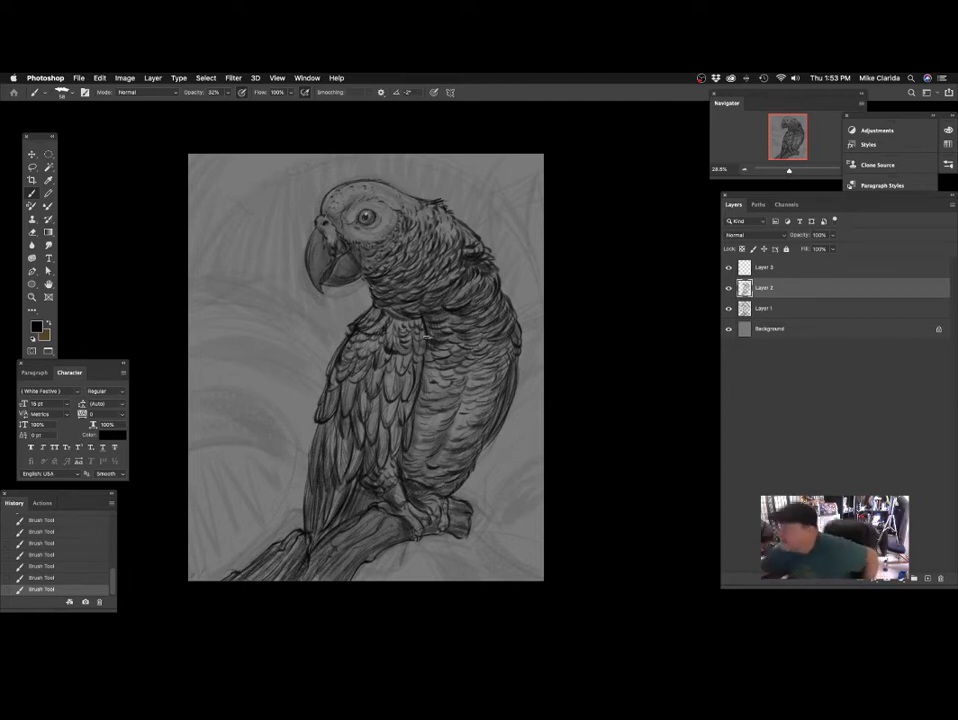
Save the document and add a new empty layer directly above the Background.
left_click(786, 309)
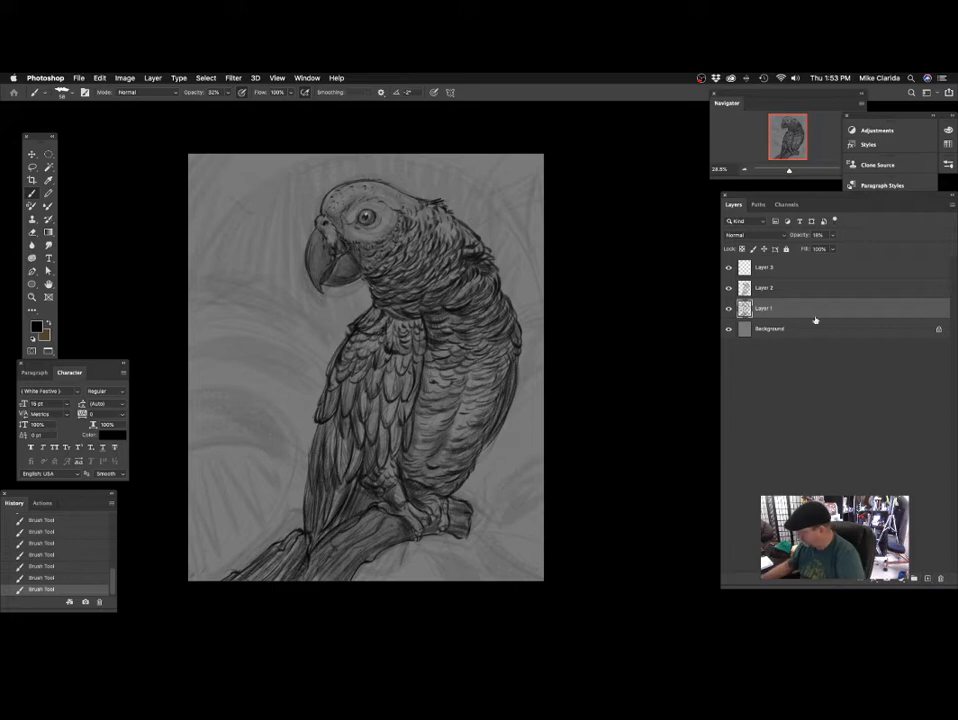
left_click_drag(491, 254, 431, 248)
left_click_drag(326, 287, 342, 269, "super")
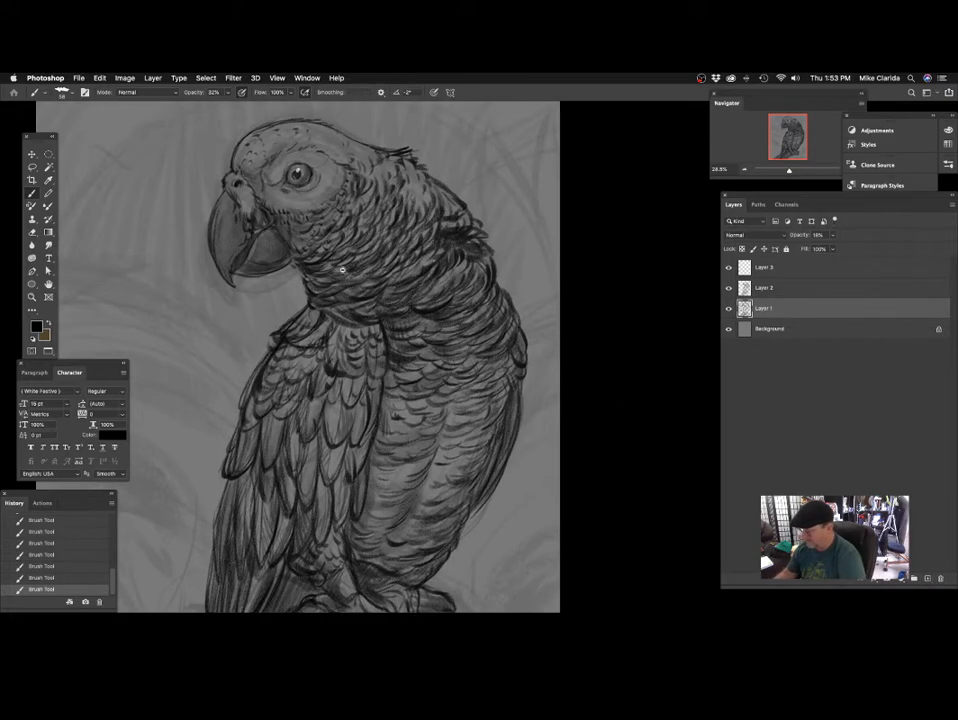
key("super+s")
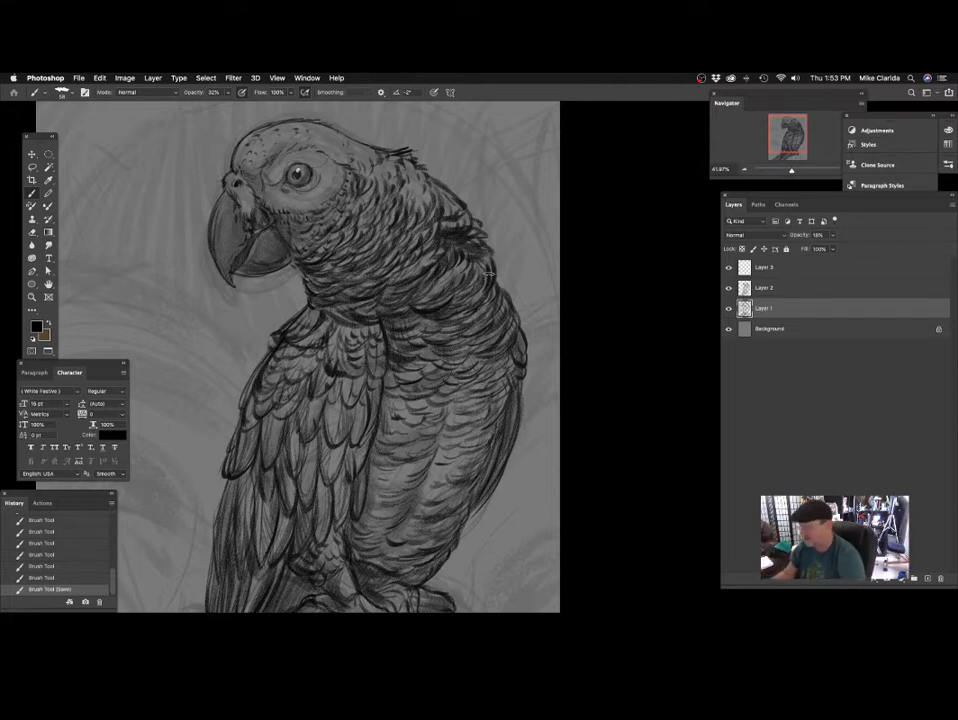
left_click_drag(437, 289, 439, 277)
left_click(804, 330)
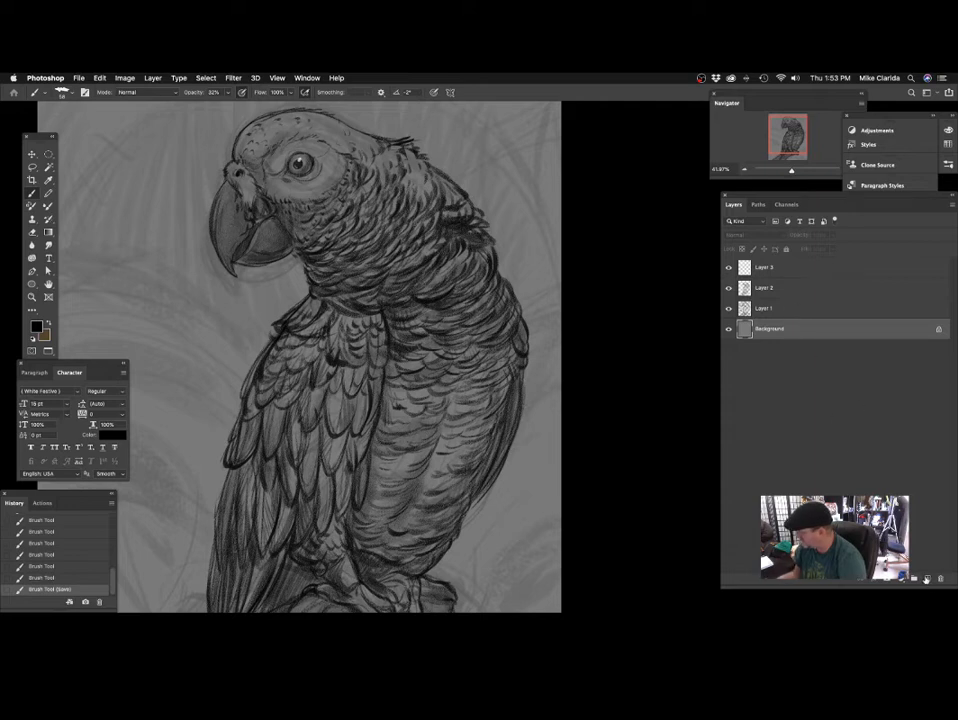
left_click(926, 580)
scroll(298, 272, "up", 4)
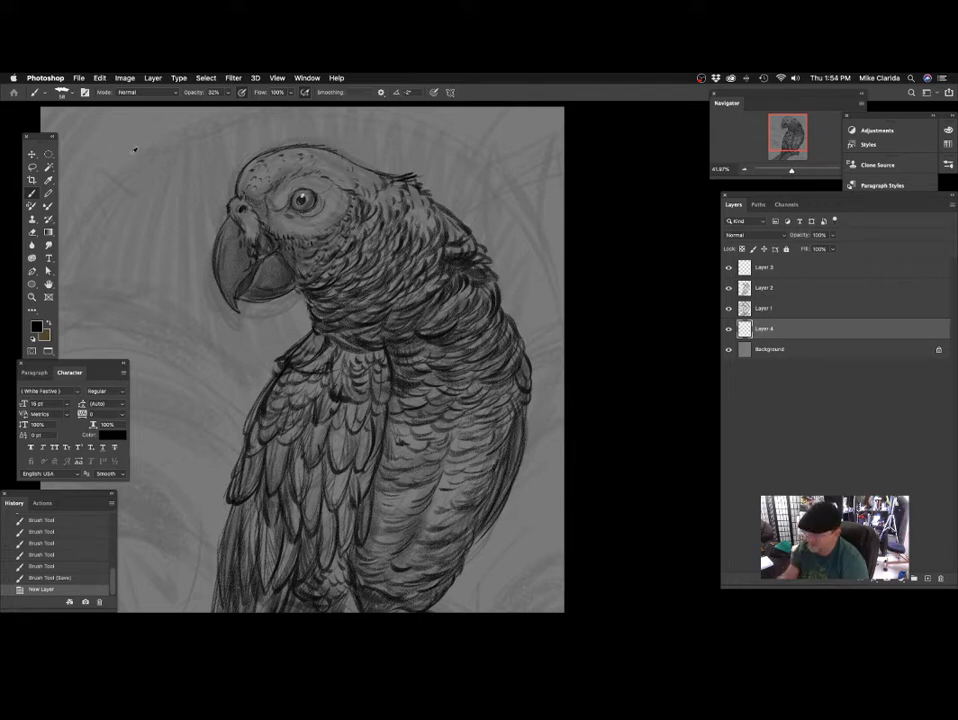
Sample the canvas grey, darken the foreground colour to 6a6a6a and set the brush opacity to 100%.
left_click(134, 151, "alt")
left_click(37, 327)
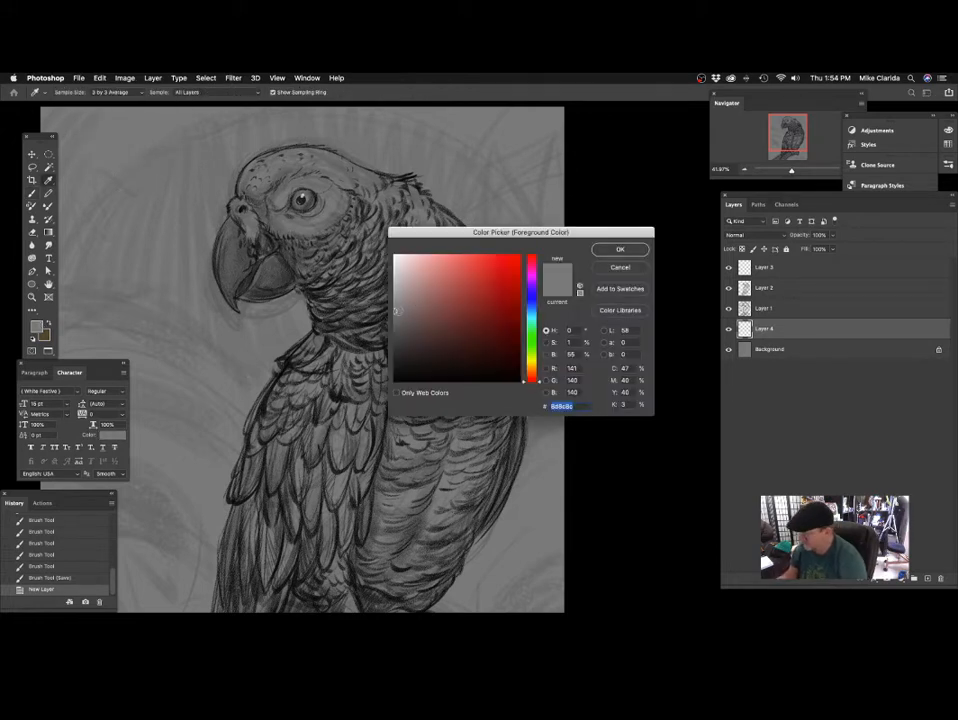
left_click_drag(397, 314, 393, 328)
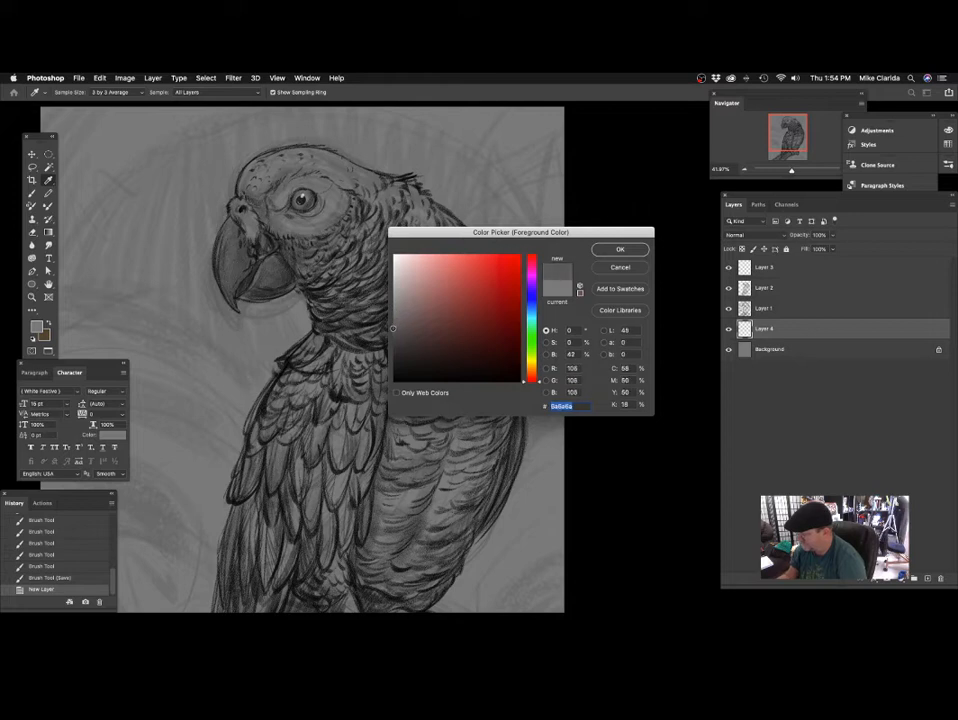
left_click(604, 250)
left_click_drag(229, 95, 231, 106)
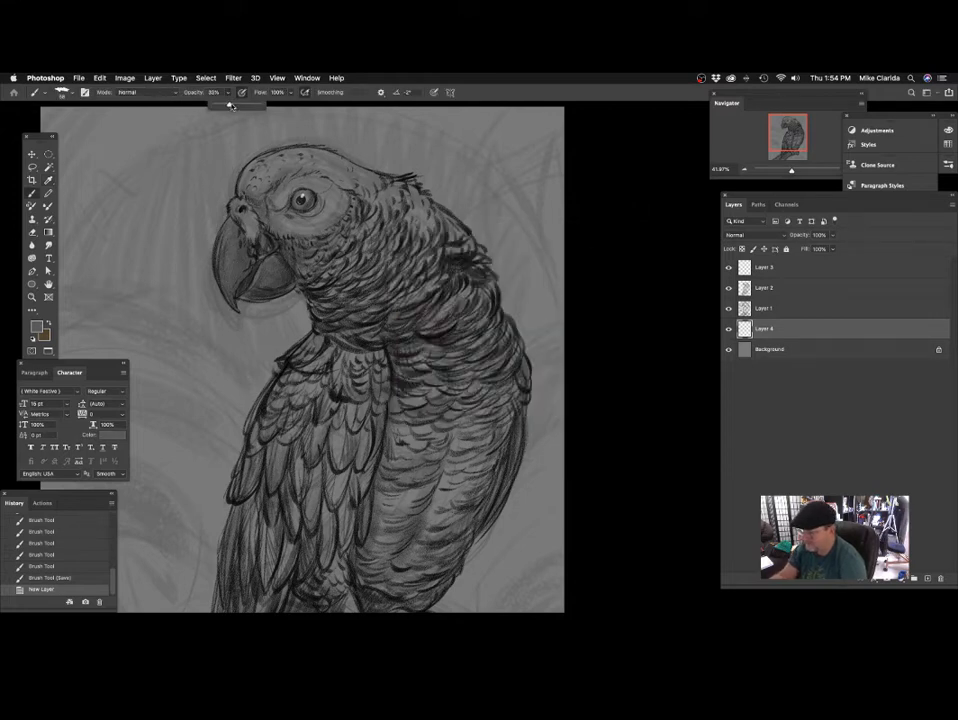
left_click(343, 123)
Undo the stray first stroke, then fill the upper beak and nostril area with flat grey under the line work.
left_click_drag(449, 325, 425, 312)
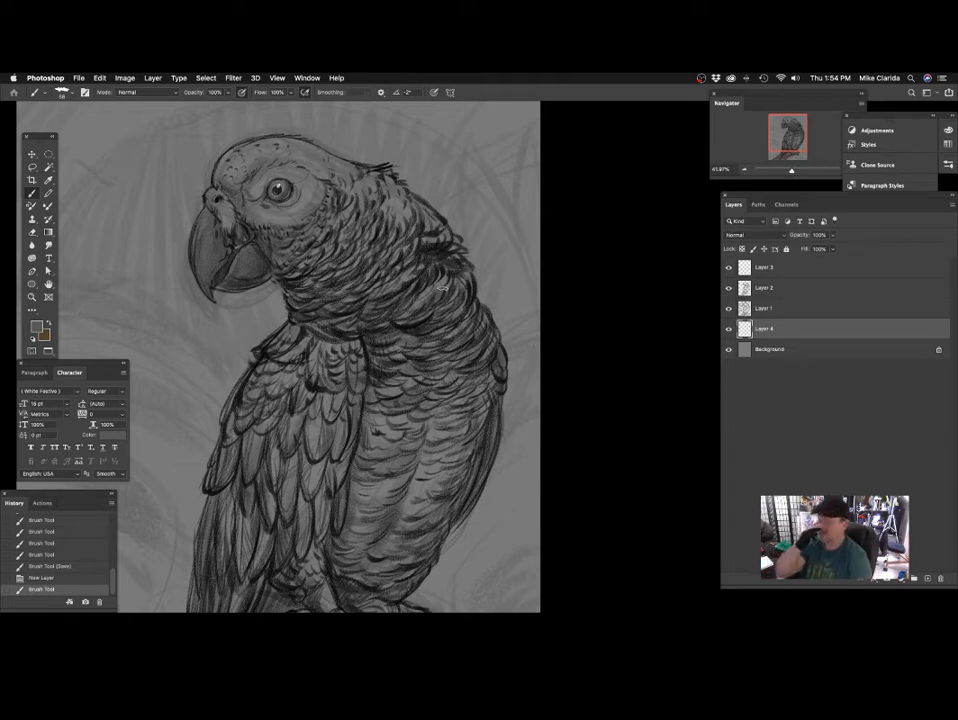
left_click_drag(392, 251, 384, 293)
left_click_drag(269, 284, 304, 258)
left_click_drag(304, 258, 338, 292)
mouse_move(198, 178)
left_mouse_down()
mouse_move(182, 218)
mouse_move(204, 220)
left_mouse_up()
key("super+z")
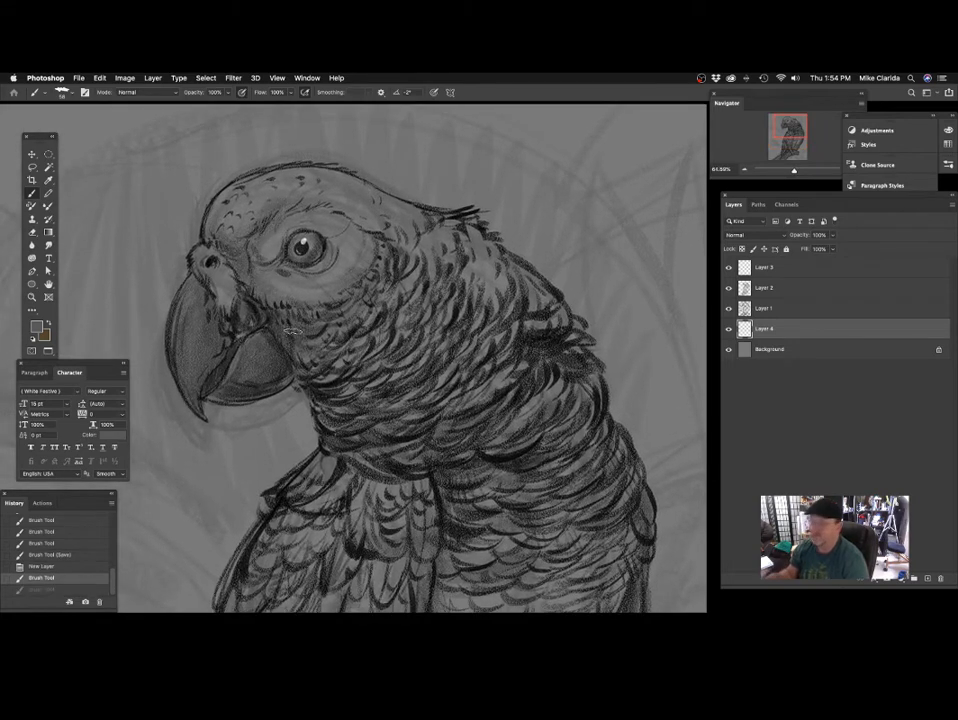
mouse_move(340, 249)
left_mouse_down()
mouse_move(349, 282)
mouse_move(332, 266)
left_mouse_up()
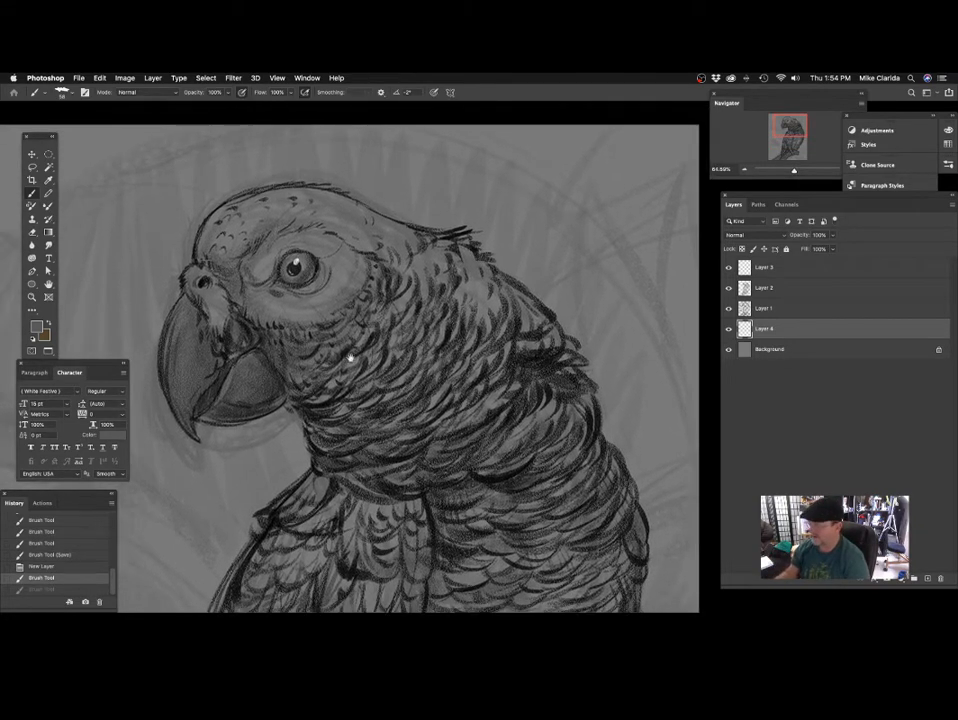
left_click_drag(351, 359, 347, 309)
left_click_drag(252, 187, 220, 288)
left_click_drag(170, 190, 141, 177)
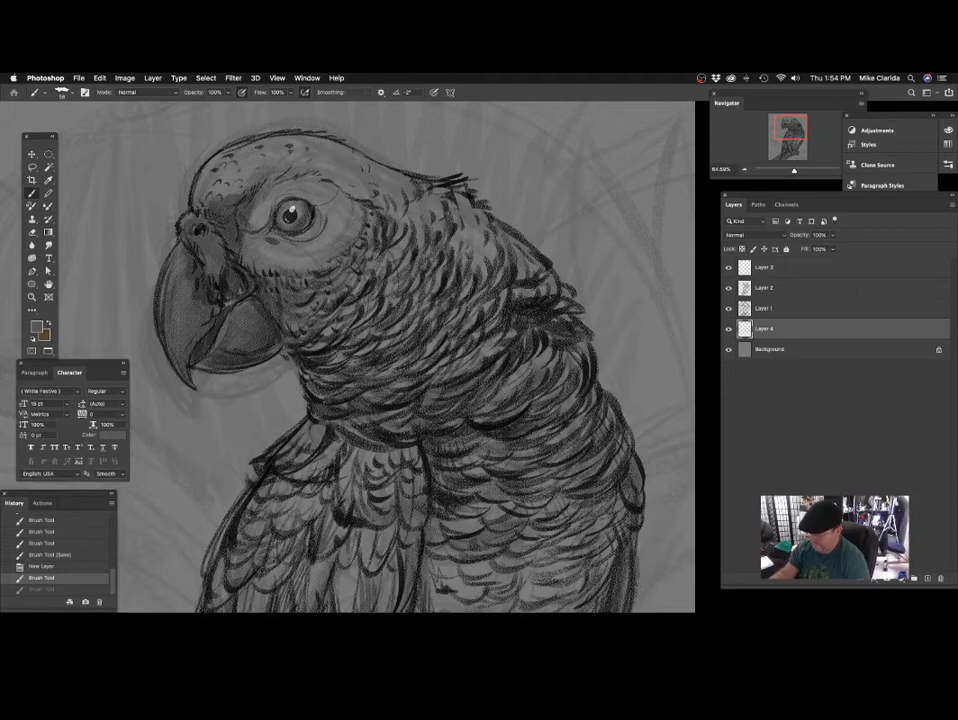
mouse_move(183, 238)
left_mouse_down()
mouse_move(171, 297)
mouse_move(177, 266)
mouse_move(175, 347)
mouse_move(174, 304)
mouse_move(185, 341)
left_mouse_up()
left_click_drag(178, 215, 171, 285)
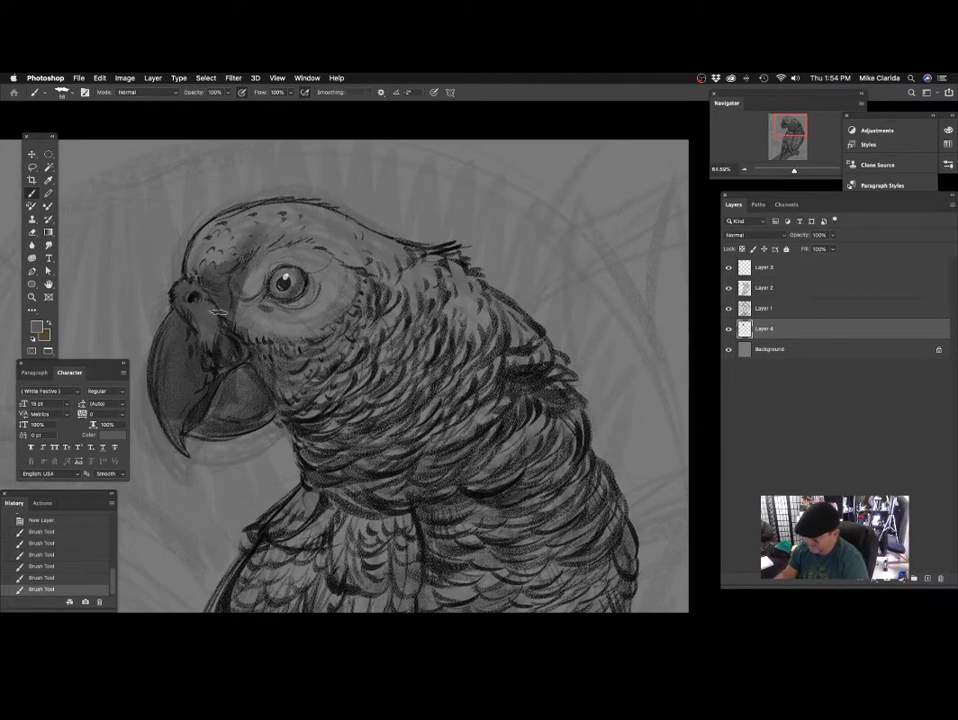
Fill the forehead and the face around the eye with flat grey on the new layer.
mouse_move(240, 238)
left_mouse_down()
mouse_move(210, 252)
mouse_move(262, 214)
left_mouse_up()
mouse_move(367, 227)
left_mouse_down()
mouse_move(361, 235)
mouse_move(346, 207)
left_mouse_up()
mouse_move(268, 192)
left_mouse_down()
mouse_move(247, 210)
mouse_move(226, 268)
mouse_move(238, 296)
left_mouse_up()
mouse_move(183, 240)
left_mouse_down()
mouse_move(228, 168)
mouse_move(210, 258)
mouse_move(256, 200)
left_mouse_up()
left_click_drag(386, 279, 424, 323)
scroll(424, 323, "down", 5)
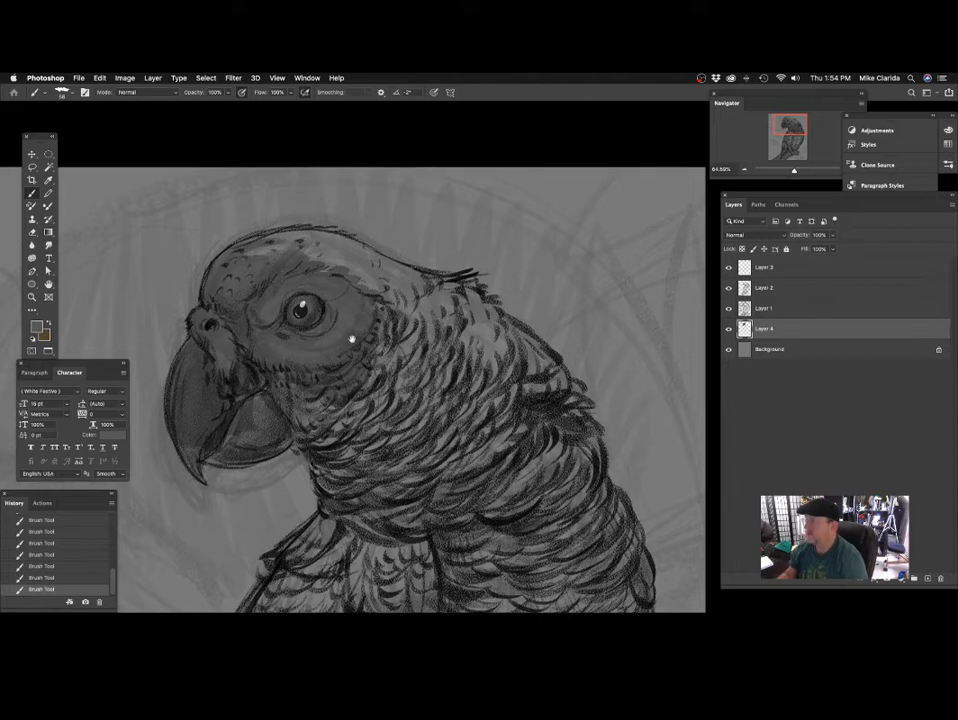
Fill the cheek and throat feathers with grey and refine the beak tip with a smaller brush.
mouse_move(230, 318)
left_mouse_down()
mouse_move(204, 357)
mouse_move(302, 294)
mouse_move(290, 337)
left_mouse_up()
mouse_move(361, 325)
left_mouse_down()
mouse_move(357, 308)
mouse_move(262, 336)
mouse_move(265, 348)
left_mouse_up()
left_click_drag(350, 300, 429, 285)
mouse_move(254, 227)
left_mouse_down()
mouse_move(201, 256)
mouse_move(250, 225)
left_mouse_up()
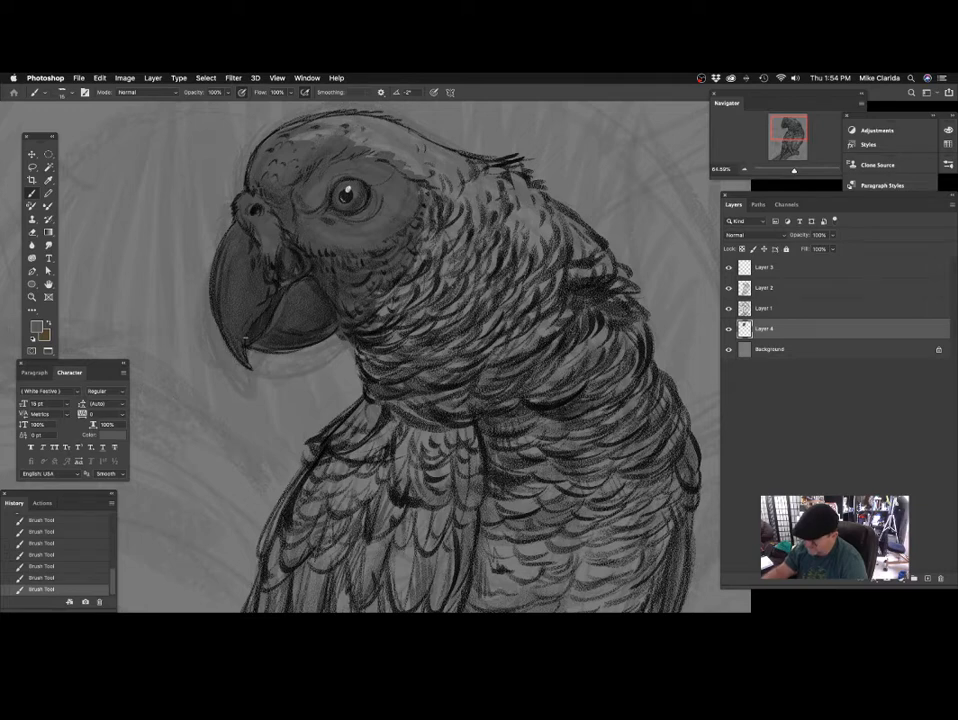
Enlarge the brush and fill the crown, the back of the head and the upper neck with grey.
mouse_move(353, 133)
left_mouse_down()
mouse_move(313, 257)
mouse_move(225, 262)
mouse_move(300, 240)
mouse_move(358, 253)
mouse_move(285, 255)
mouse_move(320, 253)
left_mouse_up()
key("bracketright")
key("bracketright")
key("bracketright")
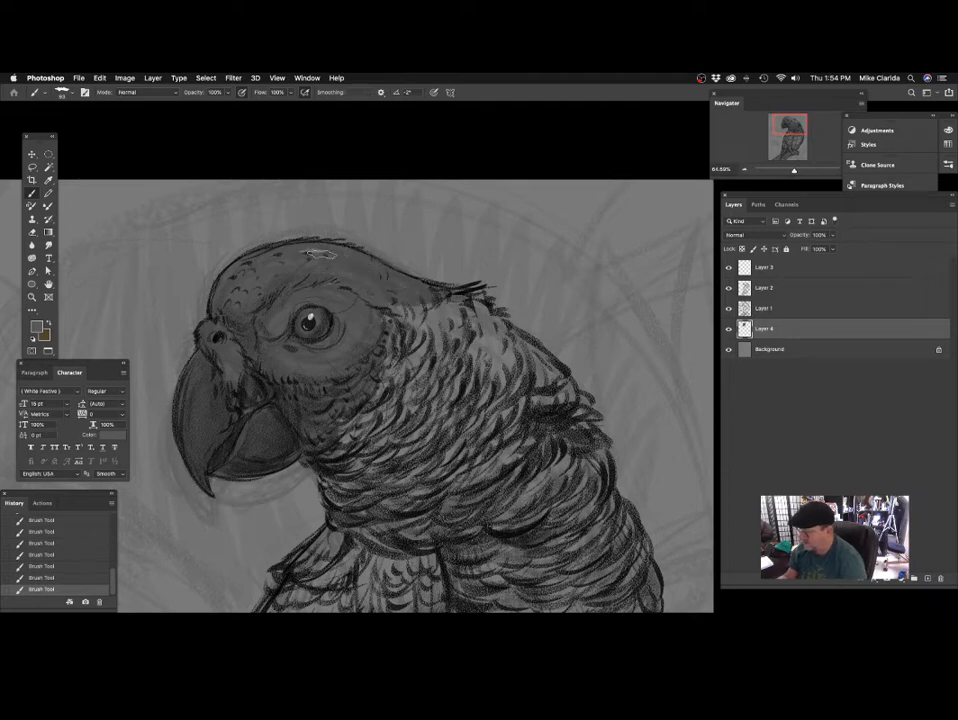
mouse_move(425, 322)
left_mouse_down()
mouse_move(395, 318)
mouse_move(455, 358)
left_mouse_up()
scroll(465, 452, "down", 5)
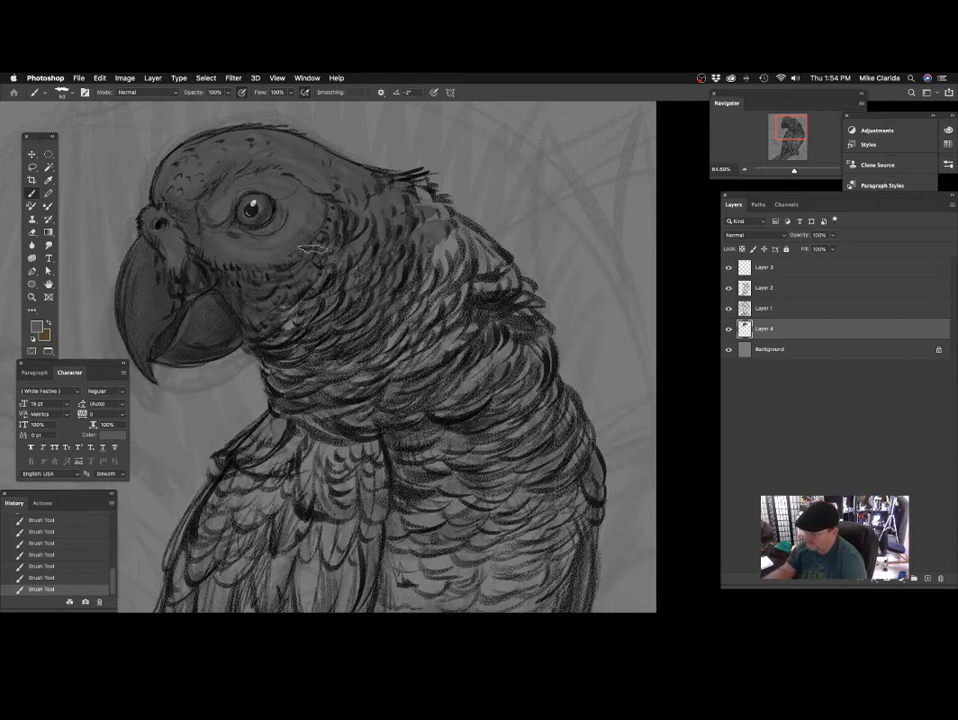
scroll(318, 246, "down", 5)
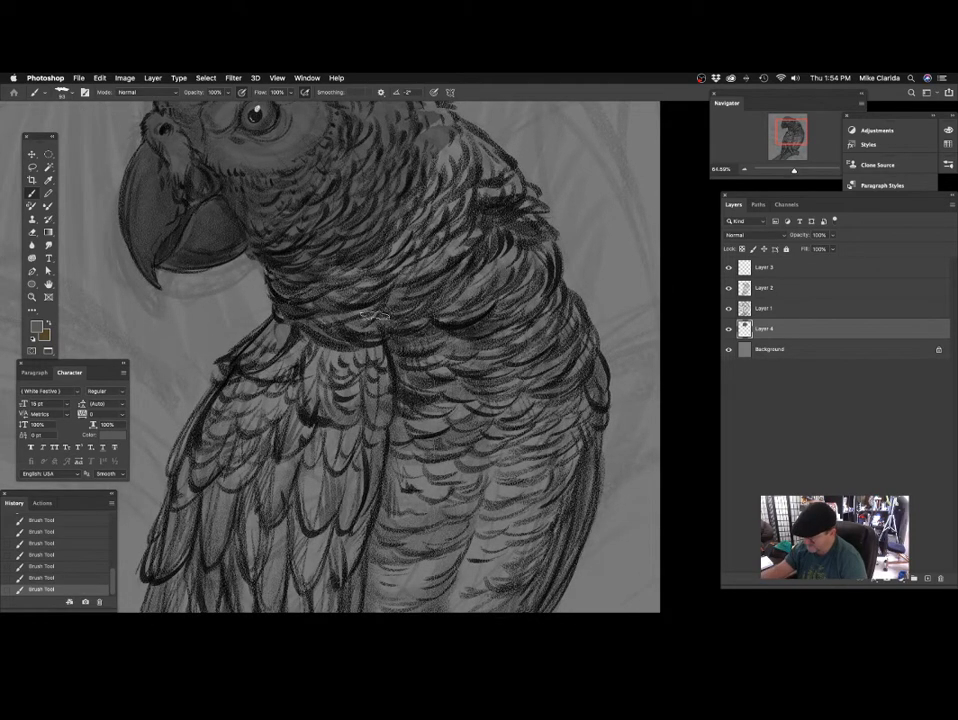
Extend the flat grey over the lower neck feathers and along the nape.
scroll(318, 246, "up", 3)
mouse_move(307, 268)
left_mouse_down()
mouse_move(298, 340)
mouse_move(338, 362)
mouse_move(382, 362)
left_mouse_up()
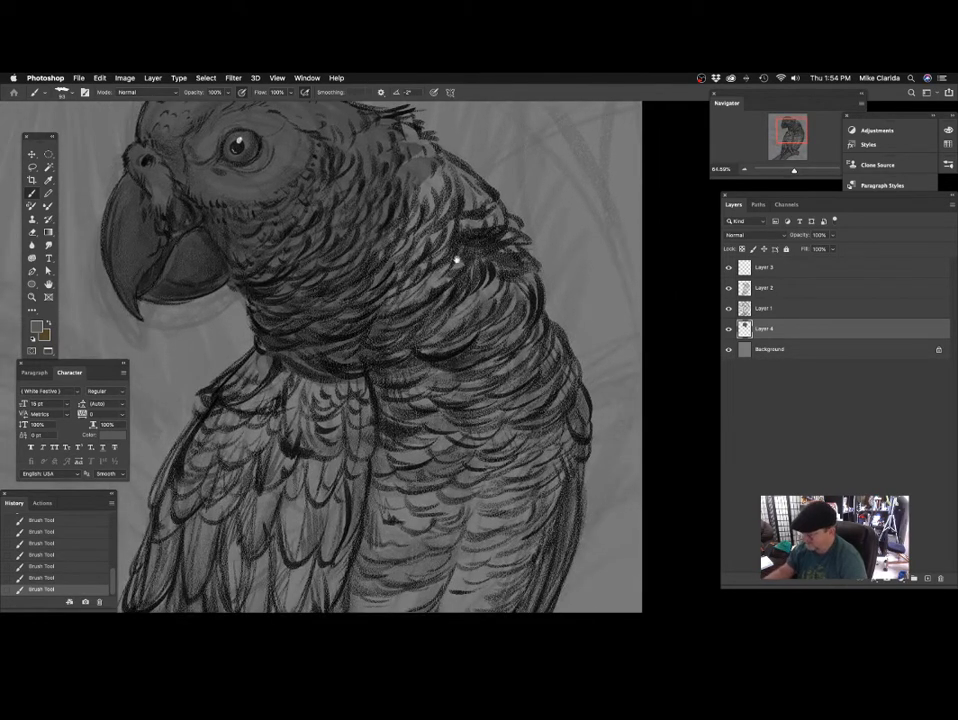
left_click_drag(455, 261, 409, 385)
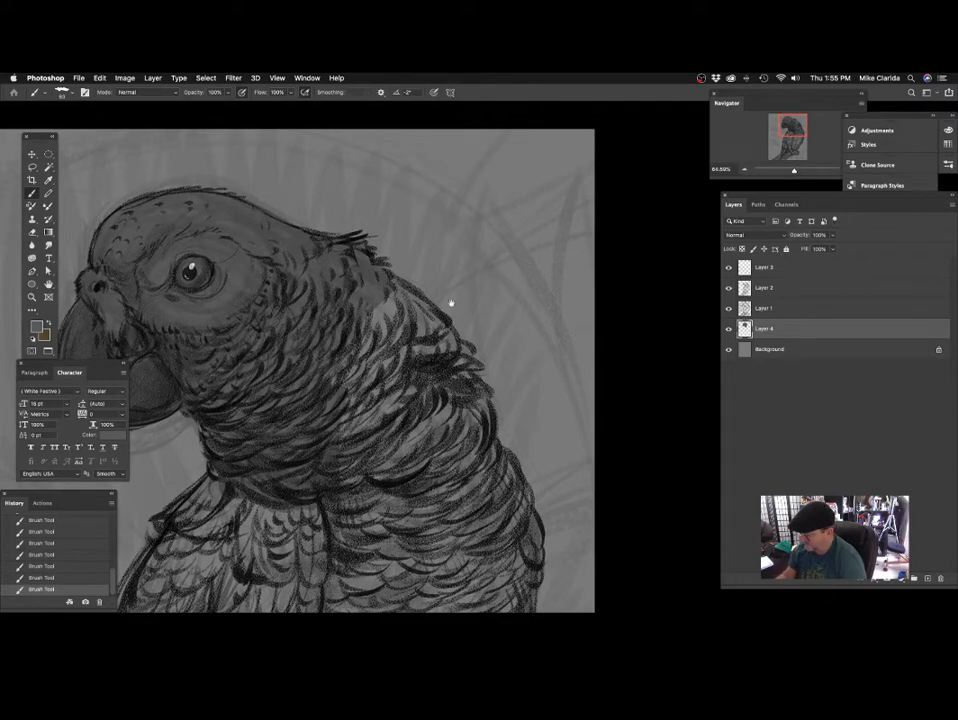
scroll(449, 301, "down", 2)
left_click_drag(388, 267, 451, 301)
scroll(451, 310, "down", 4)
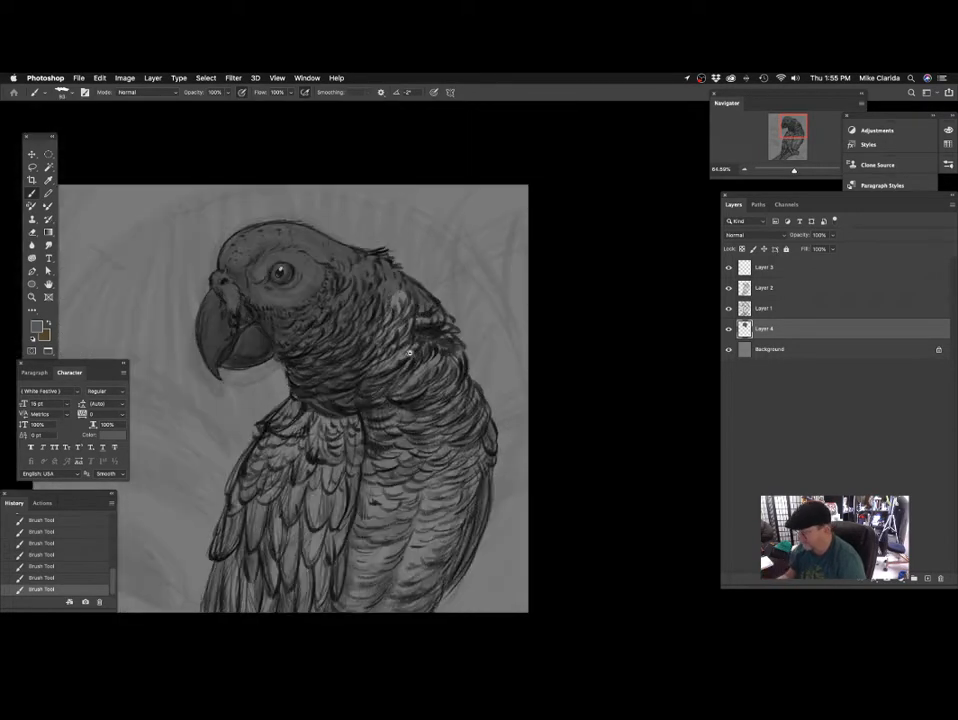
scroll(451, 310, "left", 3)
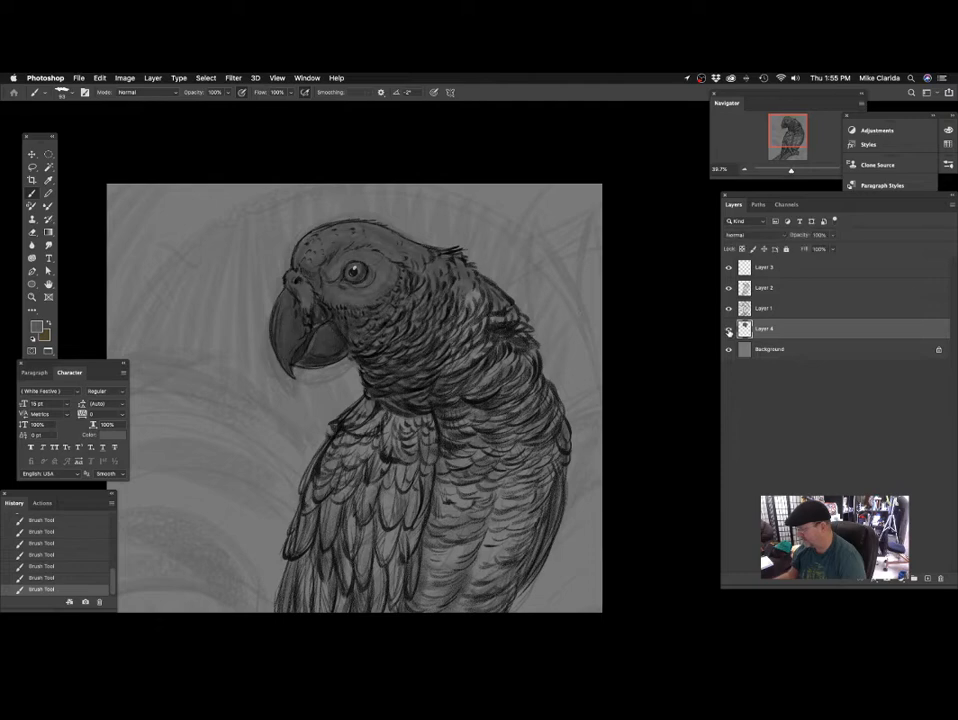
left_click_drag(499, 352, 414, 338)
Fill the remaining light gaps at the back of the neck and over the far shoulder with grey.
scroll(414, 338, "up", 3)
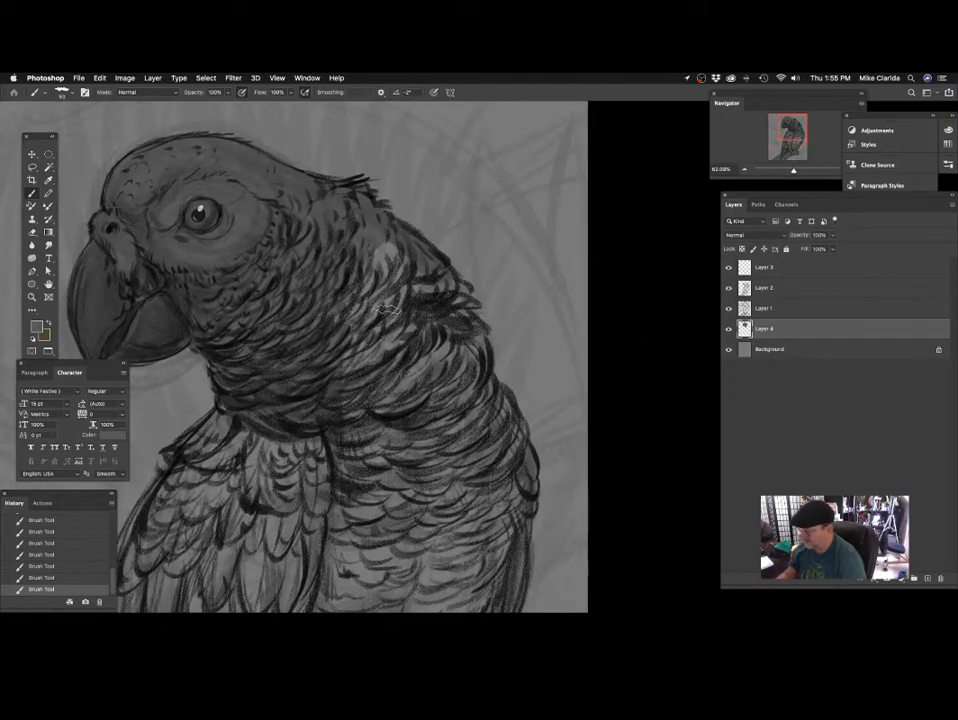
scroll(425, 342, "right", 3)
scroll(425, 342, "down", 1)
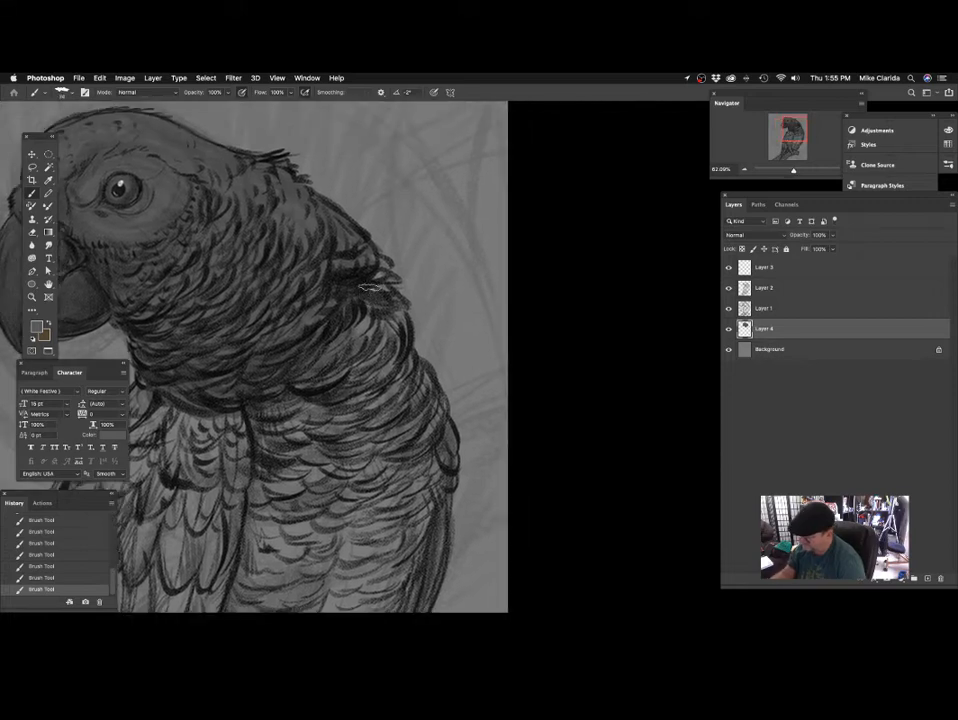
scroll(400, 342, "down", 2)
scroll(400, 342, "left", 1)
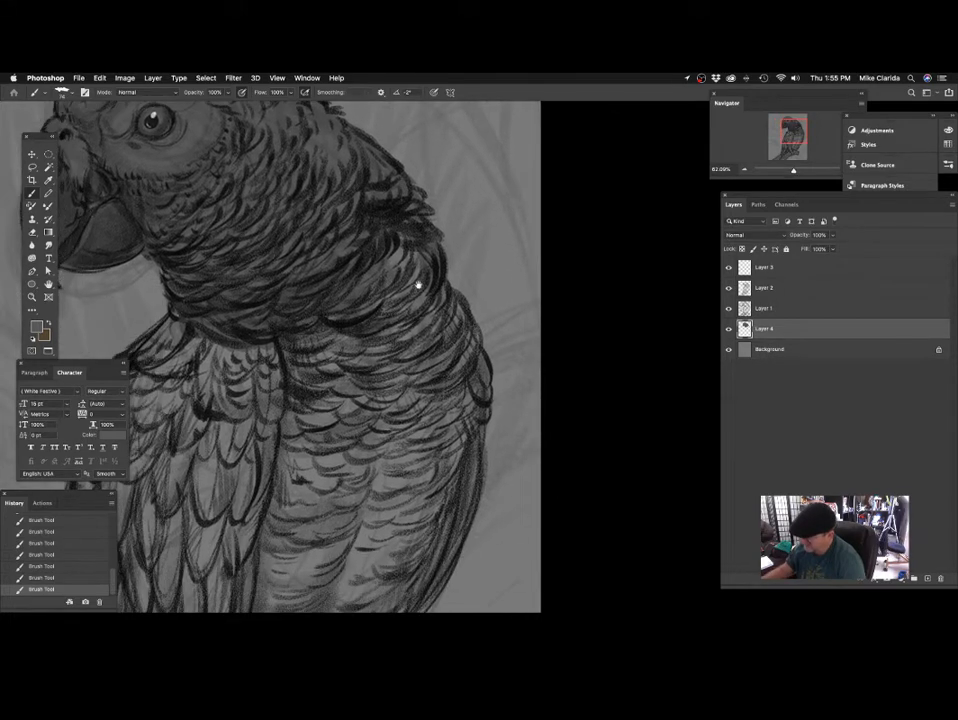
Fill the shoulder and upper feathers of the near wing with flat grey out to the wing's outer edge.
mouse_move(279, 320)
left_mouse_down()
mouse_move(462, 267)
mouse_move(372, 424)
mouse_move(475, 321)
mouse_move(434, 404)
left_mouse_up()
mouse_move(365, 213)
left_mouse_down()
mouse_move(299, 245)
mouse_move(237, 238)
left_mouse_up()
scroll(378, 199, "down", 3)
scroll(378, 199, "left", 1)
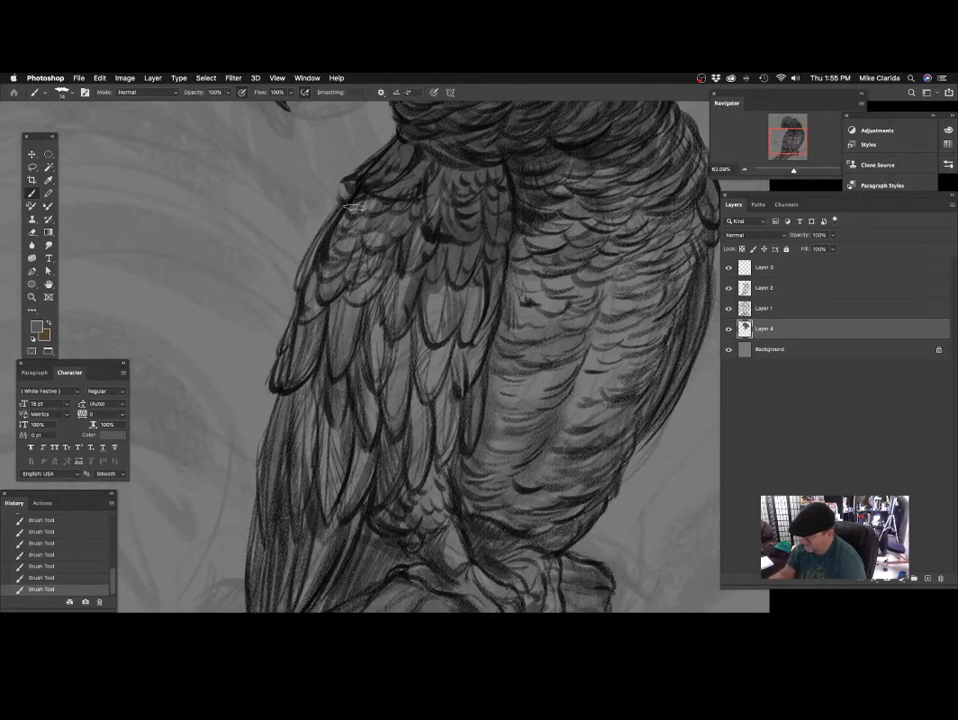
left_click_drag(353, 207, 336, 225)
mouse_move(303, 310)
left_mouse_down()
mouse_move(282, 387)
mouse_move(369, 192)
mouse_move(427, 183)
mouse_move(375, 340)
mouse_move(390, 388)
left_mouse_up()
left_click_drag(487, 330, 332, 411)
Fill the upper chest feathers with flat grey out to the outer contour of the body.
mouse_move(425, 243)
left_mouse_down()
mouse_move(360, 340)
mouse_move(423, 335)
left_mouse_up()
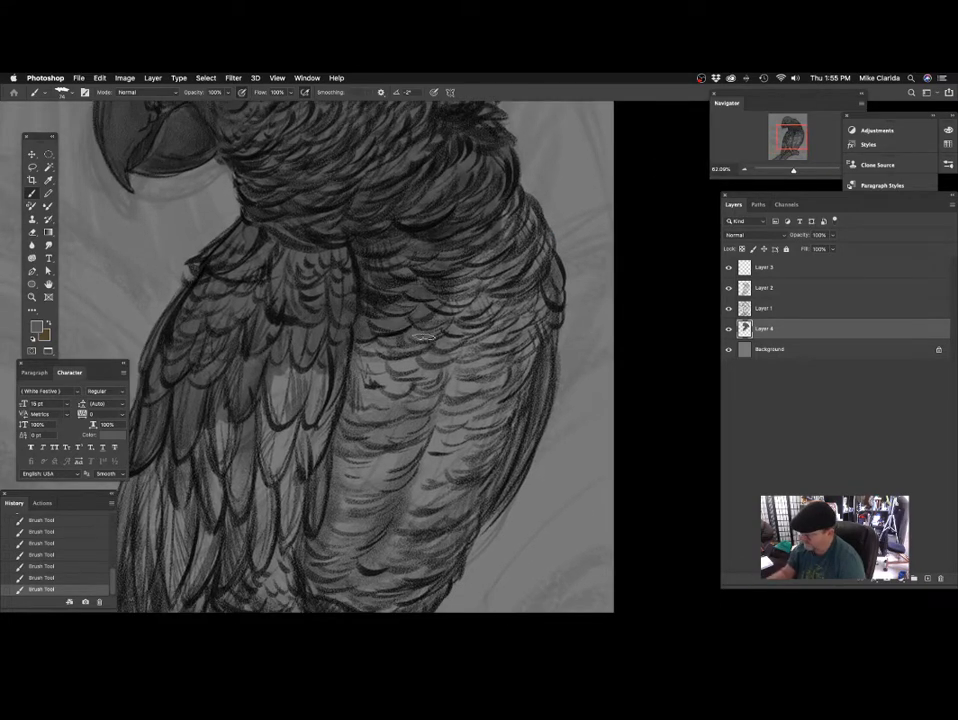
mouse_move(501, 248)
left_mouse_down()
mouse_move(385, 302)
mouse_move(366, 324)
mouse_move(397, 255)
mouse_move(415, 318)
mouse_move(430, 300)
mouse_move(436, 340)
left_mouse_up()
left_click_drag(425, 345, 447, 228)
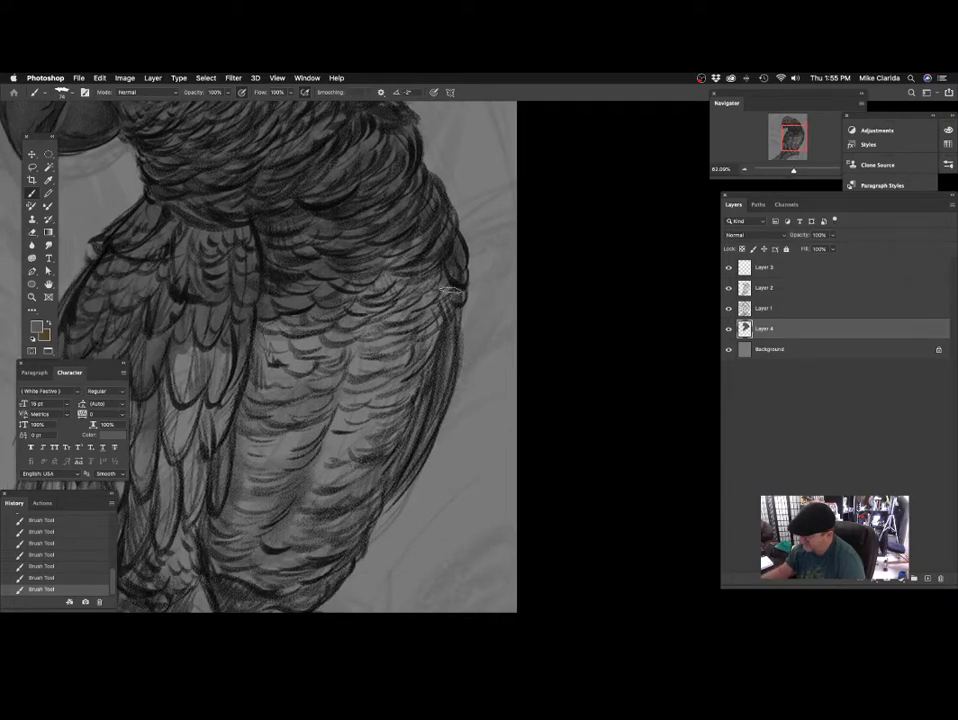
left_click_drag(325, 300, 390, 215)
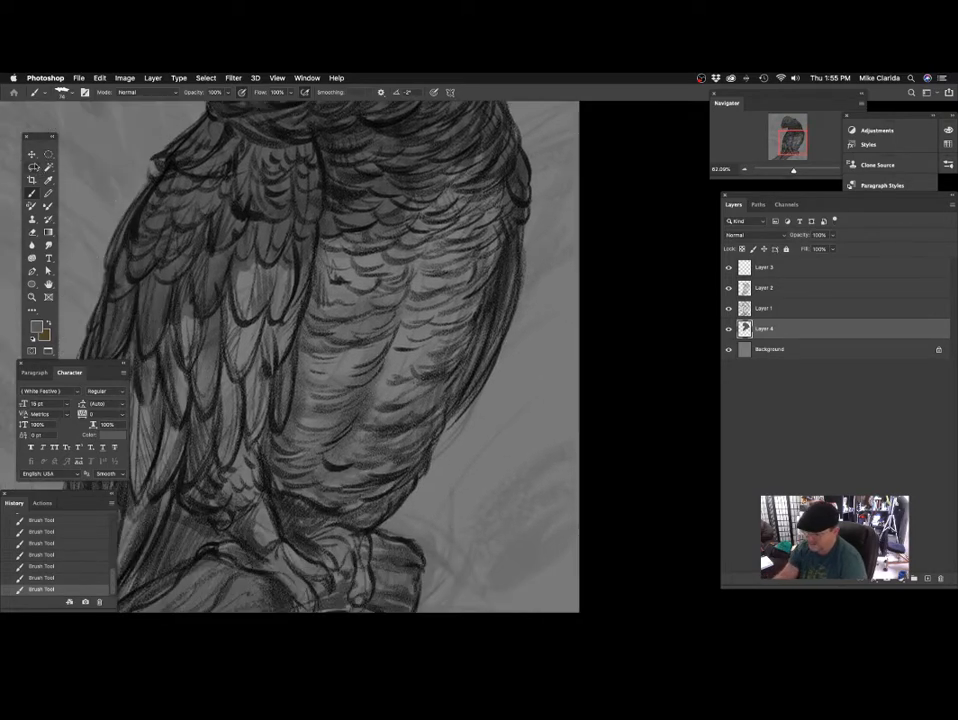
Lasso a freehand selection around the chest and belly along the body's outer contour.
key("l")
left_click_drag(468, 270, 475, 304)
mouse_move(500, 222)
left_mouse_down()
mouse_move(370, 180)
mouse_move(318, 428)
left_mouse_up()
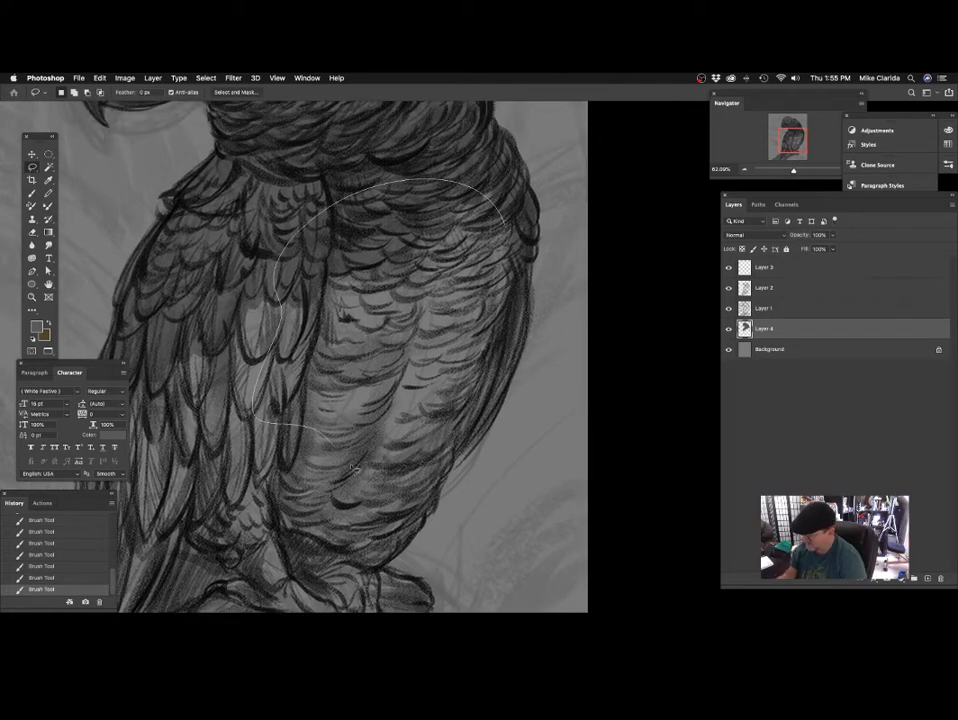
left_click_drag(352, 468, 515, 378)
left_click_drag(508, 221, 505, 217)
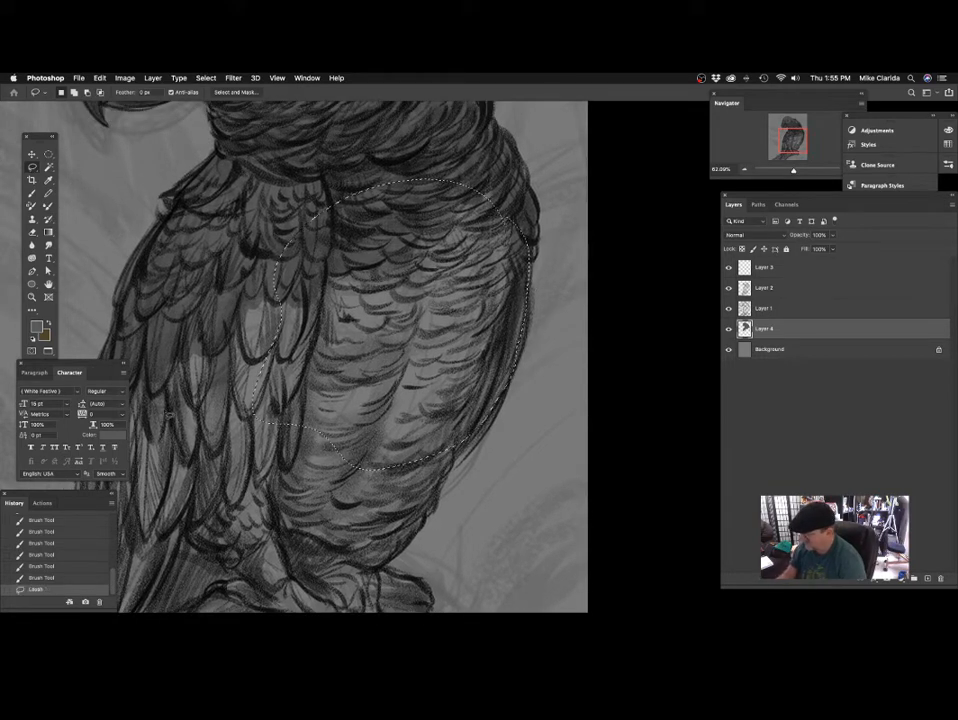
Add the long inner feathers of the near wing to the lasso selection.
mouse_move(377, 181)
left_mouse_down()
mouse_move(428, 156)
mouse_move(436, 130)
left_mouse_up()
left_click_drag(371, 232, 388, 386)
left_click_drag(271, 367, 352, 274)
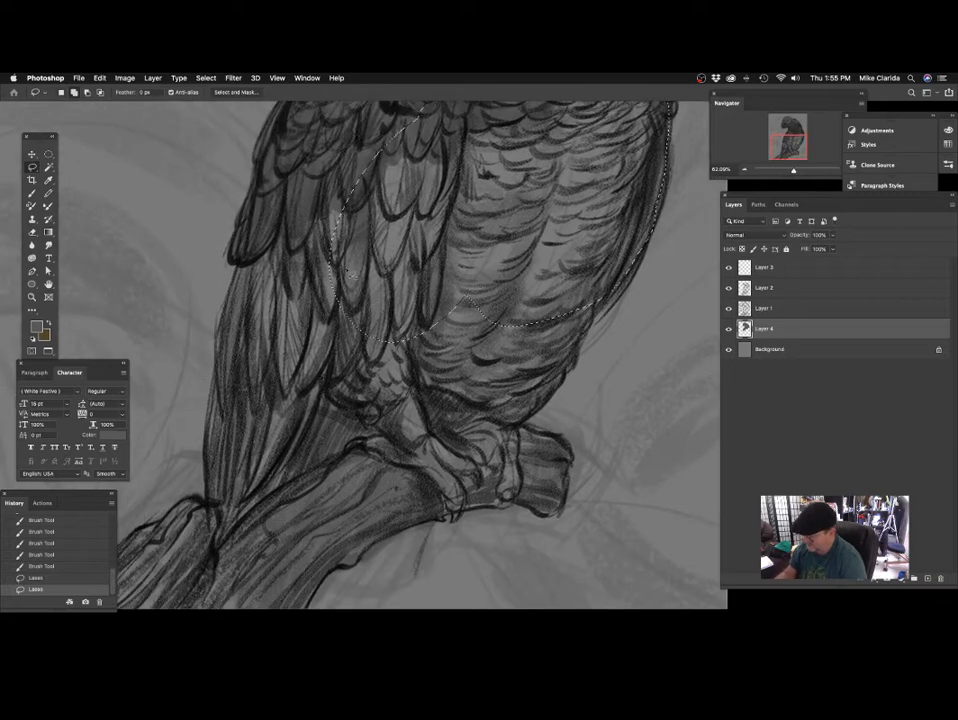
Add the near wing's outer and lower feathers and the tail to the lasso selection, down to the branch's upper edge.
mouse_move(380, 158)
left_mouse_down()
mouse_move(268, 238)
mouse_move(232, 301)
left_mouse_up()
left_click_drag(218, 381, 372, 316)
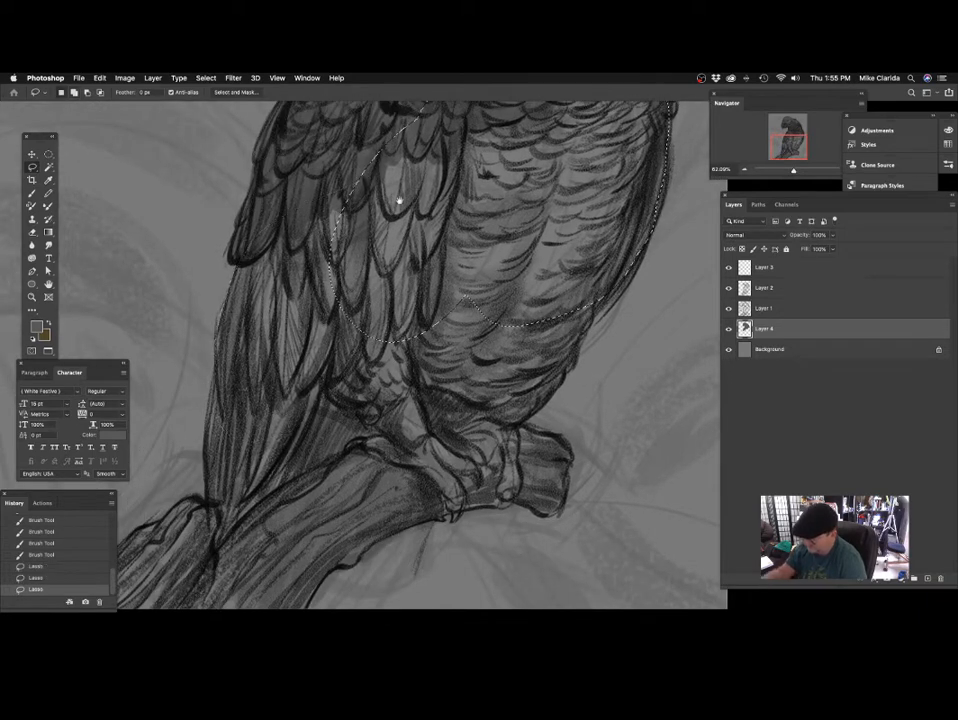
left_click_drag(400, 201, 416, 97)
mouse_move(243, 261)
left_mouse_down()
mouse_move(228, 420)
mouse_move(340, 362)
left_mouse_up()
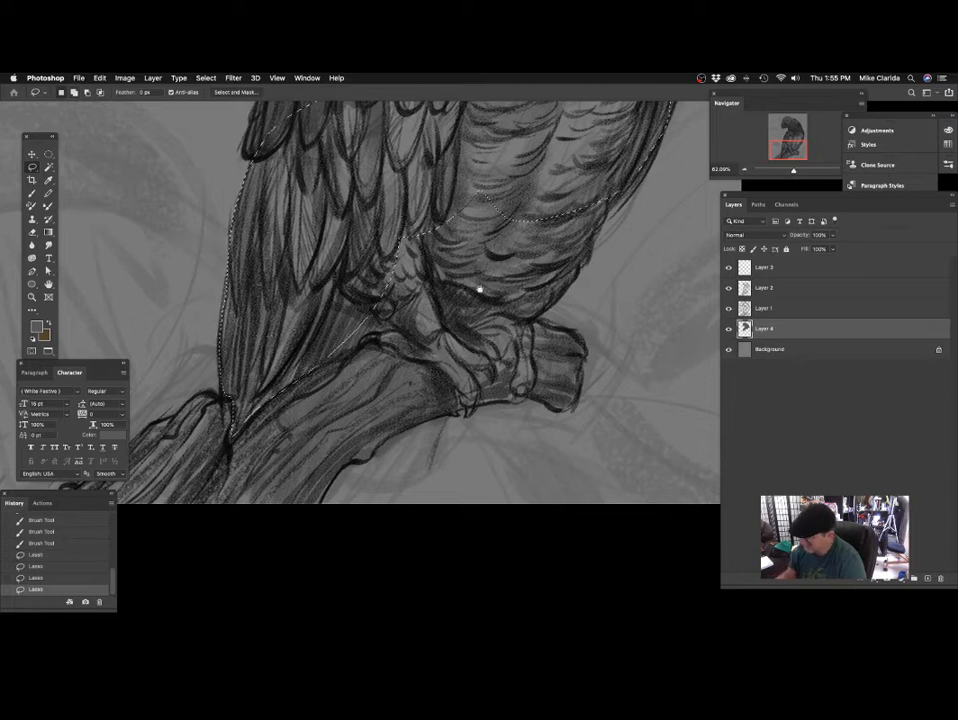
left_click_drag(479, 289, 450, 293)
left_click_drag(352, 352, 285, 232)
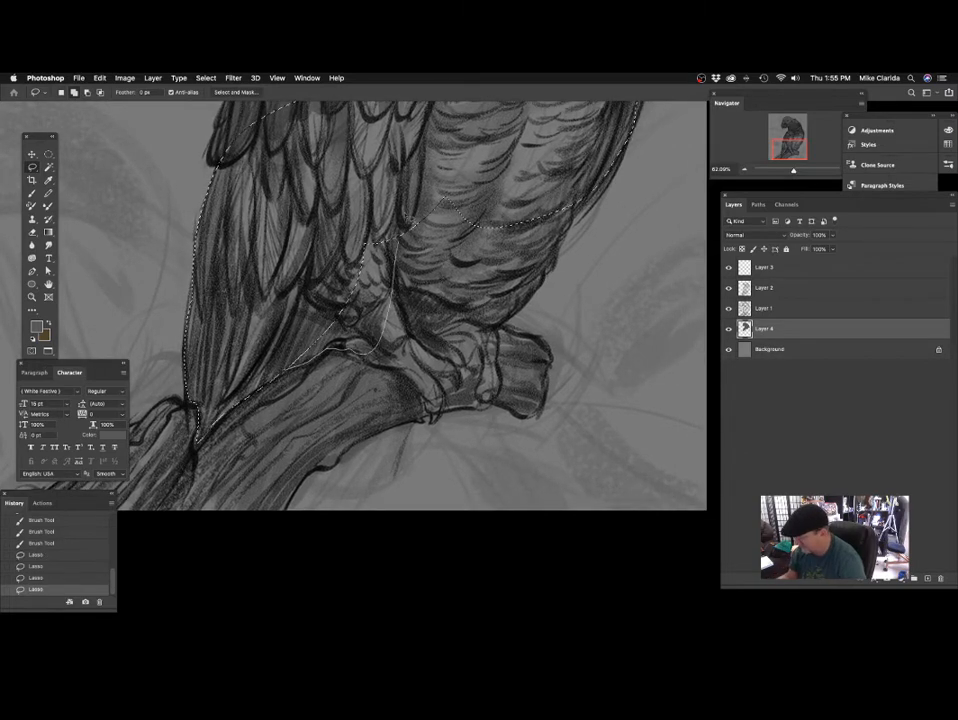
Add the legs and both feet to the lasso selection, tracing around the toes and claws gripping the branch.
left_click_drag(481, 306, 421, 286)
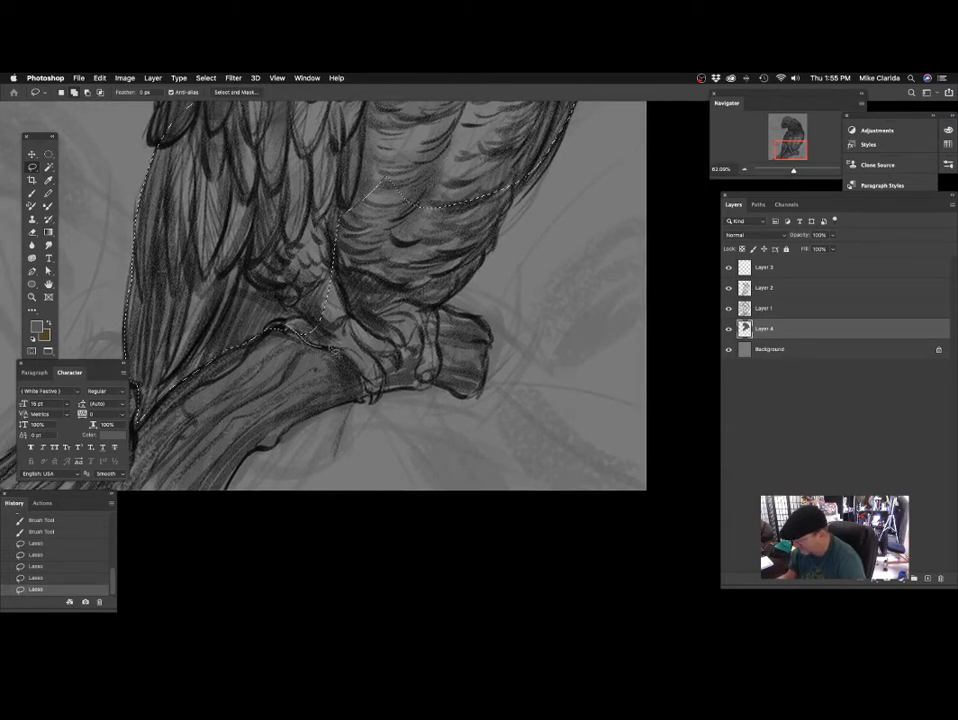
left_click_drag(385, 180, 265, 142)
left_click_drag(420, 290, 394, 240)
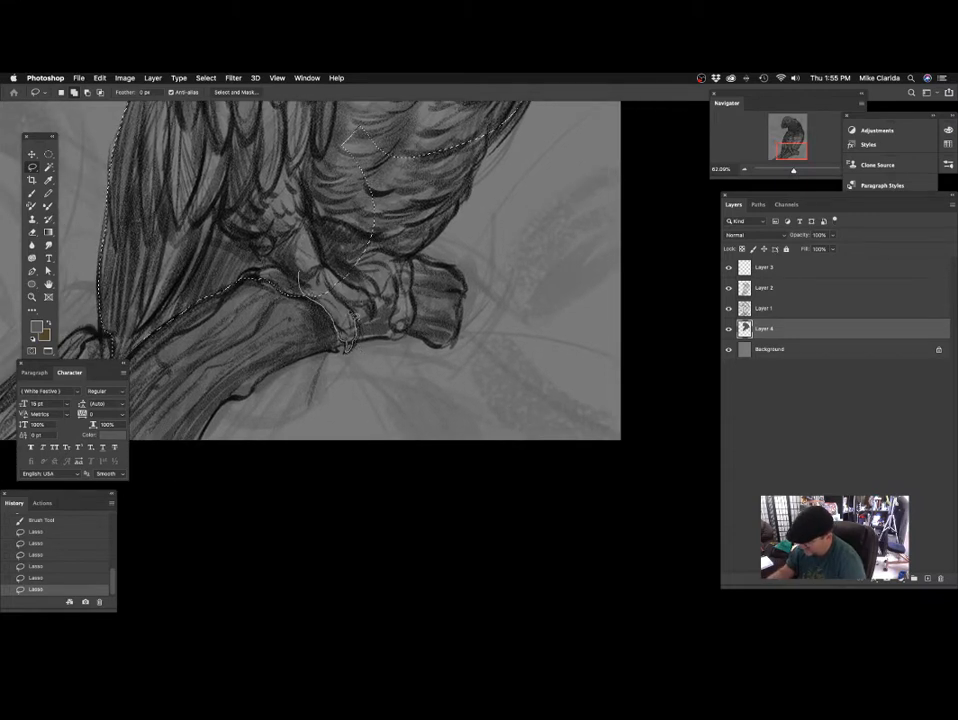
mouse_move(351, 318)
left_mouse_down()
mouse_move(289, 178)
mouse_move(285, 220)
left_mouse_up()
left_click_drag(426, 269, 400, 269)
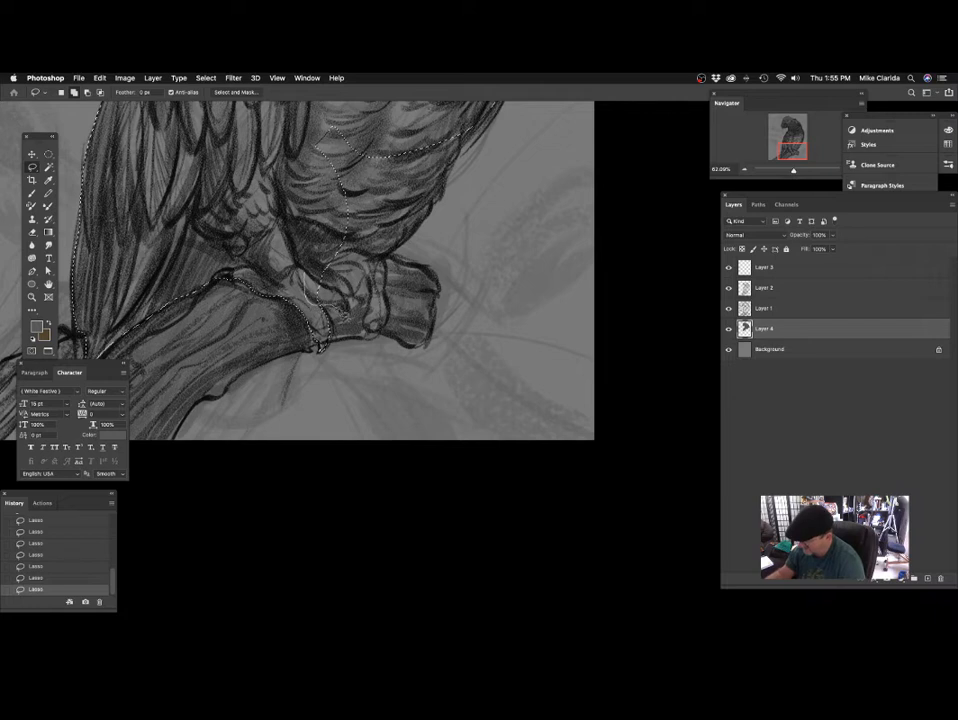
mouse_move(351, 307)
left_mouse_down()
mouse_move(276, 198)
mouse_move(281, 216)
left_mouse_up()
left_click_drag(394, 259, 326, 319)
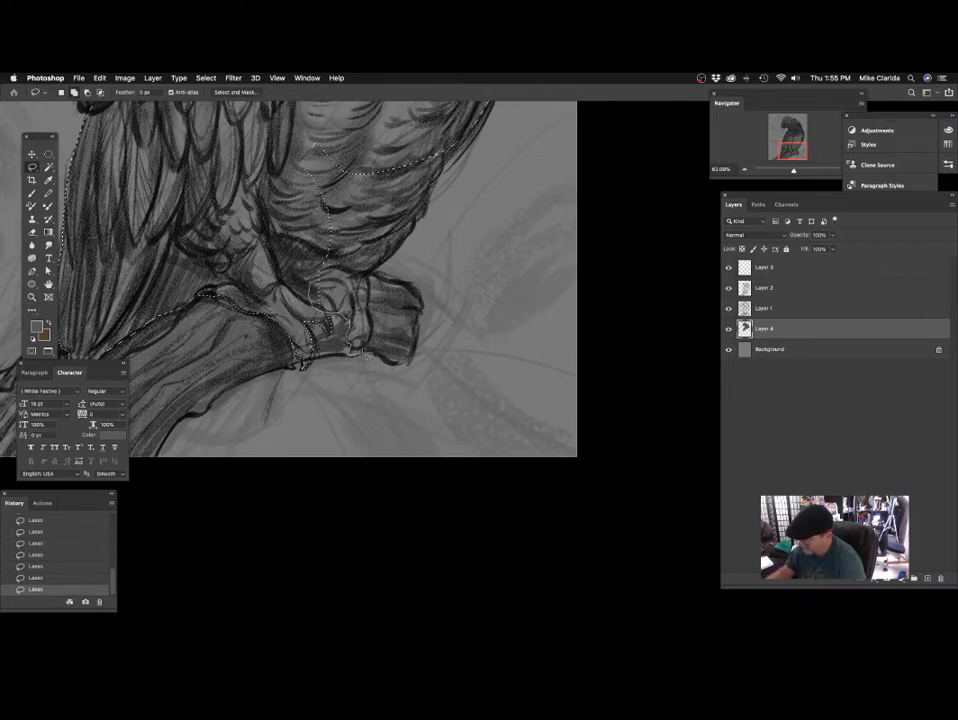
mouse_move(371, 270)
left_mouse_down()
mouse_move(312, 160)
mouse_move(329, 234)
left_mouse_up()
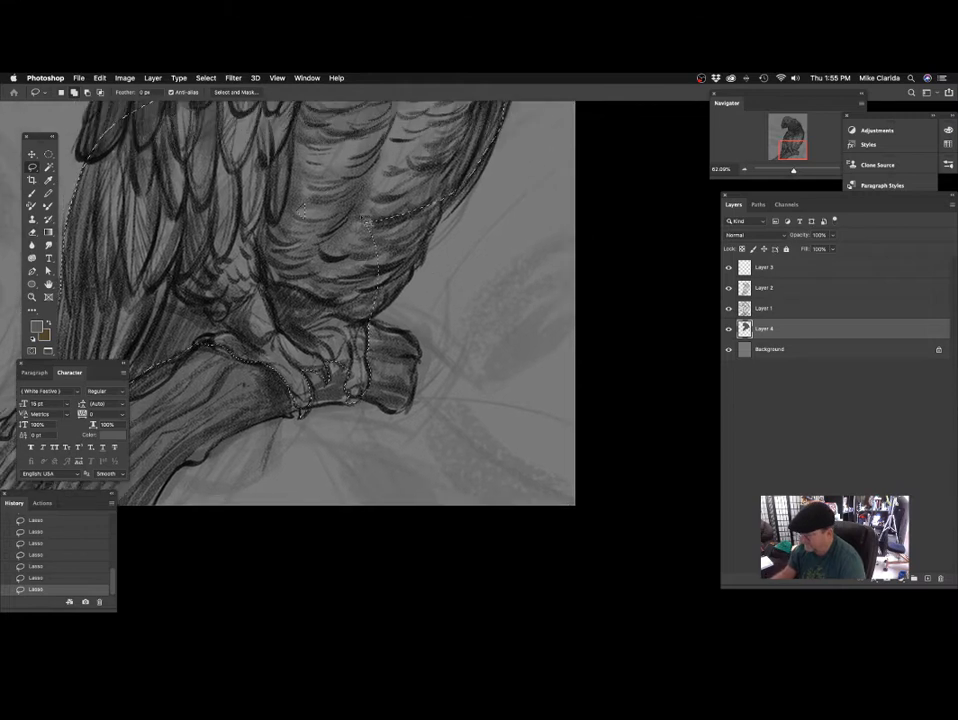
Add the remaining lower belly feathers to the lasso selection along the body's outer contour above the branch.
left_click_drag(383, 214, 360, 235)
mouse_move(469, 187)
left_mouse_down()
mouse_move(448, 213)
mouse_move(331, 195)
mouse_move(431, 220)
mouse_move(442, 213)
mouse_move(423, 250)
left_mouse_up()
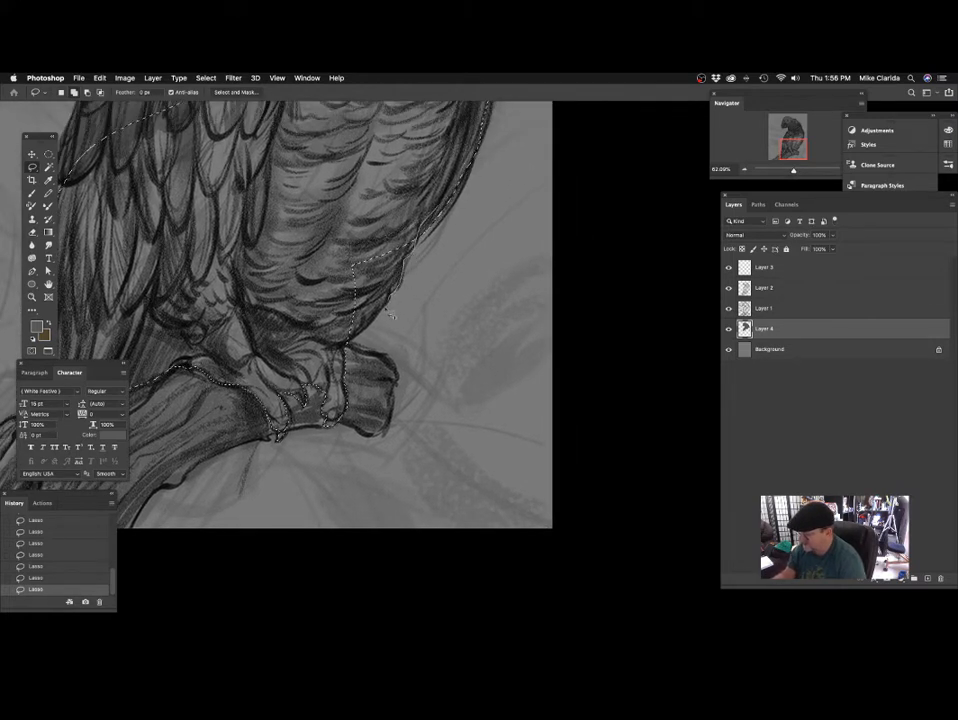
left_click_drag(350, 347, 420, 216)
left_click_drag(502, 197, 472, 274)
mouse_move(454, 200)
left_mouse_down()
mouse_move(447, 245)
mouse_move(409, 312)
mouse_move(350, 345)
mouse_move(345, 194)
left_mouse_up()
Fill the selected chest, wing, tail and feet with flat grey and clear the selection.
mouse_move(458, 284)
left_mouse_down()
mouse_move(547, 374)
mouse_move(575, 517)
left_mouse_up()
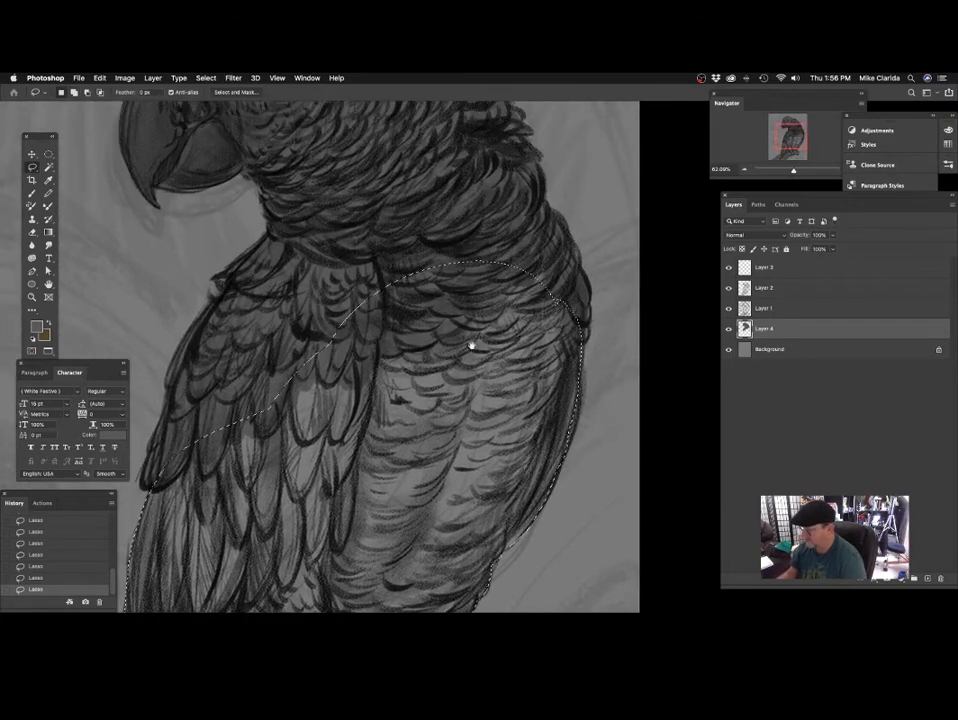
left_click_drag(472, 344, 400, 387)
left_click_drag(400, 387, 372, 368)
left_click(101, 79)
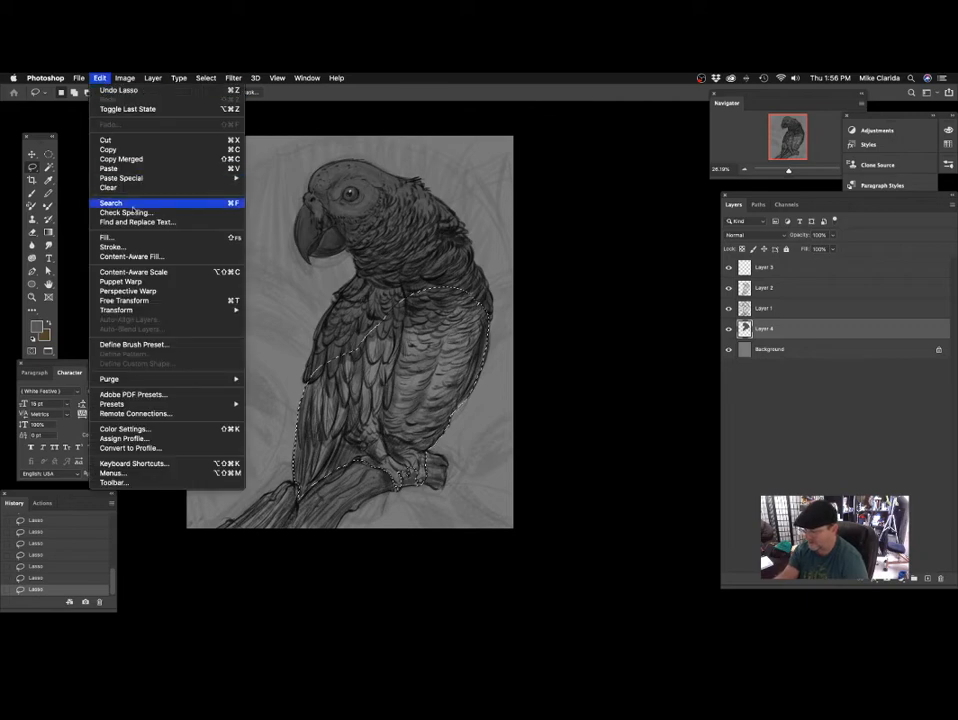
left_click(132, 238)
left_click(570, 307)
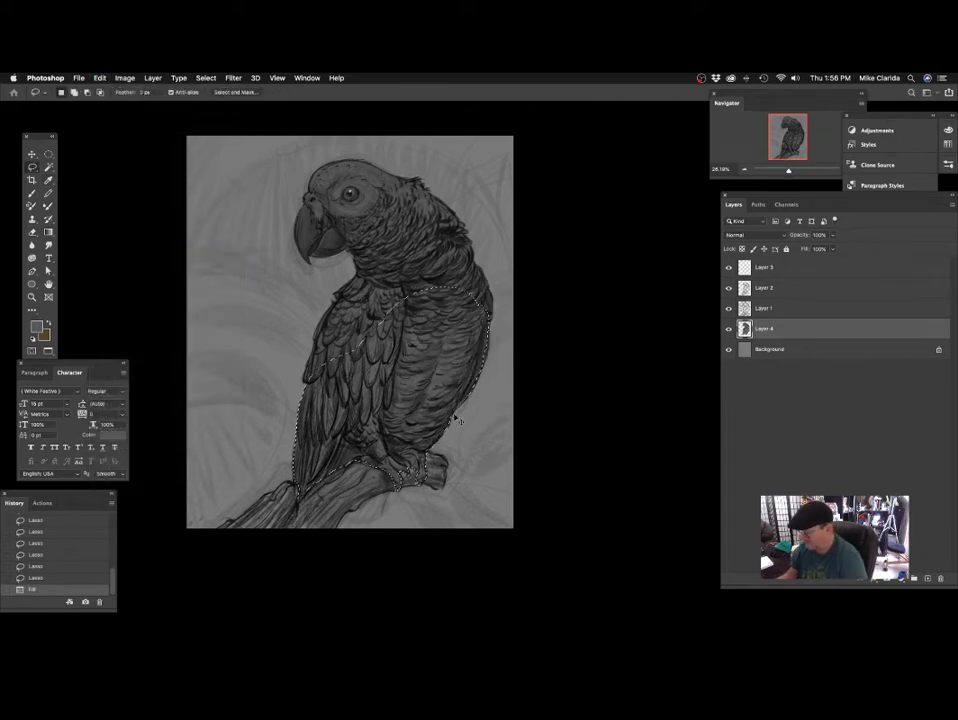
key("super+d")
Create a new layer directly above the Background and set the foreground colour to a darker brown.
left_click_drag(438, 372, 465, 380)
left_click_drag(415, 424, 504, 265)
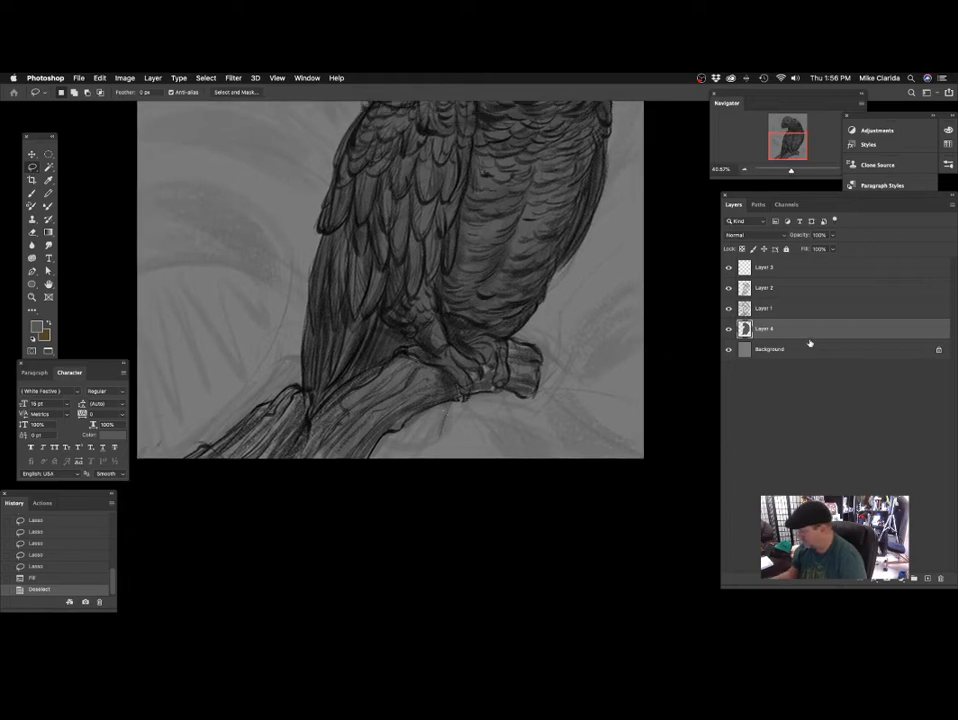
left_click(810, 351)
left_click(928, 578)
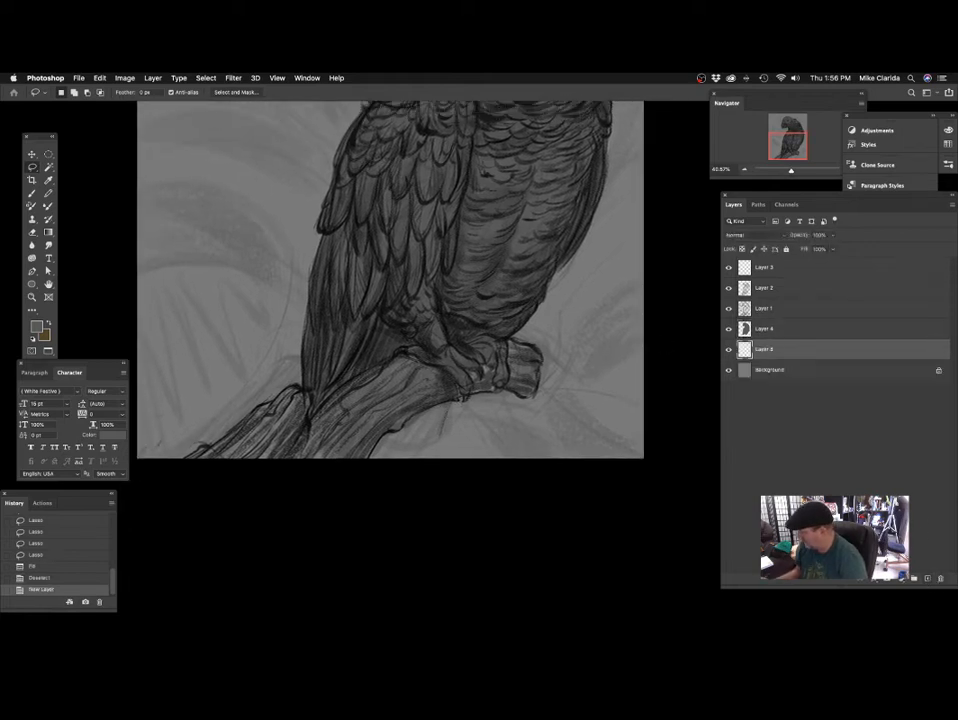
left_click(47, 322)
left_click(37, 327)
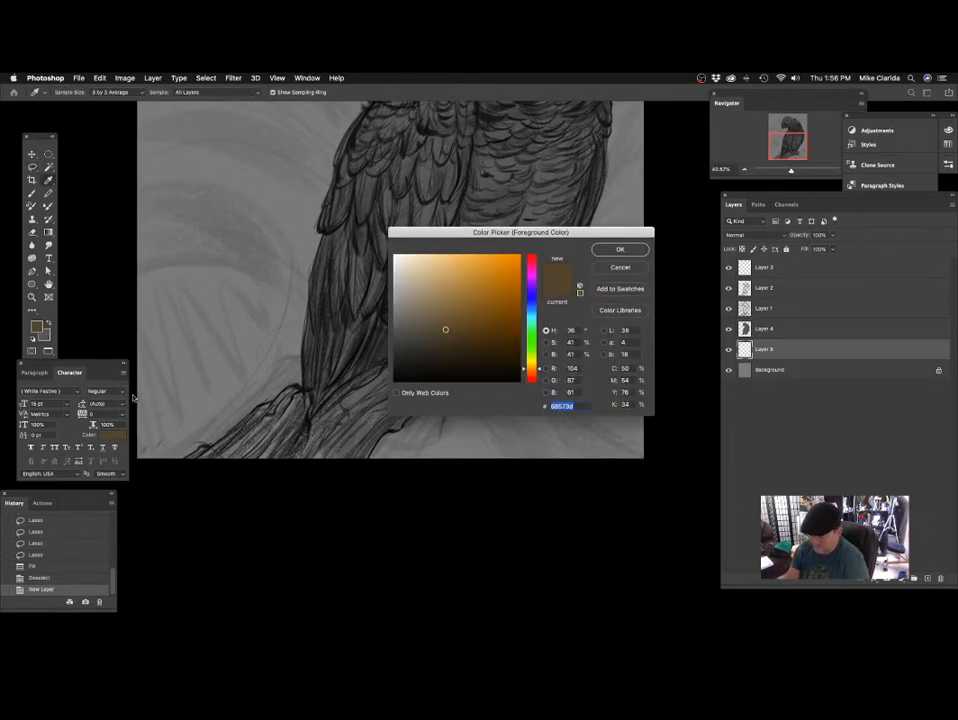
left_click(457, 340)
left_click(623, 252)
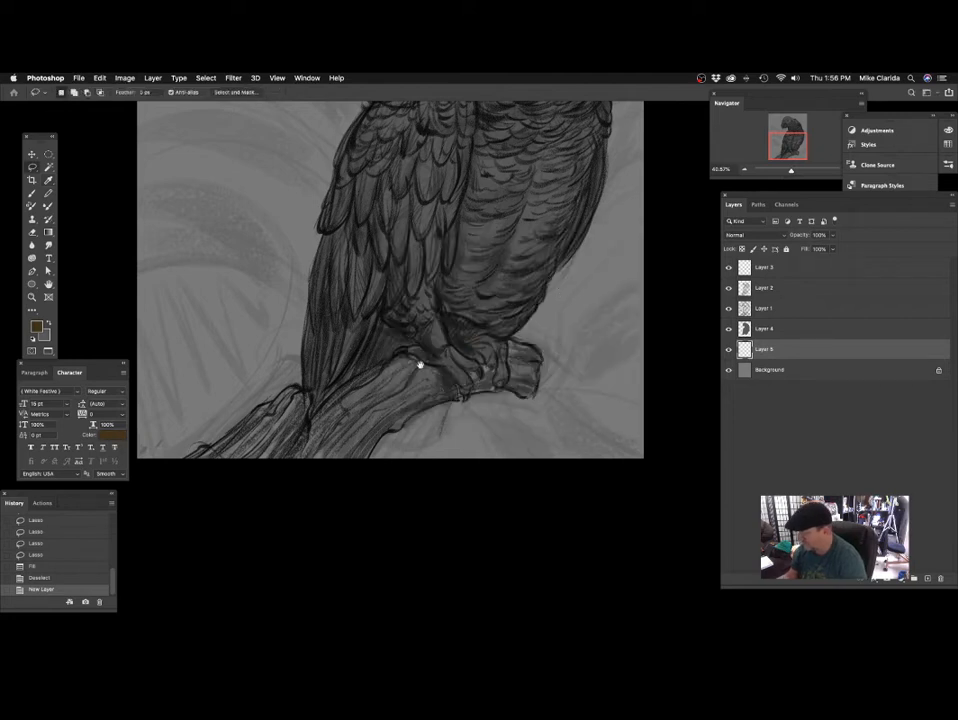
Lasso the lower part of the branch, from the fork below the tail down to the canvas edge.
left_click_drag(392, 369, 417, 366)
left_click_drag(418, 377, 542, 276)
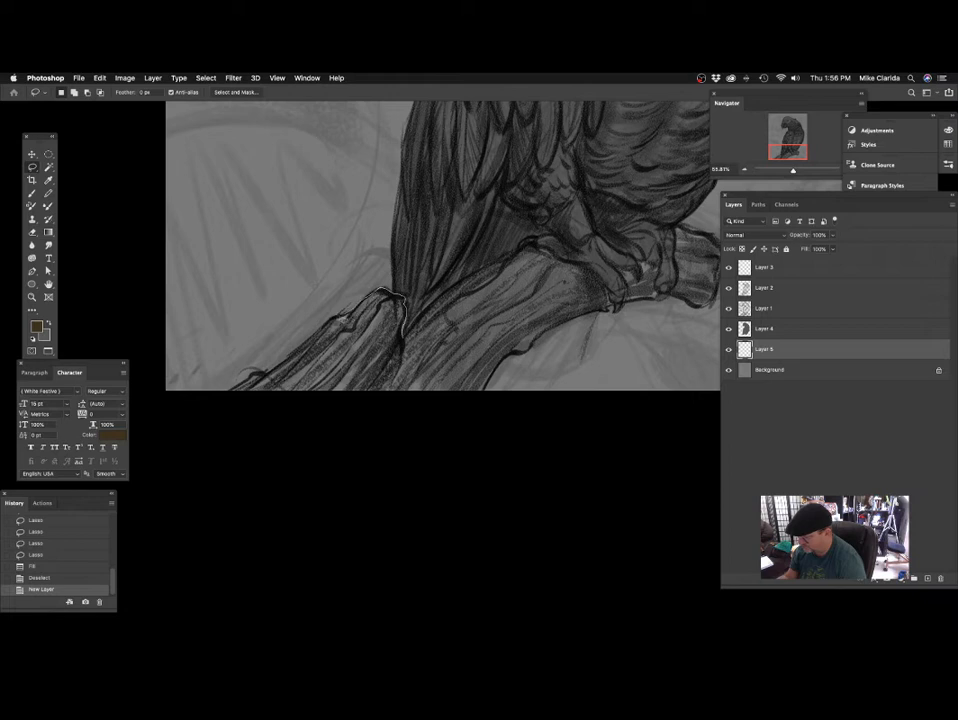
mouse_move(226, 404)
left_mouse_down()
mouse_move(347, 416)
mouse_move(457, 415)
mouse_move(488, 401)
left_mouse_up()
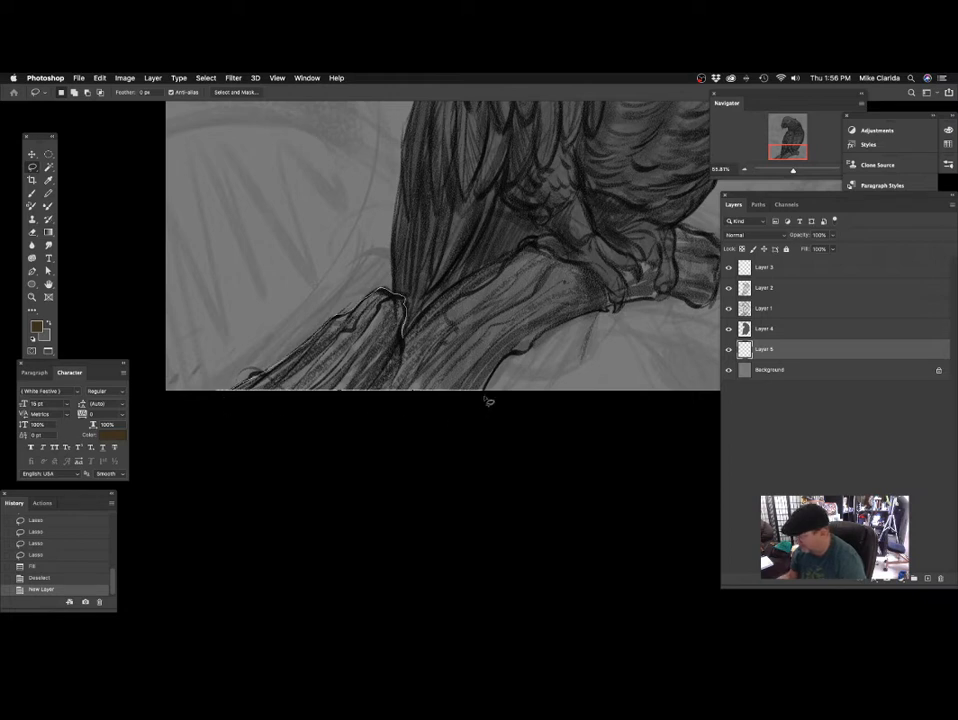
left_click_drag(545, 290, 406, 332)
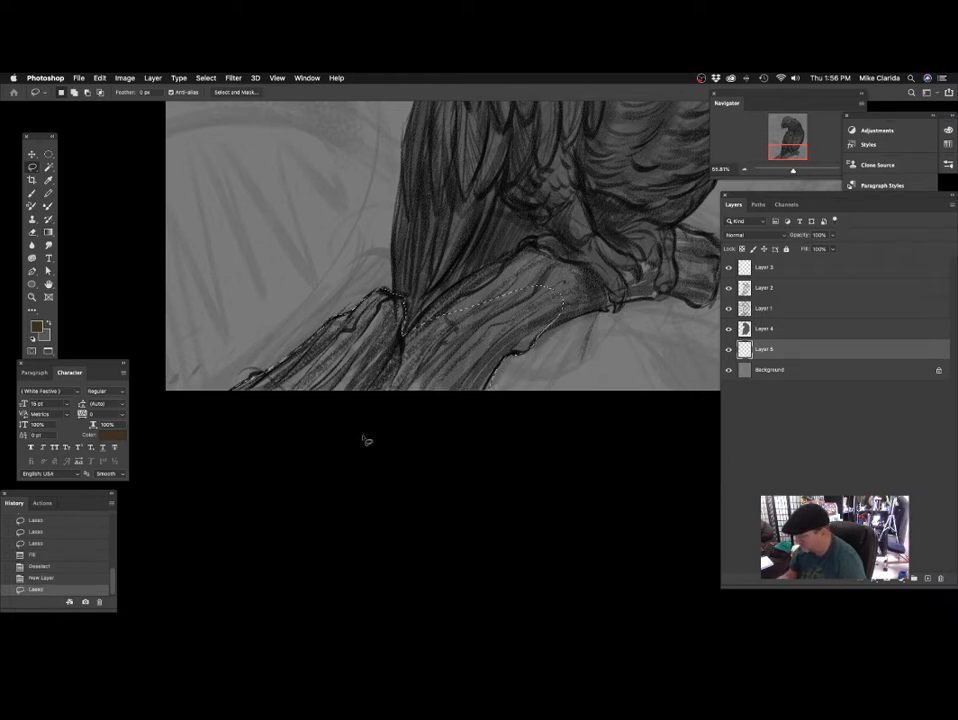
Extend the lasso selection along the rest of the branch, passing behind the feet and around its broken end.
mouse_move(505, 343)
left_mouse_down()
mouse_move(477, 384)
mouse_move(466, 355)
mouse_move(453, 357)
left_mouse_up()
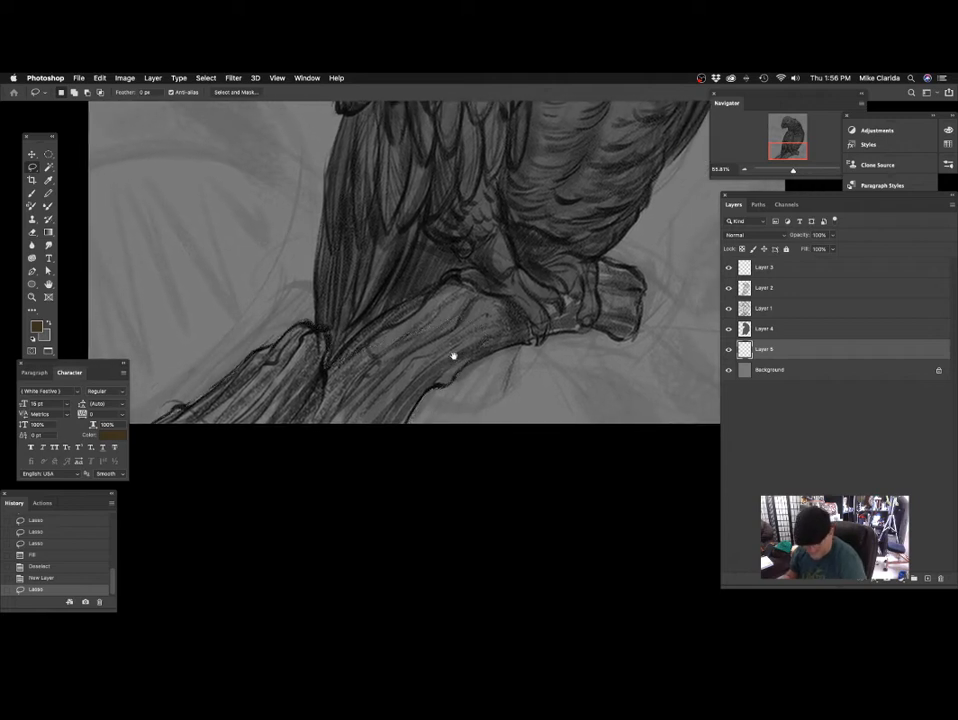
scroll(492, 349, "up", 1)
left_click_drag(530, 346, 470, 351)
left_click_drag(526, 385, 514, 382)
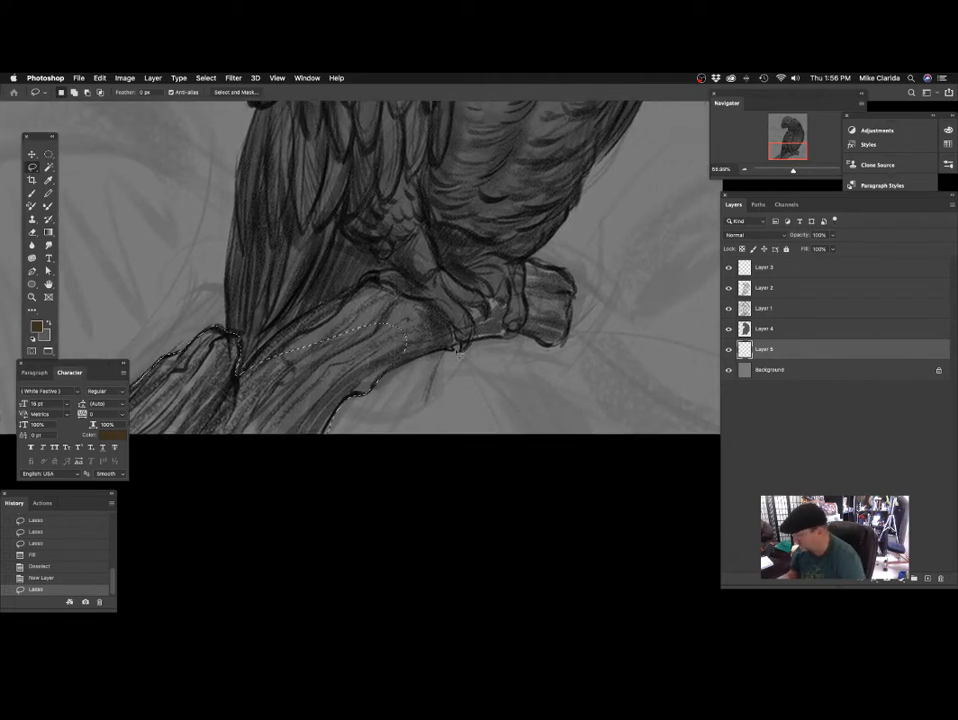
mouse_move(374, 385)
left_mouse_down()
mouse_move(404, 368)
mouse_move(381, 360)
left_mouse_up()
key("super+z")
mouse_move(242, 399)
left_mouse_down()
mouse_move(285, 343)
mouse_move(350, 297)
left_mouse_up()
left_click_drag(395, 270, 532, 258)
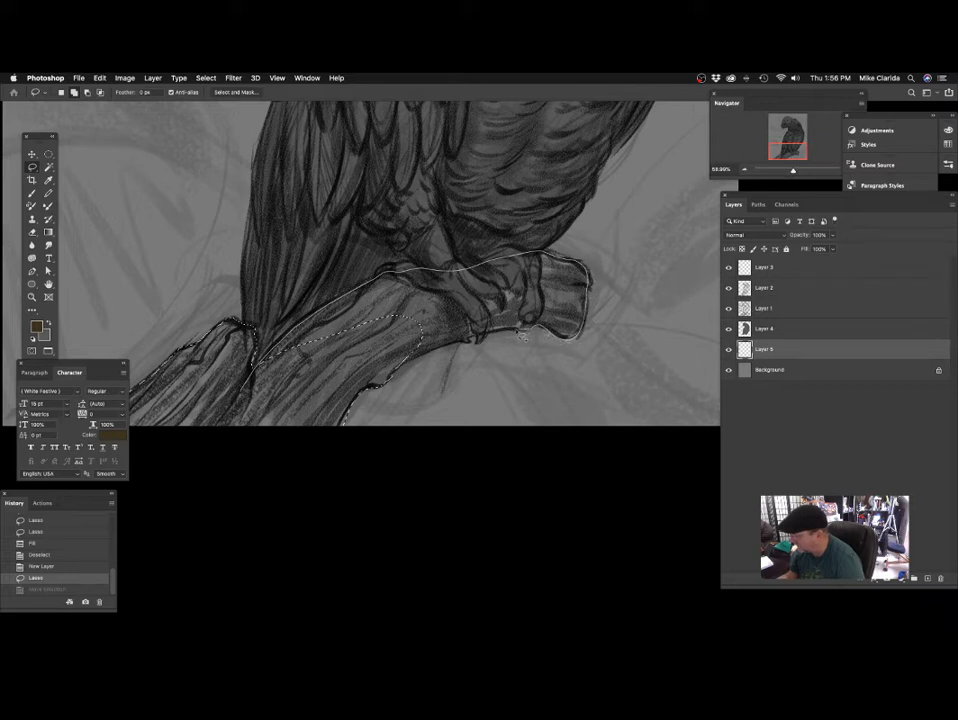
mouse_move(466, 343)
left_mouse_down()
mouse_move(408, 372)
mouse_move(242, 399)
left_mouse_up()
left_click_drag(381, 323, 413, 351)
Fill the selected branch with the dark brown foreground colour and clear the selection.
left_click(100, 77)
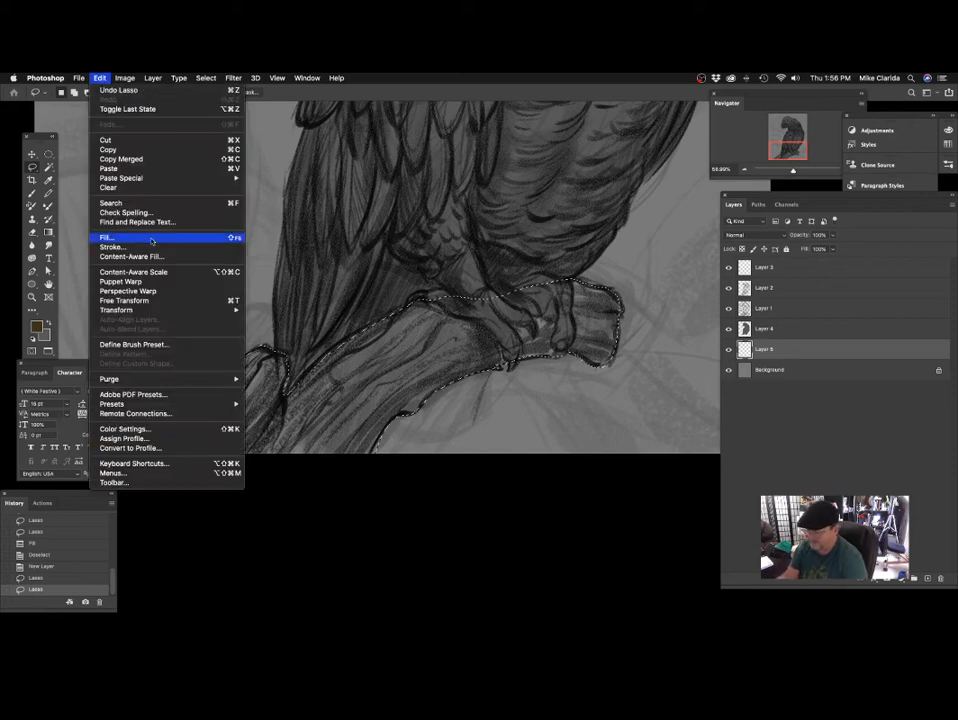
left_click(118, 179)
key("Return")
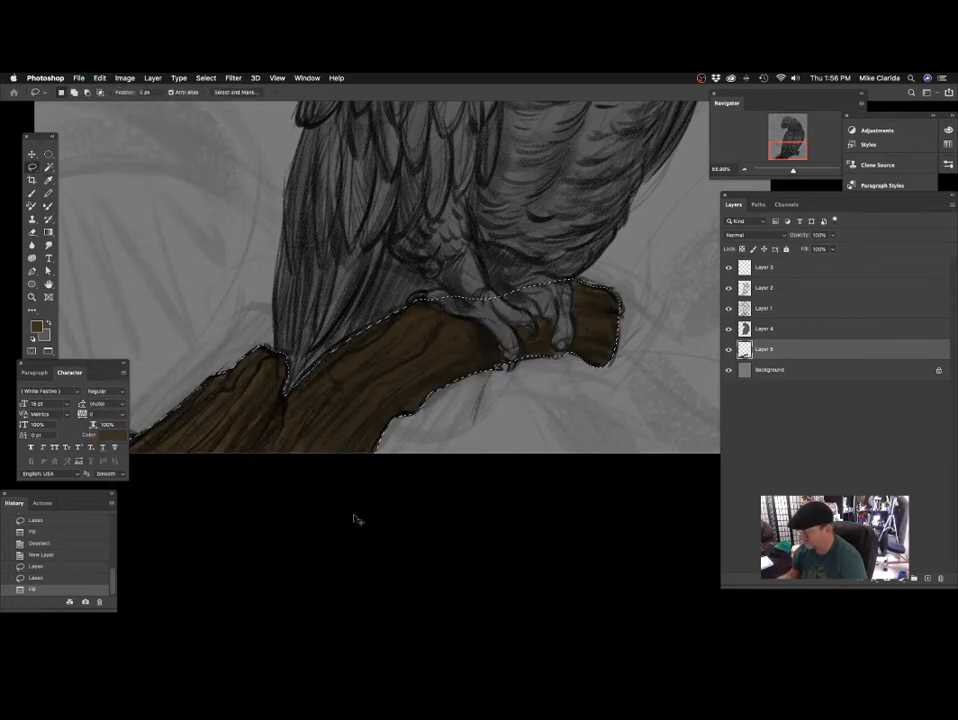
key("super+d")
Lighten the branch's brown fill with a Brightness/Contrast adjustment.
left_click_drag(401, 262, 420, 256)
mouse_move(460, 335)
left_mouse_down()
mouse_move(398, 378)
mouse_move(446, 352)
mouse_move(452, 325)
left_mouse_up()
left_click(125, 78)
mouse_move(150, 105)
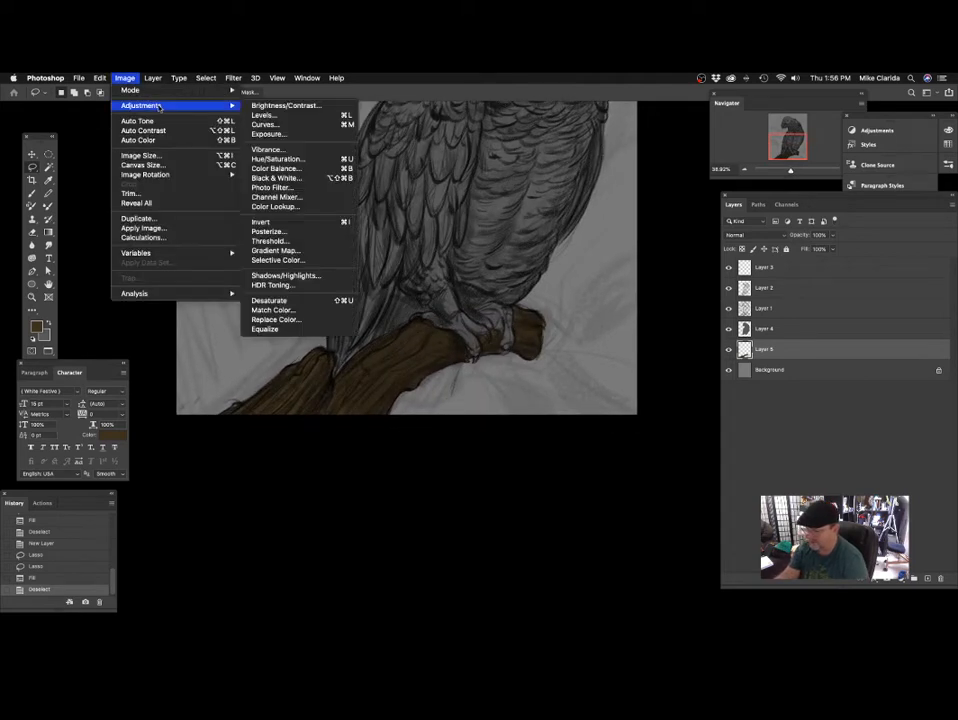
left_click(300, 105)
left_click_drag(580, 228, 599, 226)
left_click(651, 214)
left_click_drag(531, 295, 447, 473)
left_click_drag(454, 320, 459, 320)
left_click_drag(428, 384, 444, 419)
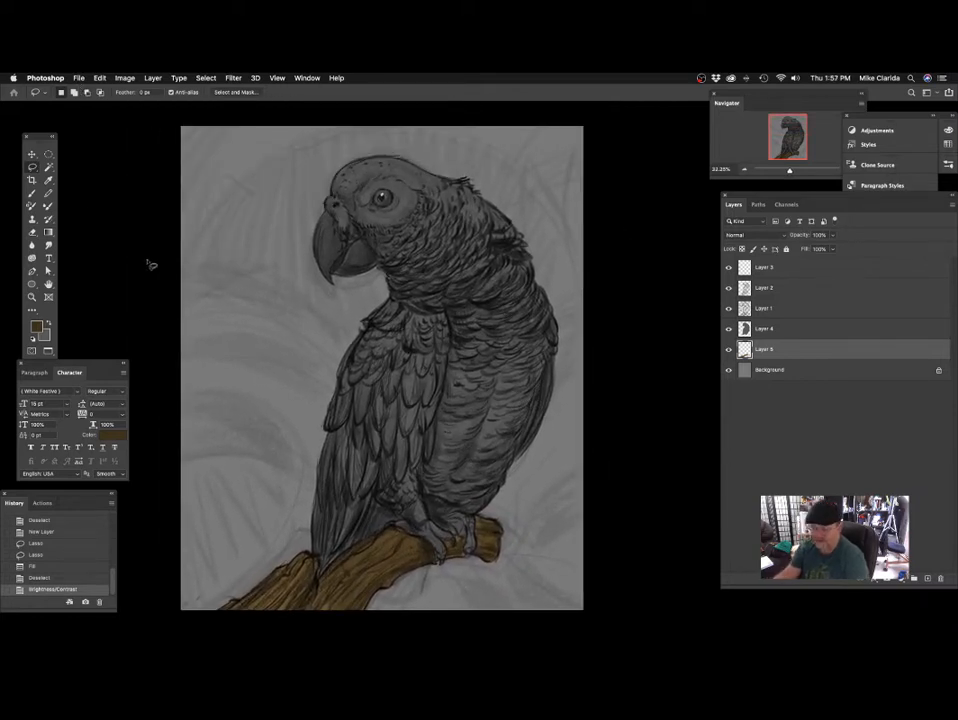
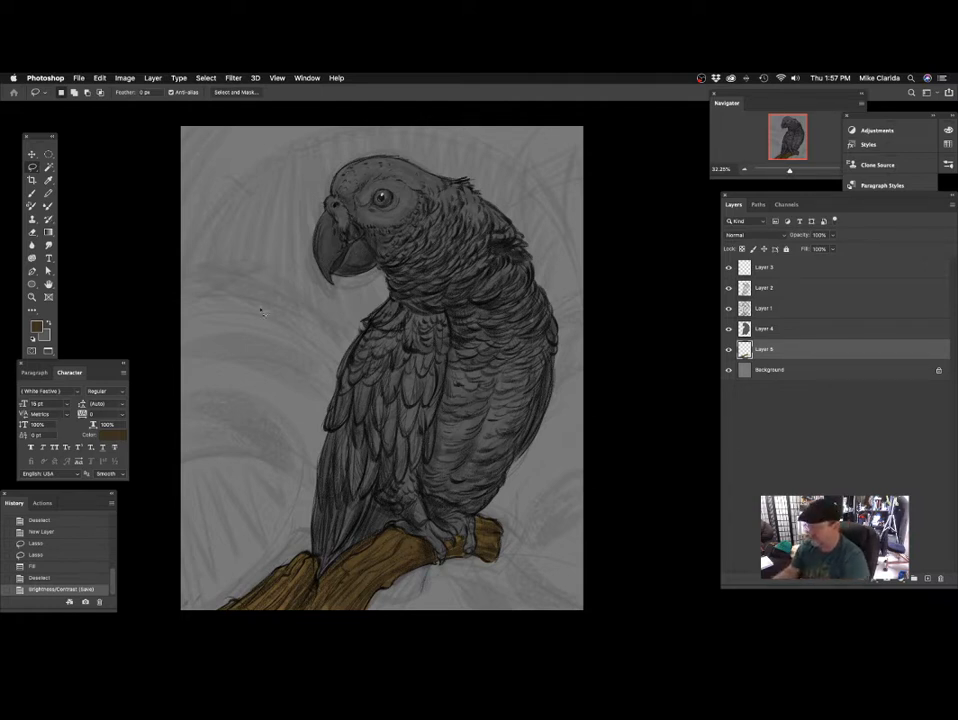
Add a new empty layer directly above the Background layer.
left_click(799, 371)
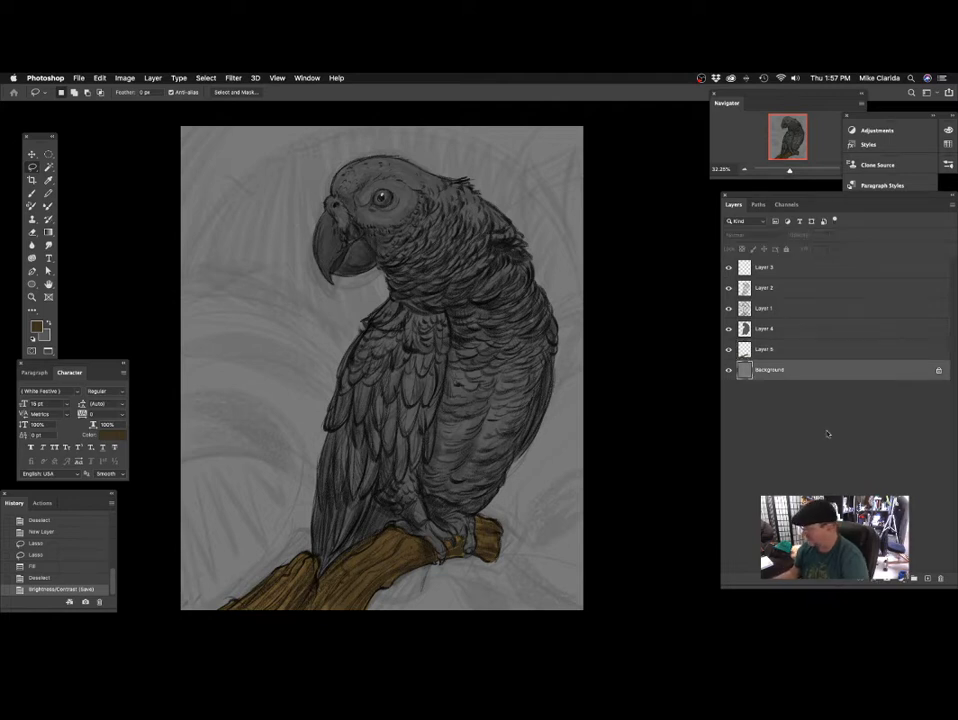
left_click(927, 578)
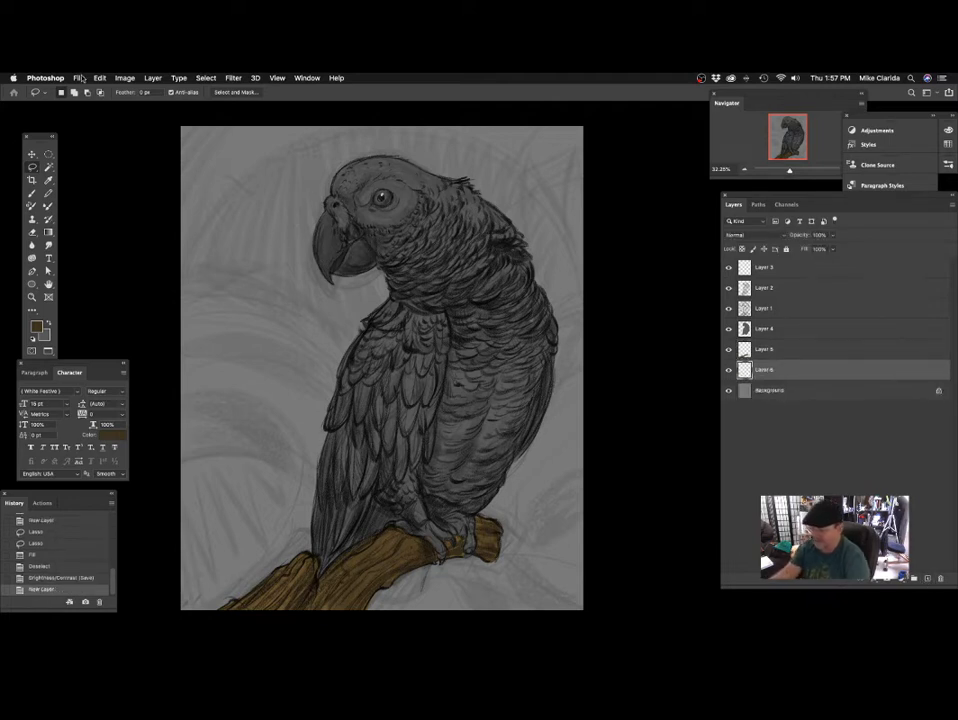
Preview the three jungle foliage photos in the grey parrot stream folder and open the one with dark, broad split leaves.
left_click(81, 78)
left_click(100, 101)
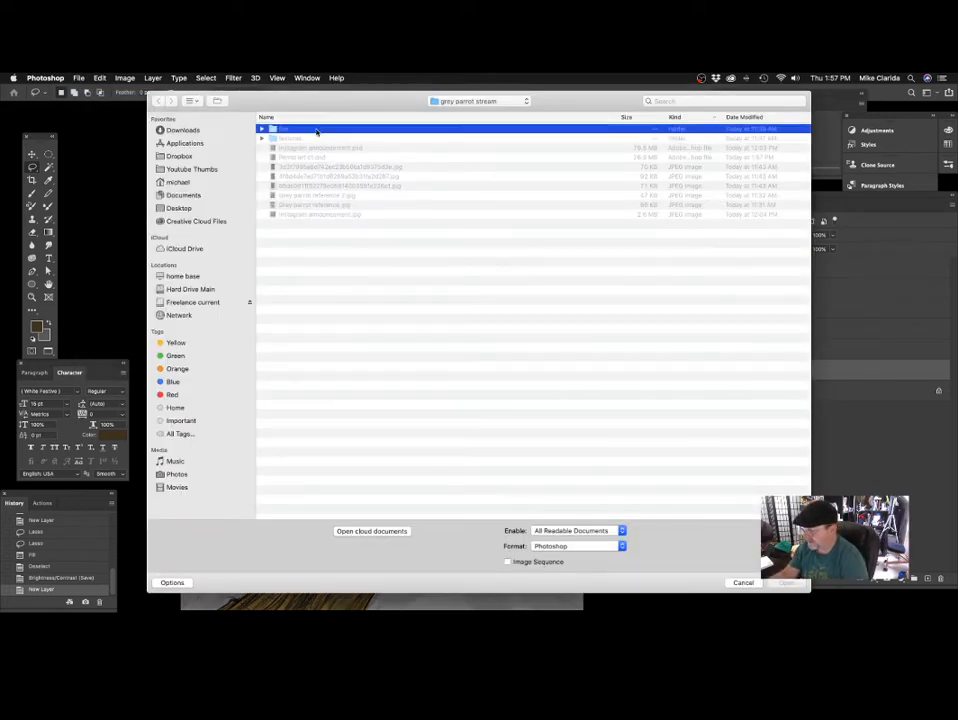
left_click(300, 139)
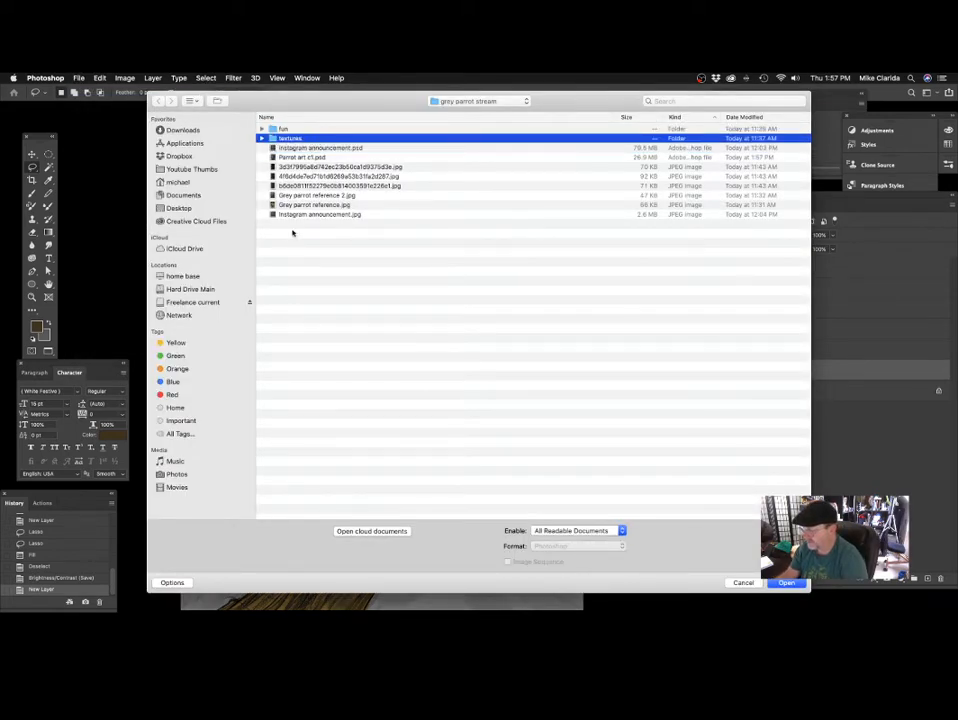
left_click(340, 166)
key("space")
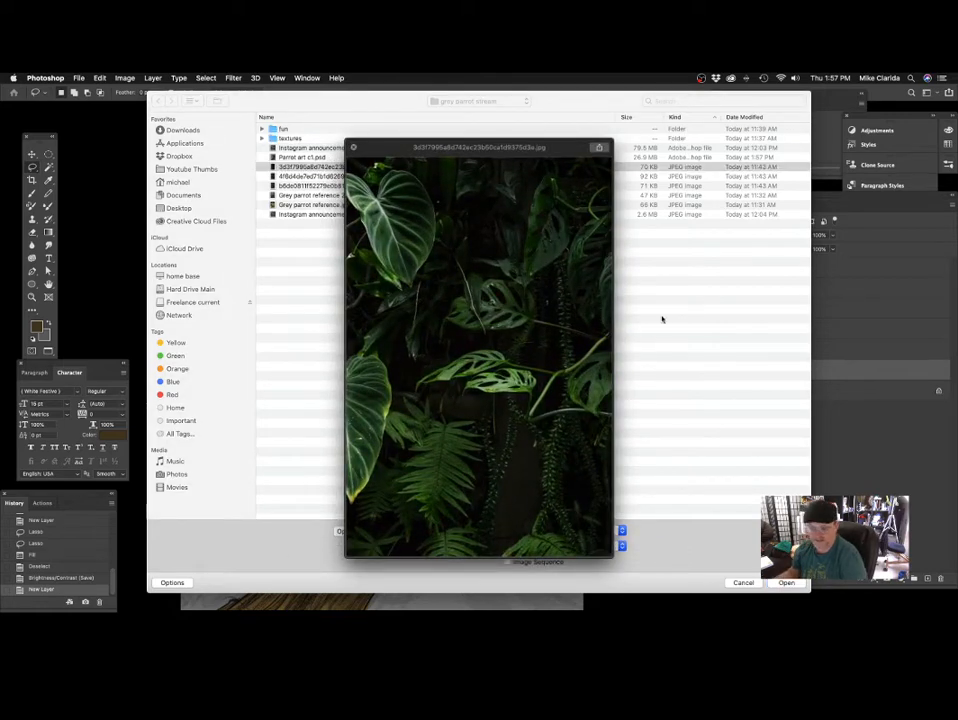
key("Down")
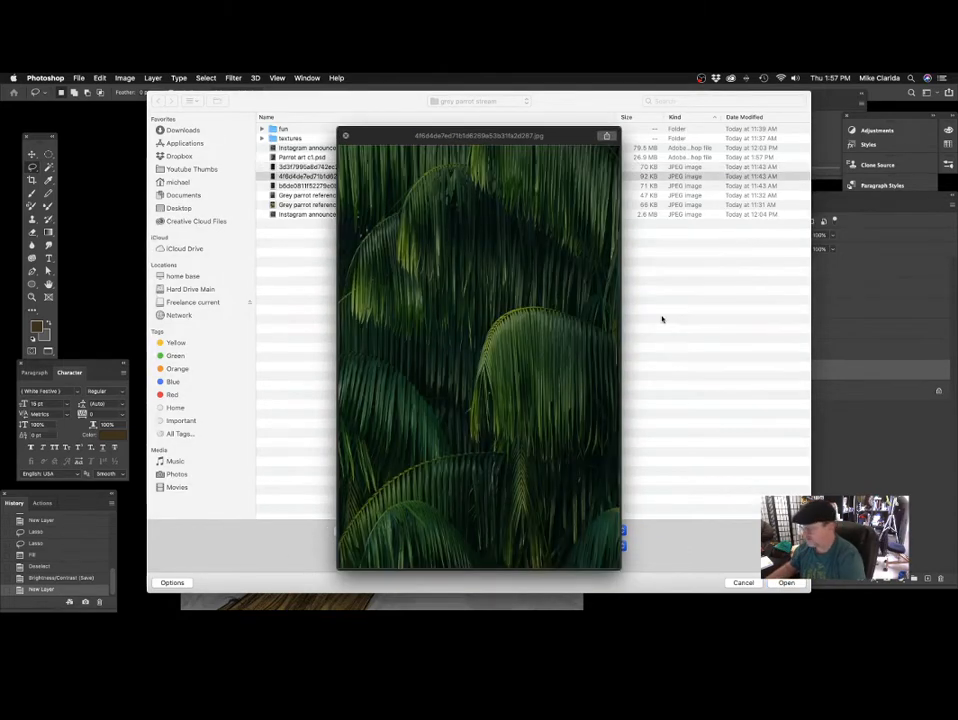
key("Up")
key("Down")
key("Down")
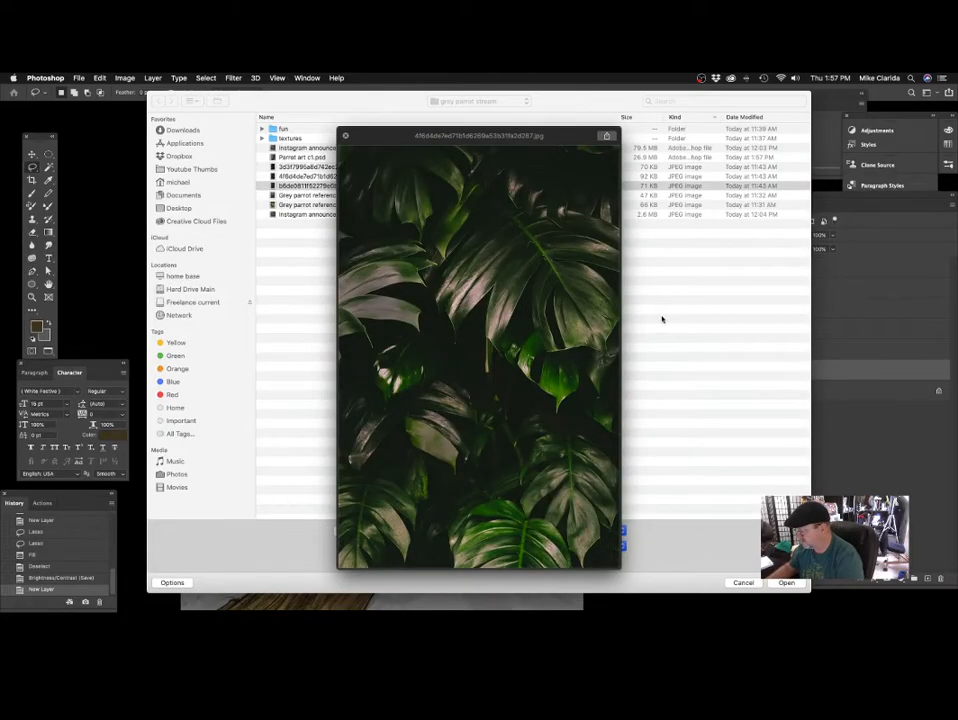
key("space")
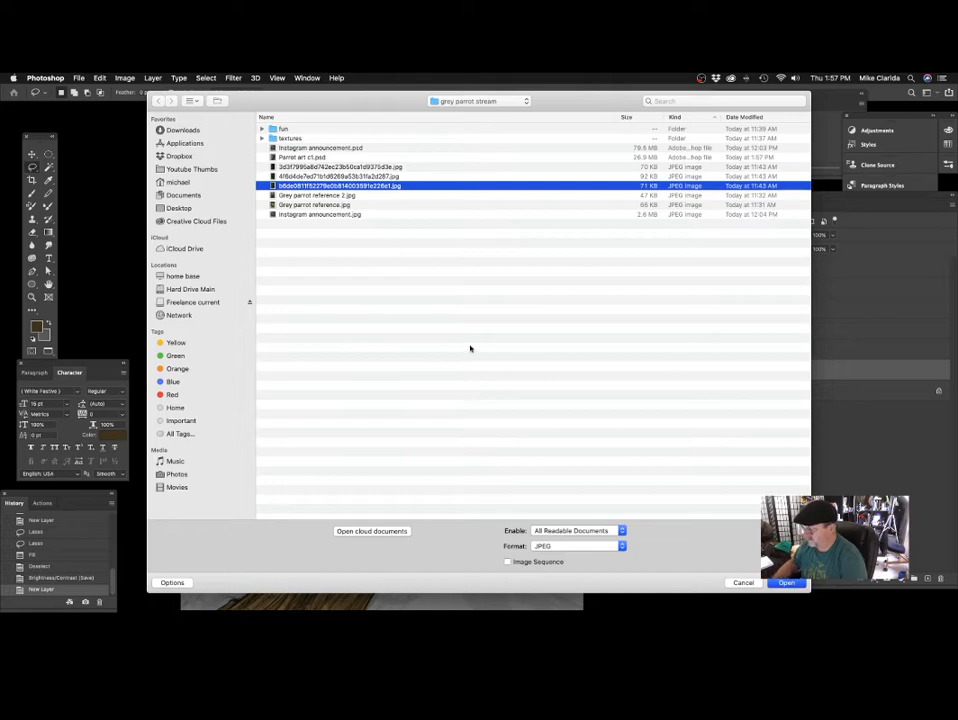
key("Return")
Copy the entire leaf photo, close its document, and paste it into the new layer beneath the parrot and branch.
key("super+a")
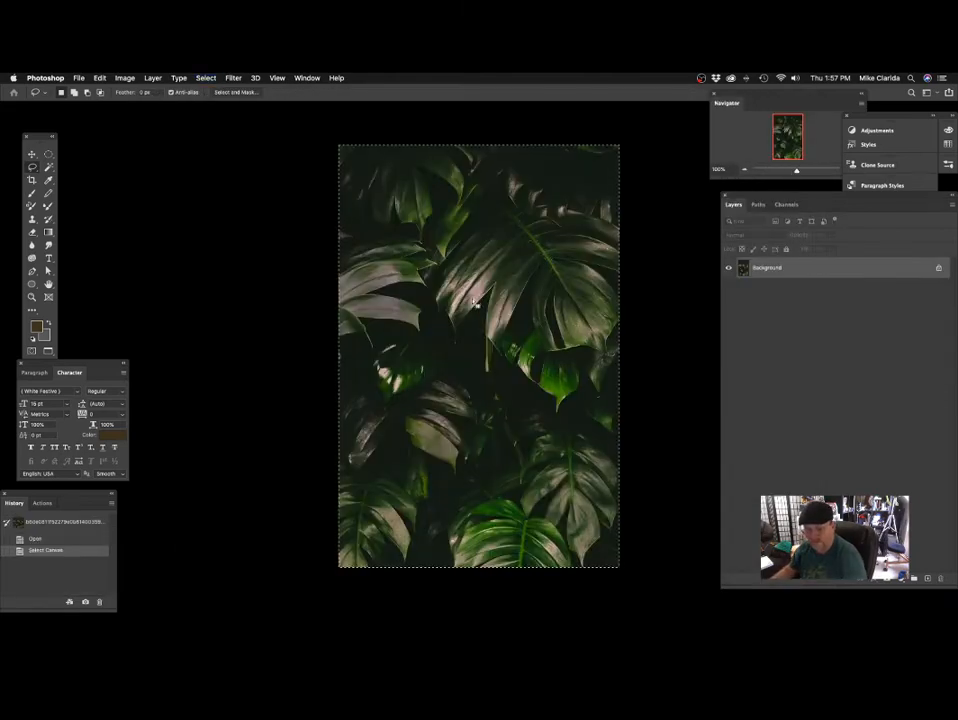
key("super+w")
scroll(557, 378, "down", 3)
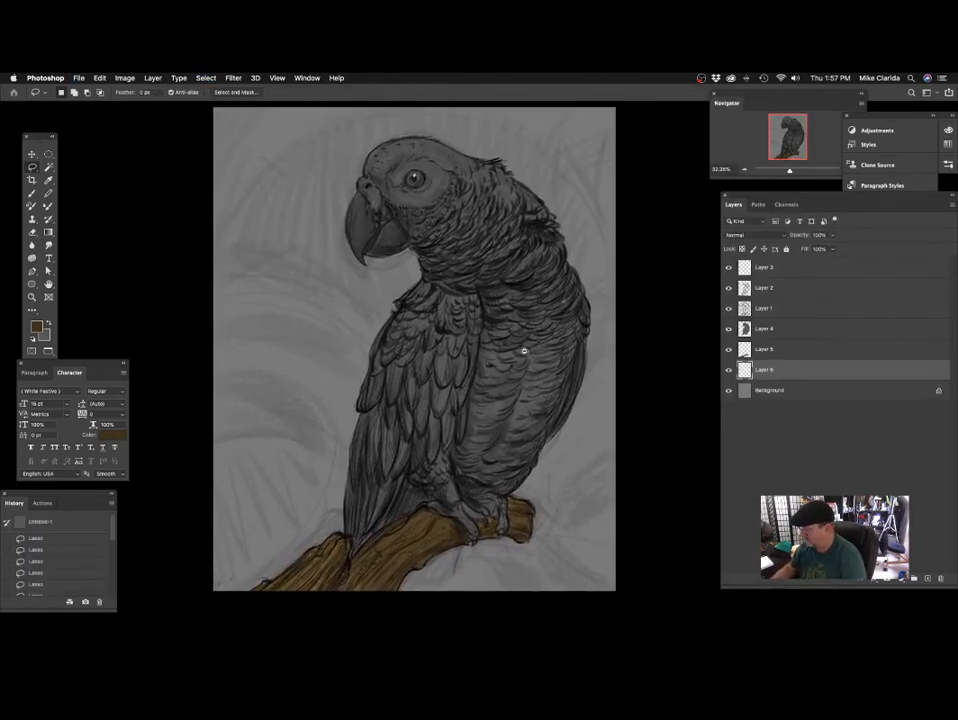
key("super+v")
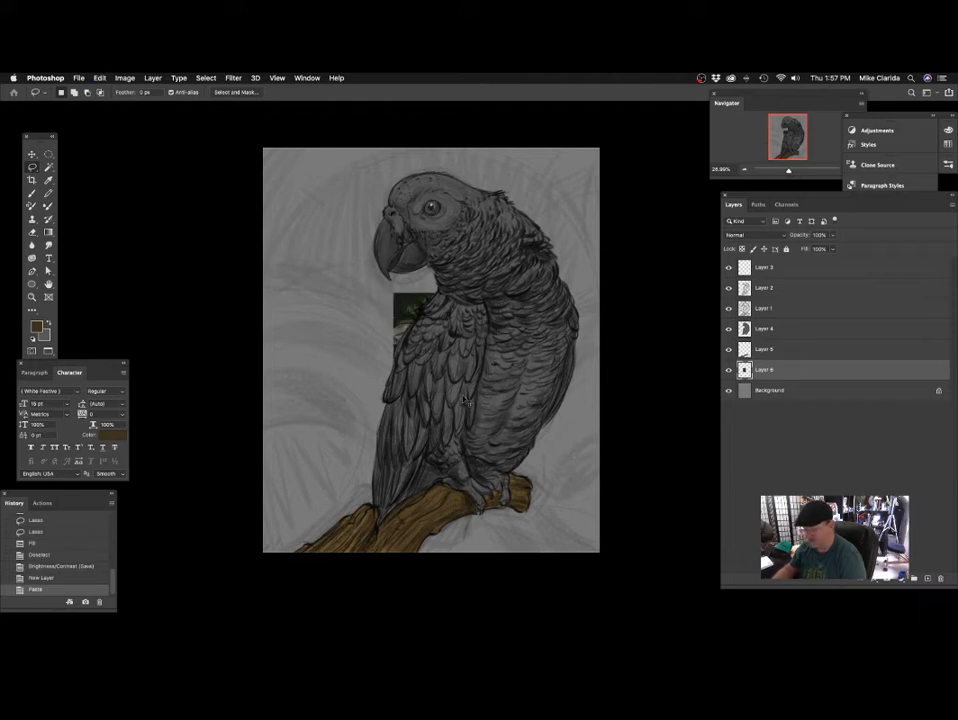
Scale the pasted leaf photo up from its centre until it covers the whole canvas behind the parrot.
key("super+t")
left_click_drag(469, 291, 636, 126)
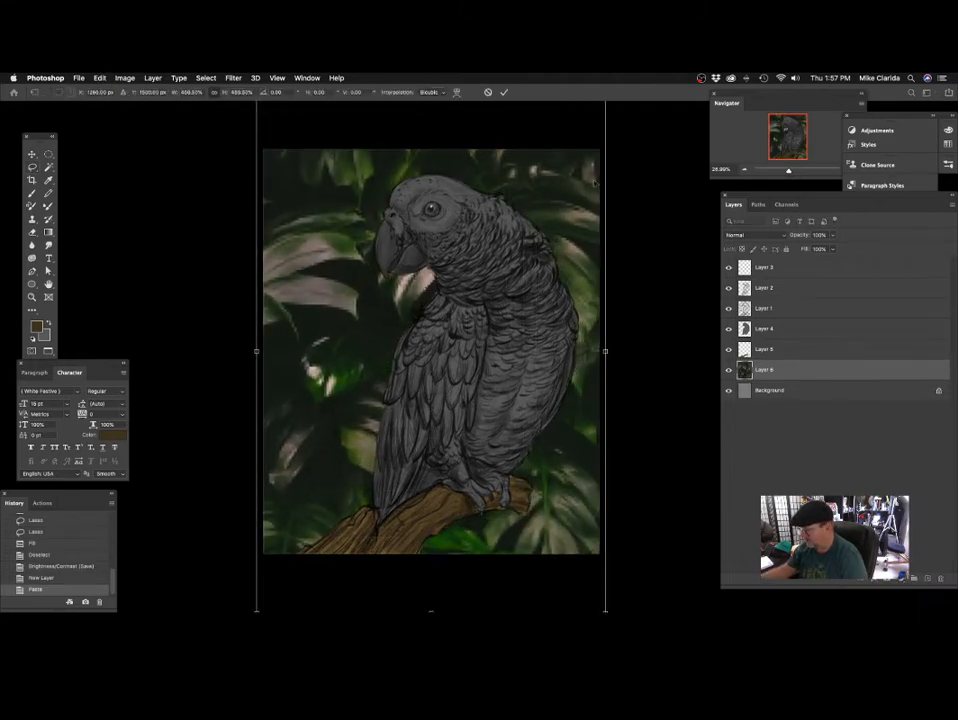
key("Return")
scroll(467, 412, "down", 5)
scroll(483, 406, "up", 6)
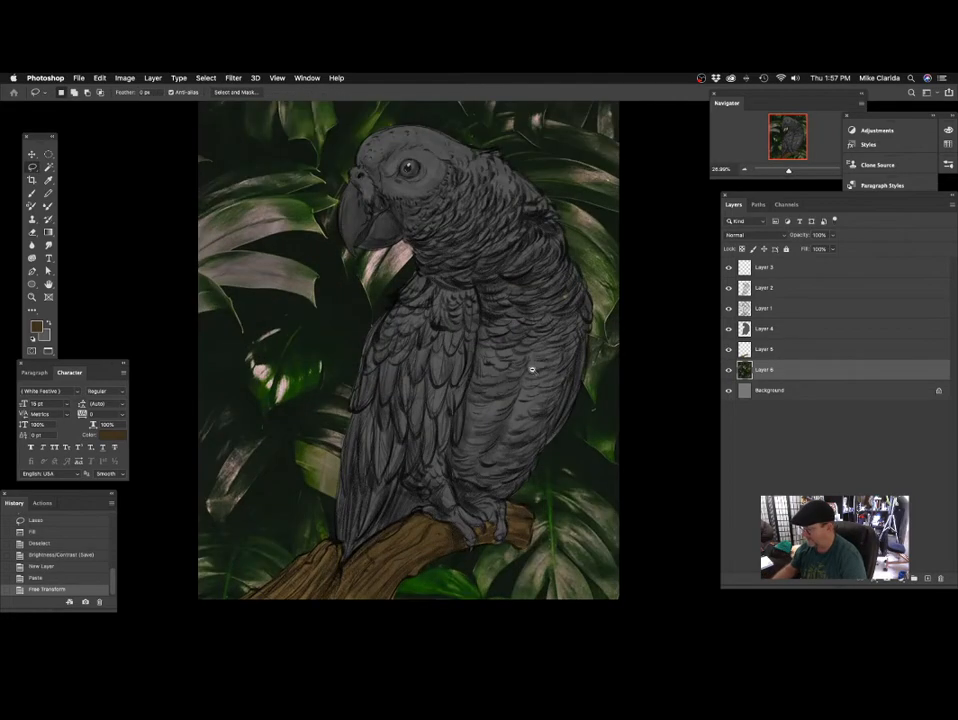
scroll(523, 378, "down", 1)
left_click_drag(523, 378, 505, 422)
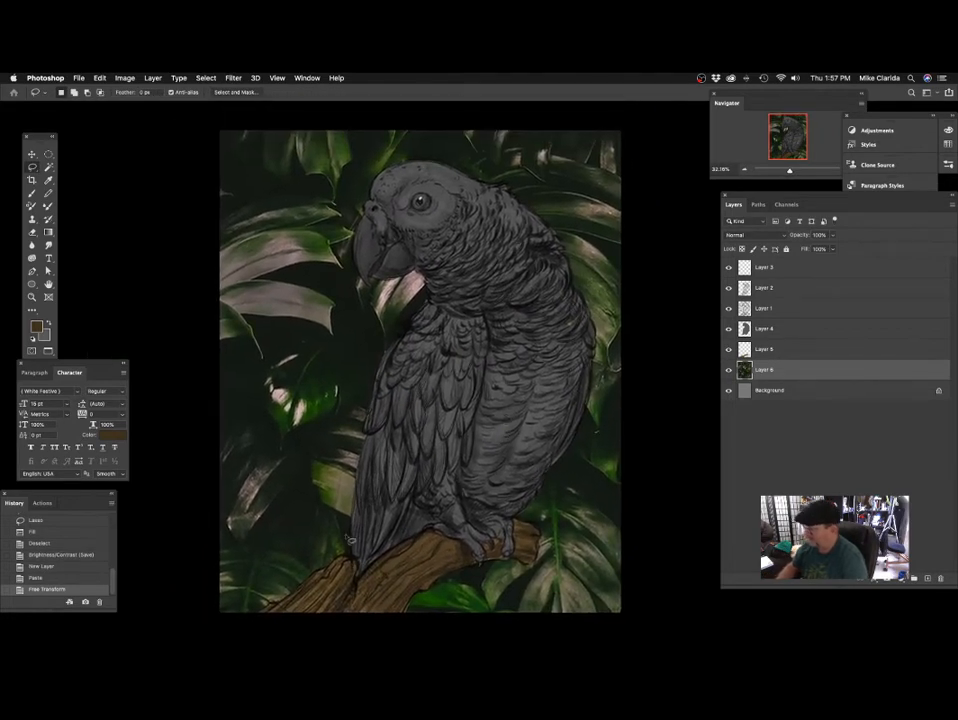
scroll(366, 250, "up", 1)
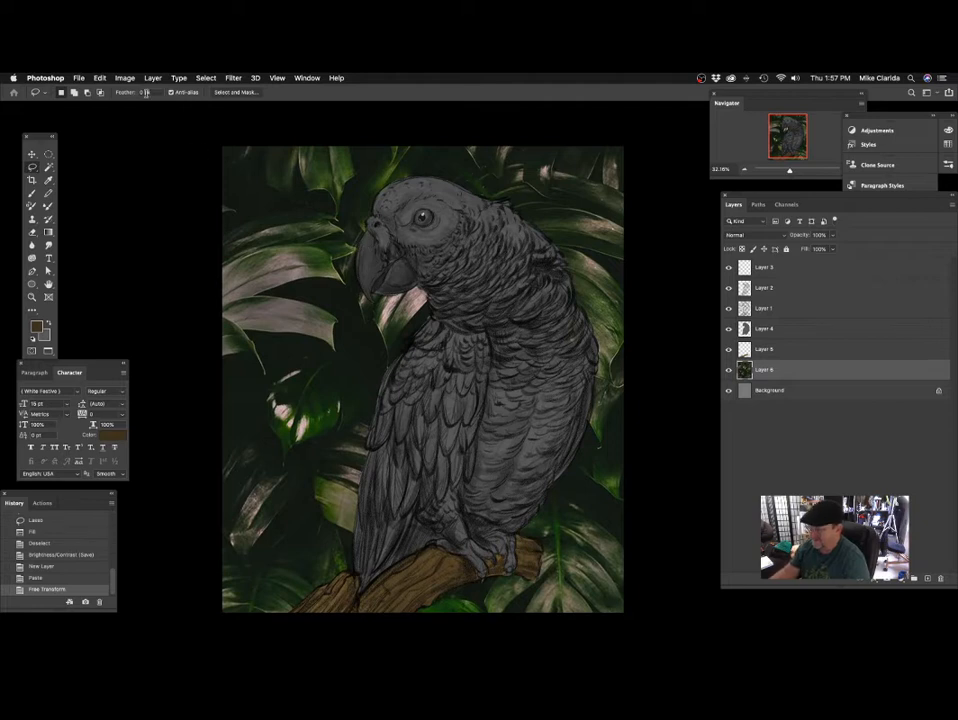
Apply a Gaussian Blur with a radius of about 27 pixels to the leaf photo layer.
left_click(124, 77)
mouse_move(234, 78)
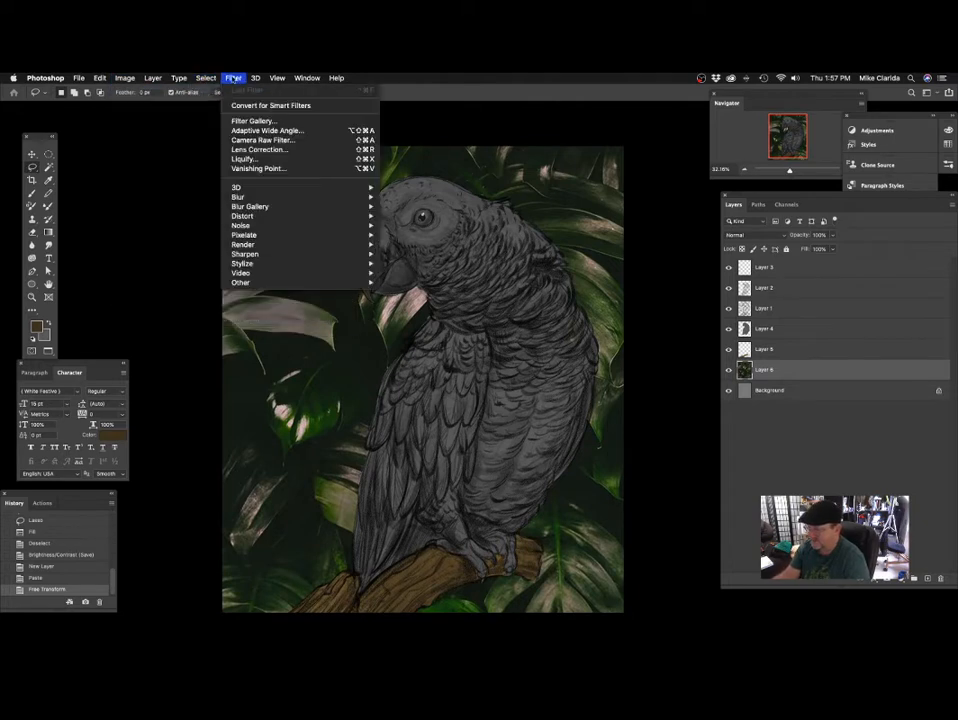
mouse_move(290, 197)
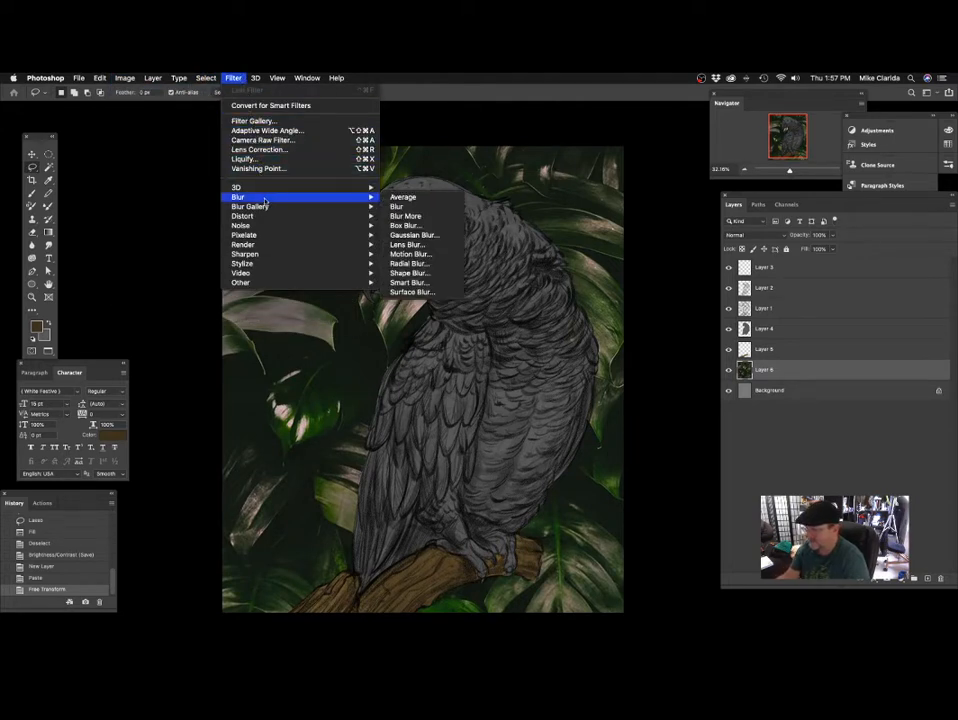
left_click(414, 235)
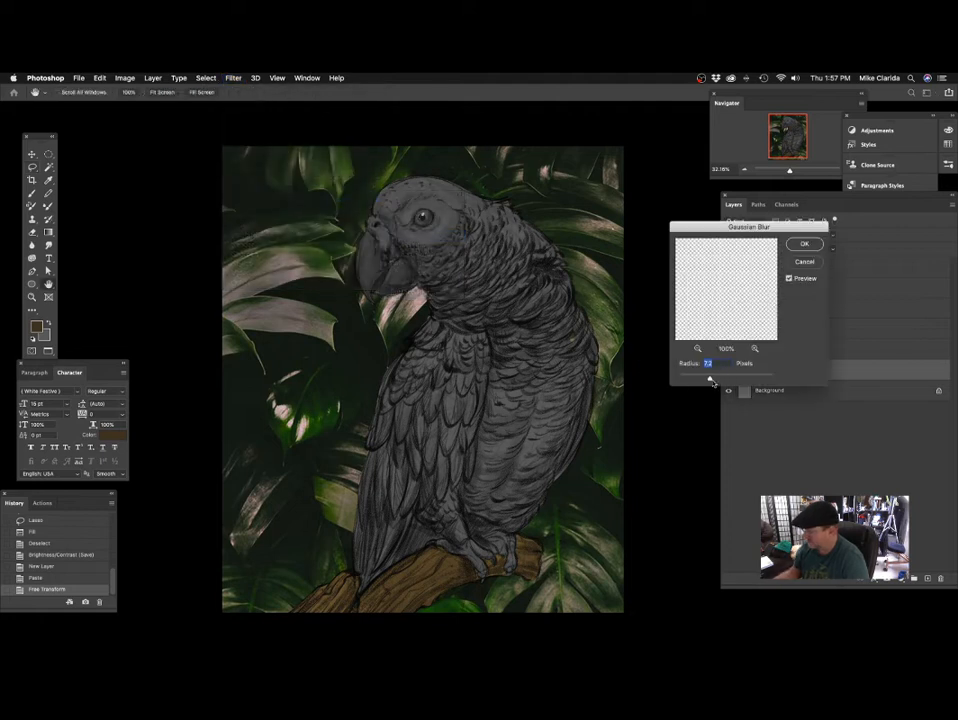
left_click_drag(730, 380, 723, 381)
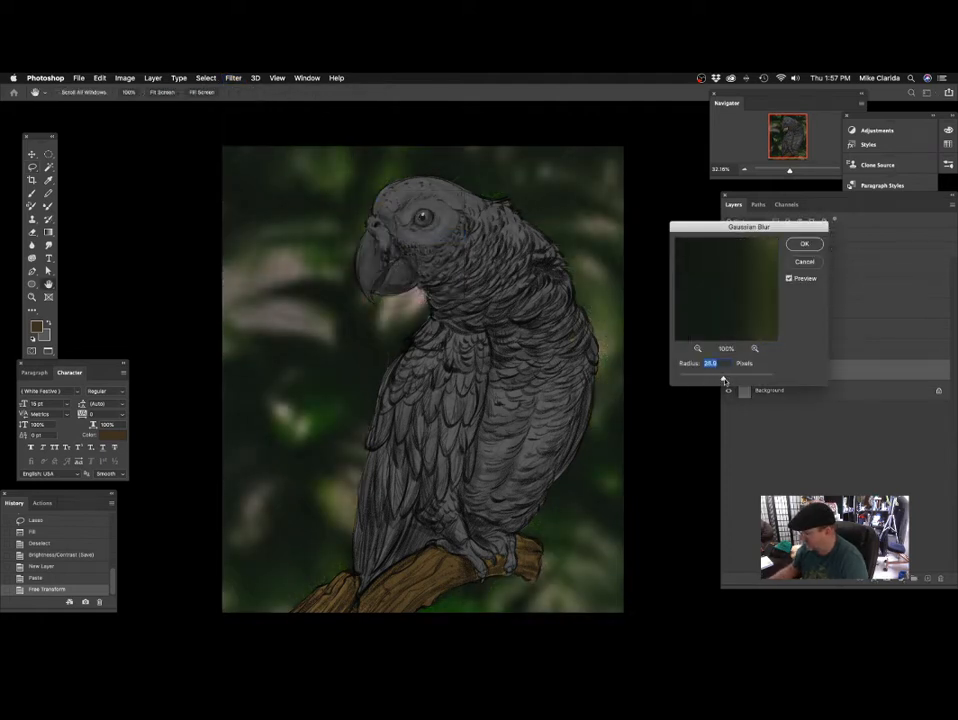
key("Return")
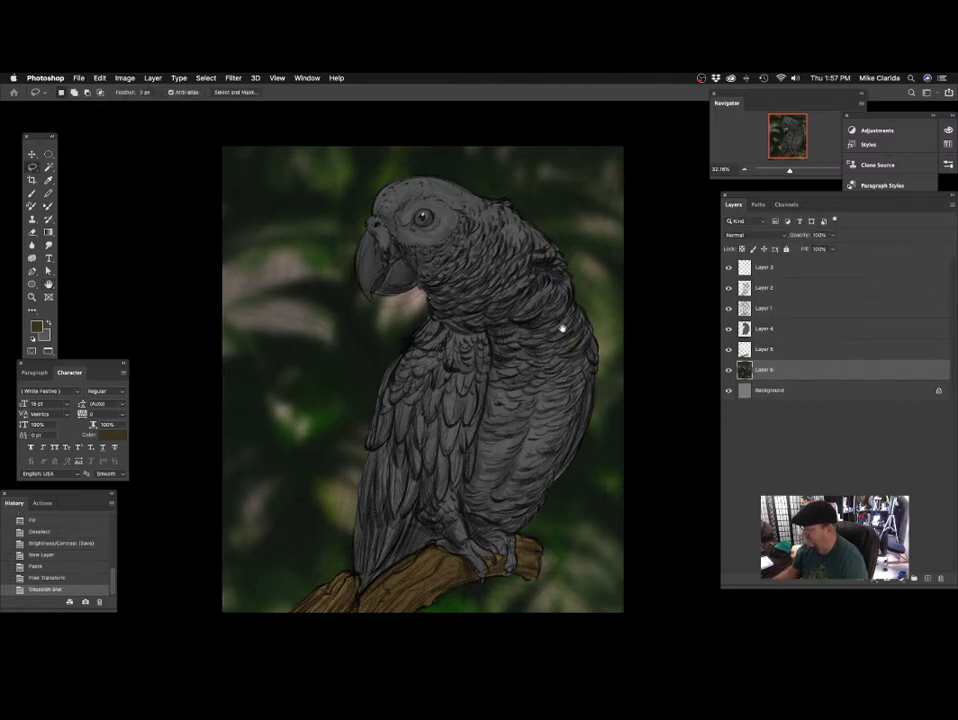
Add a new empty layer directly above the blurred foliage layer.
left_click_drag(543, 400, 515, 394)
scroll(515, 394, "down", 5)
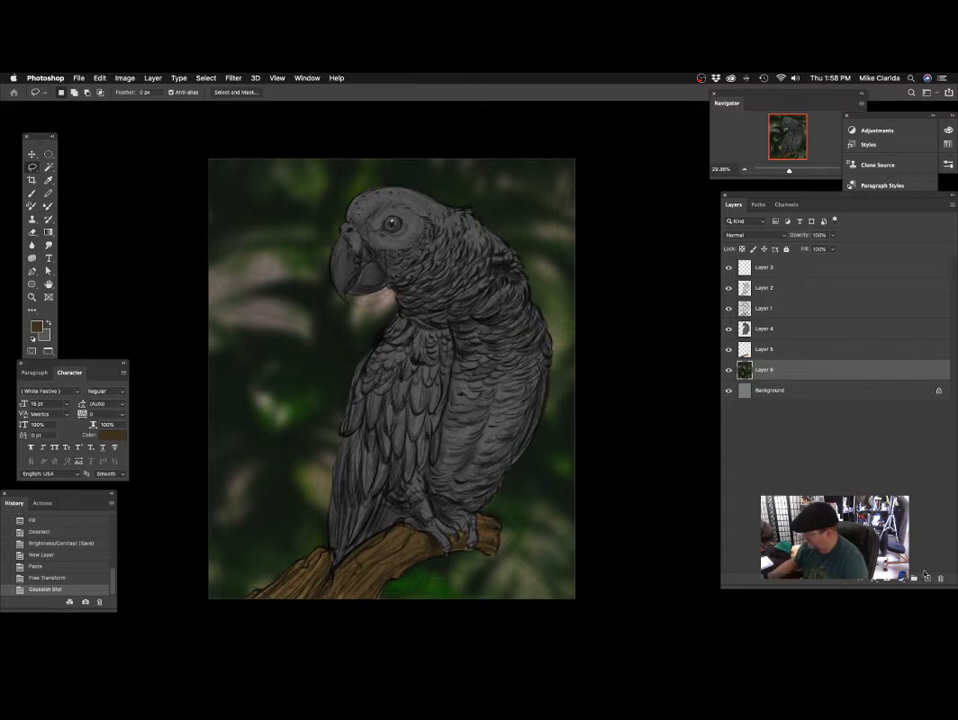
left_click(927, 578)
Set the foreground colour to a pale yellowish beige, hex cdc89a.
left_click_drag(360, 255, 348, 278)
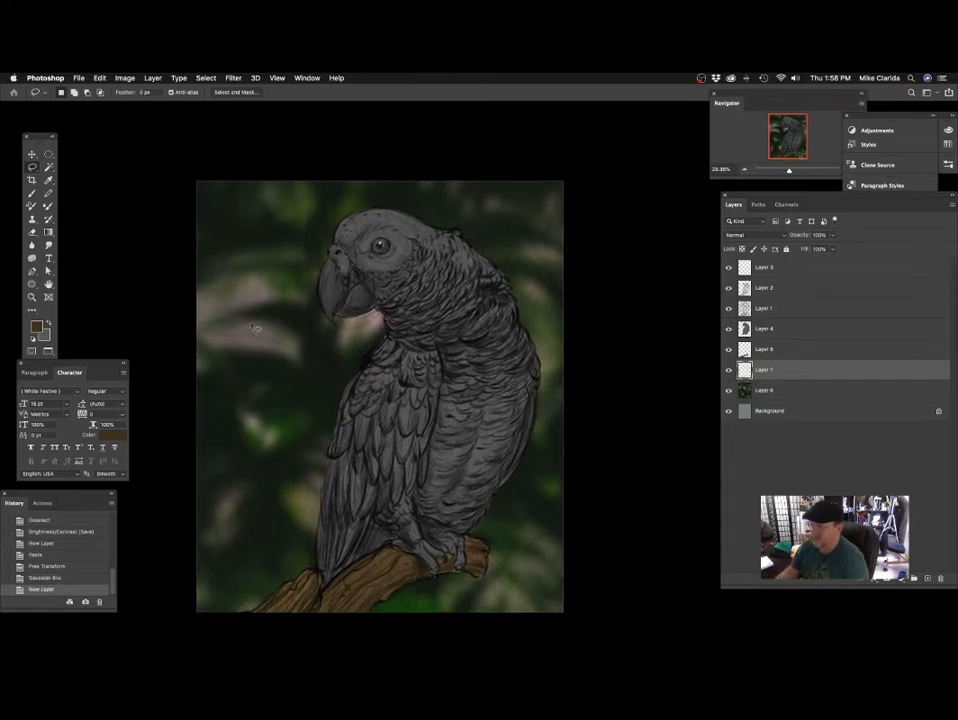
left_click(37, 326)
left_click(412, 274)
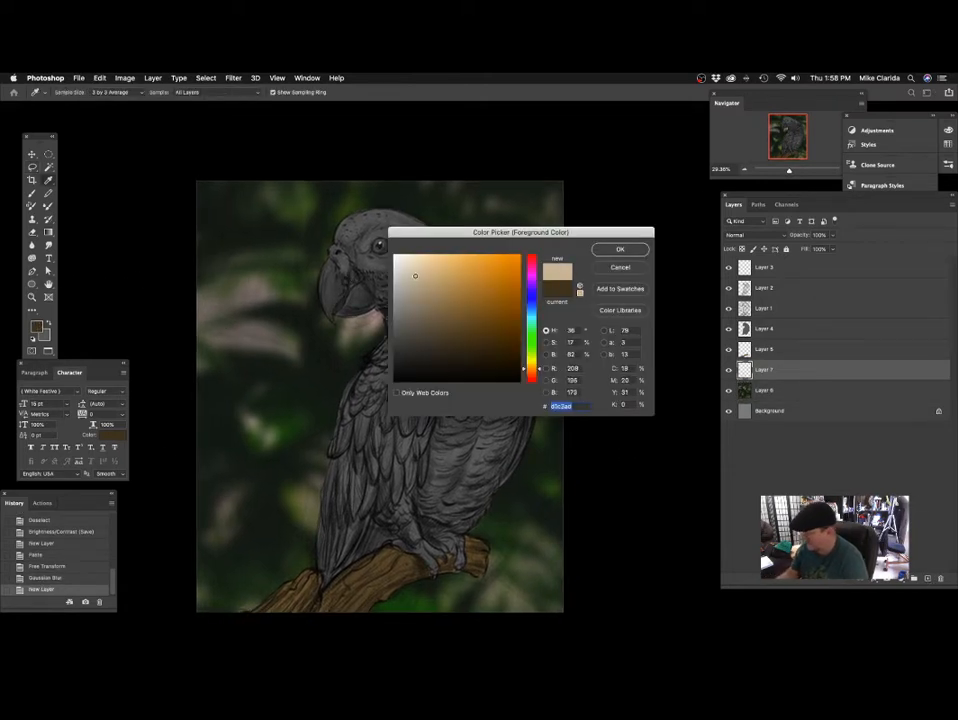
left_click_drag(411, 274, 423, 280)
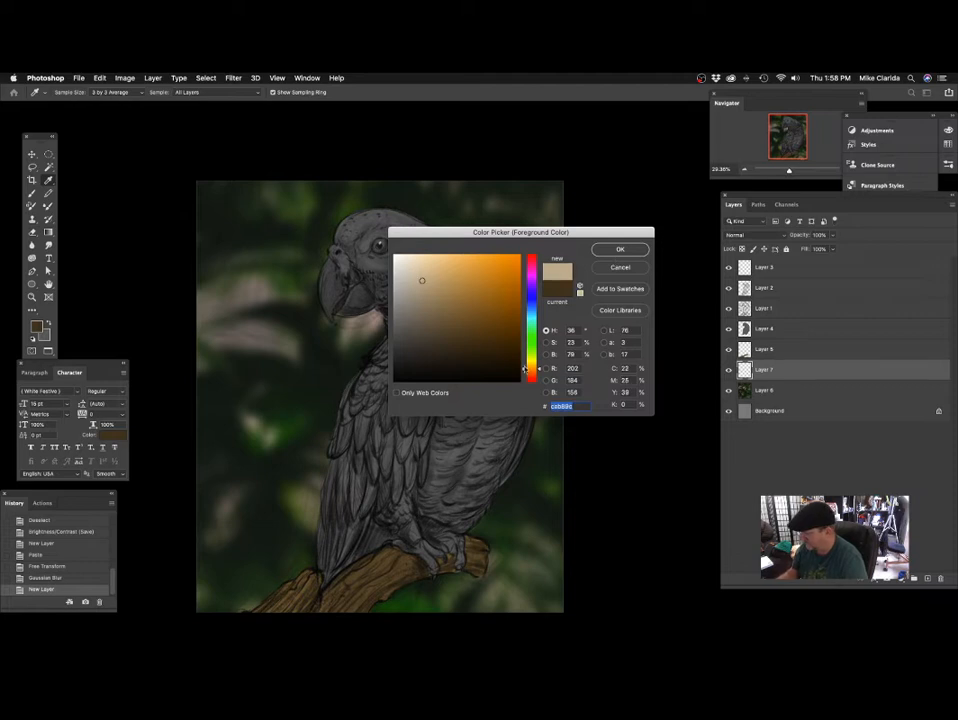
left_click_drag(525, 369, 525, 365)
left_click(424, 278)
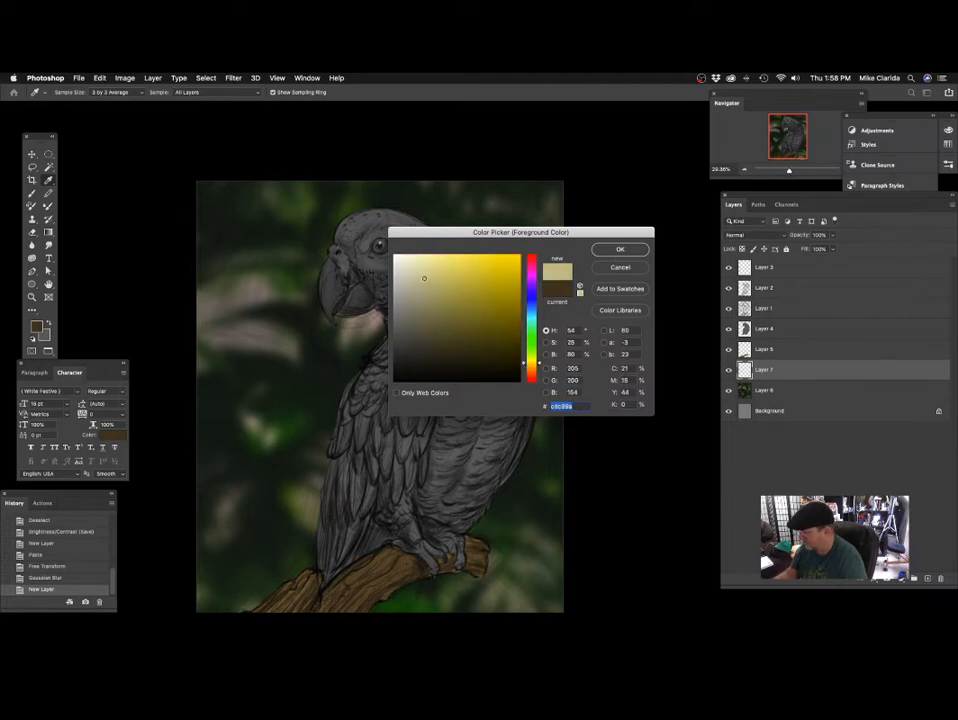
left_click(610, 253)
Set up the Brush tool with an enlarged Pastel - c tip at 89% opacity, and undo the last trial stroke.
left_click(31, 196)
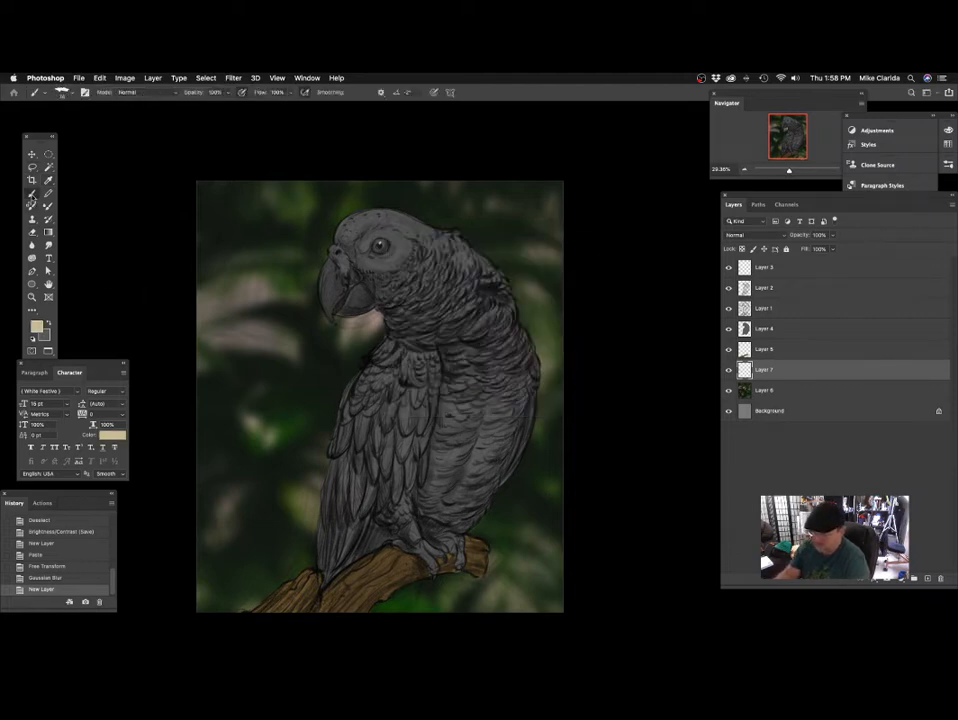
left_click(46, 94)
left_click(234, 133)
left_click(63, 93)
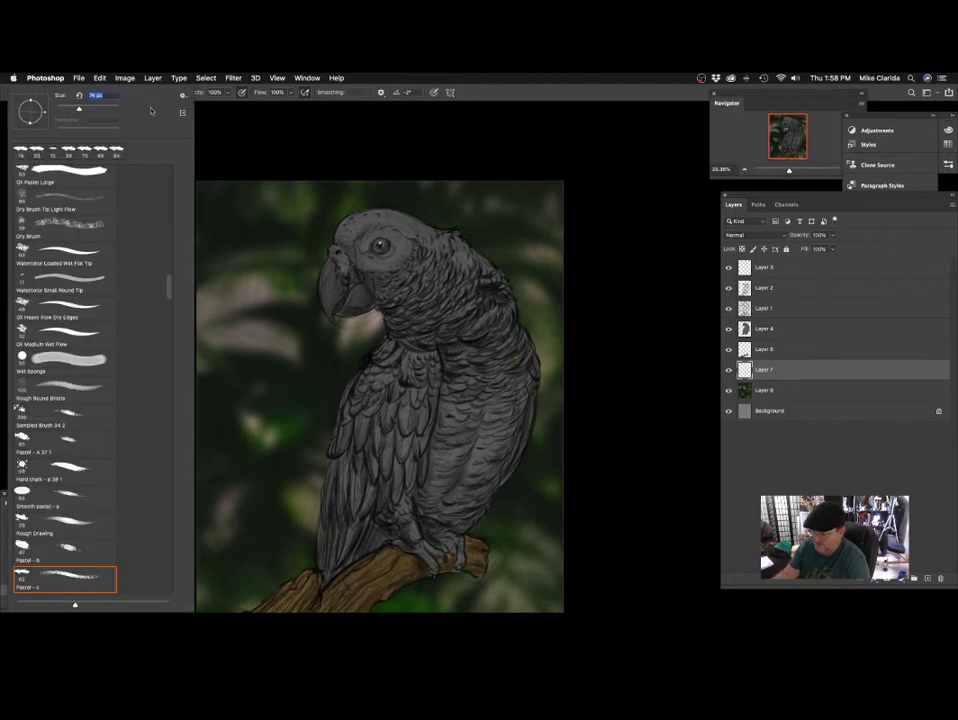
left_click(282, 153)
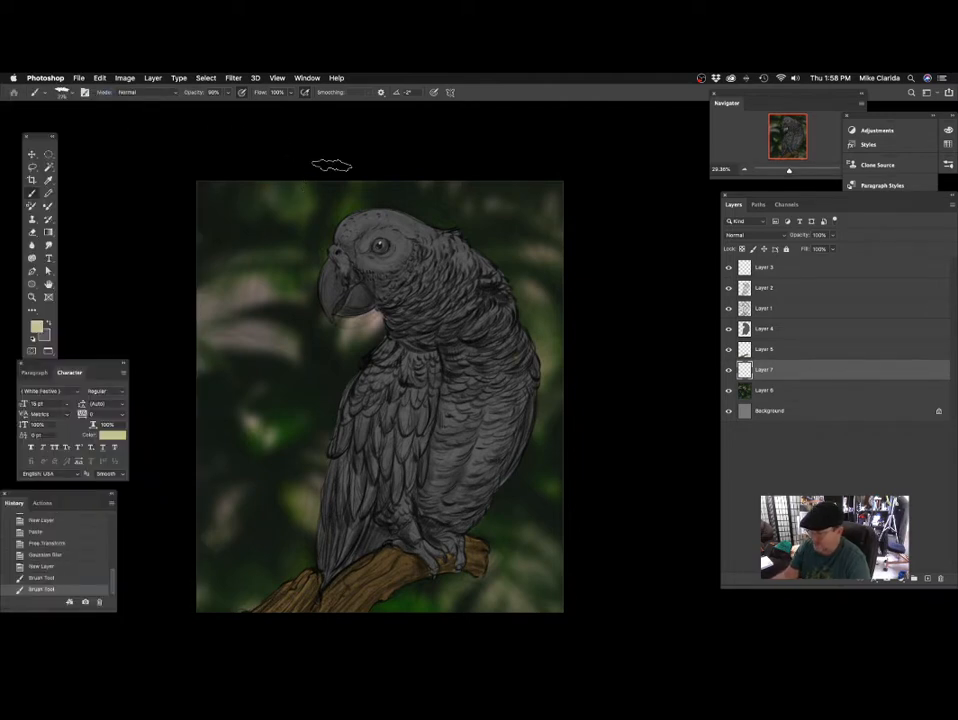
left_click_drag(326, 138, 145, 528)
key("ctrl+z")
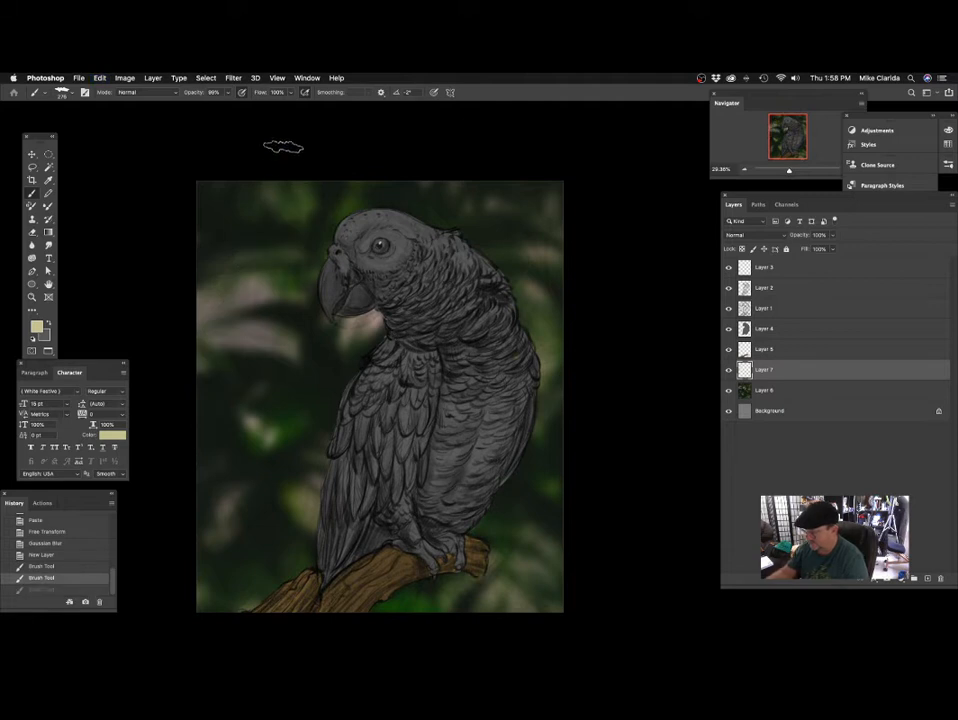
Paint speckled, slanting light streaks from top to bottom across the background in front of the parrot's beak.
left_click_drag(272, 184, 198, 415)
left_click_drag(342, 334, 320, 287)
left_click_drag(292, 116, 154, 603)
left_click_drag(375, 415, 311, 420)
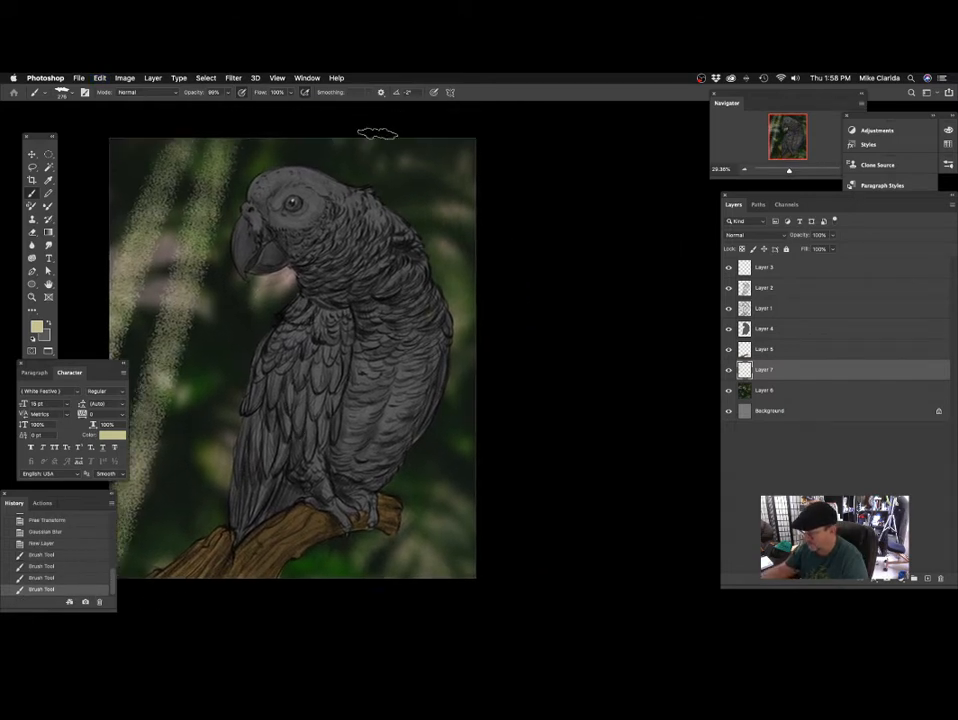
left_click_drag(376, 133, 314, 594)
mouse_move(492, 453)
left_mouse_down()
mouse_move(470, 421)
mouse_move(462, 439)
left_mouse_up()
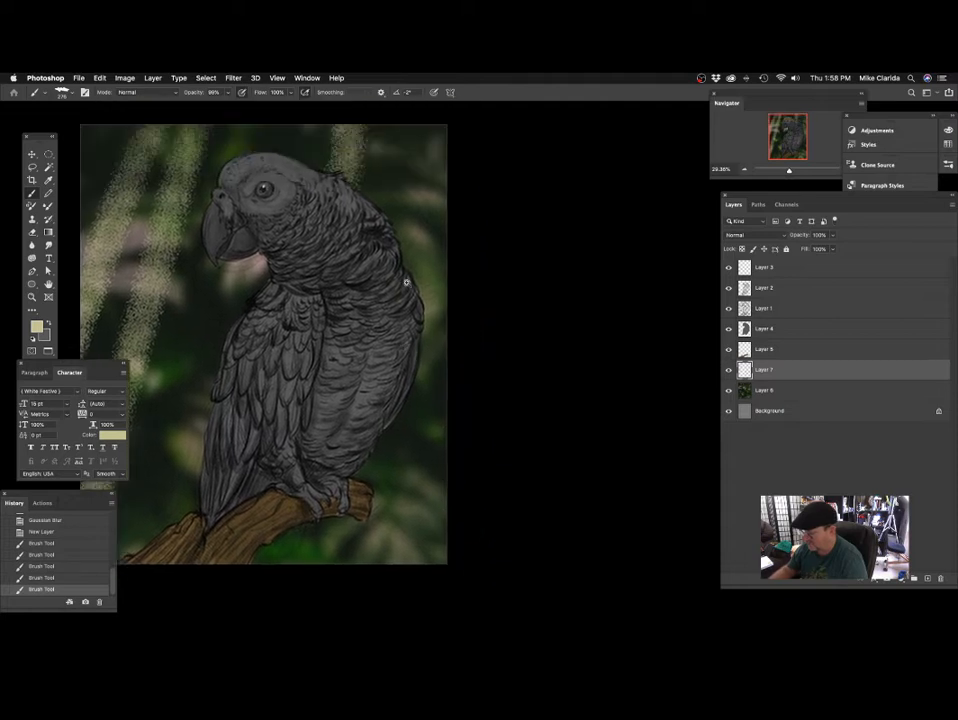
left_click_drag(405, 288, 376, 281)
key("super+z")
Paint two speckled light streaks down the background, one passing behind the parrot's body and one behind its back near the canvas edge.
left_click_drag(369, 162, 316, 597)
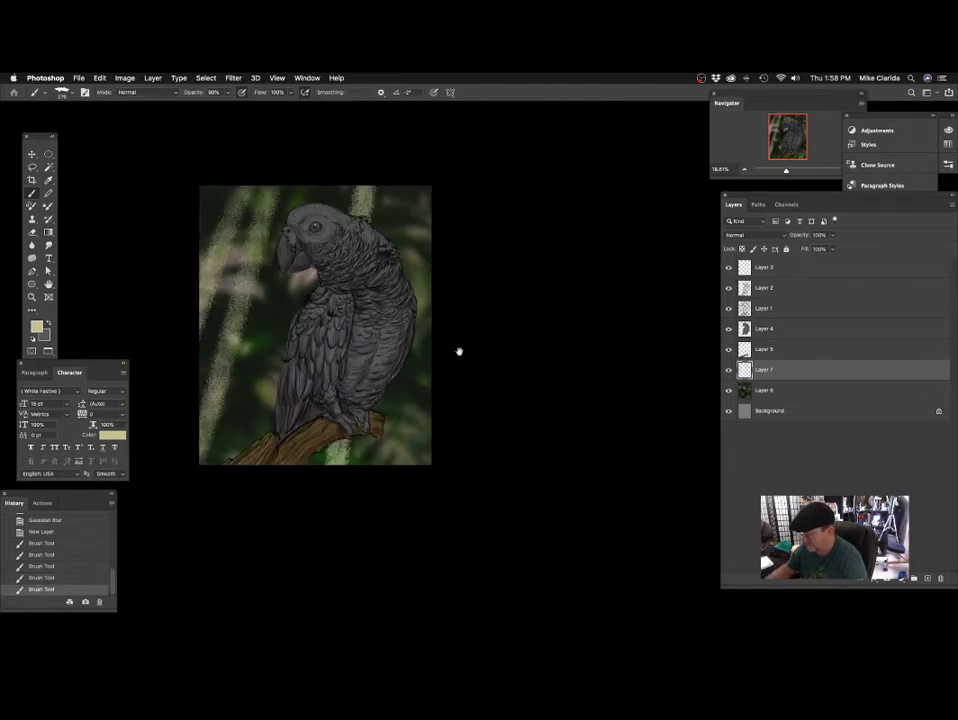
left_click_drag(458, 353, 446, 381)
left_click_drag(394, 185, 418, 606)
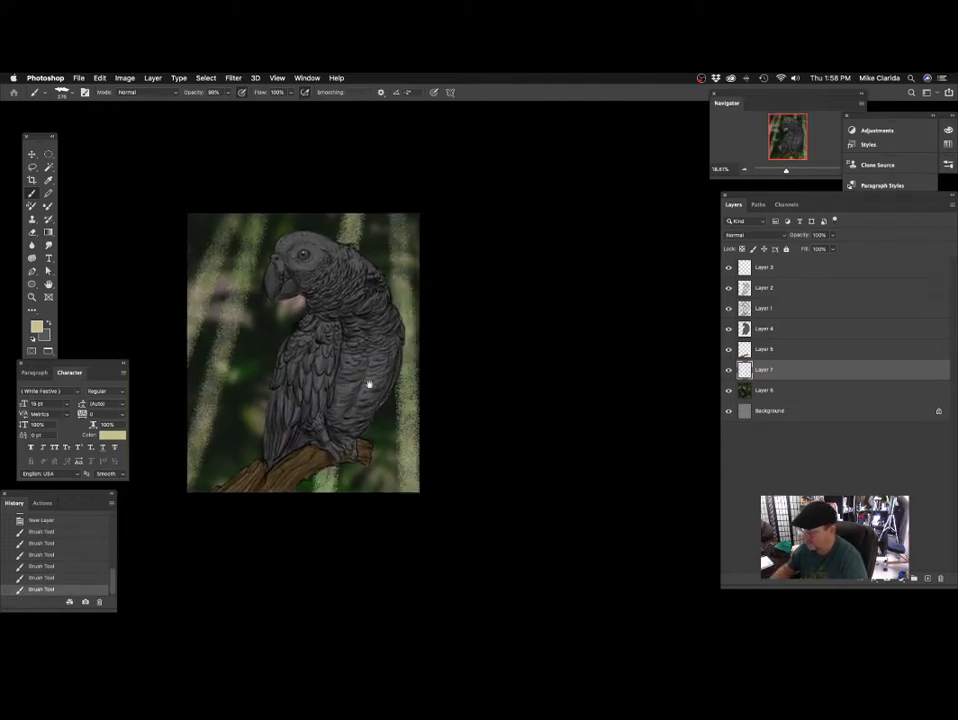
Apply a Gaussian Blur with a radius of 108.9 pixels to the painted light streaks on Layer 7.
mouse_move(415, 303)
left_mouse_down()
mouse_move(374, 336)
mouse_move(410, 321)
mouse_move(447, 340)
mouse_move(511, 325)
left_mouse_up()
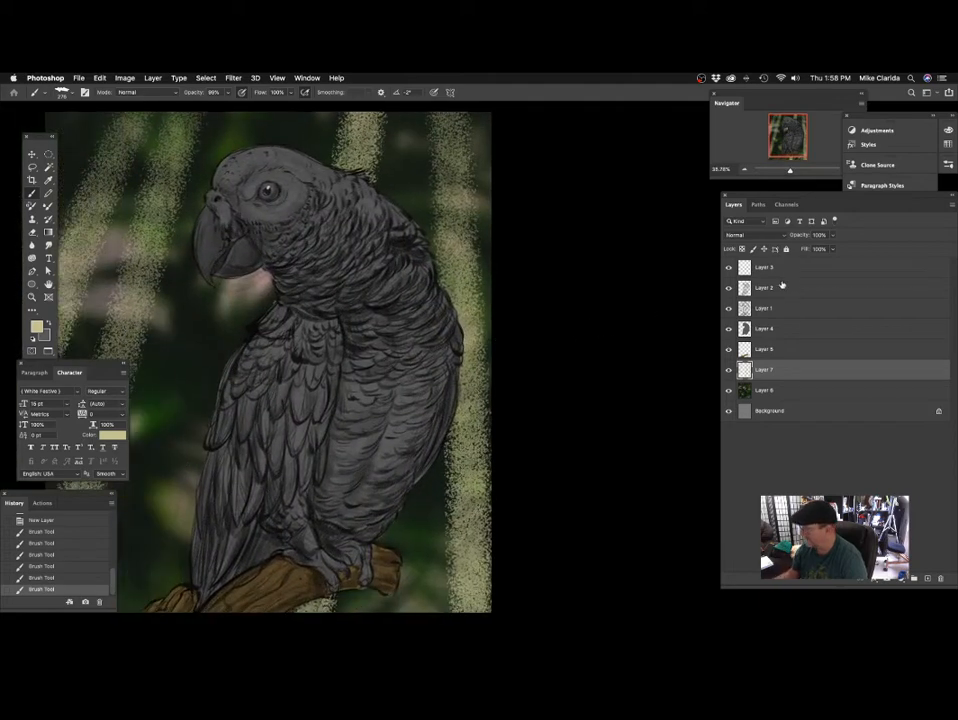
left_click(235, 78)
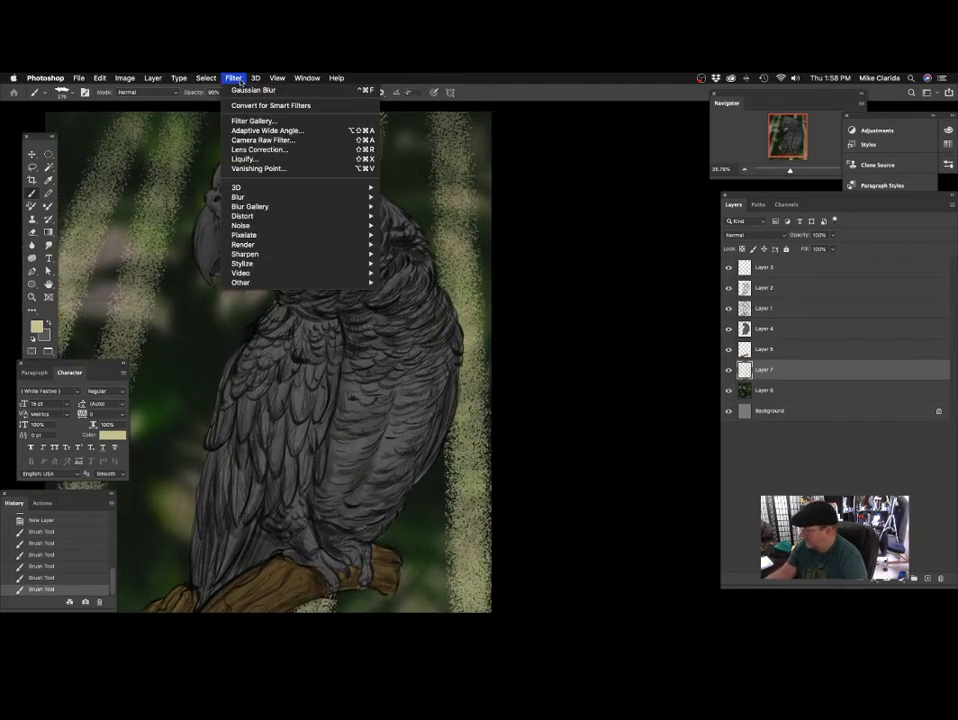
mouse_move(237, 197)
left_click(415, 235)
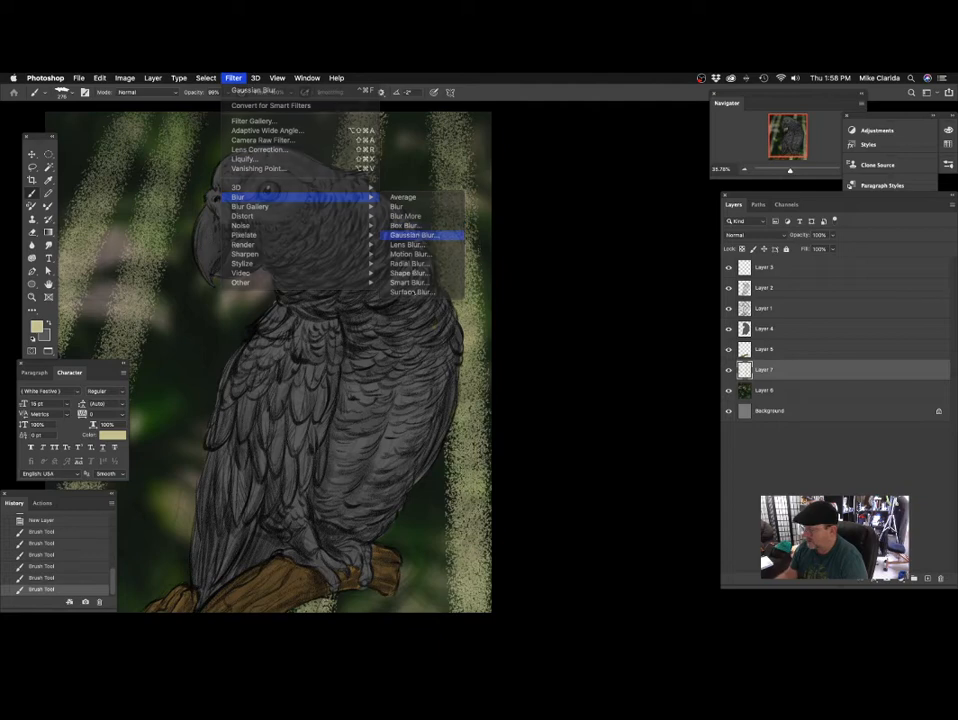
left_click(739, 379)
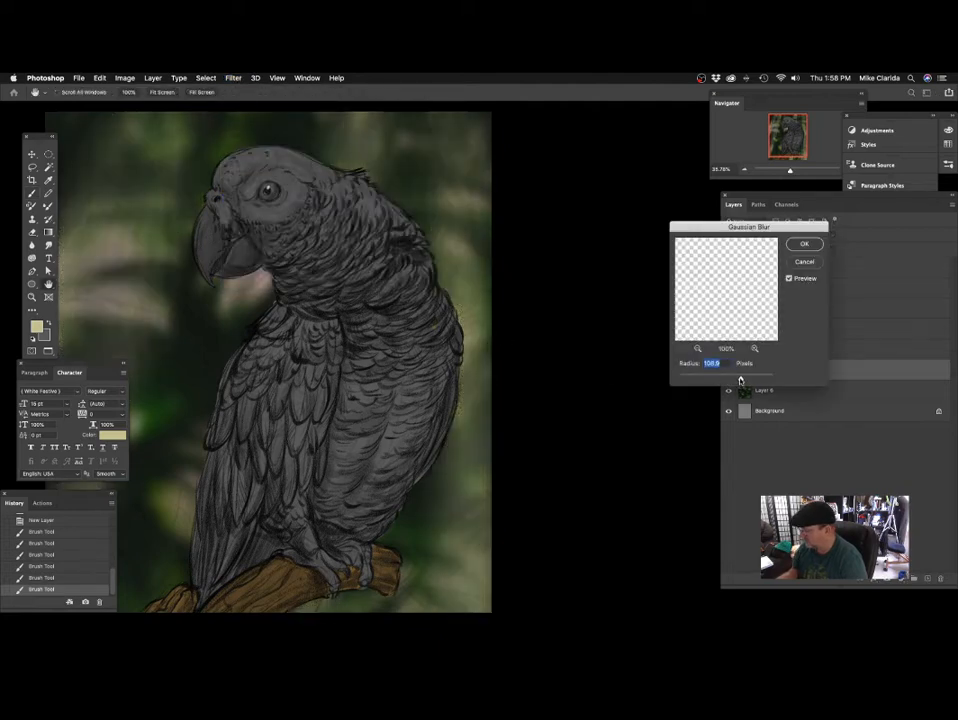
key("Return")
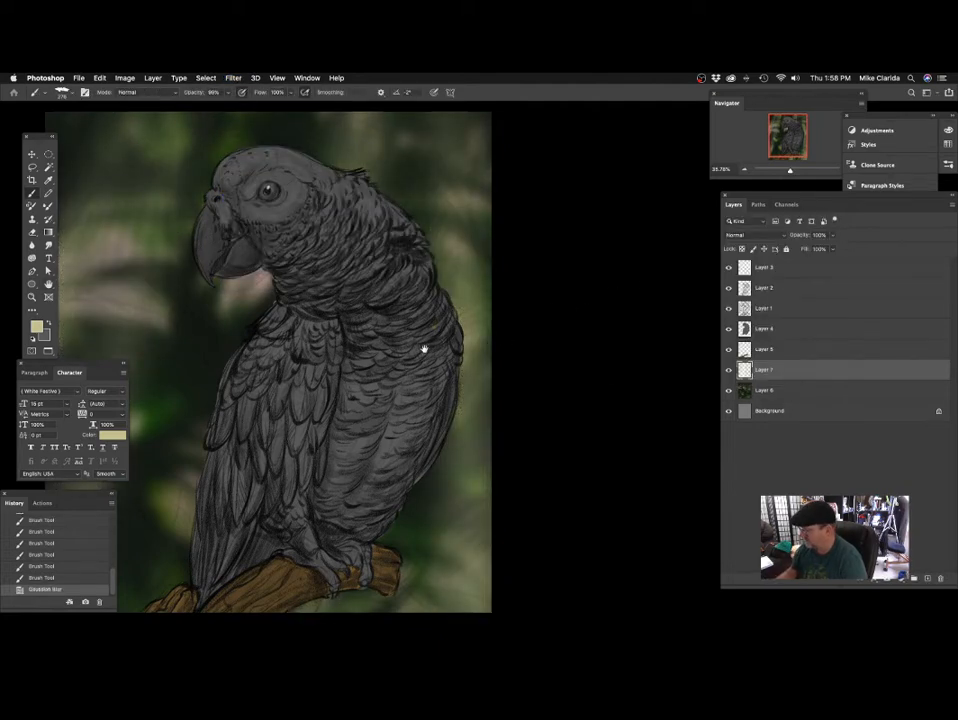
scroll(411, 360, "down", 3)
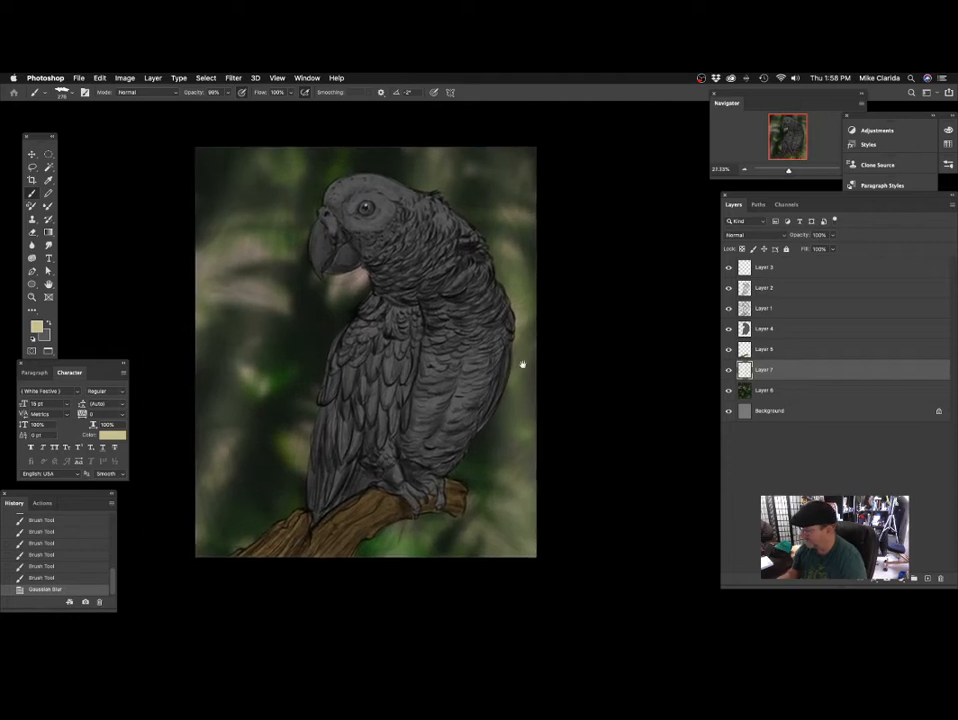
left_click(745, 234)
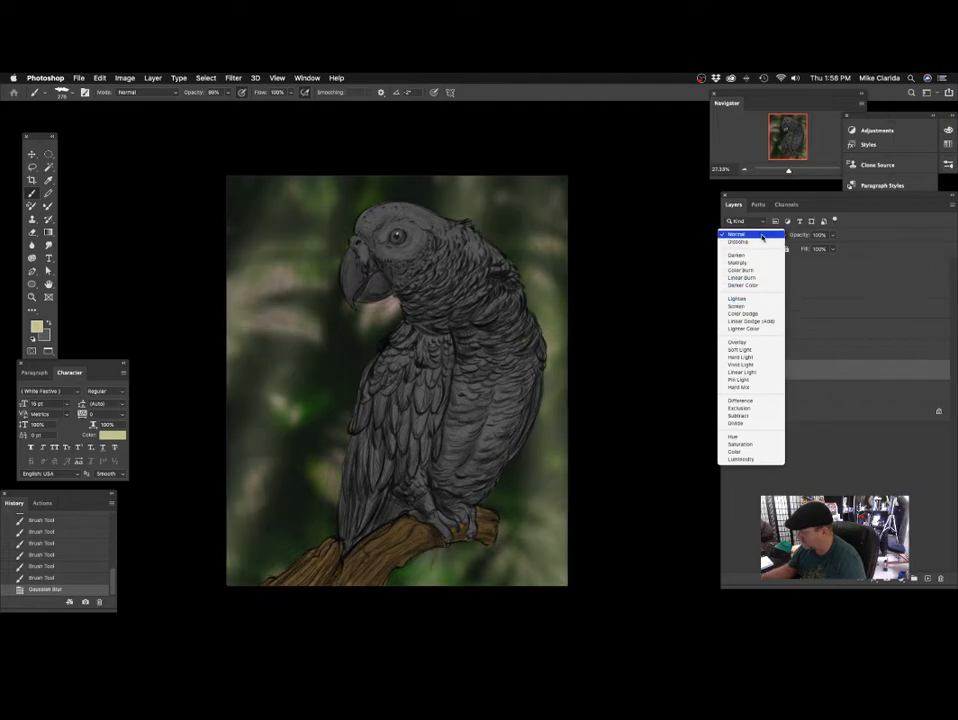
left_click(738, 234)
left_click_drag(558, 370, 539, 338)
mouse_move(458, 336)
left_mouse_down()
mouse_move(485, 334)
mouse_move(469, 338)
left_mouse_up()
left_click_drag(446, 397, 511, 394)
Add a new layer directly above Layer 6 and choose a golden foreground colour for the Gradient tool.
left_click(790, 393)
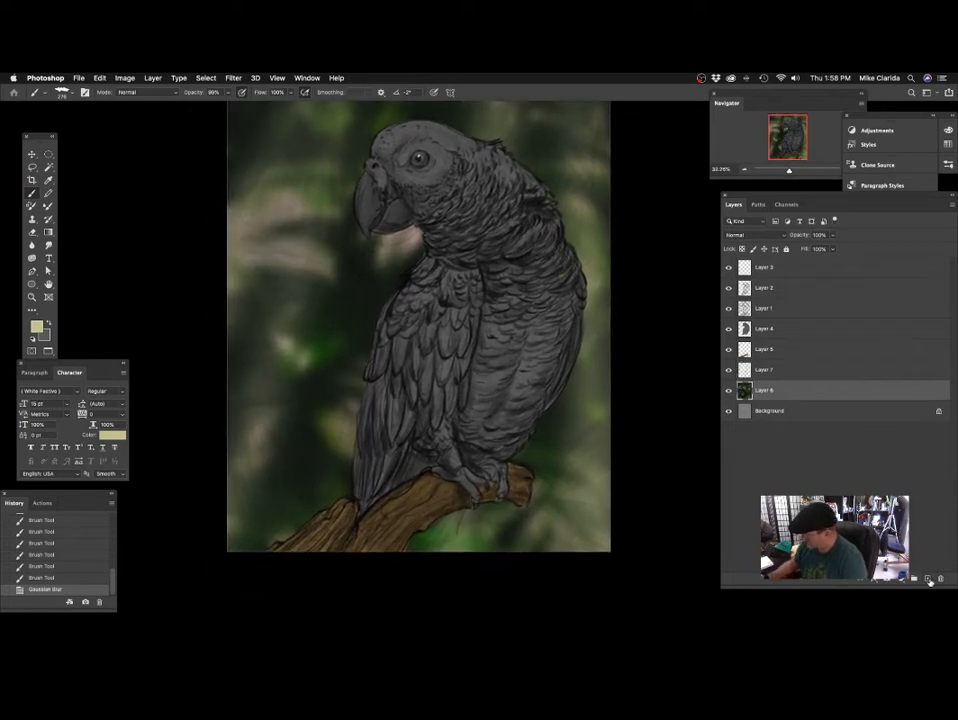
left_click(928, 579)
scroll(417, 354, "down", 2)
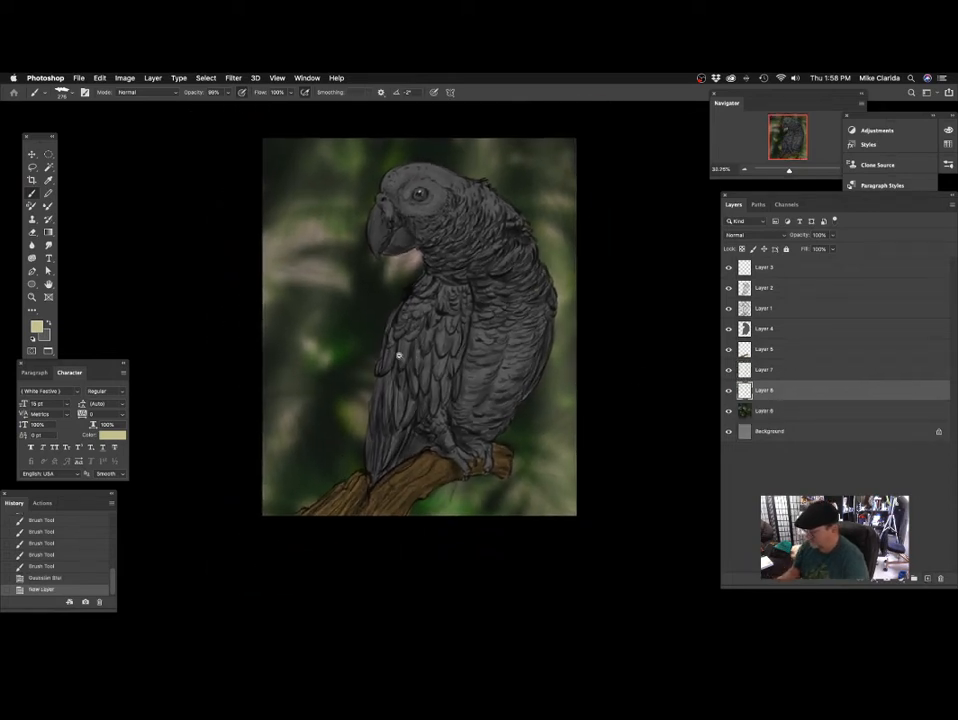
left_click(36, 326)
left_click_drag(528, 356, 523, 369)
left_click(440, 272)
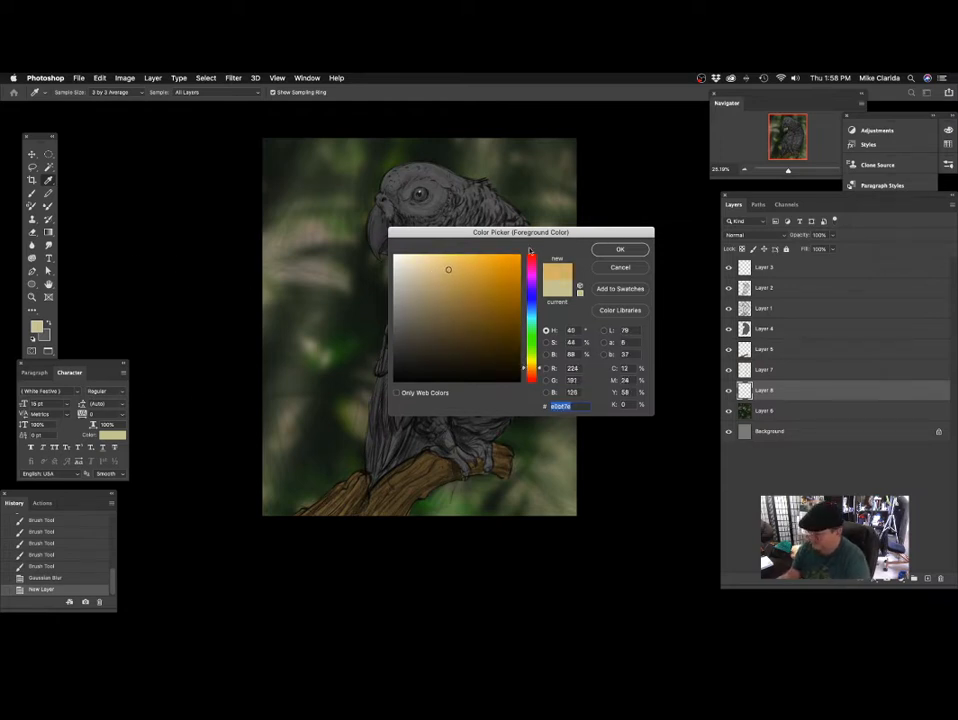
key("Return")
left_click(48, 232)
left_click_drag(578, 526, 485, 390)
key("super+z")
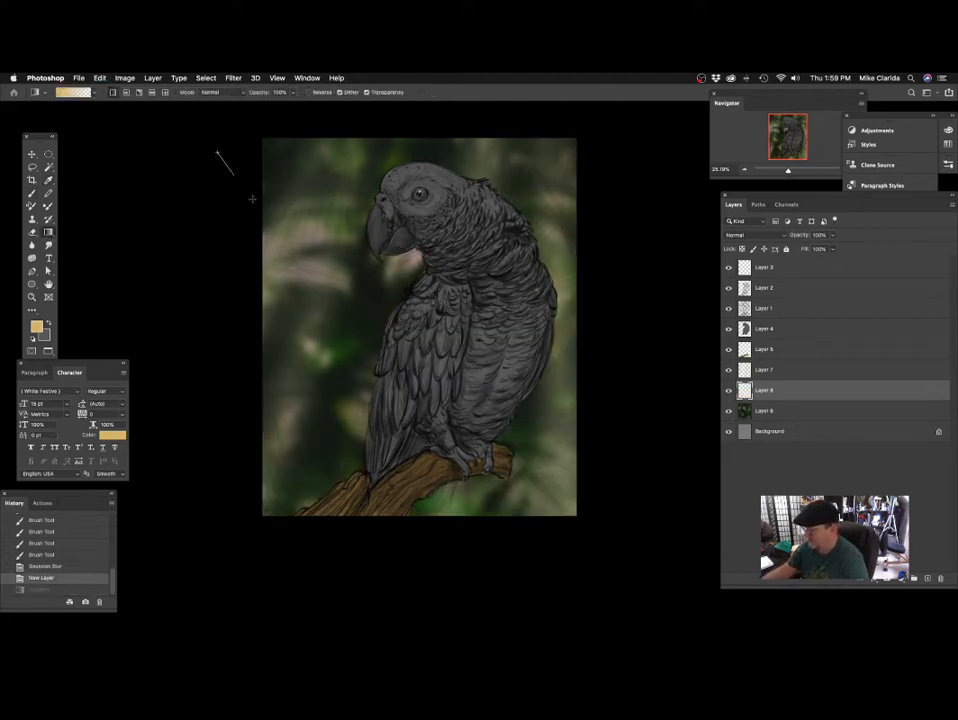
left_click_drag(252, 199, 322, 317)
key("super+z")
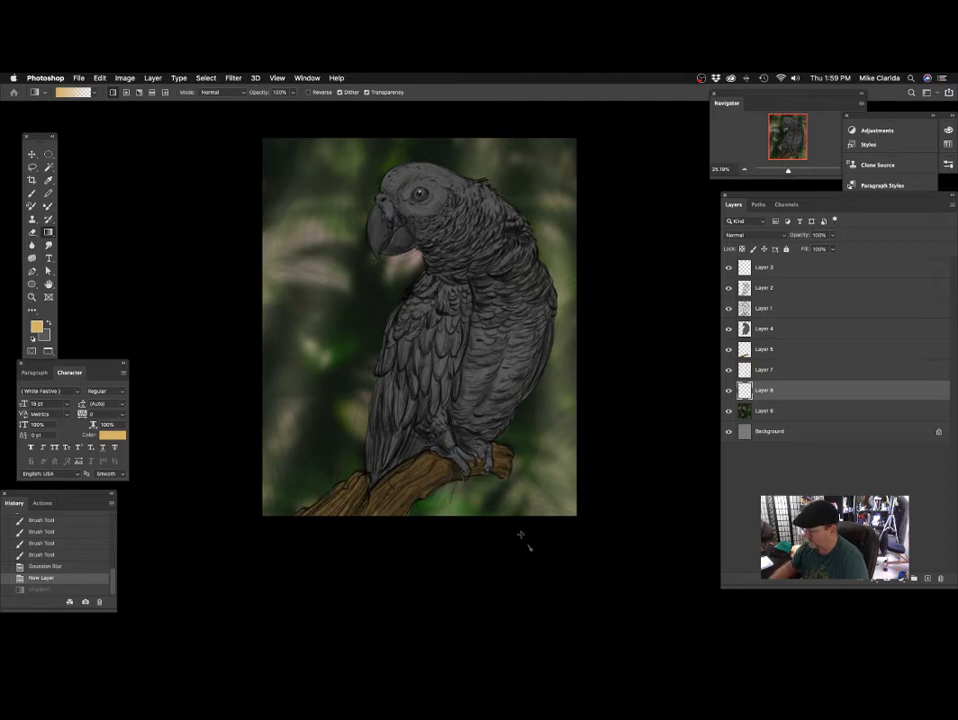
Draw a golden-to-transparent gradient from the canvas's lower-right area toward the upper left, then blend its layer as Overlay at 61% opacity.
left_click_drag(520, 535, 329, 286)
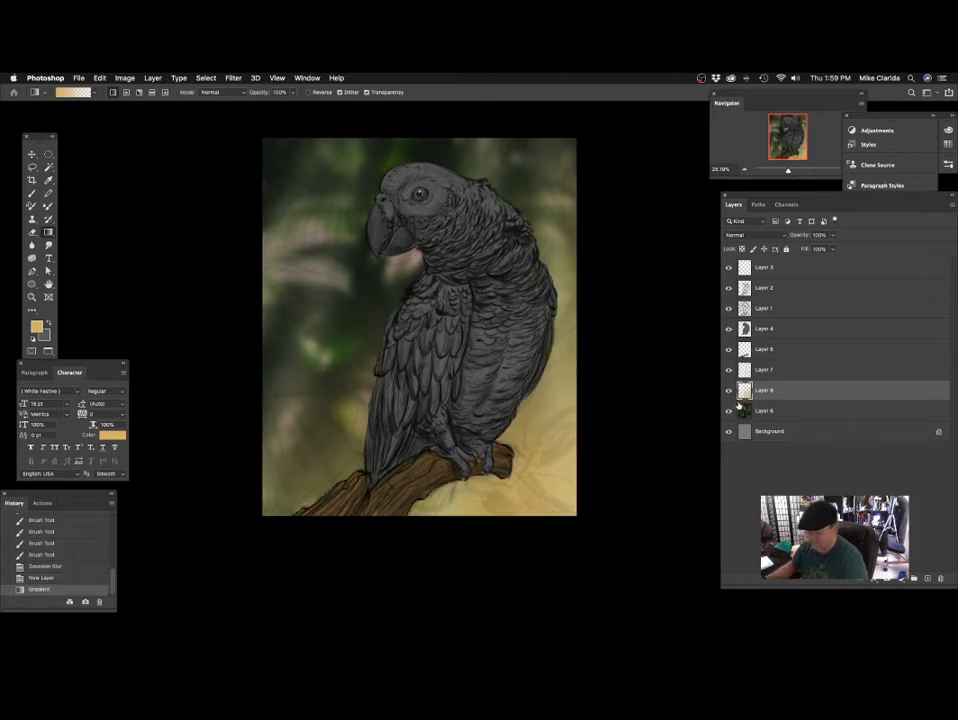
left_click(783, 236)
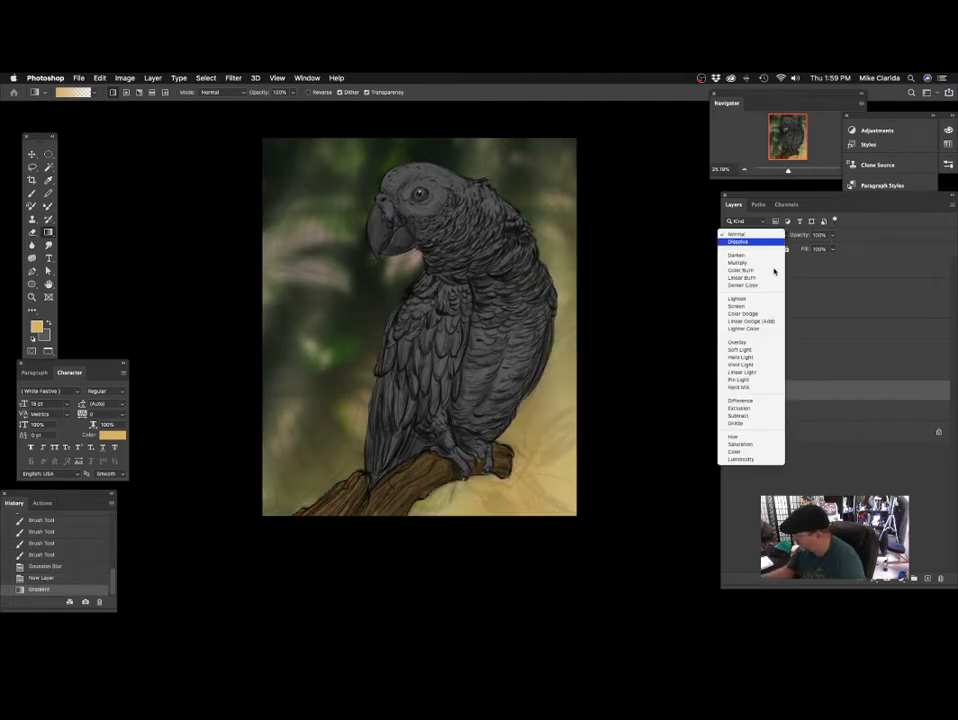
left_click(740, 343)
left_click_drag(814, 255, 807, 258)
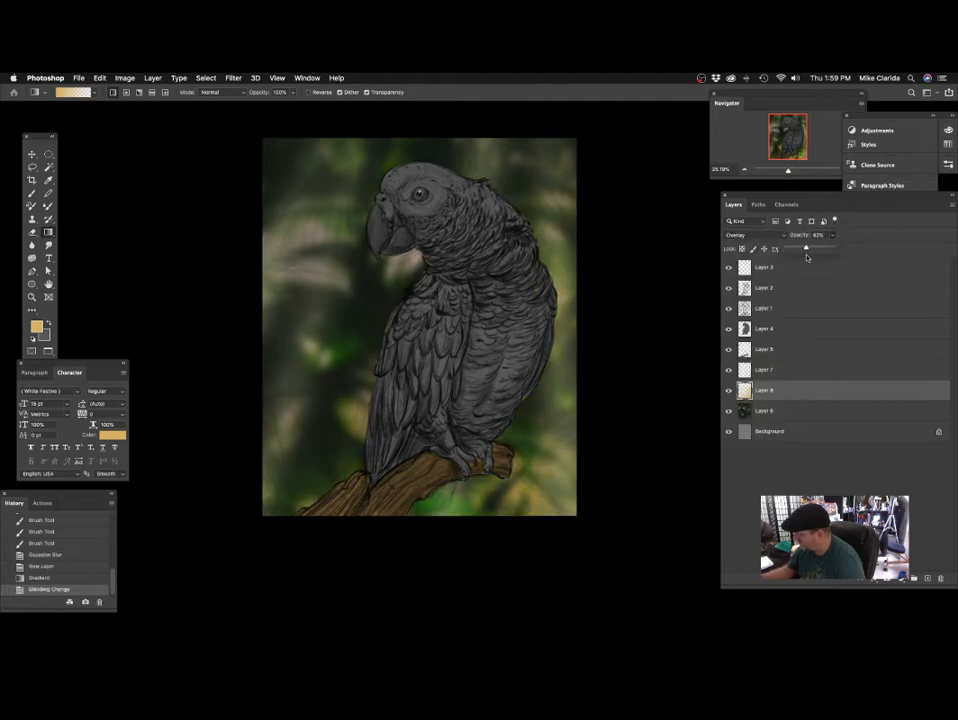
Make Layer 4 active for painting and ready the Brush tool at the coloured gap on the parrot's back.
left_click_drag(614, 290, 574, 306)
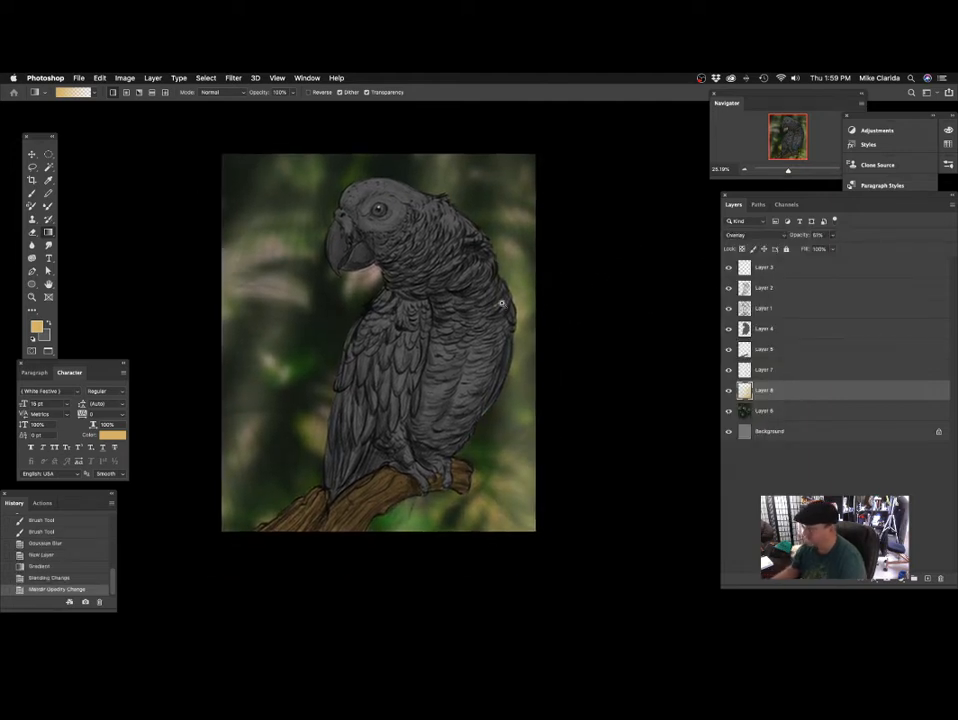
mouse_move(513, 291)
left_mouse_down()
mouse_move(545, 284)
mouse_move(519, 296)
left_mouse_up()
mouse_move(480, 357)
left_mouse_down()
mouse_move(509, 329)
mouse_move(500, 337)
left_mouse_up()
left_click(776, 329)
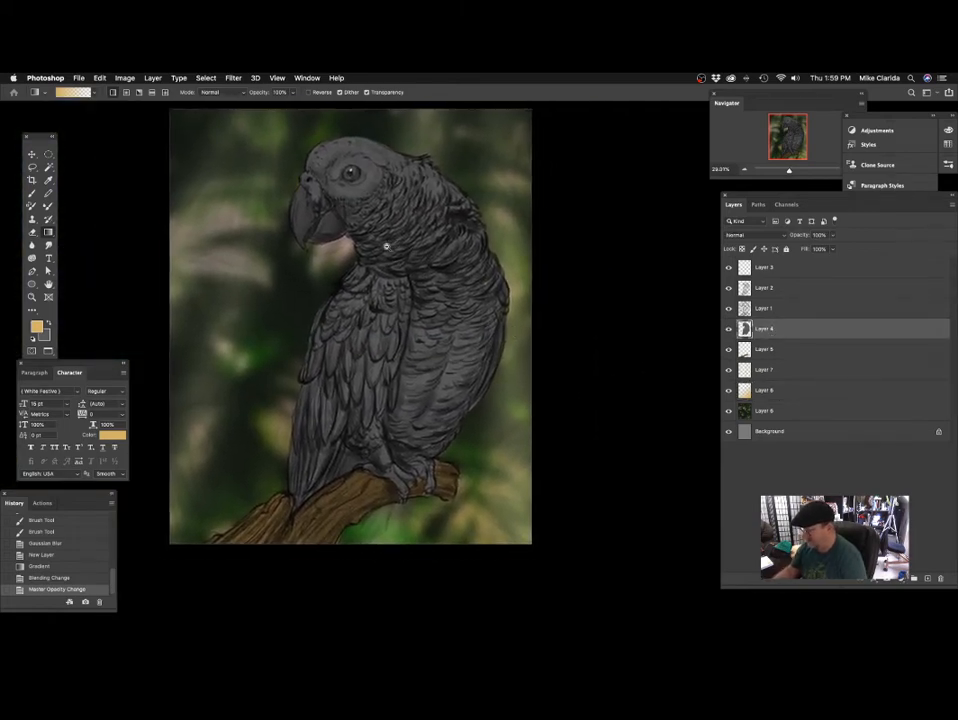
left_click_drag(386, 246, 457, 397)
scroll(483, 316, "down", 5)
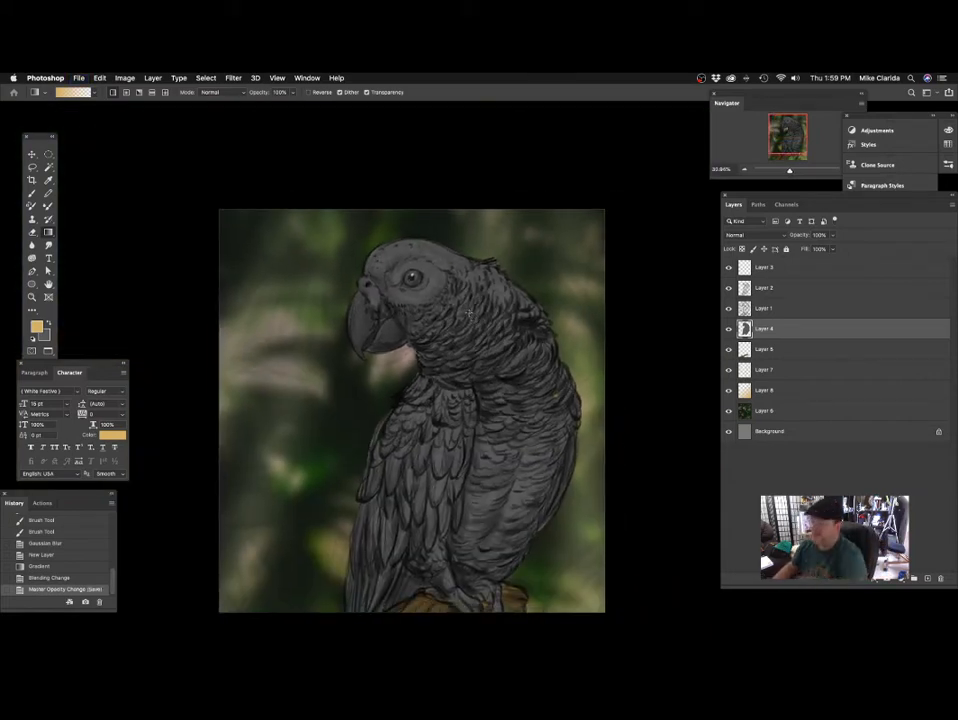
left_click_drag(479, 457, 457, 372)
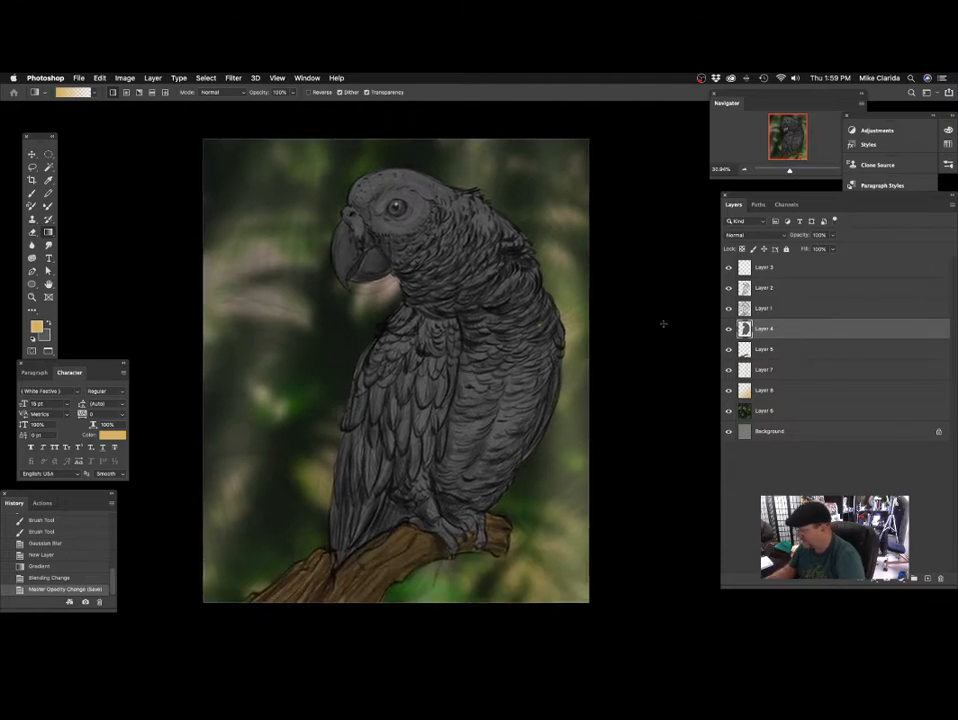
scroll(479, 316, "up", 3)
left_click(31, 195)
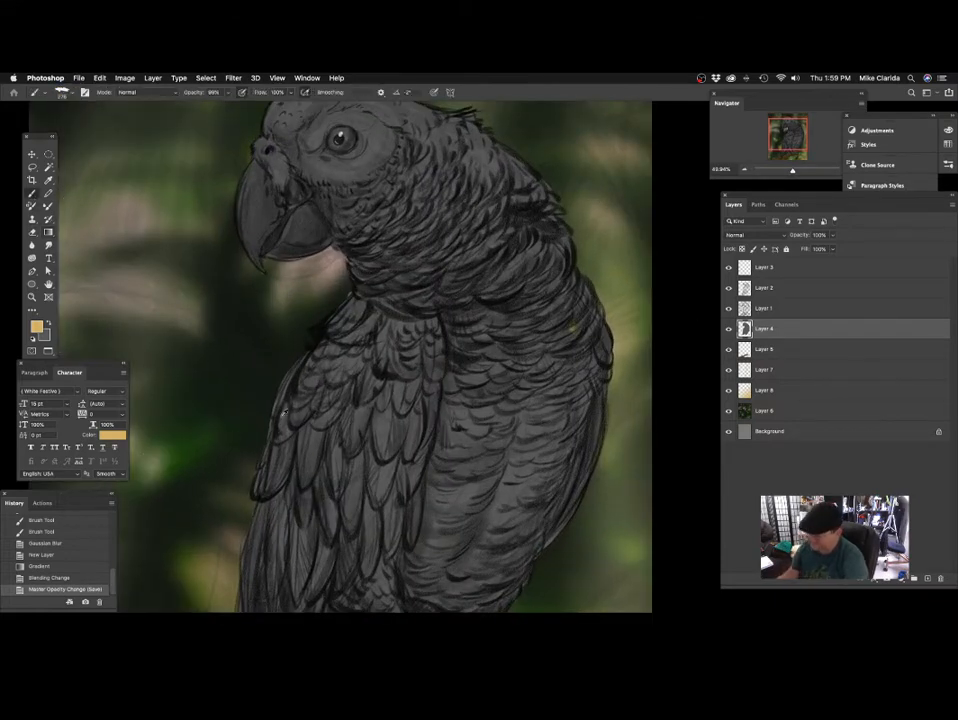
scroll(560, 342, "up", 5)
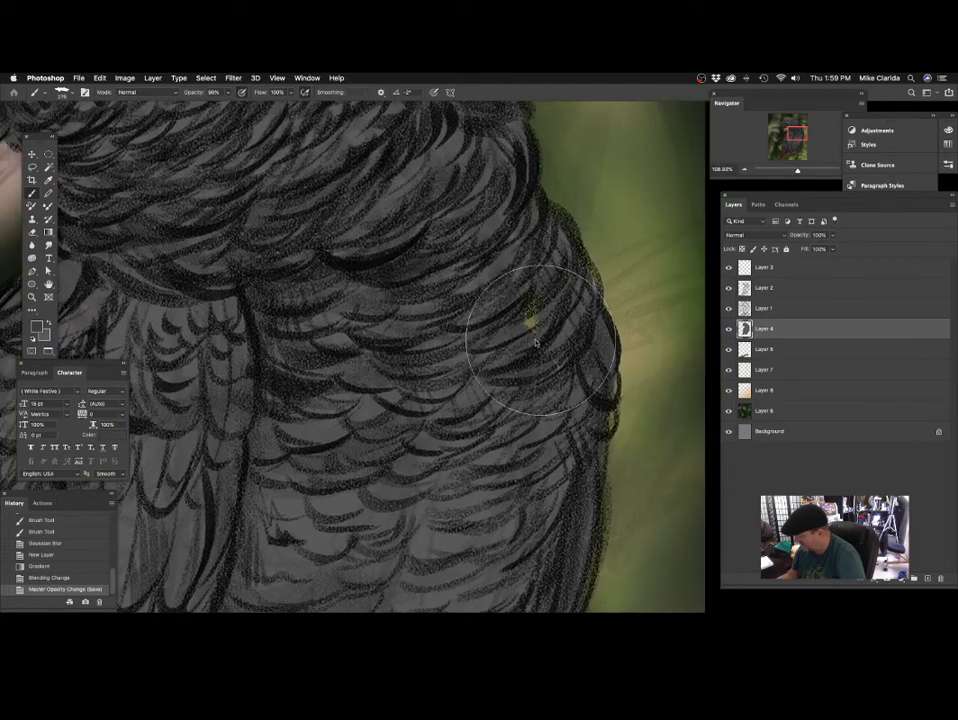
Paint body grey over the unfilled spot on the parrot's back using a brush reduced to 32 px.
mouse_move(538, 310)
left_mouse_down()
mouse_move(509, 359)
mouse_move(512, 399)
mouse_move(481, 453)
left_mouse_up()
key("super+z")
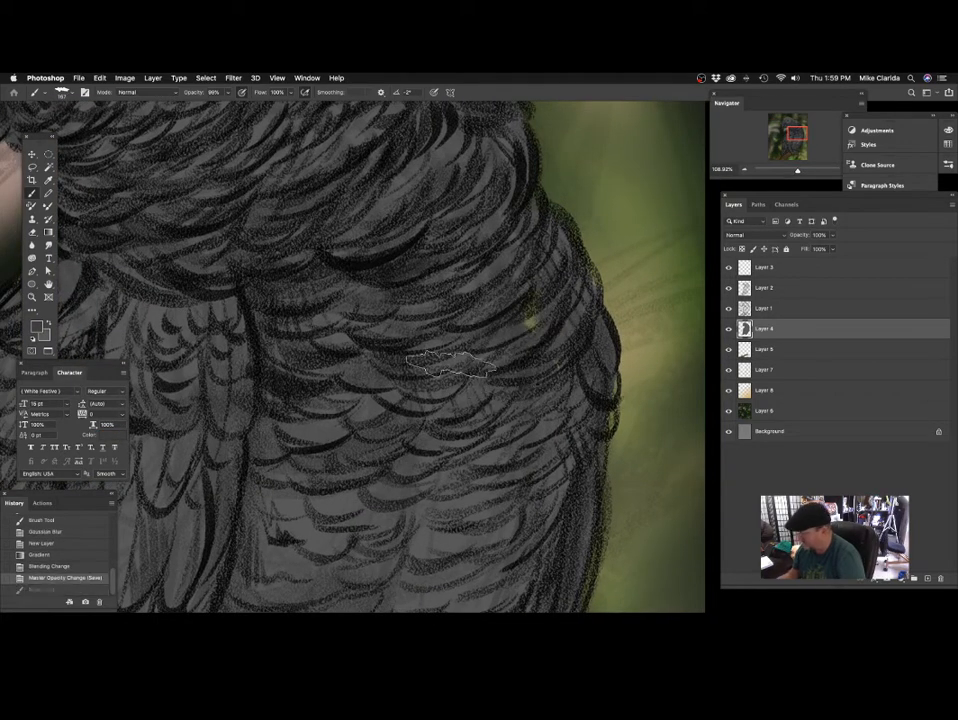
left_click(334, 507, "alt")
left_click_drag(483, 366, 562, 340)
mouse_move(415, 406)
left_mouse_down()
mouse_move(363, 443)
mouse_move(490, 415)
mouse_move(470, 400)
mouse_move(476, 428)
left_mouse_up()
key("bracketleft")
key("bracketleft")
key("bracketleft")
key("bracketleft")
key("bracketleft")
key("bracketleft")
key("bracketleft")
key("bracketleft")
key("bracketleft")
key("bracketleft")
mouse_move(490, 430)
left_mouse_down()
mouse_move(362, 420)
mouse_move(368, 407)
mouse_move(468, 438)
mouse_move(515, 355)
left_mouse_up()
left_click_drag(398, 388, 423, 344)
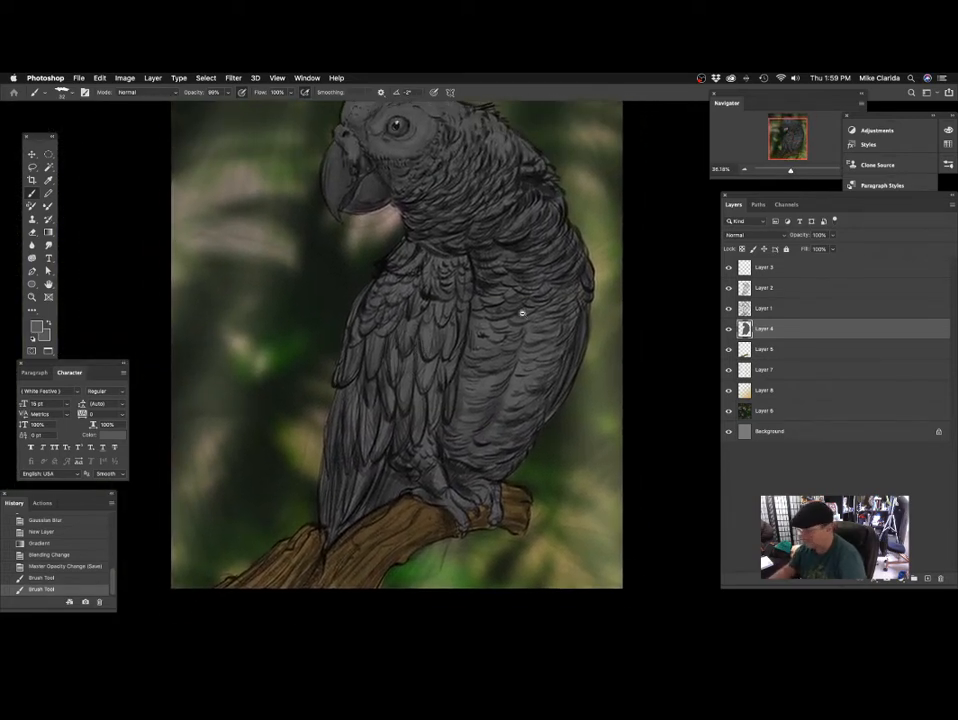
left_click_drag(520, 318, 500, 333)
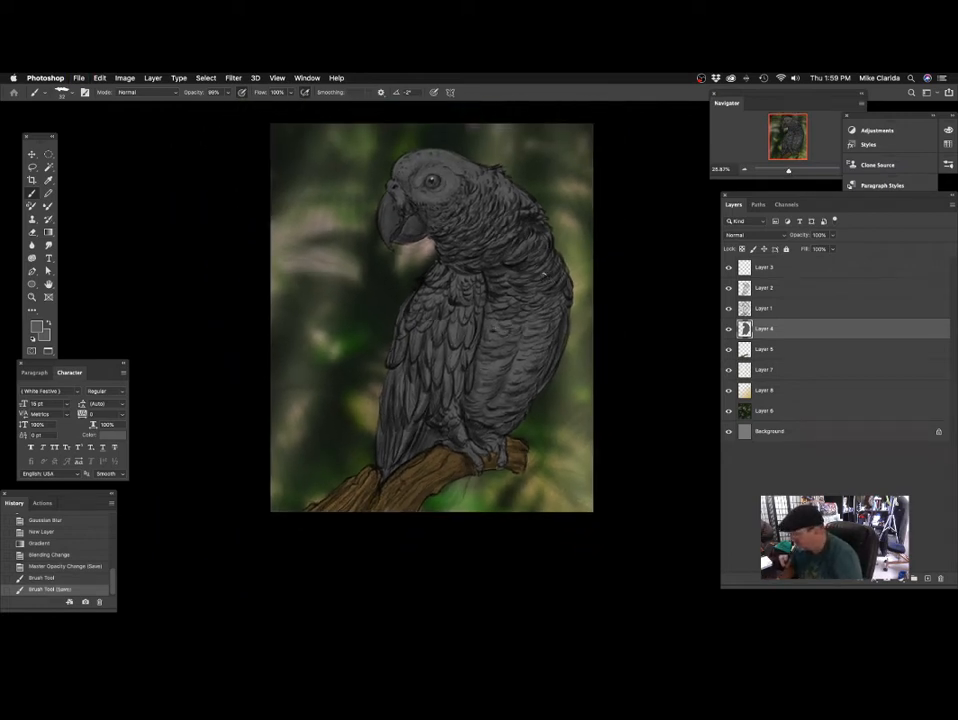
Set the foreground colour to a muted golden yellow for the parrot's eye.
scroll(449, 208, "up", 10)
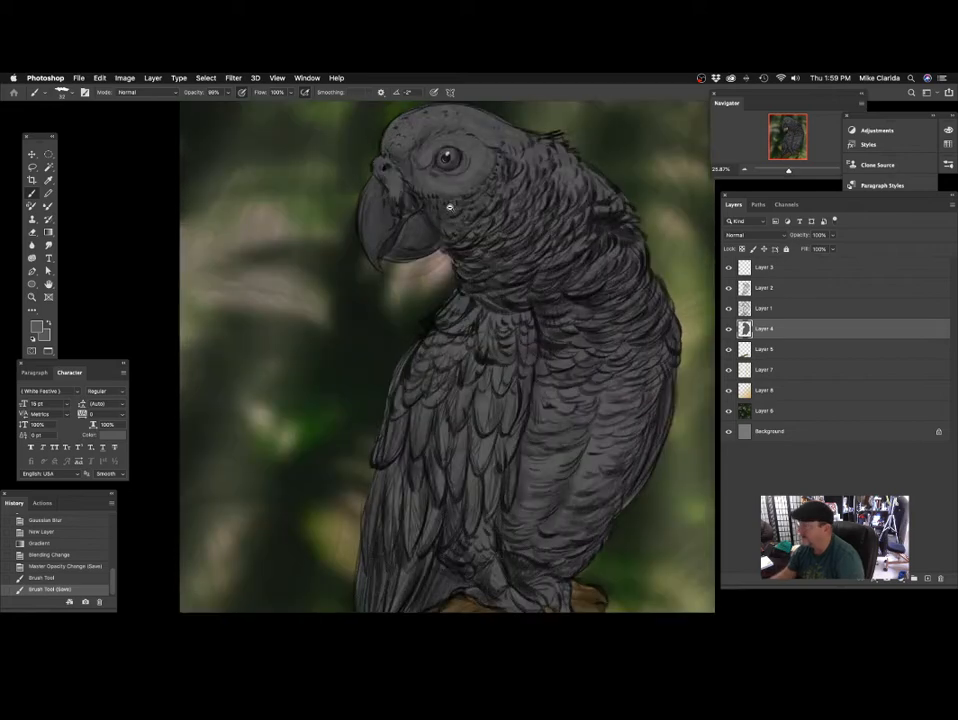
left_click_drag(447, 310, 367, 483)
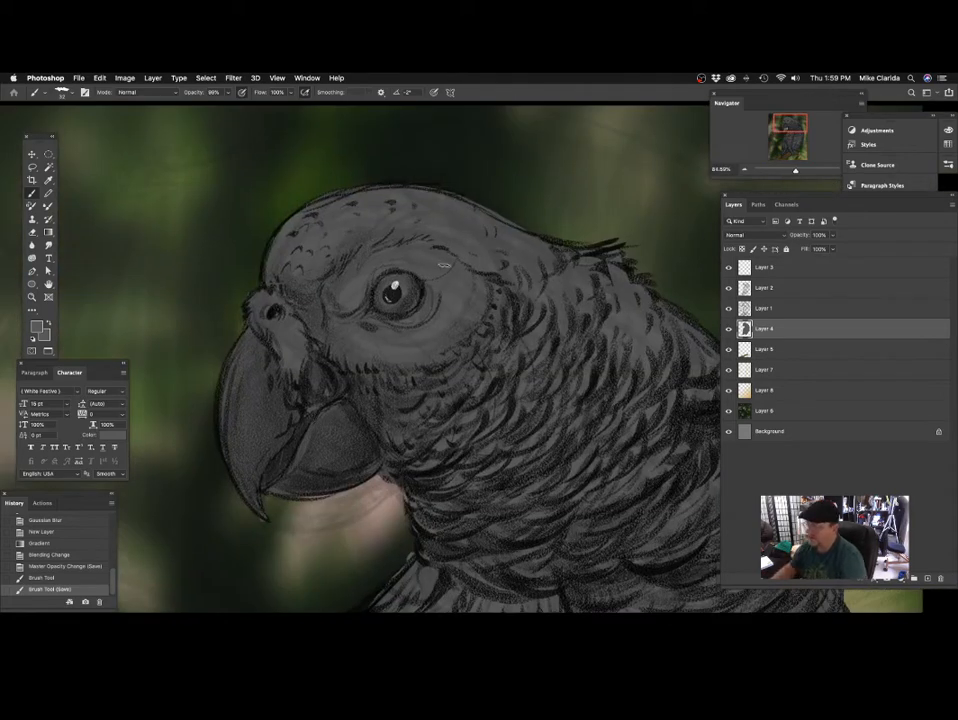
left_click(37, 327)
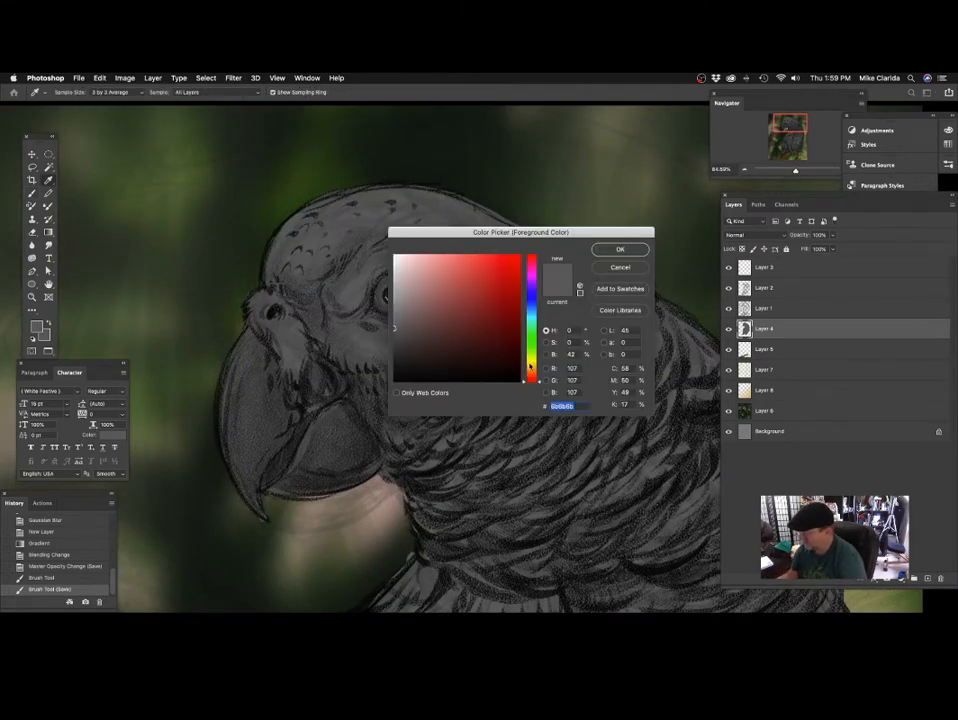
left_click(530, 366)
left_click(478, 284)
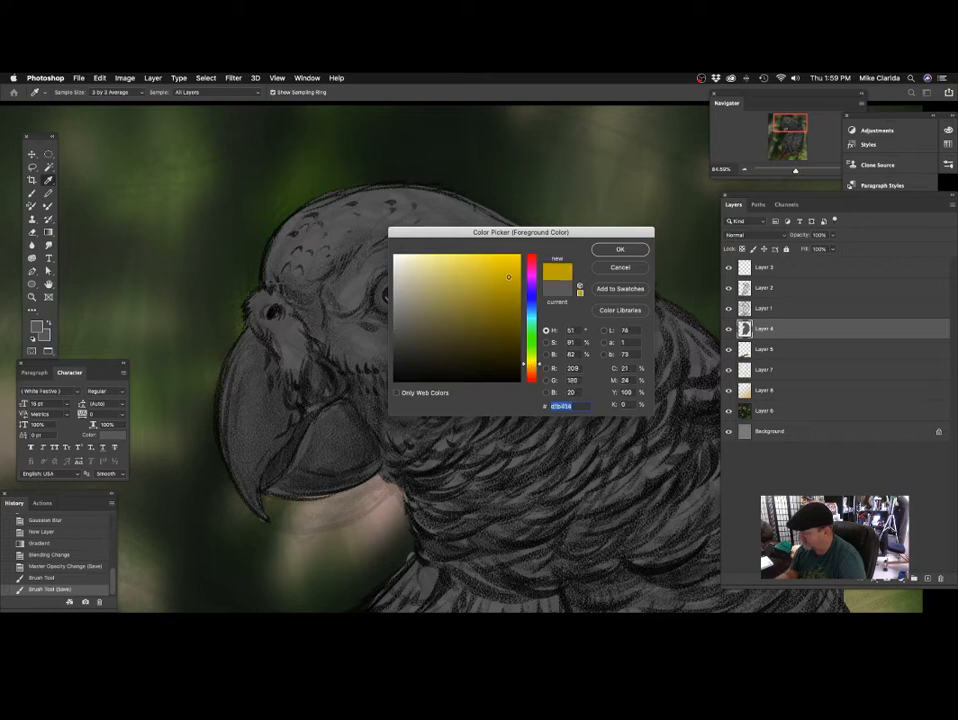
mouse_move(474, 282)
left_mouse_down()
mouse_move(450, 279)
mouse_move(402, 304)
mouse_move(385, 300)
left_mouse_up()
key("Return")
Paint the parrot's iris yellow with a 28 px brush and darken the pupil with a near-black olive.
key("b")
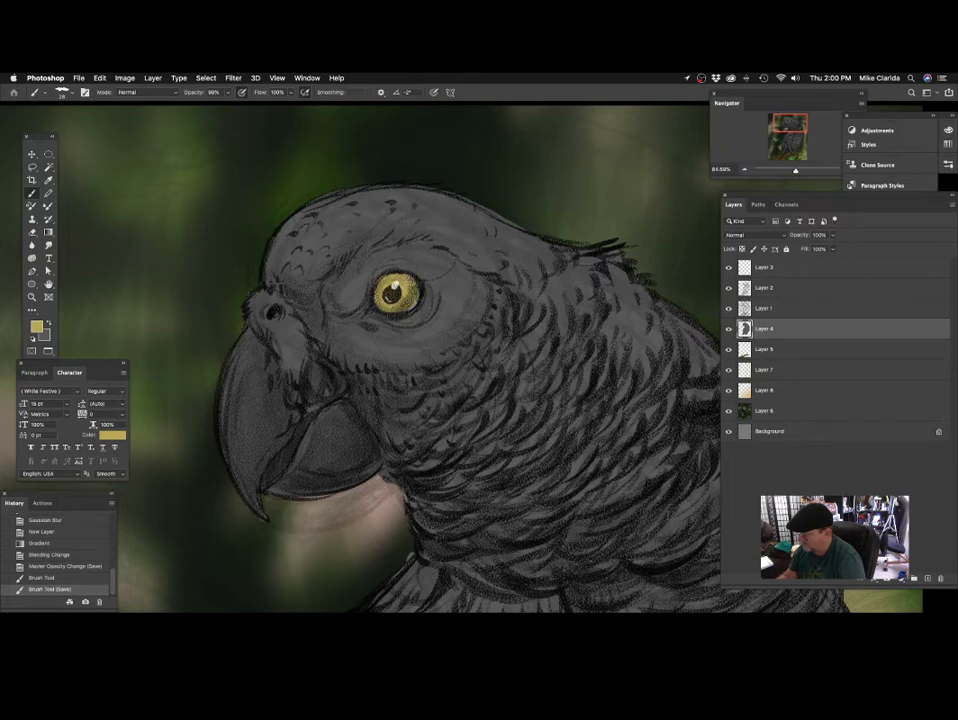
mouse_move(391, 295)
left_mouse_down()
mouse_move(387, 303)
mouse_move(404, 290)
mouse_move(390, 279)
mouse_move(391, 299)
left_mouse_up()
scroll(387, 303, "up", 5)
left_click(397, 289, "alt")
left_click_drag(472, 330, 395, 387)
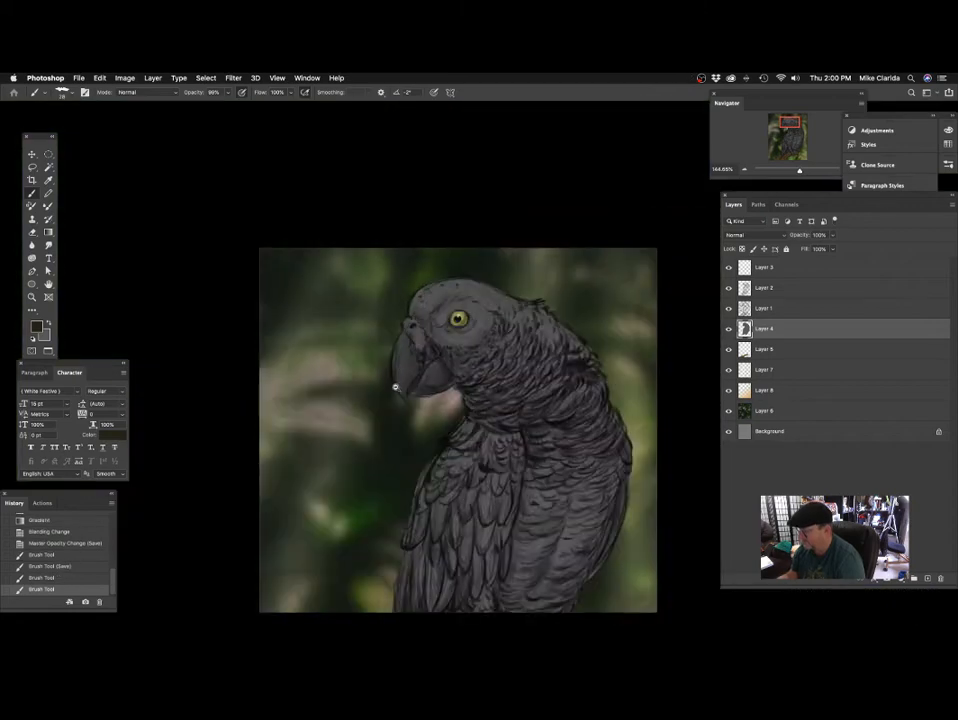
Sample yellow from the iris and paint a broad 101 px stroke across the parrot's throat, wing edge and adjoining background on Layer 4.
scroll(455, 349, "up", 2)
scroll(403, 323, "up", 4)
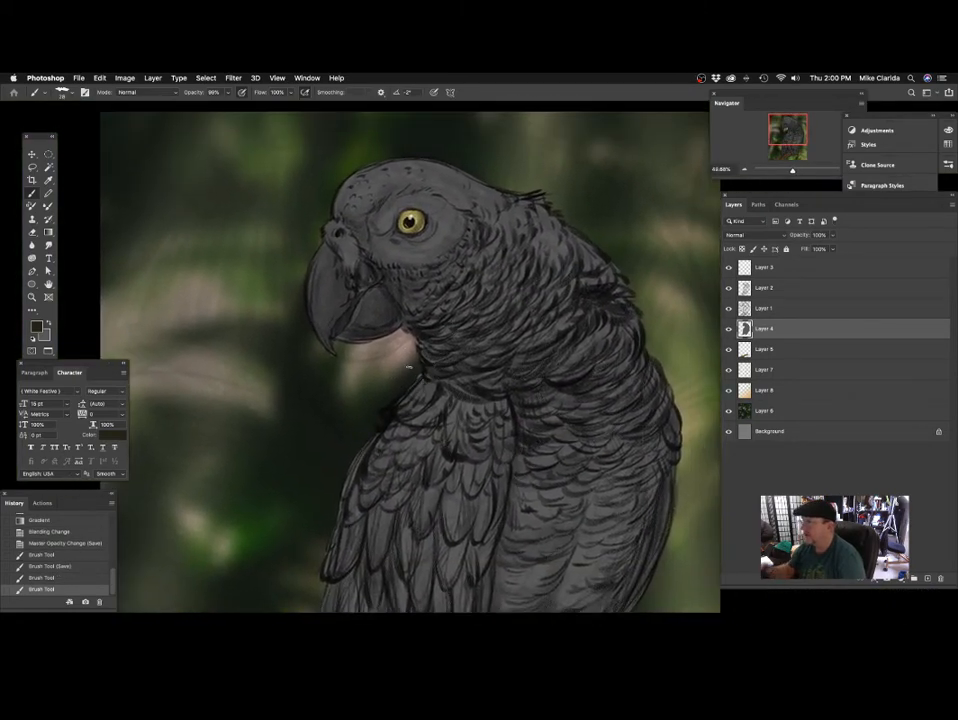
scroll(406, 368, "right", 3)
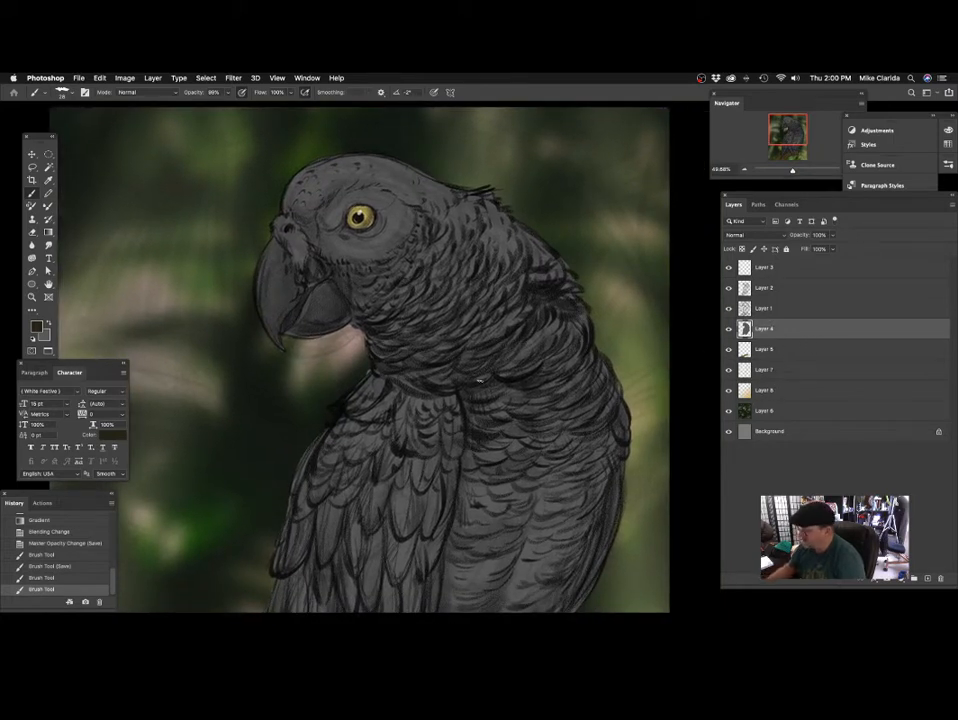
scroll(480, 376, "down", 3)
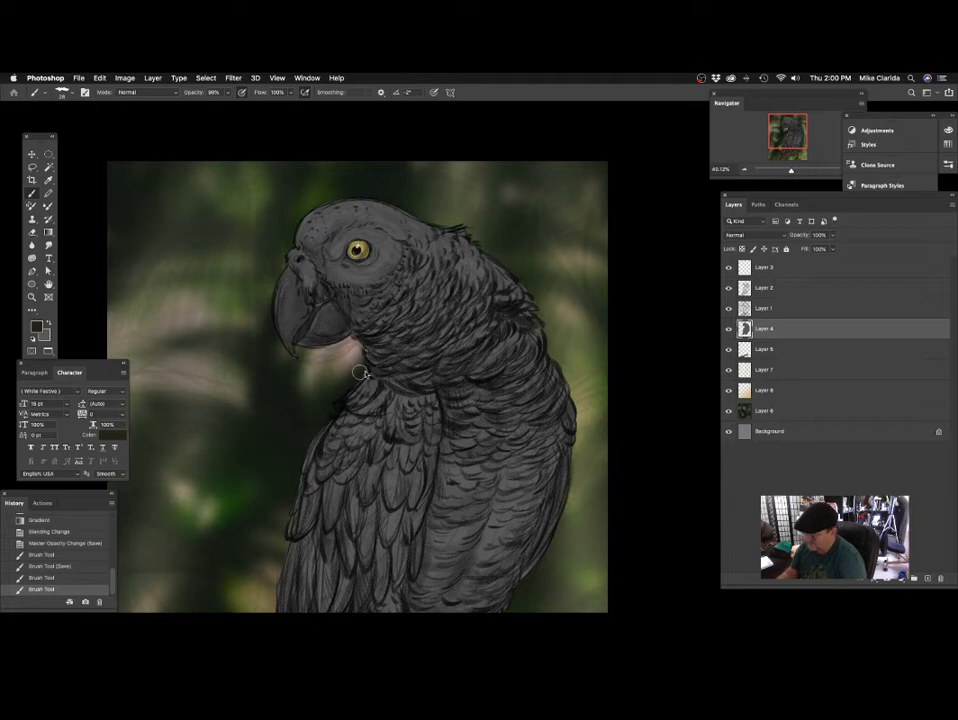
left_click_drag(397, 328, 354, 406)
key("super+z")
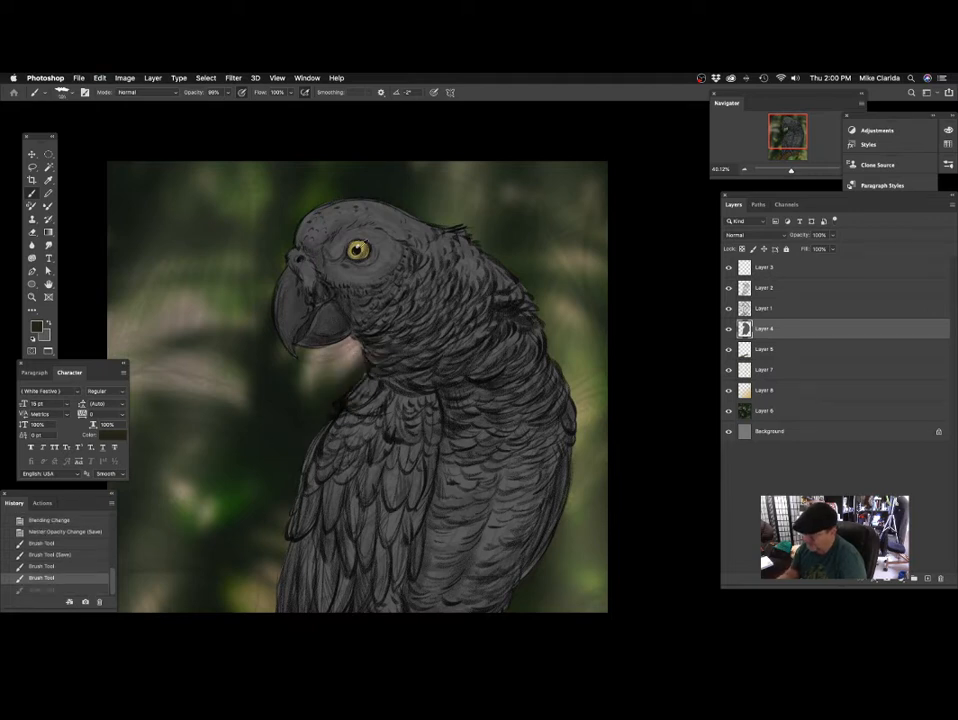
left_click(361, 244, "alt")
mouse_move(396, 358)
left_mouse_down()
mouse_move(322, 414)
mouse_move(375, 342)
mouse_move(341, 396)
mouse_move(322, 465)
left_mouse_up()
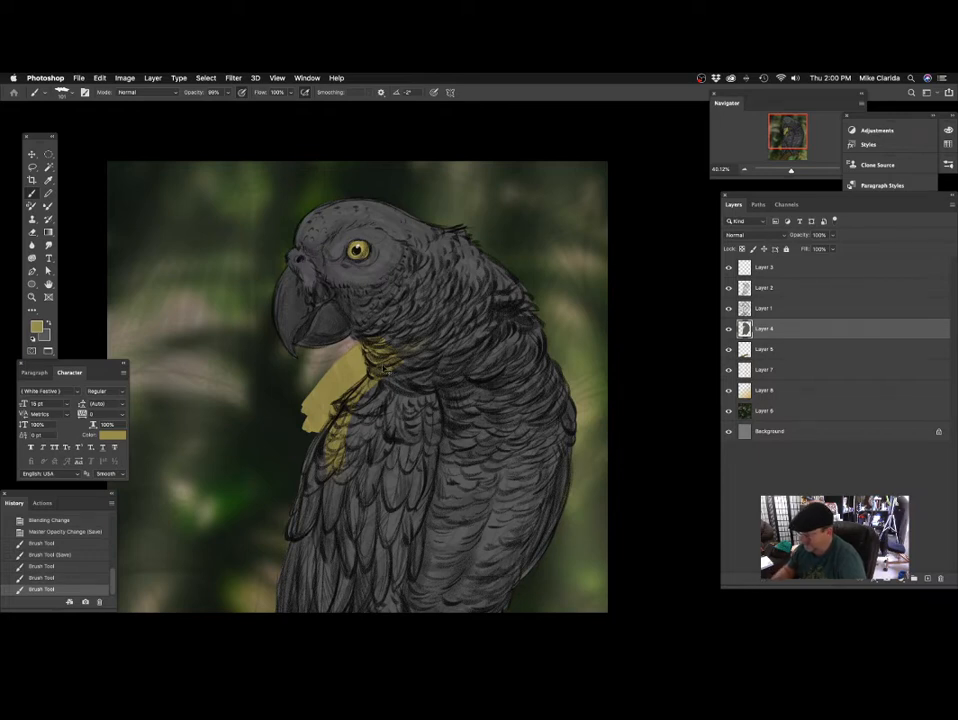
Undo the broad yellow stroke and check Layer 4's content by hiding and showing it.
key("super+z")
left_click(729, 329)
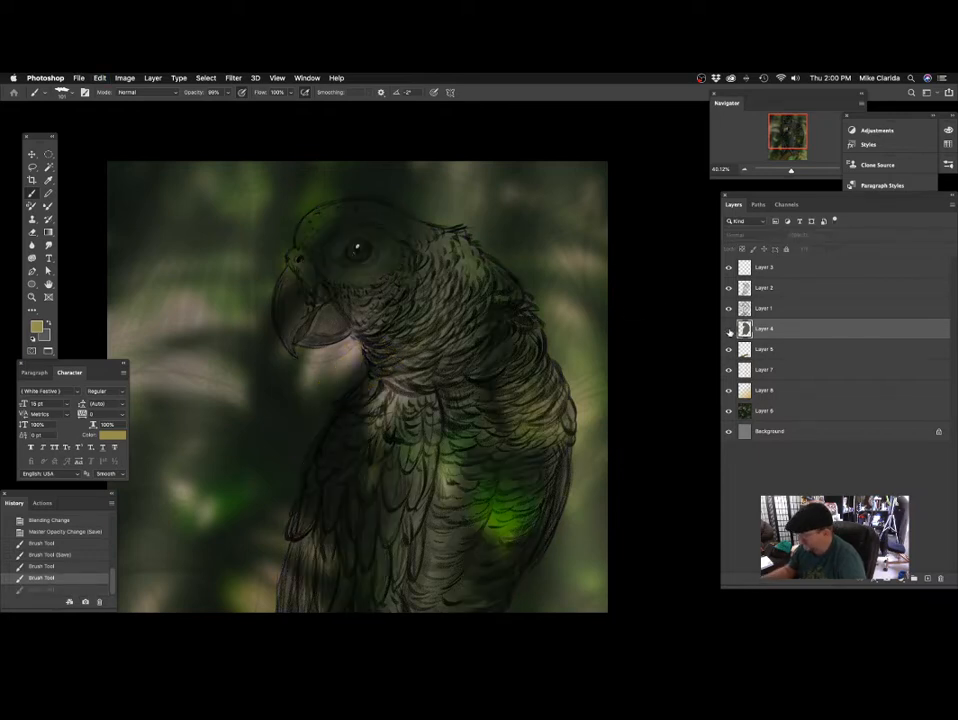
left_click(729, 329)
Load the outline of Layer 4's painted pixels as a selection, then deselect it.
left_click(744, 328, "super")
scroll(513, 314, "down", 5)
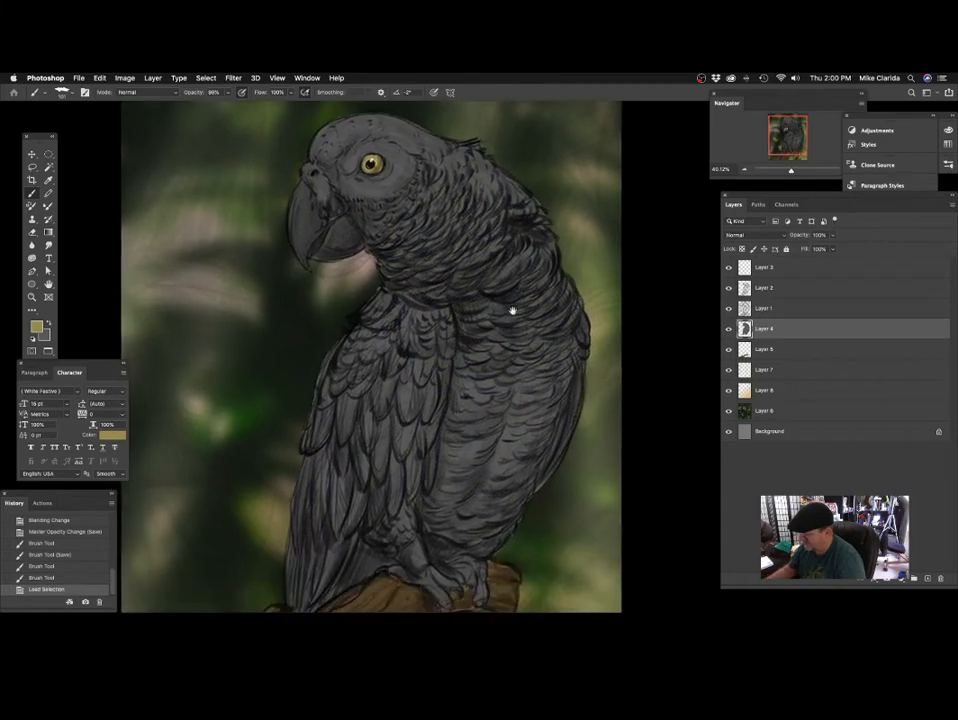
scroll(500, 350, "up", 4)
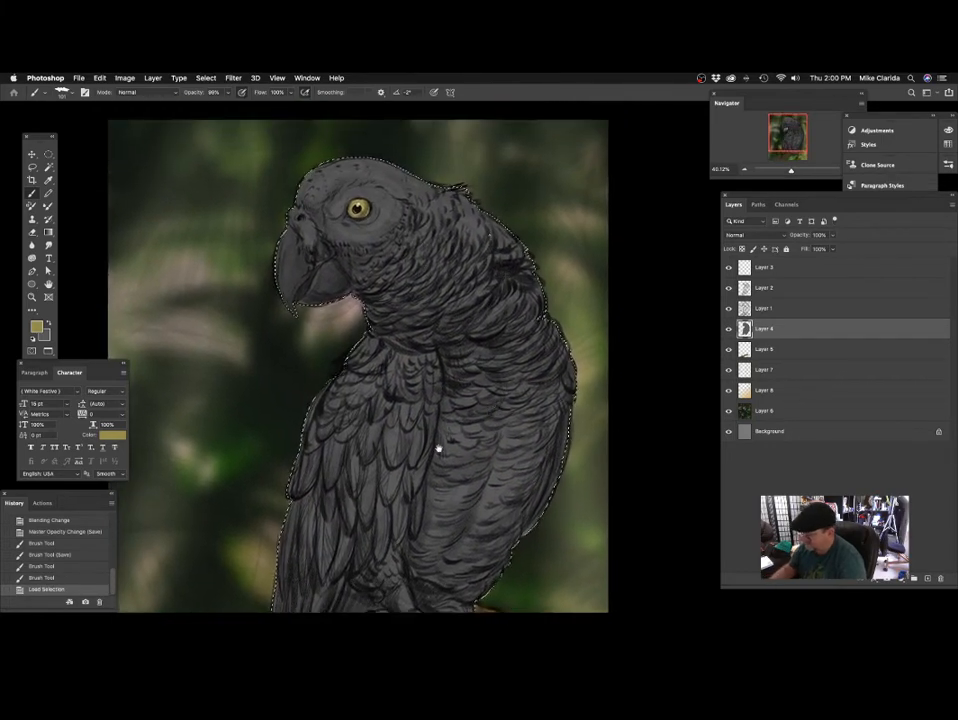
scroll(439, 437, "down", 1)
key("super+d")
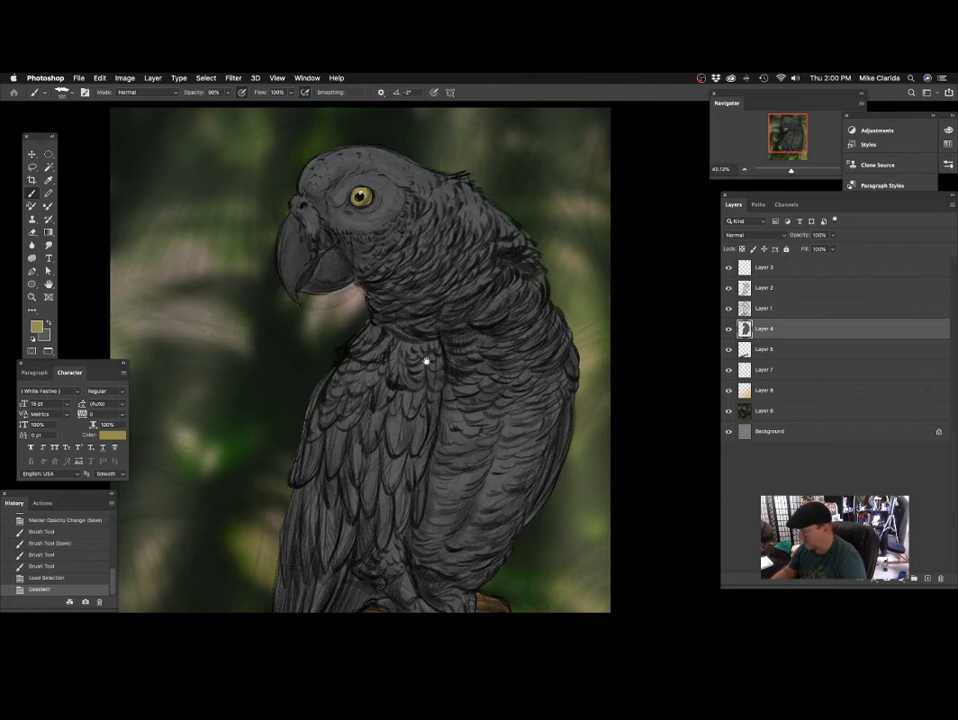
scroll(428, 363, "down", 5)
scroll(480, 333, "up", 2)
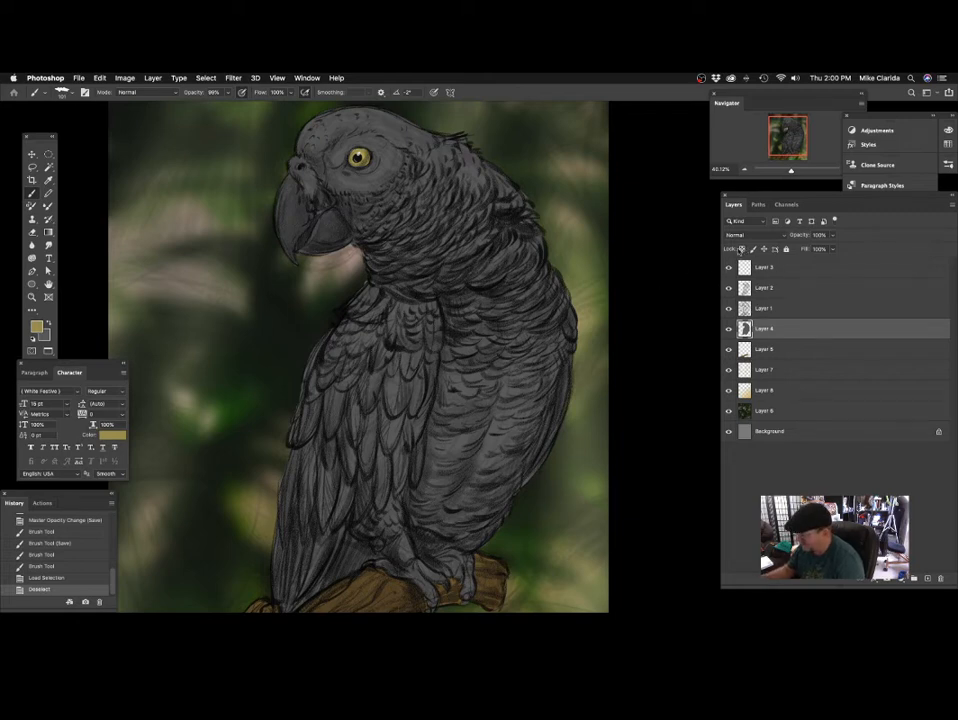
Lock the transparent pixels of Layer 4 so painting stays inside the parrot's silhouette.
key("super+slash")
scroll(573, 336, "up", 2)
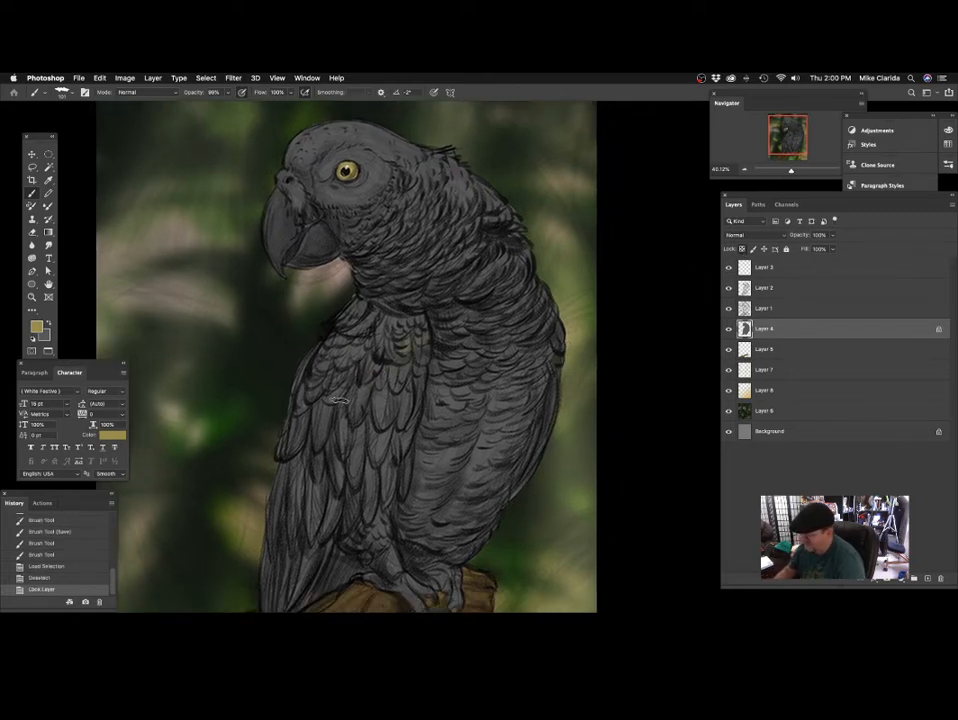
Try a broad yellow stroke across the parrot's wing, throat and lower beak on the locked layer, and undo it.
mouse_move(410, 342)
left_mouse_down()
mouse_move(290, 440)
mouse_move(282, 421)
mouse_move(380, 300)
mouse_move(395, 250)
mouse_move(313, 263)
mouse_move(292, 240)
left_mouse_up()
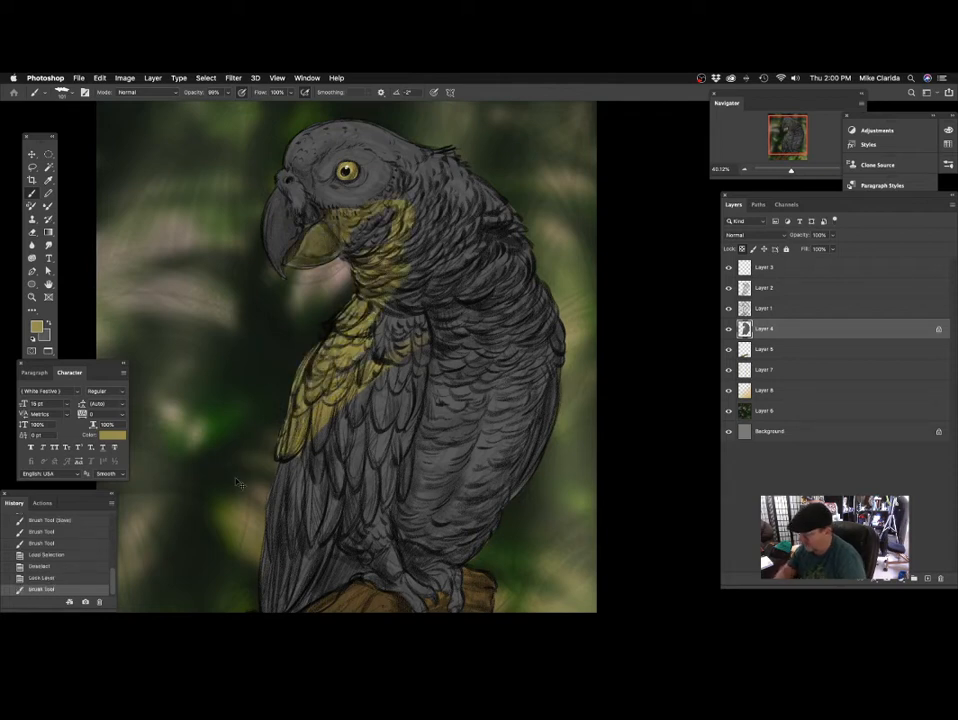
key("super+z")
scroll(468, 385, "up", 2)
scroll(508, 305, "left", 2)
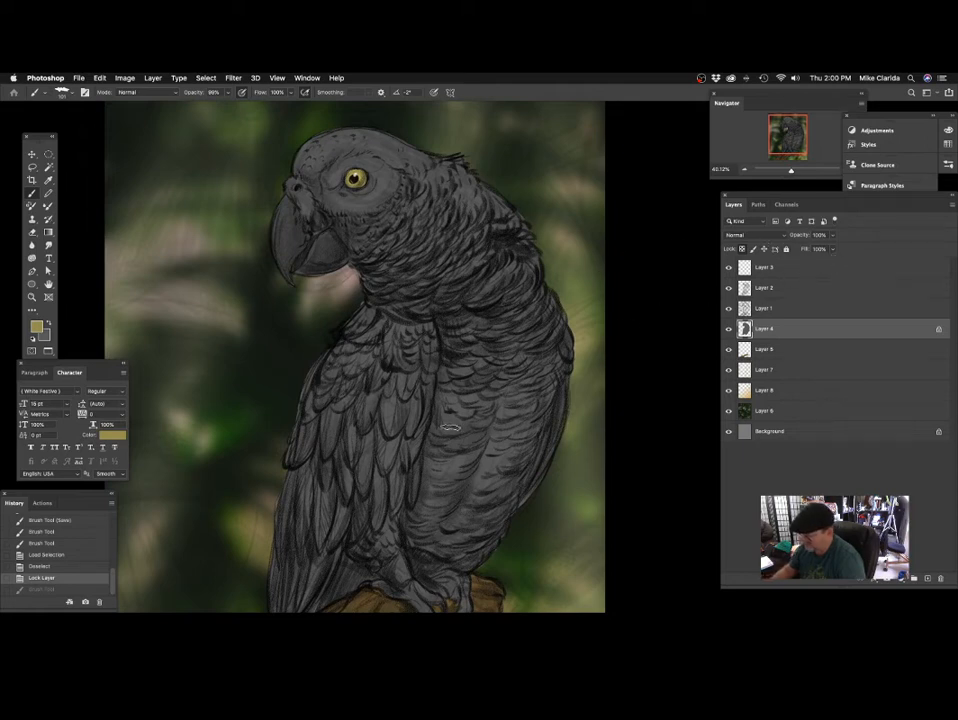
scroll(448, 431, "up", 3)
scroll(448, 431, "right", 2)
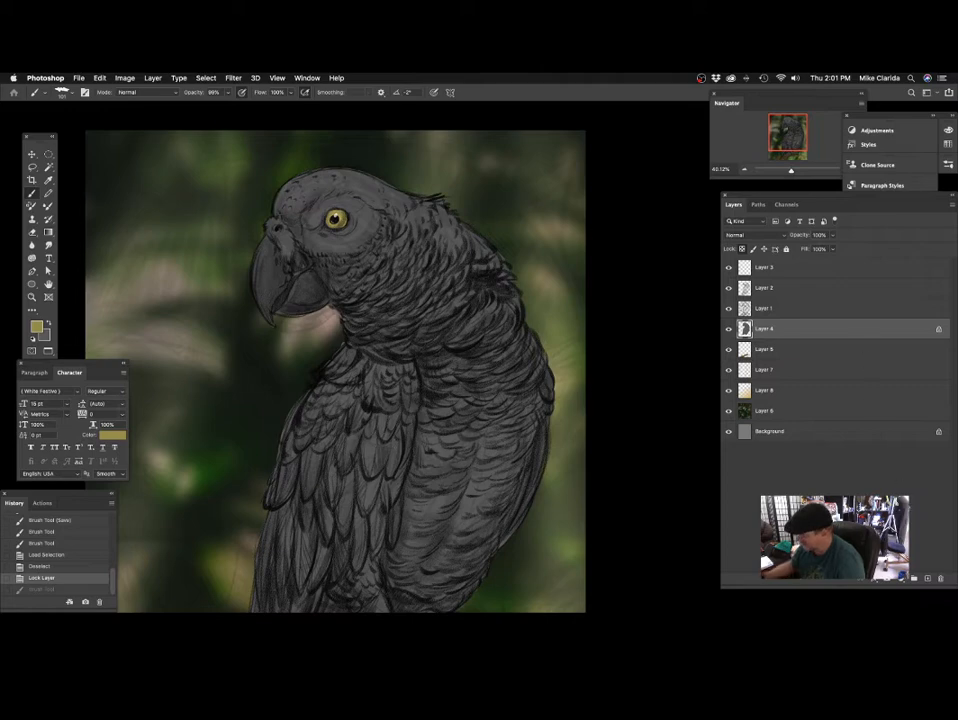
Create a new layer directly above Layer 4 and clip it to Layer 4 with a clipping mask.
left_click(930, 579)
right_click(857, 337)
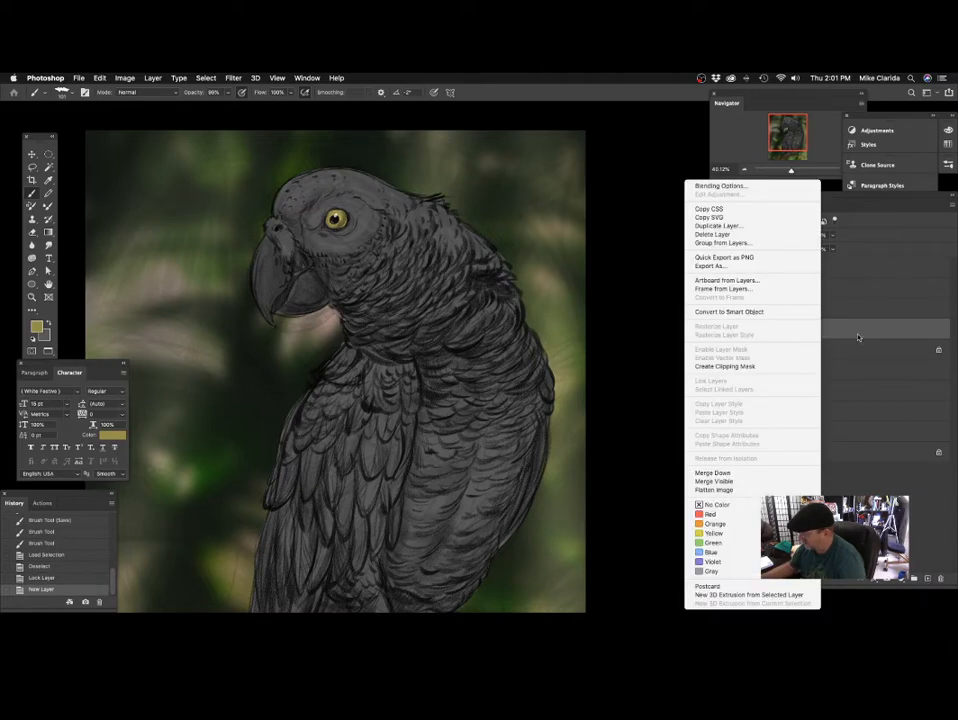
left_click(777, 168)
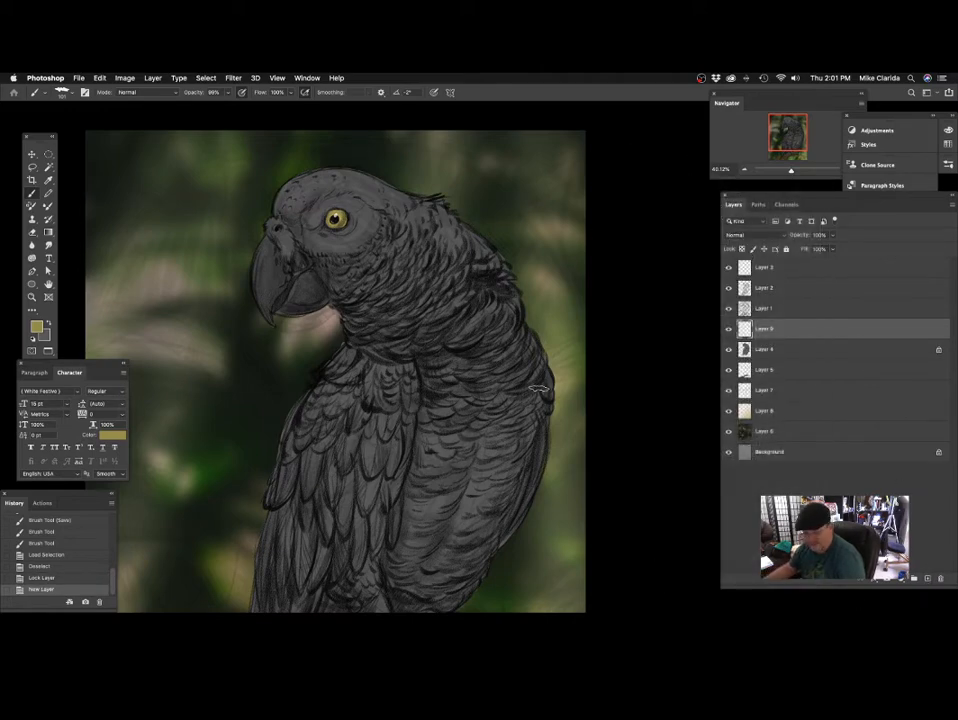
right_click(812, 325)
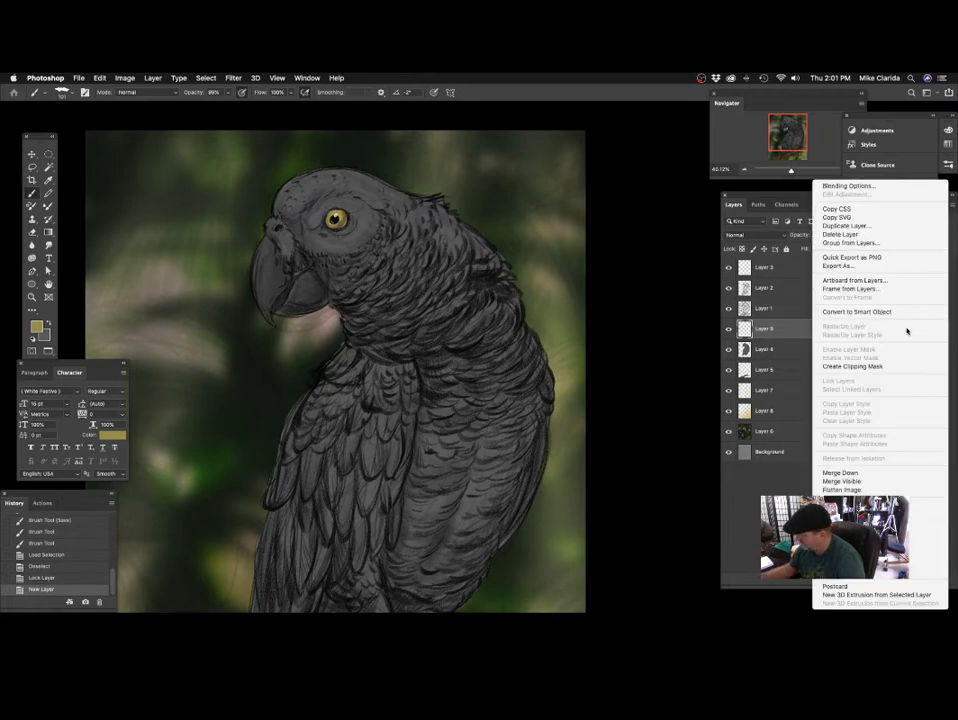
left_click(870, 366)
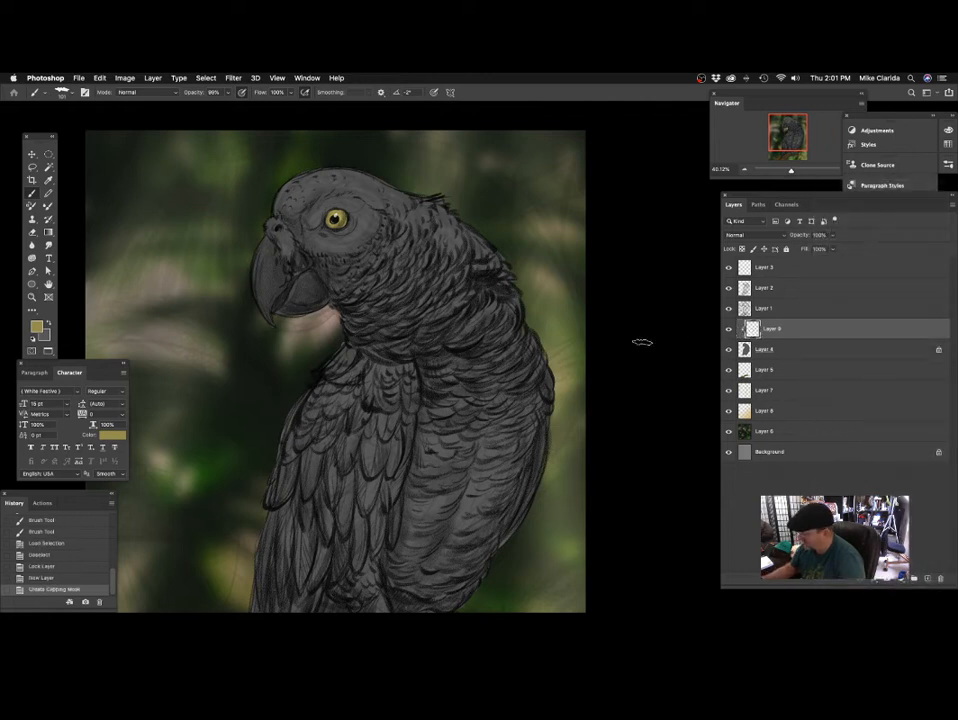
Paint a yellow test patch over the parrot's back on the clipped layer, toggle its visibility, and delete the layer.
mouse_move(500, 310)
left_mouse_down()
mouse_move(469, 360)
mouse_move(500, 358)
mouse_move(504, 385)
mouse_move(545, 375)
mouse_move(503, 451)
mouse_move(475, 400)
mouse_move(430, 380)
left_mouse_up()
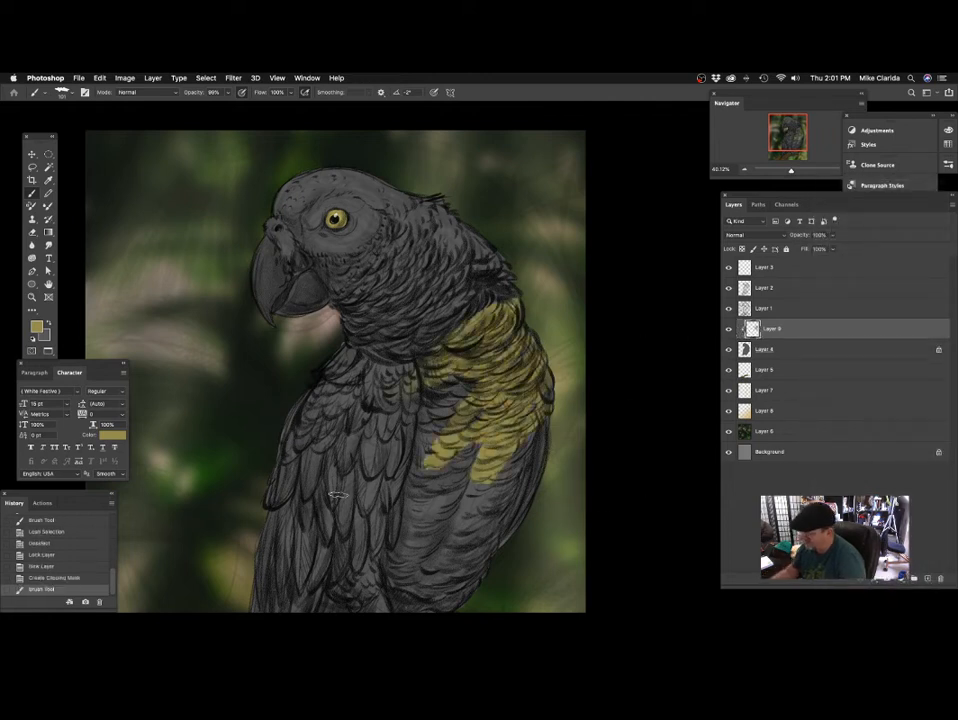
left_click(729, 330)
left_click(729, 330)
left_click(729, 330)
left_click(729, 330)
left_click(729, 331)
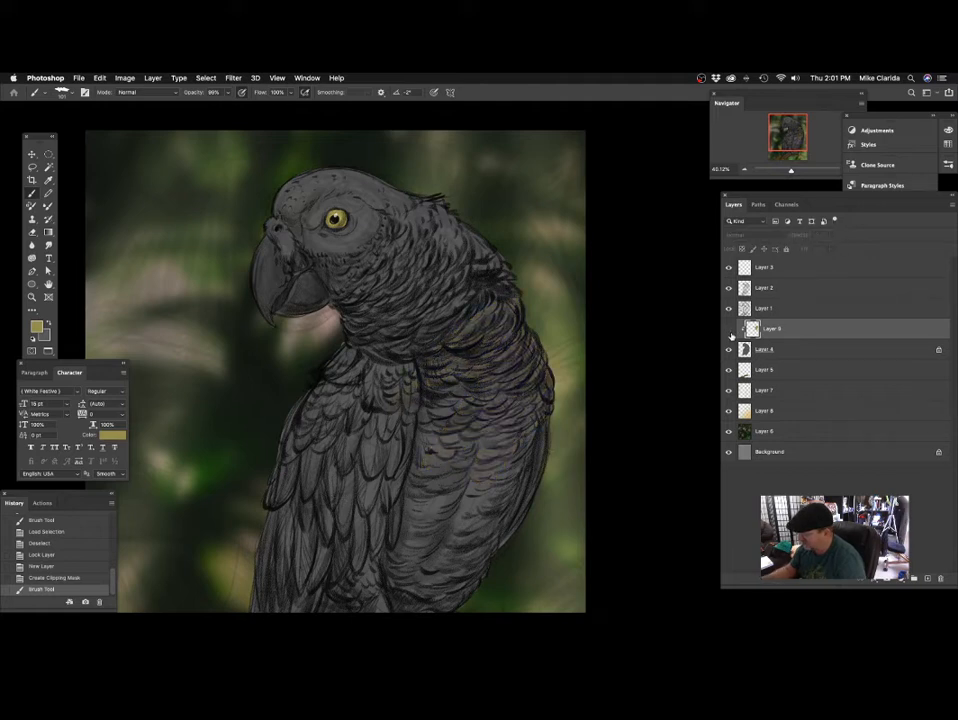
left_click(729, 331)
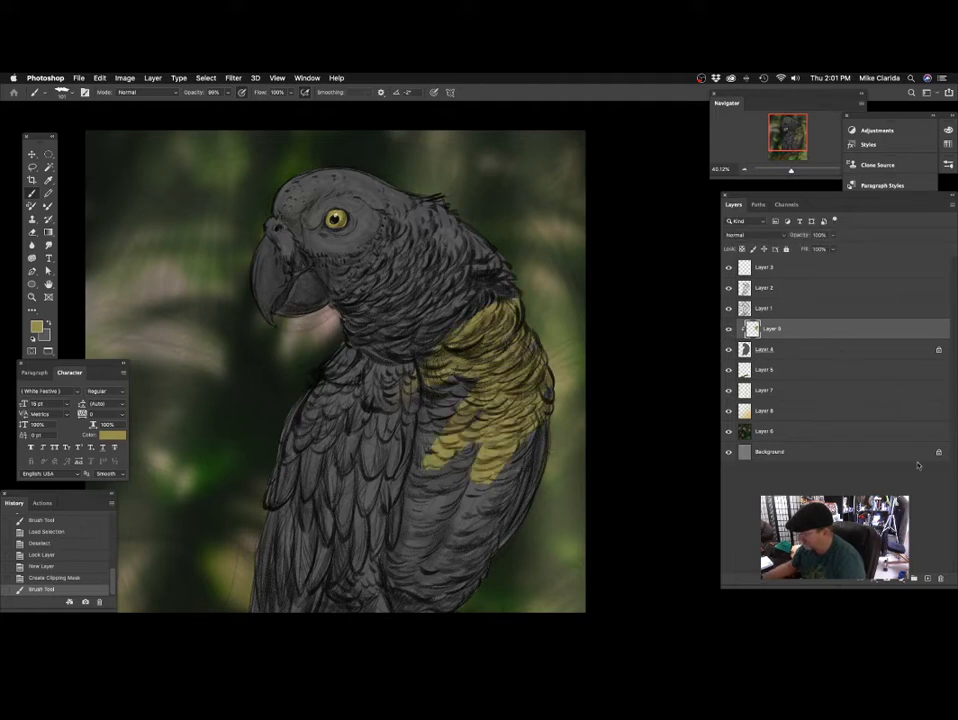
key("Delete")
Sample the grey of the parrot's forehead and shift the foreground colour to a muted violet, #6d638b.
left_click_drag(536, 388, 509, 396)
left_click_drag(454, 342, 473, 357)
left_click_drag(359, 259, 401, 267)
scroll(399, 267, "up", 3)
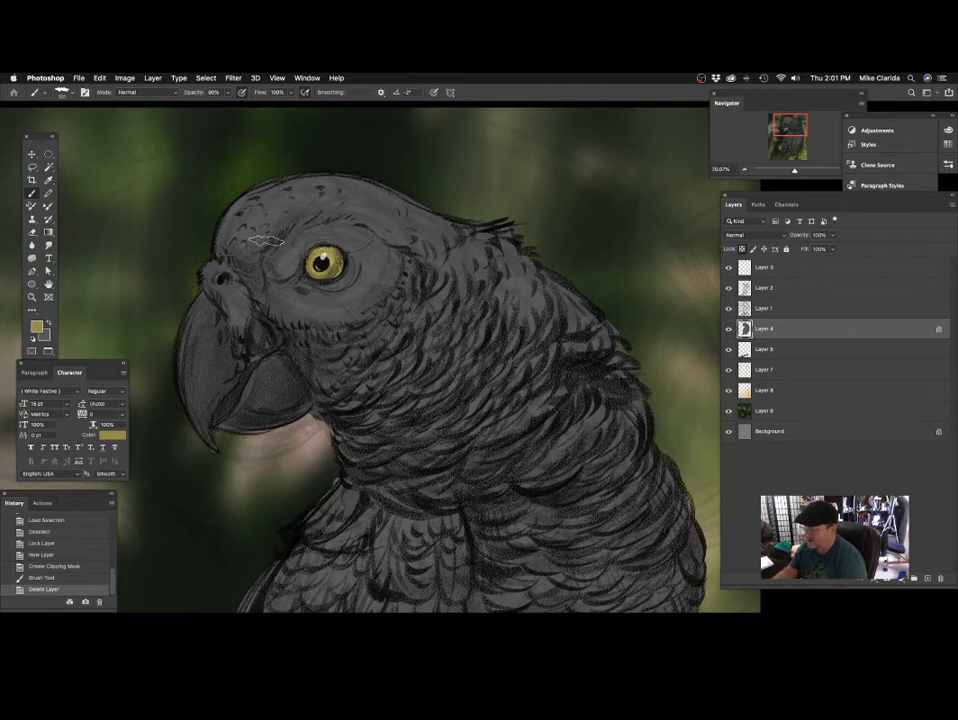
scroll(378, 261, "up", 1)
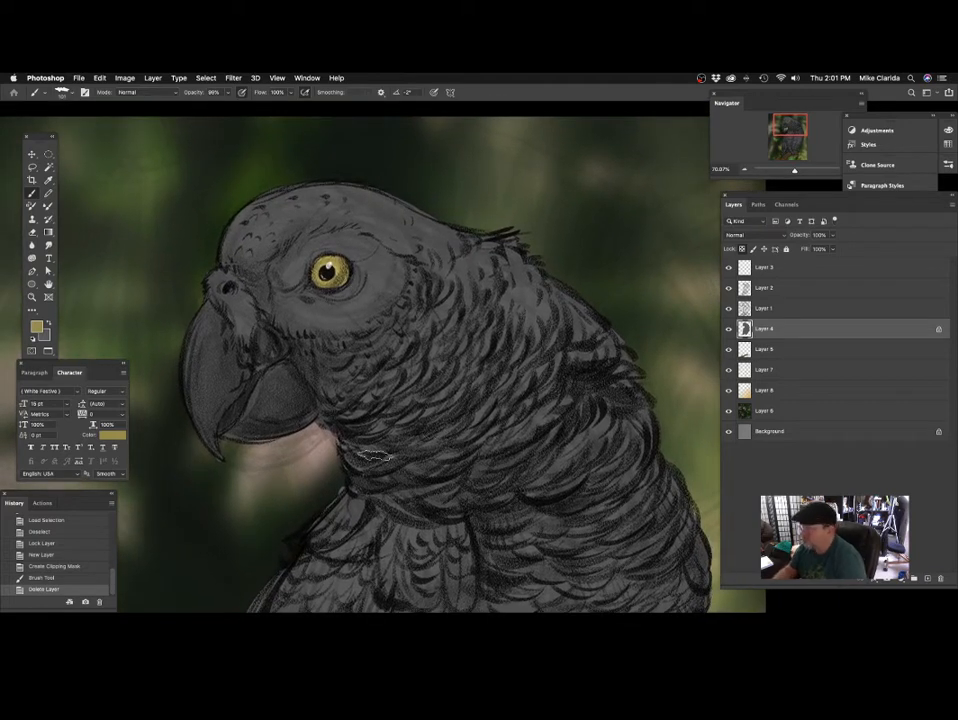
left_click(263, 229, "alt")
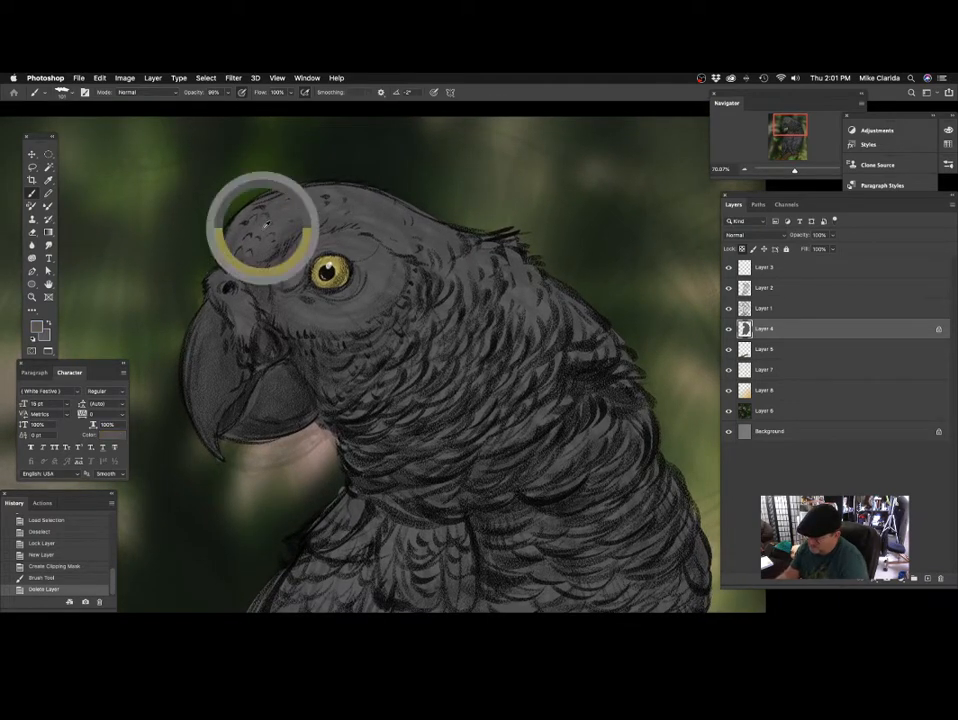
left_click(37, 326)
left_click_drag(531, 380, 531, 294)
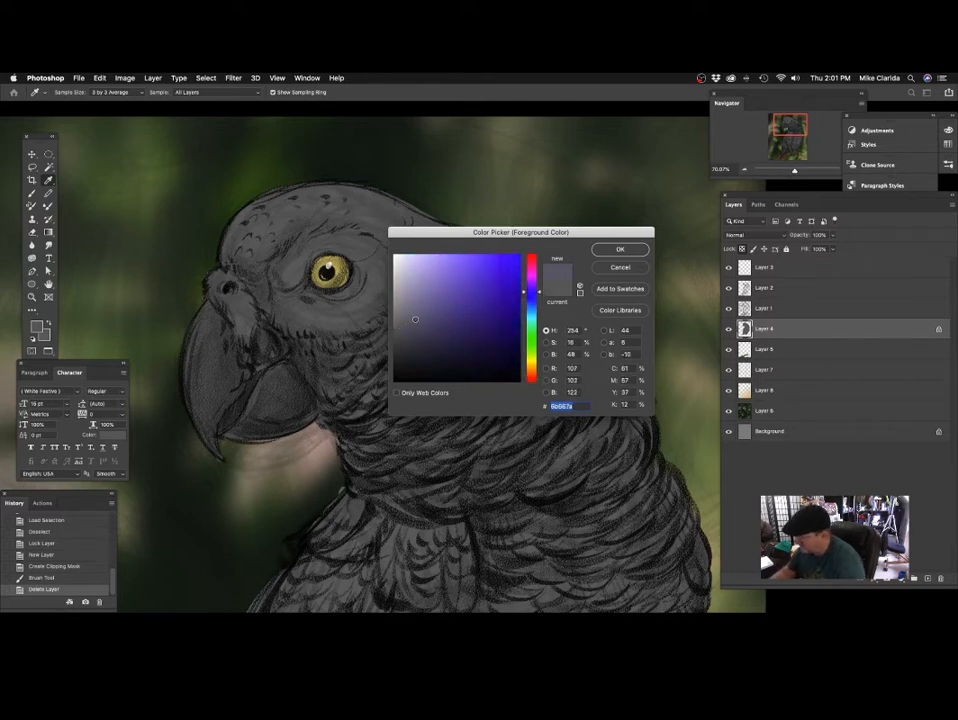
left_click_drag(415, 319, 422, 313)
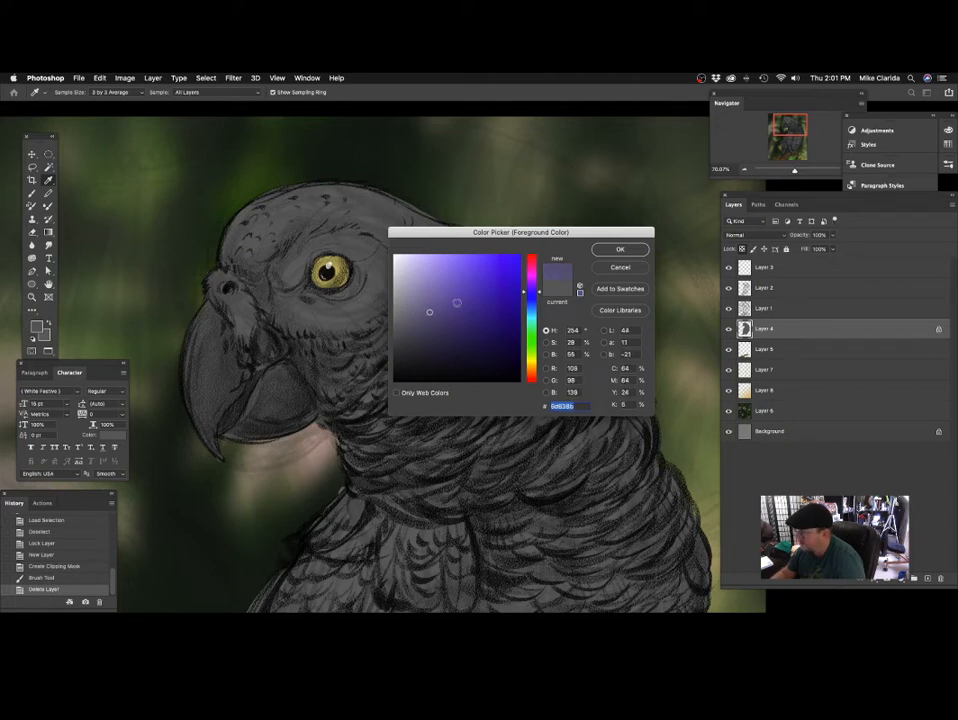
left_click(620, 249)
Try a violet brush stroke over the parrot's forehead, and undo it.
key("b")
scroll(443, 321, "up", 5)
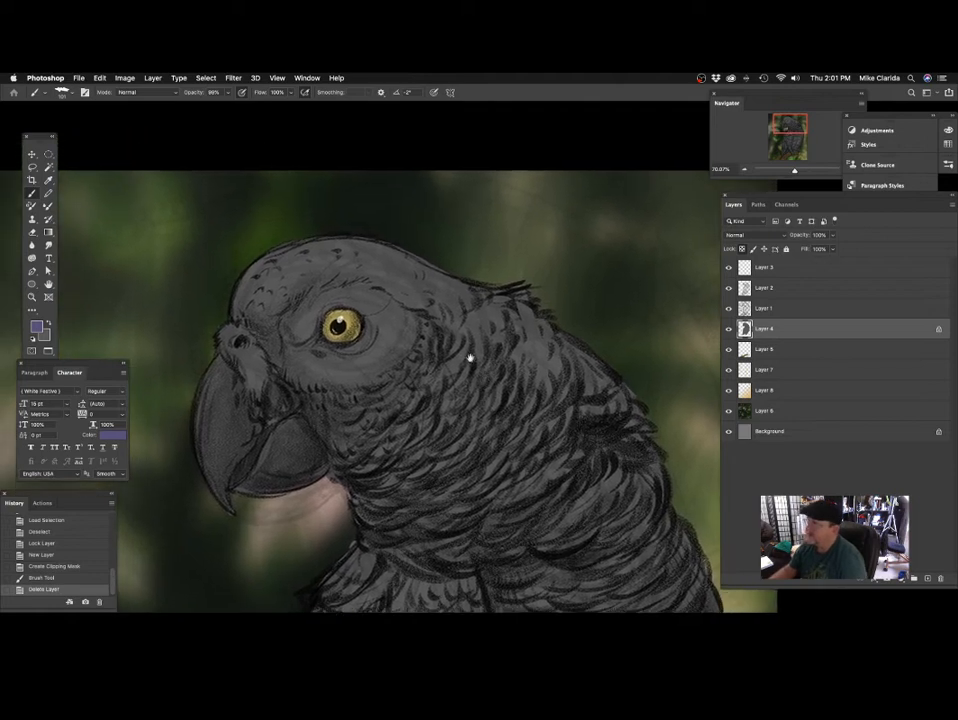
left_click_drag(298, 268, 271, 309)
key("super+z")
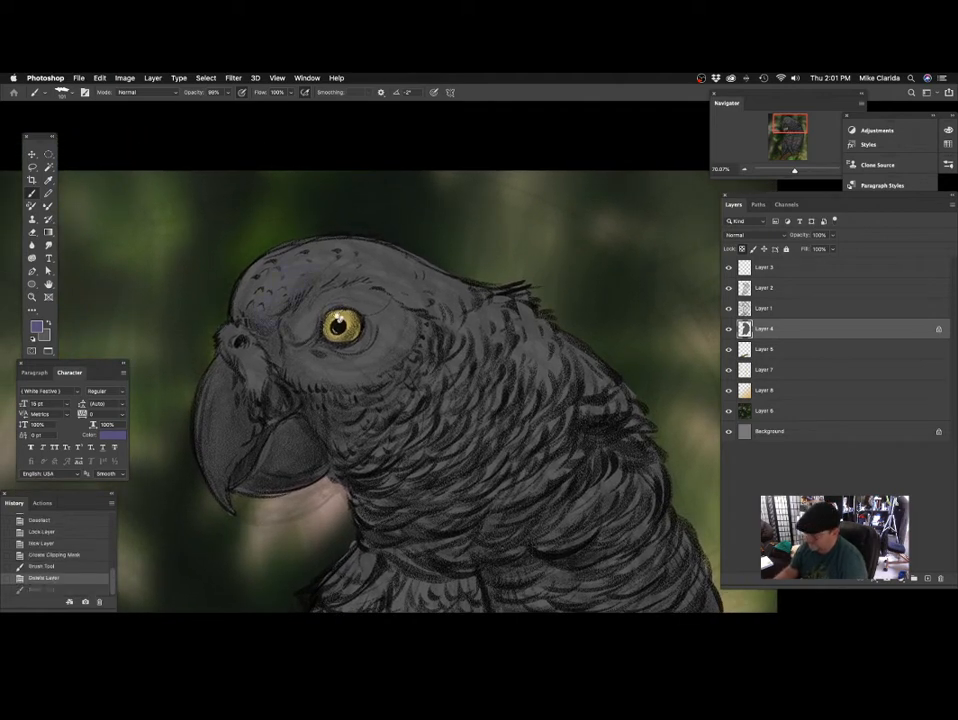
left_click_drag(347, 305, 350, 309)
Lower the brush opacity to about 59% and dab the violet onto the parrot's face near the beak.
left_click(228, 93)
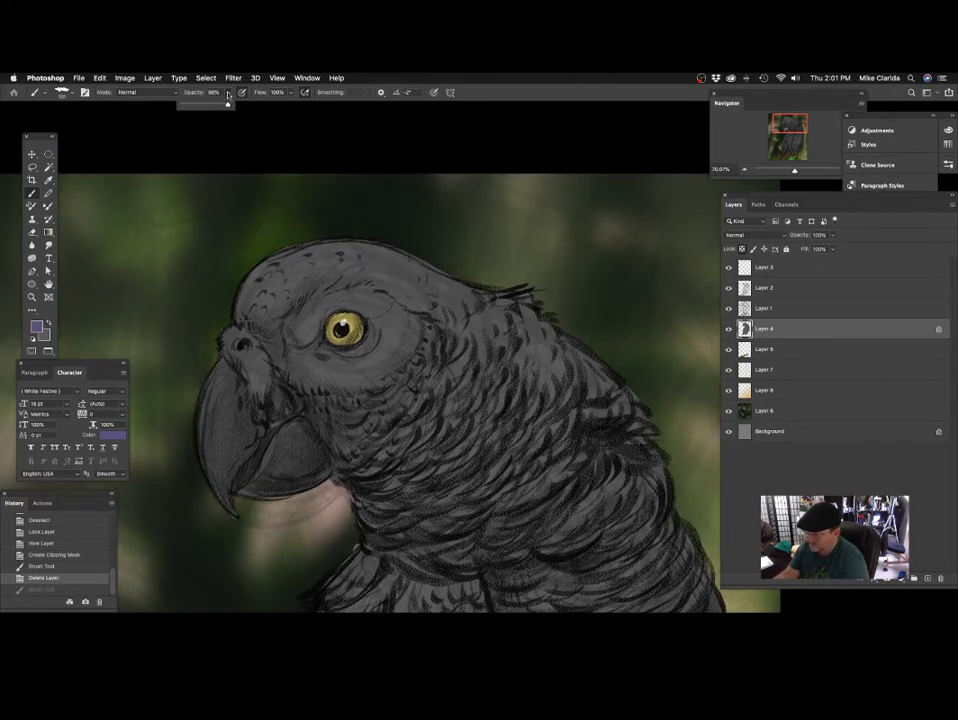
left_click_drag(224, 107, 227, 107)
left_click(253, 381)
scroll(287, 368, "down", 3)
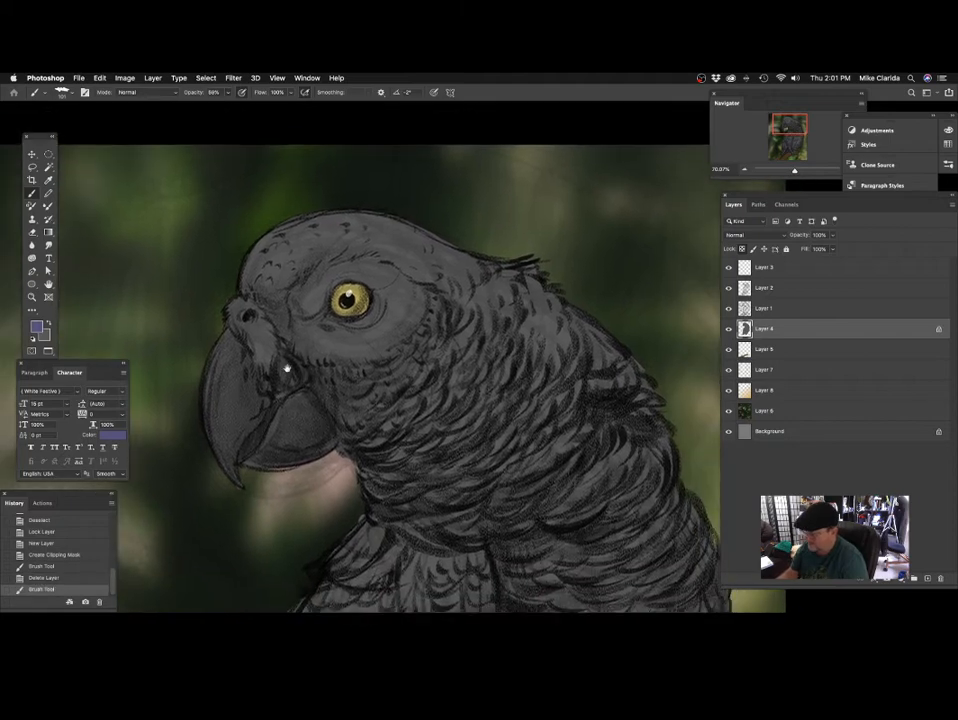
scroll(311, 313, "right", 2)
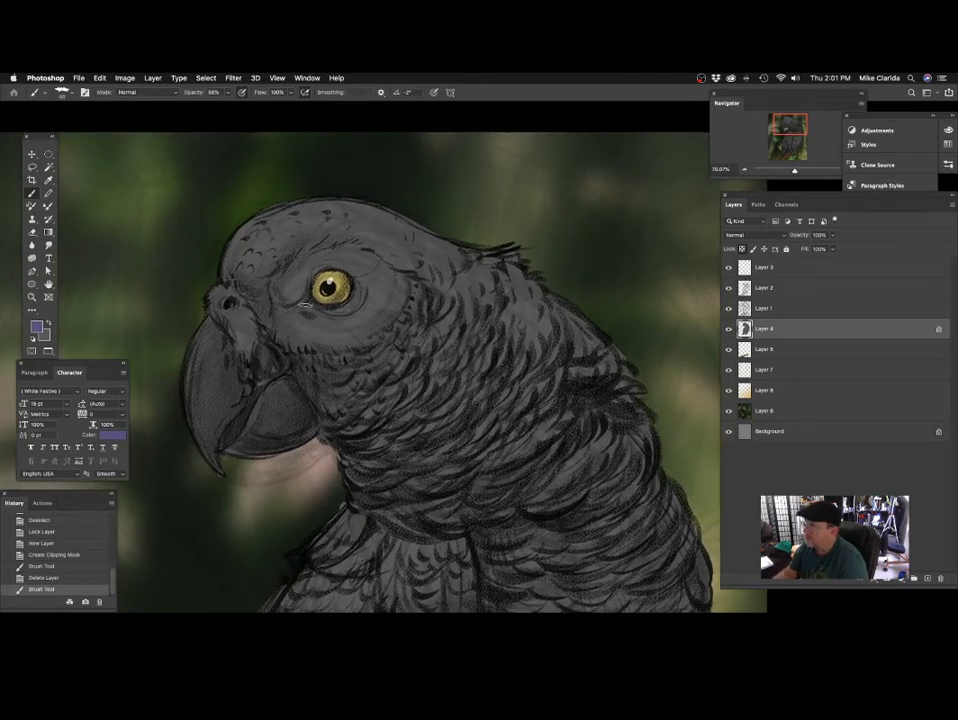
Sample the grey below the parrot's eye and shift the foreground colour to a muted teal, #5f7671.
left_click(36, 327)
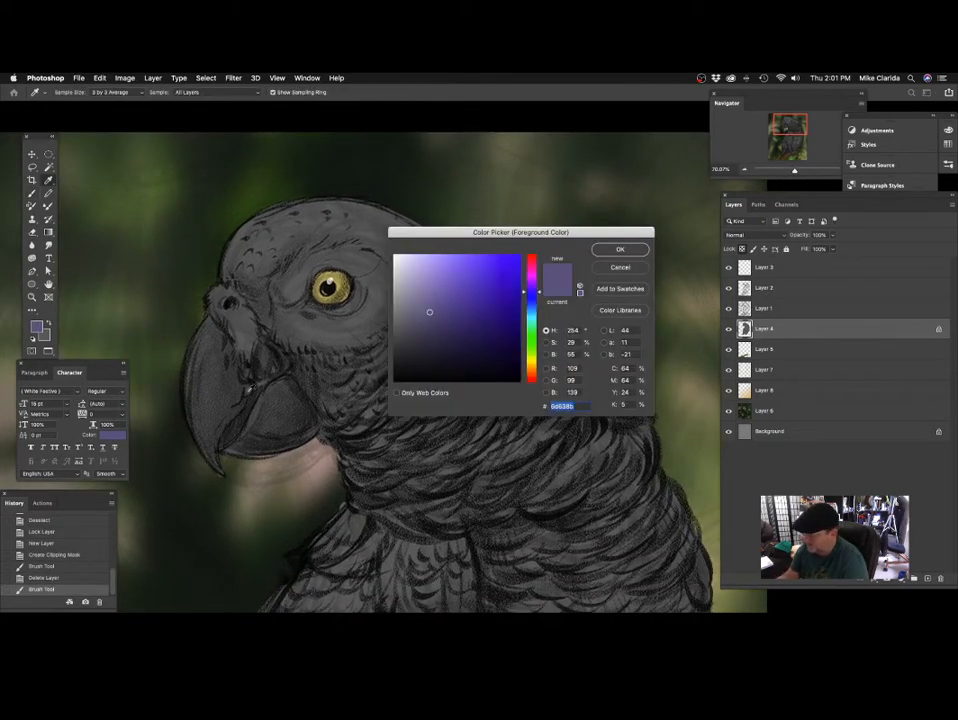
left_click(340, 332)
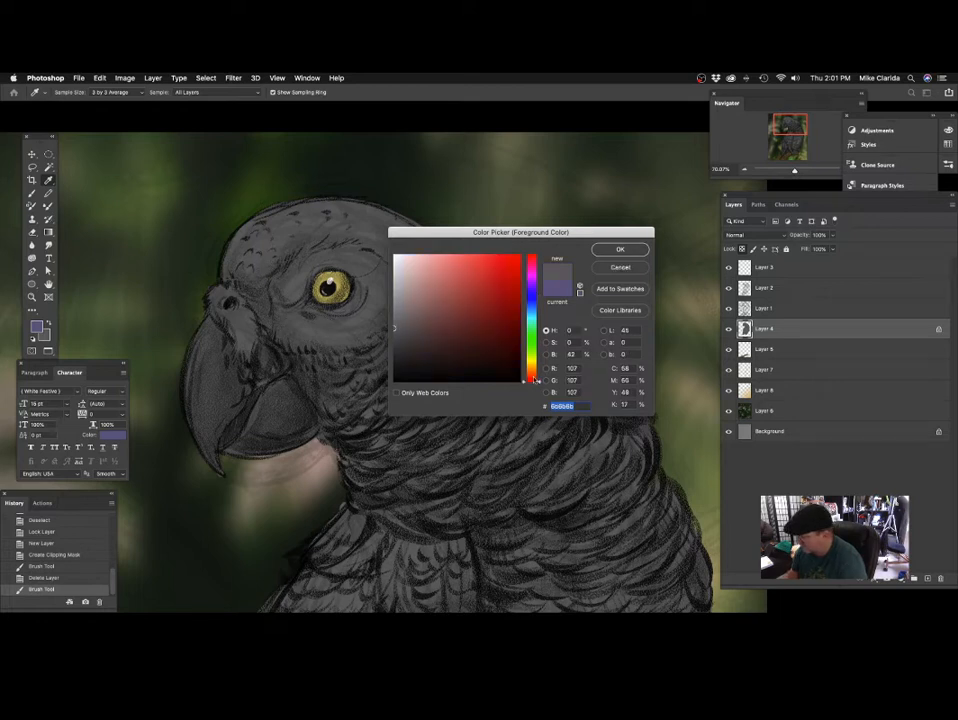
left_click_drag(534, 379, 534, 321)
left_click(428, 320)
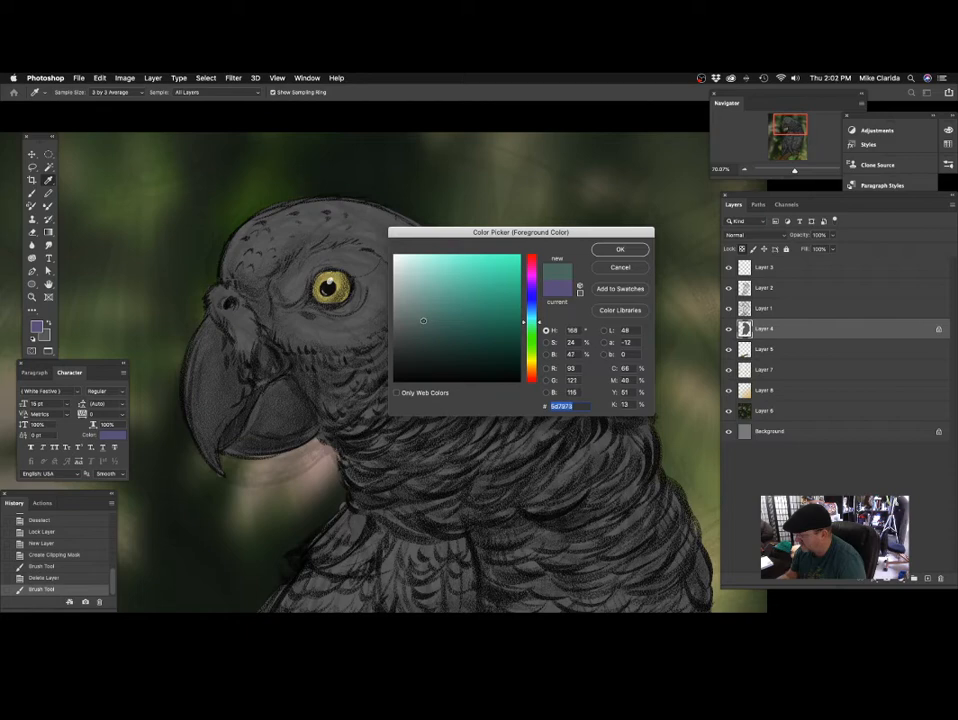
left_click(620, 250)
Paint a soft teal tint over the parrot's cheek below and behind the eye with a 70 px brush.
key("b")
scroll(454, 317, "down", 3)
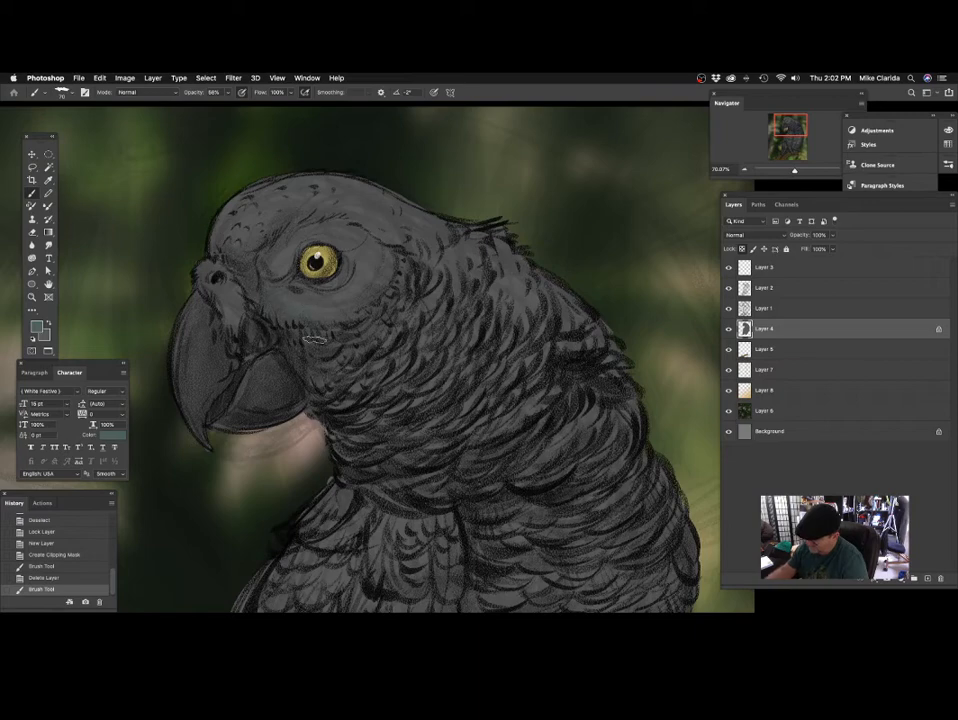
mouse_move(371, 346)
left_mouse_down()
mouse_move(364, 296)
mouse_move(395, 311)
mouse_move(393, 275)
left_mouse_up()
key("space")
mouse_move(469, 265)
left_mouse_down()
mouse_move(498, 276)
mouse_move(472, 319)
mouse_move(474, 304)
left_mouse_up()
Set the foreground colour to a light warm grey, #9f9d91.
left_click(37, 327)
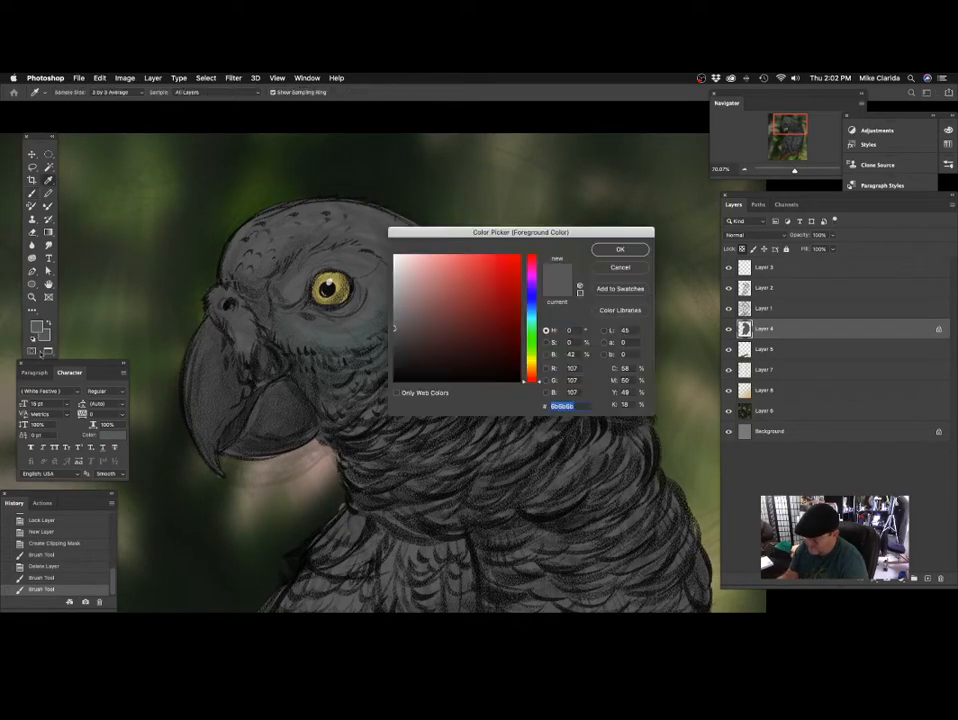
left_click(294, 240)
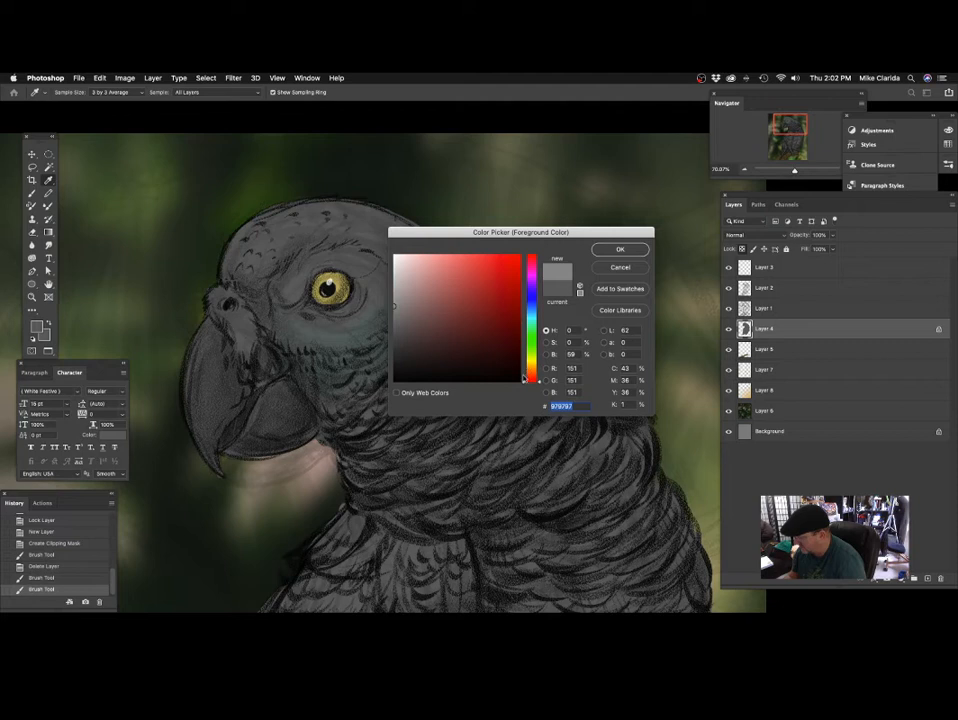
left_click_drag(524, 378, 528, 366)
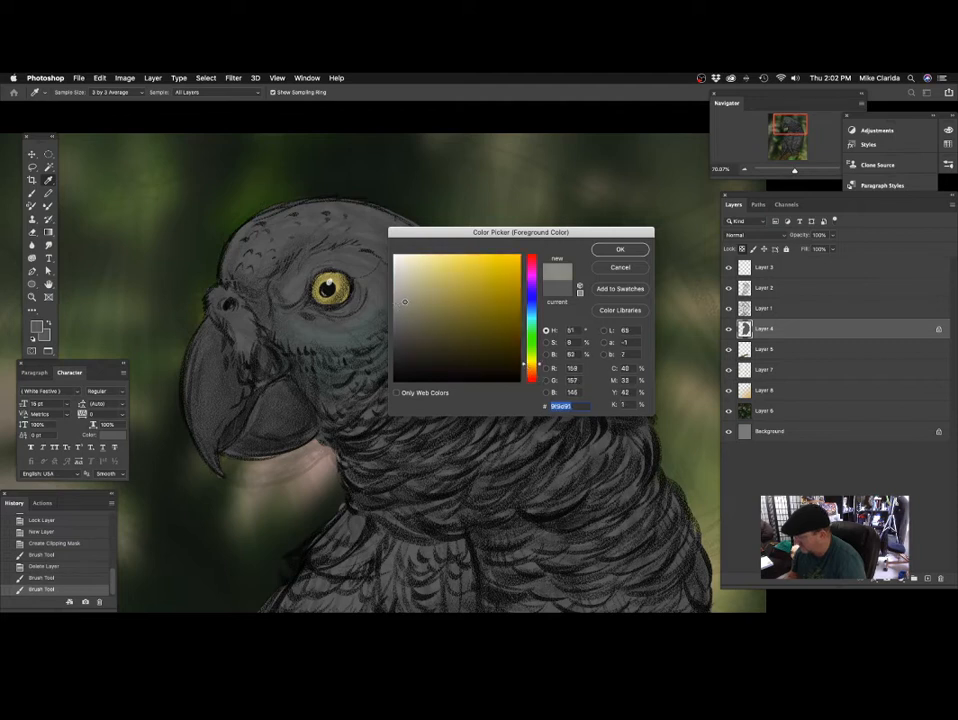
key("Return")
Paint the bare skin around the parrot's eye in the light warm grey with a 60 px brush.
key("b")
scroll(288, 290, "up", 2)
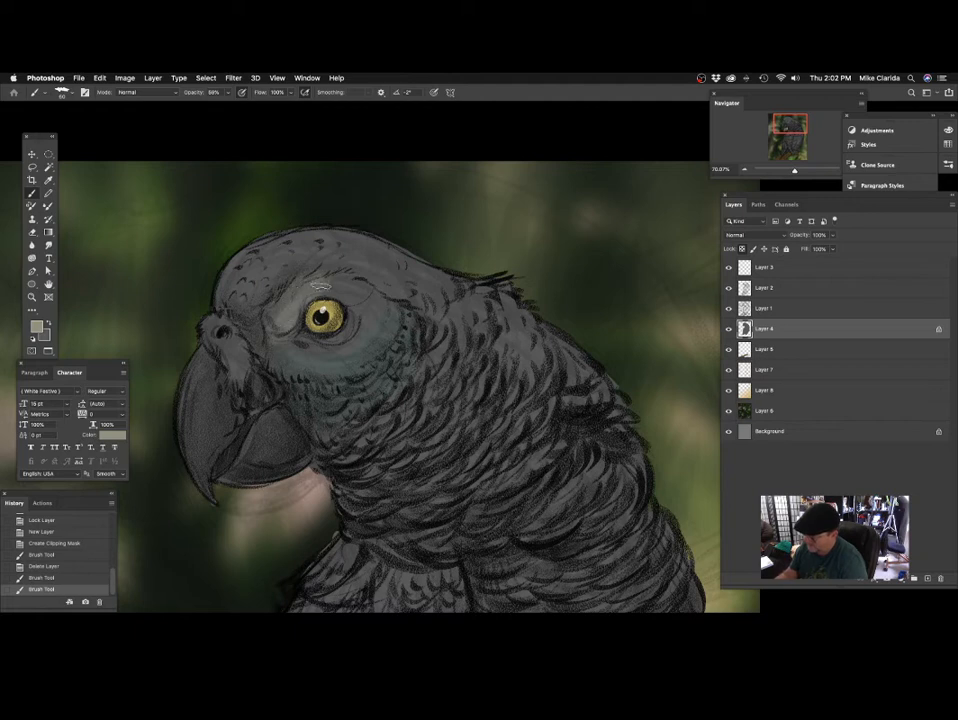
mouse_move(355, 308)
left_mouse_down()
mouse_move(388, 322)
mouse_move(372, 346)
mouse_move(305, 343)
mouse_move(370, 356)
mouse_move(393, 344)
left_mouse_up()
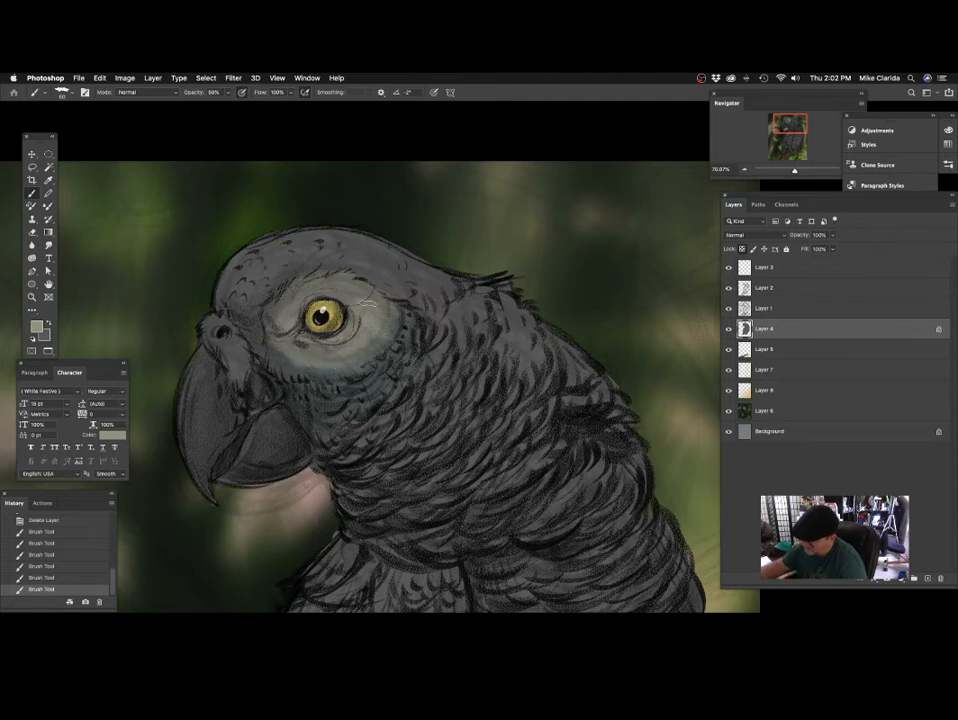
Paint the light warm grey over the parrot's face, the skin around the nostril and the crown with a 60 px brush.
mouse_move(447, 304)
left_mouse_down()
mouse_move(493, 324)
mouse_move(406, 312)
left_mouse_up()
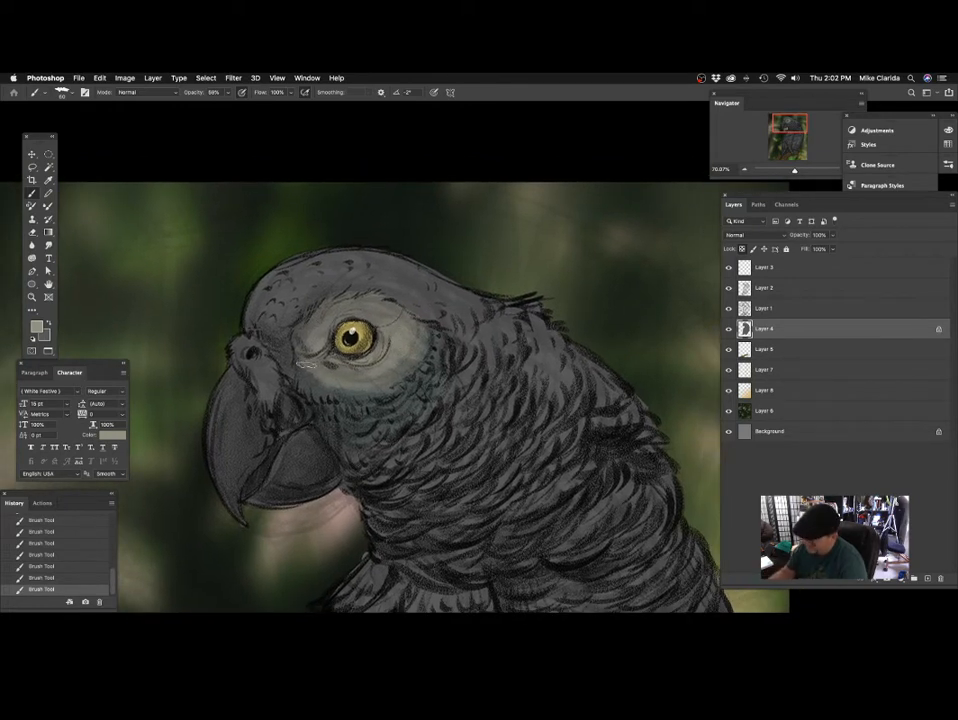
mouse_move(306, 365)
left_mouse_down()
mouse_move(280, 344)
mouse_move(275, 363)
mouse_move(244, 338)
mouse_move(280, 368)
left_mouse_up()
mouse_move(410, 322)
left_mouse_down()
mouse_move(423, 356)
mouse_move(345, 320)
mouse_move(311, 275)
left_mouse_up()
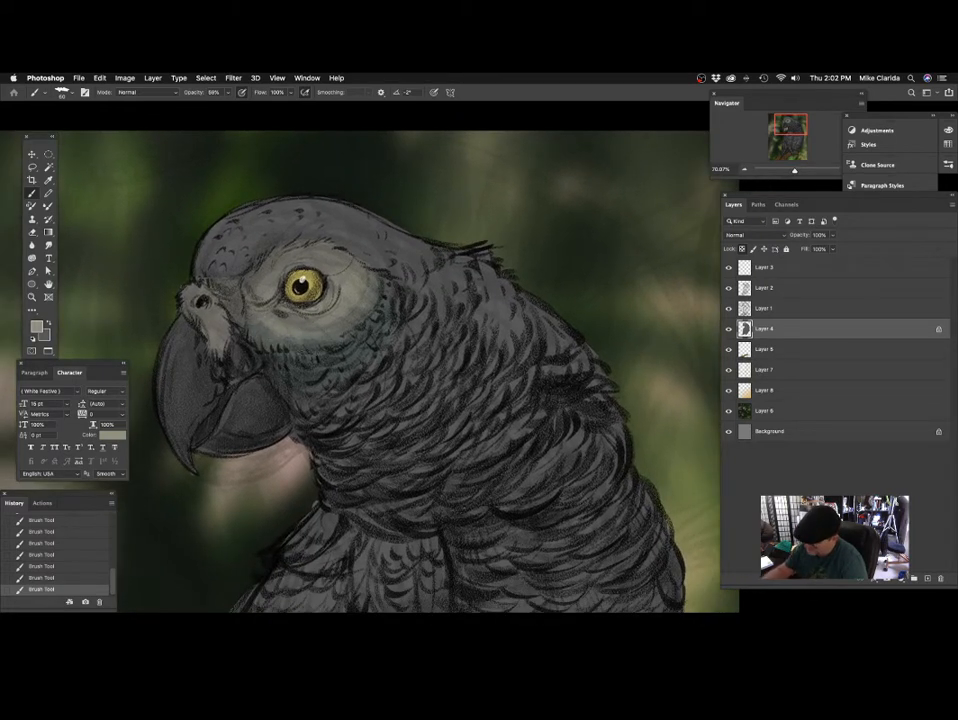
left_click_drag(375, 258, 393, 301)
mouse_move(222, 317)
left_mouse_down()
mouse_move(221, 270)
mouse_move(261, 258)
mouse_move(258, 308)
mouse_move(292, 285)
left_mouse_up()
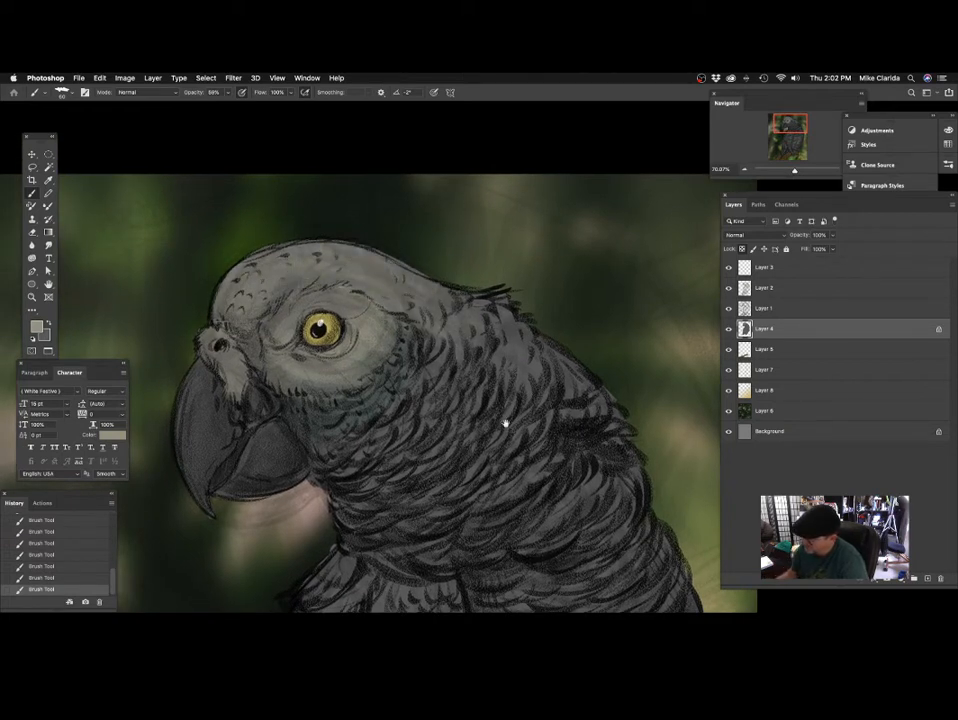
Paint the small feathers on the wing's shoulder in the light warm grey, varying the brush size.
mouse_move(606, 407)
left_mouse_down()
mouse_move(550, 398)
mouse_move(425, 438)
mouse_move(517, 402)
mouse_move(434, 385)
mouse_move(445, 387)
mouse_move(479, 349)
mouse_move(511, 284)
mouse_move(428, 329)
left_mouse_up()
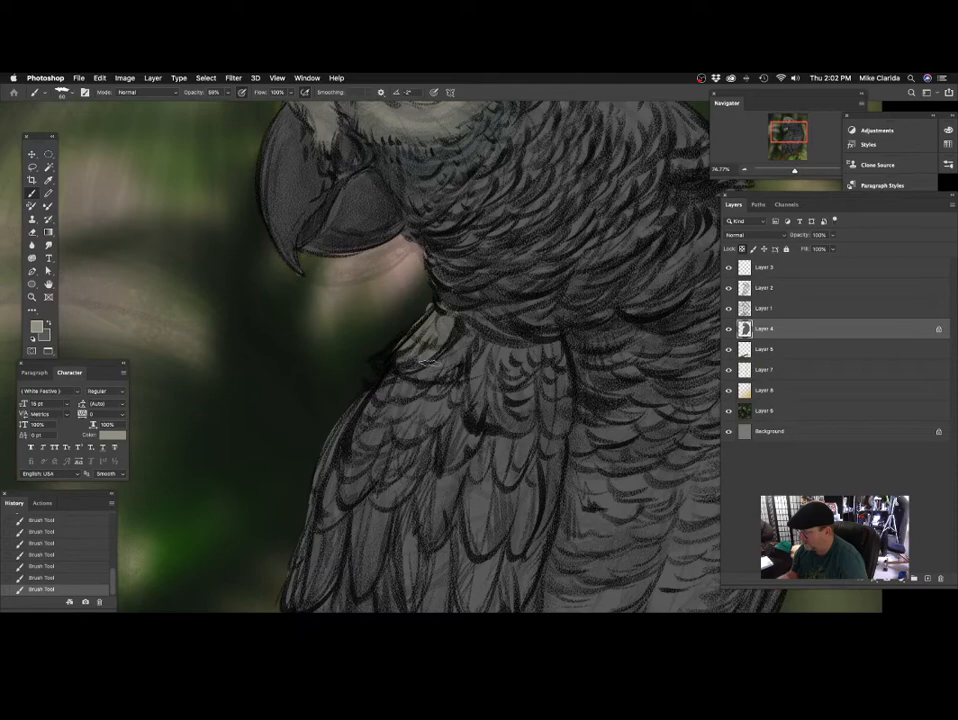
left_click_drag(476, 388, 410, 326)
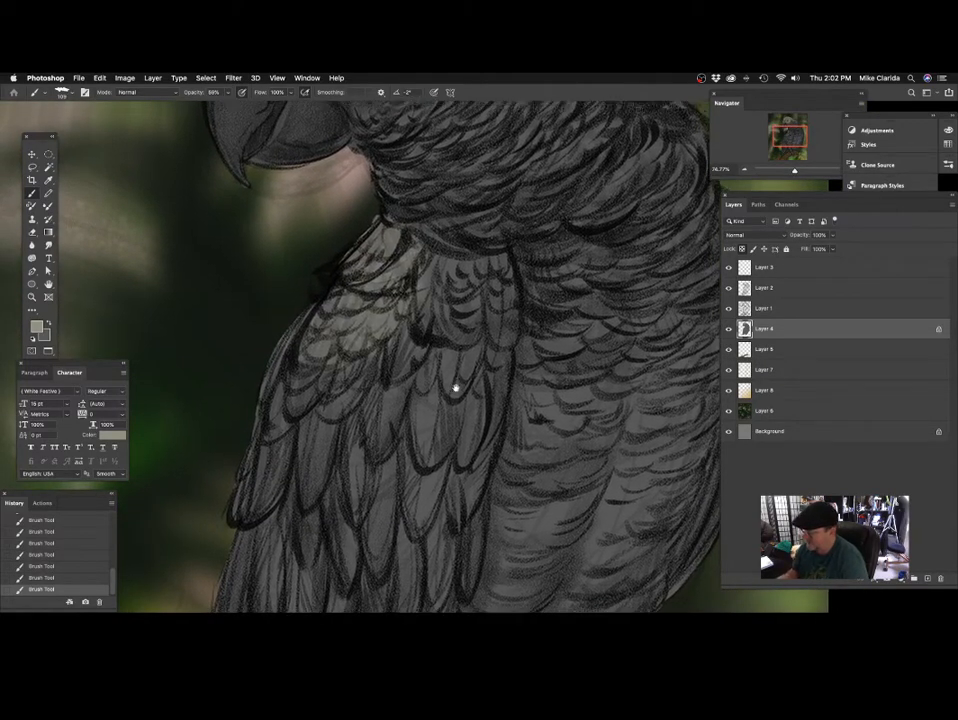
left_click_drag(425, 334, 375, 368)
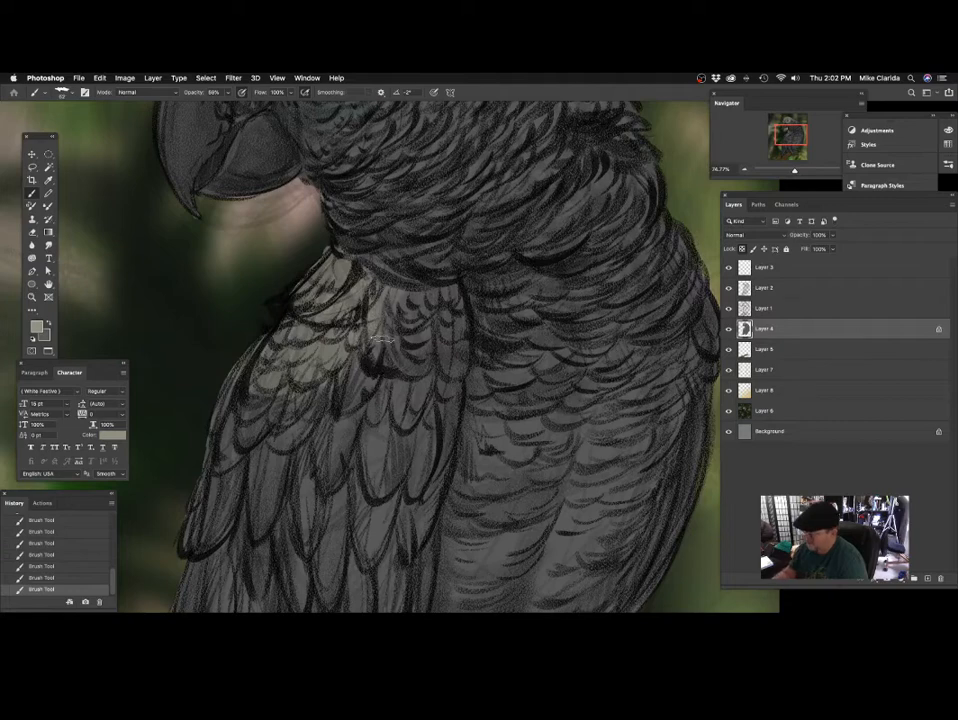
mouse_move(461, 354)
left_mouse_down()
mouse_move(447, 342)
mouse_move(515, 262)
left_mouse_up()
mouse_move(427, 348)
left_mouse_down()
mouse_move(446, 362)
mouse_move(387, 368)
left_mouse_up()
Enlarge the brush and paint broad light warm grey strokes across the parrot's lower belly feathers.
mouse_move(534, 324)
left_mouse_down()
mouse_move(495, 366)
mouse_move(520, 366)
mouse_move(438, 391)
mouse_move(511, 376)
mouse_move(436, 323)
left_mouse_up()
mouse_move(513, 443)
left_mouse_down()
mouse_move(467, 324)
mouse_move(398, 312)
mouse_move(419, 415)
mouse_move(435, 373)
mouse_move(441, 399)
left_mouse_up()
mouse_move(460, 345)
left_mouse_down()
mouse_move(376, 364)
mouse_move(465, 345)
mouse_move(437, 370)
mouse_move(512, 350)
left_mouse_up()
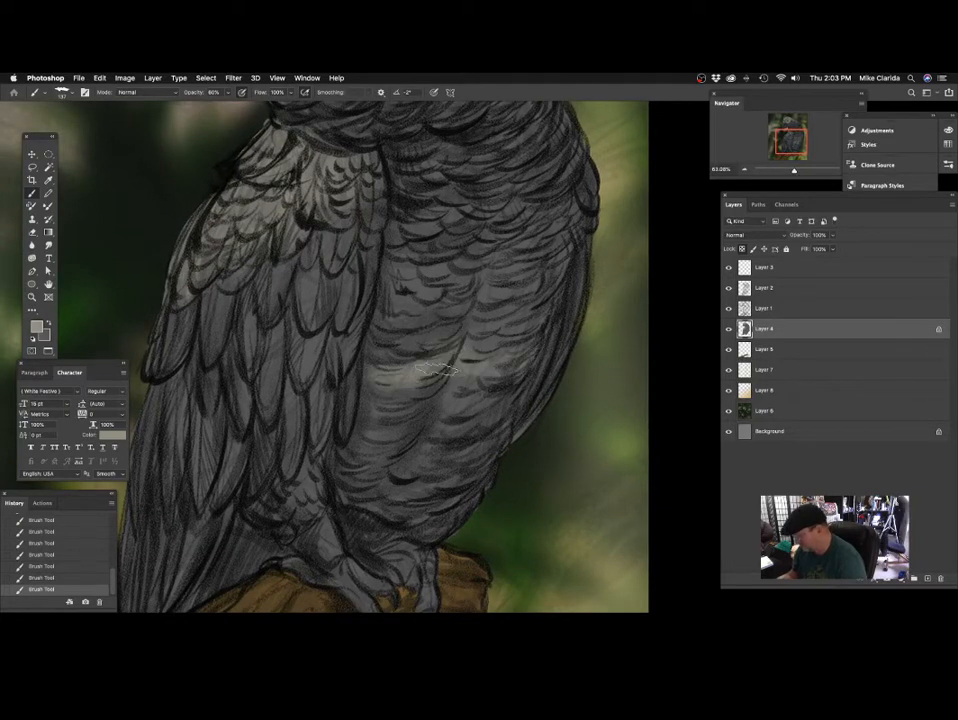
left_click_drag(450, 369, 507, 361)
left_click_drag(466, 398, 500, 385)
left_click_drag(399, 398, 375, 424)
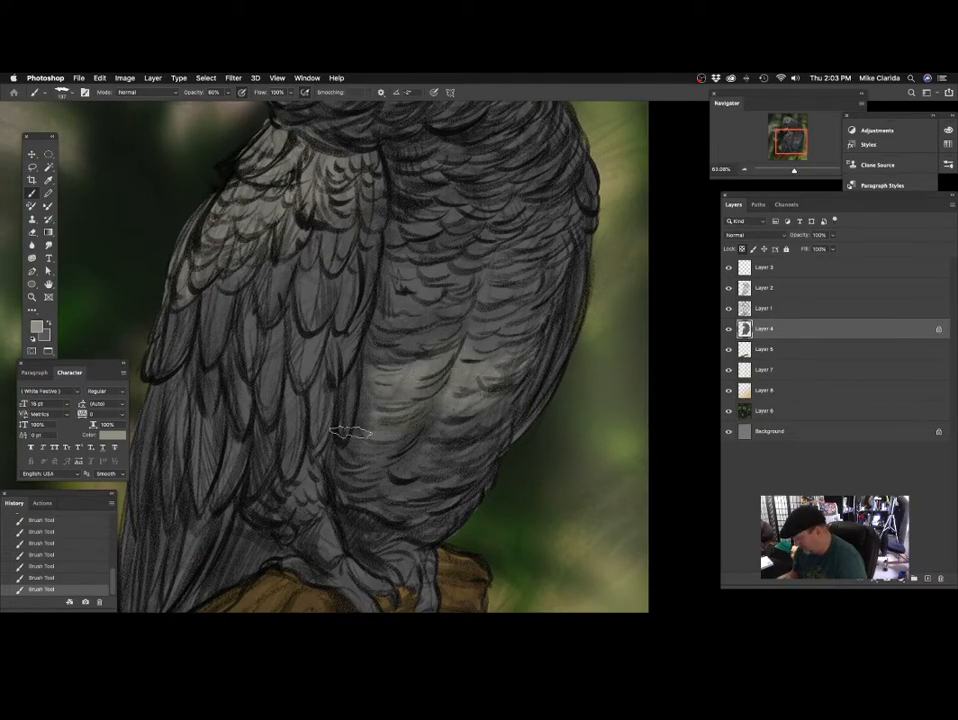
mouse_move(448, 408)
left_mouse_down()
mouse_move(510, 395)
mouse_move(424, 416)
mouse_move(468, 441)
mouse_move(388, 454)
mouse_move(463, 433)
left_mouse_up()
mouse_move(463, 433)
left_mouse_down()
mouse_move(379, 454)
mouse_move(456, 443)
mouse_move(431, 481)
mouse_move(375, 497)
left_mouse_up()
Extend the light warm grey up the belly to the flank feathers below the breast.
scroll(541, 387, "up", 5)
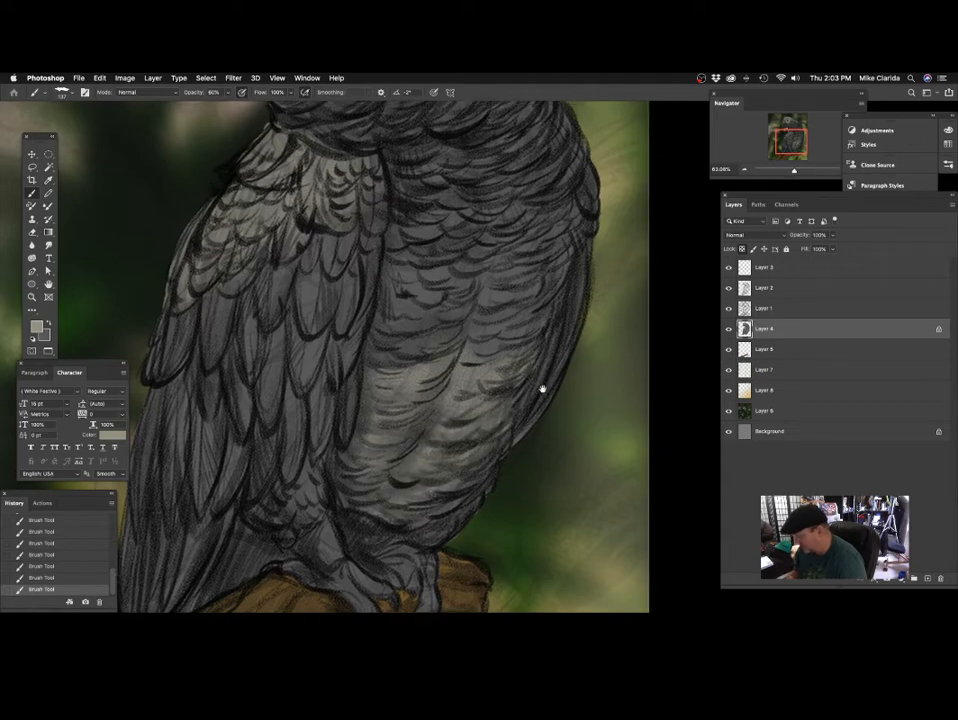
scroll(541, 387, "right", 2)
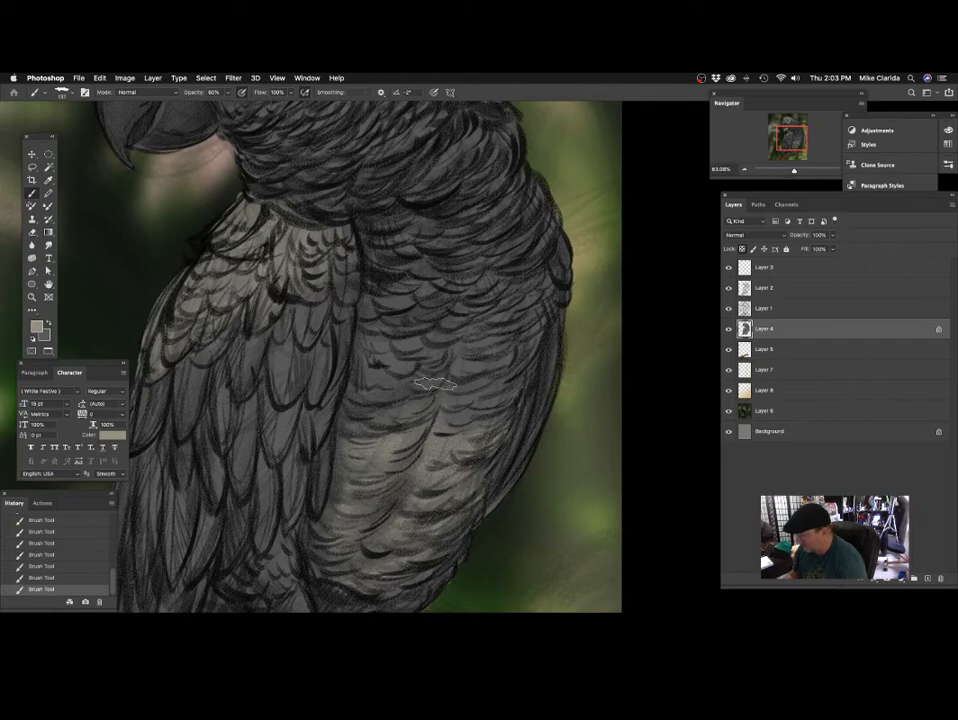
scroll(485, 364, "right", 3)
scroll(485, 364, "down", 1)
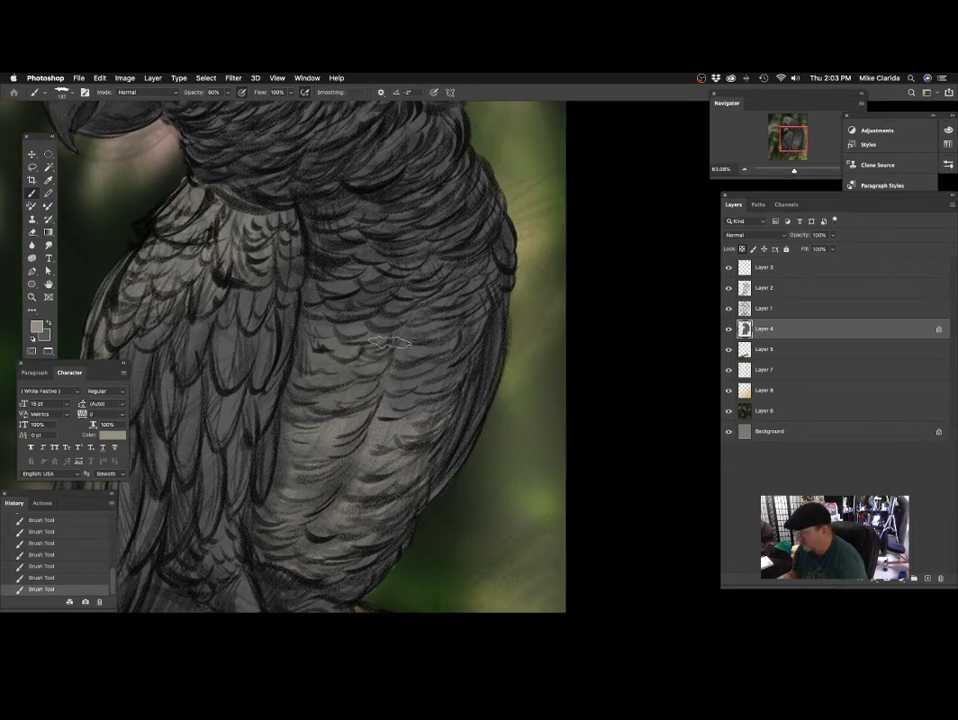
left_click_drag(478, 432, 460, 480)
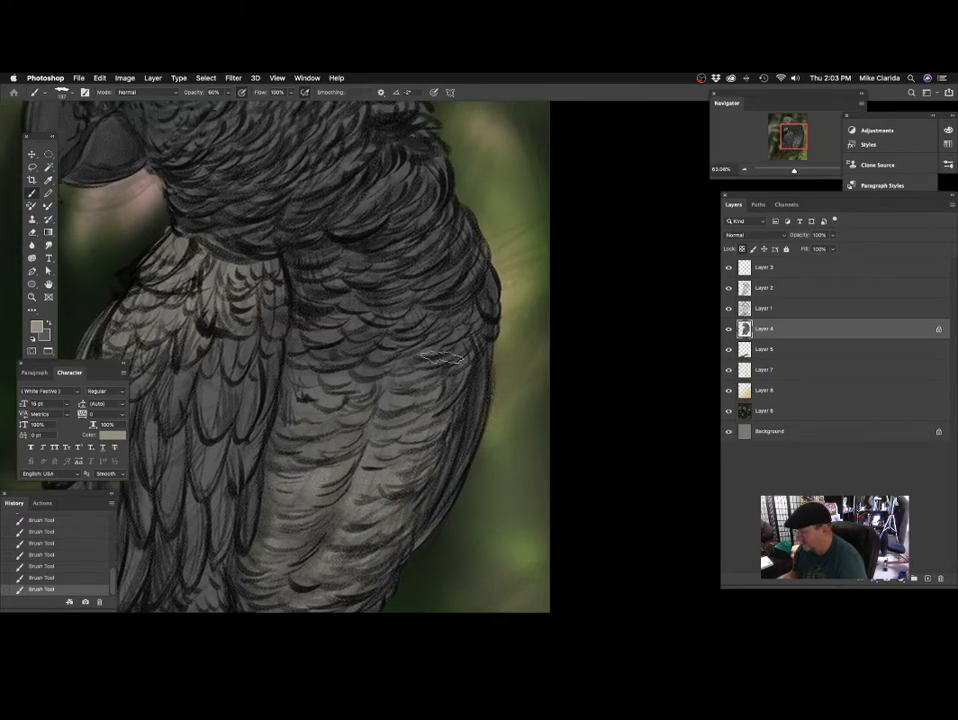
left_click_drag(482, 316, 457, 353)
mouse_move(440, 425)
left_mouse_down()
mouse_move(462, 365)
mouse_move(512, 368)
left_mouse_up()
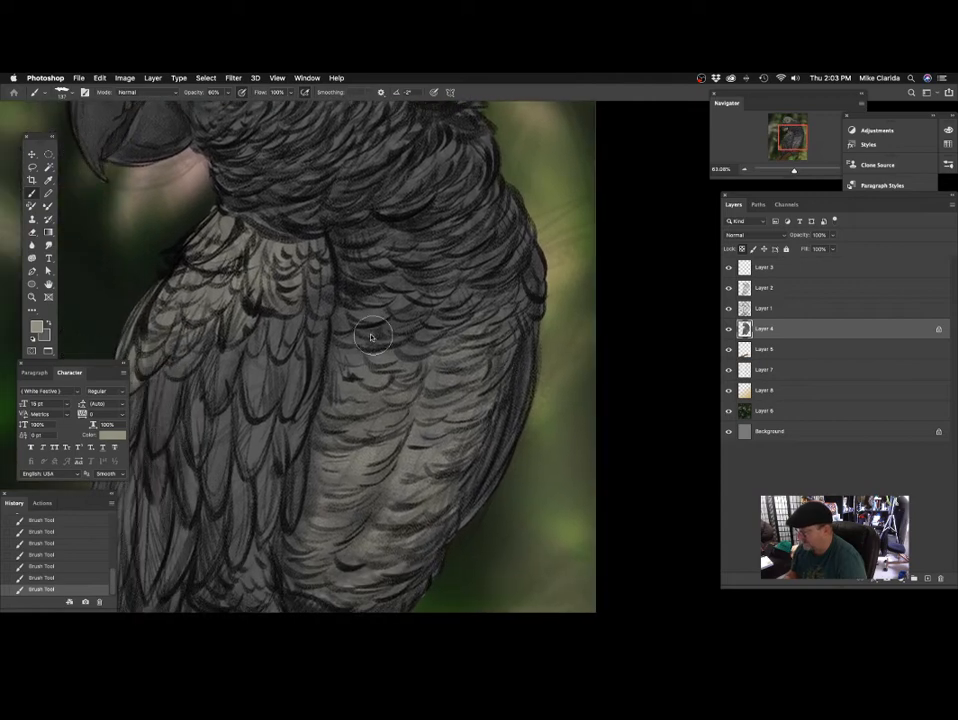
Blend the light warm grey into the feathers between the wing and the belly with softer strokes.
mouse_move(412, 360)
left_mouse_down()
mouse_move(443, 369)
mouse_move(447, 353)
mouse_move(433, 359)
left_mouse_up()
key("bracketleft")
mouse_move(437, 430)
left_mouse_down()
mouse_move(391, 395)
mouse_move(385, 414)
left_mouse_up()
mouse_move(472, 340)
left_mouse_down()
mouse_move(460, 434)
mouse_move(472, 393)
mouse_move(478, 399)
left_mouse_up()
left_click_drag(380, 365, 404, 354)
mouse_move(337, 378)
left_mouse_down()
mouse_move(374, 368)
mouse_move(377, 378)
mouse_move(381, 340)
mouse_move(333, 346)
left_mouse_up()
Sample a grey from the parrot and set the foreground colour to a dark greenish grey.
left_click(252, 248, "alt")
left_click(38, 327)
left_click(609, 252)
Paint the dark greenish grey over the parrot's neck and breast feathers with a 170 px brush.
key("bracketright")
mouse_move(362, 297)
left_mouse_down()
mouse_move(275, 321)
mouse_move(338, 245)
mouse_move(264, 319)
mouse_move(333, 288)
mouse_move(298, 331)
left_mouse_up()
key("bracketright")
key("bracketright")
key("bracketright")
key("bracketright")
key("bracketright")
key("bracketright")
key("bracketright")
key("bracketright")
key("bracketright")
key("bracketright")
key("bracketright")
key("bracketright")
key("bracketleft")
key("bracketleft")
key("bracketleft")
key("bracketleft")
key("bracketleft")
key("bracketleft")
key("bracketleft")
key("bracketleft")
key("bracketleft")
key("bracketleft")
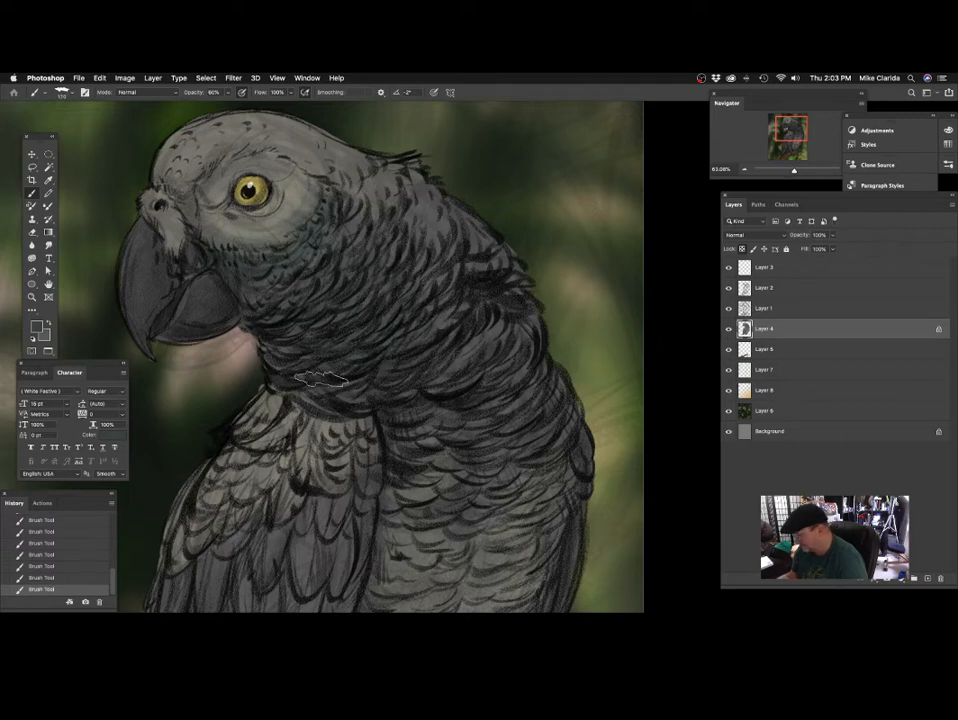
left_click_drag(482, 346, 457, 343)
mouse_move(442, 440)
left_mouse_down()
mouse_move(406, 368)
mouse_move(348, 328)
left_mouse_up()
Reduce the brush to 132 px and shade the flank and outer edge of the body in dark greenish grey.
key("bracketleft")
key("bracketleft")
key("bracketleft")
key("bracketleft")
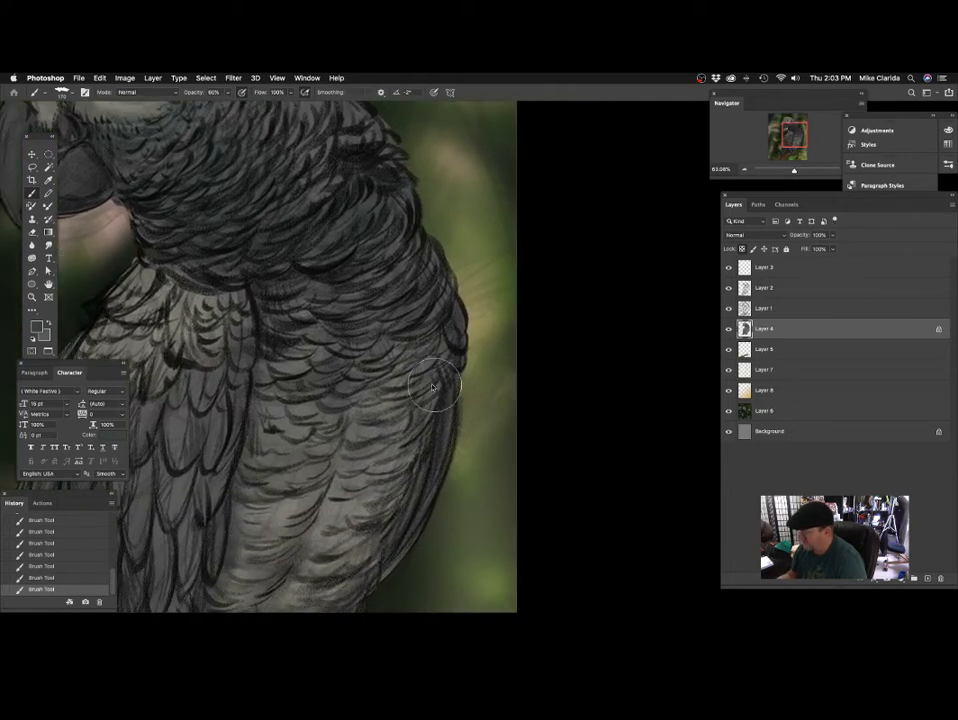
left_click_drag(420, 420, 435, 333)
left_click_drag(372, 475, 434, 393)
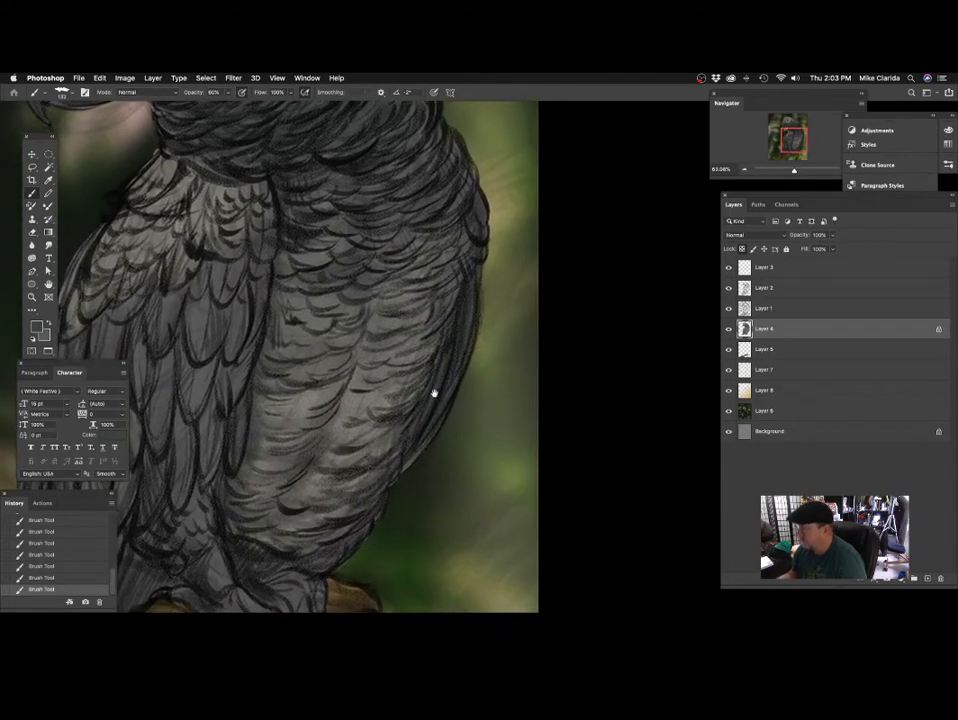
mouse_move(417, 443)
left_mouse_down()
mouse_move(428, 355)
mouse_move(500, 354)
left_mouse_up()
Tint the long wing and tail feathers in the dark greenish grey with a 108 px brush.
mouse_move(429, 417)
left_mouse_down()
mouse_move(403, 418)
mouse_move(421, 389)
mouse_move(461, 389)
left_mouse_up()
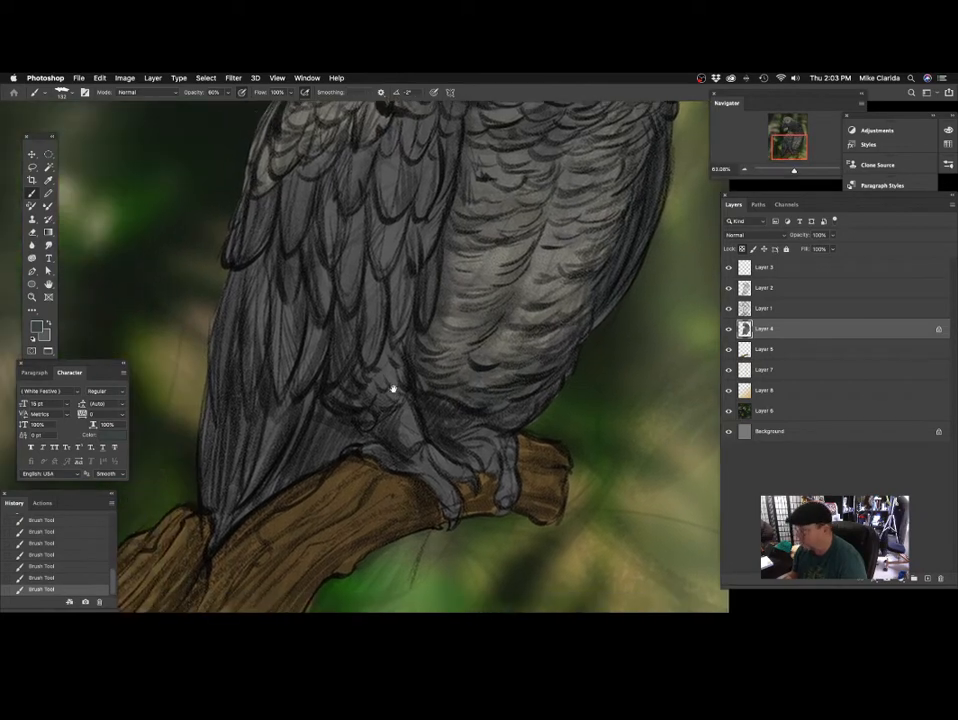
mouse_move(393, 389)
left_mouse_down()
mouse_move(402, 390)
mouse_move(387, 353)
mouse_move(370, 397)
left_mouse_up()
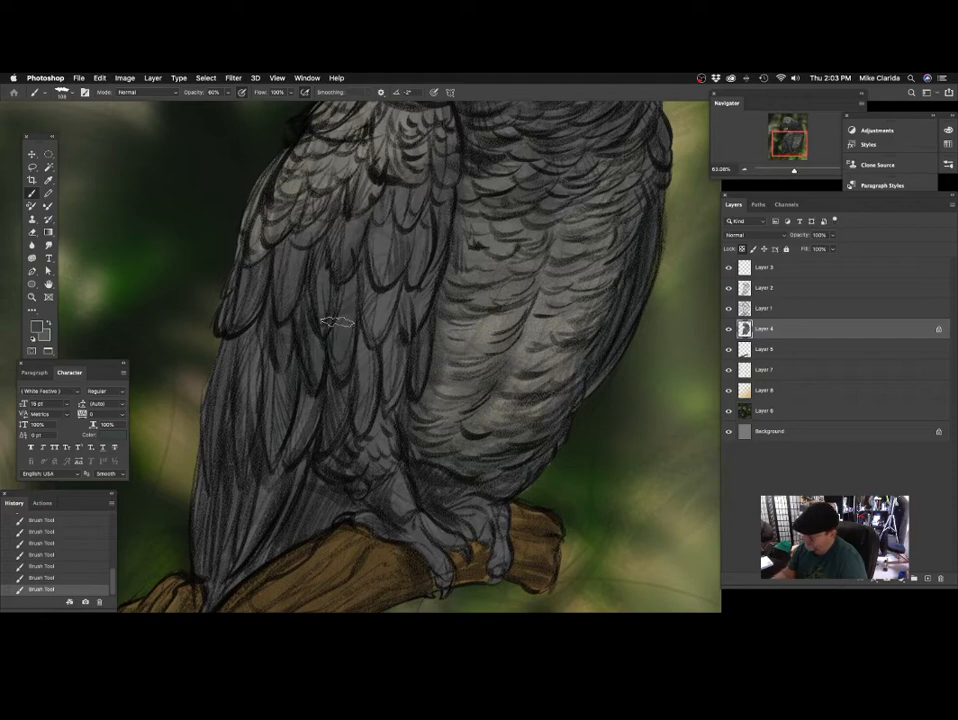
left_click_drag(348, 293, 357, 330)
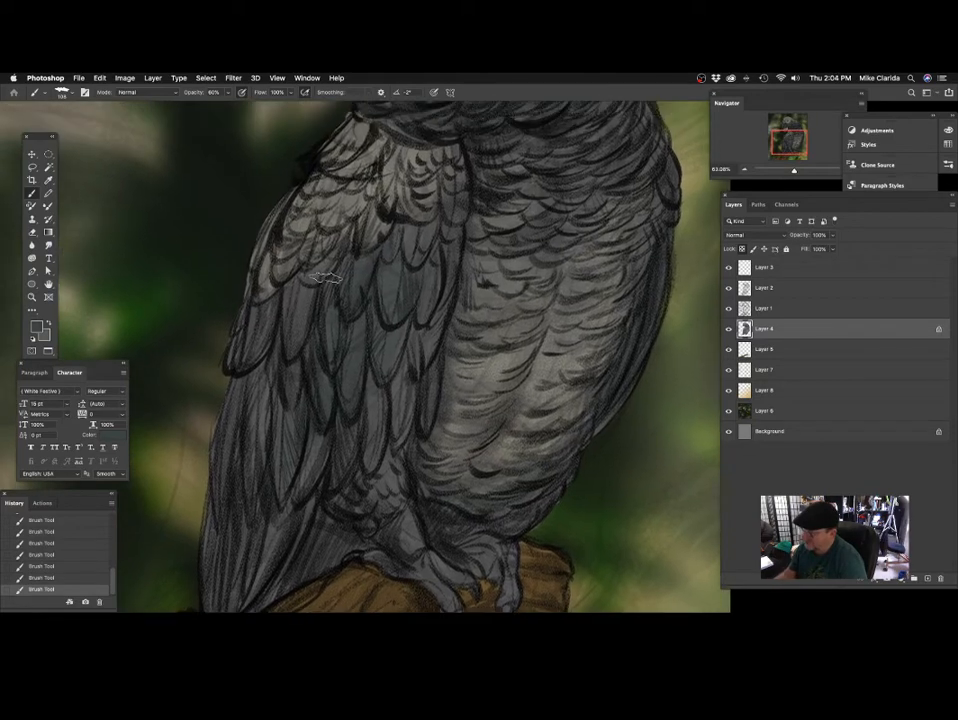
left_click_drag(241, 407, 264, 335)
left_click_drag(264, 433, 299, 333)
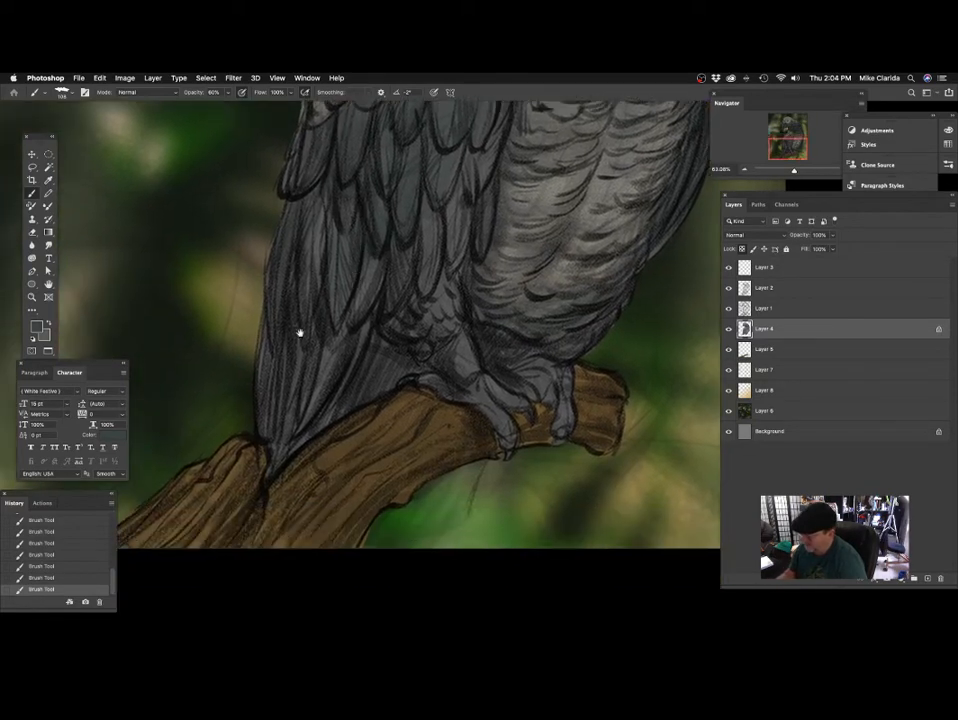
left_click_drag(492, 317, 405, 442)
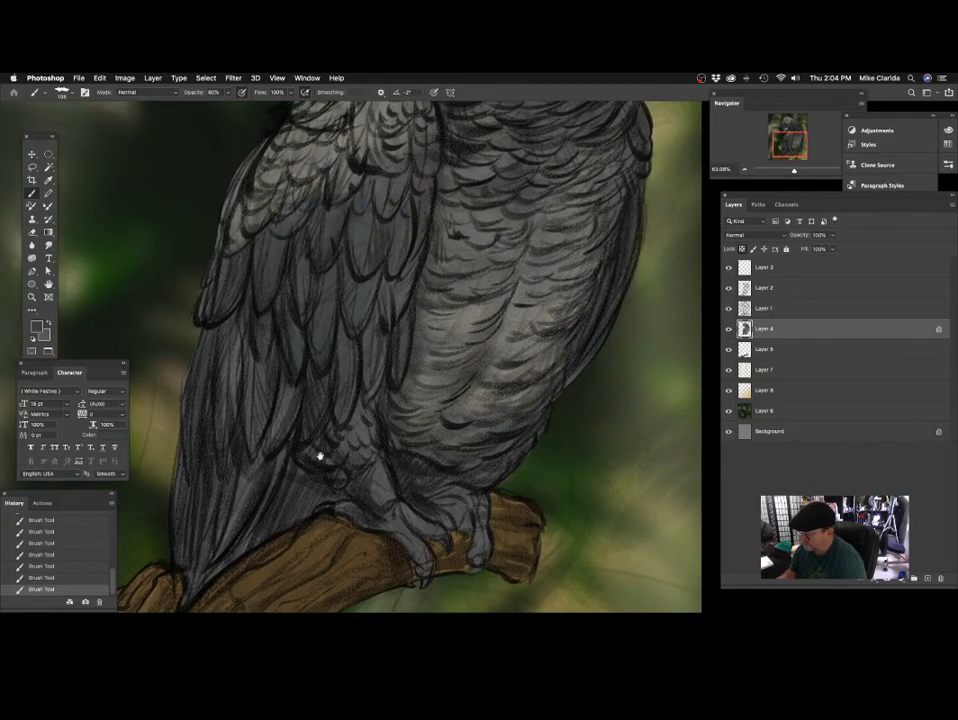
Sample a lighter grey from the belly and paint it over the parrot's leg feathers above the foot.
left_click_drag(321, 455, 304, 409)
left_click(432, 287, "alt")
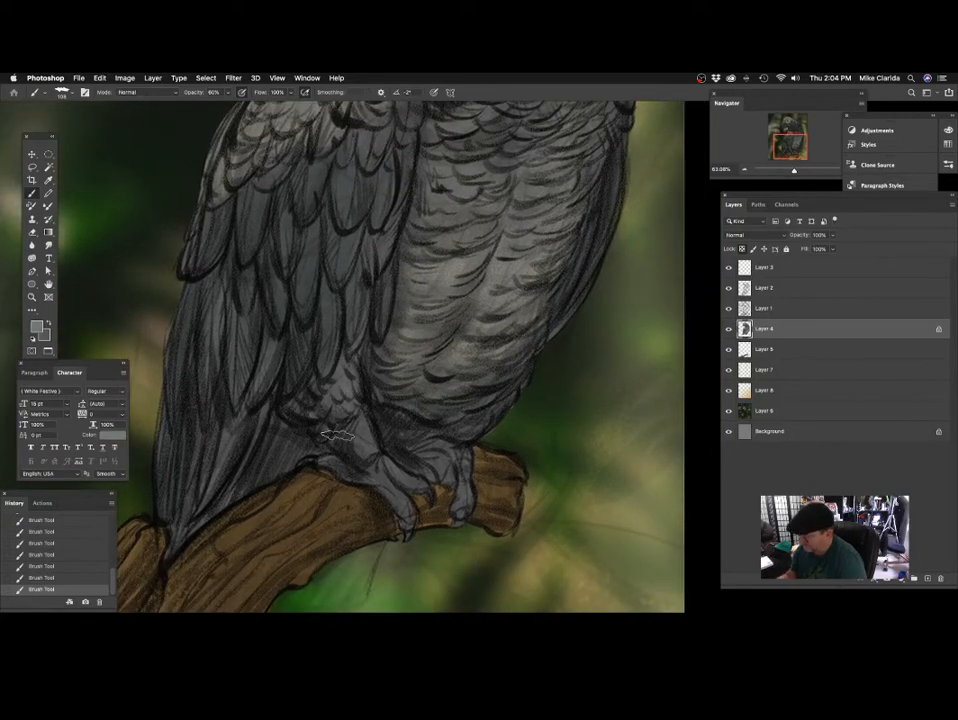
left_click_drag(487, 405, 460, 443)
Return to the dark greenish grey and deepen the middle wing feathers.
mouse_move(388, 369)
left_mouse_down()
mouse_move(392, 397)
mouse_move(375, 447)
left_mouse_up()
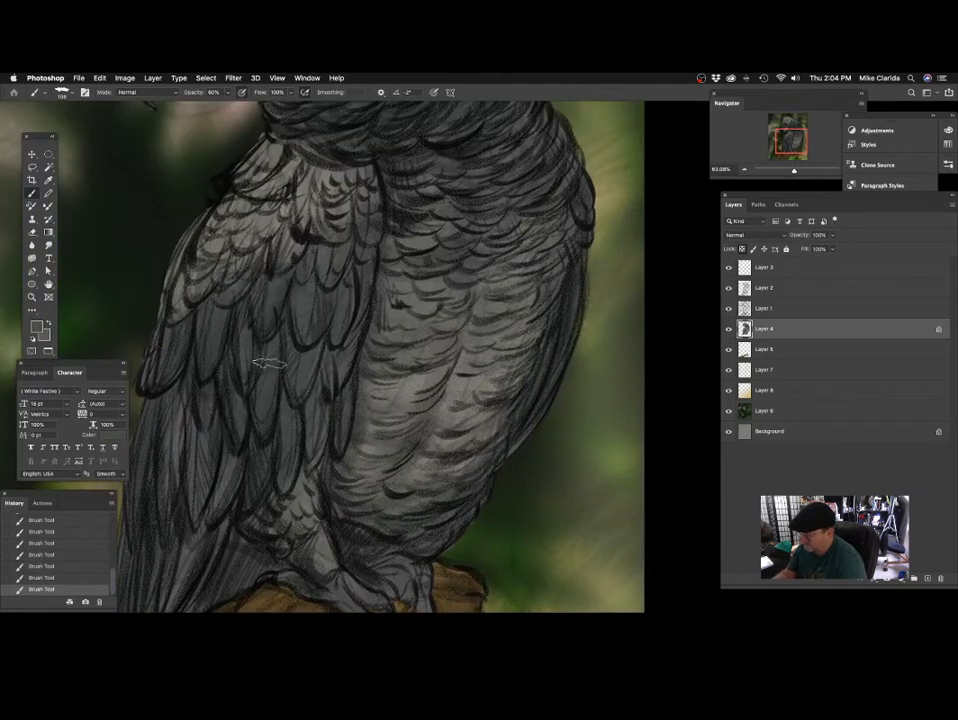
left_click_drag(406, 199, 393, 455)
left_click_drag(449, 337, 410, 428)
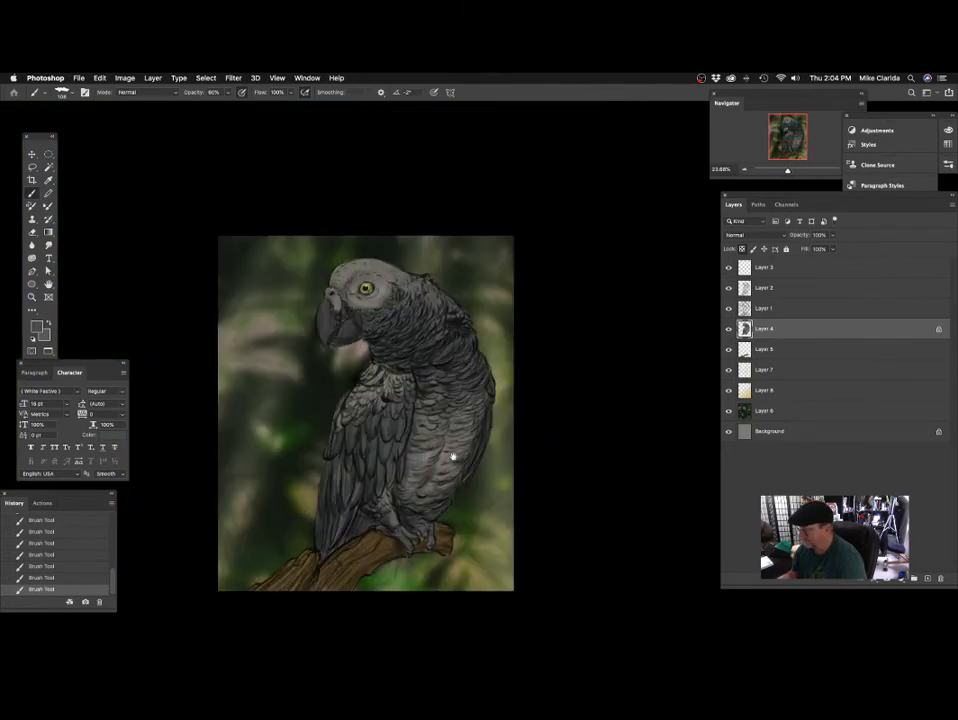
Toggle Layer 2's visibility to check which layer holds the line drawing, and make Layer 2 the active layer.
mouse_move(410, 478)
left_mouse_down()
mouse_move(443, 400)
mouse_move(464, 406)
mouse_move(487, 391)
mouse_move(454, 407)
left_mouse_up()
mouse_move(428, 396)
left_mouse_down()
mouse_move(430, 353)
mouse_move(415, 308)
left_mouse_up()
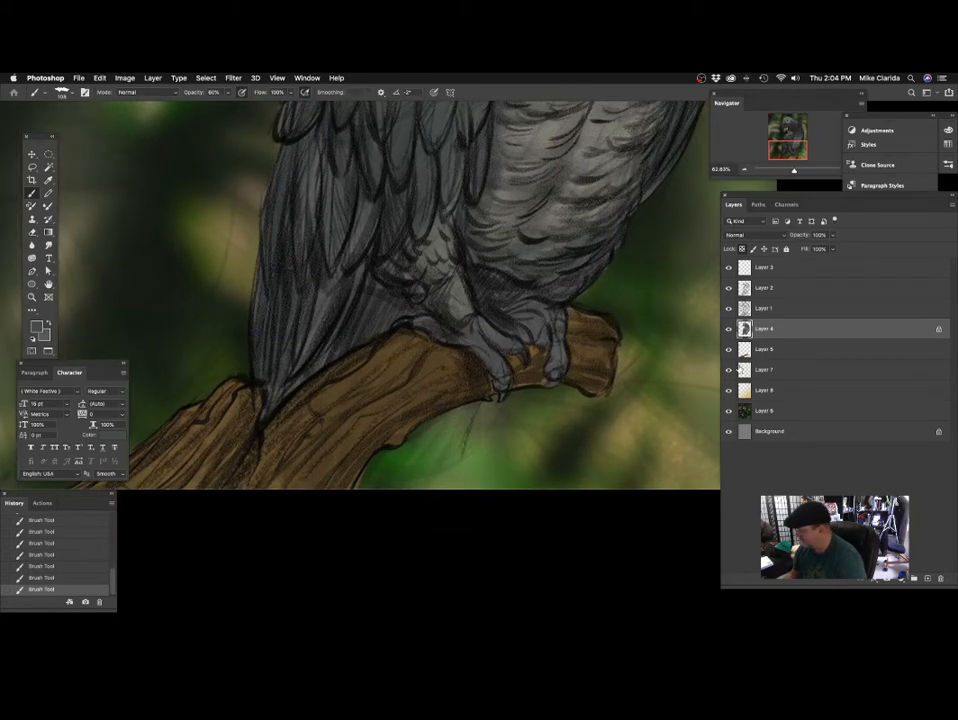
left_click_drag(548, 366, 466, 423)
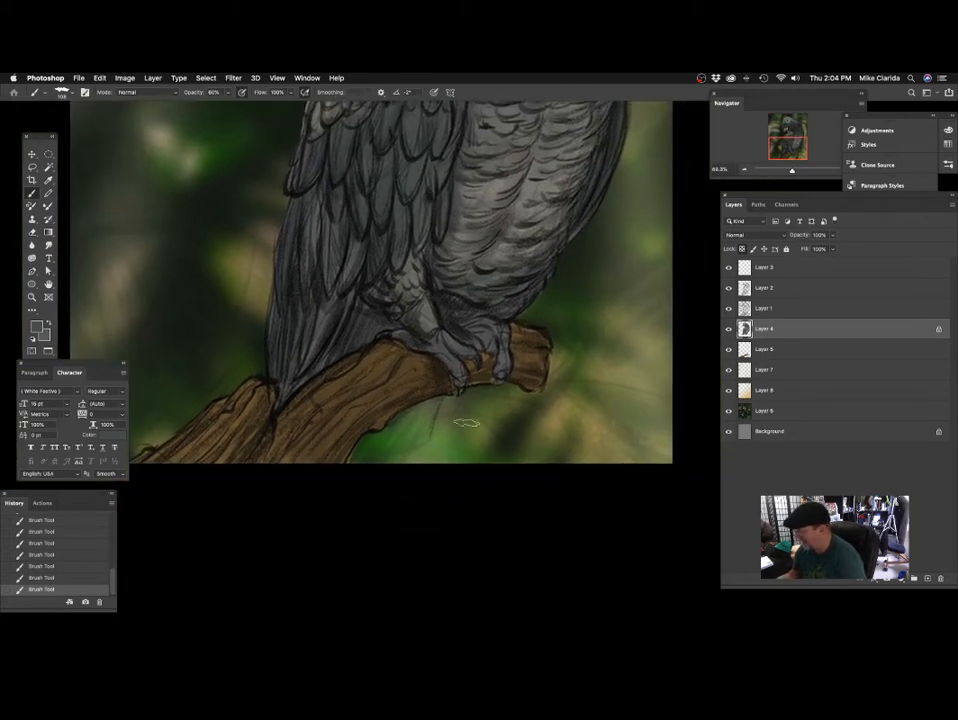
left_click(767, 311)
left_click(730, 291)
left_click(731, 292)
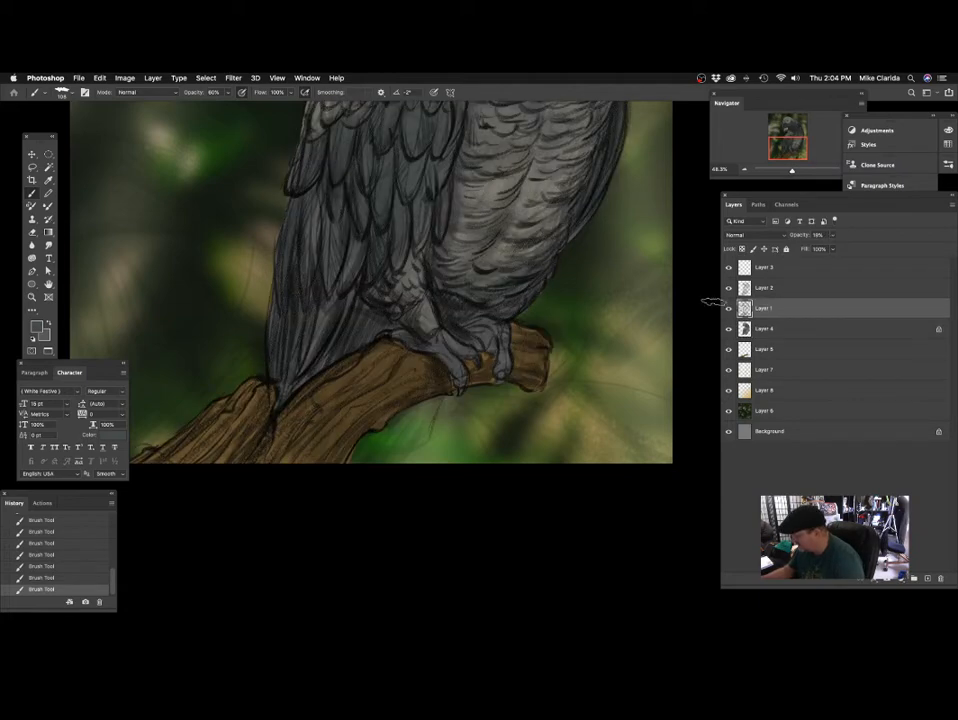
left_click_drag(507, 363, 505, 359)
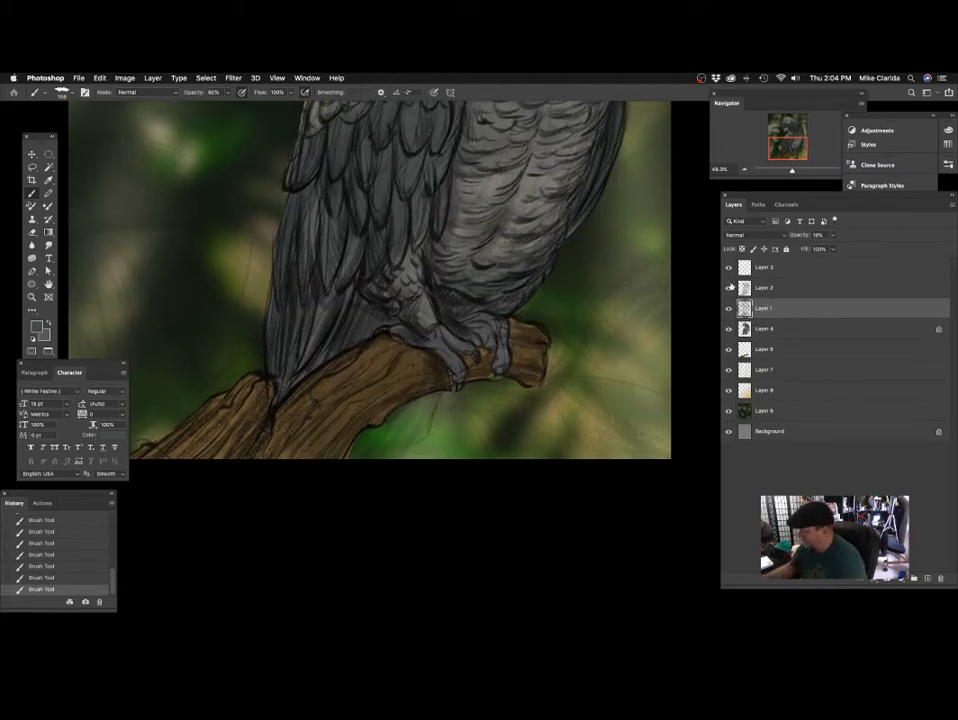
left_click(729, 289)
left_click(730, 291)
left_click(758, 293)
left_click(729, 290)
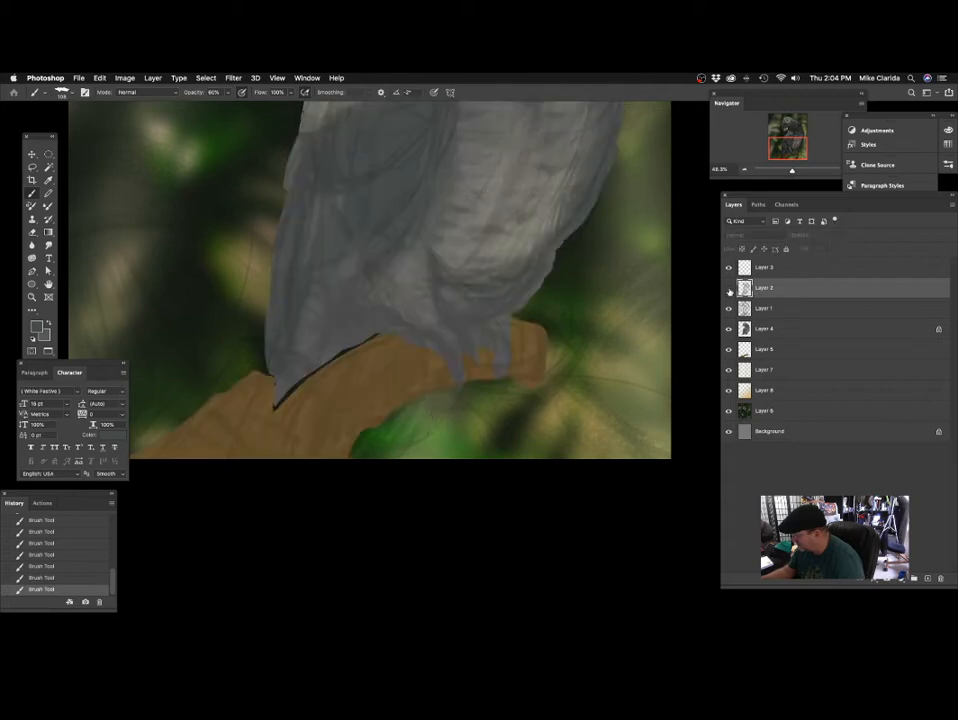
left_click(729, 290)
left_click_drag(388, 370, 374, 387)
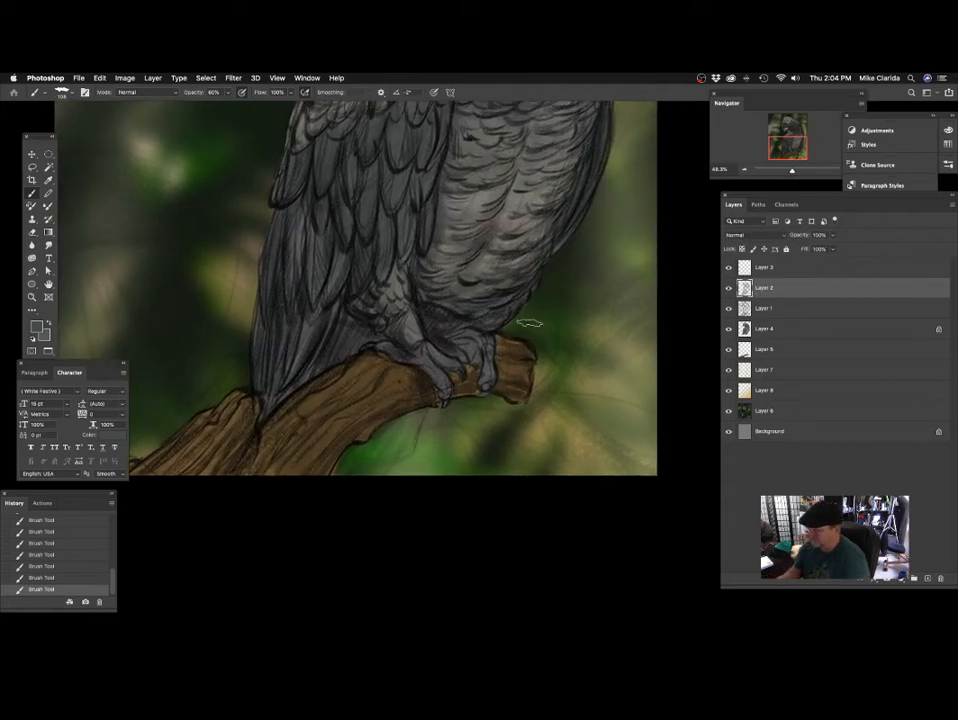
left_click(729, 290)
left_click(729, 290)
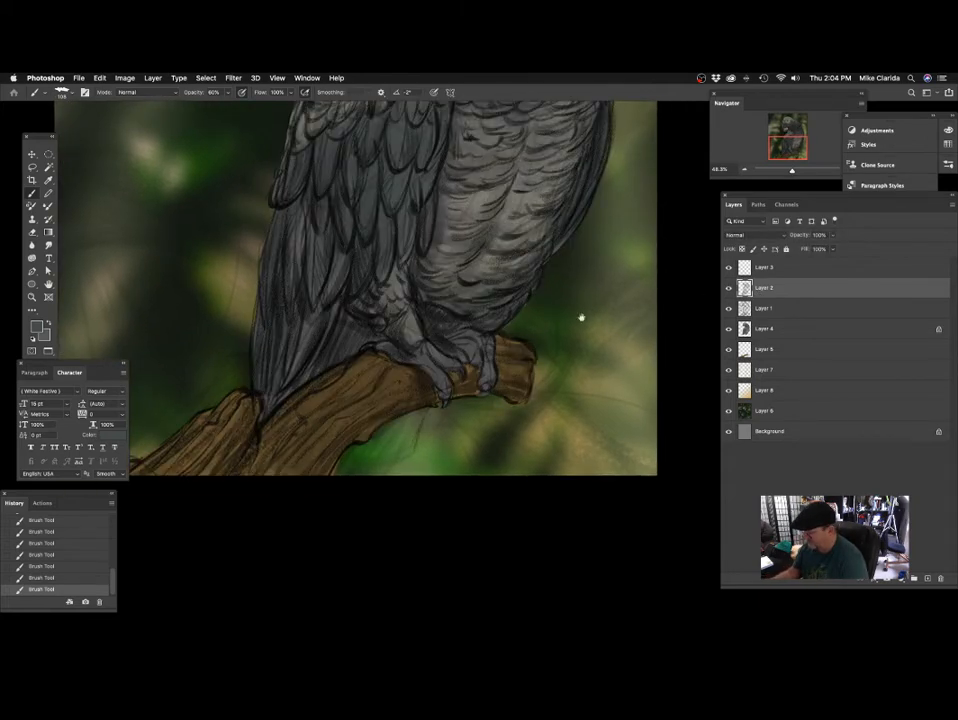
Save the parrot painting.
left_click_drag(487, 343, 461, 357)
left_click_drag(515, 306, 566, 366)
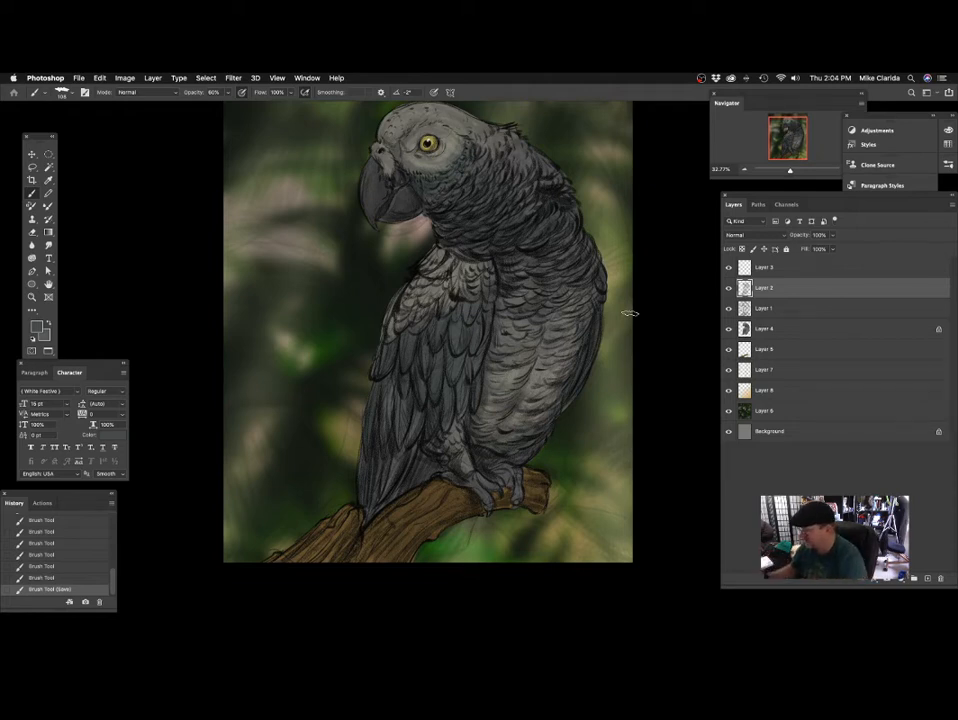
scroll(455, 340, "up", 3)
scroll(456, 345, "down", 1)
Set the foreground colour to black for working on the line drawing.
left_click_drag(477, 383, 368, 415)
left_click_drag(428, 466, 447, 408)
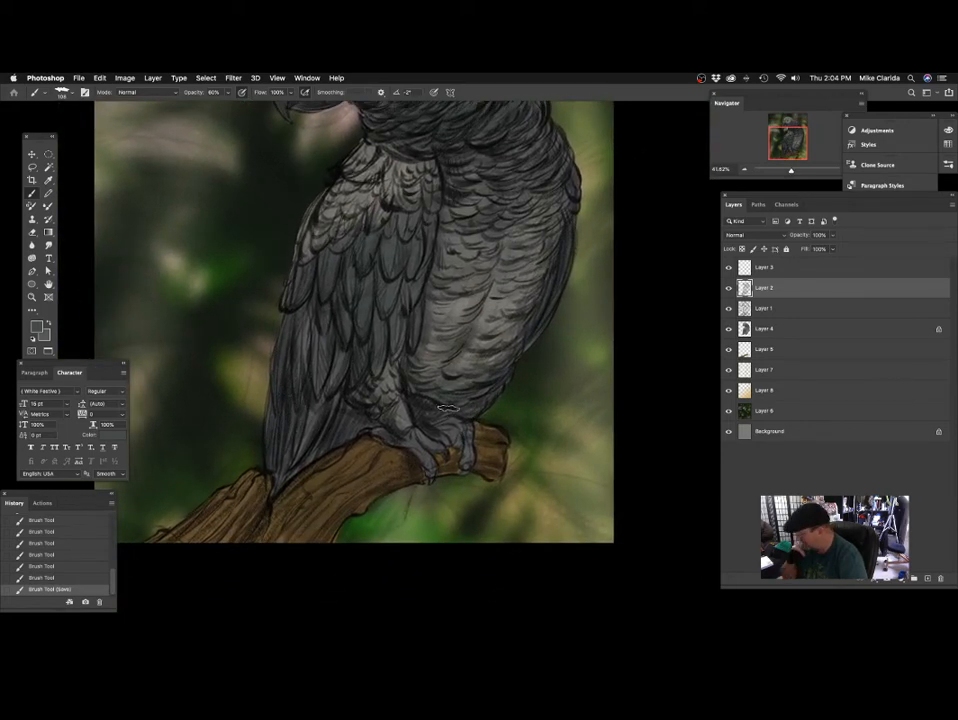
left_click(36, 326)
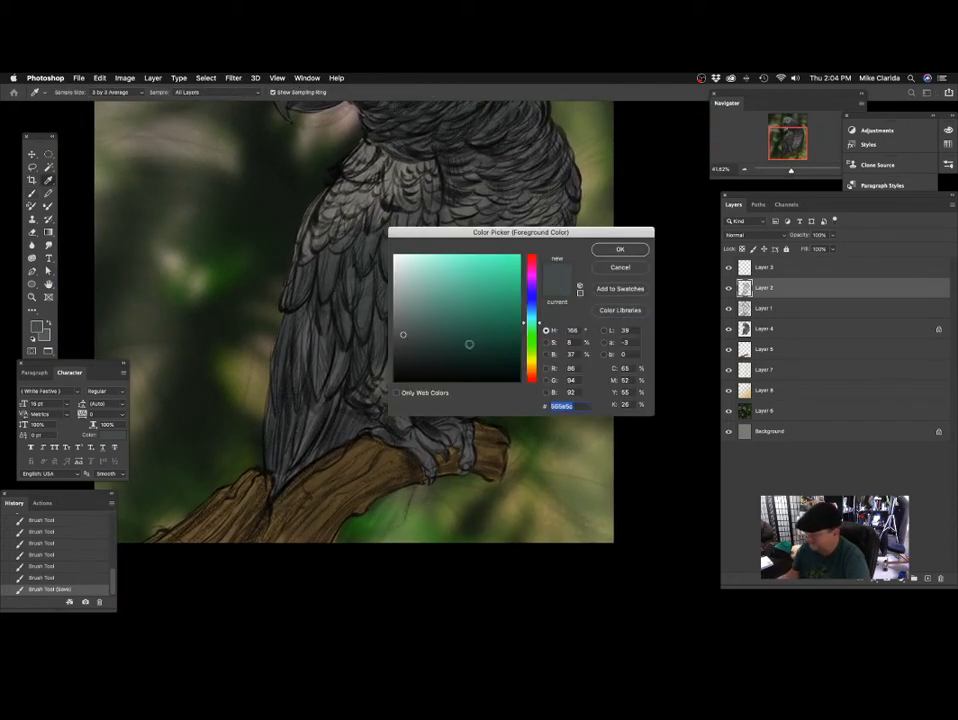
left_click_drag(469, 344, 521, 382)
left_click(620, 250)
Try a black brush stroke on Layer 2 near the parrot's feet with a smaller brush, and undo it.
mouse_move(402, 472)
left_mouse_down()
mouse_move(389, 355)
mouse_move(438, 364)
mouse_move(413, 364)
mouse_move(403, 379)
left_mouse_up()
mouse_move(437, 388)
left_mouse_down()
mouse_move(467, 376)
mouse_move(452, 420)
left_mouse_up()
key("super+z")
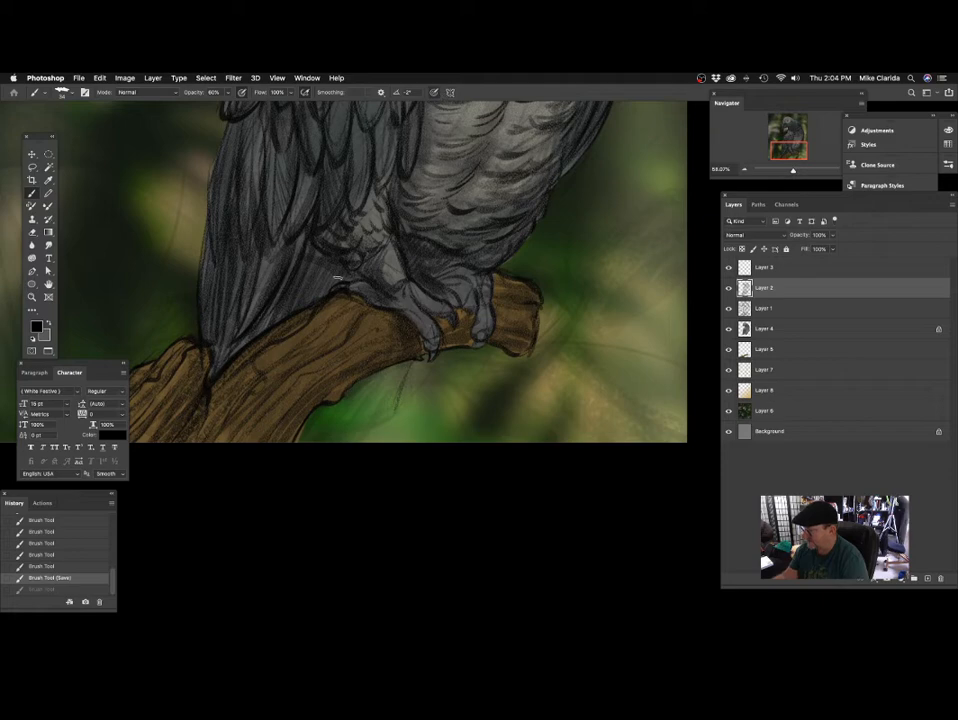
Sketch the parrot's tail outline below the branch with thin black brush strokes on Layer 2, undoing the first stroke.
left_click_drag(577, 334, 590, 399)
key("super+z")
mouse_move(483, 364)
left_mouse_down()
mouse_move(498, 370)
mouse_move(497, 353)
left_mouse_up()
mouse_move(437, 360)
left_mouse_down()
mouse_move(431, 378)
mouse_move(451, 371)
mouse_move(440, 415)
mouse_move(414, 338)
mouse_move(381, 383)
mouse_move(361, 388)
left_mouse_up()
left_click(729, 288)
left_click(729, 288)
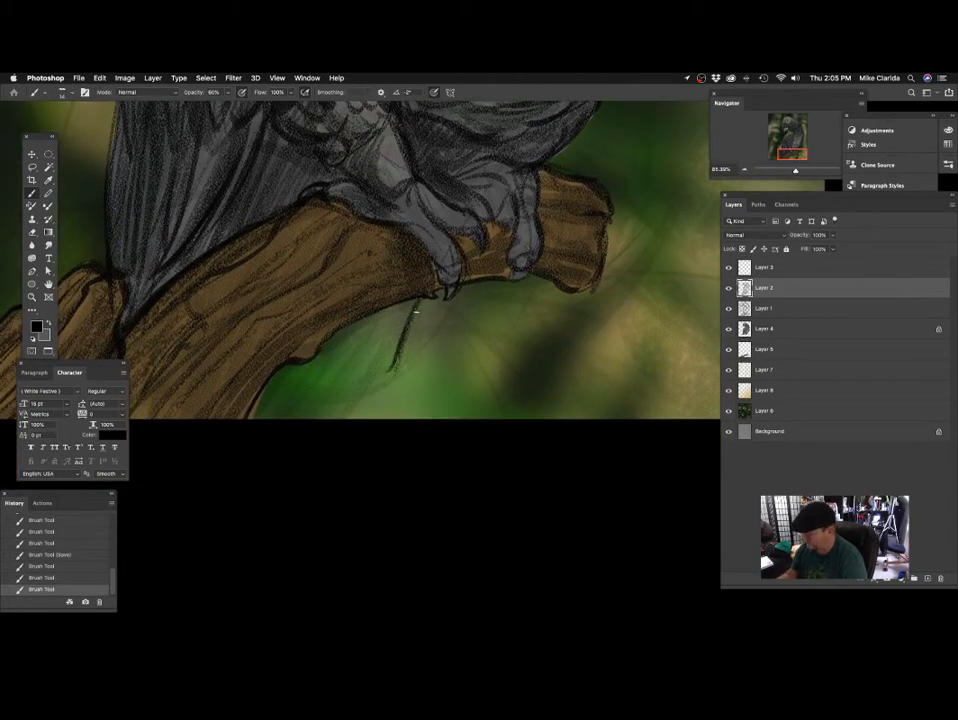
left_click_drag(416, 311, 390, 377)
scroll(434, 325, "down", 5)
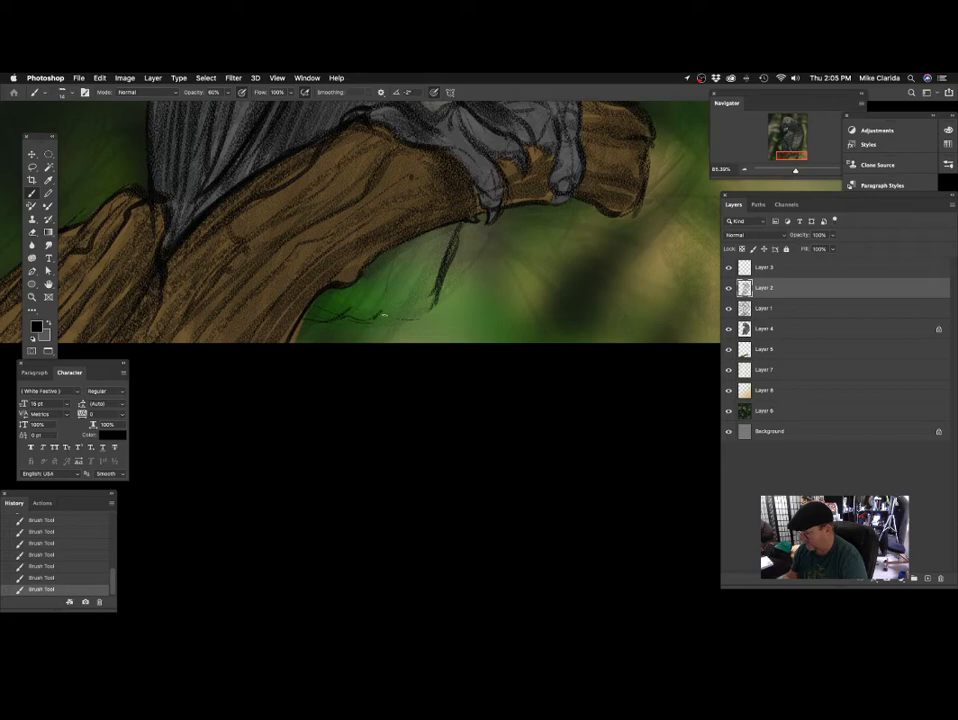
left_click_drag(433, 292, 411, 320)
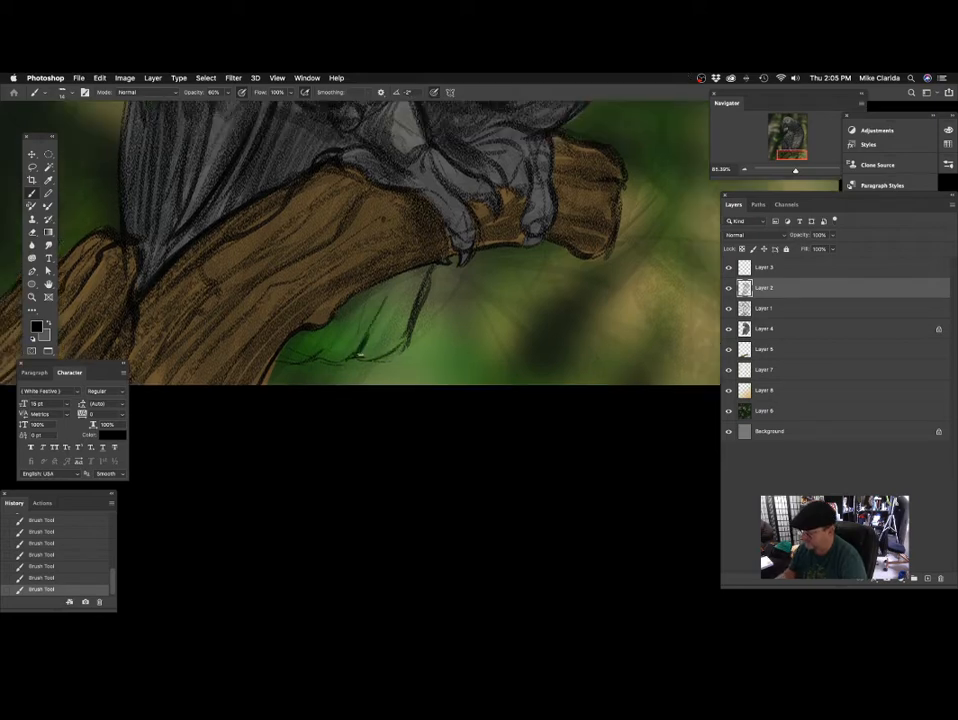
Add black feather lines and a ragged lower edge to the tail below the branch on Layer 2.
scroll(447, 419, "down", 10)
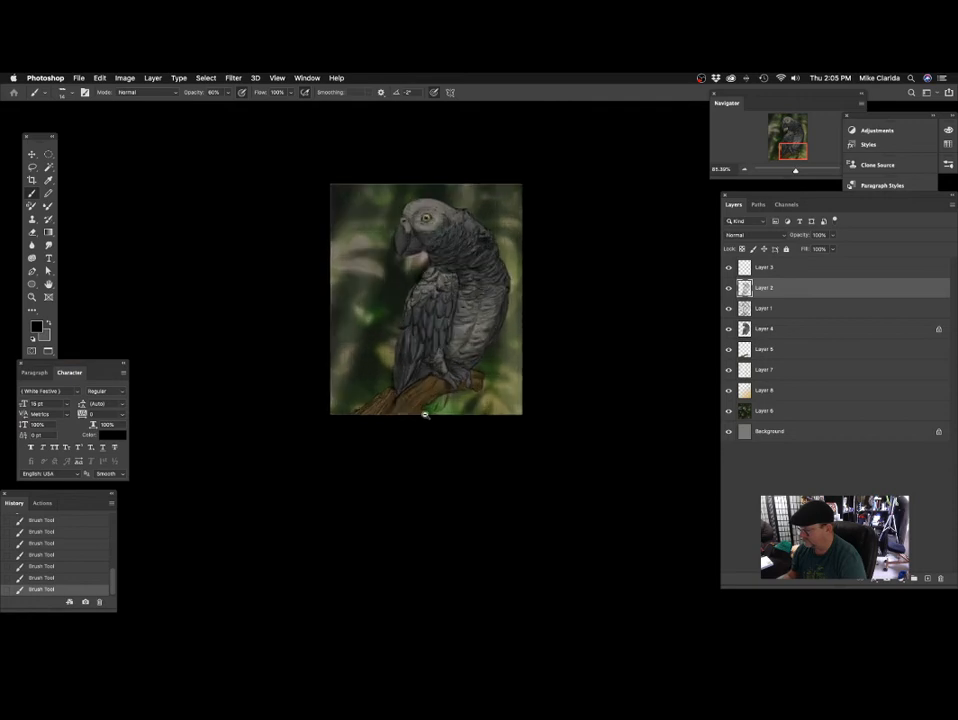
left_click_drag(425, 414, 464, 337)
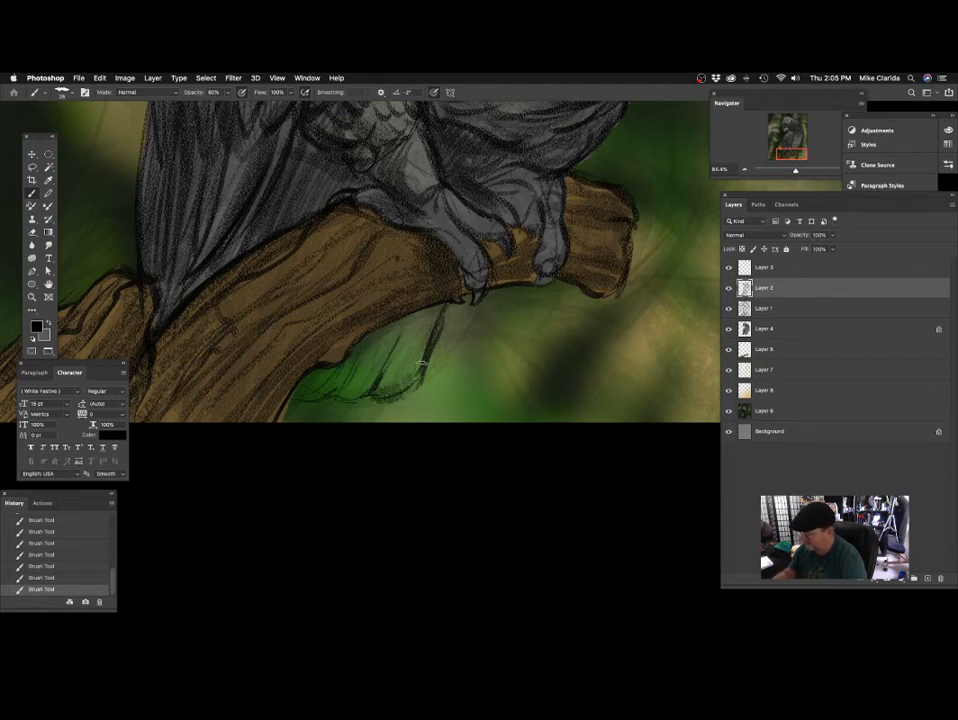
left_click_drag(374, 409, 421, 304)
mouse_move(374, 392)
left_mouse_down()
mouse_move(401, 363)
mouse_move(428, 373)
left_mouse_up()
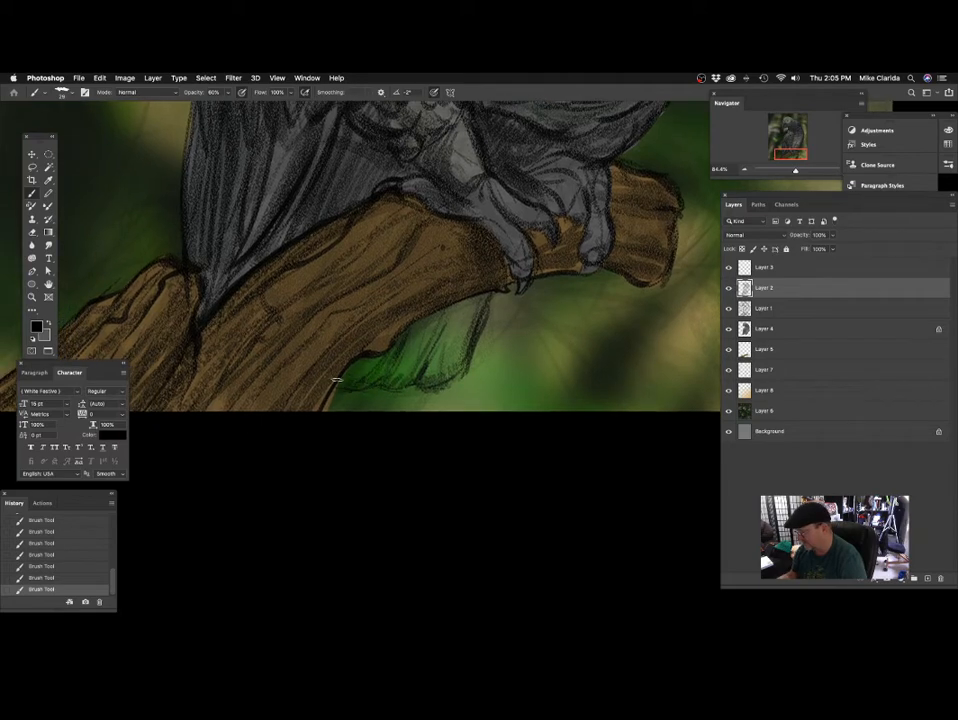
scroll(337, 380, "down", 5)
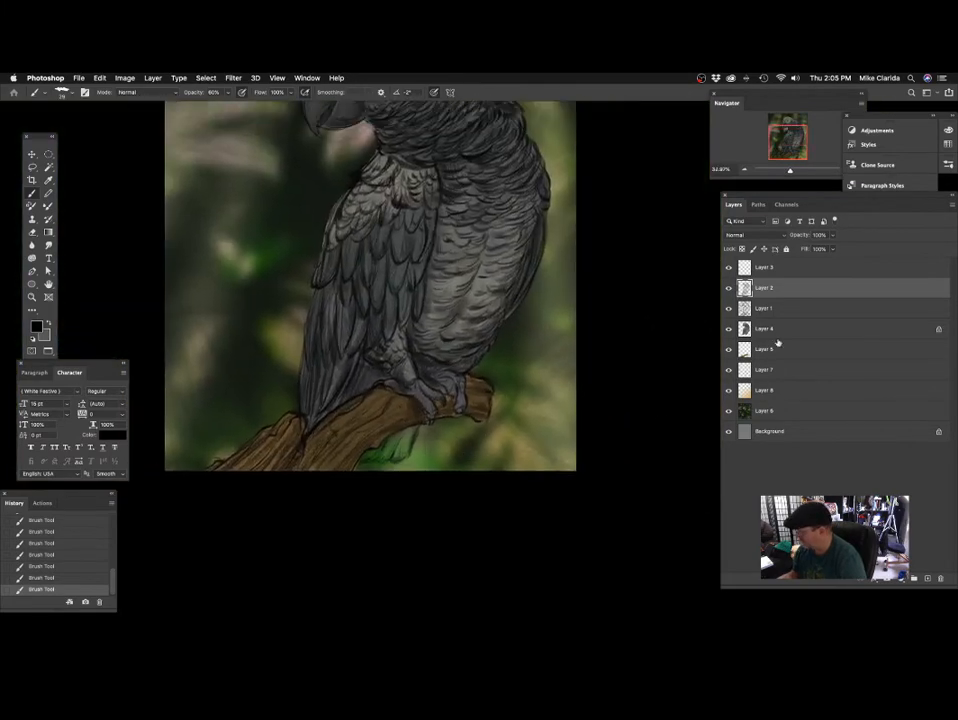
Make Layer 4 active, check its contents by toggling its visibility, and unlock its transparent pixels.
left_click(767, 331)
left_click(729, 329)
left_click(729, 329)
left_click(742, 249)
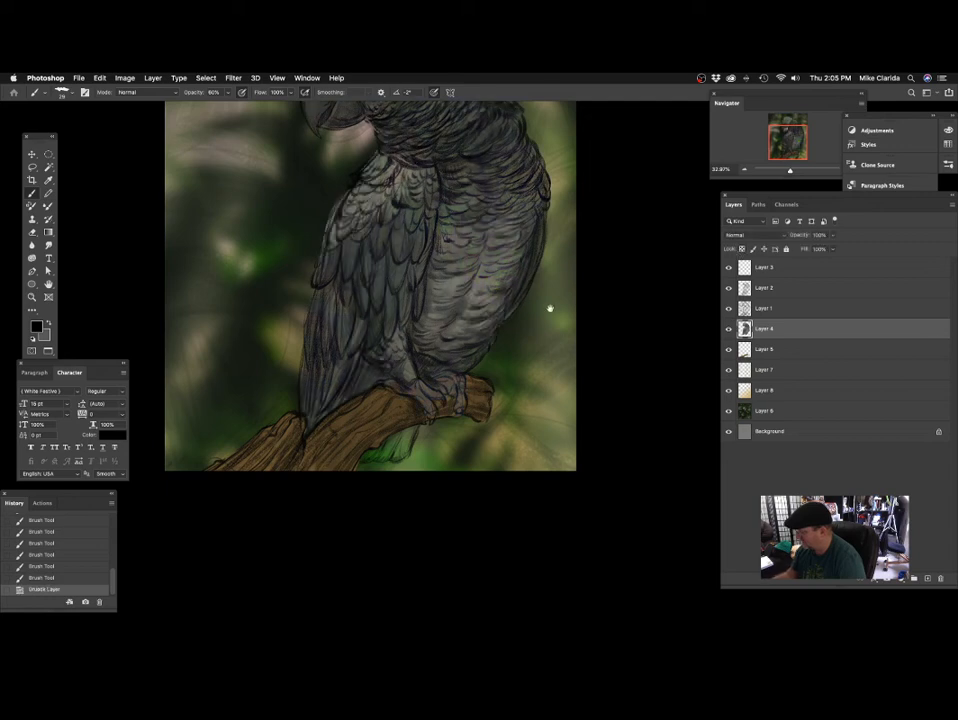
left_click_drag(549, 309, 494, 420)
left_click(729, 329)
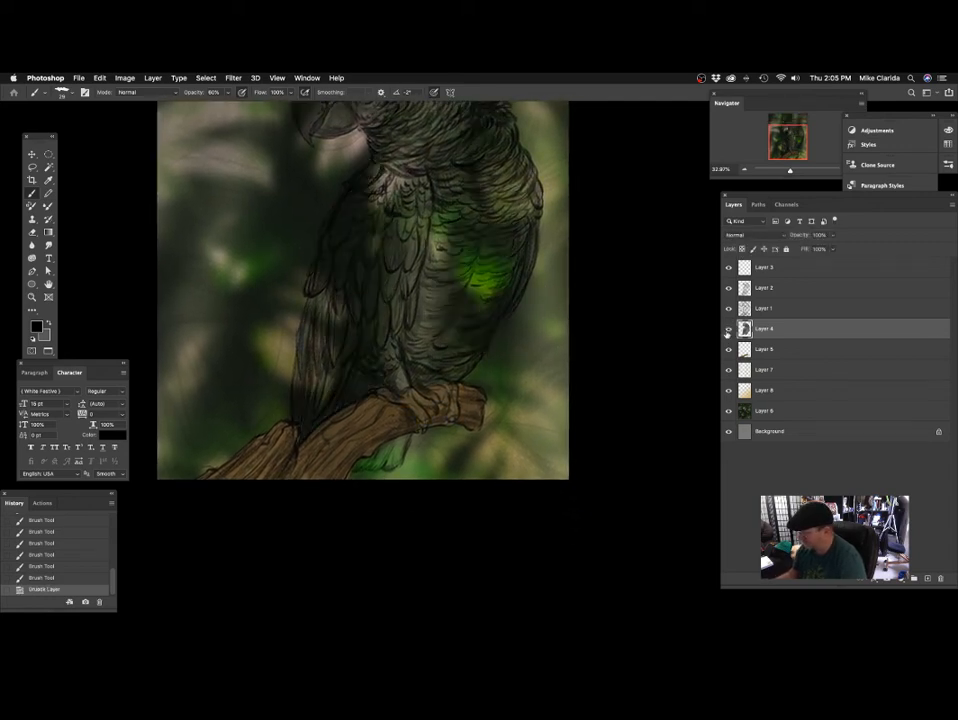
left_click(729, 329)
Set the foreground colour to pure bright red (ff0000).
left_click_drag(423, 316, 441, 308)
left_click(37, 328)
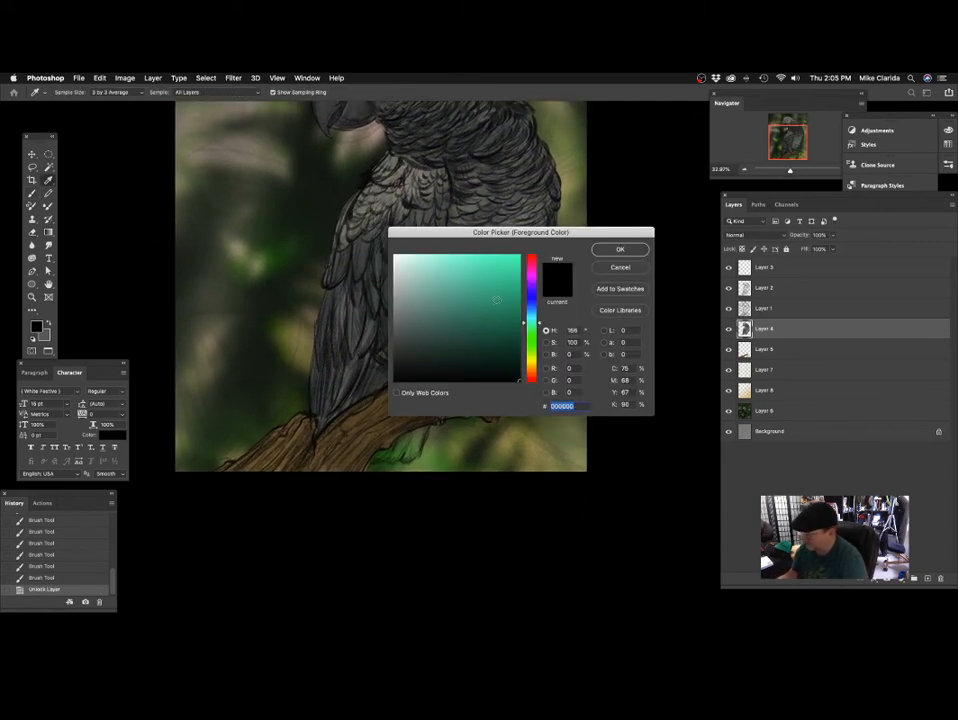
left_click(532, 257)
left_click(519, 257)
left_click(619, 250)
Paint the tail feathers between the wing and the top of the branch bright red on Layer 4.
mouse_move(382, 366)
left_mouse_down()
mouse_move(400, 340)
mouse_move(406, 293)
left_mouse_up()
mouse_move(347, 366)
left_mouse_down()
mouse_move(367, 319)
mouse_move(352, 360)
left_mouse_up()
left_click_drag(456, 324, 443, 320)
left_click_drag(329, 349, 386, 325)
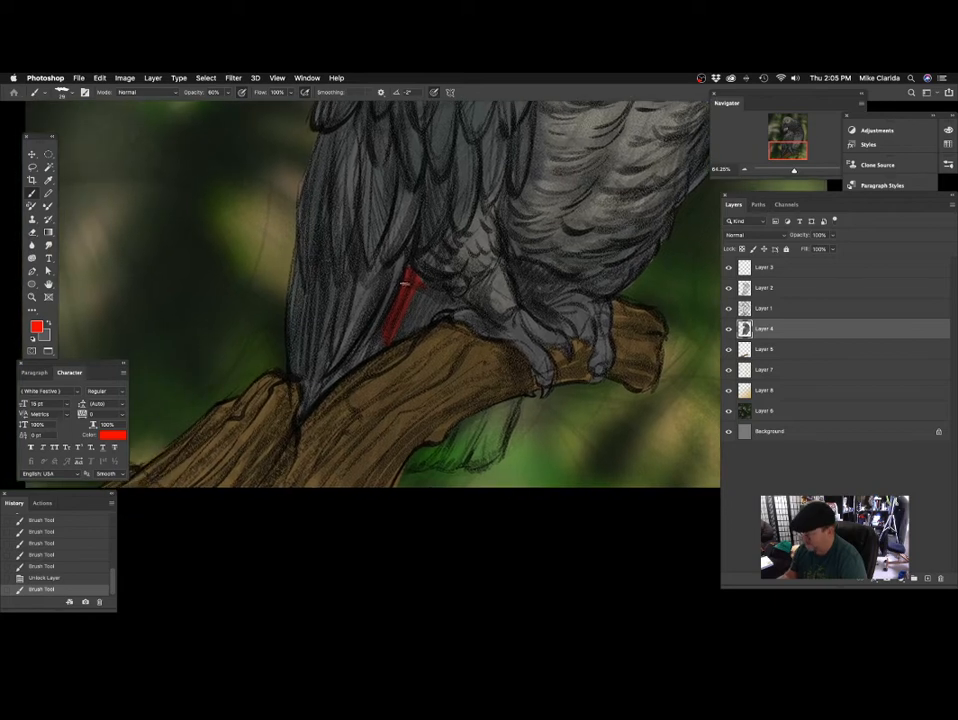
mouse_move(404, 283)
left_mouse_down()
mouse_move(362, 356)
mouse_move(455, 342)
mouse_move(388, 331)
left_mouse_up()
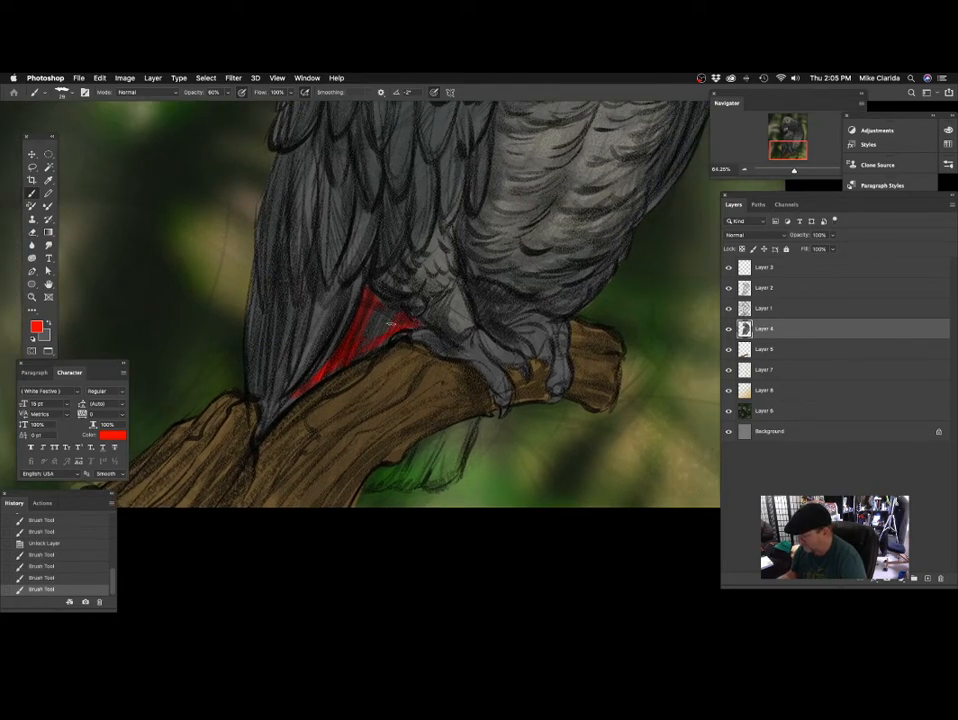
scroll(413, 325, "down", 4)
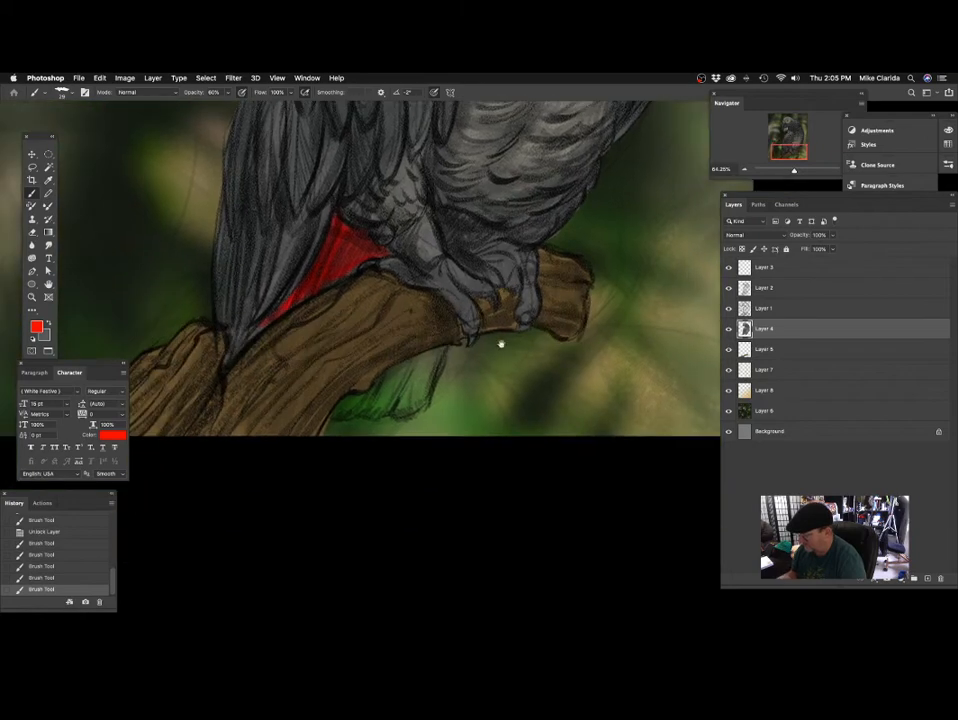
scroll(501, 342, "up", 2)
scroll(412, 299, "down", 3)
scroll(412, 299, "right", 2)
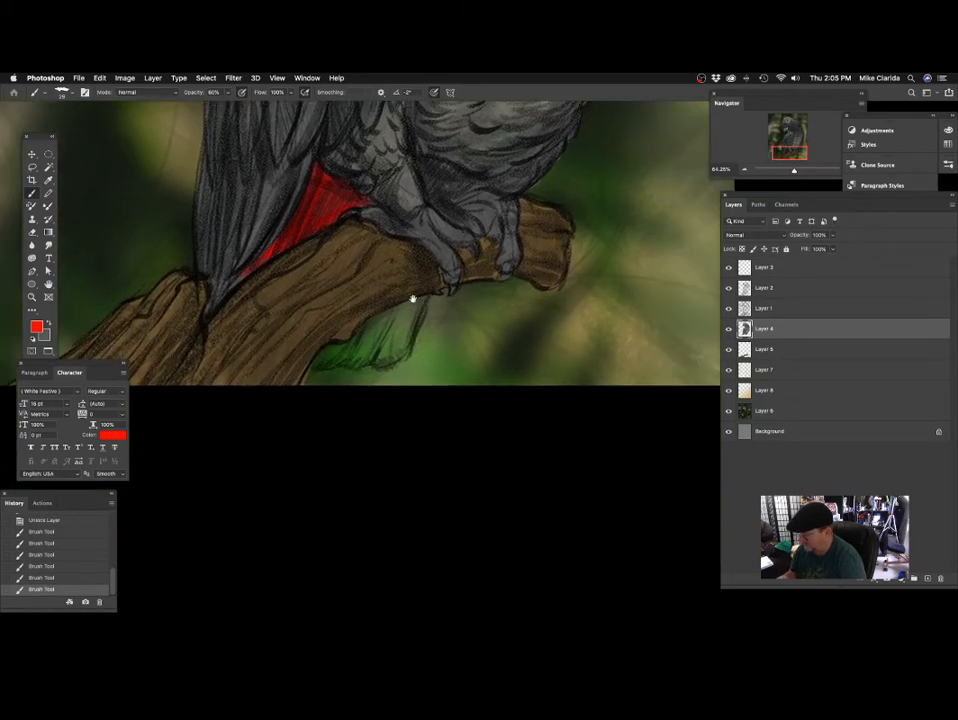
Fill the tail section below the branch with bright red using a larger brush.
left_click_drag(418, 302, 398, 343)
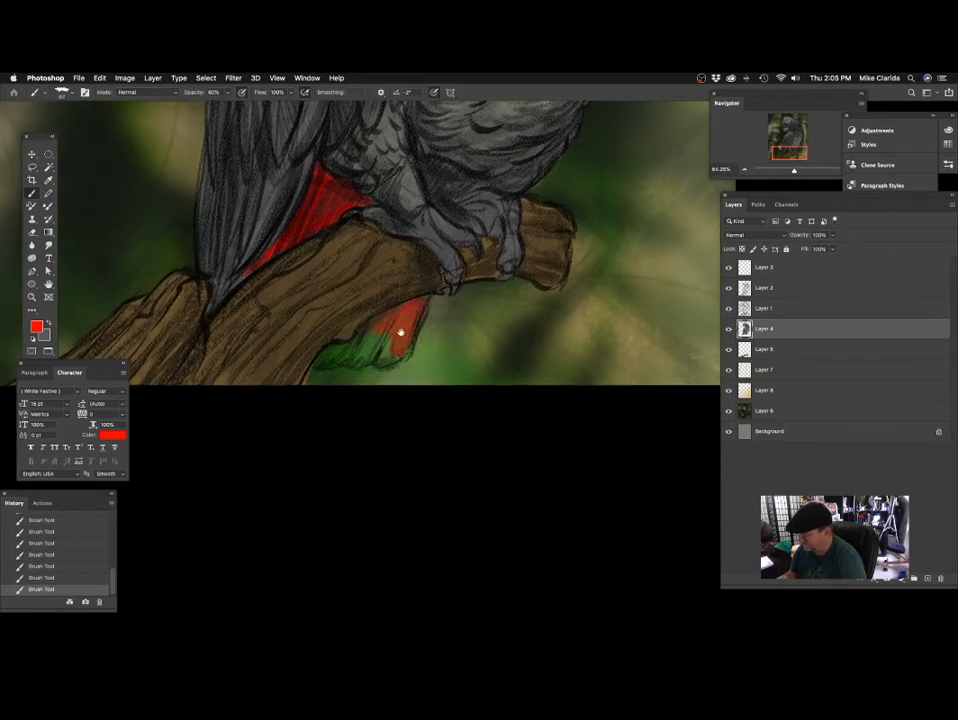
scroll(400, 331, "down", 2)
scroll(400, 331, "left", 1)
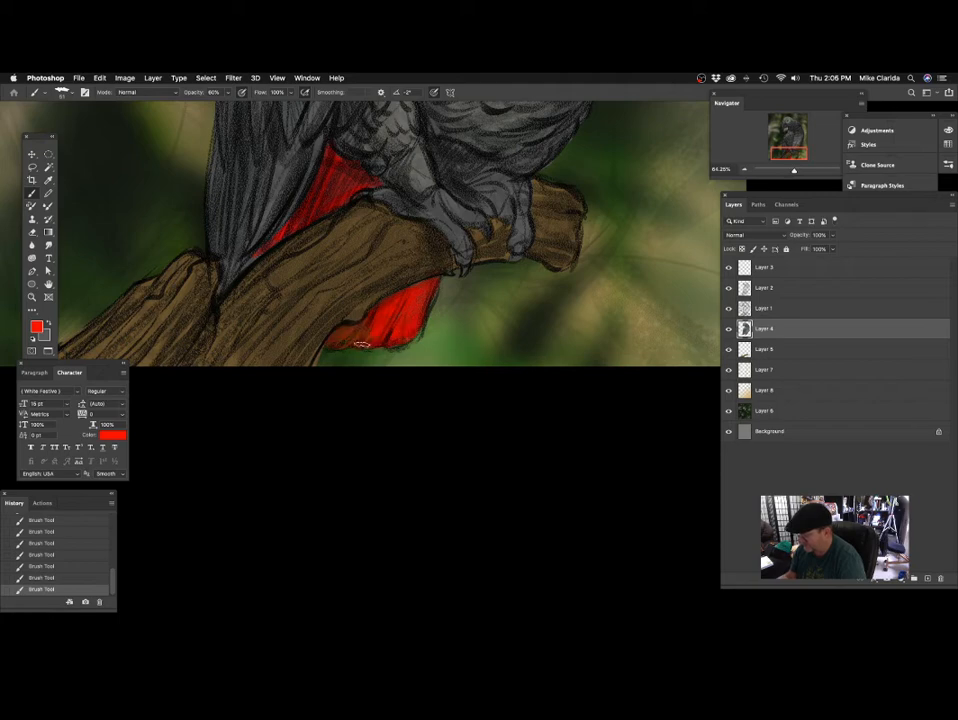
left_click_drag(483, 291, 404, 340)
left_click_drag(510, 302, 446, 490)
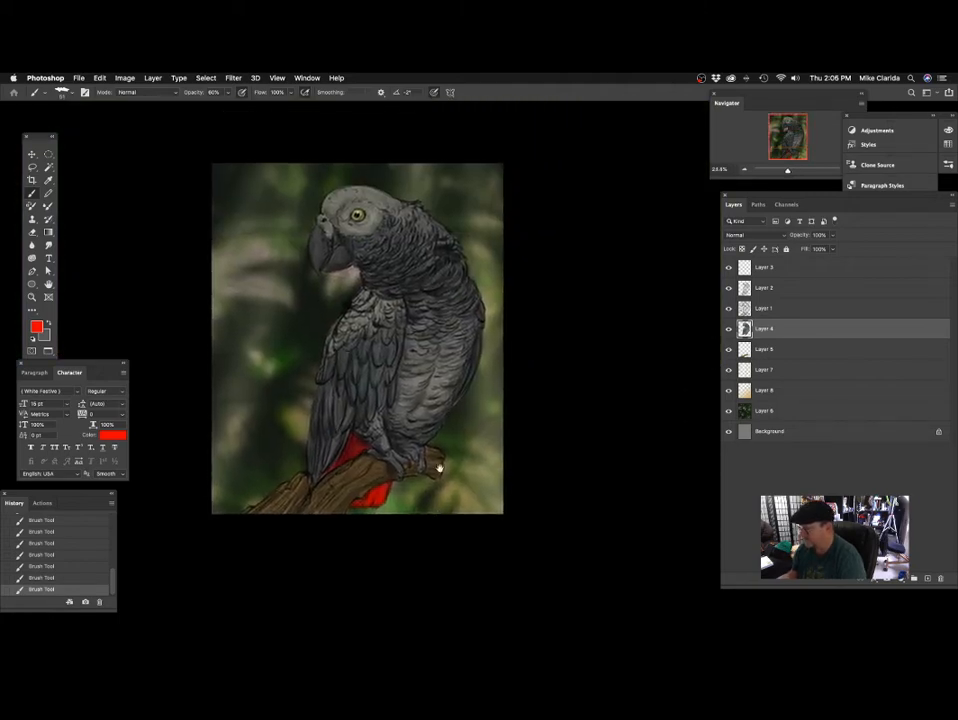
Extend the bright red along the narrow gap between the wing tip and the branch with a smaller brush.
left_click_drag(407, 402, 456, 390)
left_click_drag(370, 485, 423, 336)
left_click_drag(311, 385, 348, 364)
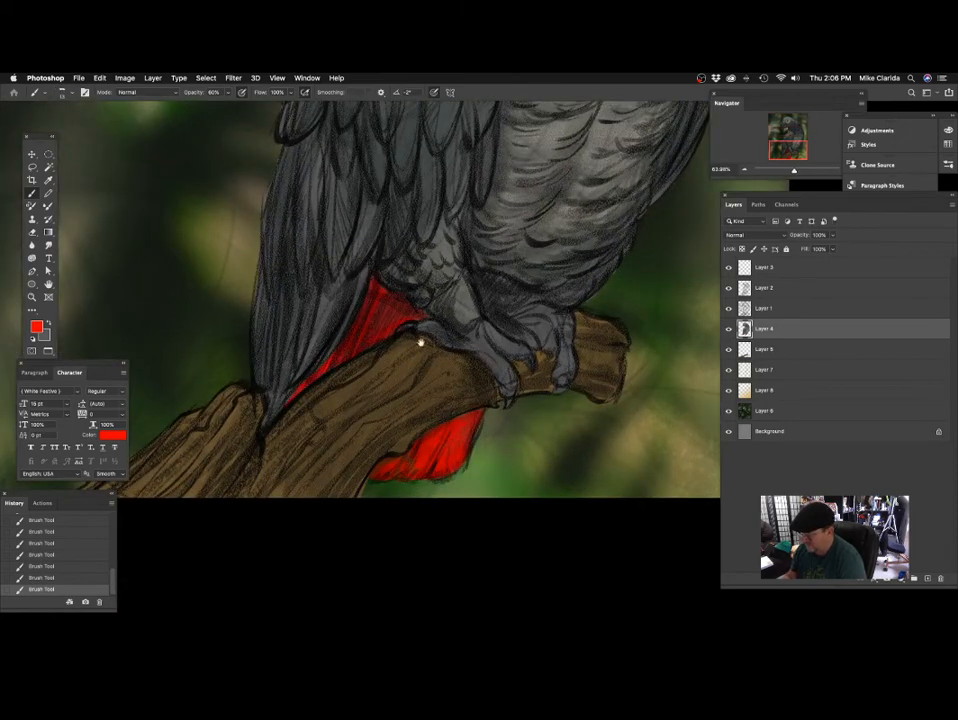
left_click_drag(420, 342, 386, 383)
left_click_drag(310, 413, 359, 344)
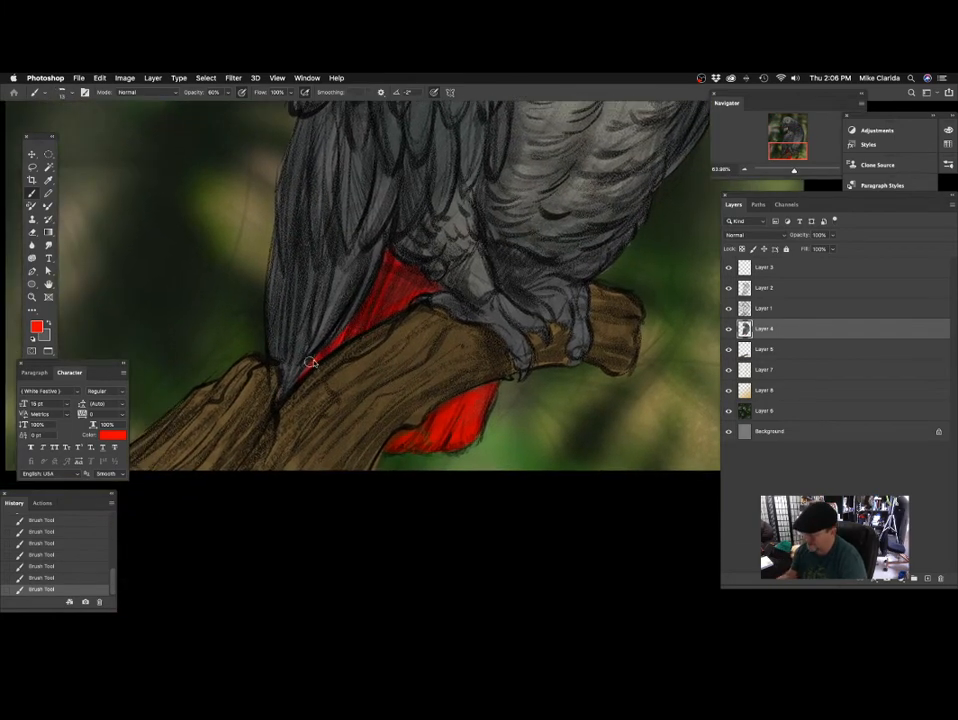
left_click_drag(311, 370, 344, 358)
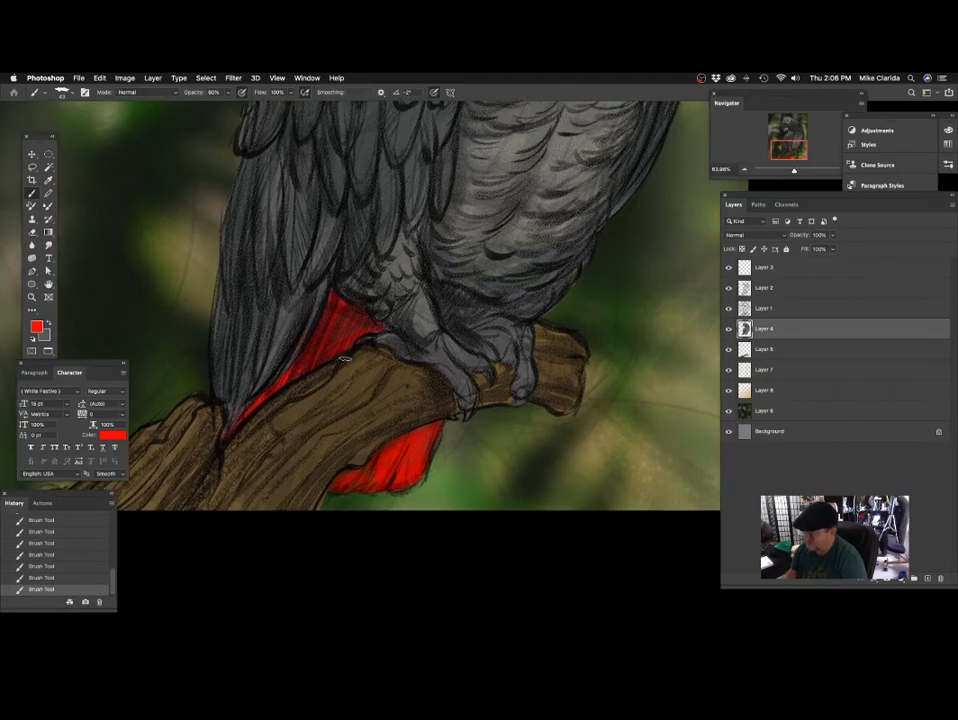
left_click_drag(297, 320, 304, 306)
Lock Layer 4's transparent pixels and shade the tail feathers above the branch with a slightly darker red.
left_click(37, 327)
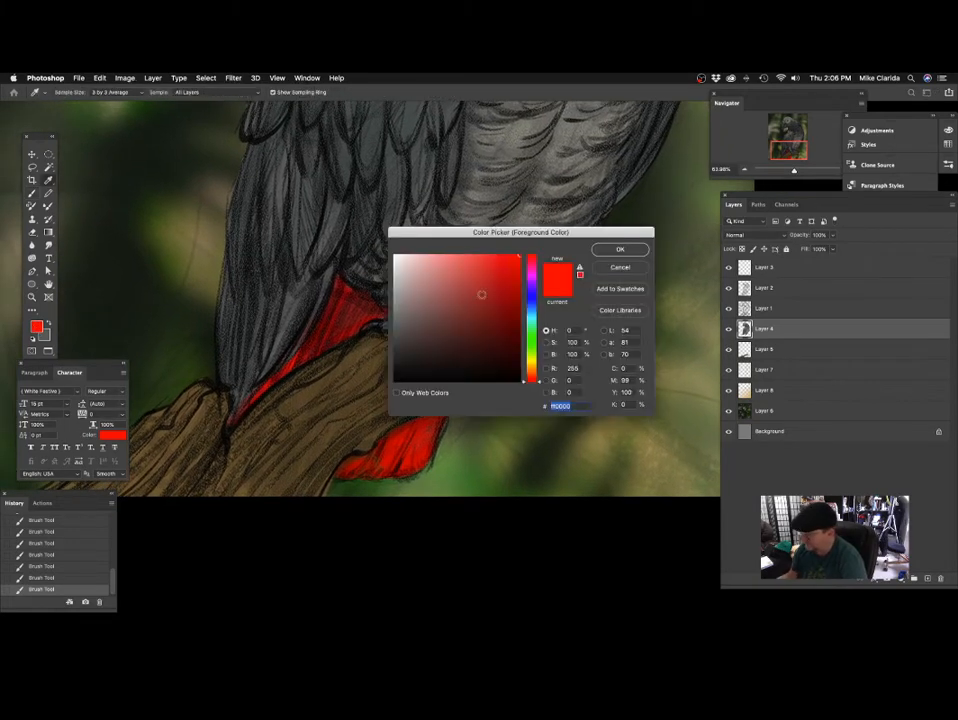
left_click(517, 268)
left_click(606, 251)
left_click_drag(462, 432, 466, 358)
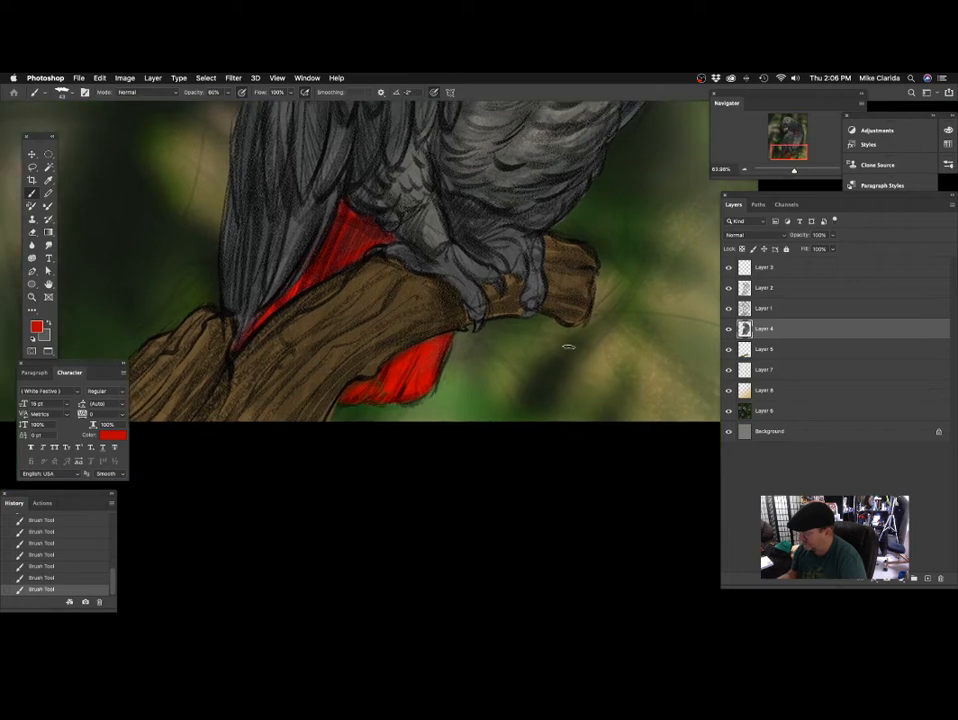
left_click(764, 251)
scroll(438, 396, "down", 3)
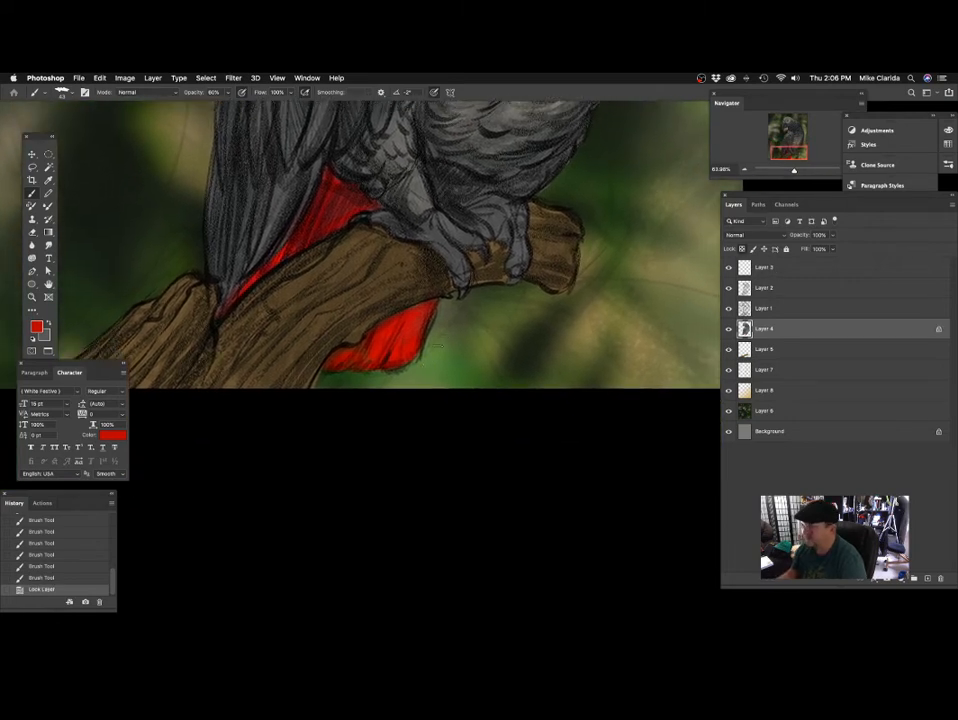
left_click_drag(313, 214, 270, 268)
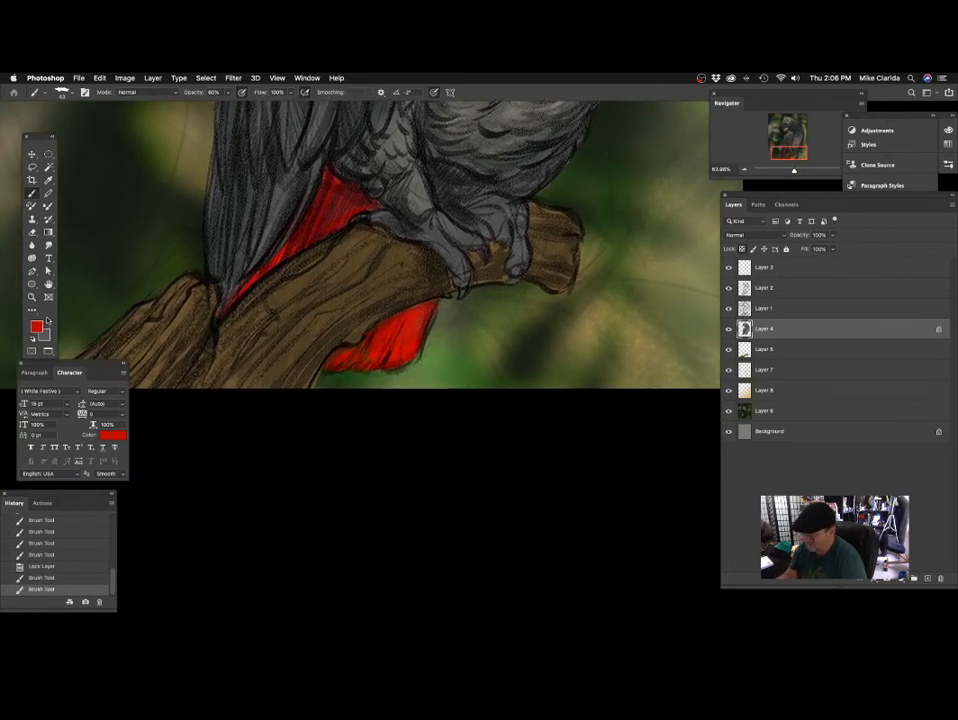
Set the foreground to a deeper red and shade the tail below the branch along the branch's underside.
left_click(38, 327)
left_click_drag(505, 275, 519, 301)
left_click(620, 249)
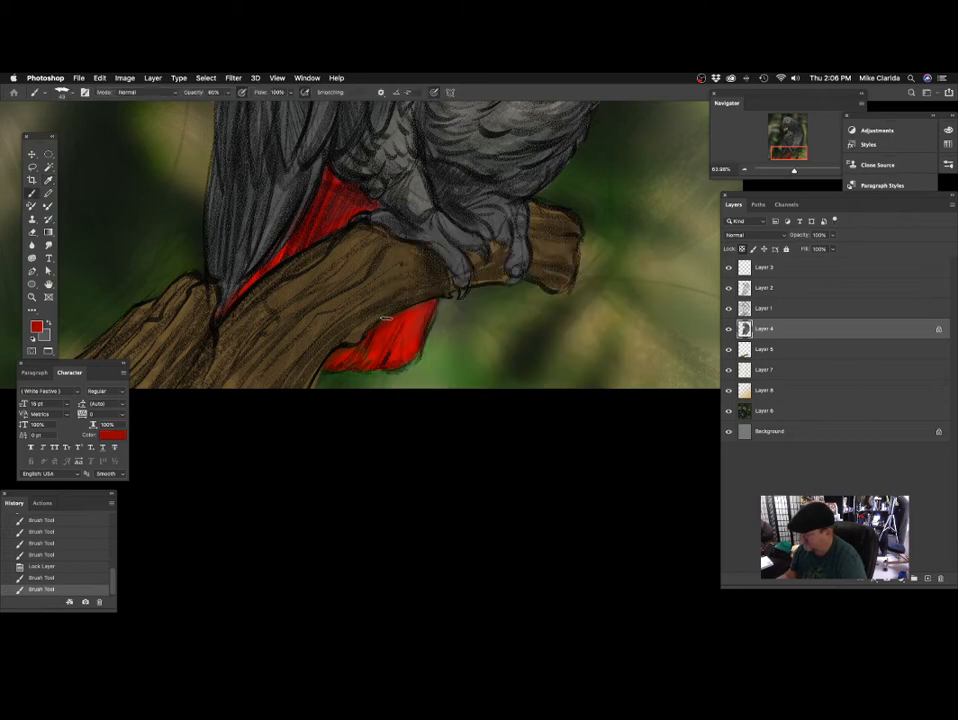
left_click_drag(338, 348, 376, 328)
mouse_move(380, 322)
left_mouse_down()
mouse_move(423, 295)
mouse_move(413, 318)
left_mouse_up()
left_click_drag(416, 321, 417, 309)
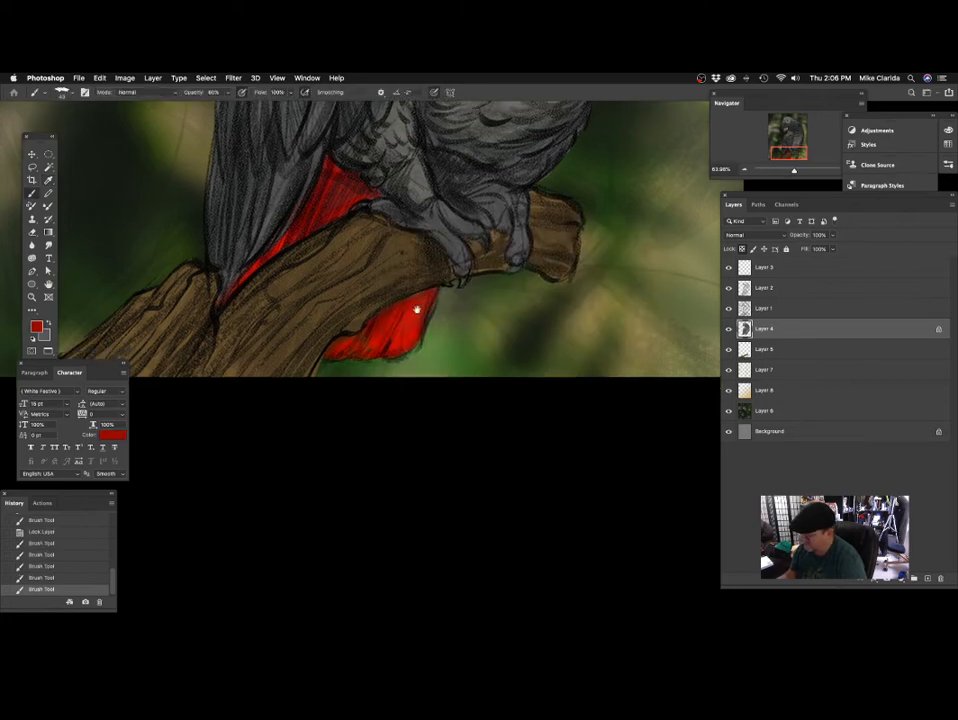
left_click_drag(322, 348, 327, 346)
left_click_drag(421, 231, 421, 348)
left_click_drag(368, 307, 375, 312)
Enlarge the brush and darken the red tail feathers around the branch with the deeper red, undoing one stroke.
key("bracketright")
key("bracketright")
key("bracketright")
mouse_move(401, 261)
left_mouse_down()
mouse_move(352, 348)
mouse_move(355, 303)
mouse_move(319, 319)
left_mouse_up()
key("super+z")
mouse_move(440, 307)
left_mouse_down()
mouse_move(406, 325)
mouse_move(387, 351)
left_mouse_up()
mouse_move(499, 297)
left_mouse_down()
mouse_move(483, 391)
mouse_move(488, 382)
left_mouse_up()
left_click_drag(440, 318, 453, 376)
left_click_drag(423, 438, 429, 314)
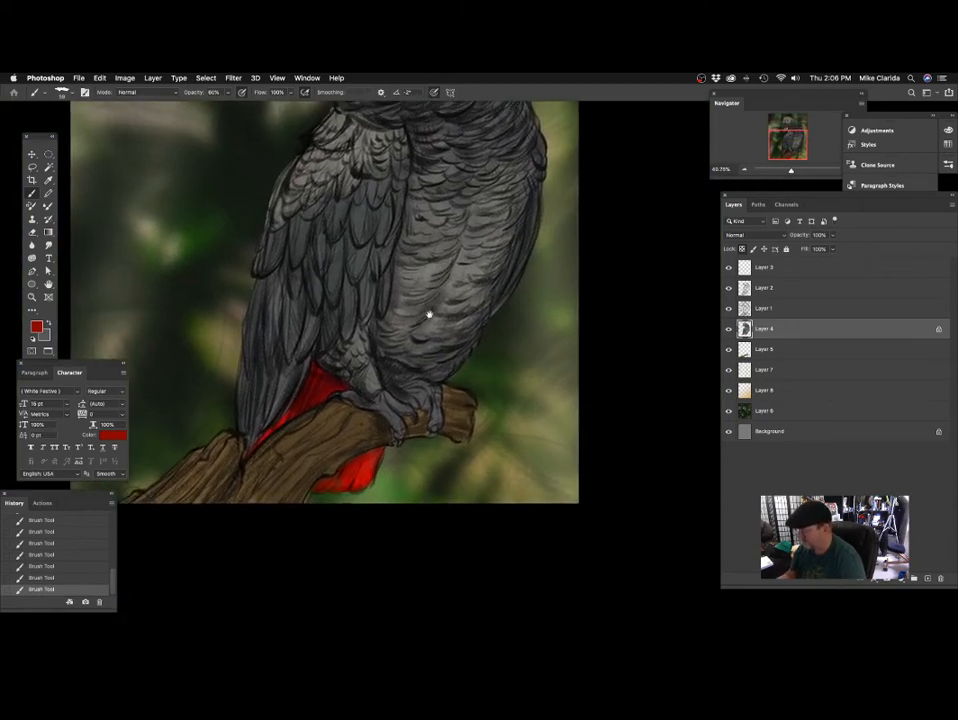
Sample the grey of the parrot's leg and set the foreground to a lighter grey (b4b4b4).
left_click(386, 403, "alt")
left_click_drag(378, 396, 415, 318)
left_click(37, 327)
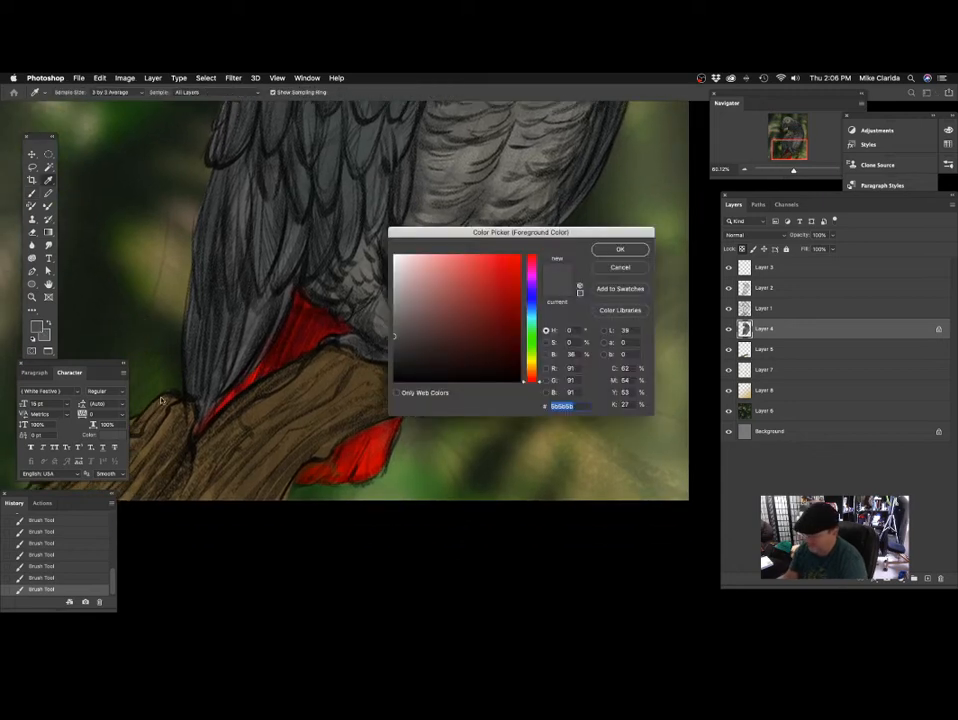
left_click(415, 202)
key("Return")
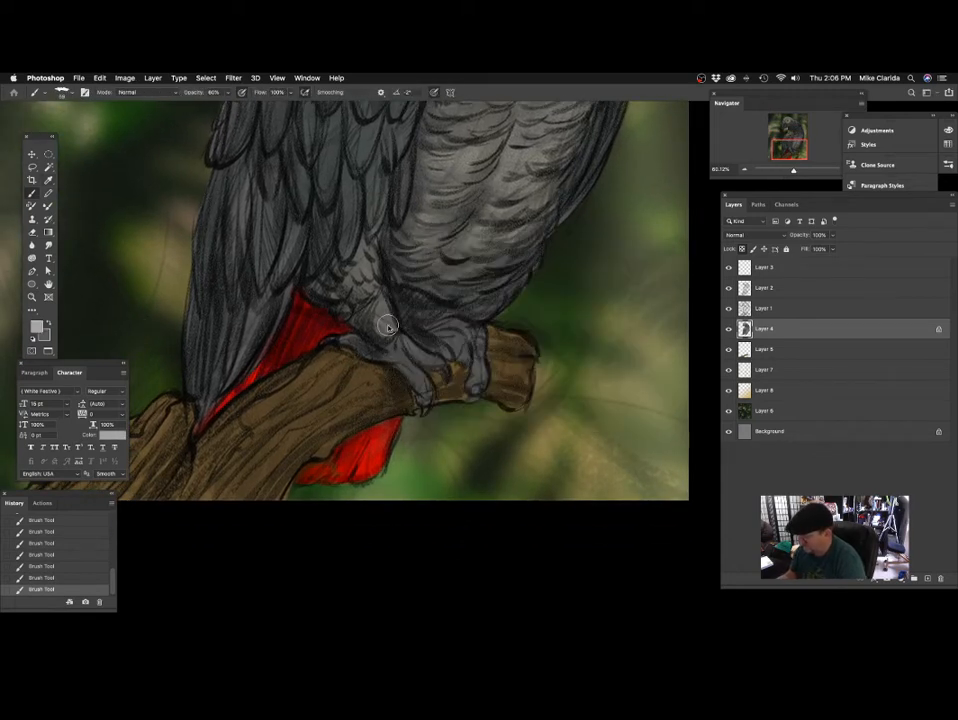
Brush the light grey over the parrot's legs and toes on Layer 4 to lighten them.
mouse_move(388, 327)
left_mouse_down()
mouse_move(361, 267)
mouse_move(351, 305)
mouse_move(346, 287)
mouse_move(360, 338)
mouse_move(401, 403)
mouse_move(394, 372)
left_mouse_up()
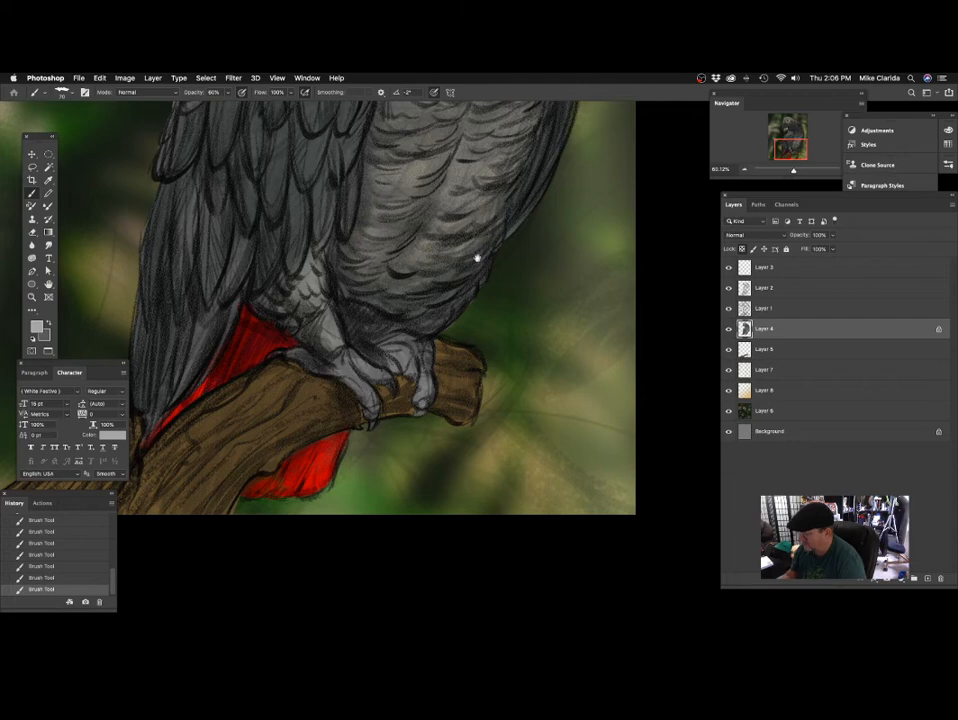
scroll(480, 260, "up", 10)
left_click_drag(319, 390, 326, 349)
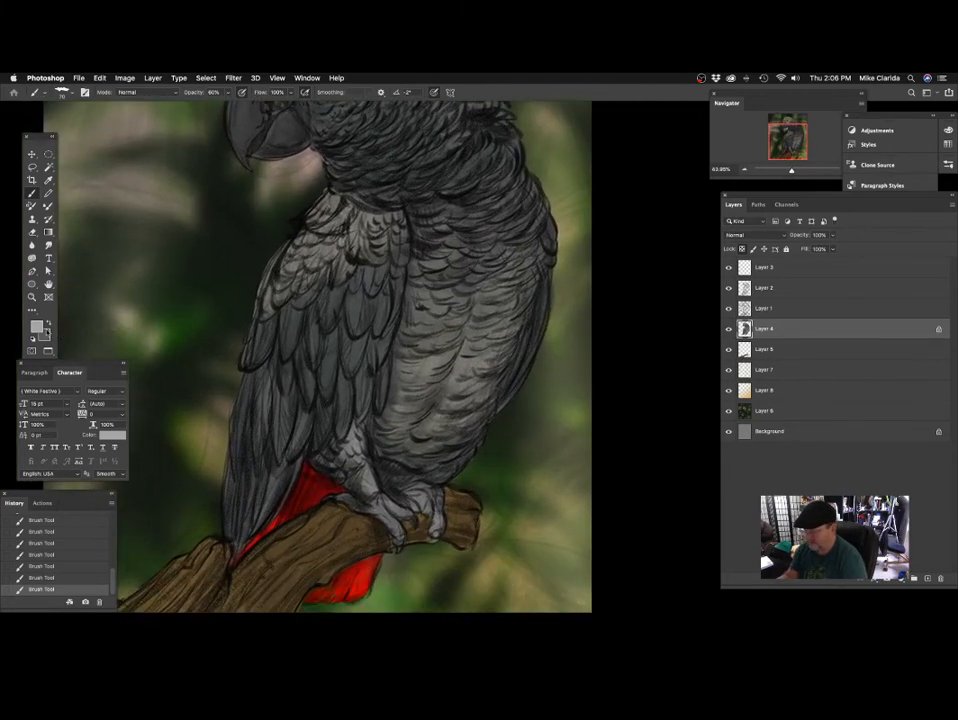
Set the foreground to a medium blue (H 210, S 56, B 75) and brush it over the middle wing feathers.
left_click(36, 326)
left_click(531, 308)
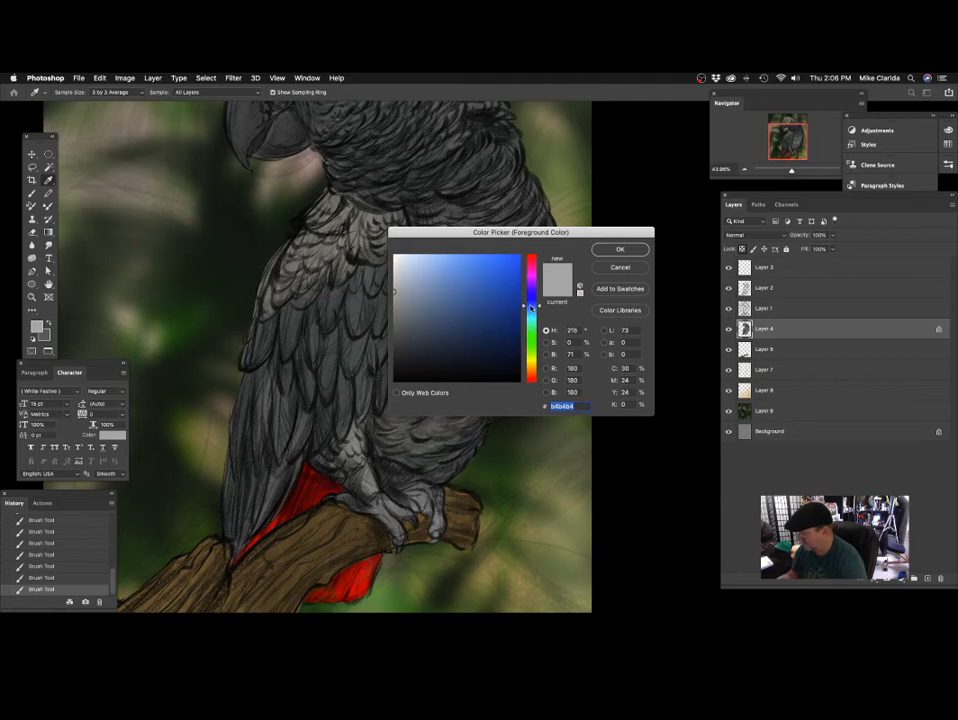
left_click(469, 277)
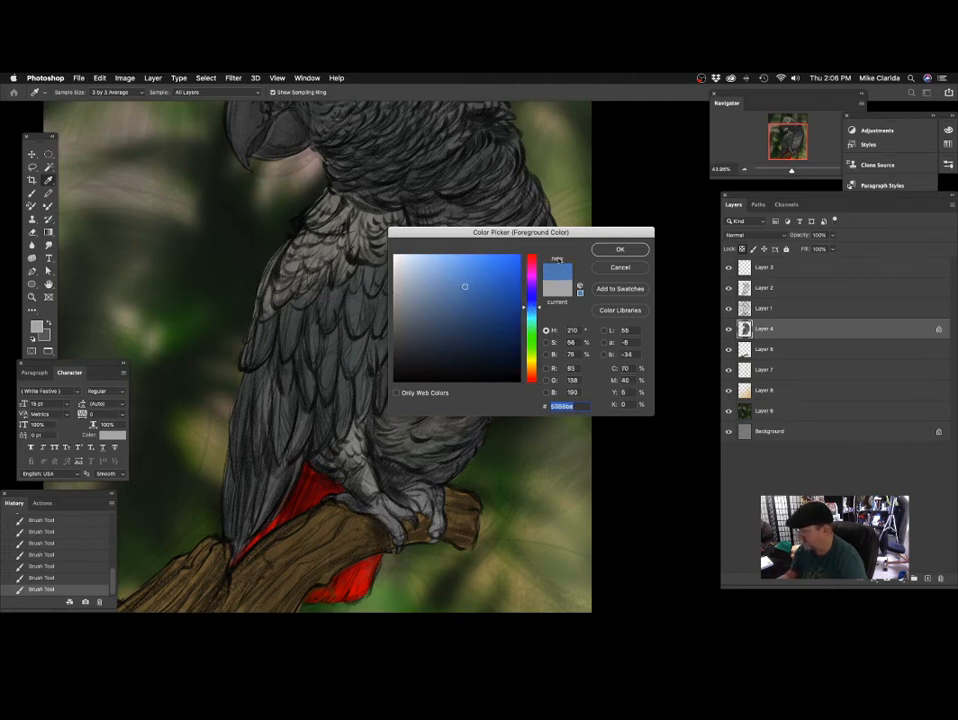
key("Return")
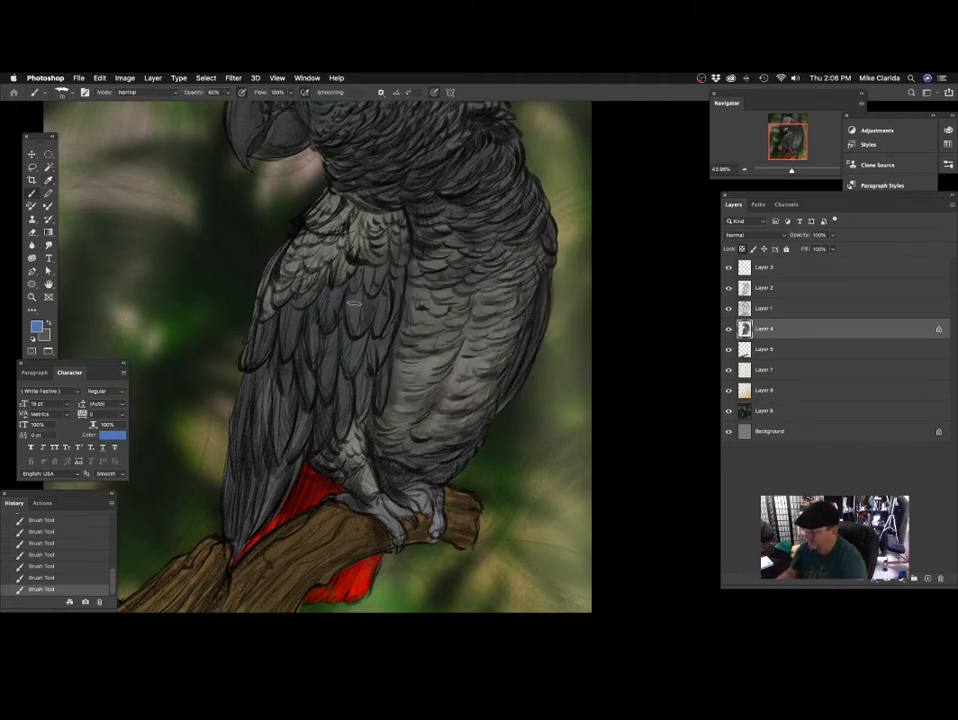
left_click_drag(355, 303, 342, 355)
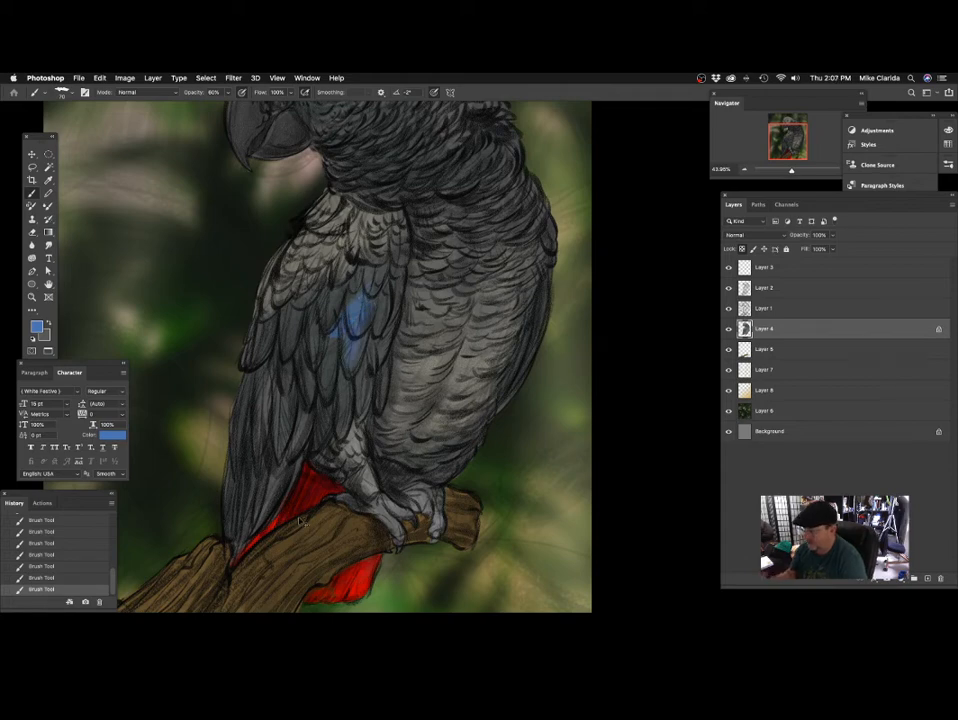
Undo the last blue wing stroke and add a new layer above Layer 4, clipped to it.
key("super+z")
key("super+0")
left_click_drag(352, 350, 406, 356)
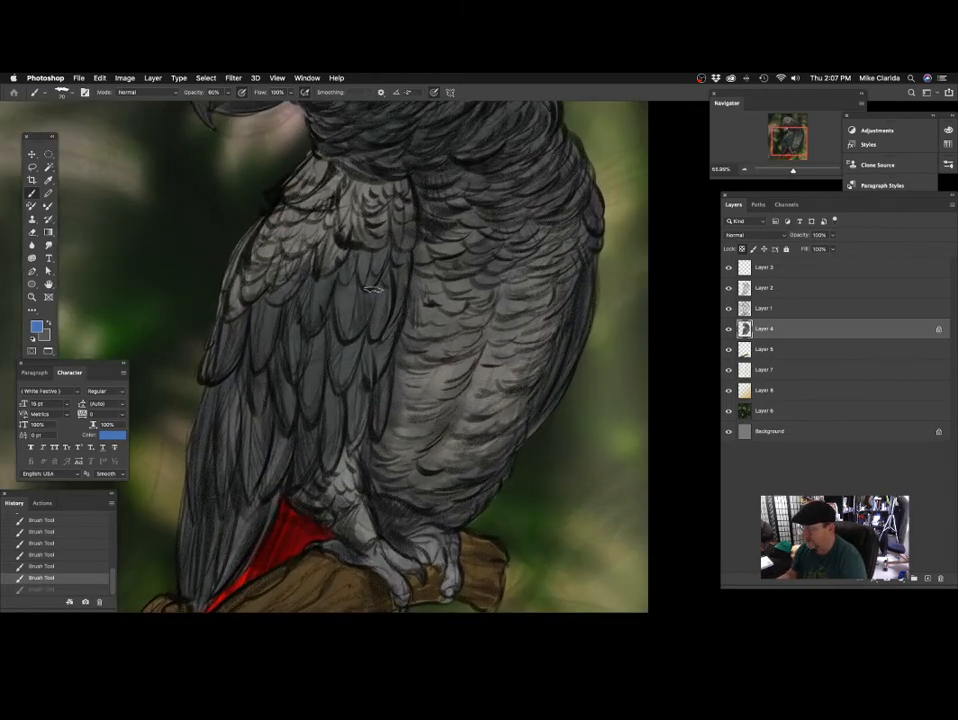
left_click_drag(448, 390, 429, 368)
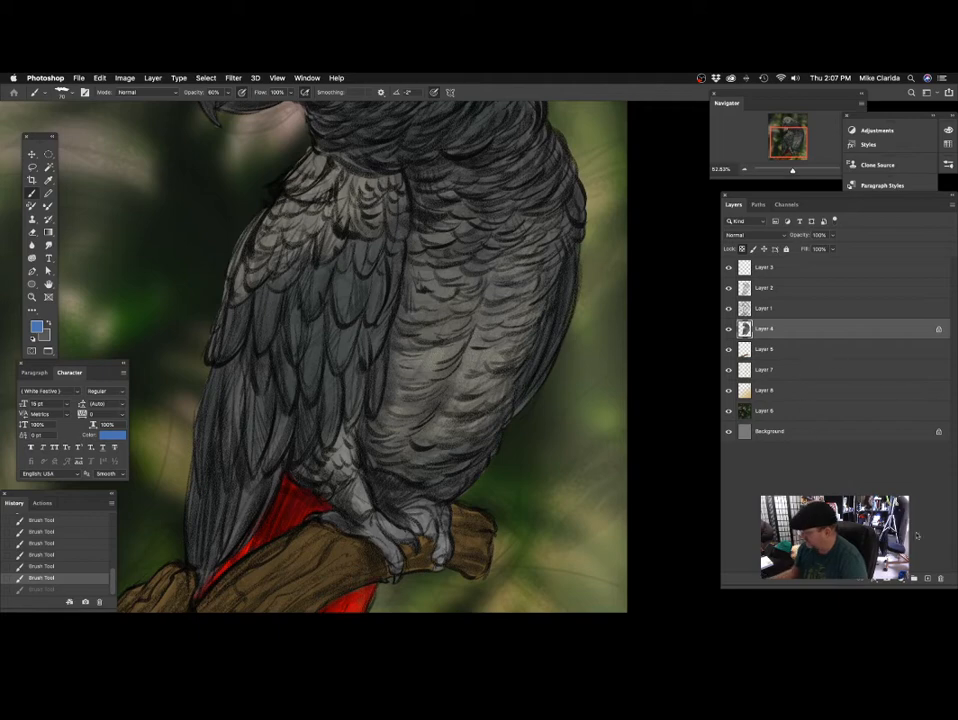
left_click(935, 578)
right_click(806, 328)
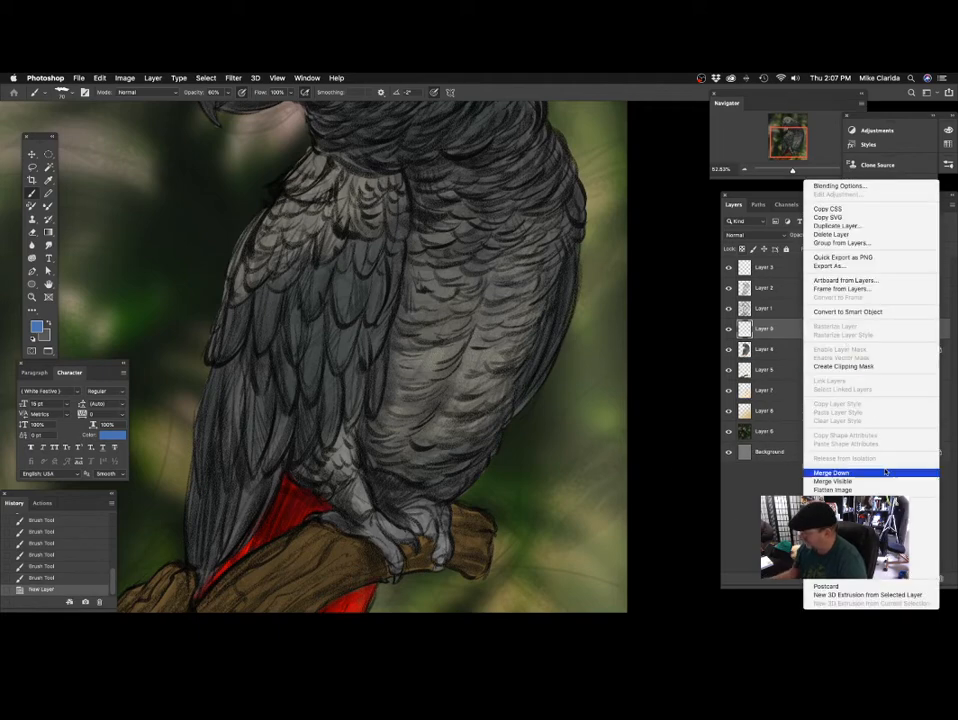
left_click(848, 366)
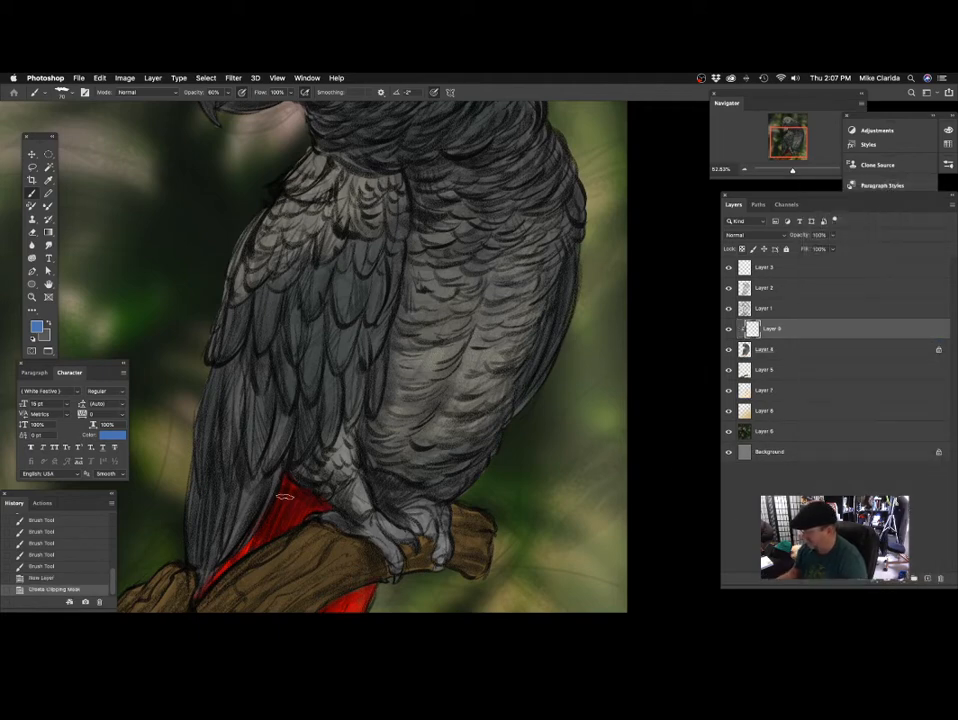
scroll(469, 343, "up", 2)
left_click_drag(469, 343, 478, 327)
mouse_move(302, 342)
left_mouse_down()
mouse_move(197, 415)
mouse_move(218, 301)
mouse_move(165, 497)
left_mouse_up()
key("super+z")
Enlarge the brush, lower its opacity to 38% and lay a faint blue tint on the middle wing feathers.
mouse_move(421, 310)
left_mouse_down()
mouse_move(348, 385)
mouse_move(427, 336)
mouse_move(463, 340)
left_mouse_up()
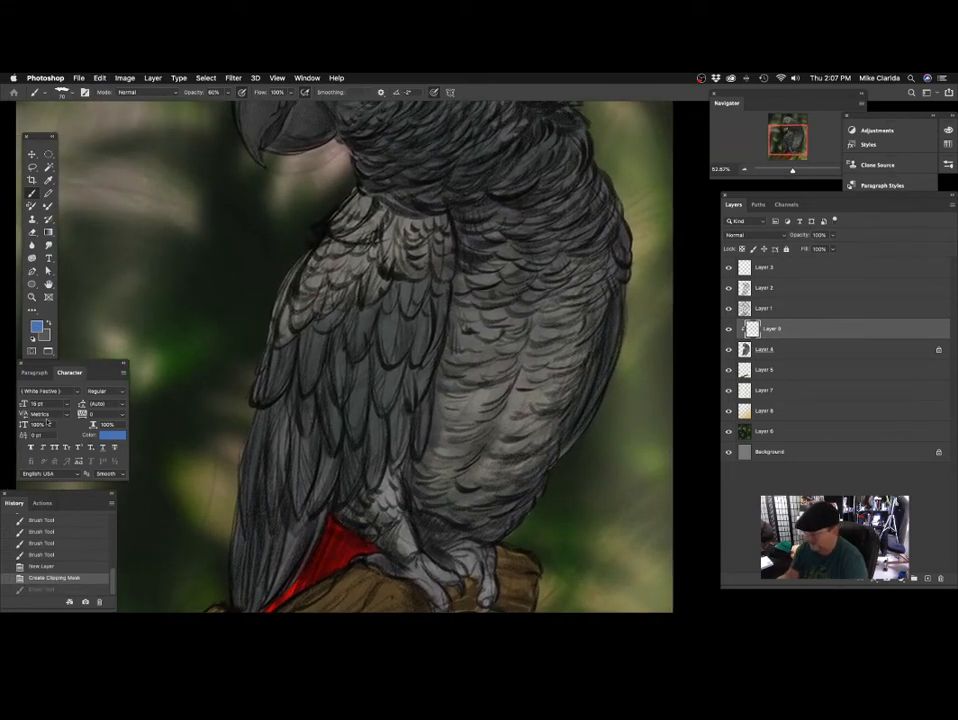
mouse_move(418, 310)
left_mouse_down()
mouse_move(389, 321)
mouse_move(385, 346)
left_mouse_up()
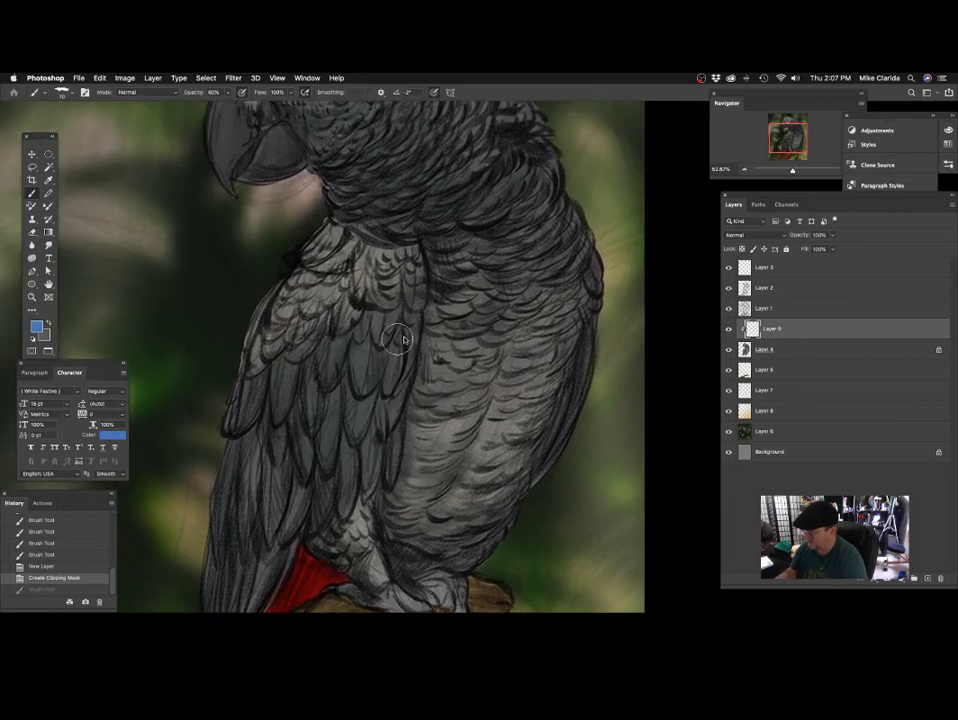
key("]")
key("]")
key("]")
key("]")
left_click(228, 92)
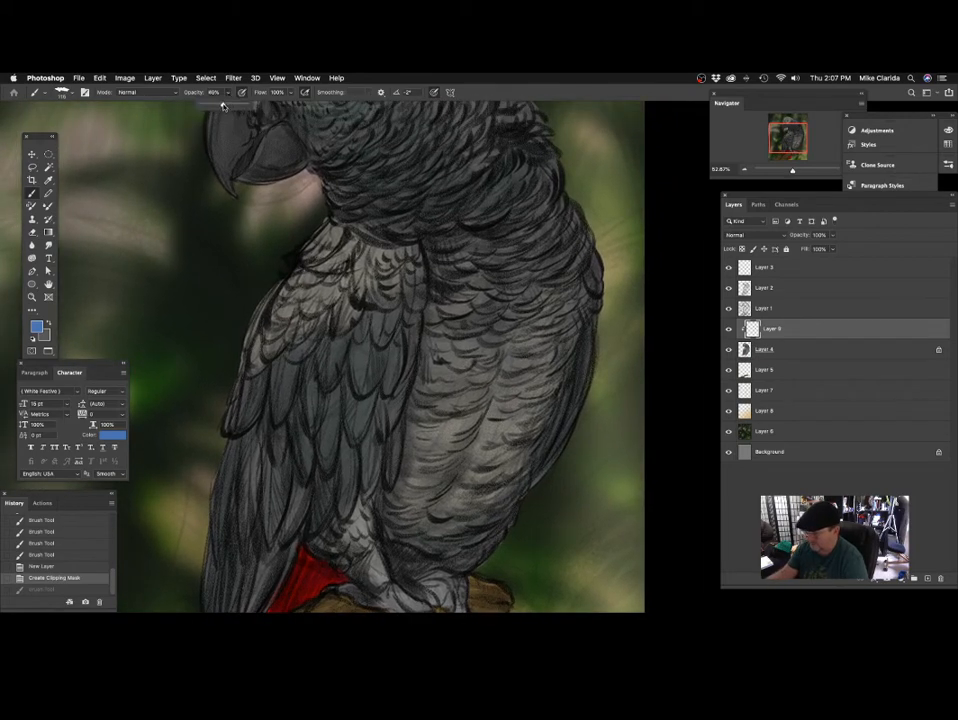
left_click_drag(223, 106, 218, 106)
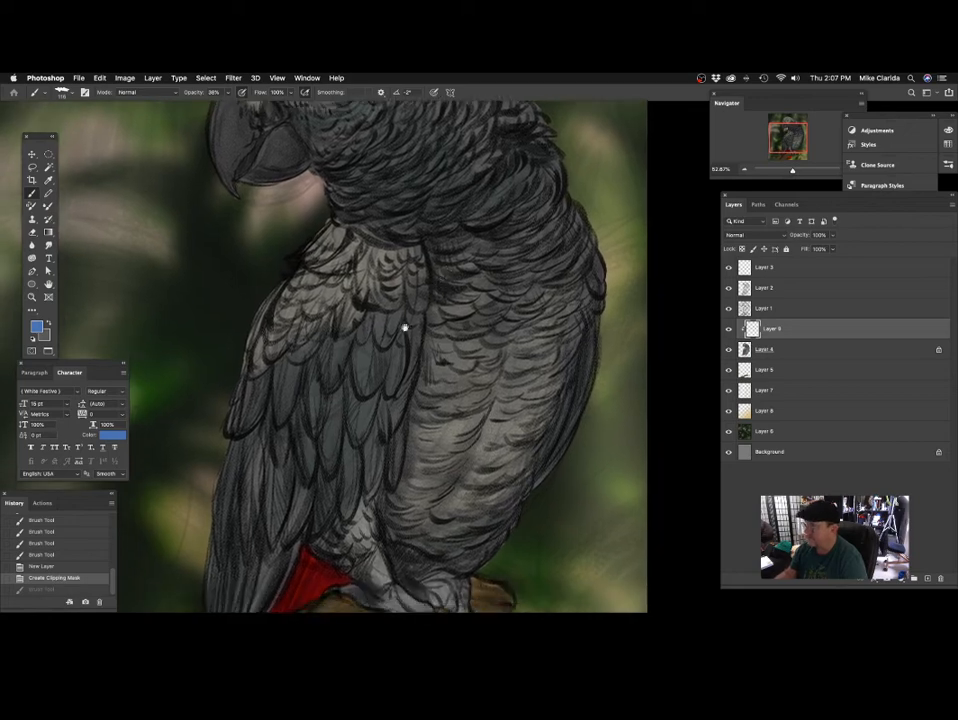
scroll(405, 327, "down", 1)
left_click_drag(368, 362, 356, 392)
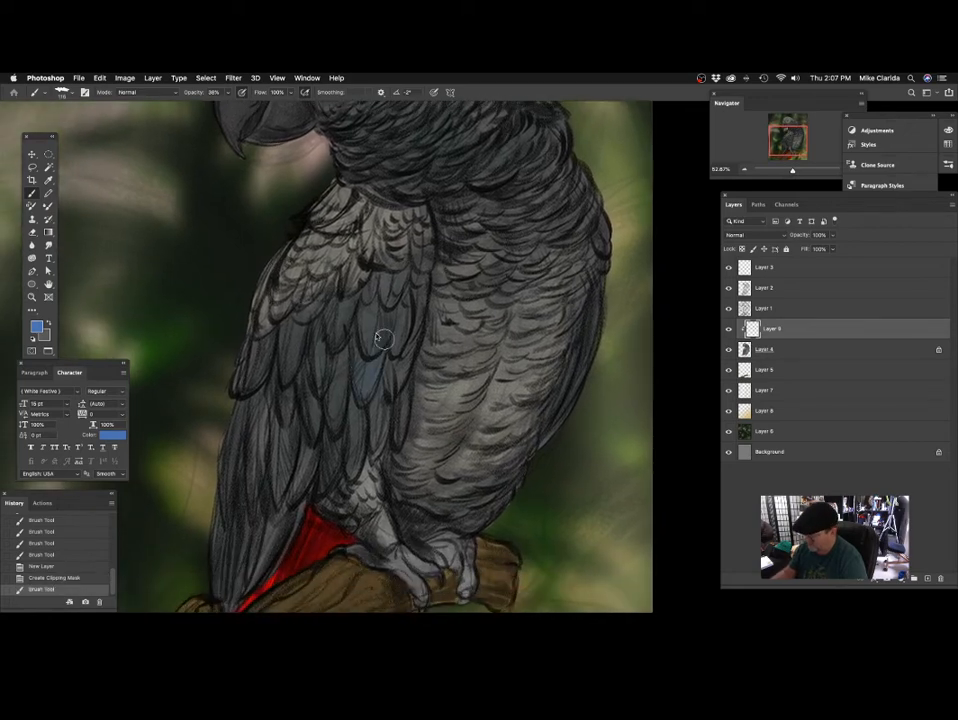
Shrink the brush and tint the parrot's middle and lower wing feathers blue on Layer 9.
key("[")
key("[")
key("[")
key("[")
left_click_drag(375, 302, 361, 350)
mouse_move(350, 320)
left_mouse_down()
mouse_move(345, 362)
mouse_move(336, 335)
left_mouse_up()
left_click_drag(349, 278, 343, 331)
mouse_move(344, 335)
left_mouse_down()
mouse_move(342, 381)
mouse_move(360, 404)
mouse_move(344, 427)
left_mouse_up()
left_click_drag(344, 379, 349, 358)
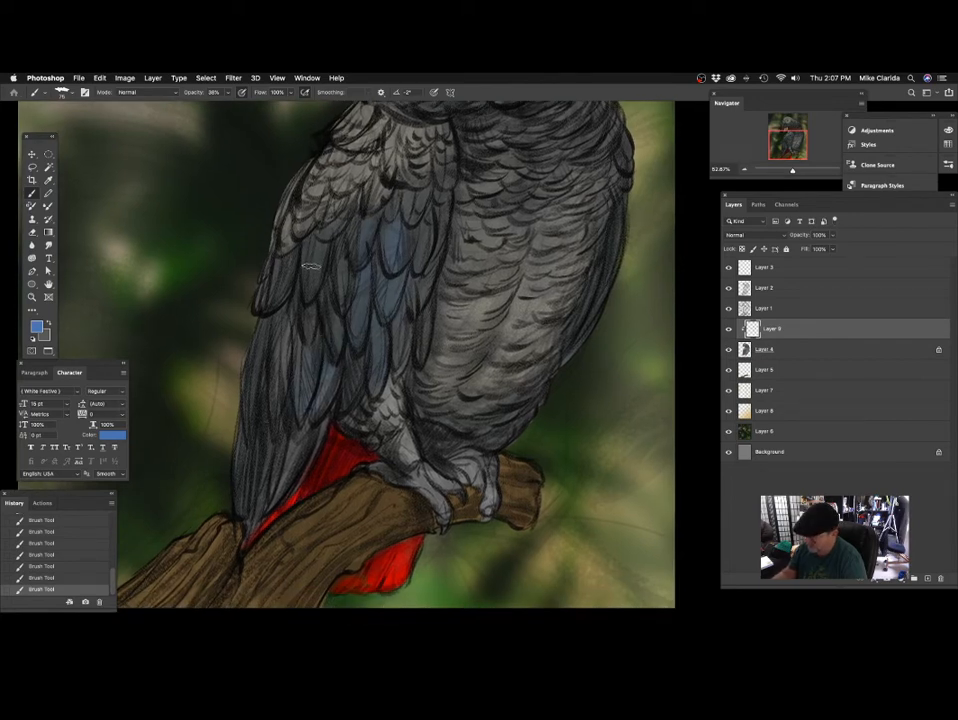
left_click_drag(311, 266, 333, 314)
left_click_drag(424, 286, 337, 308)
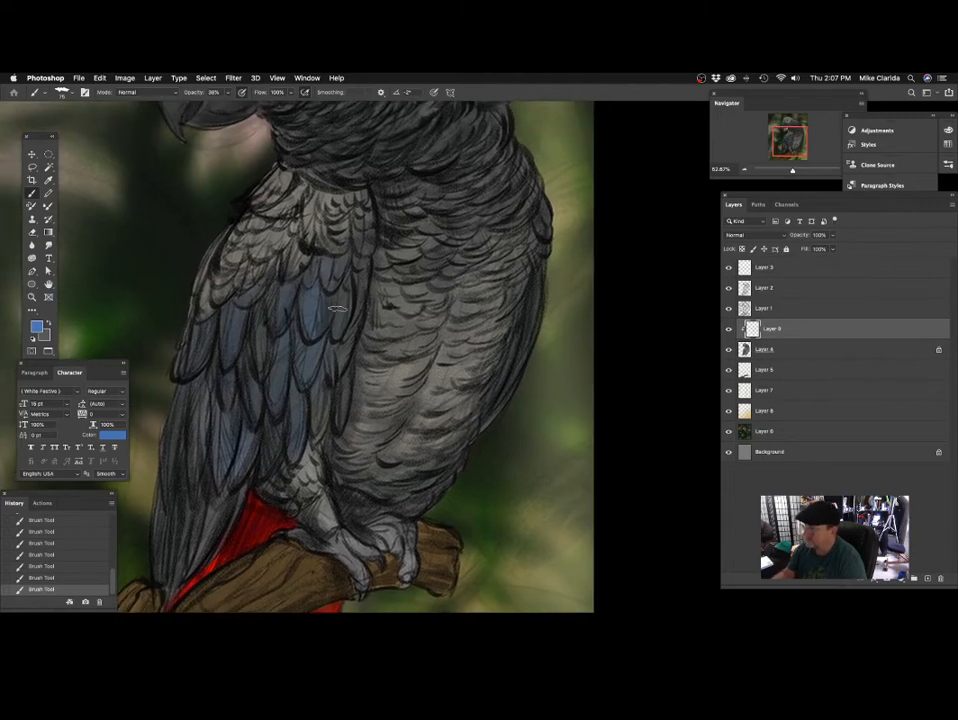
left_click_drag(386, 377, 367, 431)
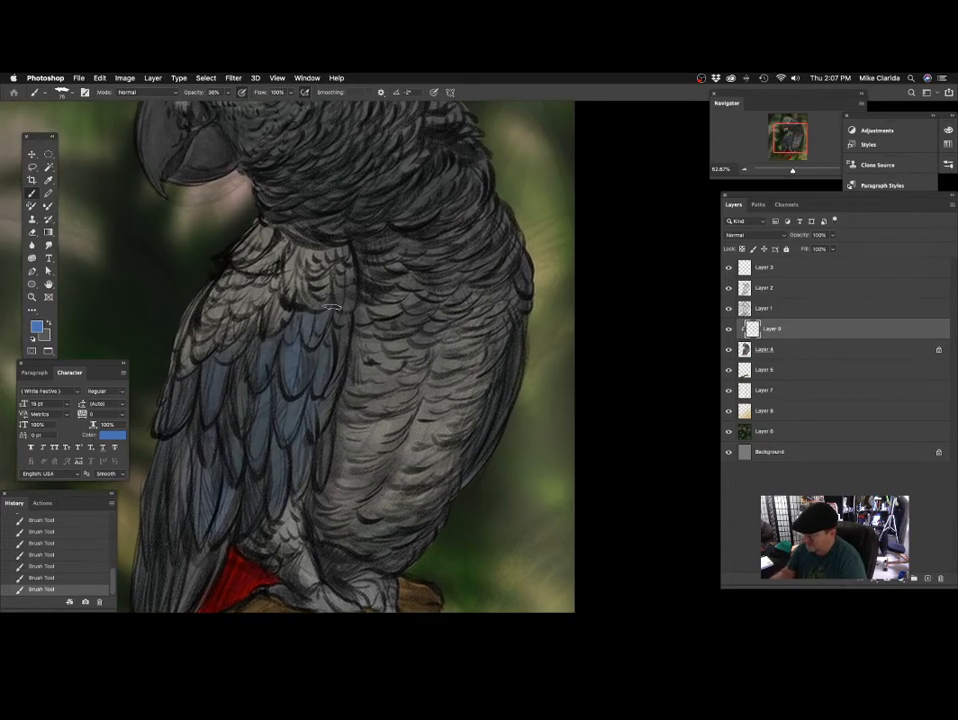
Brush the blue tint over the throat and neck feathers below the cheek, undoing one stroke.
left_click_drag(365, 298, 402, 321)
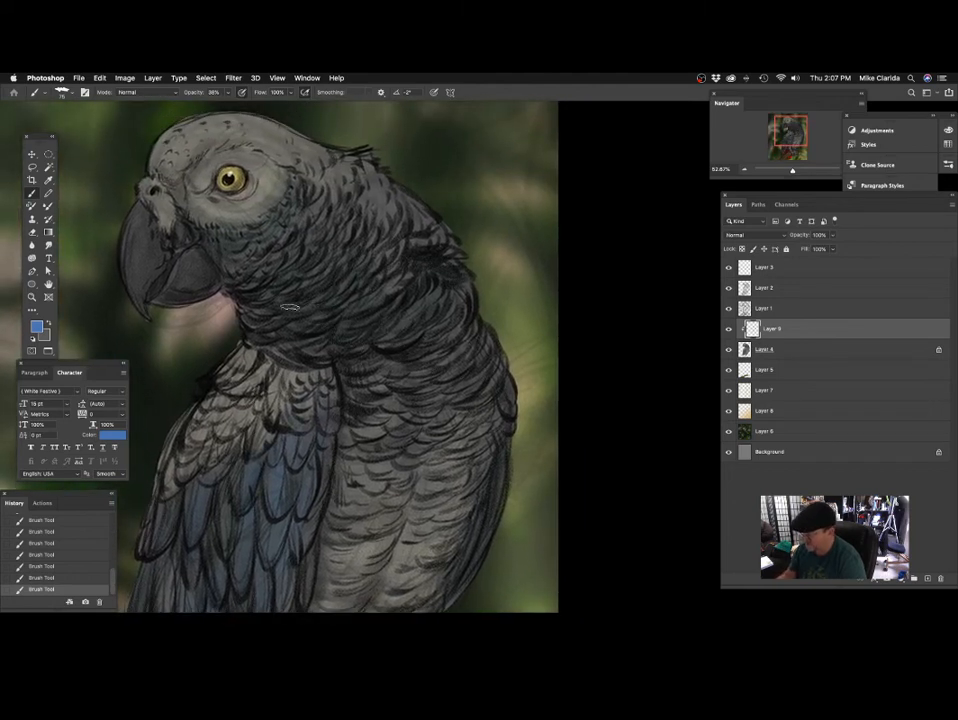
left_click_drag(290, 240, 319, 269)
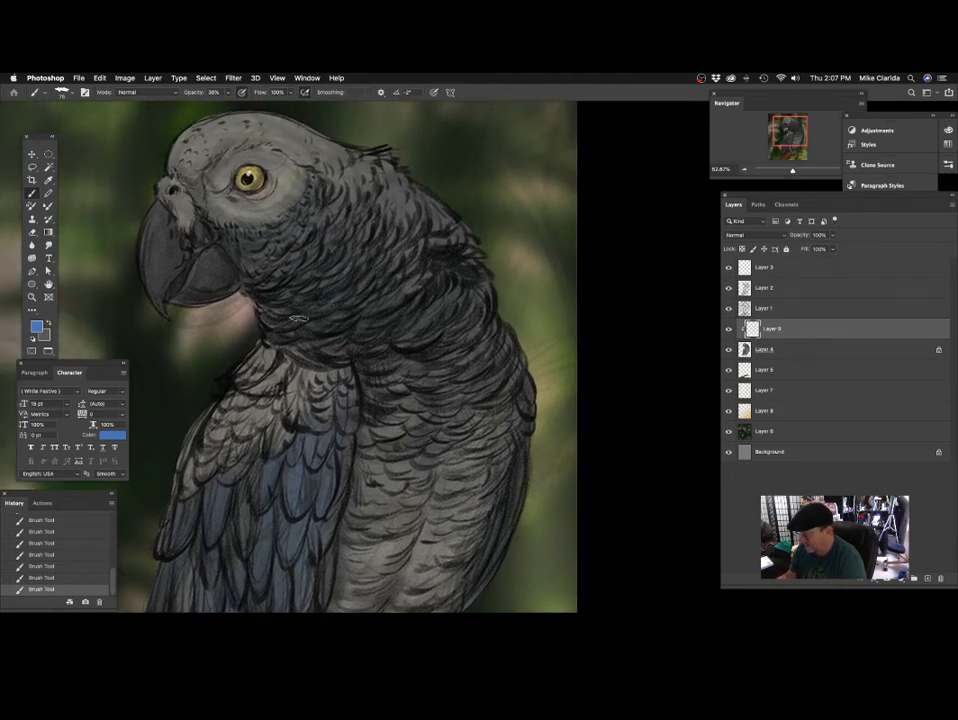
mouse_move(298, 318)
left_mouse_down()
mouse_move(268, 306)
mouse_move(318, 234)
left_mouse_up()
key("super+z")
left_click_drag(409, 321, 438, 331)
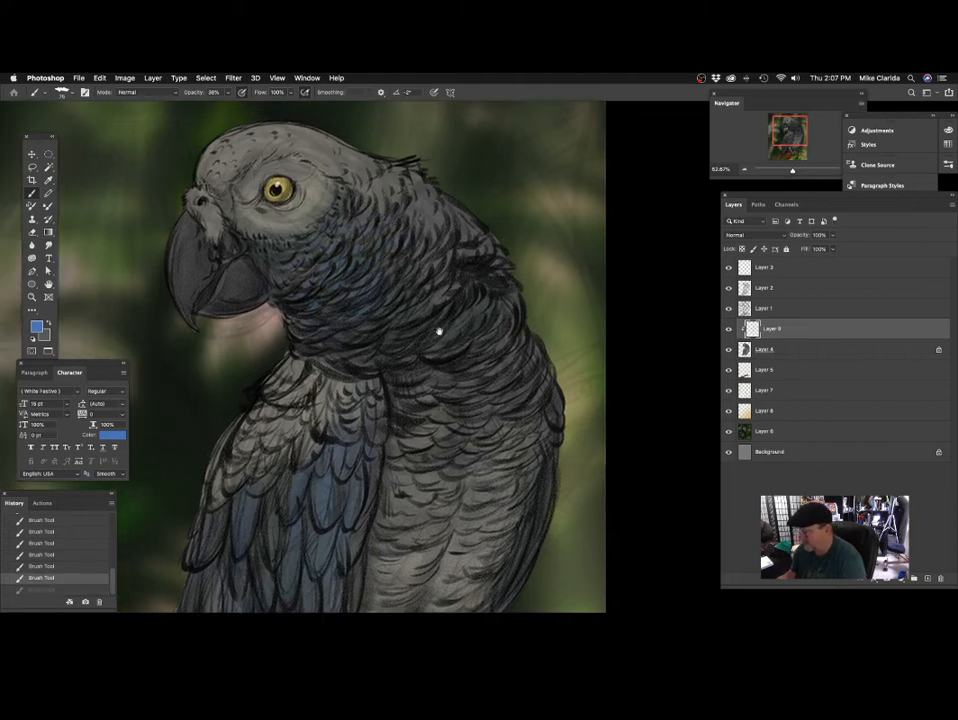
mouse_move(333, 296)
left_mouse_down()
mouse_move(296, 274)
mouse_move(284, 278)
left_mouse_up()
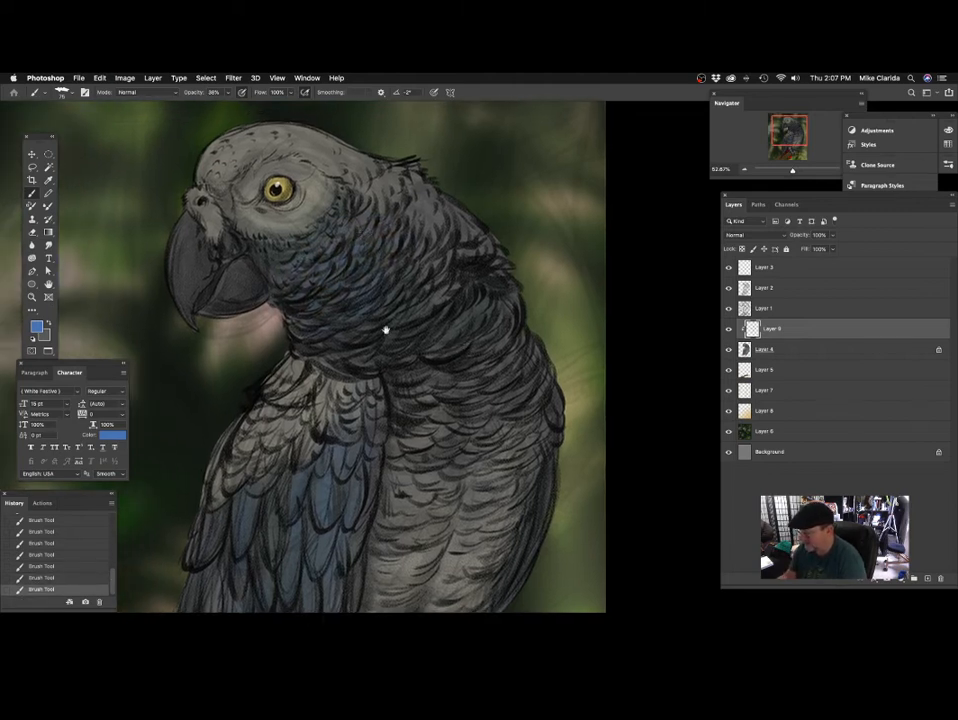
left_click_drag(385, 330, 376, 306)
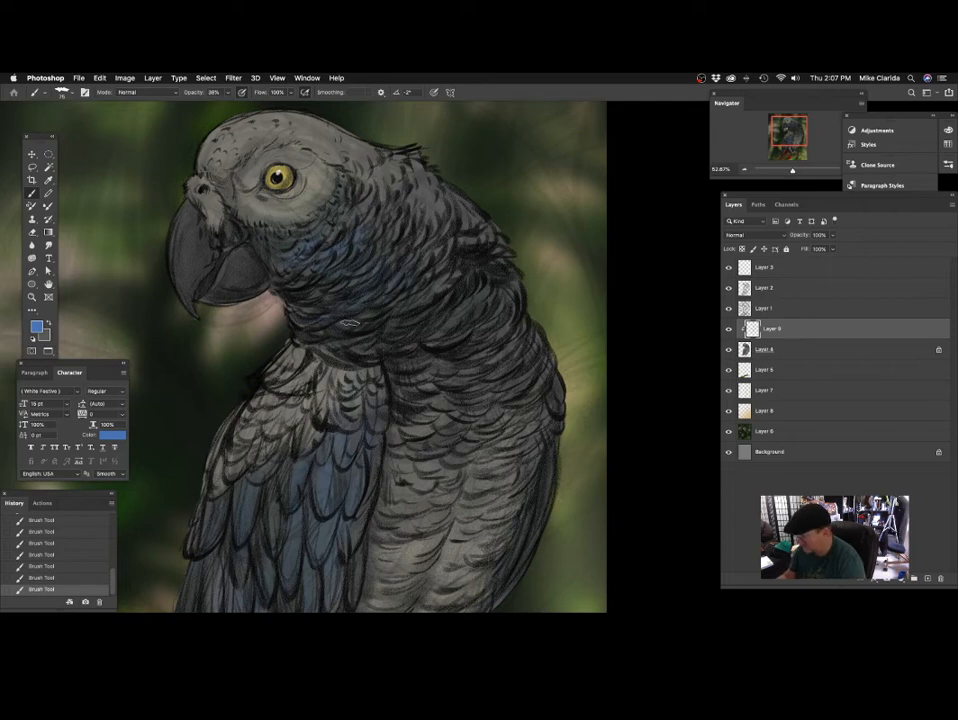
scroll(375, 344, "right", 2)
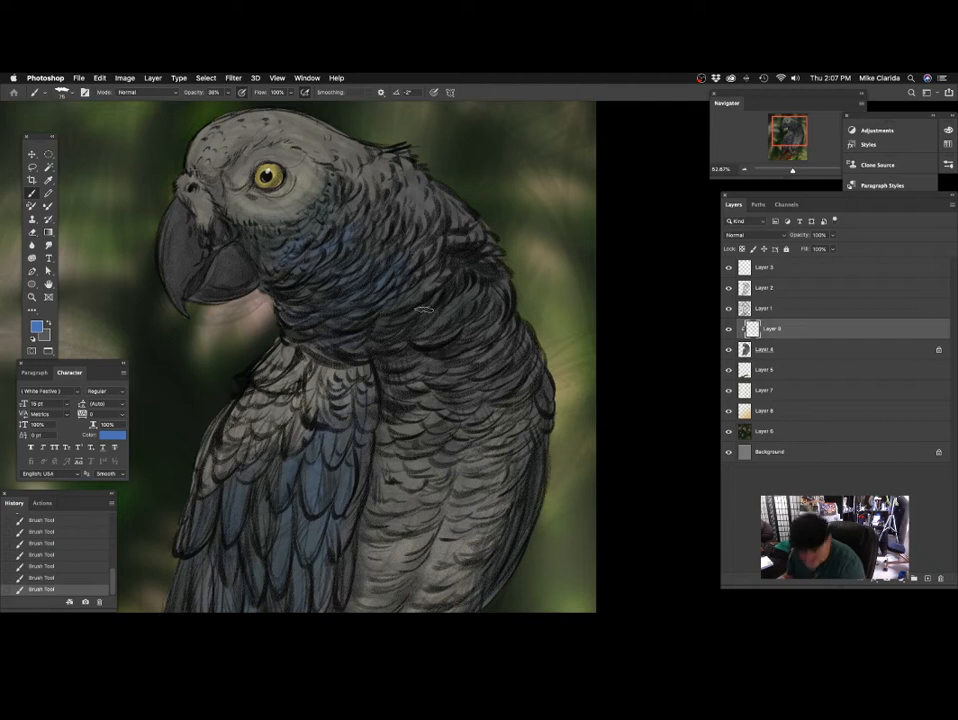
Extend the blue tint over the lower neck and upper chest feathers.
left_click_drag(498, 323, 435, 355)
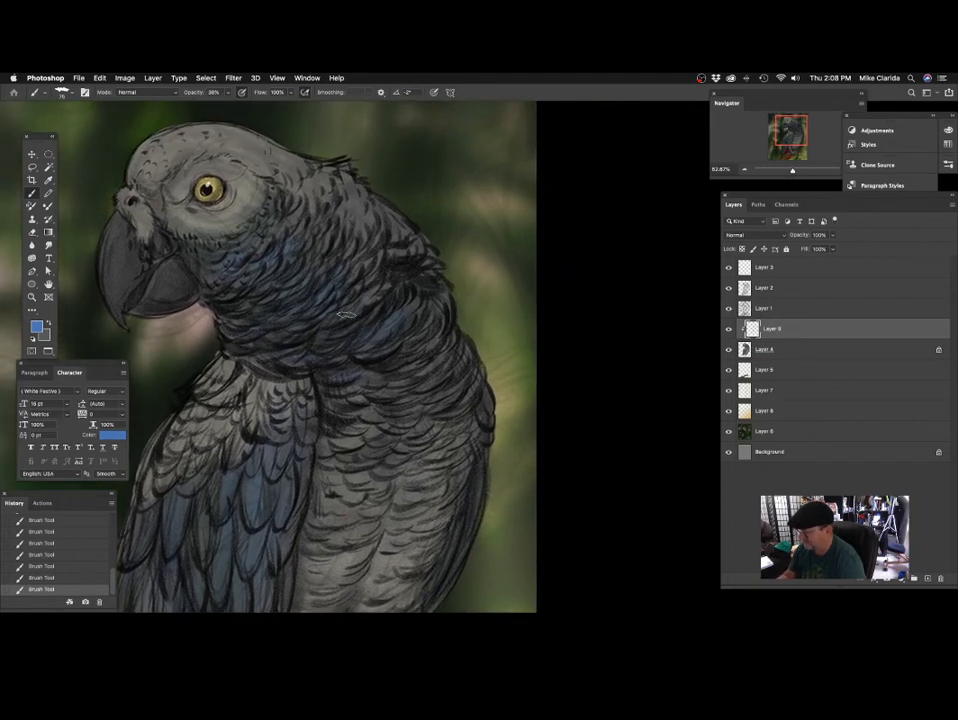
left_click_drag(287, 292, 283, 341)
left_click_drag(370, 282, 380, 298)
mouse_move(426, 385)
left_mouse_down()
mouse_move(410, 343)
mouse_move(430, 370)
mouse_move(404, 325)
mouse_move(419, 366)
left_mouse_up()
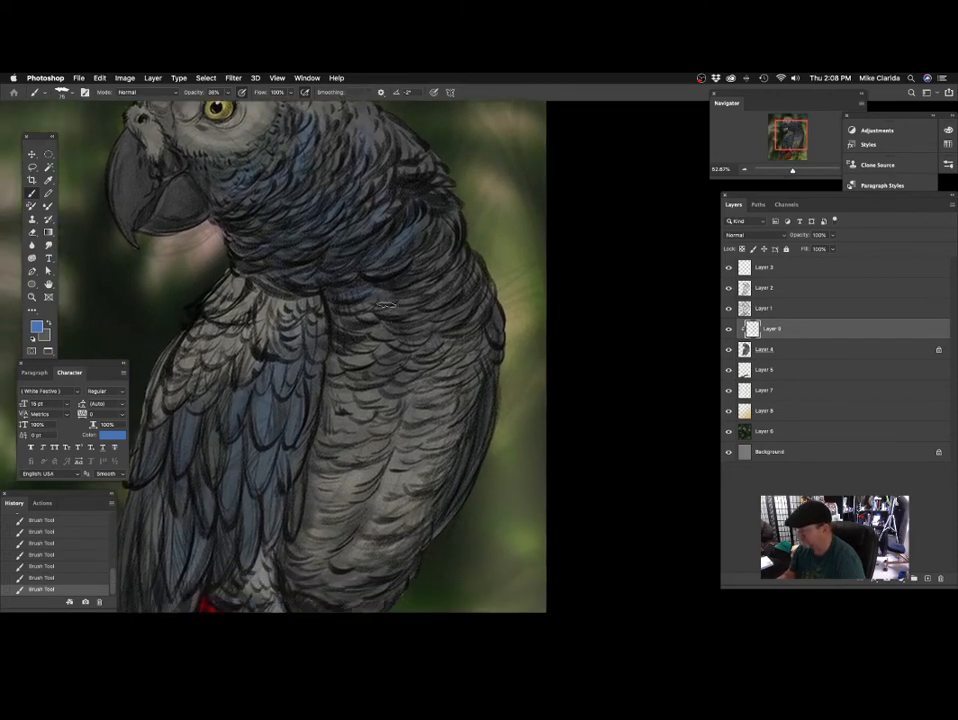
left_click_drag(454, 326, 425, 327)
Tint the outer edge of the parrot's body and the long lower wing feathers blue.
mouse_move(428, 416)
left_mouse_down()
mouse_move(417, 359)
mouse_move(455, 331)
left_mouse_up()
left_click_drag(407, 427, 428, 374)
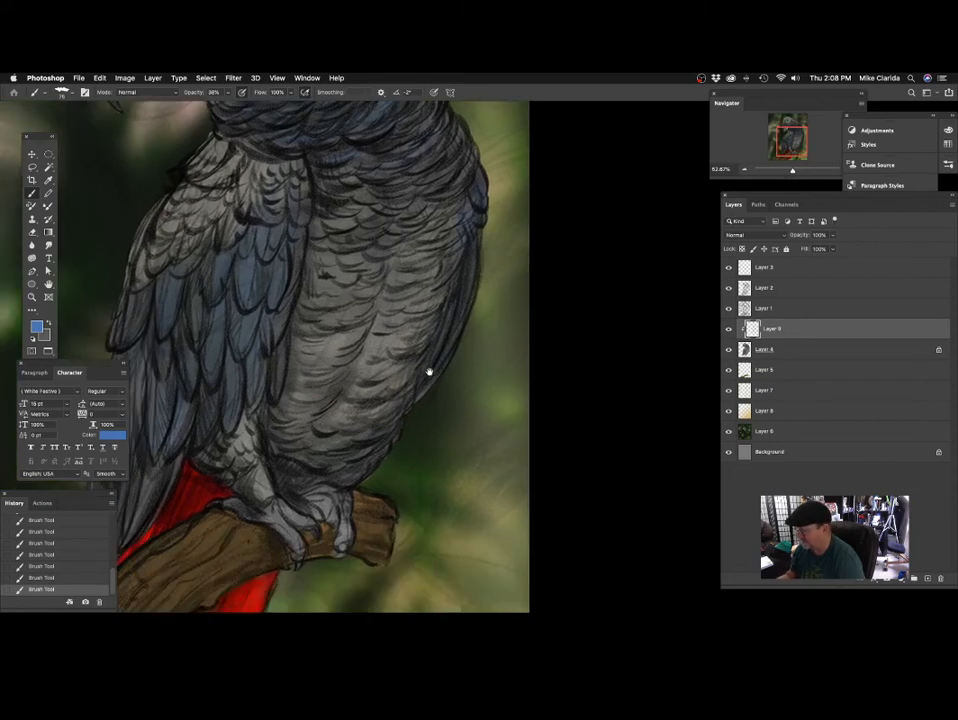
mouse_move(362, 476)
left_mouse_down()
mouse_move(371, 443)
mouse_move(415, 390)
mouse_move(406, 385)
mouse_move(411, 370)
mouse_move(477, 381)
left_mouse_up()
mouse_move(278, 364)
left_mouse_down()
mouse_move(293, 364)
mouse_move(314, 308)
left_mouse_up()
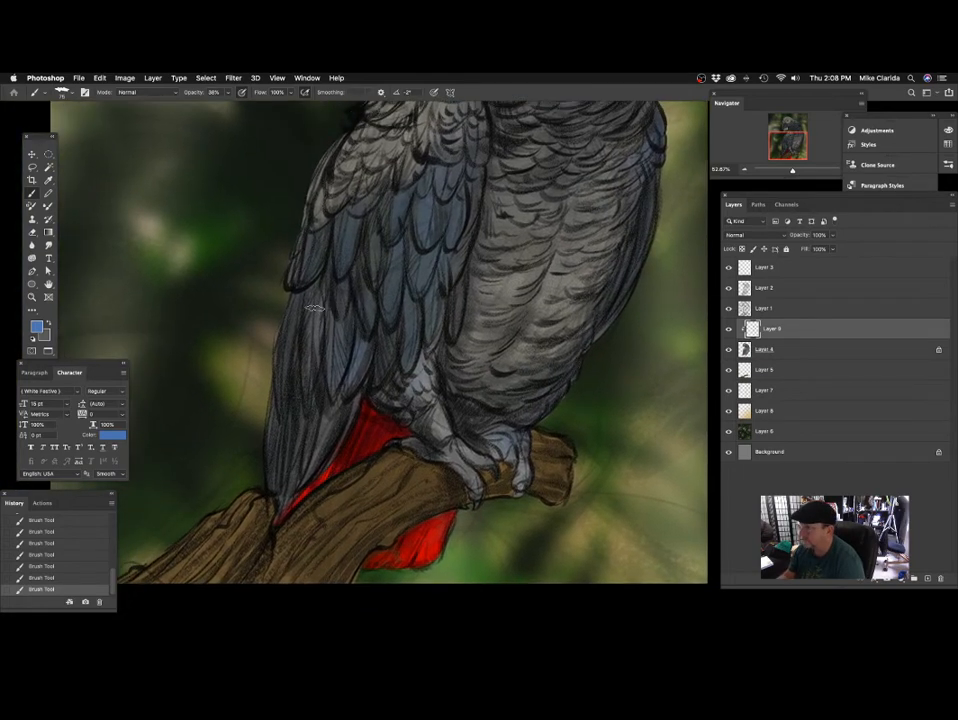
Add more blue to the upper wing and shoulder feathers.
left_click_drag(511, 245, 444, 418)
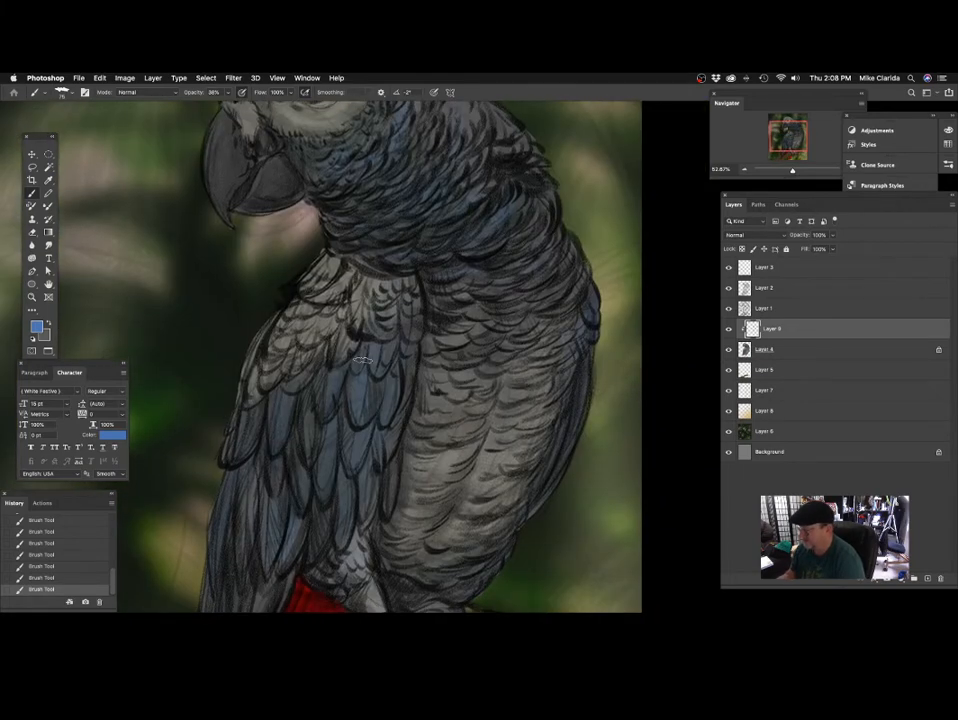
left_click_drag(370, 307, 378, 313)
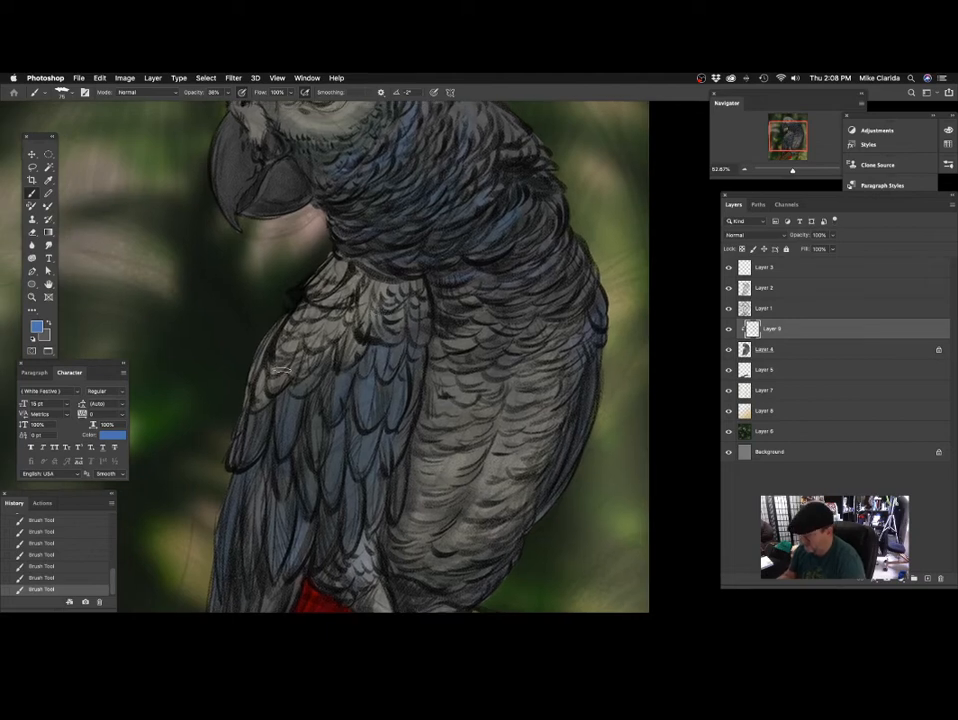
left_click_drag(432, 267, 440, 324)
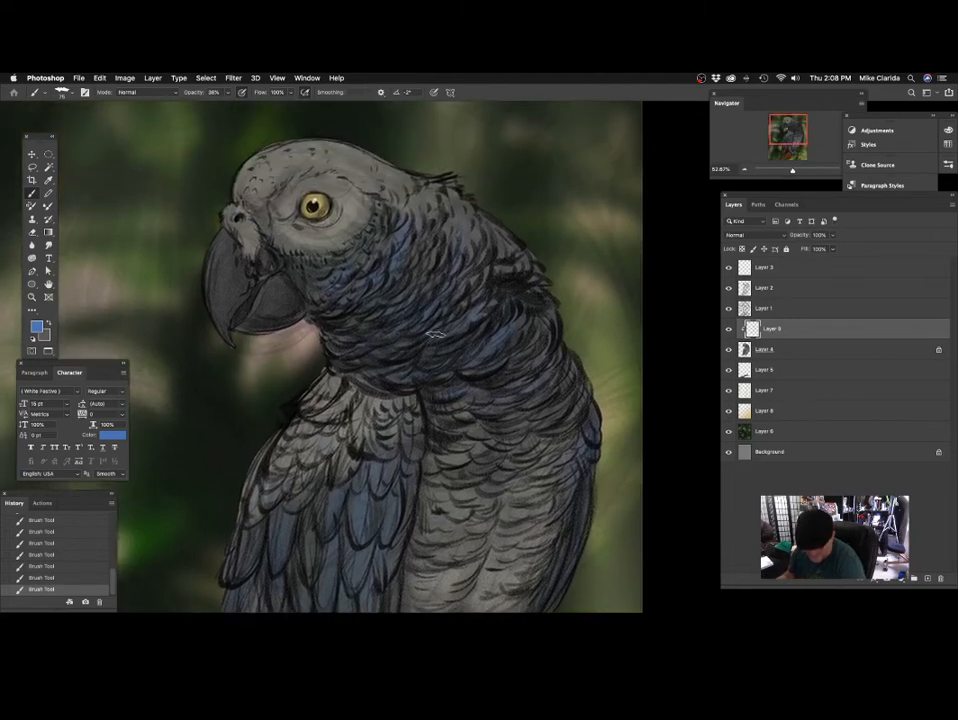
Brush blue onto the nape feathers and, with a smaller brush, along the lower edge of the cheek.
scroll(460, 280, "up", 3)
scroll(462, 280, "right", 2)
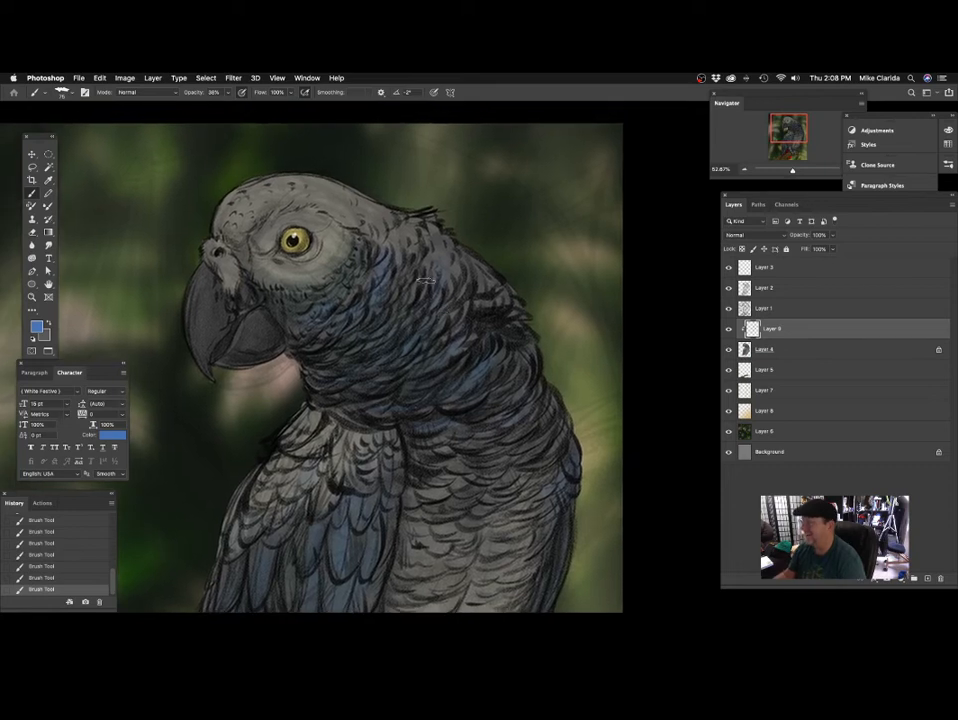
scroll(395, 230, "up", 2)
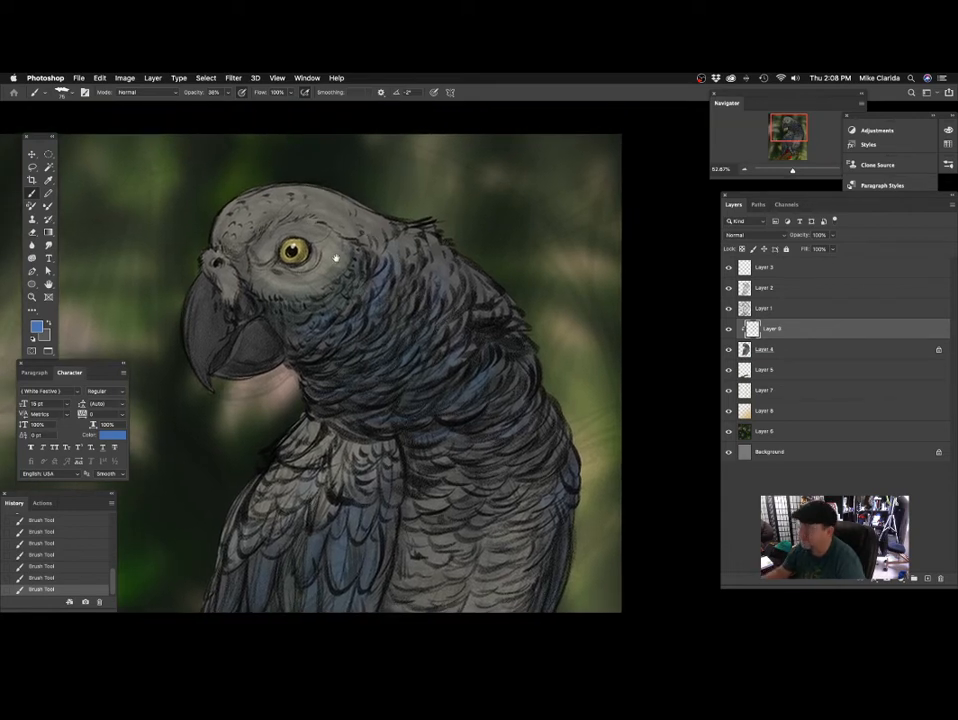
scroll(336, 259, "up", 2)
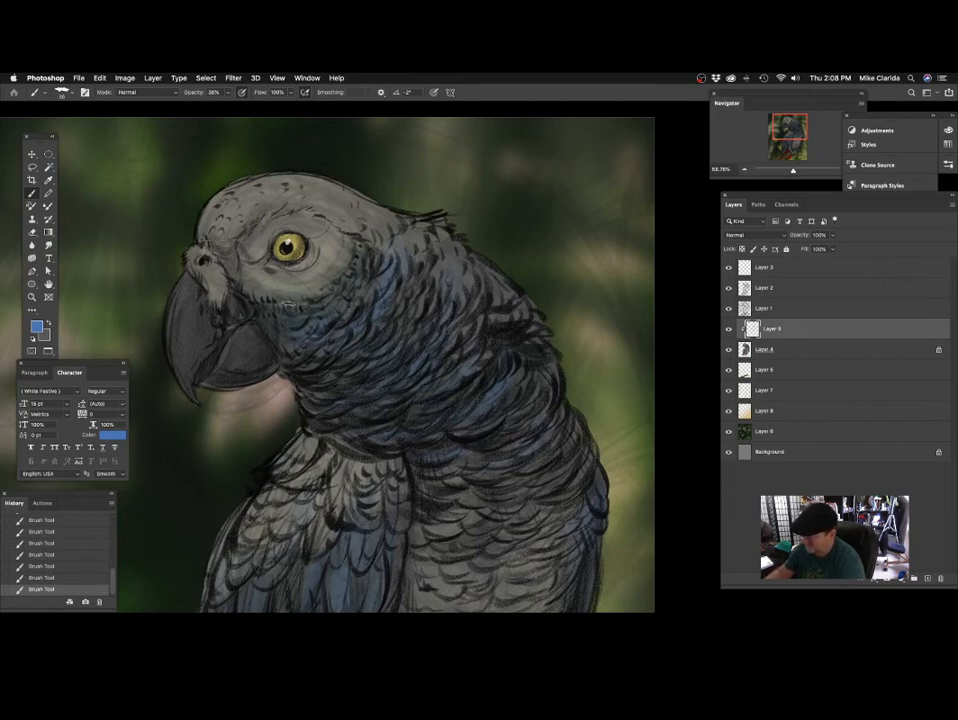
scroll(330, 283, "up", 3)
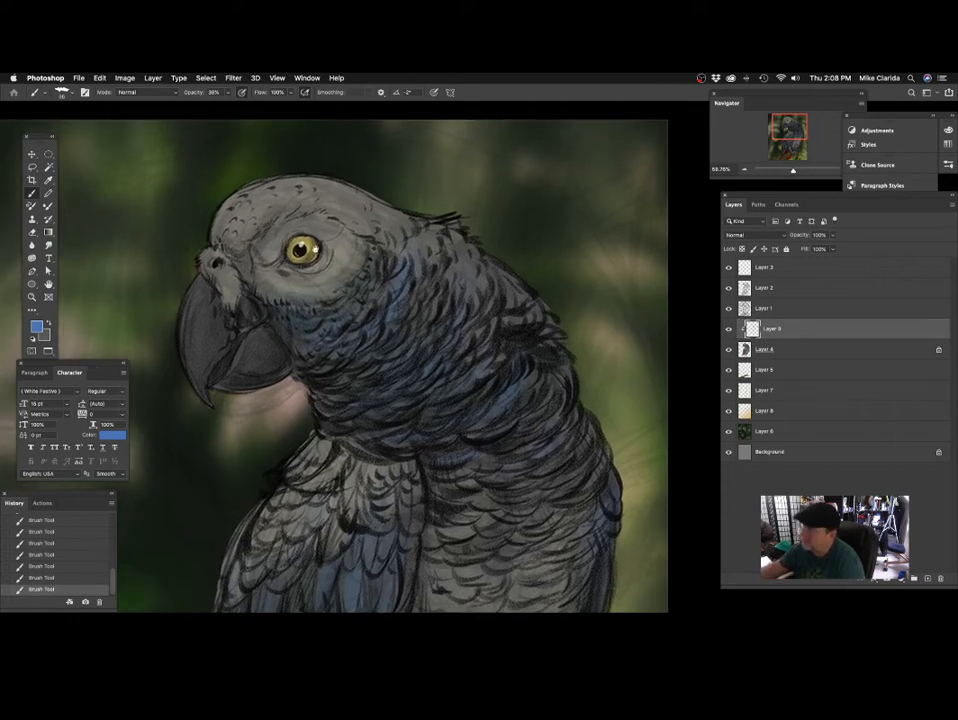
scroll(355, 237, "up", 2)
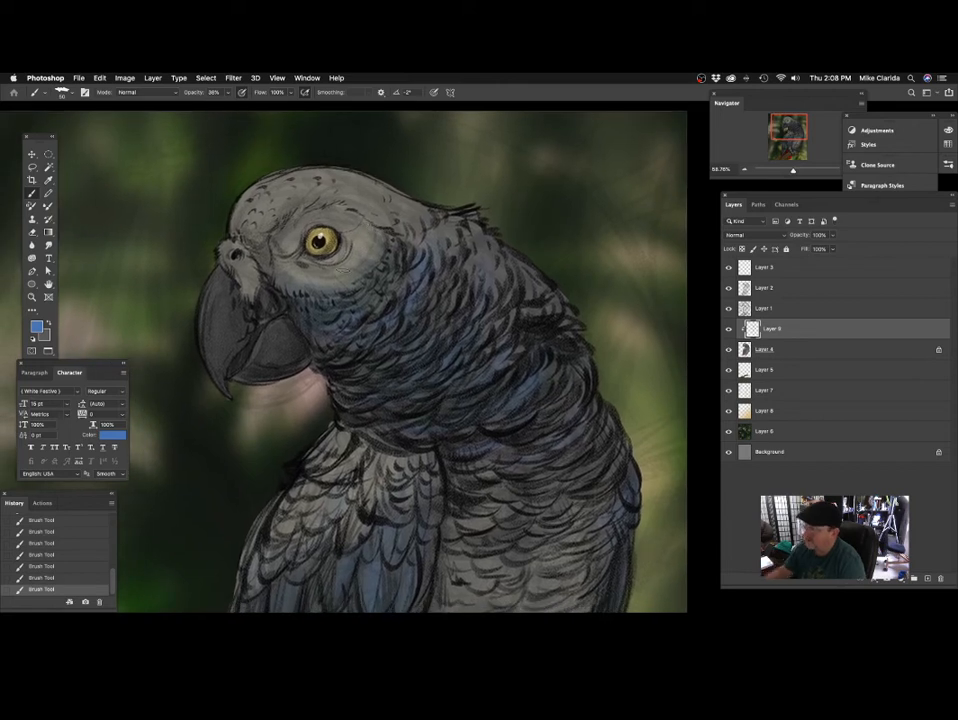
Sample the pale grey of the parrot's face and set the foreground to a darker olive grey.
left_click(289, 240, "alt")
key("i")
left_click(36, 326)
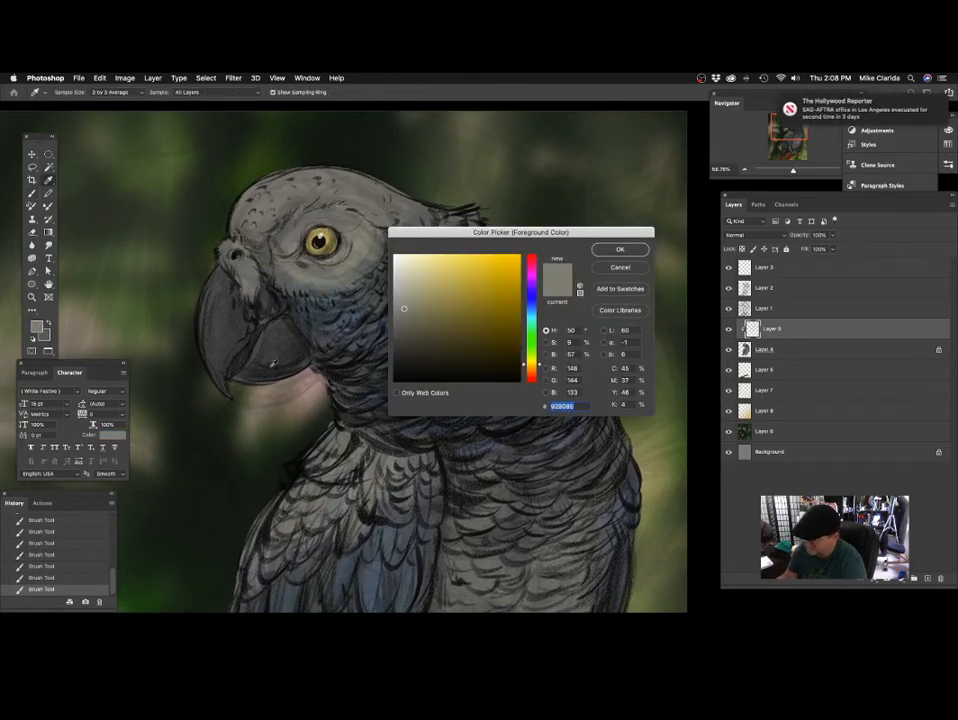
left_click_drag(406, 313, 416, 330)
left_click(617, 251)
key("b")
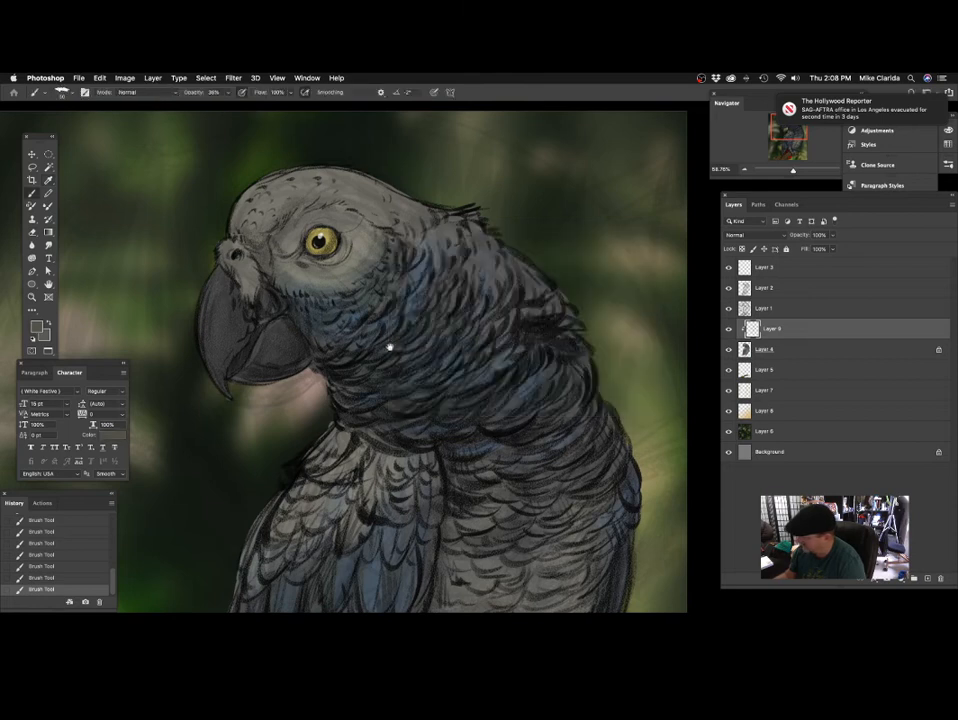
Touch up the parrot's face and the transition from cheek to neck with olive-grey and blue tints.
scroll(391, 342, "up", 2)
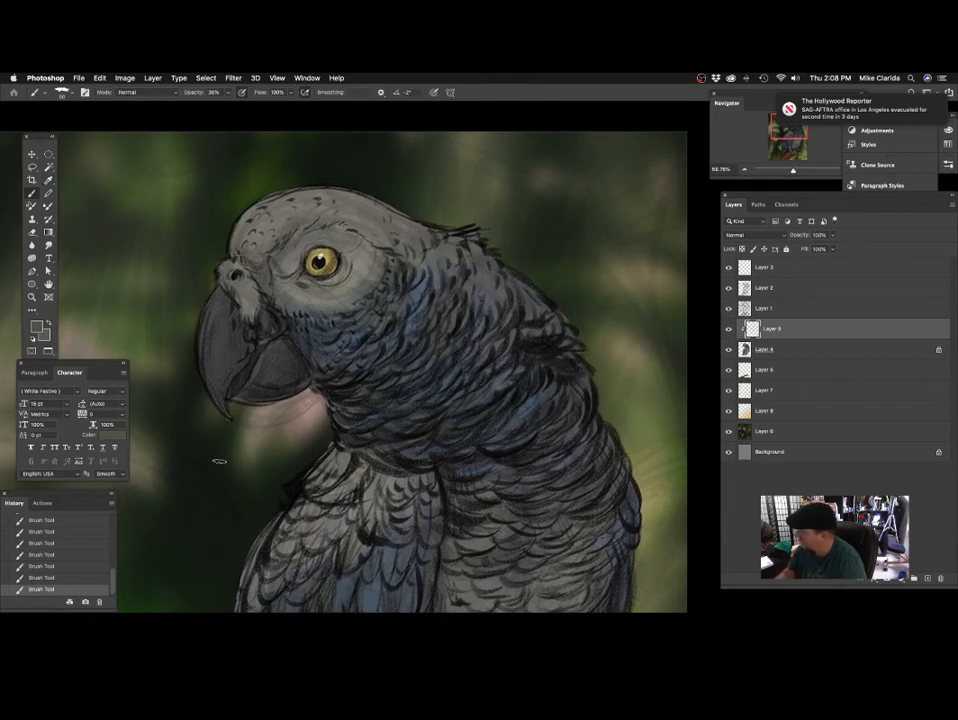
scroll(251, 393, "right", 2)
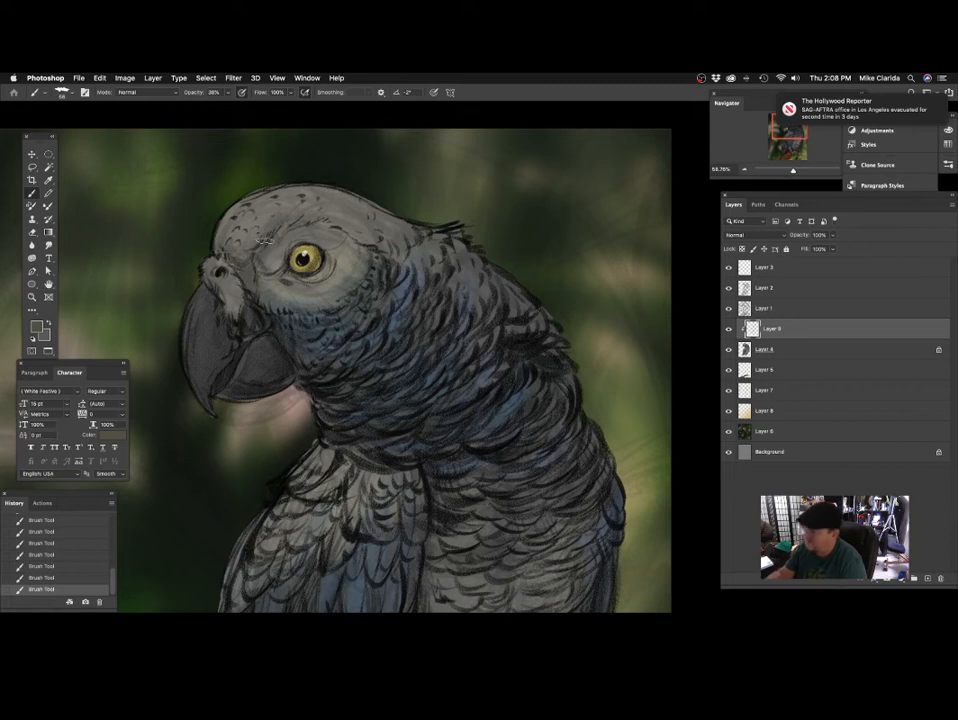
scroll(370, 268, "up", 2)
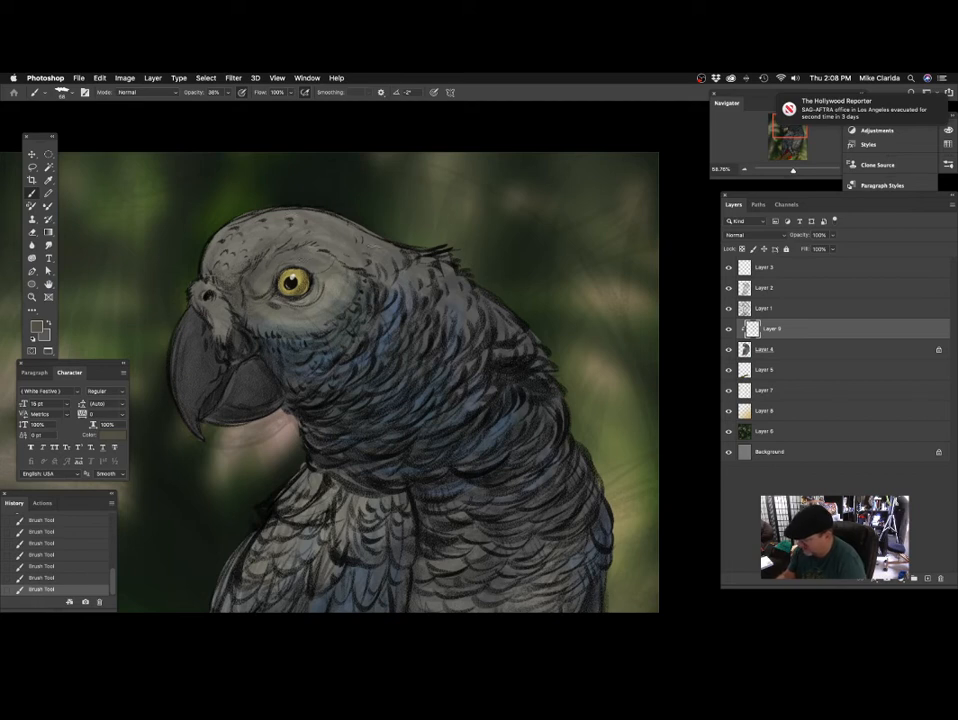
scroll(370, 255, "left", 3)
scroll(370, 255, "up", 1)
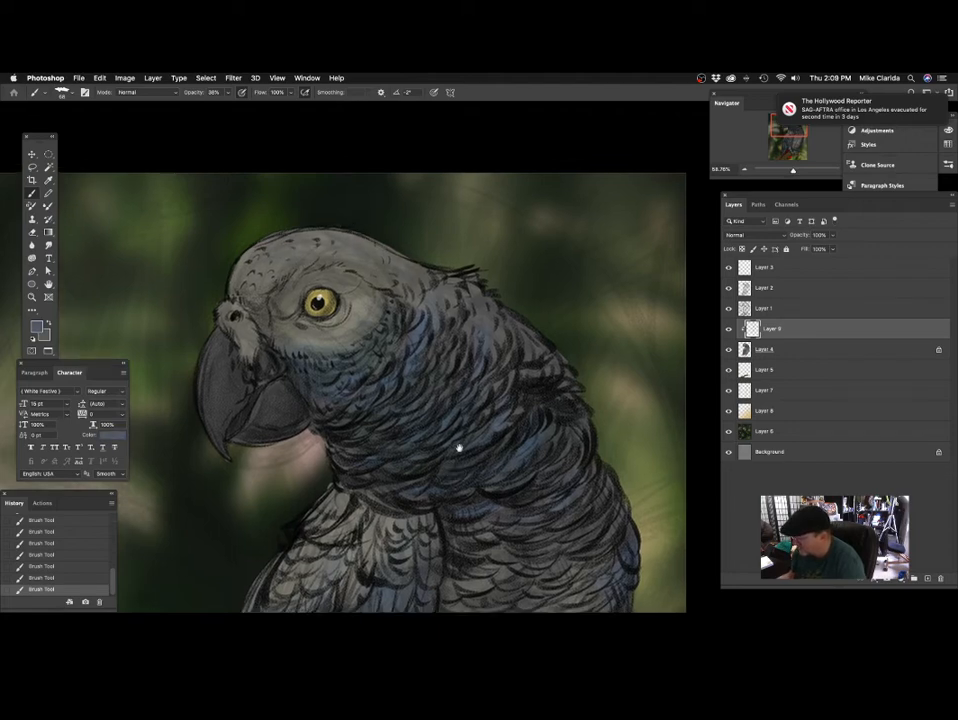
scroll(468, 420, "down", 5)
scroll(434, 421, "down", 5)
scroll(471, 414, "up", 4)
left_click_drag(471, 414, 451, 405)
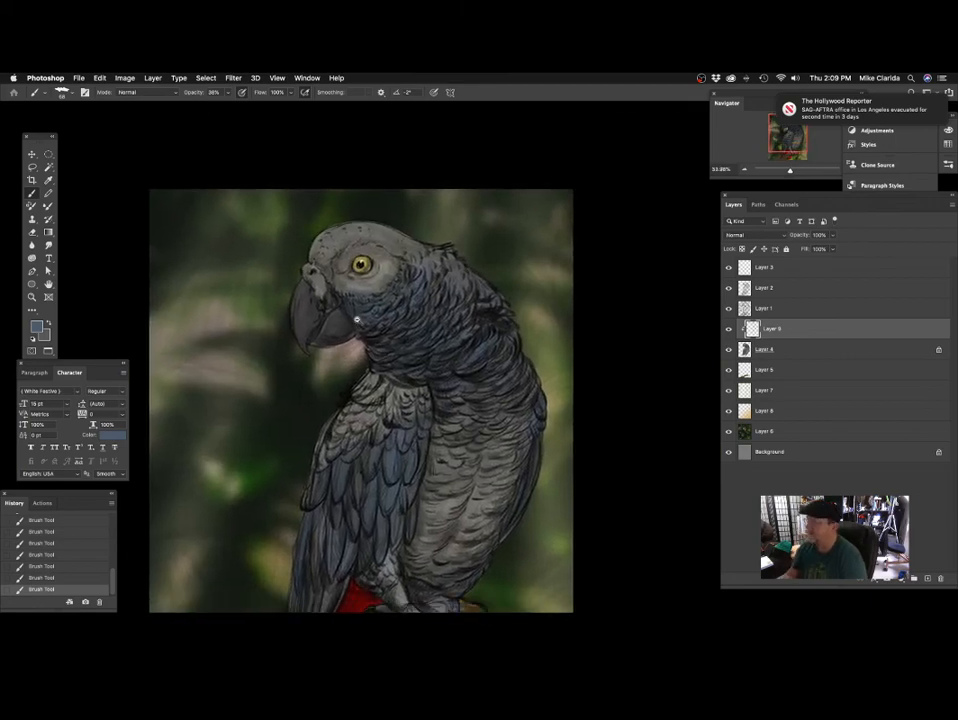
scroll(356, 320, "up", 5)
left_click_drag(393, 349, 389, 363)
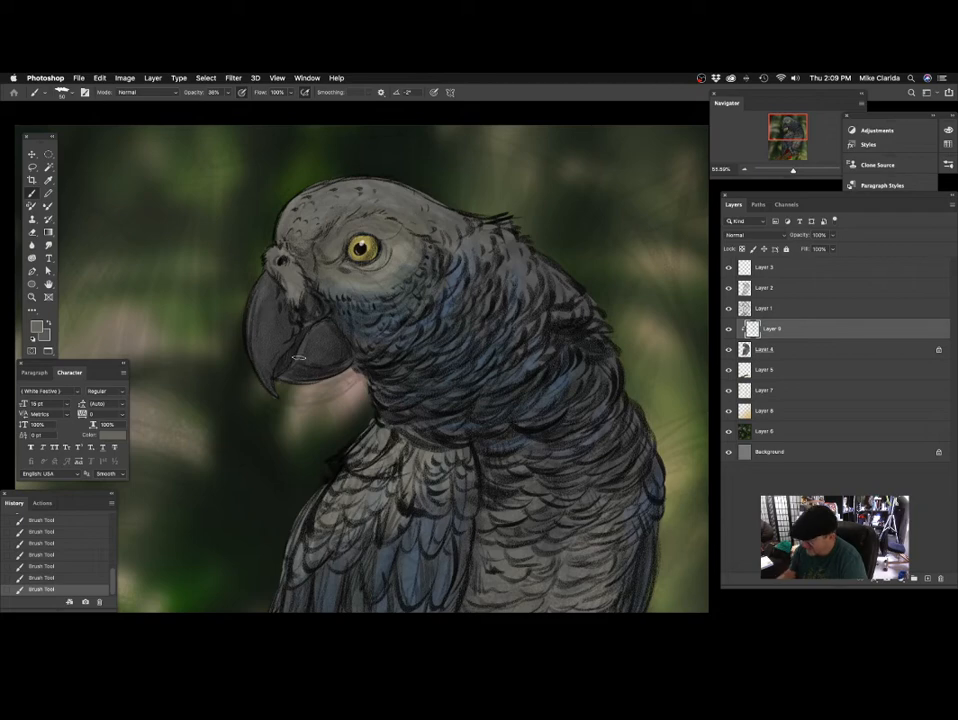
Compare the whole parrot with the clipped tint layer hidden and shown.
scroll(445, 356, "down", 5)
scroll(487, 453, "up", 3)
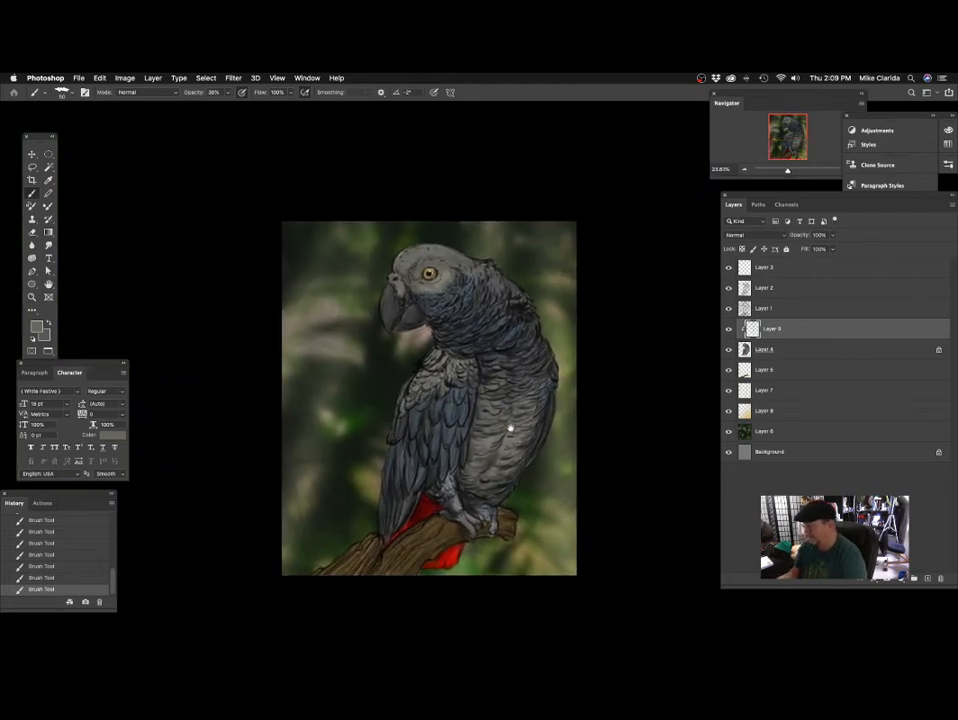
left_click(729, 329)
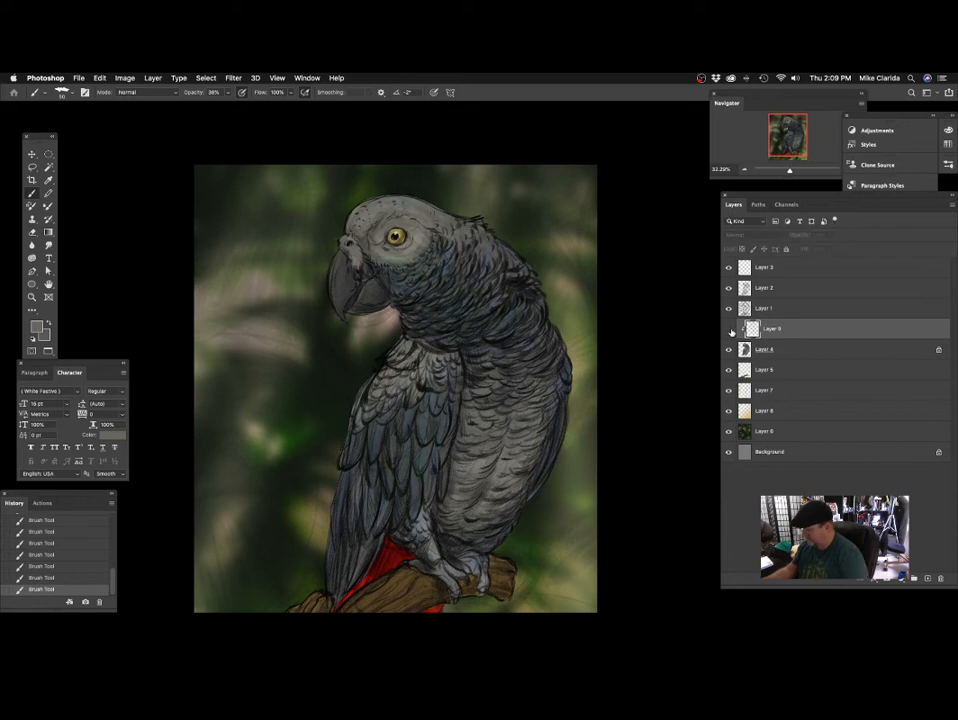
left_click(729, 329)
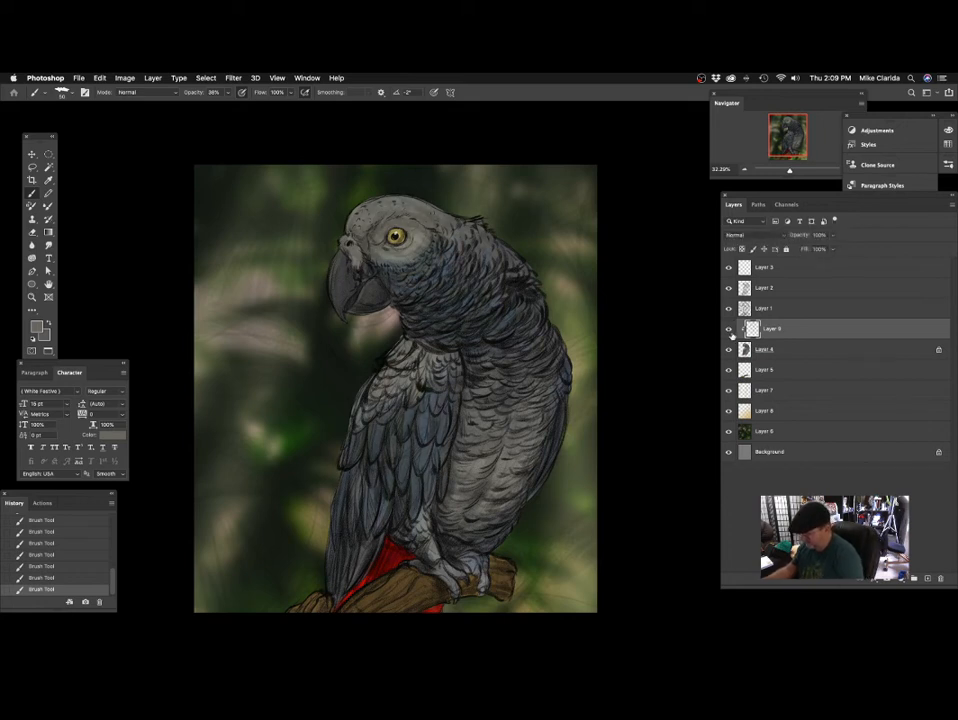
Set the tint layer to Color blending at about two-thirds opacity and merge it down into Layer 4.
left_click(740, 234)
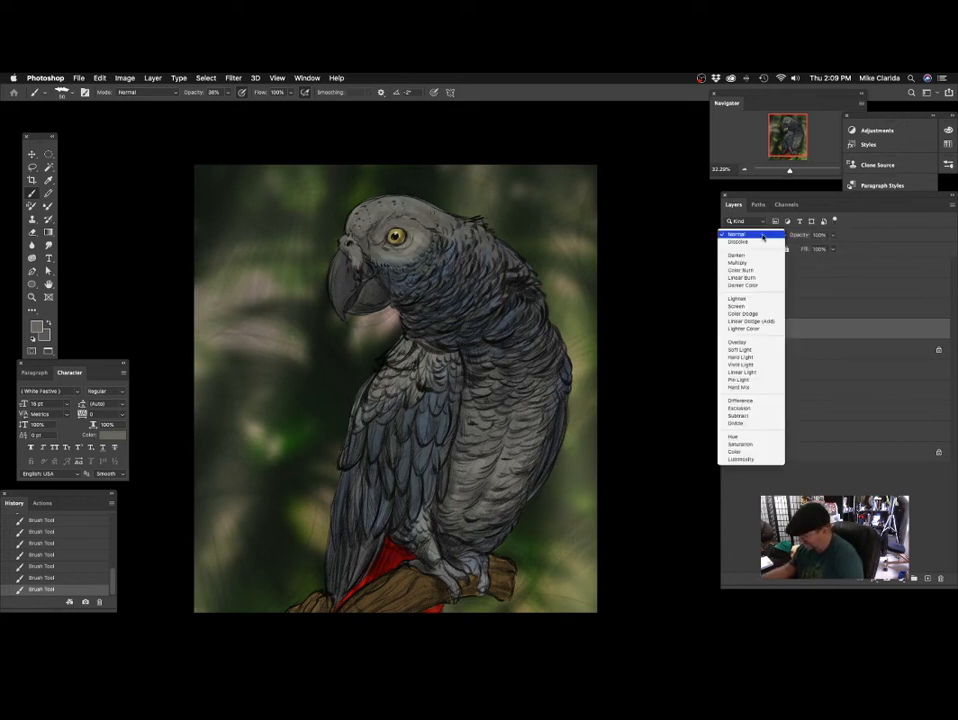
left_click(748, 452)
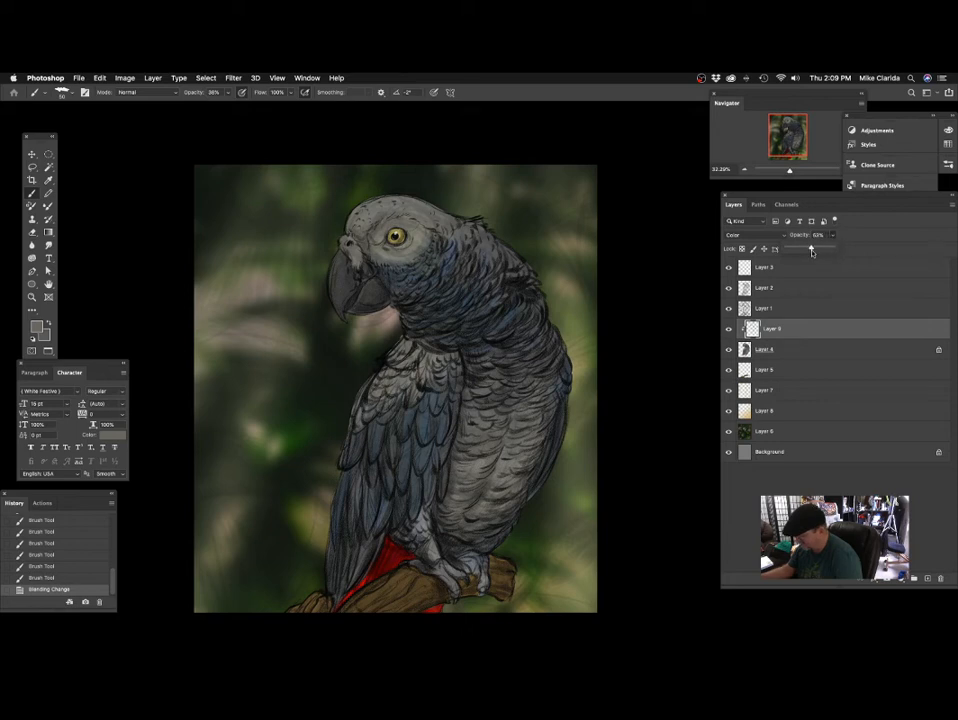
left_click_drag(819, 250, 815, 250)
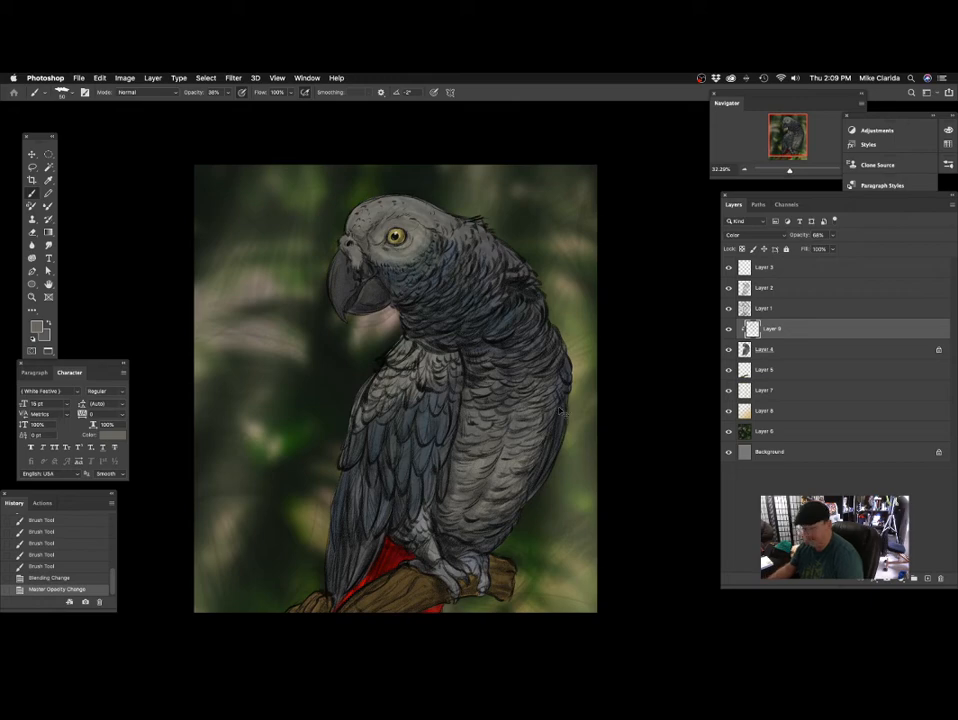
key("super+e")
left_click_drag(546, 358, 424, 365)
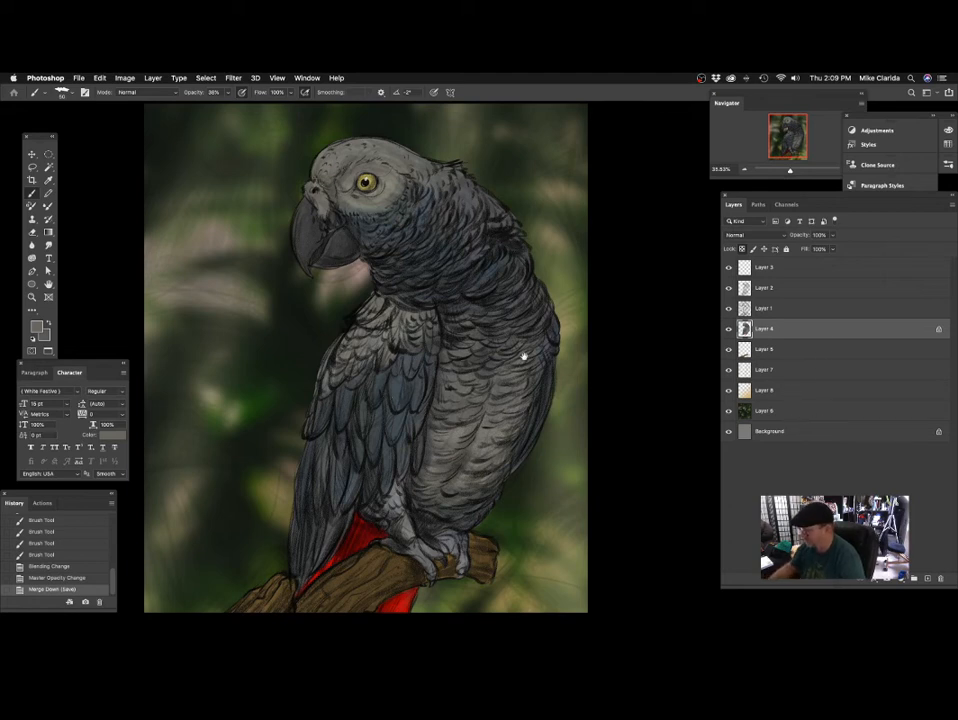
left_click_drag(523, 356, 526, 398)
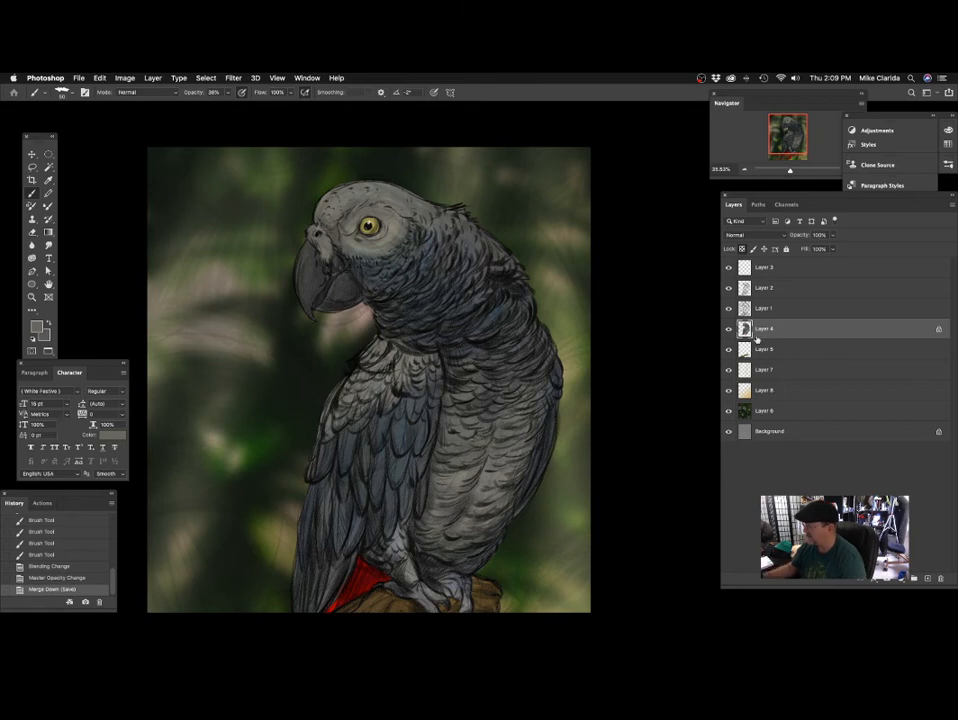
Create a new layer above Layer 4 and clip it to Layer 4.
scroll(520, 364, "down", 2)
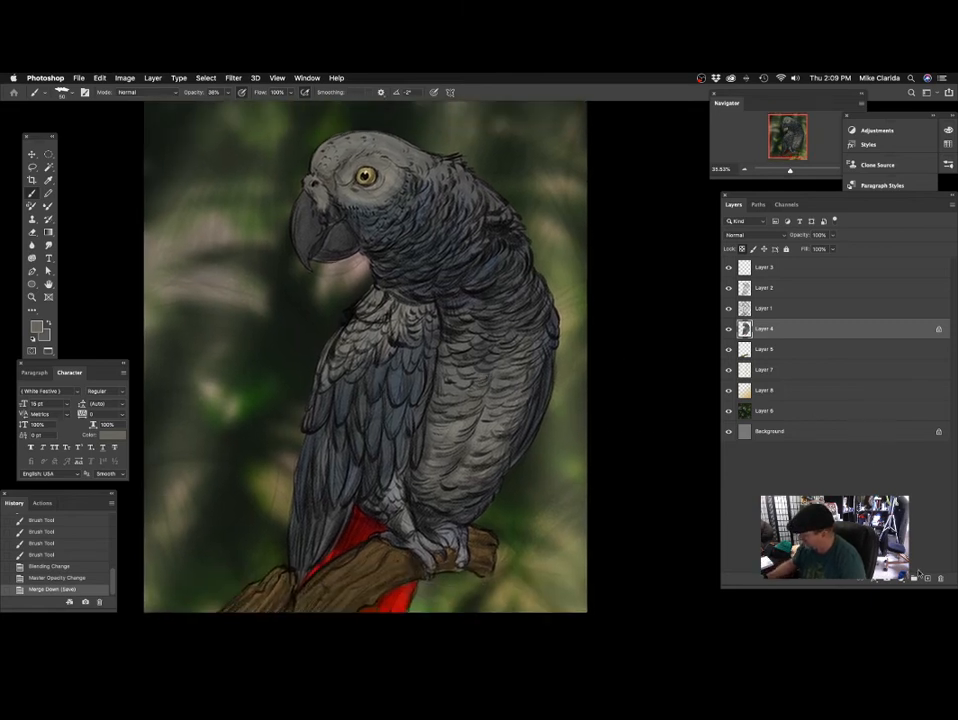
left_click(927, 579)
right_click(812, 330)
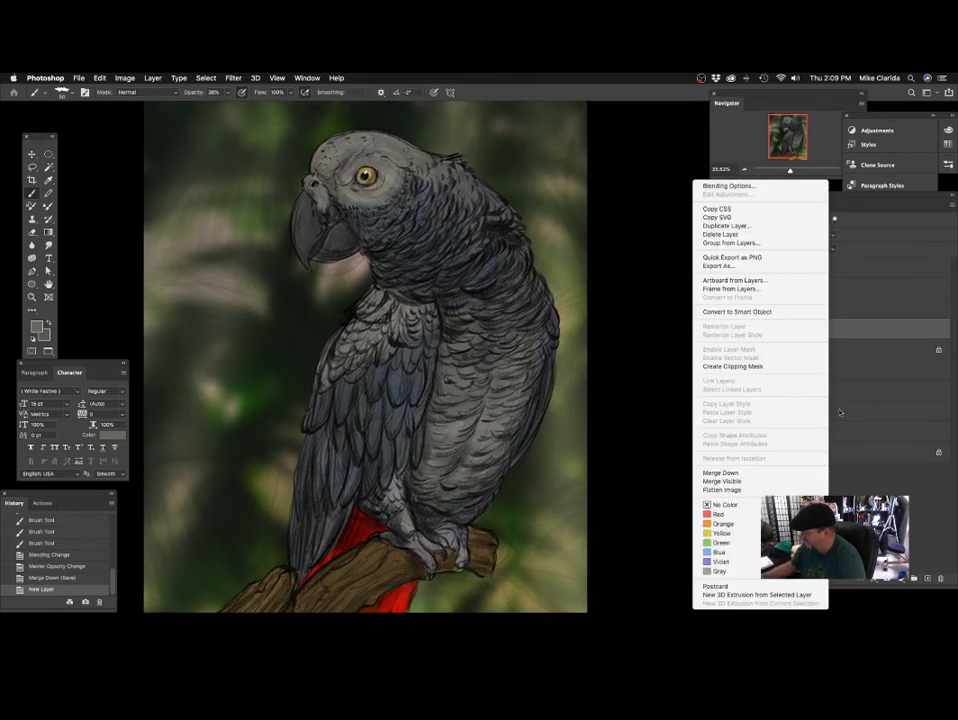
left_click(759, 364)
Set the foreground to a dark muted purple (#4f4657) and the new clipped layer's blend mode to Multiply.
left_click(36, 328)
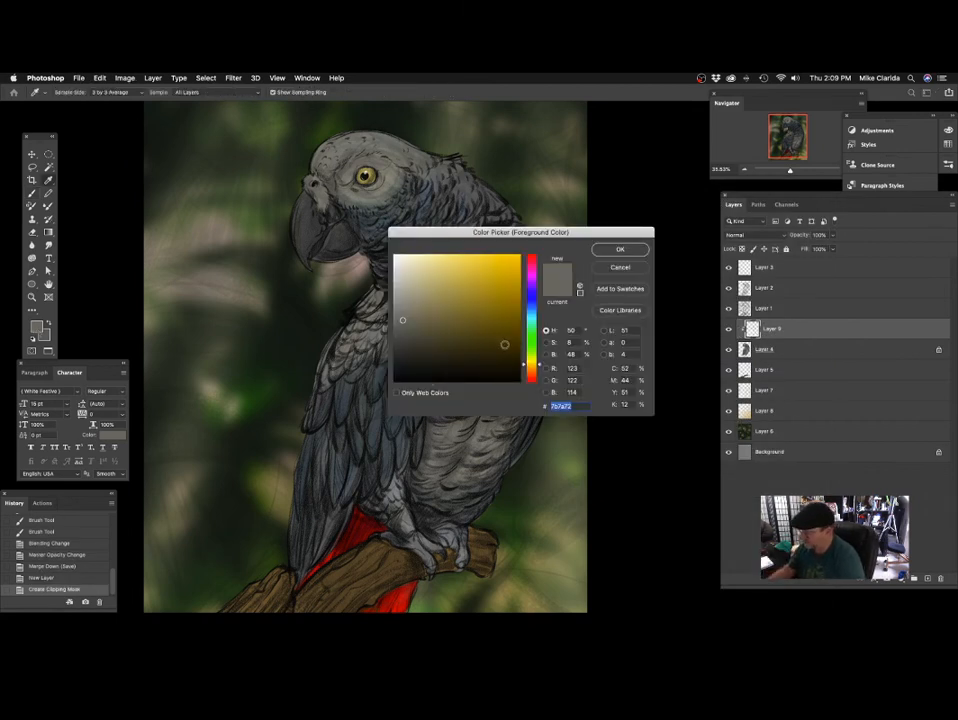
left_click(530, 279)
left_click_drag(481, 325, 435, 322)
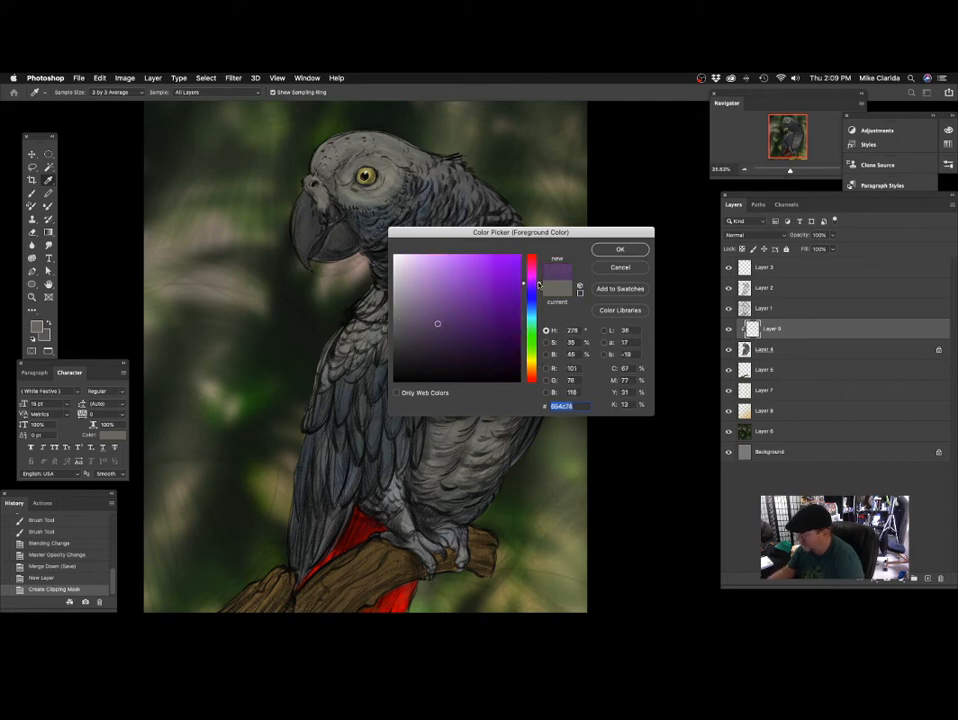
left_click_drag(437, 325, 422, 336)
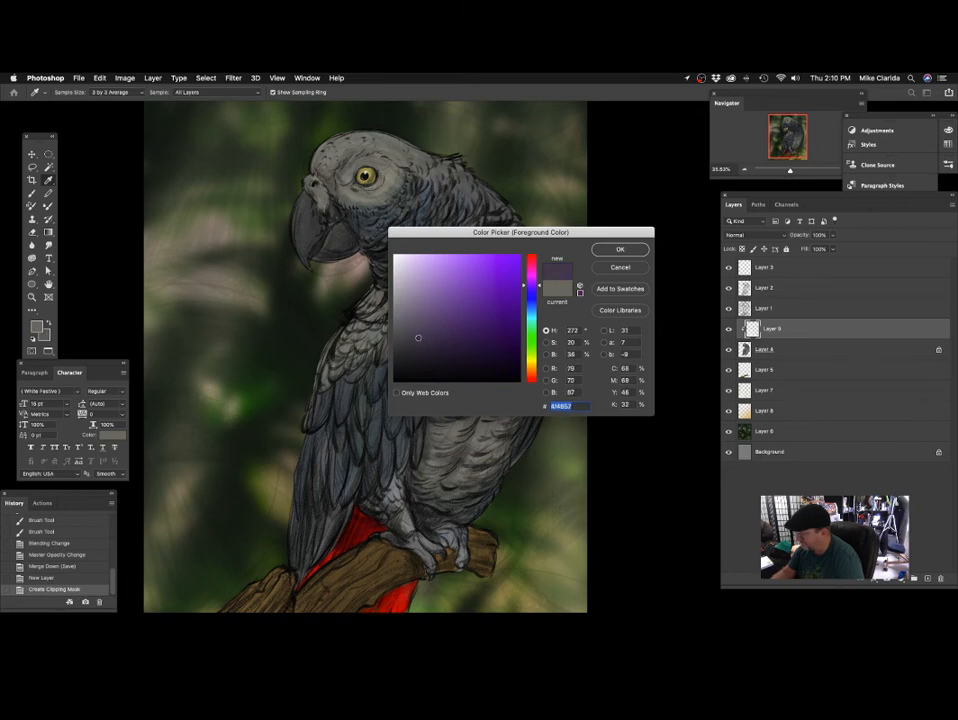
left_click(620, 249)
key("b")
left_click(745, 234)
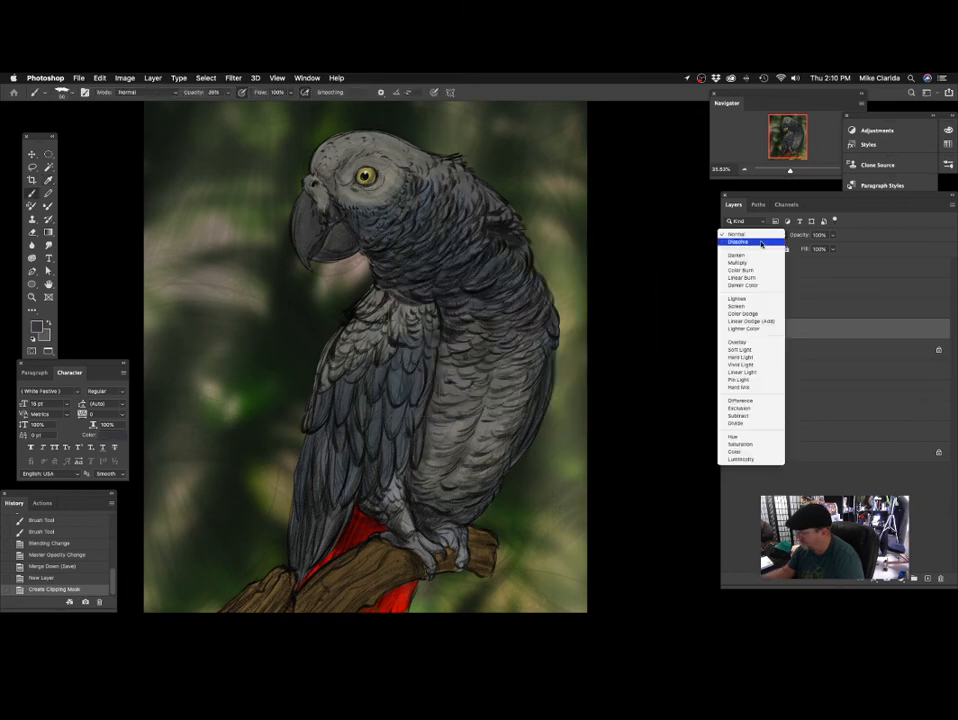
left_click(738, 263)
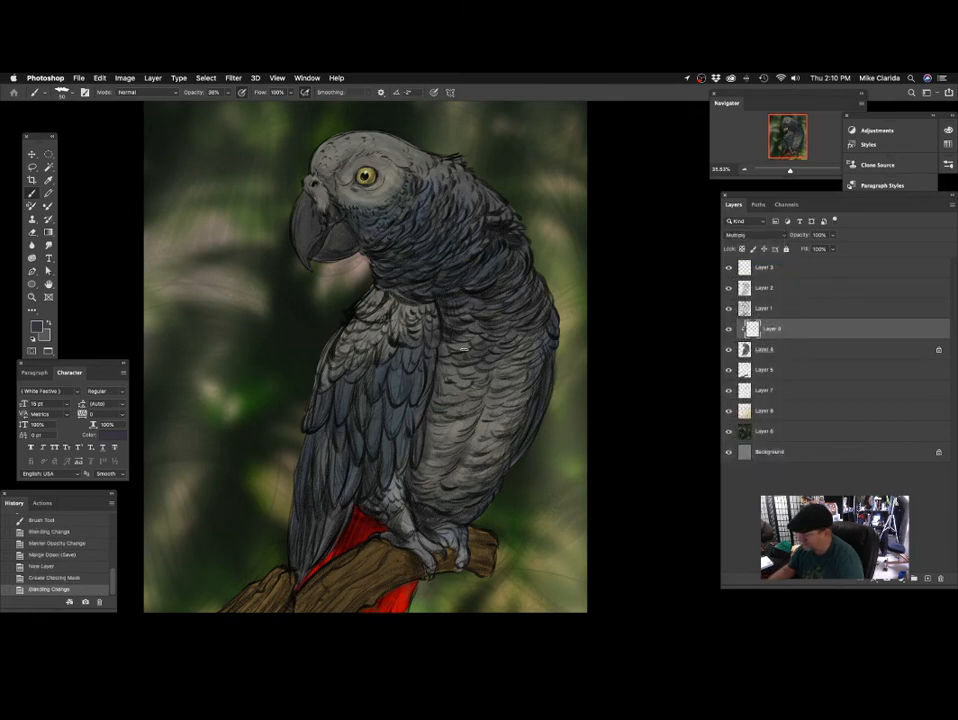
Try a shading stroke over the wing feathers with a much larger brush.
key("]")
key("]")
key("]")
key("]")
key("]")
key("]")
key("]")
key("]")
key("]")
left_click_drag(314, 413, 383, 314)
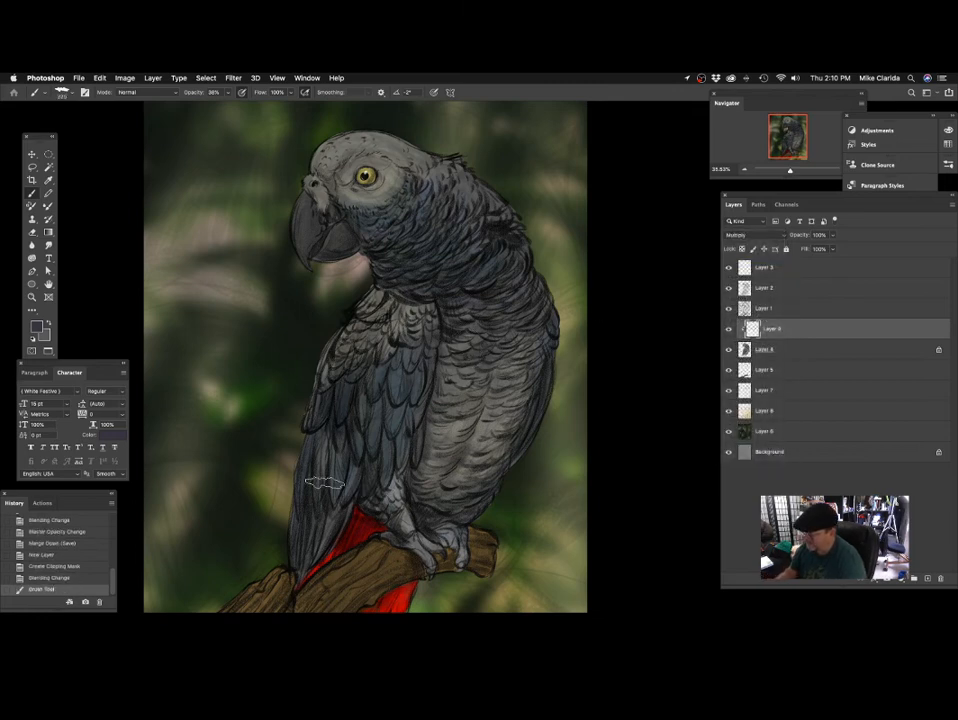
key("super+z")
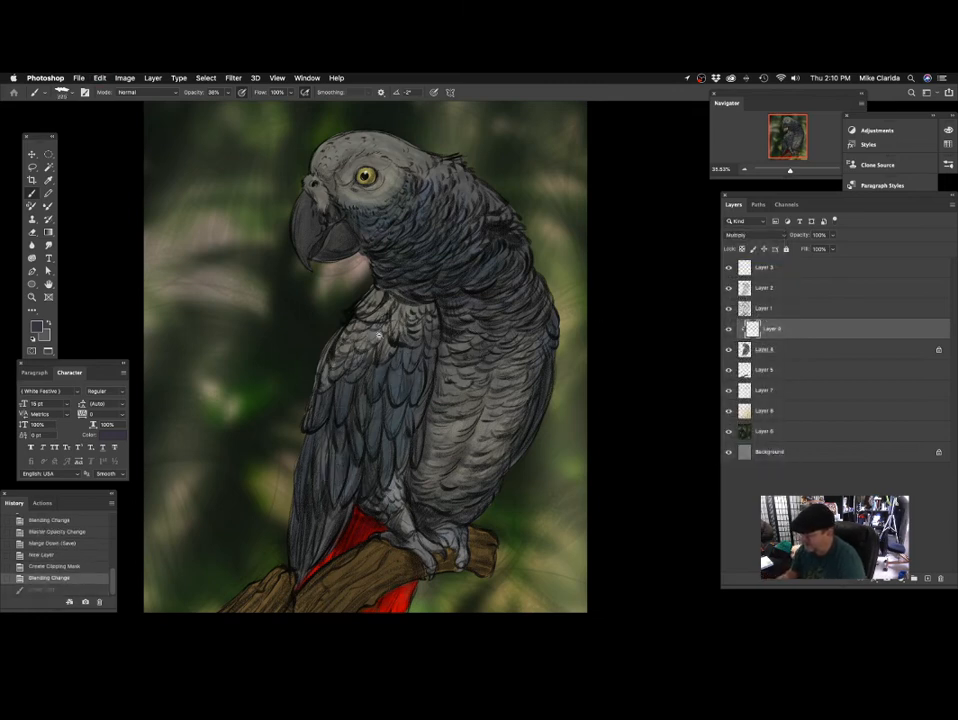
Set the brush opacity to 71% and, with a smaller brush, shade the red tail around the branch.
scroll(378, 336, "up", 3)
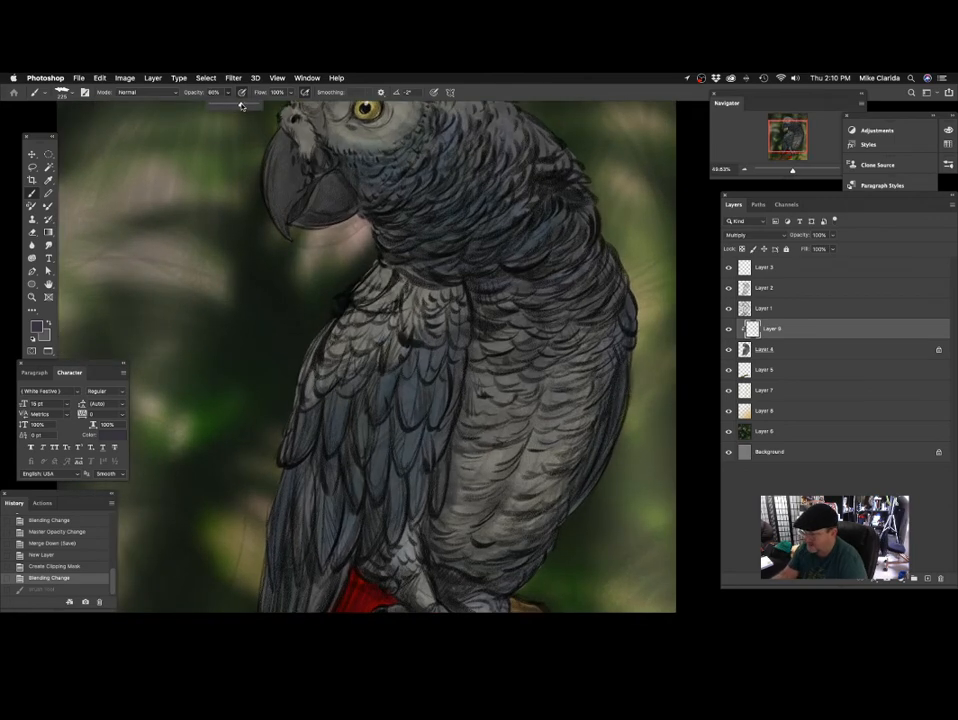
left_click_drag(241, 106, 237, 106)
scroll(415, 347, "down", 2)
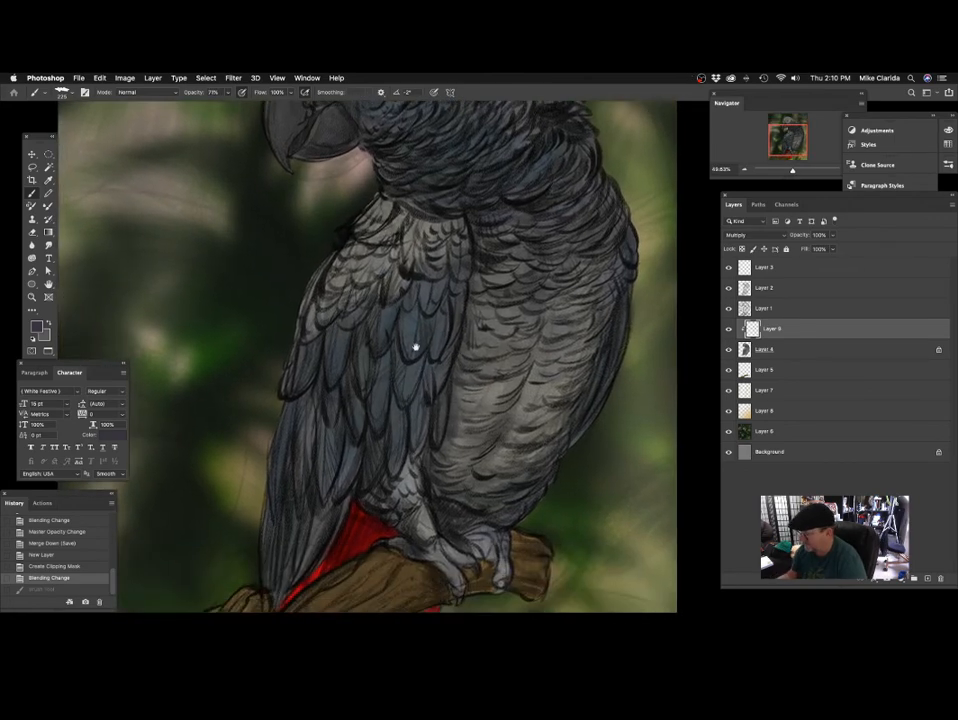
scroll(415, 340, "right", 2)
scroll(385, 390, "down", 4)
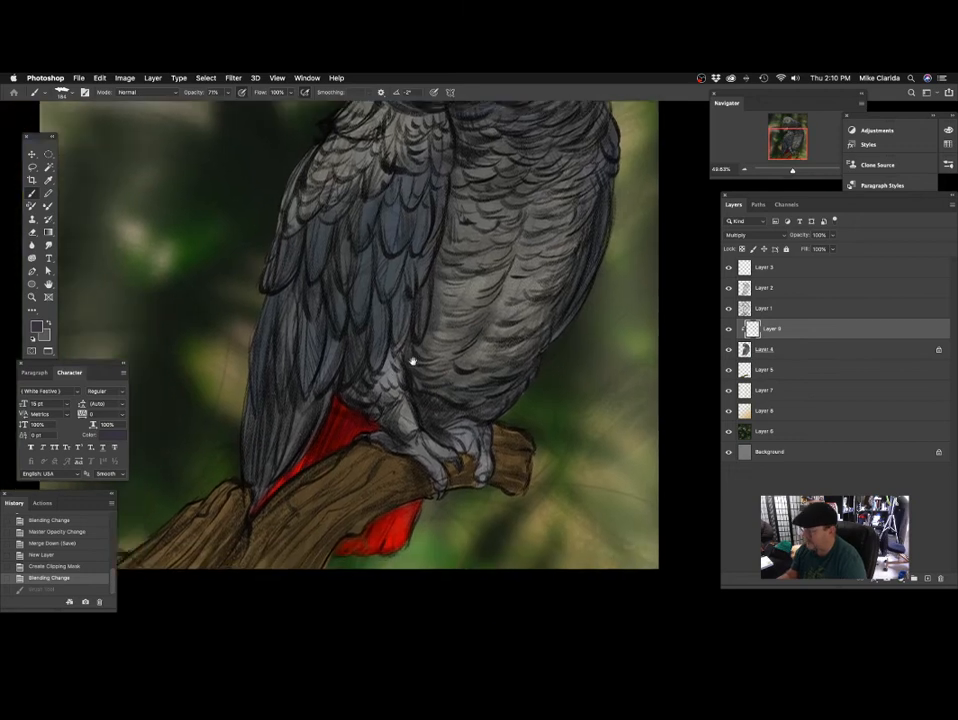
left_click_drag(413, 361, 413, 344)
key("super+z")
mouse_move(318, 430)
left_mouse_down()
mouse_move(350, 436)
mouse_move(410, 397)
left_mouse_up()
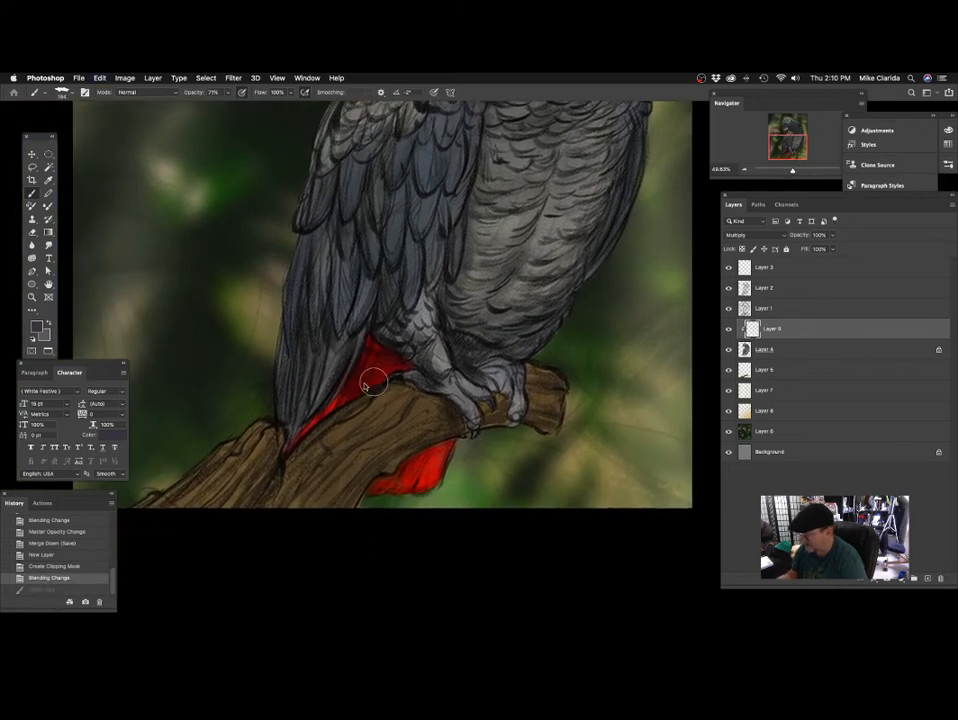
scroll(372, 385, "down", 2)
scroll(372, 385, "right", 1)
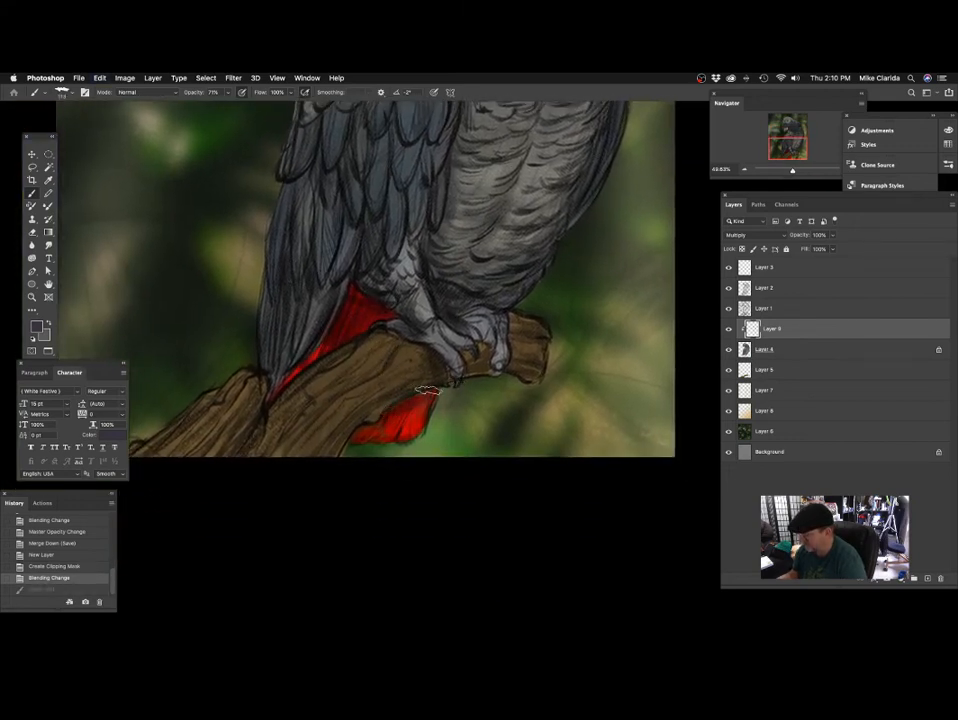
left_click_drag(428, 390, 352, 440)
left_click_drag(460, 327, 434, 398)
mouse_move(370, 365)
left_mouse_down()
mouse_move(353, 390)
mouse_move(334, 370)
mouse_move(303, 422)
left_mouse_up()
left_click_drag(380, 391, 437, 391)
Try purple shading strokes down the middle of the belly.
mouse_move(606, 277)
left_mouse_down()
mouse_move(468, 359)
mouse_move(410, 375)
mouse_move(399, 409)
left_mouse_up()
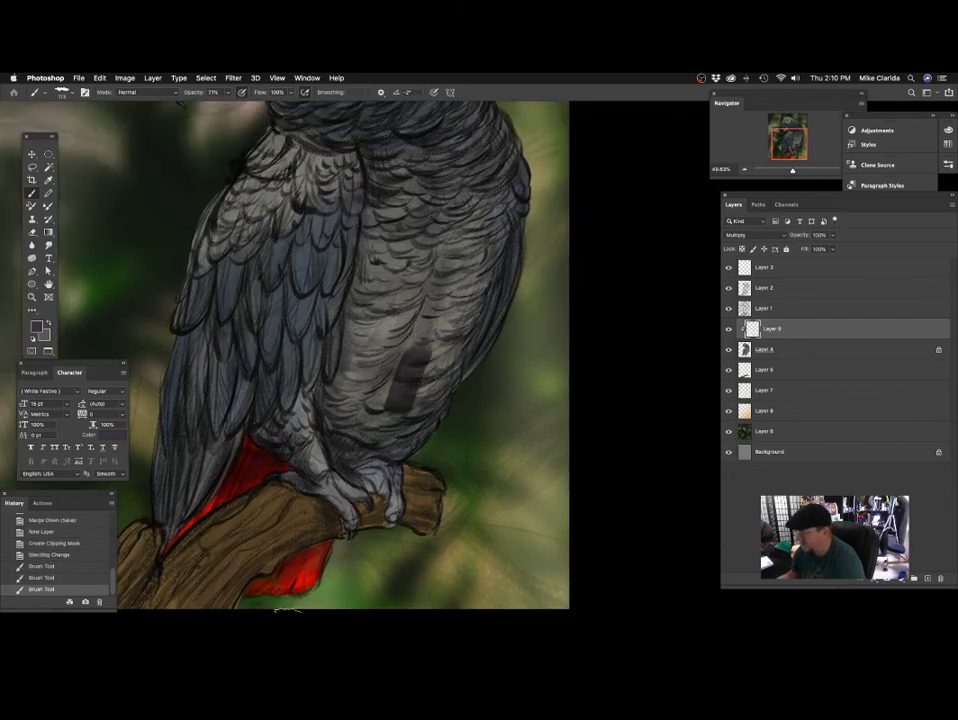
key("super+z")
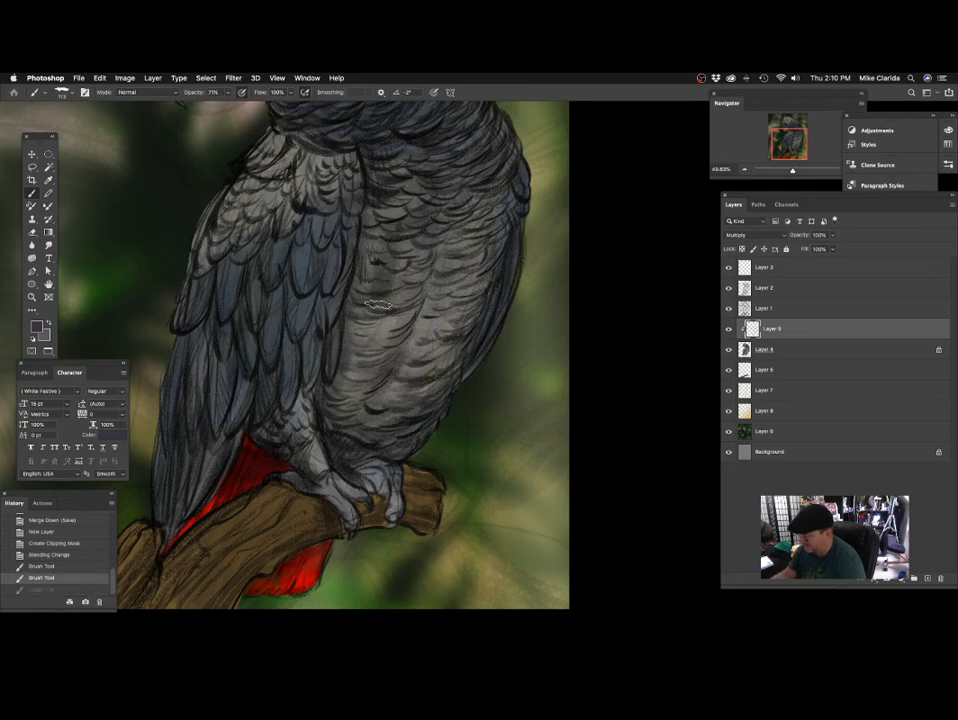
left_click_drag(378, 305, 366, 398)
left_click_drag(366, 409, 365, 431)
key("super+z")
key("super+z")
Shade the belly feathers along the inner edge of the wing, continuing with a smaller brush toward the leg.
left_click_drag(475, 364, 450, 444)
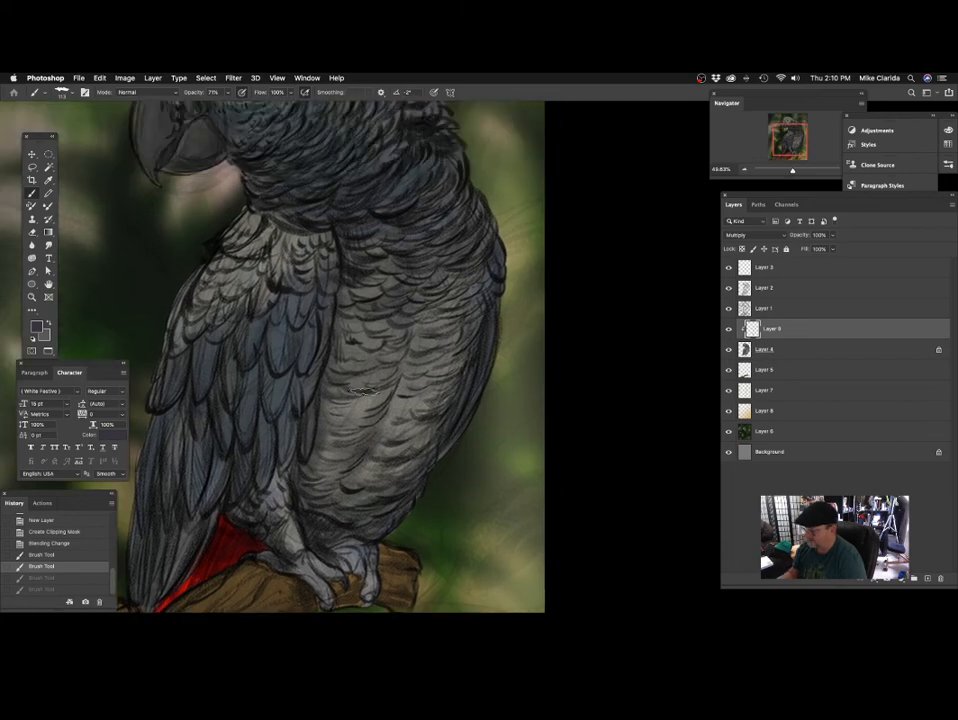
mouse_move(350, 228)
left_mouse_down()
mouse_move(336, 374)
mouse_move(372, 334)
mouse_move(368, 326)
left_mouse_up()
mouse_move(322, 357)
left_mouse_down()
mouse_move(326, 368)
mouse_move(349, 352)
left_mouse_up()
key("[")
key("[")
key("[")
left_click_drag(361, 272, 349, 347)
left_click_drag(353, 336, 336, 414)
left_click_drag(336, 397, 330, 408)
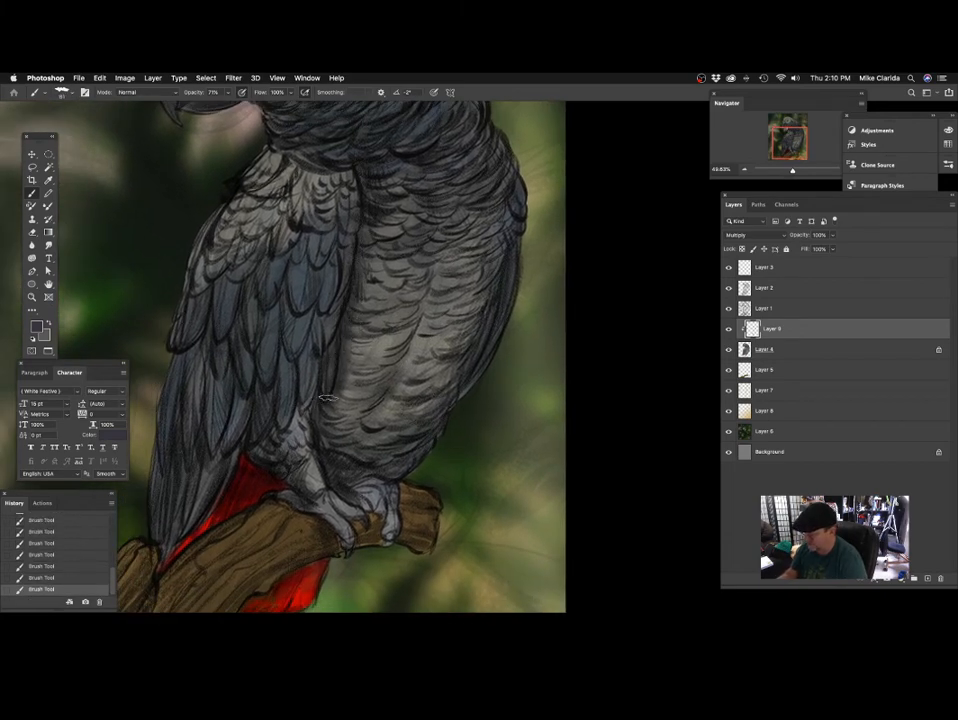
left_click_drag(392, 383, 416, 404)
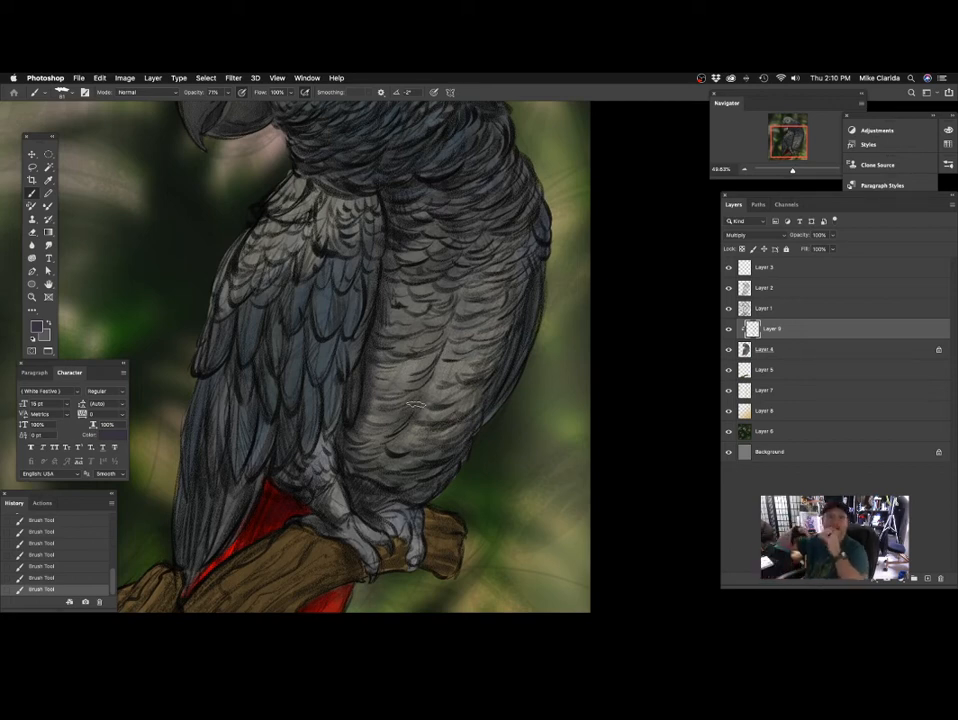
Enable Shape Dynamics for the brush and set the angle jitter control to Pen Tilt.
scroll(416, 404, "up", 5)
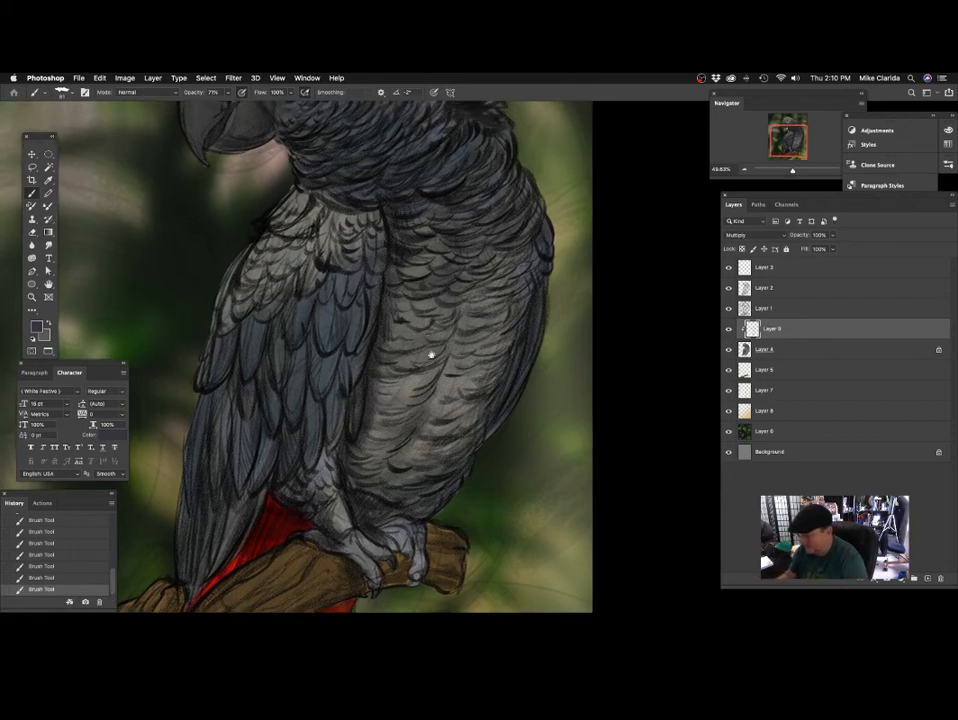
scroll(386, 331, "up", 2)
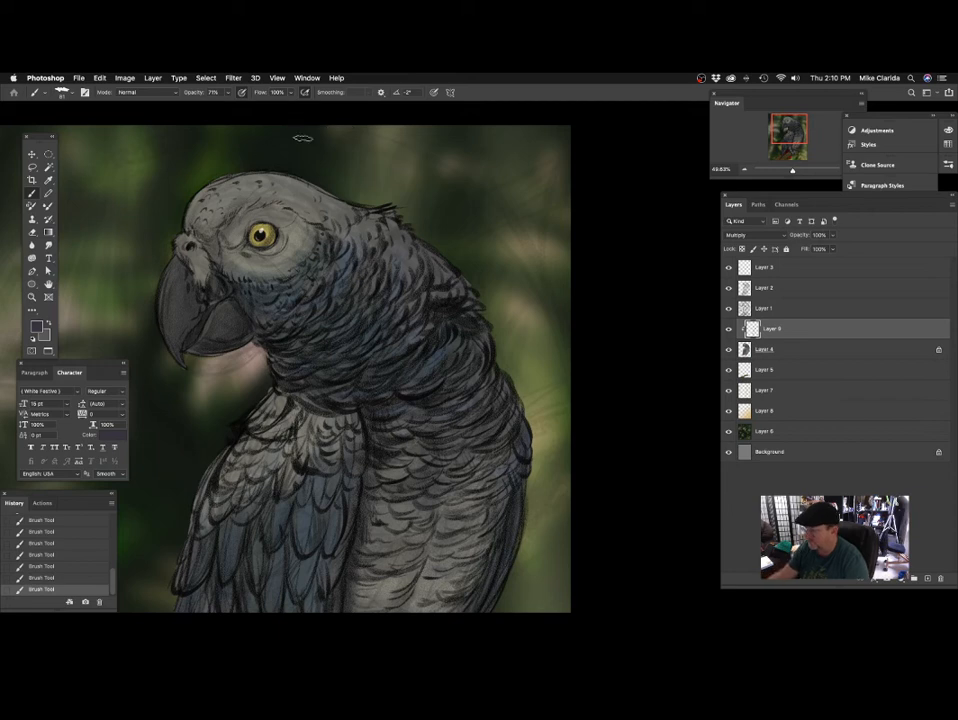
left_click(84, 95)
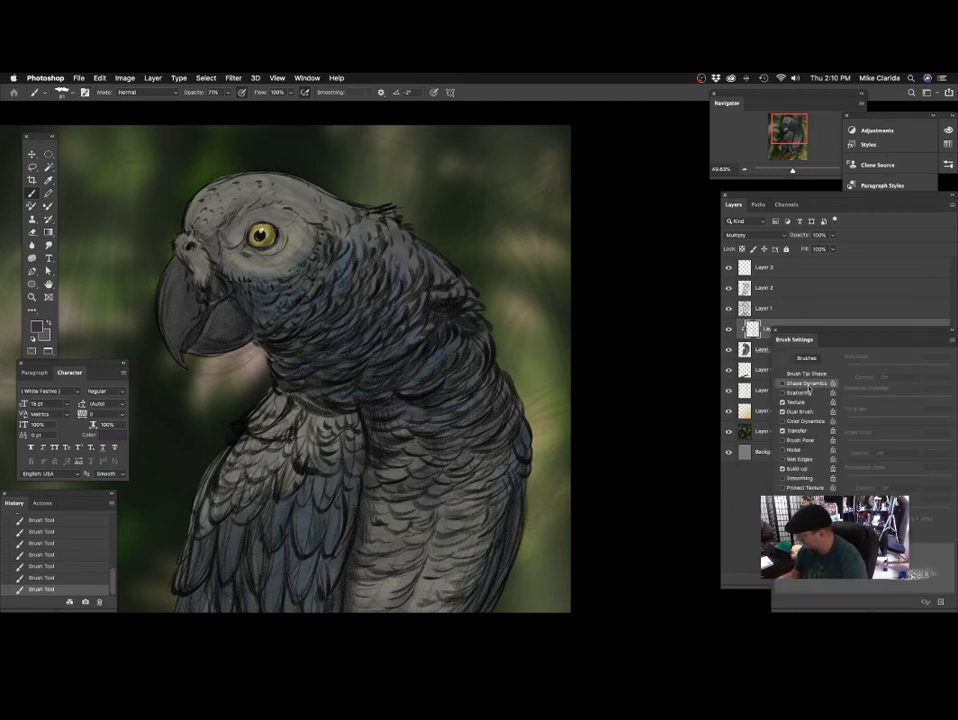
left_click(807, 385)
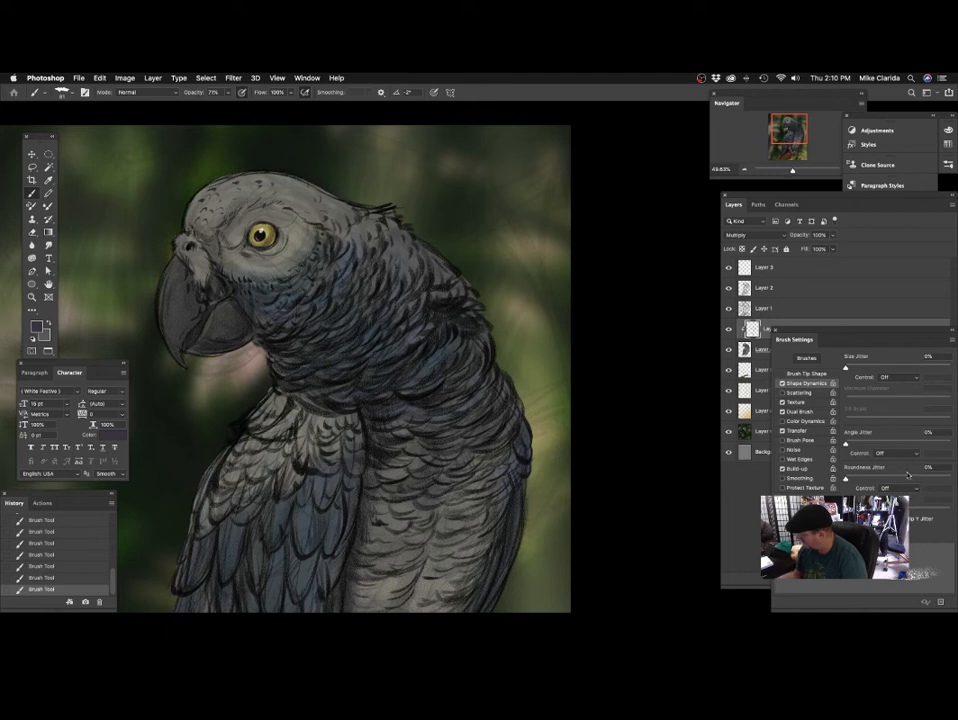
left_click(907, 456)
left_click(898, 474)
Brush shading onto the parrot's neck feathers with the tilt-controlled brush.
left_click_drag(464, 365, 460, 375)
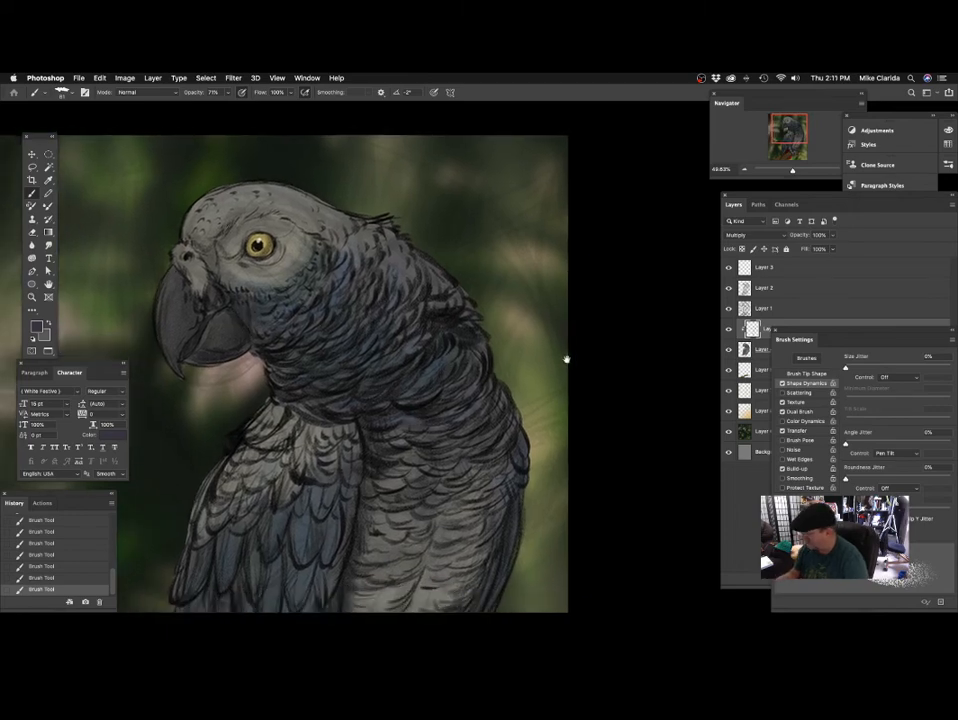
left_click_drag(355, 342, 418, 374)
mouse_move(327, 365)
left_mouse_down()
mouse_move(358, 369)
mouse_move(343, 385)
mouse_move(407, 381)
mouse_move(381, 362)
mouse_move(402, 376)
mouse_move(390, 378)
left_mouse_up()
left_click_drag(470, 421, 430, 398)
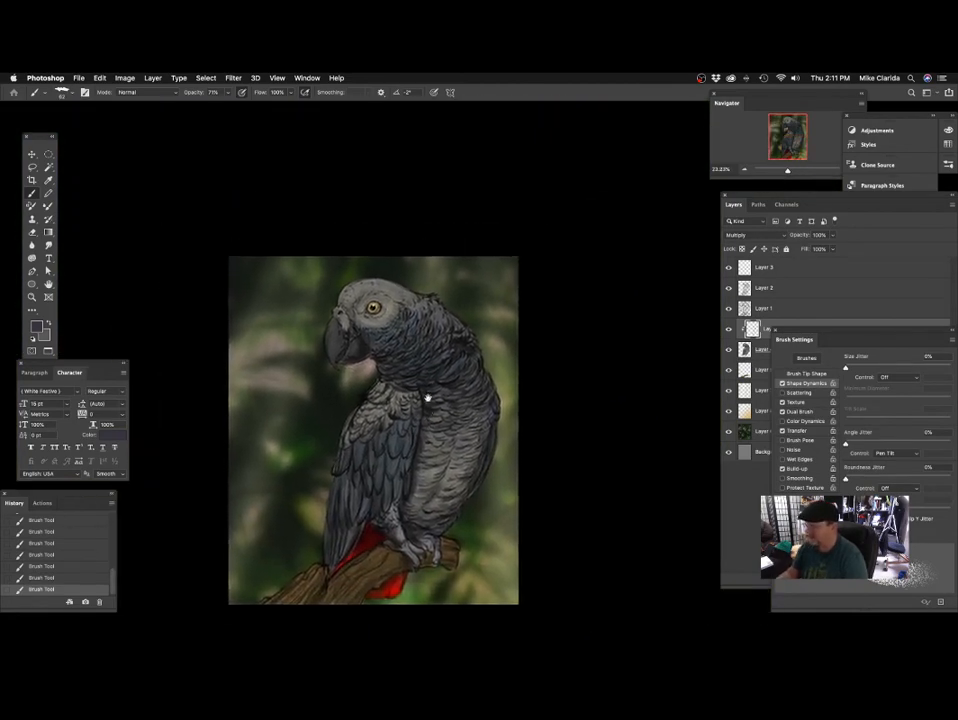
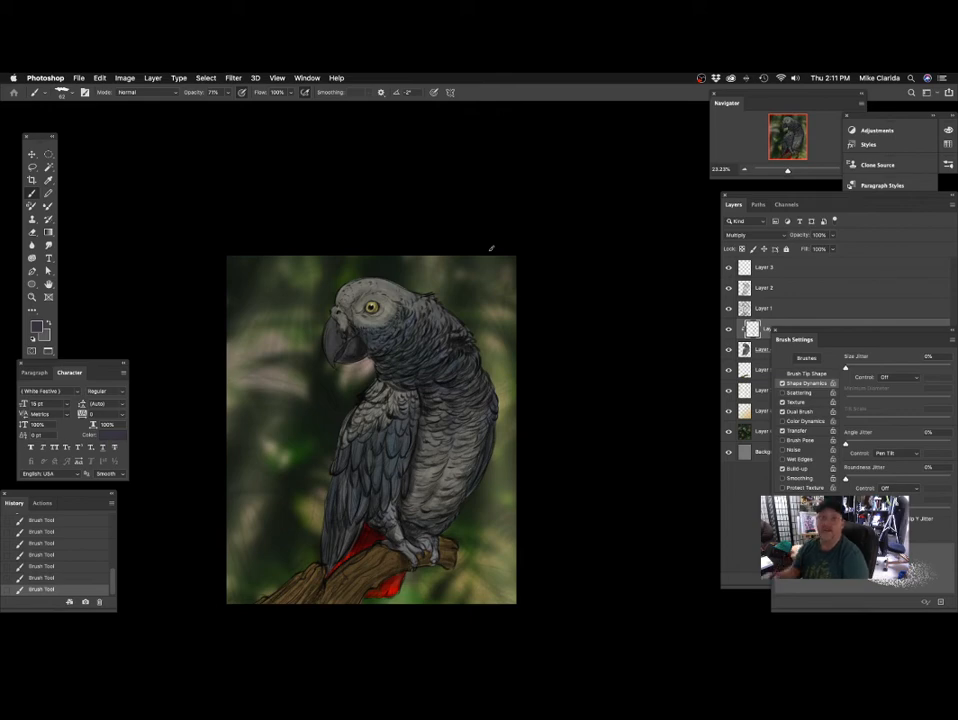
Brush shading onto the parrot's beak and the skin between the beak and the eye.
left_click_drag(377, 282, 419, 324)
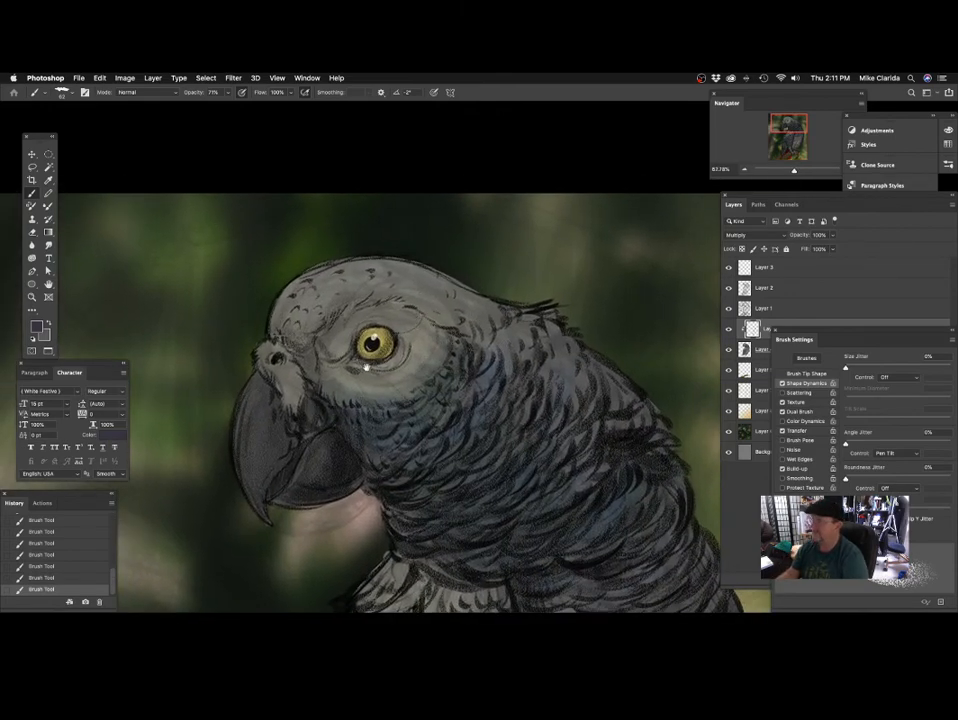
left_click_drag(363, 368, 397, 321)
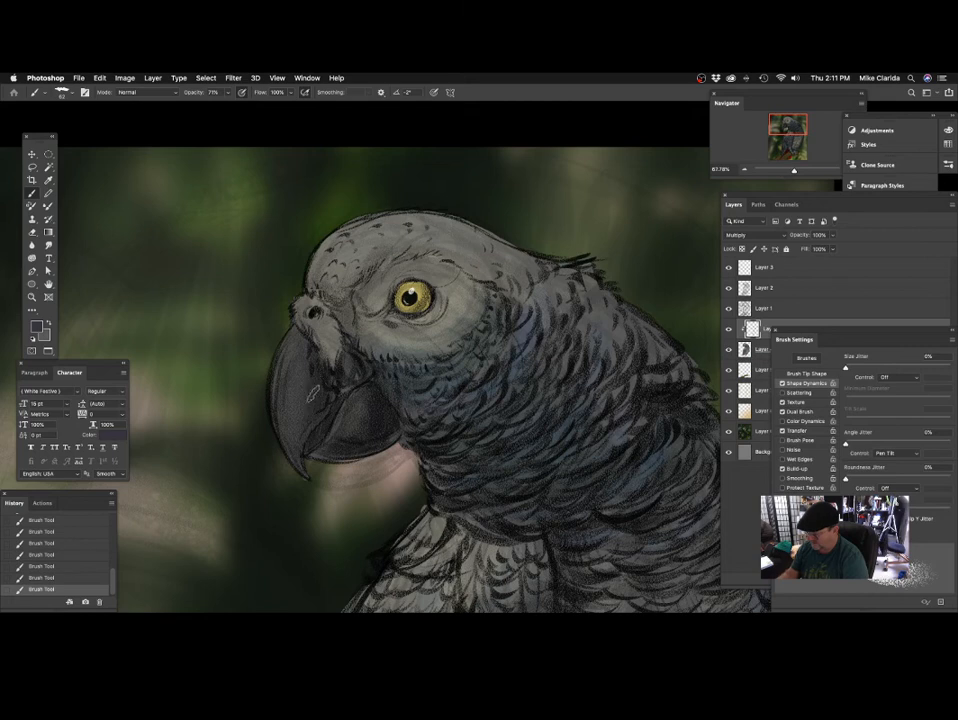
left_click_drag(335, 367, 322, 388)
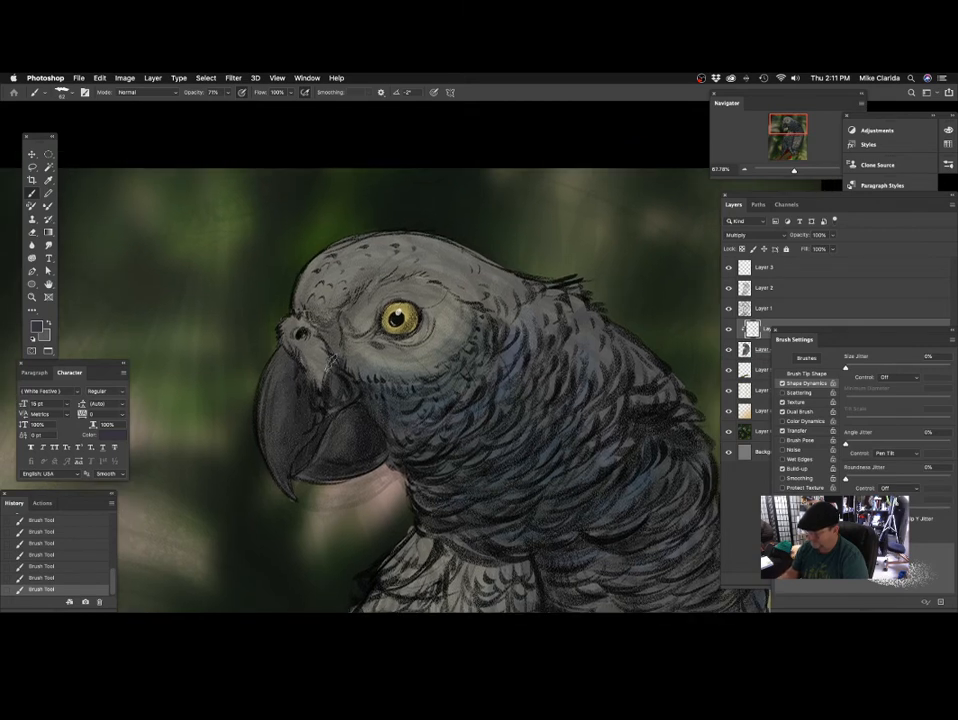
left_click_drag(391, 341, 347, 359)
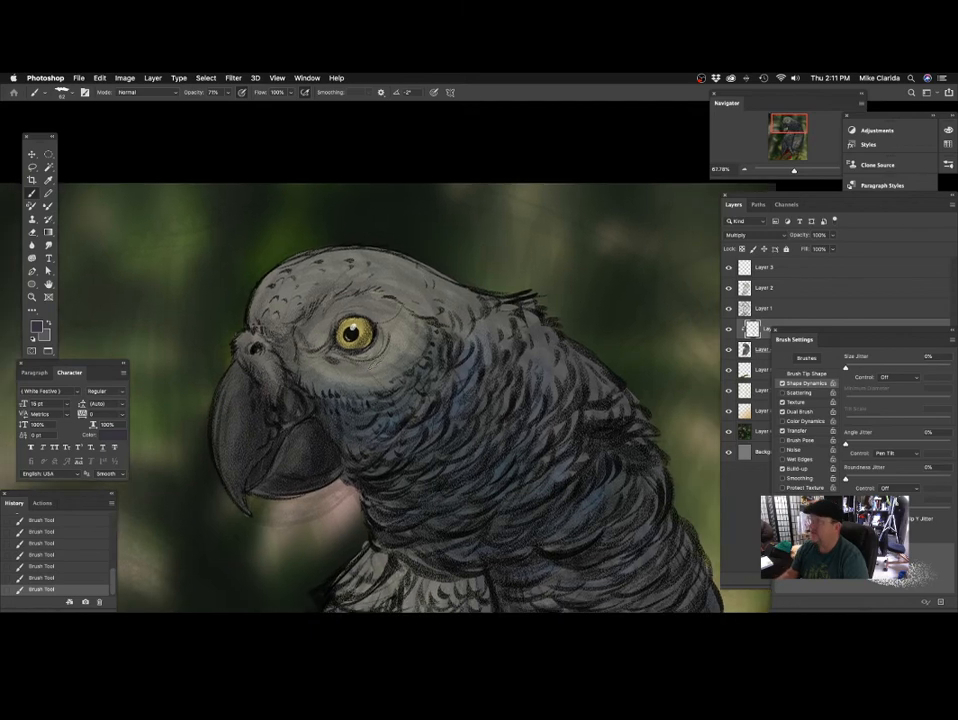
Shade the feathers below the cheek and down the front of the neck, using a slightly larger brush lower down.
left_click_drag(438, 387, 428, 341)
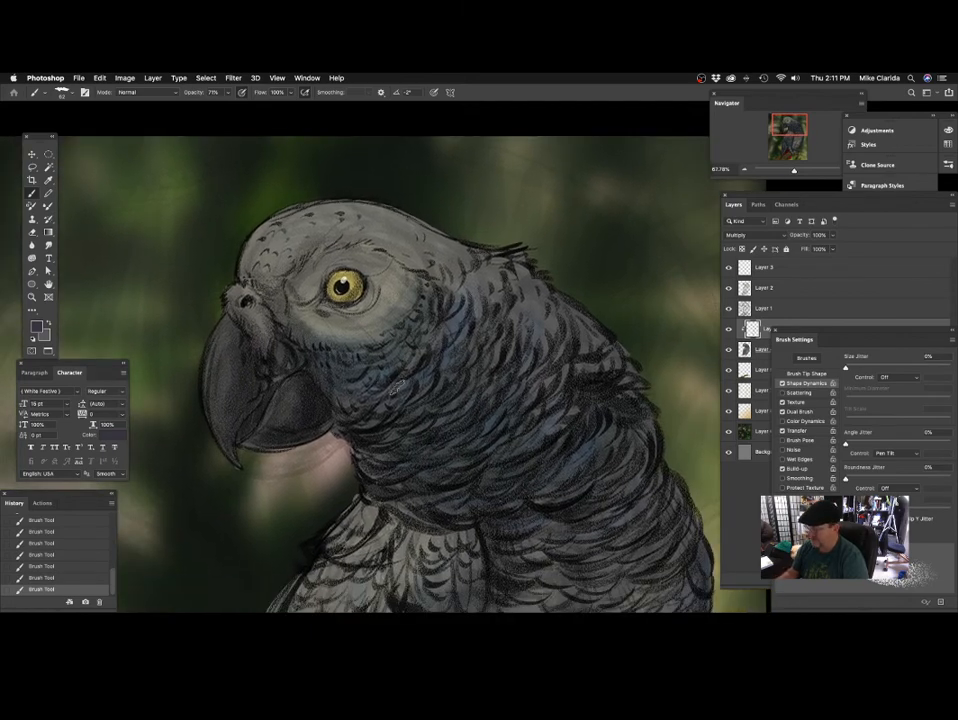
left_click_drag(455, 381, 445, 344)
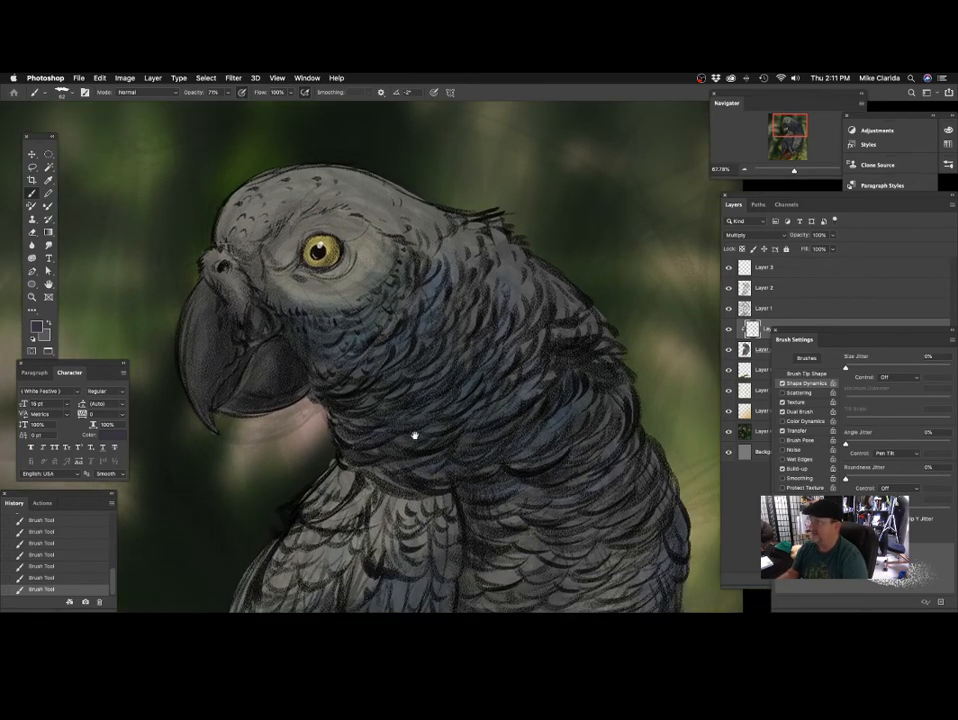
left_click_drag(414, 436, 404, 366)
left_click_drag(444, 317, 434, 338)
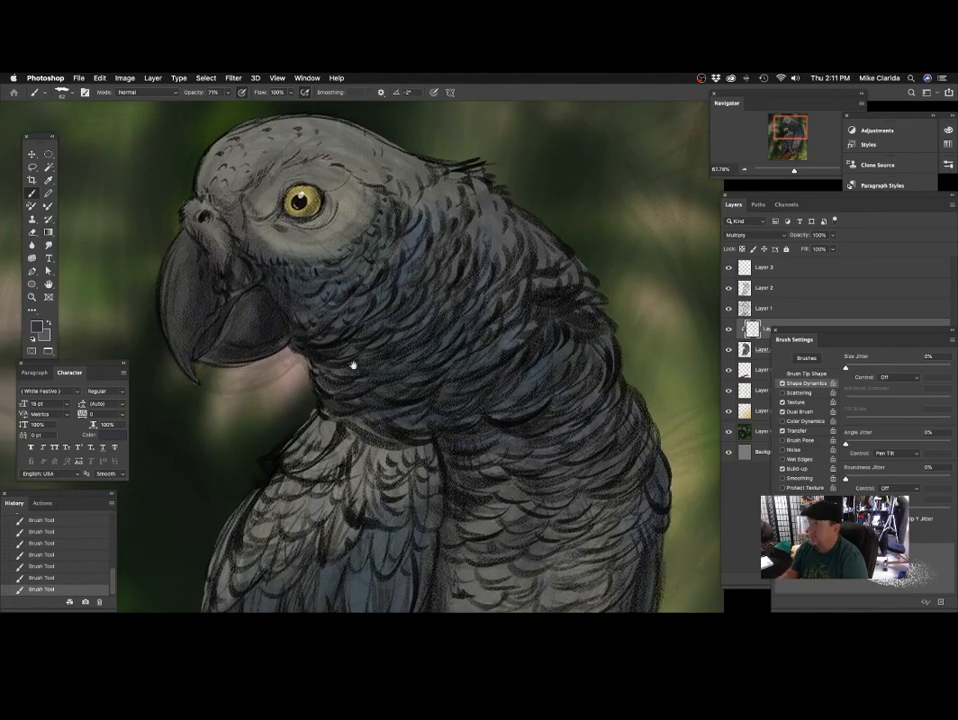
left_click_drag(349, 376, 334, 359)
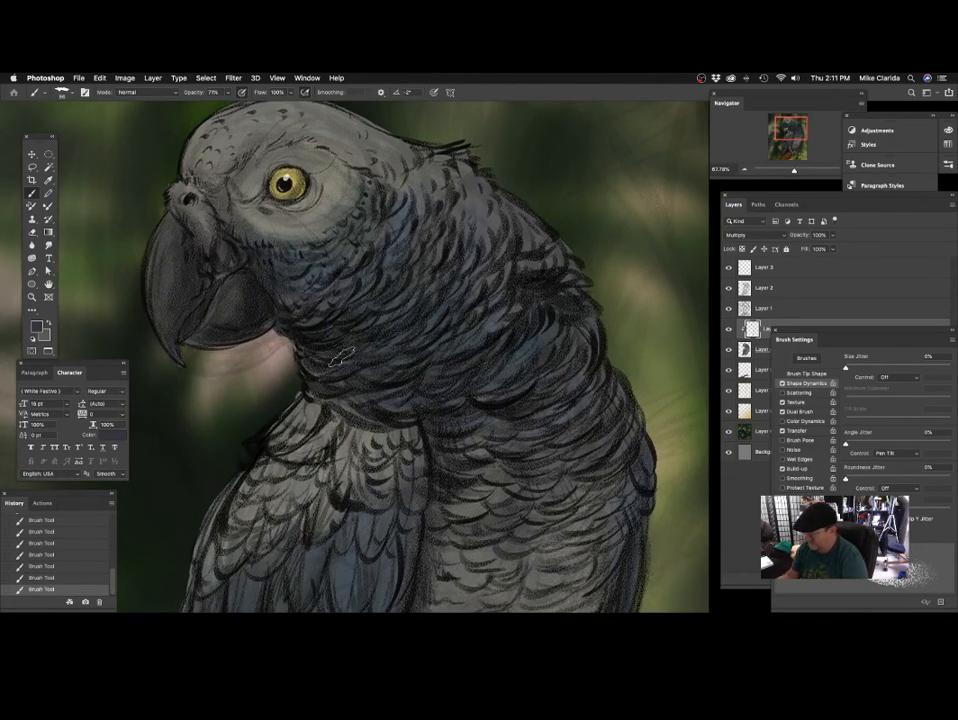
left_click_drag(402, 369, 391, 410)
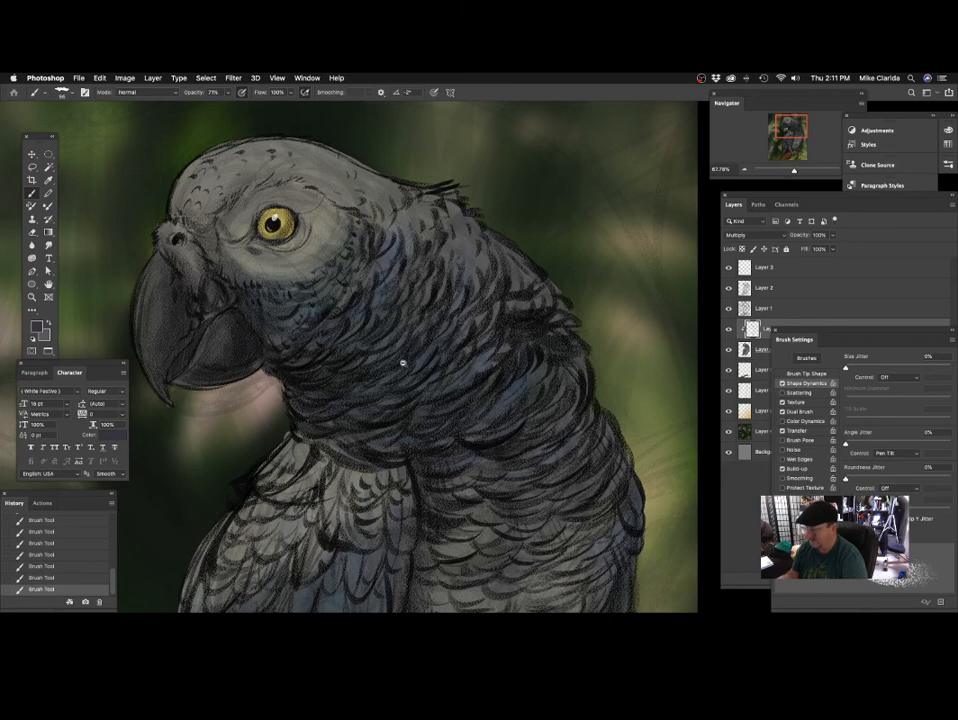
key("h")
left_click_drag(403, 363, 438, 368)
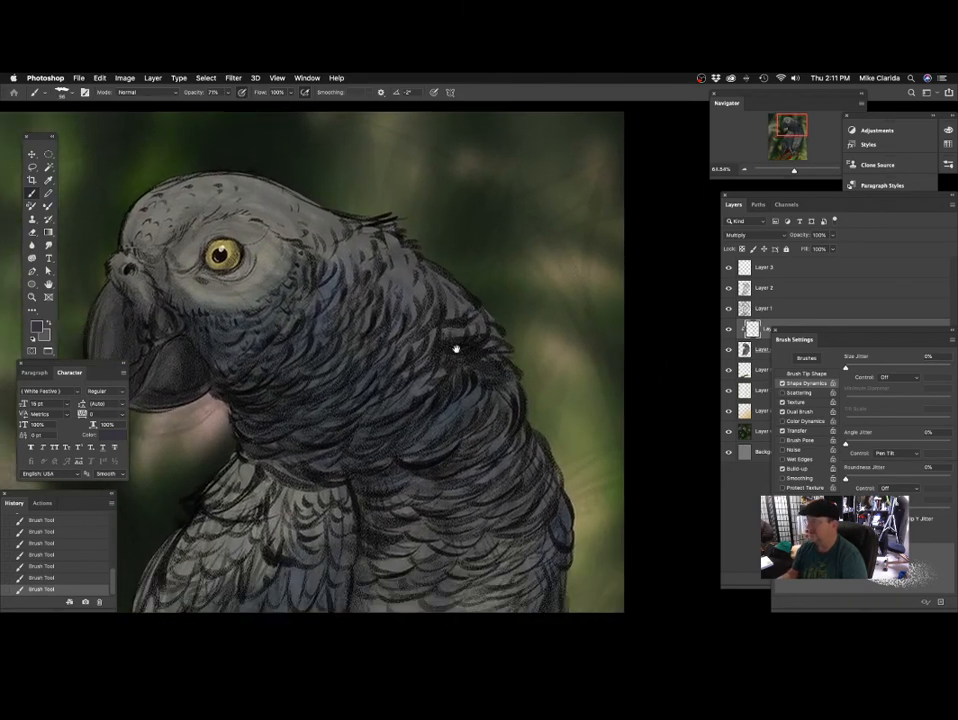
Brush shading strokes along the feathers at the back and side of the neck.
mouse_move(389, 243)
left_mouse_down()
mouse_move(386, 294)
mouse_move(396, 298)
left_mouse_up()
left_click_drag(412, 272, 403, 336)
key("space")
left_click_drag(411, 323, 421, 323)
mouse_move(377, 238)
left_mouse_down()
mouse_move(364, 280)
mouse_move(331, 314)
mouse_move(370, 323)
mouse_move(323, 365)
left_mouse_up()
key("space")
mouse_move(477, 339)
left_mouse_down()
mouse_move(442, 348)
mouse_move(367, 401)
mouse_move(502, 360)
left_mouse_up()
key("space")
Shade the feathers on the wing's shoulder just below the neck.
left_click_drag(399, 396, 419, 359)
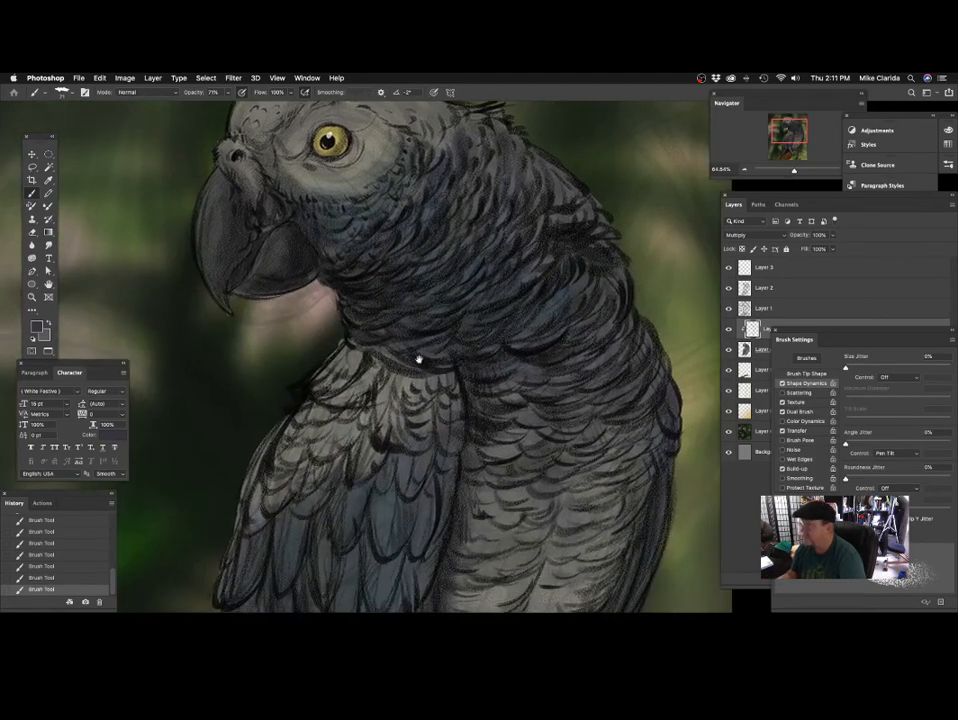
left_click_drag(374, 429, 395, 396)
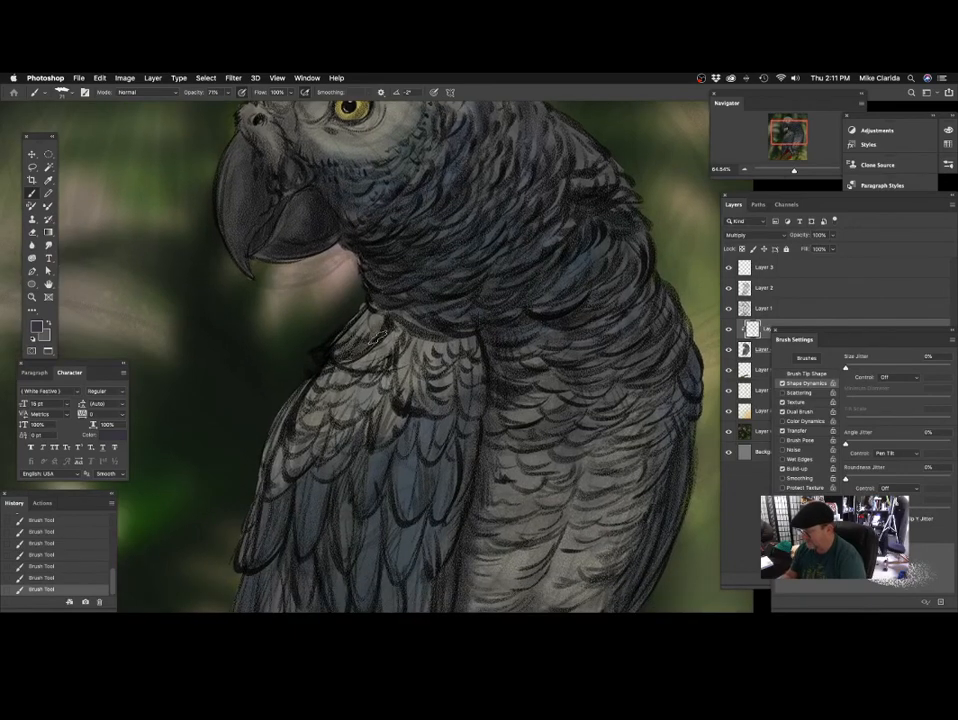
key("space")
left_click_drag(344, 360, 386, 310)
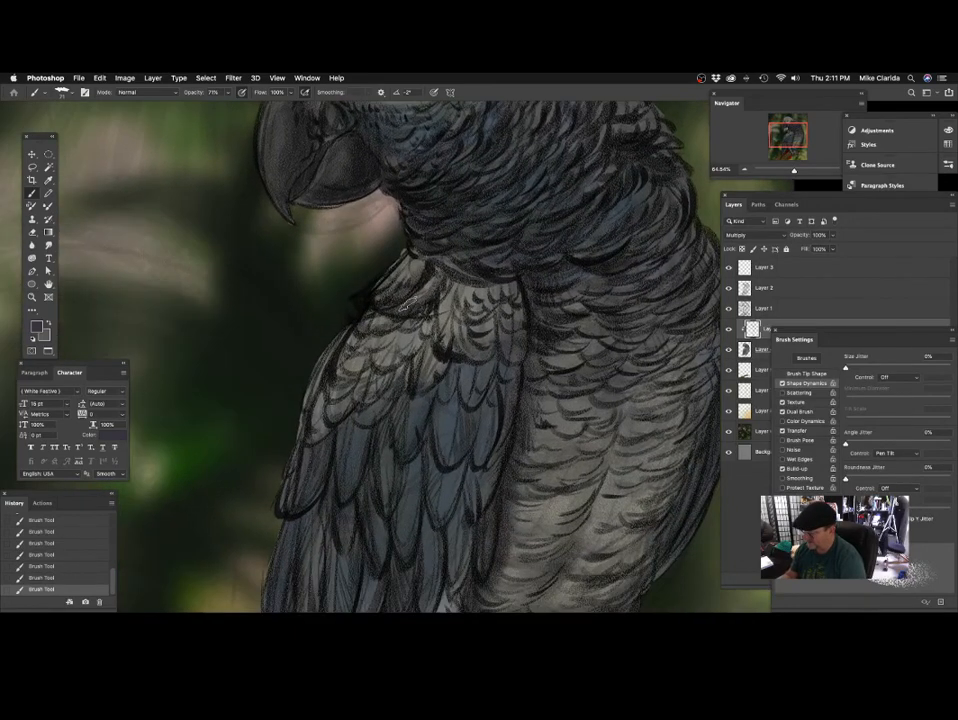
key("space")
left_click_drag(441, 285, 391, 290)
Continue the shading down the outer edge and middle feathers of the wing.
key("space")
left_click_drag(434, 343, 411, 311)
key("space")
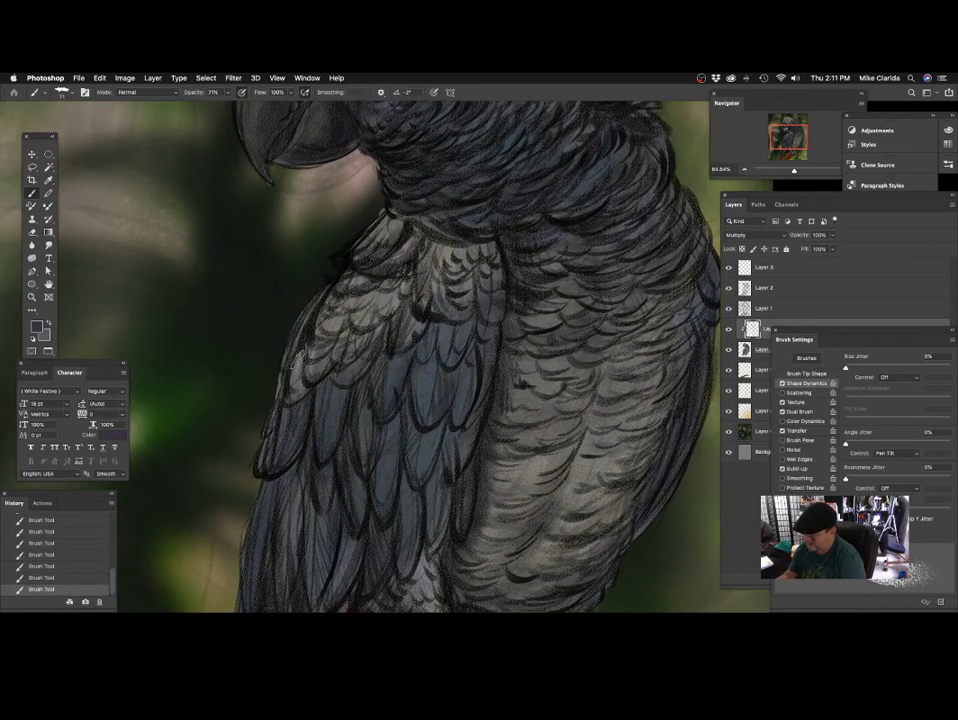
key("space")
left_click_drag(475, 428, 531, 314)
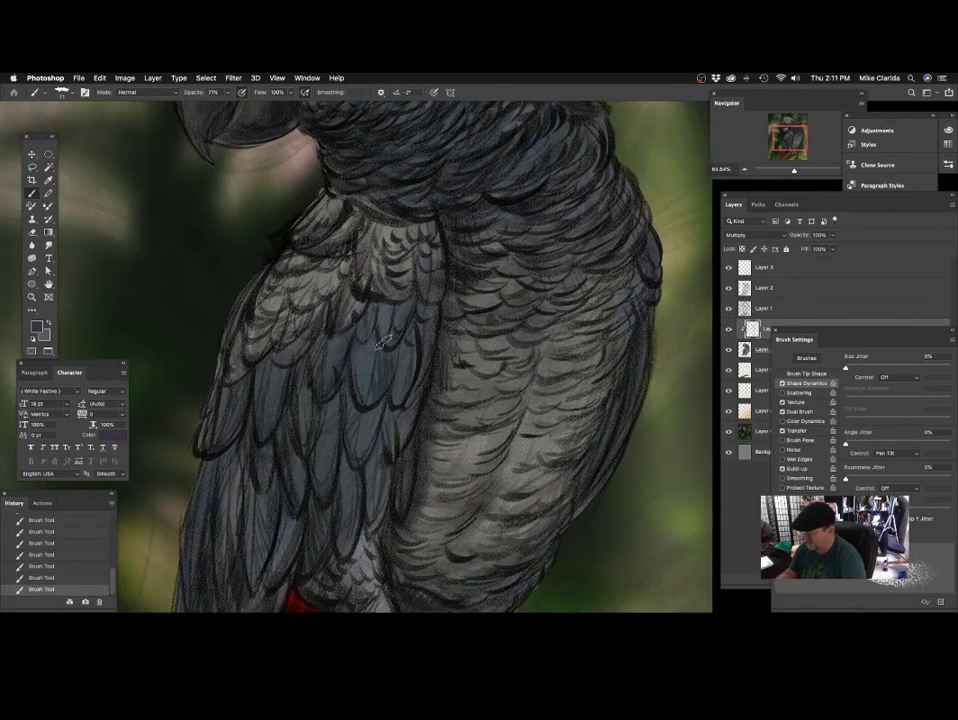
mouse_move(384, 431)
left_mouse_down()
mouse_move(393, 366)
mouse_move(442, 288)
left_mouse_up()
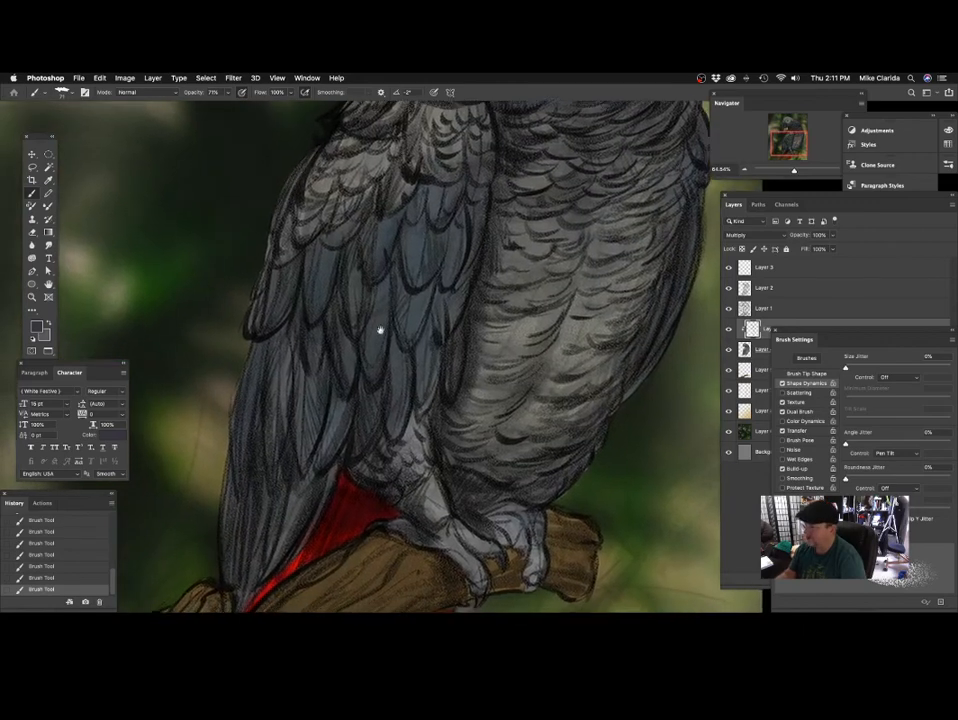
Shade the long flight feathers on the lower part of the wing.
left_click_drag(381, 329, 406, 277)
mouse_move(360, 334)
left_mouse_down()
mouse_move(359, 298)
mouse_move(351, 352)
mouse_move(360, 315)
mouse_move(327, 364)
left_mouse_up()
left_click_drag(279, 299, 279, 420)
left_click_drag(303, 275, 297, 398)
left_click_drag(363, 388, 369, 330)
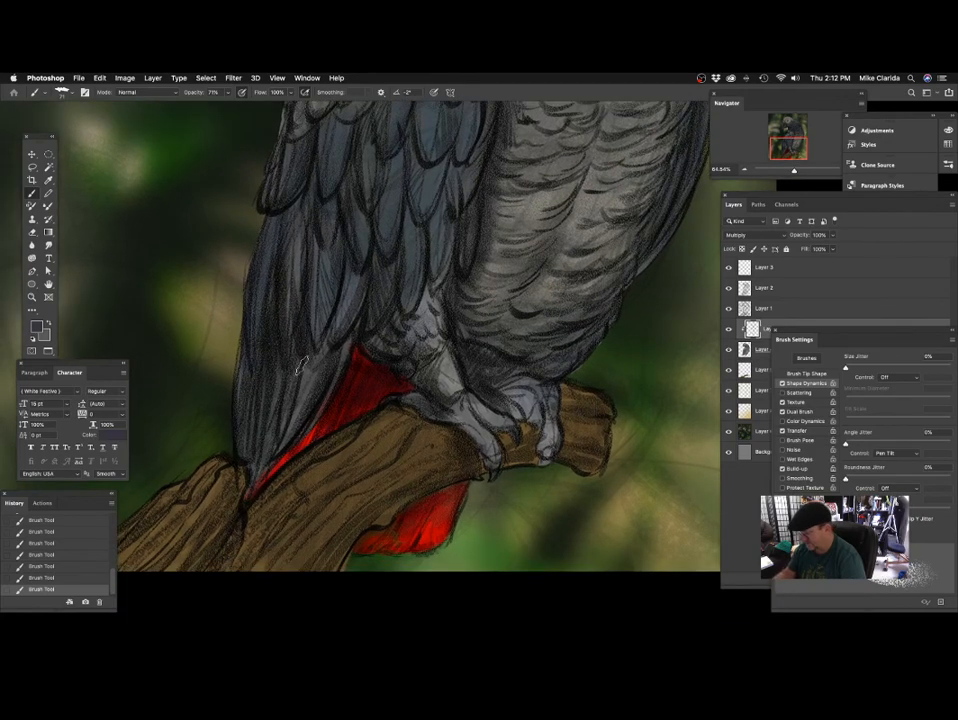
Brush shading onto the wing tip and the feathers above the leg beside the red tail.
left_click_drag(414, 401, 404, 360)
left_click_drag(300, 391, 232, 465)
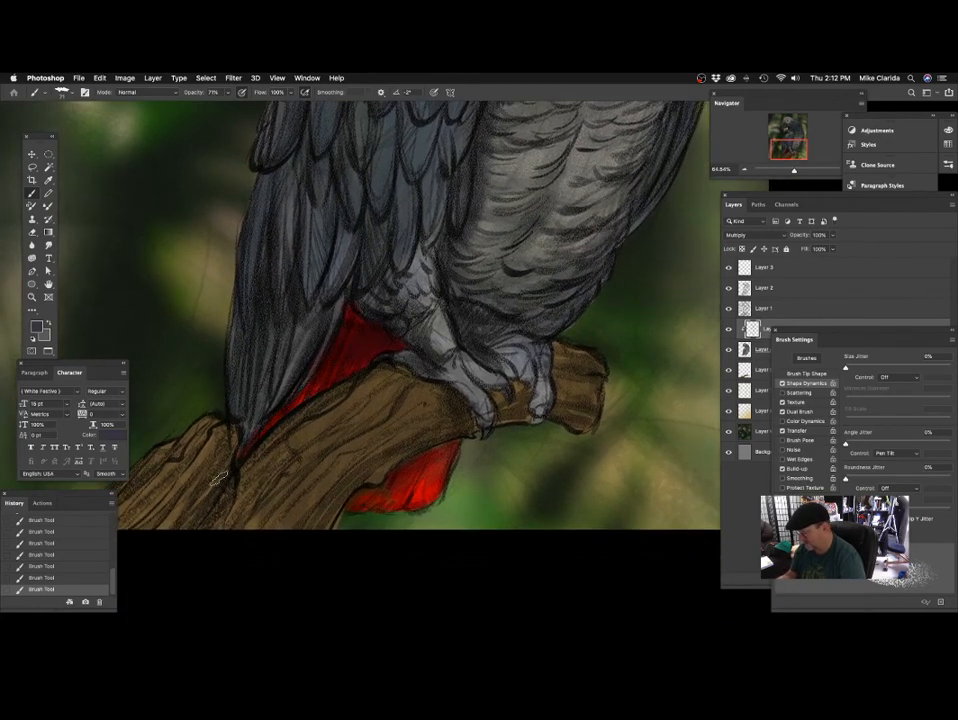
mouse_move(497, 386)
left_mouse_down()
mouse_move(463, 400)
mouse_move(435, 381)
left_mouse_up()
left_click_drag(271, 195, 253, 227)
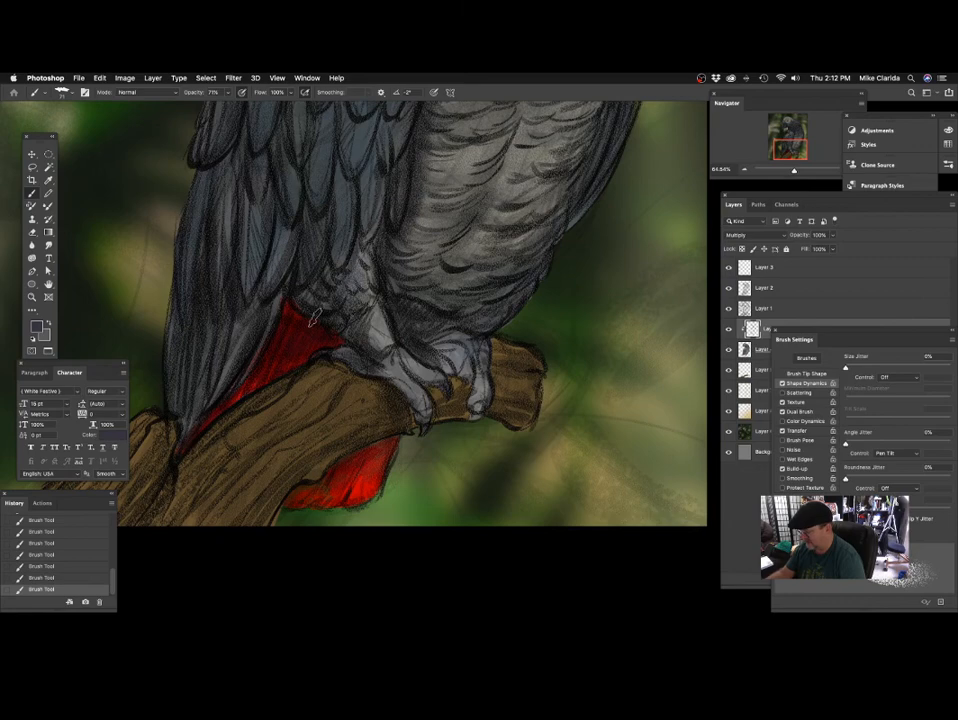
left_click_drag(352, 281, 359, 345)
Enlarge the brush and shade the lower belly and the outer side of the body.
scroll(400, 400, "down", 10)
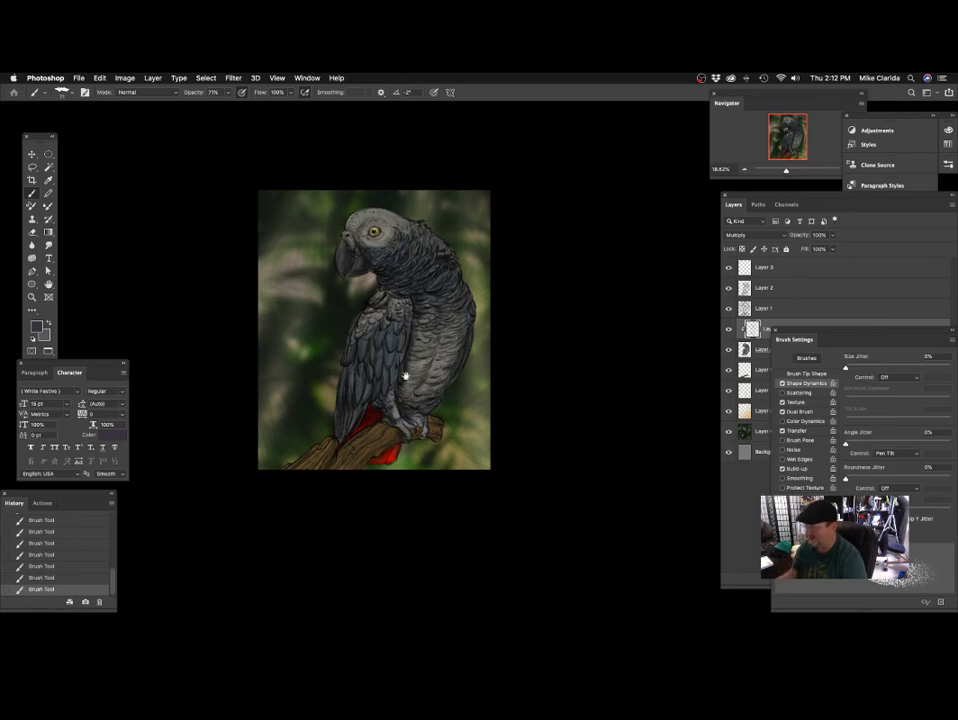
scroll(405, 380, "up", 4)
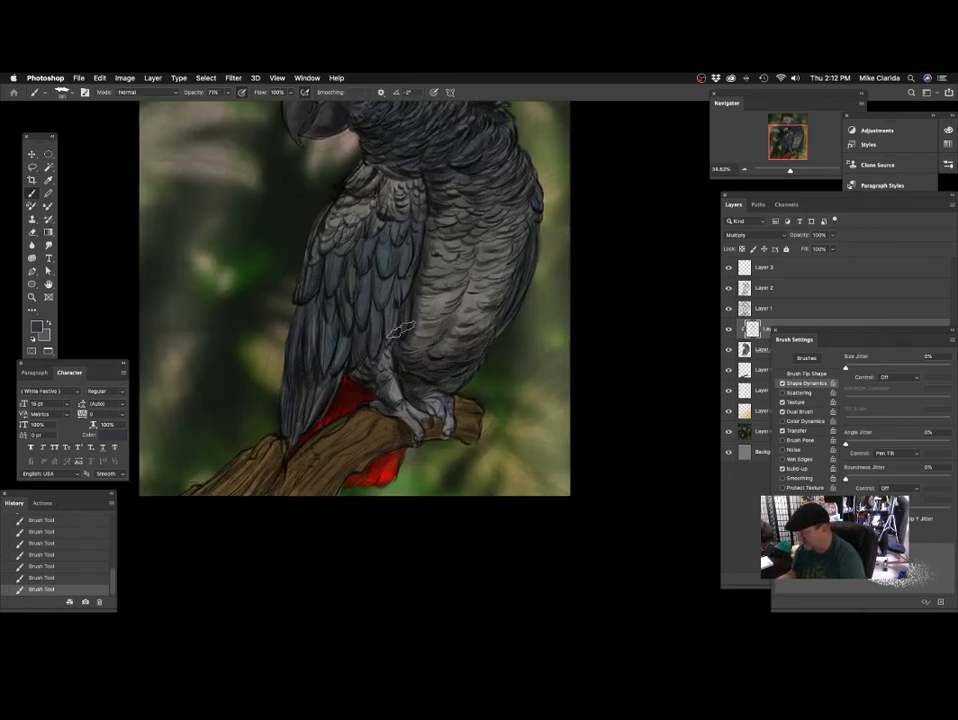
scroll(416, 351, "right", 4)
scroll(416, 351, "up", 2)
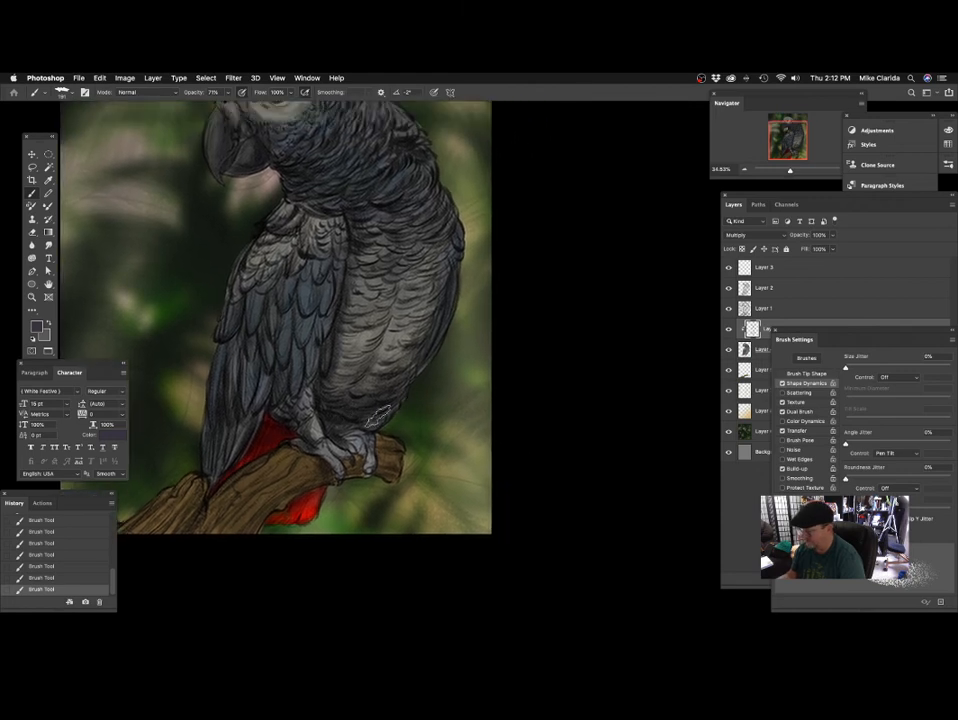
scroll(371, 425, "up", 3)
scroll(371, 425, "right", 1)
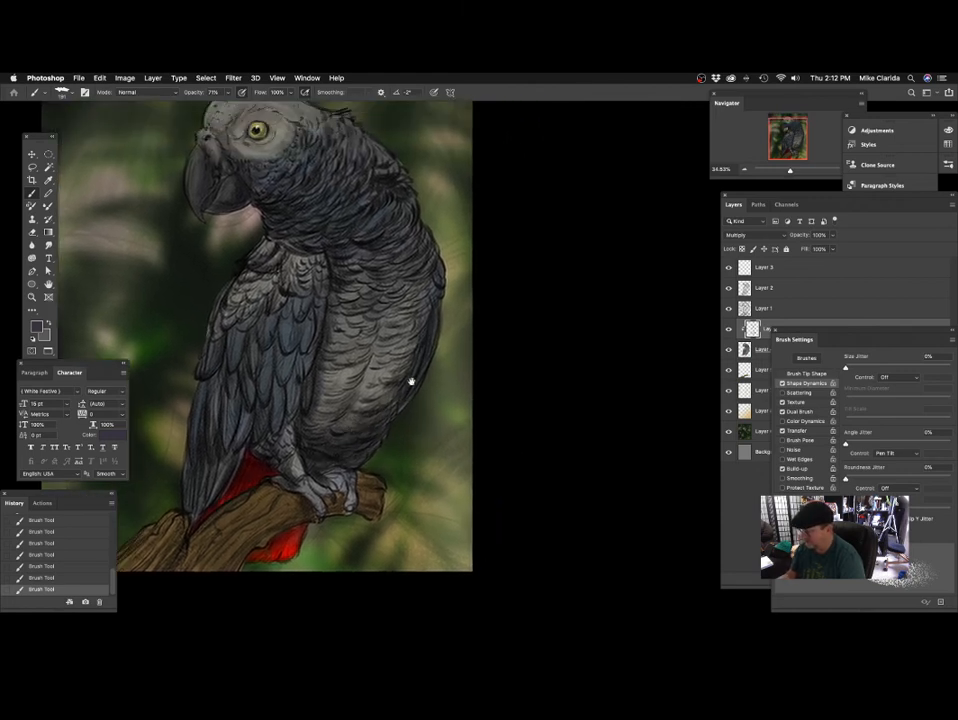
scroll(408, 380, "up", 2)
scroll(398, 378, "down", 2)
scroll(398, 378, "right", 1)
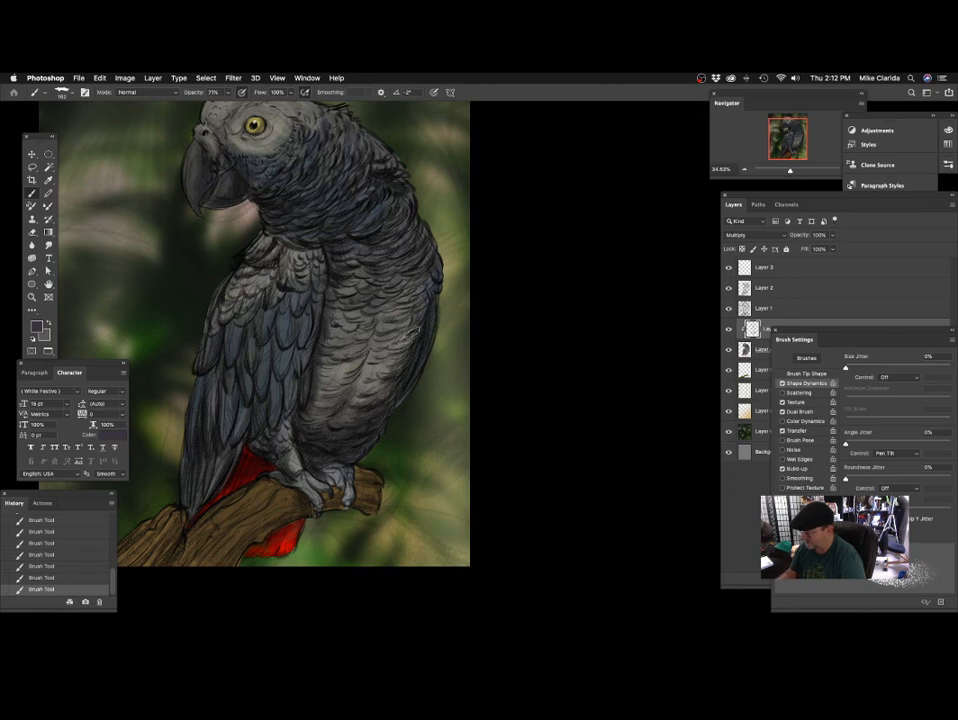
Build up broad shading across the middle and upper belly feathers up to the base of the neck.
scroll(391, 397, "left", 2)
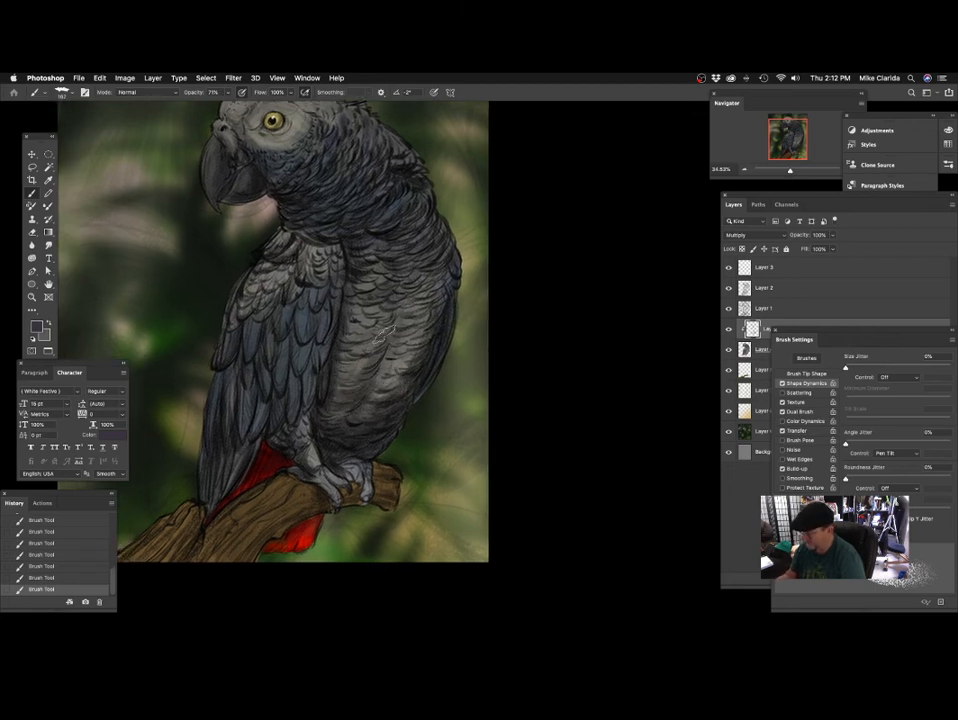
scroll(432, 331, "up", 5)
scroll(423, 355, "right", 1)
scroll(427, 348, "right", 3)
scroll(419, 344, "down", 1)
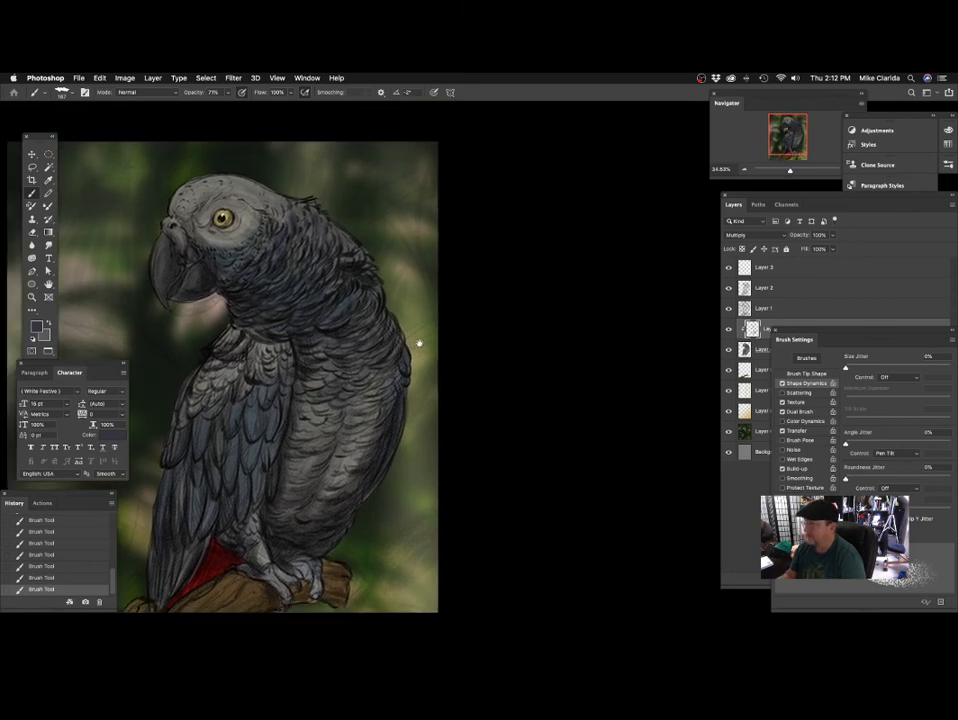
scroll(380, 312, "down", 2)
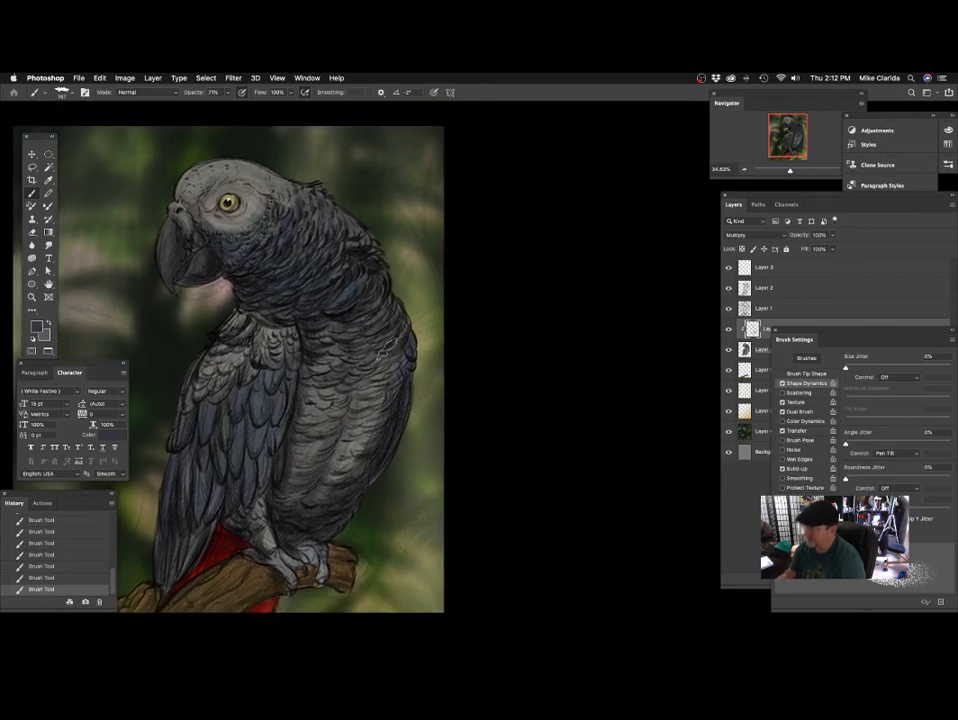
scroll(367, 340, "down", 3)
scroll(370, 342, "left", 3)
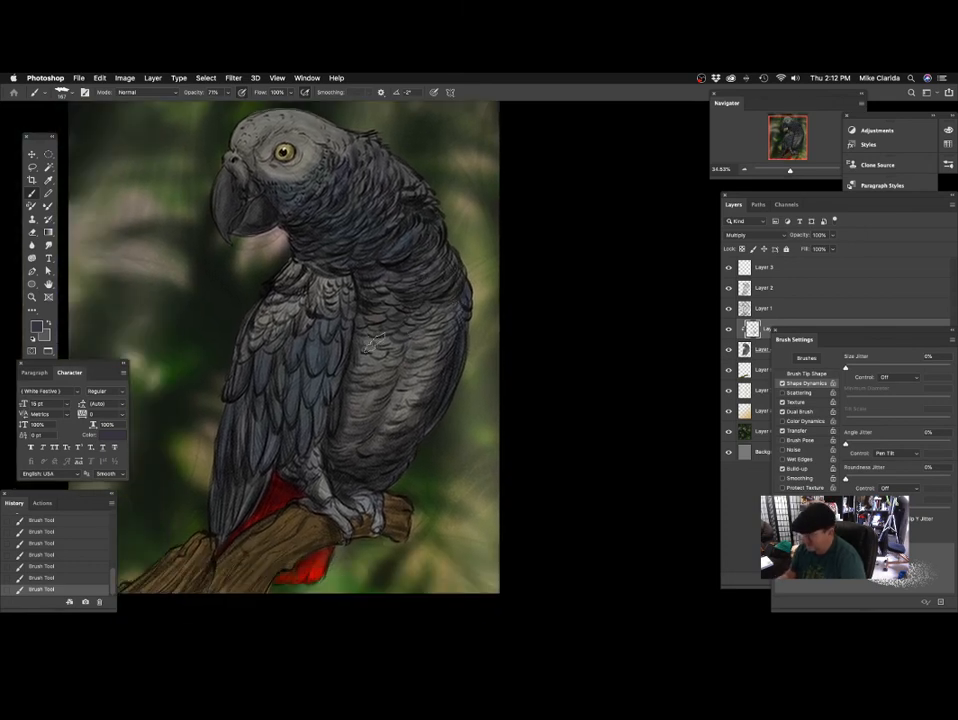
scroll(392, 402, "left", 3)
scroll(392, 402, "up", 2)
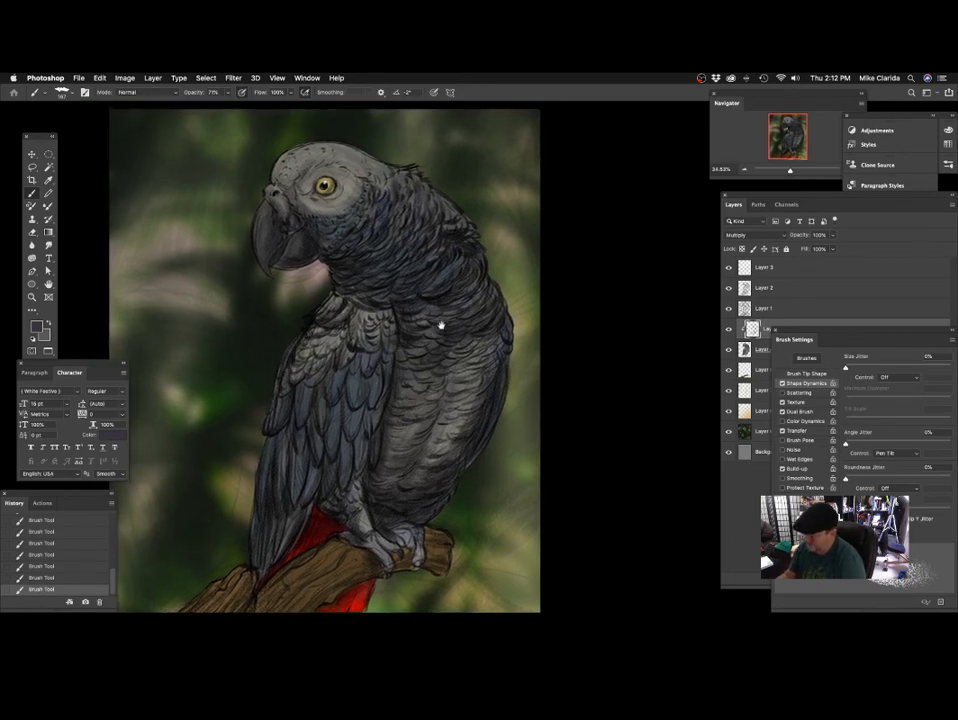
Try broad shading strokes on the parrot's head and neck and undo them.
scroll(365, 319, "up", 3)
left_click_drag(325, 285, 353, 307)
scroll(412, 289, "down", 5)
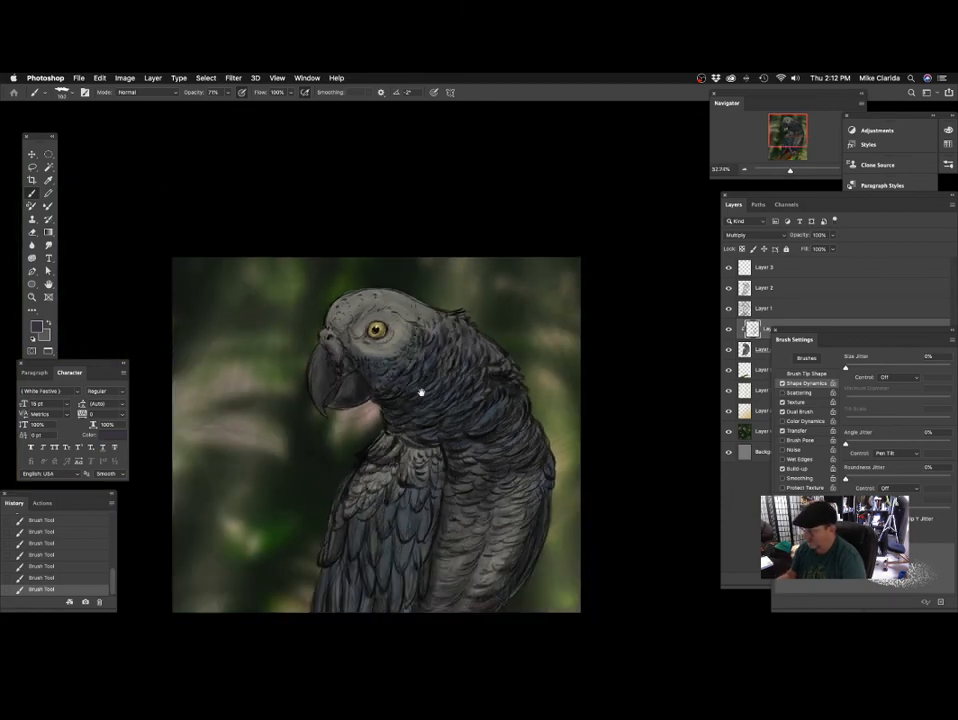
key("super+z")
left_click_drag(391, 288, 354, 355)
key("super+z")
key("super+z")
key("super+z")
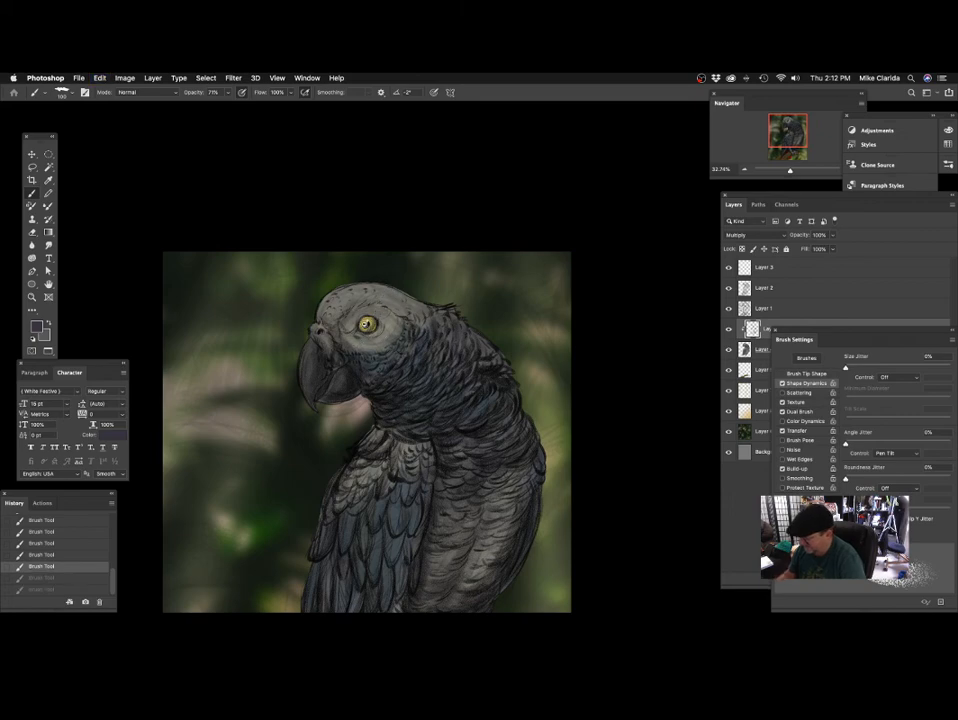
Try dark shading around the eye and across the cheek with a large brush, and undo the last stroke.
scroll(357, 321, "up", 5)
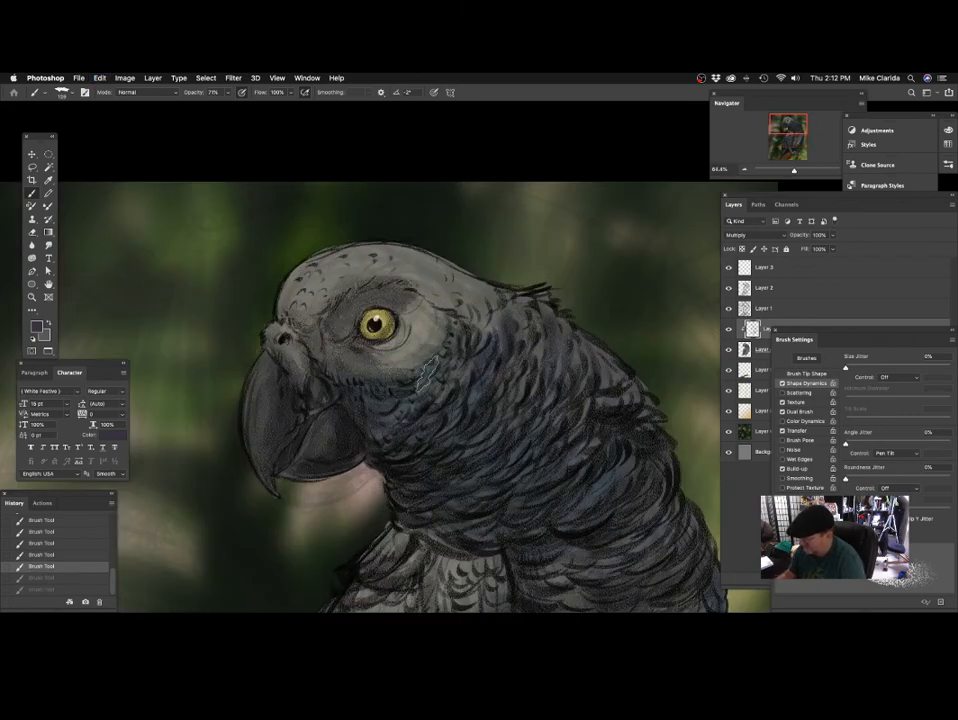
mouse_move(427, 373)
left_mouse_down()
mouse_move(385, 400)
mouse_move(379, 453)
mouse_move(333, 418)
mouse_move(321, 453)
mouse_move(334, 445)
mouse_move(269, 476)
mouse_move(256, 352)
left_mouse_up()
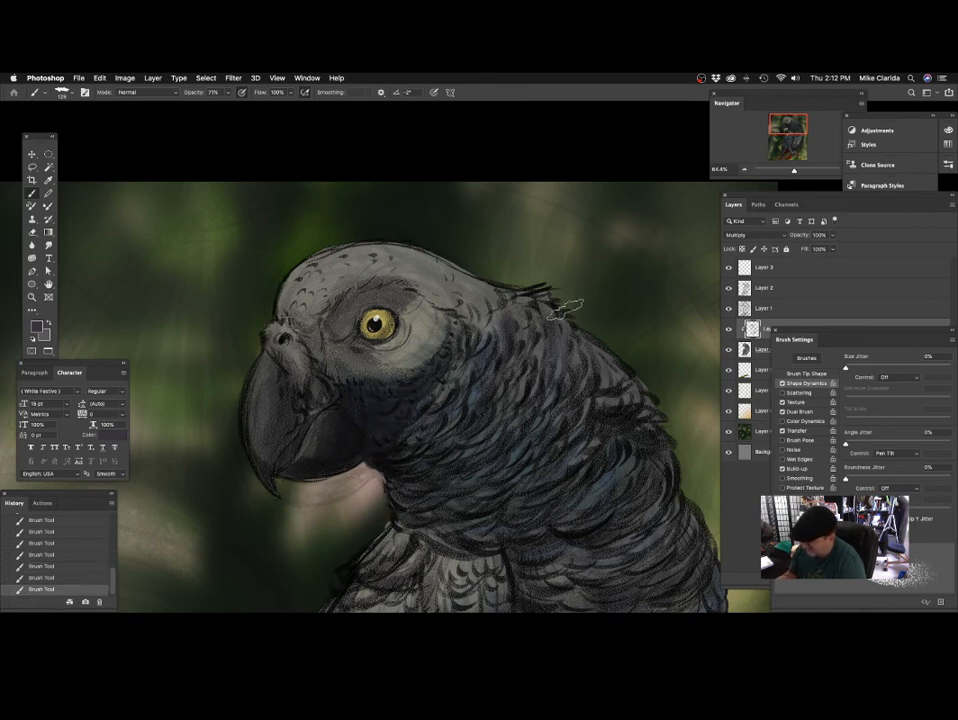
key("ctrl+z")
scroll(434, 363, "up", 2)
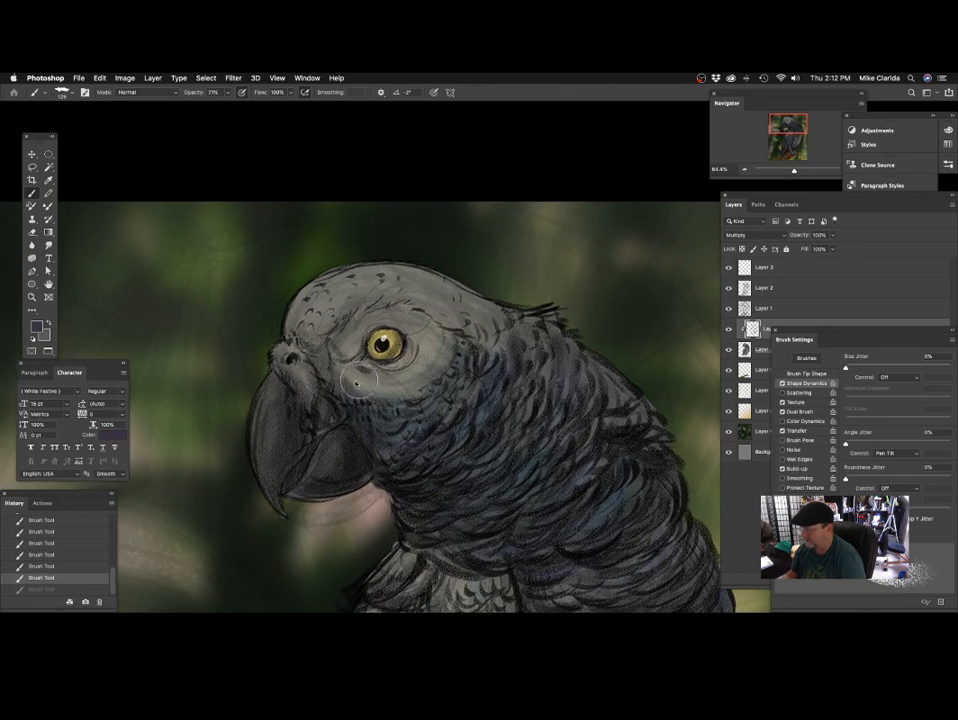
Shade the upper beak below the nostril with a smaller brush.
scroll(364, 400, "down", 2)
mouse_move(304, 355)
left_mouse_down()
mouse_move(289, 449)
mouse_move(302, 378)
left_mouse_up()
scroll(324, 395, "right", 1)
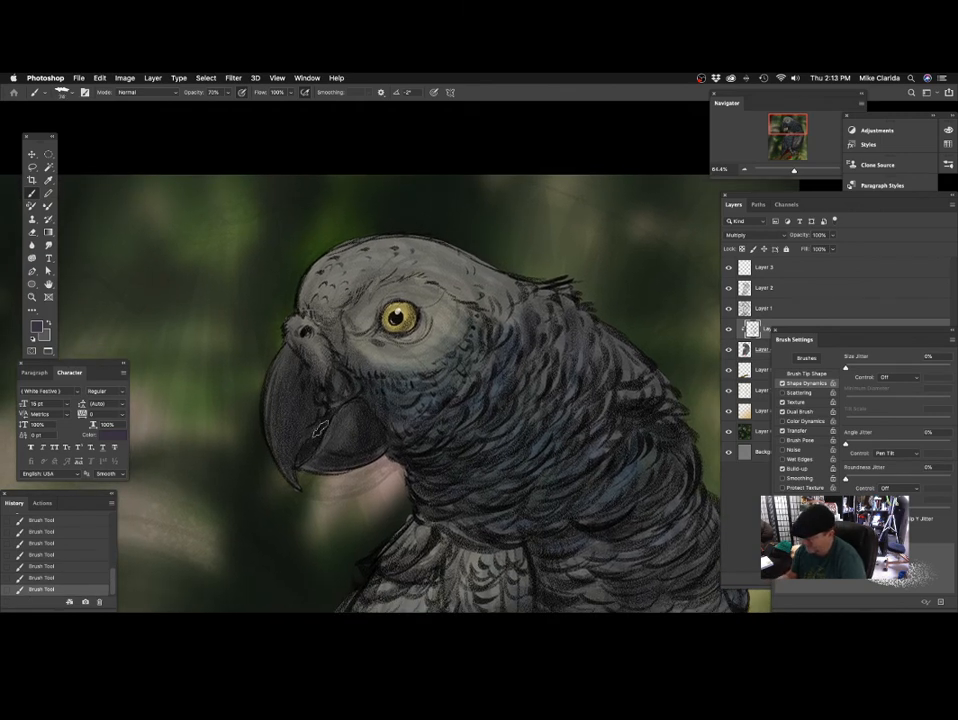
Examine the shading on the parrot's head and beak, and on the whole figure.
scroll(332, 405, "right", 2)
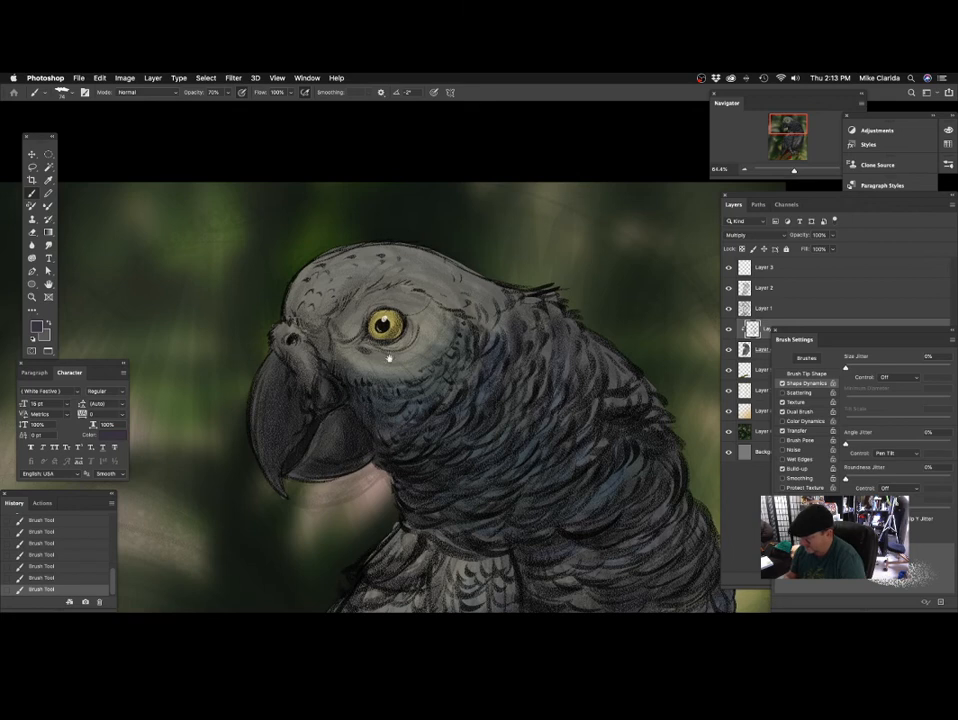
scroll(380, 358, "right", 3)
scroll(380, 358, "down", 1)
scroll(409, 393, "up", 2)
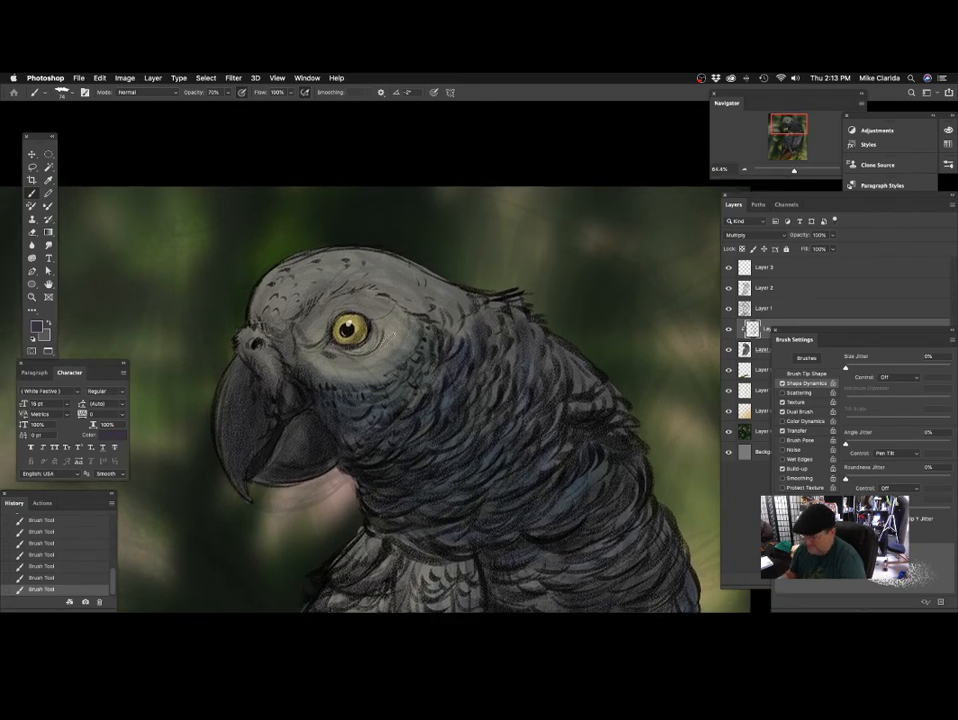
scroll(295, 321, "down", 1)
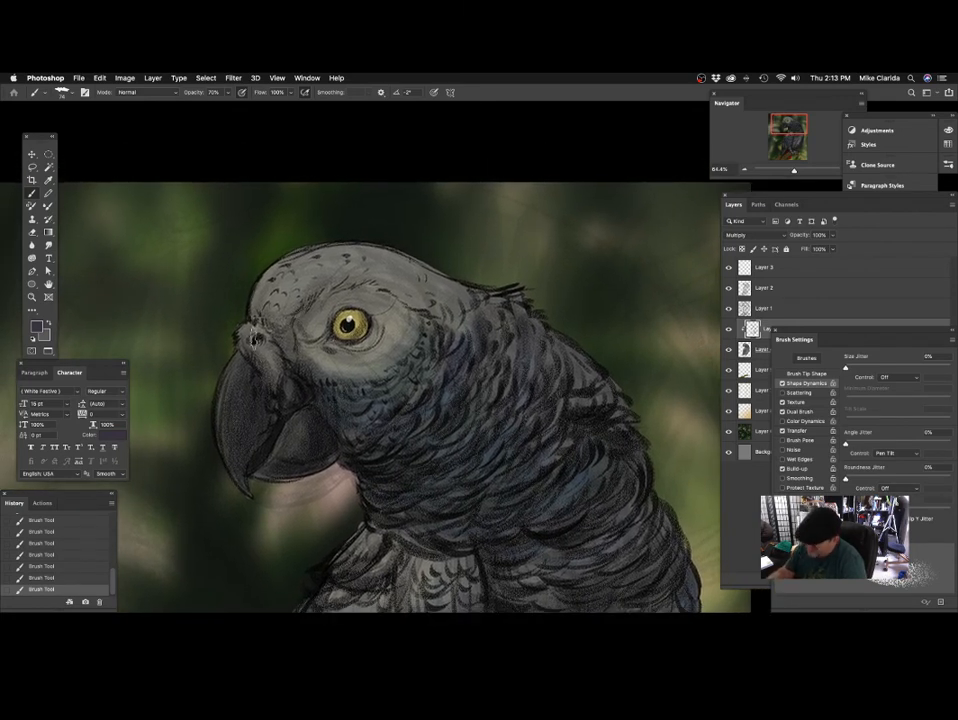
scroll(258, 344, "up", 1)
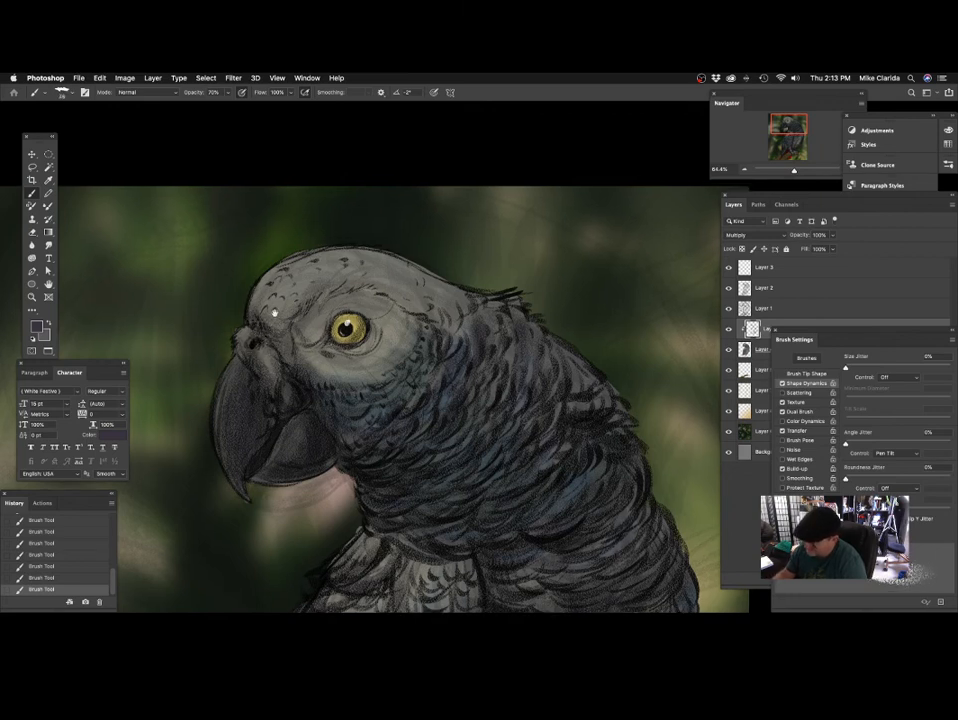
scroll(275, 313, "up", 2)
scroll(278, 331, "down", 2)
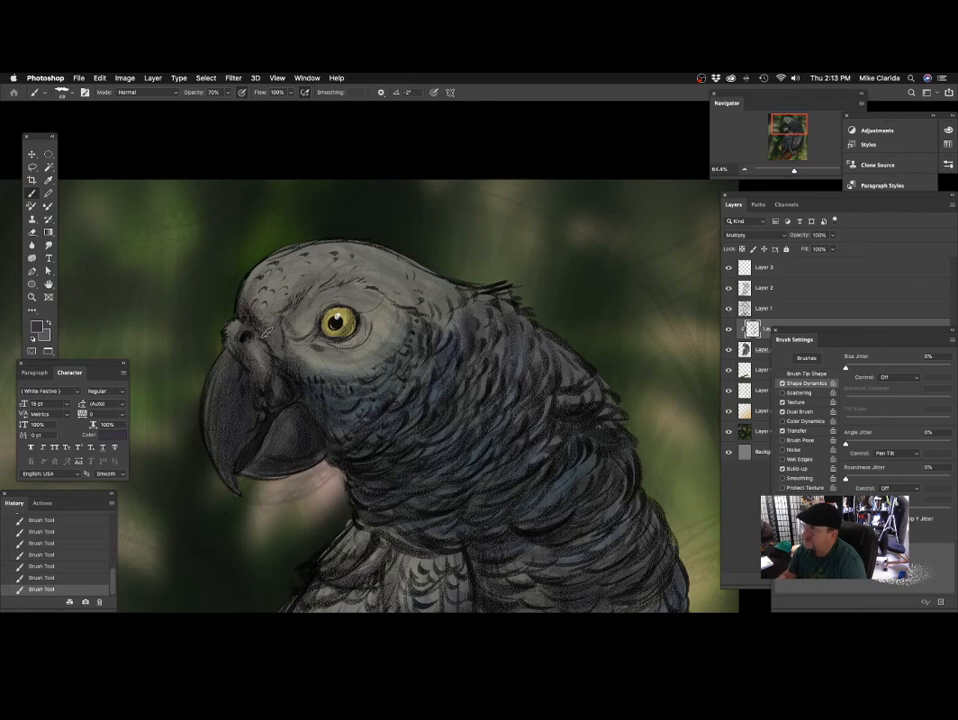
scroll(321, 347, "down", 3)
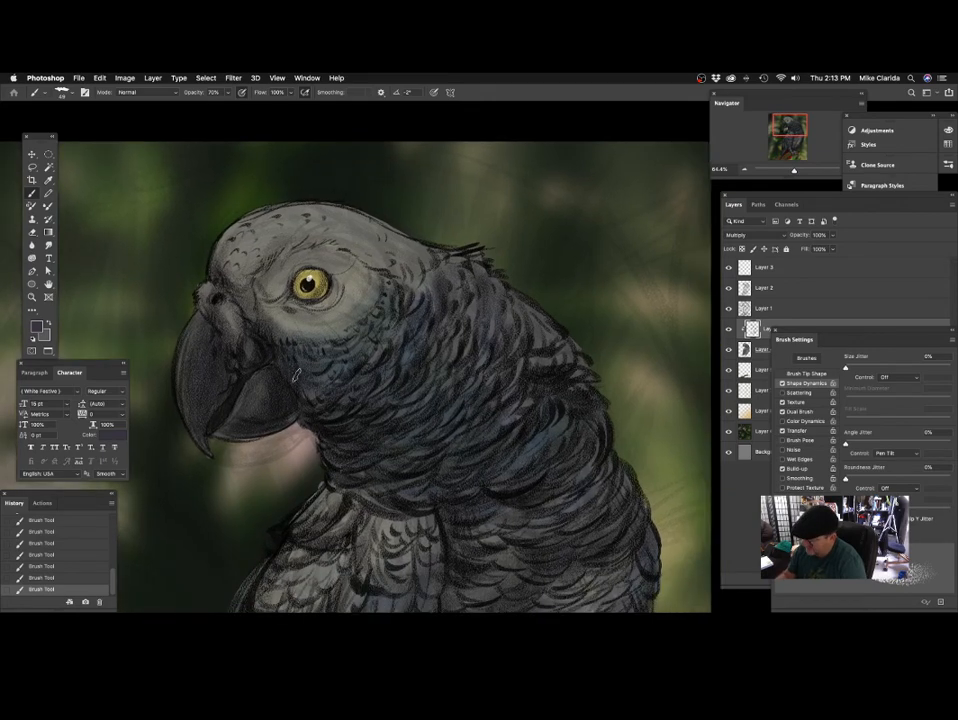
left_click_drag(472, 381, 413, 397)
left_click_drag(456, 480, 470, 381)
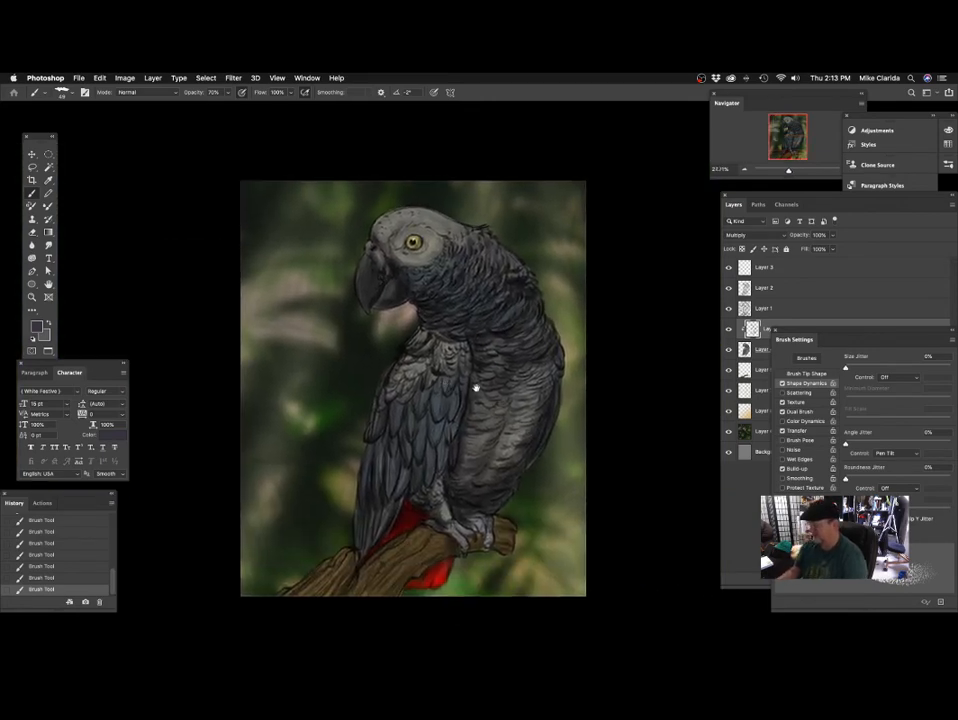
Close the brush settings and lock the transparent pixels of the branch layer, Layer 5.
mouse_move(414, 392)
left_mouse_down()
mouse_move(447, 384)
mouse_move(428, 330)
left_mouse_up()
mouse_move(390, 413)
left_mouse_down()
mouse_move(372, 353)
mouse_move(328, 330)
mouse_move(360, 319)
left_mouse_up()
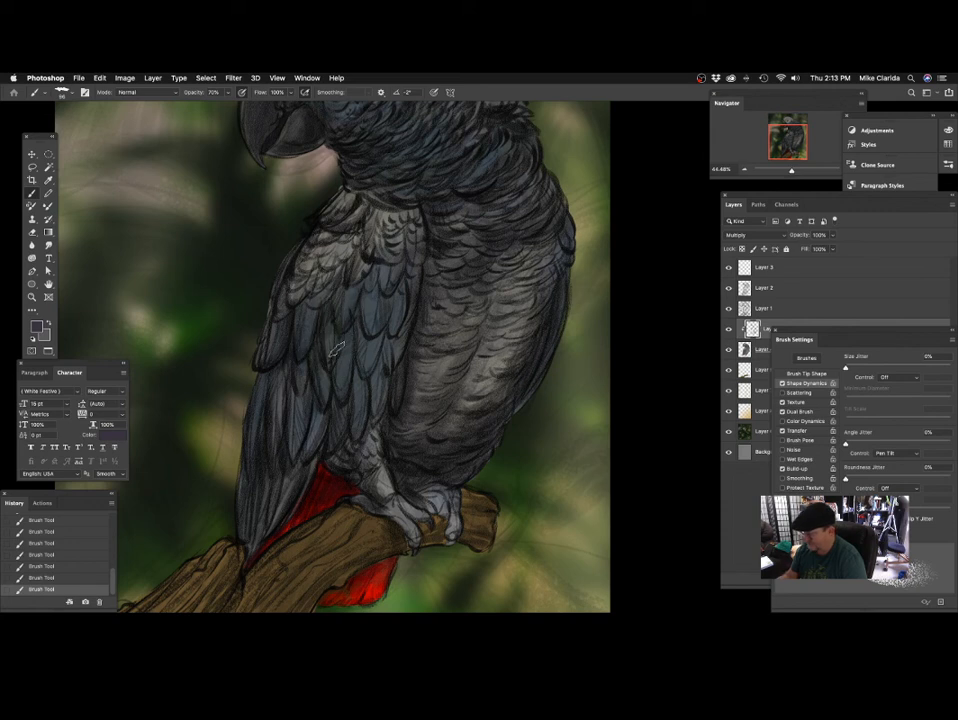
mouse_move(398, 384)
left_mouse_down()
mouse_move(392, 348)
mouse_move(360, 339)
left_mouse_up()
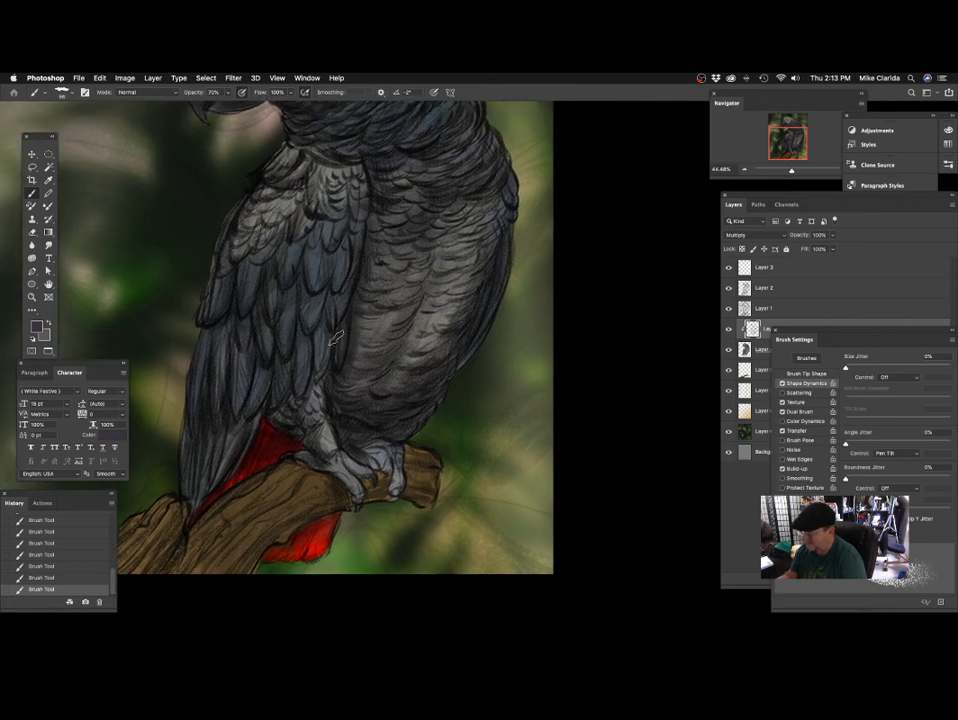
left_click_drag(416, 397, 399, 339)
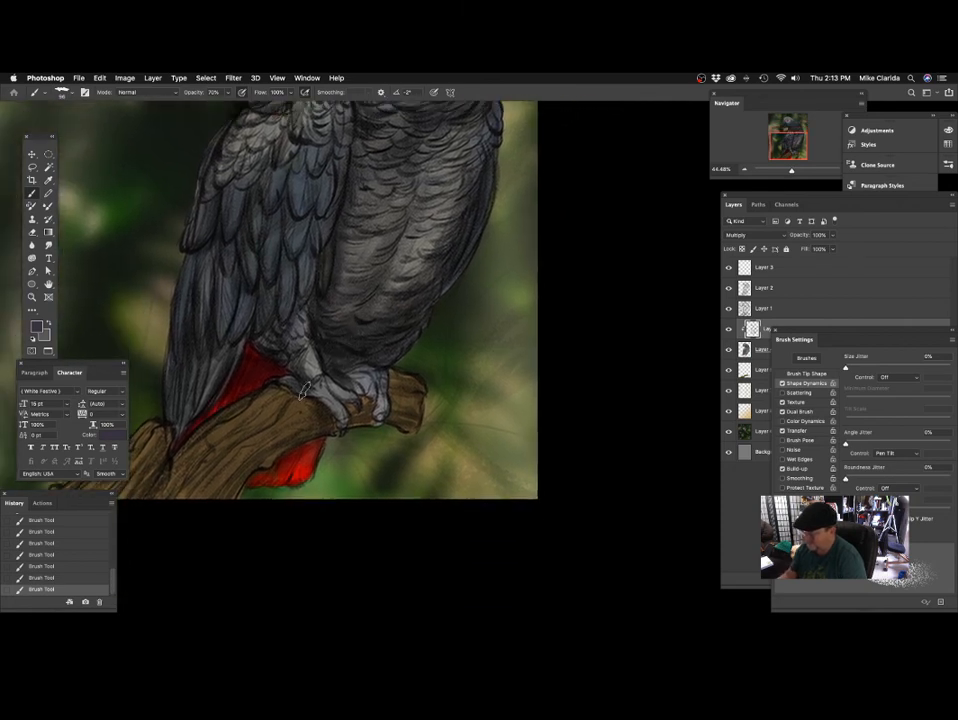
left_click_drag(325, 424, 450, 367)
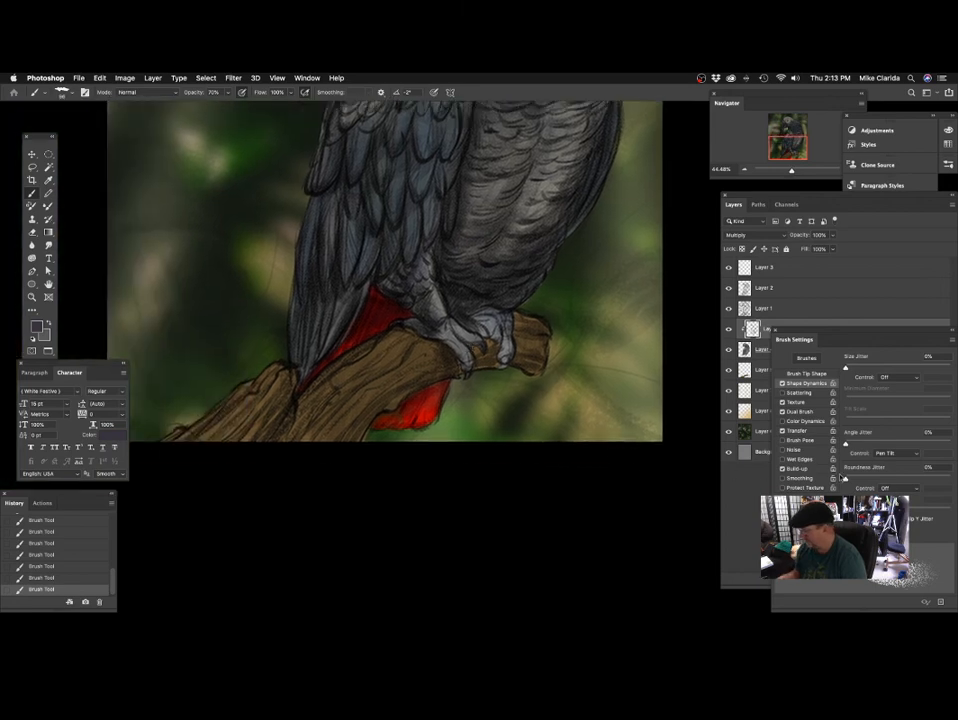
left_click(748, 492)
left_click(729, 350)
left_click(729, 350)
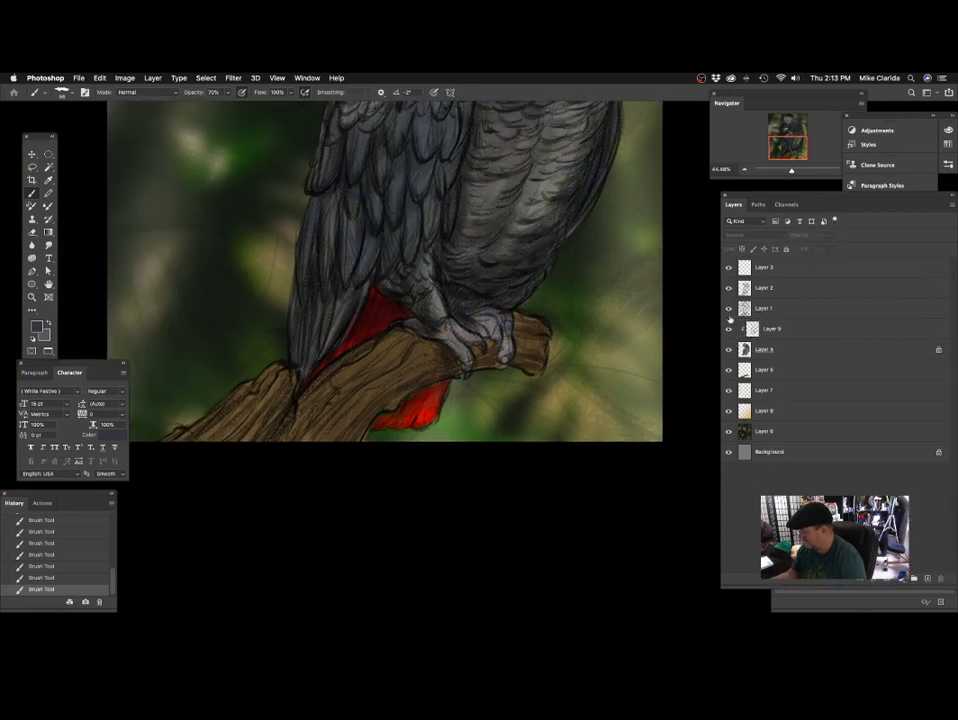
left_click(771, 372)
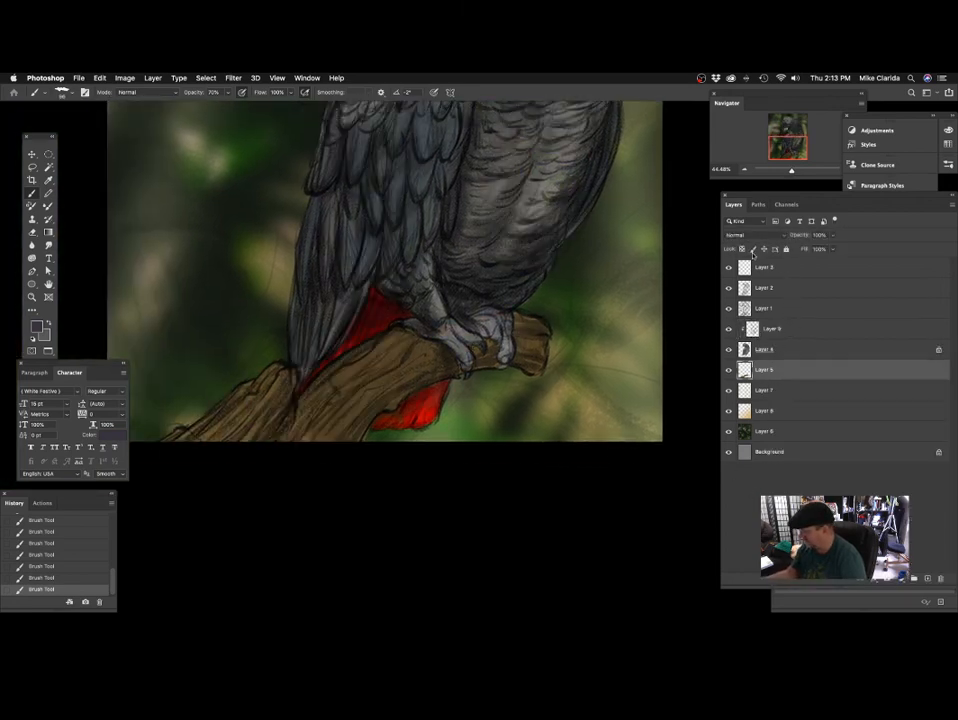
left_click(752, 251)
Try broad dark shading directly on the branch layer, enlarging the brush to 250.
scroll(612, 350, "down", 3)
scroll(612, 350, "left", 3)
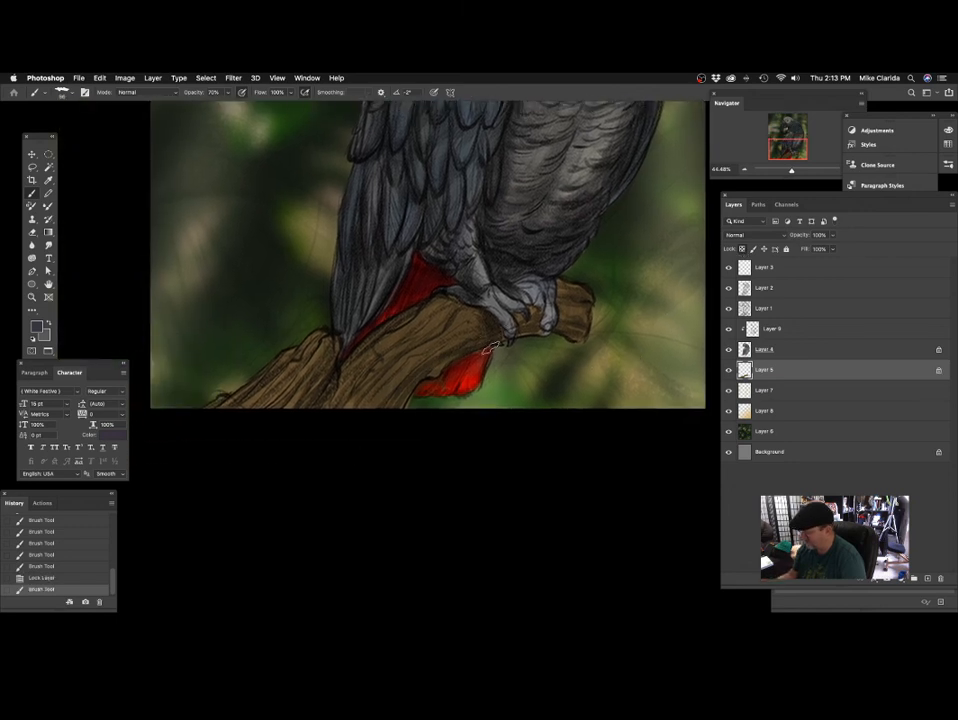
key("super+z")
key("]")
key("]")
key("]")
key("]")
key("]")
key("]")
mouse_move(488, 335)
left_mouse_down()
mouse_move(368, 449)
mouse_move(373, 425)
left_mouse_up()
left_click_drag(430, 360, 362, 439)
Try the Color blend mode on Layer 5, and undo it together with the branch strokes.
left_click(755, 234)
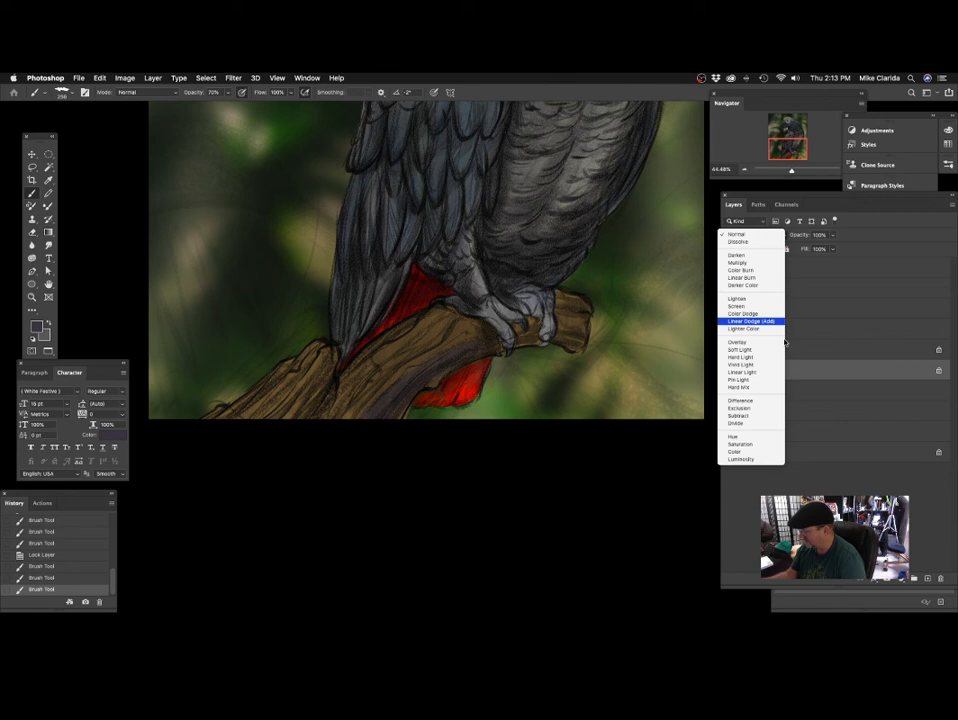
left_click(749, 453)
key("super+z")
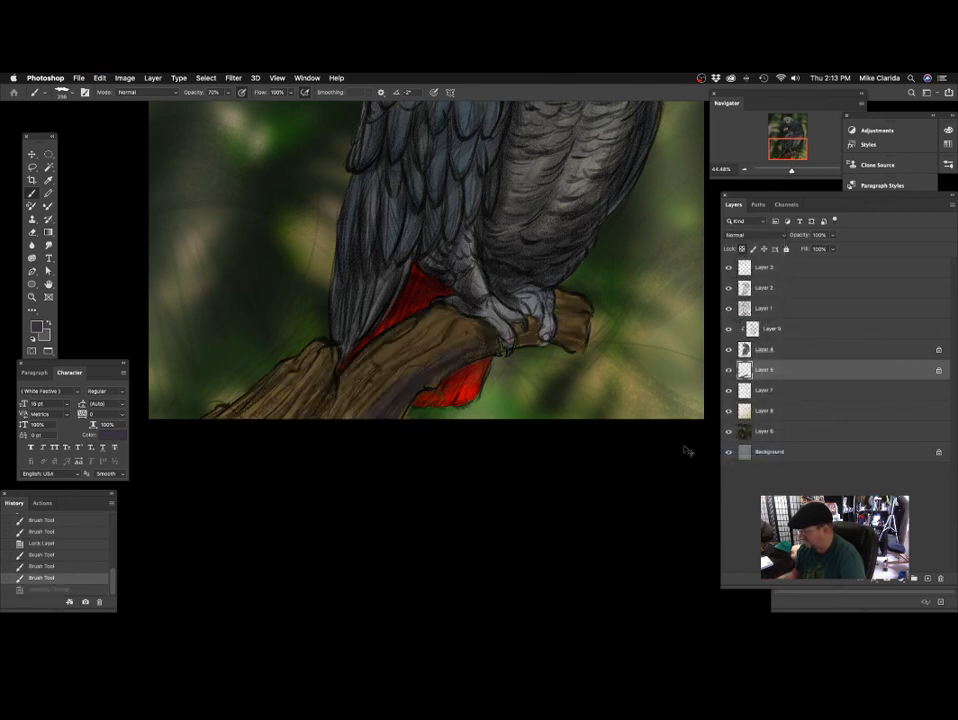
key("super+z")
key("super+z")
key("super+z")
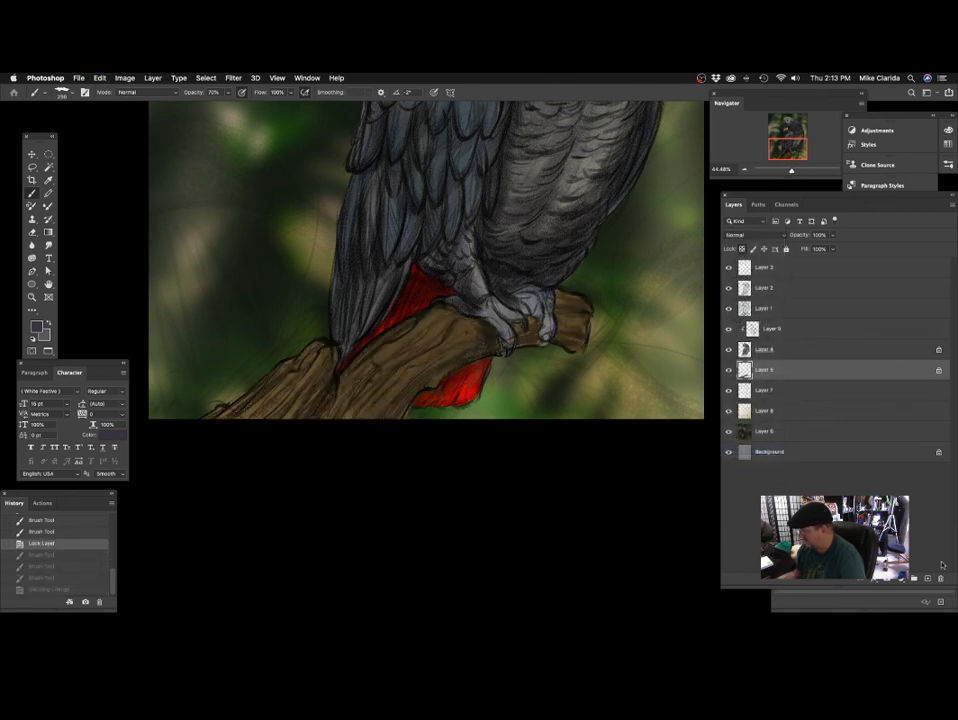
Add a new layer clipped to the branch layer, Layer 5, and set its blend mode to Multiply.
left_click(926, 580)
right_click(794, 370)
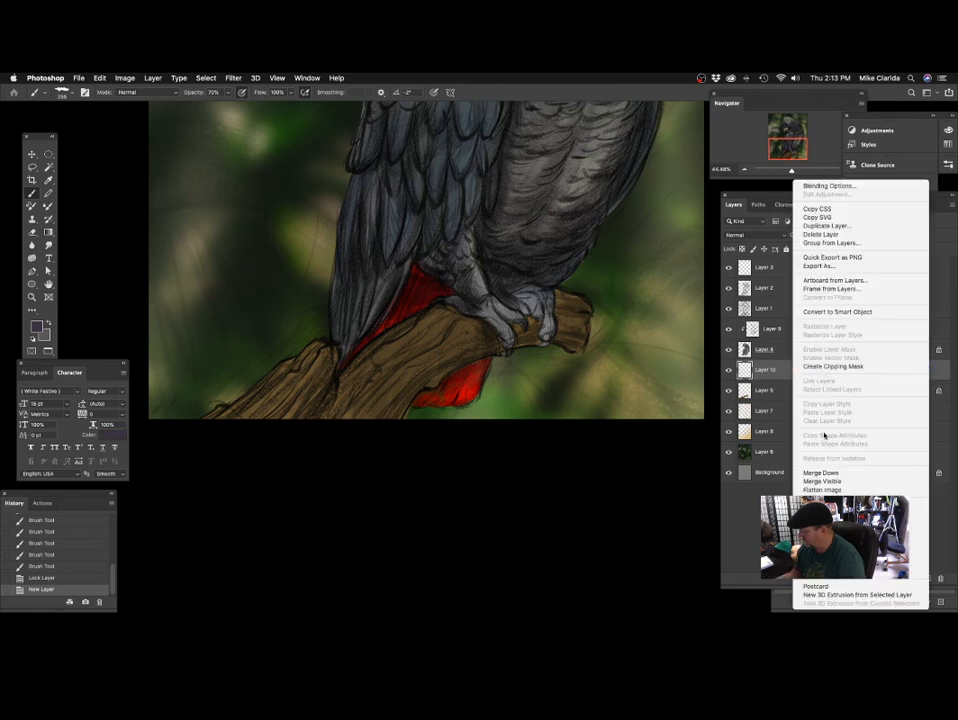
left_click(835, 366)
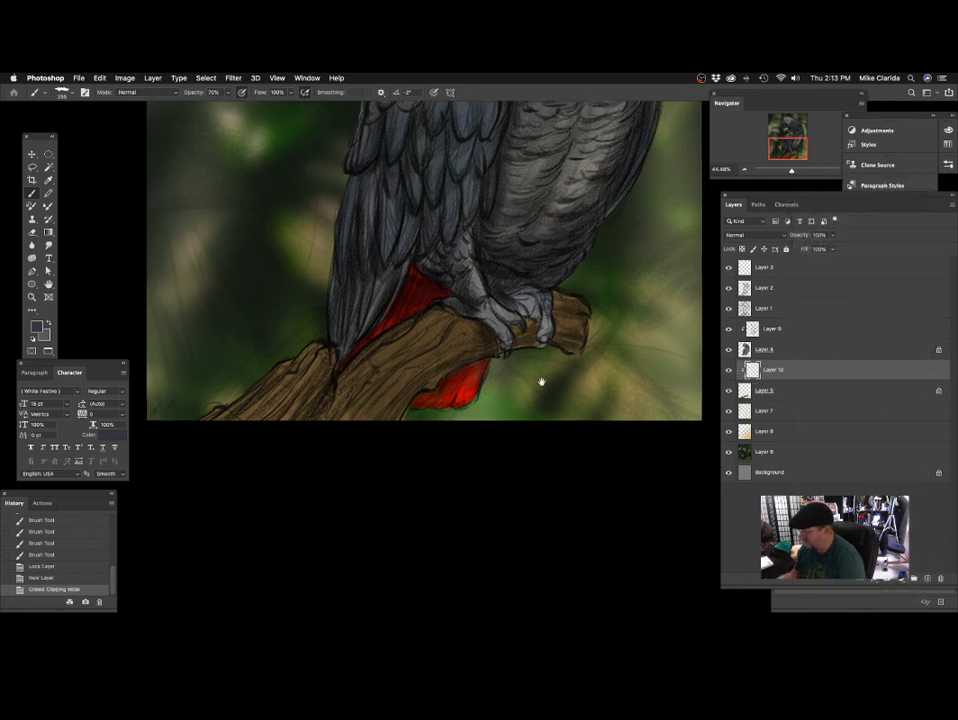
scroll(541, 381, "up", 1)
left_click(747, 237)
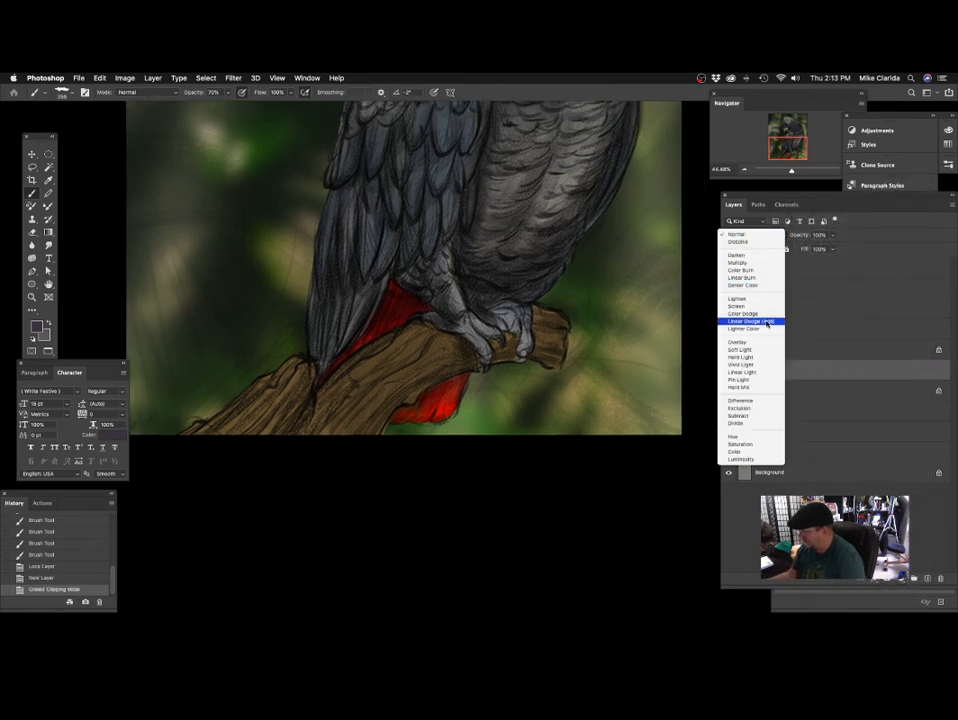
left_click(752, 263)
Undo a test stroke with the large brush and shade the branch from its cut end down to its base with a brush of 118.
mouse_move(532, 402)
left_mouse_down()
mouse_move(569, 378)
mouse_move(385, 425)
left_mouse_up()
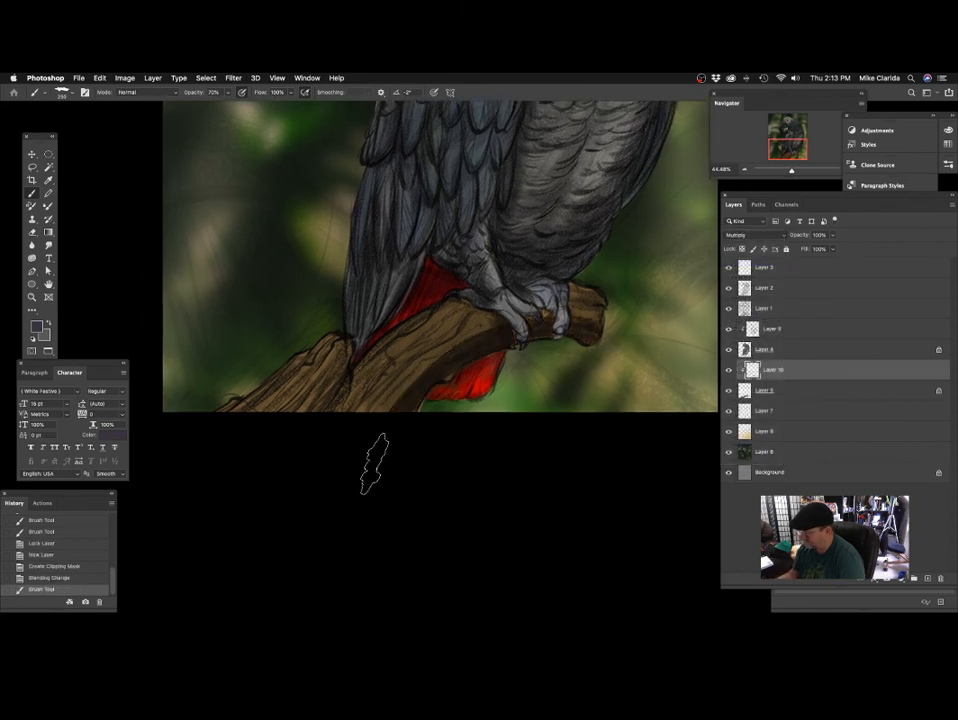
key("super+z")
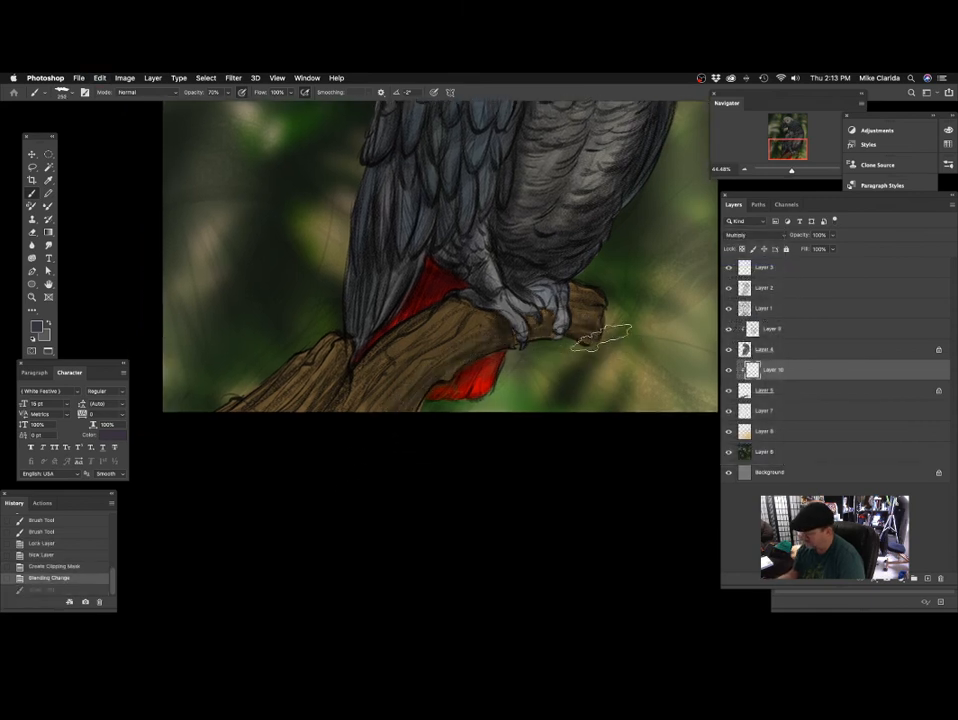
left_click_drag(602, 328, 385, 417)
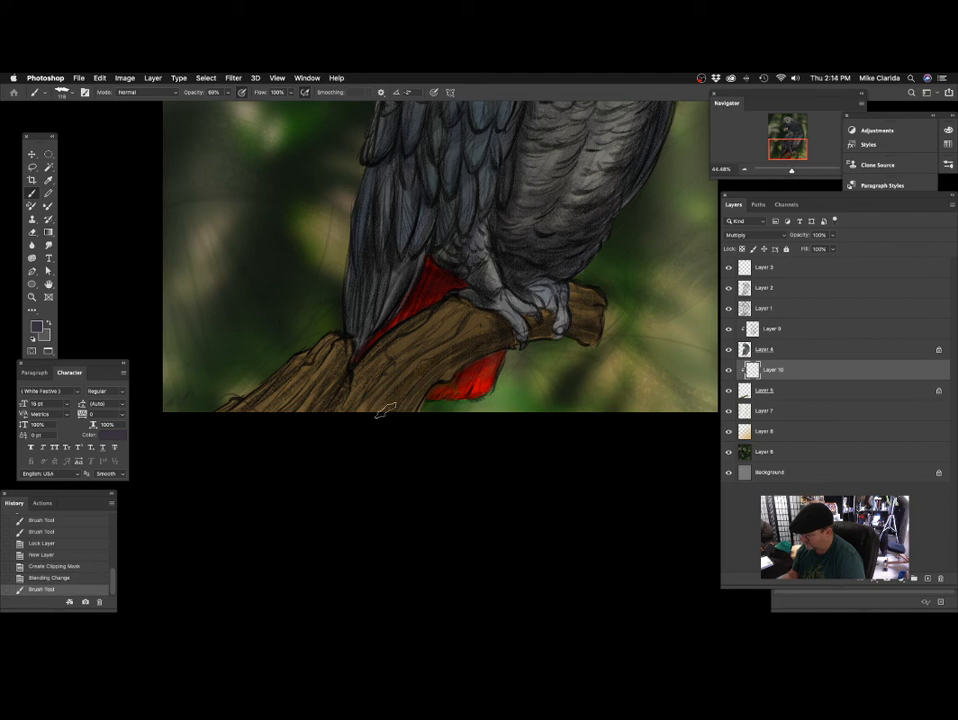
mouse_move(440, 329)
left_mouse_down()
mouse_move(396, 330)
mouse_move(475, 303)
mouse_move(374, 353)
left_mouse_up()
left_click_drag(501, 329, 546, 316)
mouse_move(391, 321)
left_mouse_down()
mouse_move(368, 372)
mouse_move(330, 408)
left_mouse_up()
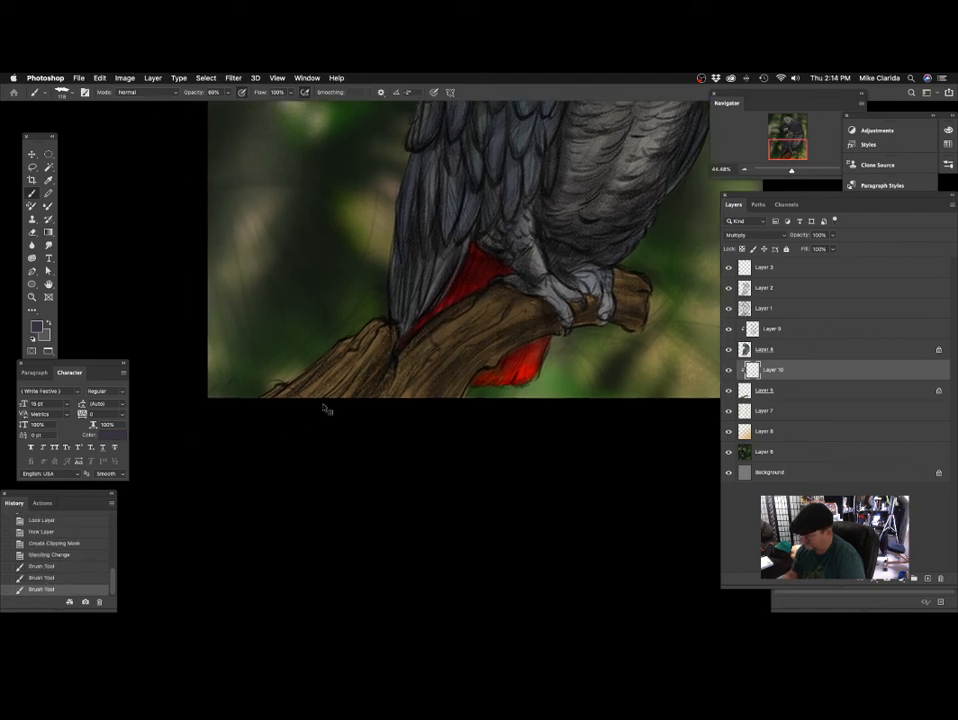
left_click_drag(239, 433, 243, 417)
left_click_drag(342, 392, 398, 399)
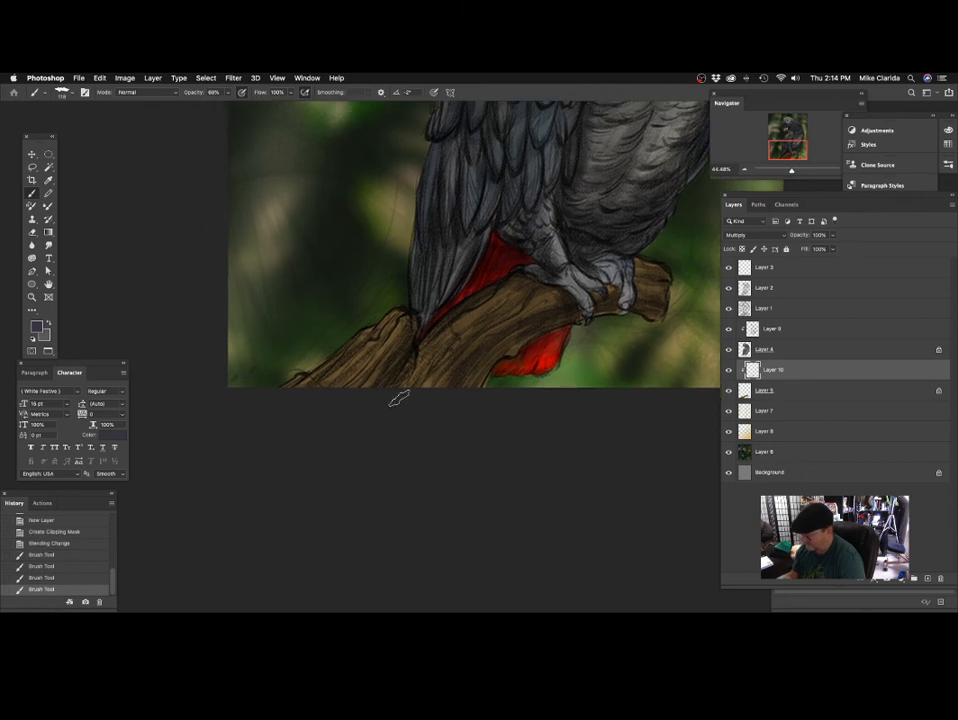
Set the colour of the area surrounding the canvas to Black.
right_click(452, 441)
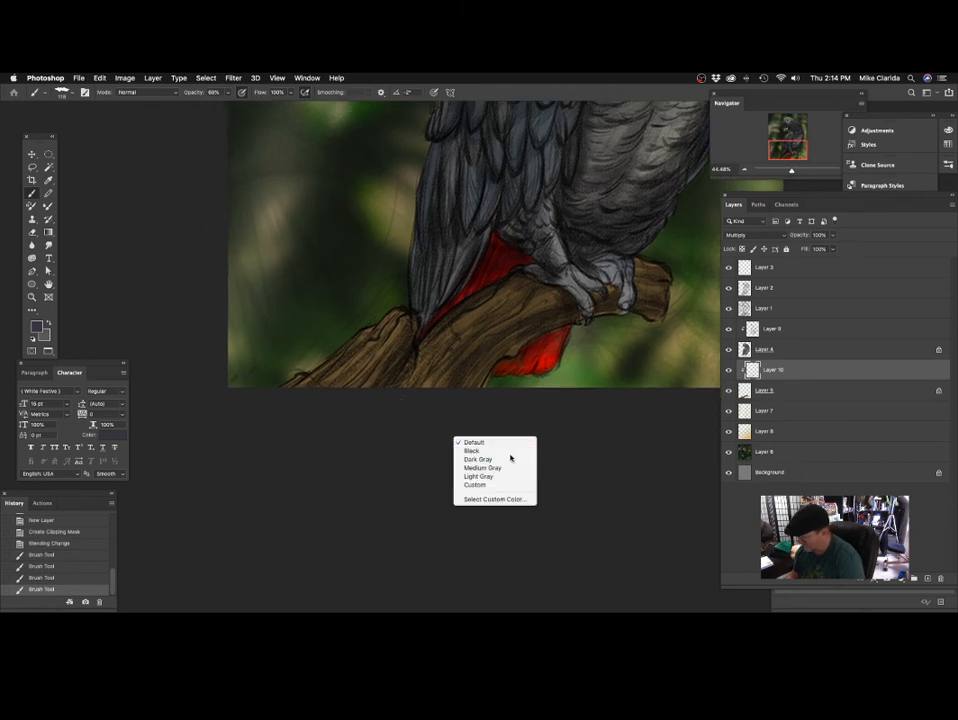
left_click(505, 449)
scroll(309, 470, "up", 2)
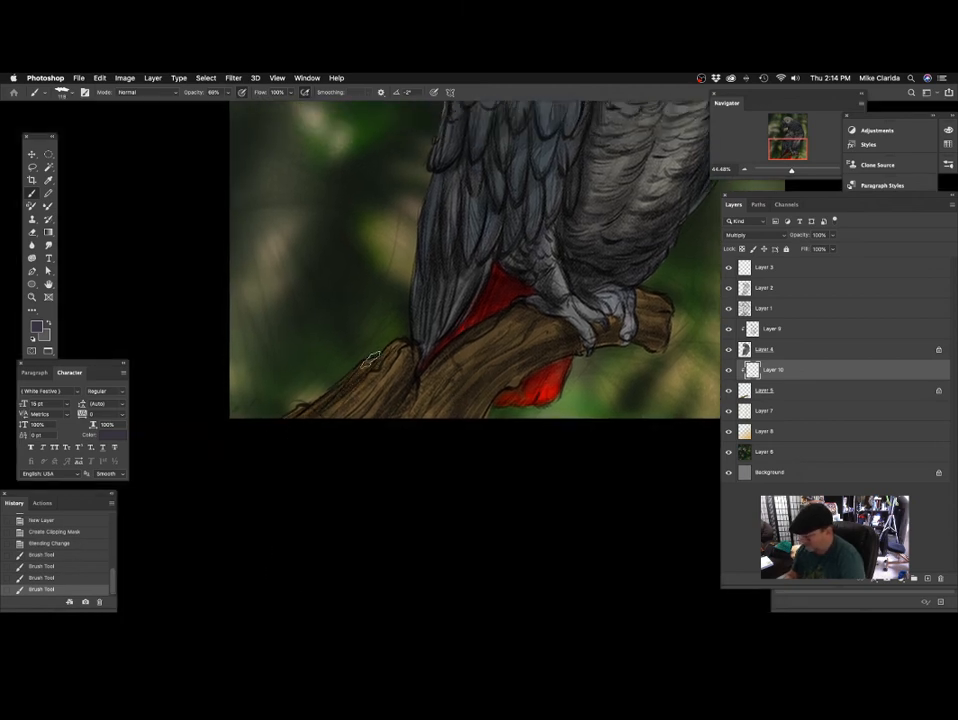
Deepen the shading on the lower part of the branch around and below the wing tip.
left_click_drag(367, 413, 359, 420)
left_click_drag(366, 411, 351, 426)
left_click_drag(447, 406, 369, 410)
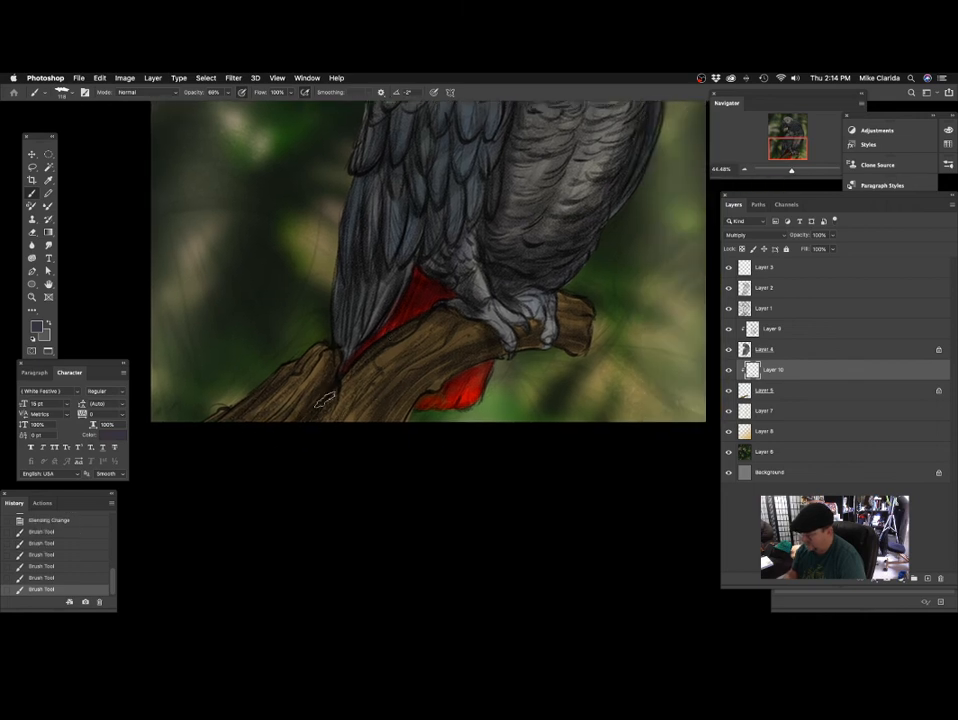
left_click_drag(485, 342, 403, 441)
left_click_drag(311, 430, 315, 468)
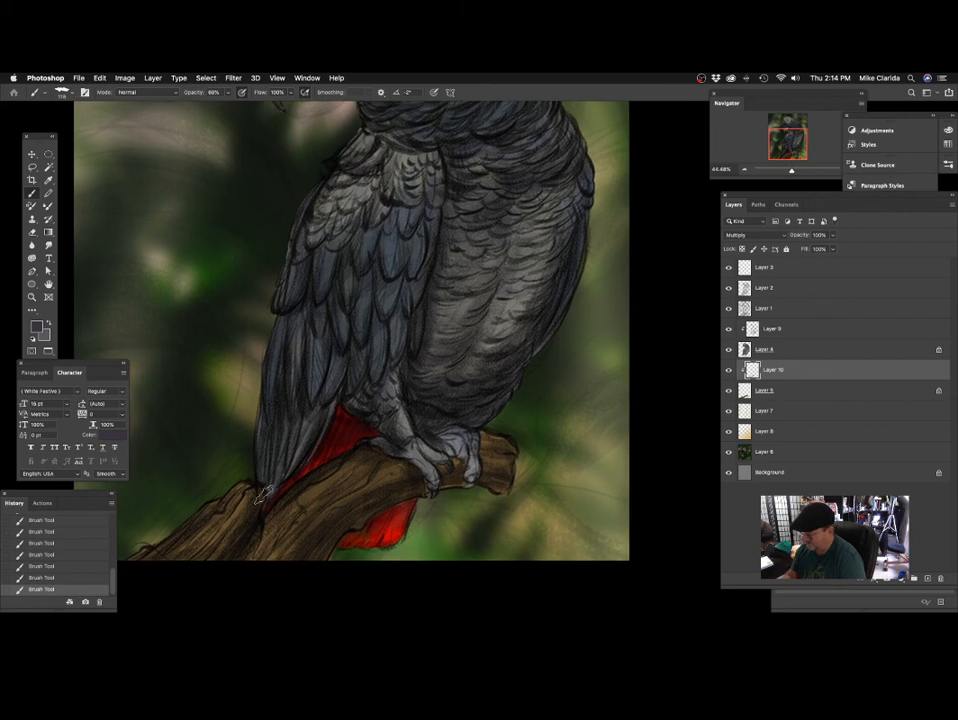
View the whole parrot painting and save the file.
left_click_drag(505, 274, 436, 445)
left_click_drag(465, 404, 482, 392)
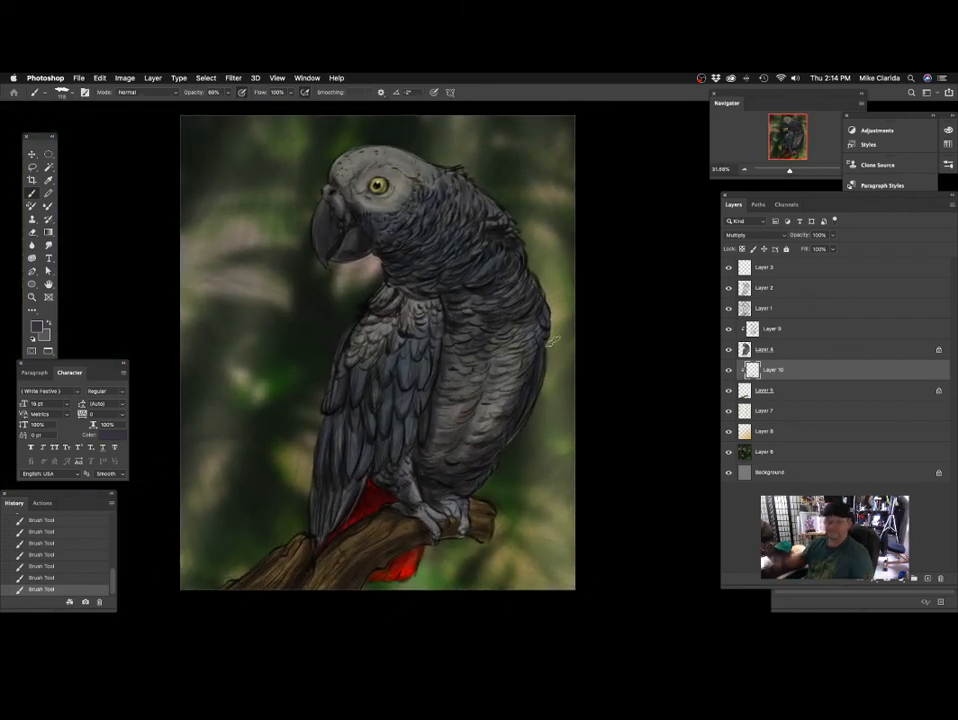
key("super+s")
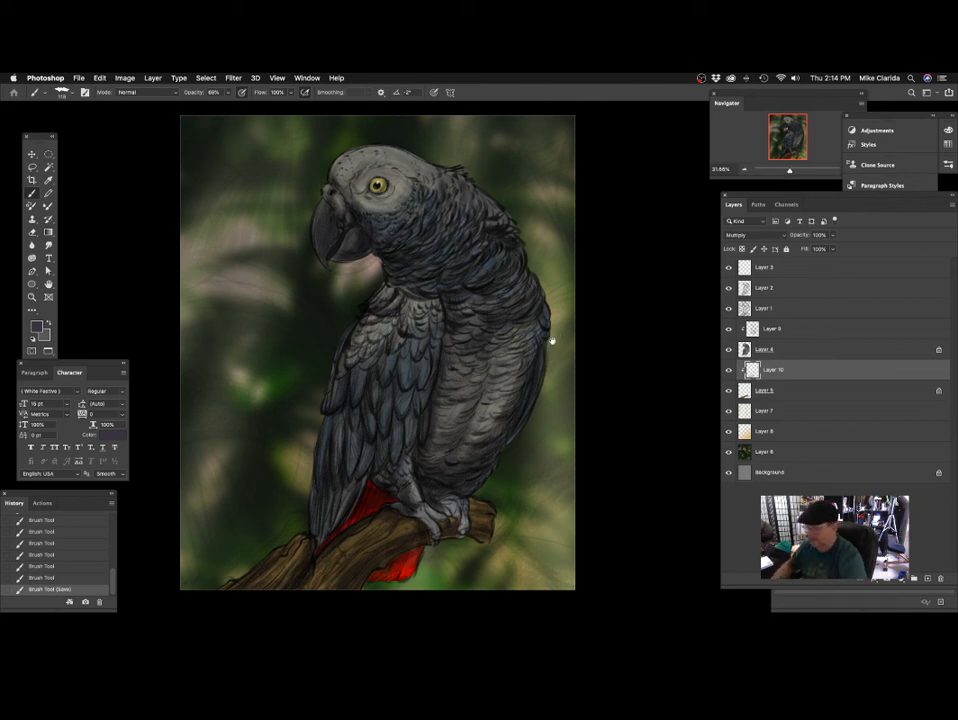
Enlarge the brush to 200, and undo the stray stroke on Layer 10 before activating the parrot's shading layer, Layer 9.
left_click_drag(481, 276, 488, 284)
mouse_move(499, 357)
left_mouse_down()
mouse_move(483, 372)
mouse_move(491, 373)
left_mouse_up()
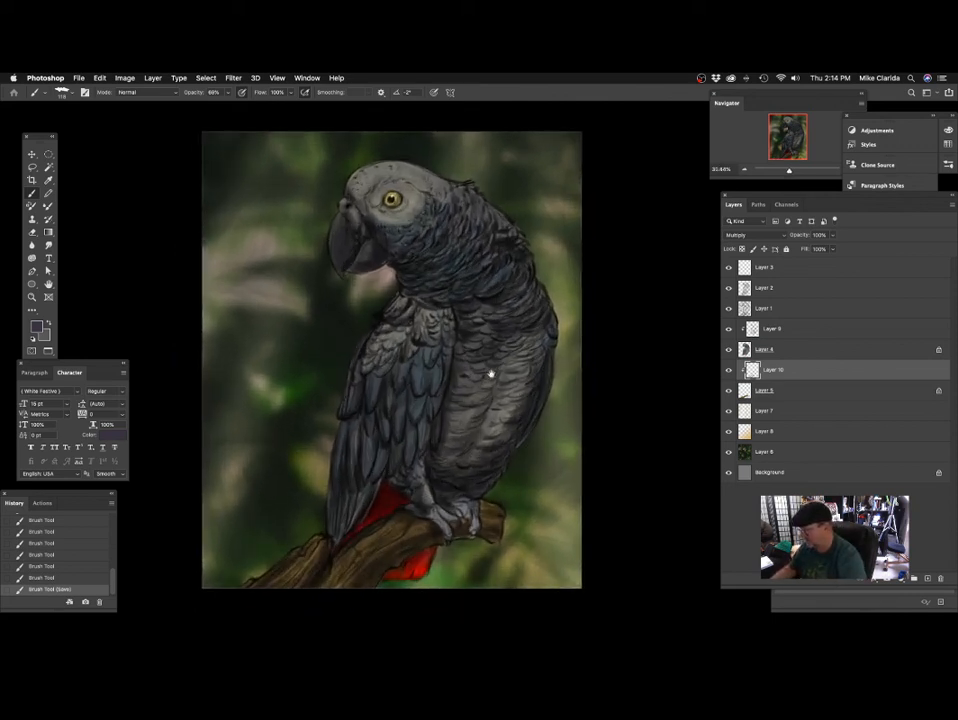
scroll(492, 373, "down", 2)
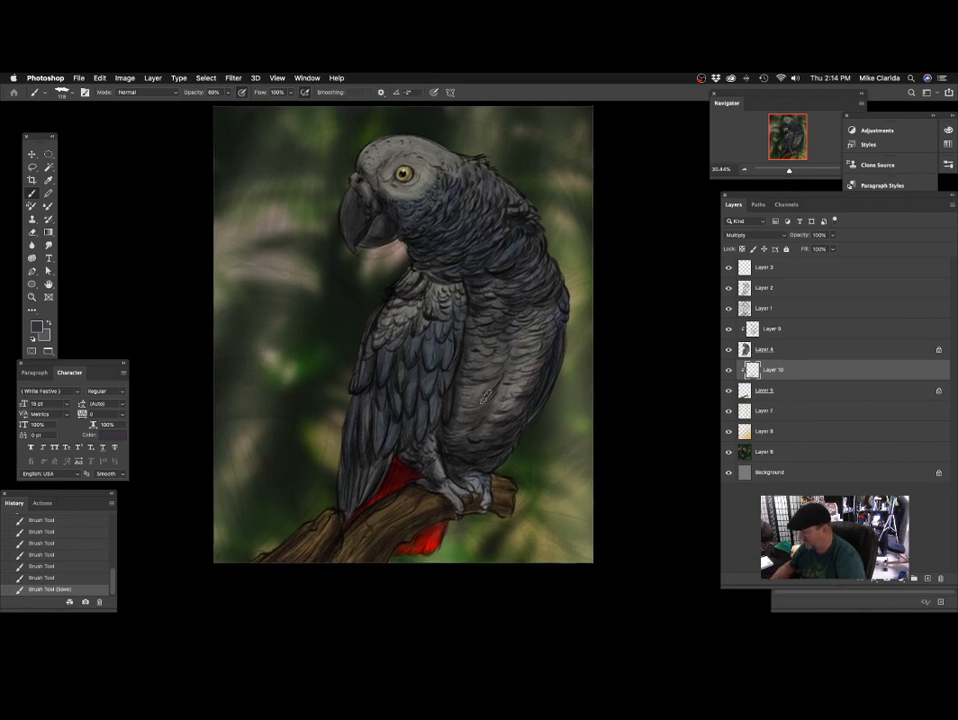
scroll(484, 396, "down", 2)
key("bracketright")
key("bracketright")
key("bracketright")
key("bracketright")
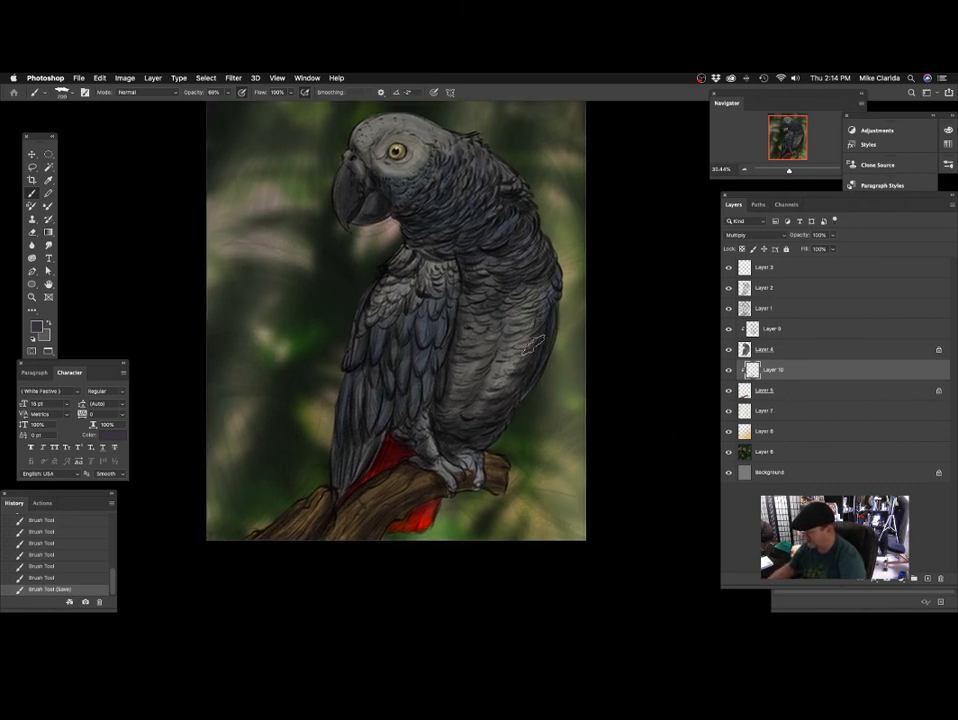
key("ctrl+z")
left_click(780, 330)
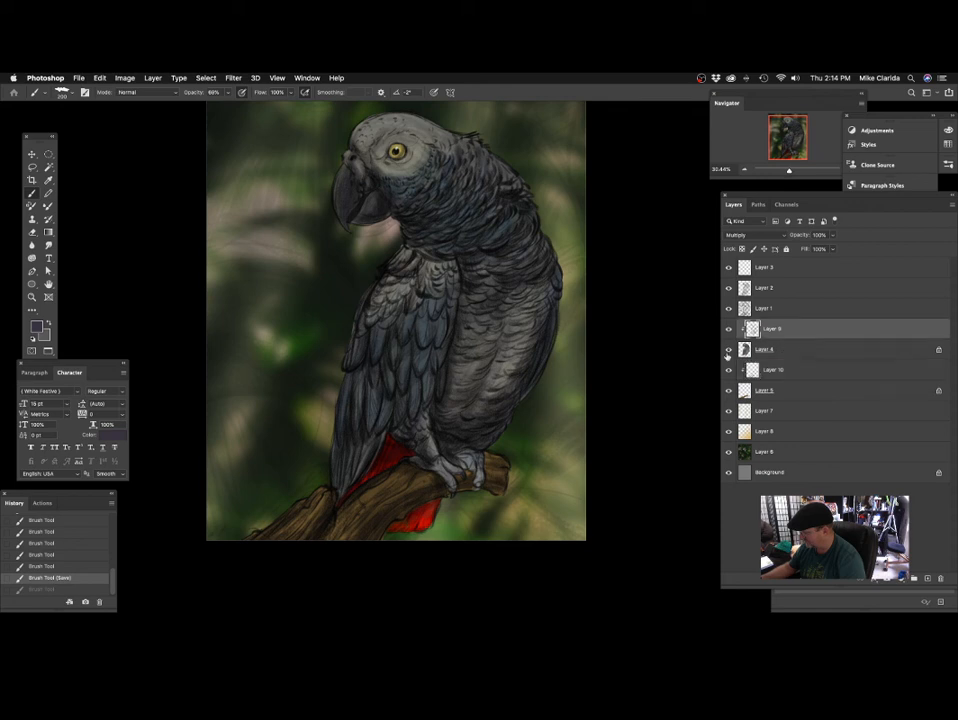
Enlarge the brush to 274 and deepen the shading over the parrot's breast and neck on Layer 9.
mouse_move(508, 276)
left_mouse_down()
mouse_move(465, 293)
mouse_move(472, 372)
mouse_move(492, 310)
left_mouse_up()
key("bracketright")
key("bracketright")
key("bracketright")
mouse_move(488, 320)
left_mouse_down()
mouse_move(499, 339)
mouse_move(491, 368)
left_mouse_up()
mouse_move(509, 272)
left_mouse_down()
mouse_move(446, 338)
mouse_move(456, 324)
mouse_move(492, 331)
mouse_move(507, 317)
left_mouse_up()
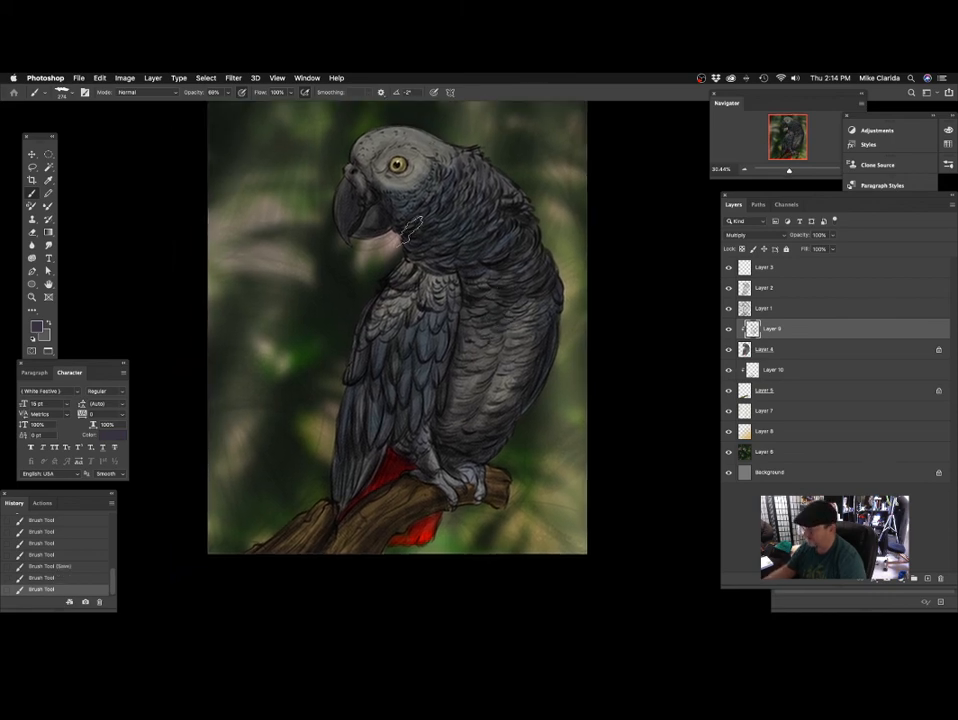
Shade the parrot's wing feathers from the shoulder to the lower edge.
left_click_drag(405, 270, 400, 330)
mouse_move(421, 408)
left_mouse_down()
mouse_move(430, 413)
mouse_move(408, 466)
left_mouse_up()
mouse_move(387, 291)
left_mouse_down()
mouse_move(430, 293)
mouse_move(423, 344)
mouse_move(453, 308)
mouse_move(442, 323)
left_mouse_up()
Reduce the brush size and darken the beak, cheek and side of the head.
key("bracketleft")
key("bracketleft")
key("bracketleft")
left_click_drag(503, 327, 511, 318)
left_click_drag(386, 368, 376, 362)
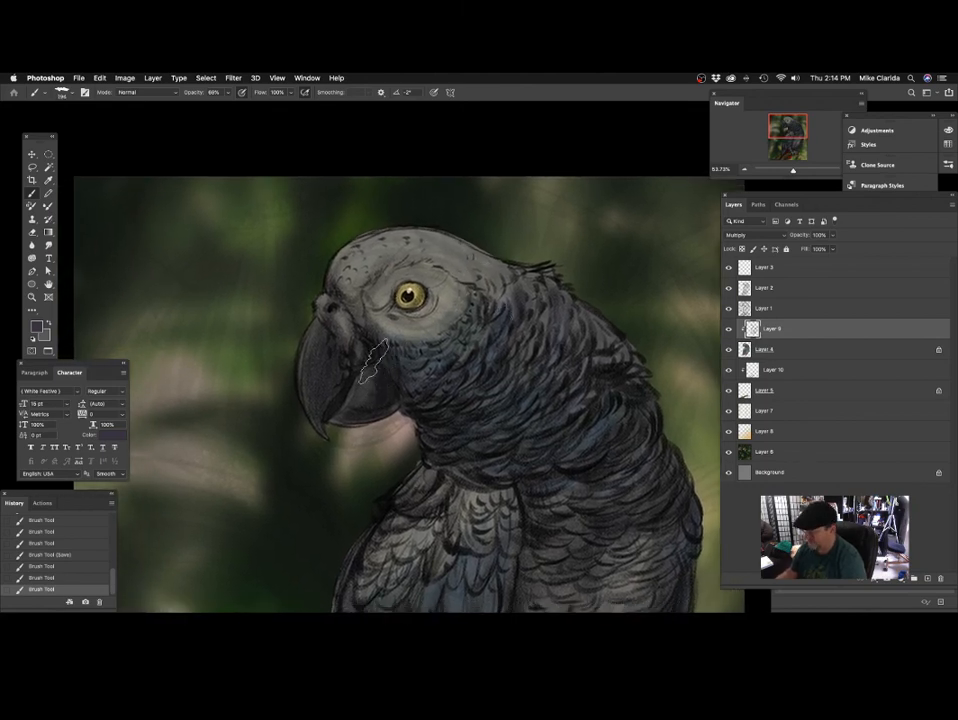
mouse_move(367, 421)
left_mouse_down()
mouse_move(358, 420)
mouse_move(381, 340)
left_mouse_up()
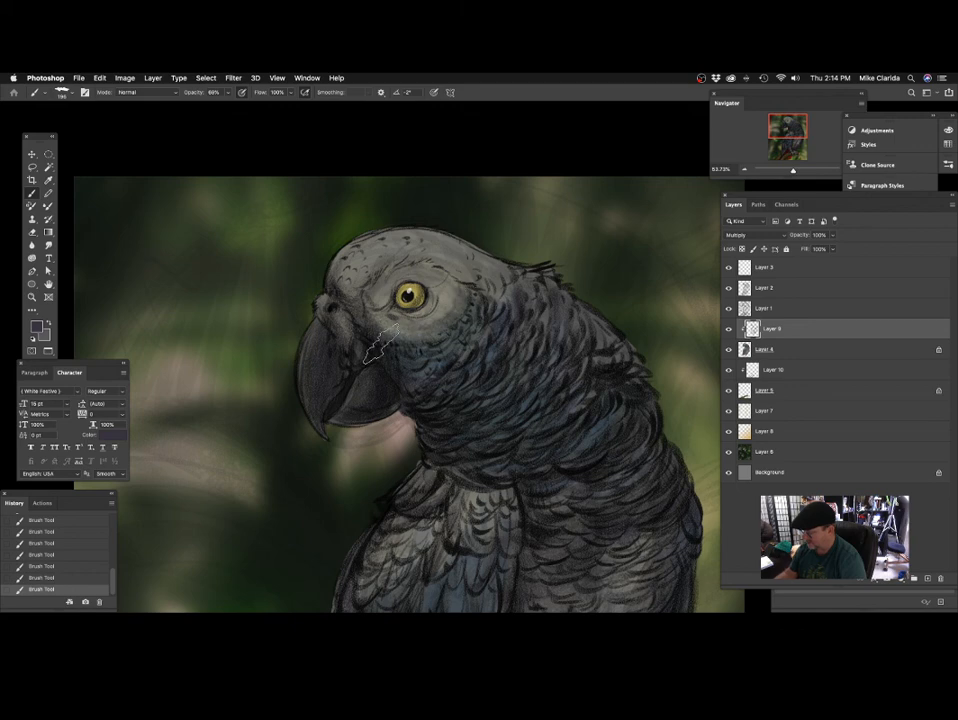
left_click_drag(474, 310, 453, 325)
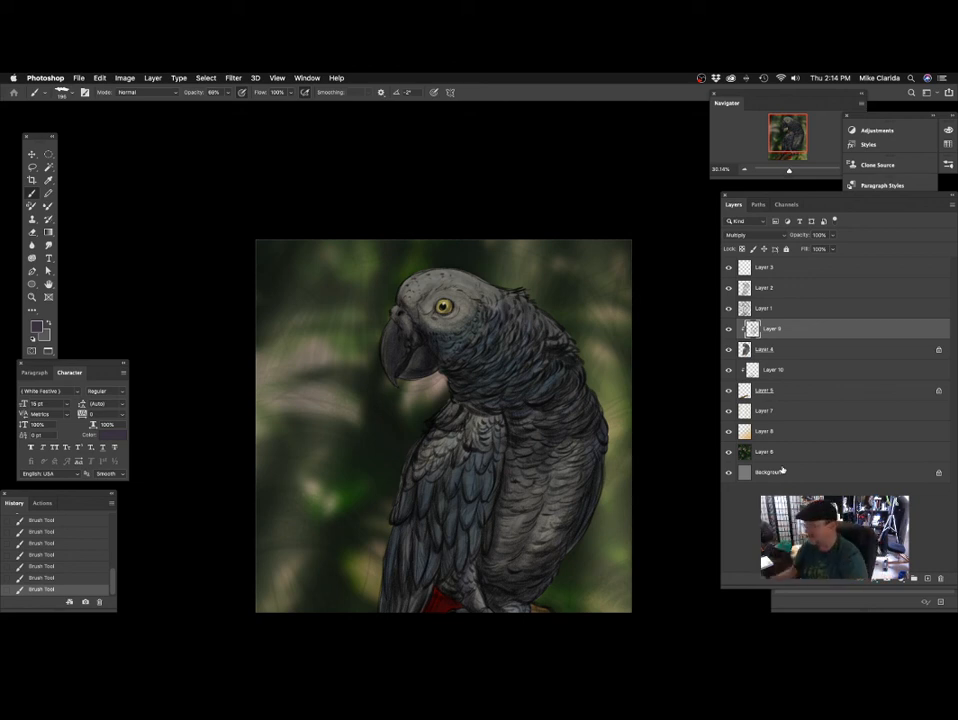
Add a new layer above Layer 3 for the highlights.
left_click_drag(524, 379, 477, 328)
left_click_drag(426, 363, 448, 358)
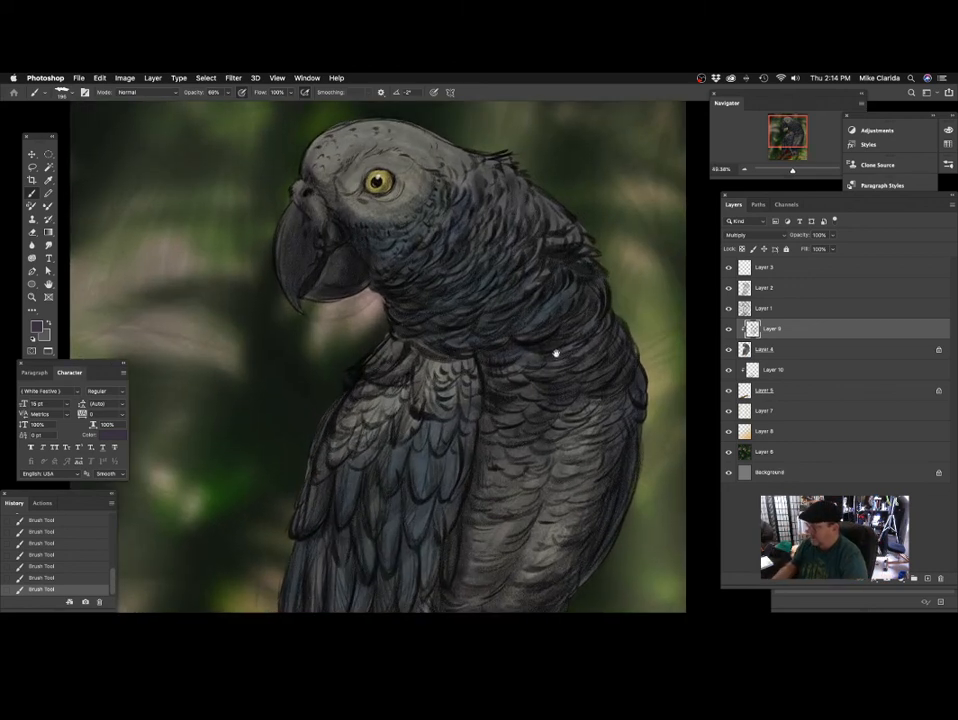
left_click_drag(556, 353, 546, 401)
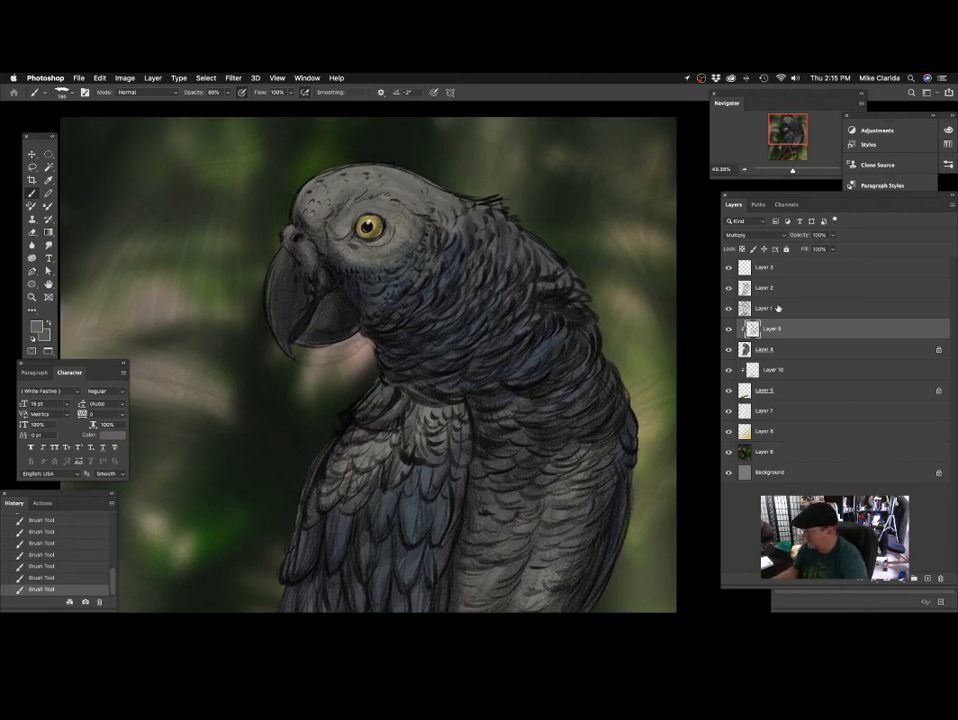
left_click(800, 268)
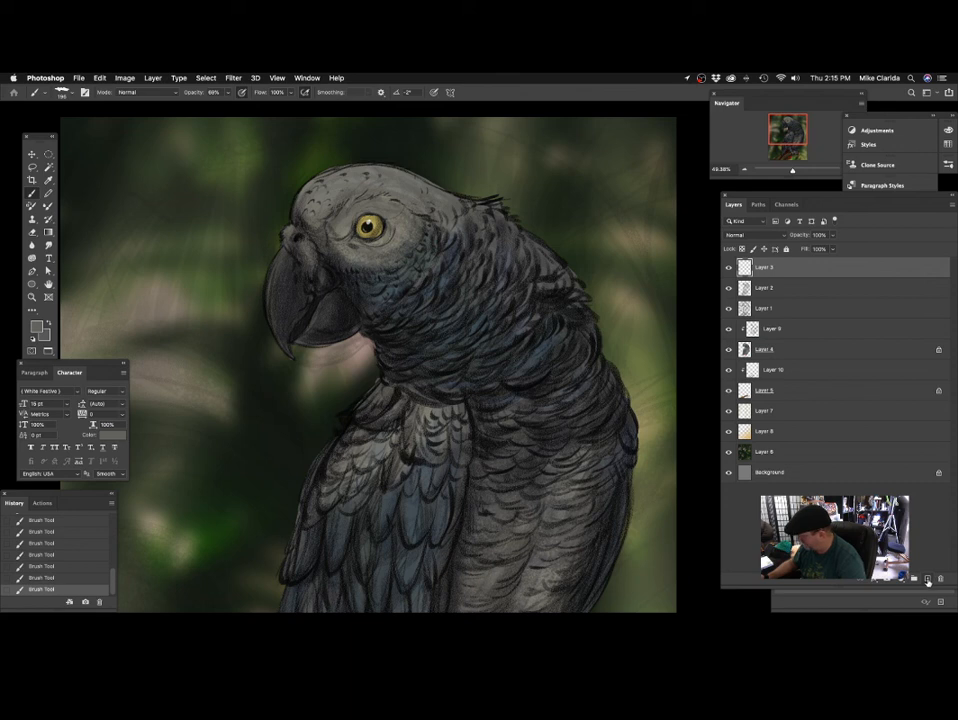
left_click(928, 580)
scroll(494, 322, "up", 2)
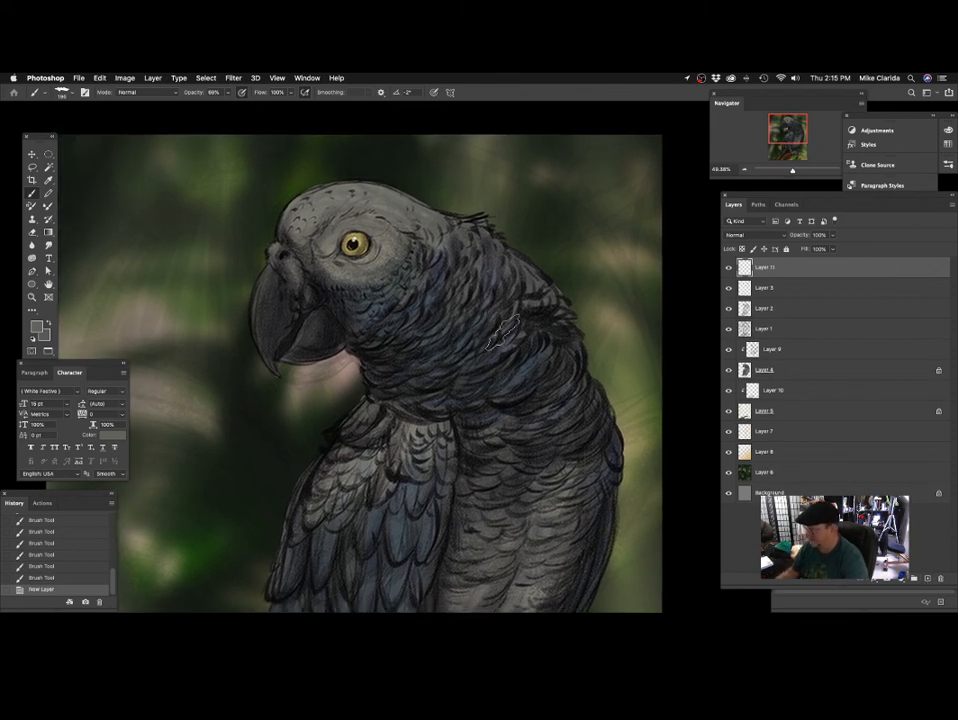
scroll(367, 300, "down", 1)
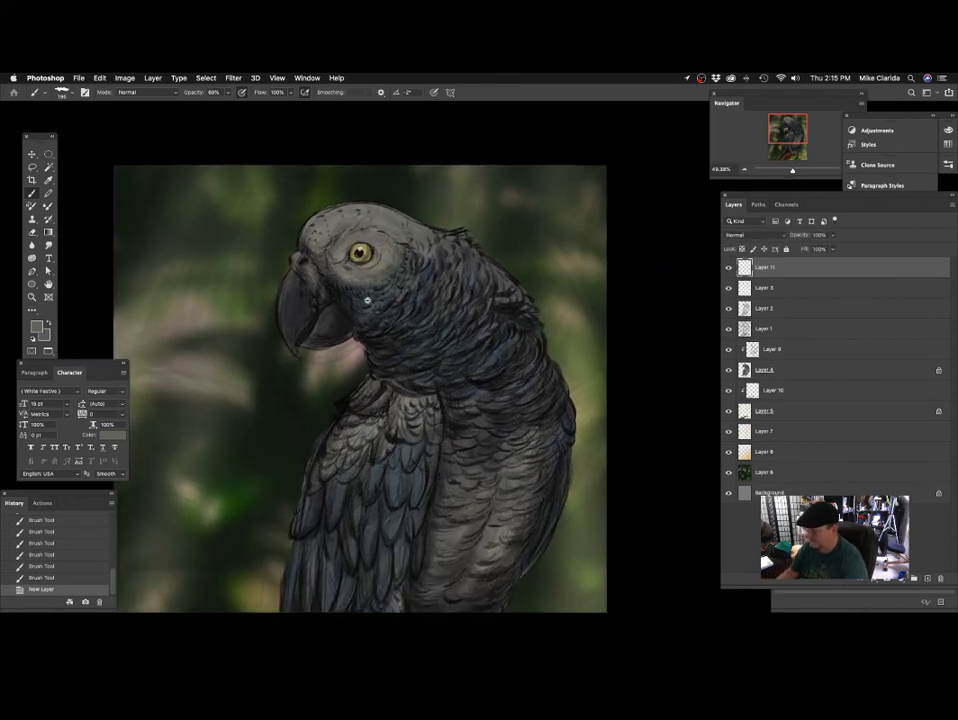
Set the foreground colour to the pale grey-green aeae91.
left_click(36, 326)
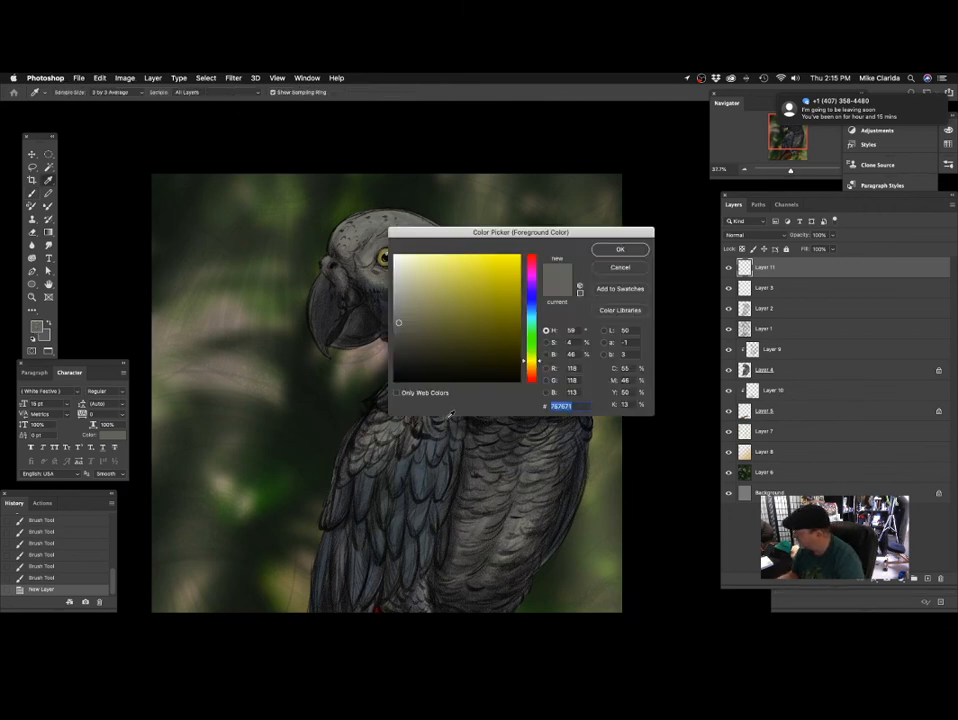
left_click(394, 298)
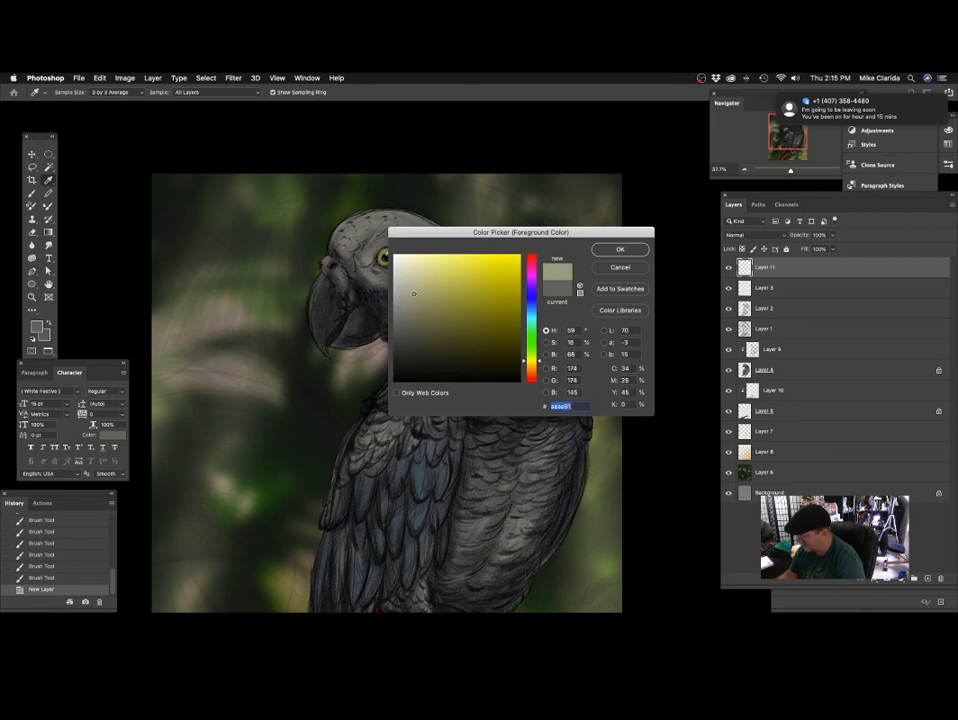
key("Return")
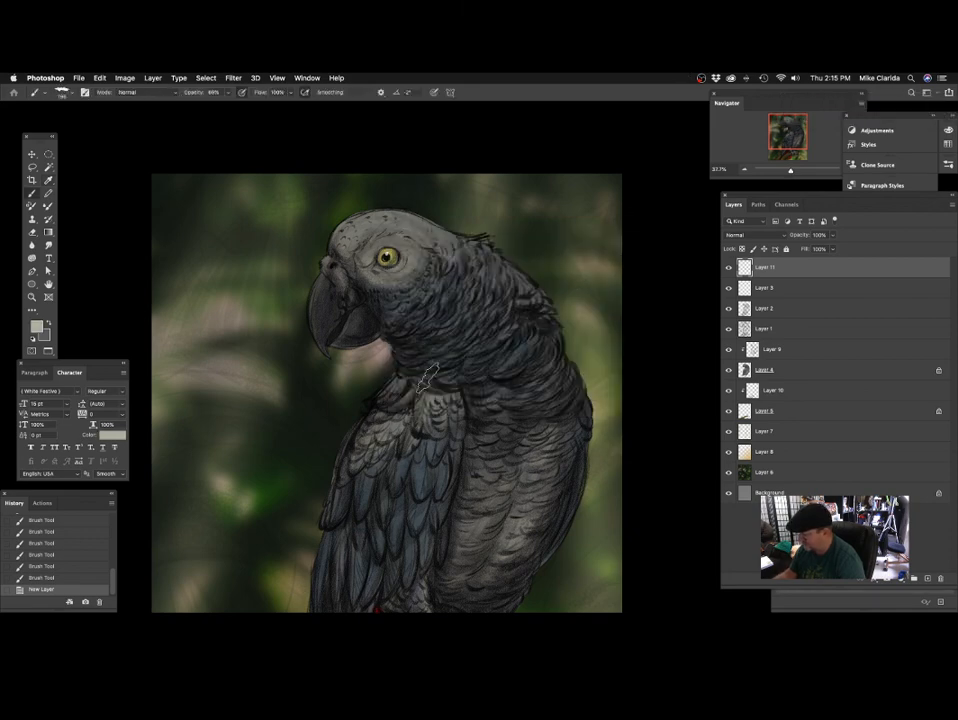
left_click_drag(431, 290, 471, 290)
left_click_drag(464, 318, 502, 408)
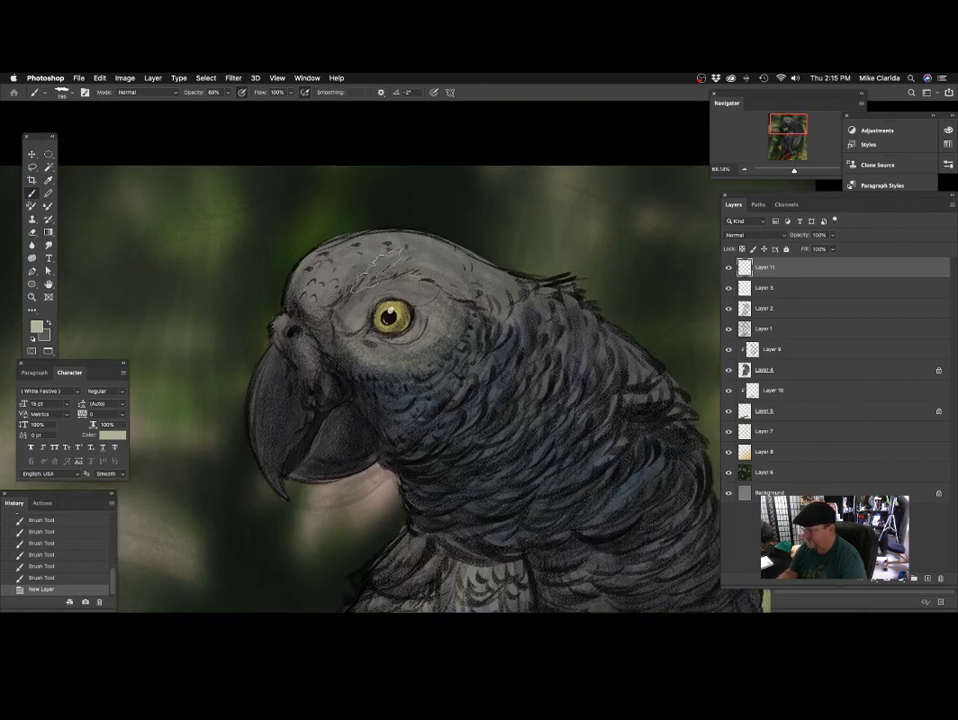
left_click_drag(357, 272, 351, 276)
left_click_drag(413, 297, 415, 311)
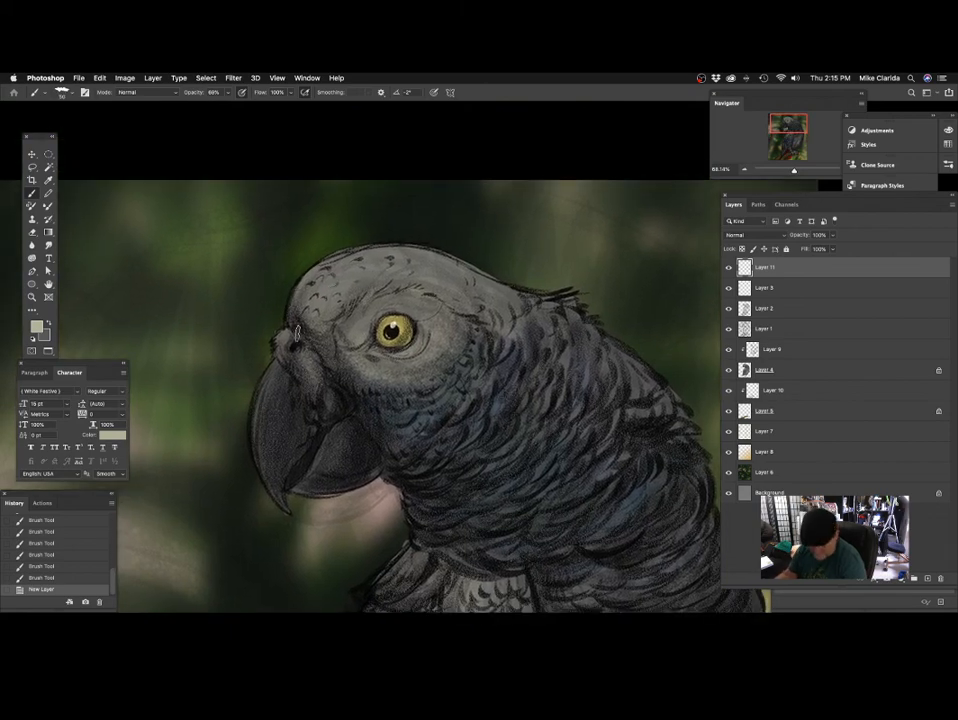
left_click_drag(336, 280, 360, 300)
key("super+z")
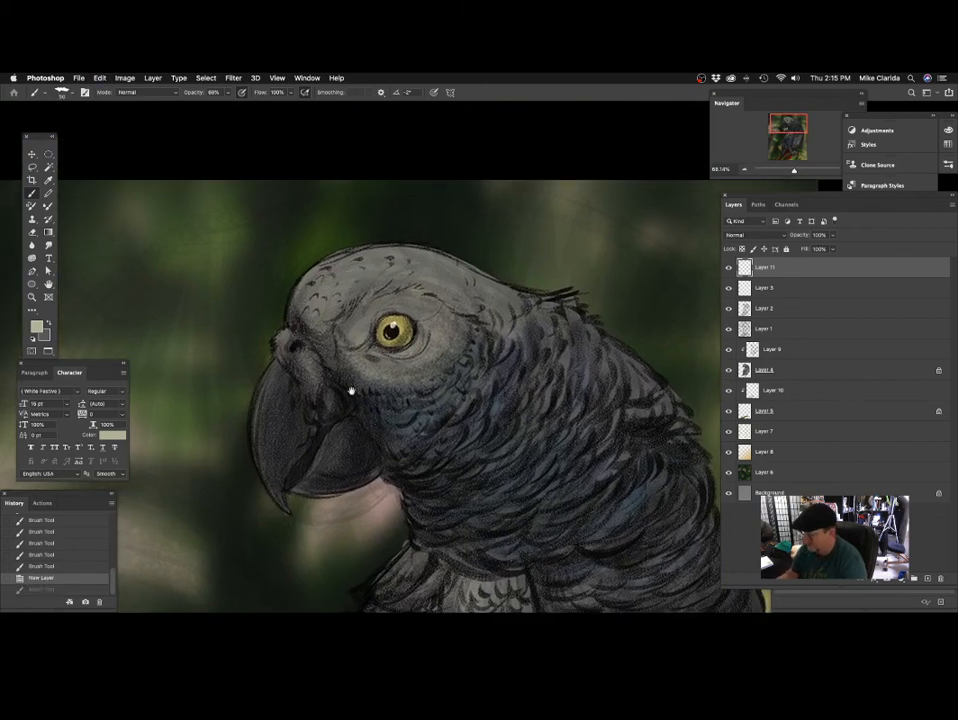
Bring the whole parrot painting into view and save the file.
left_click_drag(420, 332, 340, 340)
mouse_move(455, 460)
left_mouse_down()
mouse_move(511, 343)
mouse_move(512, 368)
left_mouse_up()
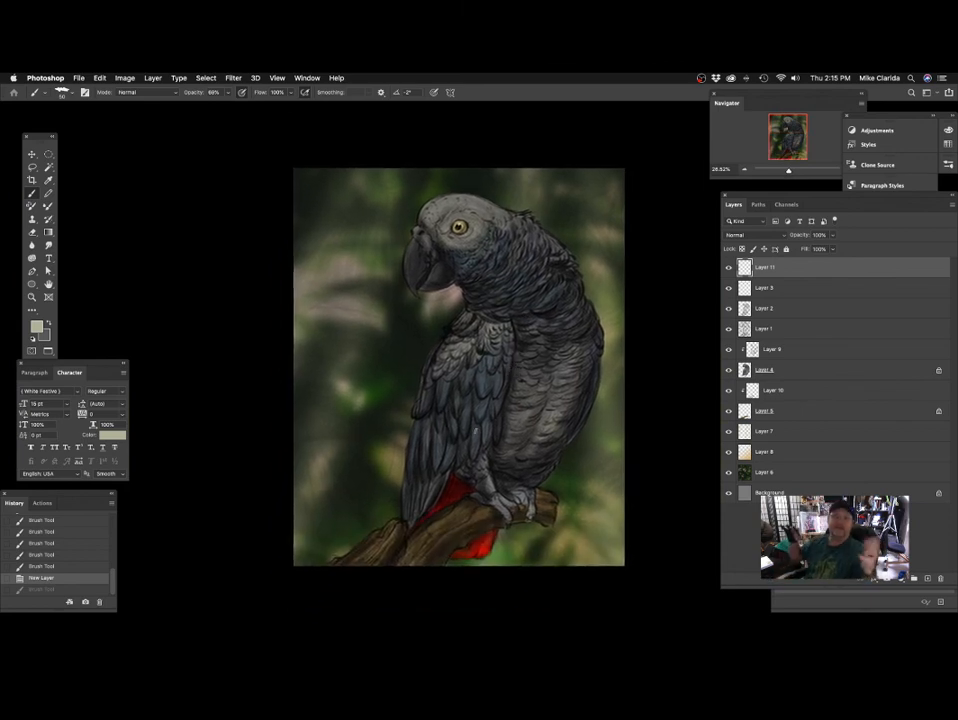
key("super+s")
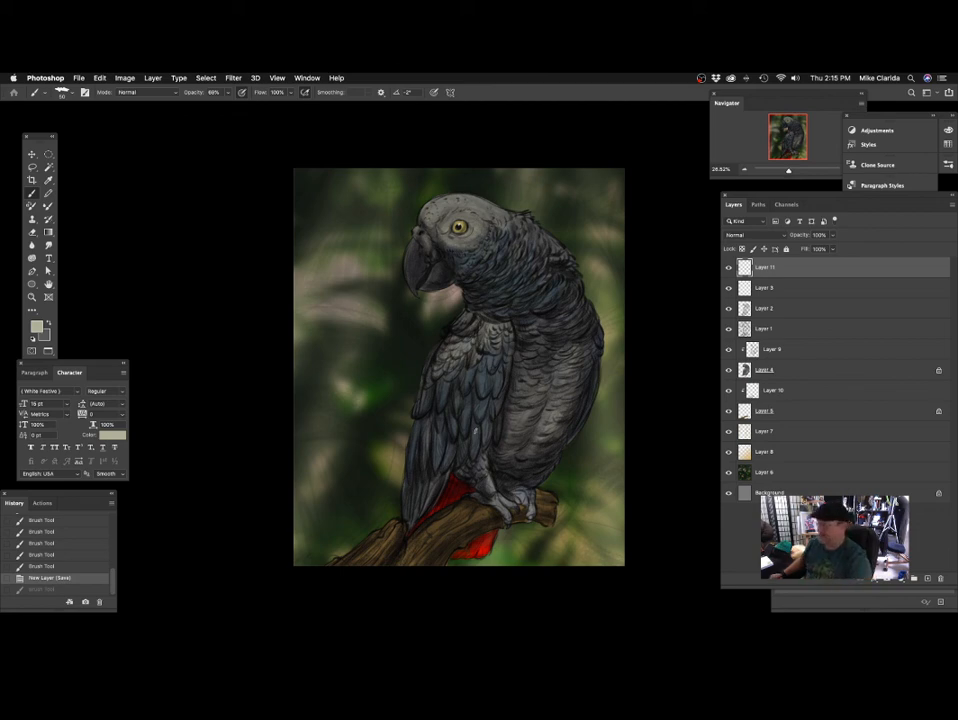
Reduce the brush to 15 and paint short pale highlight strokes around the parrot's nostril and the top of the beak.
left_click_drag(529, 316, 509, 409)
mouse_move(385, 245)
left_mouse_down()
mouse_move(427, 262)
mouse_move(413, 294)
mouse_move(404, 284)
left_mouse_up()
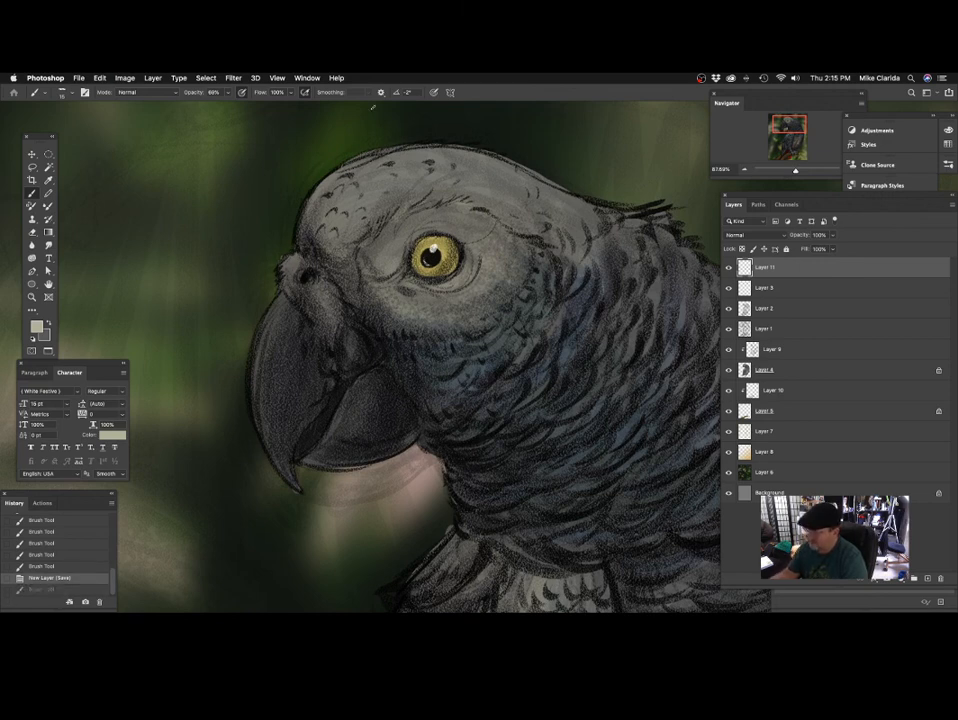
left_click_drag(399, 303, 392, 323)
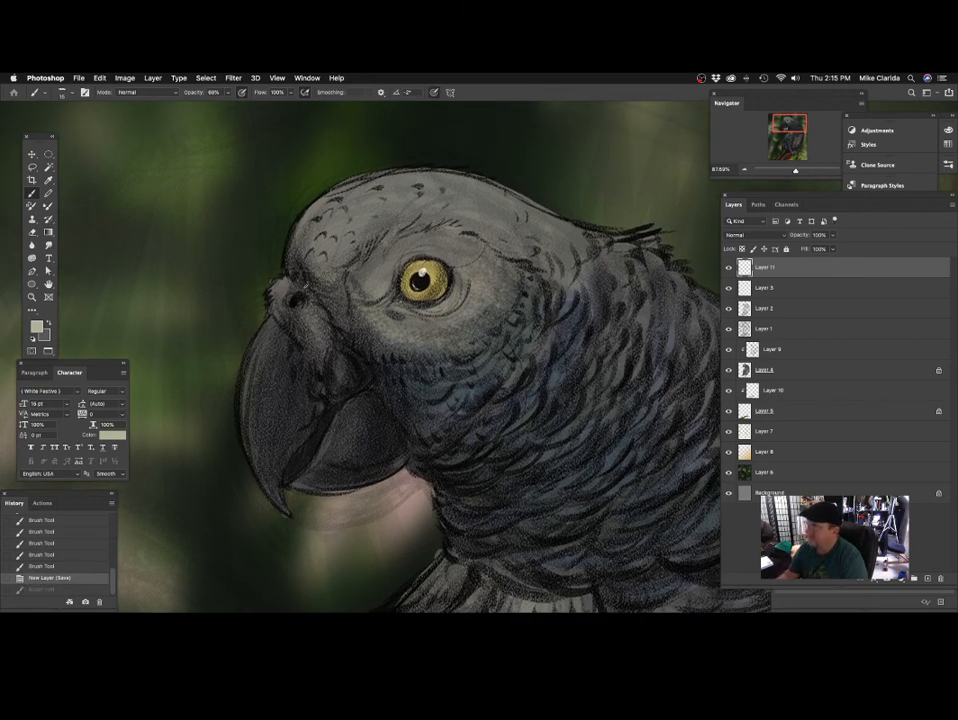
left_click_drag(320, 282, 285, 284)
left_click_drag(274, 281, 281, 290)
left_click_drag(273, 287, 281, 303)
left_click_drag(277, 301, 284, 311)
left_click_drag(282, 310, 288, 320)
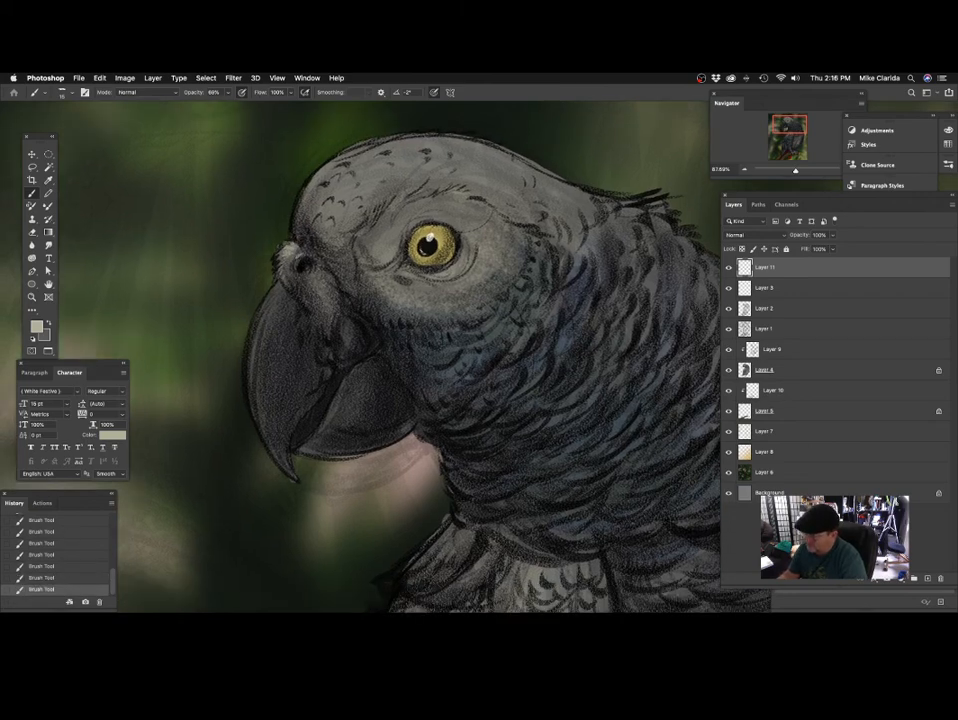
Paint pale highlight strokes on the skin between the nostril and the corner of the beak.
scroll(344, 319, "up", 3)
scroll(344, 319, "right", 3)
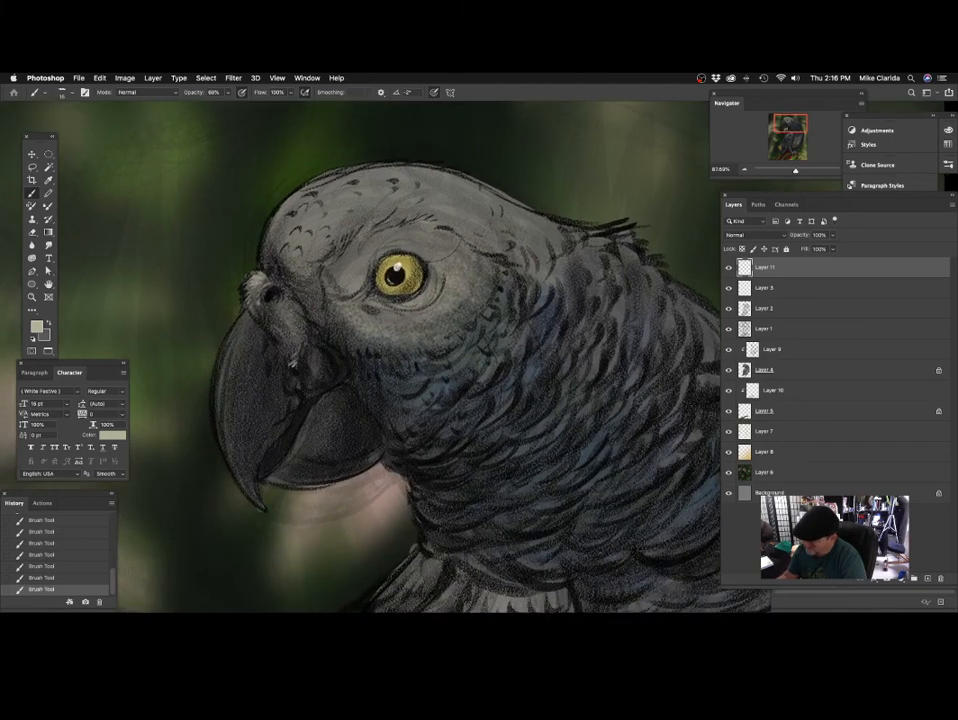
scroll(354, 343, "down", 1)
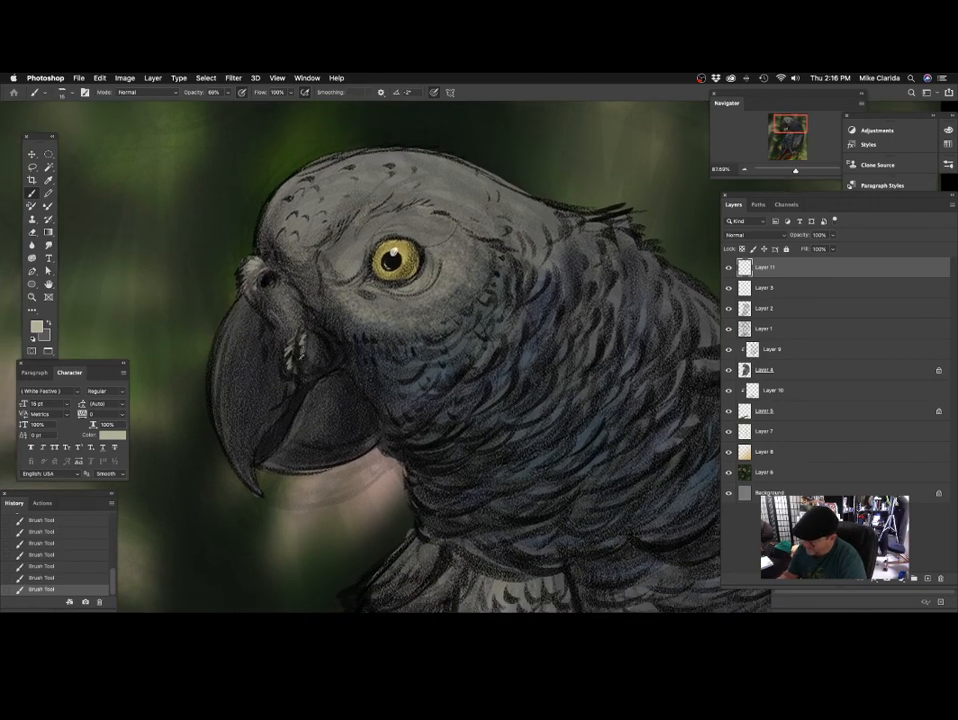
scroll(344, 392, "down", 2)
scroll(211, 246, "down", 2)
scroll(211, 246, "left", 1)
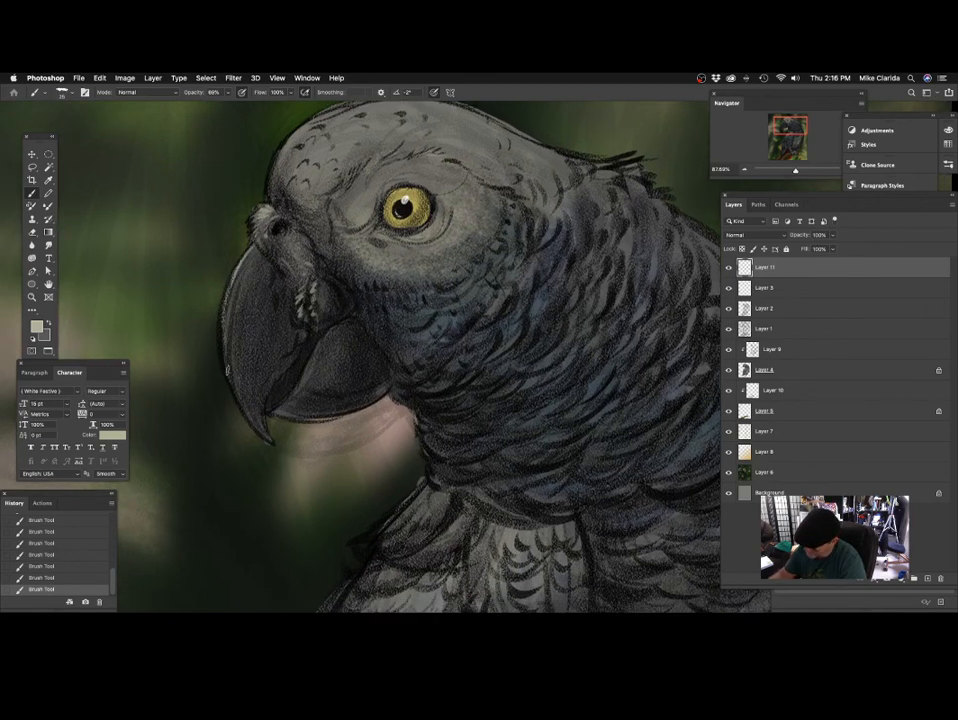
Highlight the outer edge of the upper beak and the upper edge of the lower beak with the brush at 25.
scroll(182, 305, "up", 2)
scroll(329, 412, "down", 2)
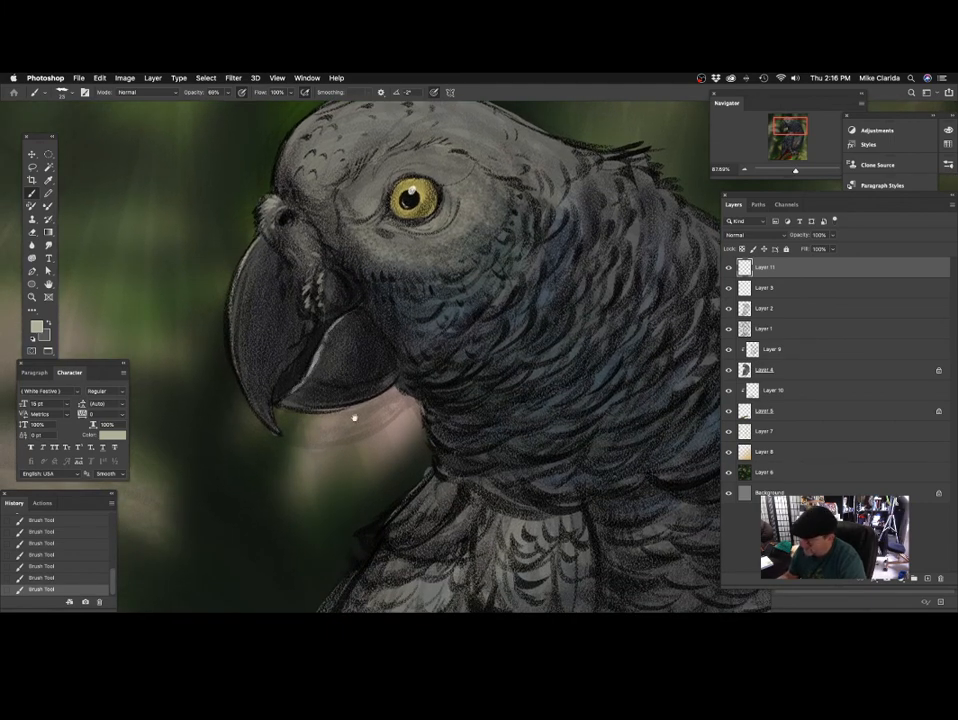
scroll(355, 417, "down", 5)
scroll(419, 404, "down", 2)
scroll(468, 396, "left", 3)
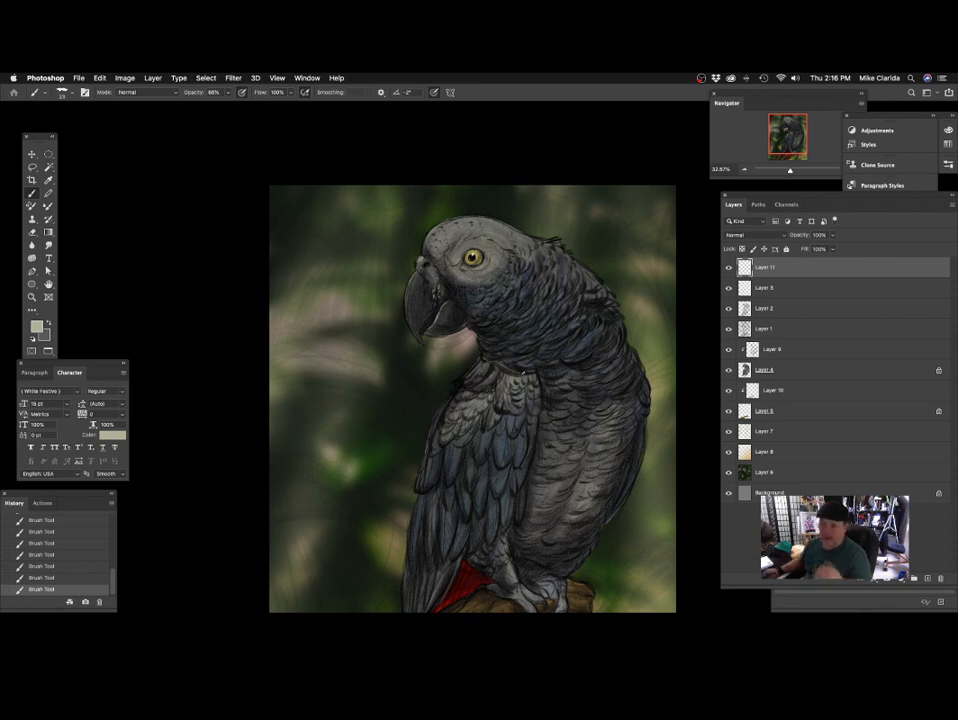
Paint pale highlights on the skin folds around the parrot's eye with the brush at 23 and 66% opacity.
left_click_drag(459, 260, 490, 301)
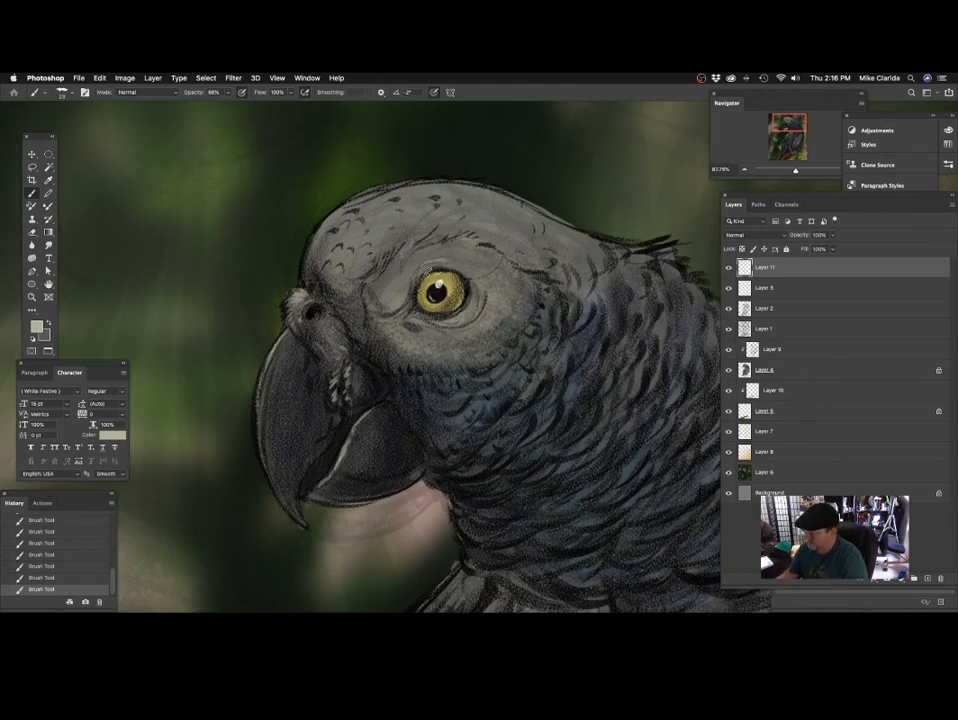
left_click_drag(451, 323, 445, 323)
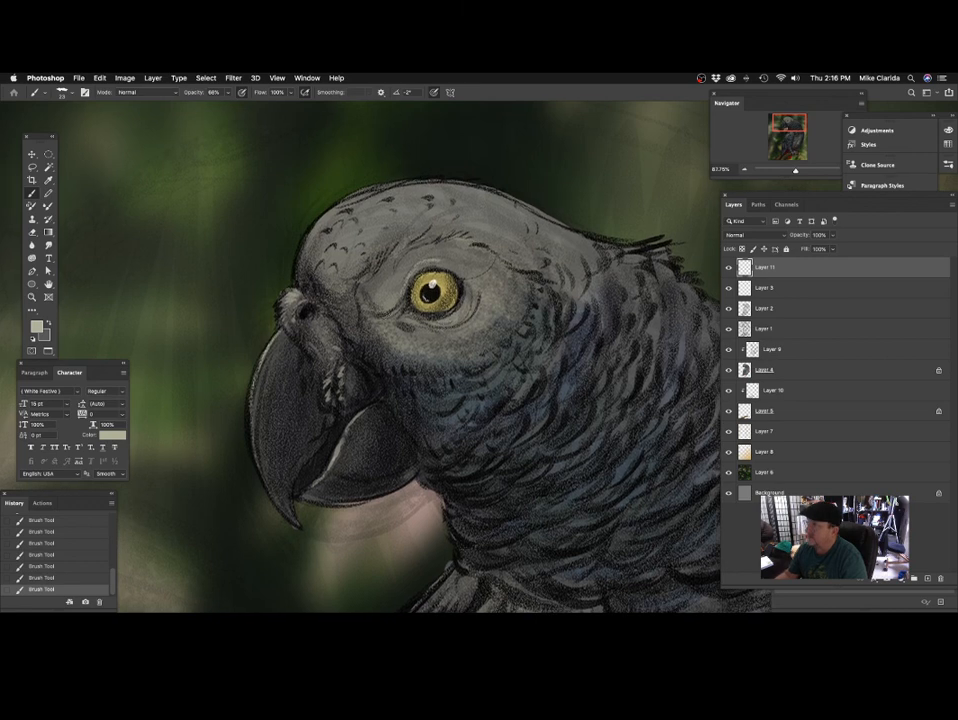
left_click_drag(340, 238, 322, 246)
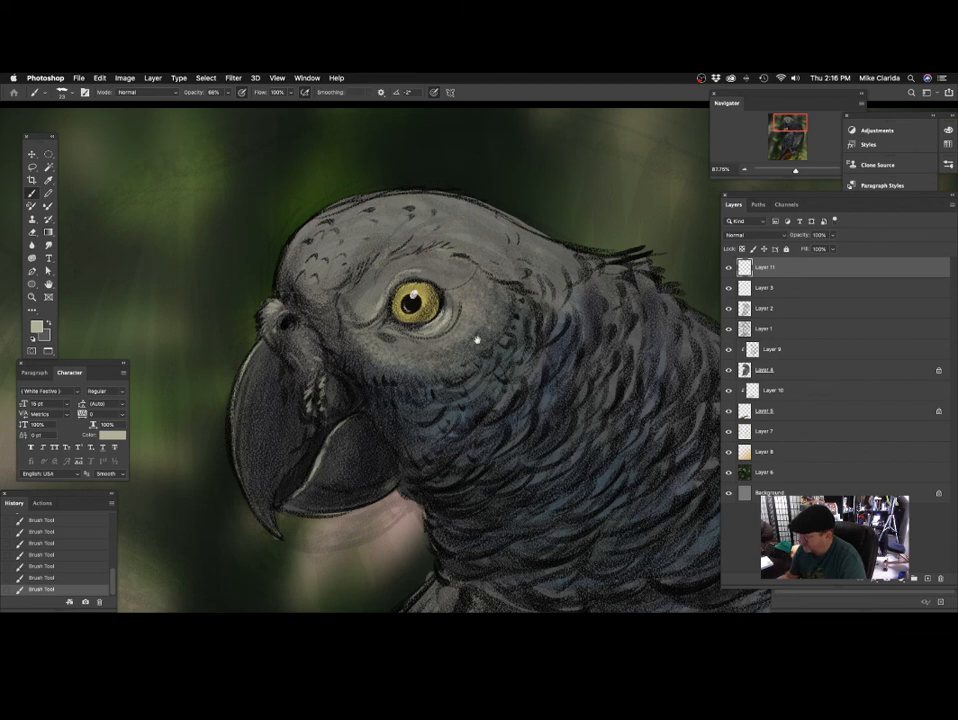
mouse_move(477, 340)
left_mouse_down()
mouse_move(421, 363)
mouse_move(464, 353)
left_mouse_up()
scroll(438, 355, "down", 5)
scroll(455, 358, "up", 5)
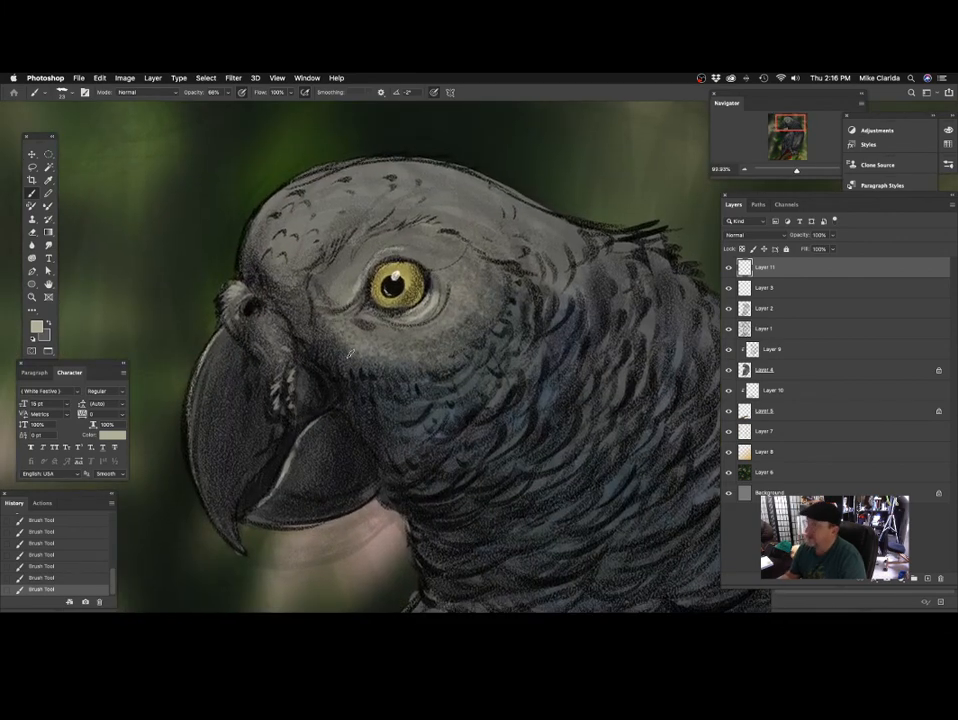
Add short pale feather highlights along the face's front edge, between the eye and the beak.
mouse_move(350, 372)
left_mouse_down()
mouse_move(351, 363)
mouse_move(325, 358)
left_mouse_up()
left_click_drag(415, 366, 434, 402)
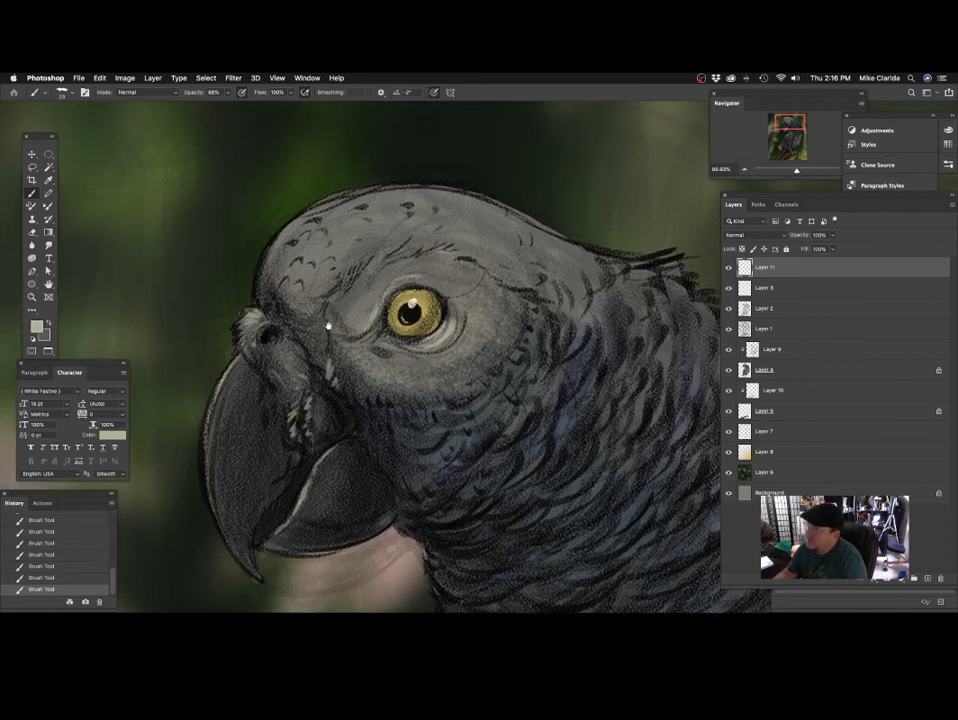
left_click_drag(277, 316, 296, 355)
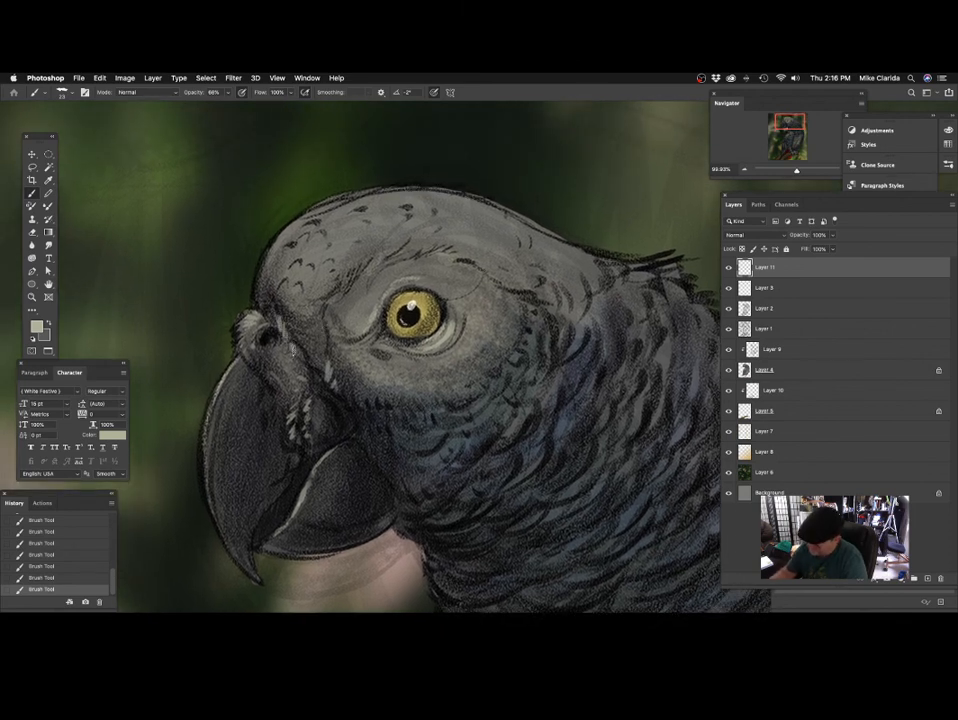
left_click_drag(344, 314, 343, 329)
left_click_drag(280, 296, 291, 341)
Zoom out to the parrot's head and body and hide the interface panels to review the painting.
left_click_drag(460, 363, 350, 395)
left_click_drag(456, 420, 454, 376)
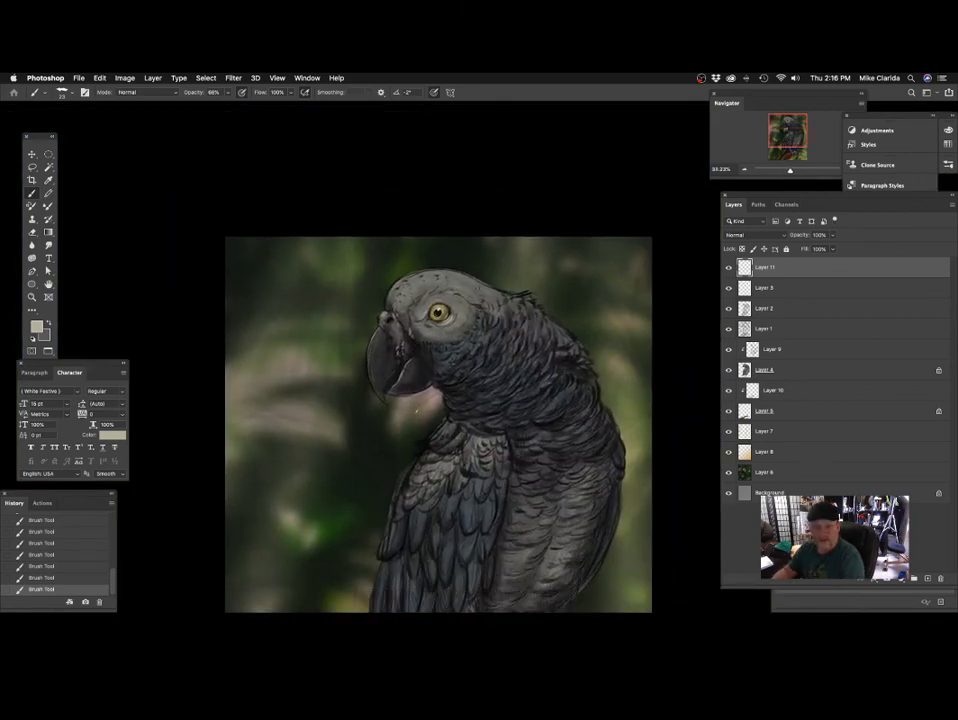
key("Tab")
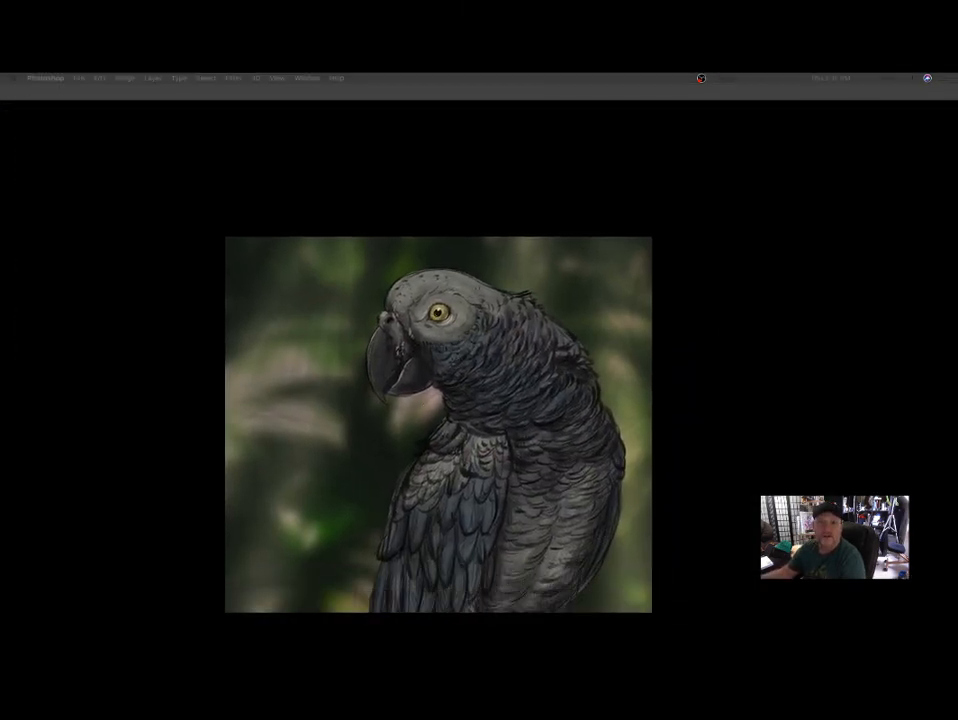